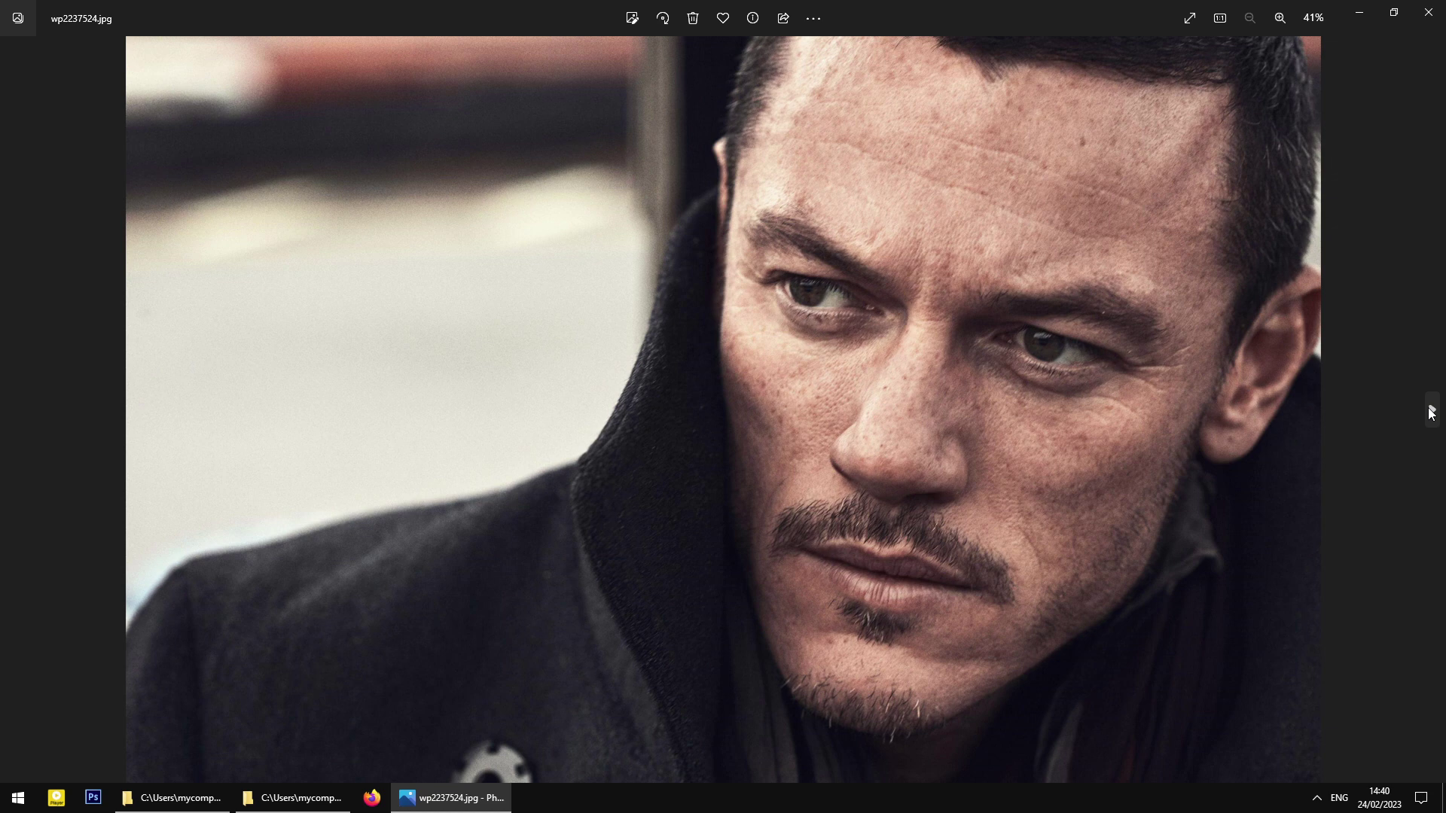
- Look through the reference photos wp2237489.jpg, wp2237524.jpg and wp2237575.jpg, and close the viewer
left_click(14, 409)
key("Left")
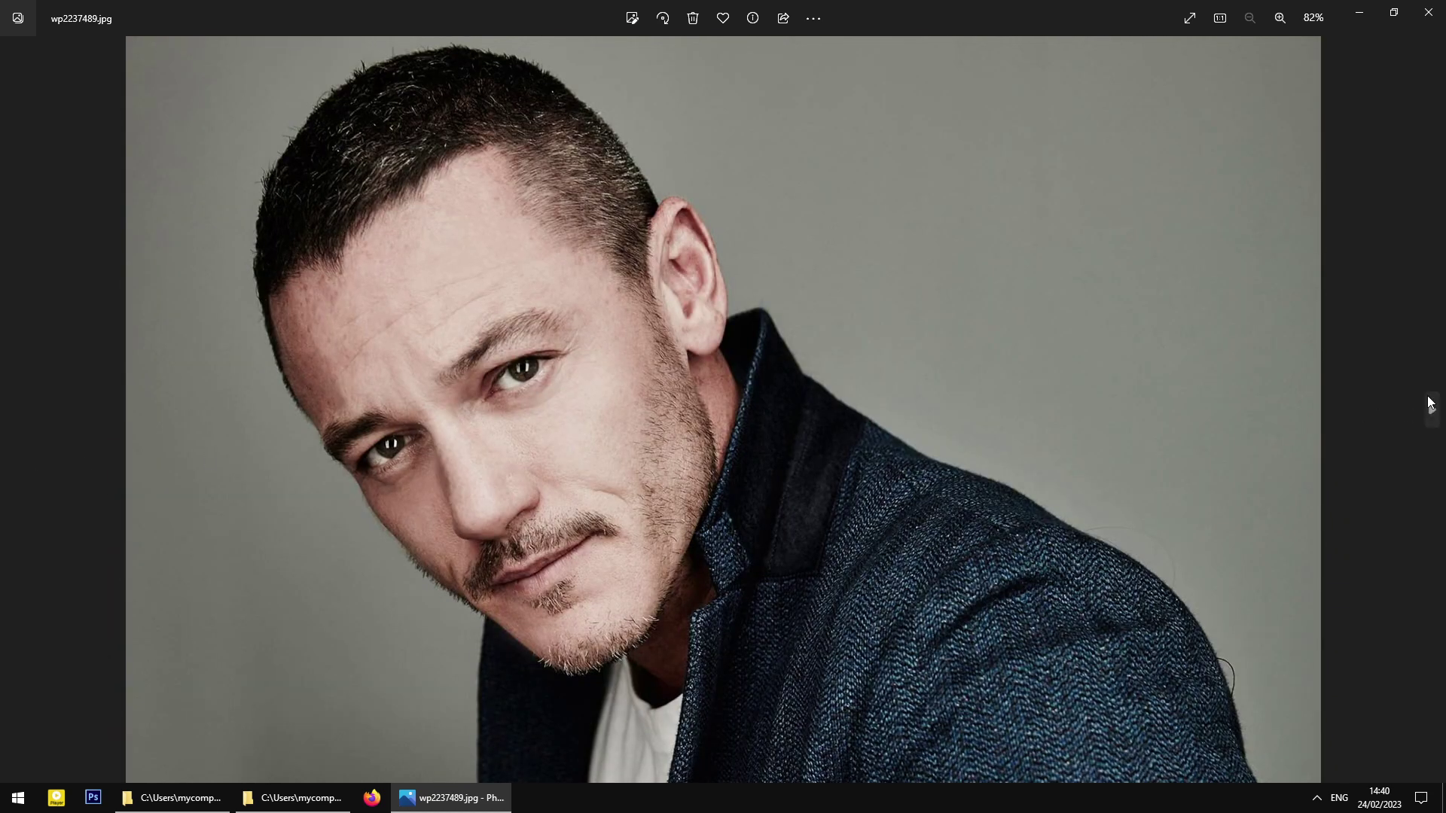
left_click(1431, 406)
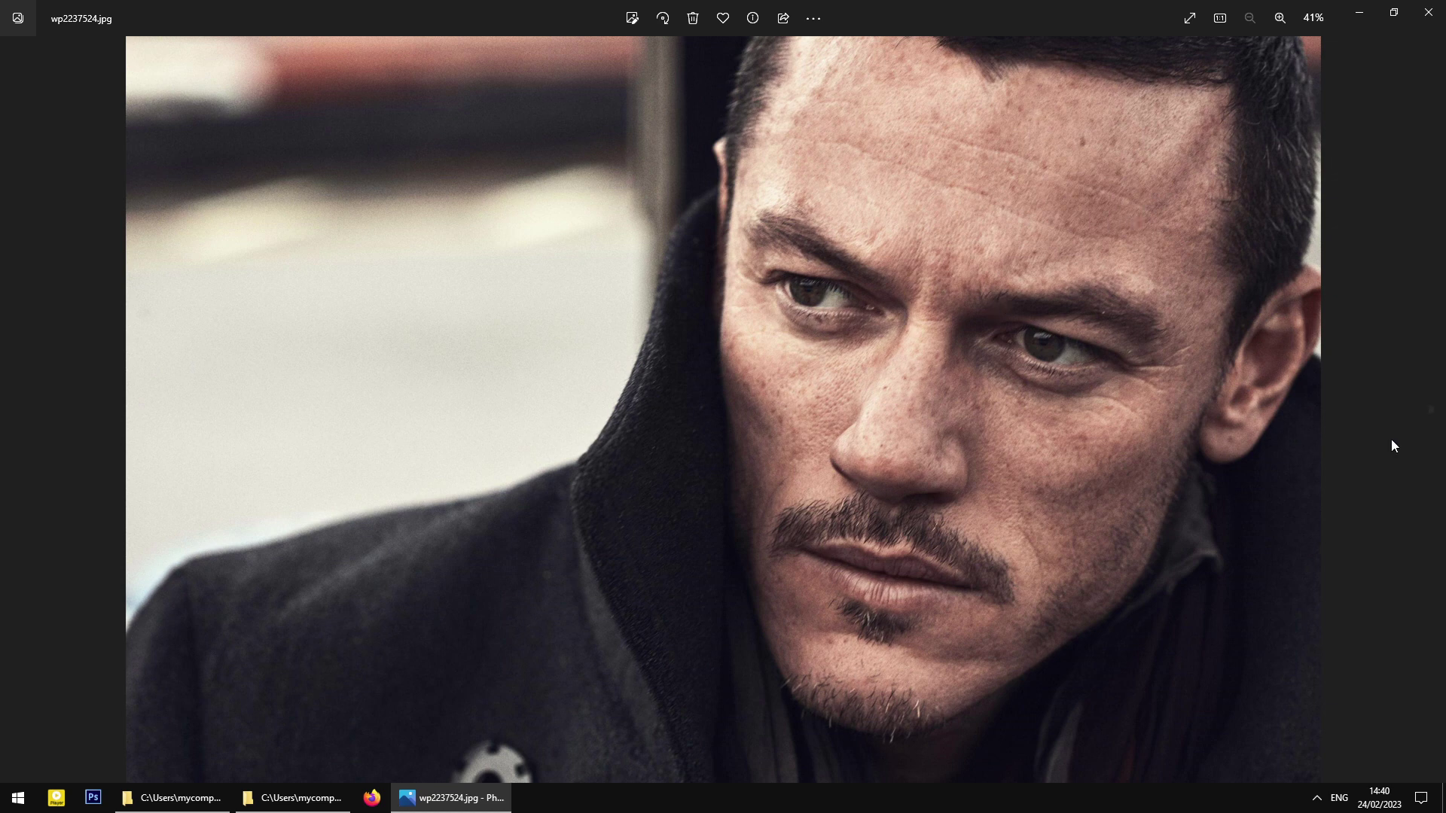
left_click(1437, 409)
left_click(1438, 408)
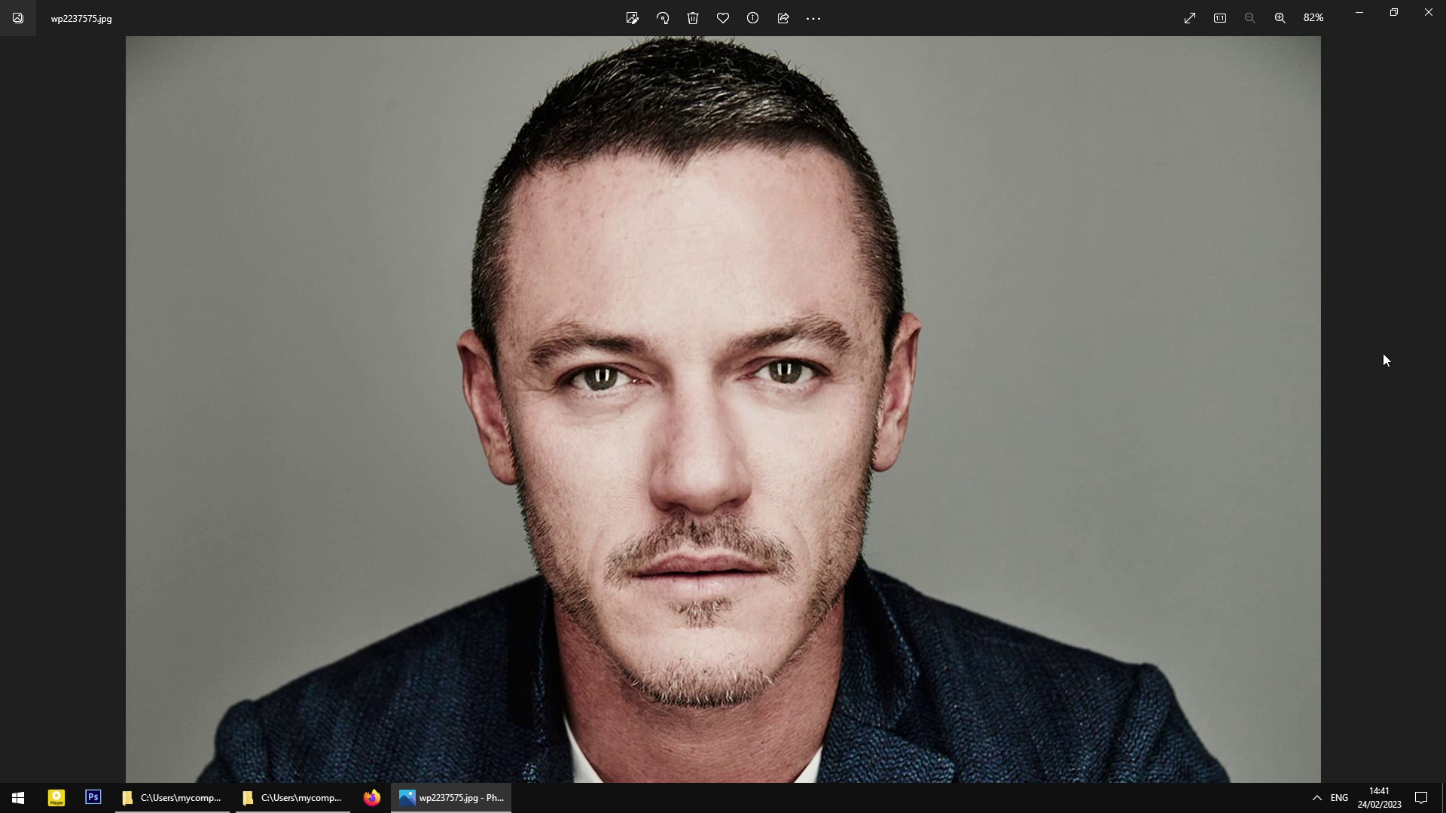
left_click(1428, 12)
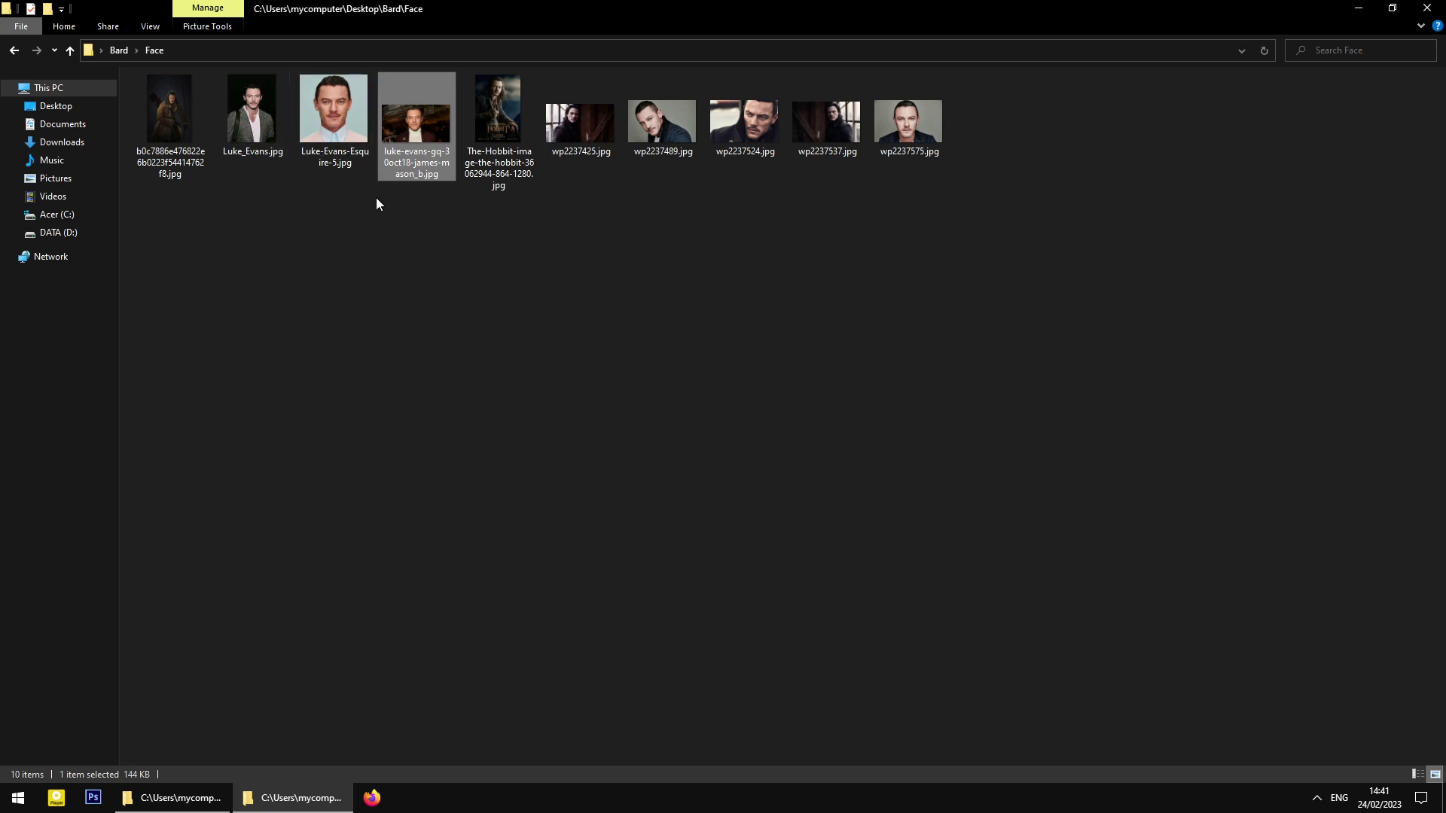
- View the front-facing portraits Luke-Evans-Esquire-5.jpg and luke-evans-gq-30oct18-james-mason_b.jpg one after the other, closing each
left_click(251, 134)
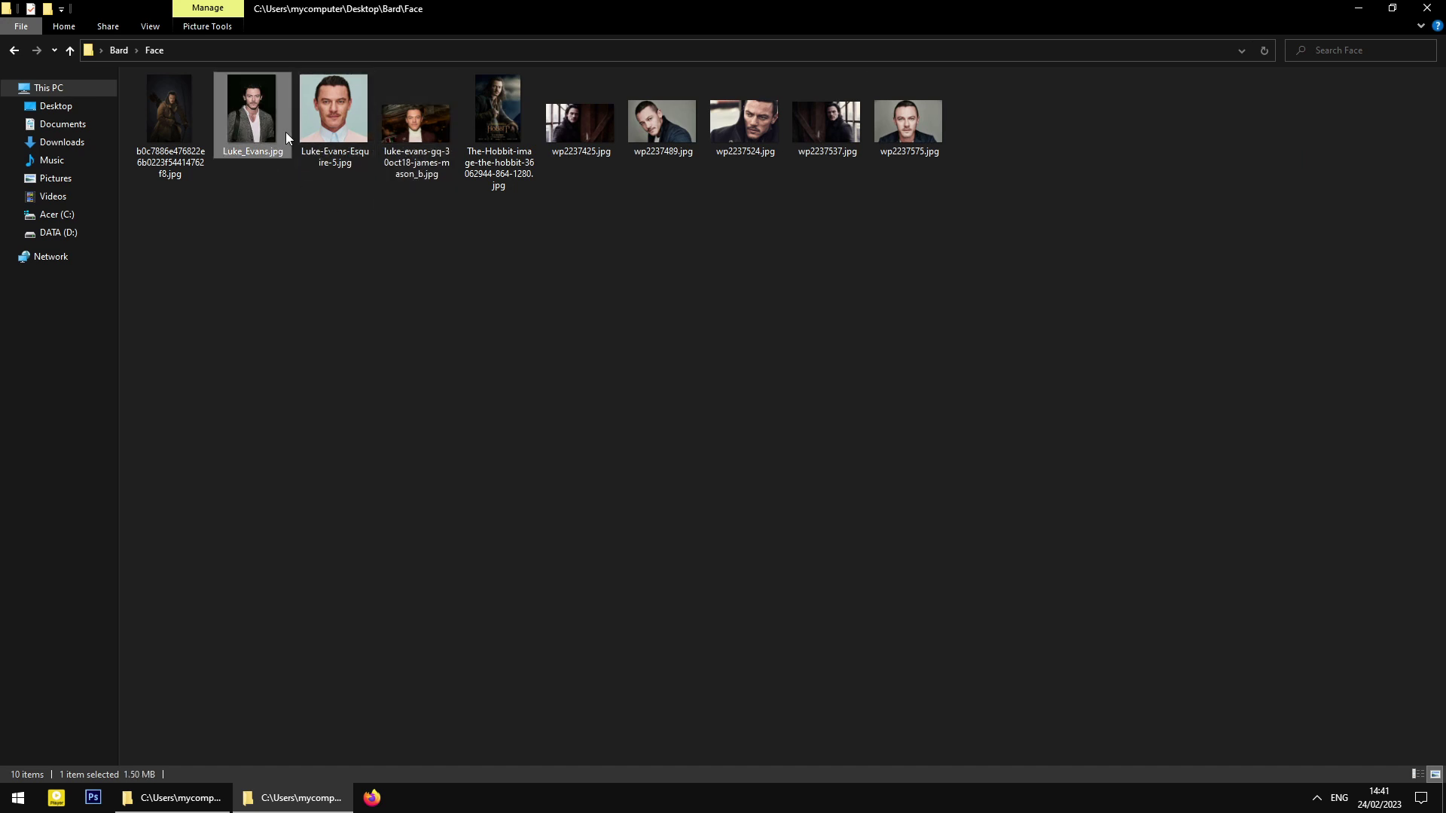
left_click(332, 124)
left_click(452, 148)
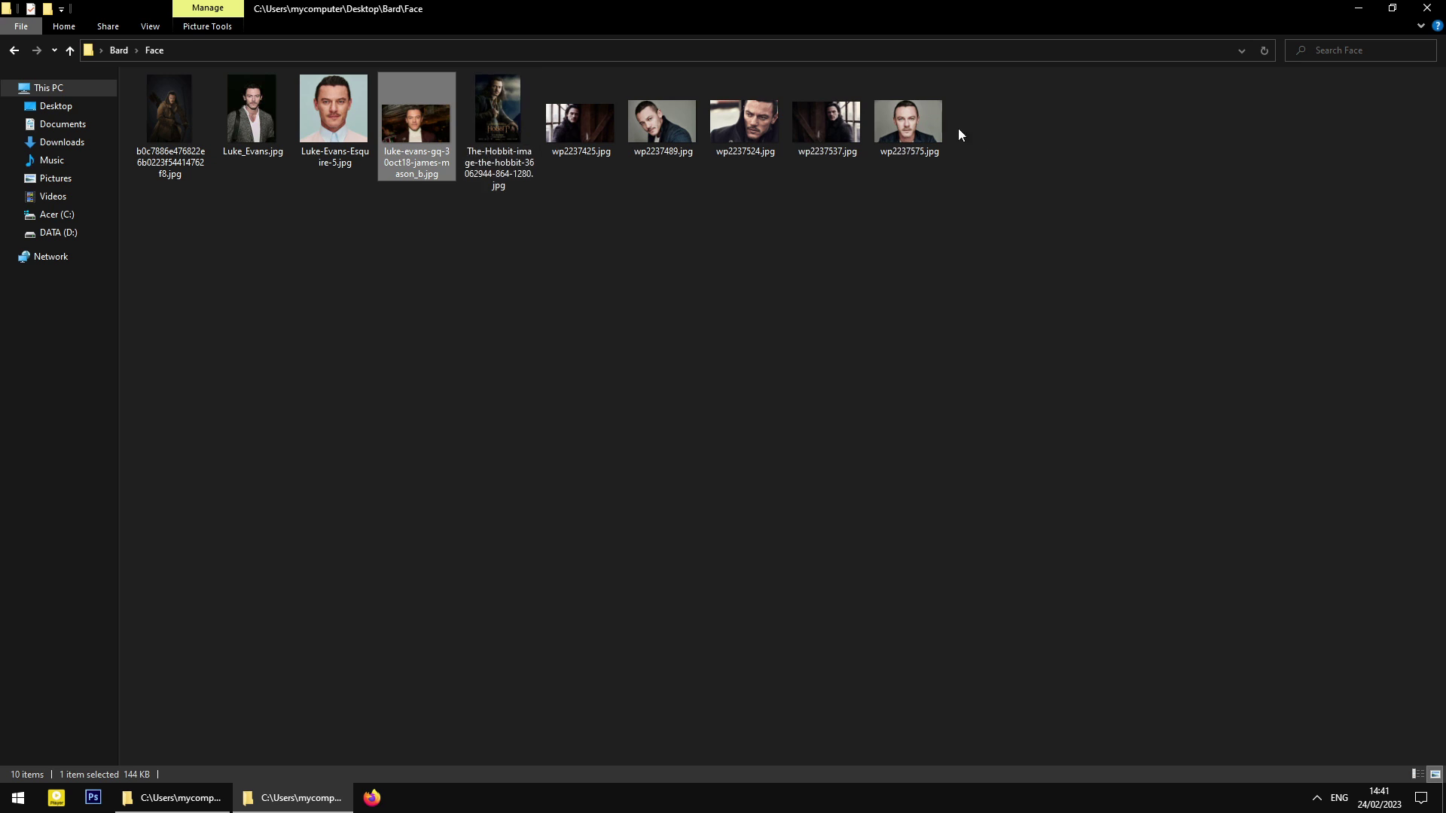
left_click(934, 131)
left_click(417, 132)
double_click(354, 125)
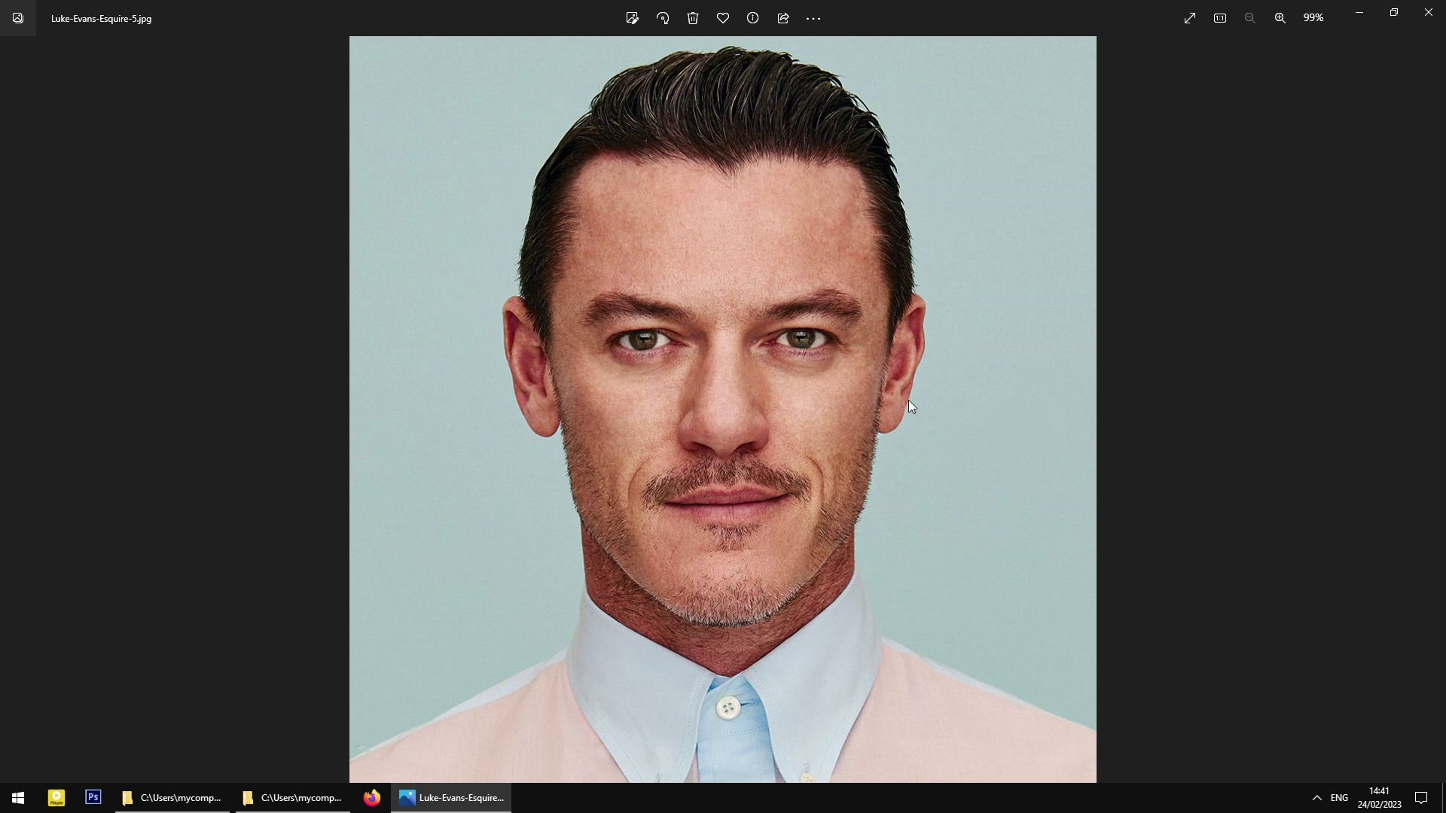
left_click(1436, 17)
double_click(404, 129)
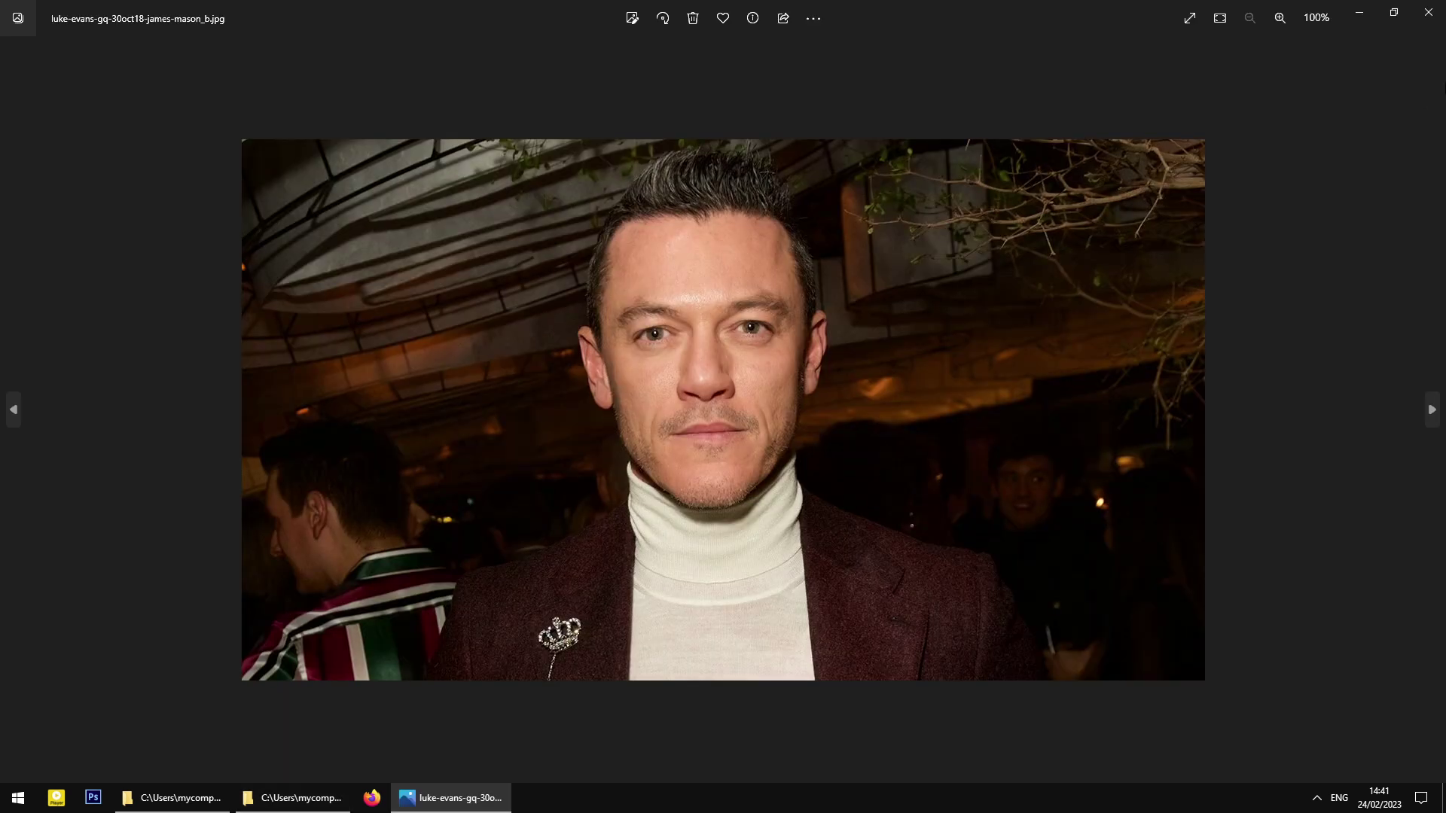
left_click(1429, 12)
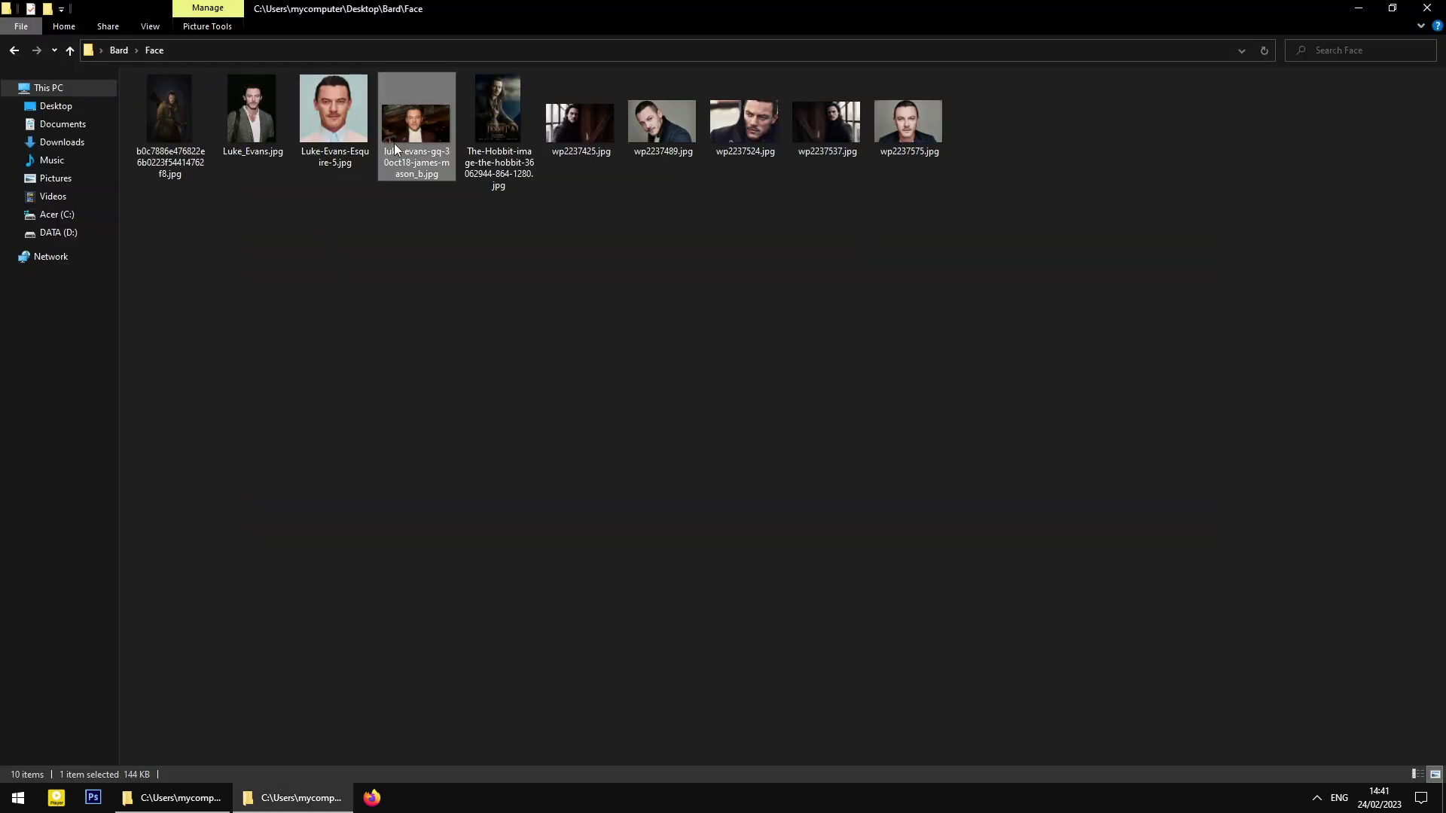
right_click(412, 127)
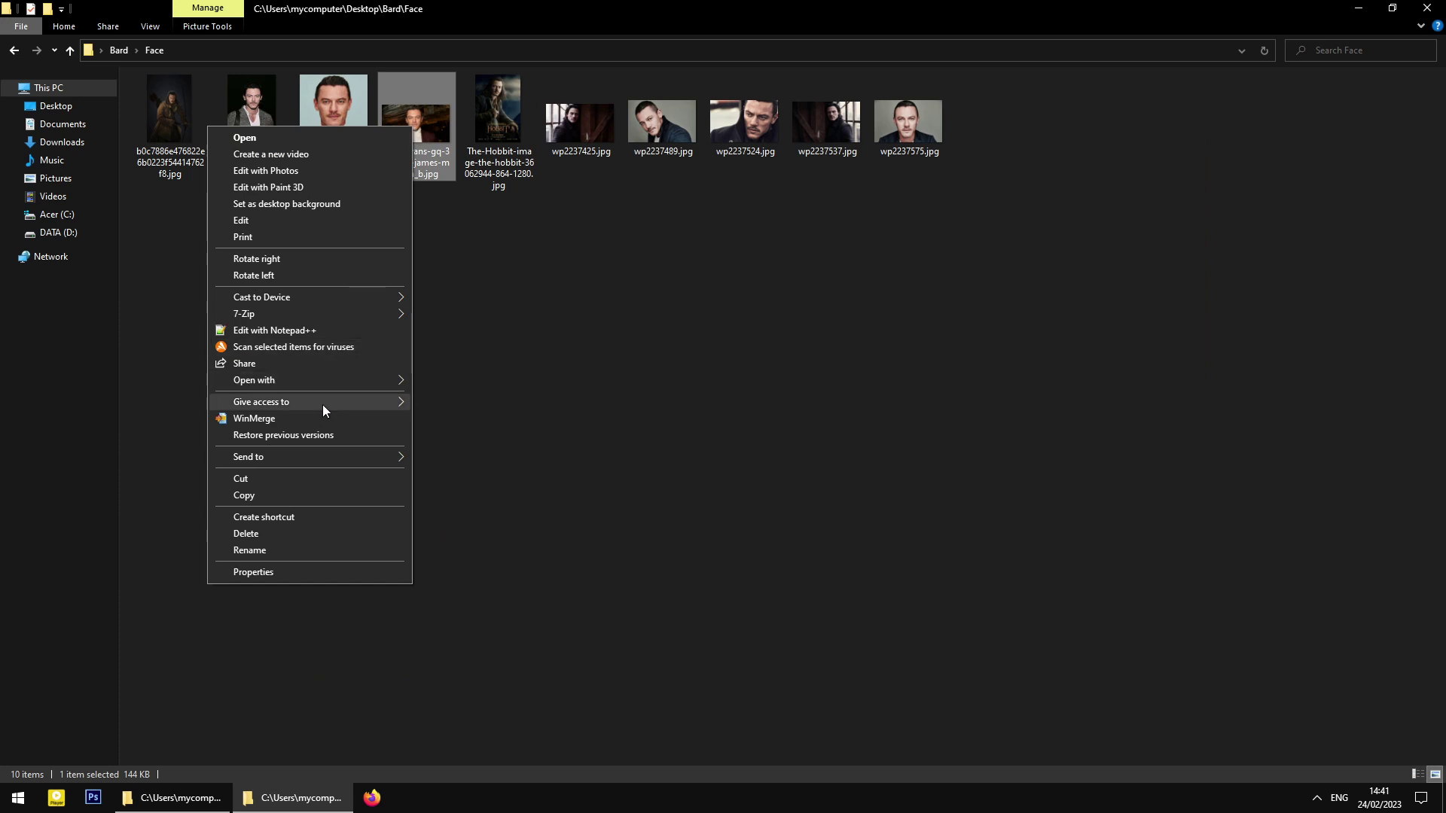
mouse_move(356, 385)
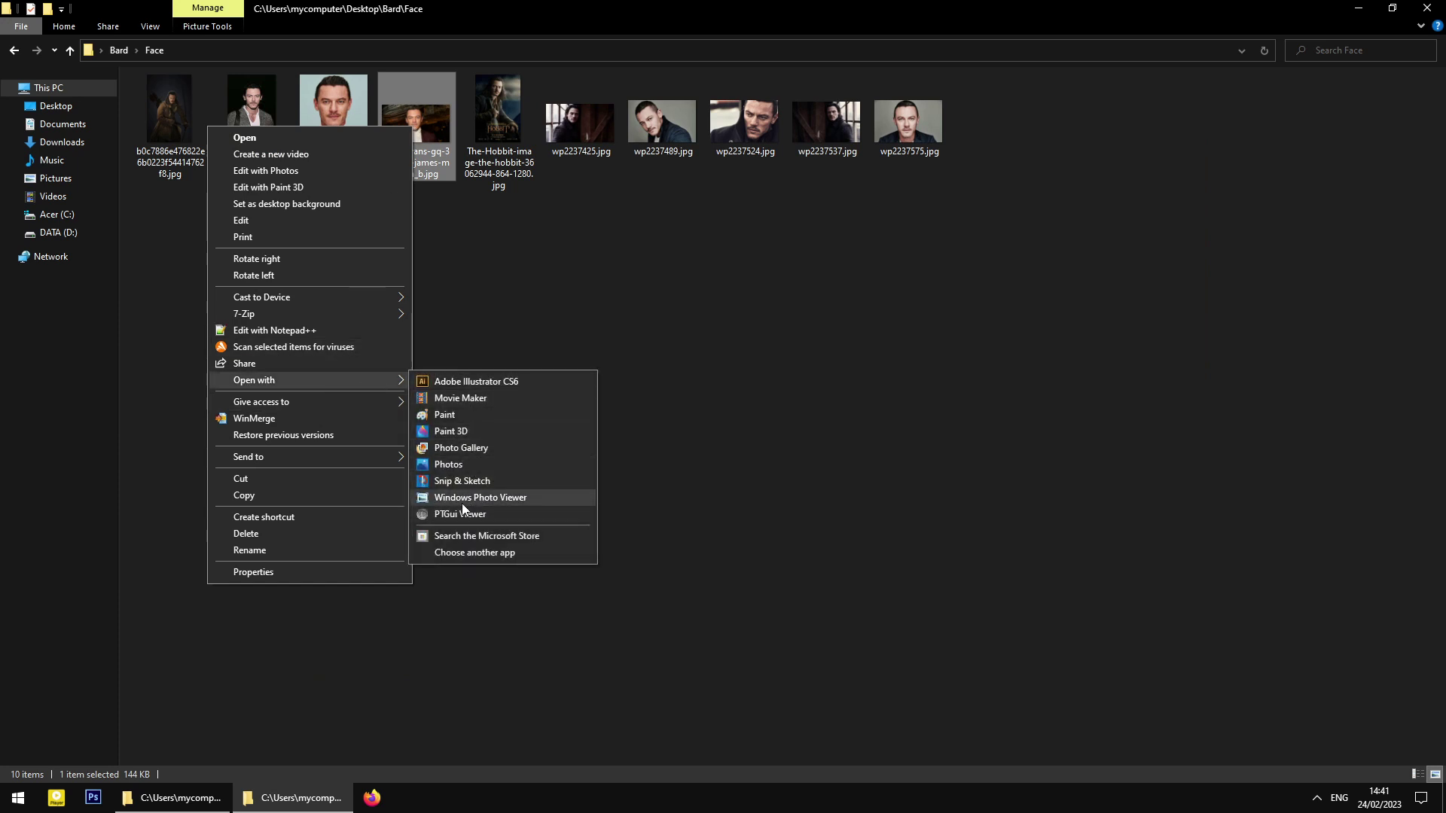
left_click(522, 282)
right_click(407, 130)
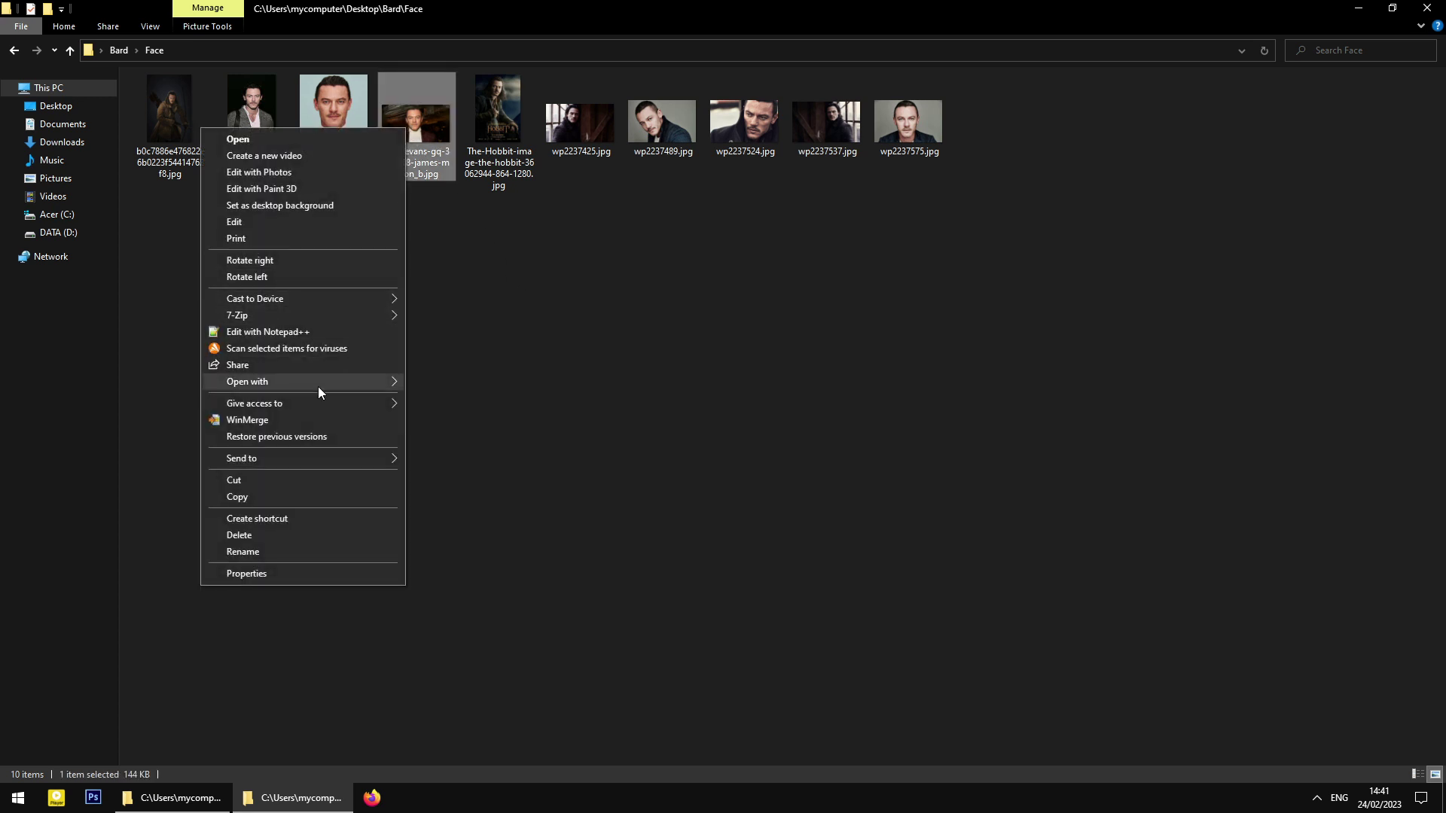
mouse_move(321, 384)
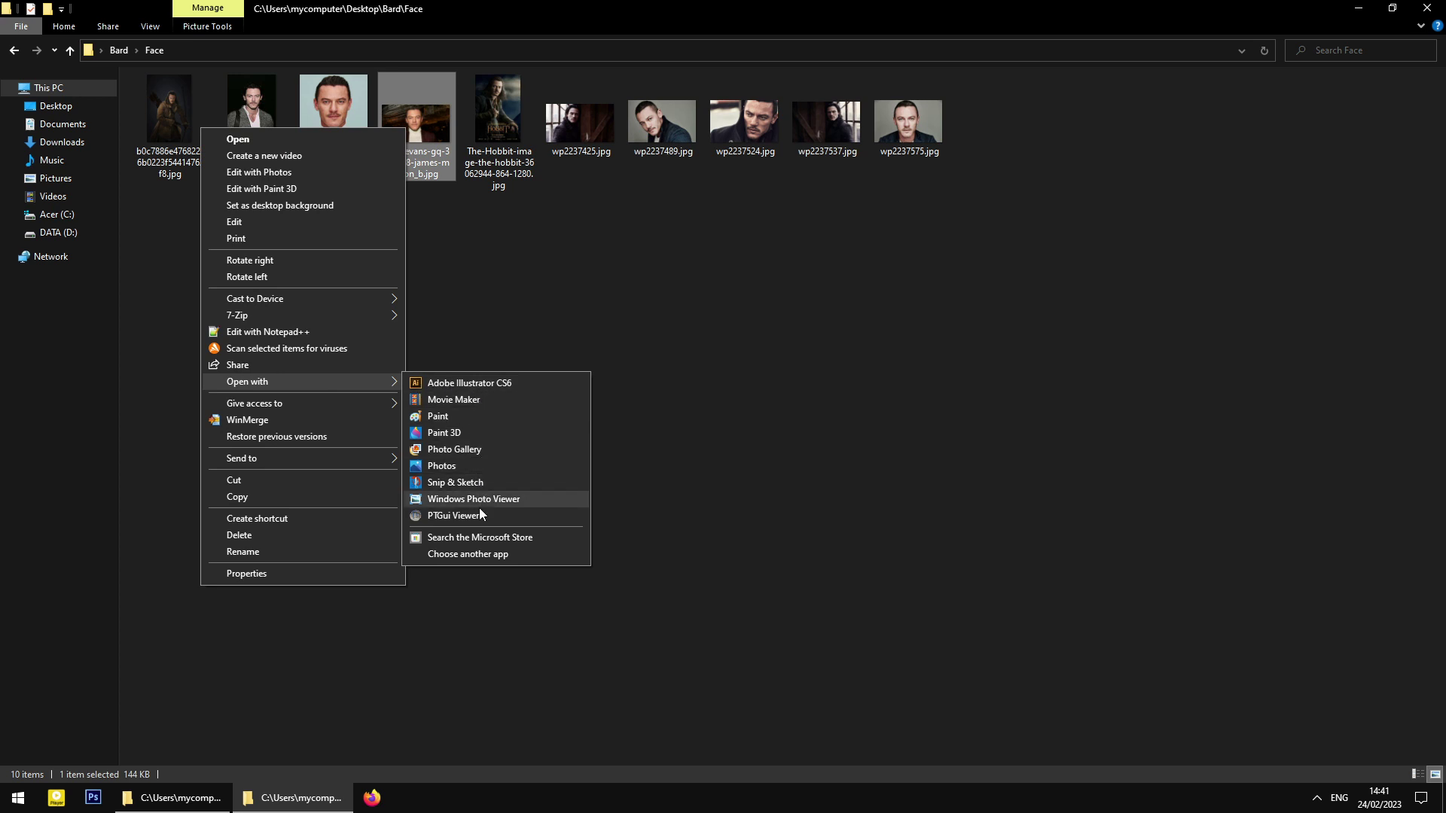
left_click(473, 558)
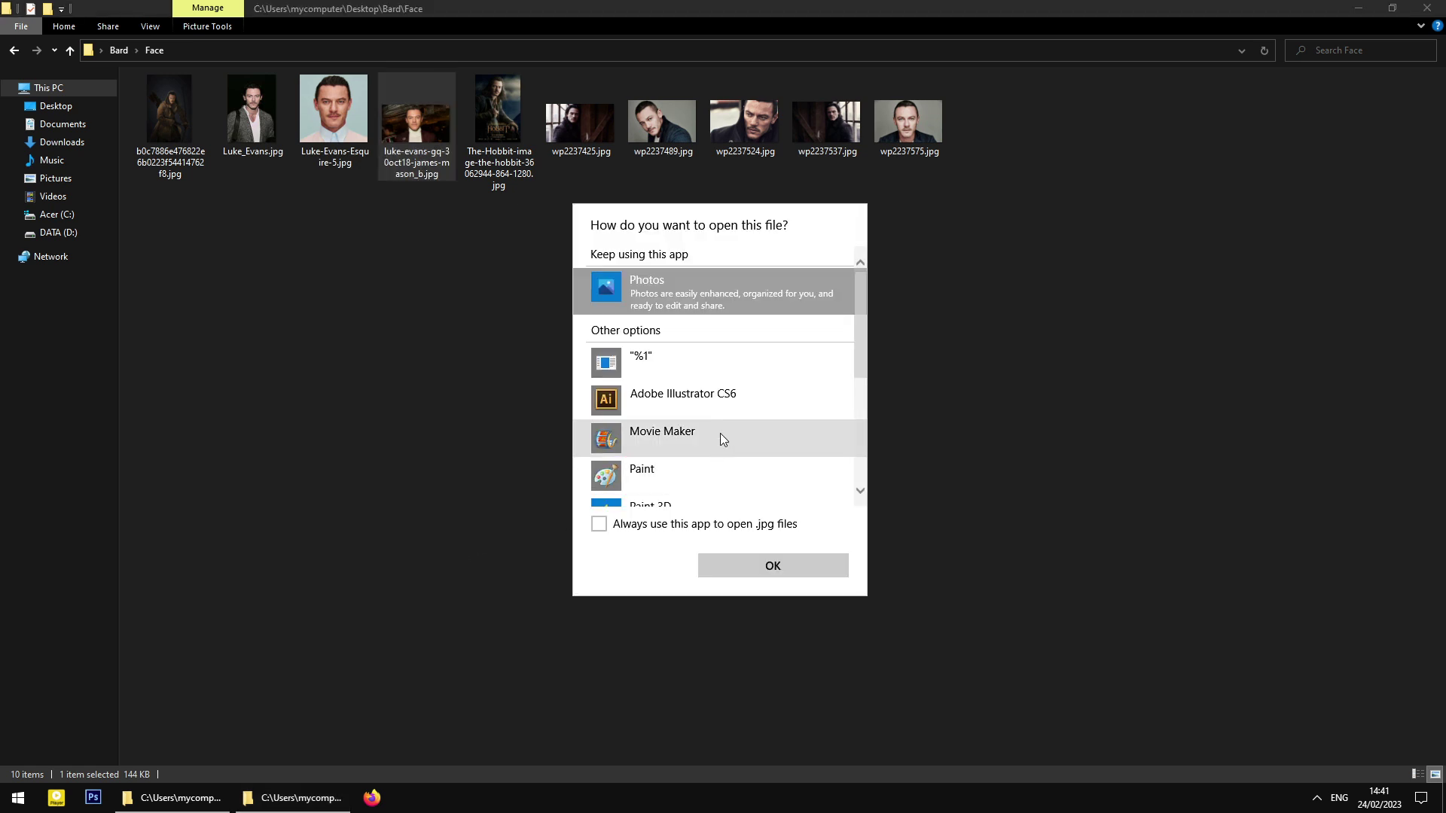
scroll(678, 456, "down", 5)
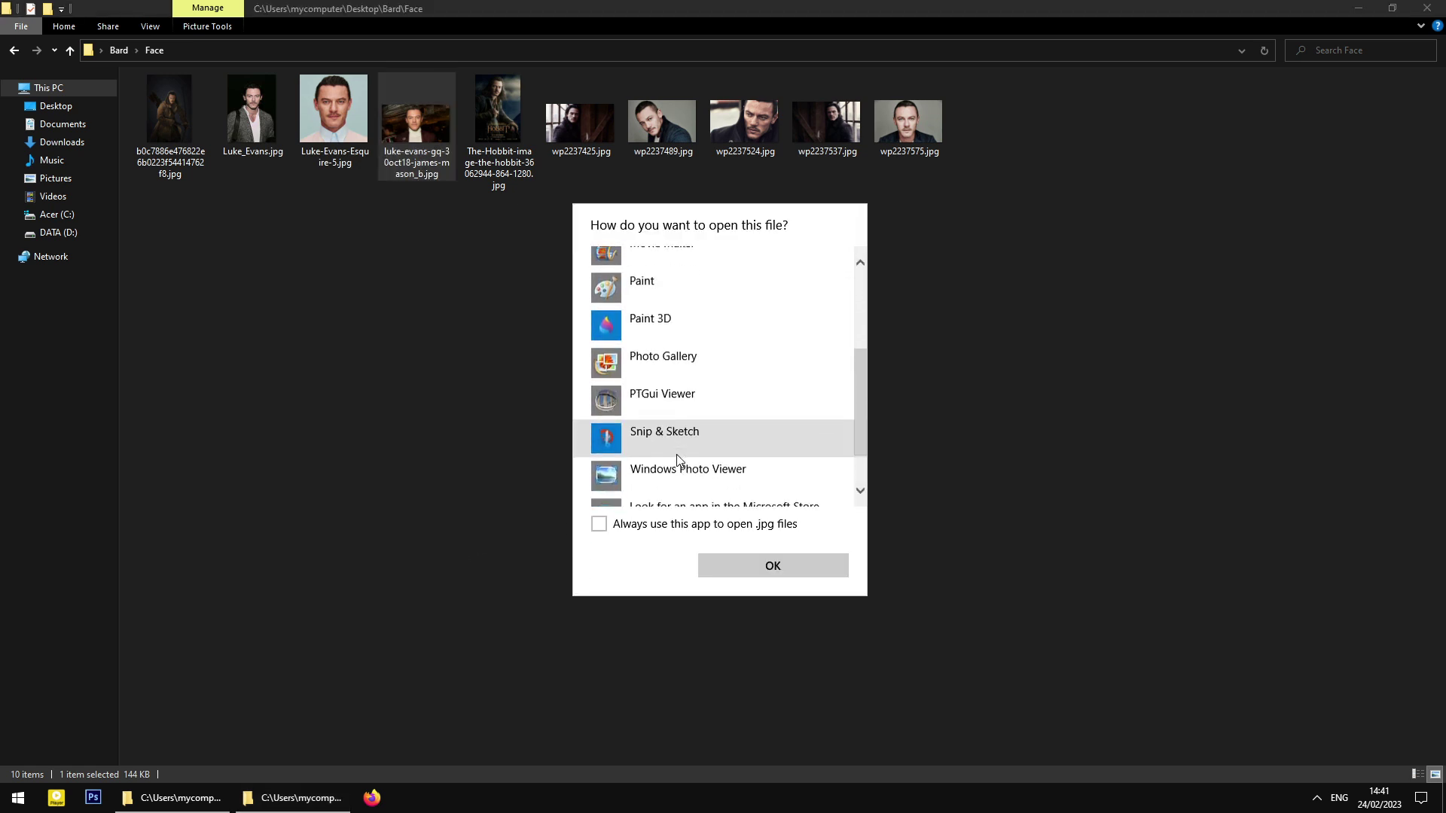
left_click(1072, 406)
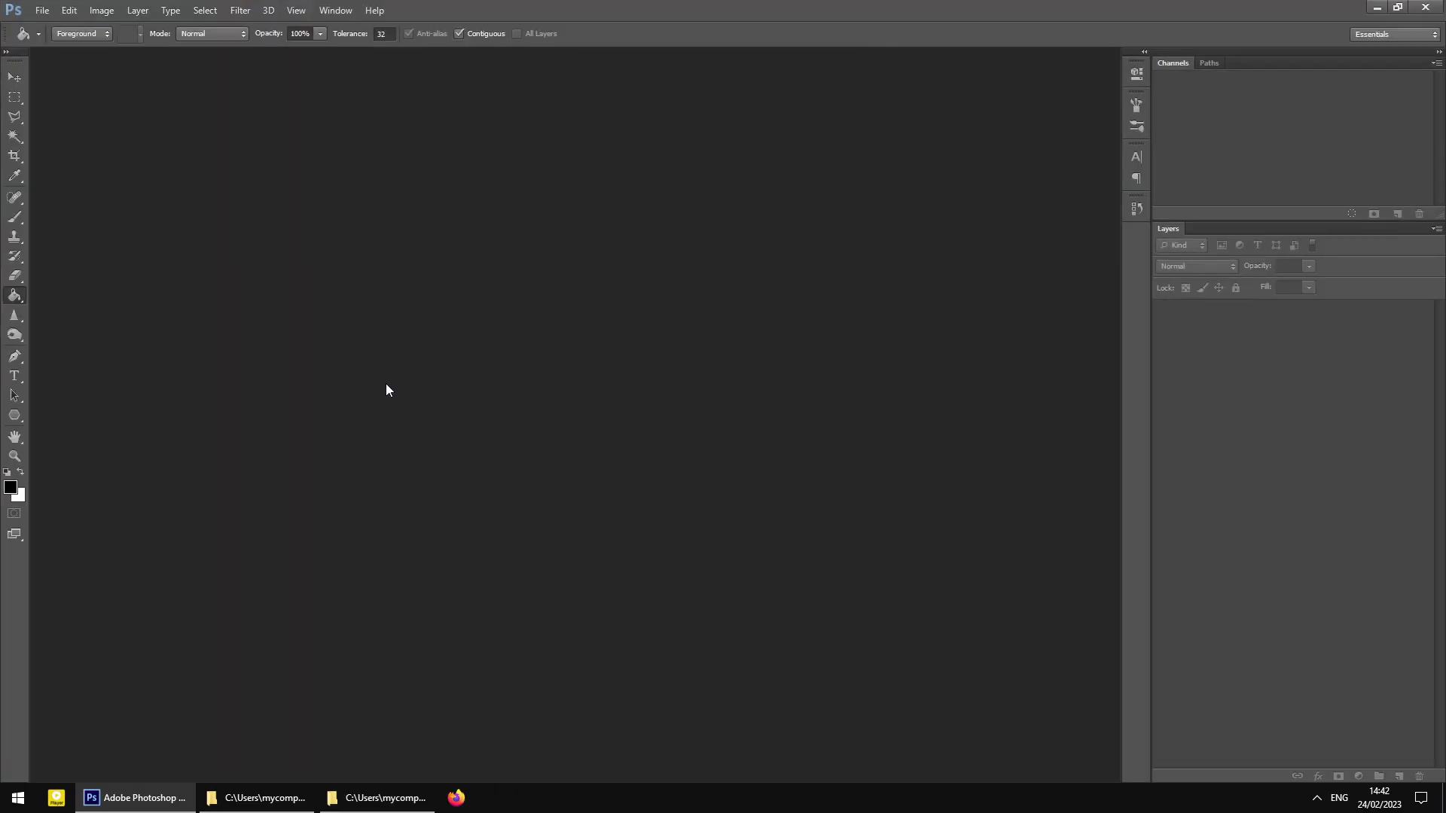
- Open luke-evans-gq-30oct18-james-mason_b.jpg from the Bard\Face folder in Photoshop
left_click(257, 797)
left_click(380, 797)
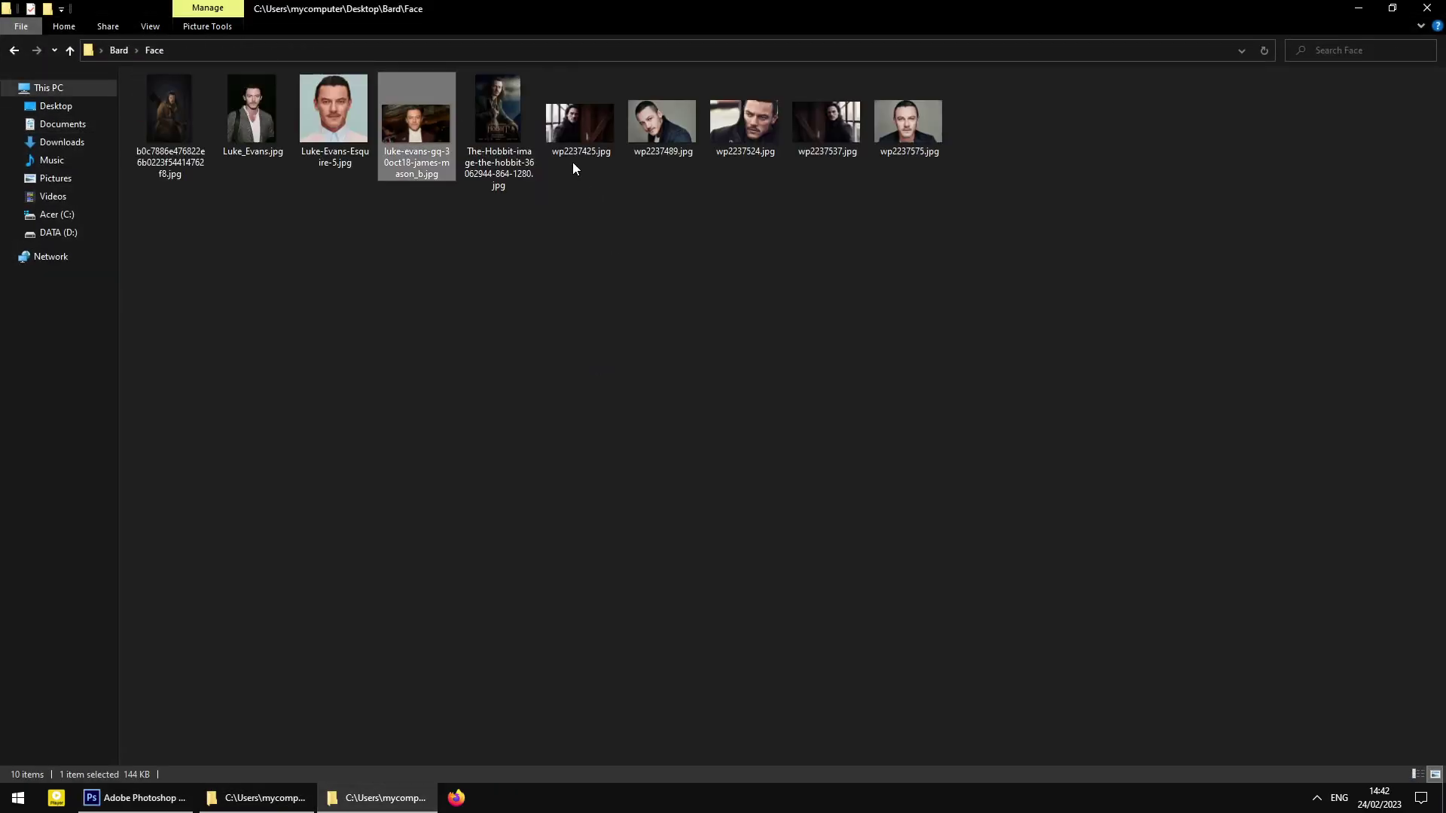
left_click_drag(433, 136, 435, 535)
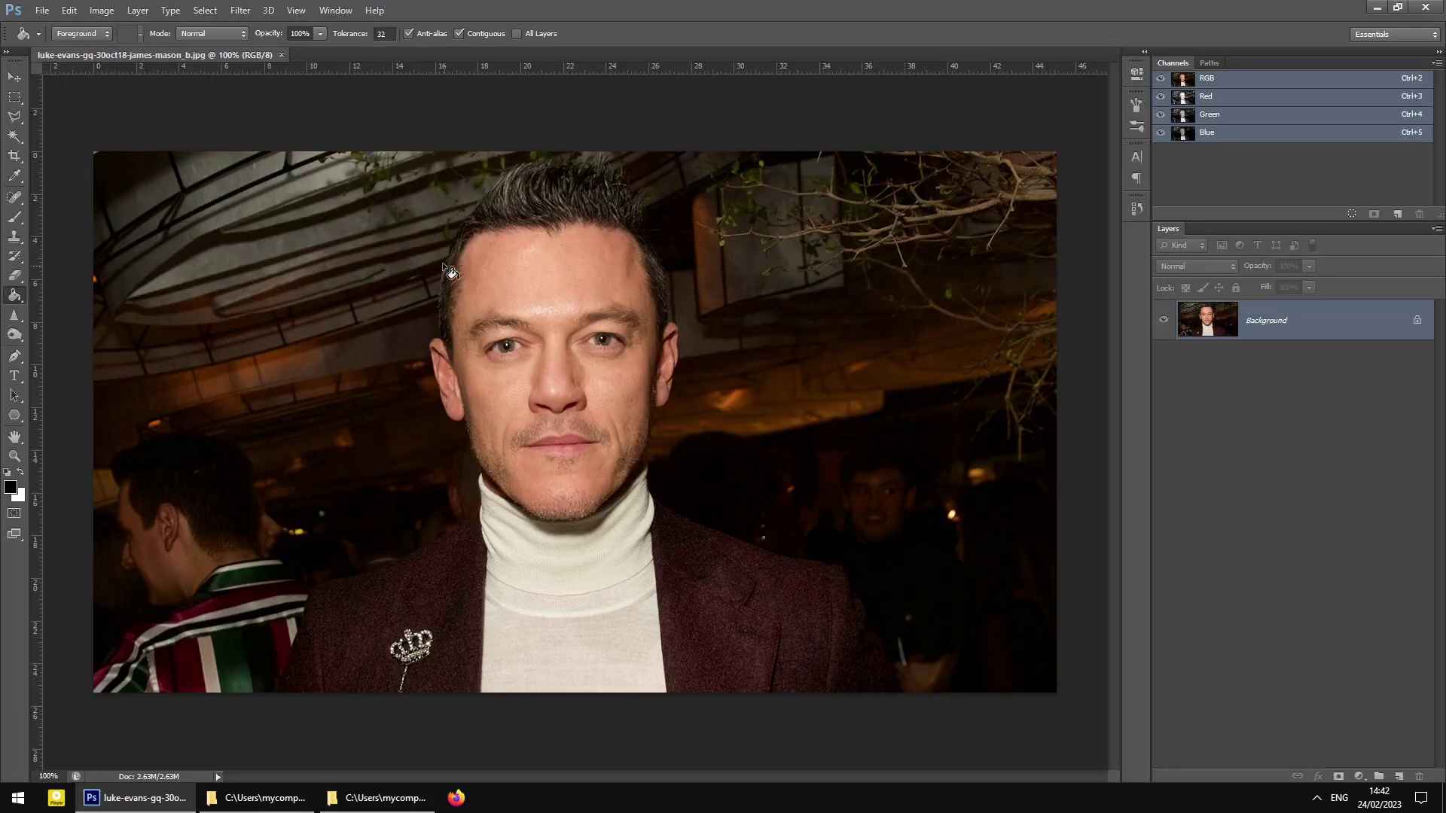
- Convert the locked Background into a regular layer, keeping the default settings
right_click(1345, 314)
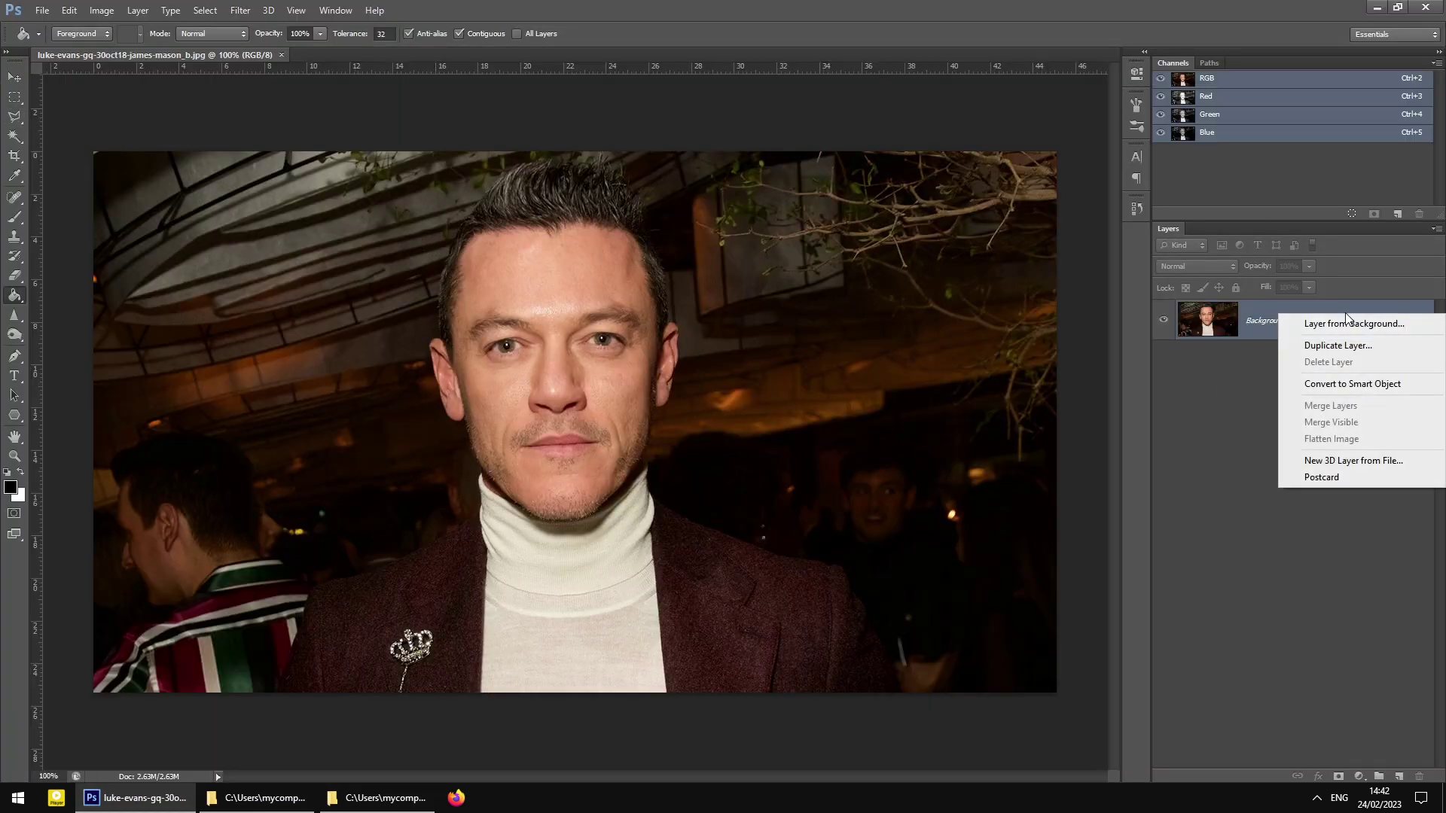
left_click(1354, 324)
left_click(1102, 335)
- Toggle the rulers off and on again, and place a vertical guide down the middle of the face
left_click(15, 97)
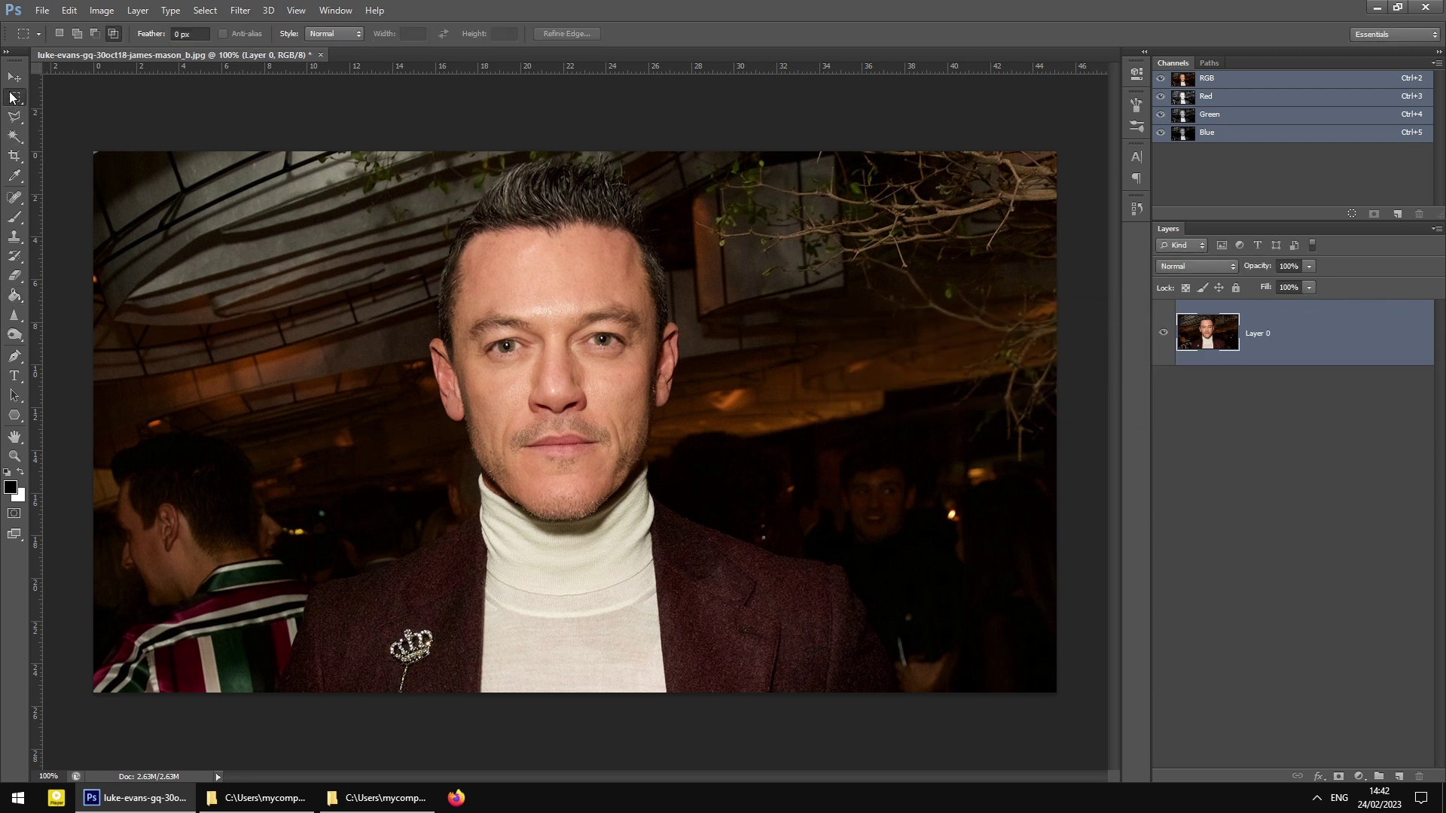
left_click(300, 14)
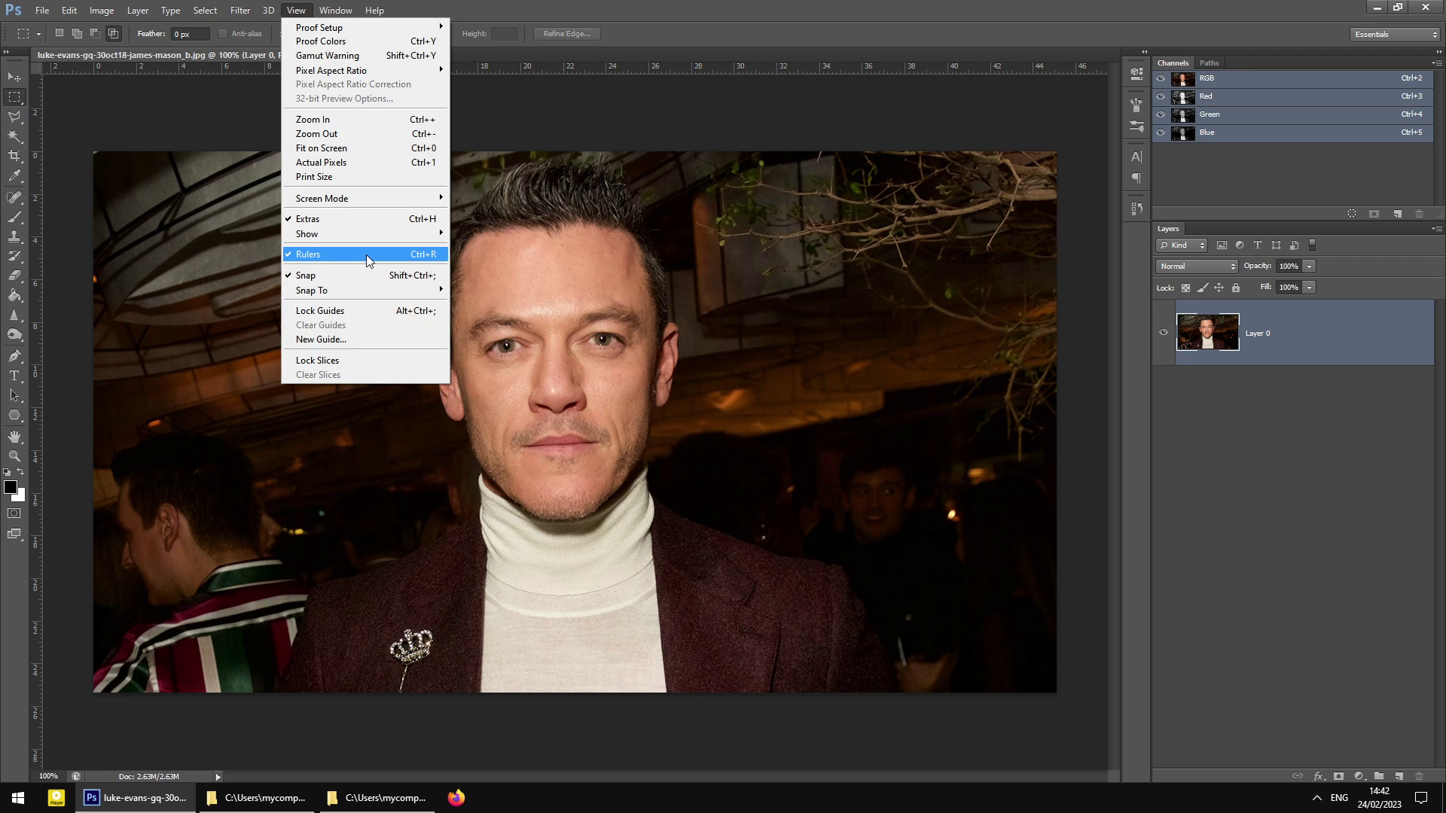
left_click(368, 255)
left_click(296, 10)
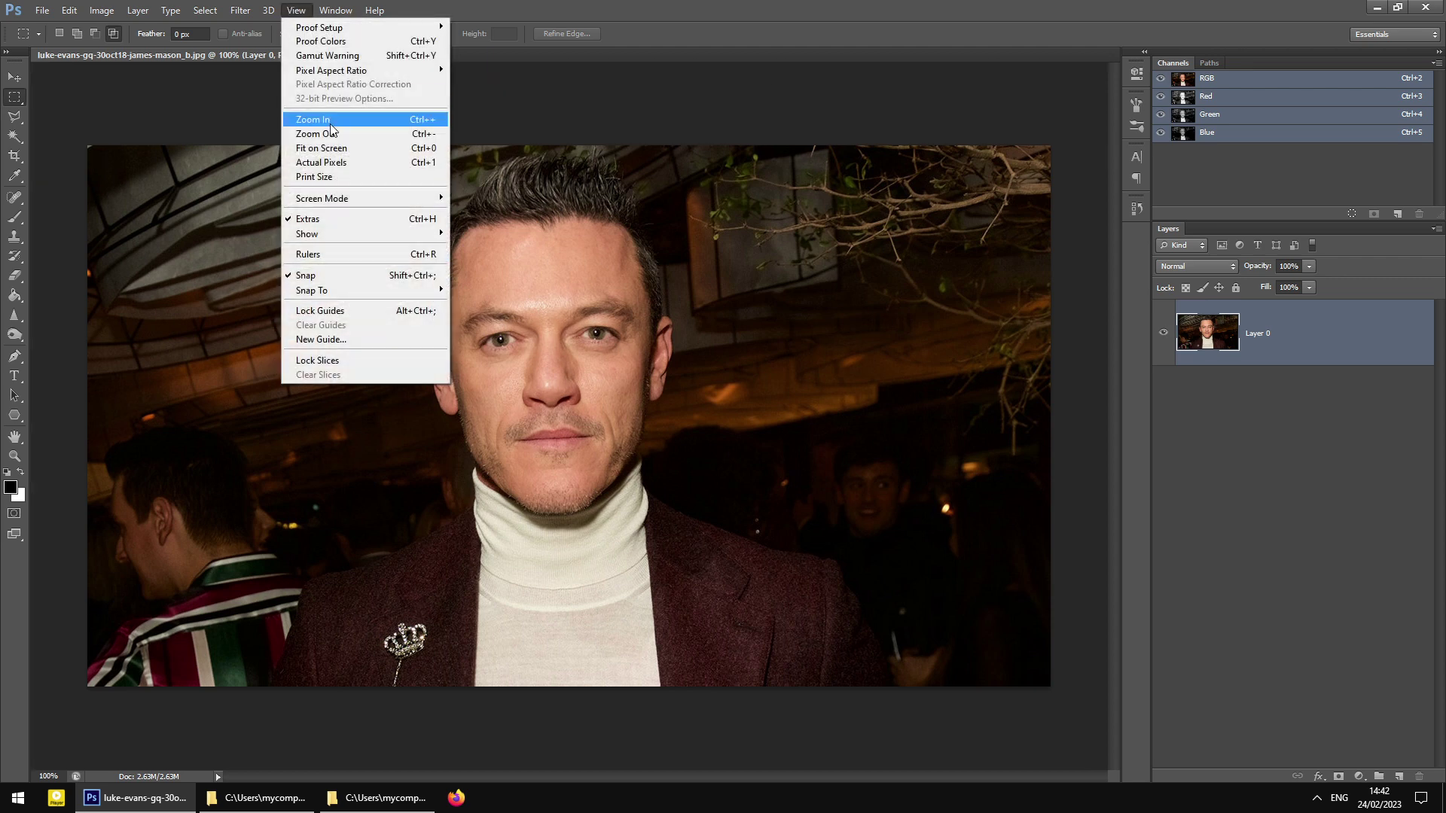
left_click(362, 254)
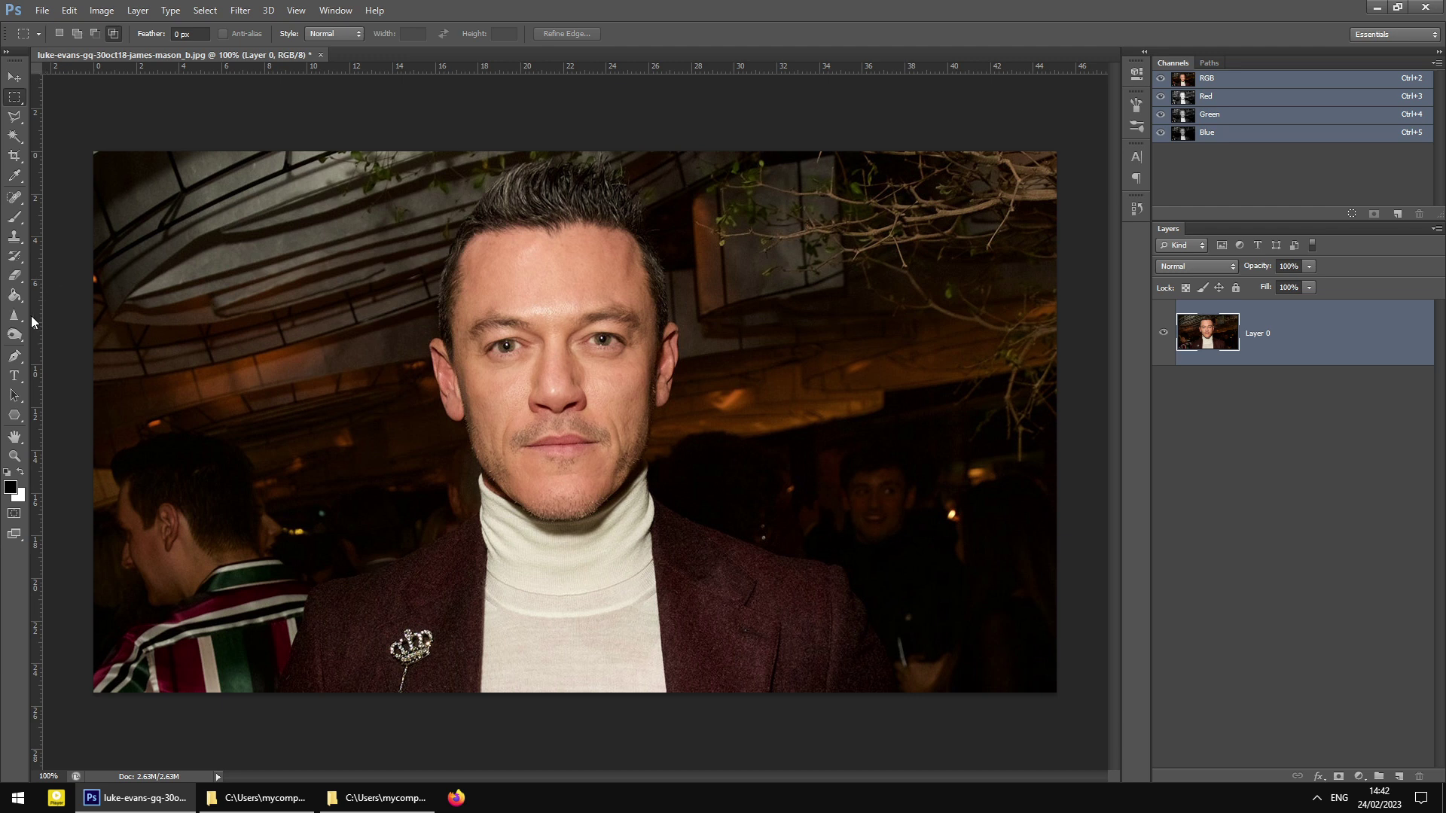
left_click_drag(32, 321, 554, 325)
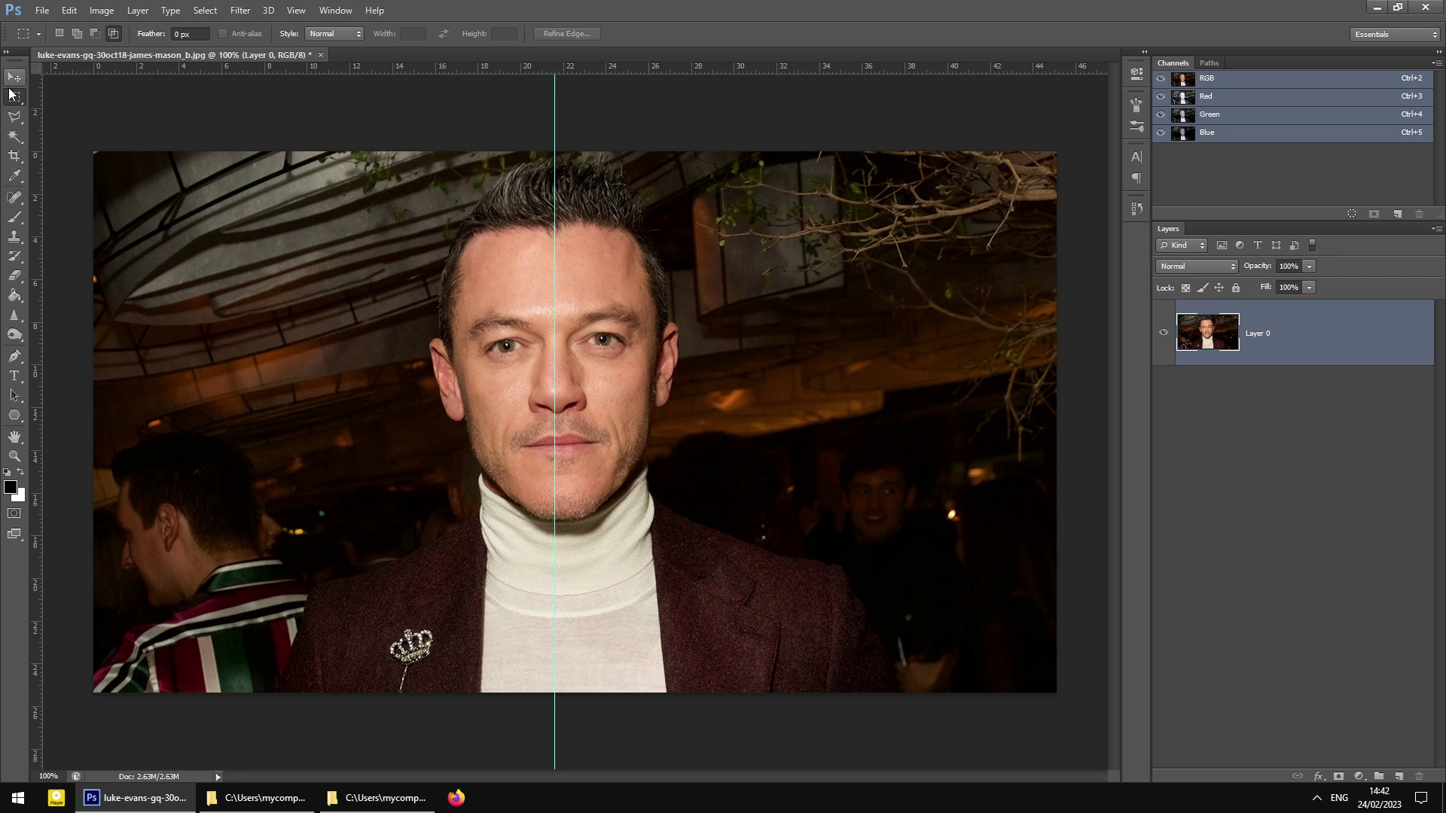
- Start a Free Transform on the photo layer and rotate it 2.00° clockwise
right_click(730, 421)
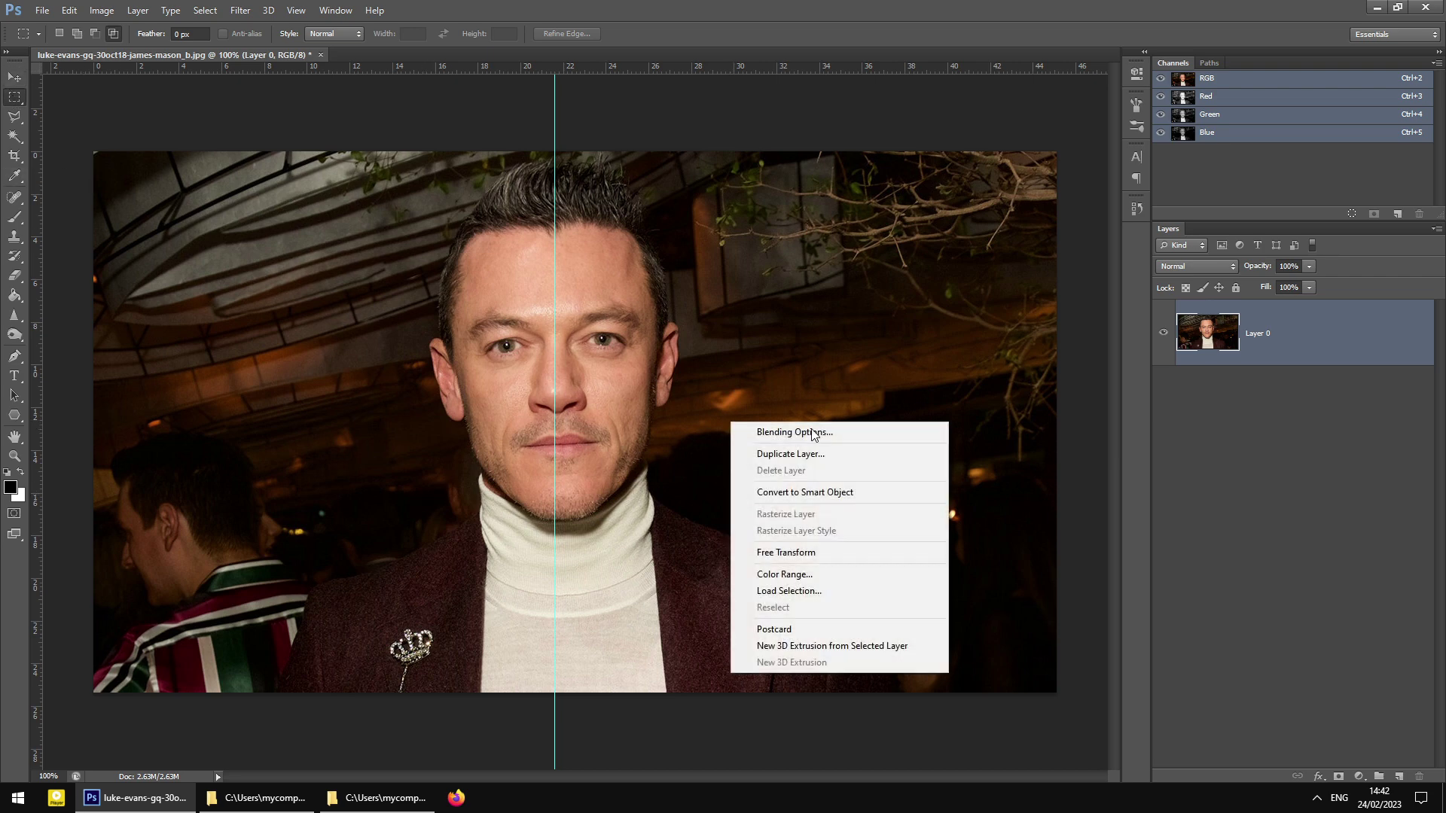
left_click(862, 555)
left_click_drag(1095, 528, 1092, 546)
left_click_drag(993, 527, 989, 526)
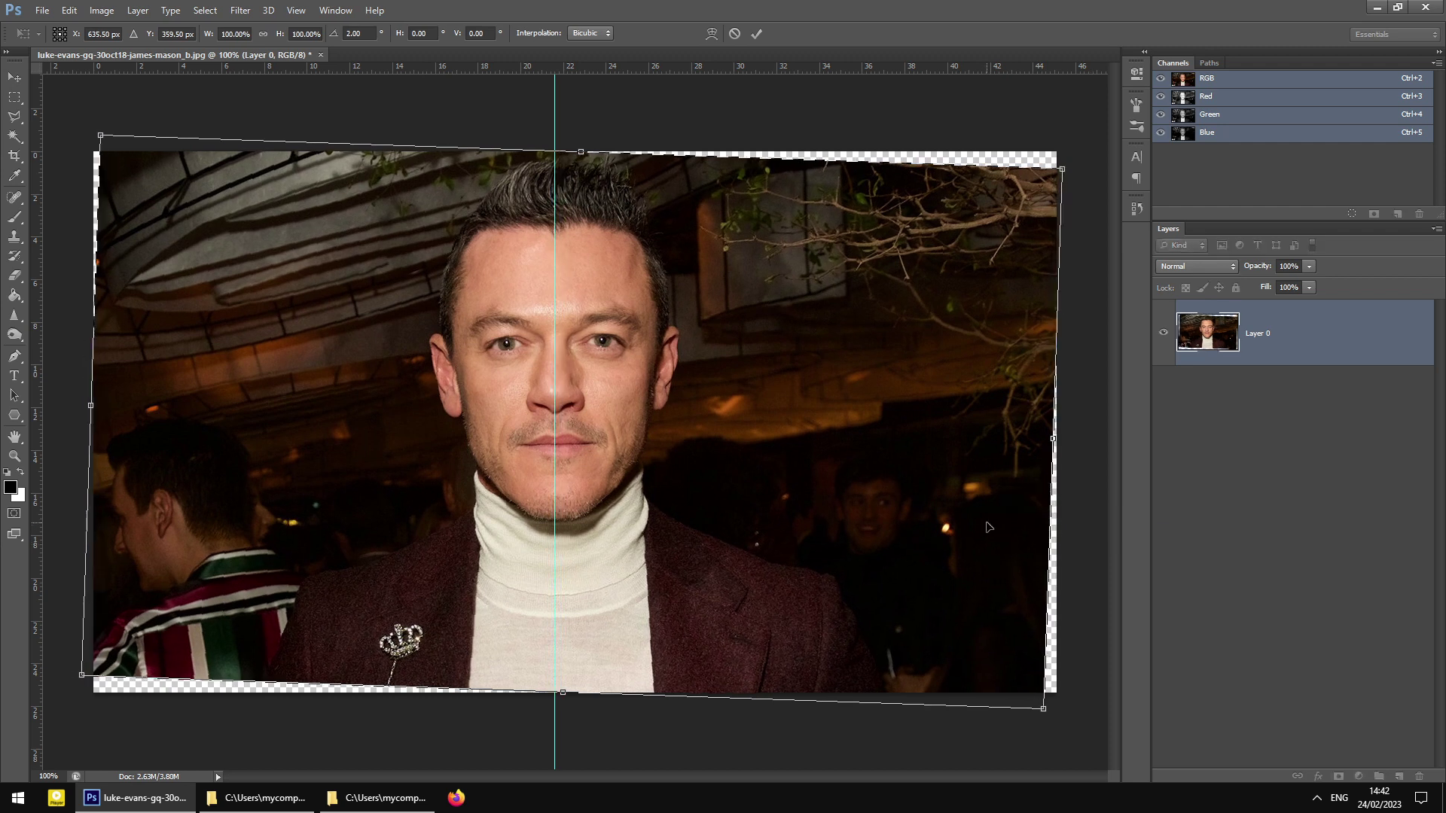
- Nudge the rotated photo in small increments to X 637.50 px, Y 362.50 px to line the face up with the guide
key("Right")
key("Left")
key("Left")
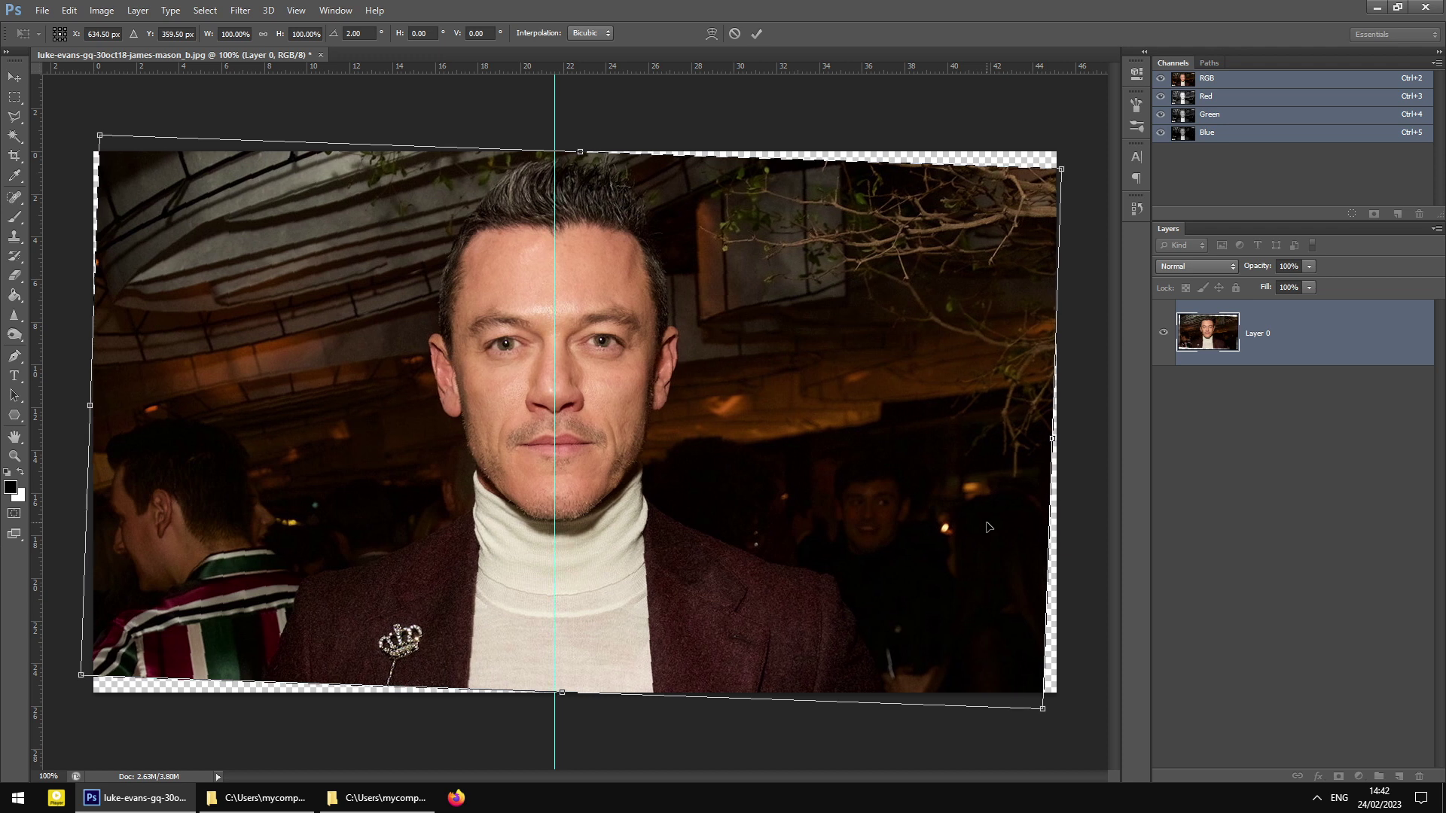
key("Right")
key("Right")
key("Right")
key("Down")
key("Down")
key("Down")
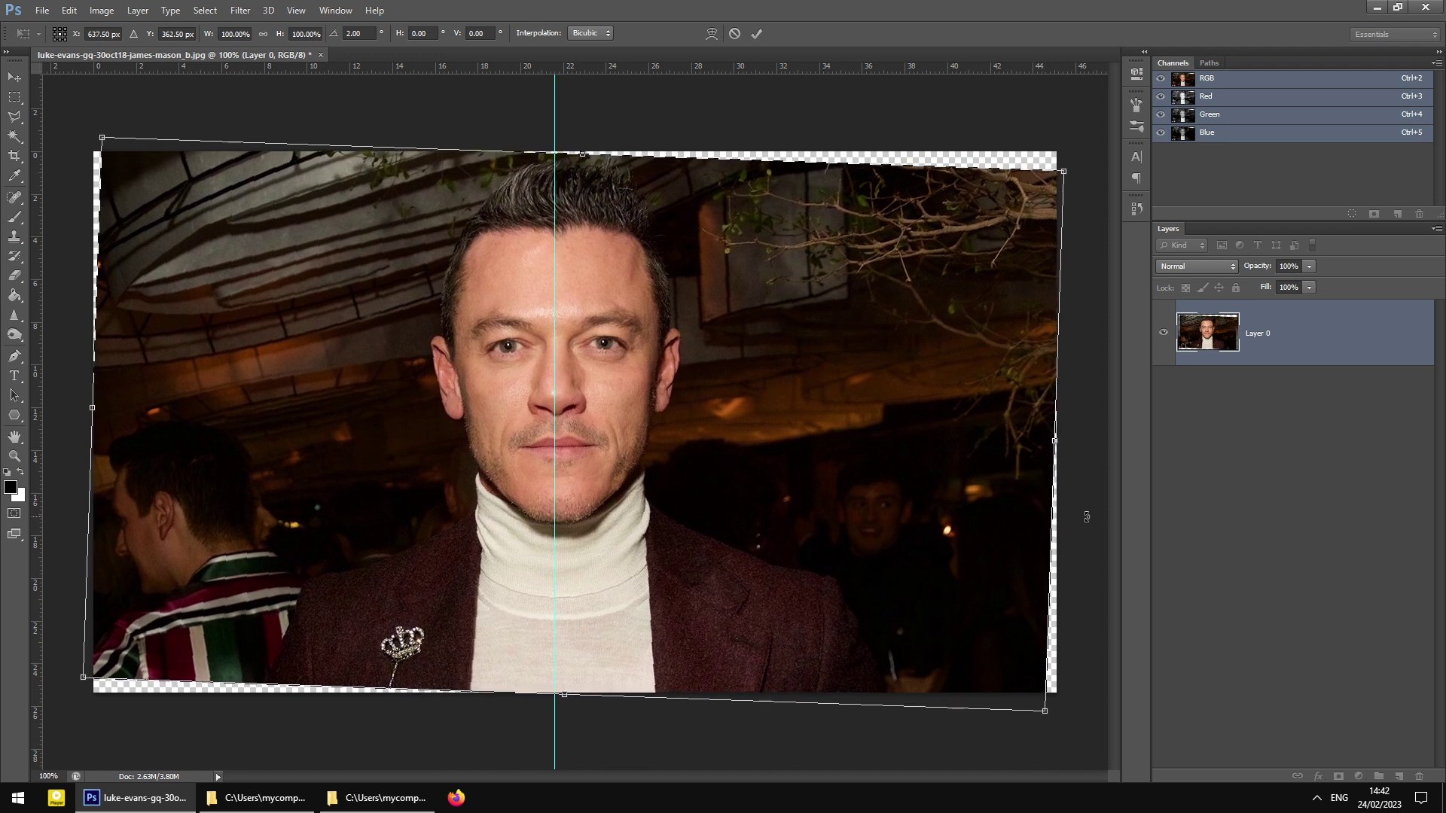
- Refine the rotation to 2.42° and the position to X 634.50 px, Y 361.50 px, and apply the transformation
left_click_drag(1104, 510, 1103, 513)
key("Left")
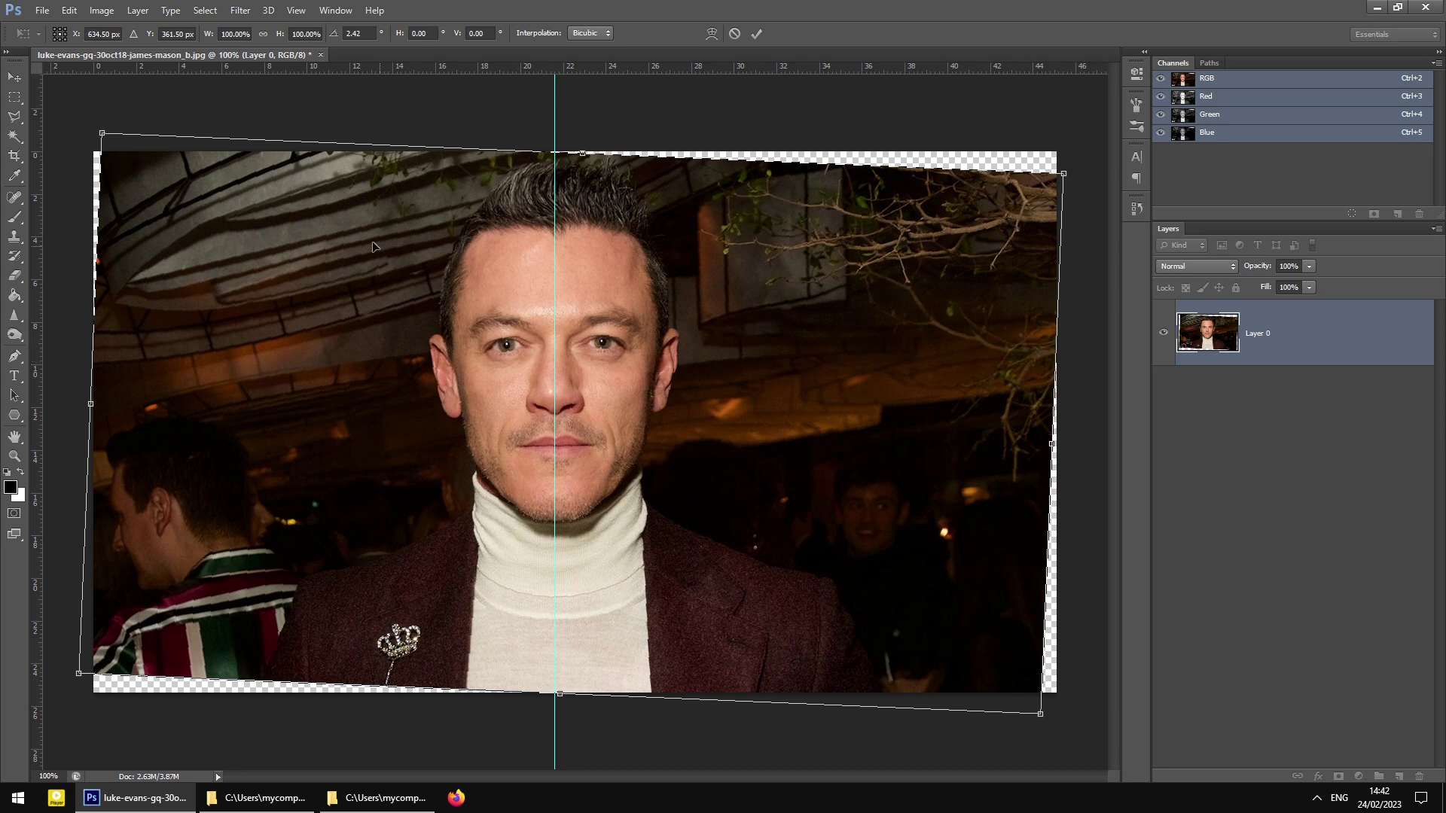
left_click(14, 77)
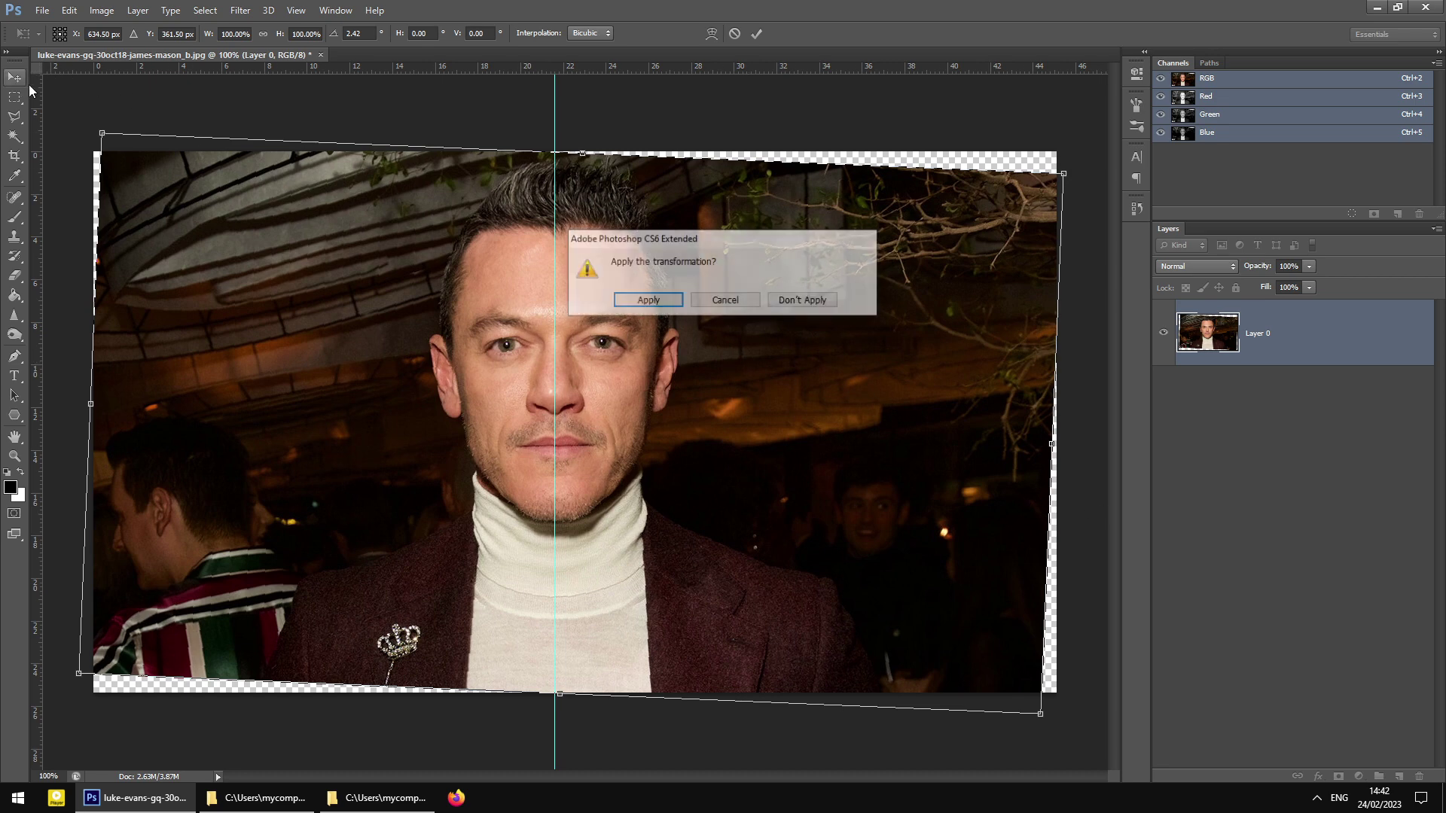
left_click(653, 299)
- Open wp2237575.jpg from the Face folder in the photo viewer
left_click(258, 798)
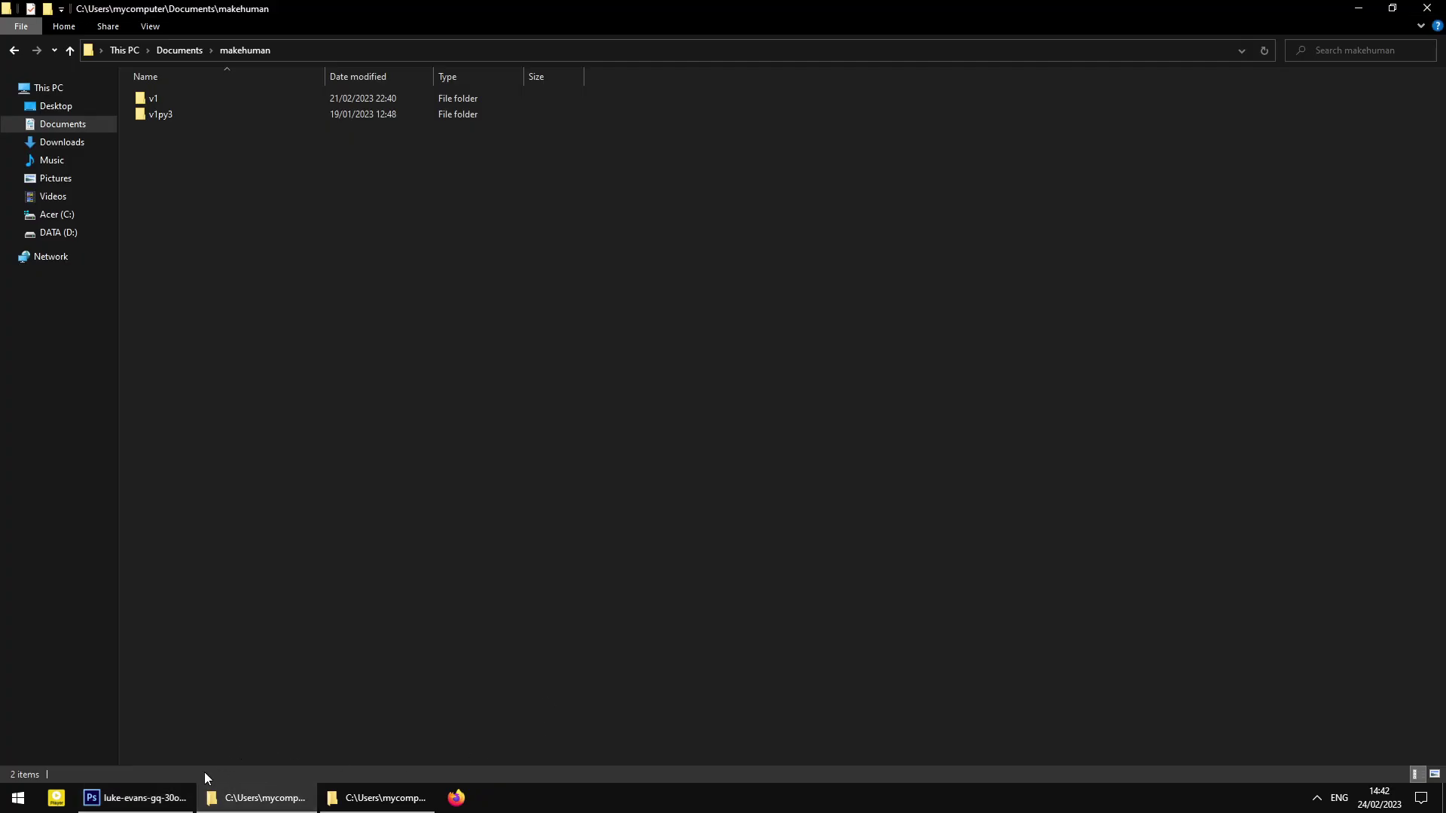
left_click(342, 808)
left_click(925, 120)
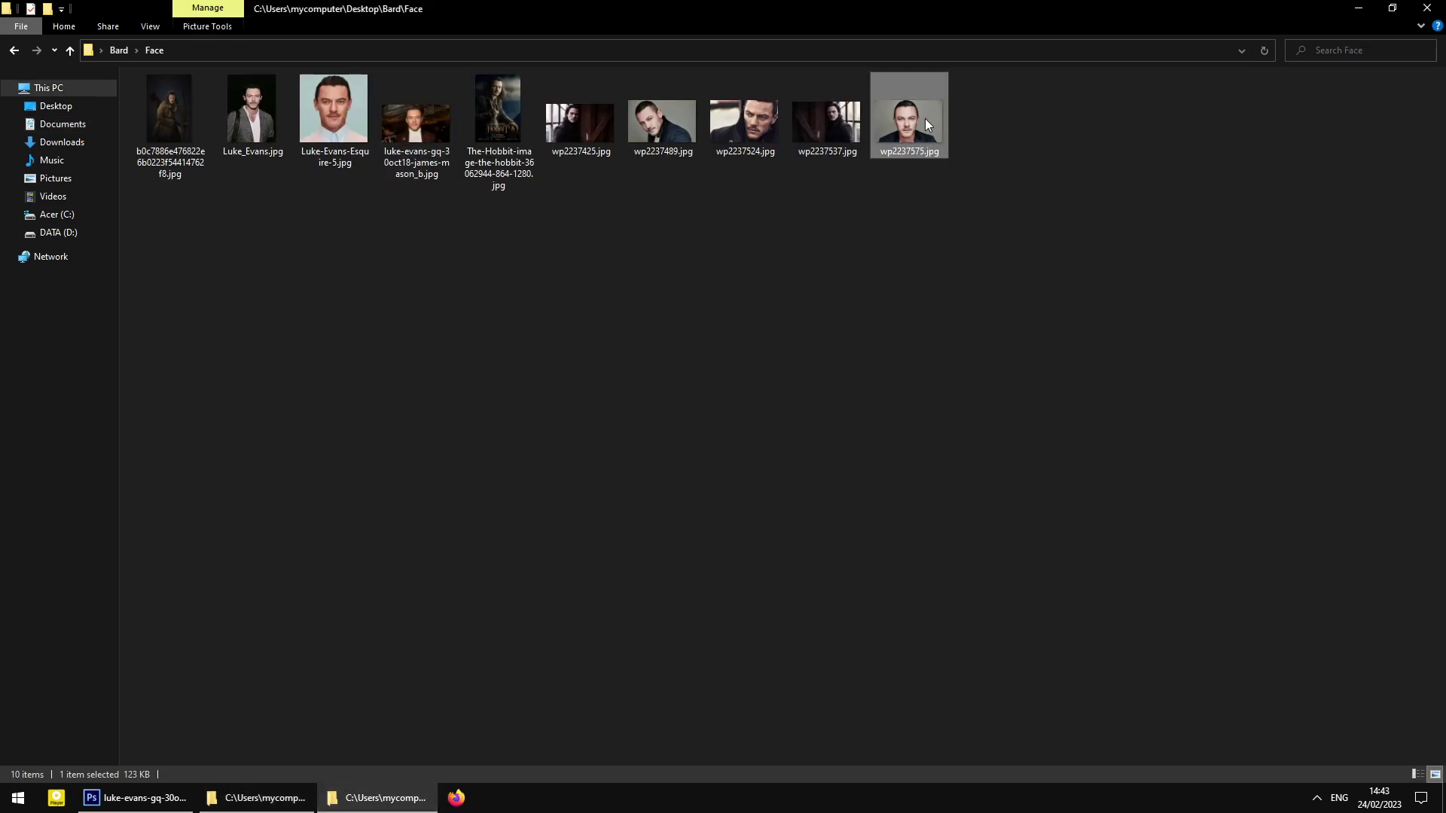
double_click(925, 119)
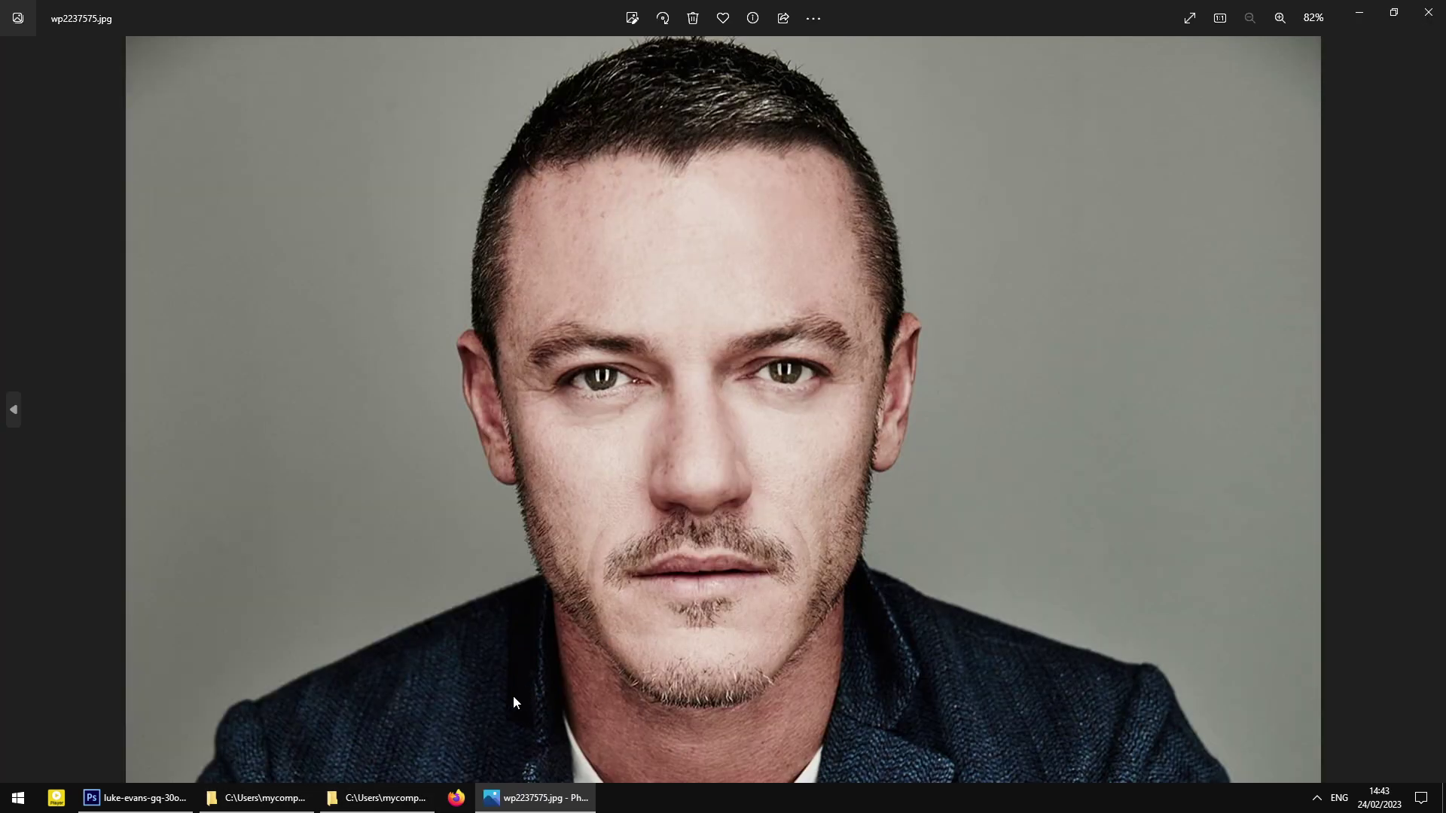
- Switch back and forth between Photoshop and the photo viewer to compare the straightened portrait with wp2237575.jpg
left_click(162, 801)
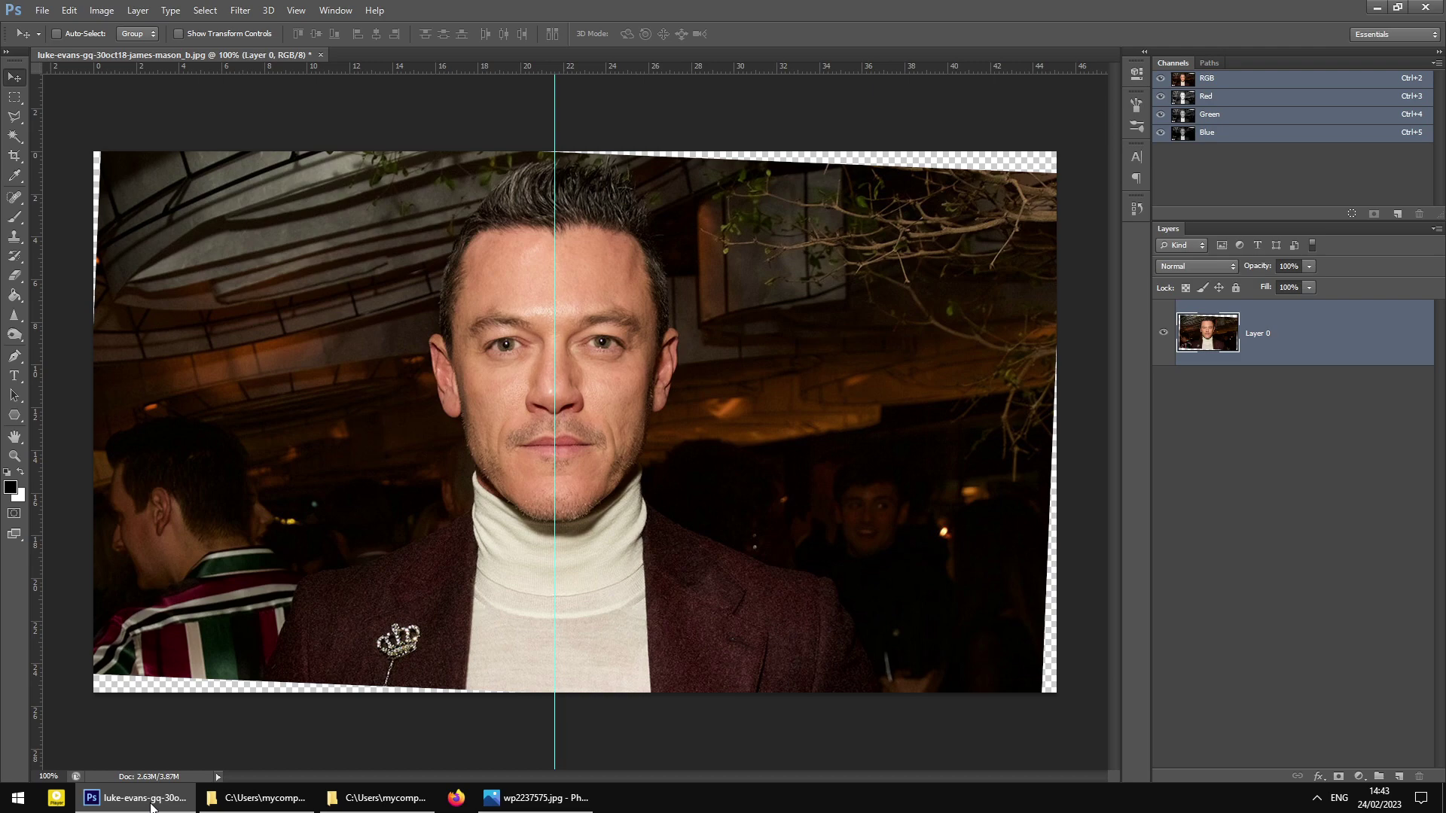
left_click(150, 808)
left_click(152, 807)
left_click(152, 807)
left_click(153, 807)
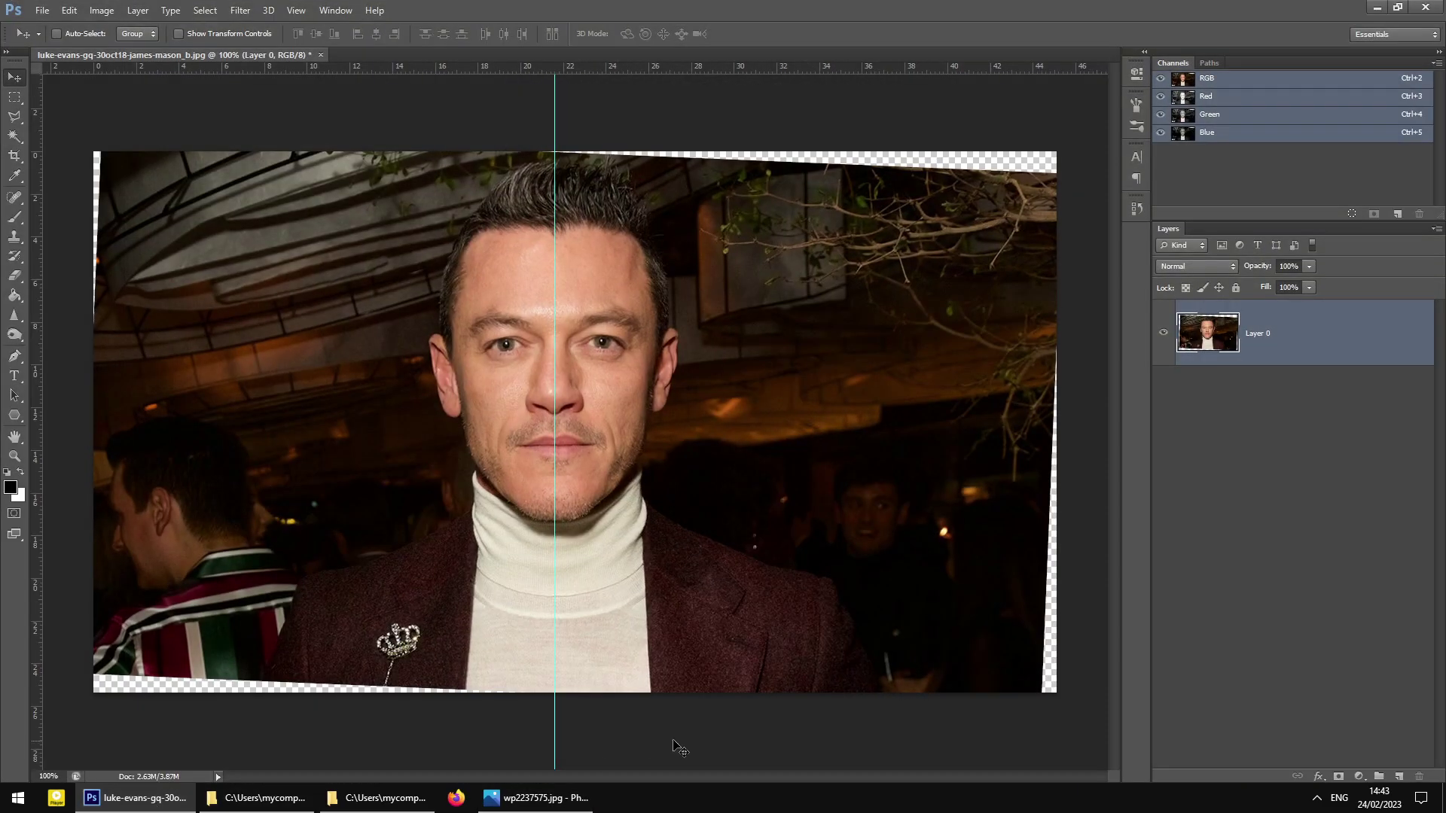
- Close wp2237575.jpg, view Luke-Evans-Esquire-5.jpg from the Face folder as an alternative reference, and return to Photoshop
left_click(537, 798)
left_click(1427, 7)
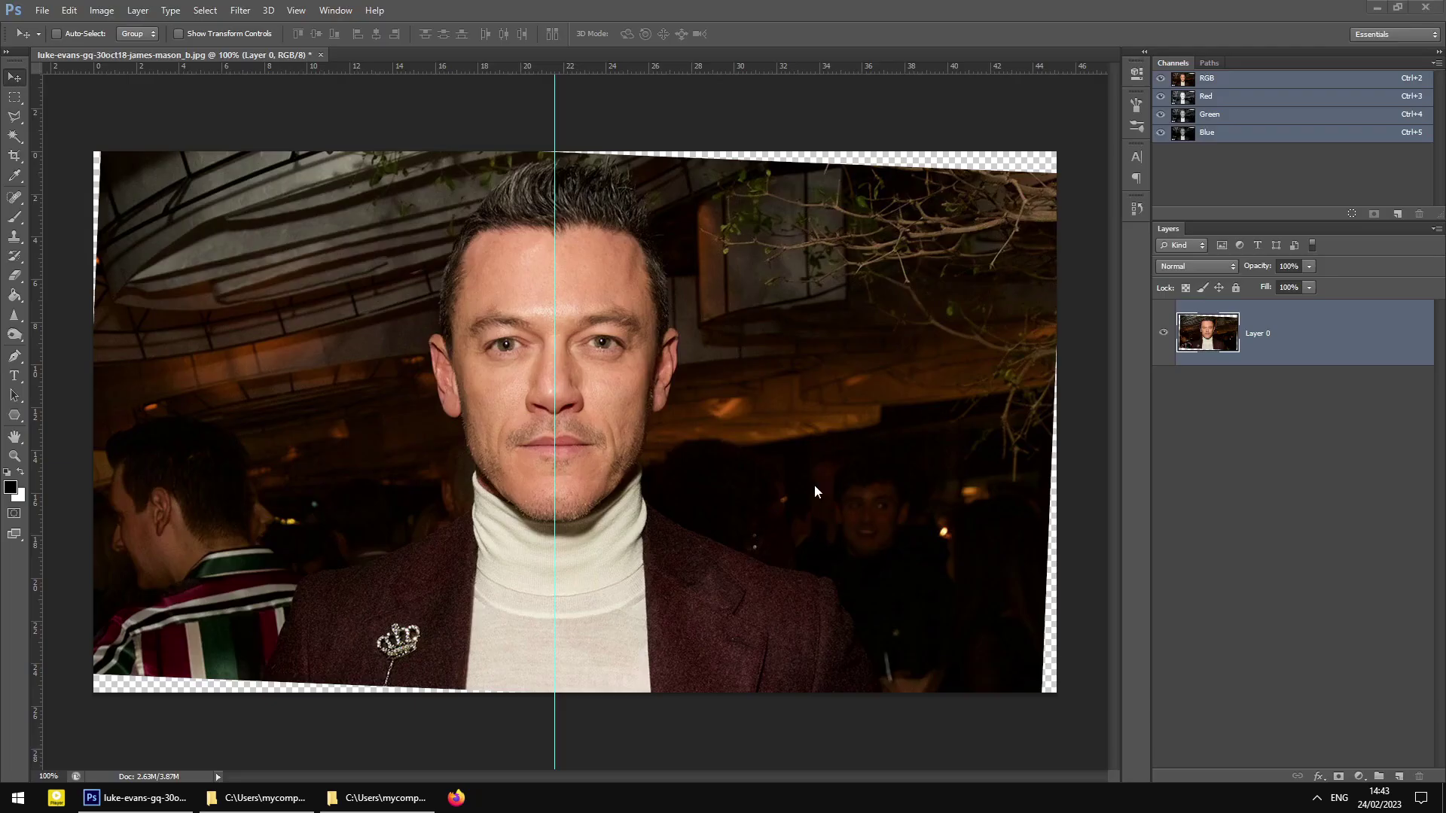
left_click(259, 798)
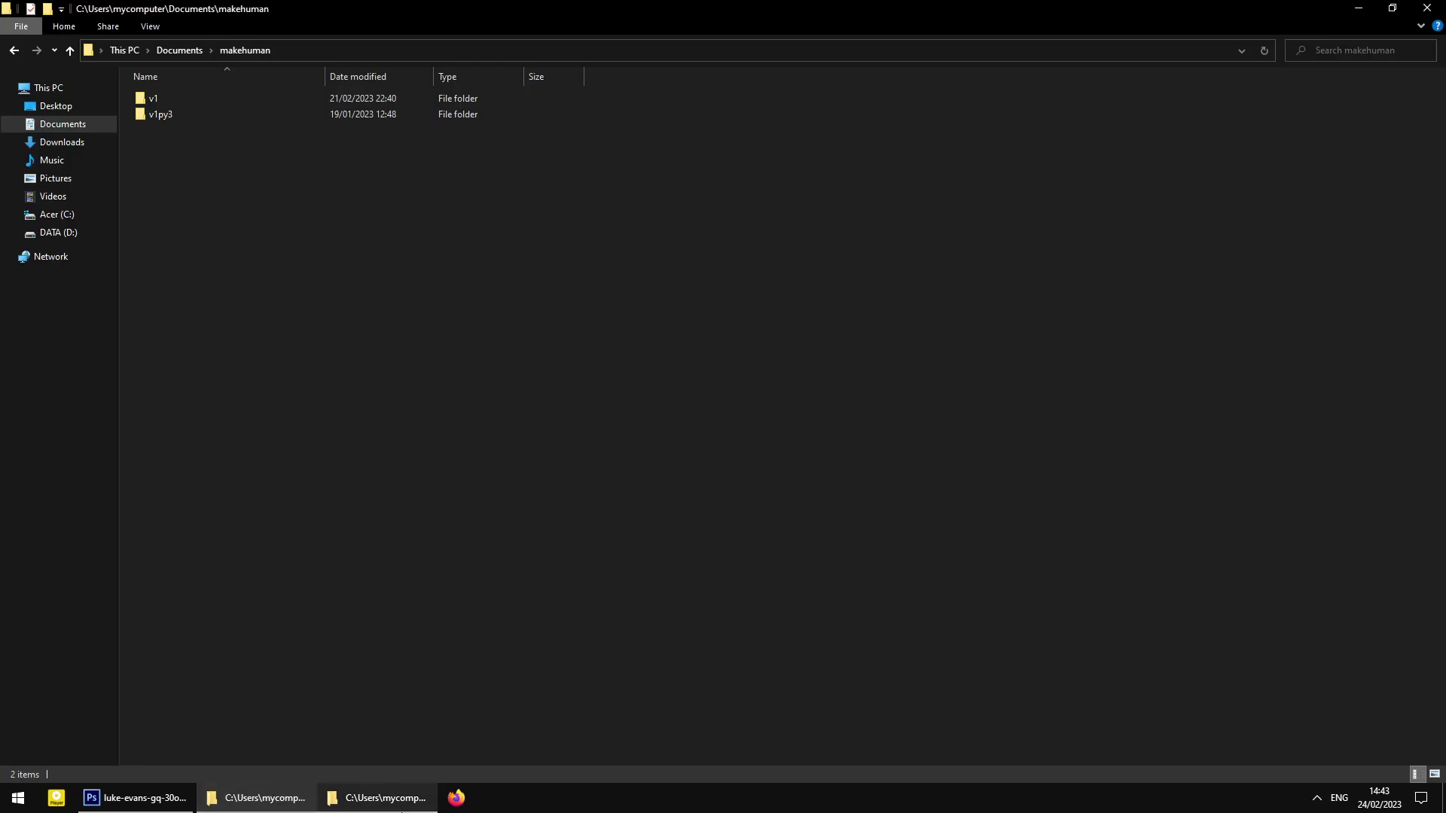
left_click(376, 797)
double_click(361, 120)
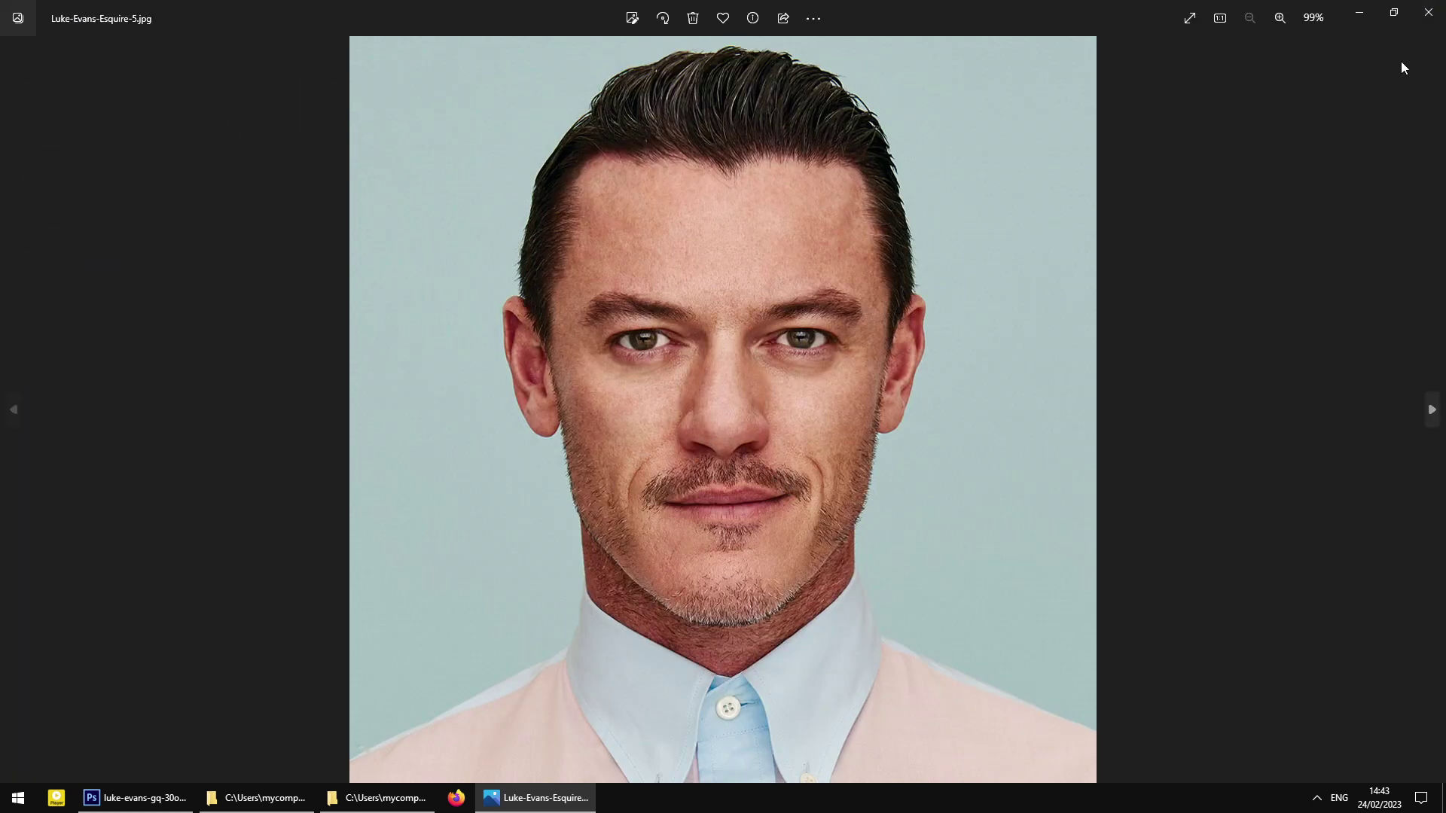
left_click(1429, 12)
left_click(188, 797)
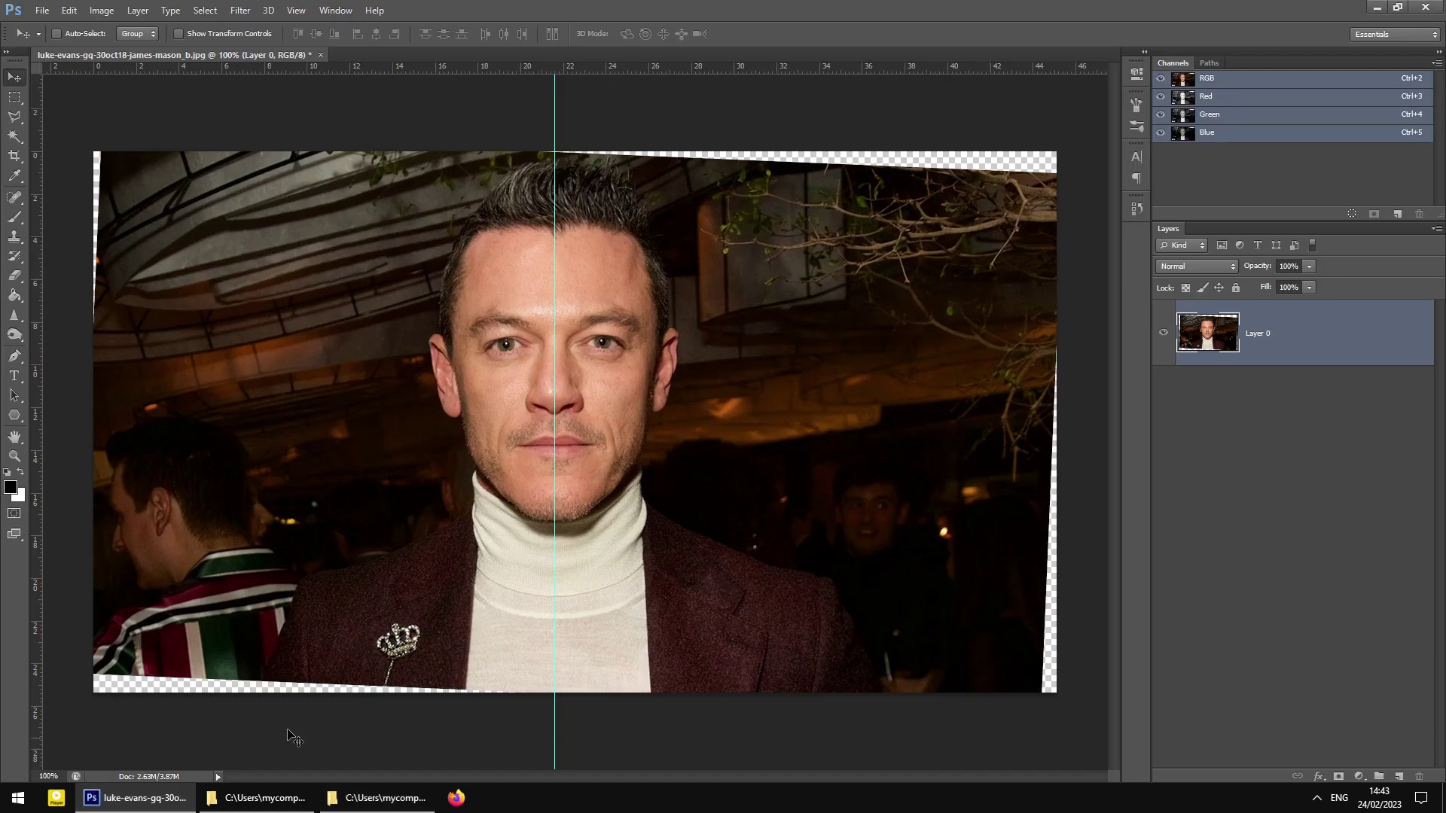
left_click(15, 156)
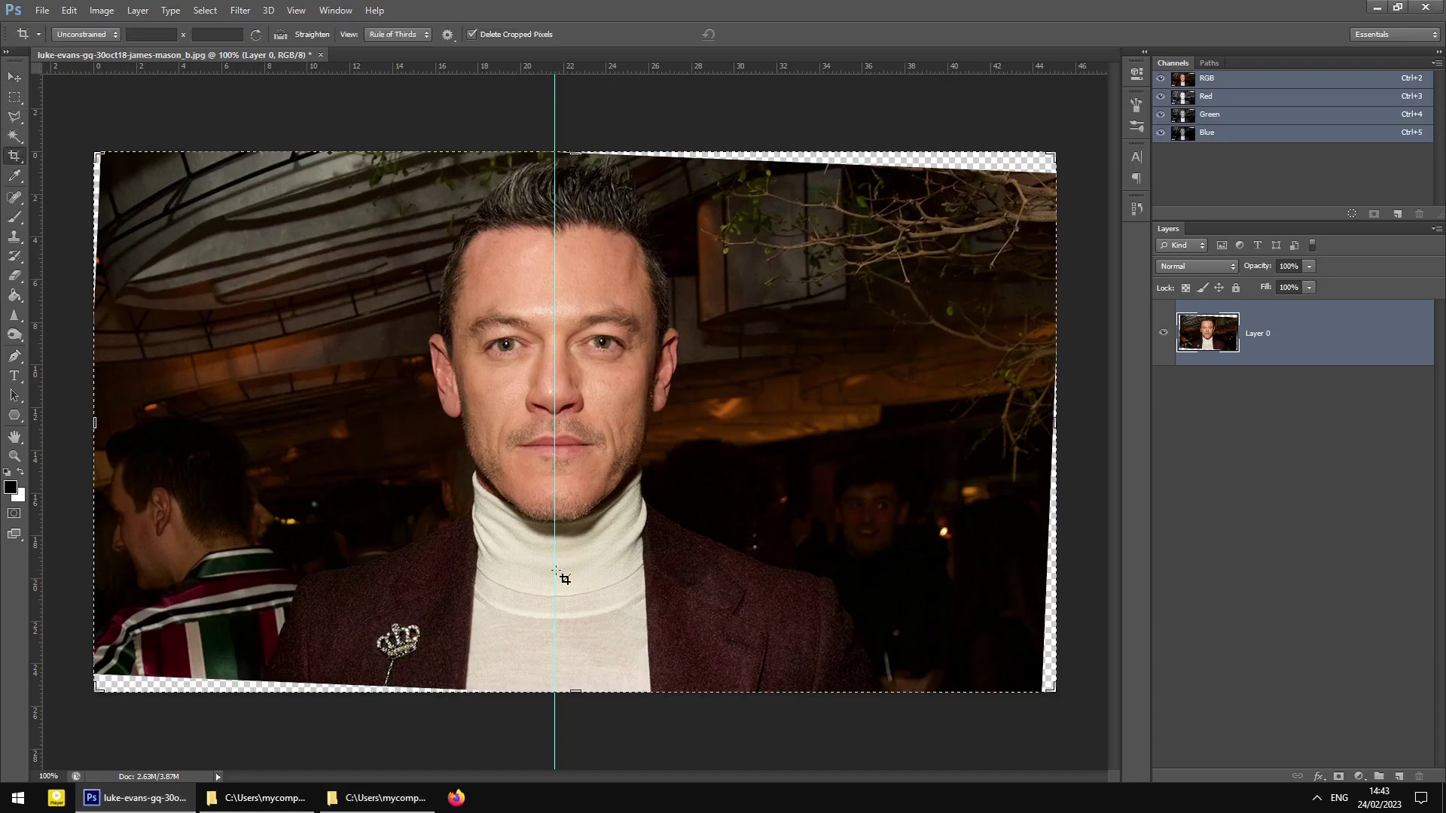
key("ctrl+minus")
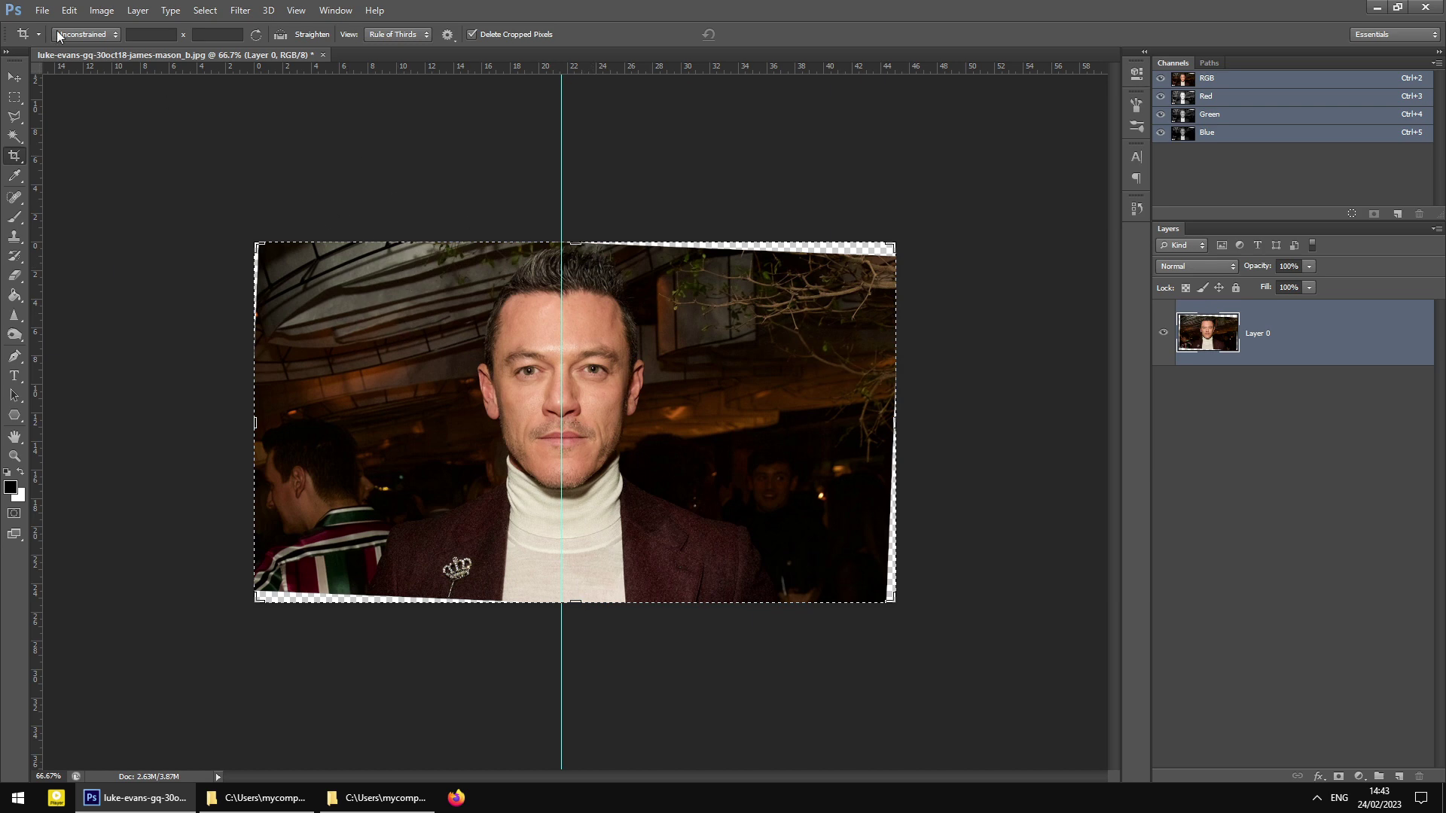
left_click(14, 78)
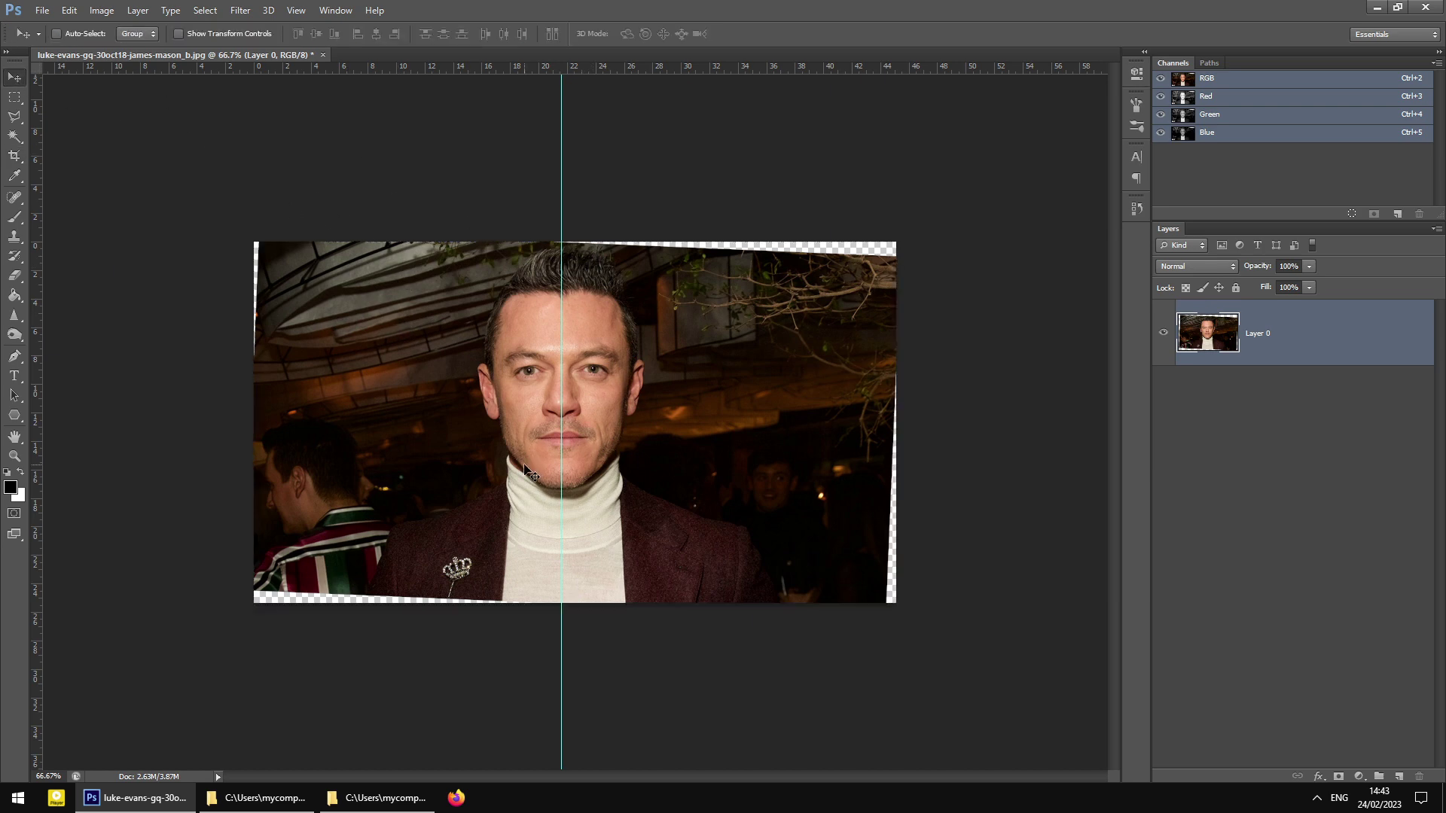
- Rotate the portrait layer a further 0.23° to level the face against the vertical guide, and apply the transformation
key("ctrl+plus")
key("ctrl+plus")
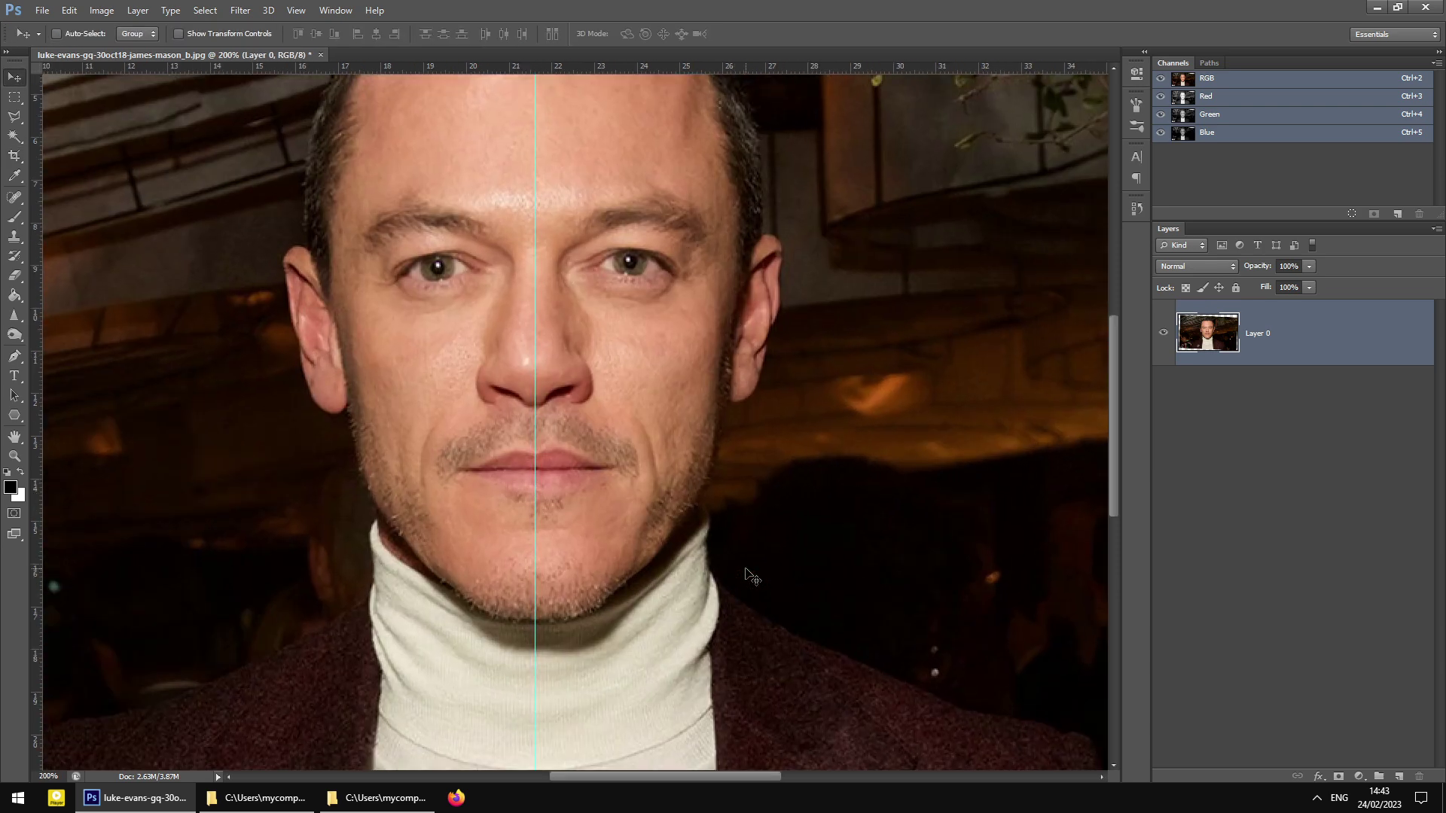
key("ctrl+minus")
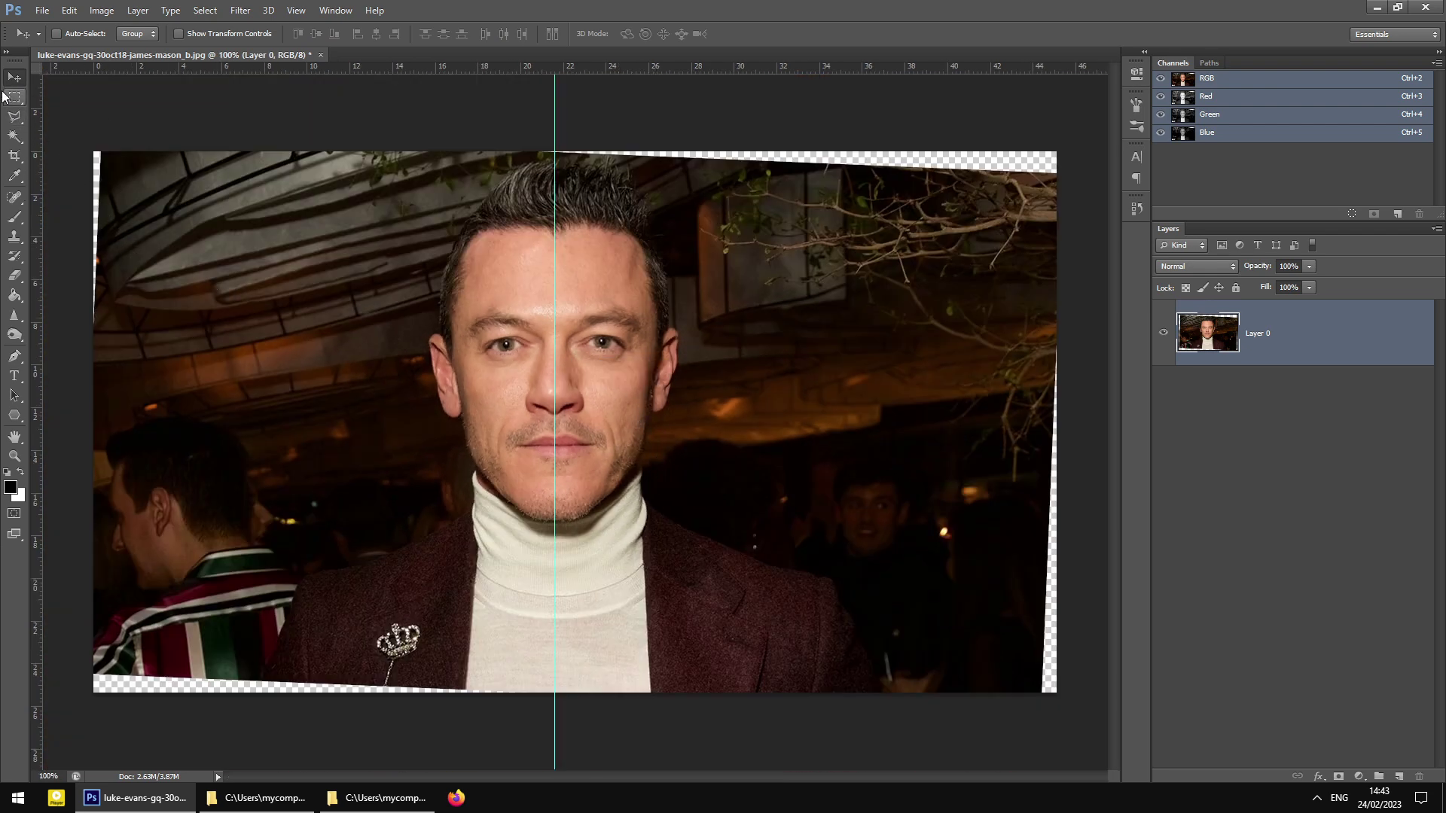
right_click(741, 373)
left_click(783, 508)
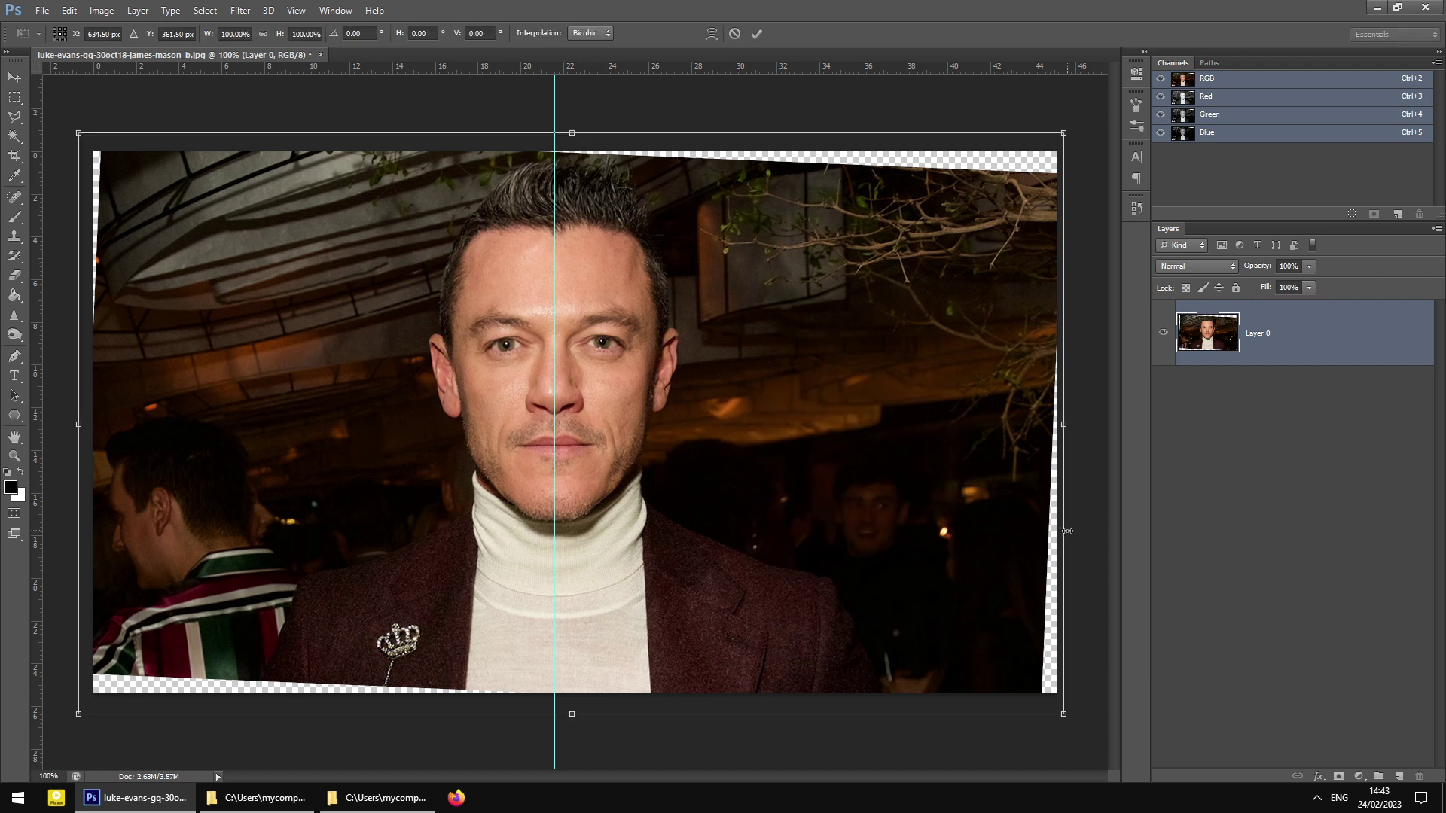
left_click_drag(1077, 542, 1035, 535)
left_click(14, 77)
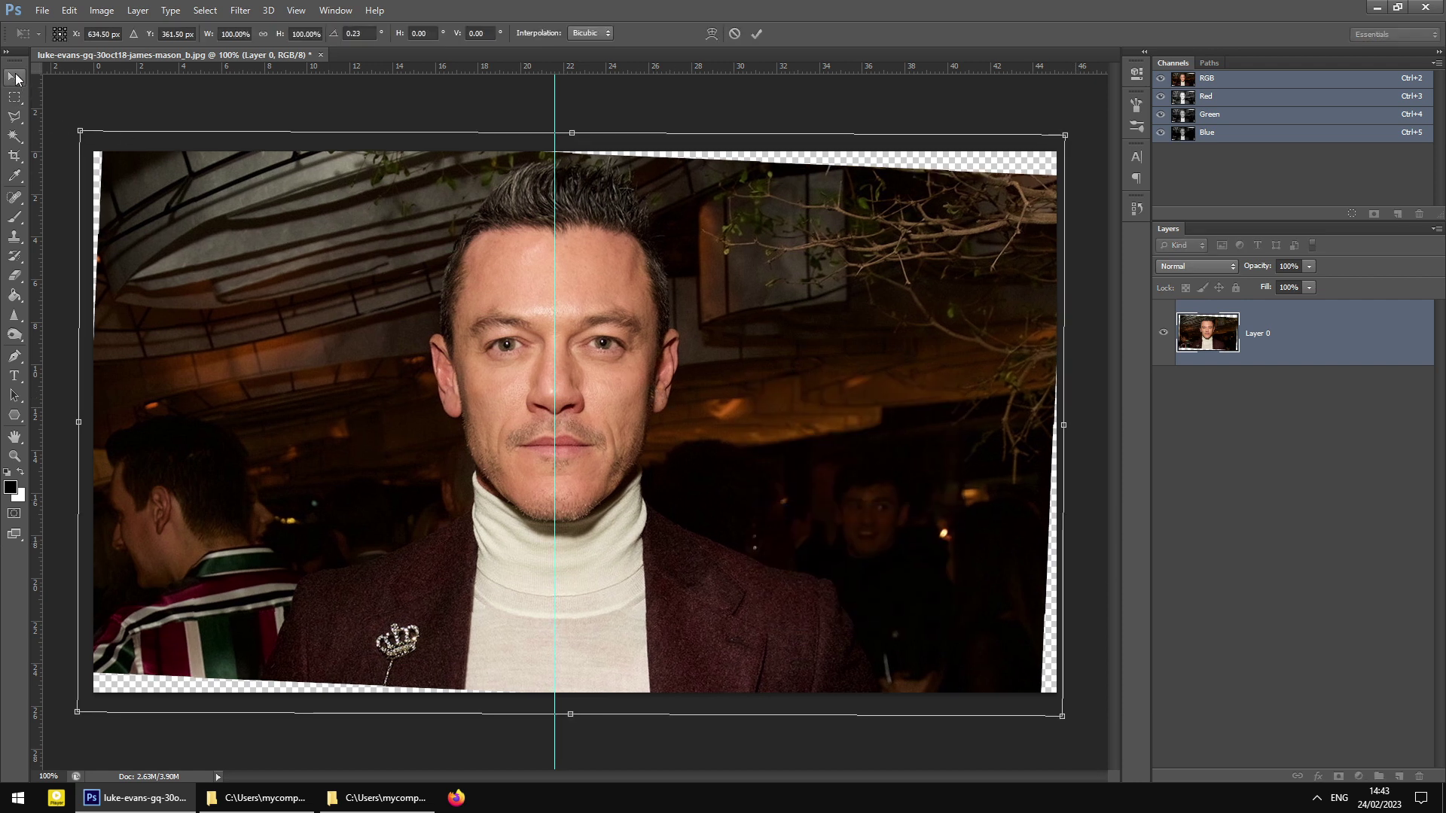
left_click(649, 299)
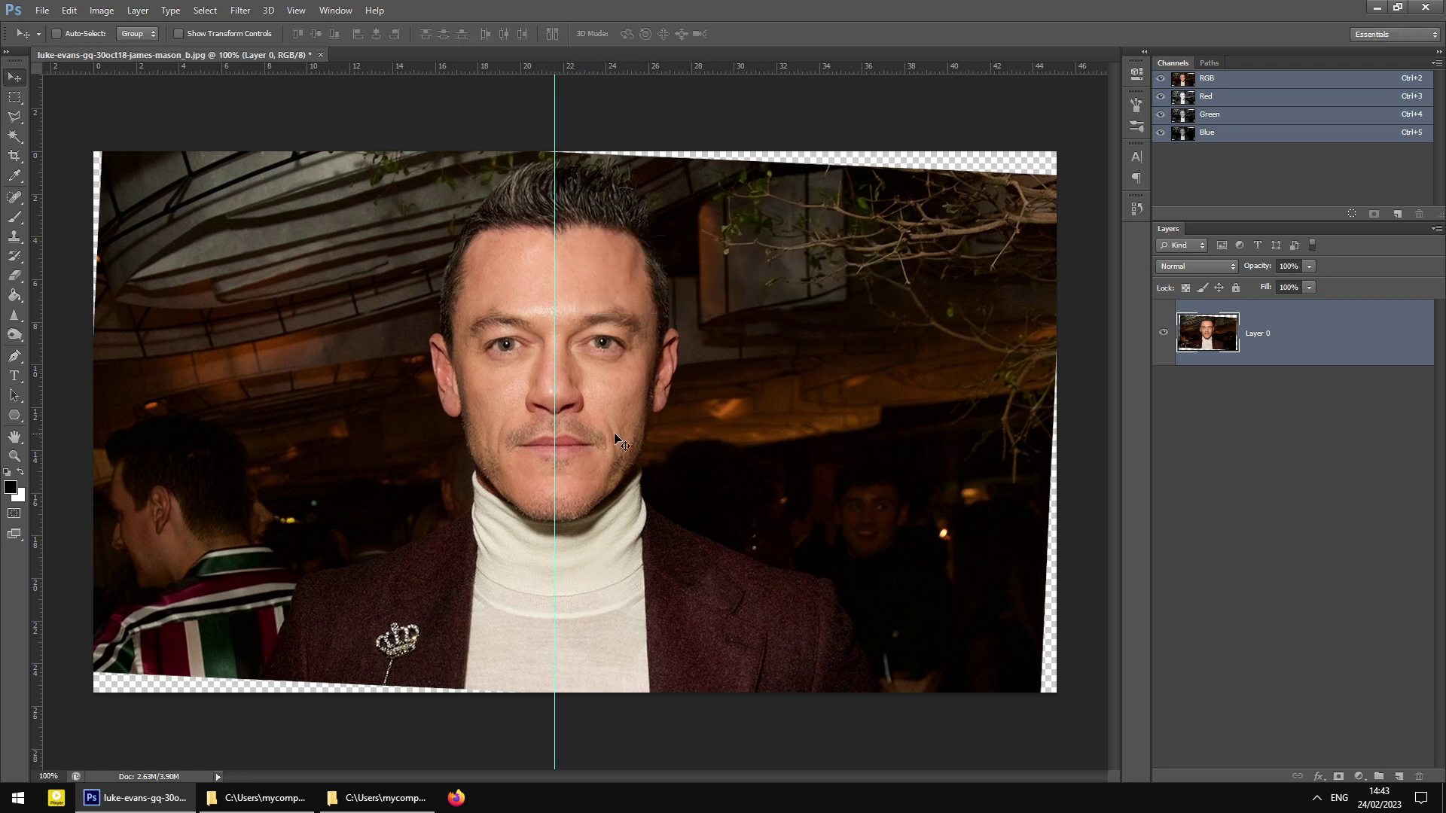
- Crop the image evenly on both sides of the guide to the head and turtleneck collar, leaving out the transparent edges
left_click(20, 93)
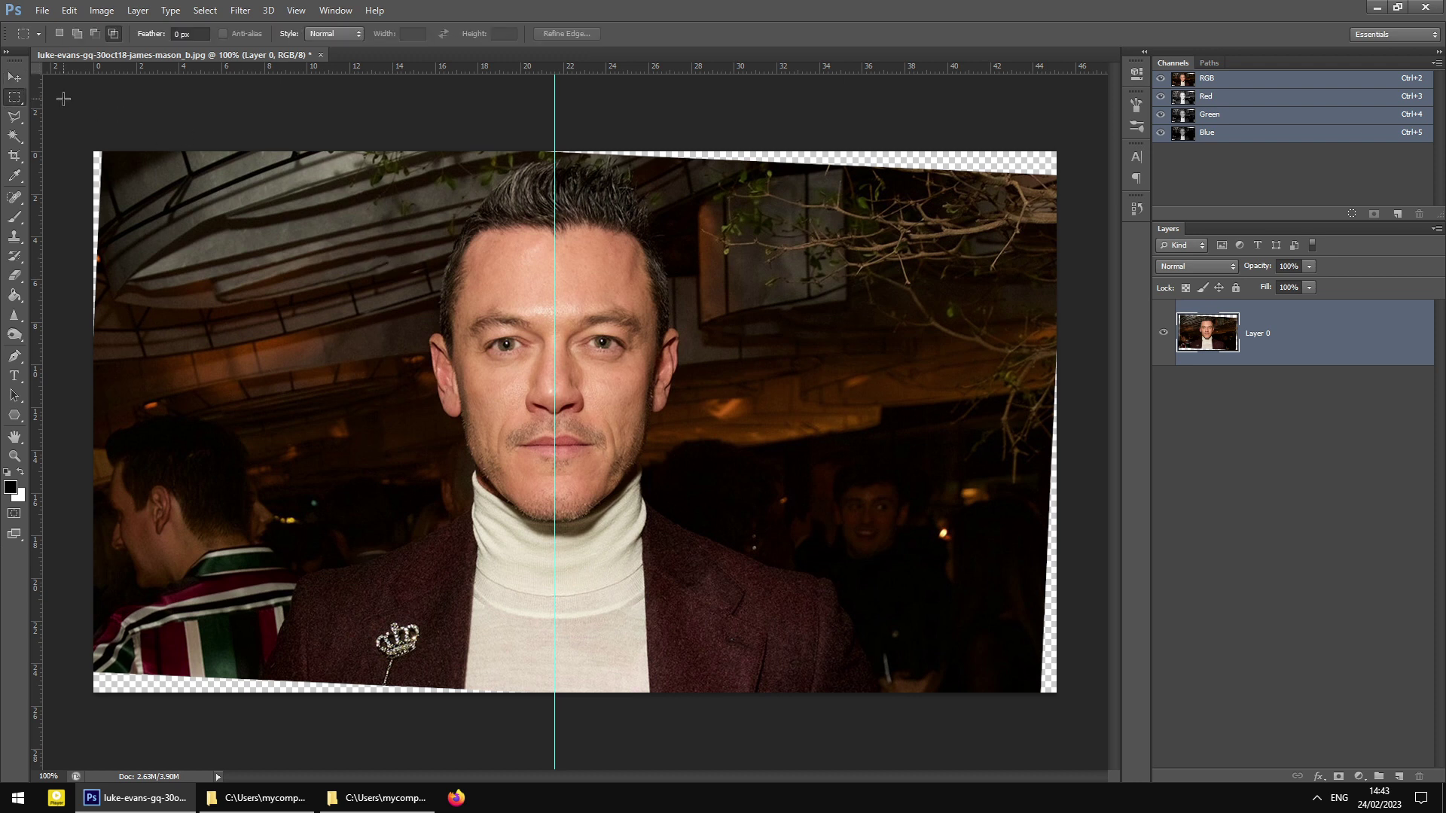
left_click(15, 155)
left_click_drag(581, 700, 580, 651)
left_click_drag(1059, 420, 917, 421)
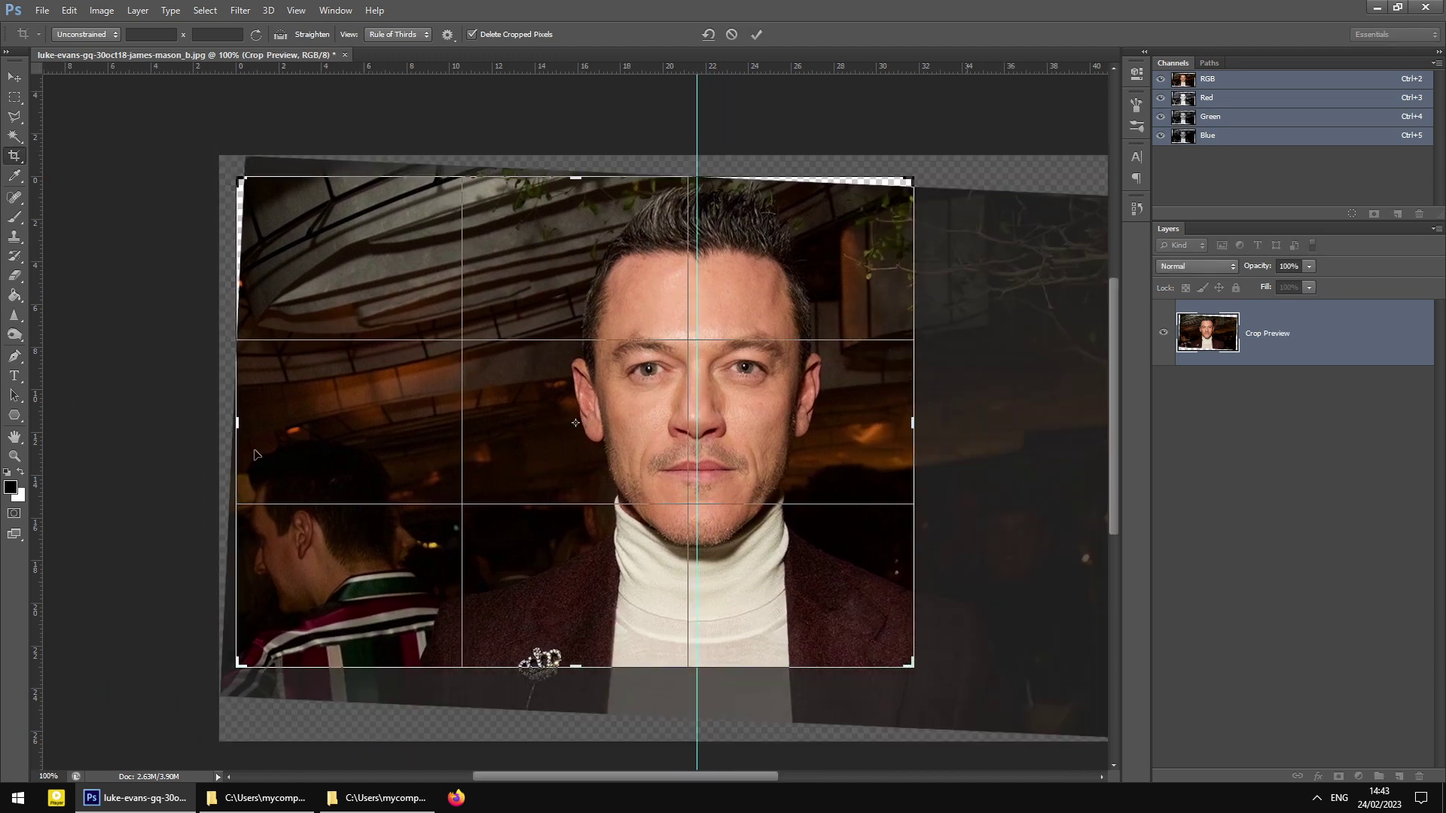
left_click_drag(236, 415, 375, 422)
left_click_drag(778, 417, 763, 428)
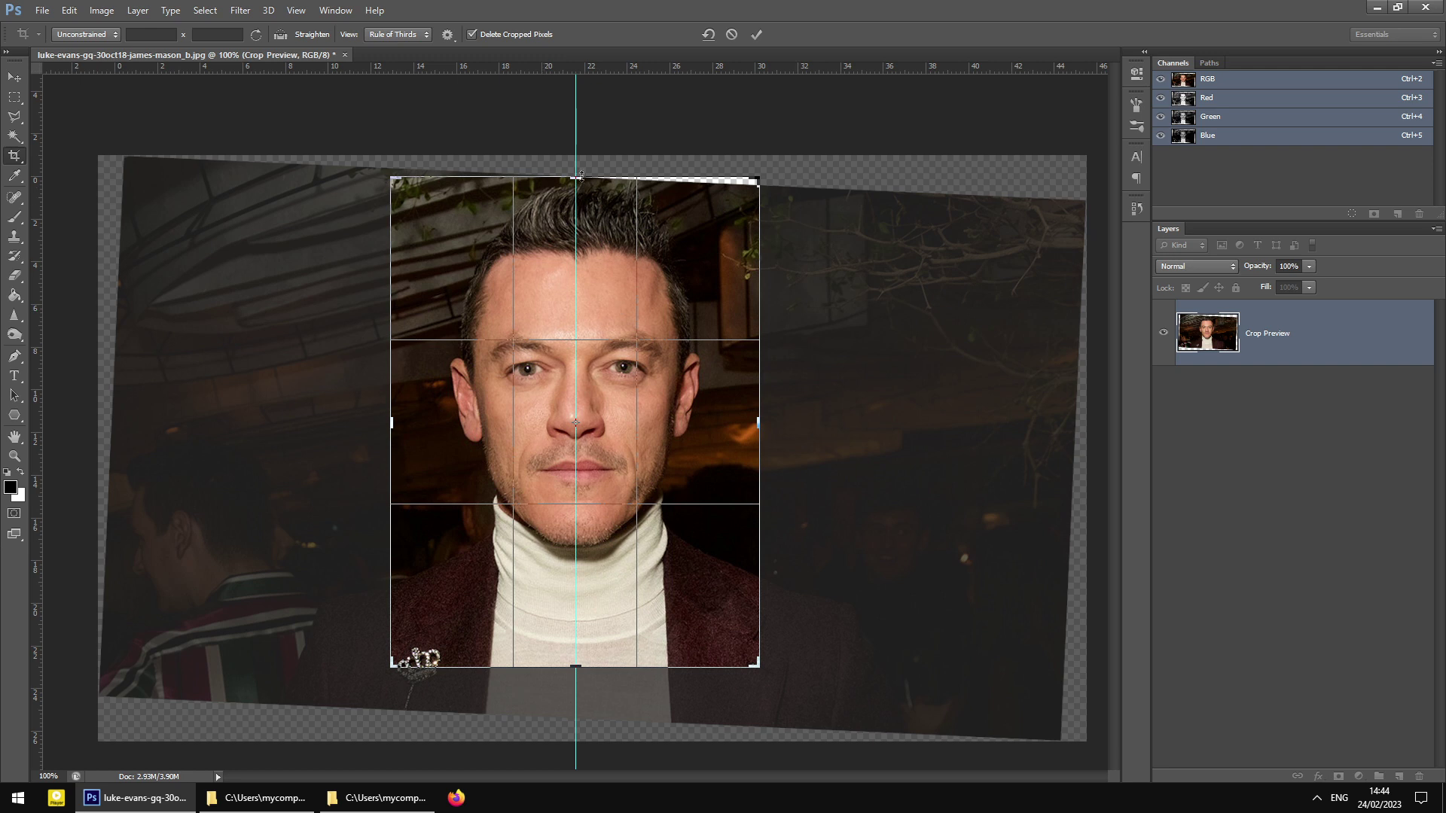
left_click_drag(576, 175, 579, 183)
left_click_drag(576, 663, 575, 632)
key("Return")
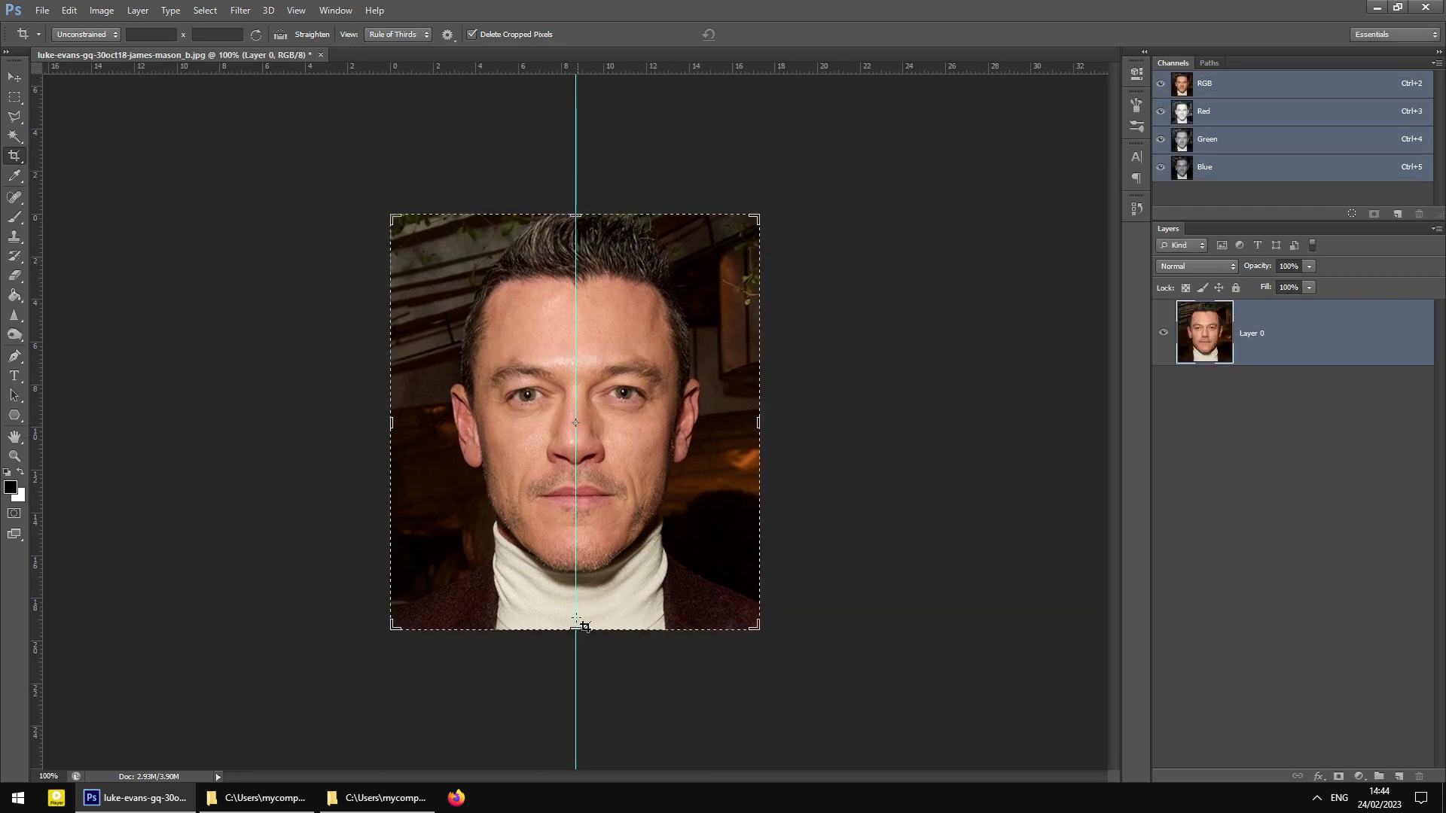
left_click(32, 10)
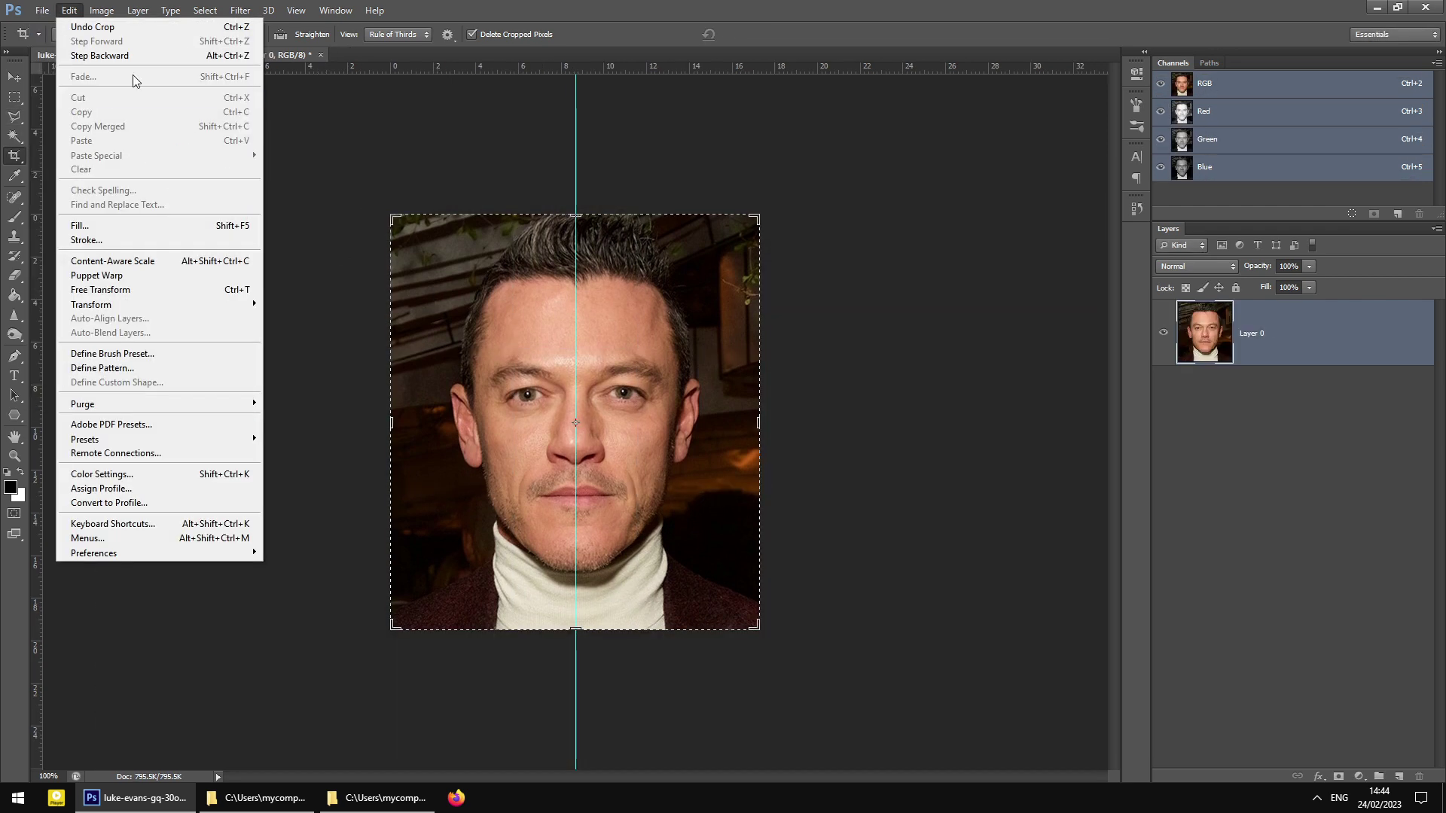
left_click(816, 209)
left_click(14, 77)
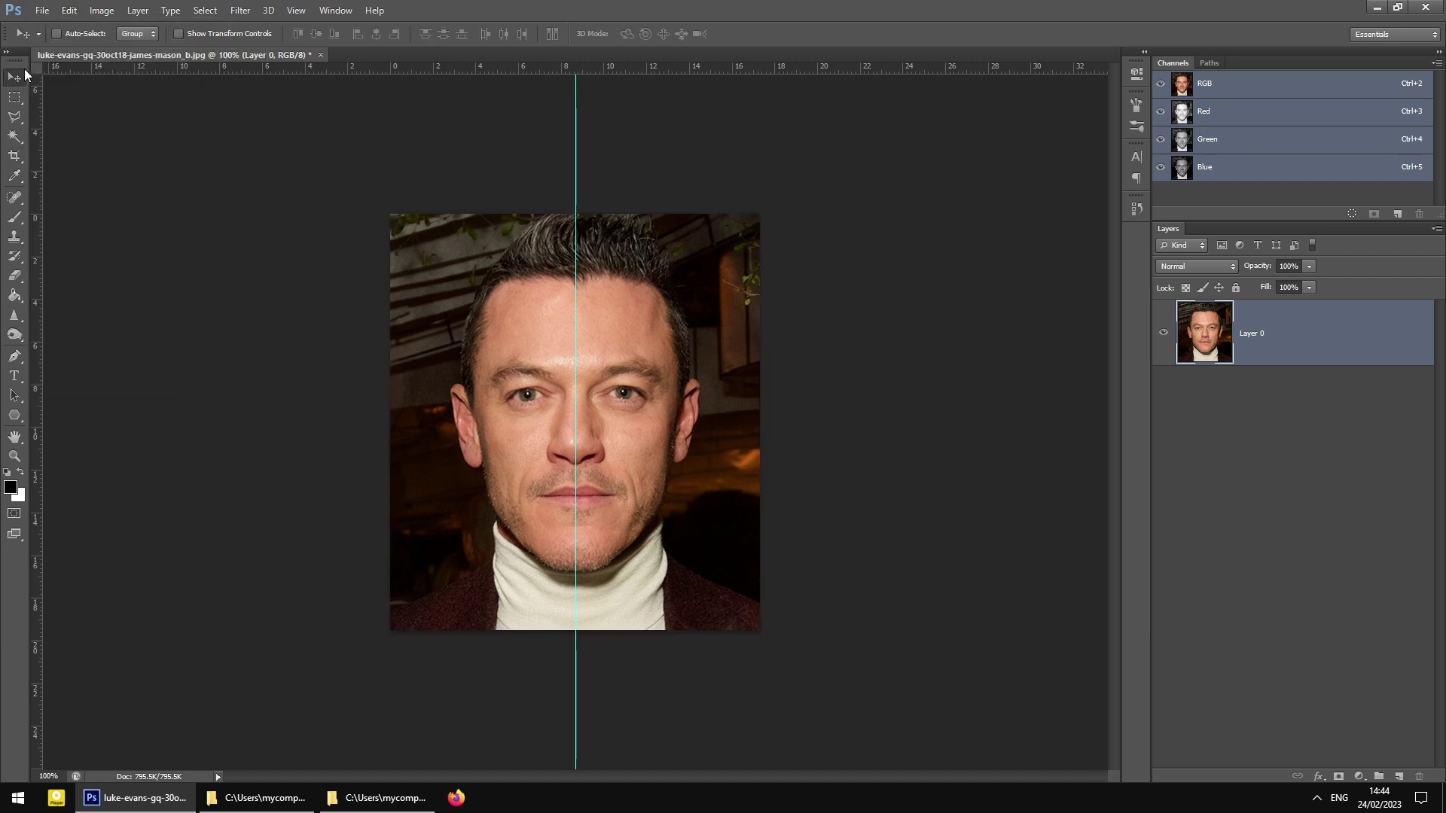
key("ctrl+shift+s")
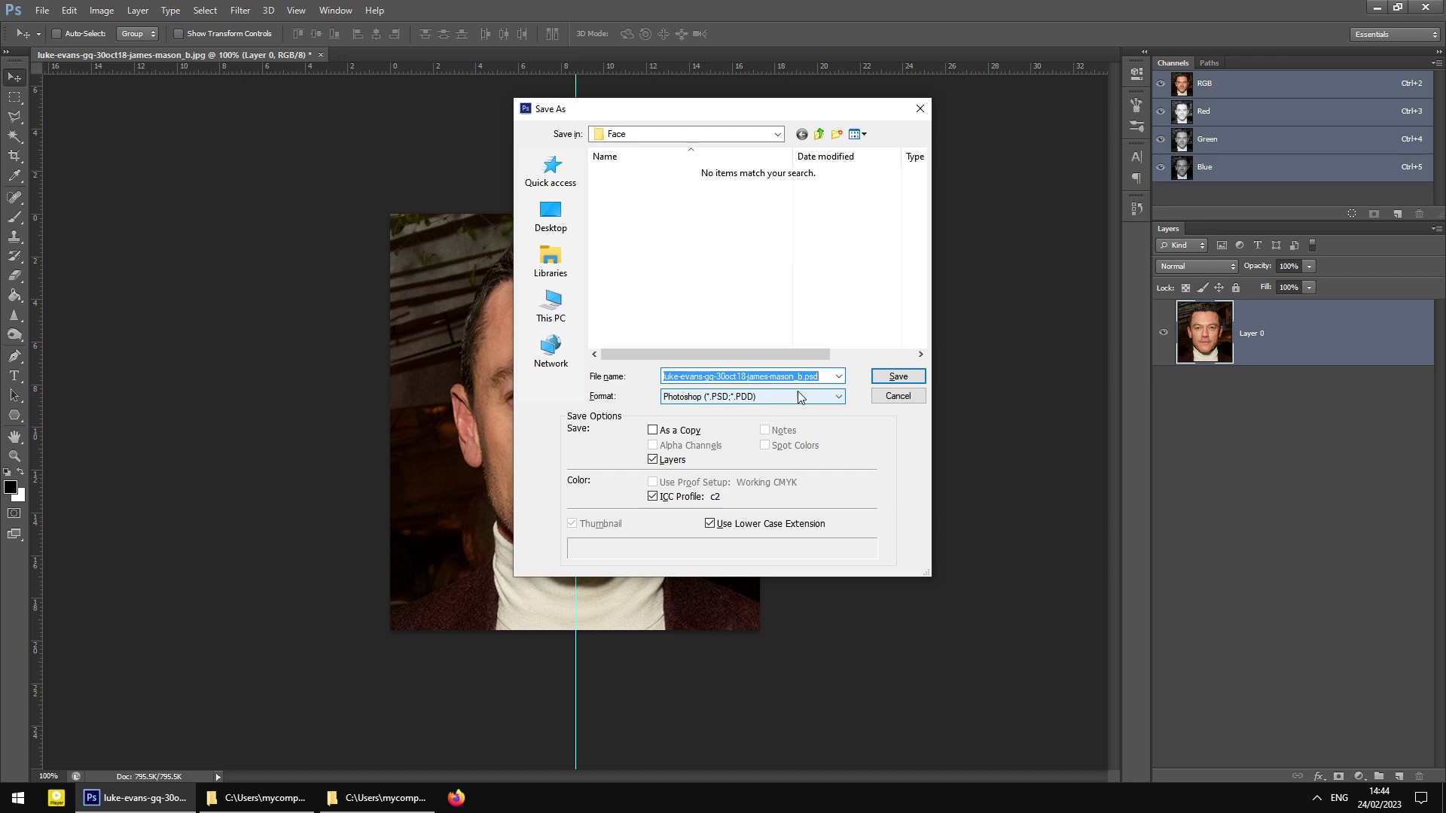
left_click(899, 396)
left_click(43, 10)
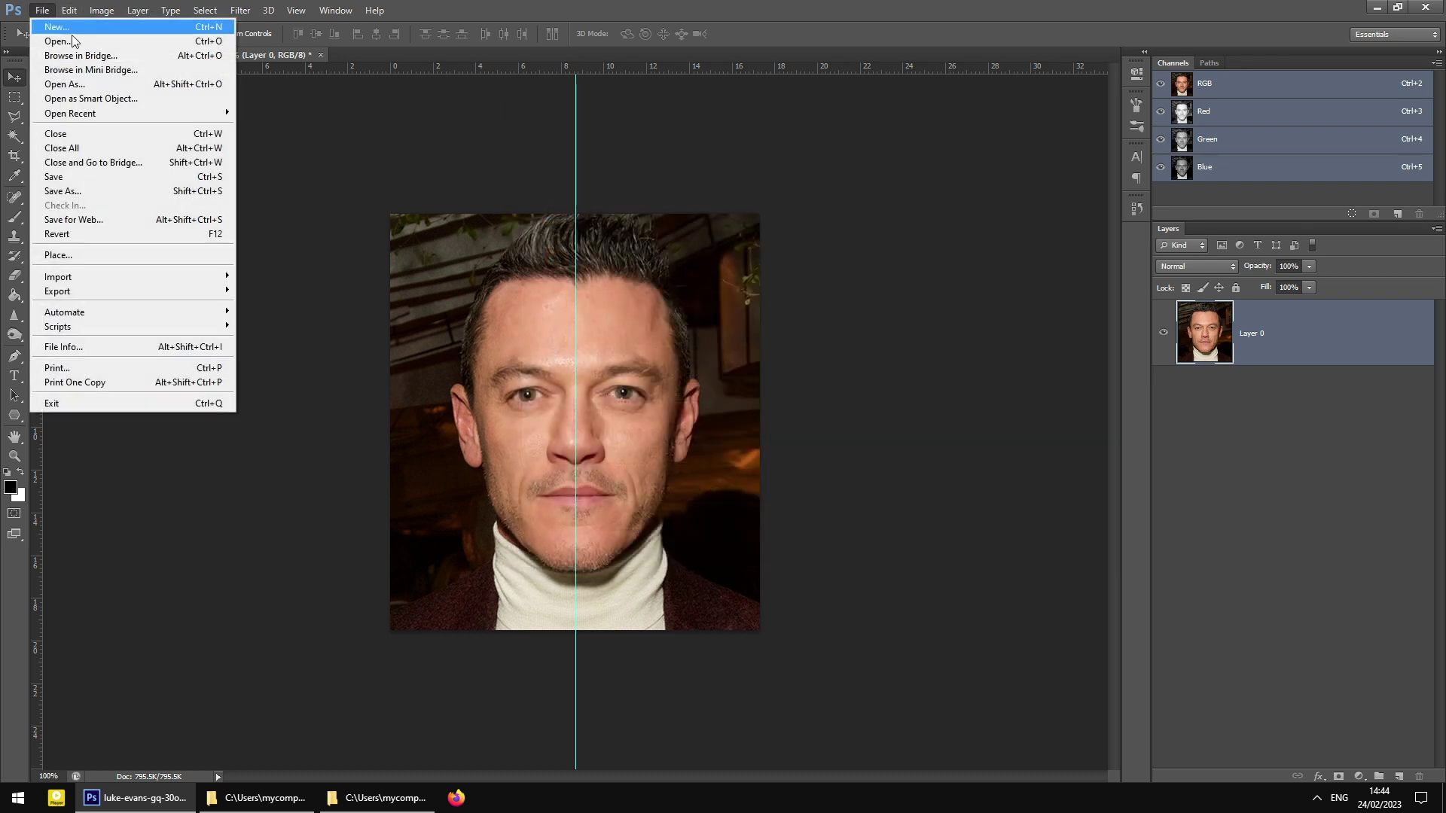
left_click(716, 195)
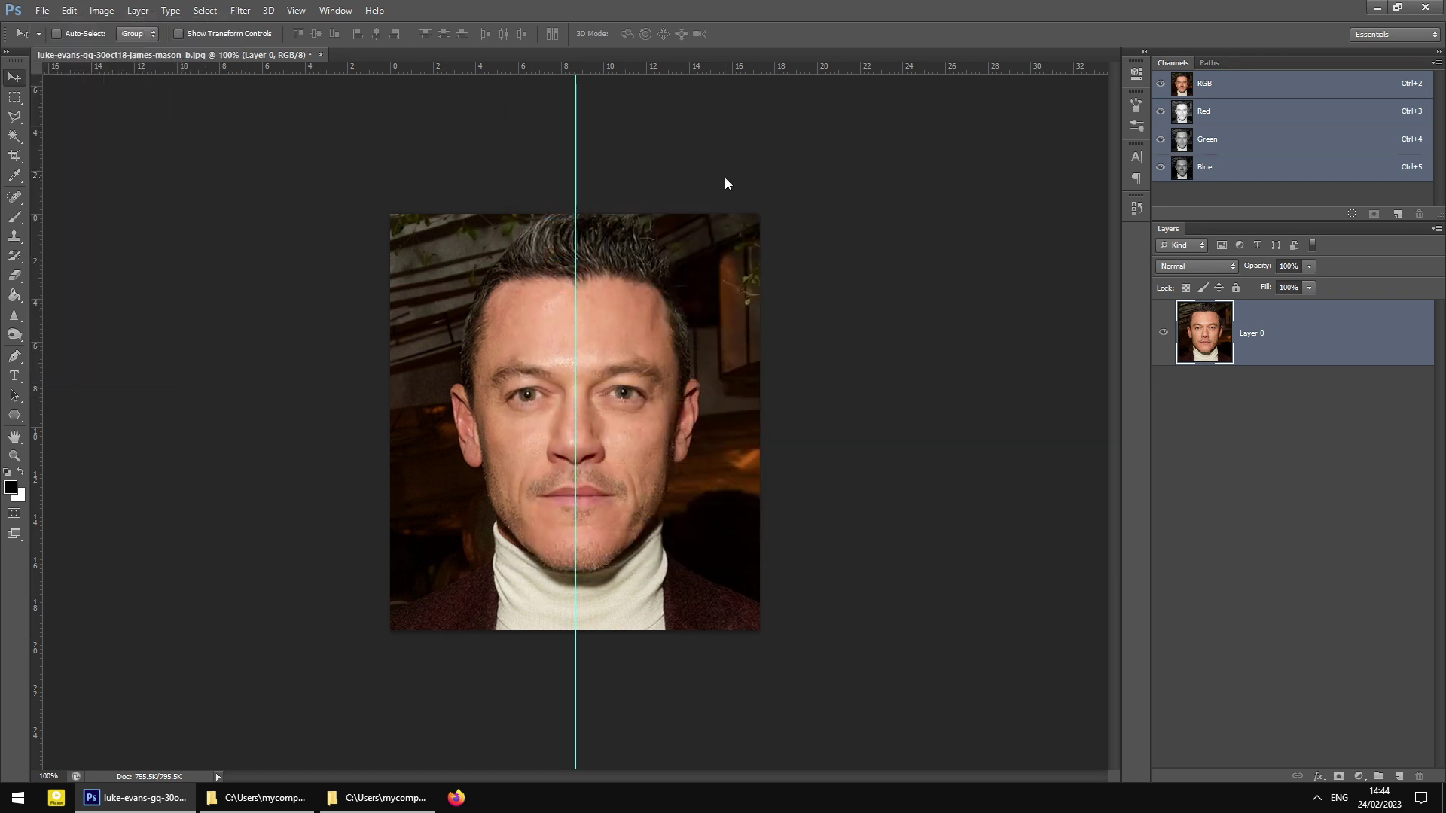
left_click(14, 156)
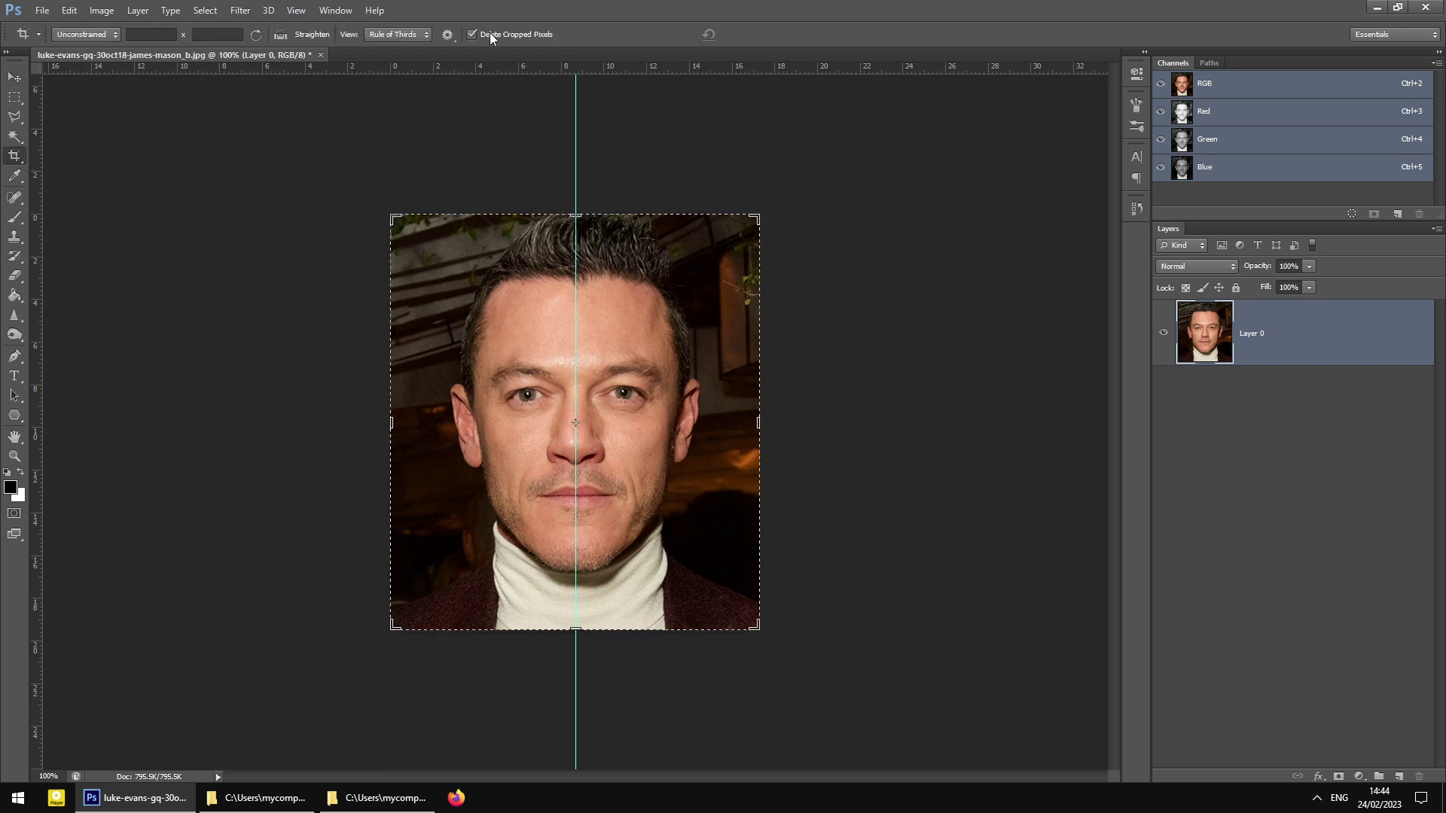
left_click(14, 77)
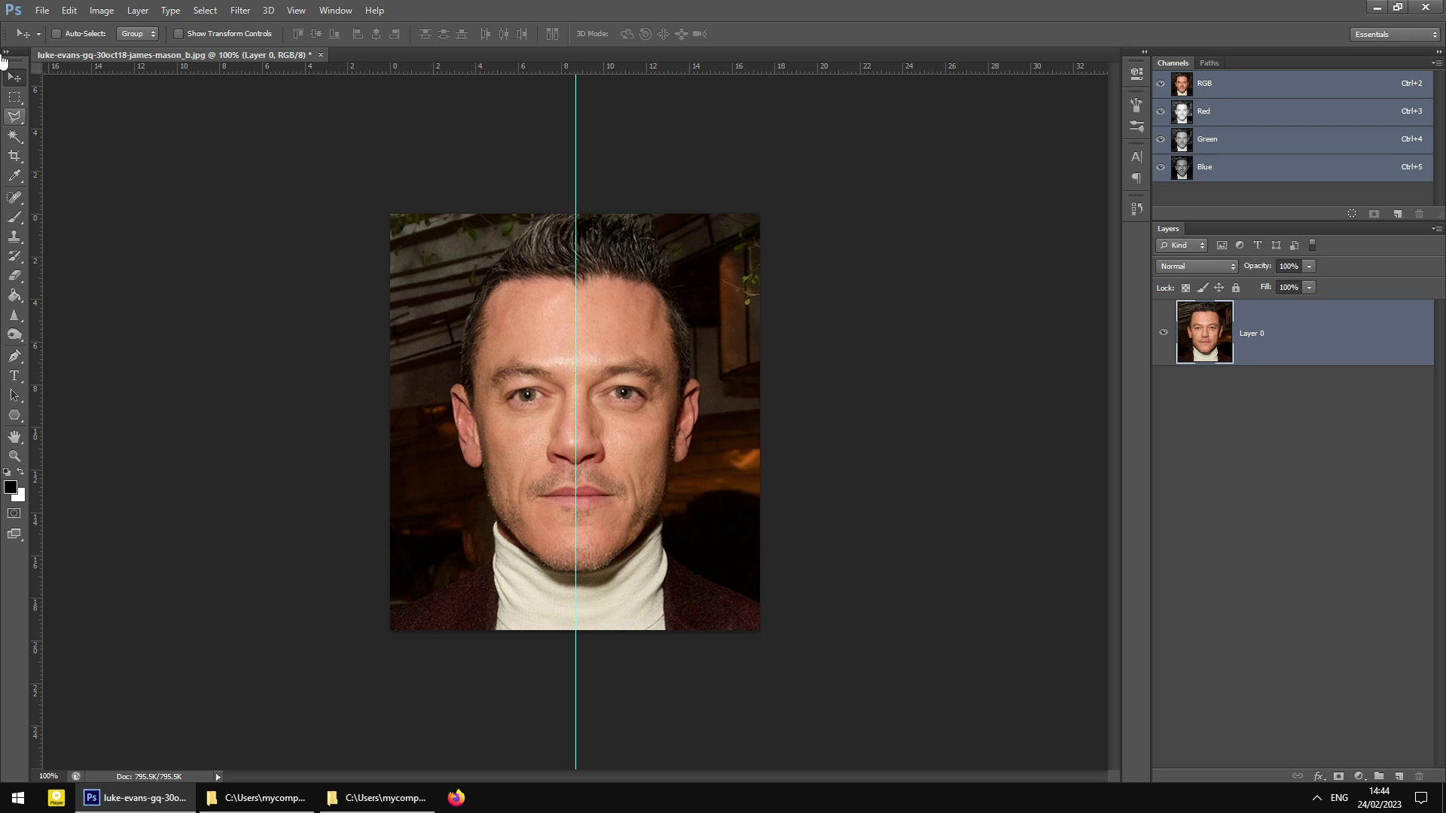
- Start saving a copy of the cropped portrait in the Face folder with JPEG as the format
left_click(41, 11)
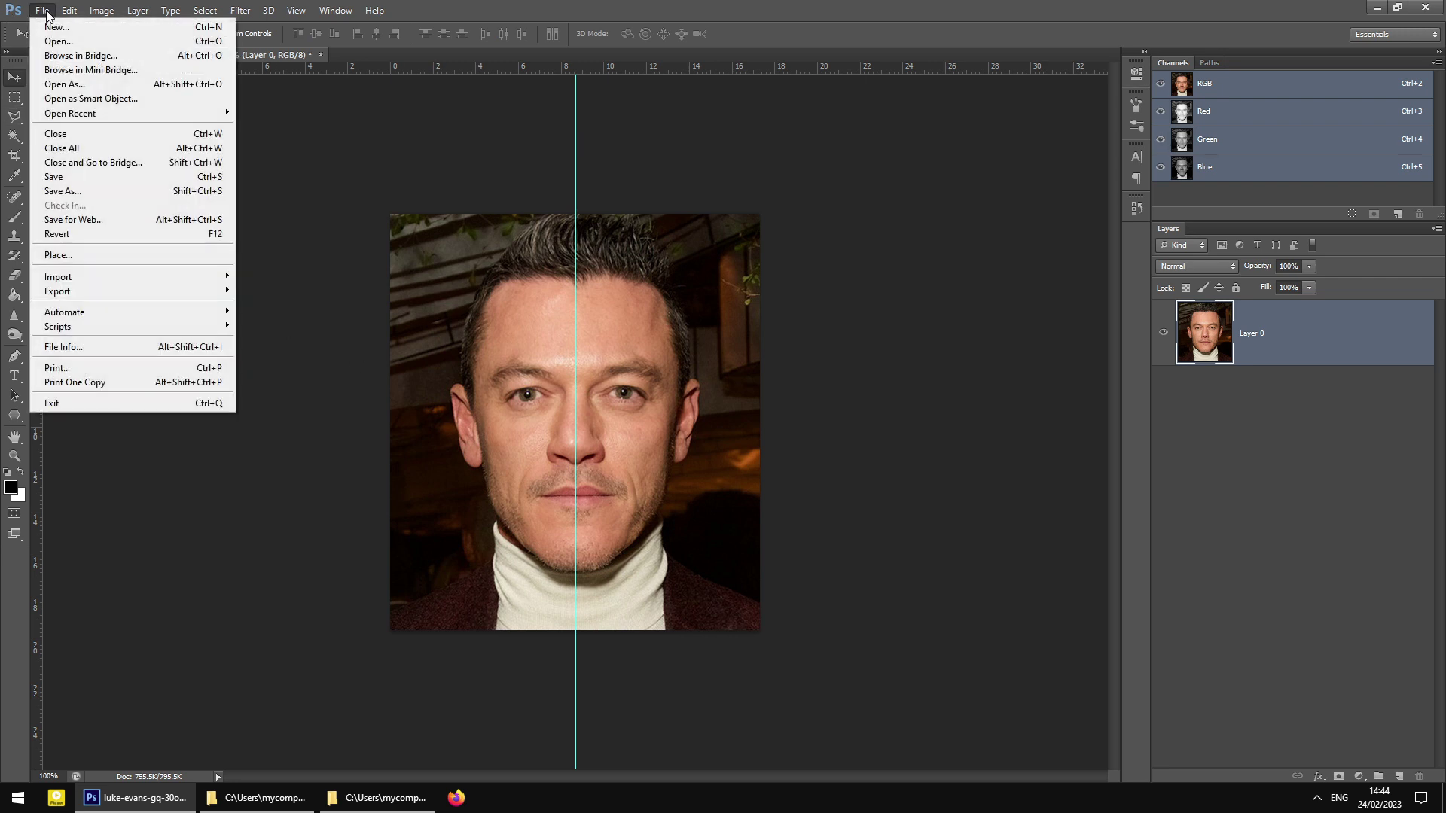
left_click(105, 194)
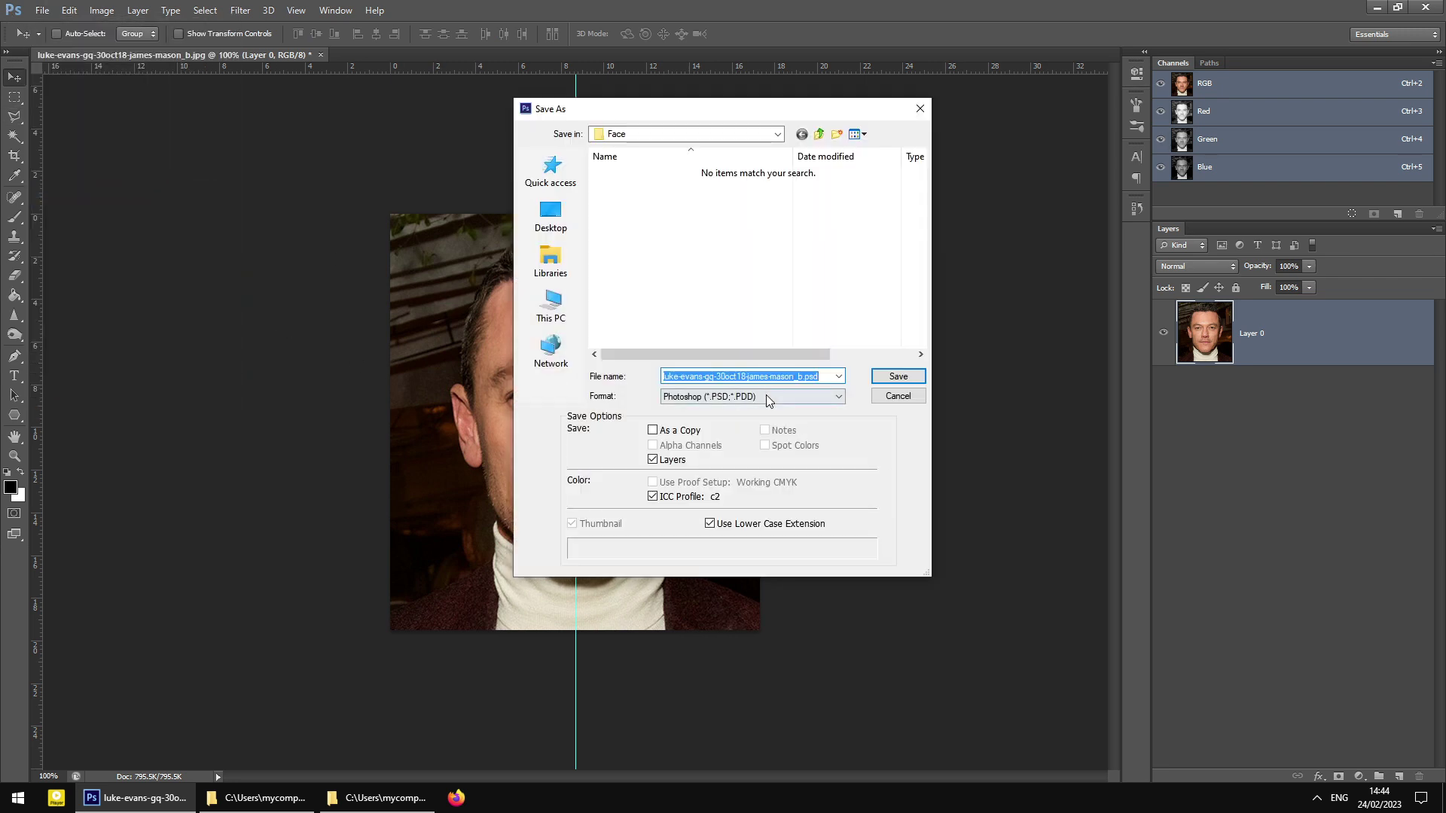
left_click(805, 376)
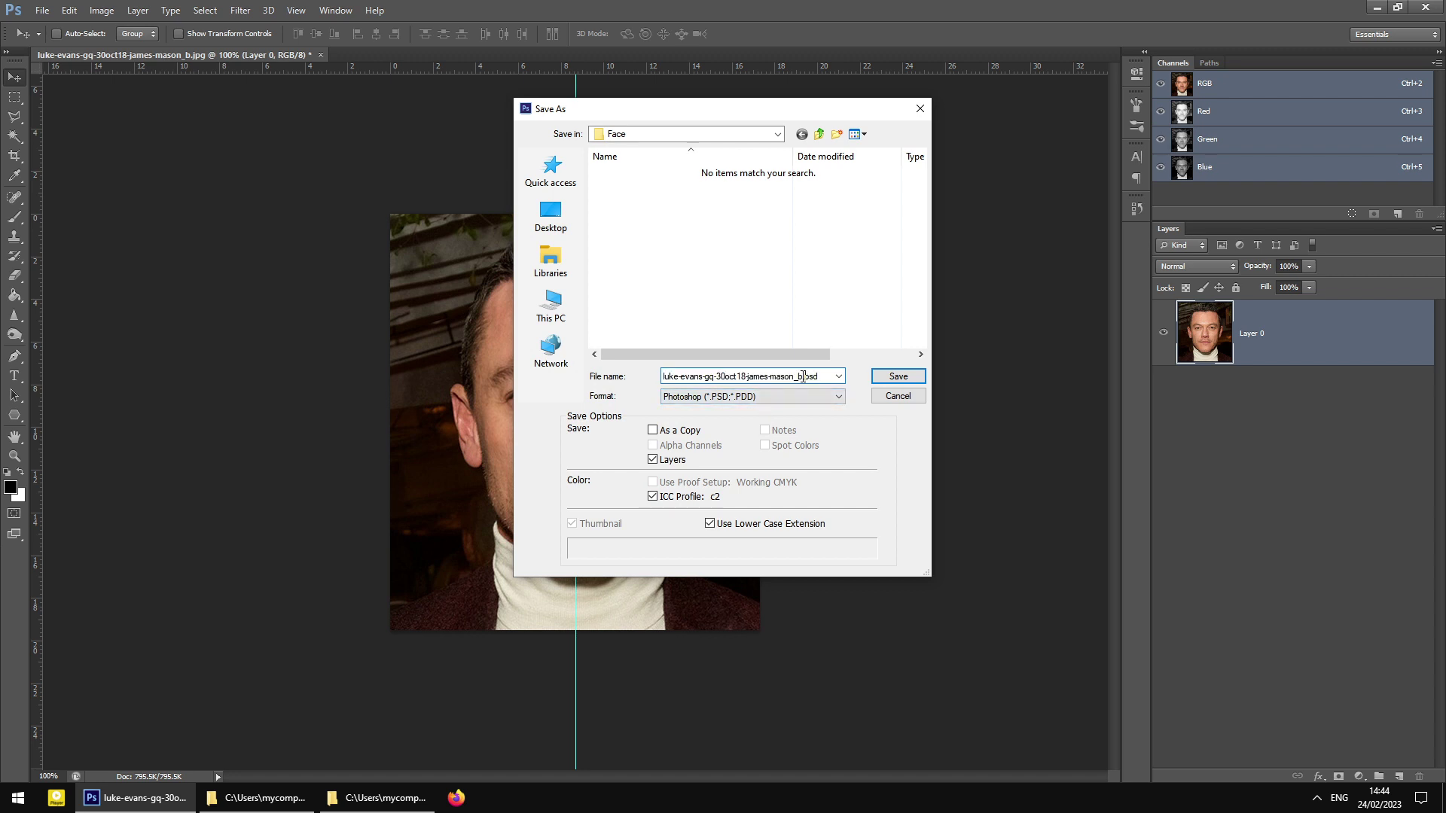
left_click(802, 396)
left_click(711, 510)
- Name the copy bard_face.jpg and save it at maximum JPEG quality 12 with the progressive format option and 3 scans
left_click(799, 377)
left_click_drag(799, 376, 623, 384)
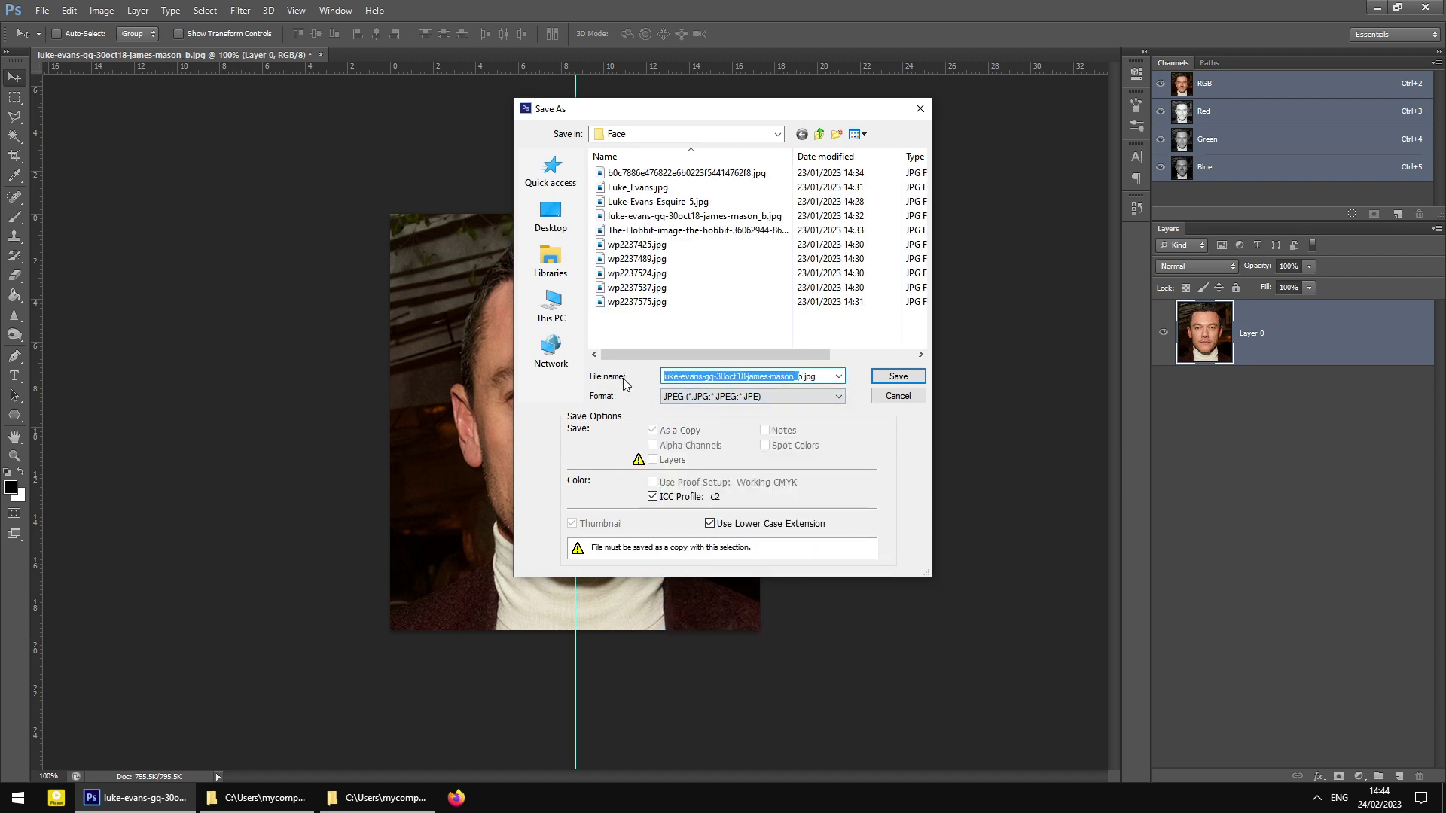
key("BackSpace")
type("ardf")
key("BackSpace")
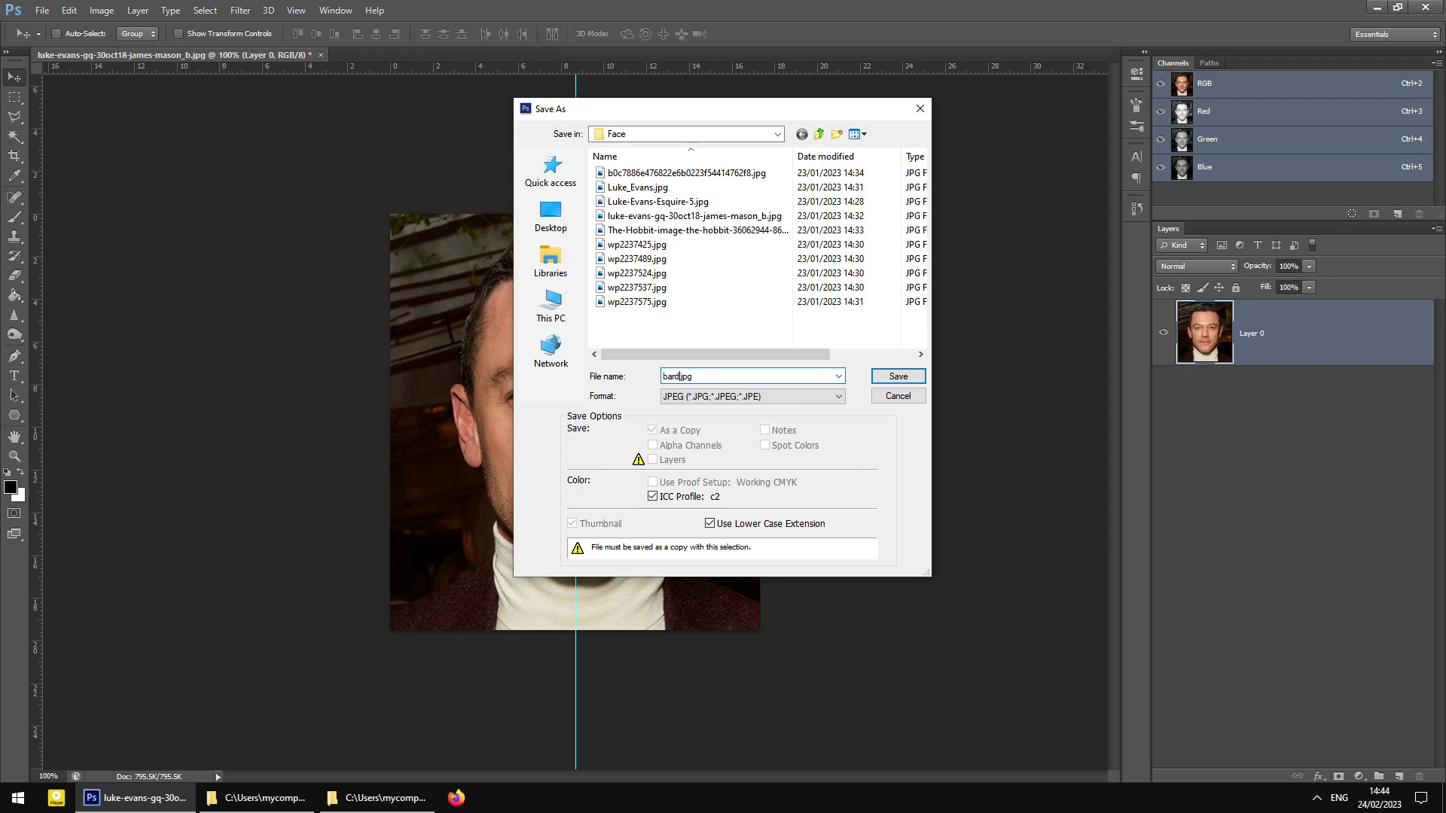
type("_face")
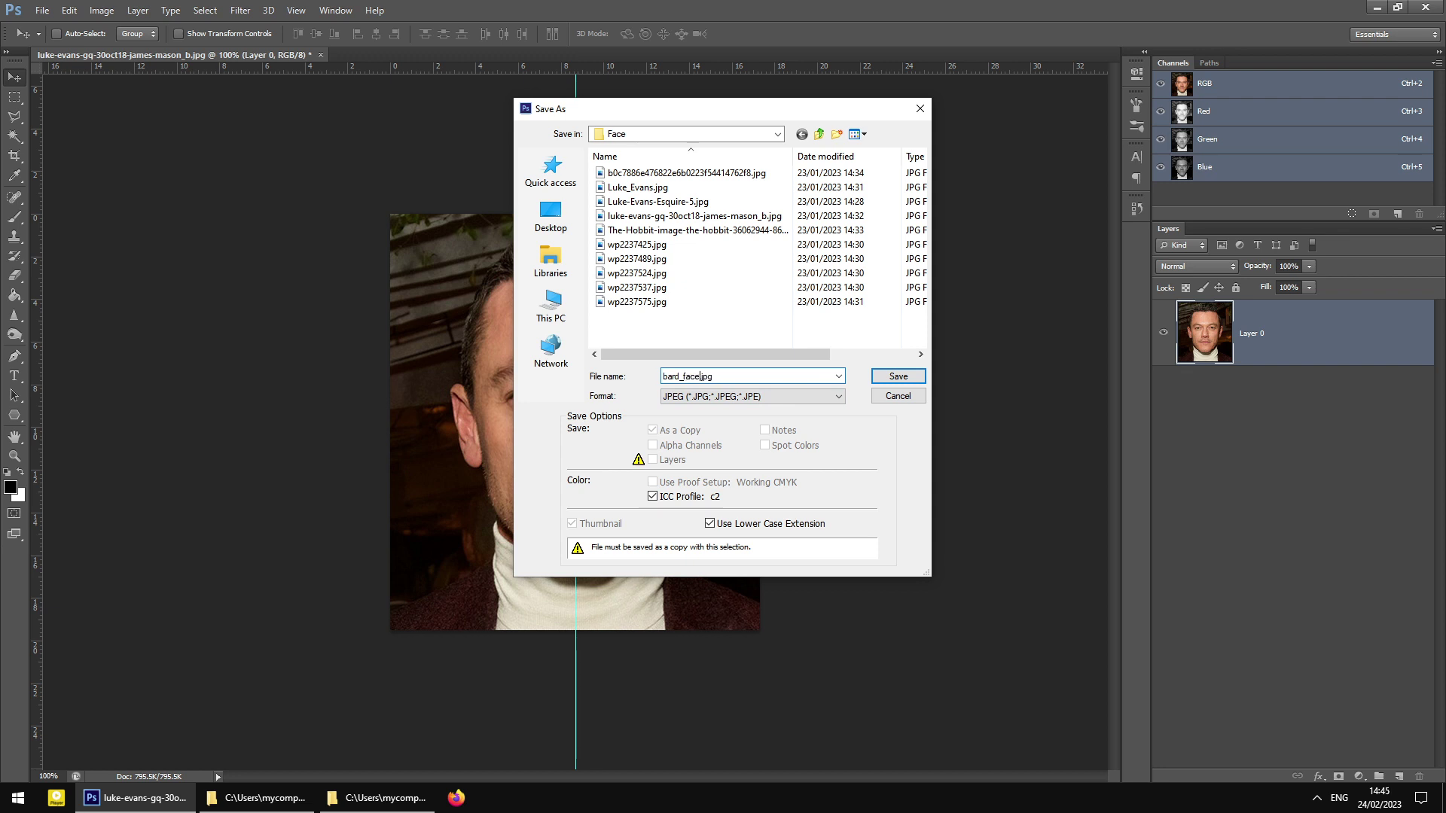
left_click(896, 378)
left_click(810, 214)
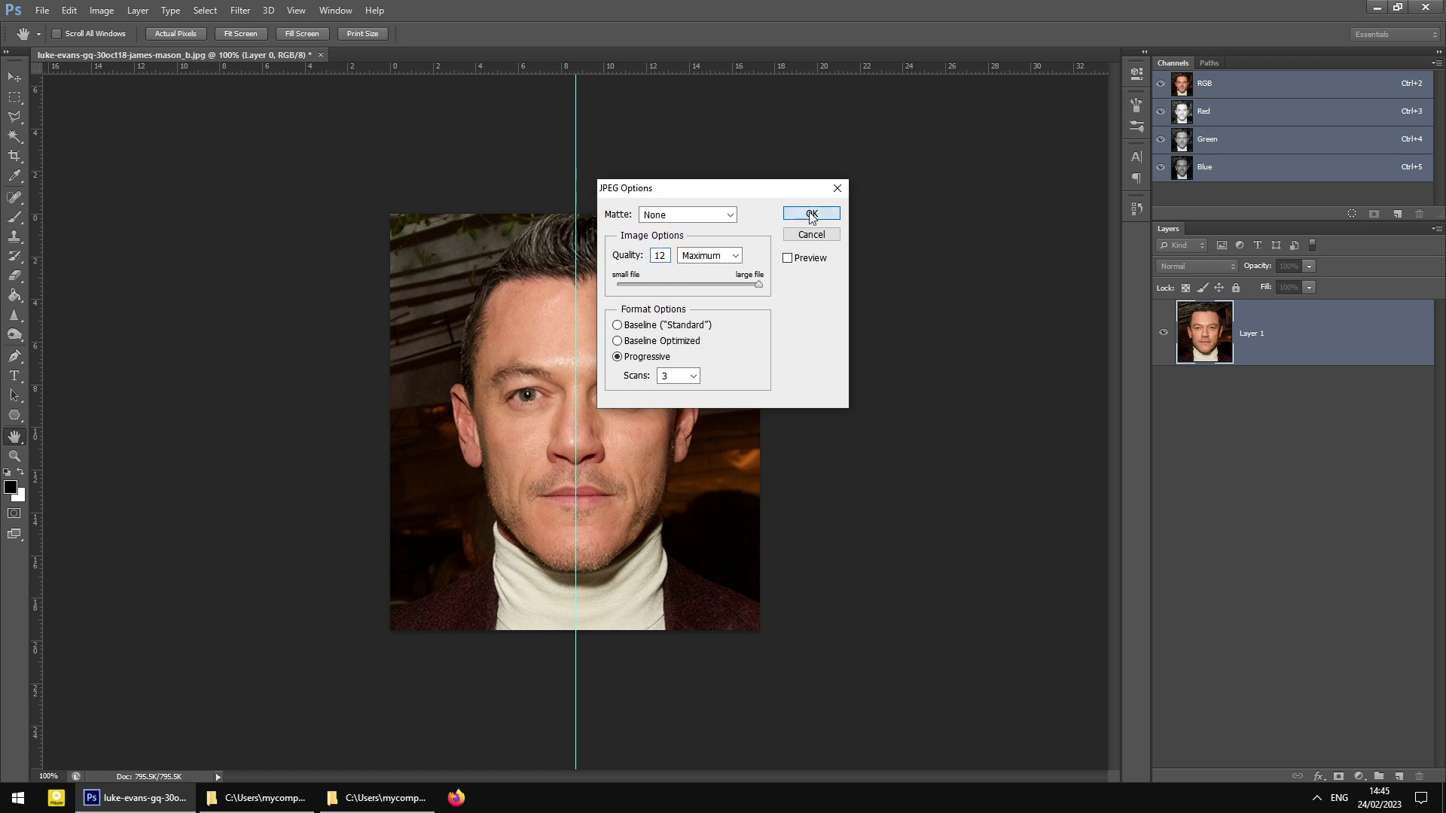
- Switch to File Explorer and select bard_face.jpg in the Face folder
left_click(280, 802)
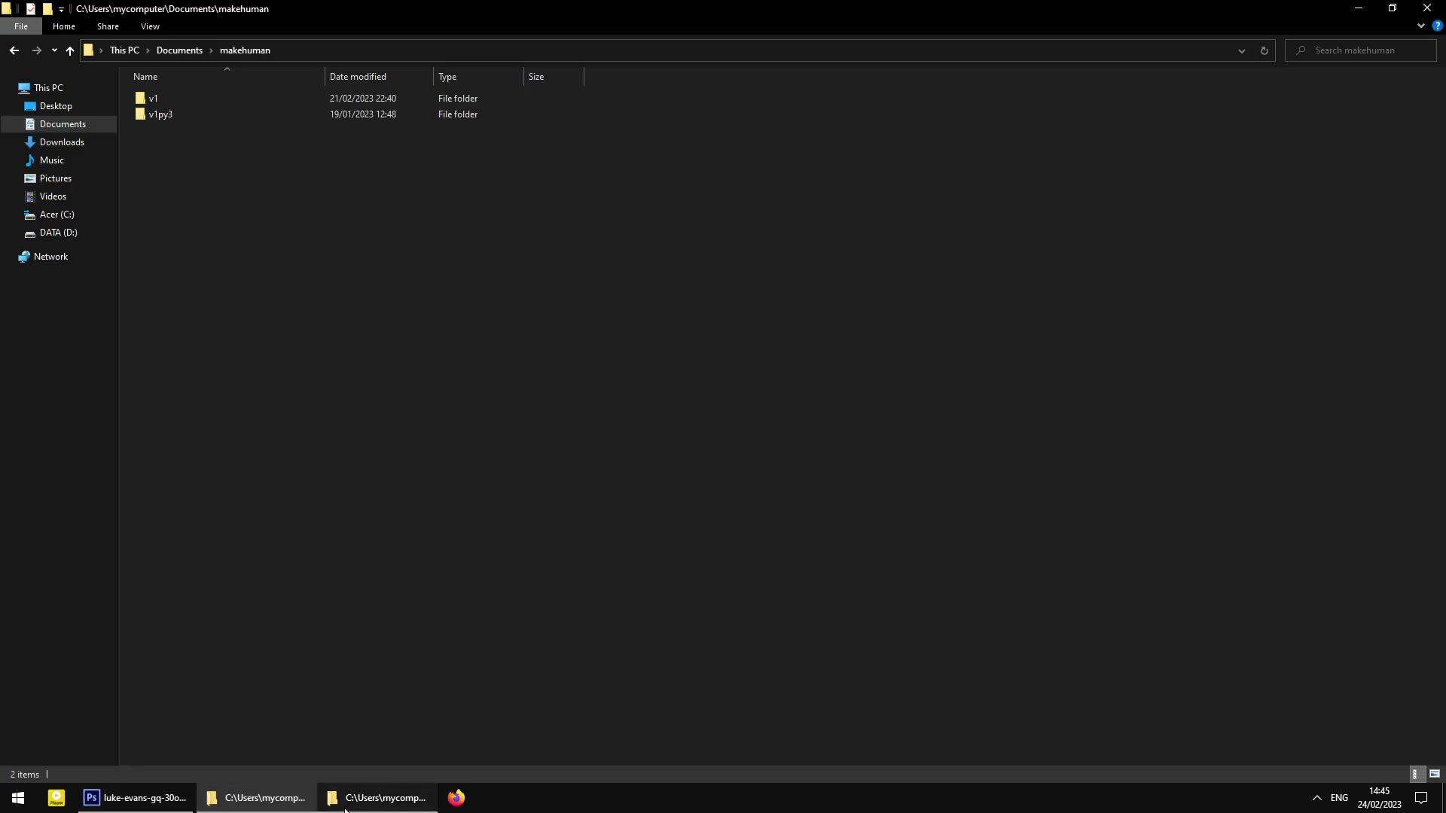
left_click(377, 798)
left_click(495, 343)
left_click(241, 119)
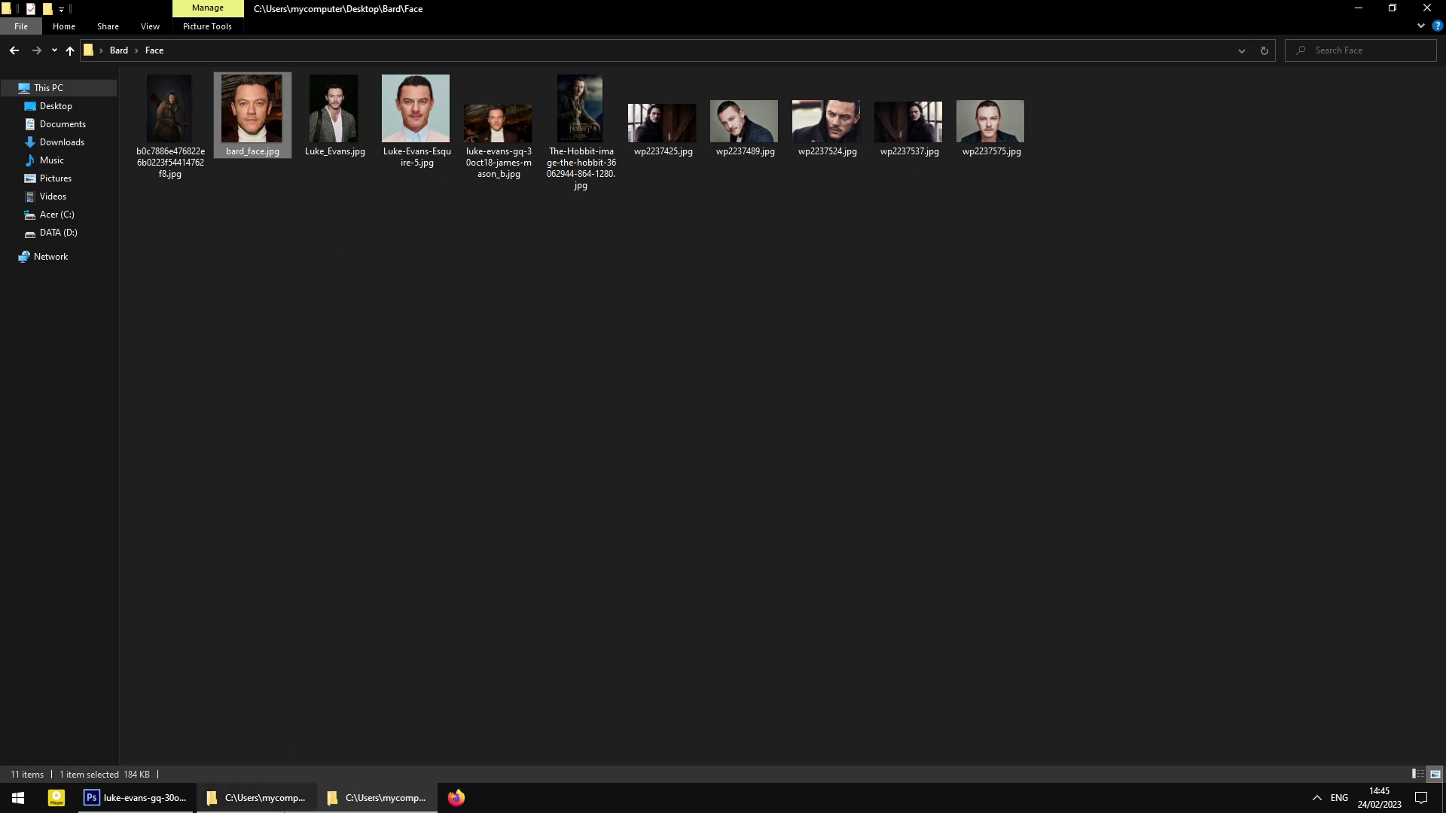
- Paste bard_face.jpg into the backgrounds folder inside Documents\makehuman\v1py3
left_click(258, 799)
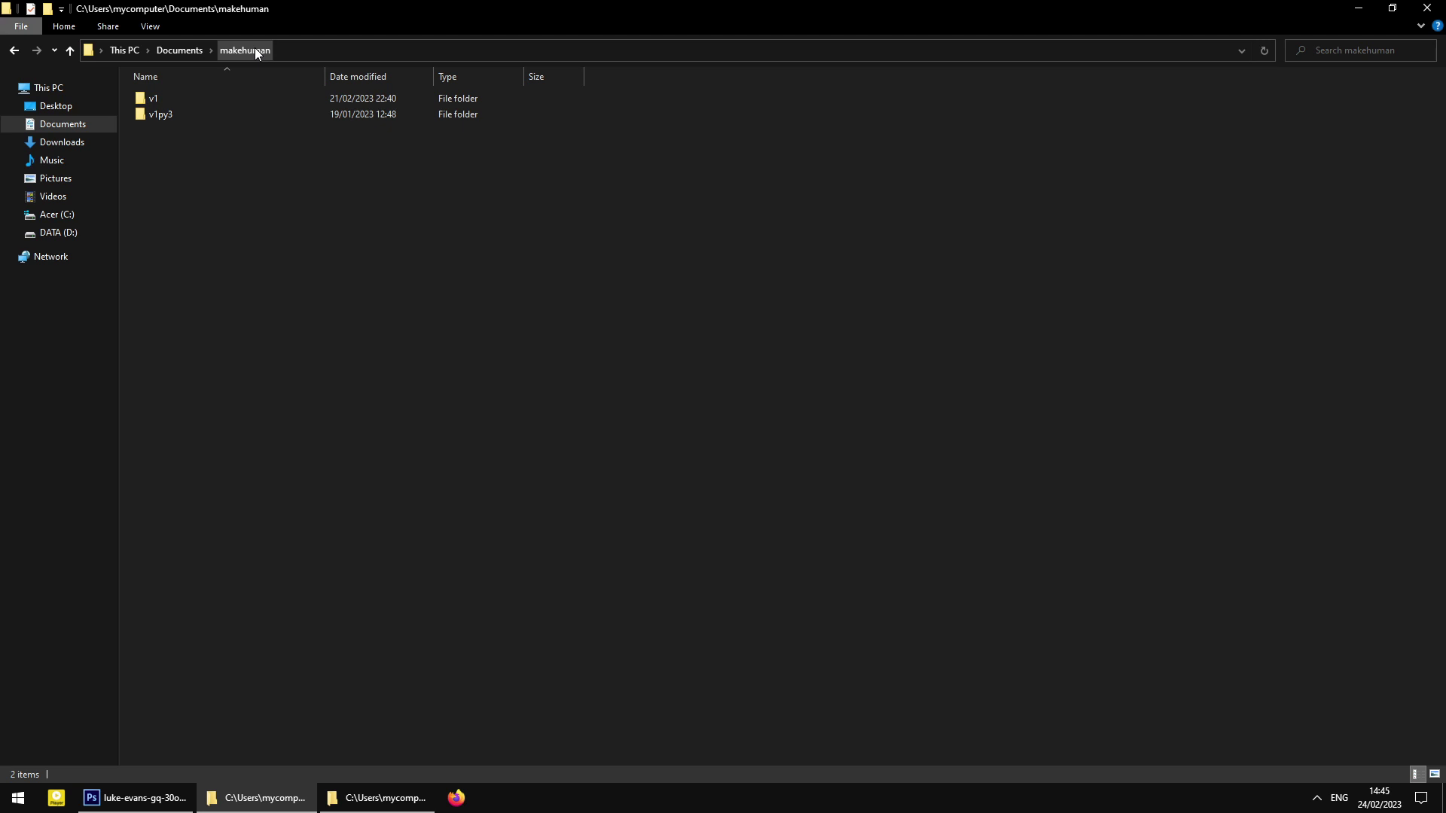
left_click(181, 102)
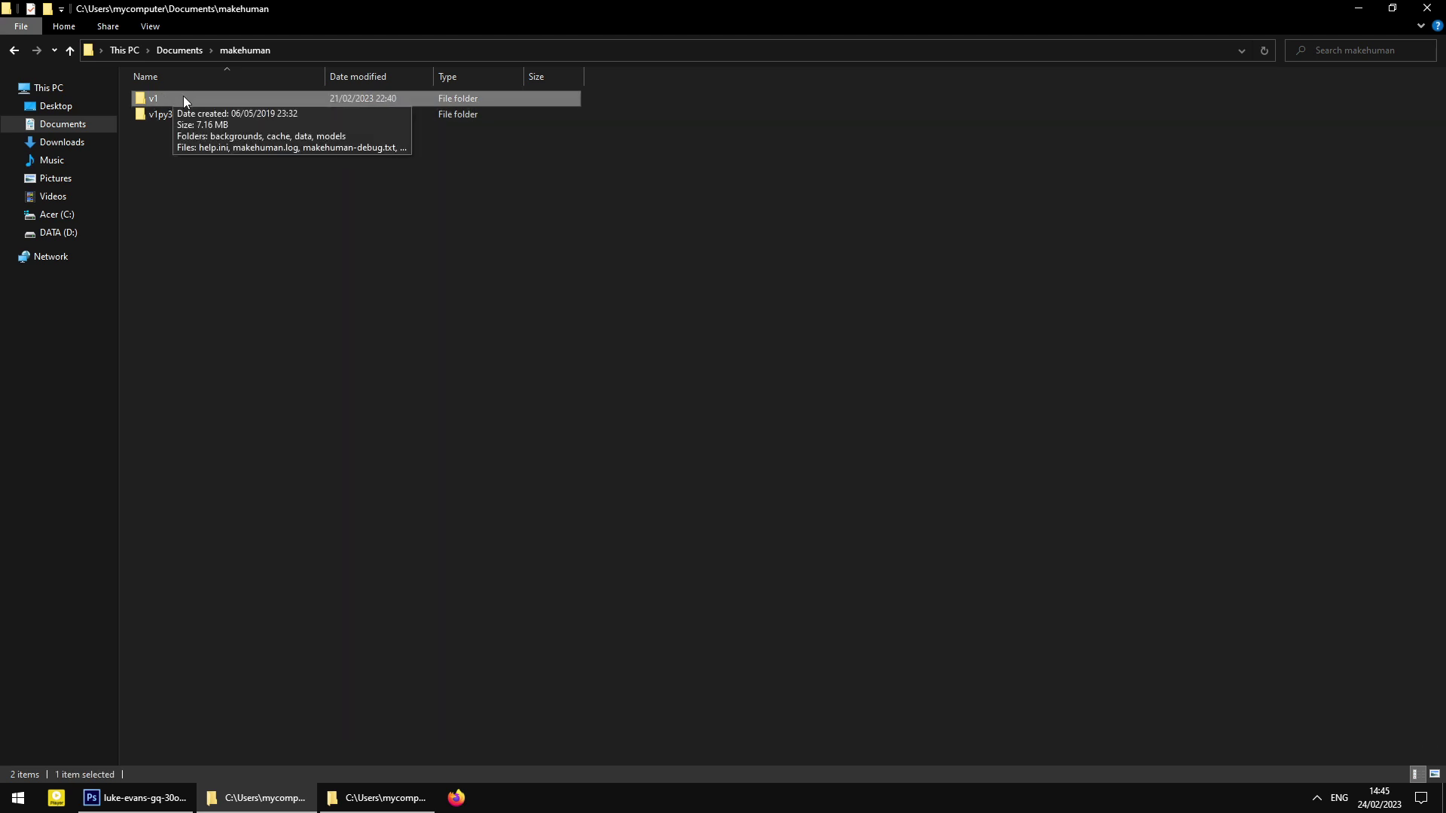
left_click(174, 118)
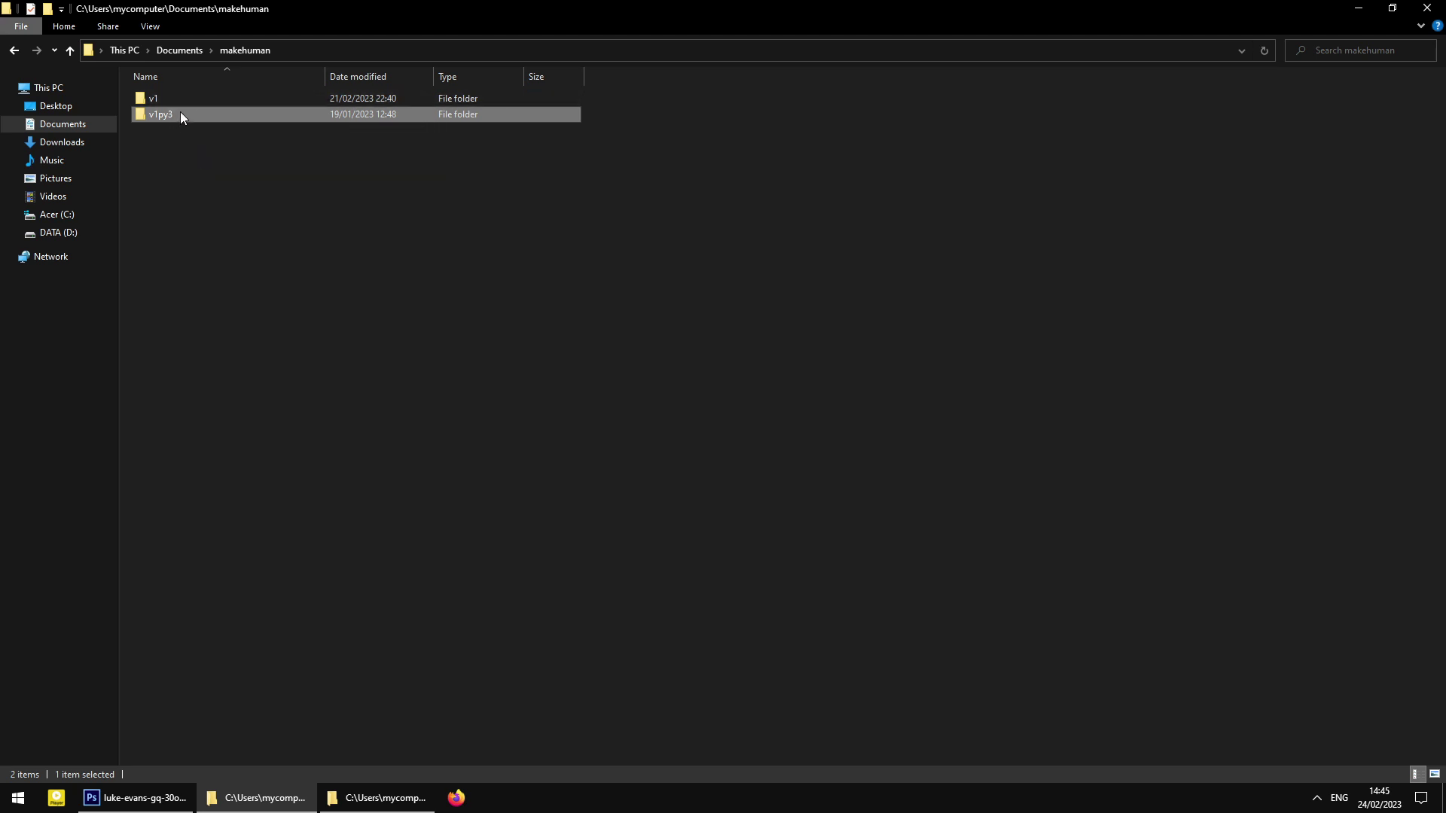
left_click(174, 124)
left_click(174, 115)
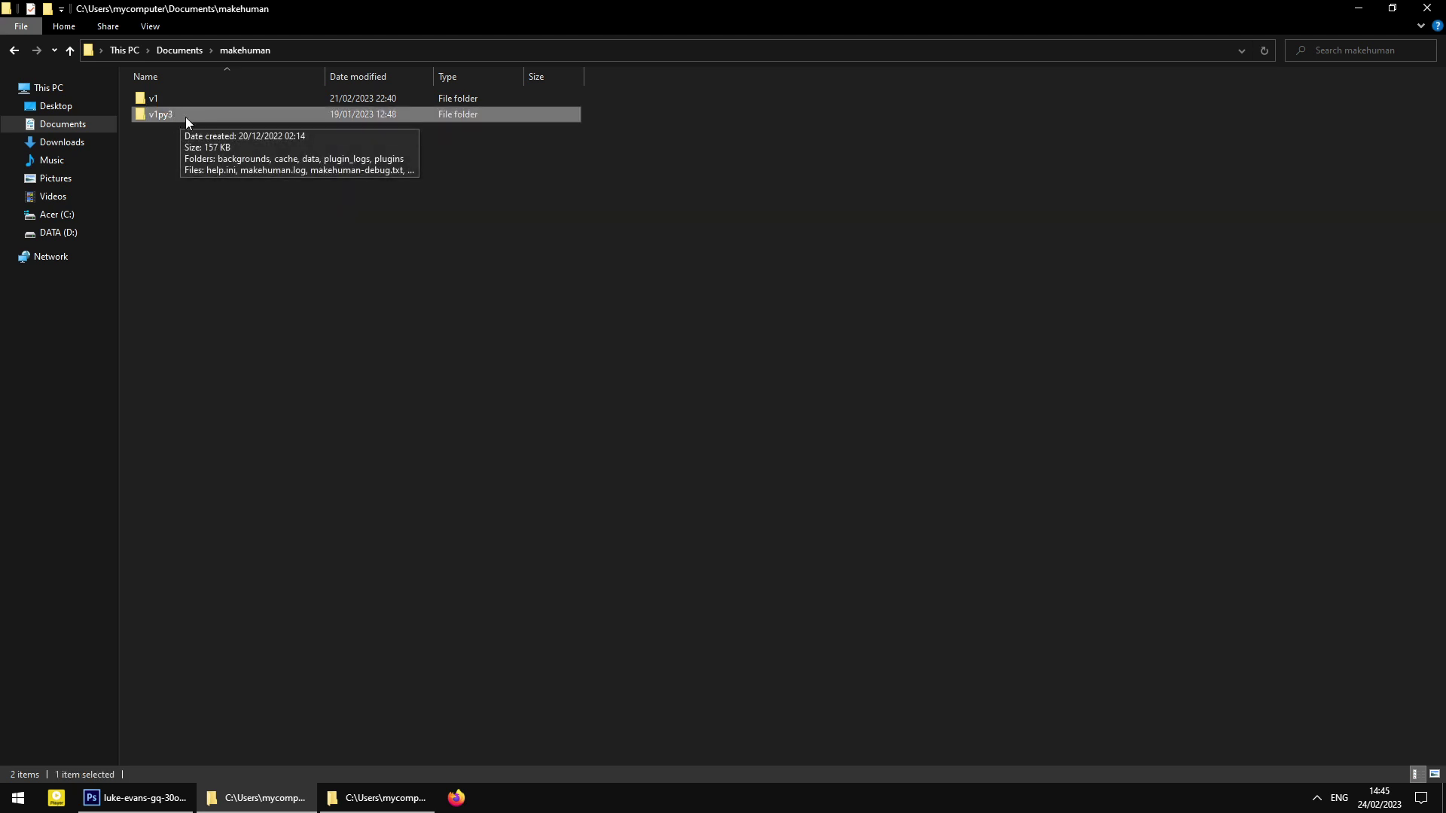
double_click(191, 114)
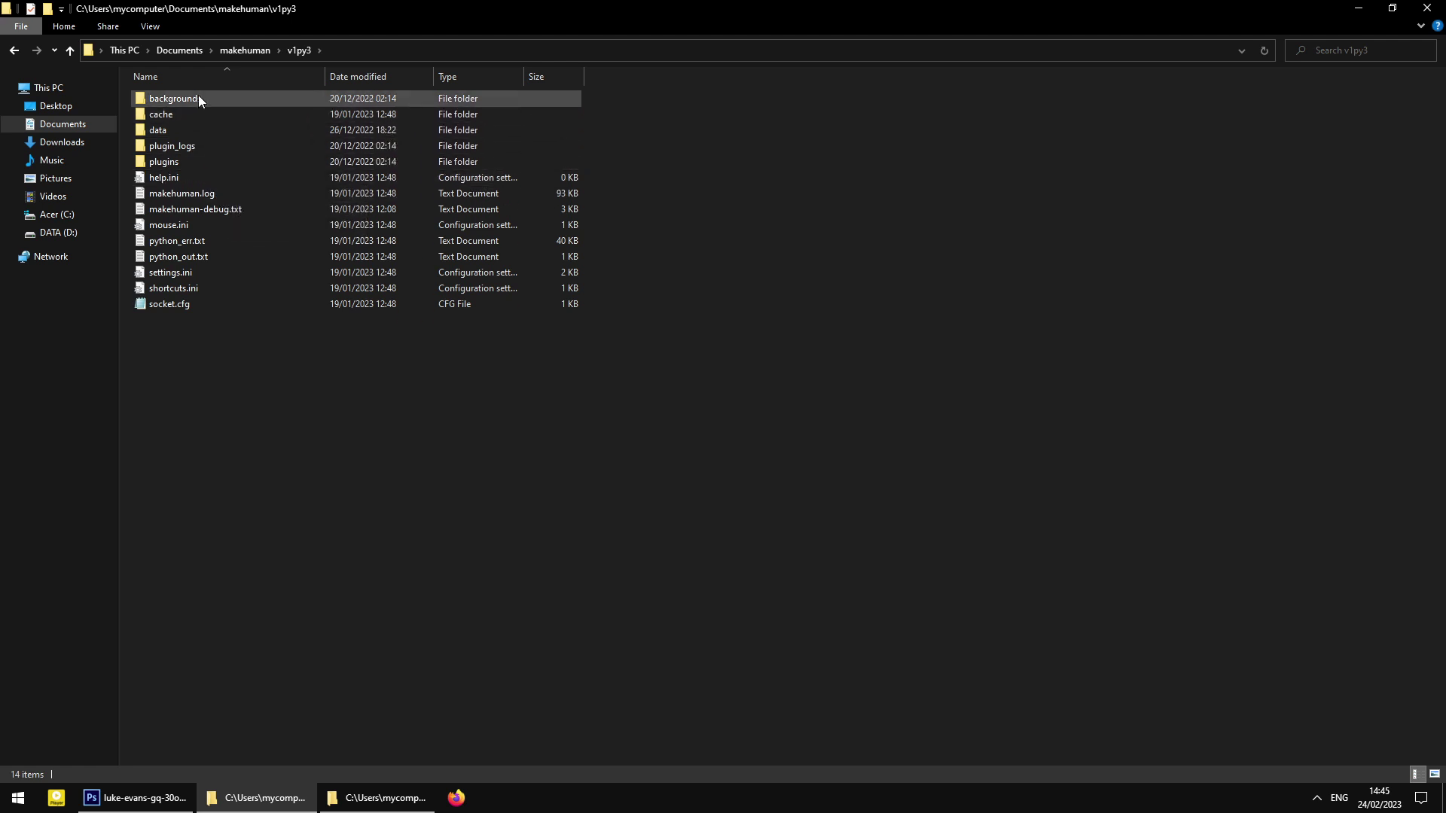
double_click(208, 99)
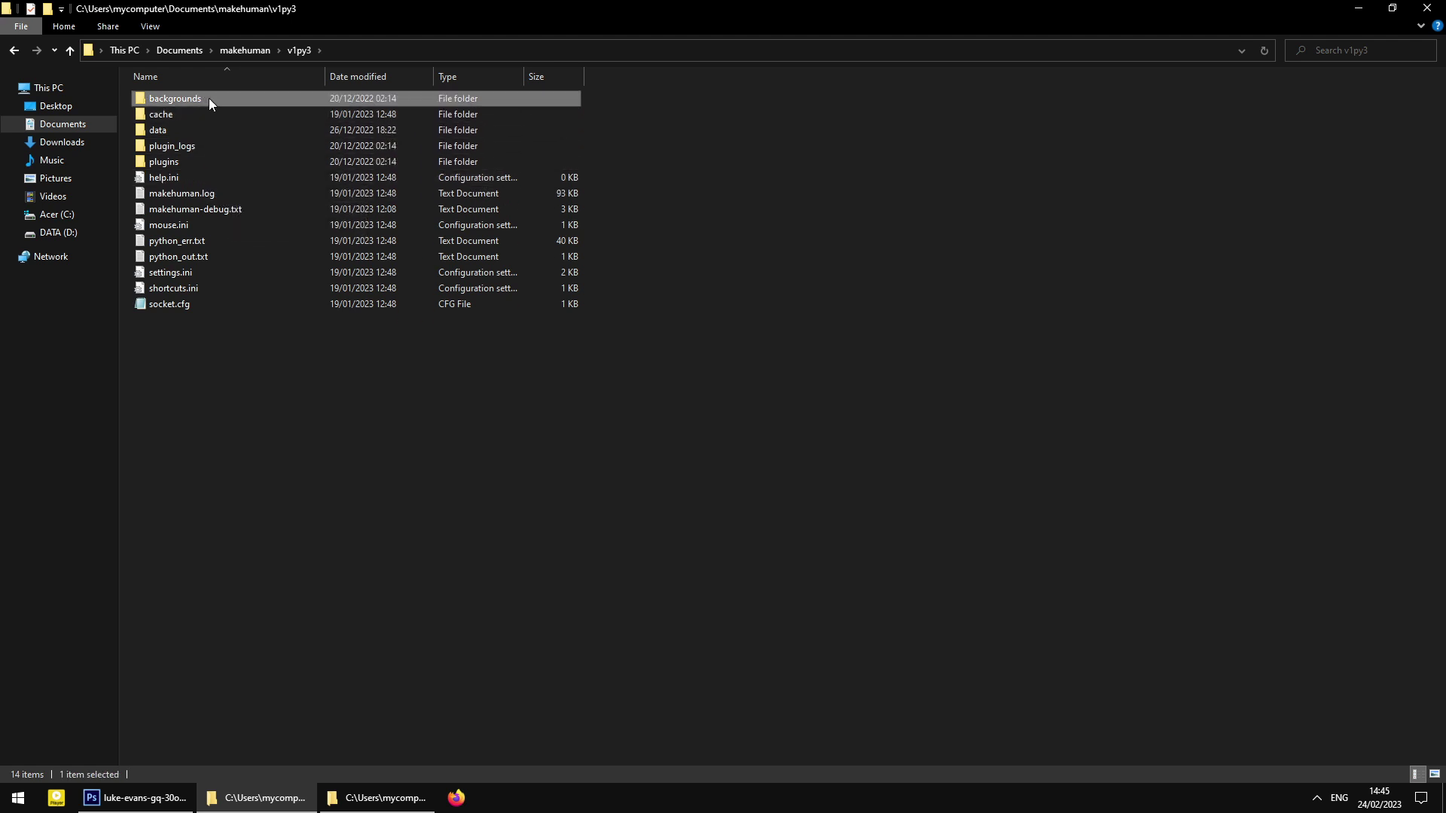
key("ctrl+v")
left_click(341, 357)
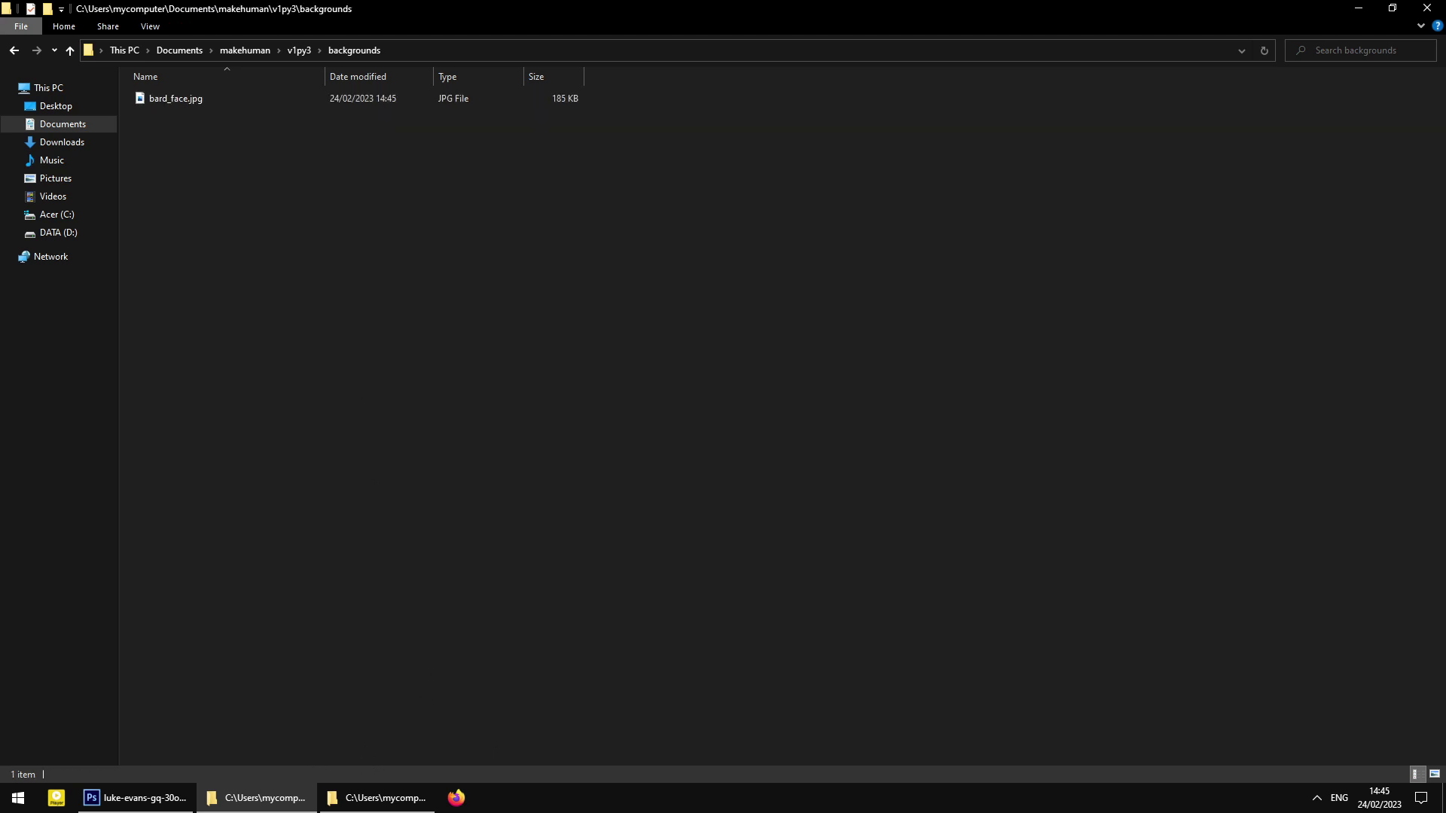
- Minimize the File Explorer and Photoshop windows and launch MakeHuman from the desktop
left_click(1359, 9)
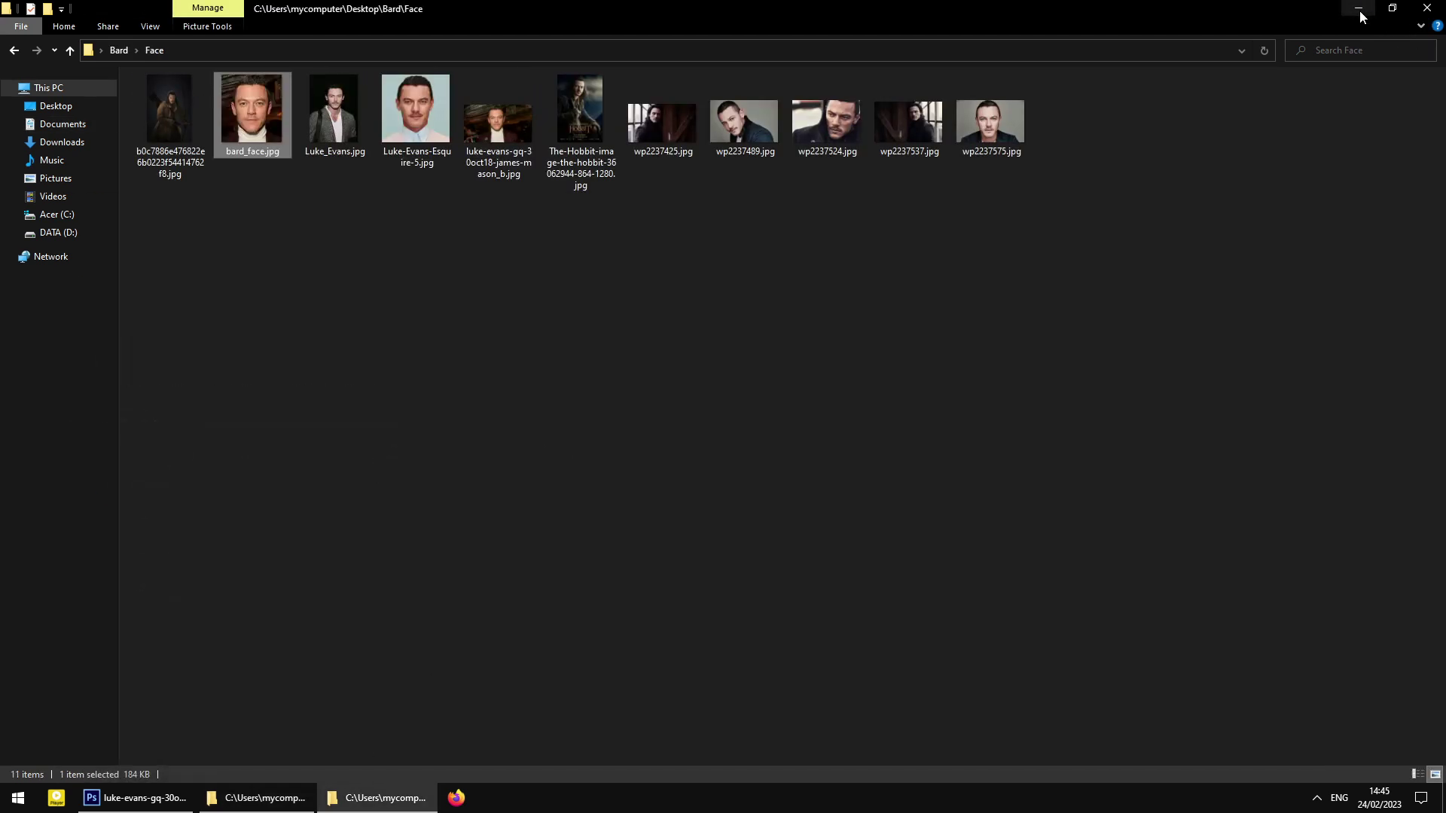
left_click(1359, 11)
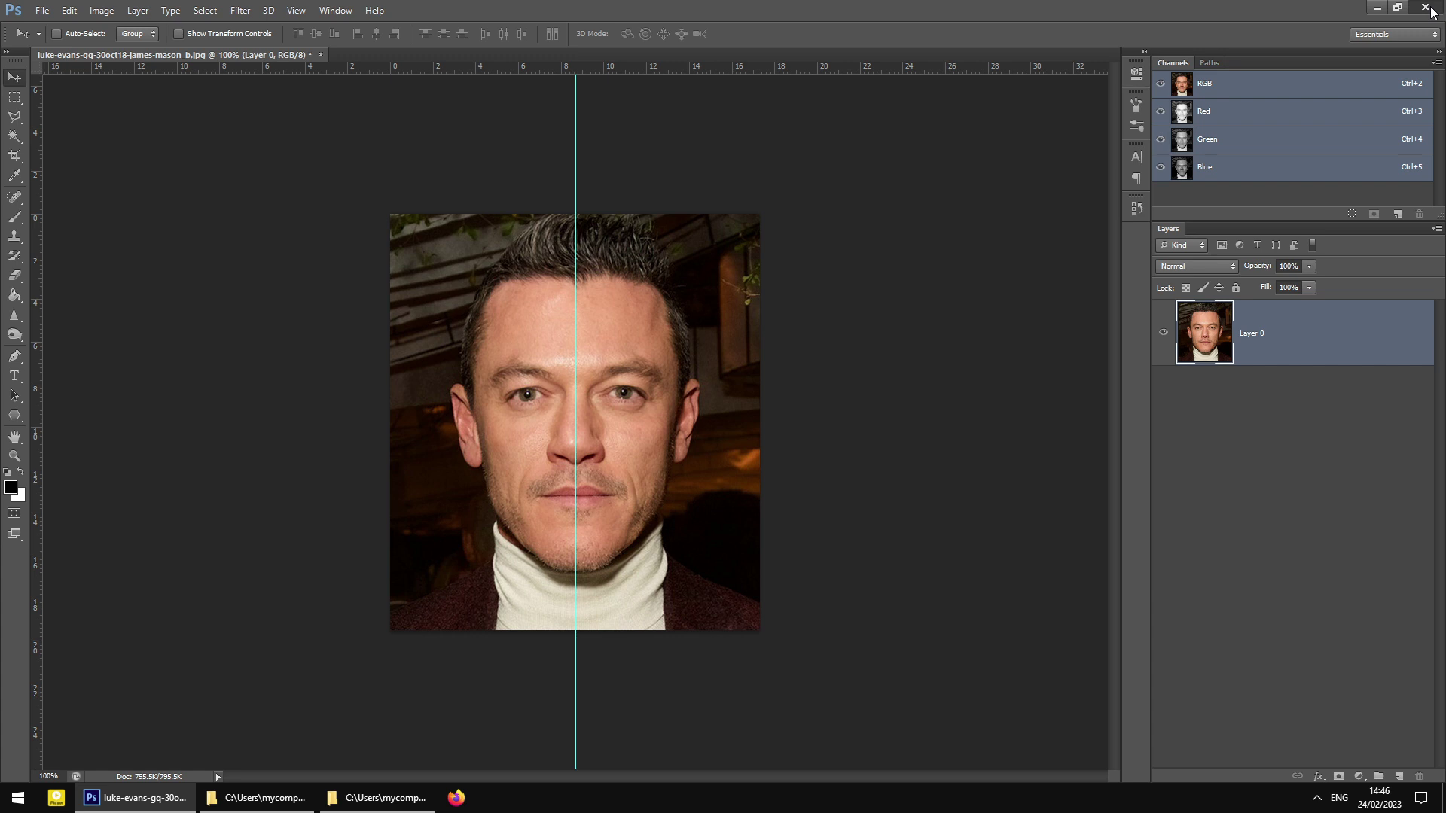
left_click(1384, 8)
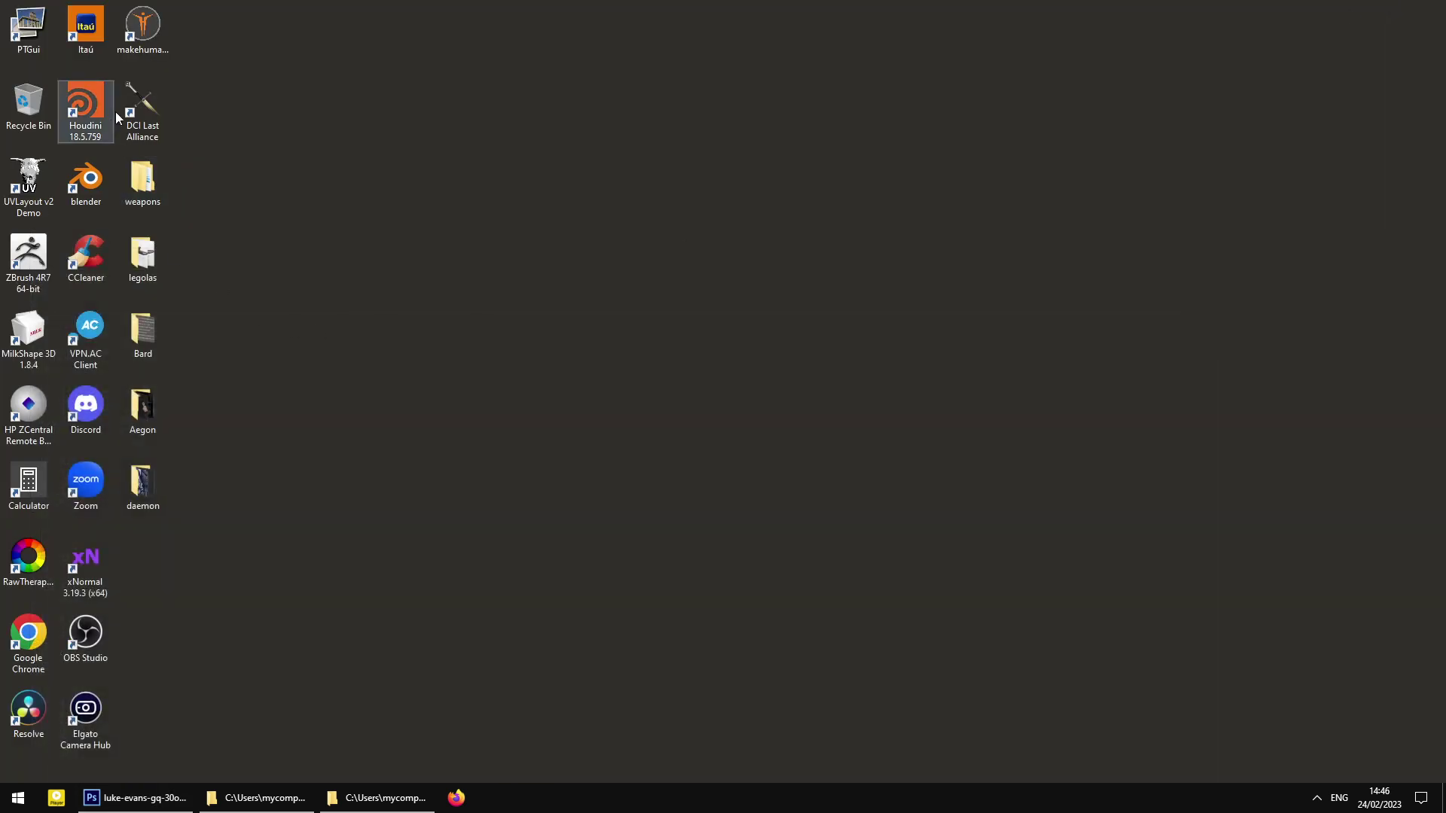
double_click(142, 26)
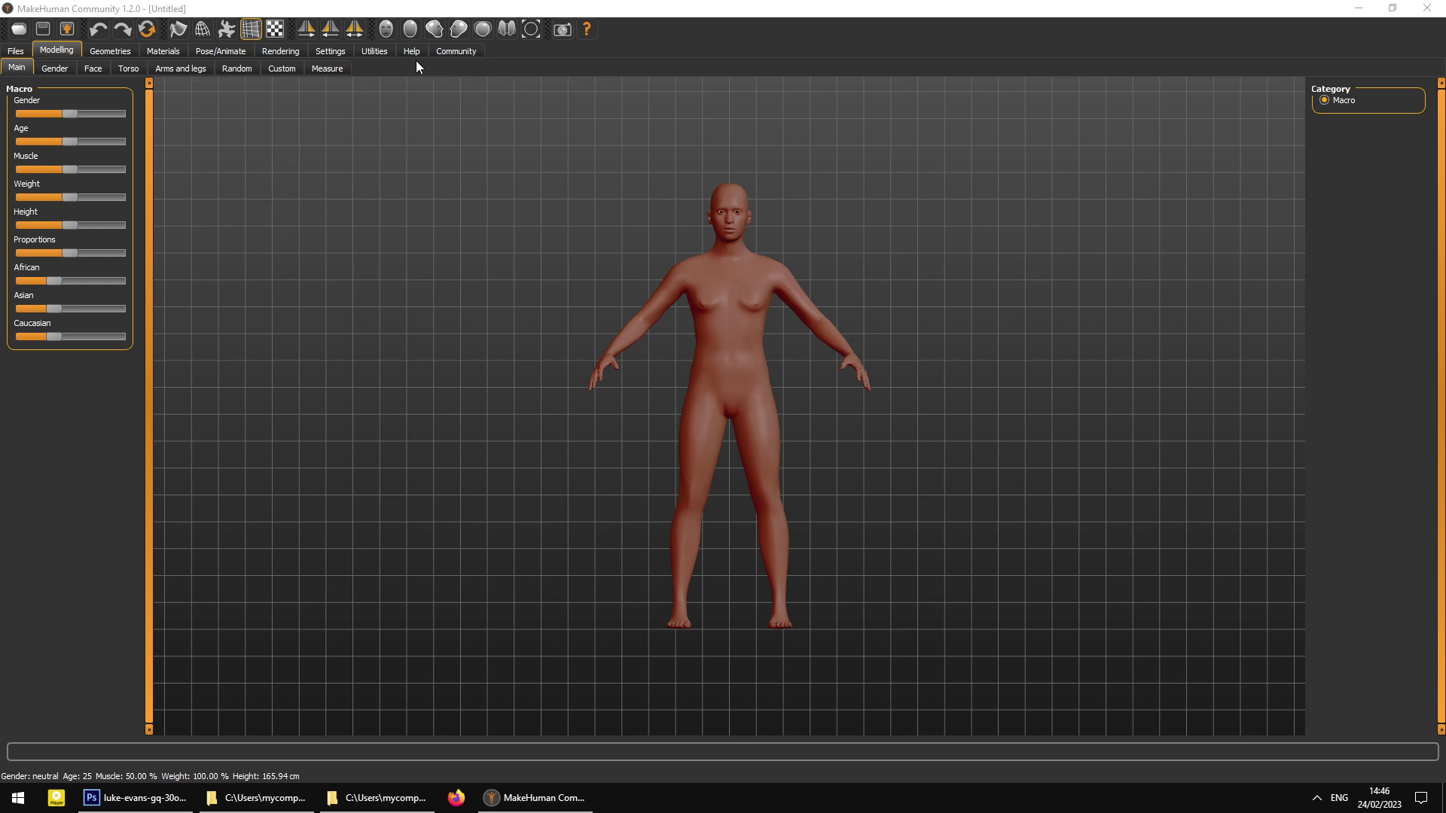
- Examine the default human model's whole body from the front, from above and at an angle
left_click_drag(959, 421, 638, 419)
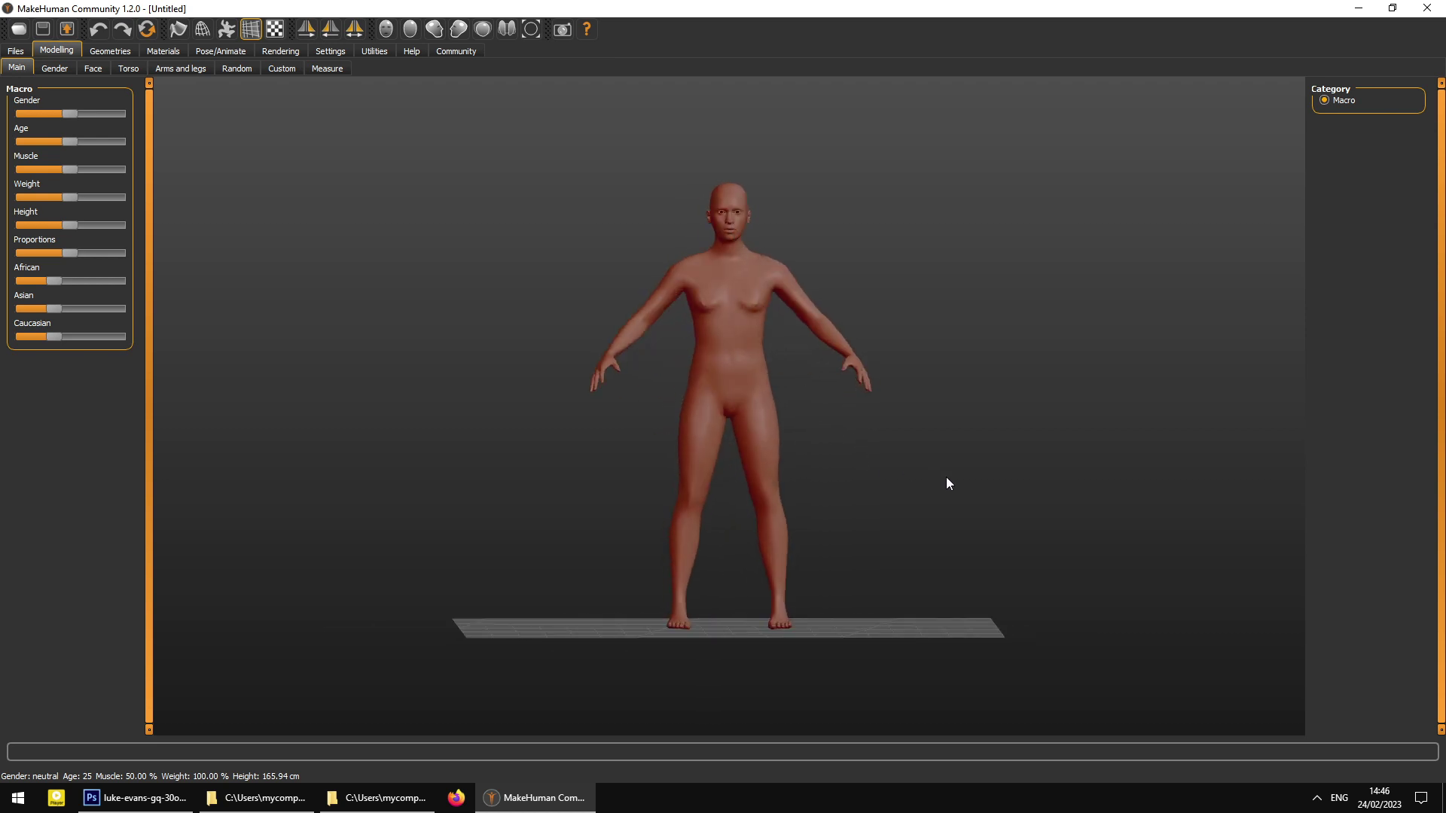
left_click_drag(939, 405, 928, 467)
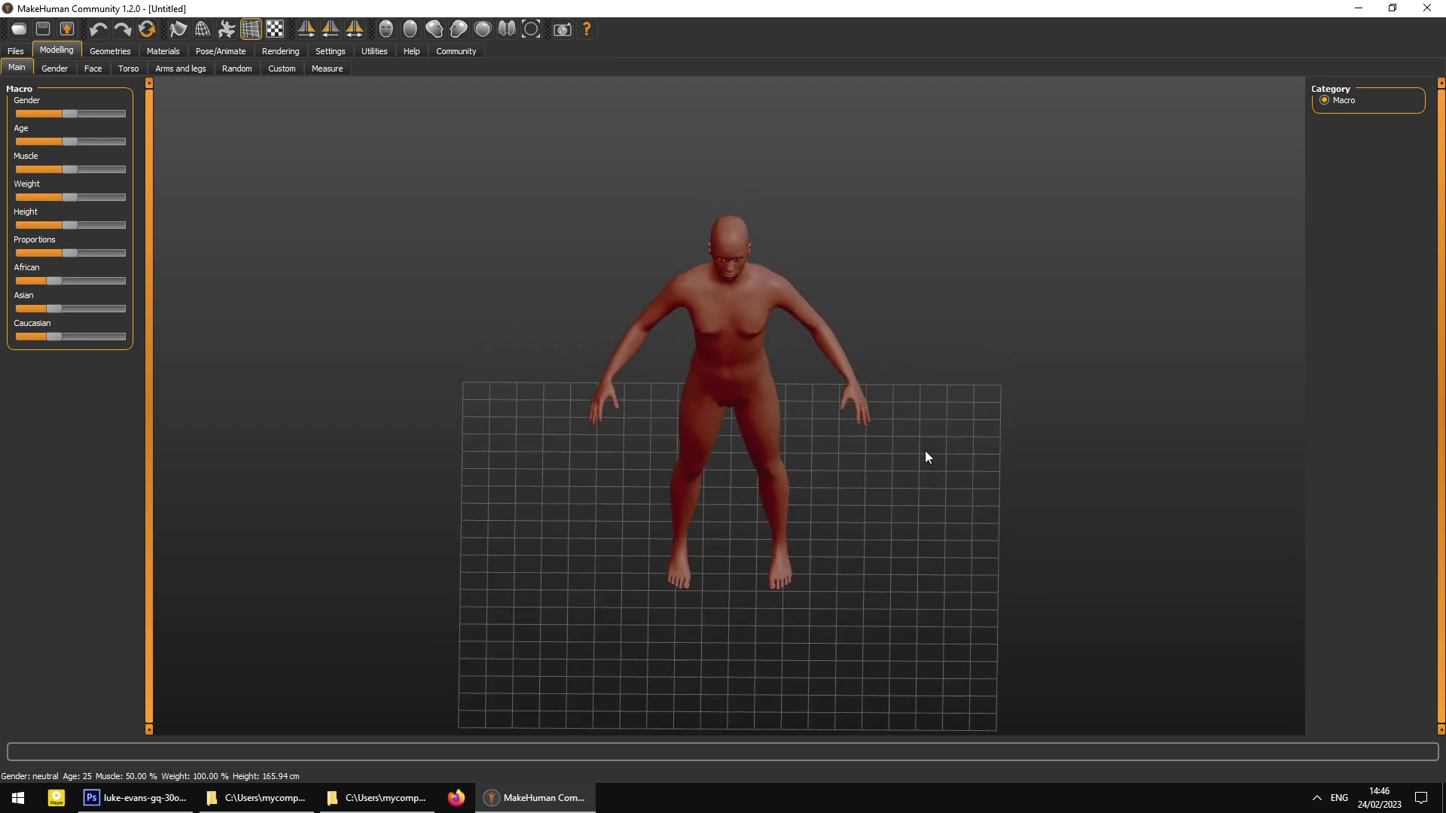
left_click_drag(901, 410, 859, 336)
right_click_drag(859, 335, 817, 278)
left_click_drag(871, 405, 813, 488)
left_click_drag(747, 405, 731, 354)
right_click_drag(684, 373, 739, 373)
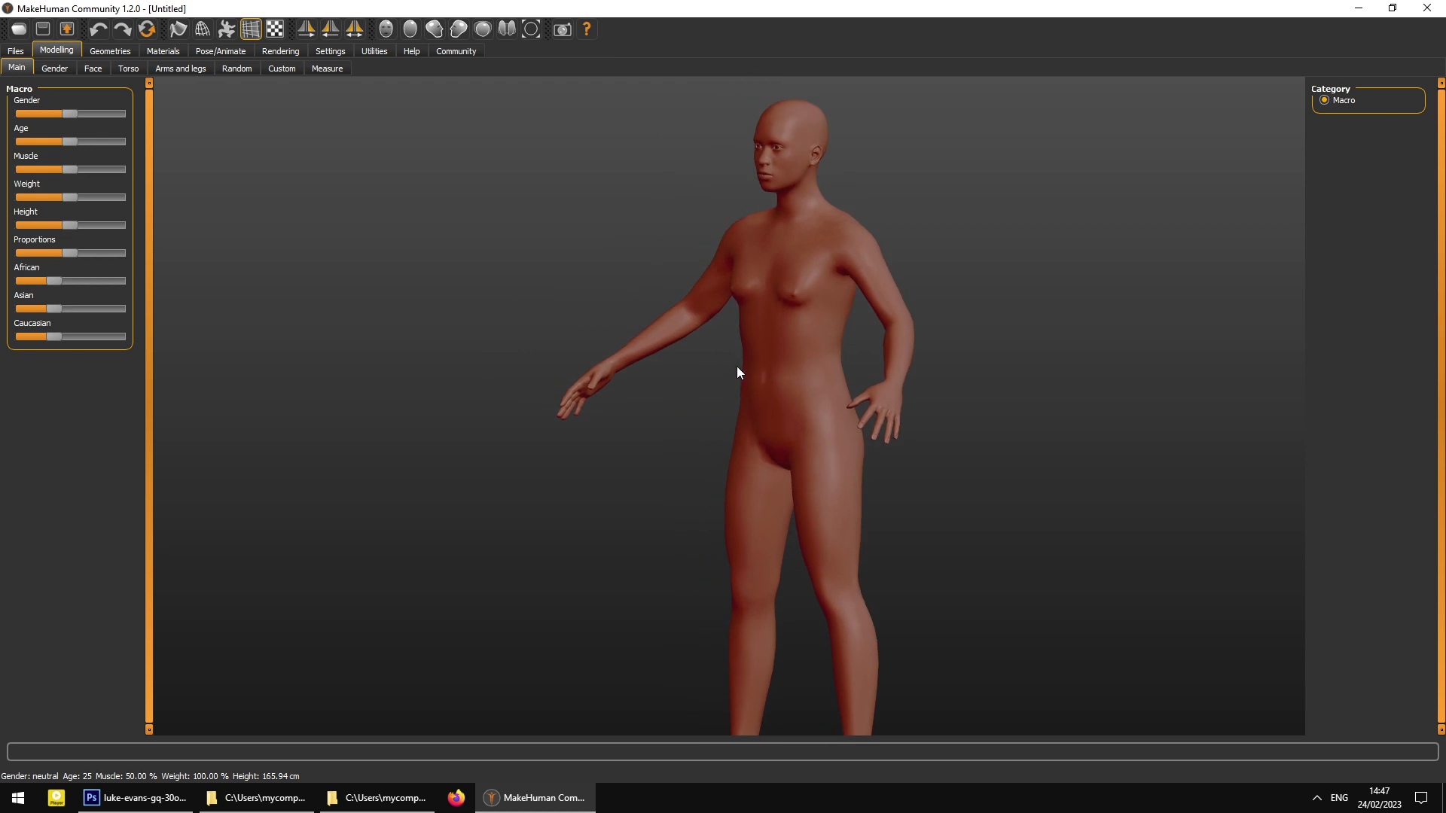
right_click_drag(839, 423, 730, 398)
left_click_drag(729, 398, 699, 260)
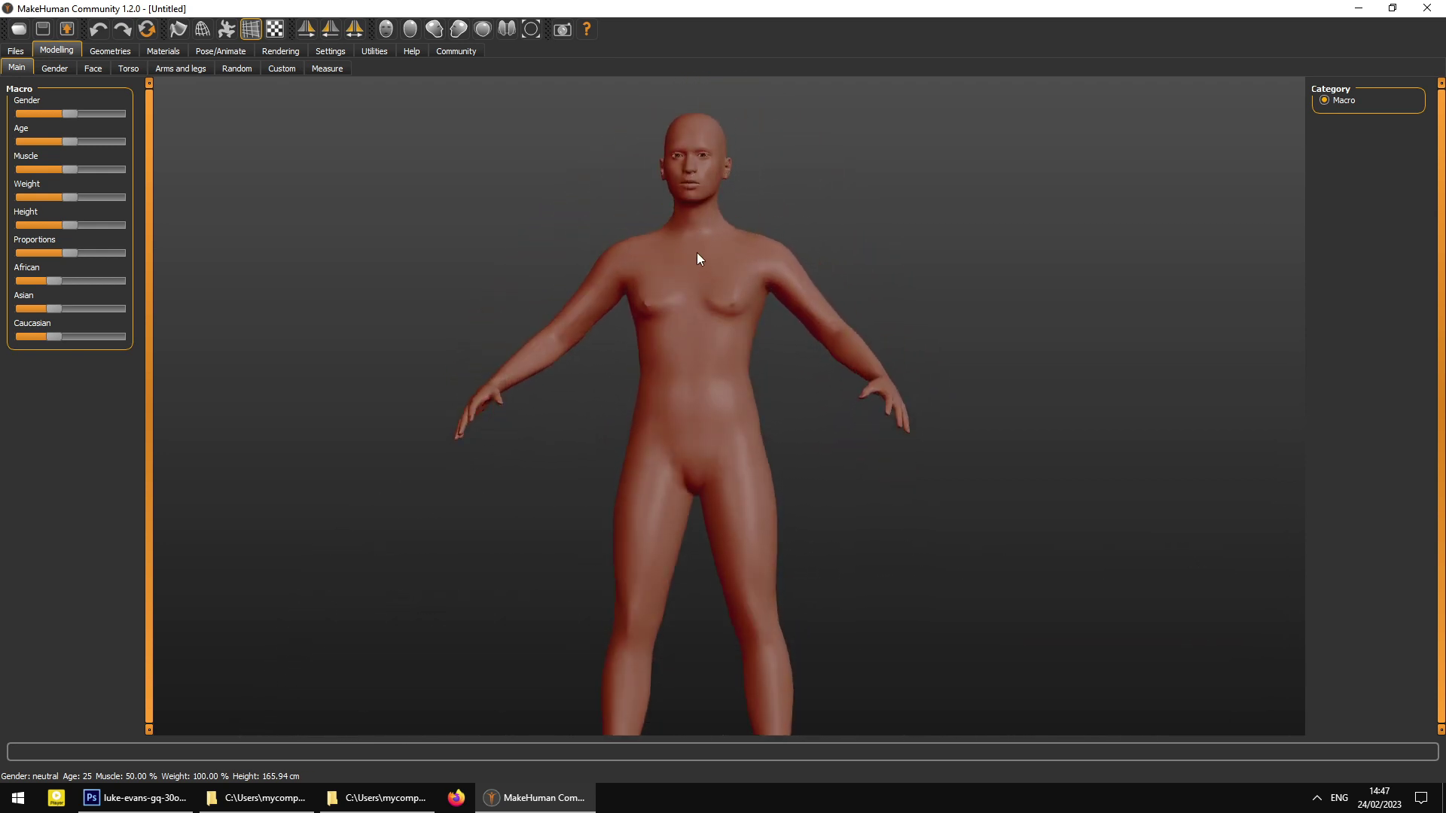
right_click_drag(694, 254, 810, 423)
mouse_move(784, 436)
left_mouse_down()
mouse_move(768, 442)
mouse_move(823, 442)
mouse_move(752, 484)
mouse_move(797, 413)
left_mouse_up()
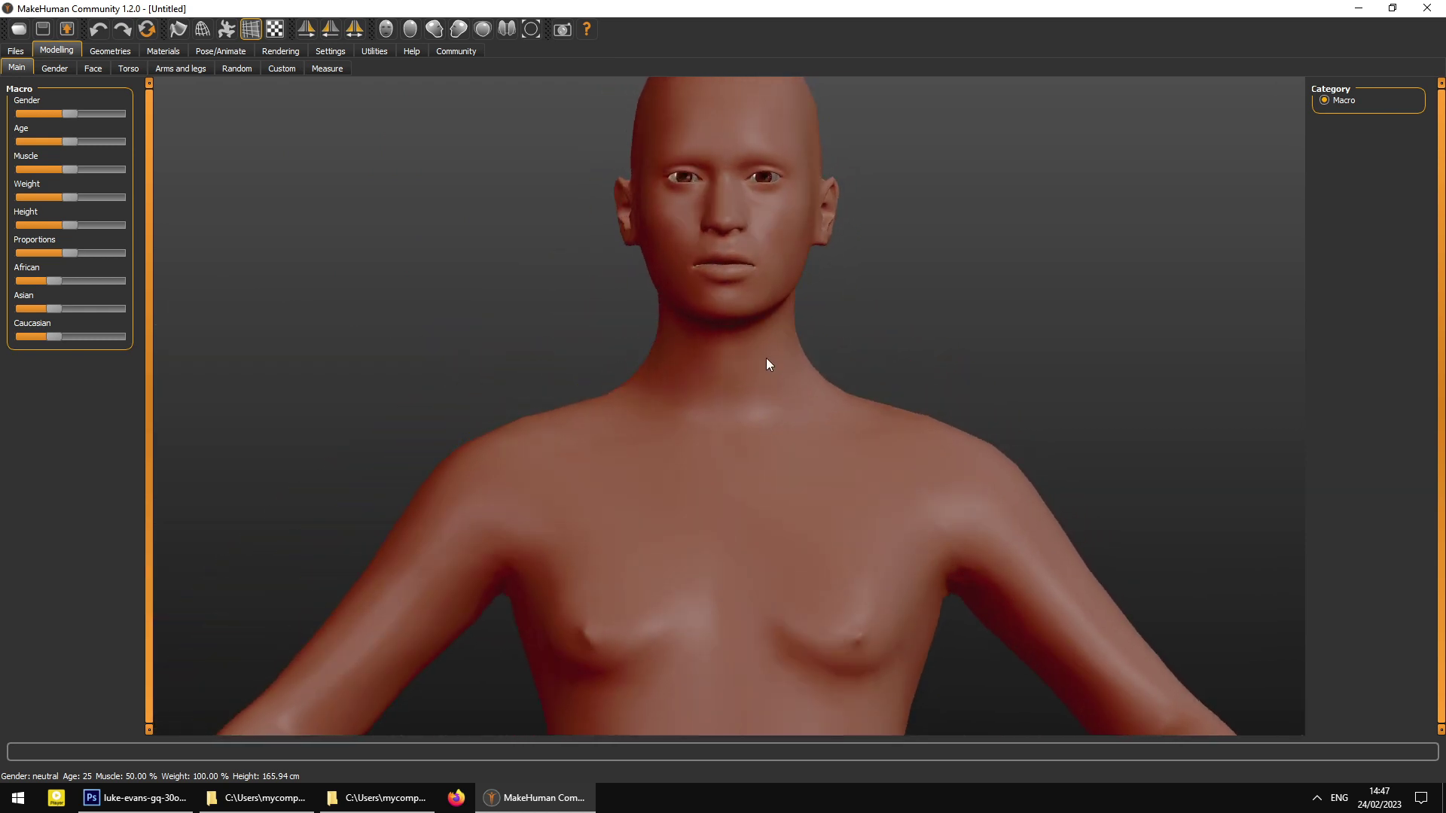
- Examine the model's head and shoulders up close, finishing on a straight front view of the face
scroll(828, 454, "up", 6)
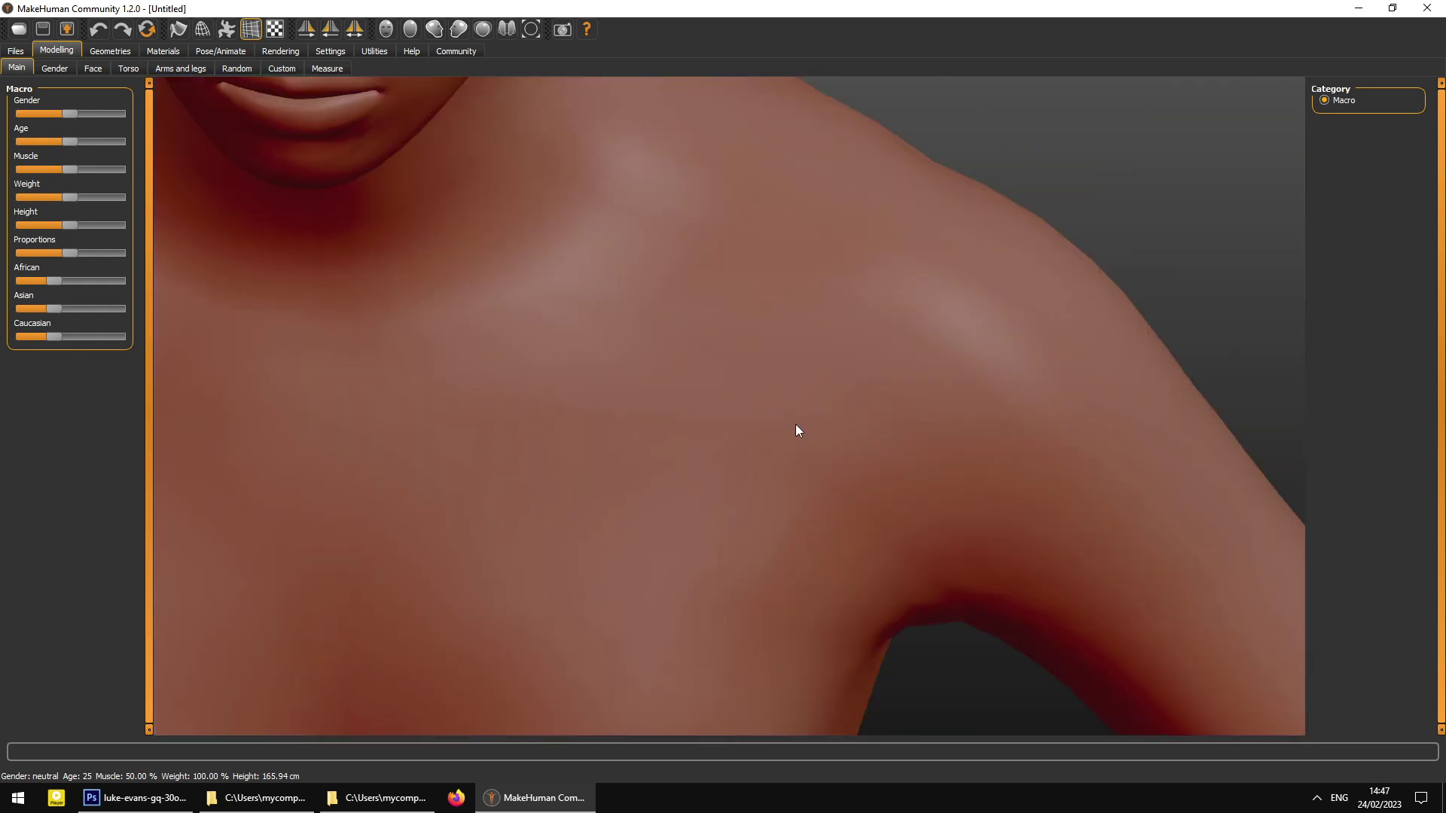
left_click_drag(797, 430, 586, 395)
scroll(671, 263, "down", 5)
scroll(622, 312, "up", 5)
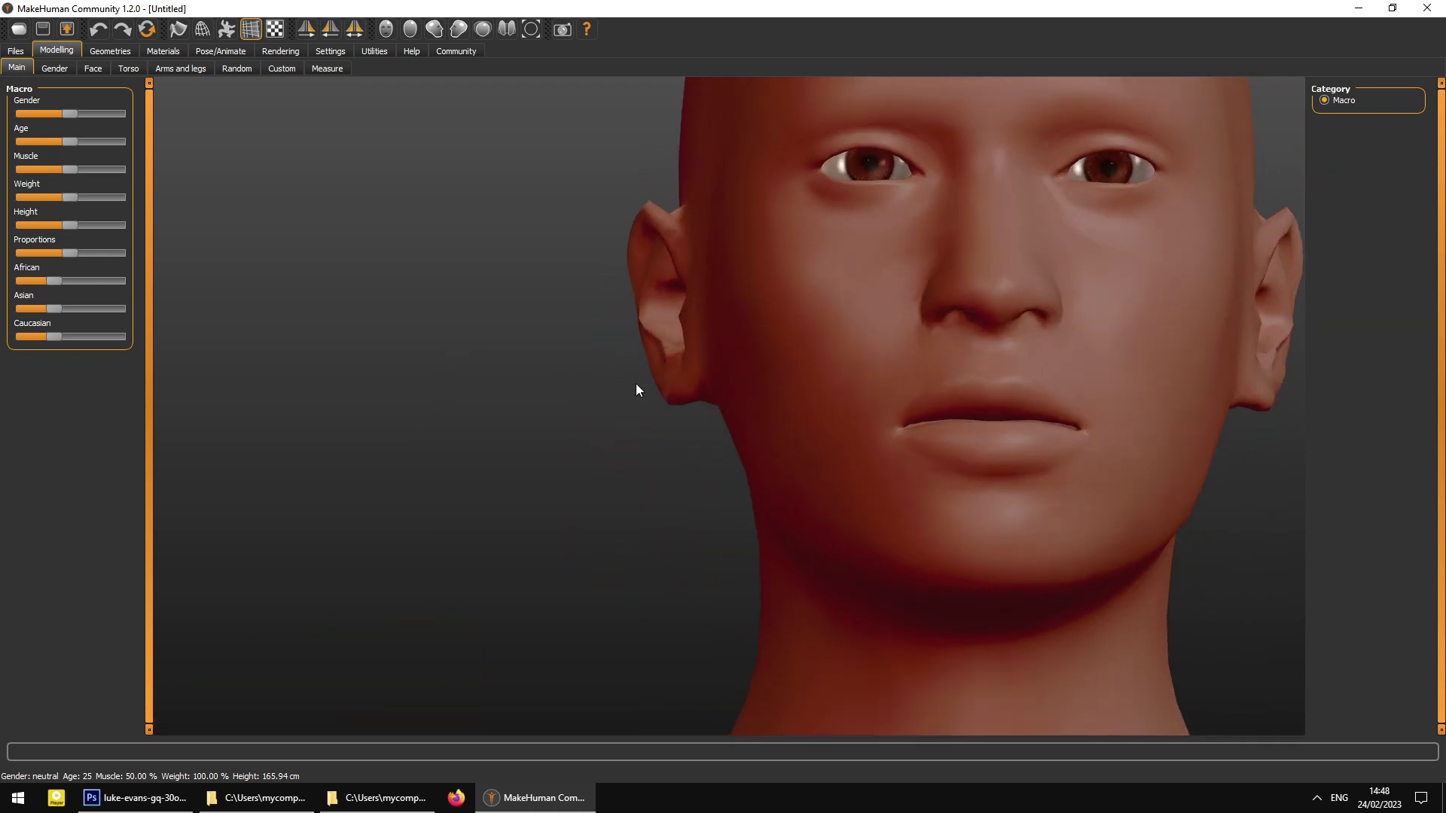
left_click_drag(608, 279, 583, 202)
scroll(584, 209, "down", 5)
scroll(595, 216, "up", 2)
mouse_move(612, 330)
left_mouse_down()
mouse_move(559, 267)
mouse_move(616, 340)
mouse_move(602, 315)
left_mouse_up()
scroll(810, 458, "down", 2)
scroll(687, 332, "down", 2)
scroll(722, 472, "up", 3)
scroll(725, 478, "down", 1)
left_click_drag(736, 450, 648, 421)
scroll(688, 393, "up", 2)
left_click_drag(735, 397, 95, 110)
left_click_drag(237, 114, 452, 105)
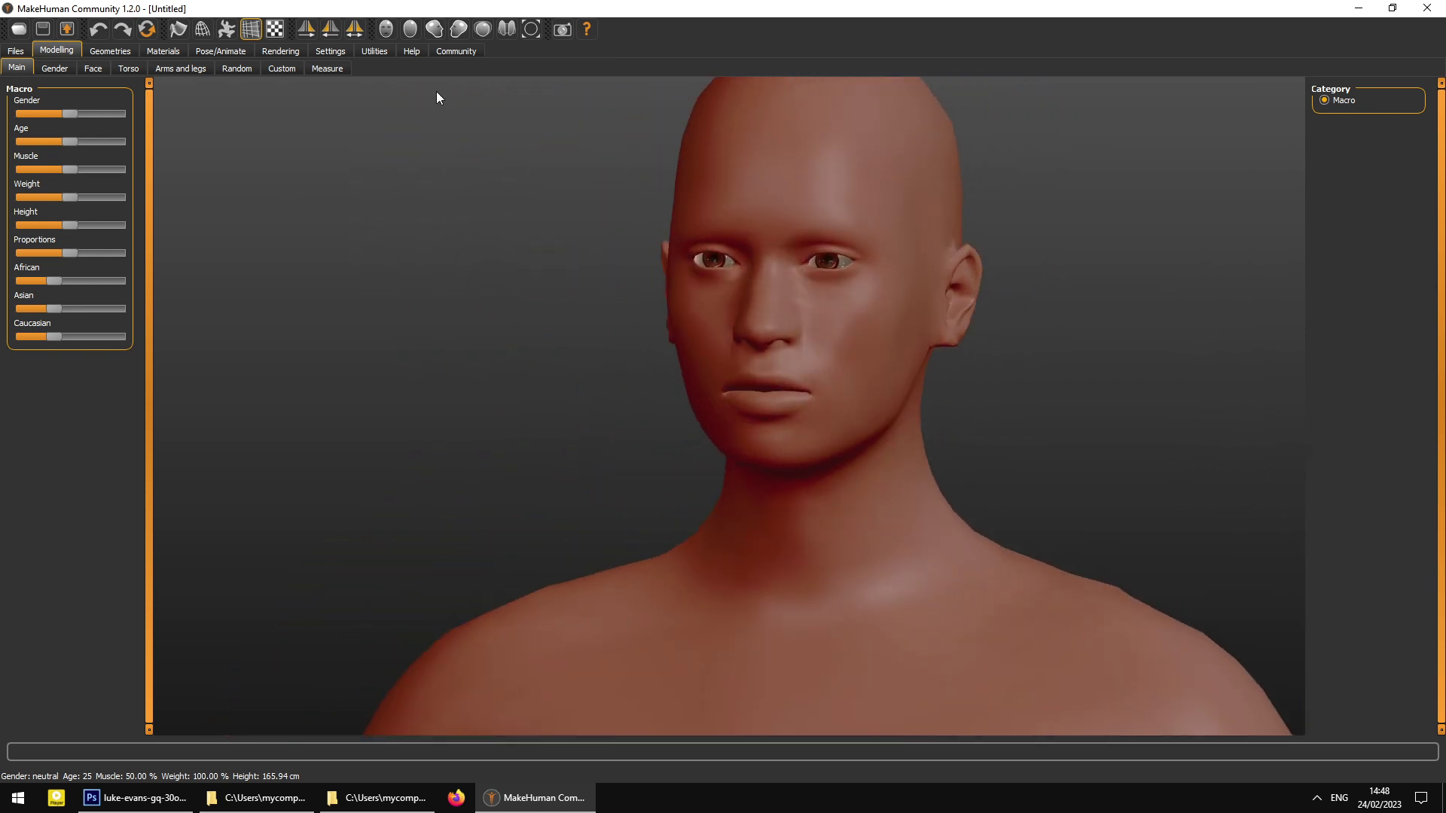
left_click_drag(485, 268, 507, 256)
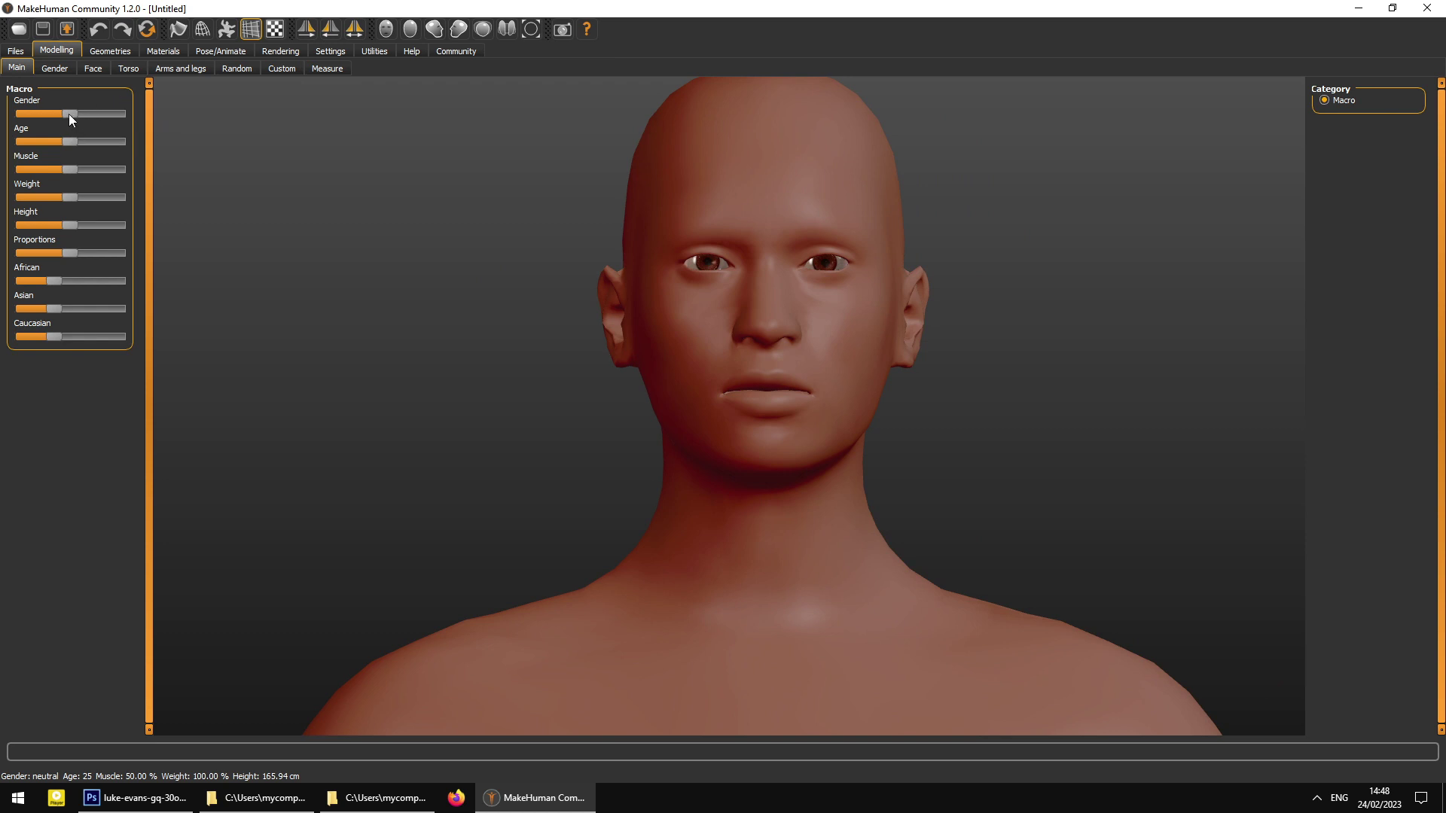
- Set the model's gender to fully male and its age to 48
left_click_drag(66, 113, 92, 113)
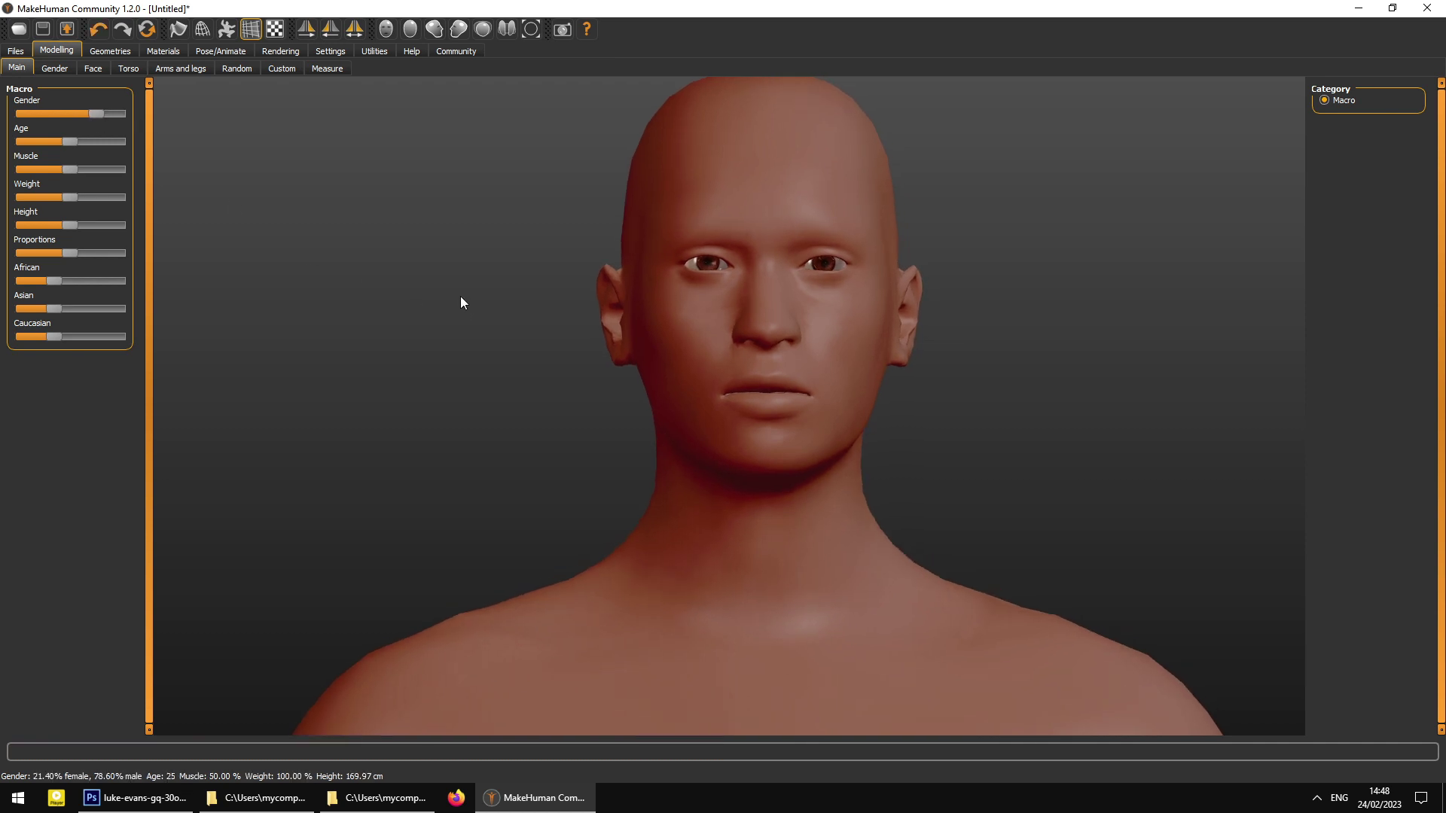
scroll(459, 298, "down", 5)
scroll(471, 337, "up", 5)
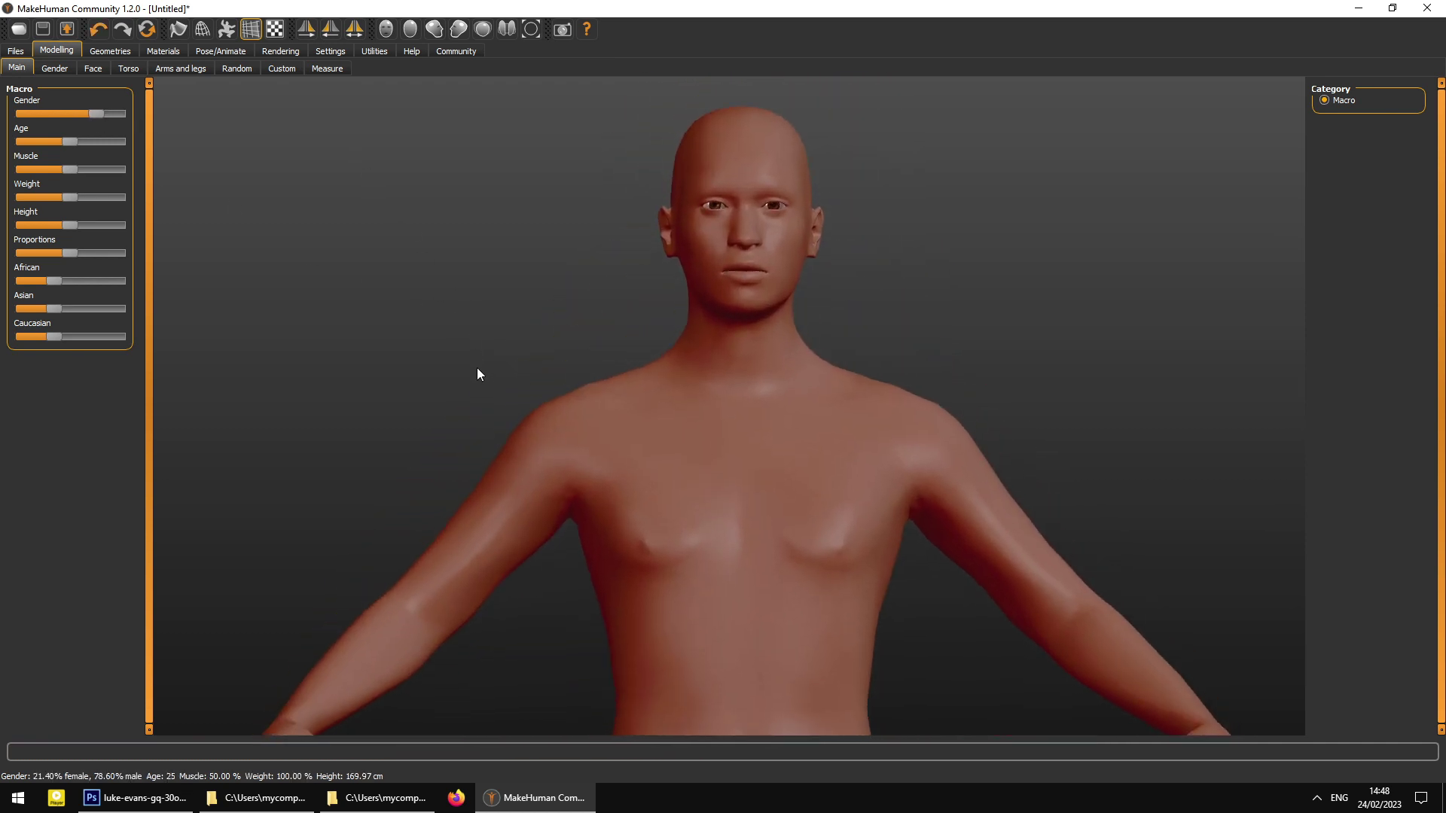
left_click_drag(96, 113, 117, 113)
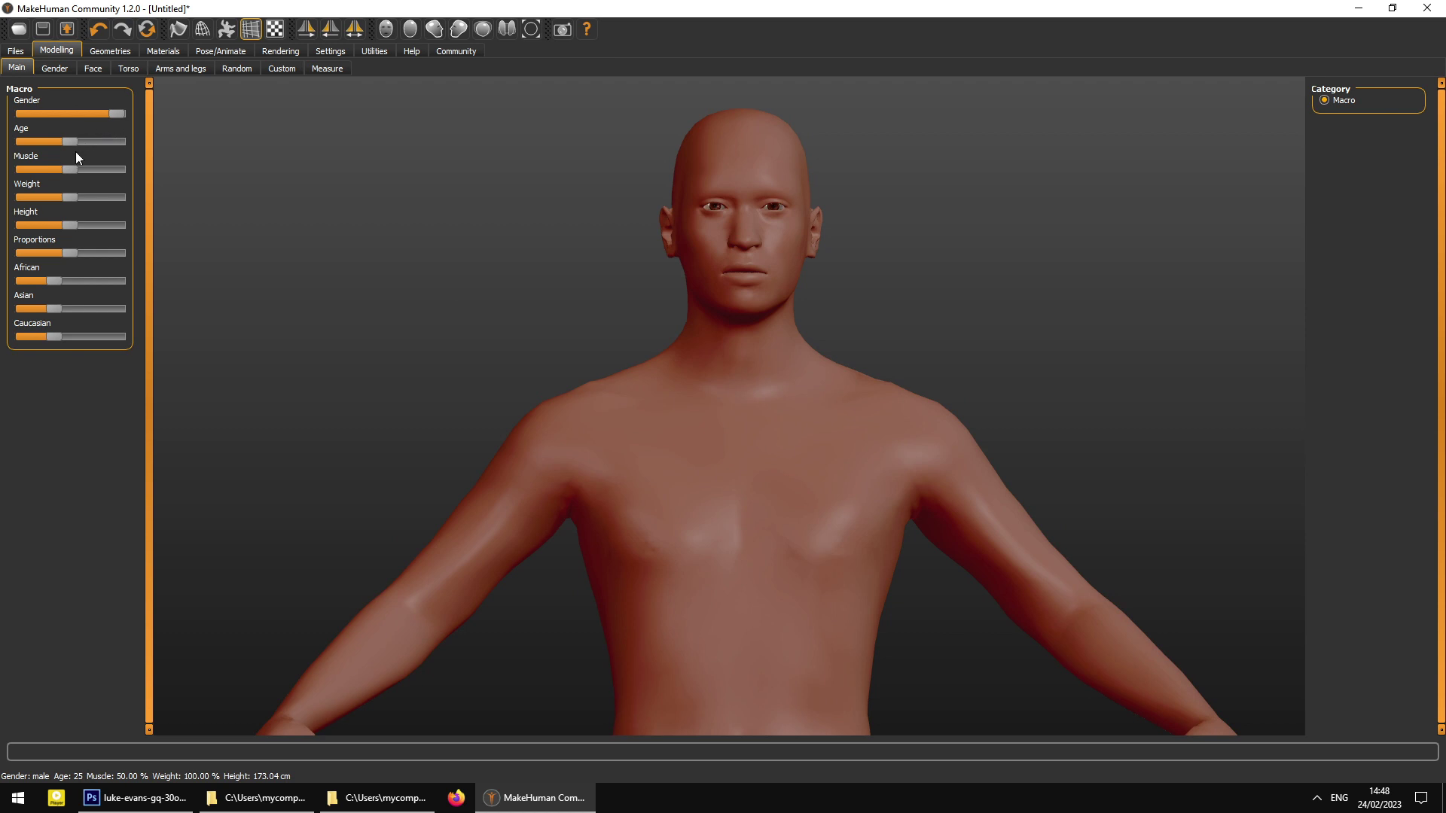
mouse_move(74, 142)
left_mouse_down()
mouse_move(169, 156)
mouse_move(1, 161)
mouse_move(133, 168)
mouse_move(79, 168)
mouse_move(98, 175)
mouse_move(87, 181)
left_mouse_up()
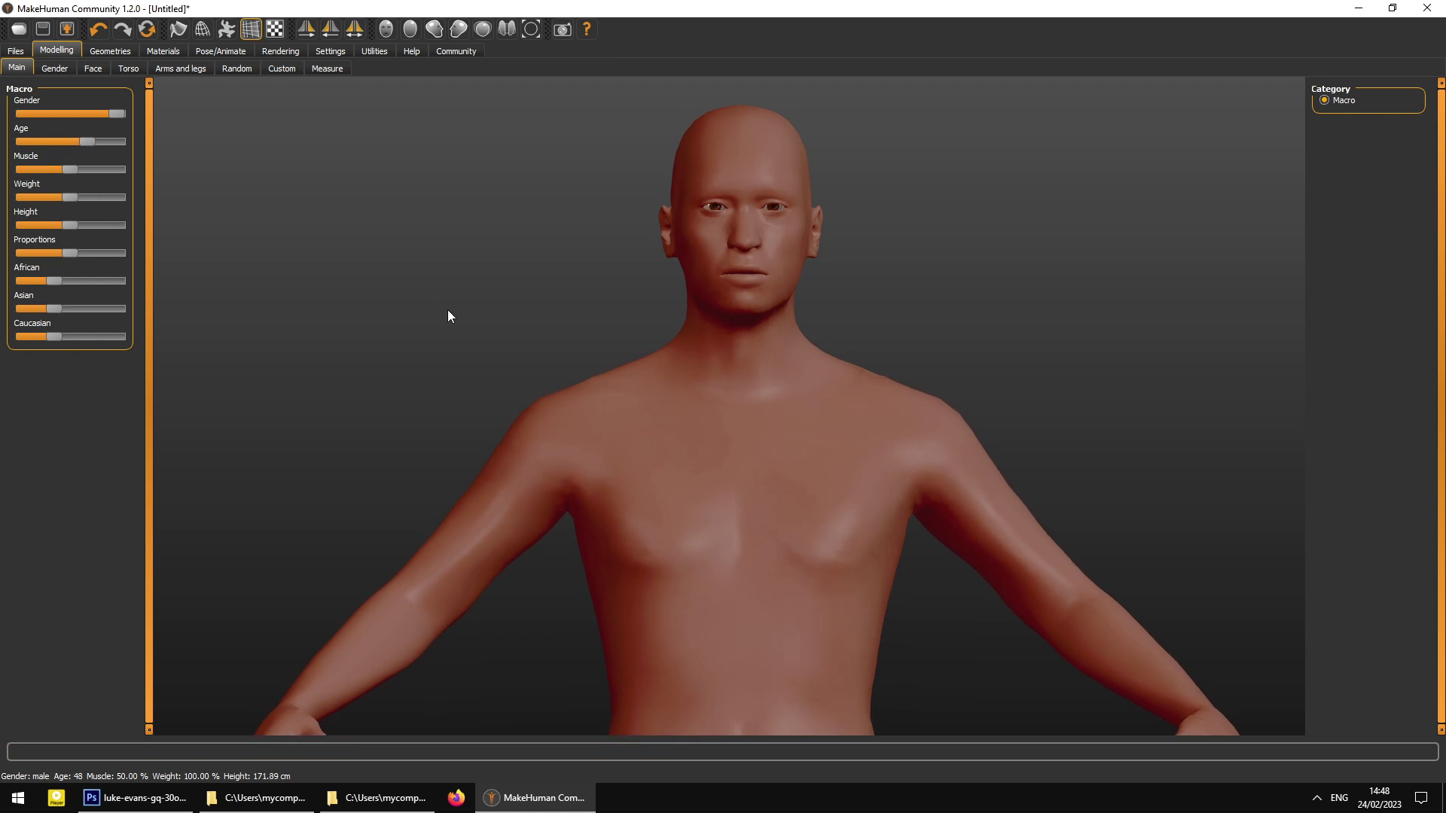
left_click_drag(421, 305, 435, 320)
left_click_drag(227, 248, 395, 293)
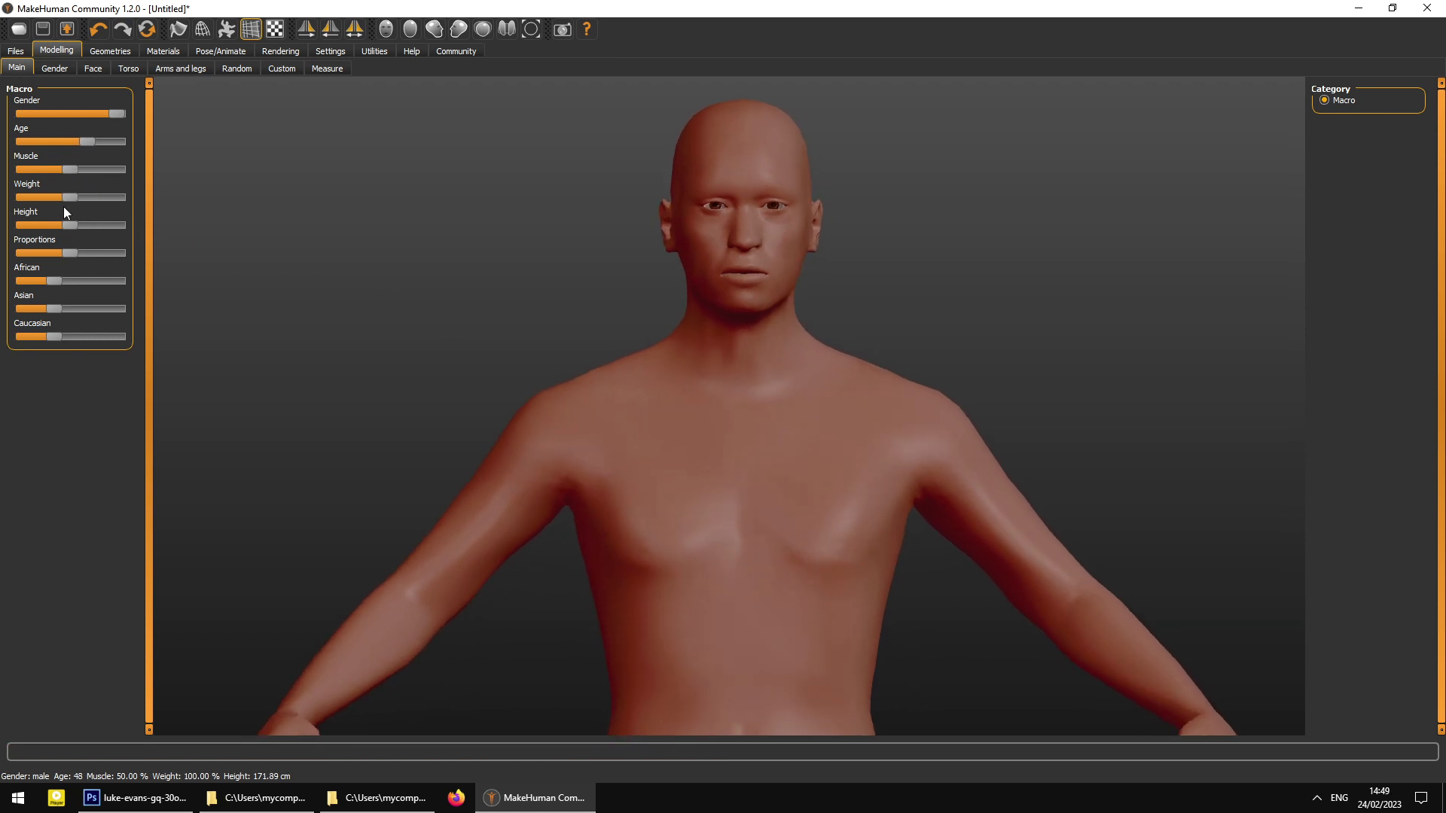
- Set the model's muscle to 56.30 % and its weight to 104.00 %
left_click_drag(80, 172, 74, 183)
left_click_drag(189, 233, 275, 255)
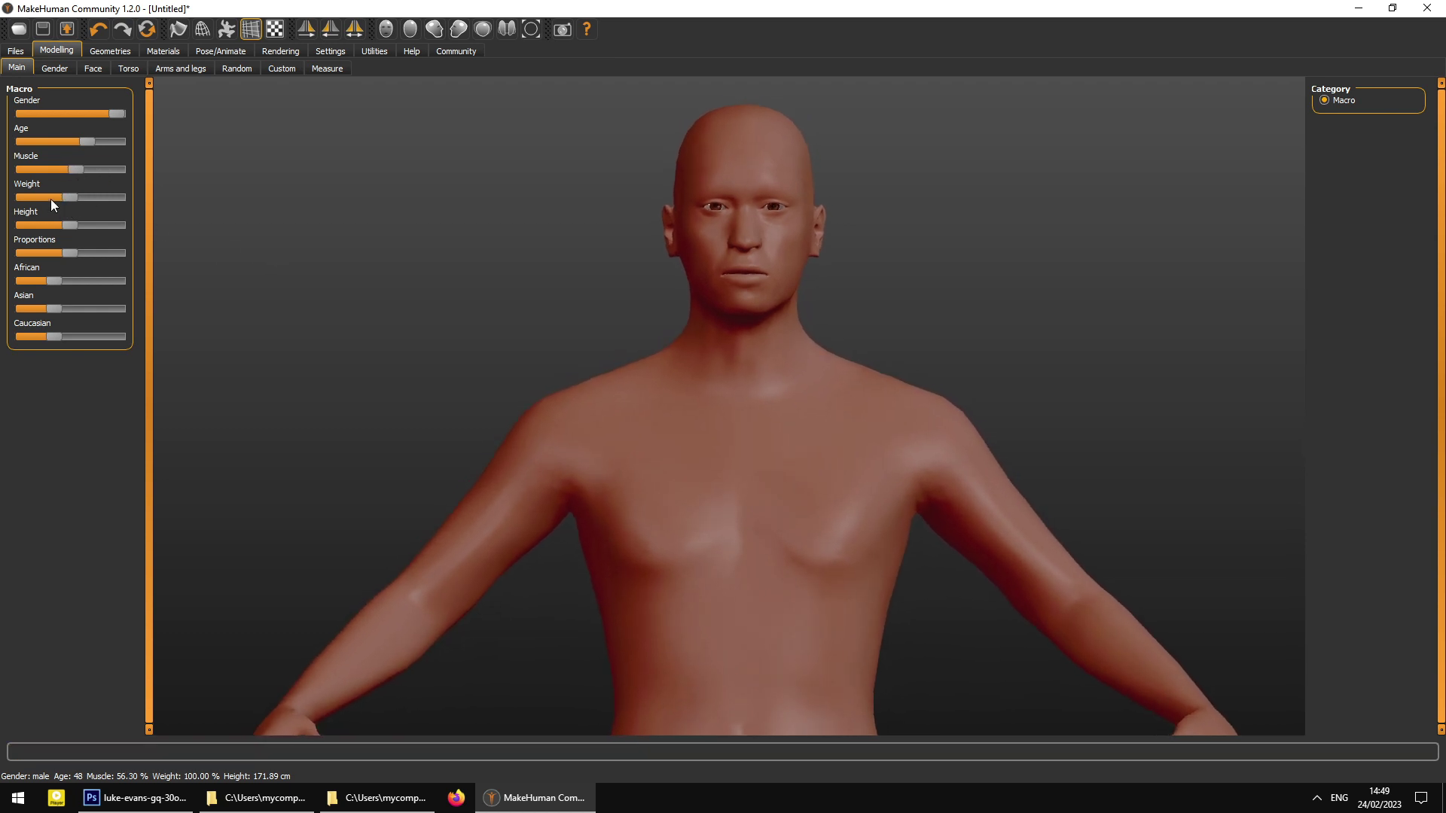
mouse_move(66, 198)
left_mouse_down()
mouse_move(53, 204)
mouse_move(78, 211)
mouse_move(52, 205)
mouse_move(87, 210)
mouse_move(74, 211)
left_mouse_up()
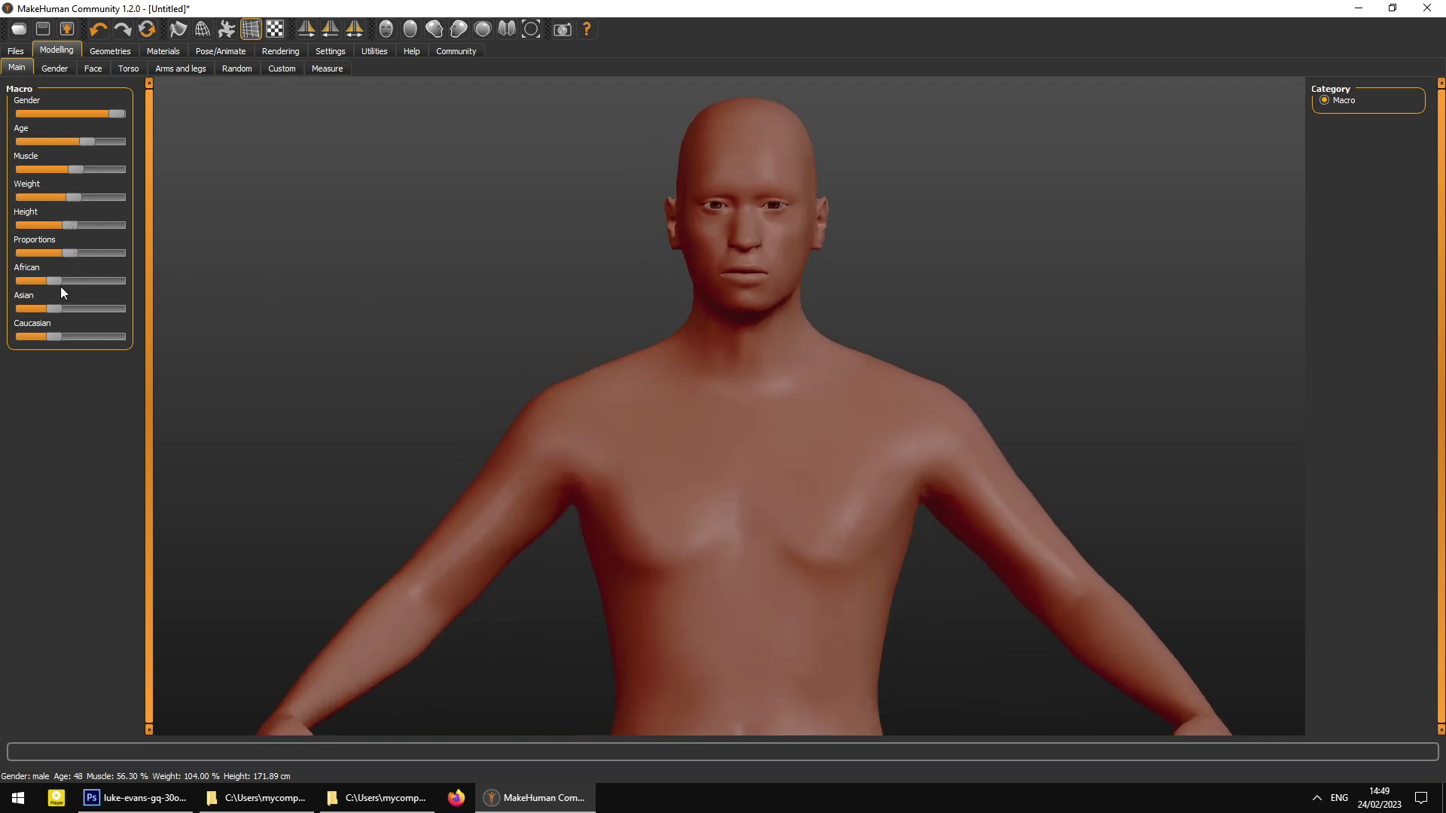
- Make the ethnicity mix predominantly Caucasian, just short of the maximum, keeping small African and Asian shares
left_click_drag(56, 337, 191, 337)
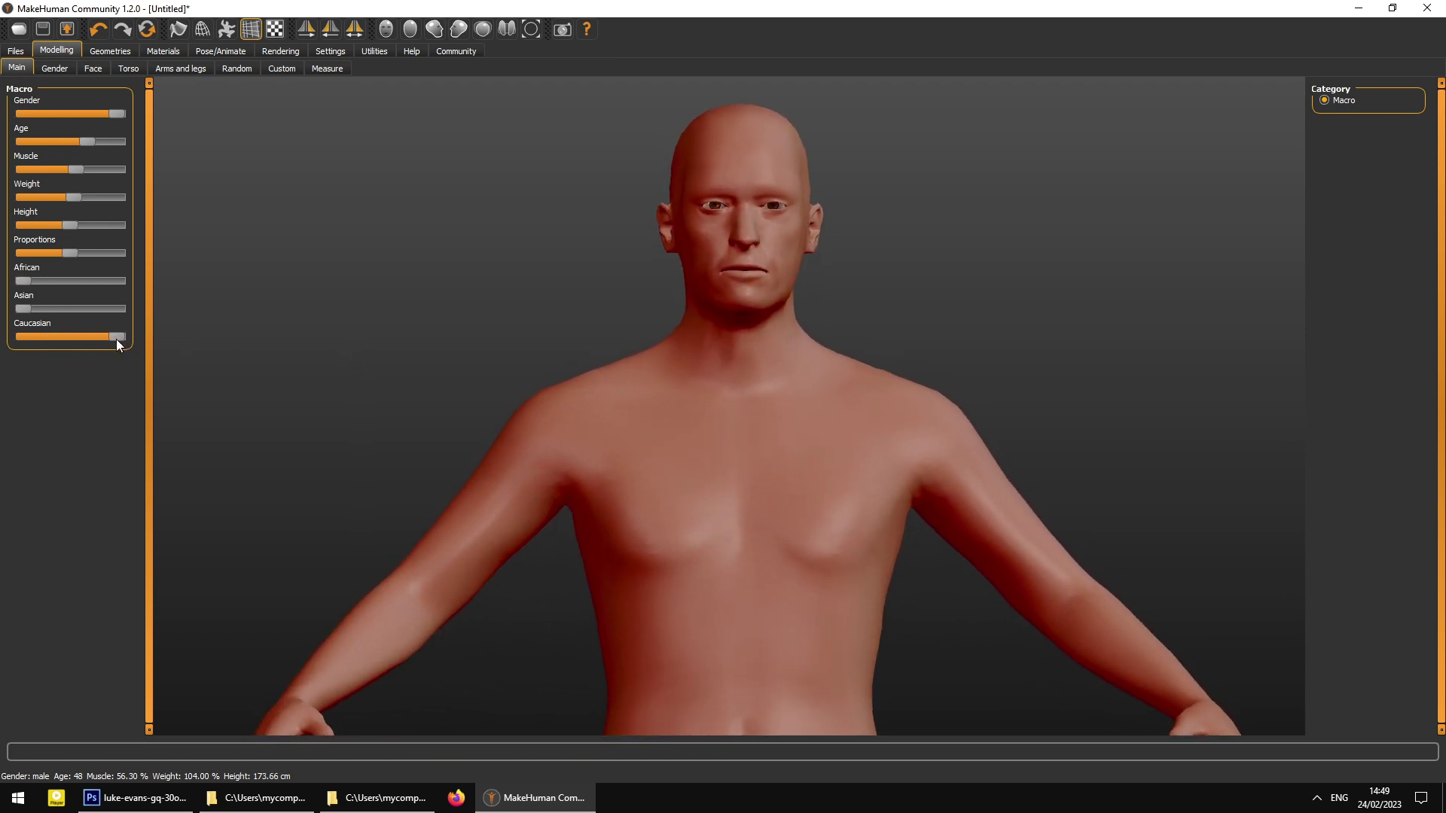
mouse_move(108, 336)
left_mouse_down()
mouse_move(76, 340)
mouse_move(115, 350)
mouse_move(105, 357)
left_mouse_up()
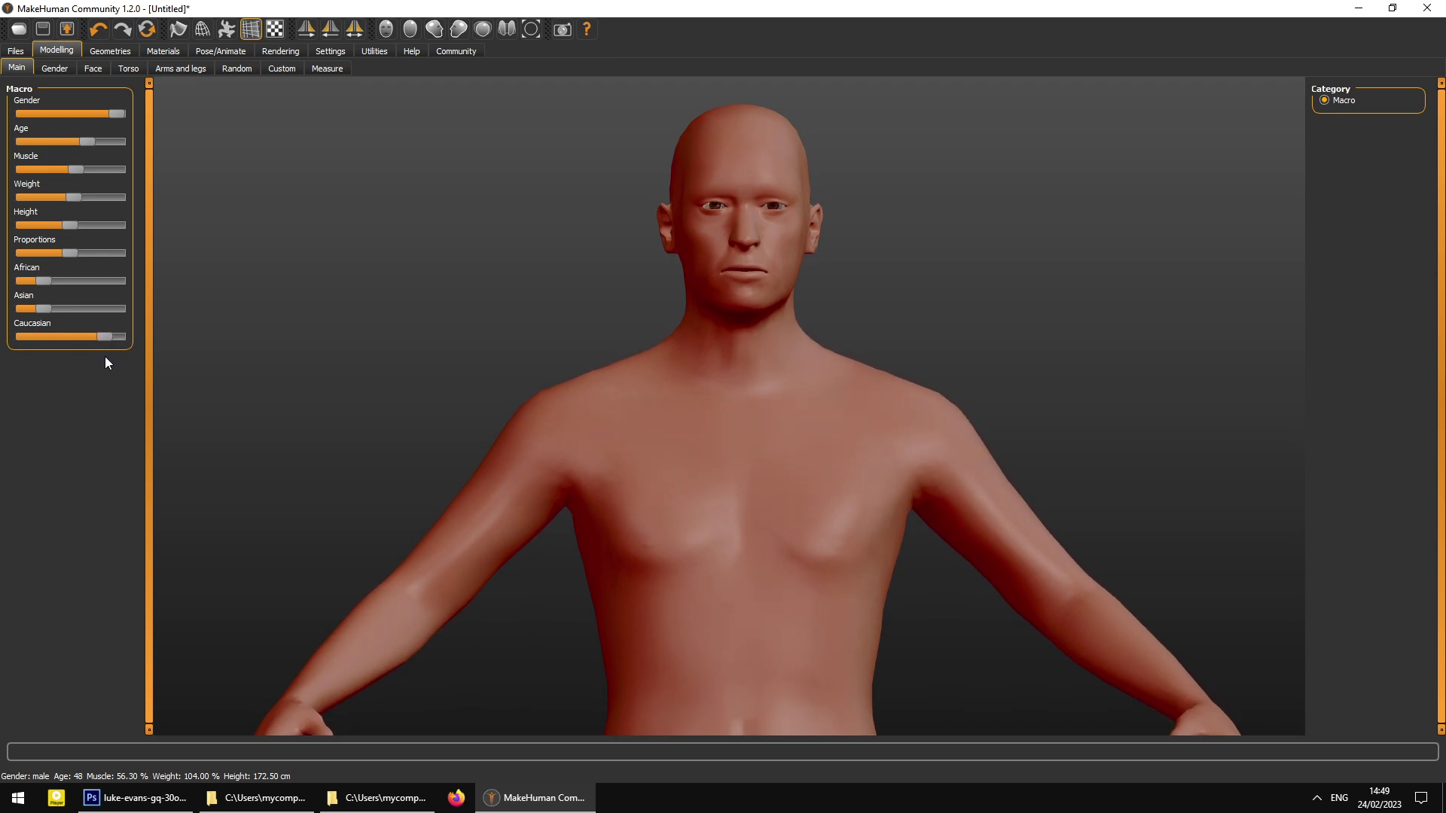
mouse_move(339, 380)
left_mouse_down()
mouse_move(500, 390)
mouse_move(313, 386)
mouse_move(413, 376)
mouse_move(339, 388)
mouse_move(442, 391)
mouse_move(331, 384)
left_mouse_up()
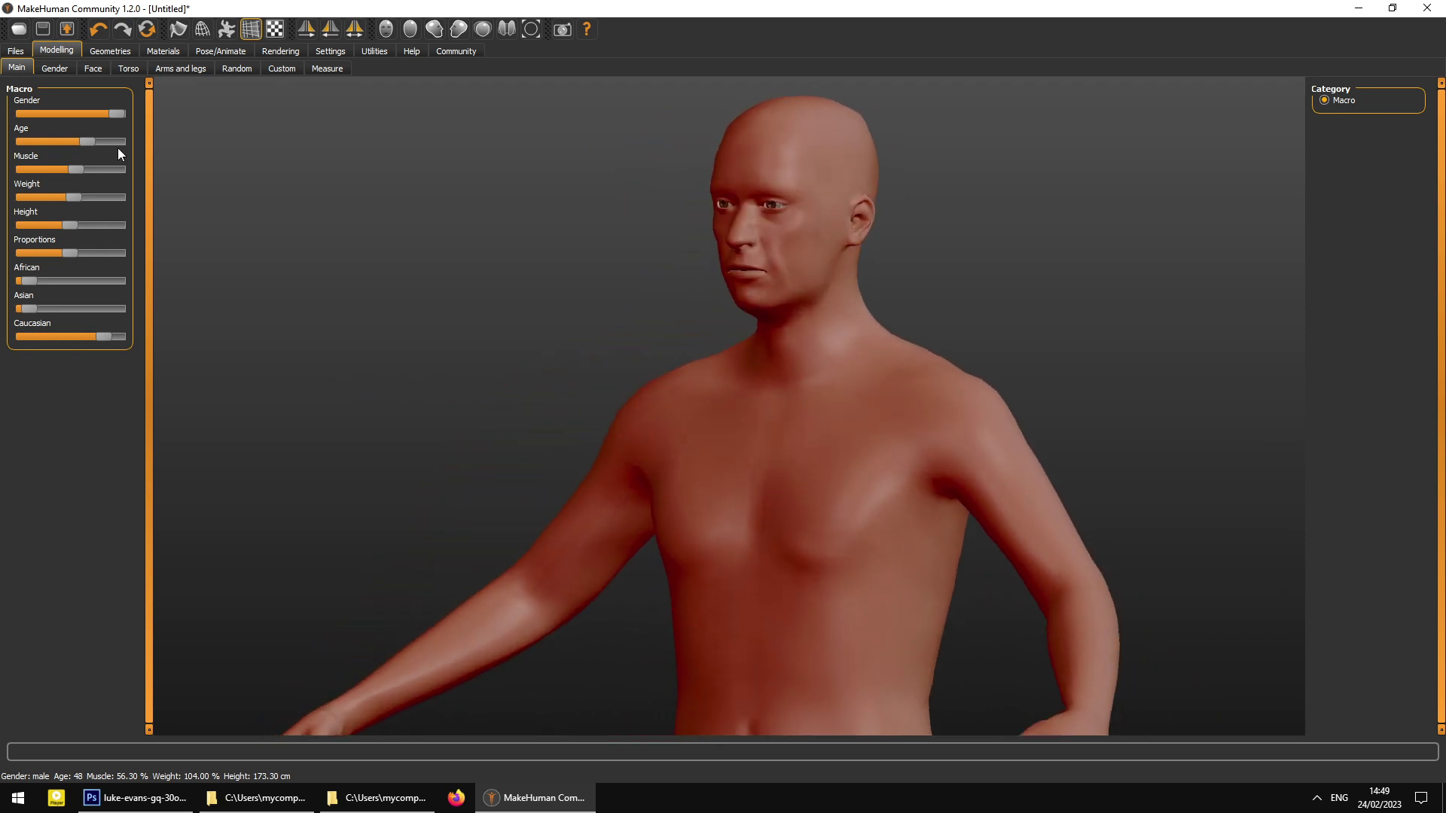
- Set the model's age to 43 and reduce the Caucasian share slightly
left_click_drag(83, 142, 83, 143)
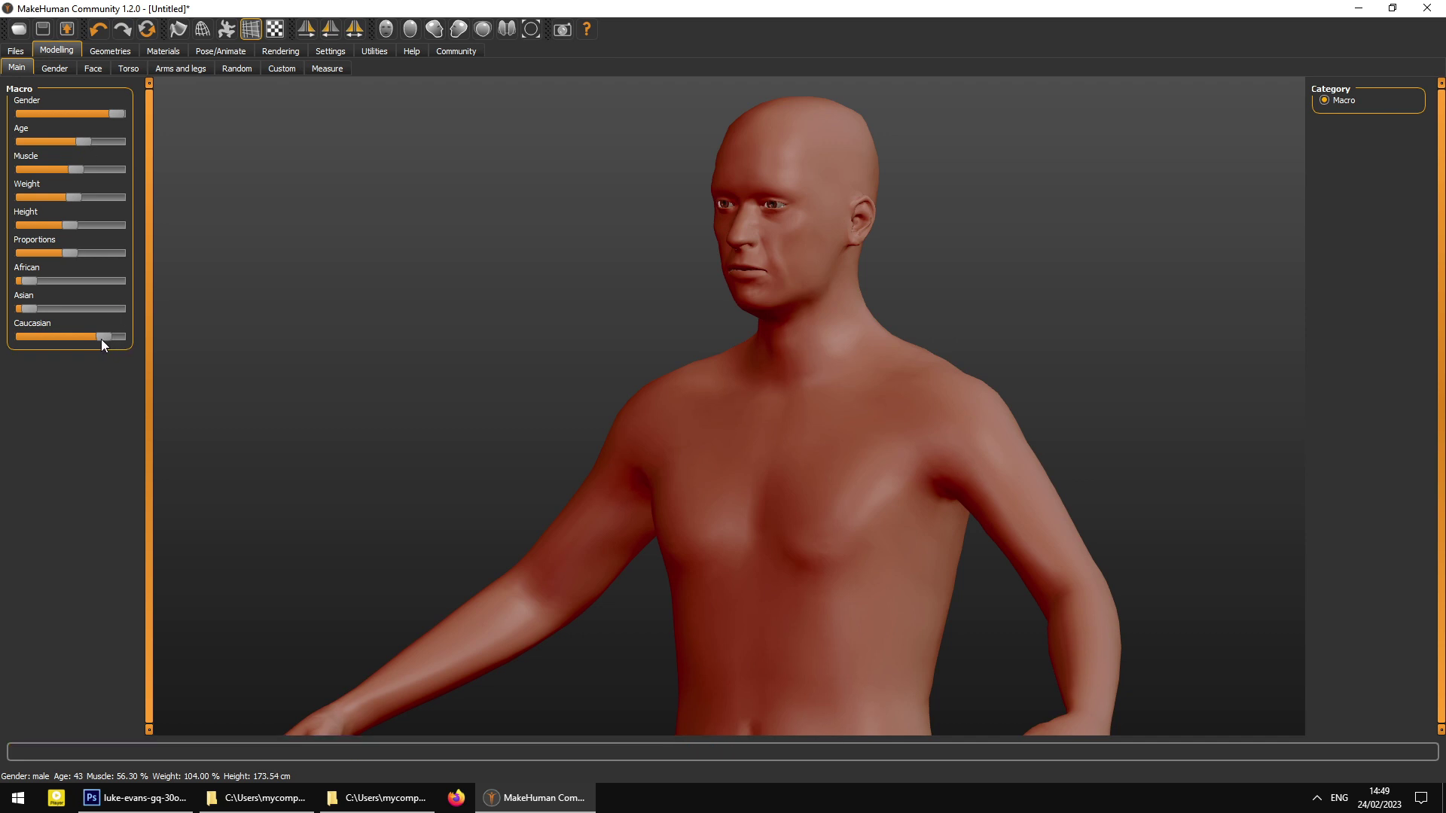
mouse_move(95, 340)
left_mouse_down()
mouse_move(74, 341)
mouse_move(102, 348)
left_mouse_up()
left_click_drag(173, 253, 449, 292)
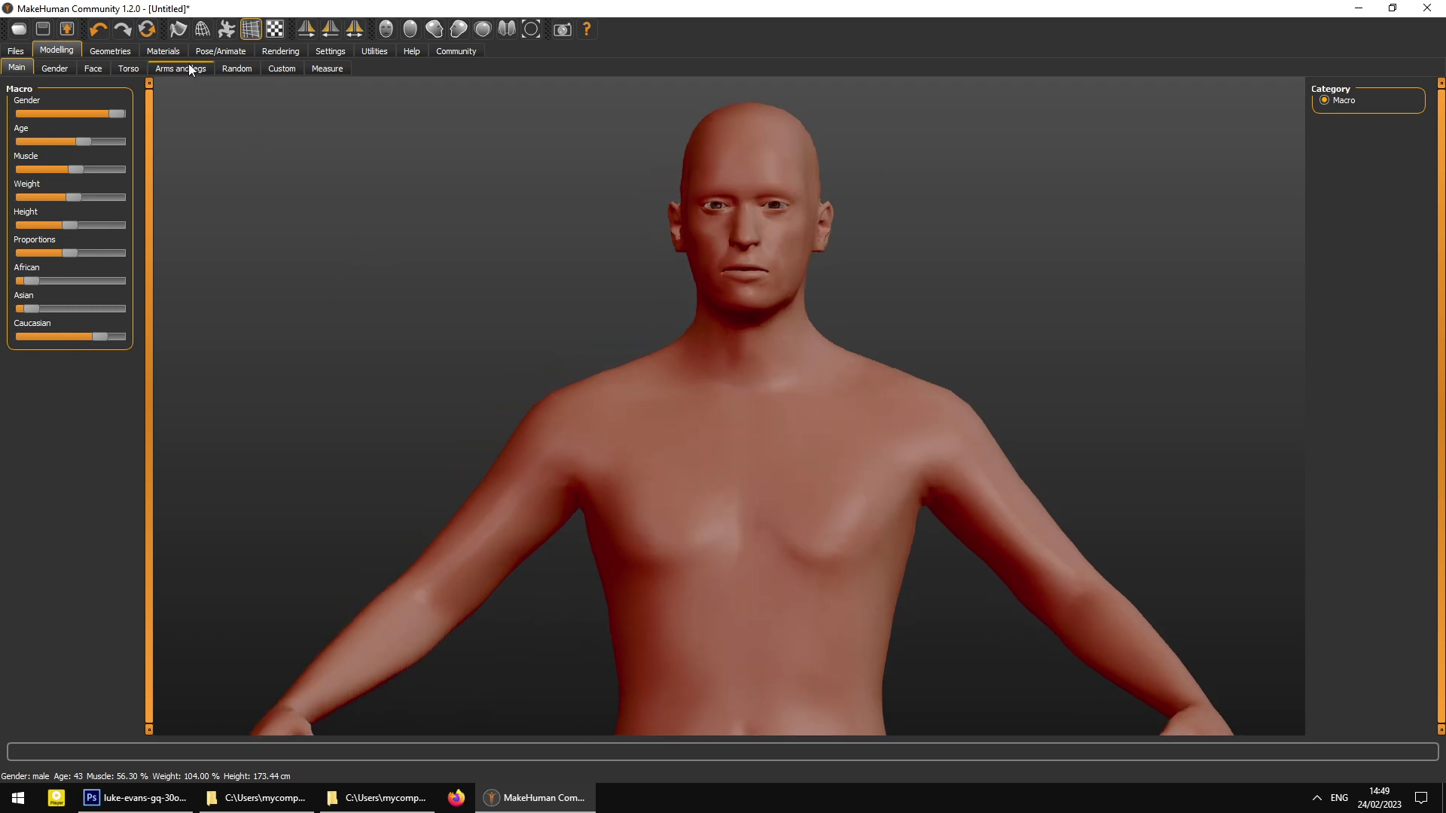
- Browse the skin materials and apply the Middleage caucasian female skin to the model
left_click(163, 51)
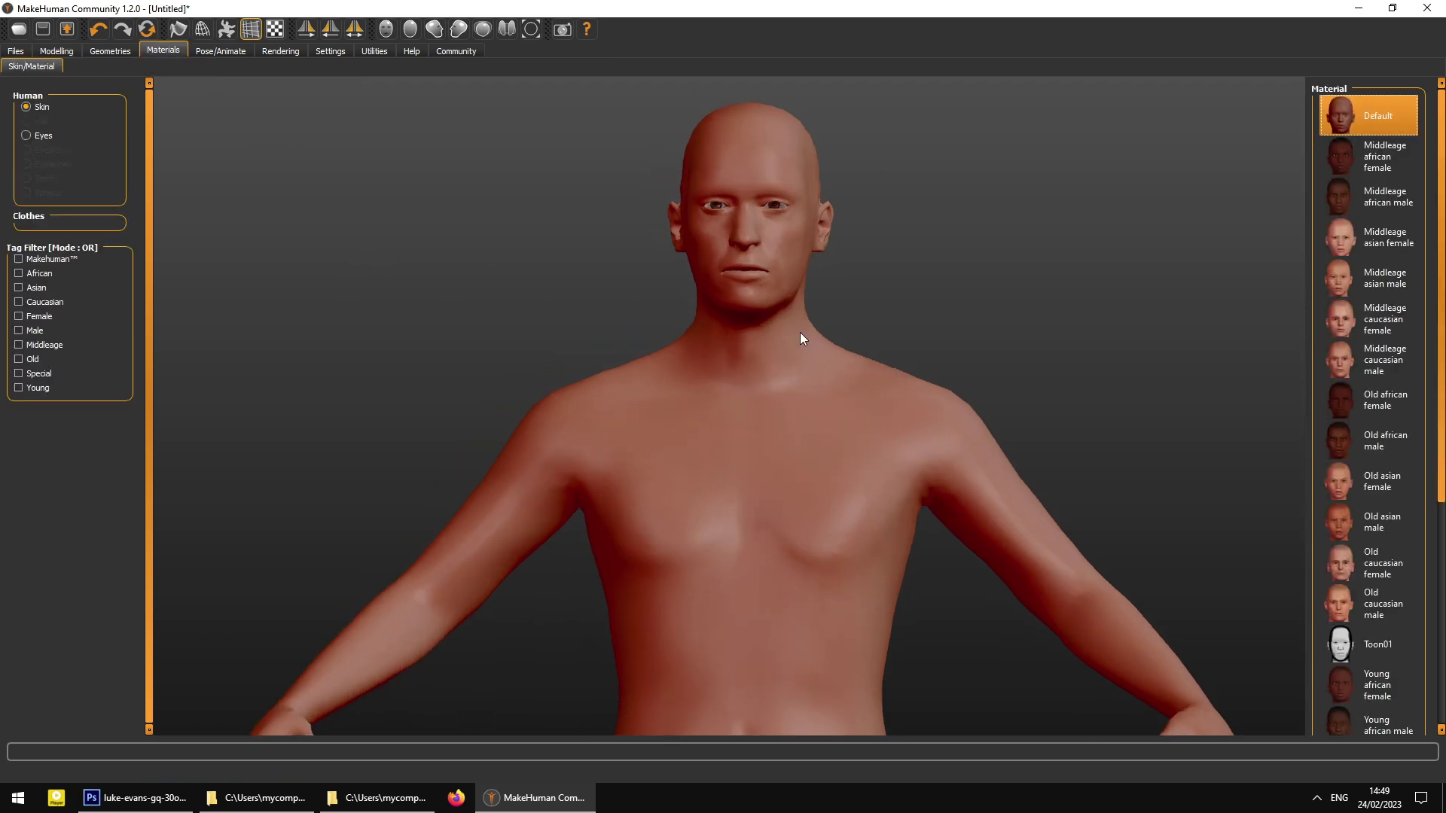
mouse_move(1441, 276)
left_mouse_down()
mouse_move(1441, 296)
mouse_move(1441, 266)
left_mouse_up()
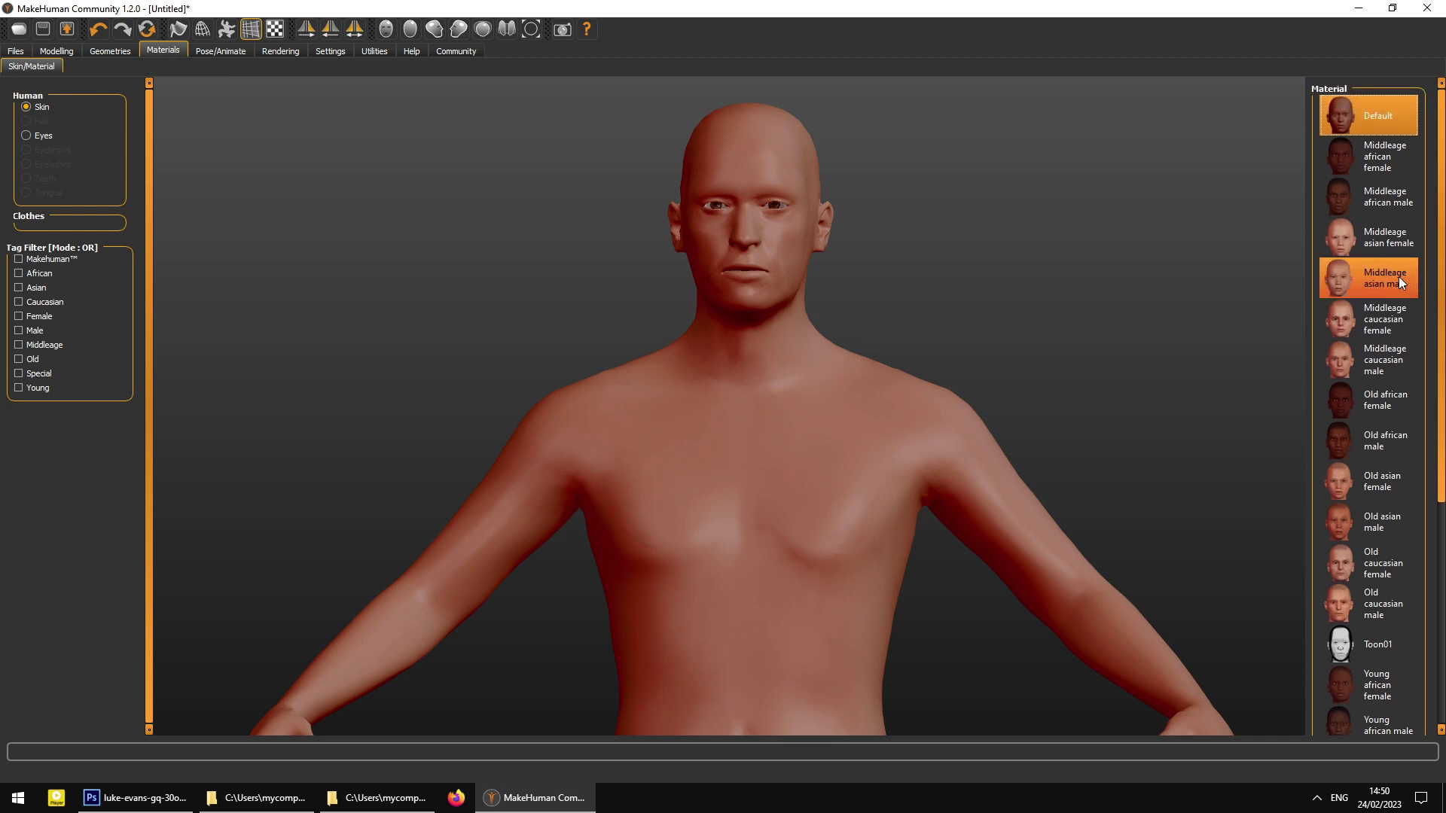
left_click_drag(1440, 268, 1443, 496)
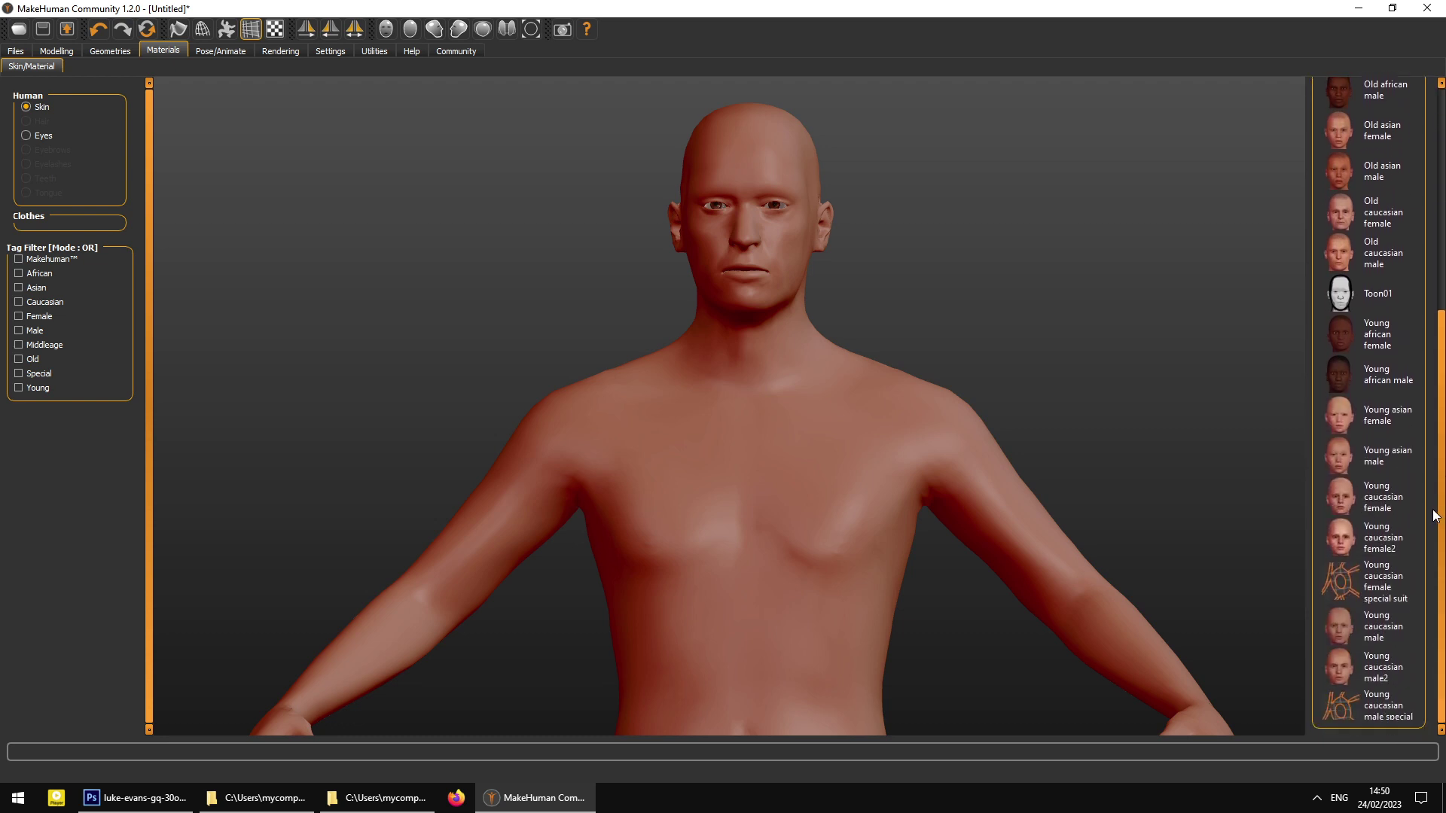
left_click_drag(1441, 497, 1444, 265)
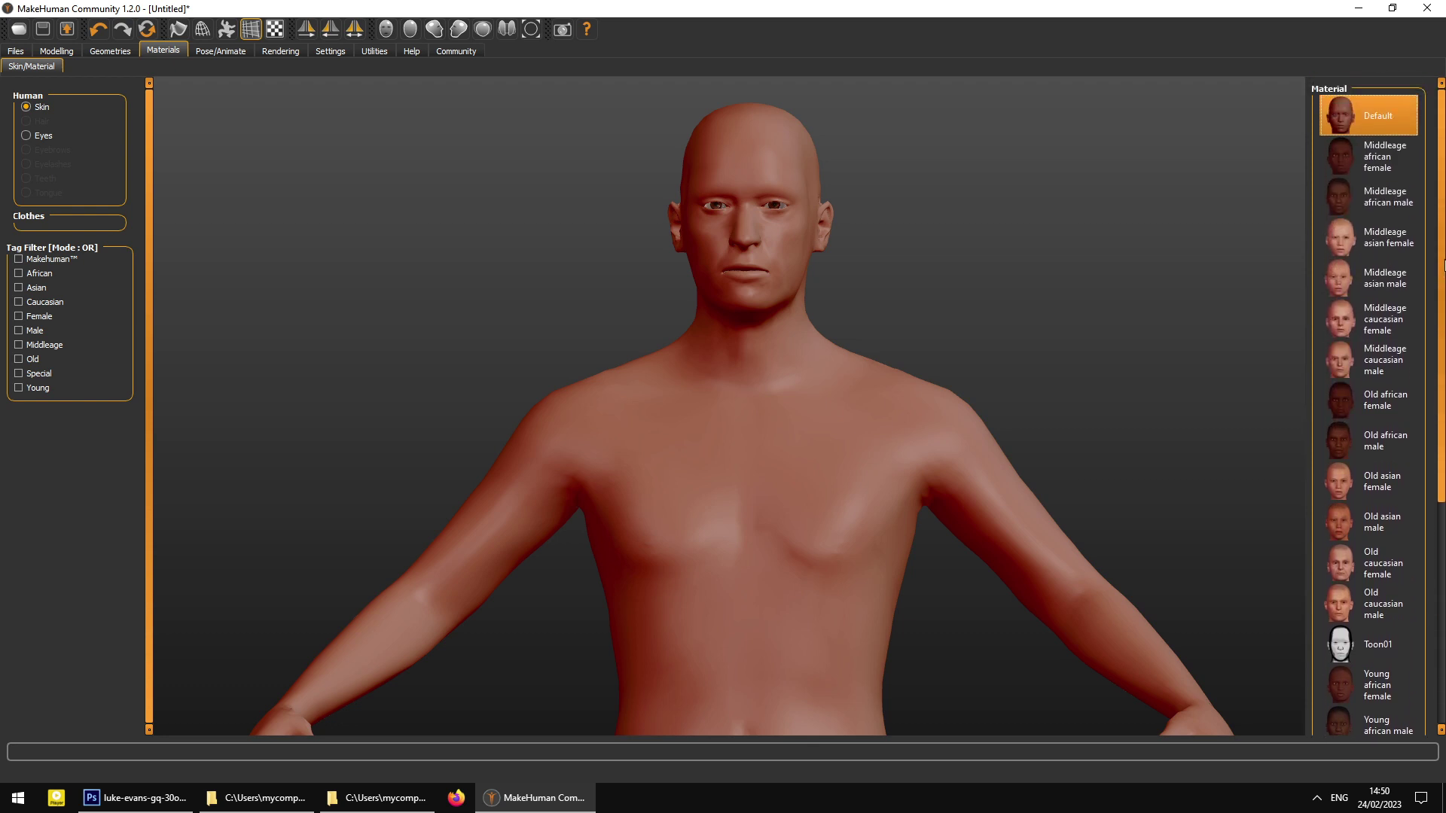
left_click(1377, 326)
left_click_drag(1035, 364, 1007, 378)
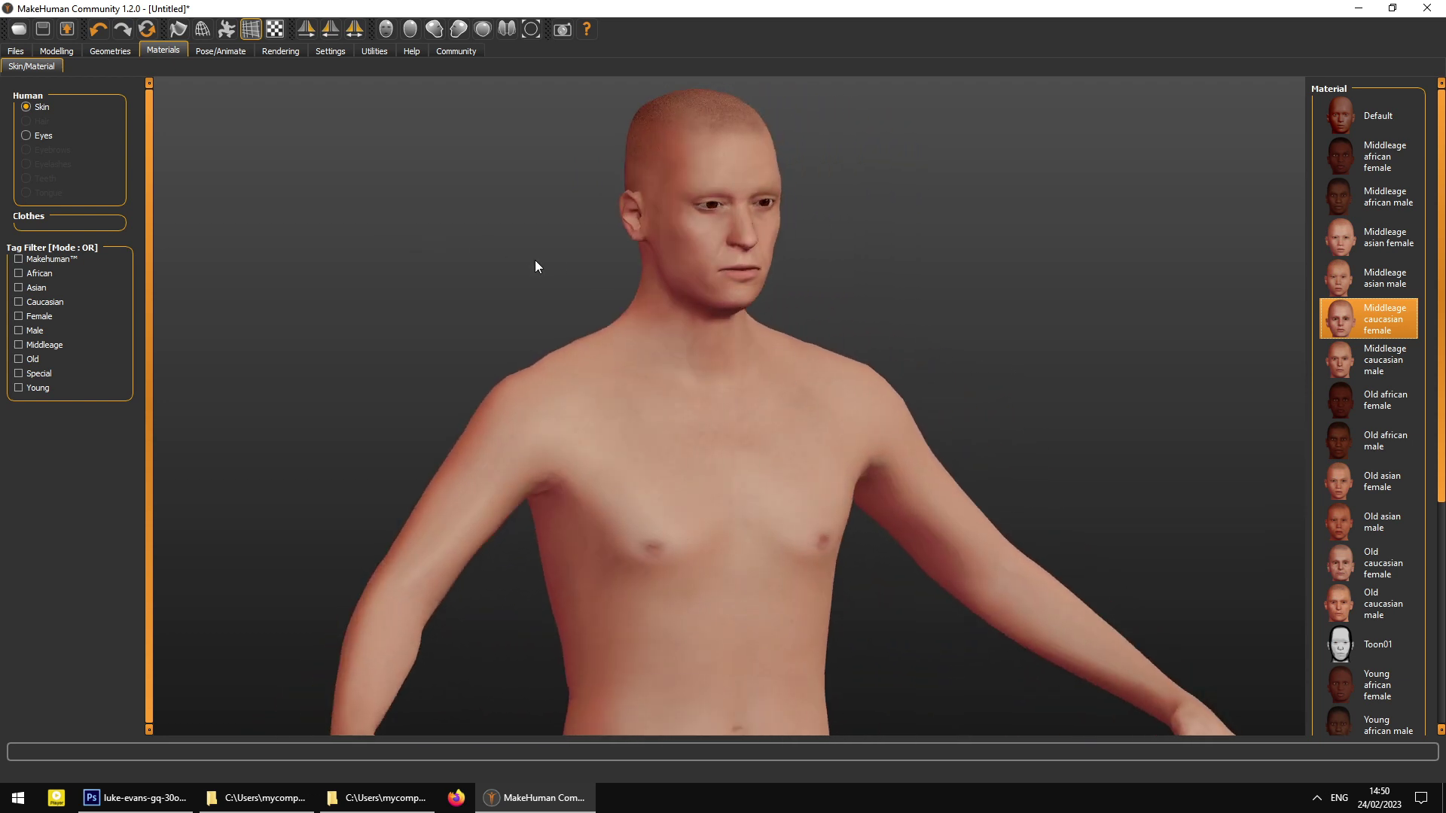
key("ctrl+1")
left_click_drag(557, 226, 571, 234)
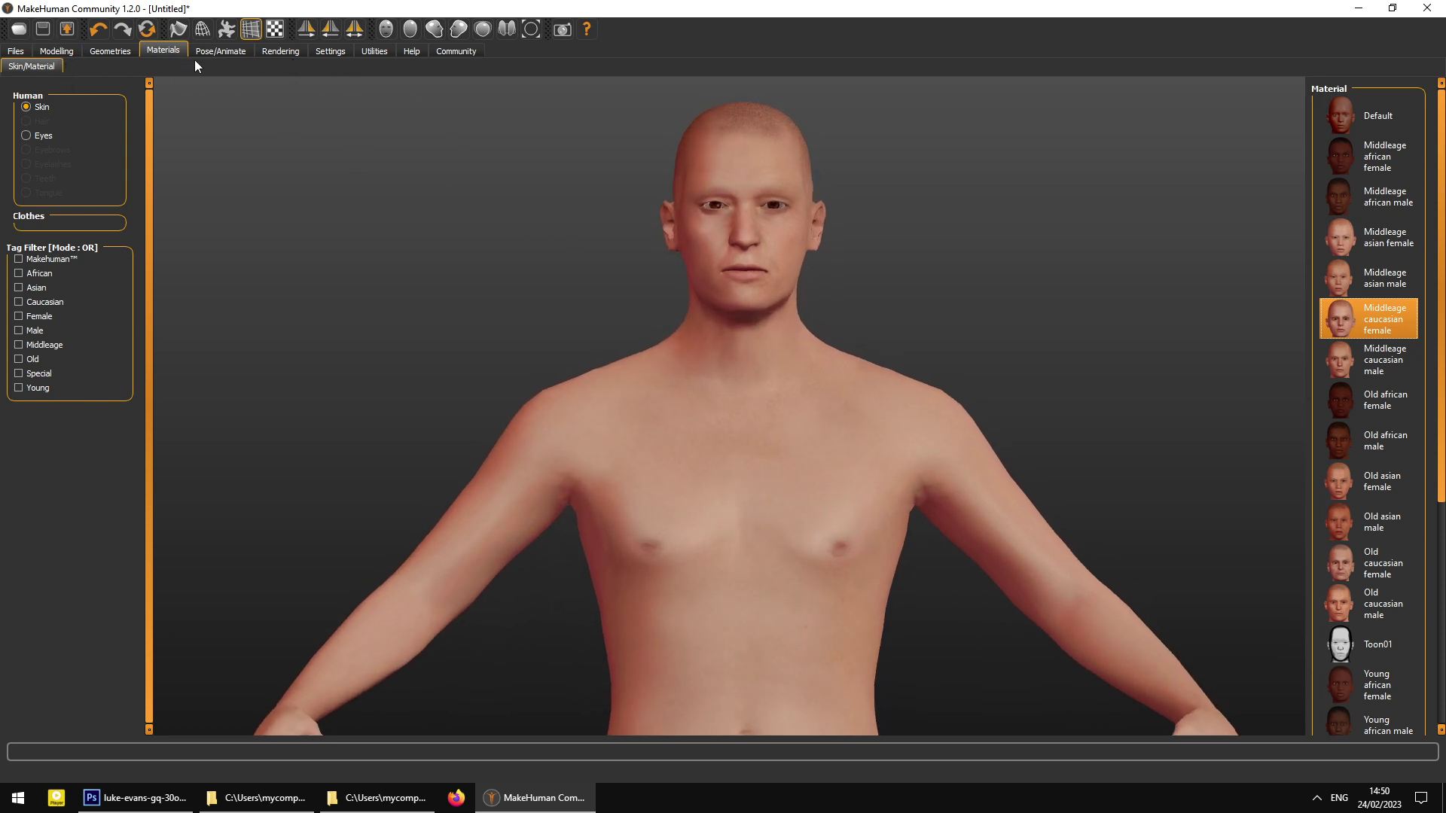
- Open the background settings, dismiss the image folder notice, and load the Bard face image for the Other side
left_click(330, 50)
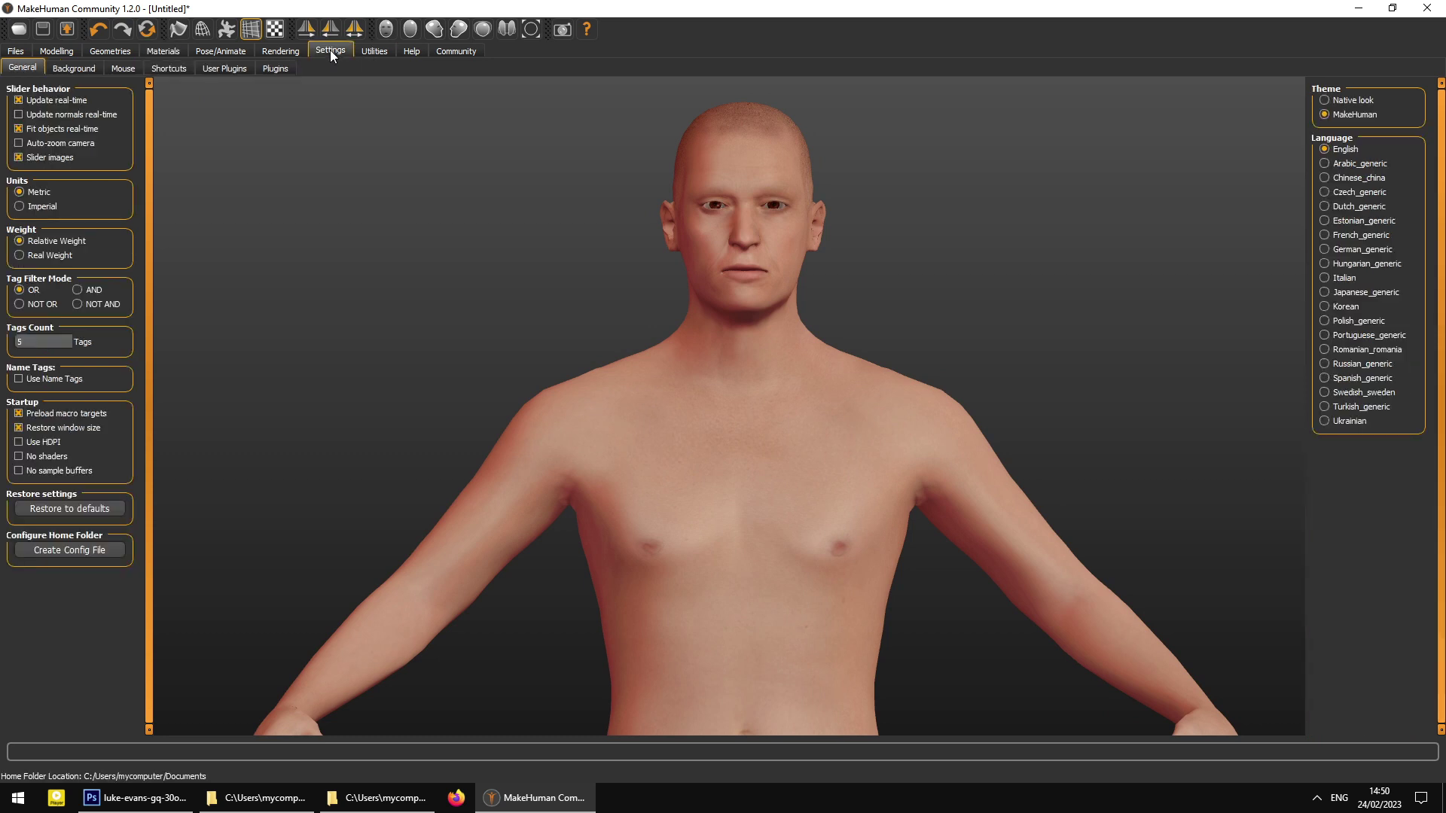
left_click(71, 69)
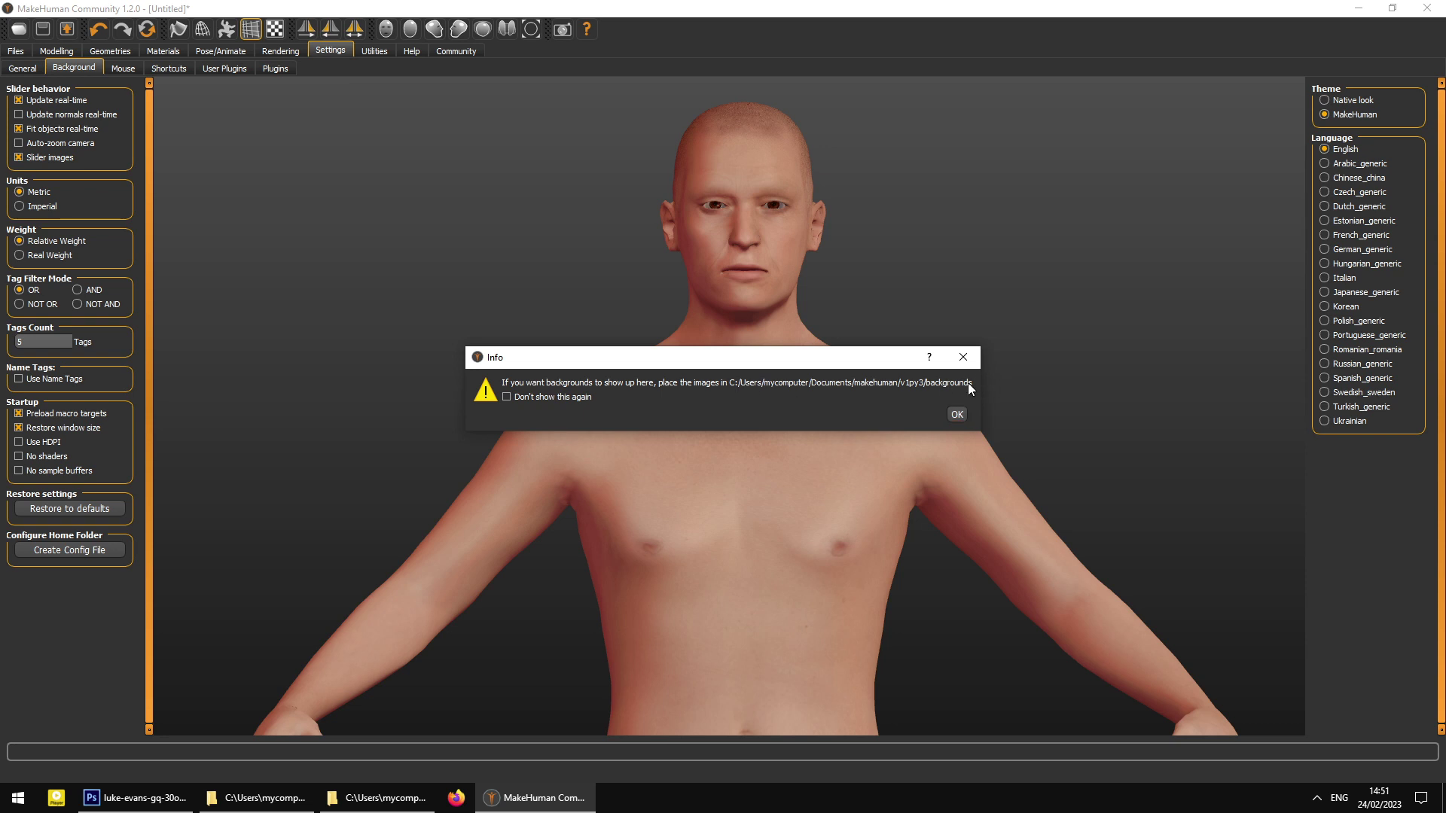
left_click(955, 414)
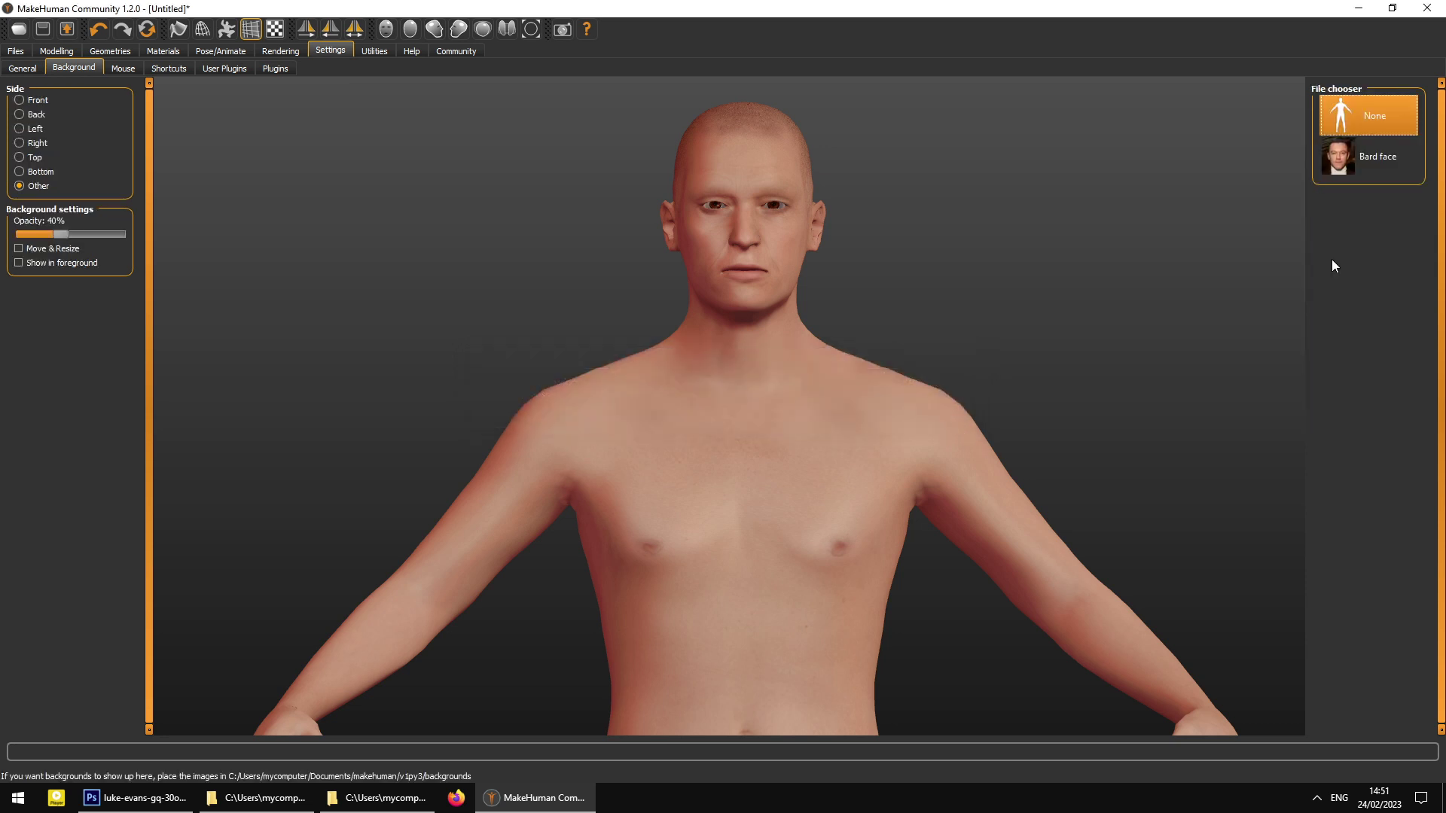
left_click(1358, 159)
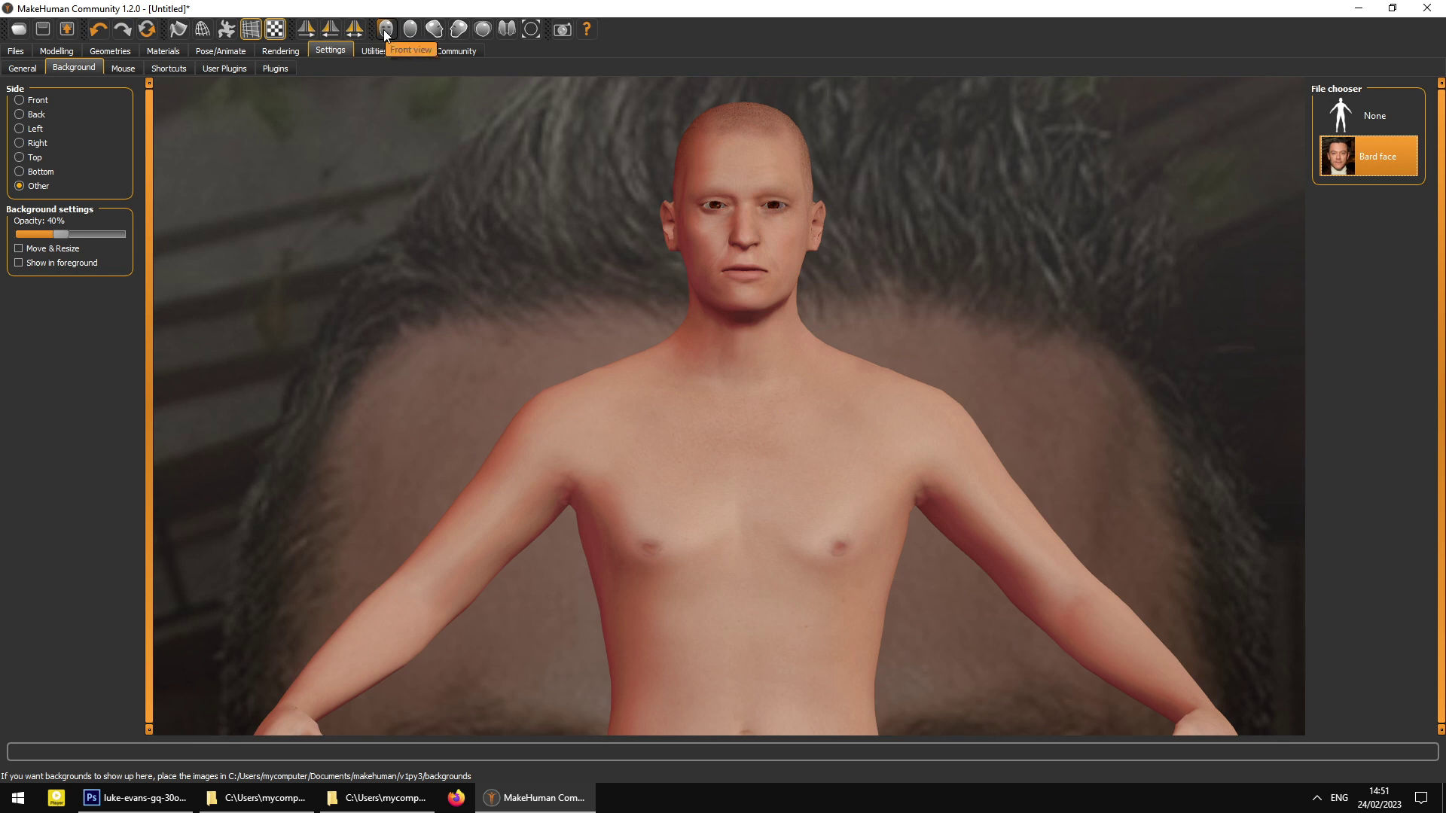
- Preview the model in wireframe, restore the shaded display, and toggle the background image's visibility while turning the model
left_click(202, 31)
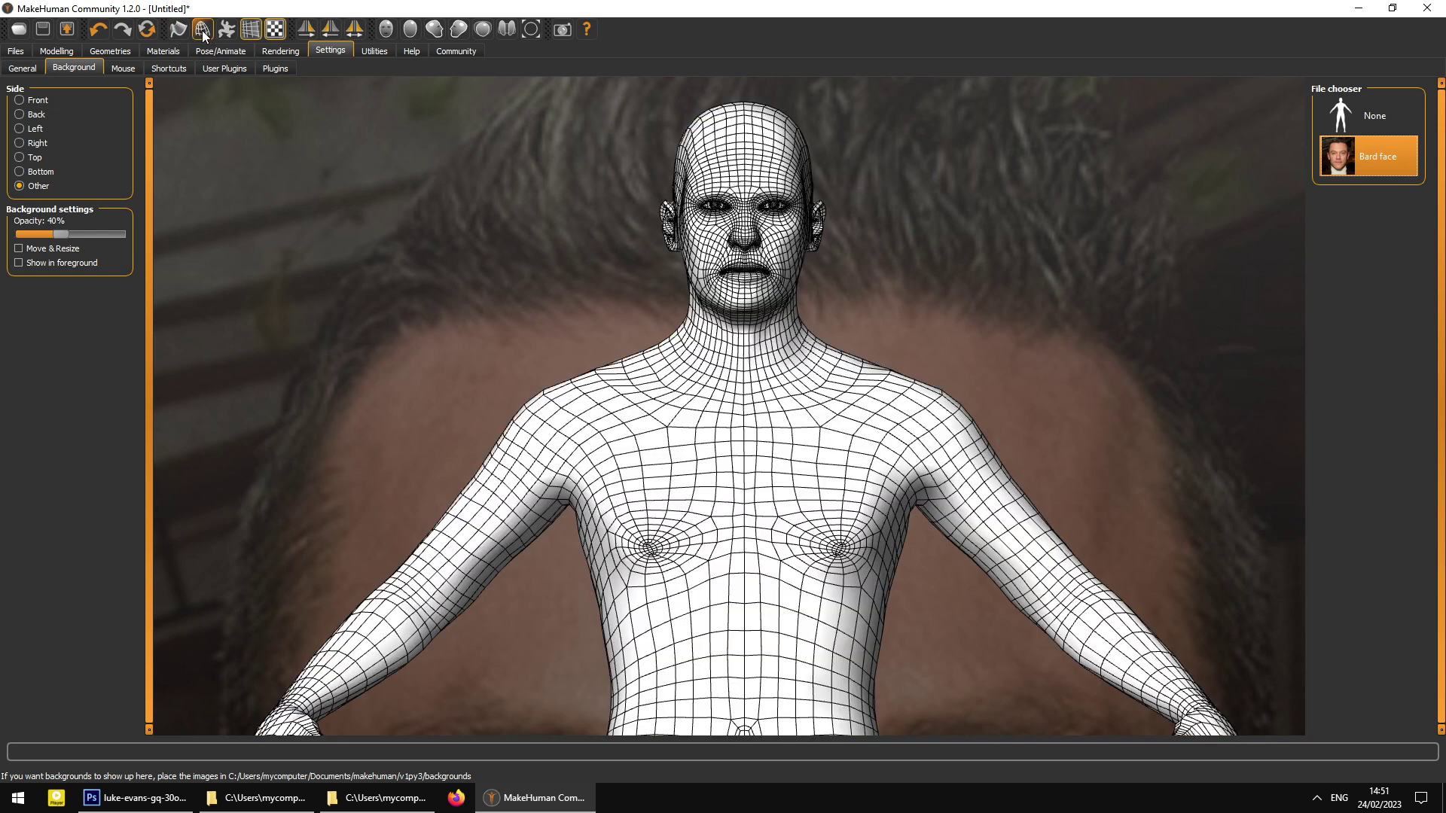
left_click(203, 30)
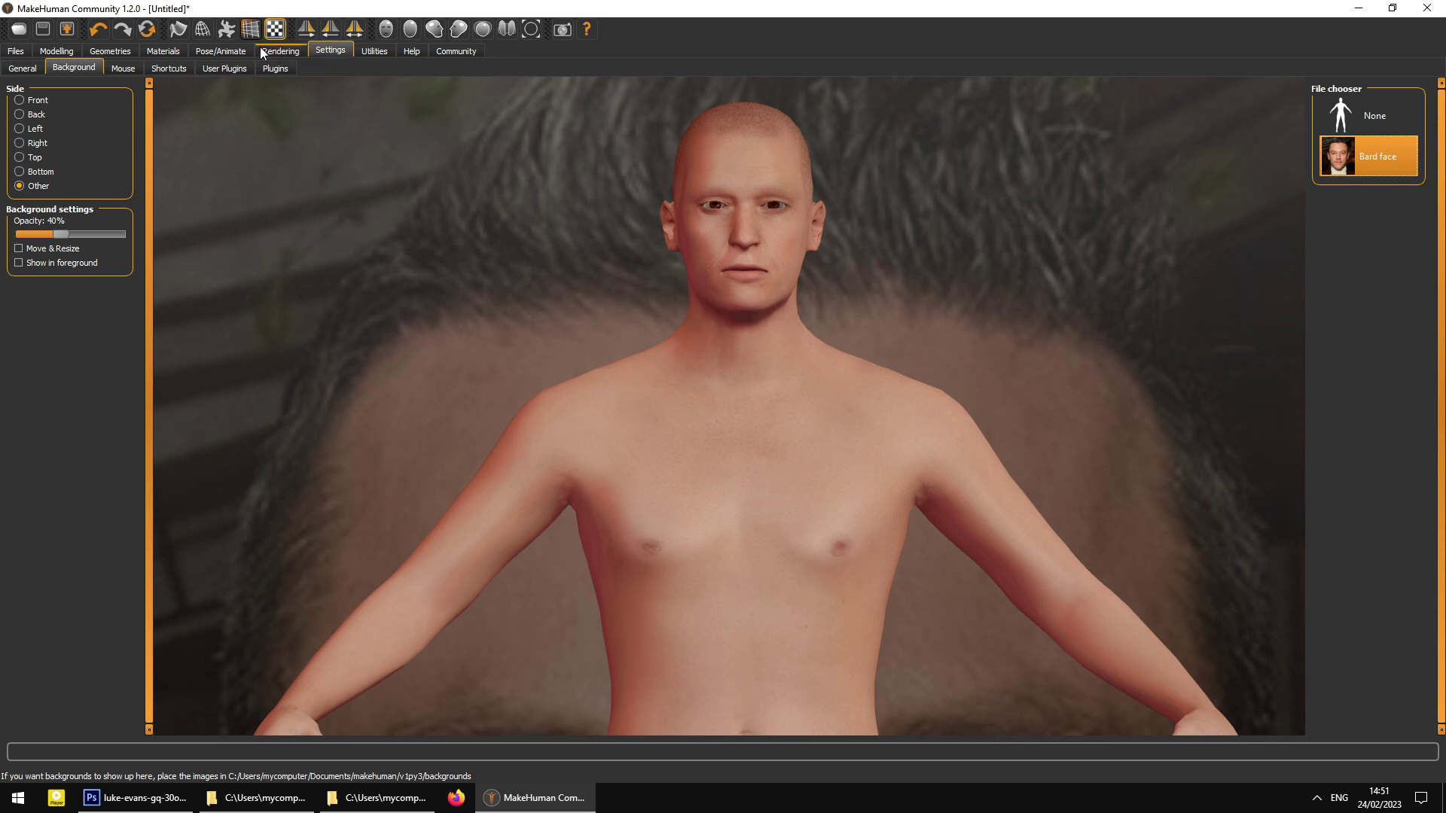
mouse_move(692, 483)
left_mouse_down()
mouse_move(646, 517)
mouse_move(680, 475)
left_mouse_up()
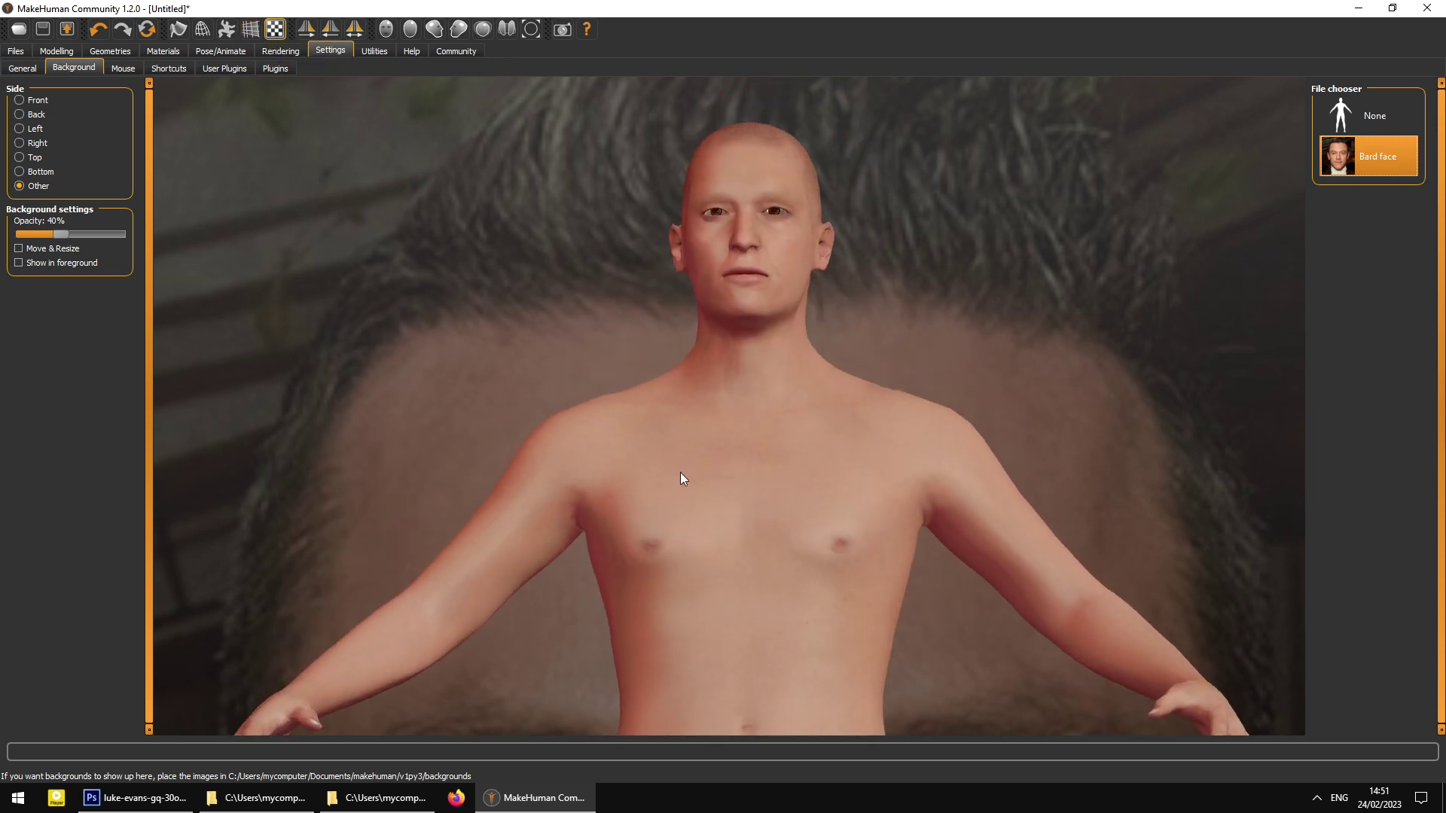
left_click_drag(488, 215, 291, 89)
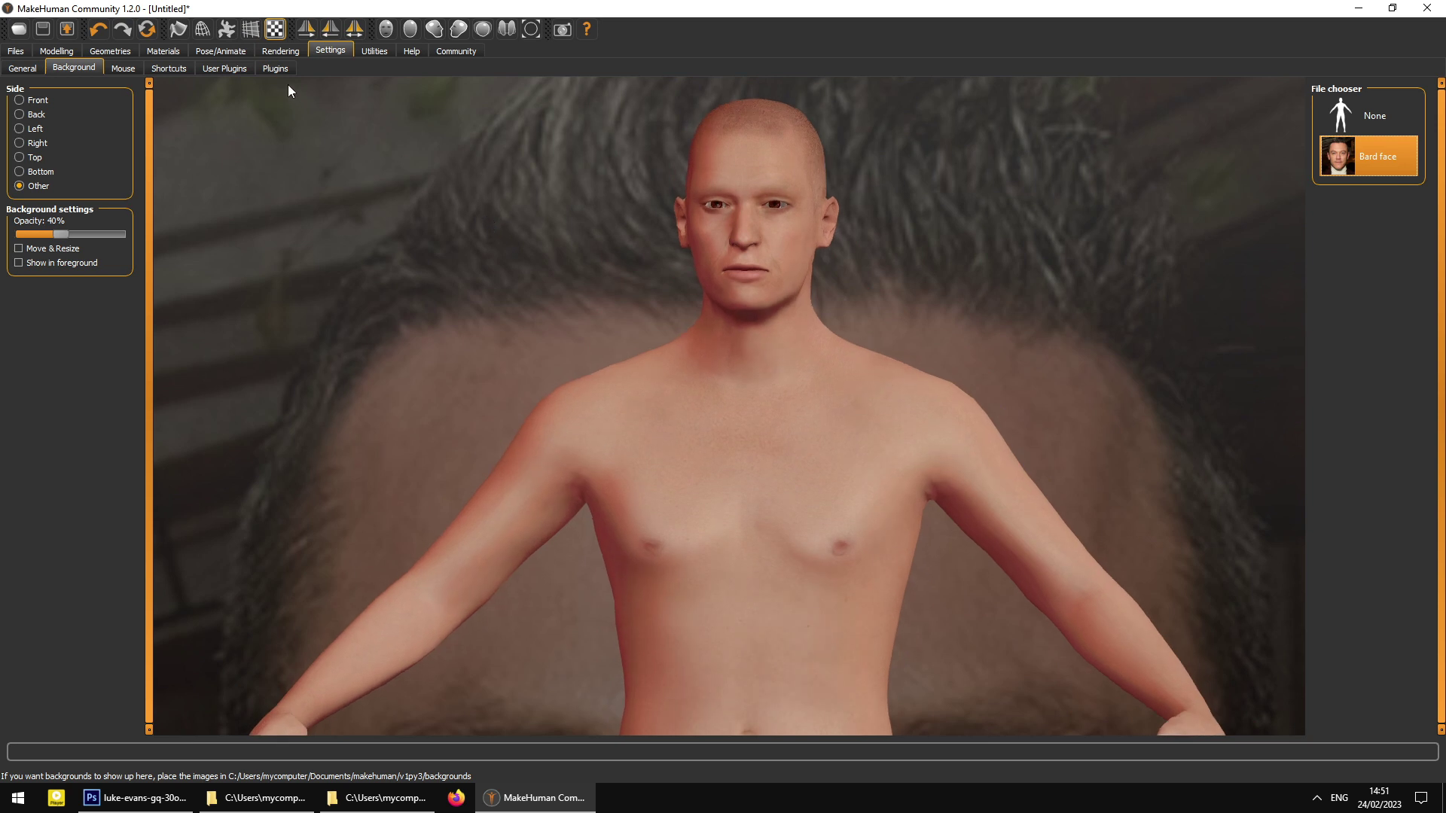
left_click(273, 33)
left_click(272, 33)
left_click(273, 34)
left_click(272, 33)
left_click_drag(593, 303, 369, 102)
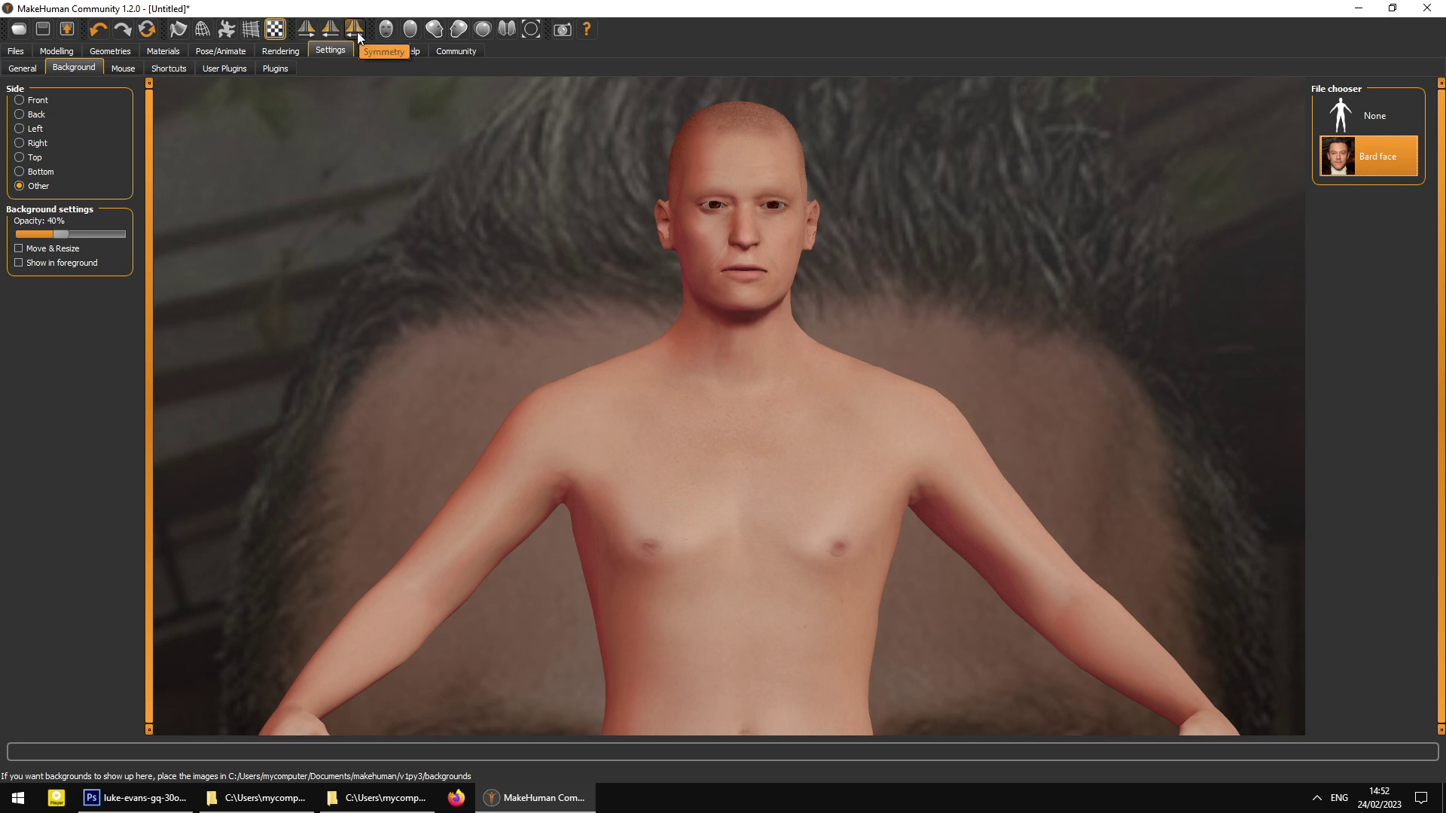
- Check the model in the back, side and top views, and return to the front view
left_click(411, 33)
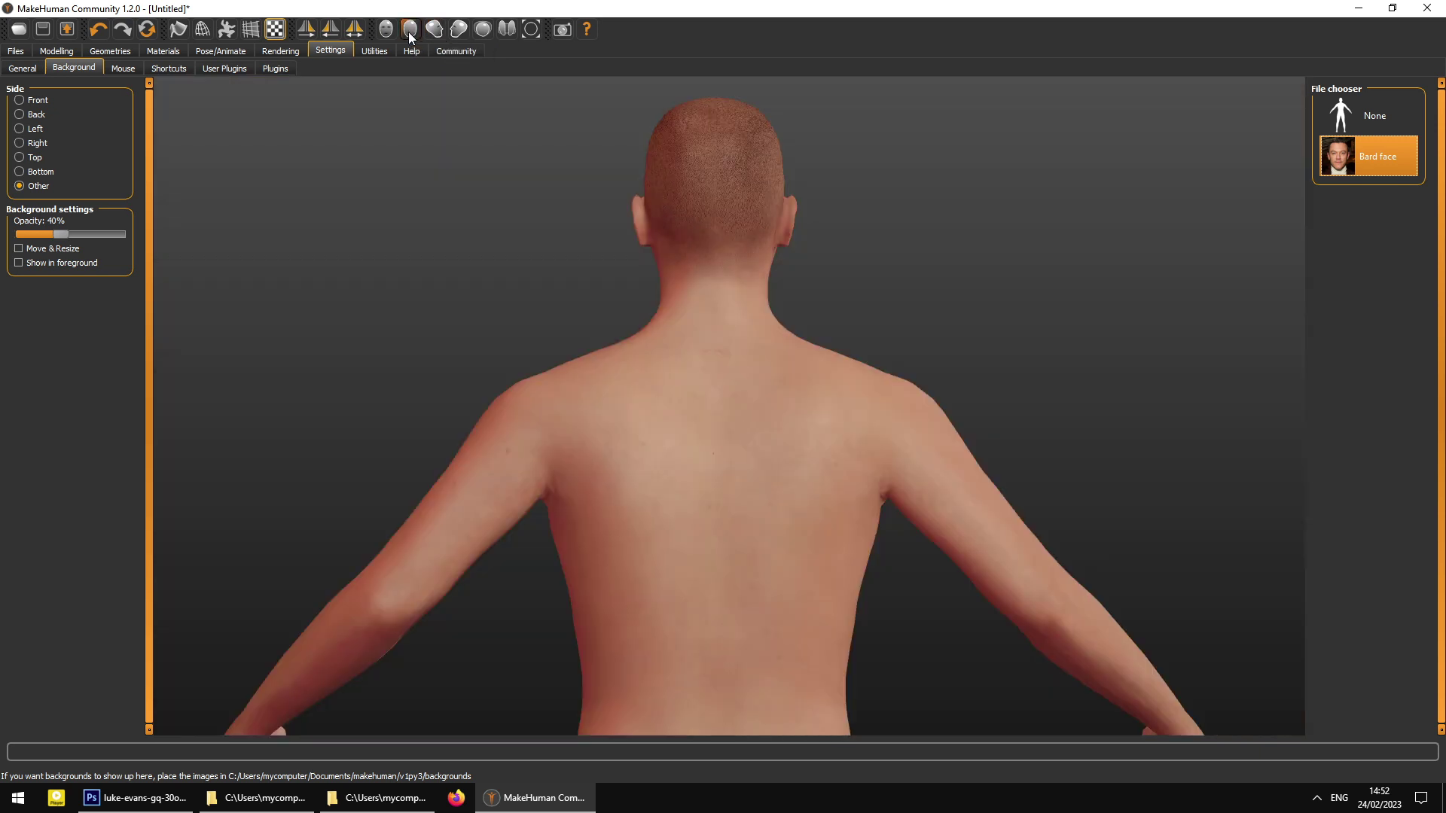
left_click(440, 31)
left_click(453, 32)
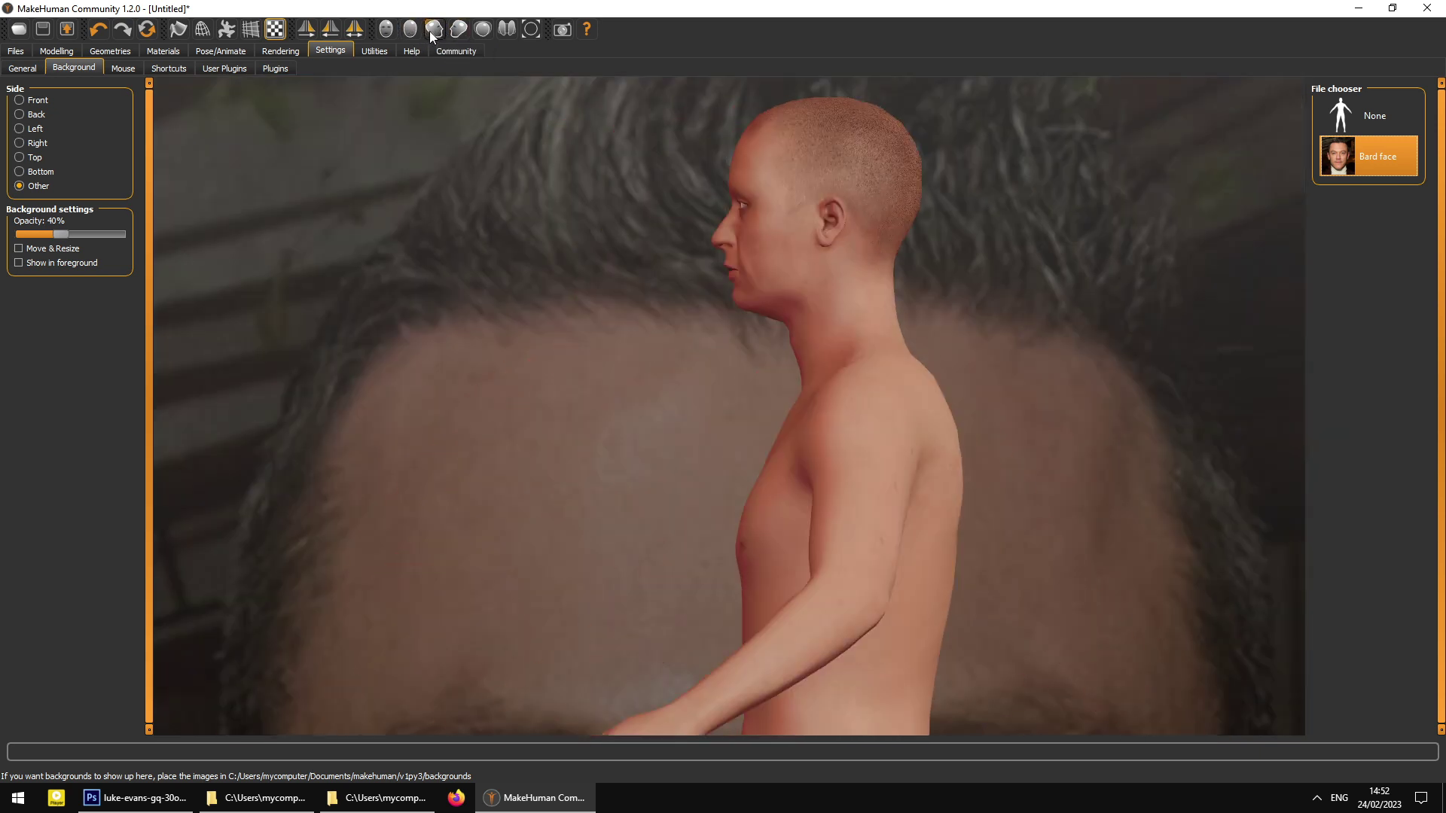
left_click(480, 34)
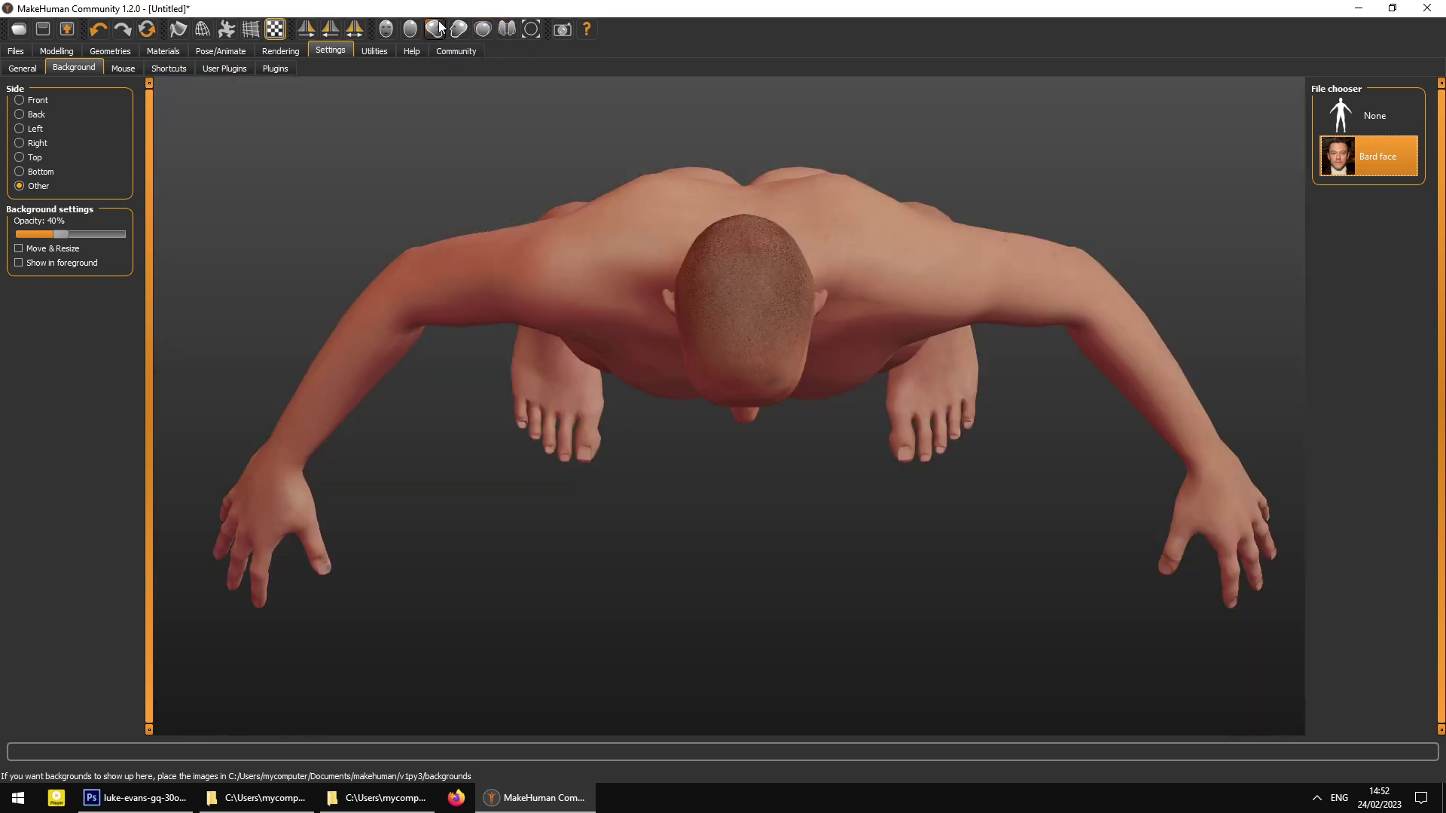
left_click(390, 30)
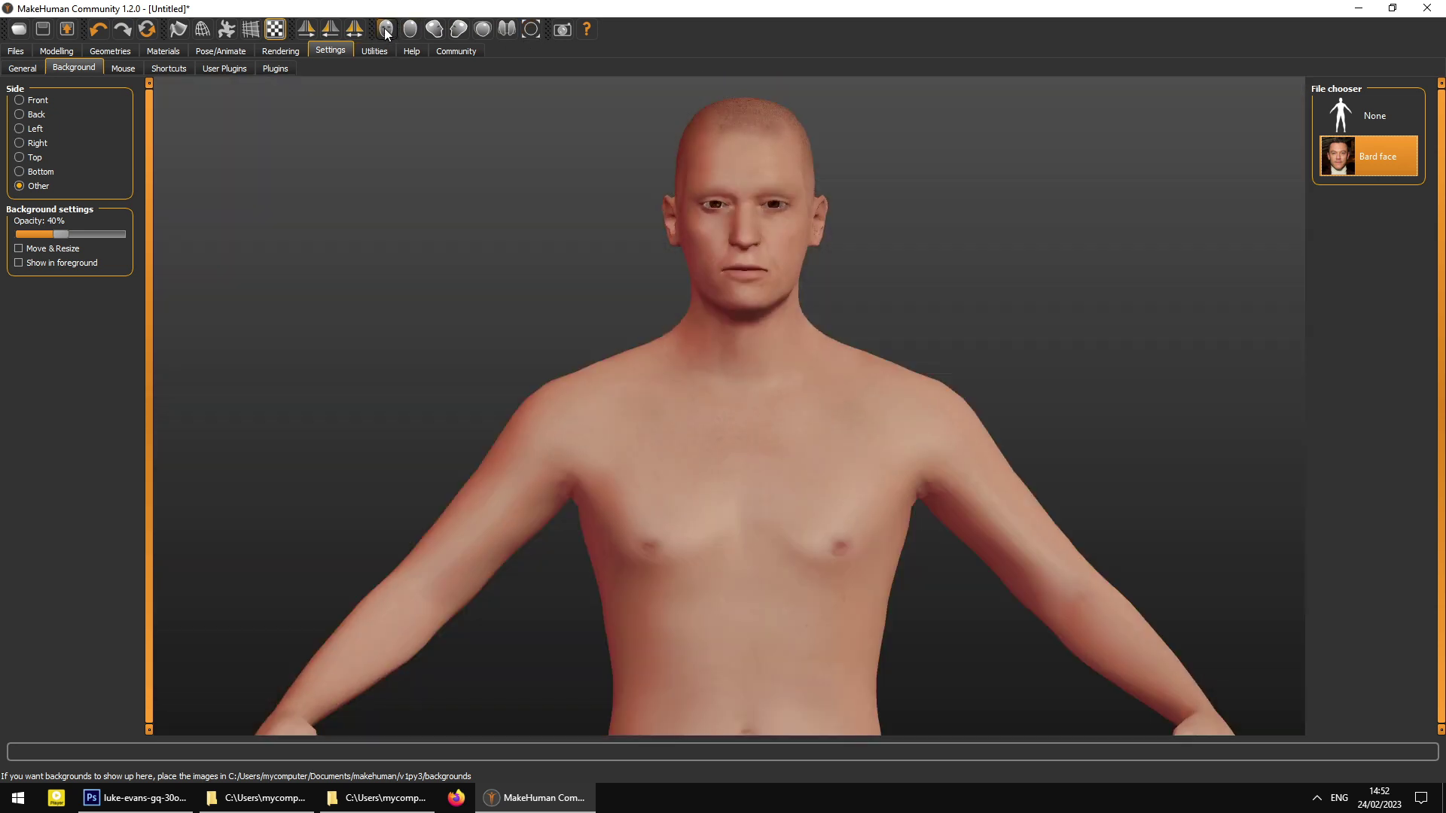
- Clear the background image from the Other side and assign Bard face to the Front side
left_click(1365, 117)
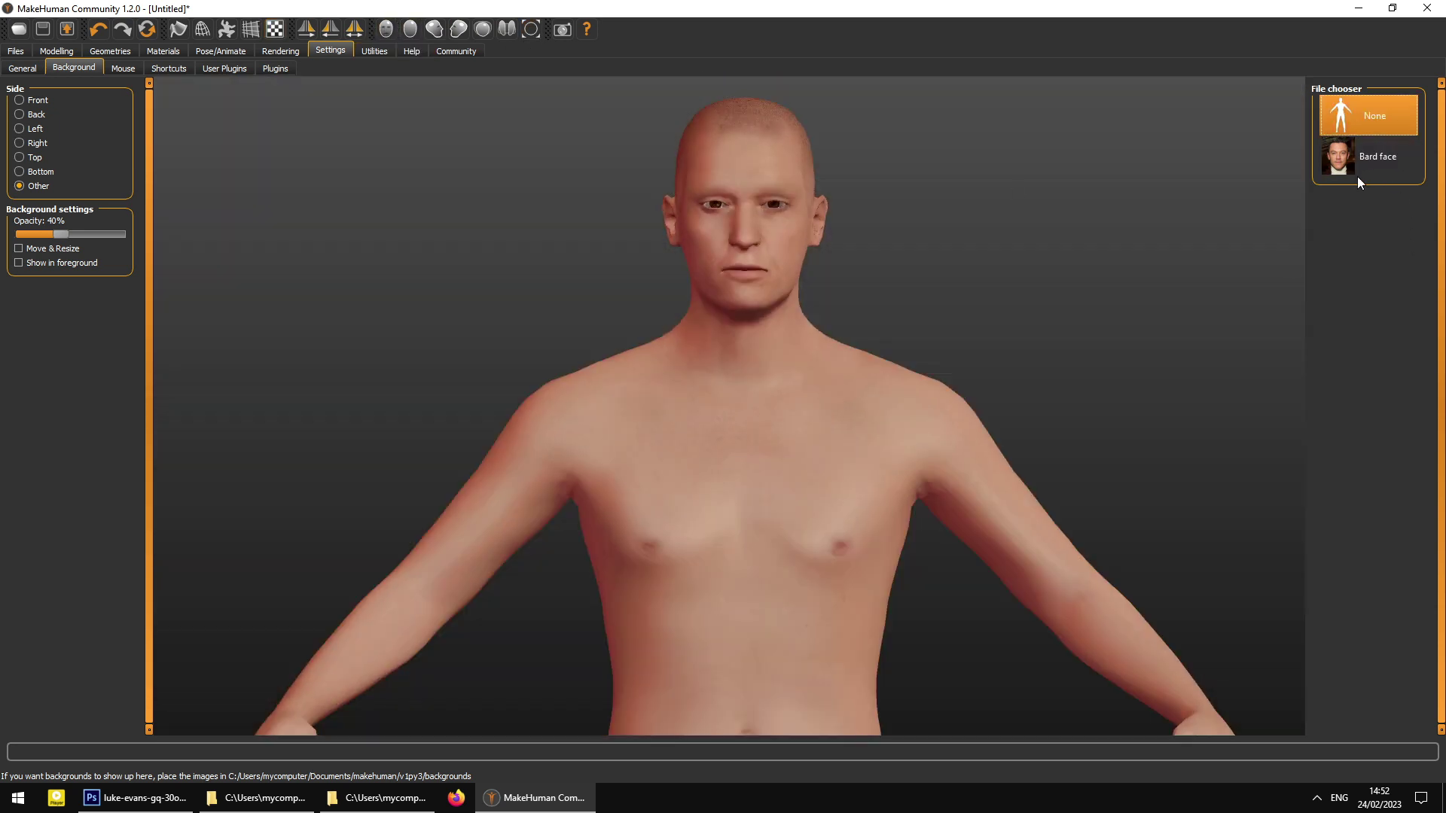
left_click(1377, 163)
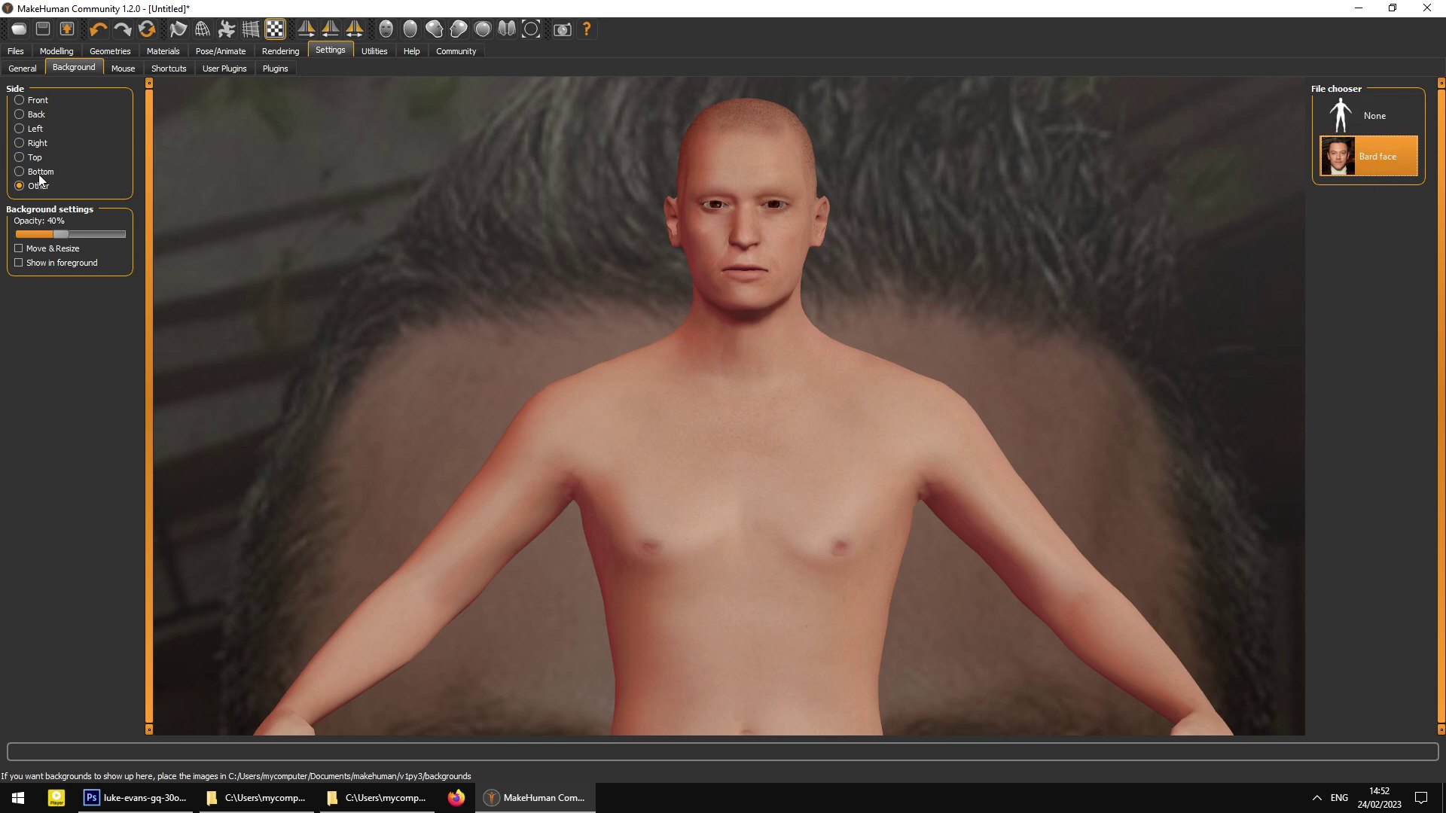
left_click(1375, 115)
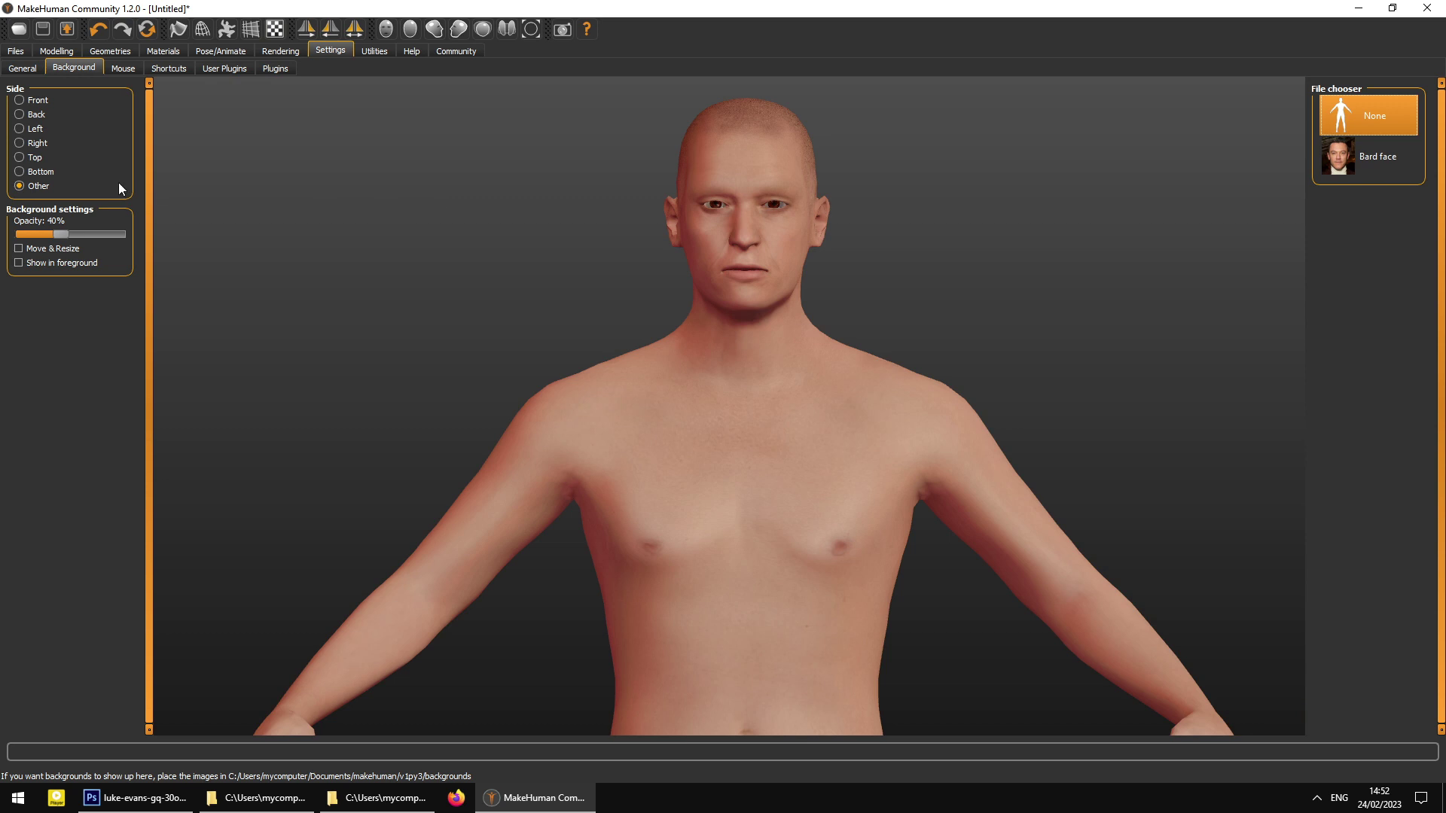
left_click(22, 101)
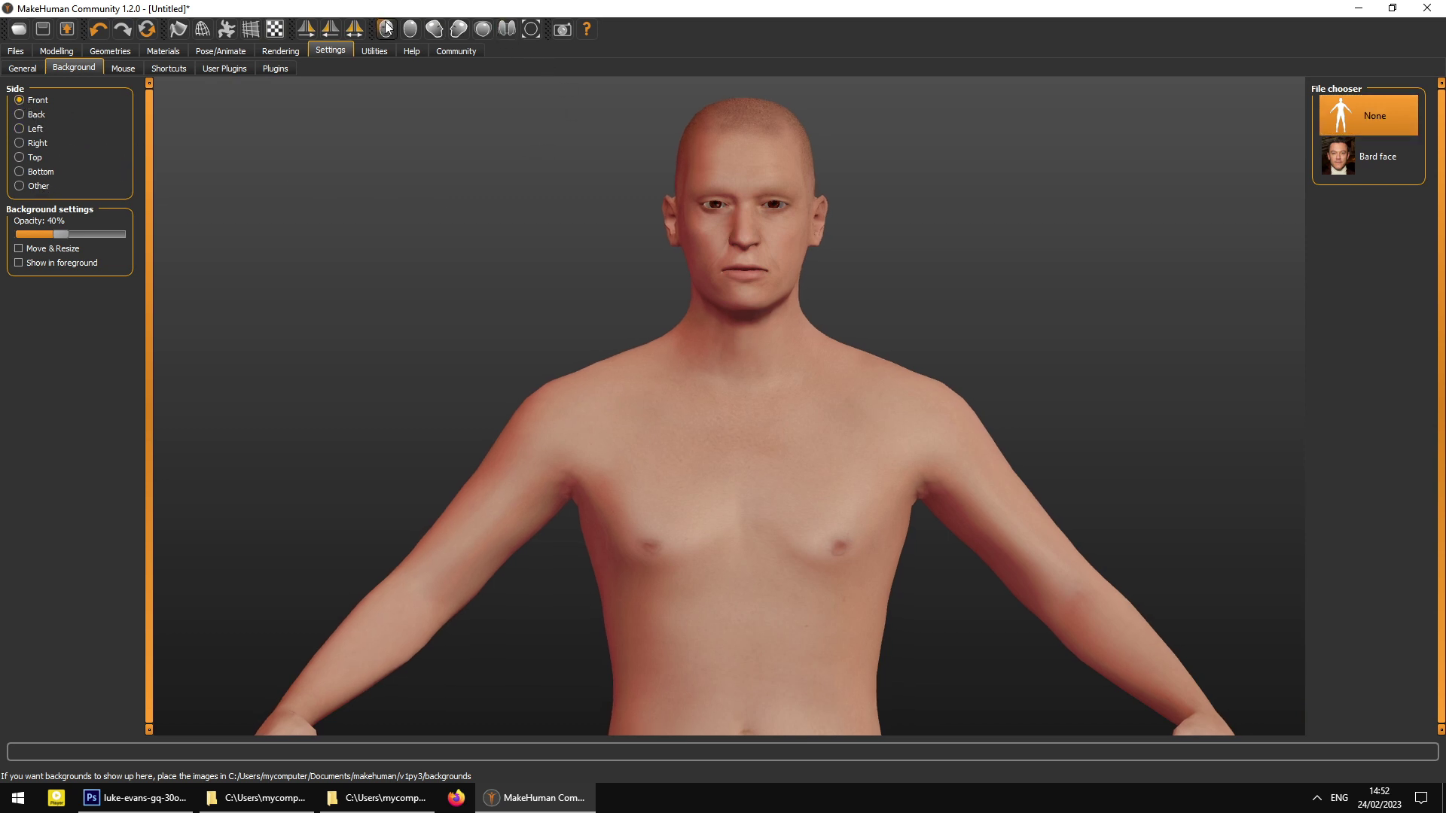
left_click(1392, 161)
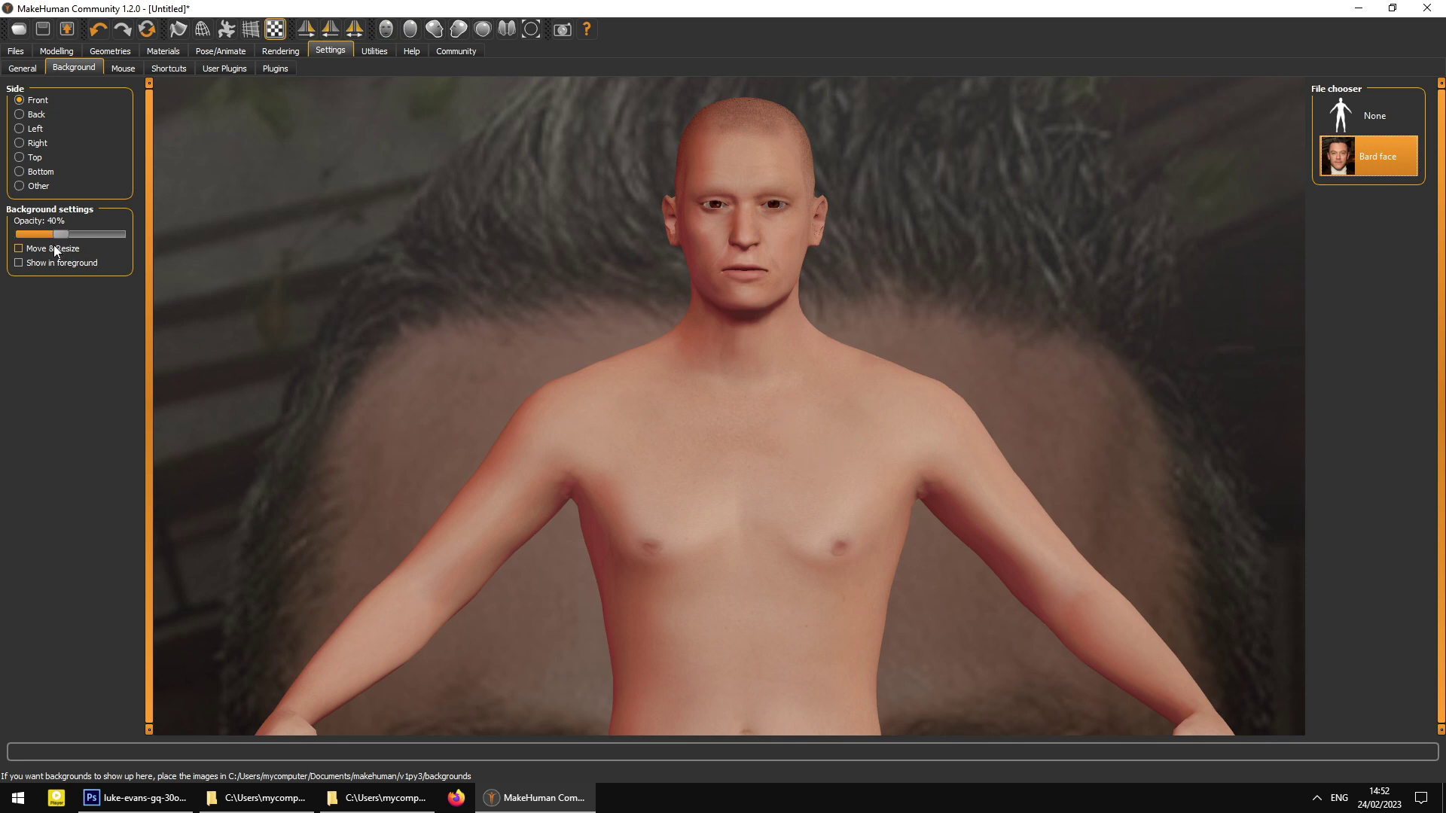
- Enable Move & Resize and Show in foreground for the background, and shrink and move the image over the model's head
left_click(19, 249)
right_click_drag(914, 439, 821, 413)
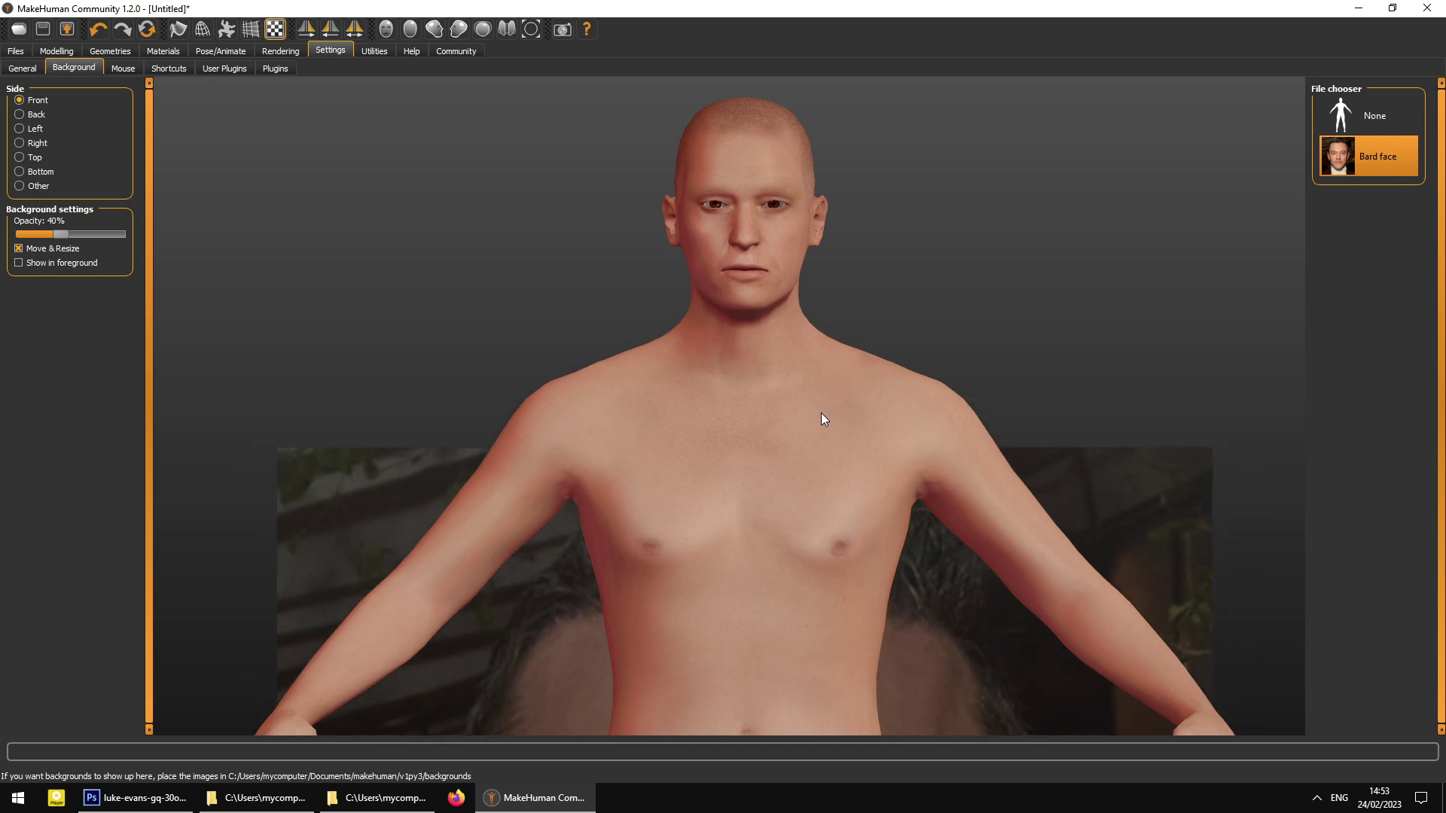
left_click(78, 263)
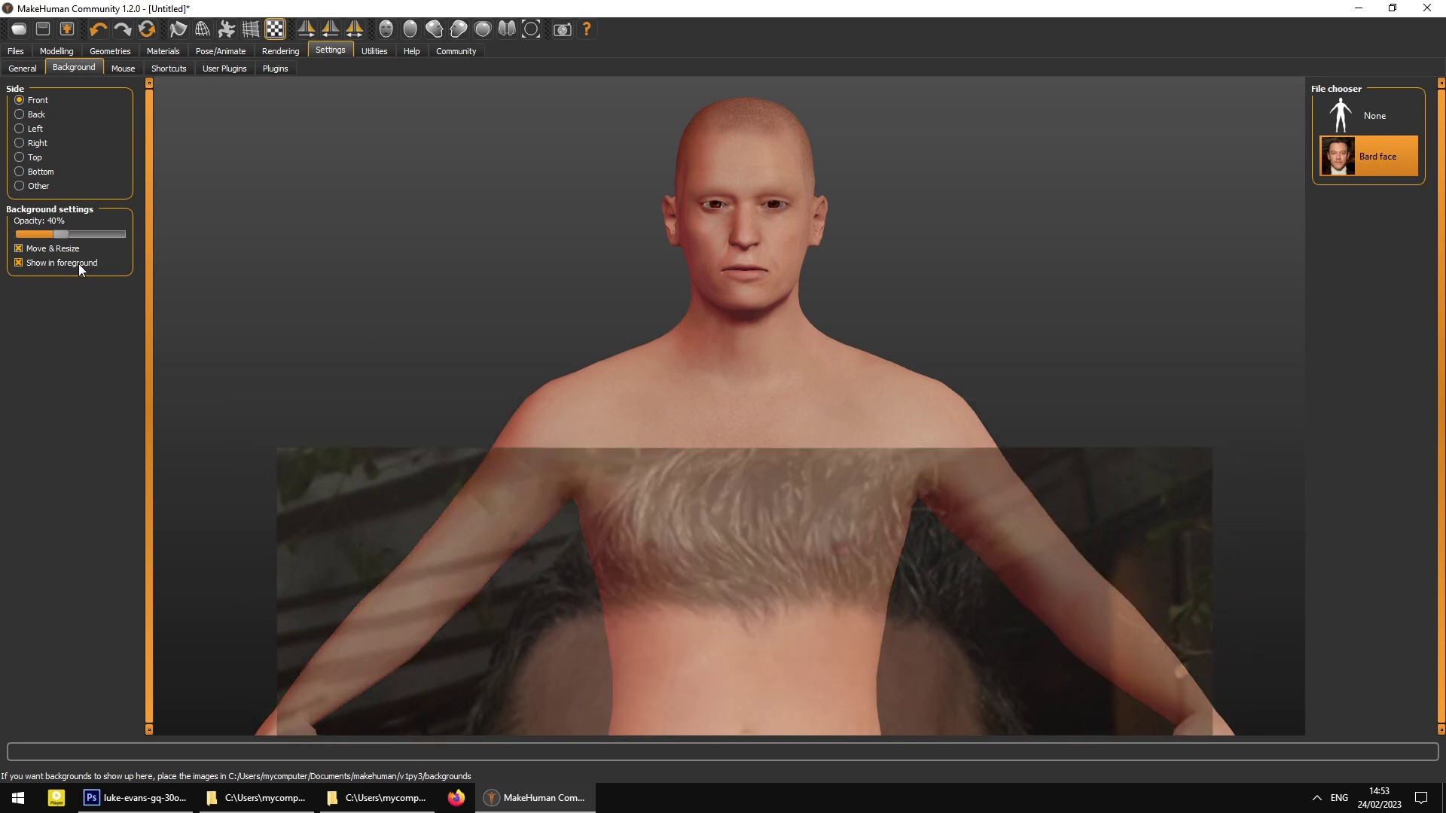
right_click_drag(794, 598, 747, 586)
left_click_drag(778, 666, 801, 508)
scroll(879, 444, "down", 5)
left_click(19, 262)
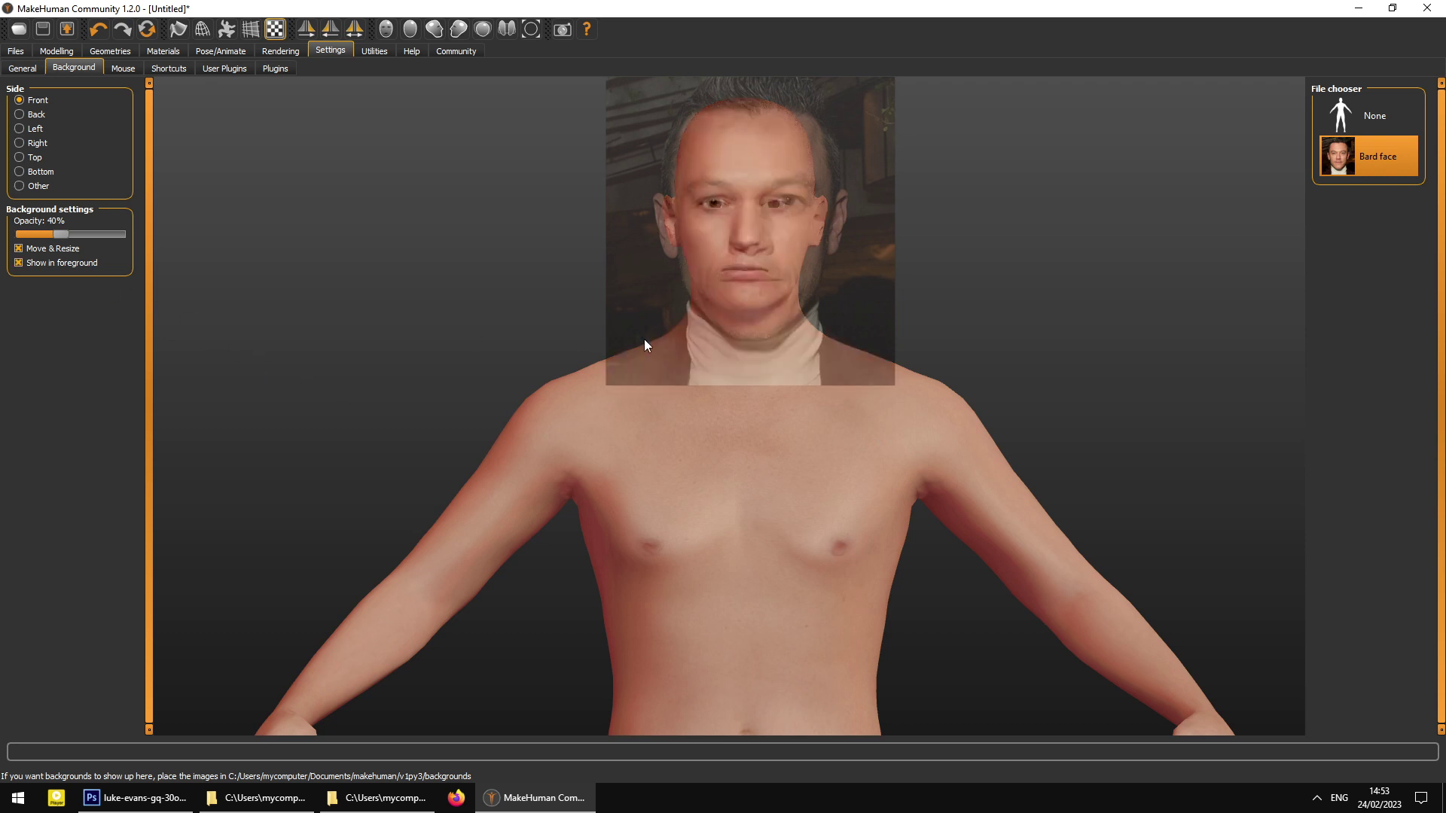
- Scale the reference image down further and shift it so its eyes, nose and mouth line up with the model's face
scroll(762, 349, "up", 2)
scroll(763, 348, "down", 2)
mouse_move(782, 340)
left_mouse_down()
mouse_move(748, 342)
mouse_move(773, 354)
mouse_move(733, 327)
mouse_move(756, 337)
mouse_move(742, 347)
mouse_move(760, 333)
left_mouse_up()
right_click_drag(795, 343, 786, 336)
left_click_drag(786, 336, 788, 337)
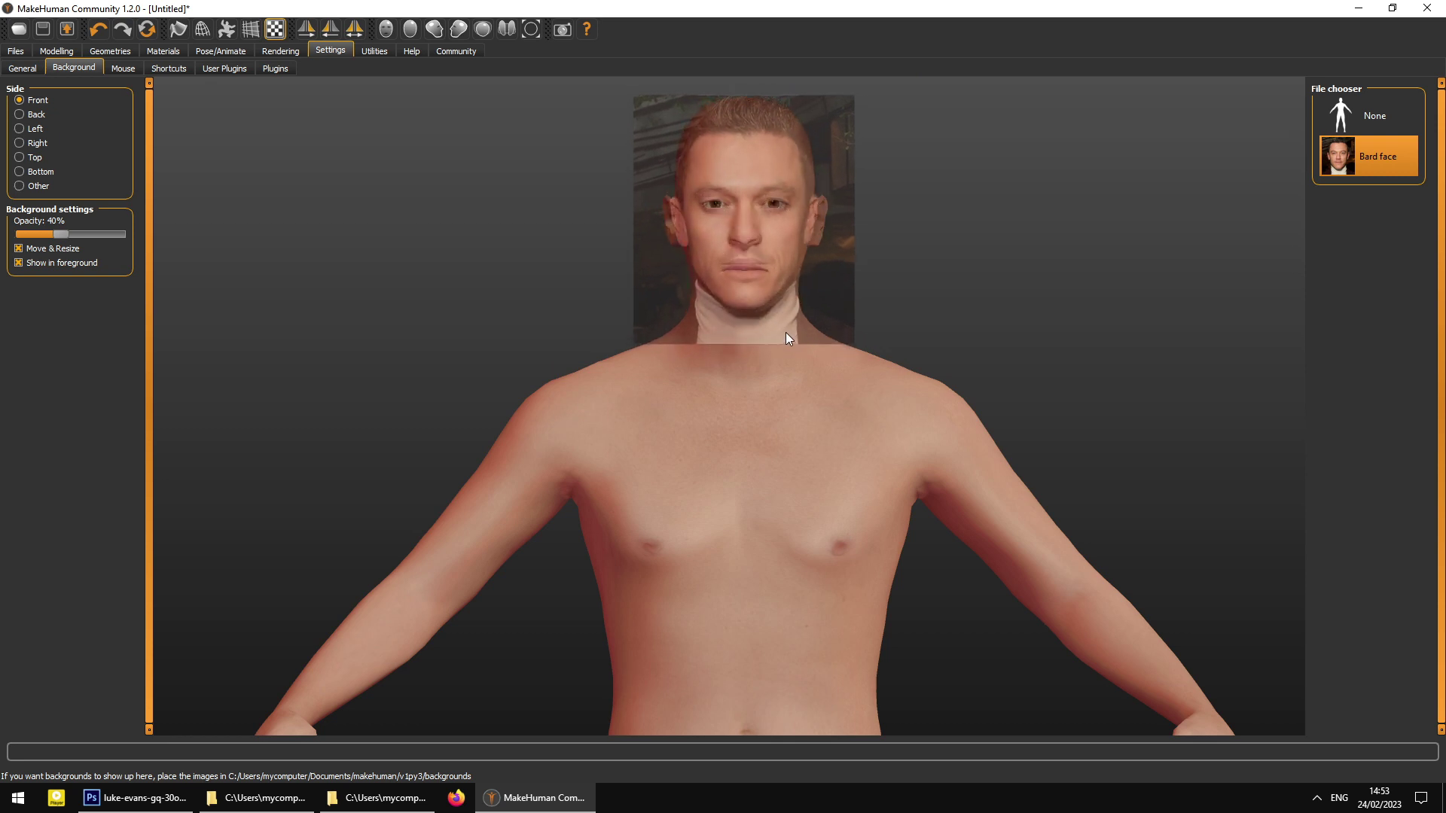
scroll(785, 333, "down", 2)
scroll(785, 332, "down", 2)
scroll(785, 332, "up", 8)
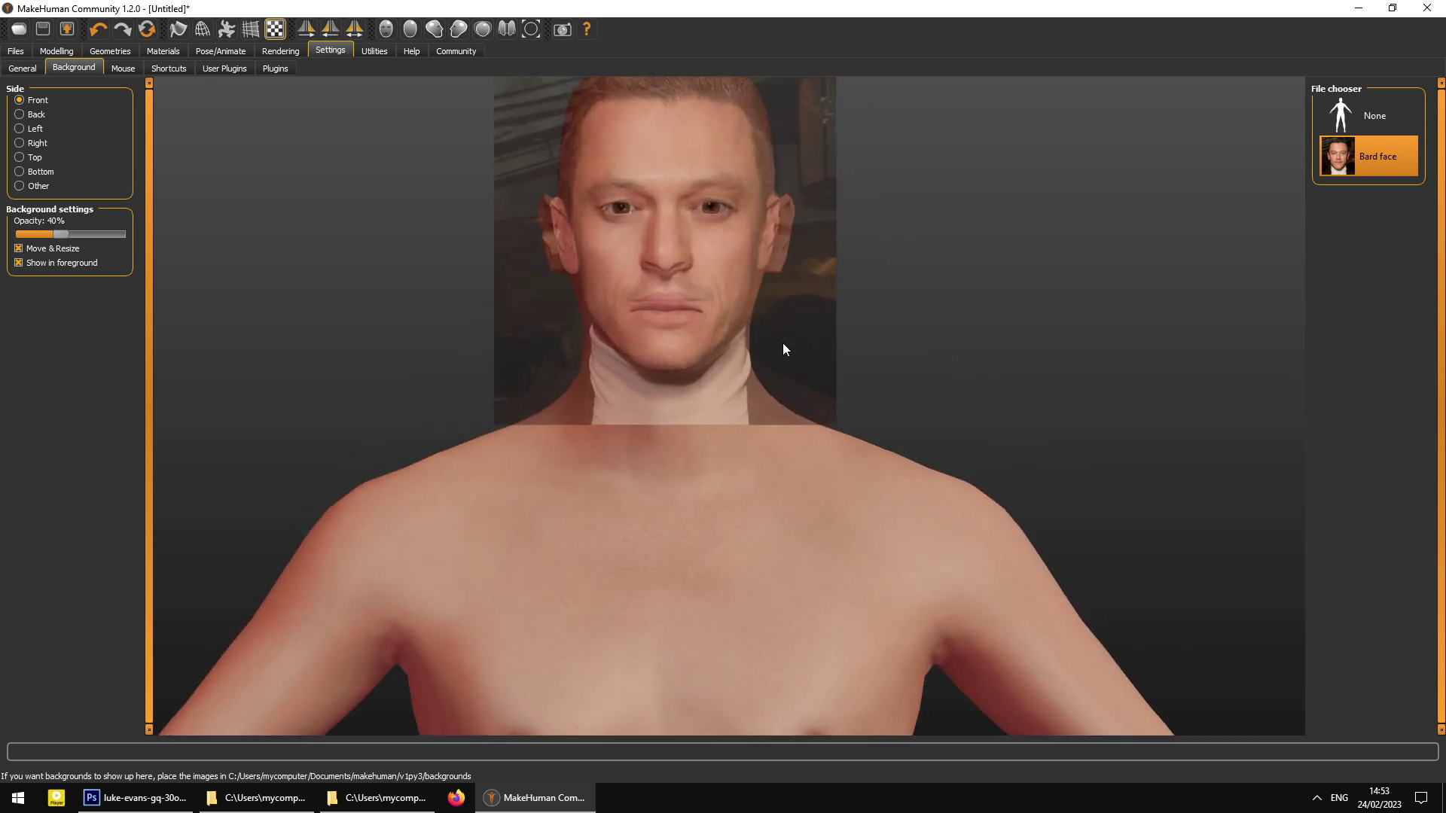
scroll(645, 337, "up", 5)
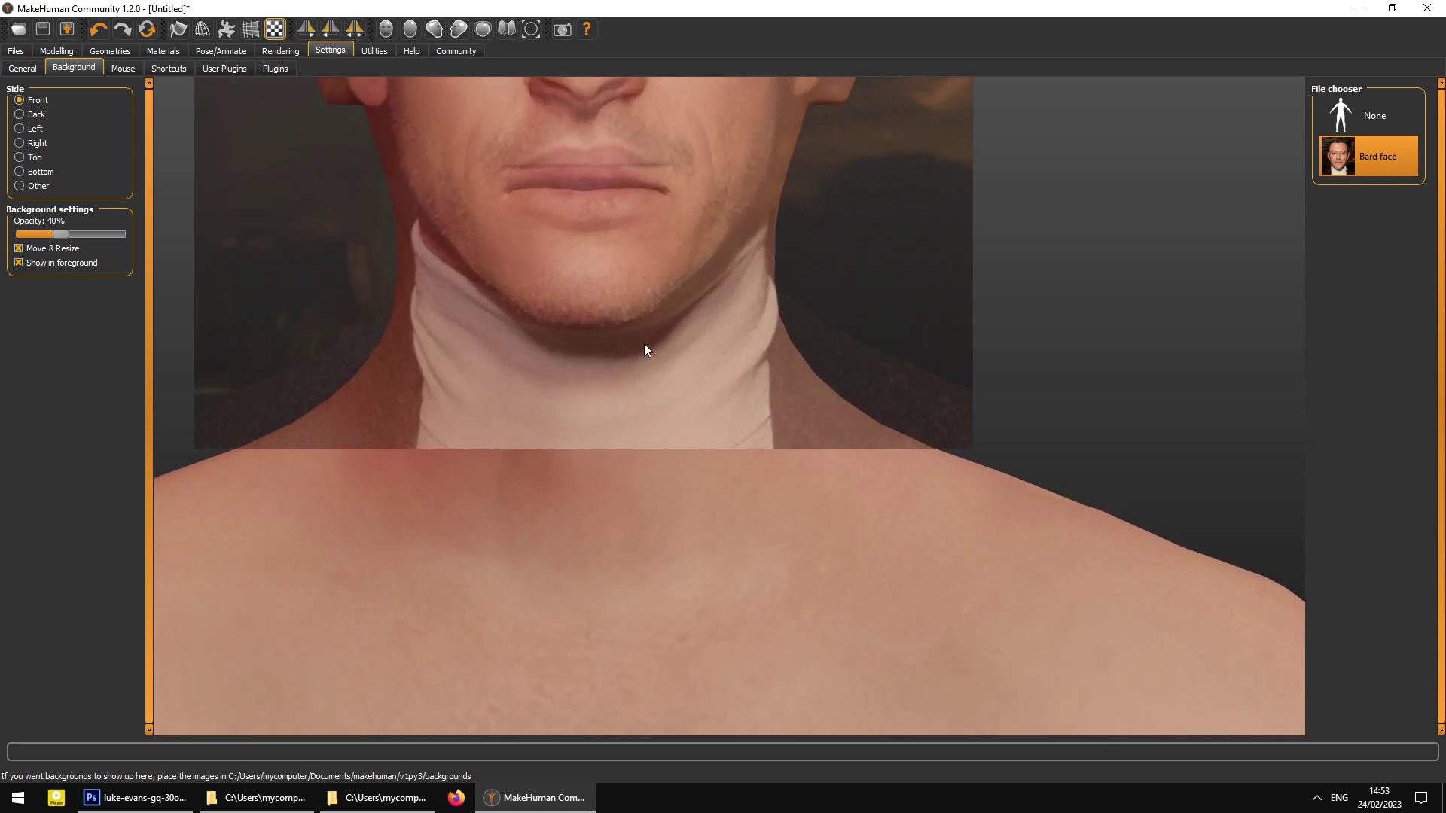
mouse_move(646, 310)
left_mouse_down()
mouse_move(662, 336)
mouse_move(635, 296)
mouse_move(643, 310)
left_mouse_up()
scroll(645, 313, "up", 3)
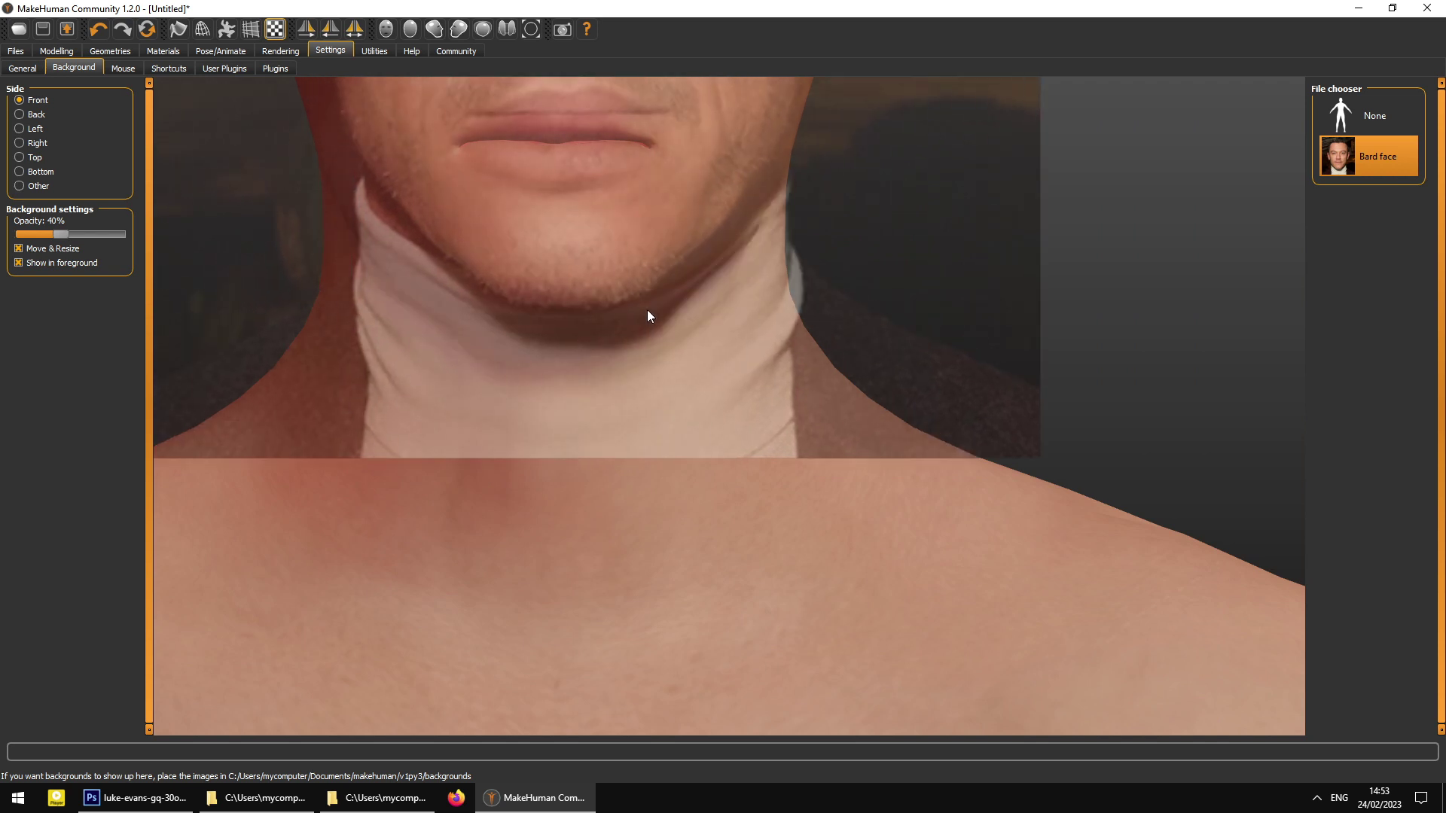
- Turn off Move & Resize for the background and compare the image overlay with the model's face in front view
left_click(65, 248)
right_click_drag(568, 337, 589, 396)
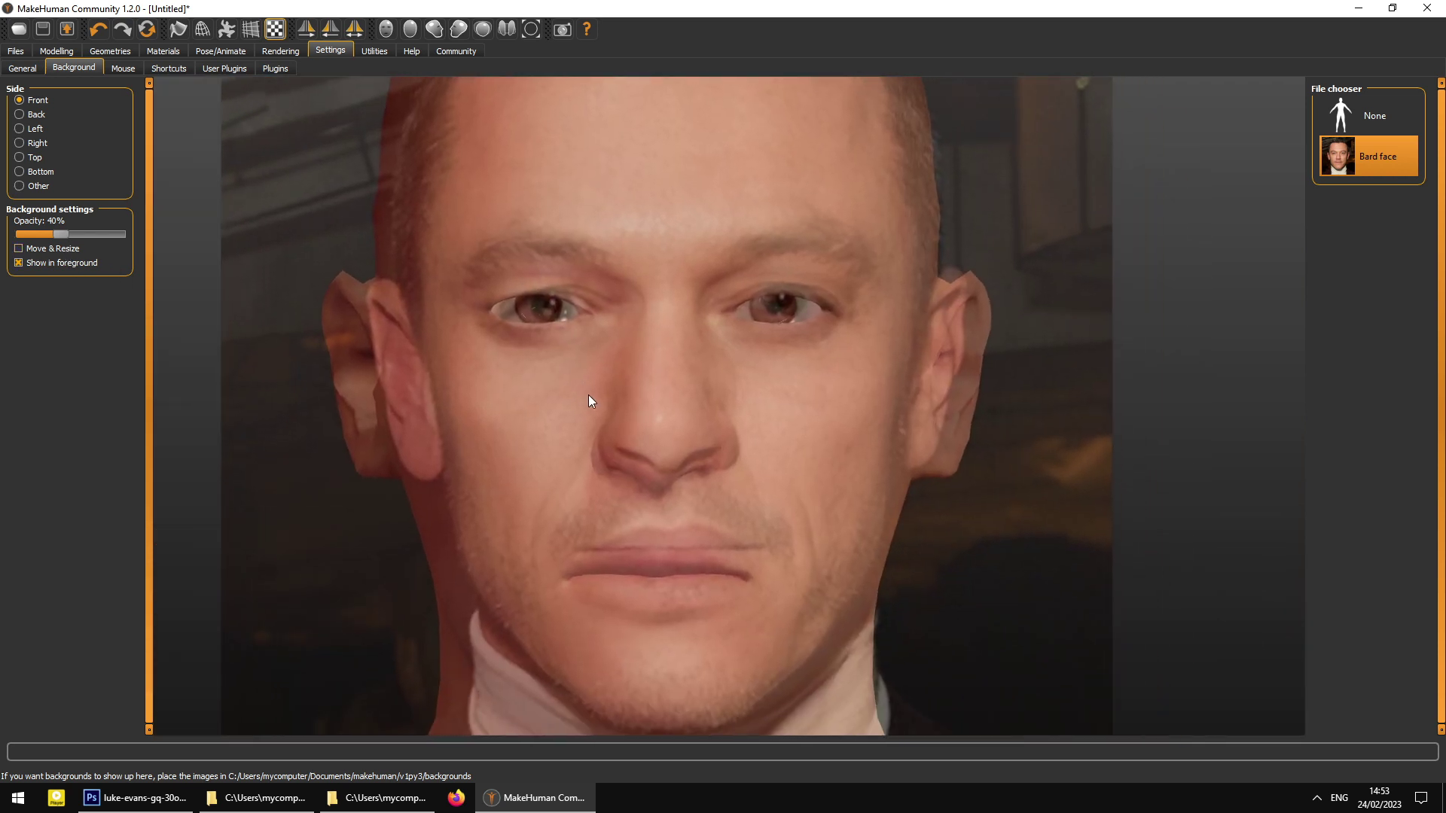
left_click_drag(676, 467, 706, 485)
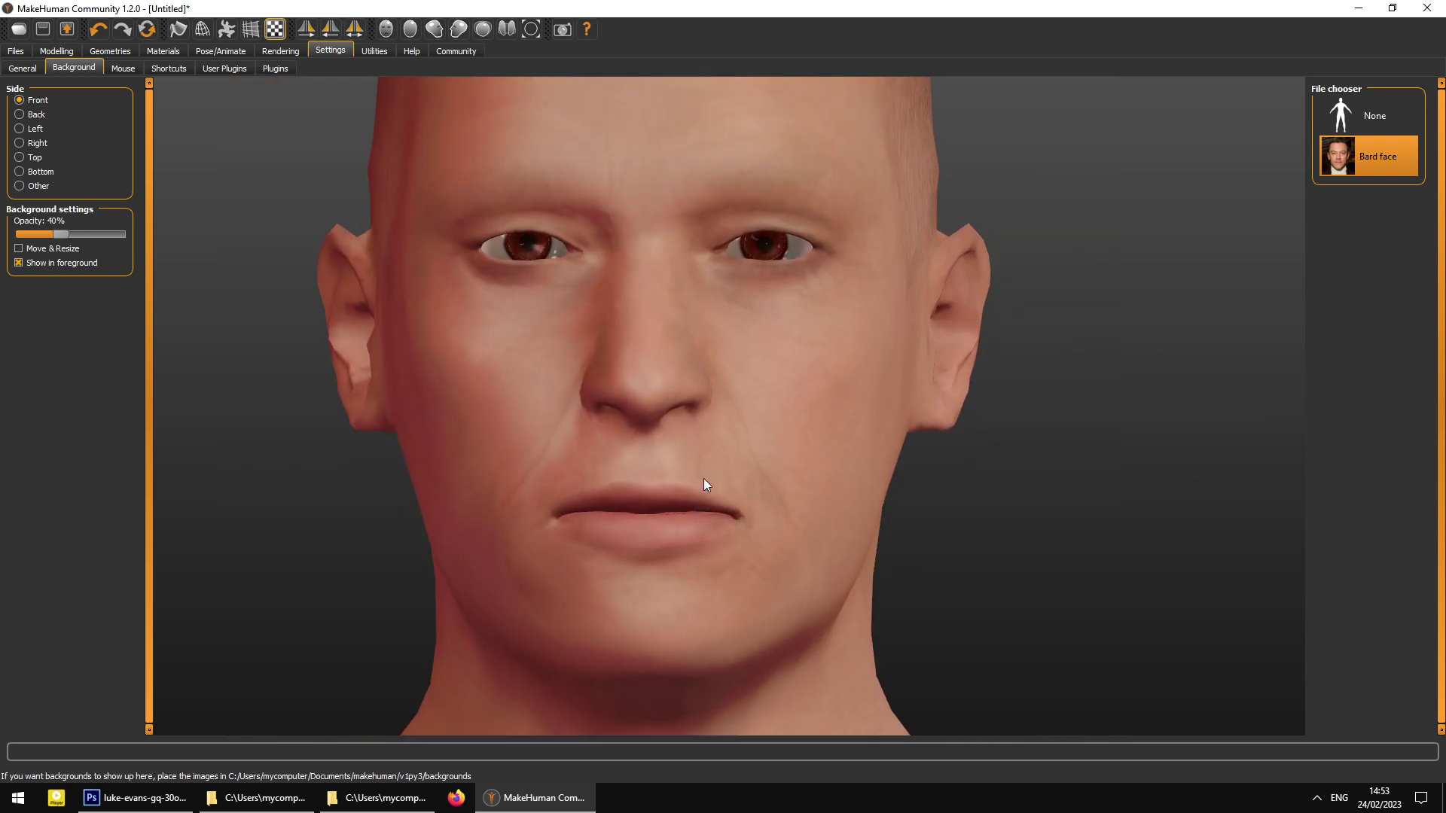
left_click(395, 31)
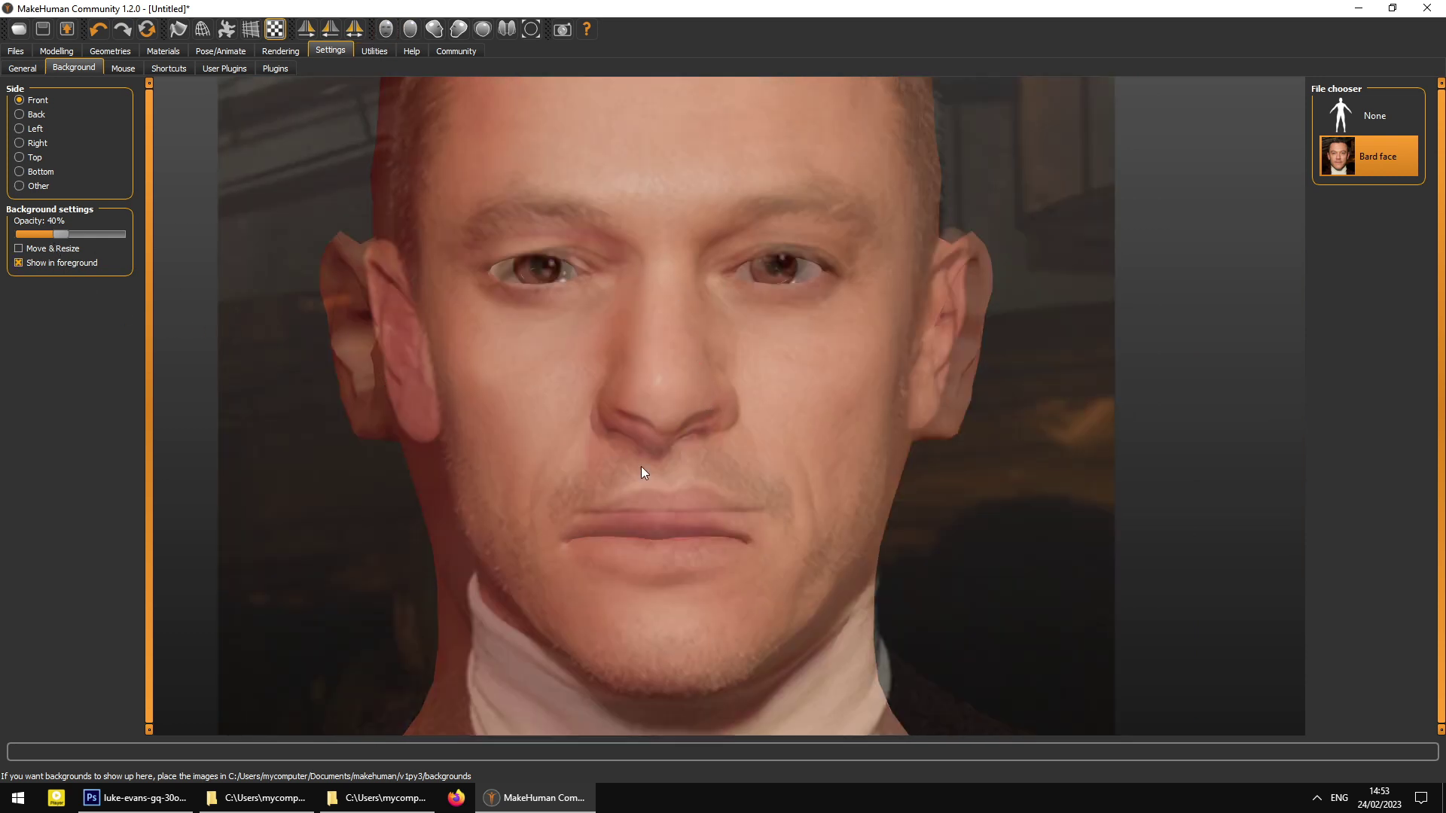
left_click(740, 498)
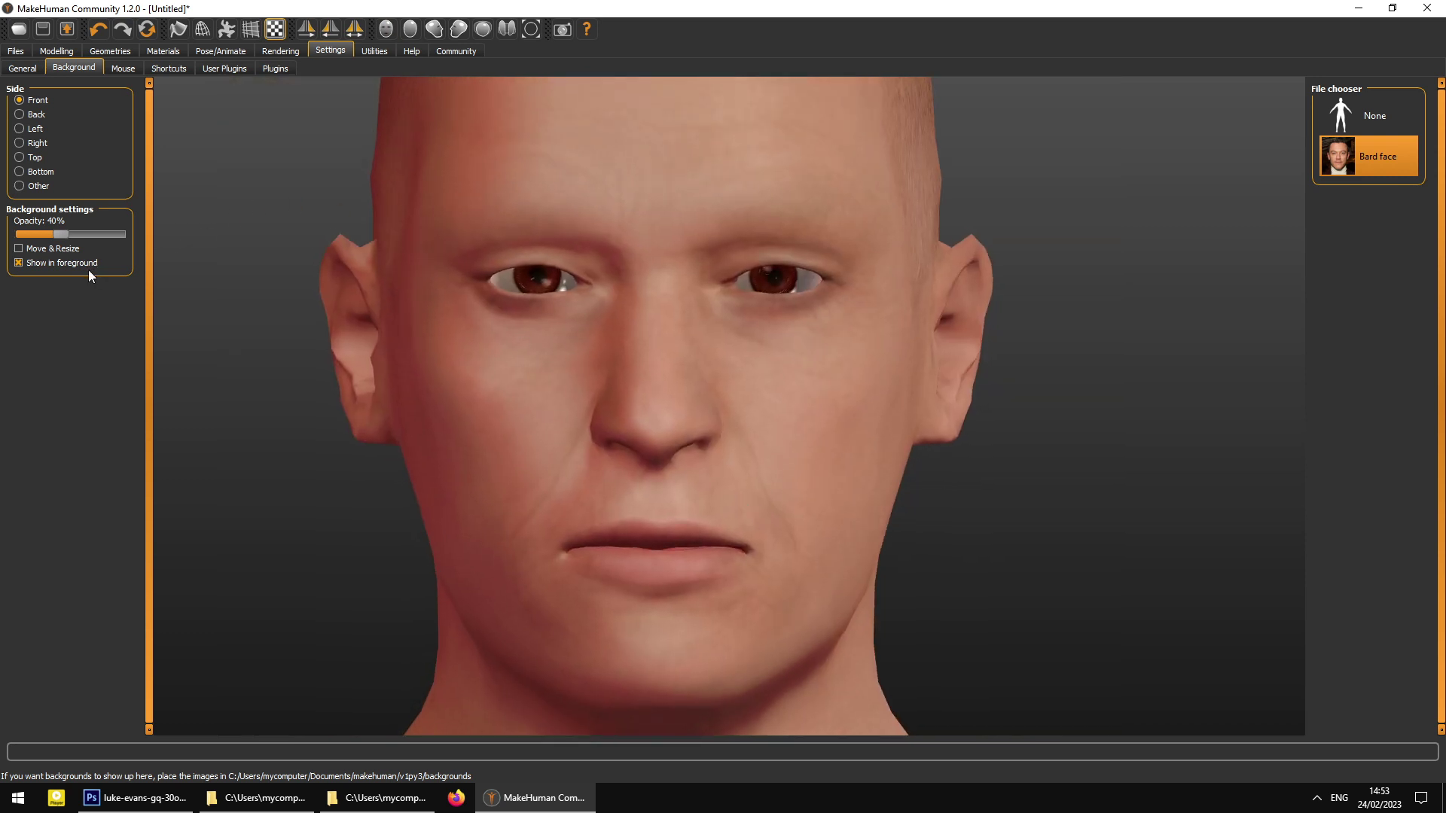
- In front view, enable Move & Resize for the background, then enlarge and shift the image so its facial features match the model's
left_click(383, 29)
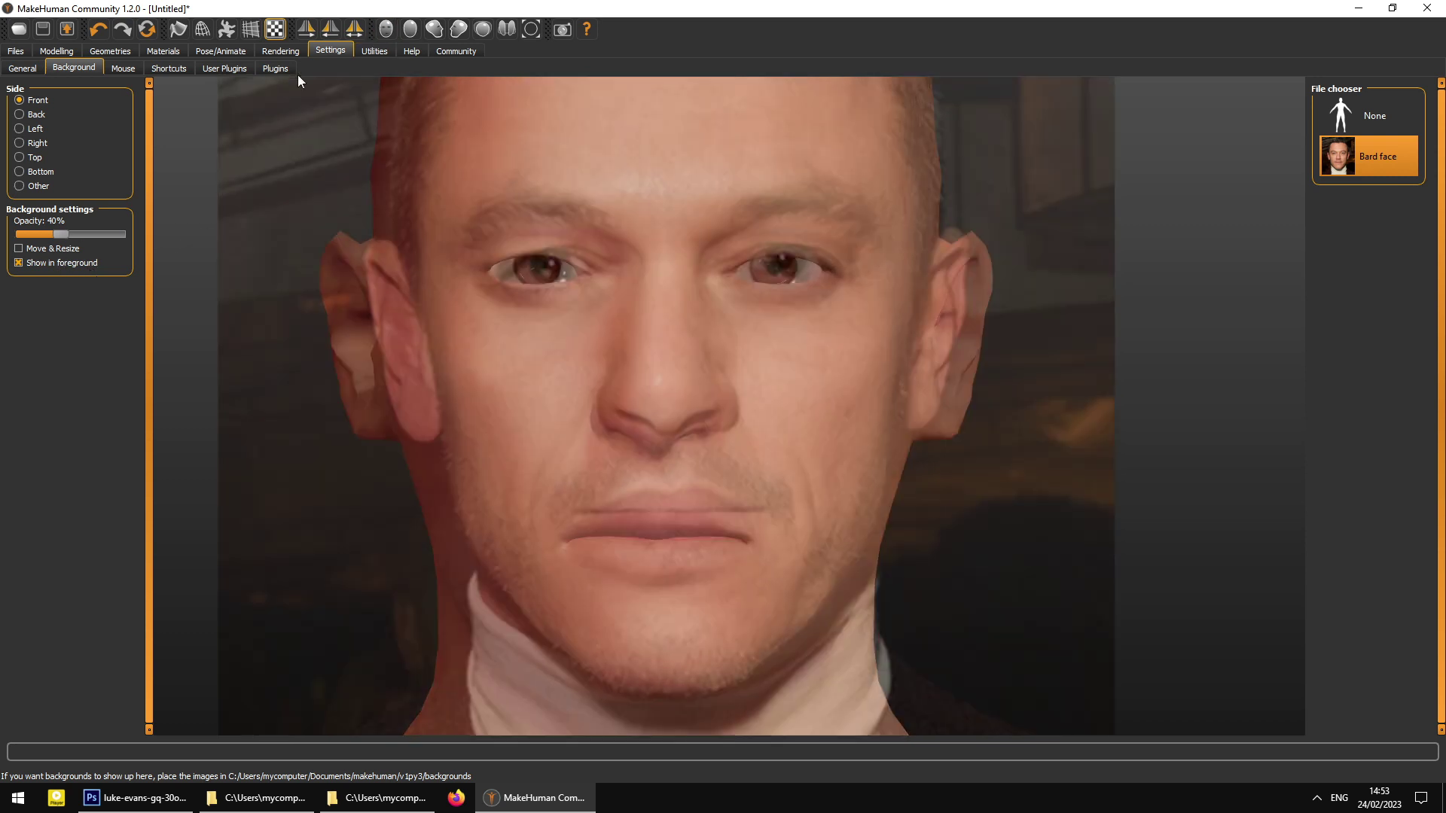
scroll(895, 457, "down", 5)
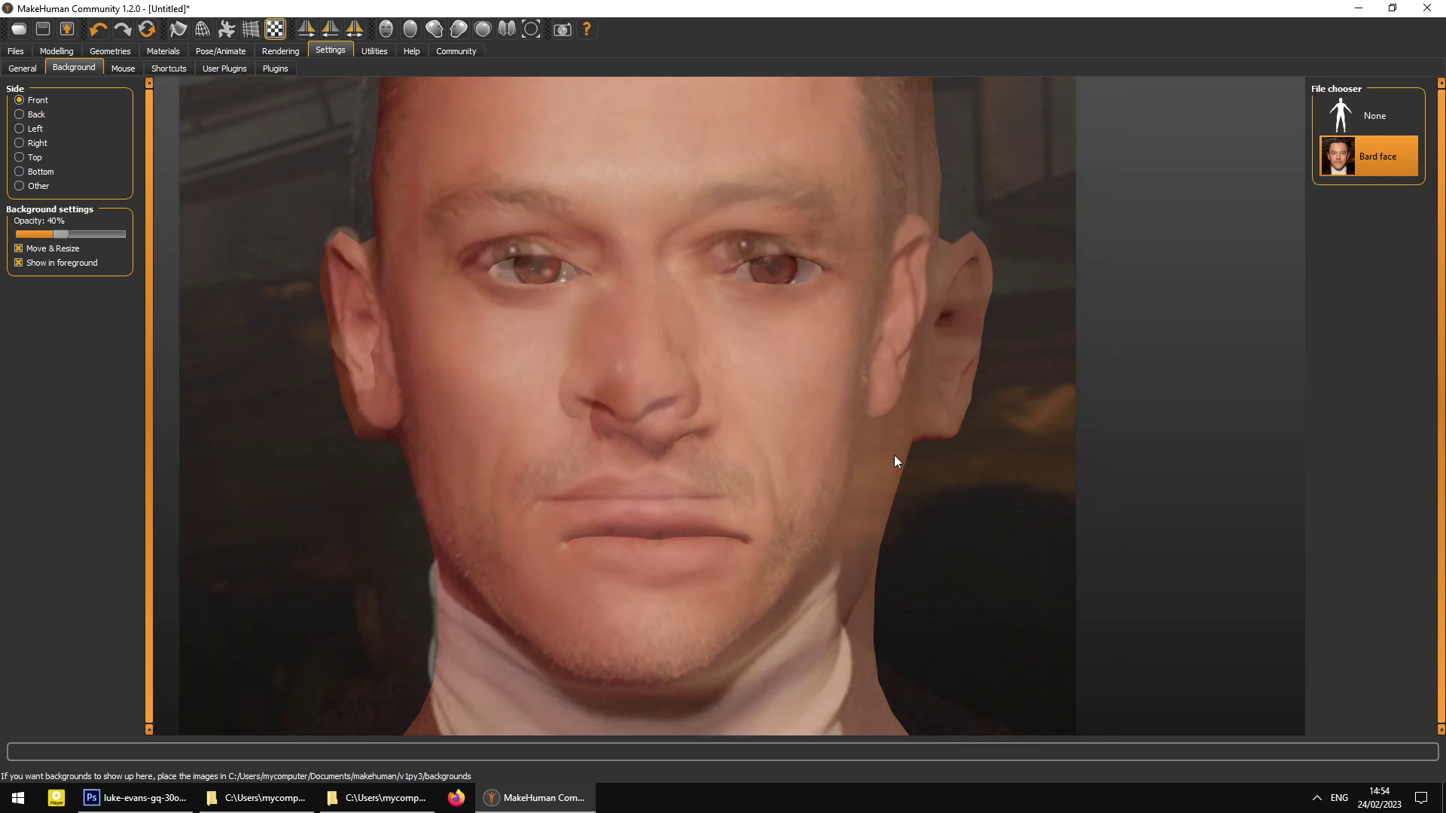
scroll(896, 458, "down", 5)
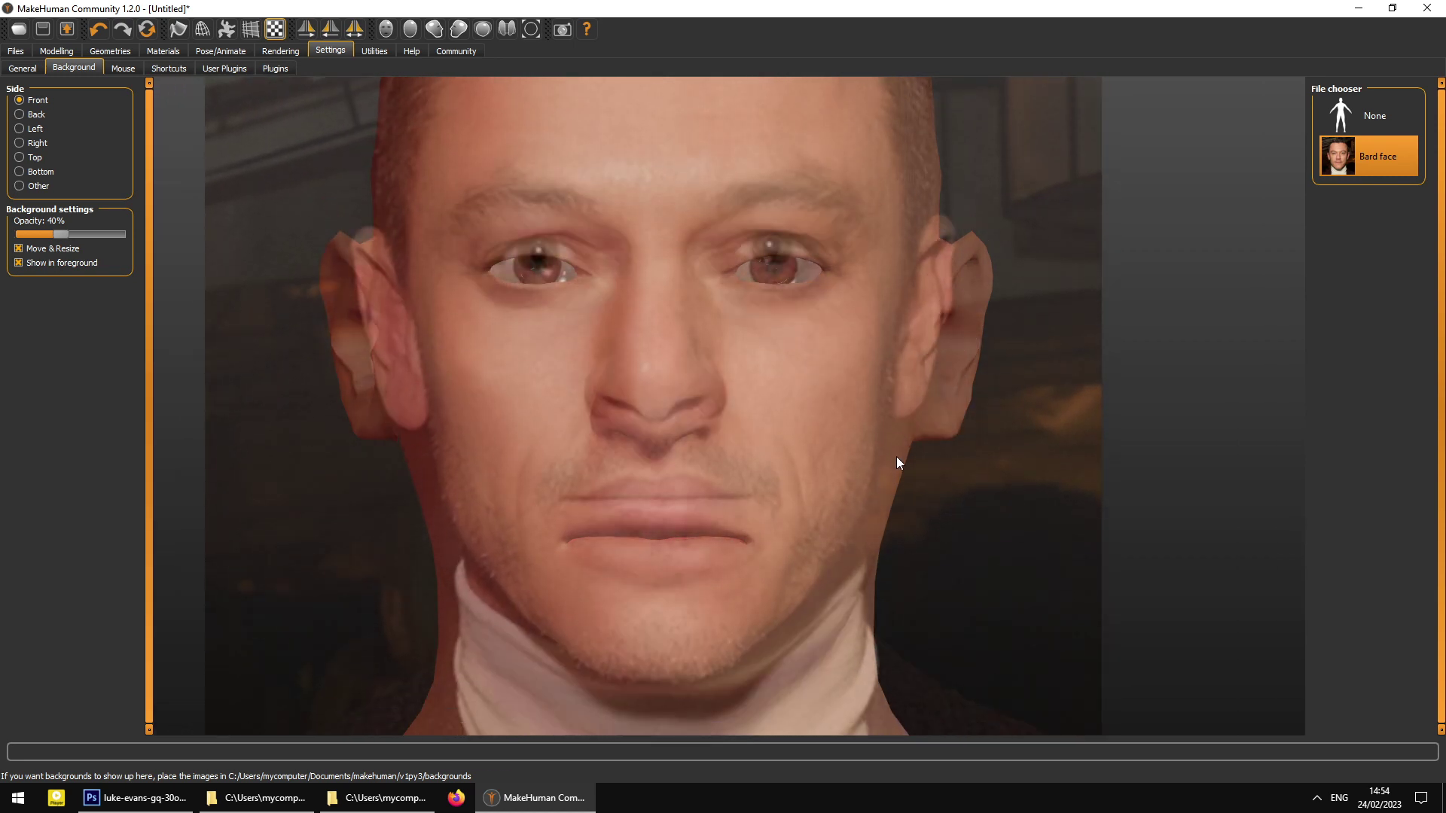
scroll(896, 457, "down", 4)
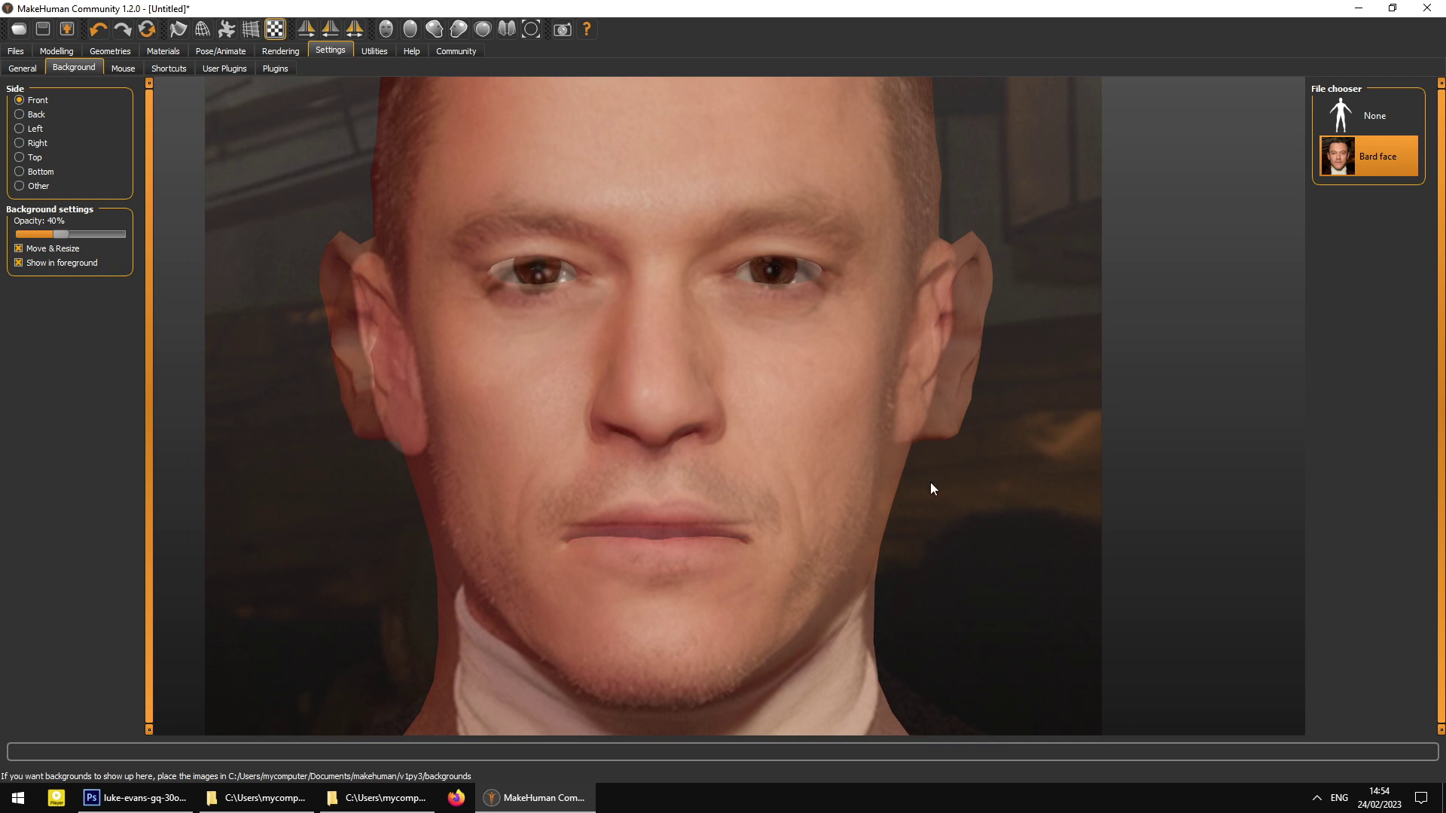
scroll(934, 487, "down", 4)
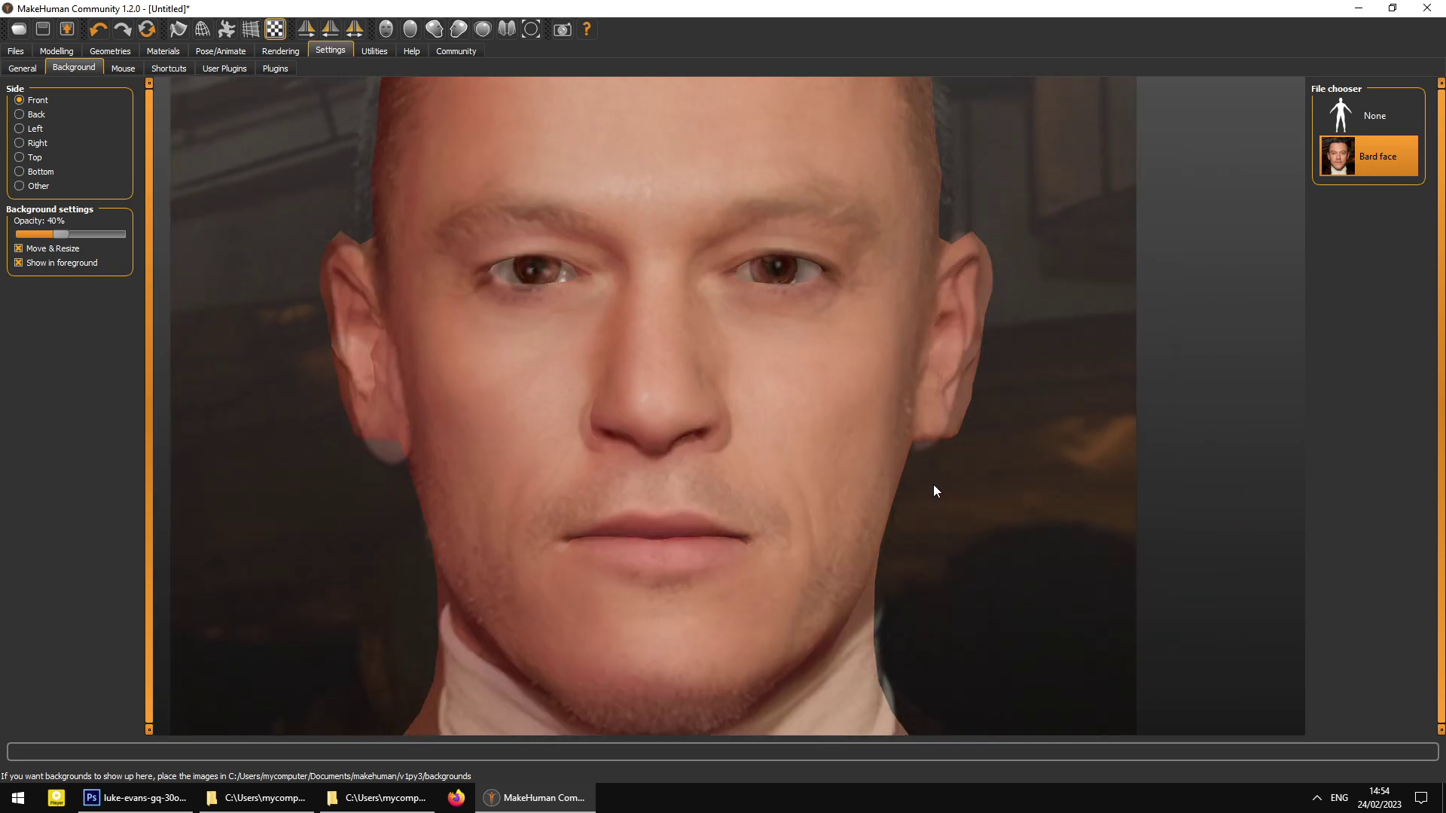
- Check the overlay against the model's head and shoulders and set the background opacity to 50%
scroll(926, 489, "up", 3)
scroll(926, 487, "up", 1)
scroll(926, 487, "down", 2)
scroll(925, 489, "up", 2)
scroll(791, 428, "up", 3)
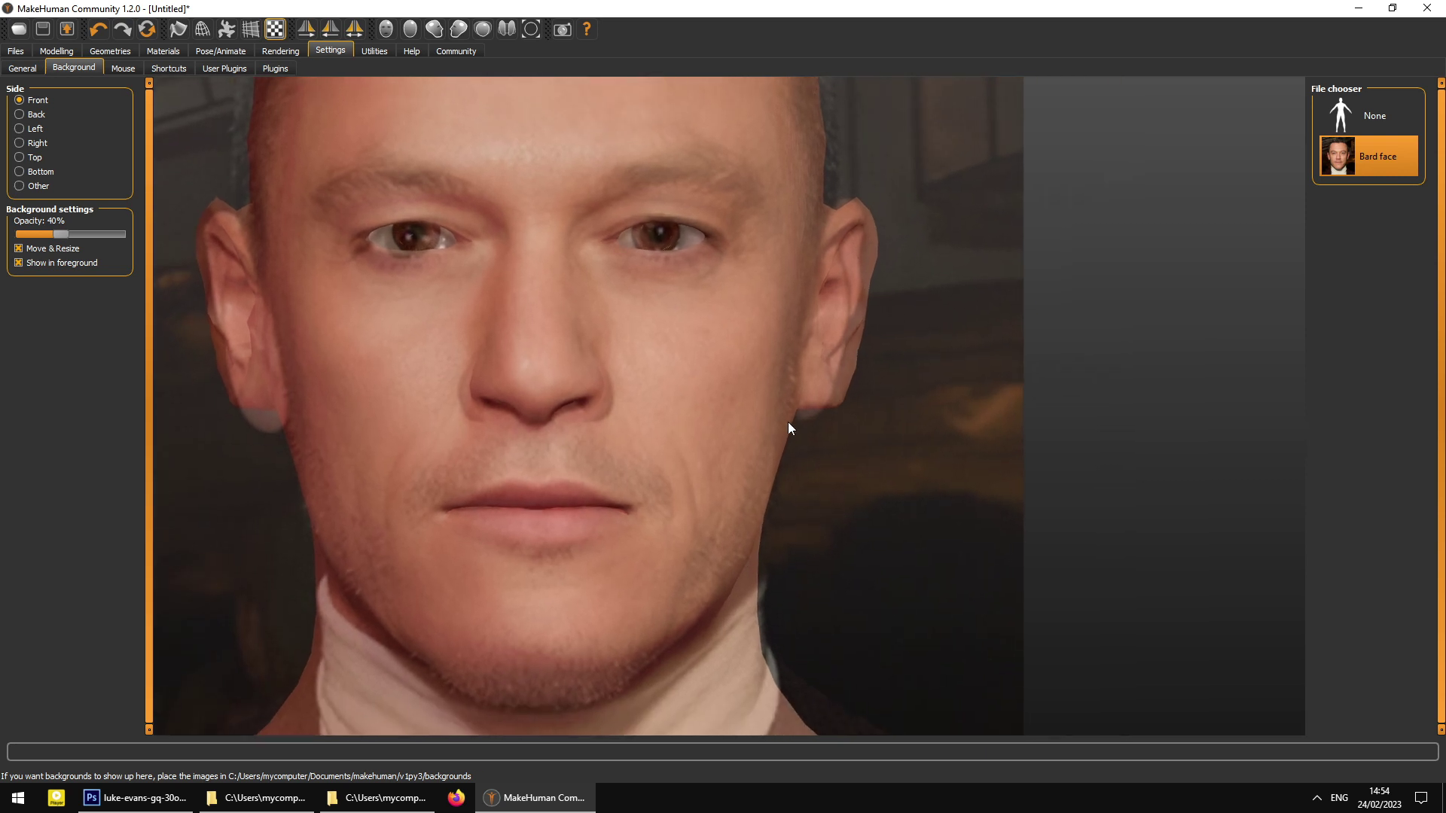
scroll(788, 428, "down", 5)
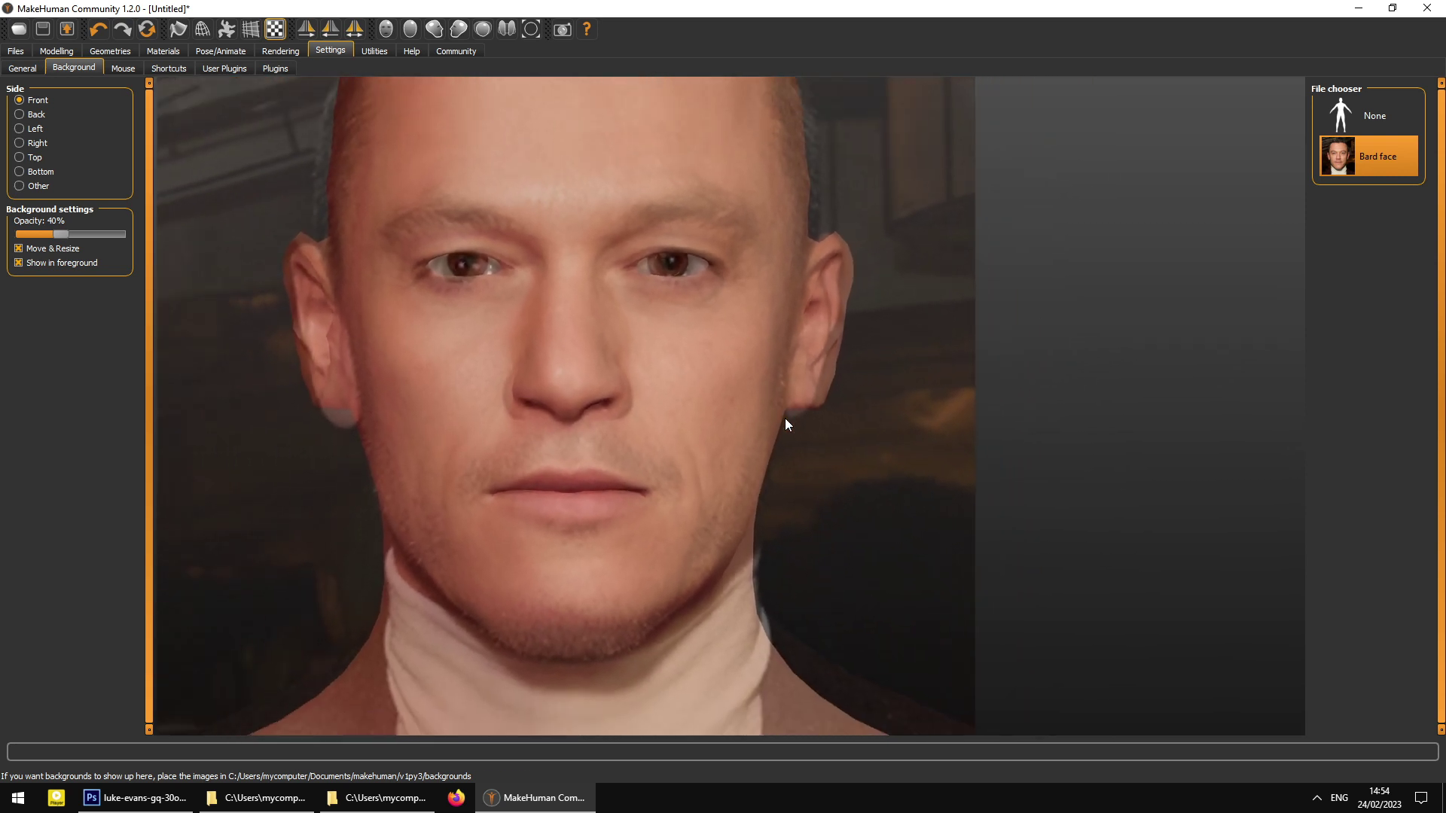
scroll(796, 472, "down", 4)
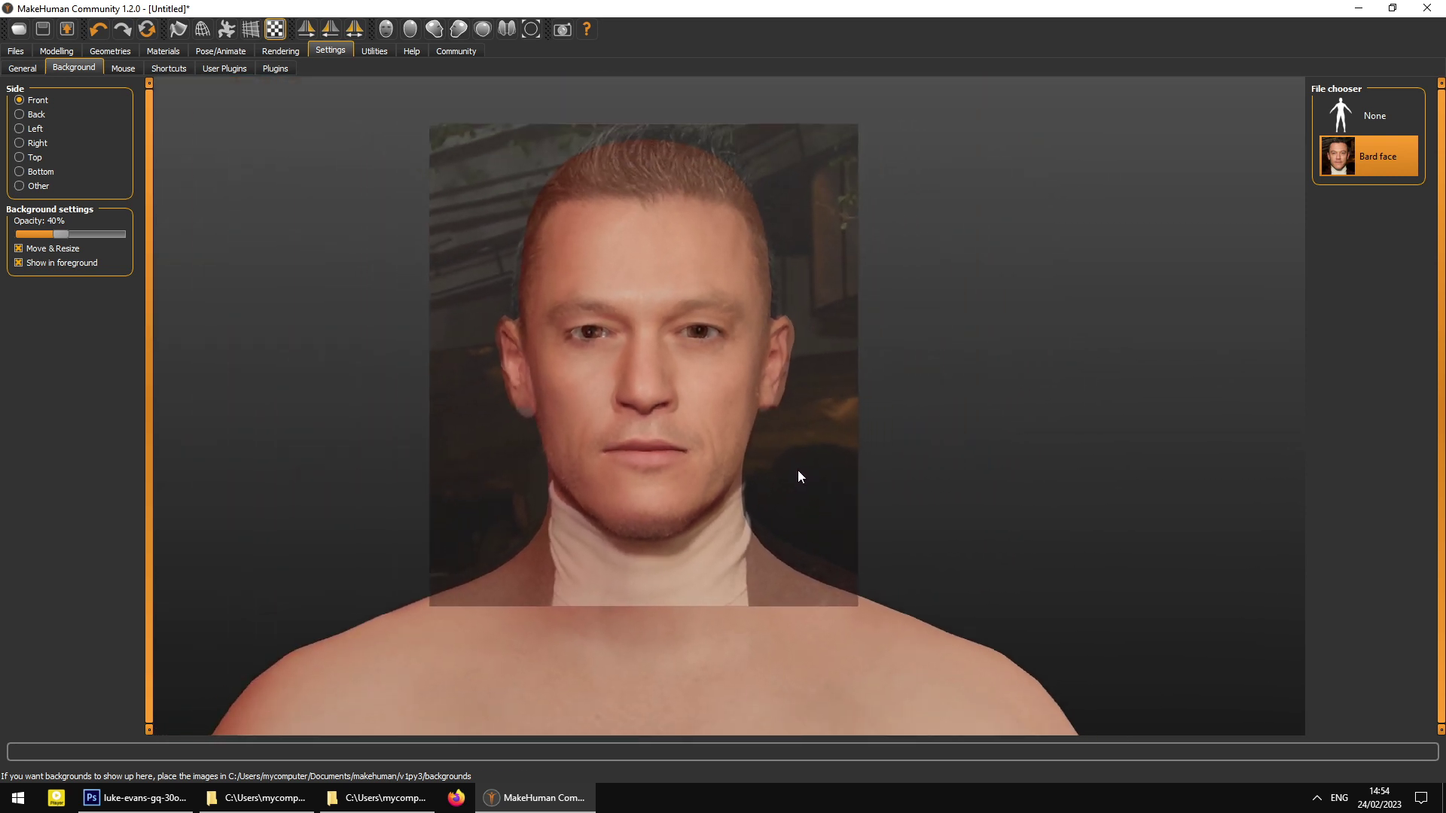
scroll(588, 339, "up", 3)
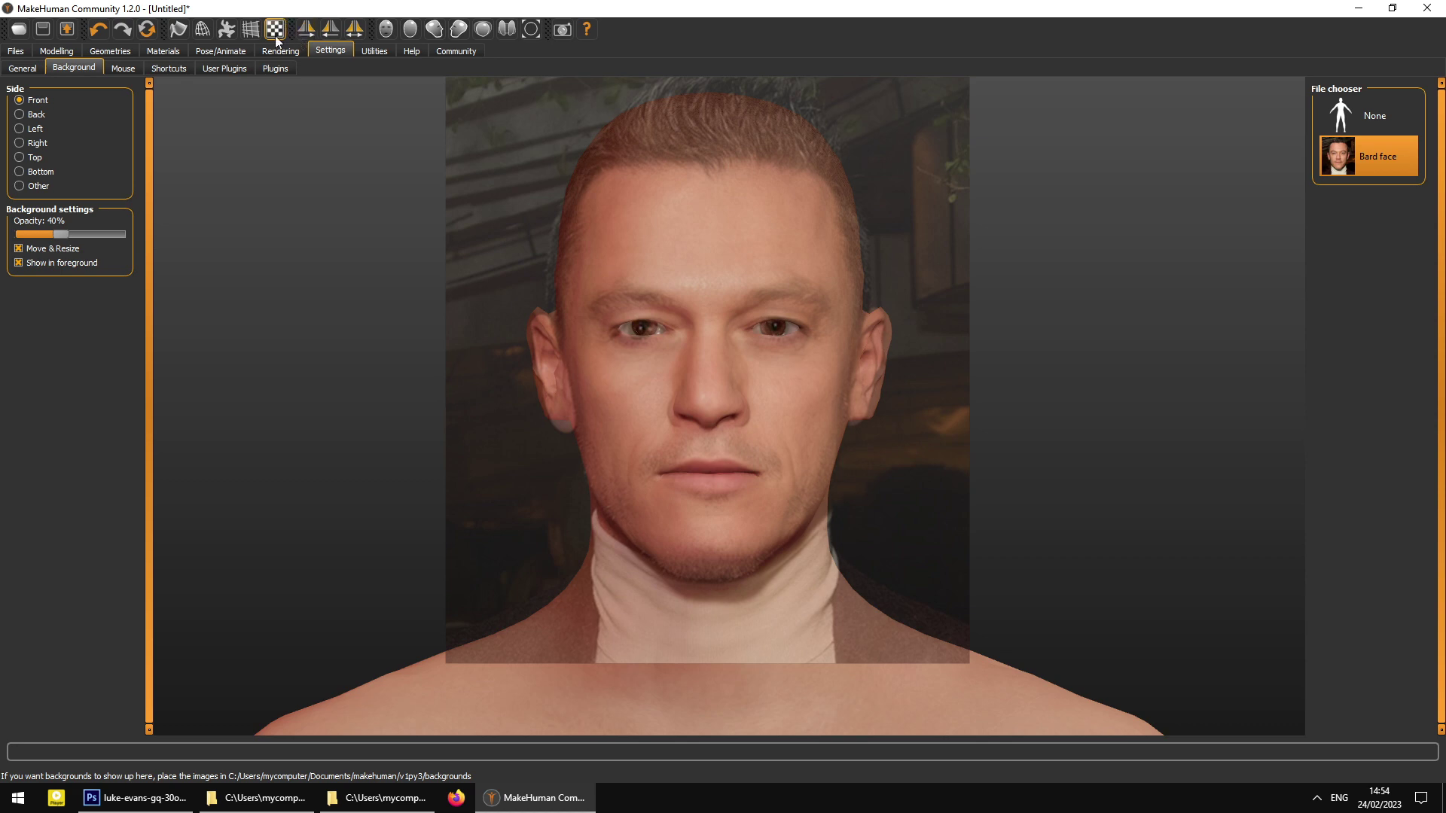
mouse_move(66, 237)
left_mouse_down()
mouse_move(141, 237)
mouse_move(2, 240)
mouse_move(119, 256)
mouse_move(34, 258)
mouse_move(102, 259)
mouse_move(51, 256)
mouse_move(65, 261)
left_mouse_up()
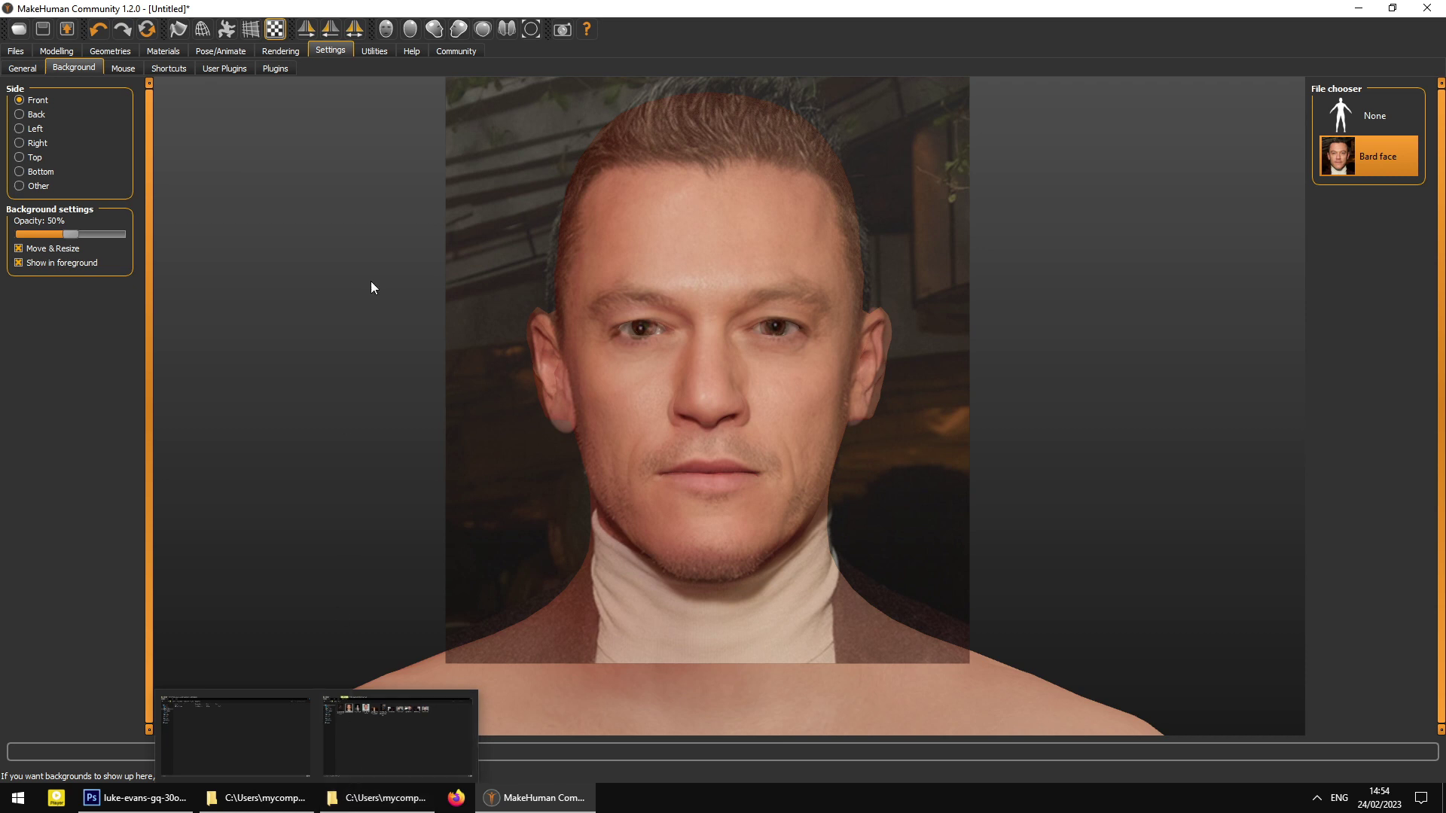
- Save the model under the file name bard and check for it among the loadable models
left_click(23, 52)
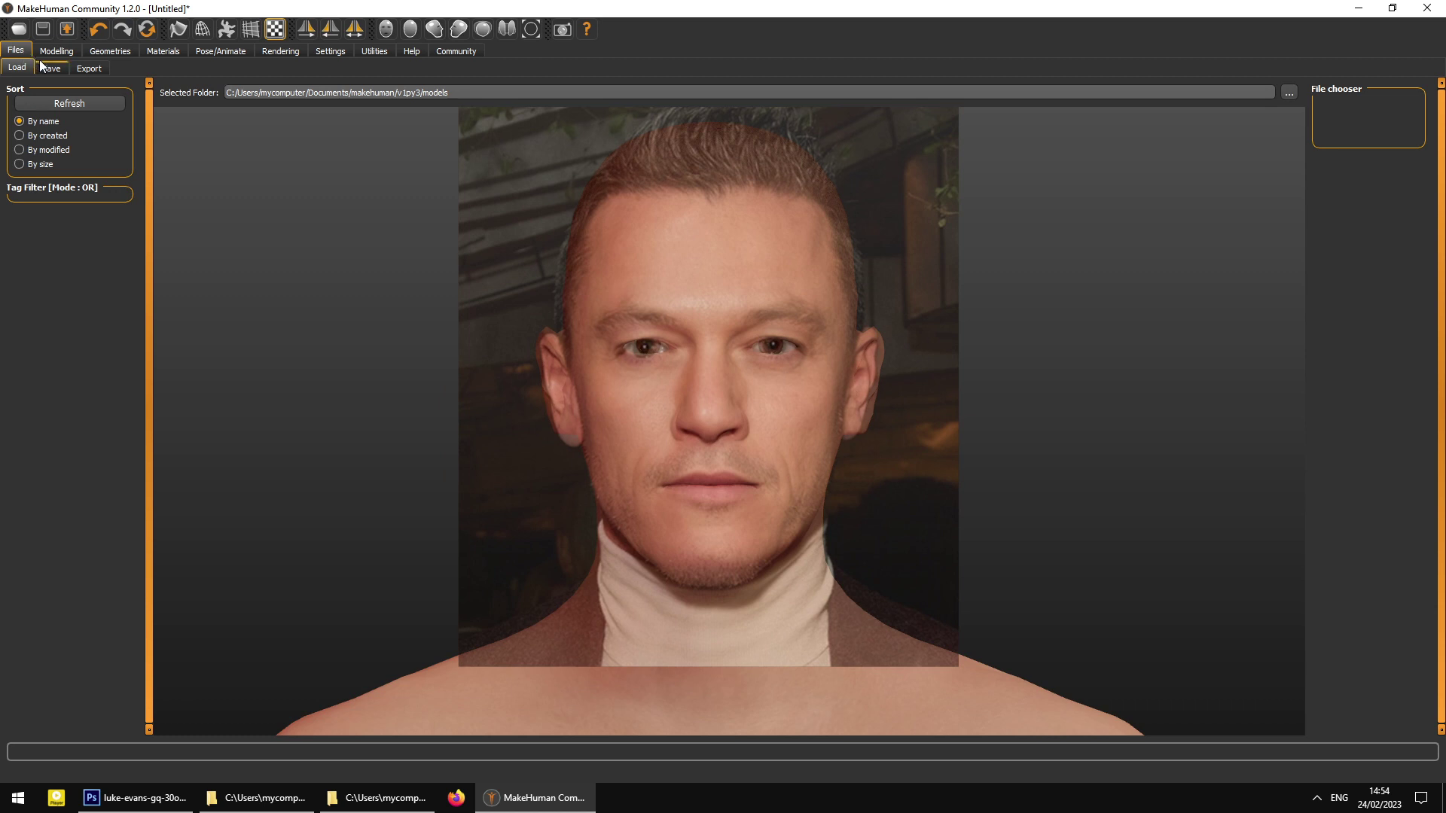
left_click(49, 69)
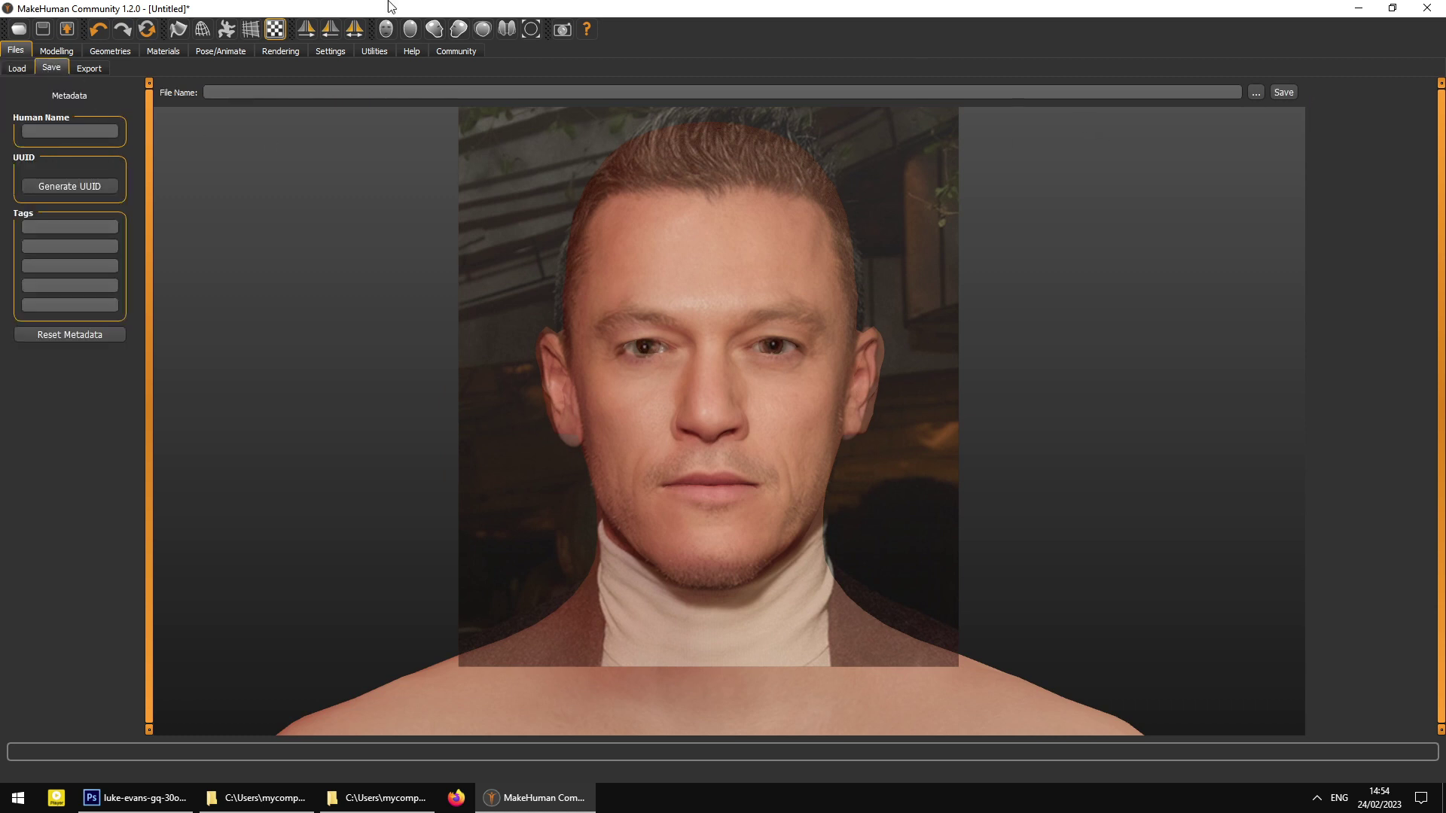
left_click(227, 94)
type("bard")
left_click(1280, 92)
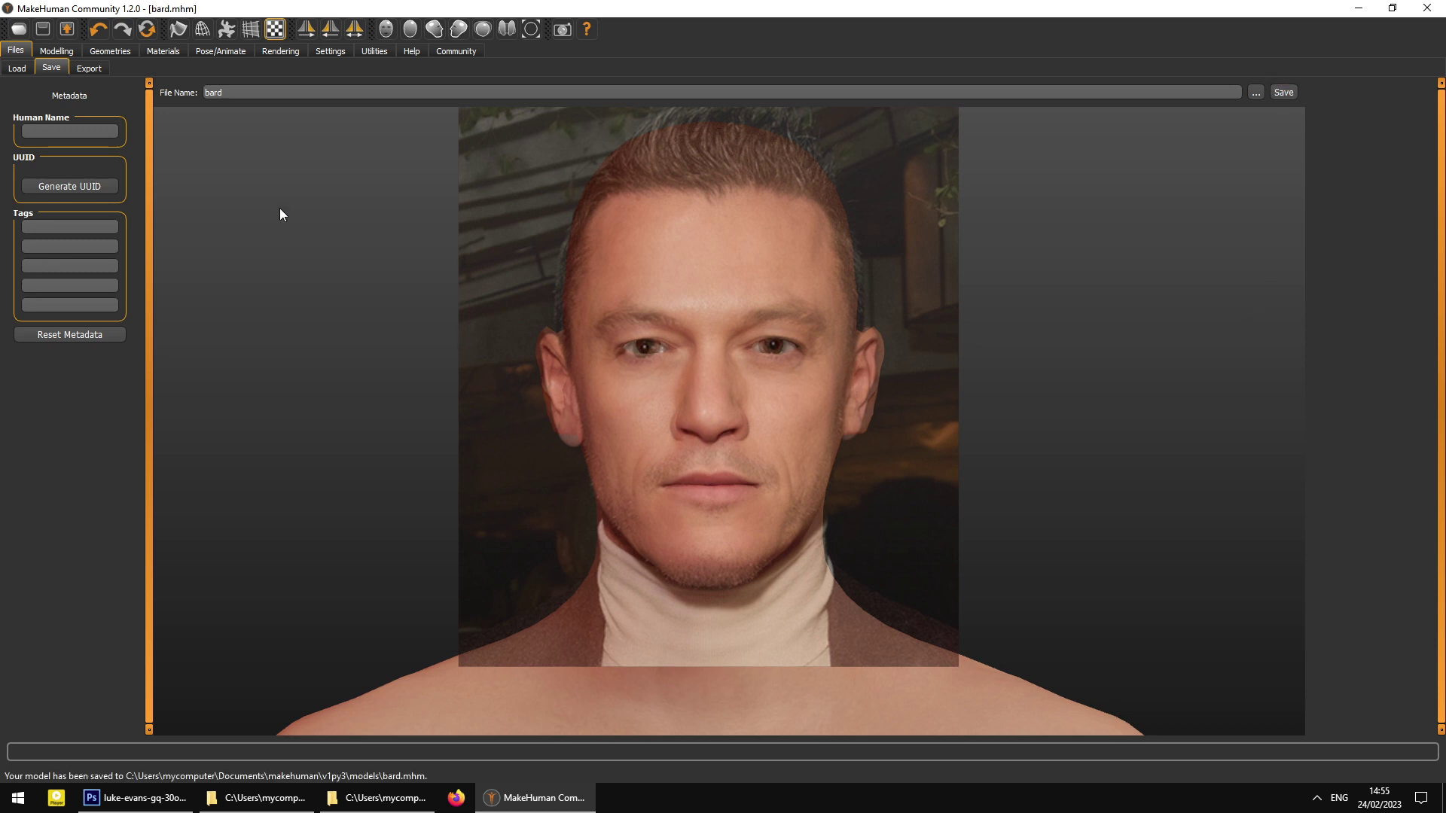
left_click(15, 70)
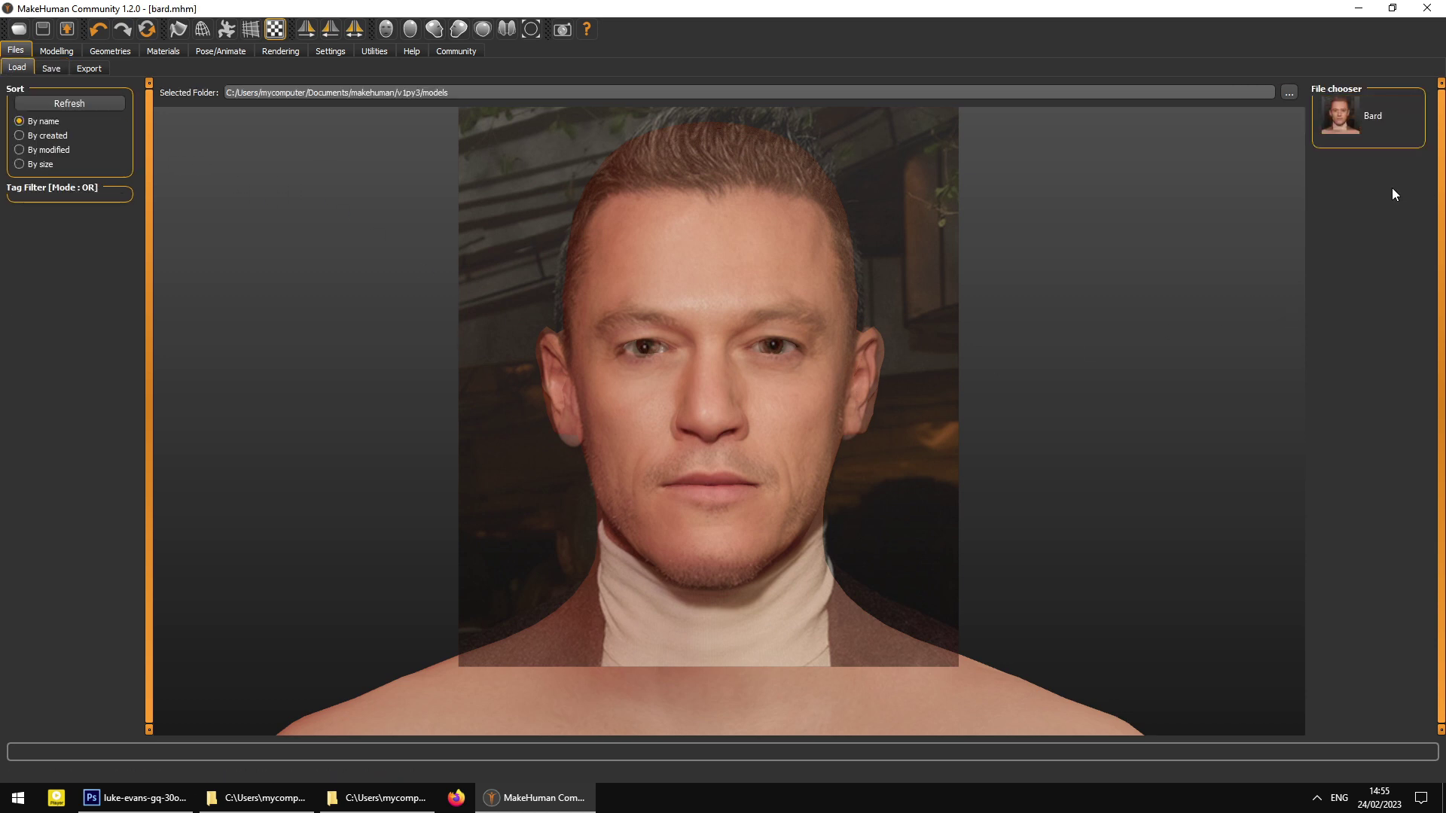
left_click(43, 70)
- Open the Face modelling settings and raise the head shape's Age slightly above the middle
left_click(56, 51)
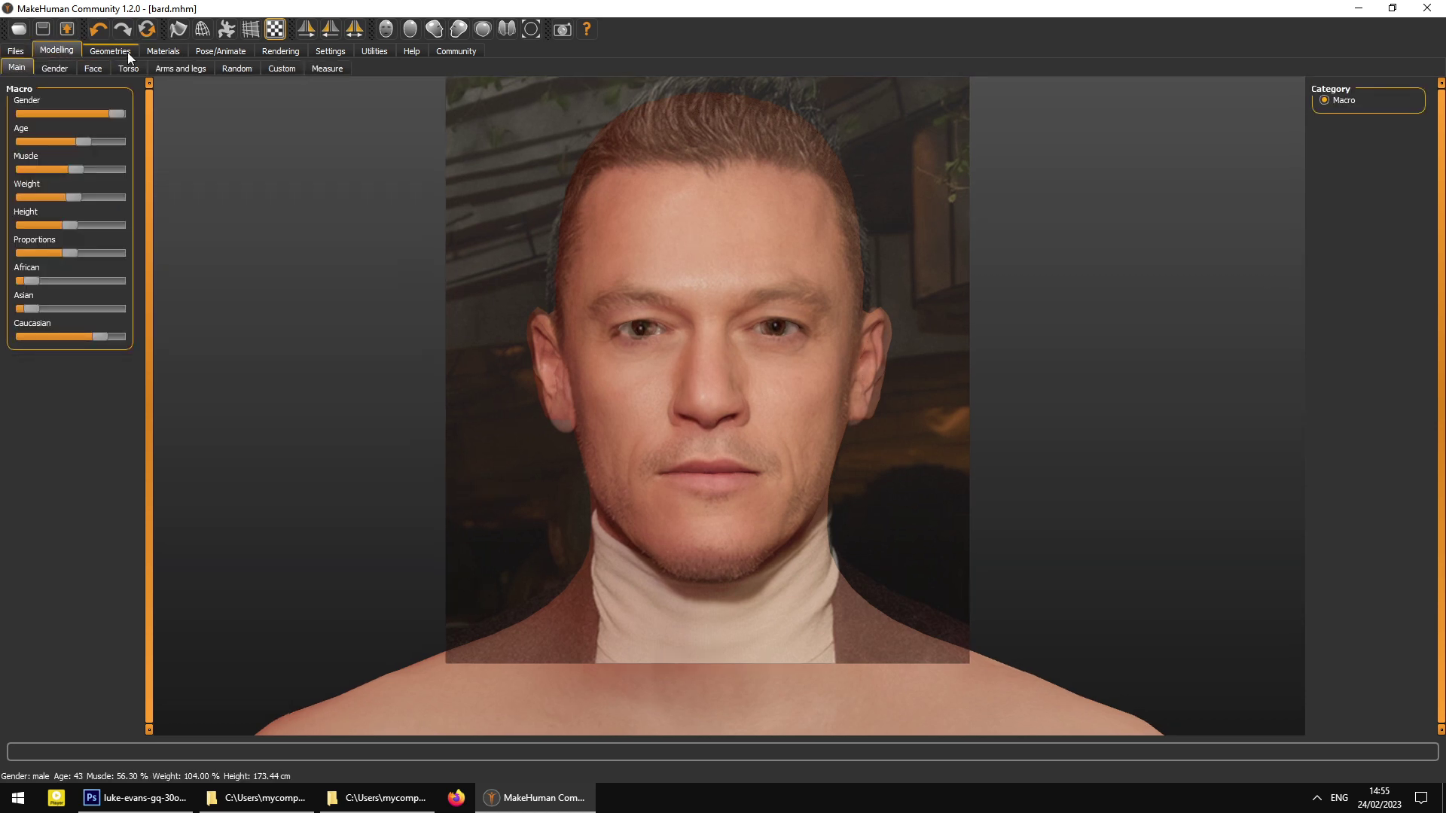
left_click(57, 69)
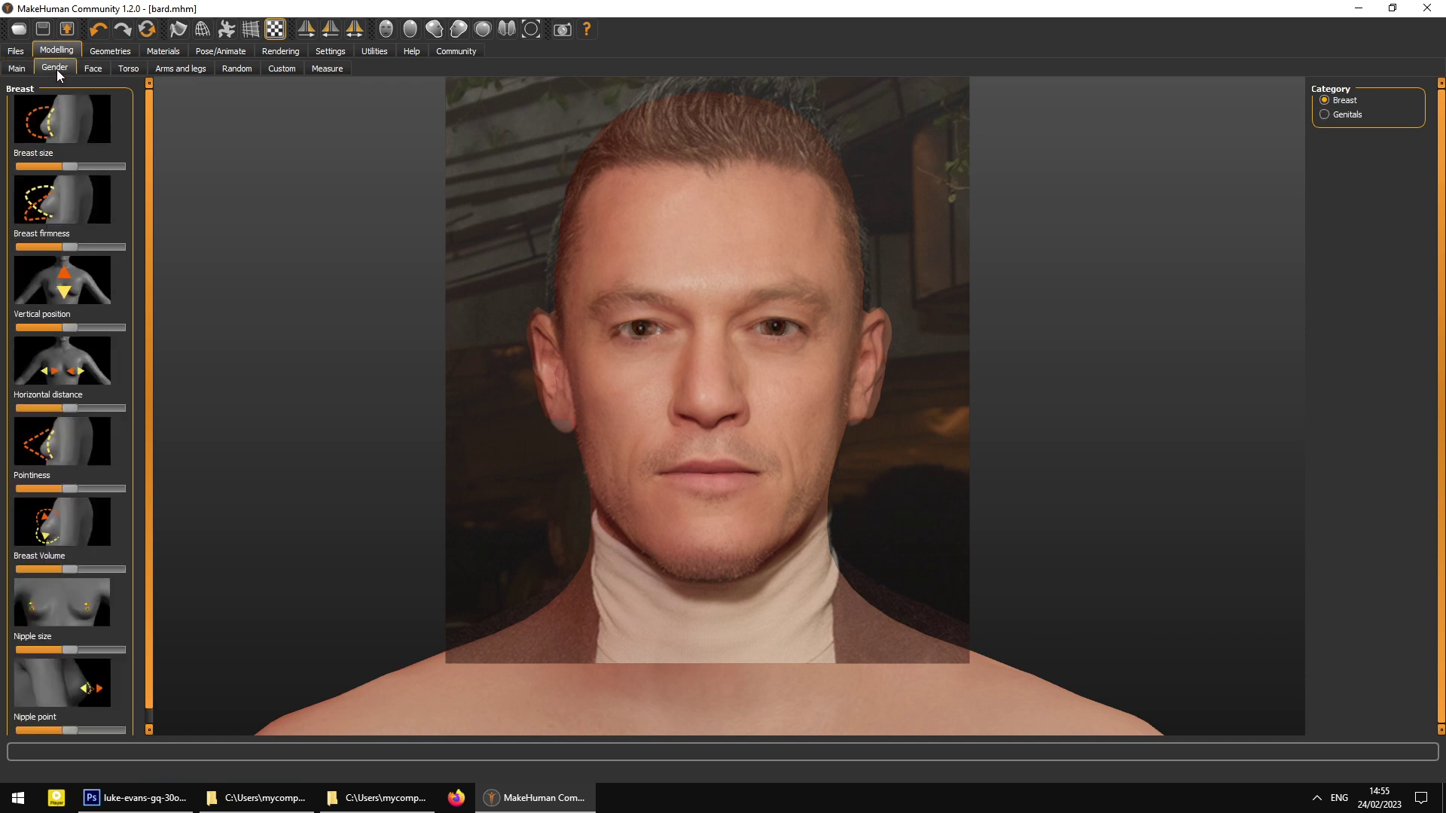
left_click(97, 70)
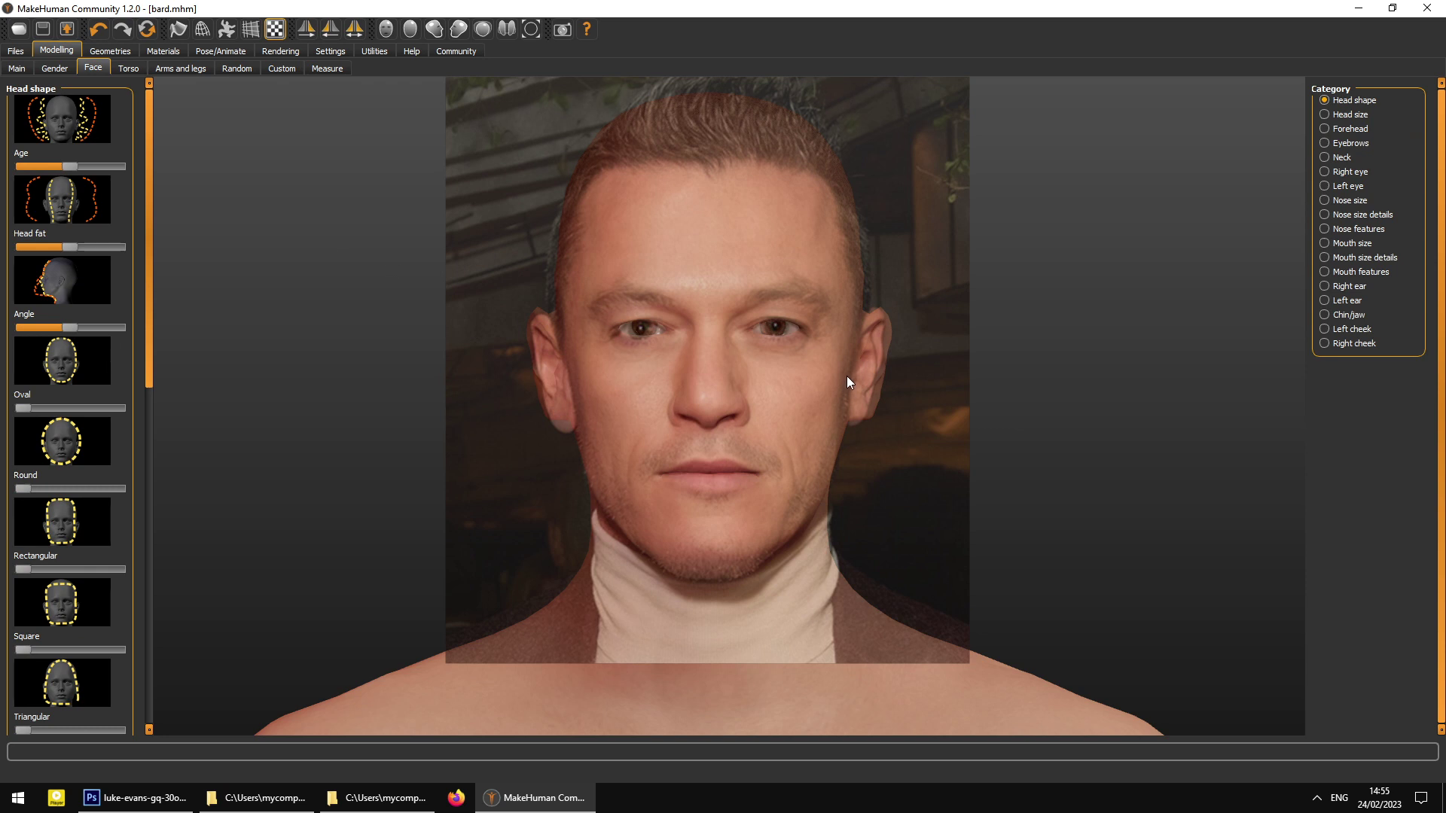
scroll(847, 377, "down", 3)
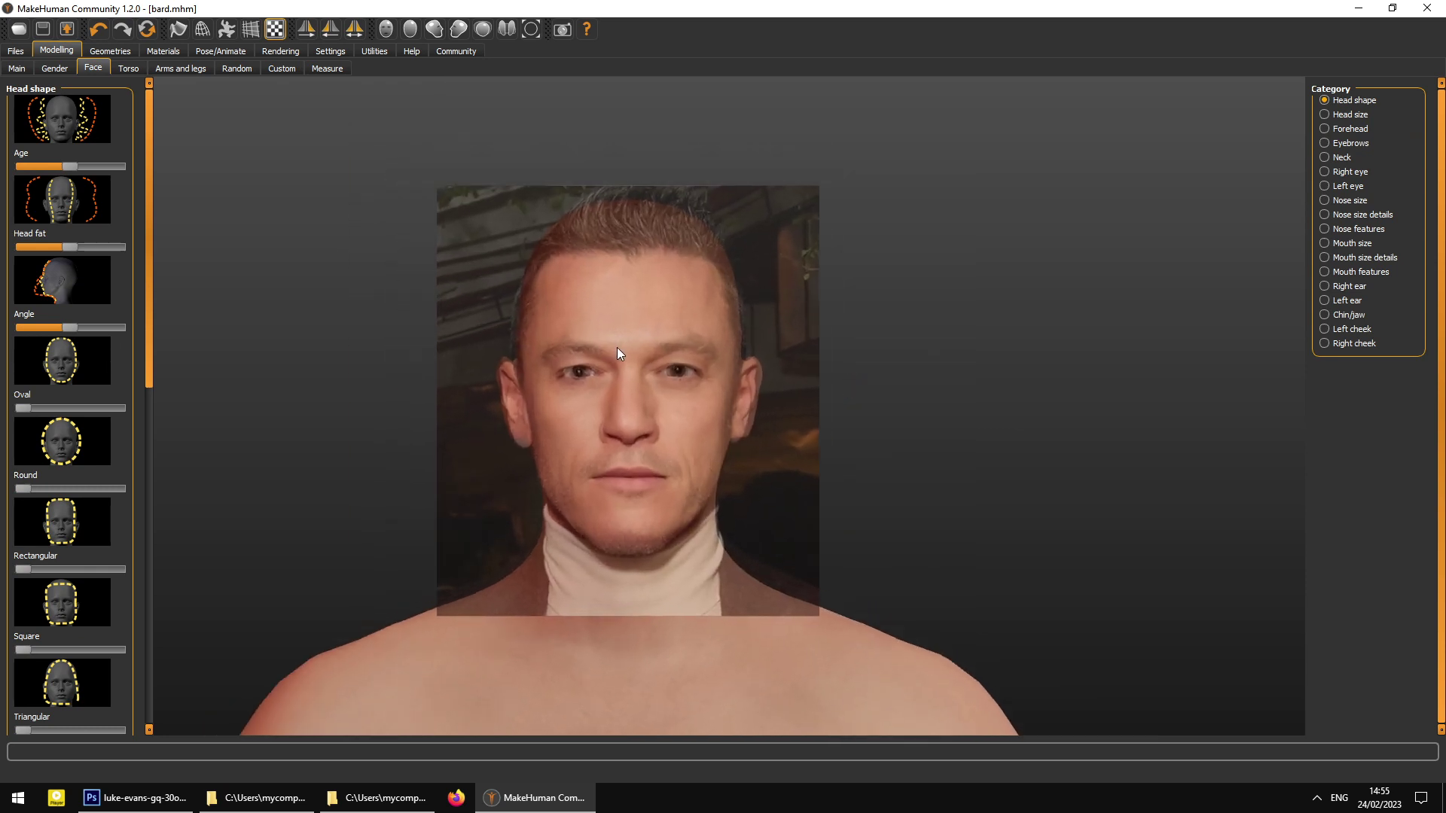
scroll(618, 347, "up", 2)
scroll(620, 351, "up", 3)
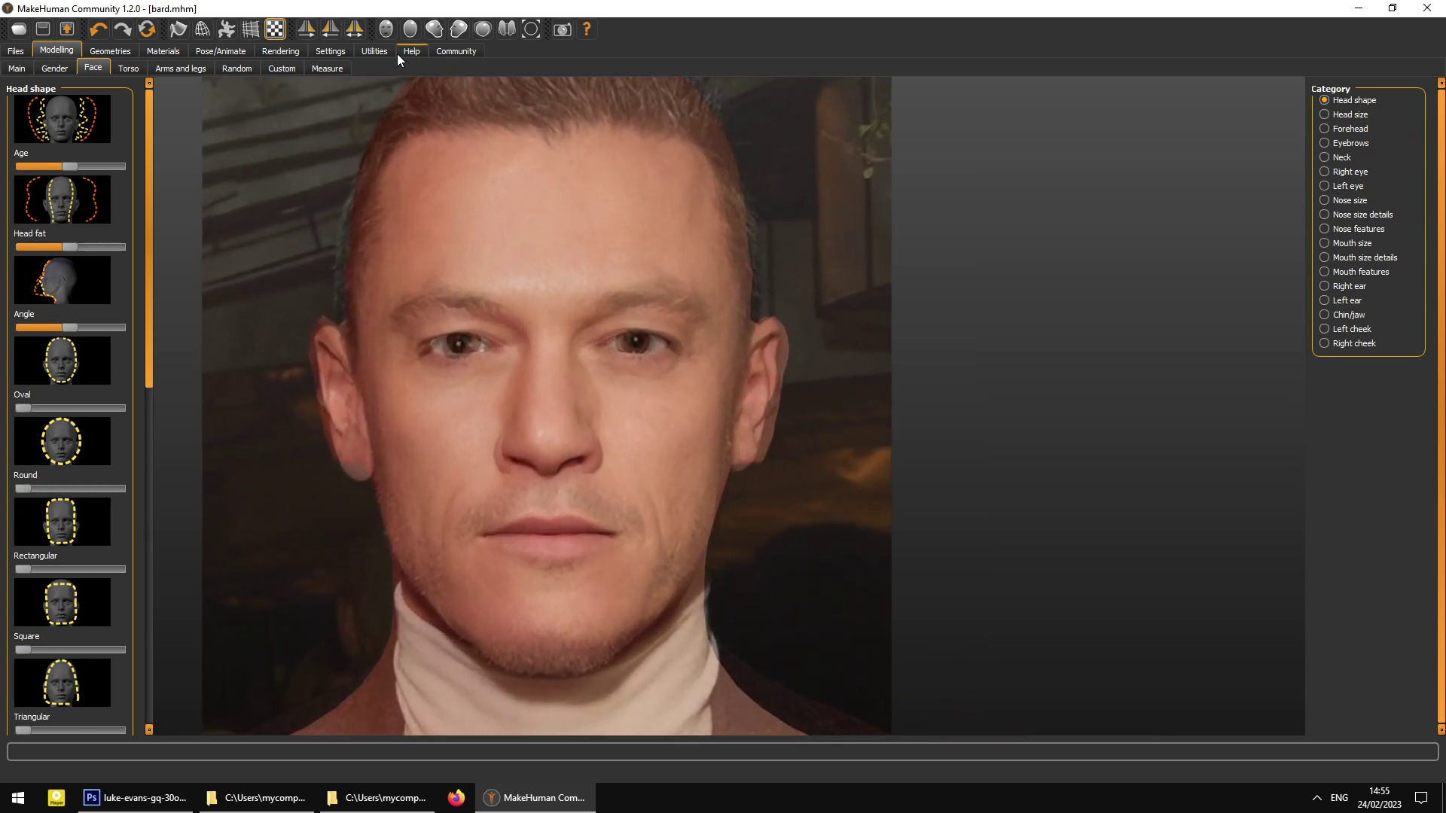
right_click_drag(462, 153, 484, 155)
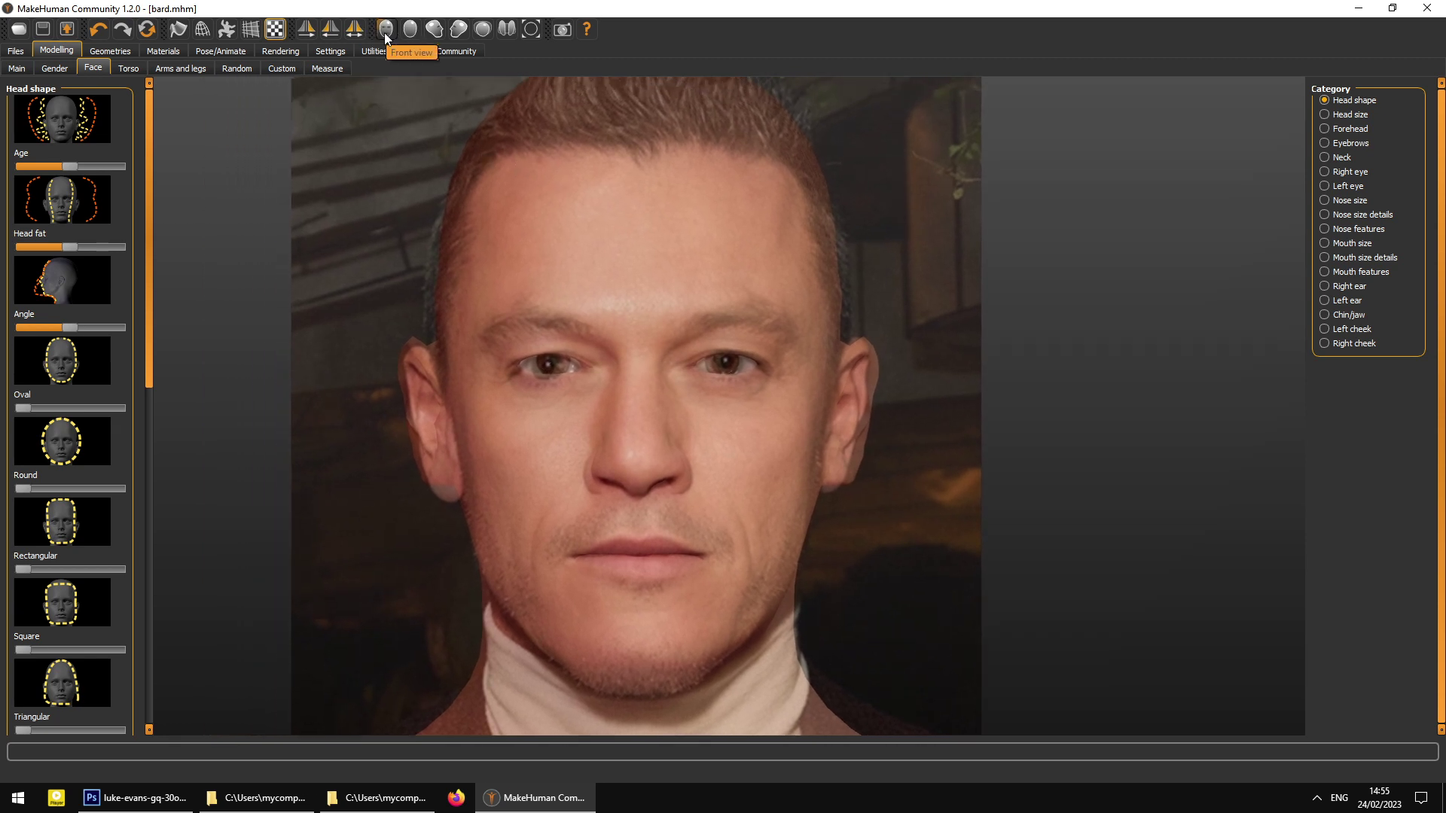
right_click_drag(624, 300, 831, 295)
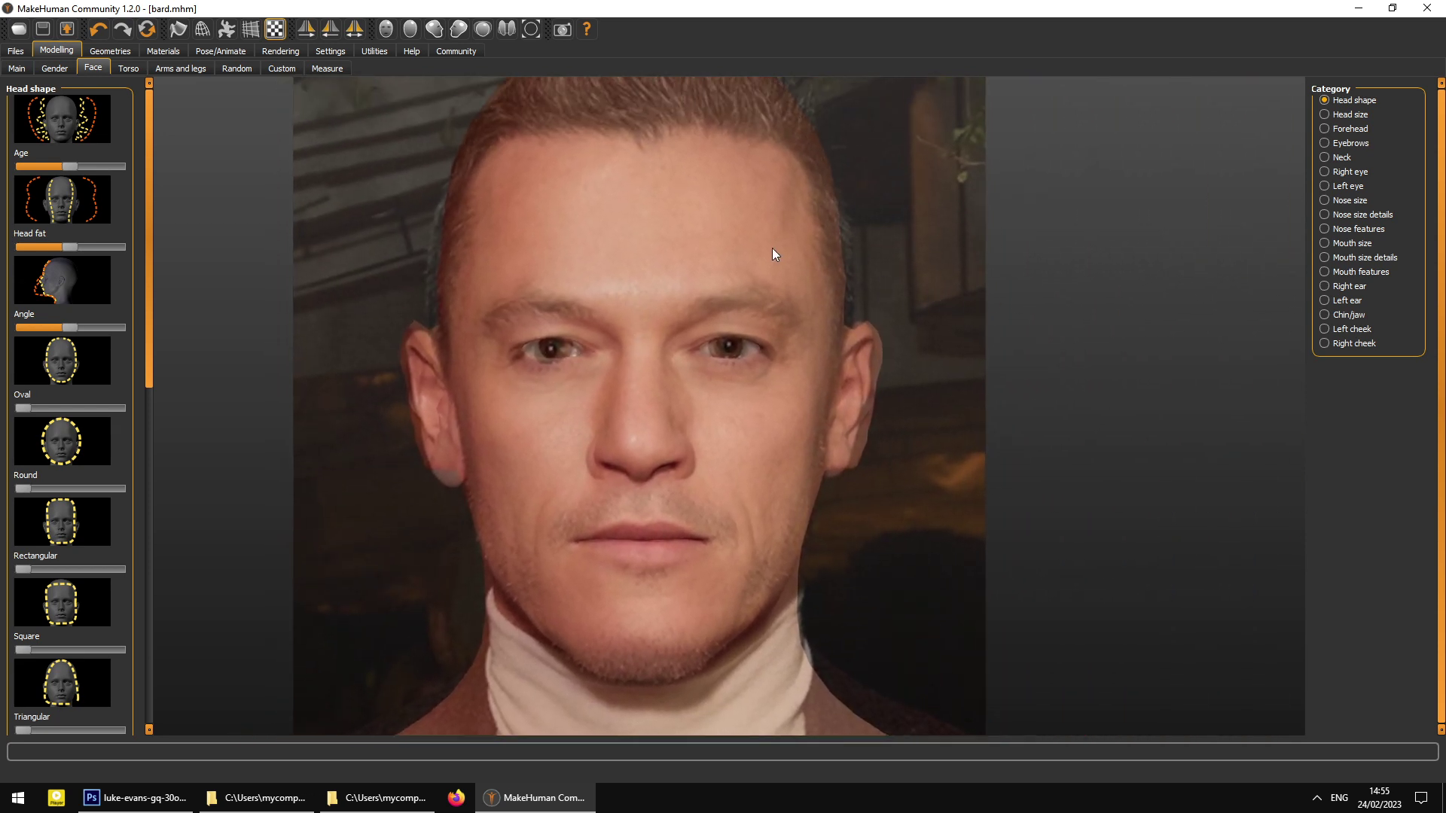
right_click_drag(652, 293, 728, 370)
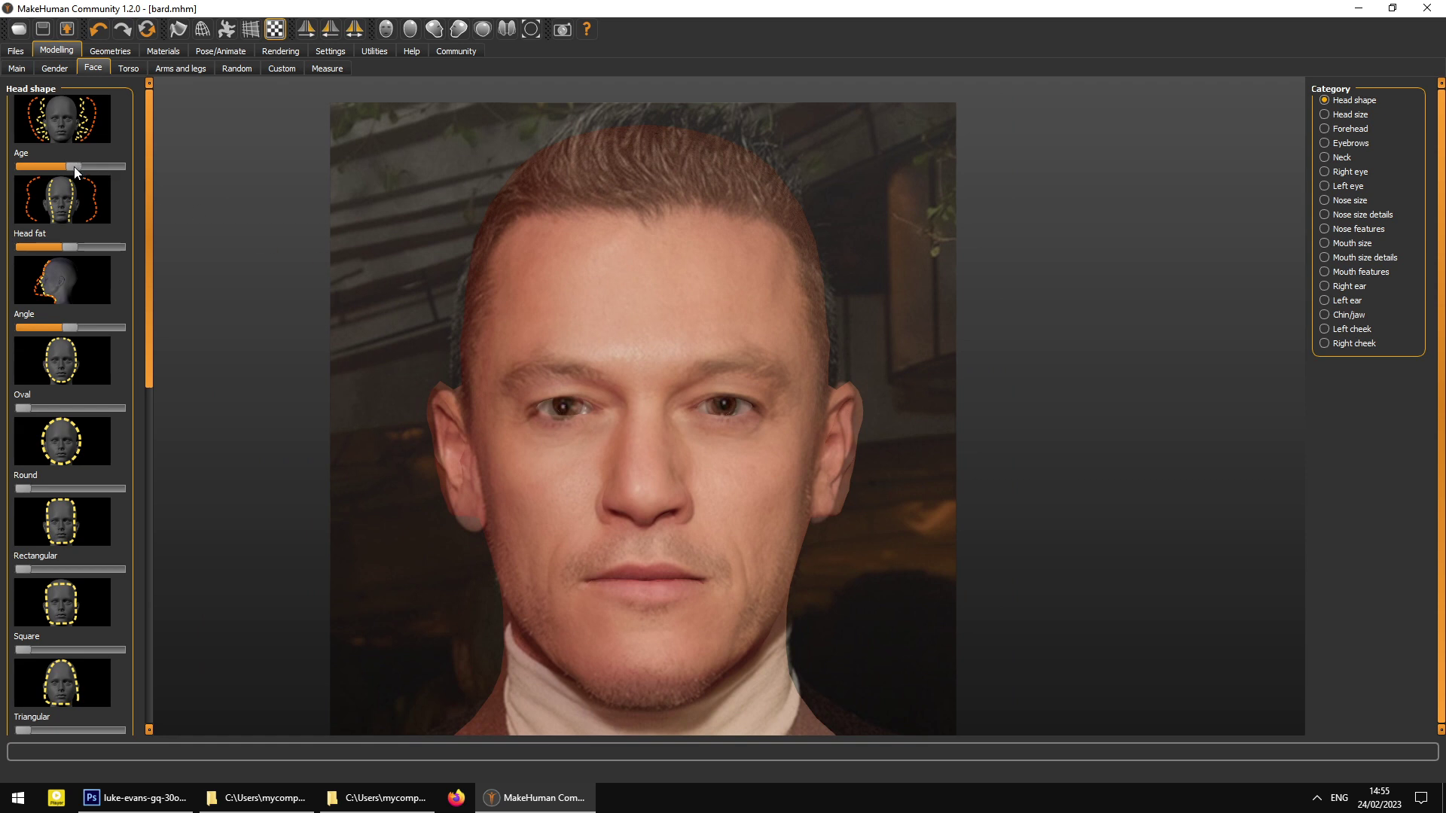
mouse_move(88, 170)
left_mouse_down()
mouse_move(87, 183)
mouse_move(117, 179)
mouse_move(73, 189)
mouse_move(84, 198)
left_mouse_up()
- Switch to the Desktop\Bard\Face folder in File Explorer and view the reference photo wp2237524.jpg
left_click(256, 798)
left_click(126, 798)
left_click(308, 802)
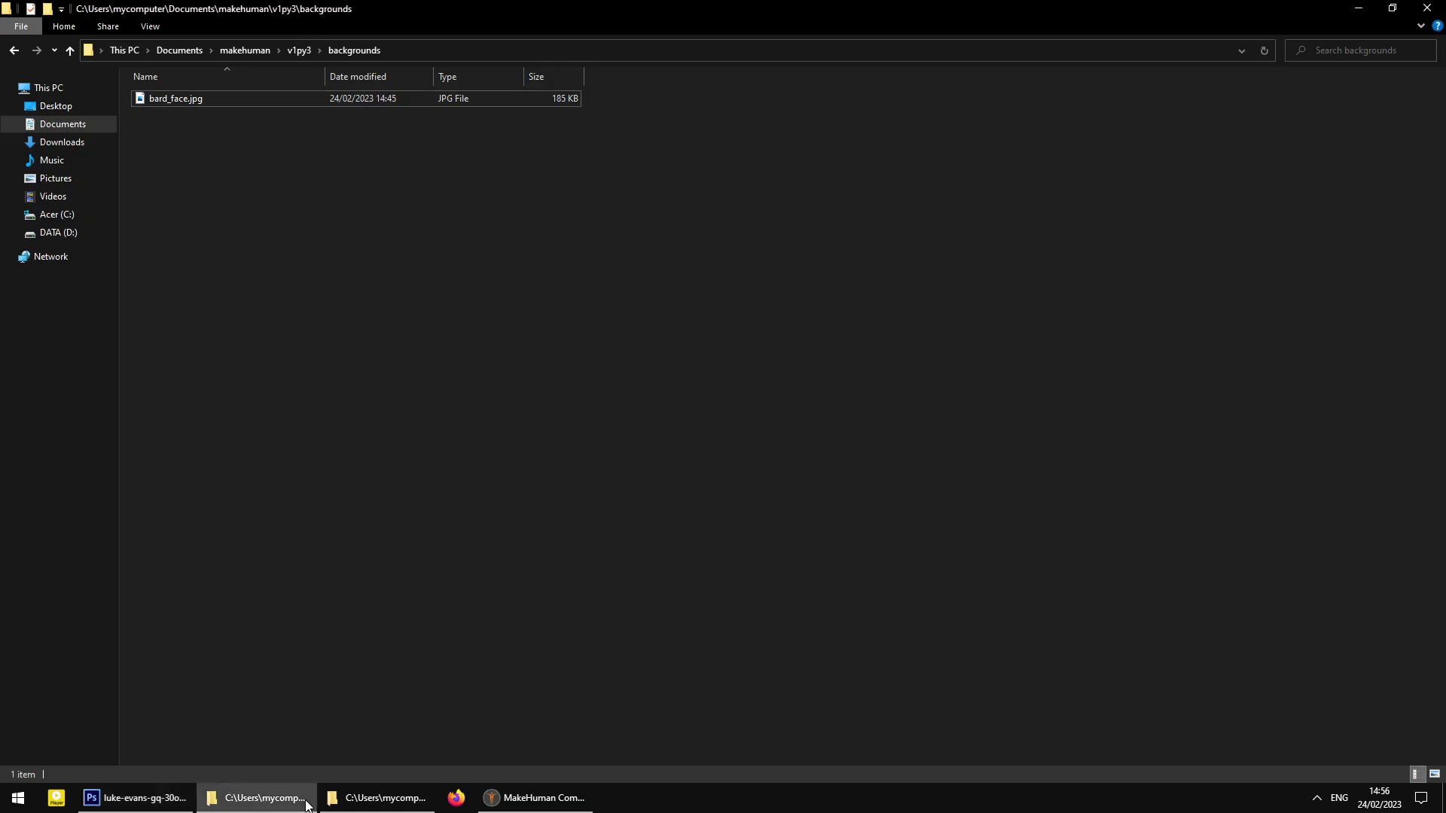
left_click(239, 803)
left_click(376, 798)
left_click(663, 436)
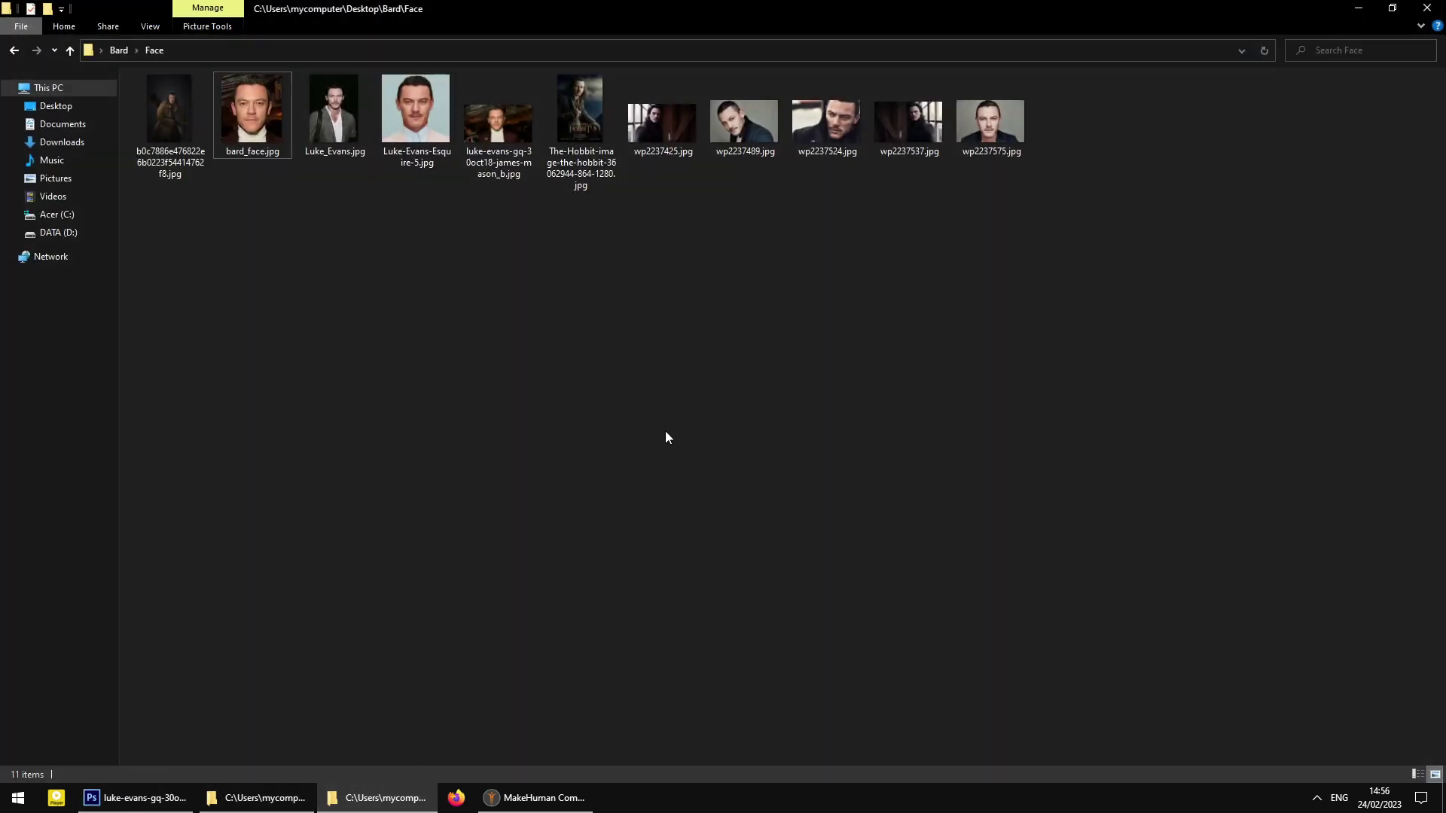
left_click(426, 139)
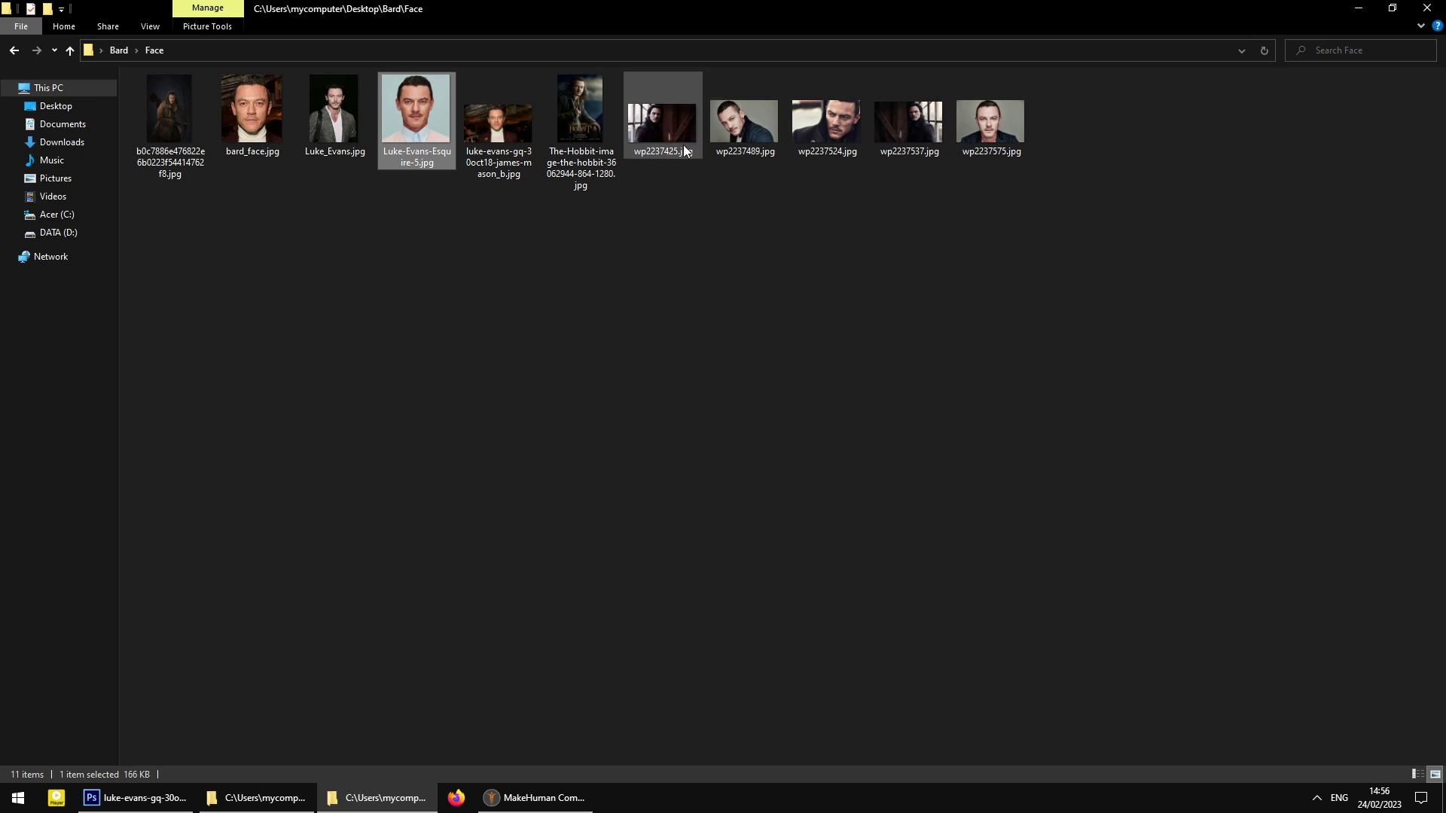
double_click(841, 140)
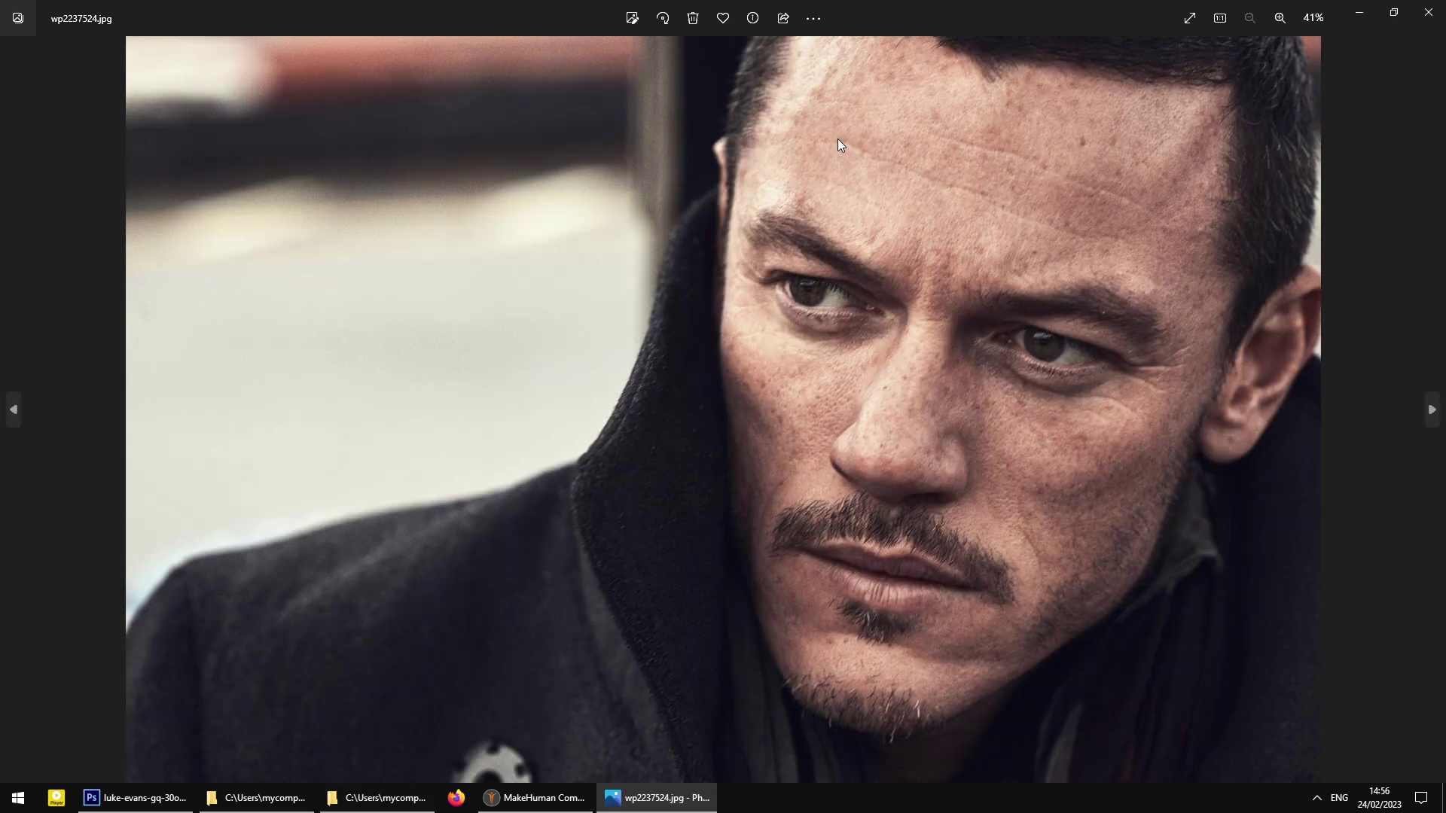
left_click(1429, 11)
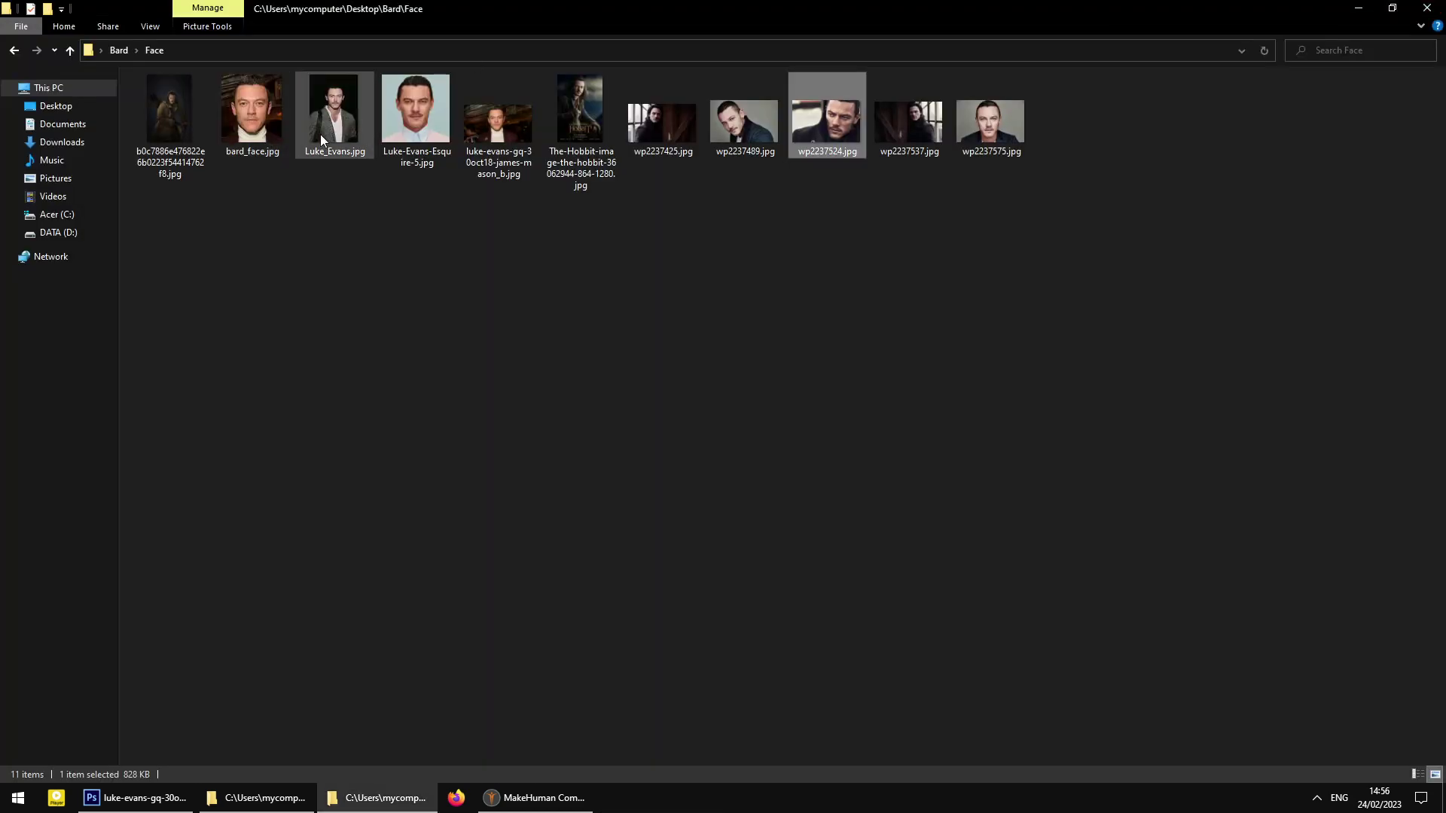
- Open Luke-Evans-Esquire-5.jpg from the Face folder as a front-facing reference and switch back to MakeHuman
left_click(432, 129)
double_click(435, 115)
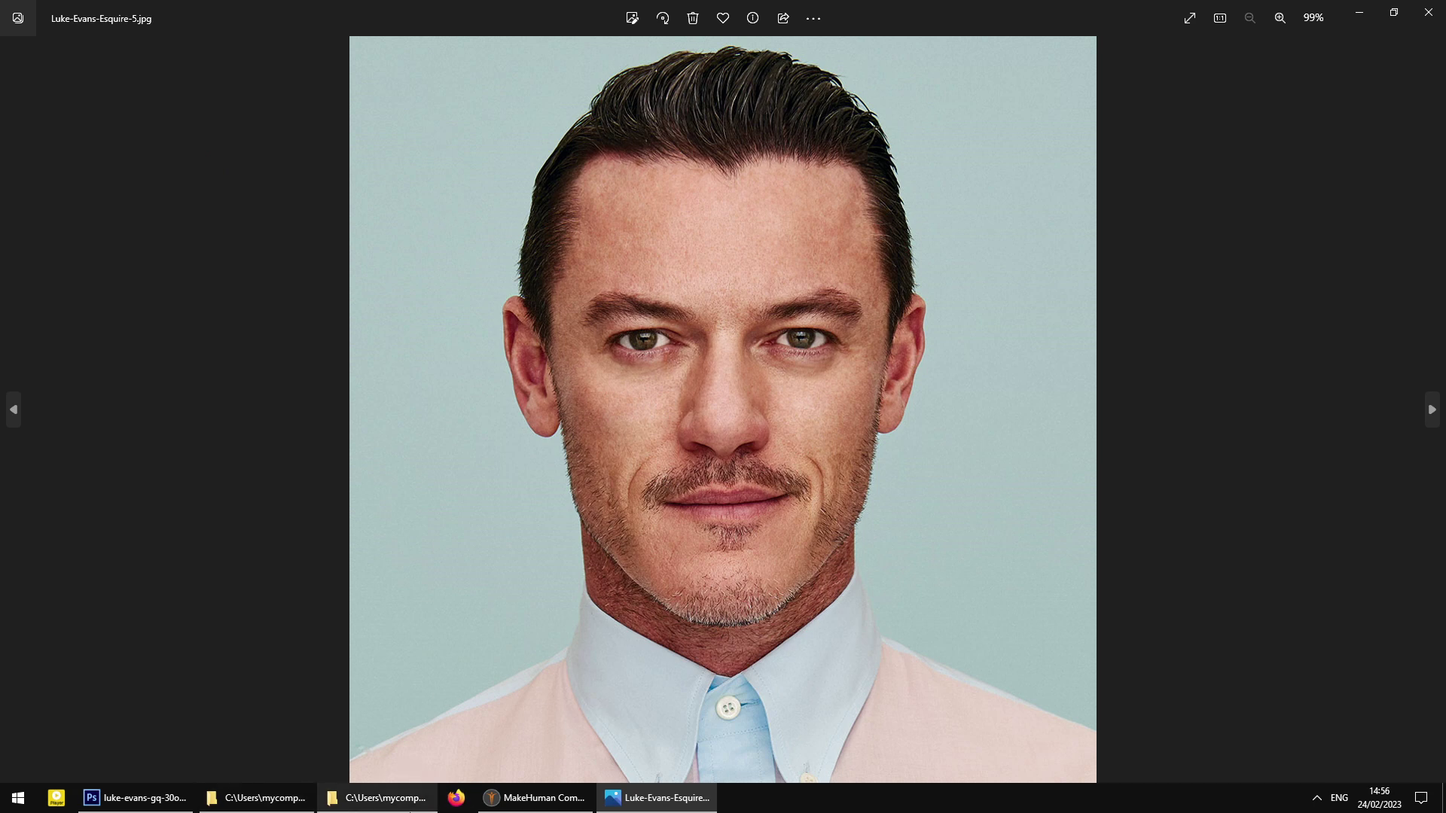
left_click(1429, 10)
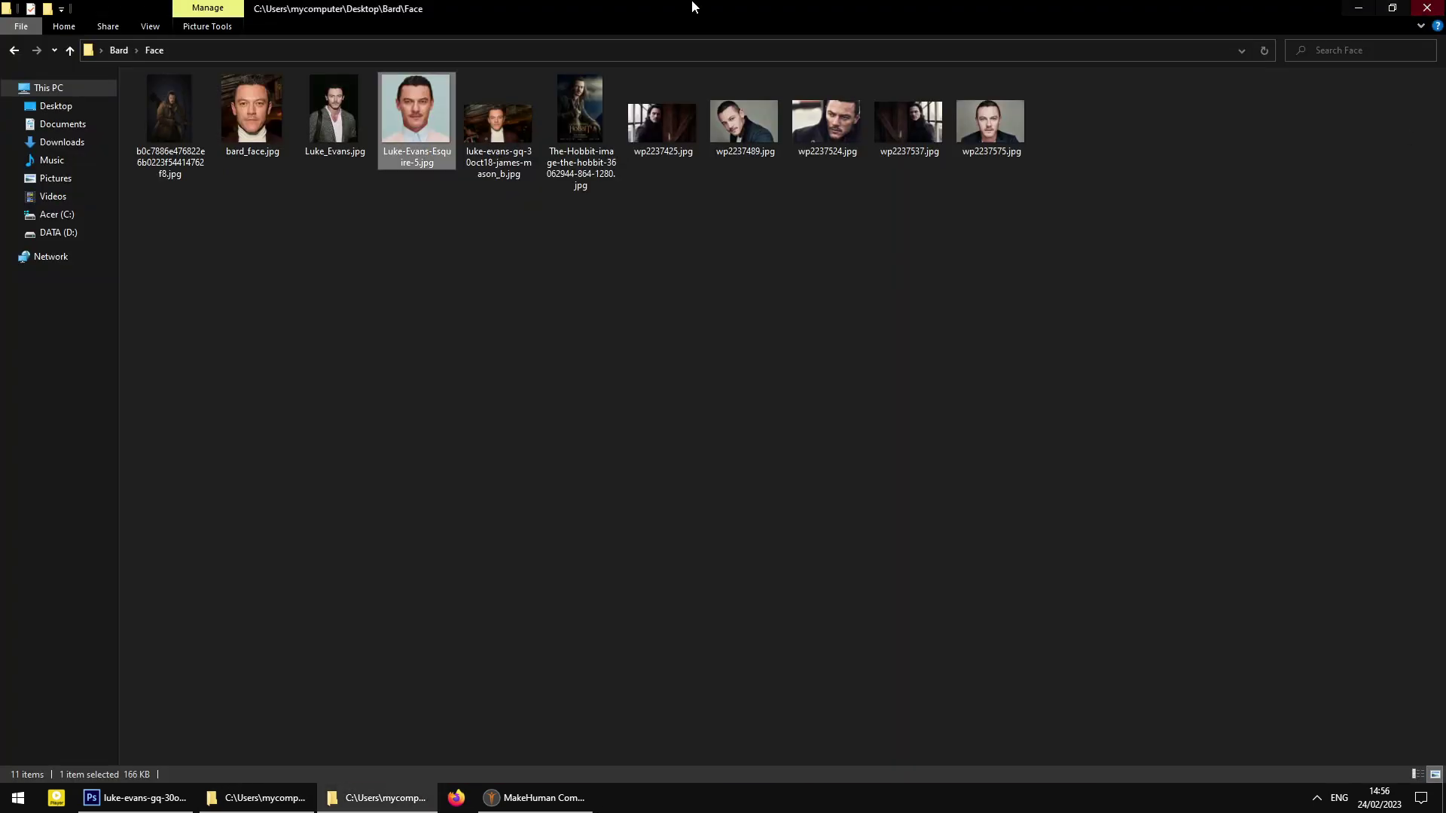
double_click(411, 119)
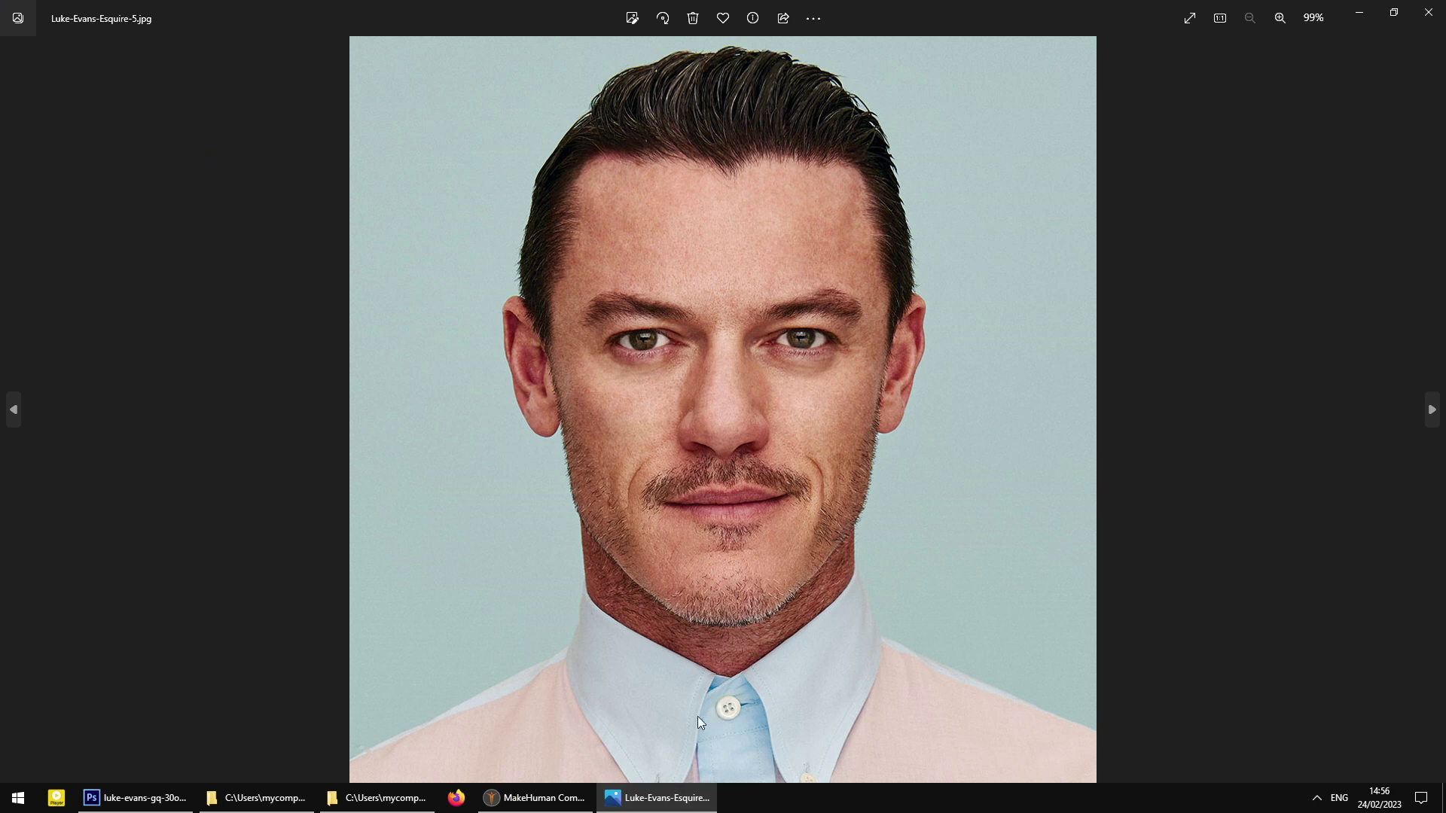
left_click(557, 804)
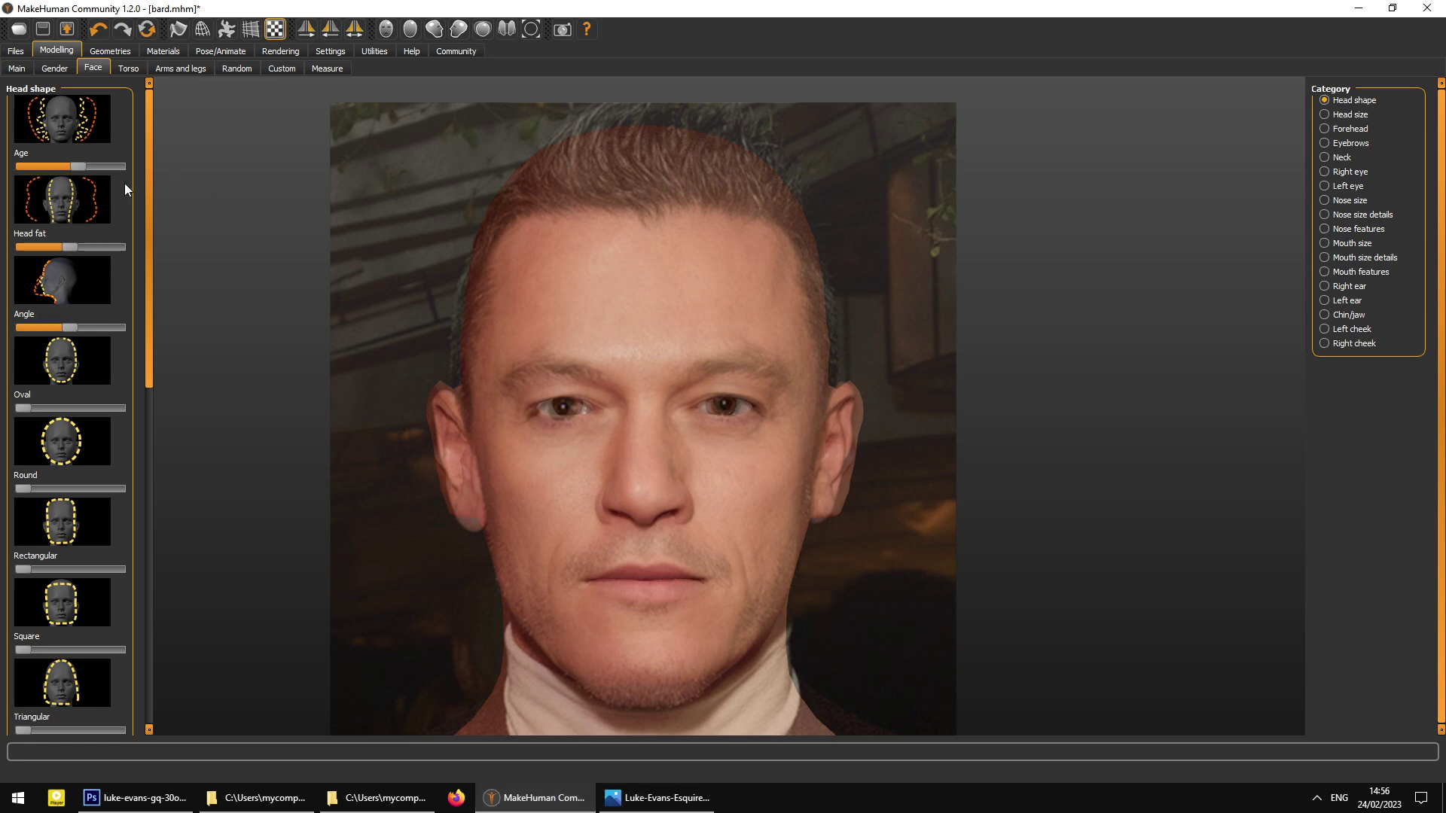
- Reduce the head shape's Head fat to about a quarter of its range, comparing the model with the Luke-Evans-Esquire-5.jpg photo
left_click(686, 807)
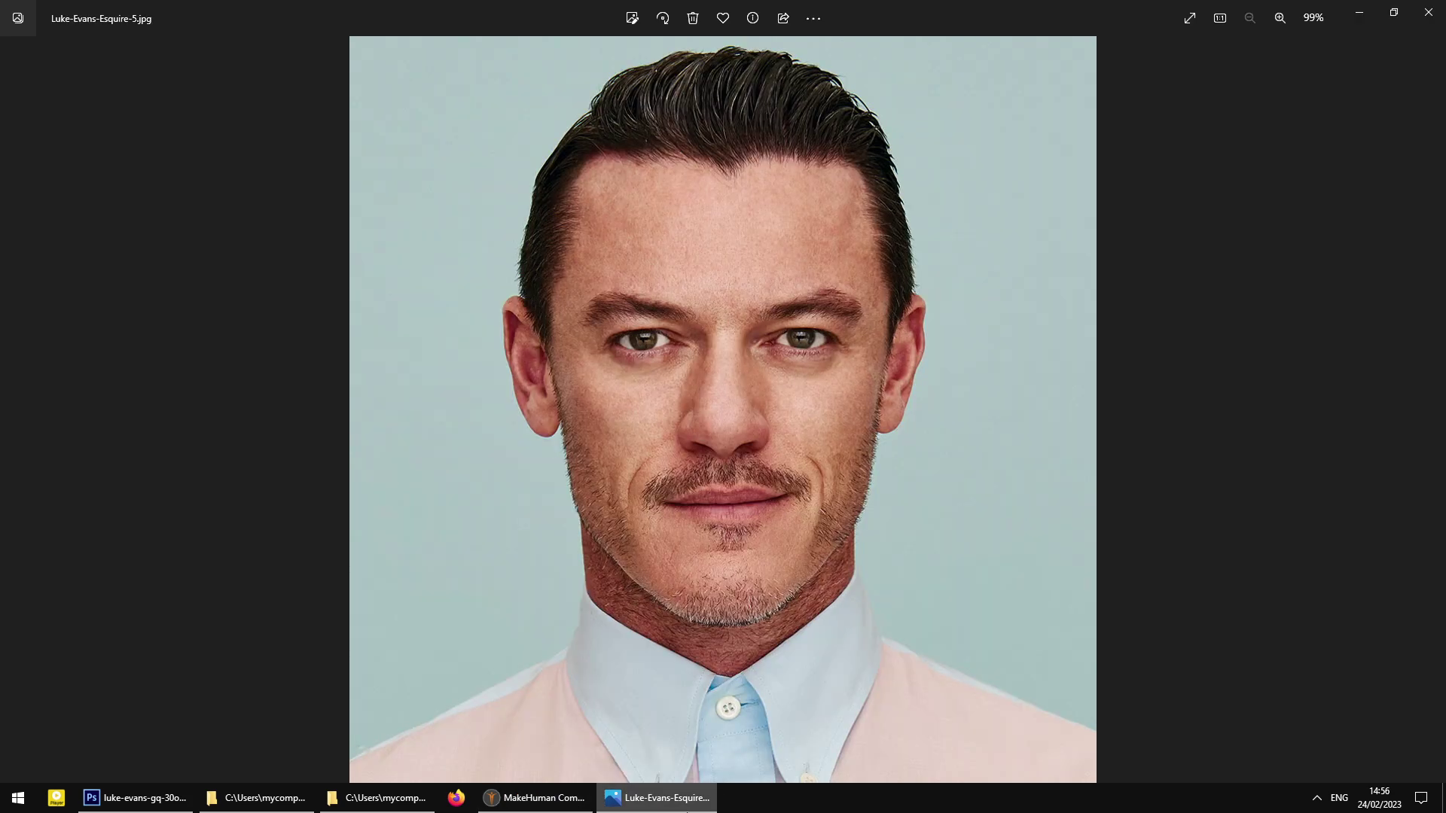
left_click(687, 808)
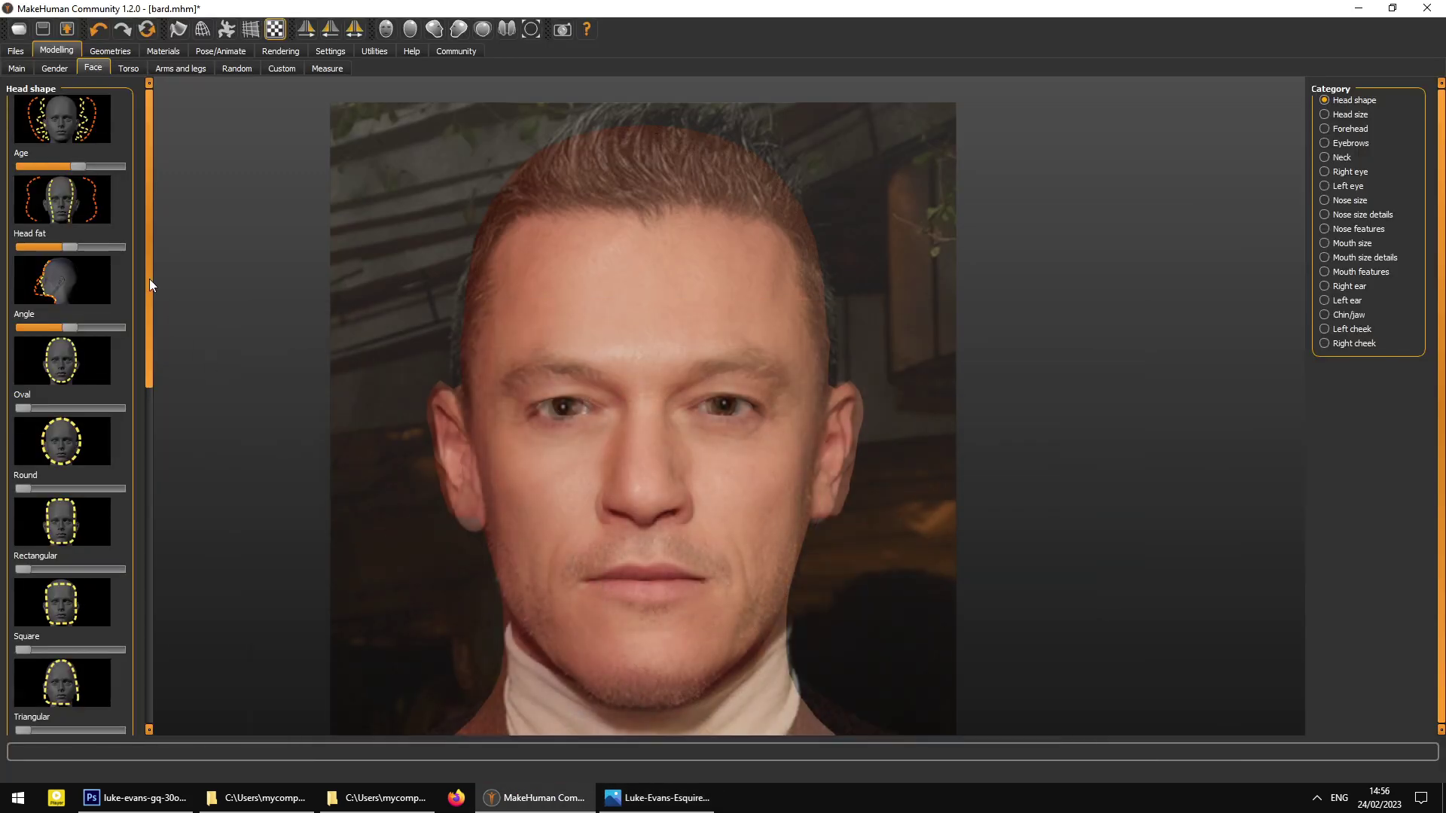
left_click_drag(67, 247, 61, 248)
left_click(659, 798)
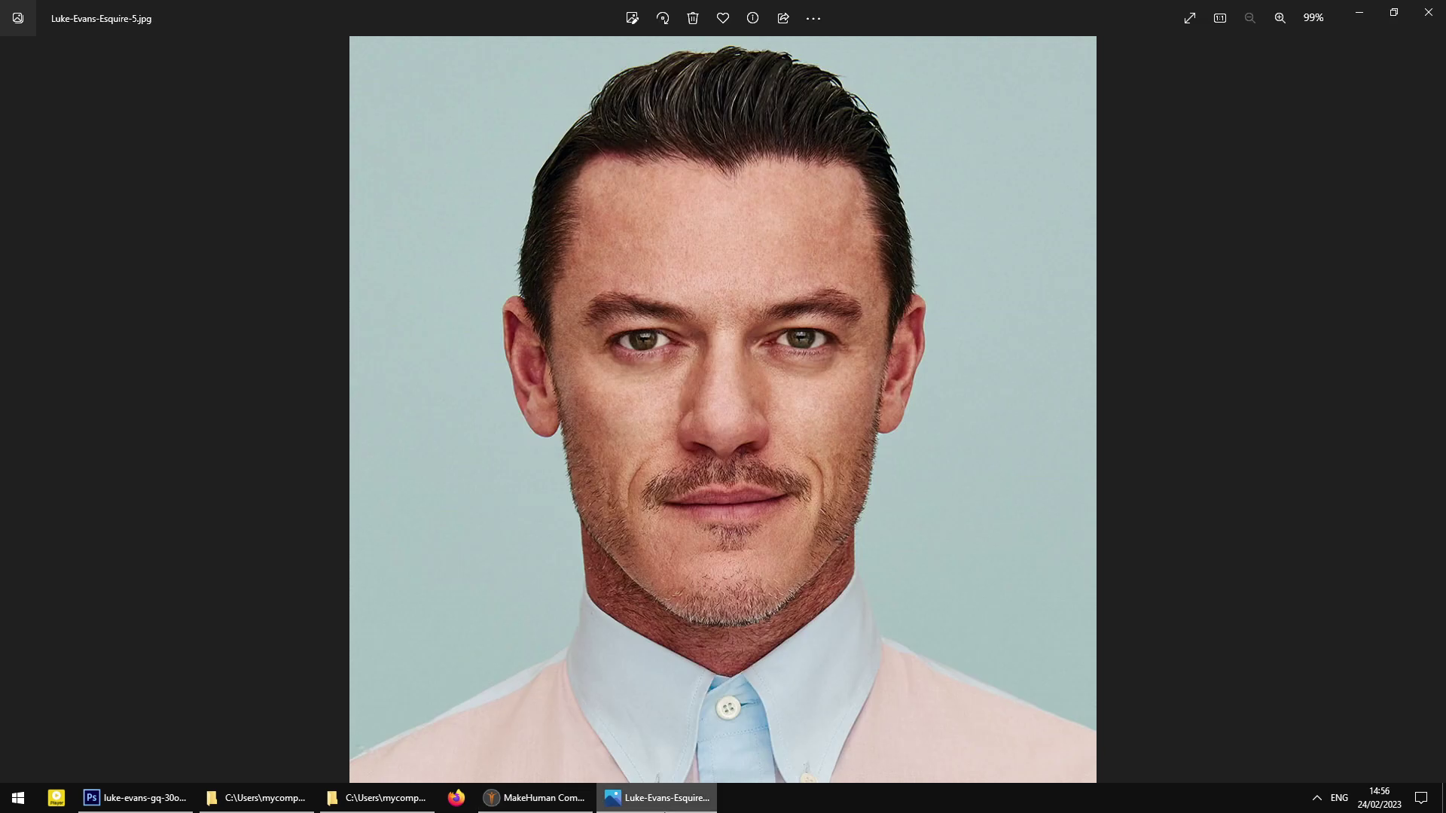
left_click(659, 798)
left_click_drag(54, 248, 45, 248)
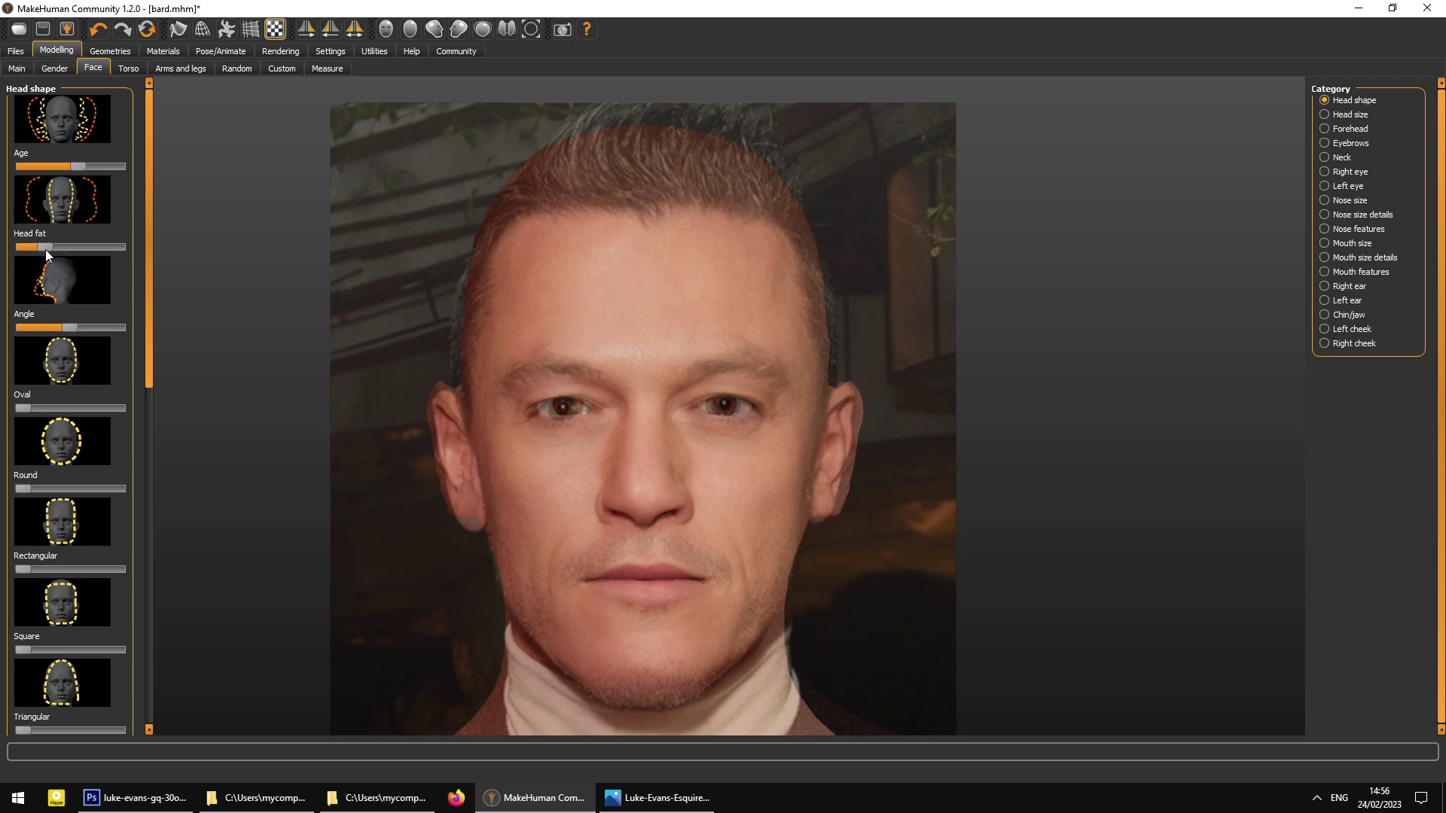
- View the reference photos Luke-Evans-Esquire-5.jpg and wp2237537.jpg from the Face folder and switch back to MakeHuman
left_click(705, 792)
left_click(659, 799)
scroll(146, 332, "down", 2)
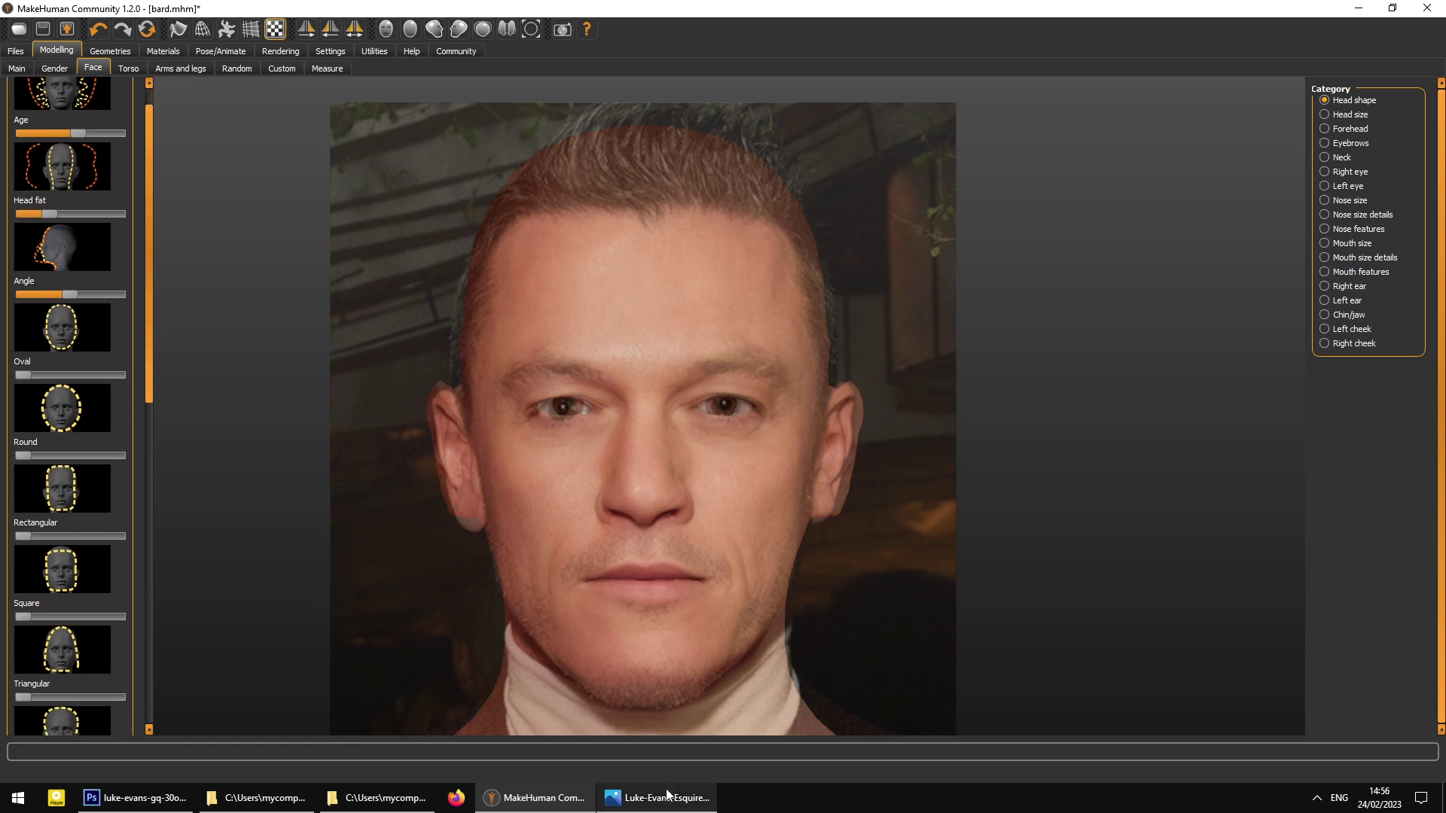
left_click(659, 798)
left_click(380, 799)
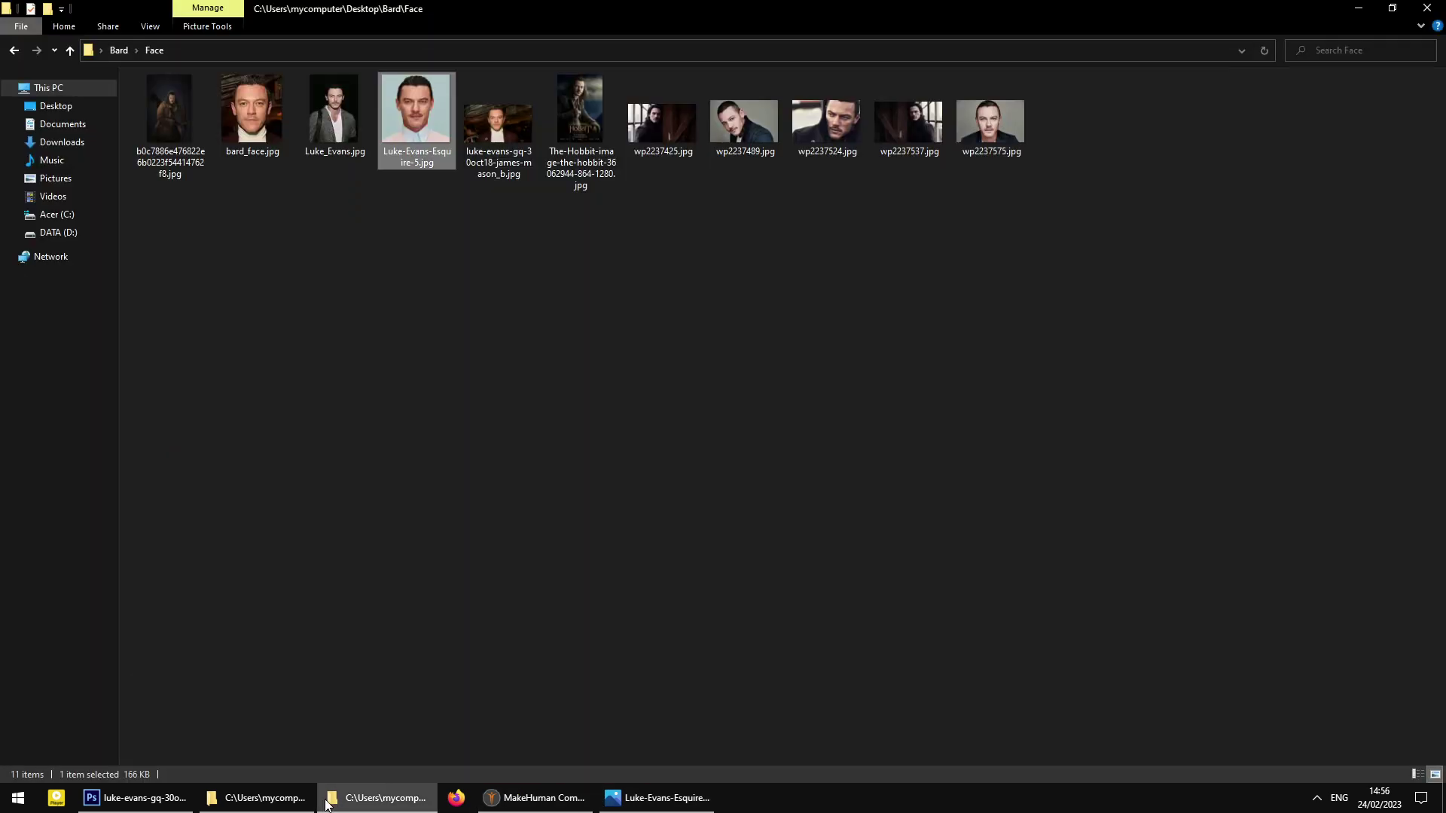
double_click(908, 128)
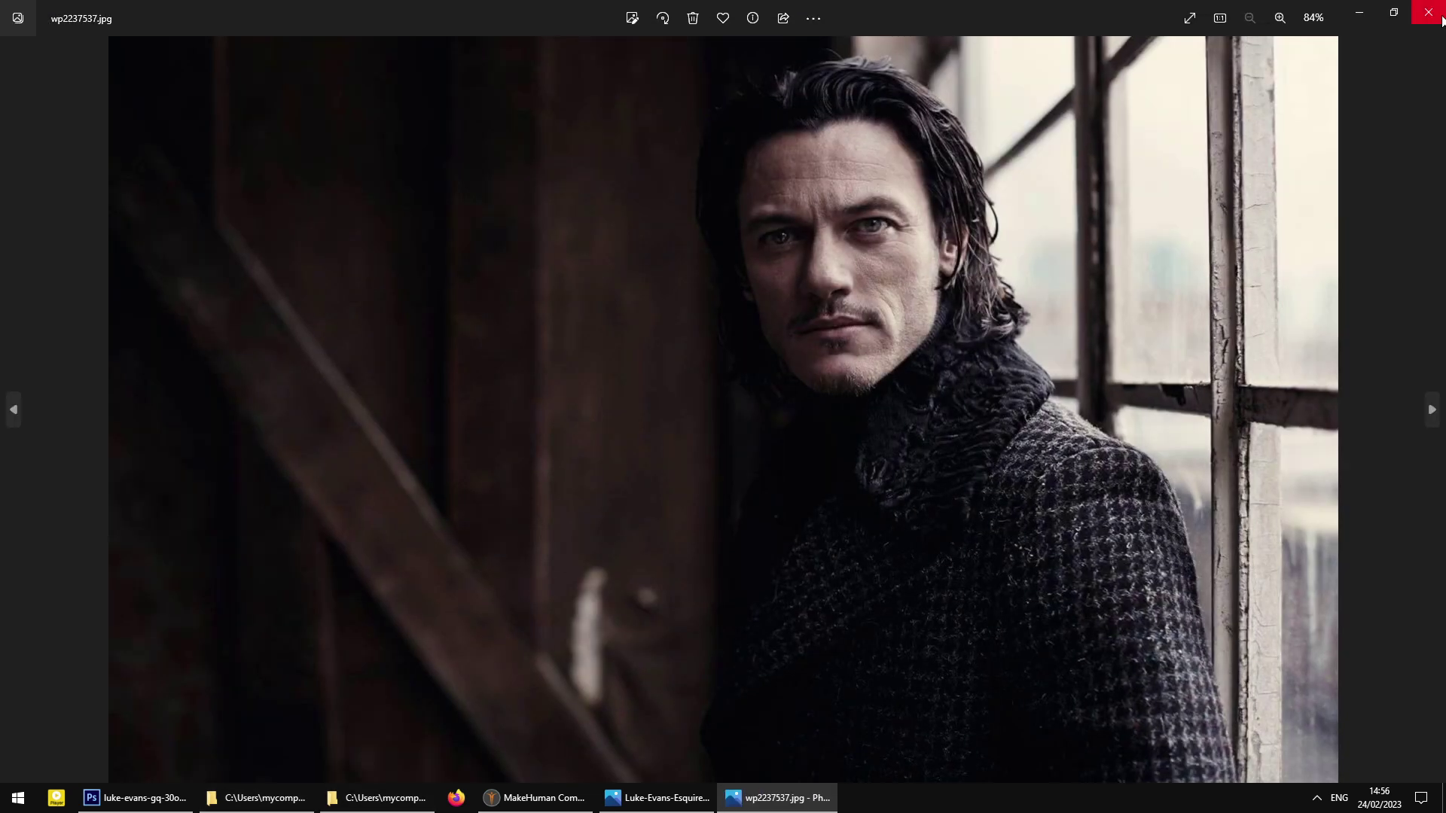
left_click(1440, 21)
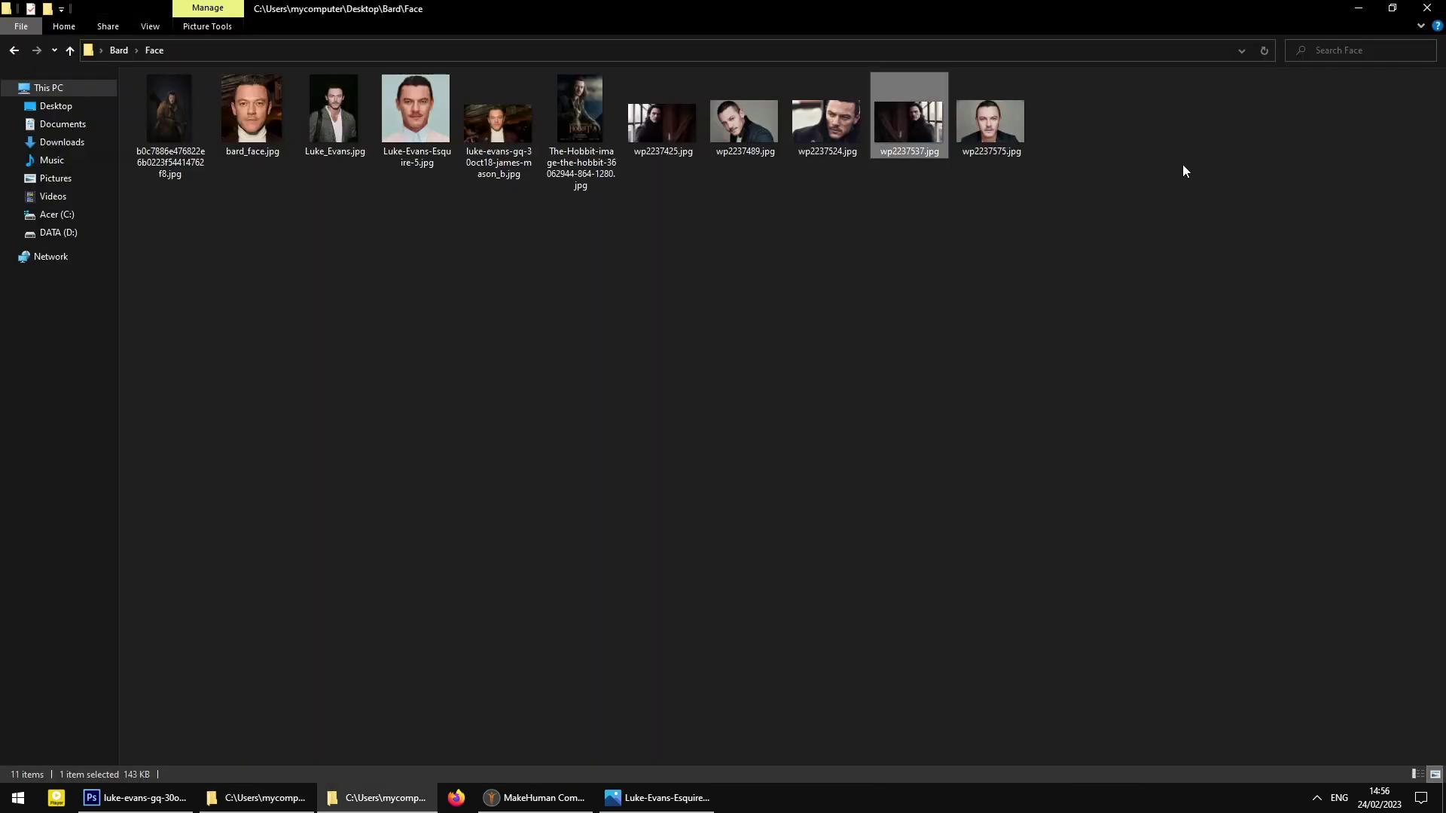
left_click(529, 807)
- Raise the head shape's Invertedtriangular value to about 70 percent of its range
left_click_drag(147, 302, 177, 423)
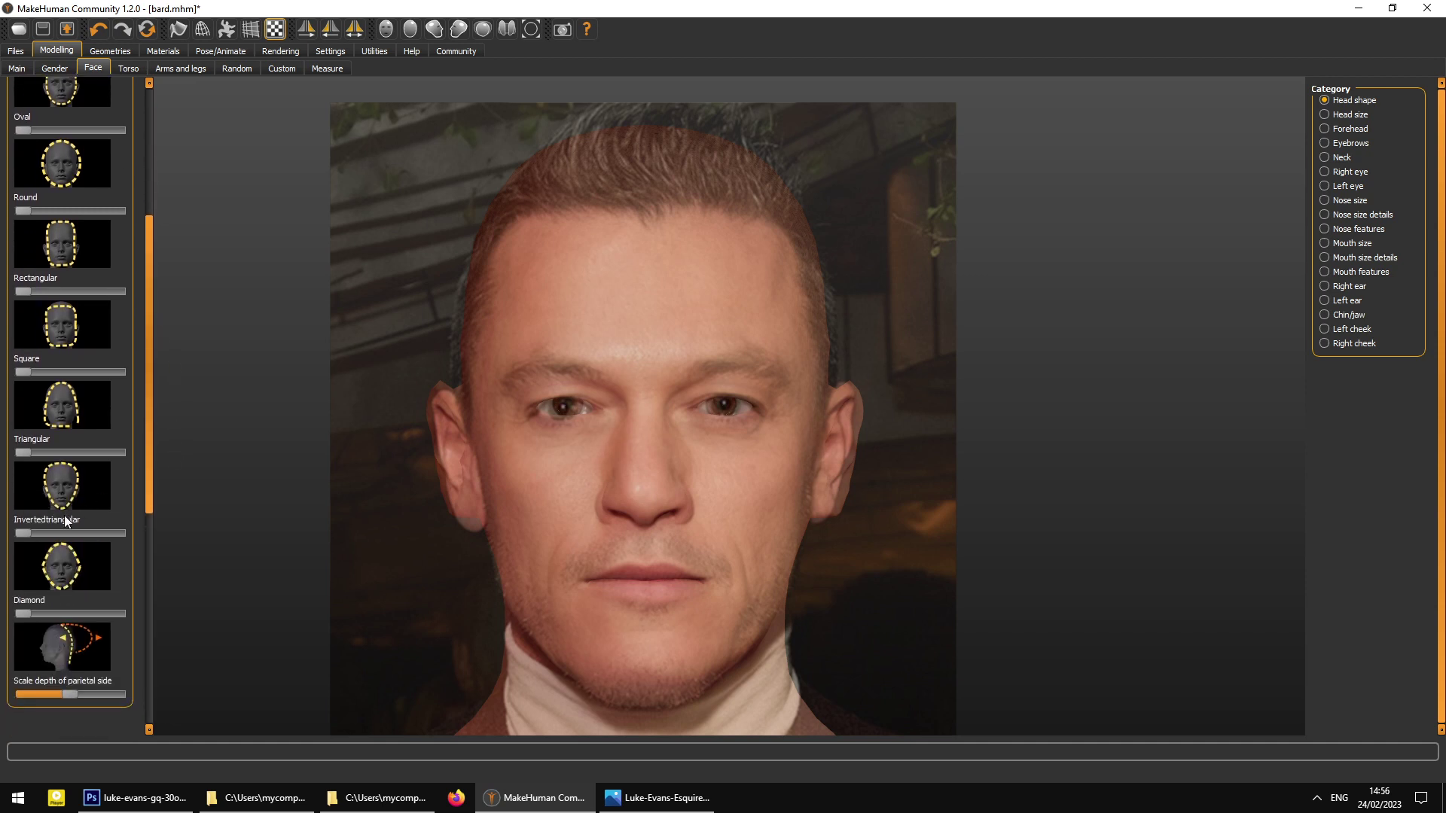
left_click_drag(25, 531, 94, 545)
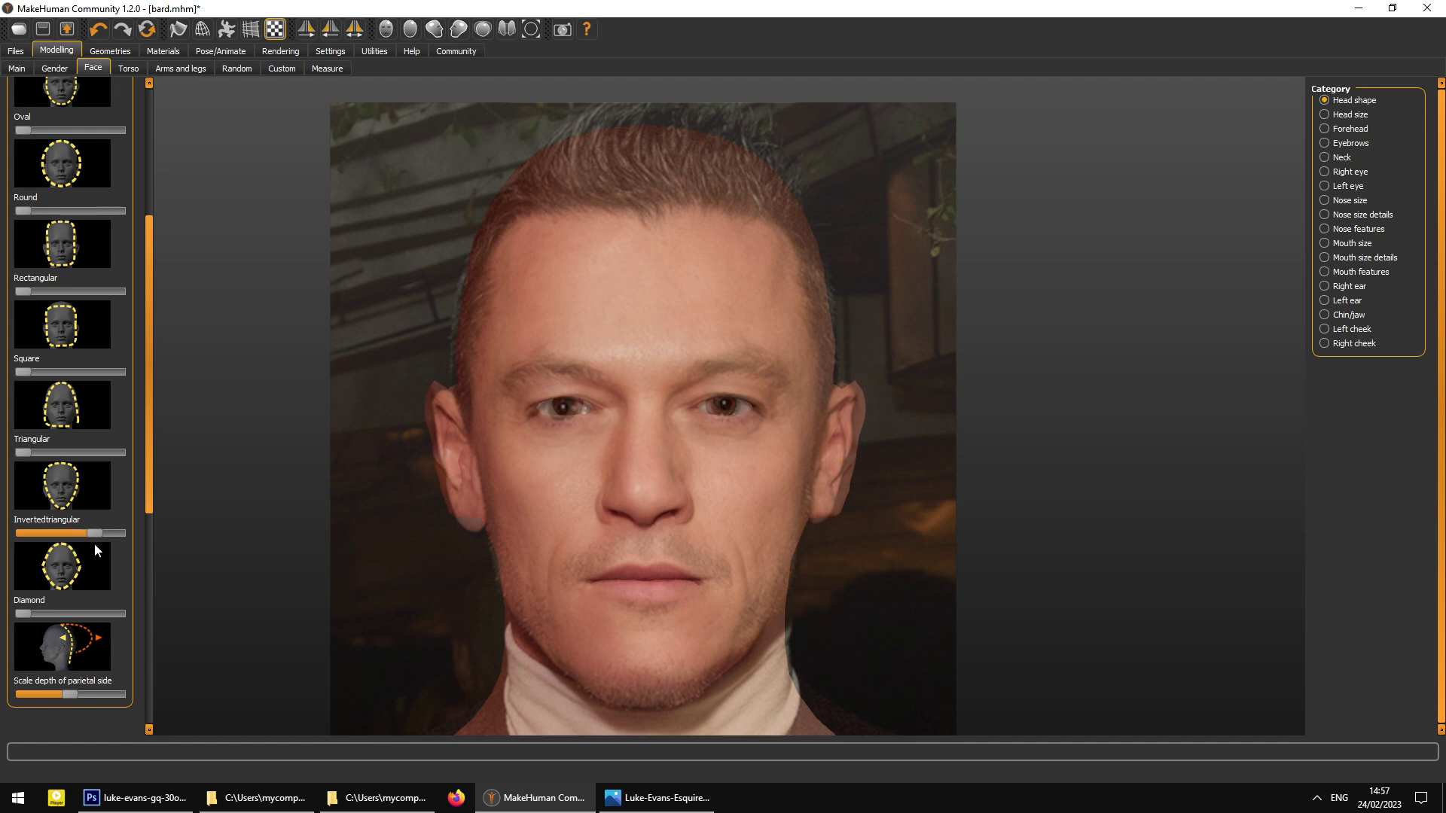
left_click_drag(151, 459, 170, 547)
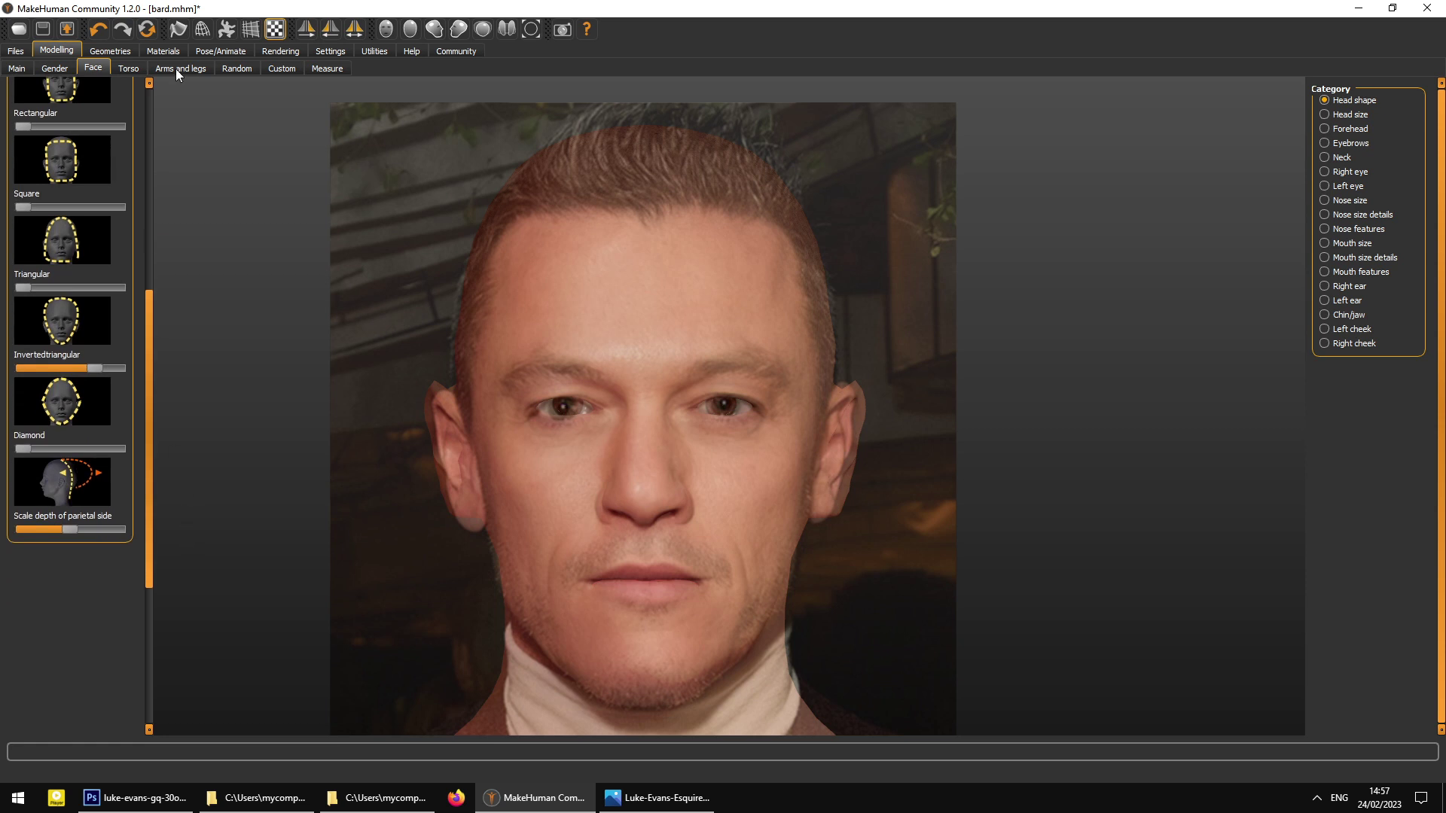
left_click_drag(151, 322, 163, 148)
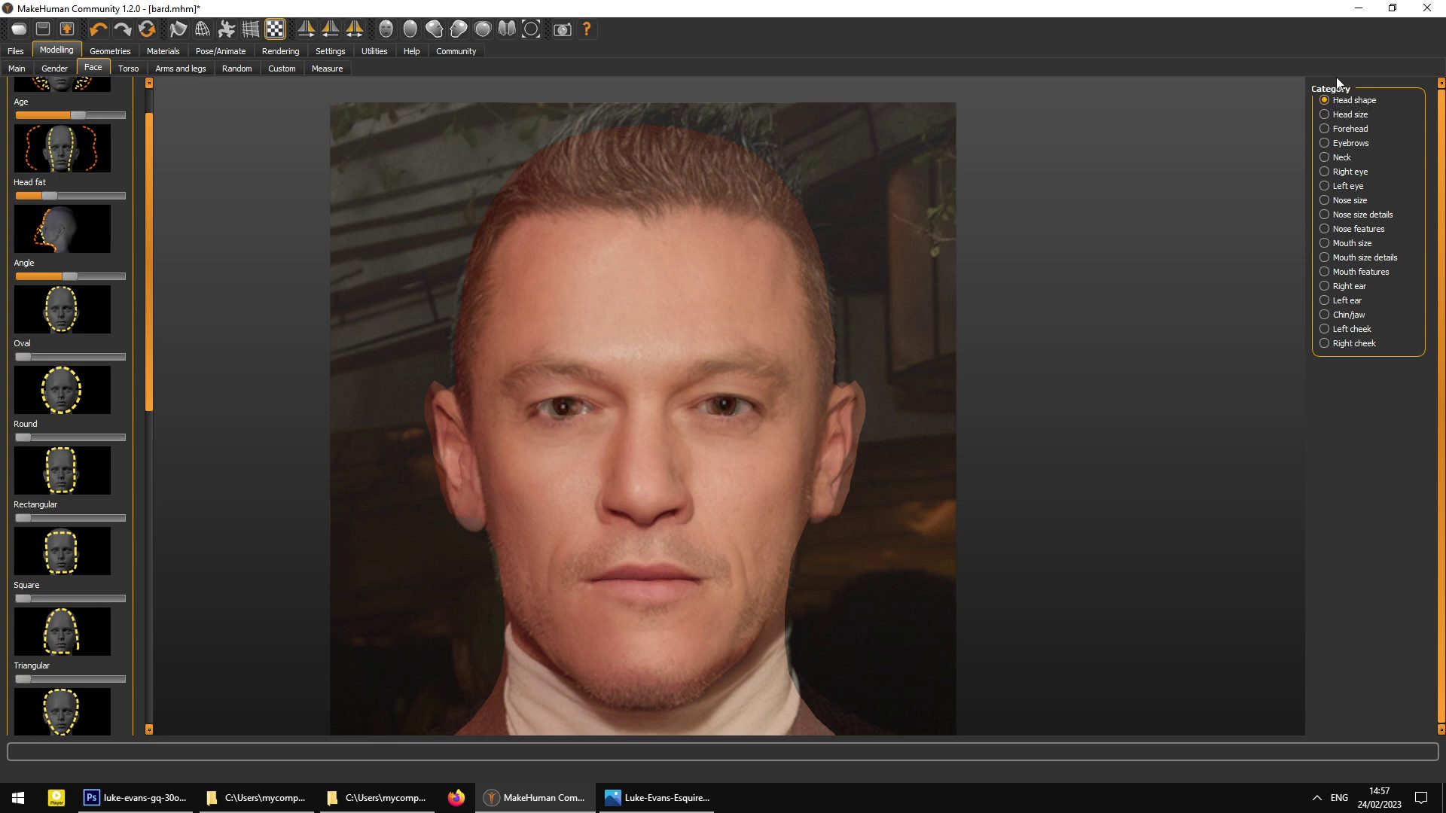
- Look over the Head size settings and open the Forehead settings
left_click(1325, 115)
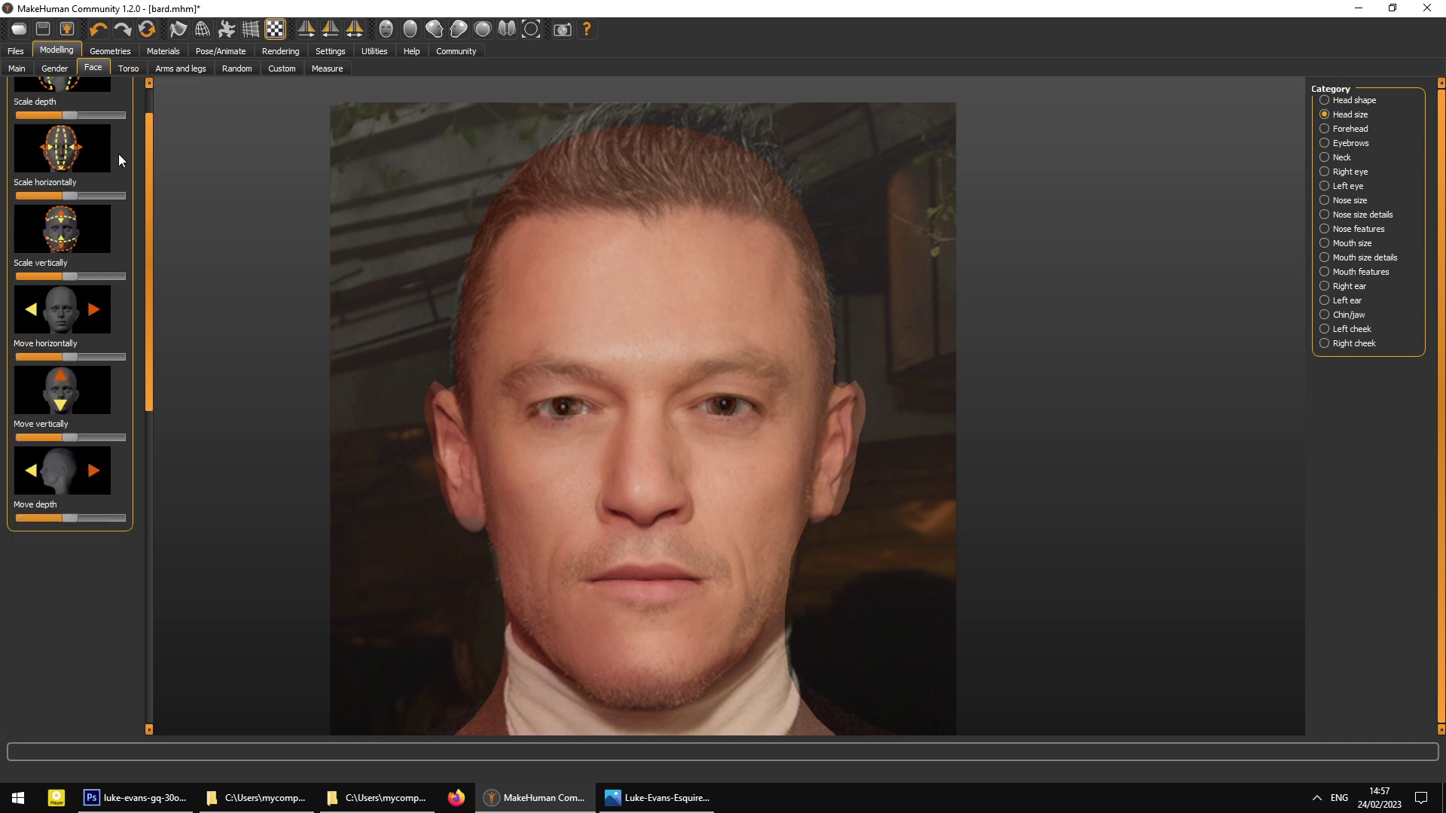
left_click_drag(148, 134, 133, 107)
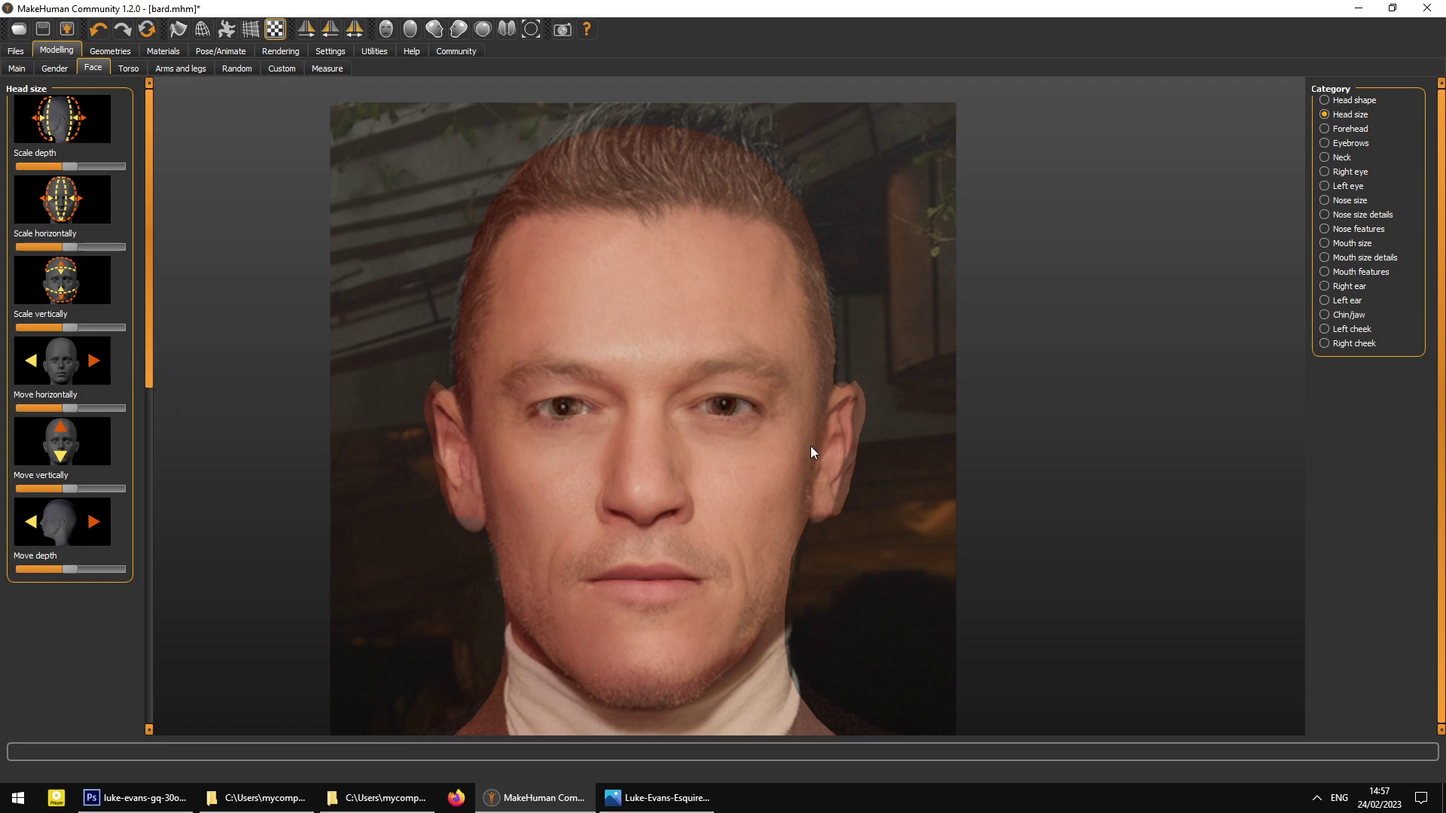
left_click(1323, 129)
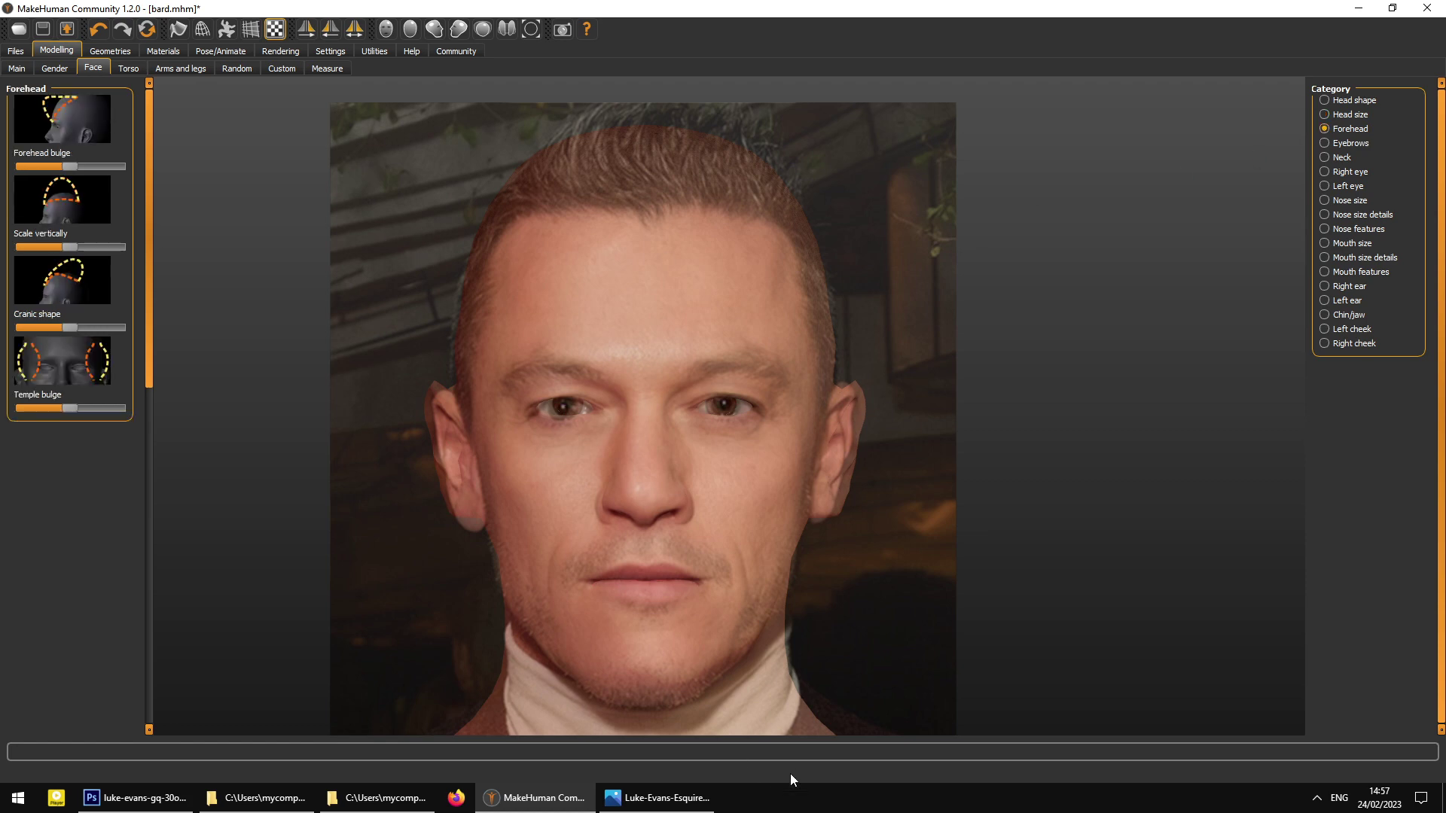
- Study the forehead in Luke-Evans-Esquire-5.jpg and wp2237524.jpg from the Face folder and switch back to MakeHuman
left_click(663, 800)
left_click(666, 800)
left_click(666, 800)
left_click(381, 799)
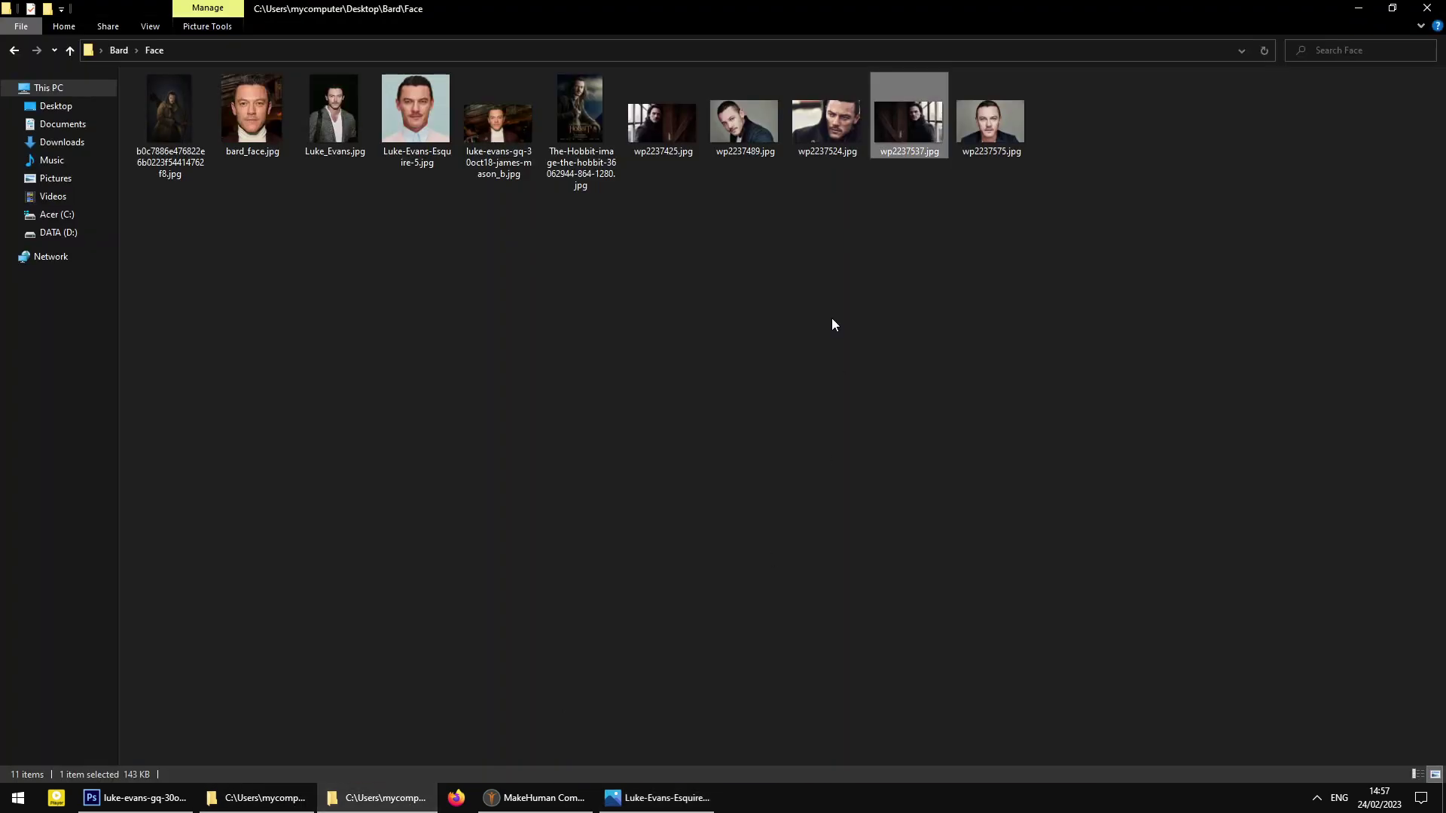
double_click(829, 133)
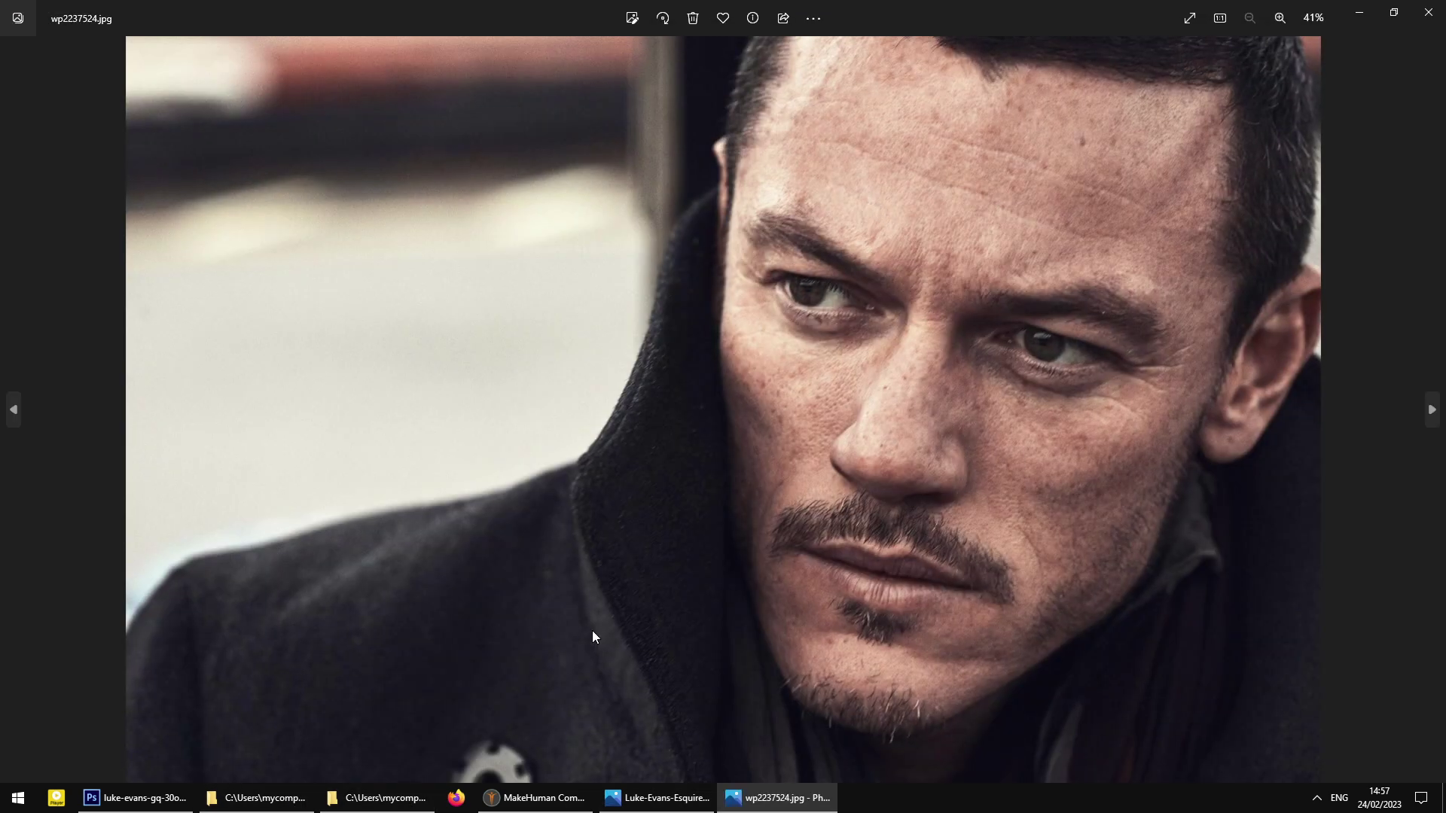
left_click(535, 799)
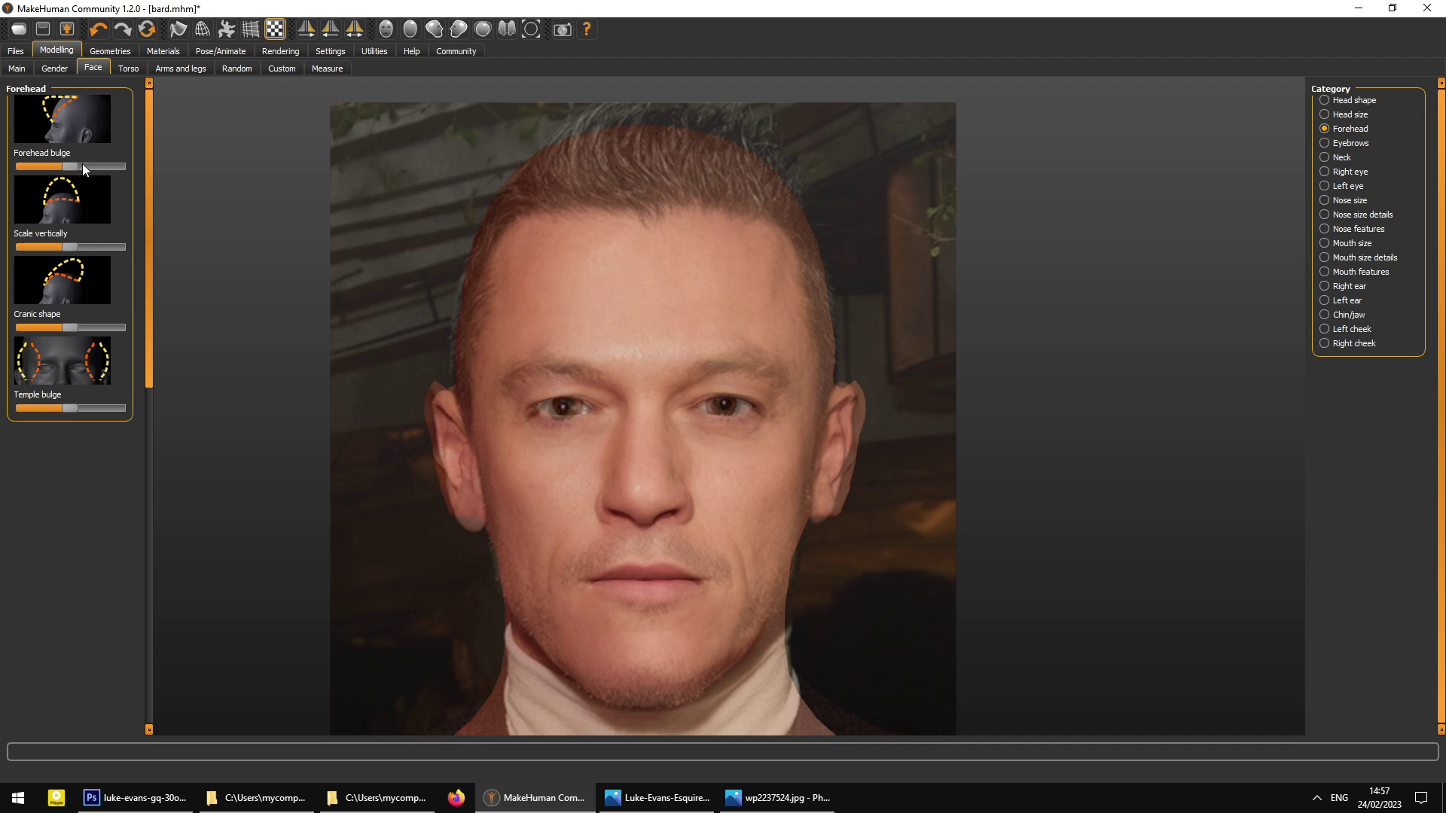
- Try the Forehead bulge near its maximum and bring it back to about the middle, checking the head in profile against wp2237524.jpg
left_click_drag(89, 167, 120, 175)
left_click_drag(264, 351, 313, 302)
left_click_drag(113, 169, 72, 169)
key("alt+Tab")
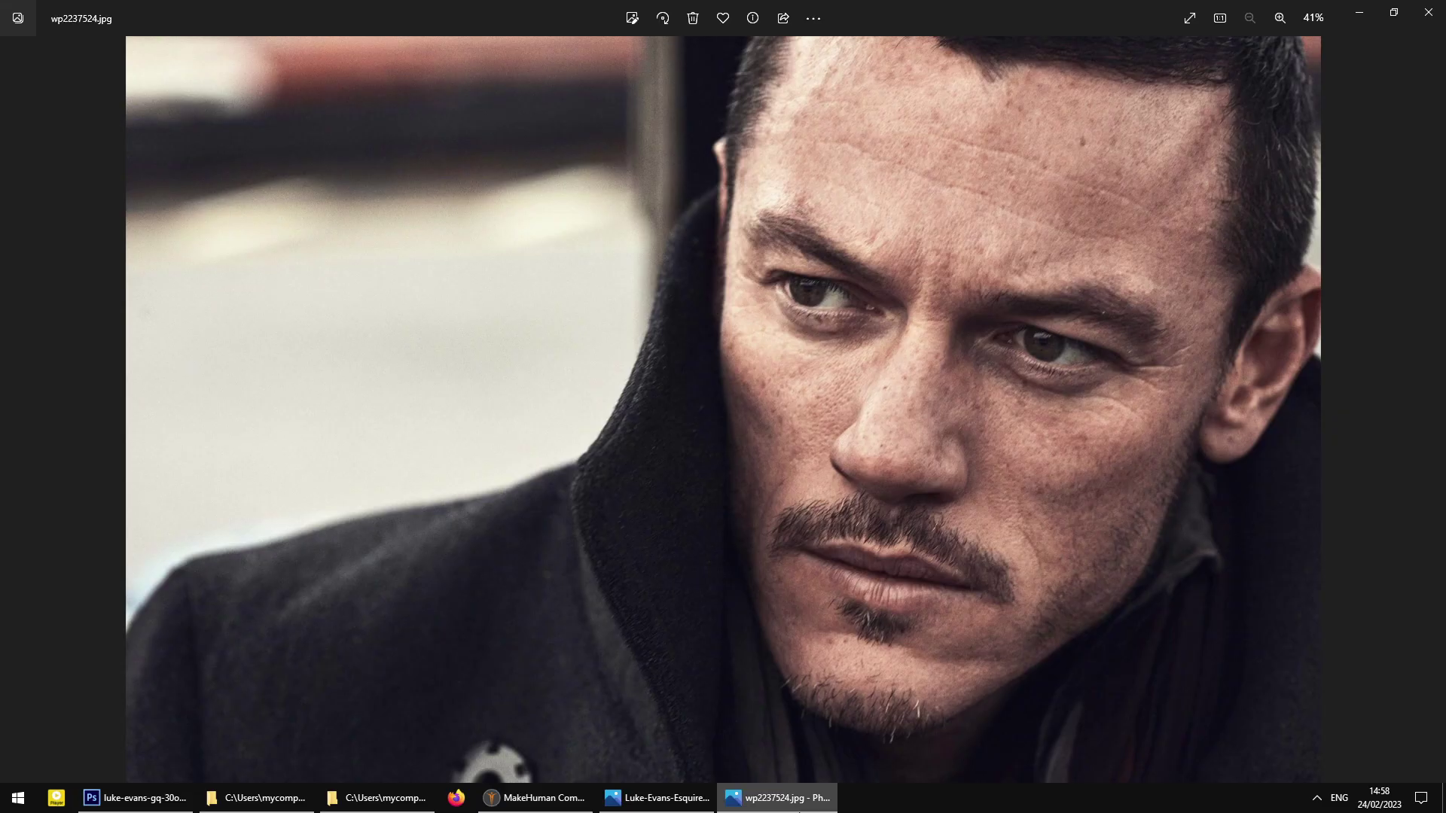
key("alt+Tab")
left_click_drag(333, 269, 362, 268)
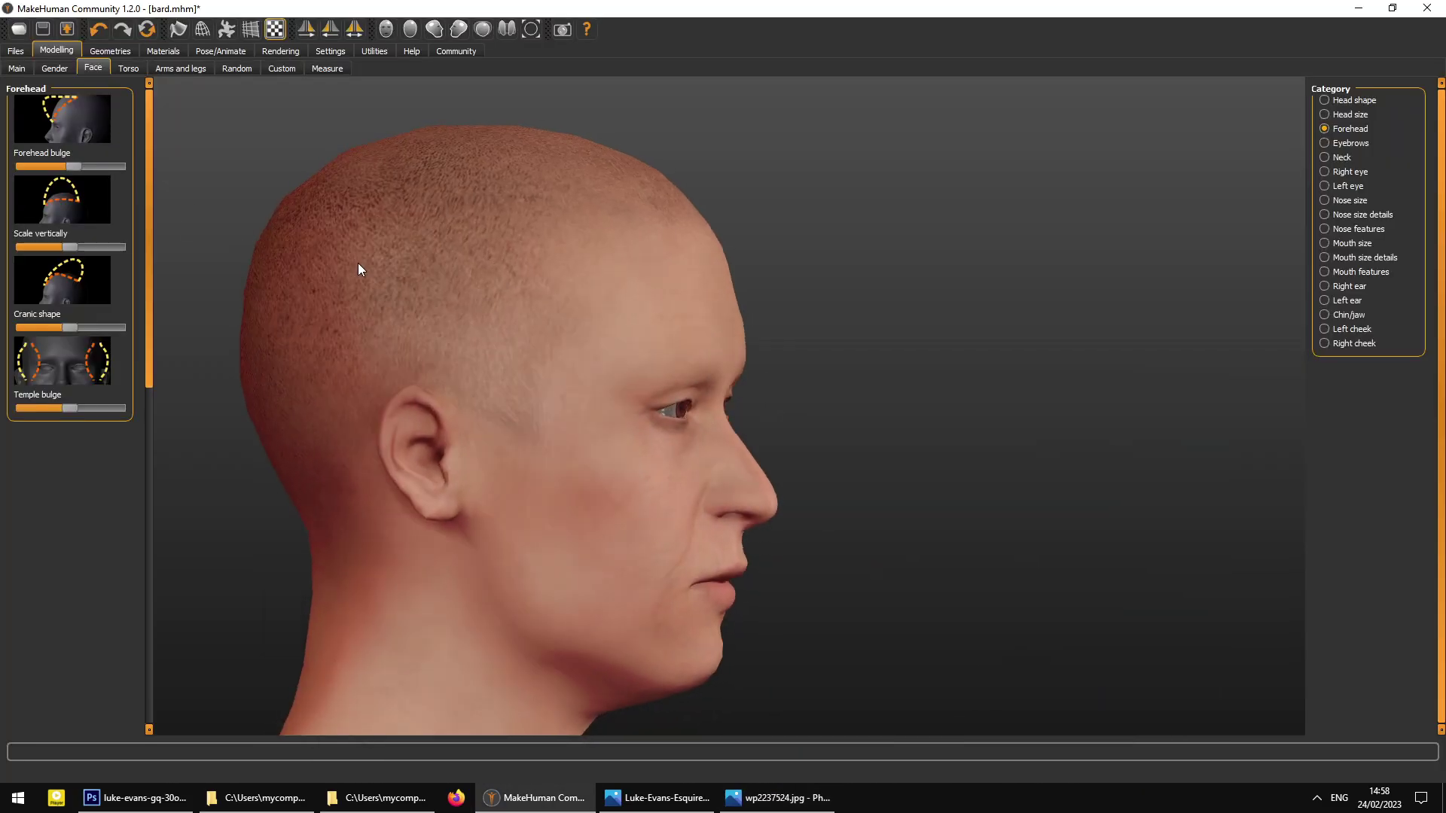
- Raise the Forehead bulge to about 60 percent of its range, comparing the profile with the open reference photos
left_click(661, 798)
left_click(663, 800)
left_click(777, 798)
left_click(778, 798)
left_click_drag(71, 167, 81, 168)
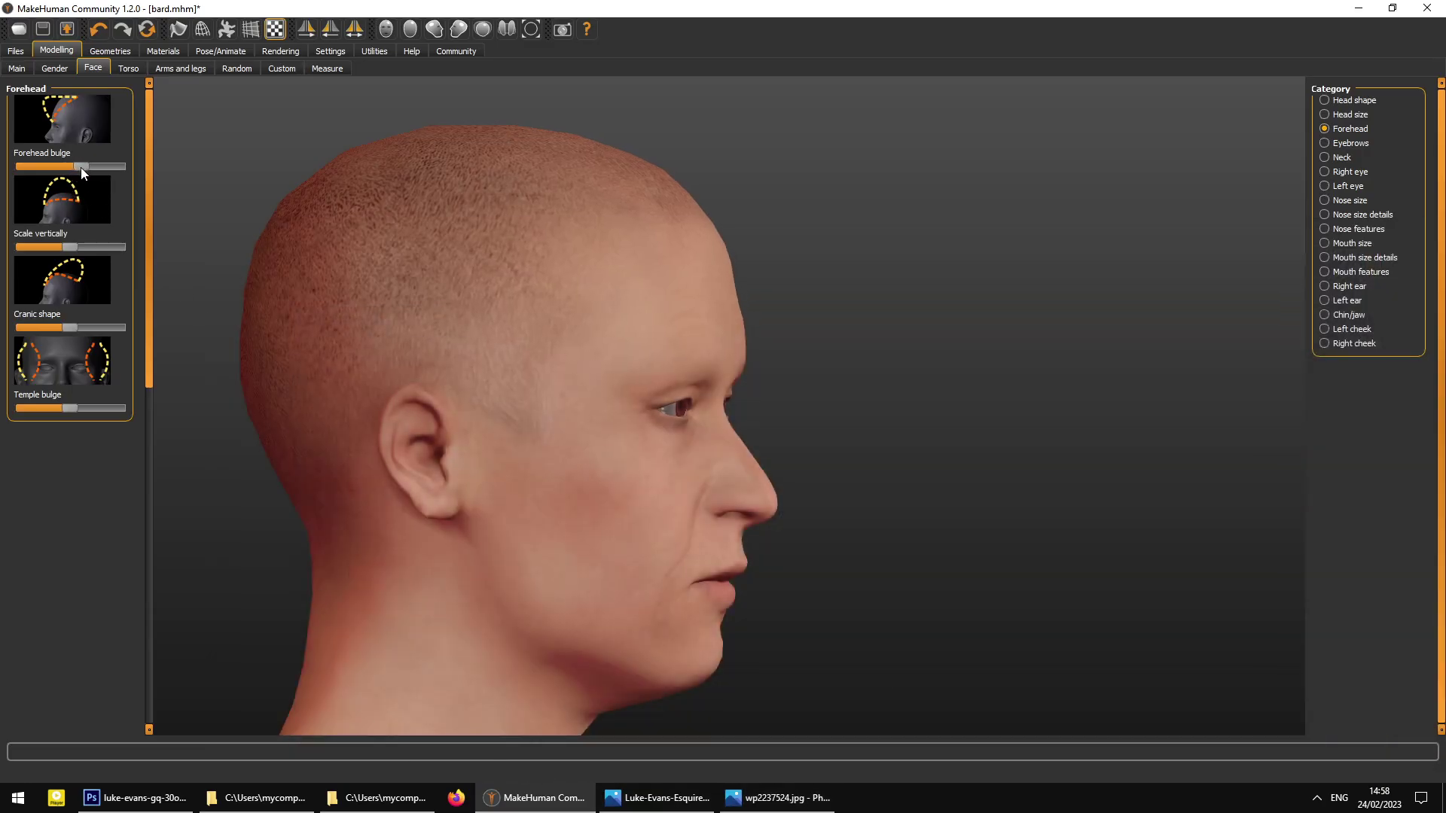
left_click_drag(459, 355, 481, 352)
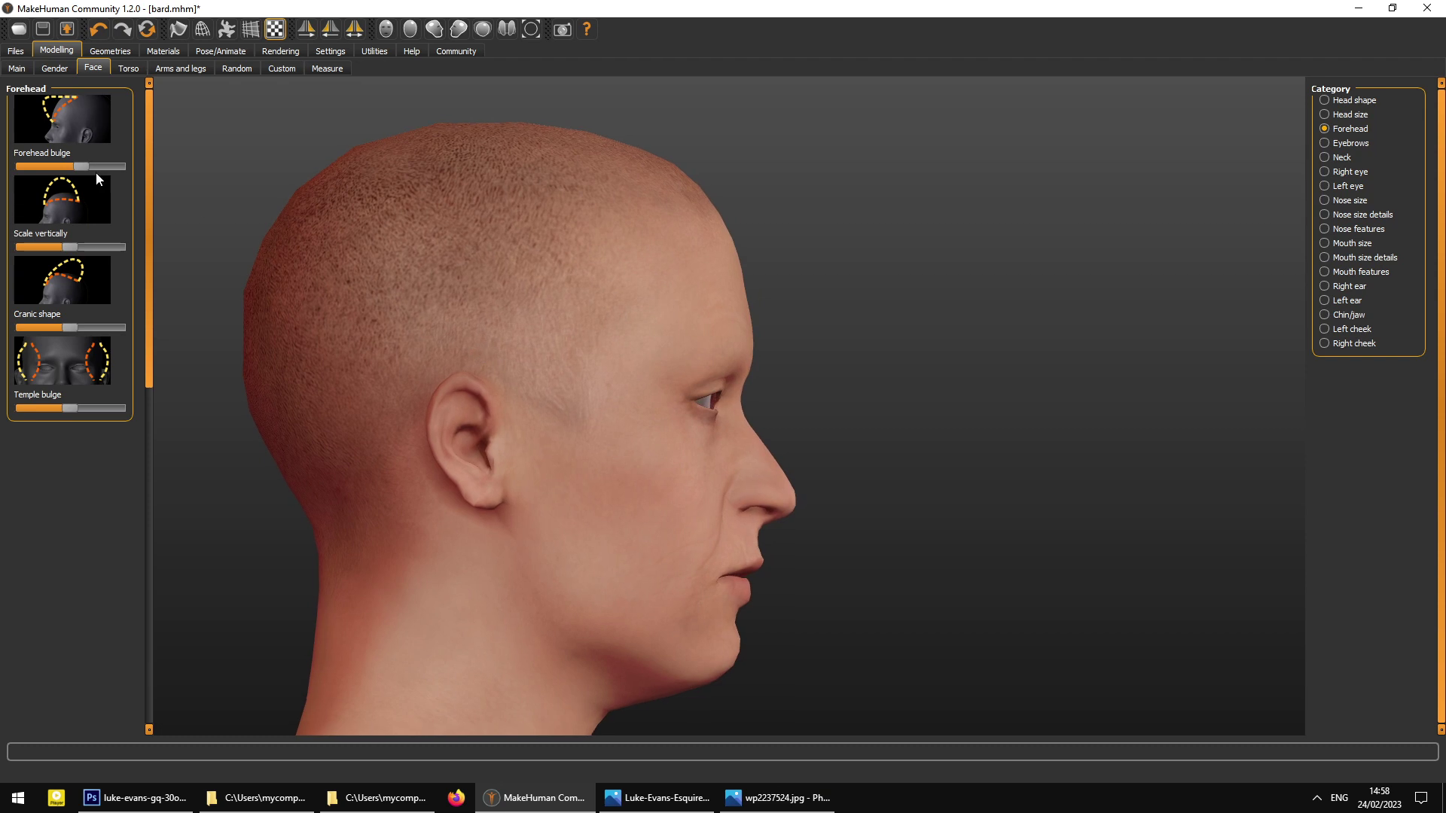
left_click_drag(84, 167, 81, 167)
left_click_drag(188, 226, 295, 290)
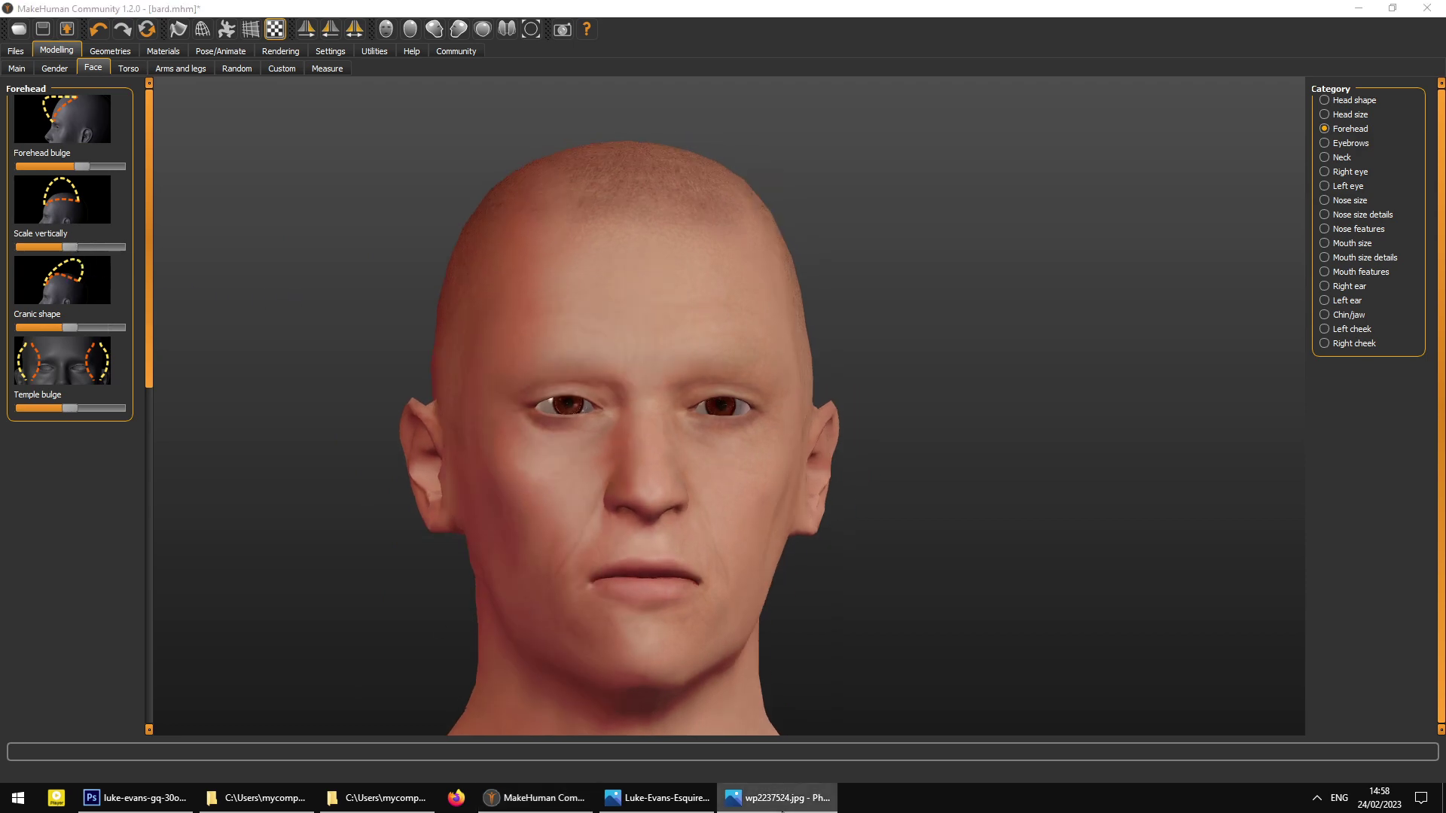
- Examine the face in Luke-Evans-Esquire-5.jpg and wp2237524.jpg, and browse the Face folder photos from the Hobbit image to wp2237575.jpg
left_click(776, 798)
left_click(657, 804)
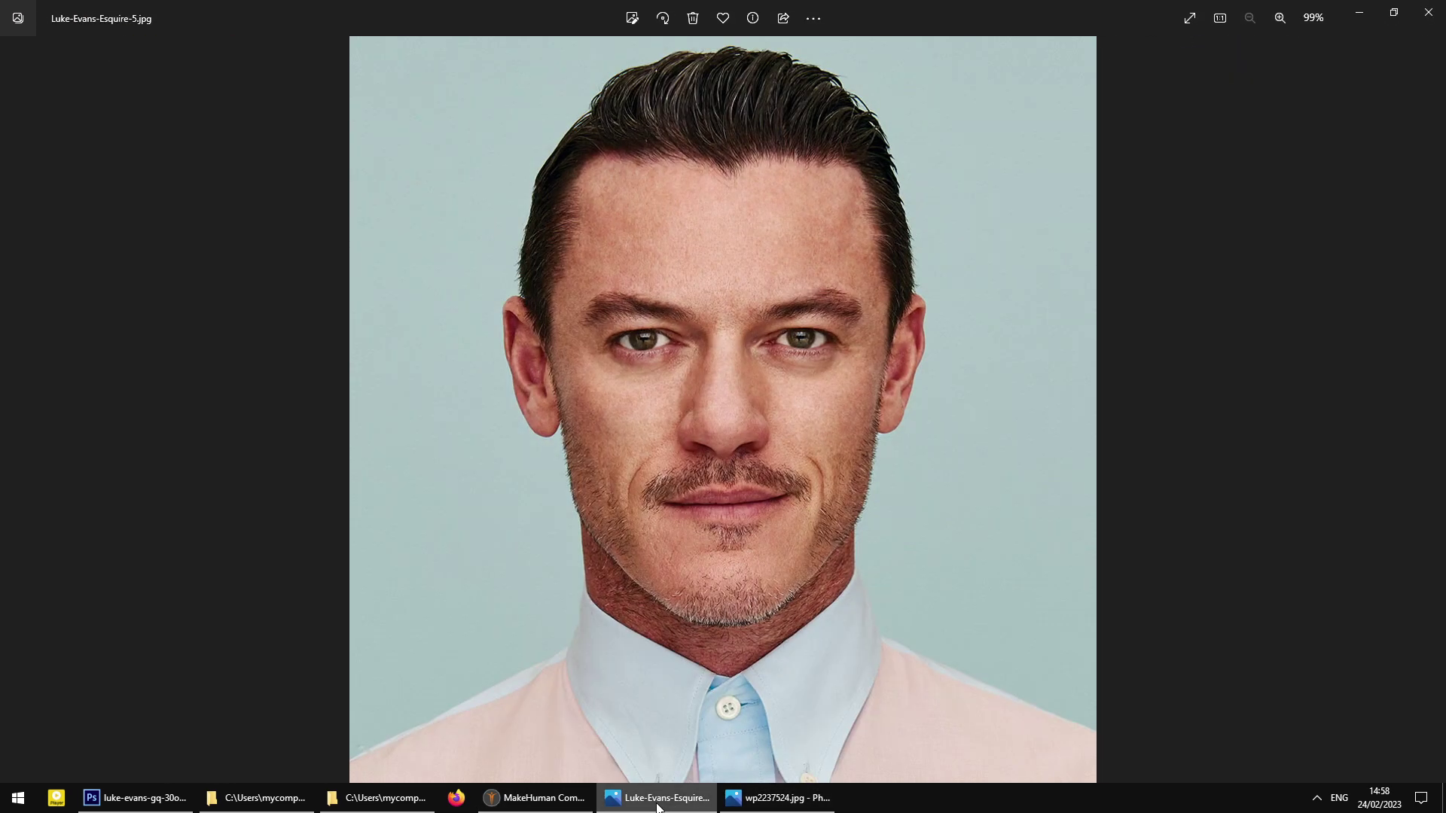
left_click(657, 804)
left_click(298, 798)
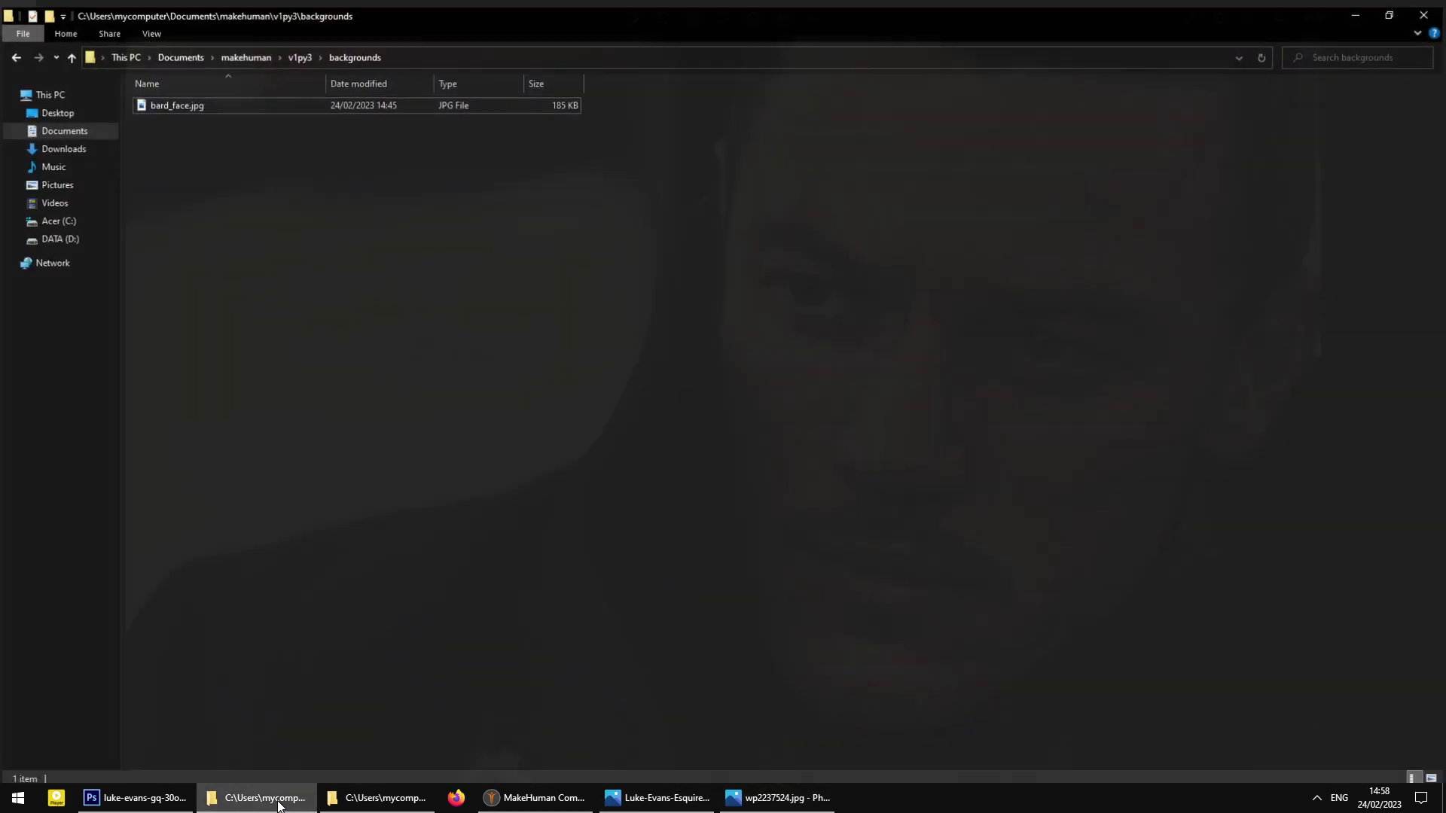
left_click(352, 804)
double_click(598, 138)
scroll(930, 246, "up", 5)
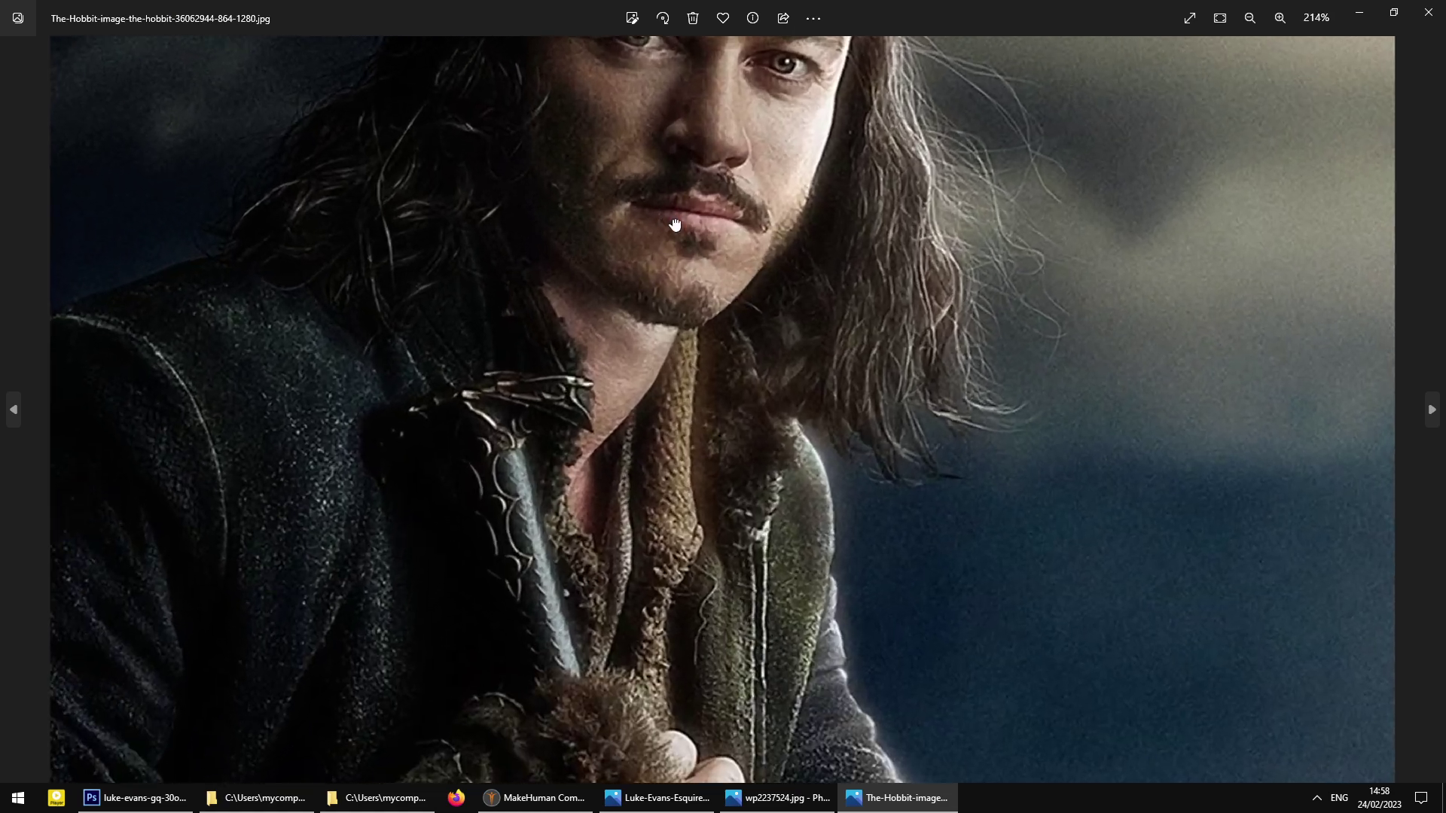
key("Right")
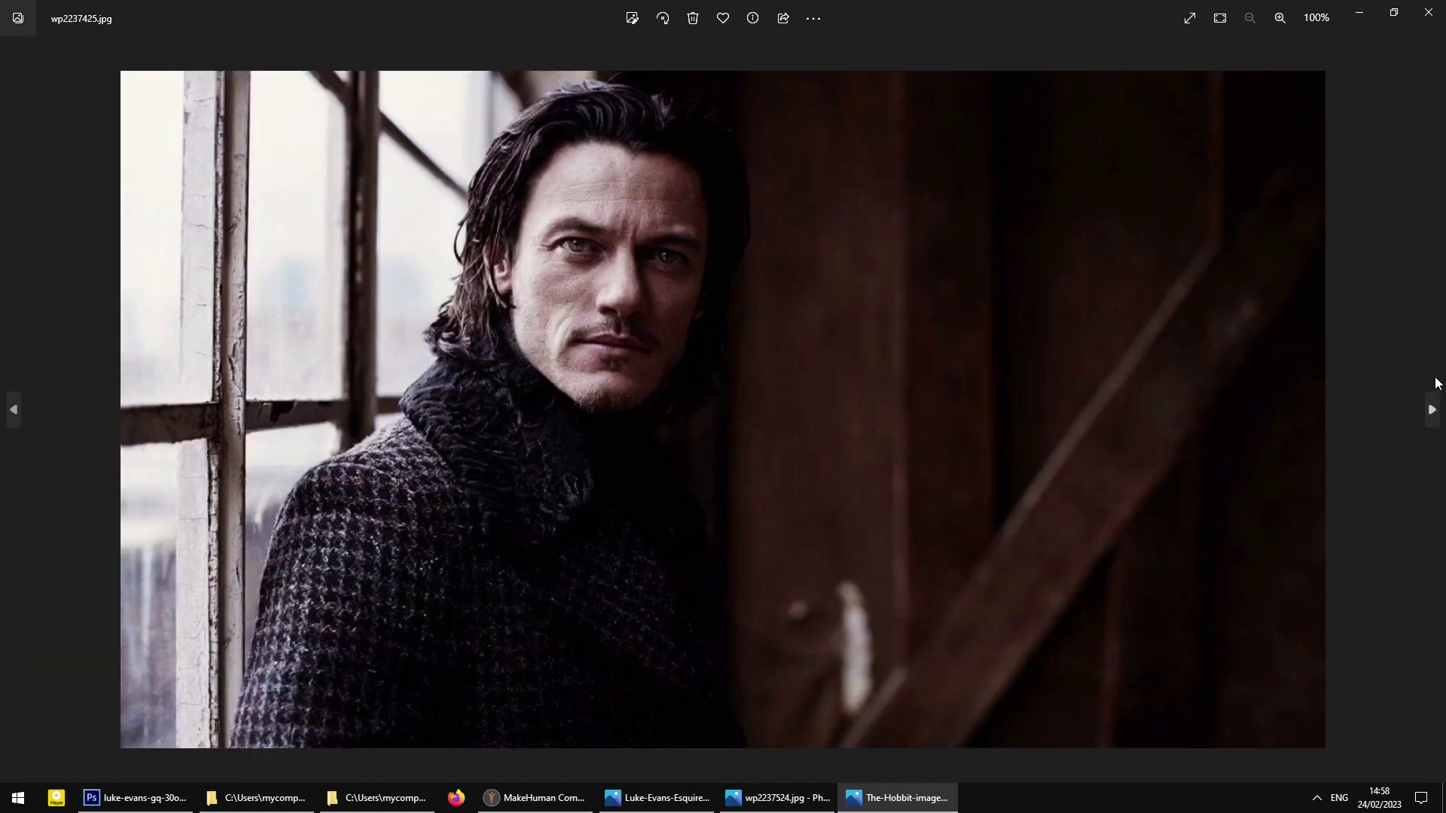
key("Right")
key("Right")
key("Right")
key("Right")
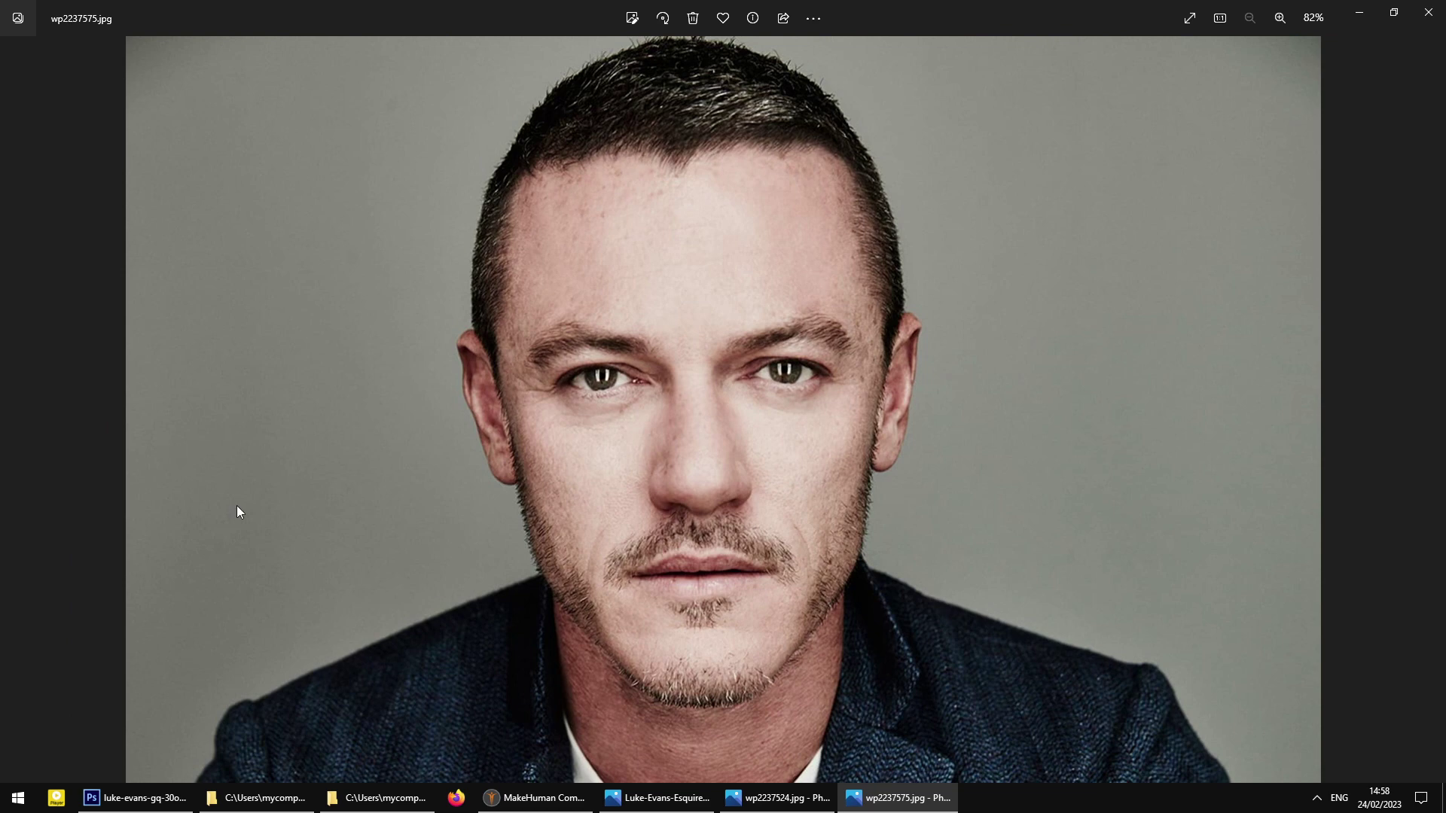
left_click(1429, 13)
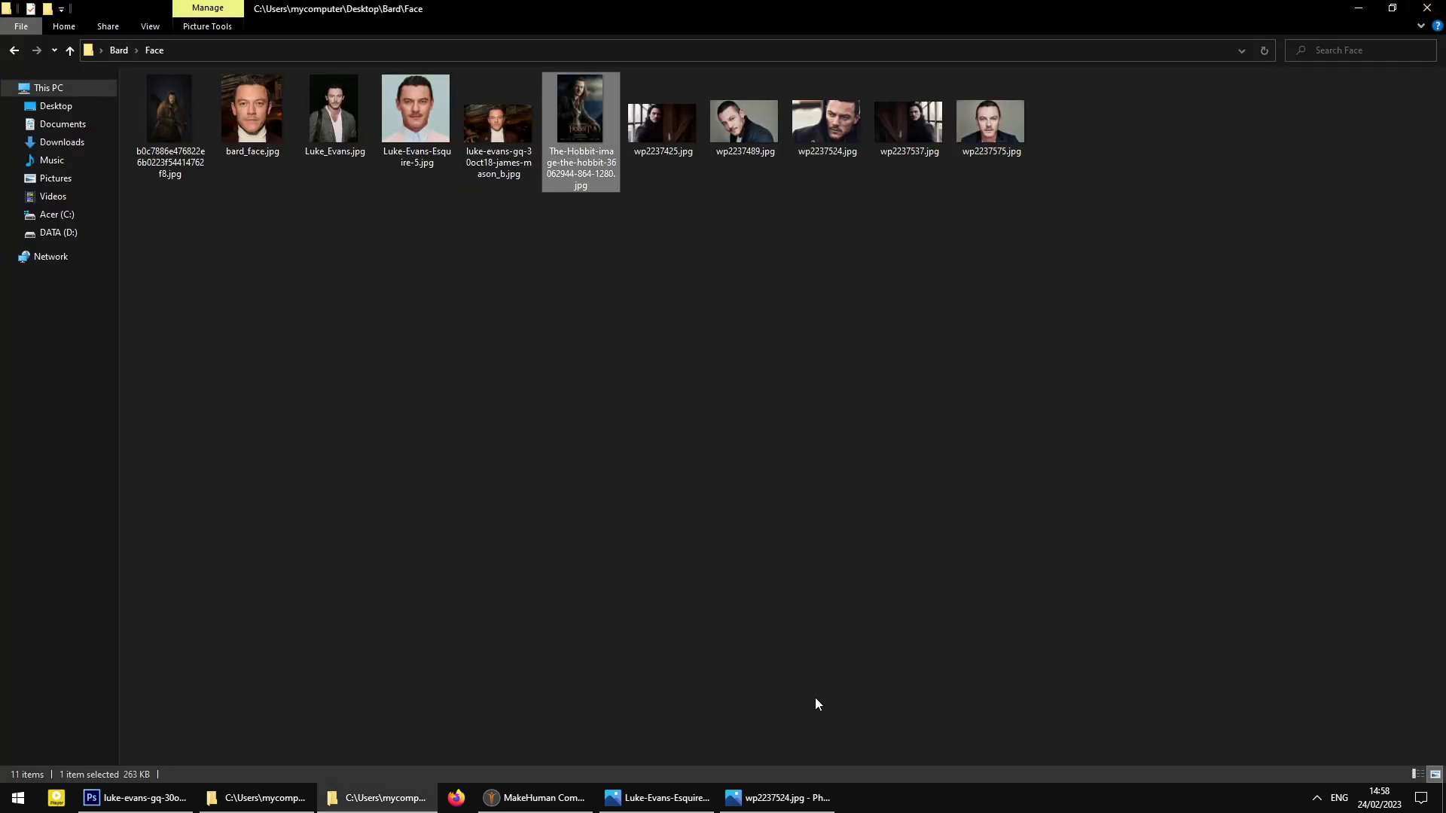
- Switch to MakeHuman and reduce the forehead's Temple bulge to slightly below the middle, checking it in front view over the photo overlay
left_click(556, 795)
mouse_move(301, 391)
left_mouse_down()
mouse_move(365, 404)
mouse_move(285, 395)
left_mouse_up()
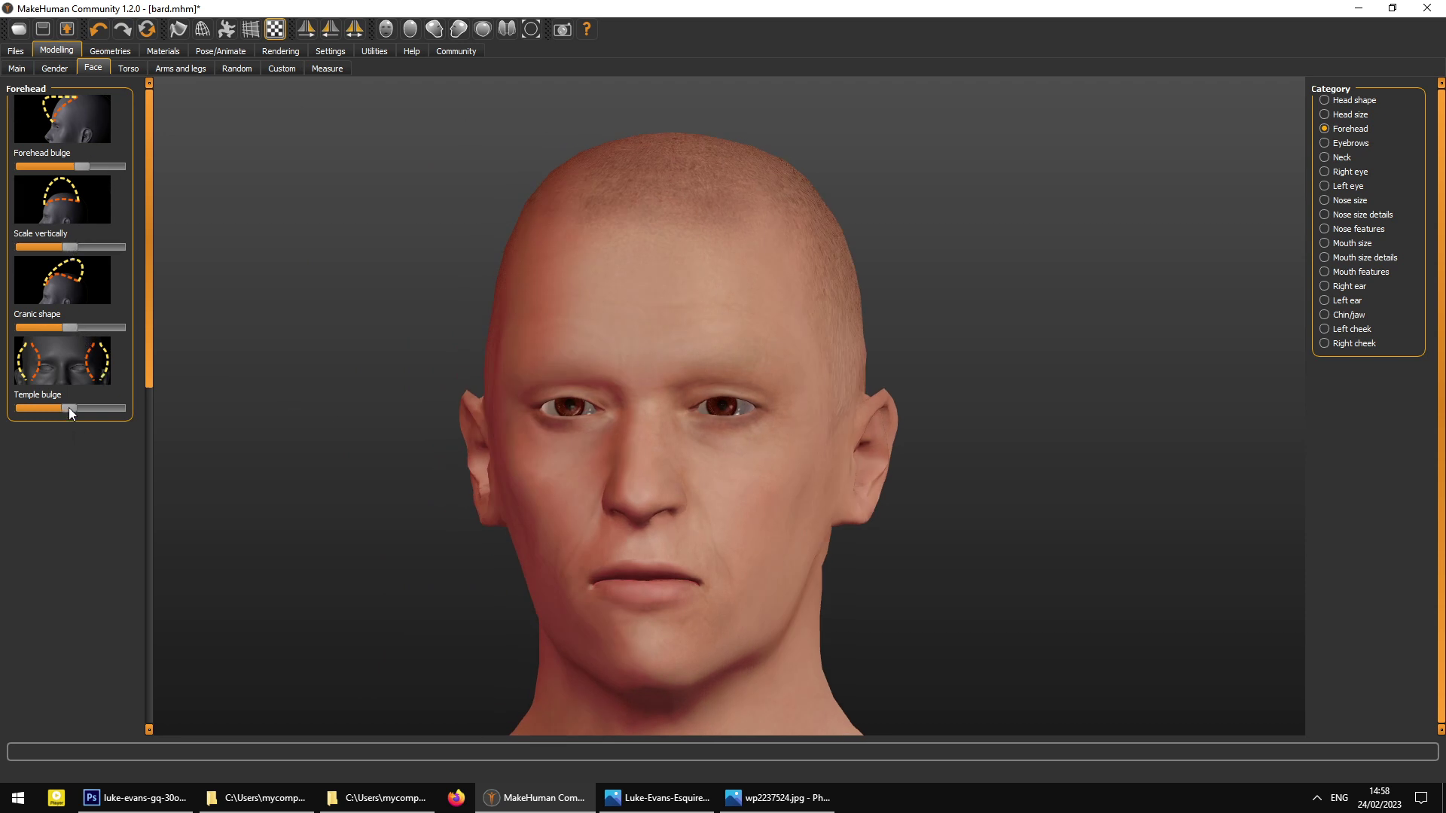
left_click_drag(399, 423, 452, 425)
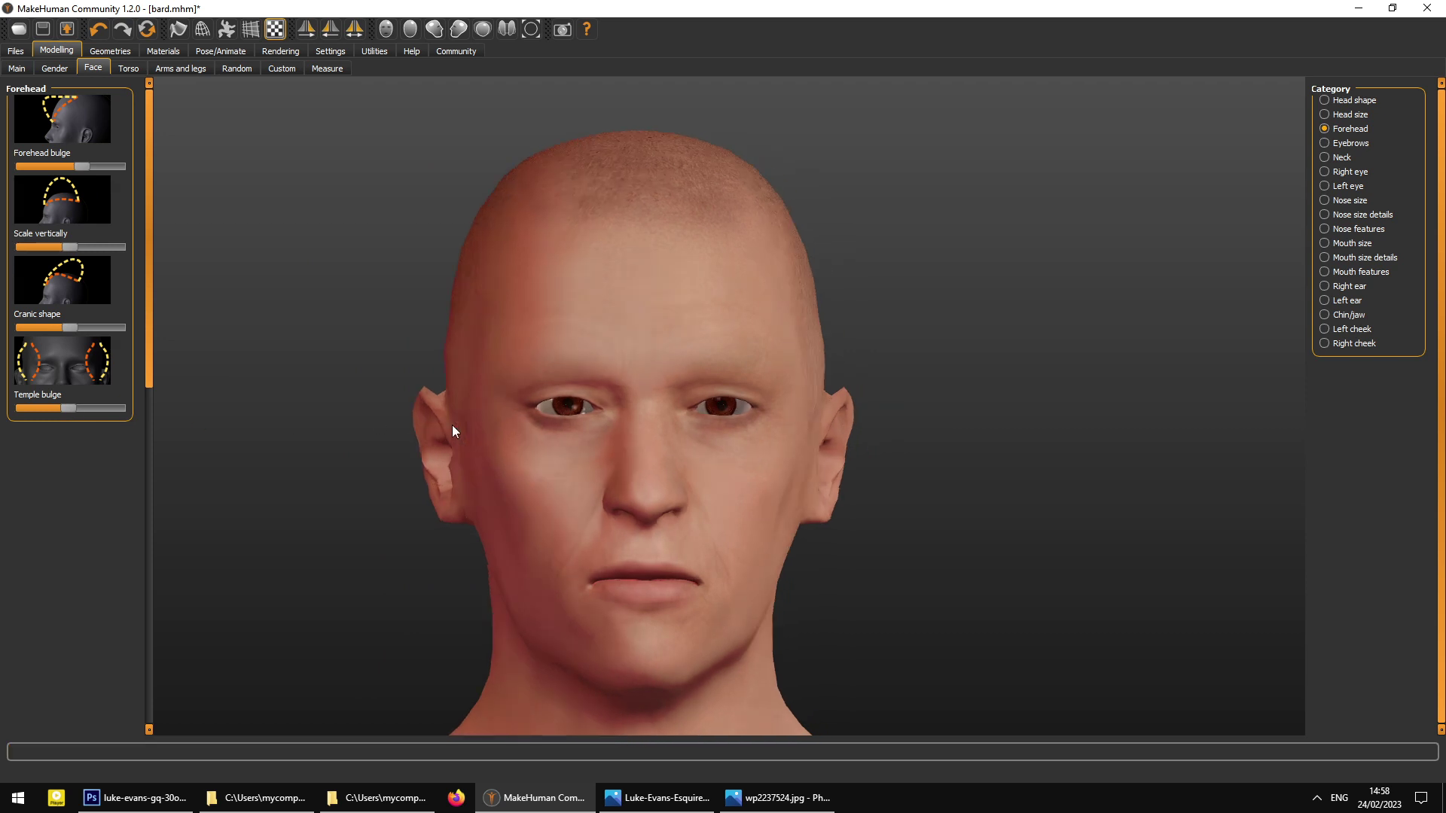
left_click(387, 32)
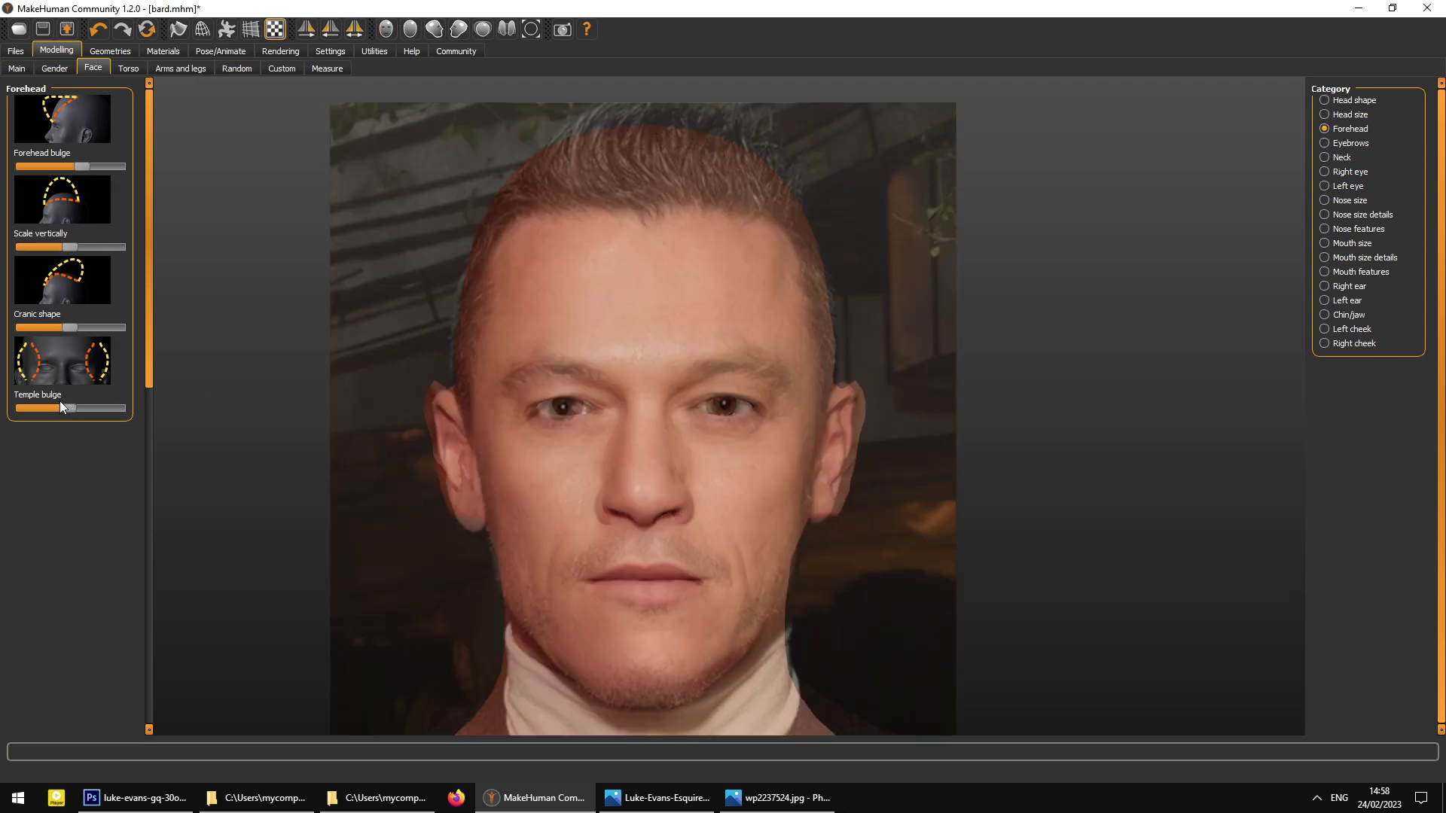
mouse_move(69, 411)
left_mouse_down()
mouse_move(112, 414)
mouse_move(61, 416)
left_mouse_up()
mouse_move(56, 407)
left_mouse_down()
mouse_move(170, 406)
mouse_move(75, 410)
left_mouse_up()
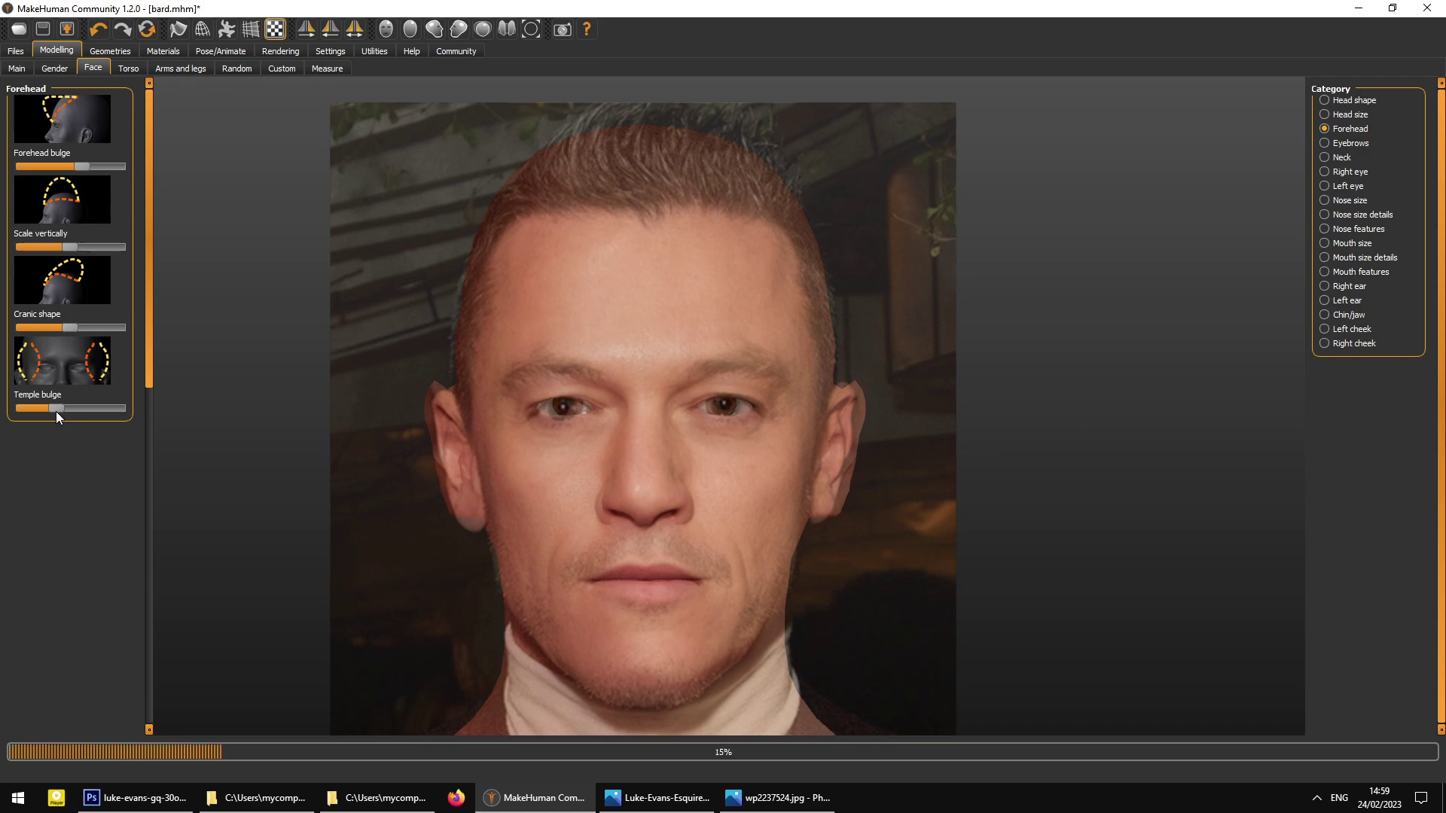
- Study the brows in wp2237524.jpg and Luke-Evans-Esquire-5.jpg and return to MakeHuman with the Eyebrows settings open
left_click(778, 798)
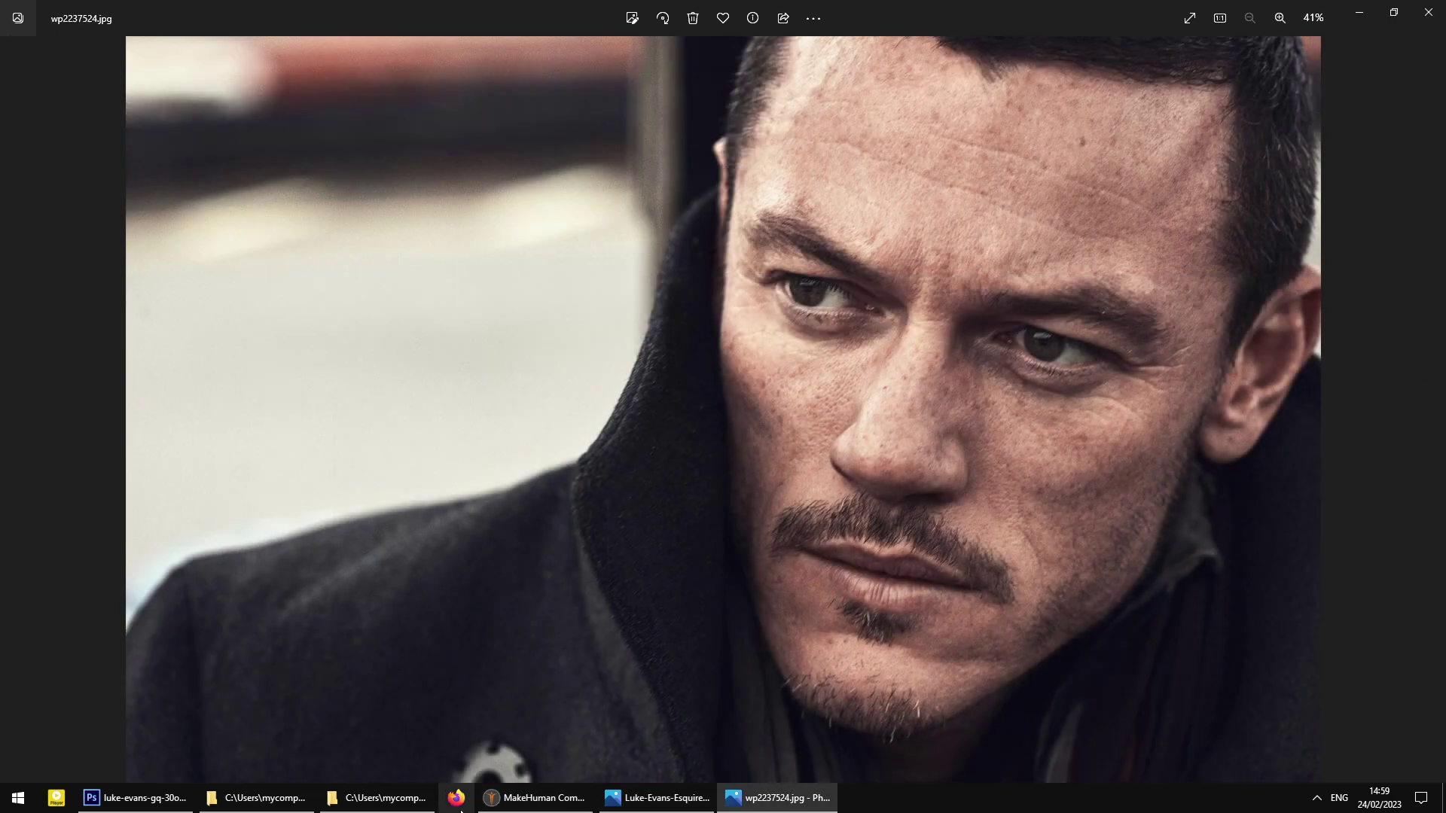
left_click(460, 806)
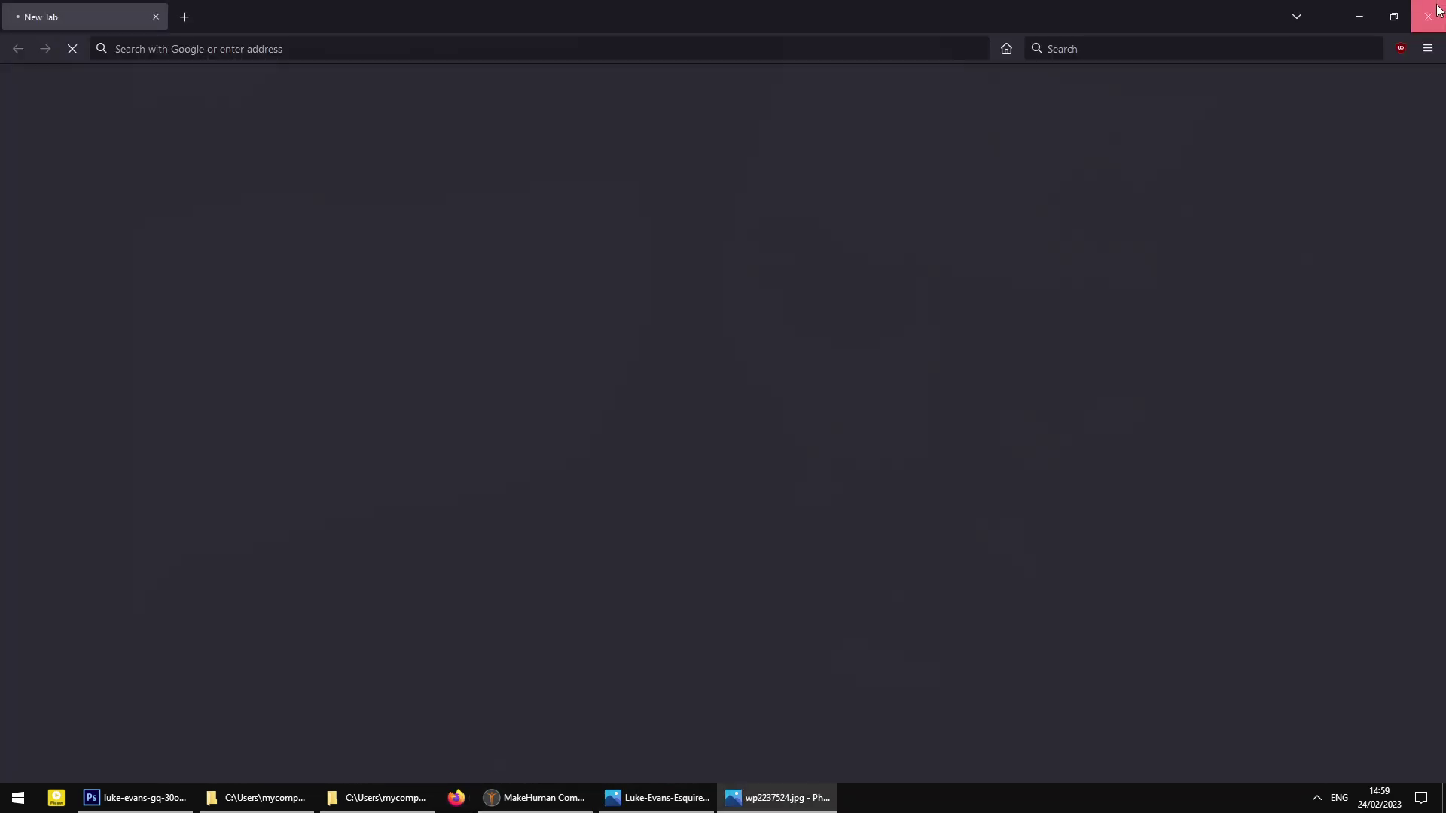
left_click(1442, 8)
left_click(548, 797)
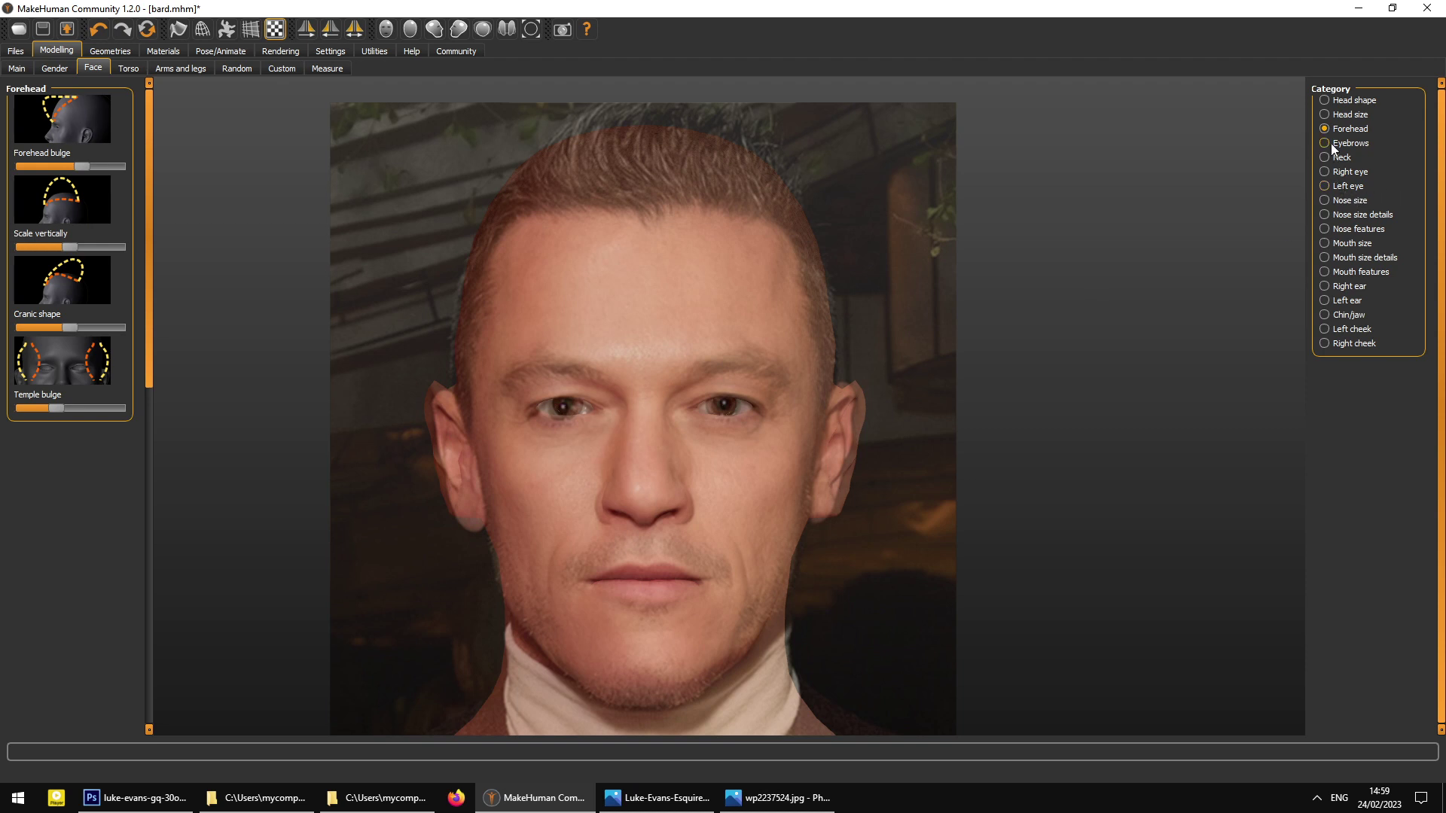
left_click(809, 803)
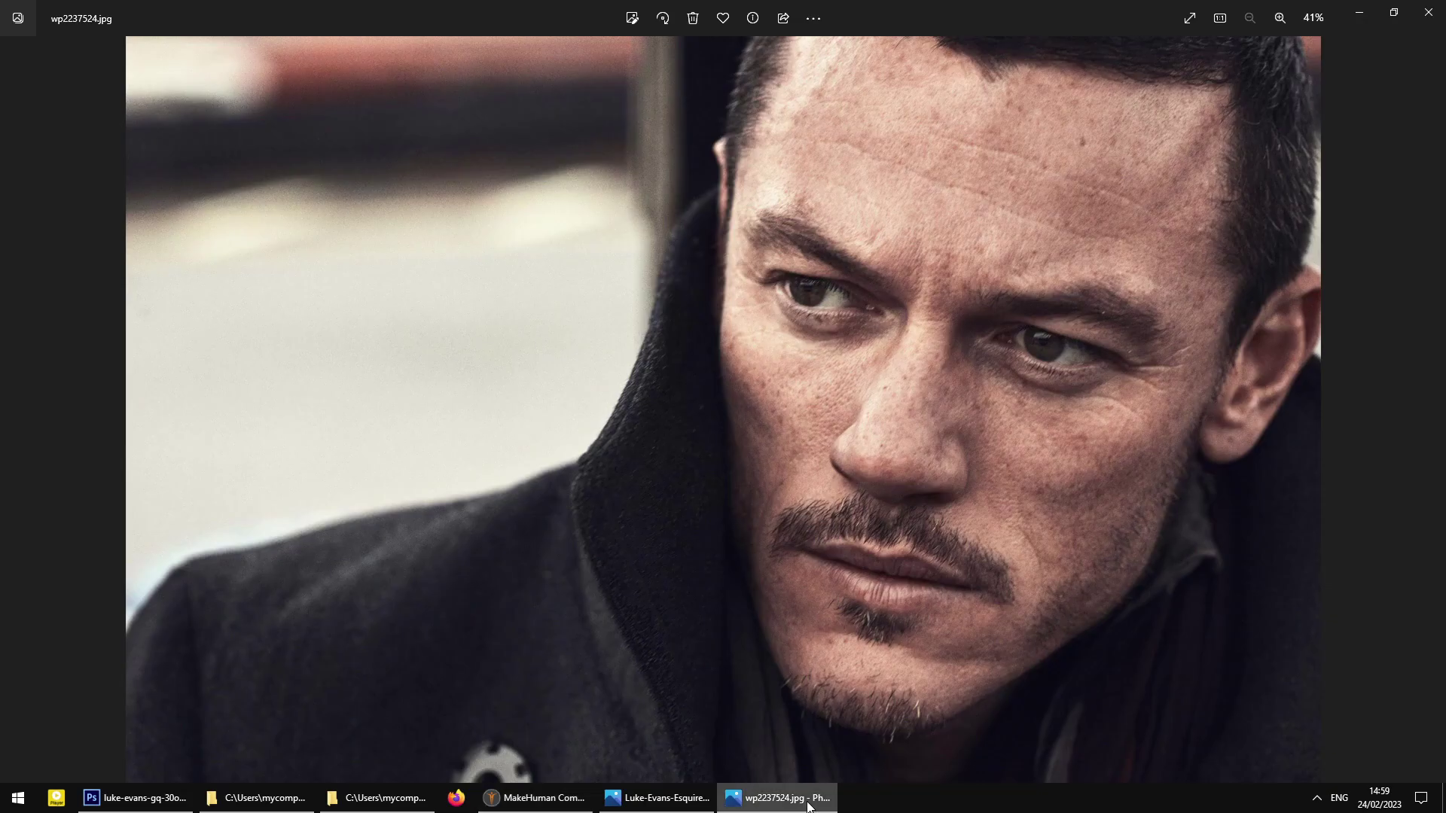
left_click(653, 803)
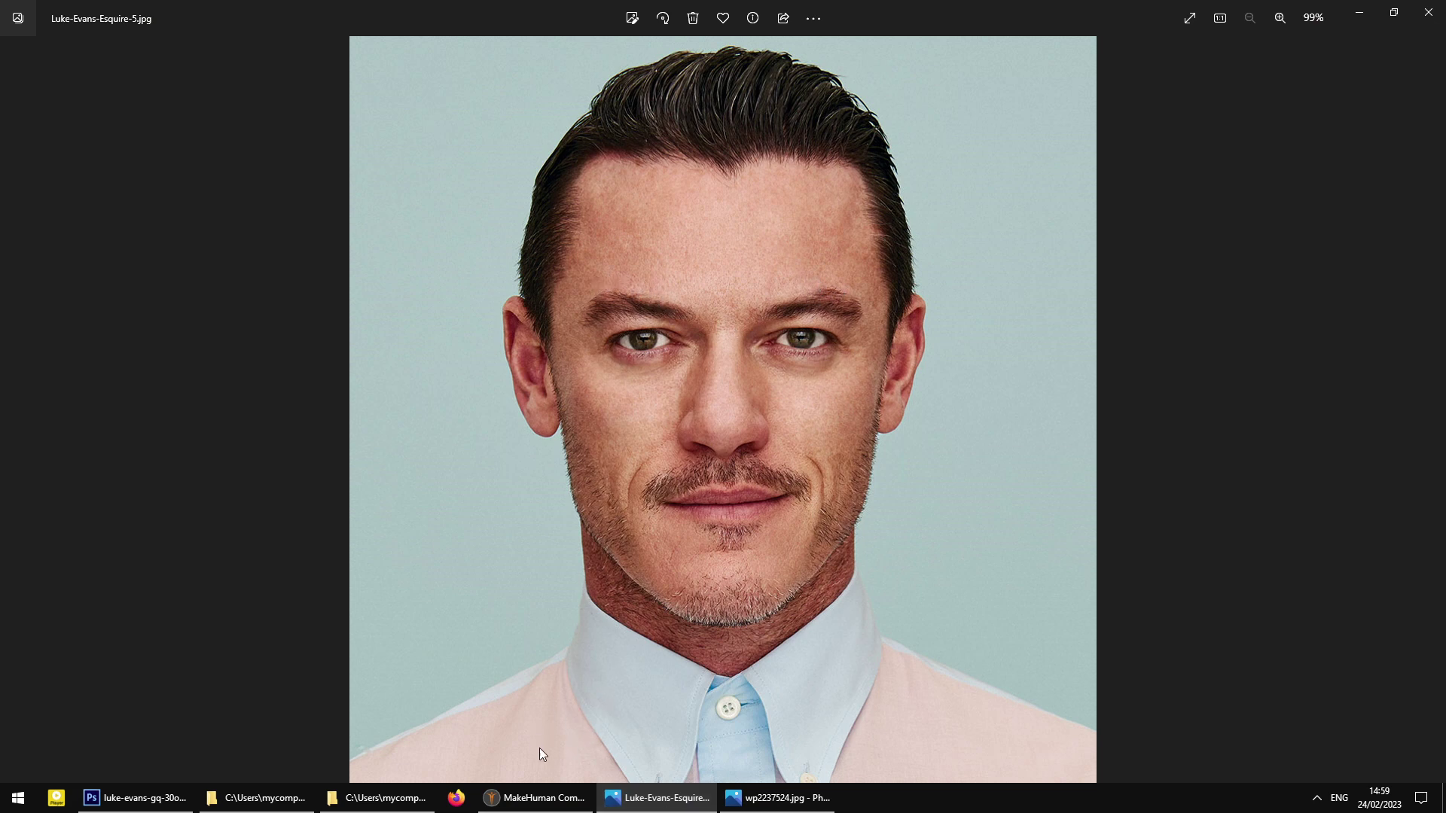
left_click(535, 798)
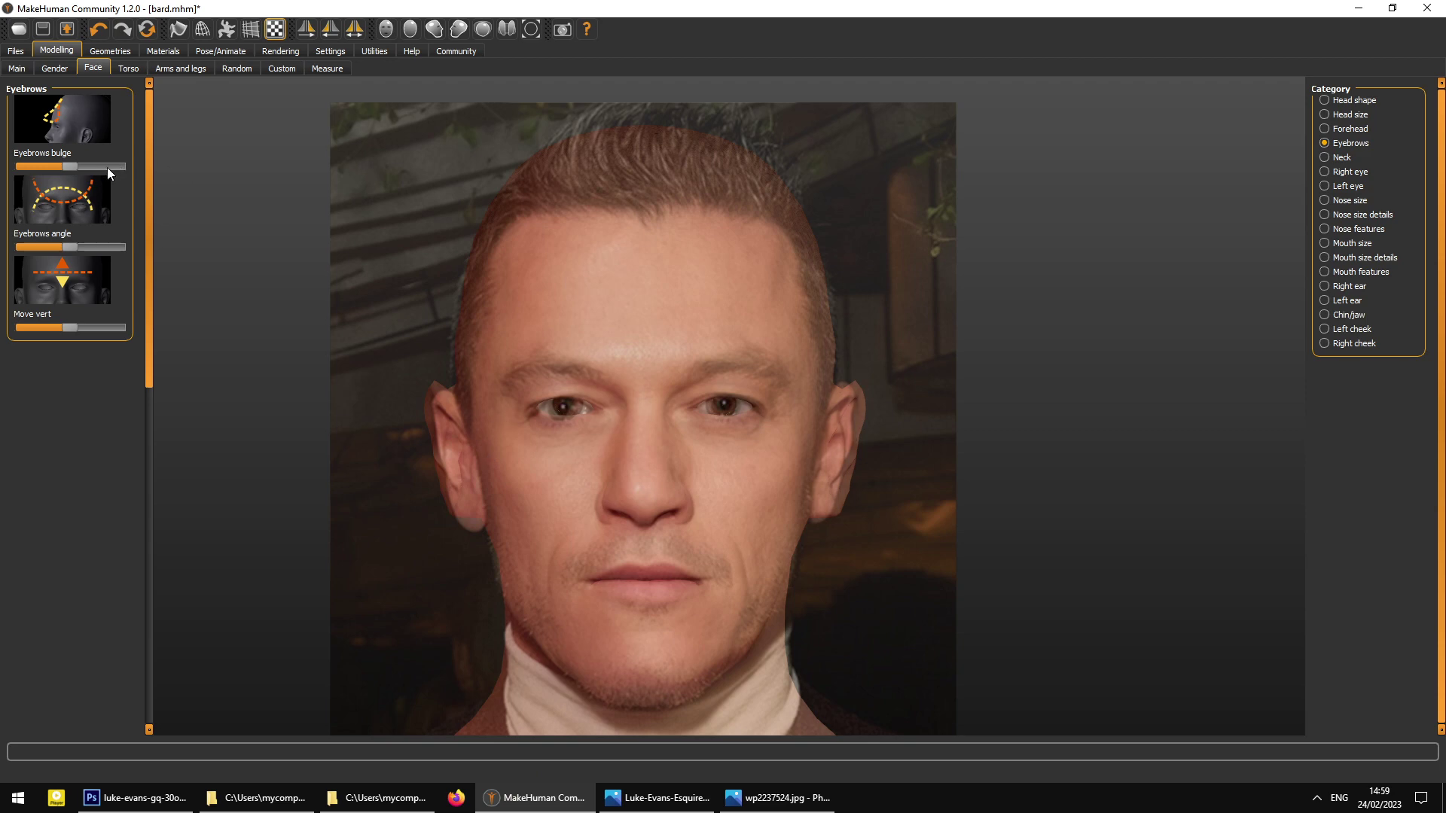
- Set the Eyebrows bulge to slightly above the middle, checking the head from several angles and comparing it with Luke-Evans-Esquire-5.jpg
left_click(654, 798)
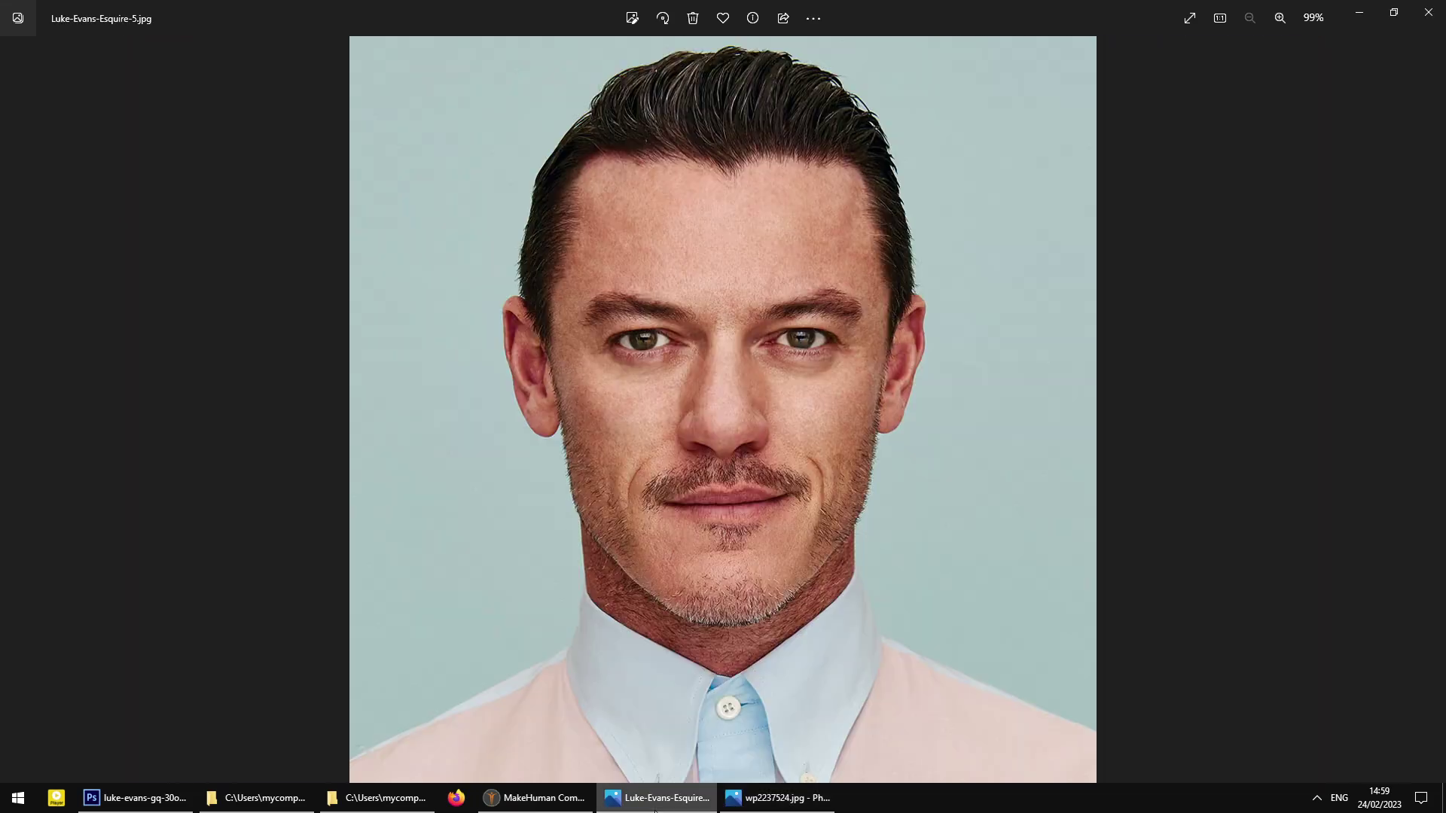
left_click(654, 798)
left_click(531, 798)
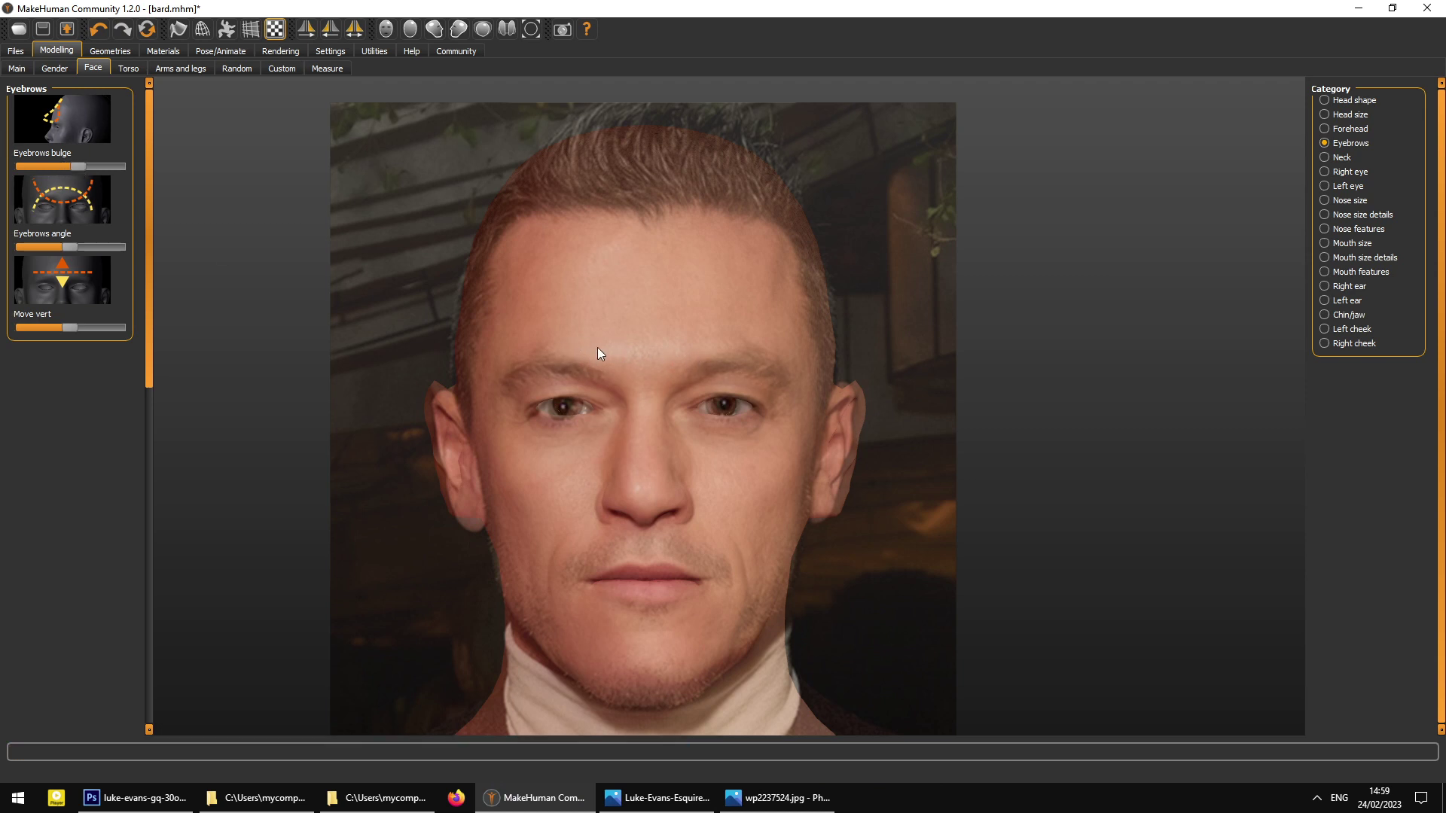
left_click_drag(819, 472, 928, 475)
left_click_drag(77, 174, 74, 175)
left_click_drag(603, 409, 565, 410)
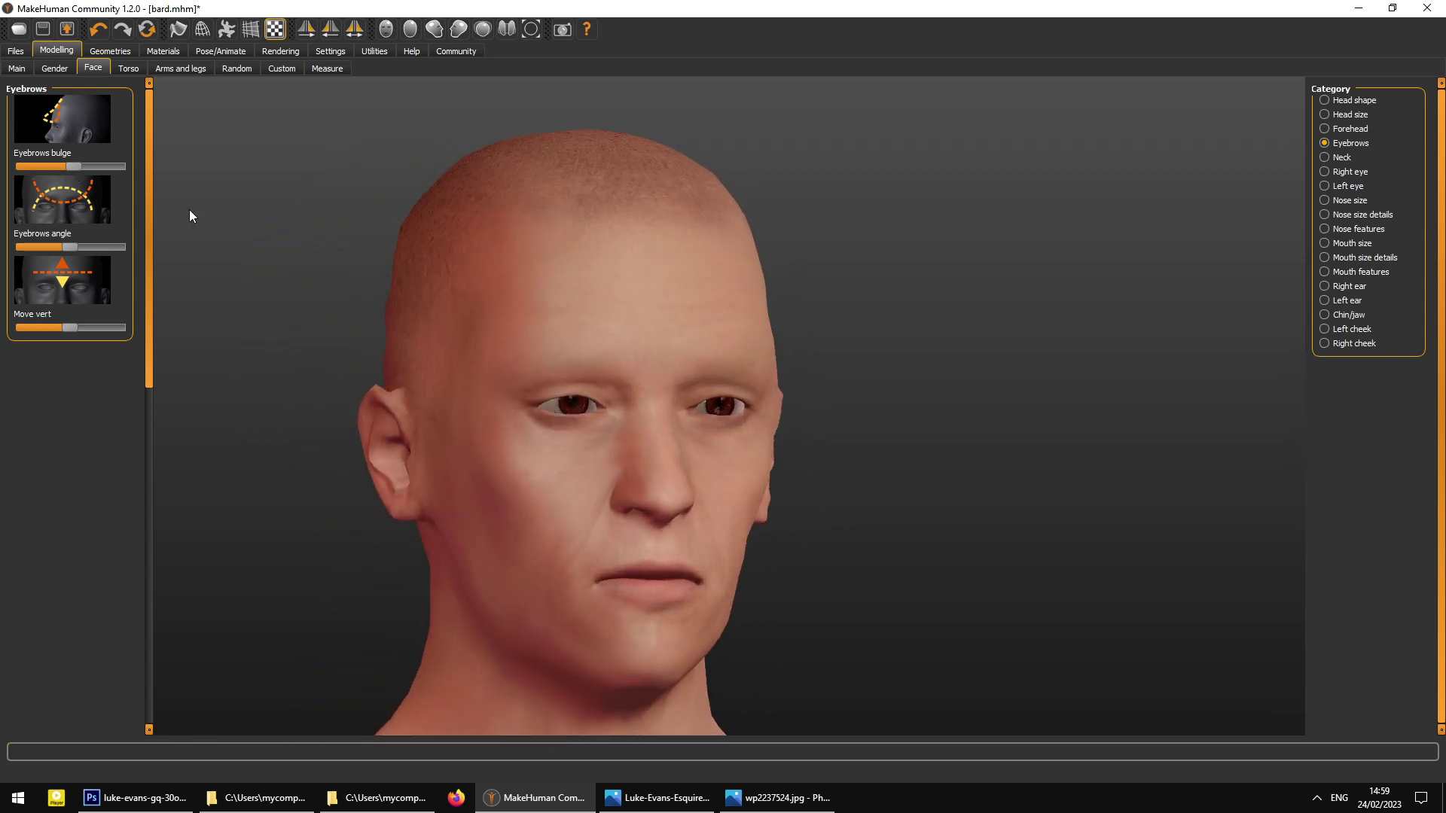
mouse_move(532, 354)
left_mouse_down()
mouse_move(516, 365)
mouse_move(645, 377)
mouse_move(541, 365)
left_mouse_up()
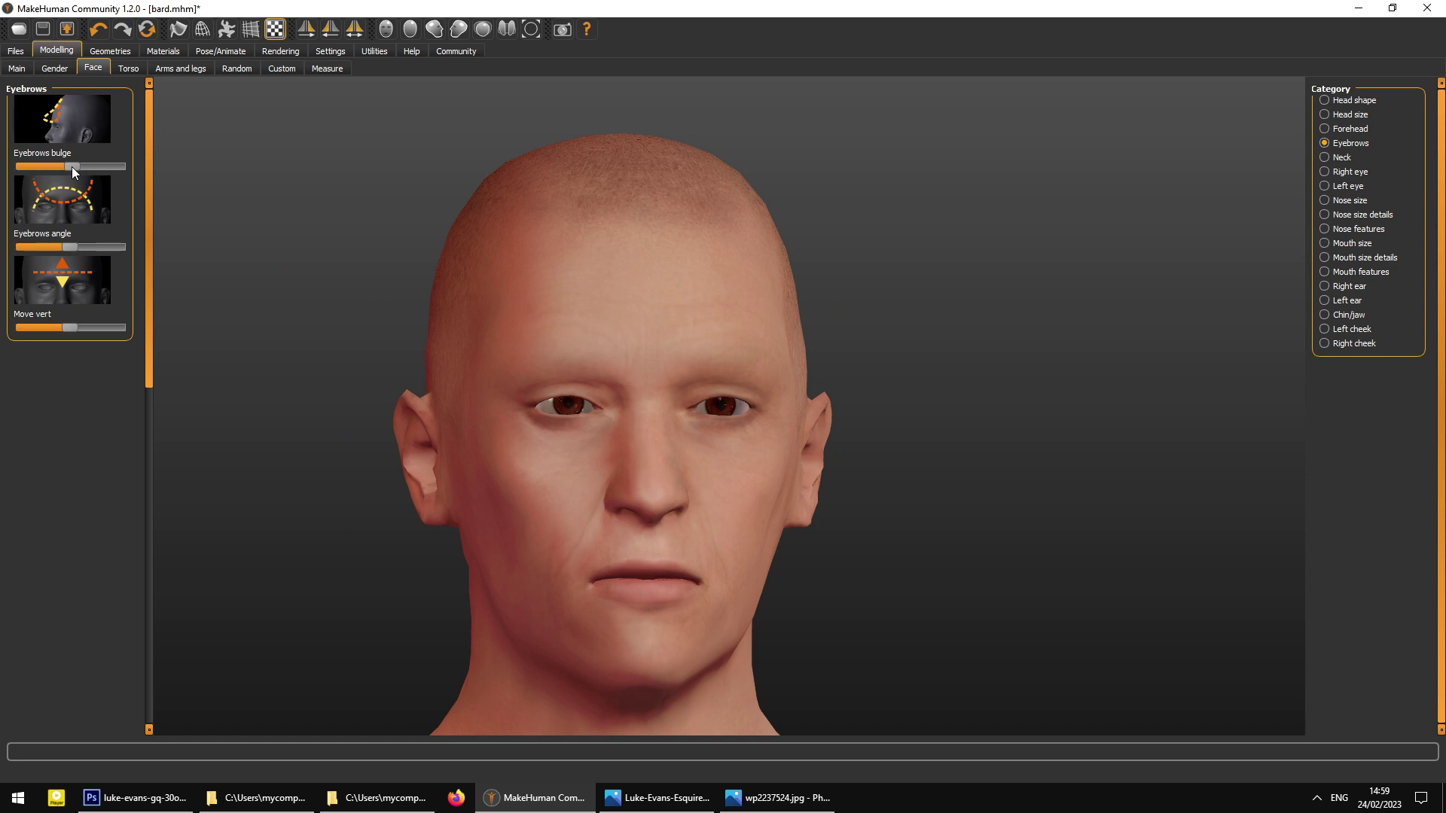
left_click_drag(324, 271, 475, 313)
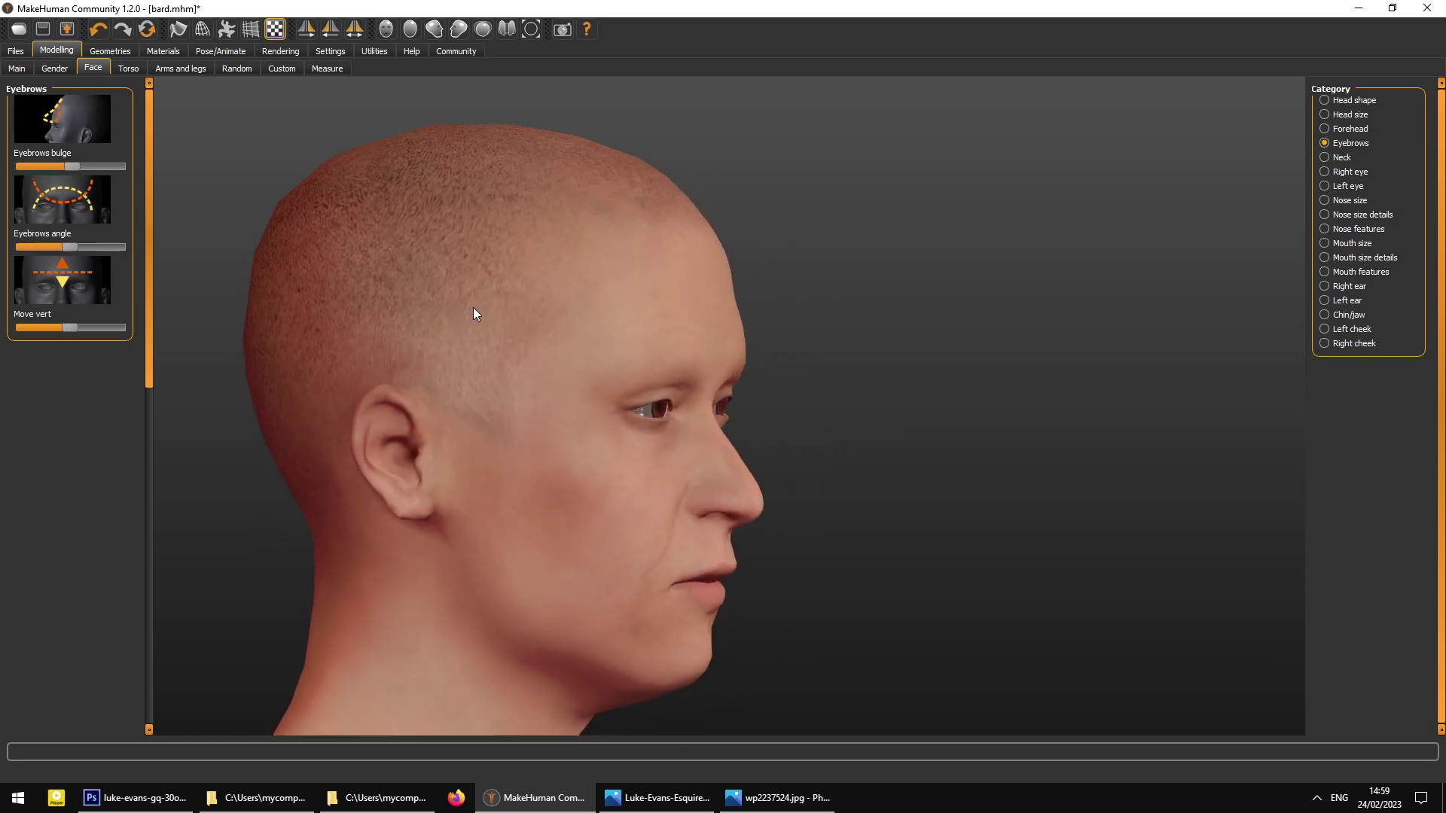
- Lower the Eyebrows angle slightly below the middle and adjust the eyebrows' Move vert, checking against the front photo overlay
left_click_drag(60, 249, 48, 246)
left_click_drag(576, 390, 459, 391)
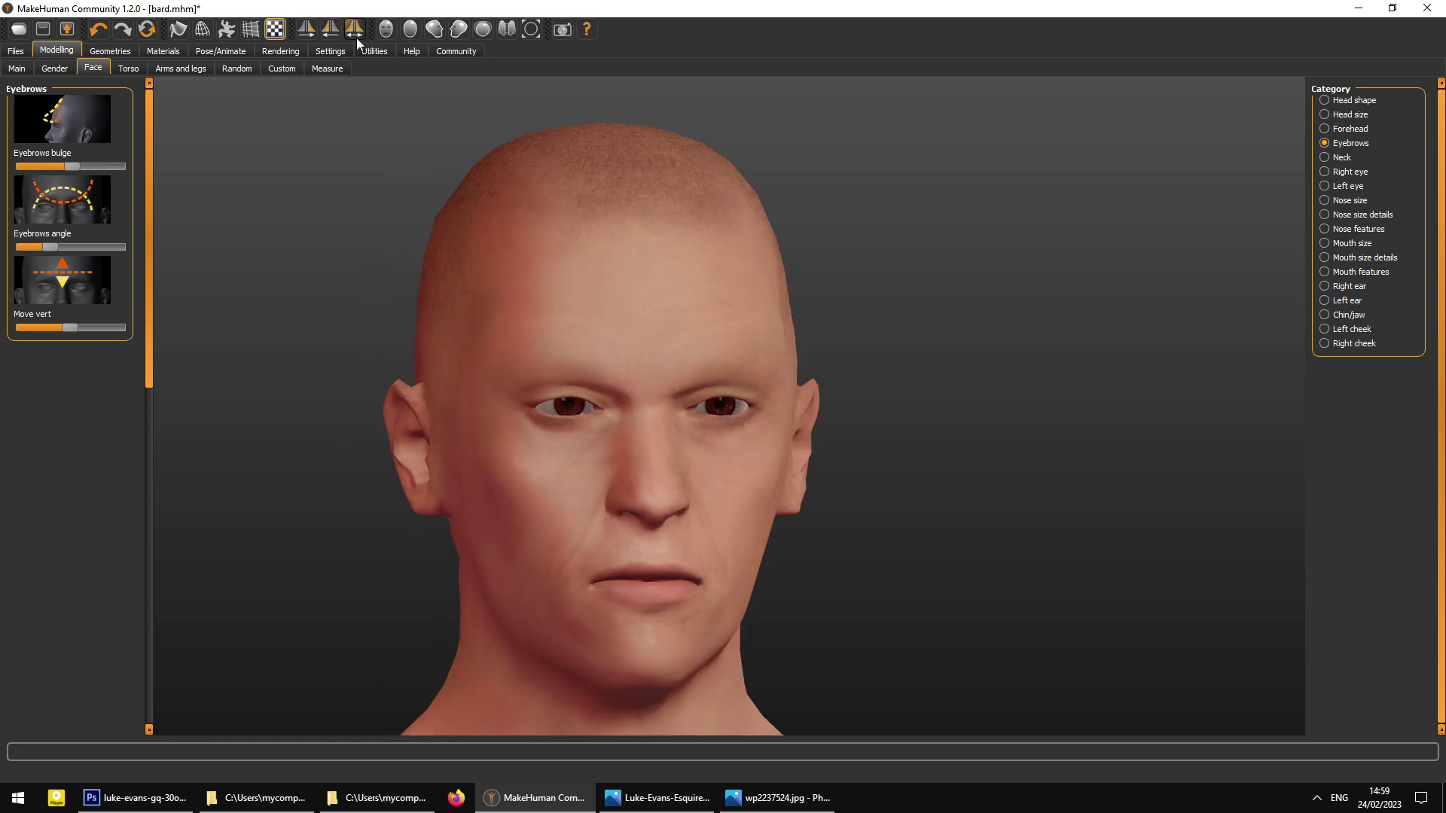
left_click(385, 30)
mouse_move(48, 247)
left_mouse_down()
mouse_move(76, 251)
mouse_move(35, 252)
mouse_move(86, 255)
mouse_move(66, 267)
left_mouse_up()
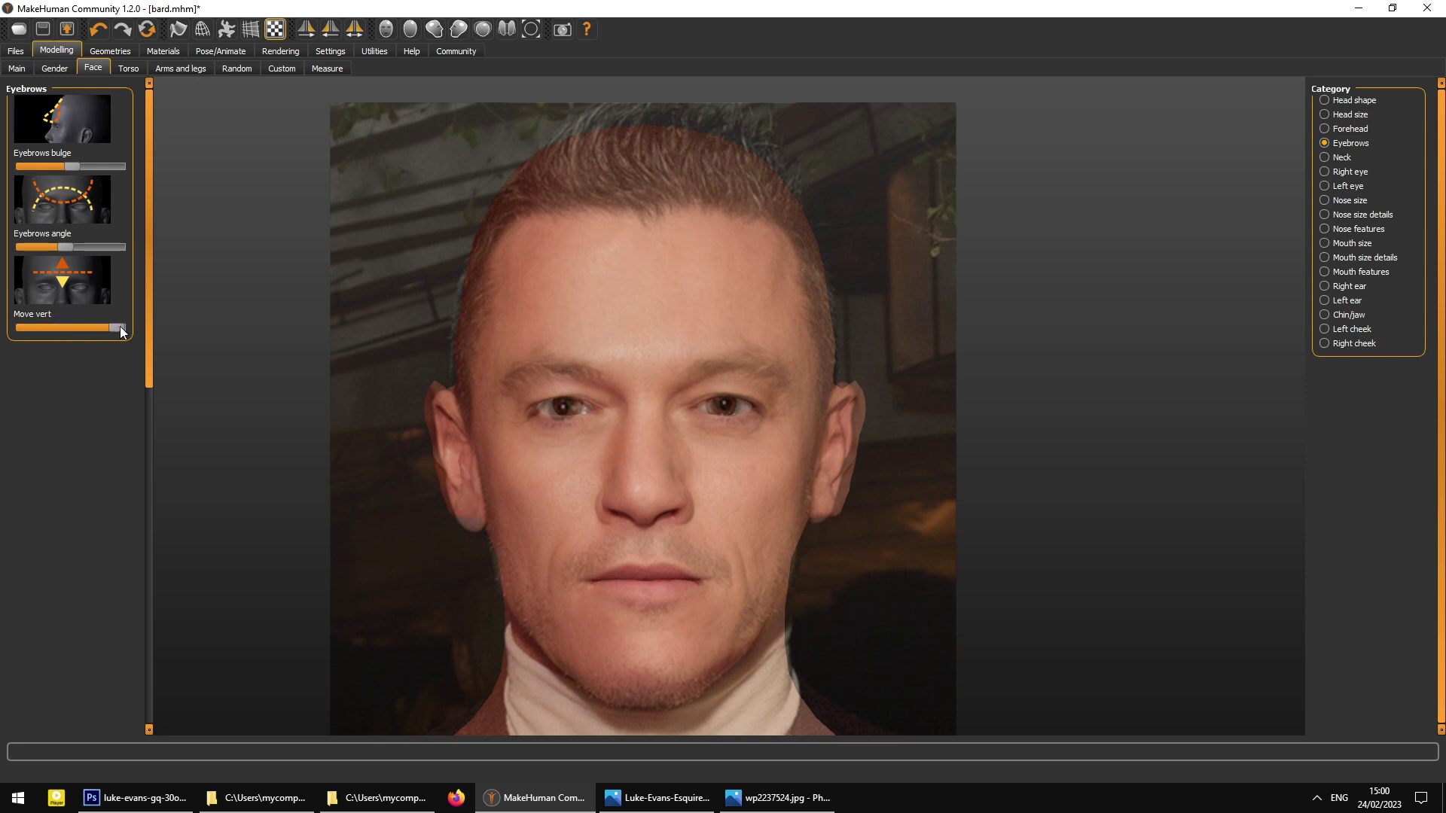
left_click_drag(79, 328, 109, 328)
- Set the neck's Scale horizontally slightly above and Double neck slightly below the middle, comparing with the open reference photos
left_click(1327, 159)
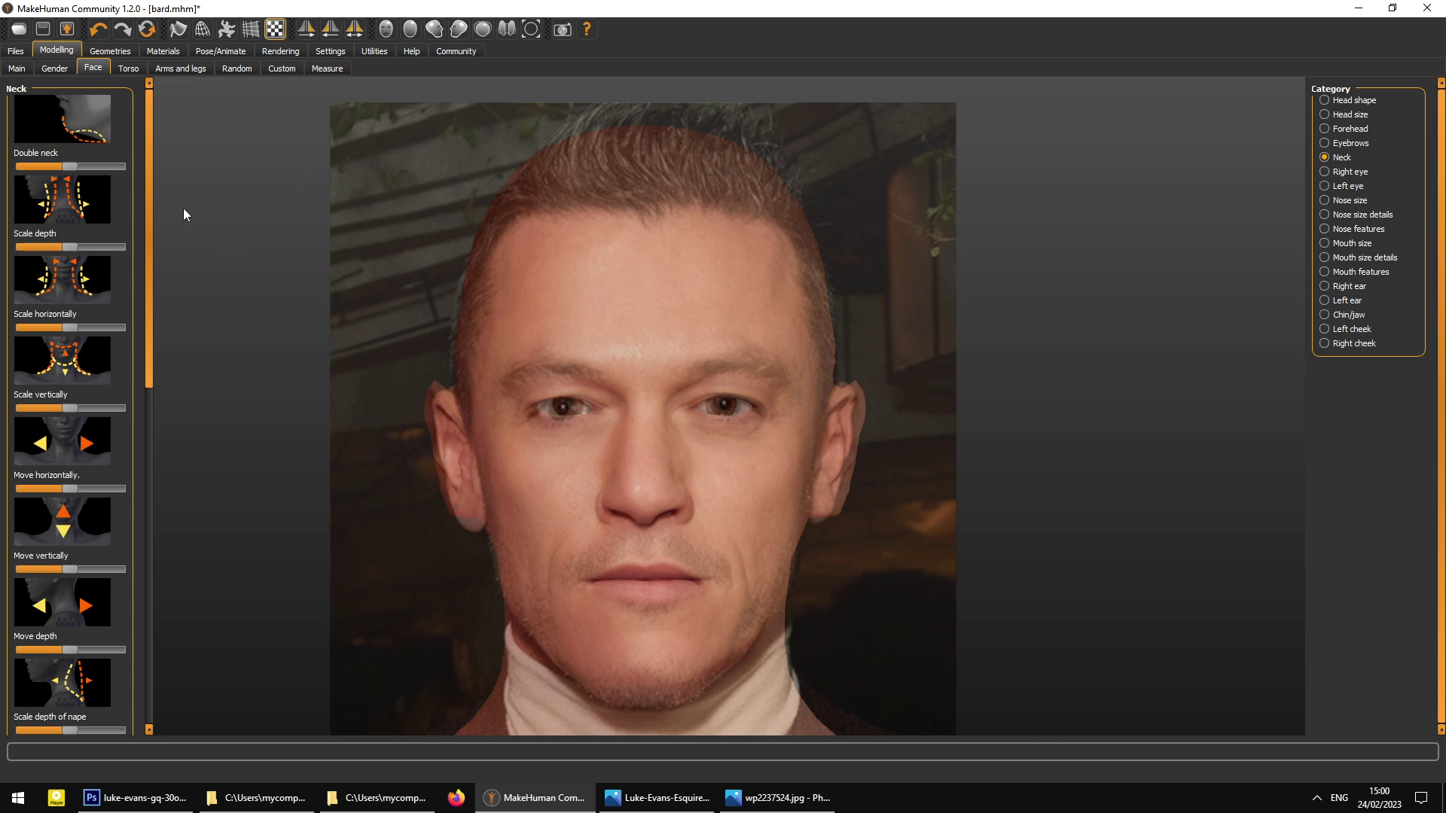
scroll(157, 321, "down", 2)
scroll(156, 322, "up", 2)
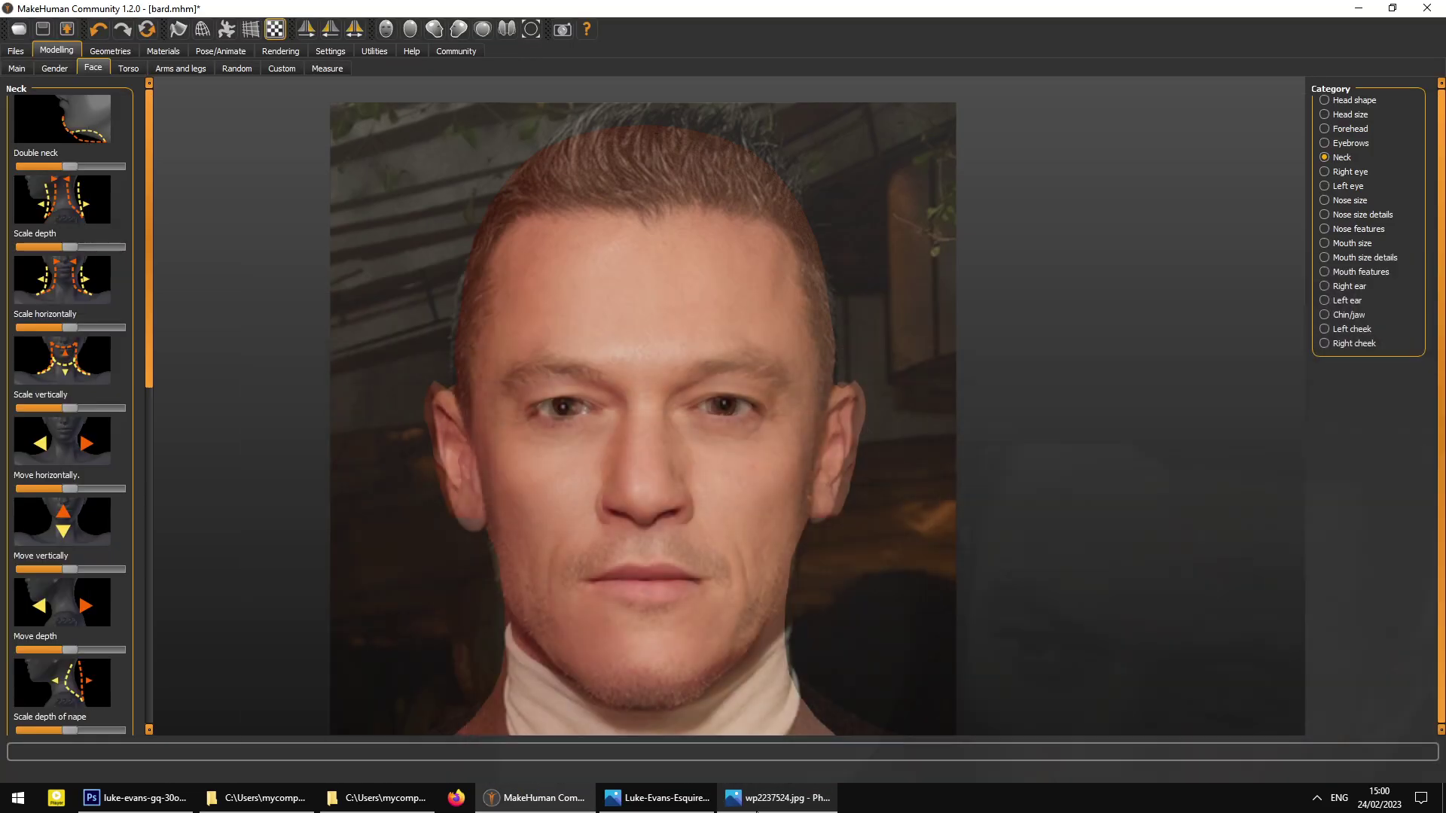
left_click(655, 798)
left_click(655, 798)
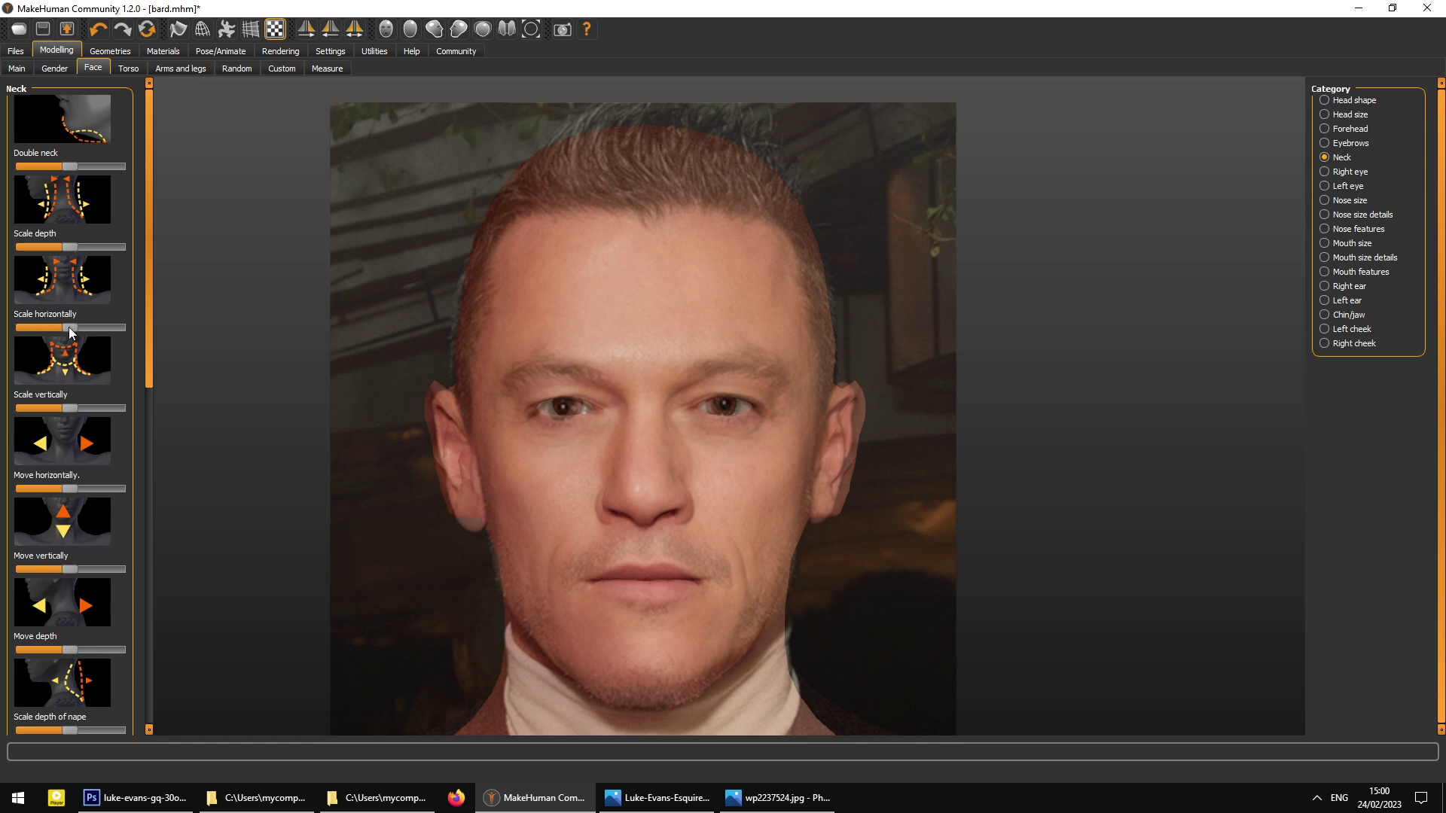
left_click_drag(72, 327, 75, 329)
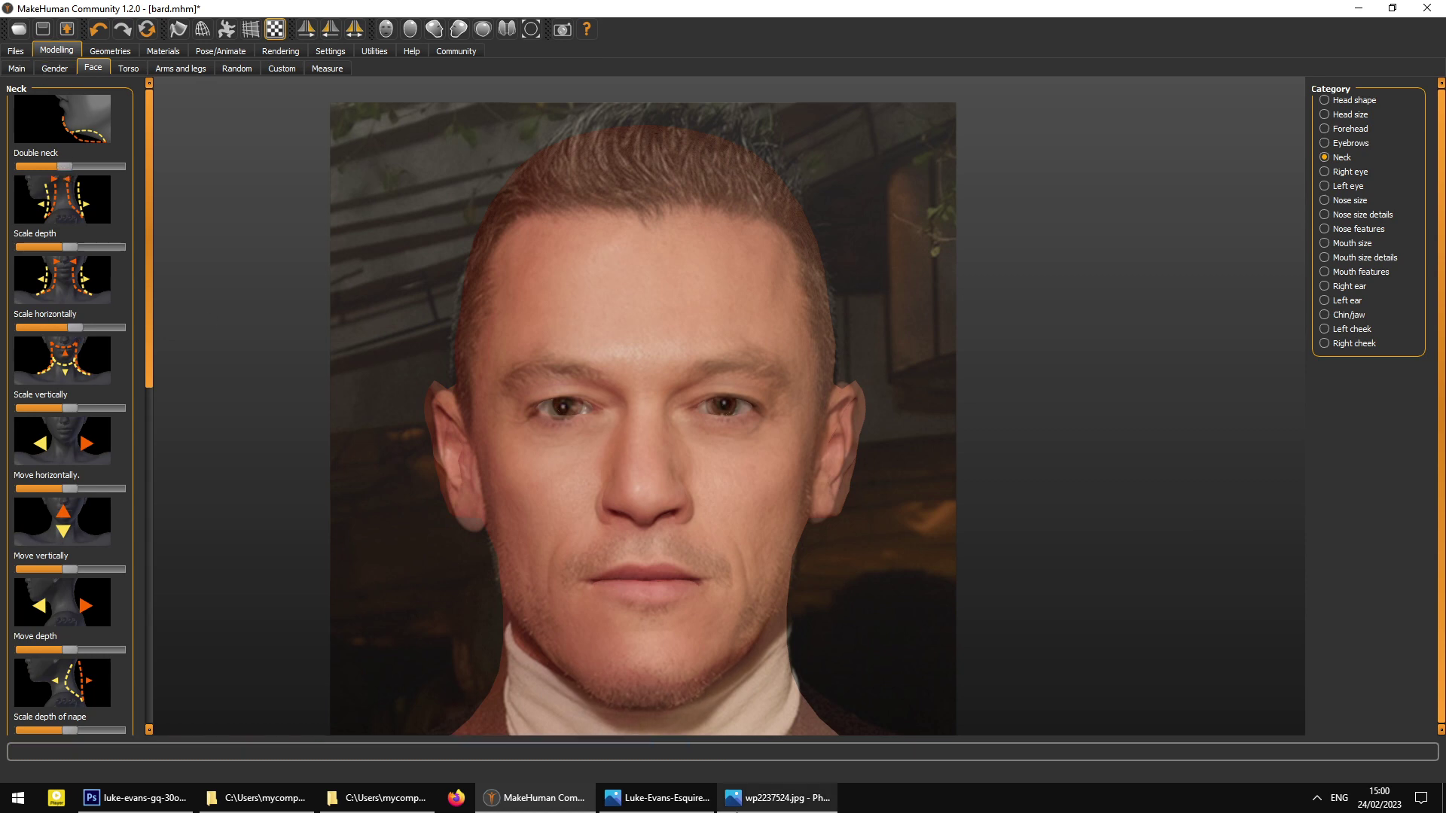
left_click(777, 798)
left_click(704, 800)
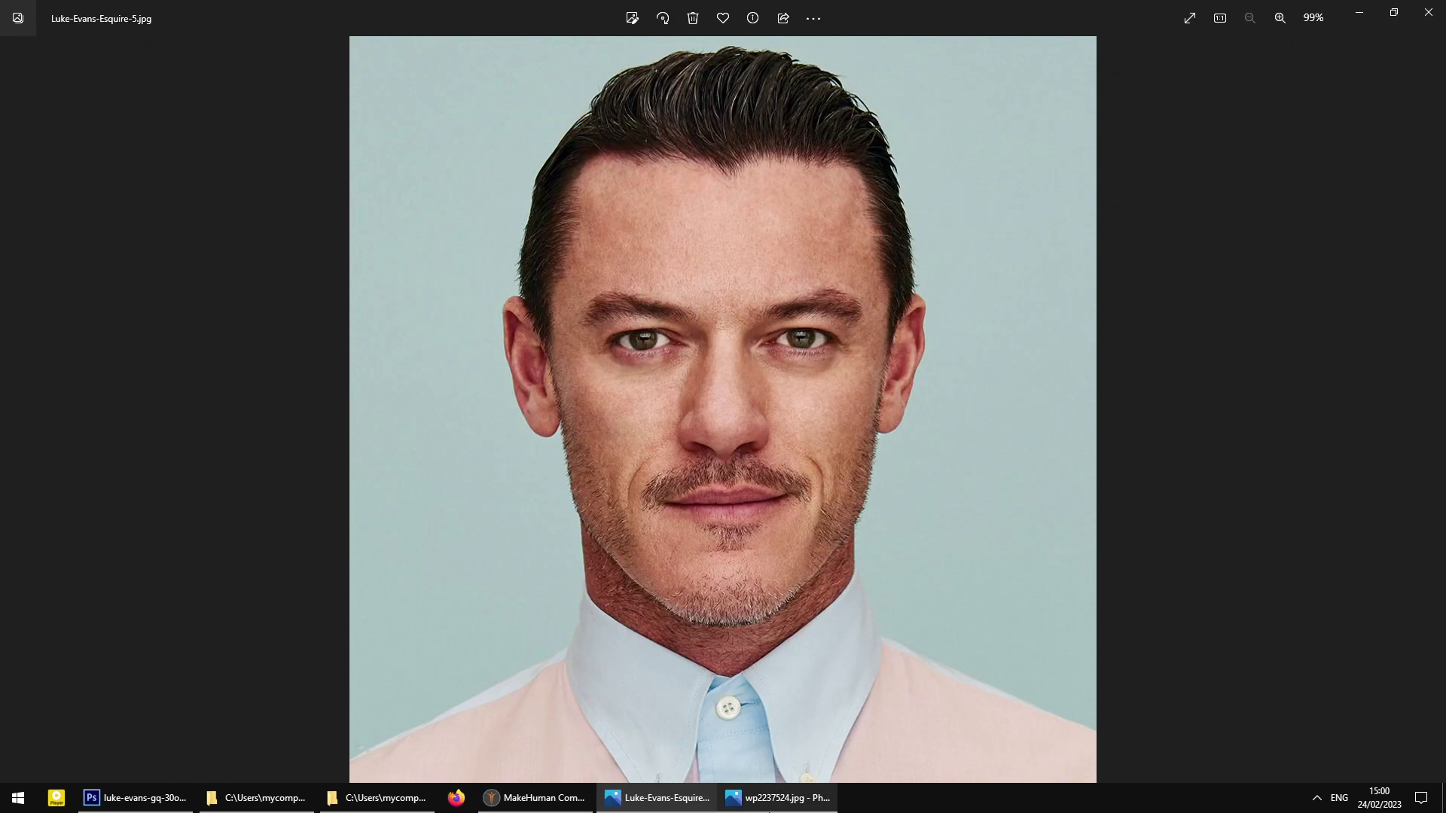
left_click(725, 804)
left_click(480, 799)
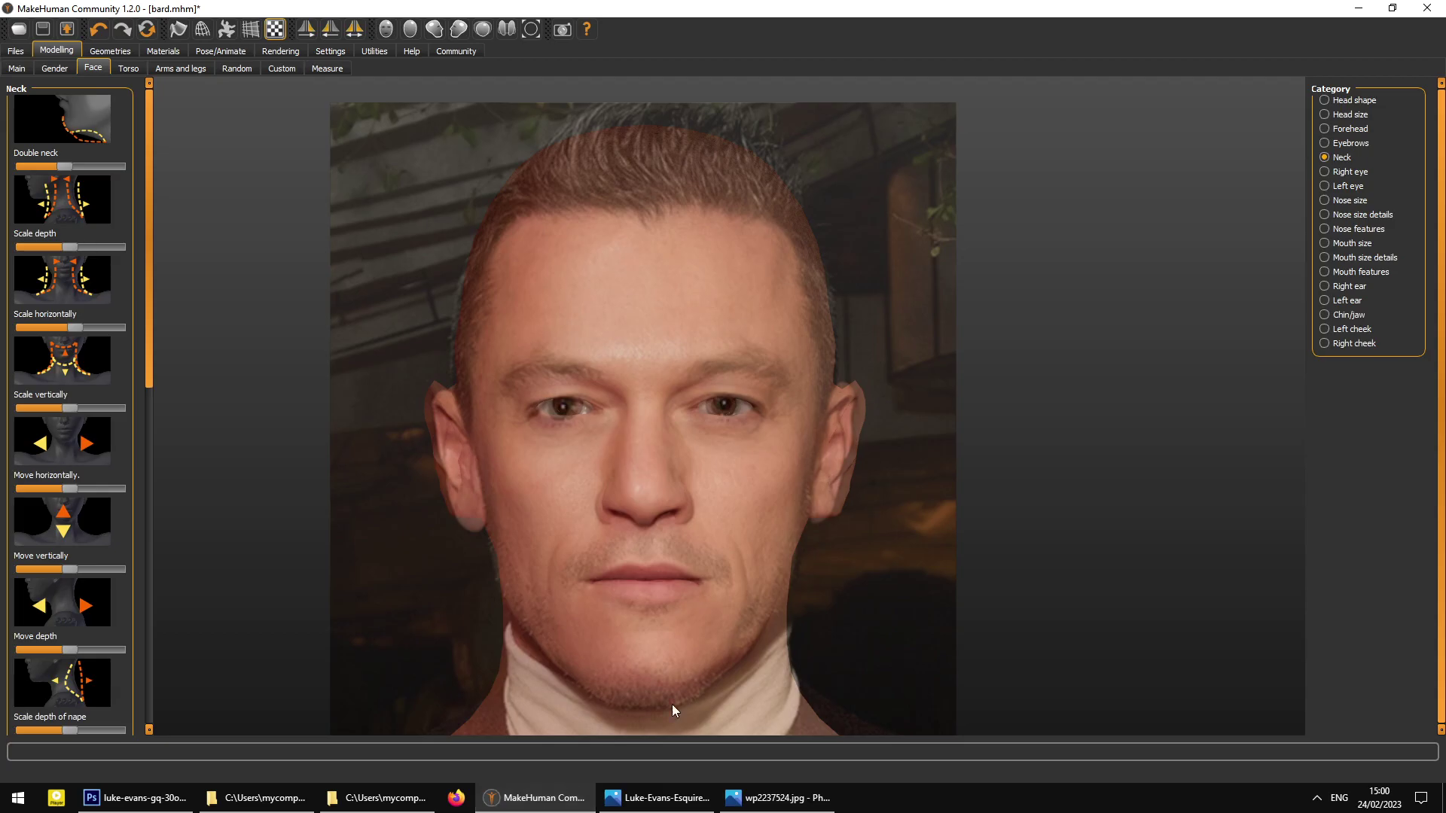
- Reduce the neck's Double neck to about 30 percent of its range, checking the chin line in profile
key("ctrl+3")
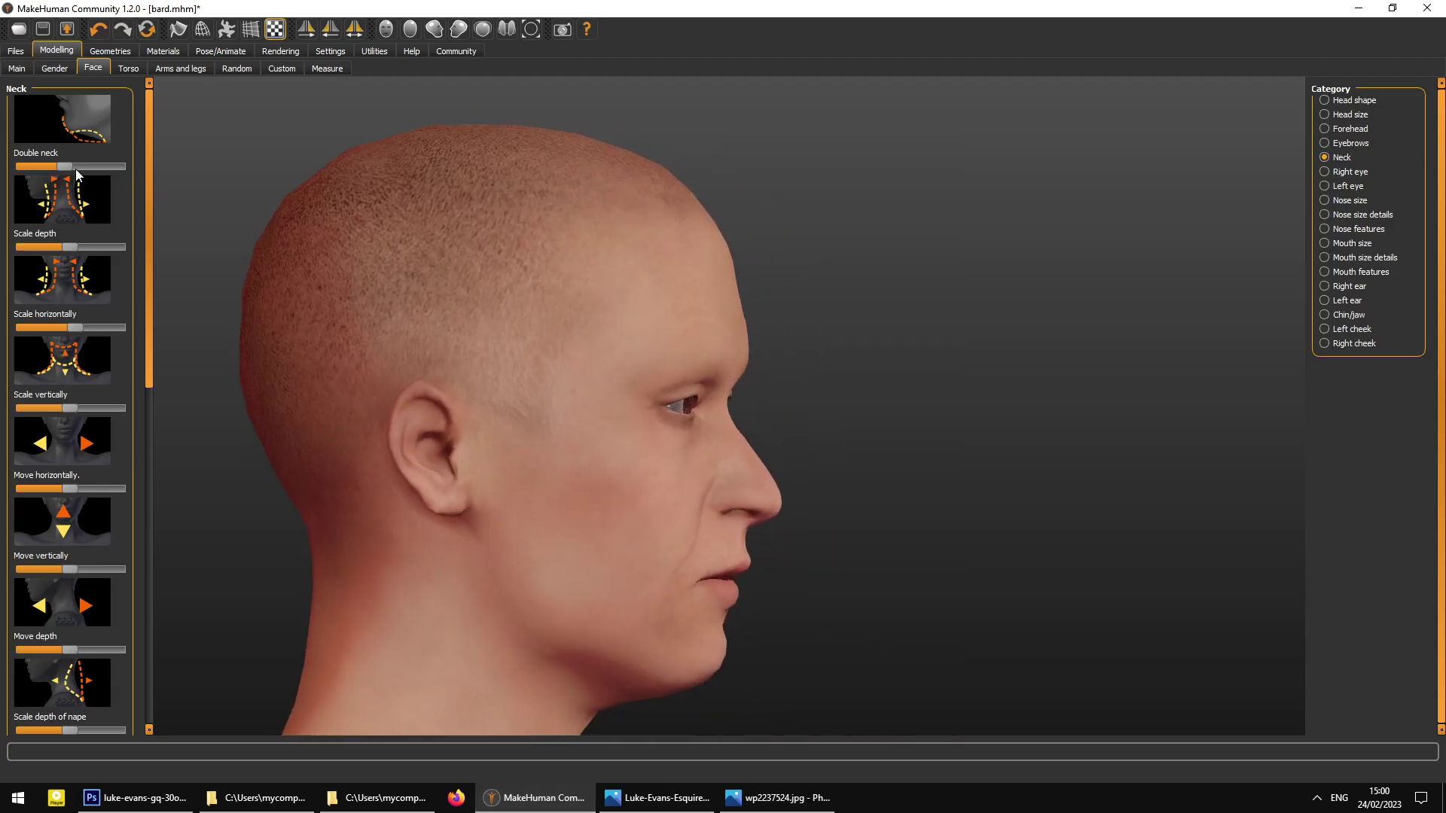
mouse_move(60, 166)
left_mouse_down()
mouse_move(27, 170)
mouse_move(48, 177)
left_mouse_up()
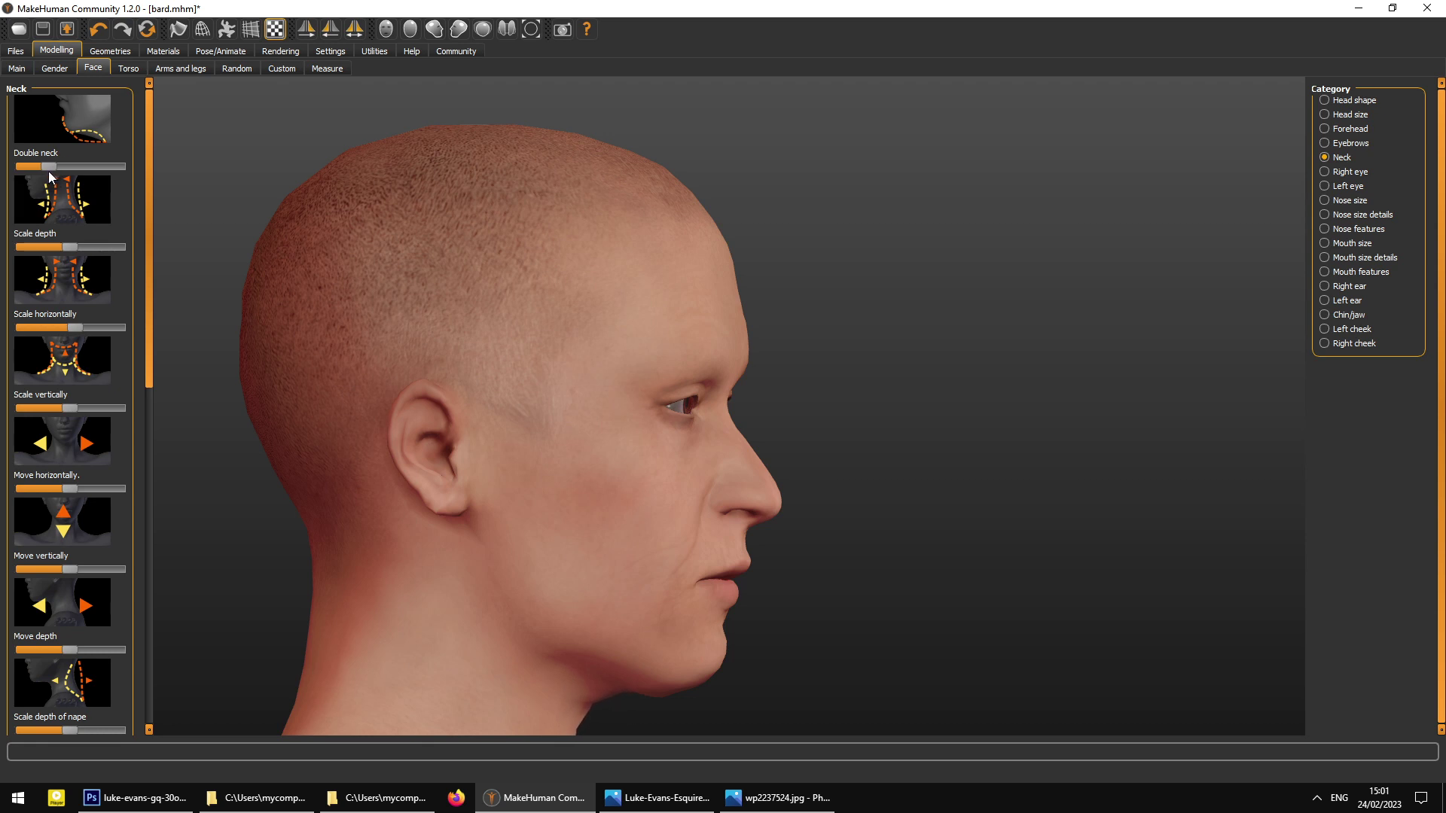
left_click_drag(638, 532, 561, 526)
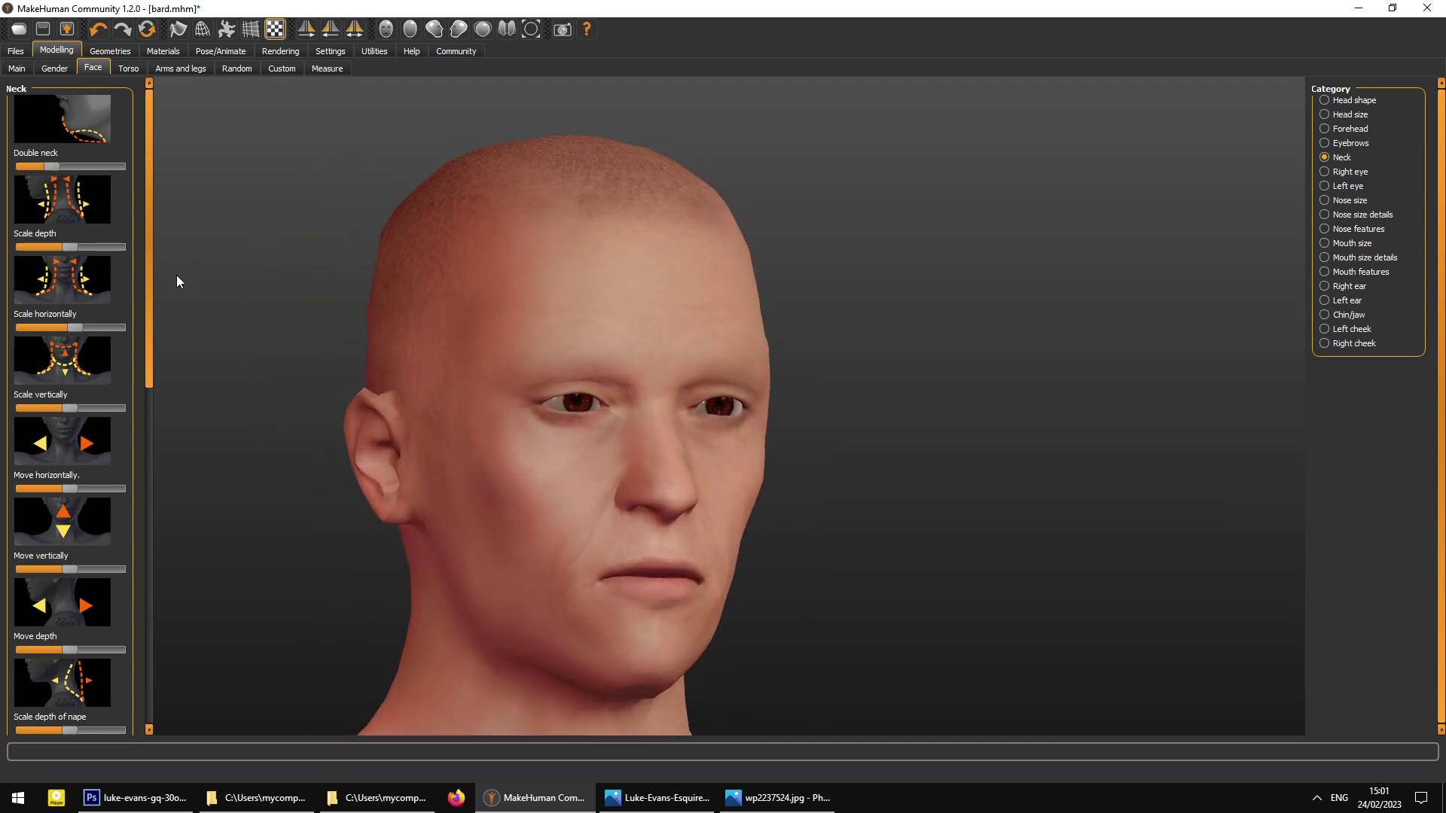
left_click_drag(146, 296, 200, 264)
- Open the Right eye settings in front view over the photo overlay and check the eyes in Luke-Evans-Esquire-5.jpg
left_click(1330, 172)
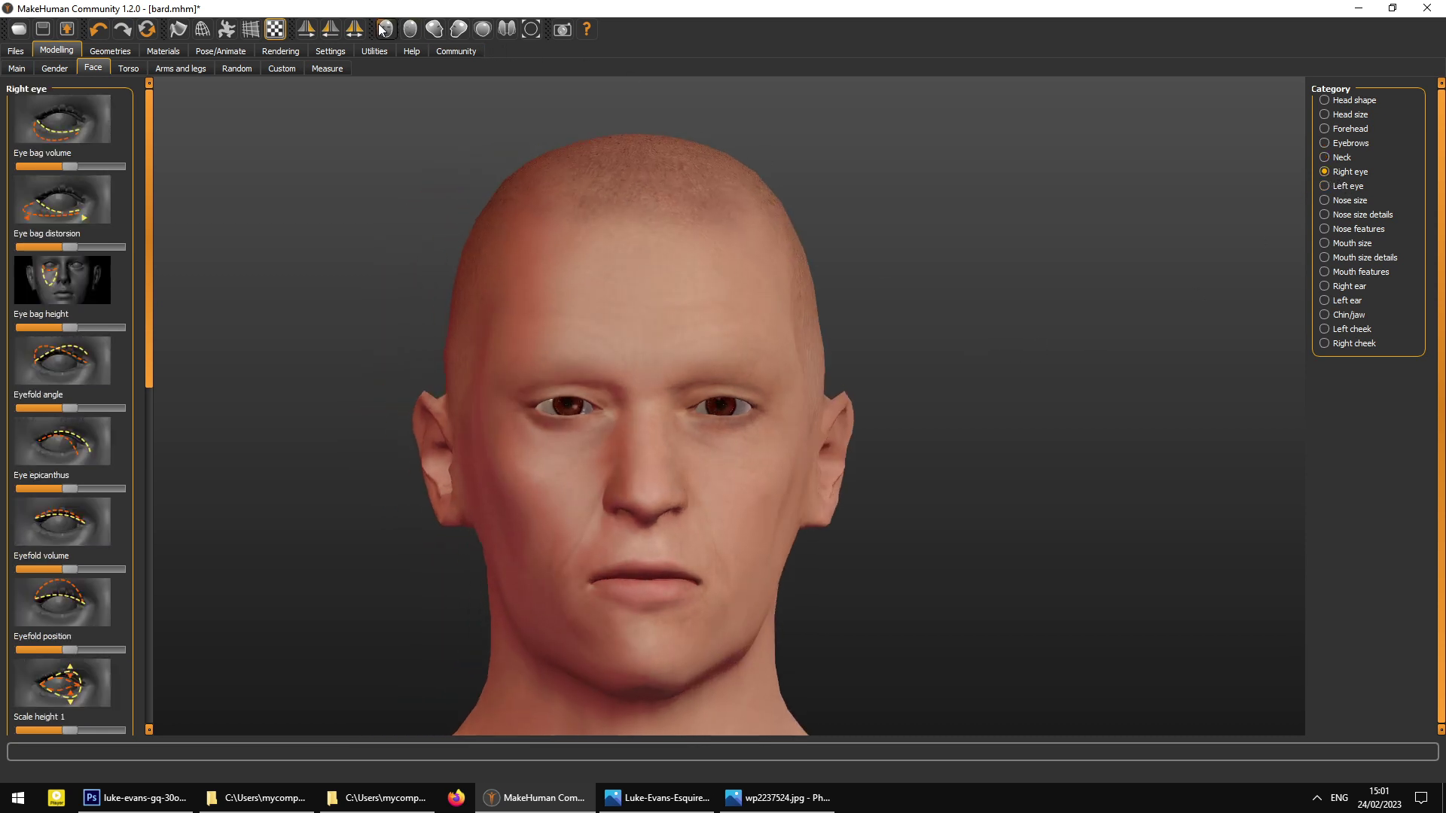
left_click(385, 28)
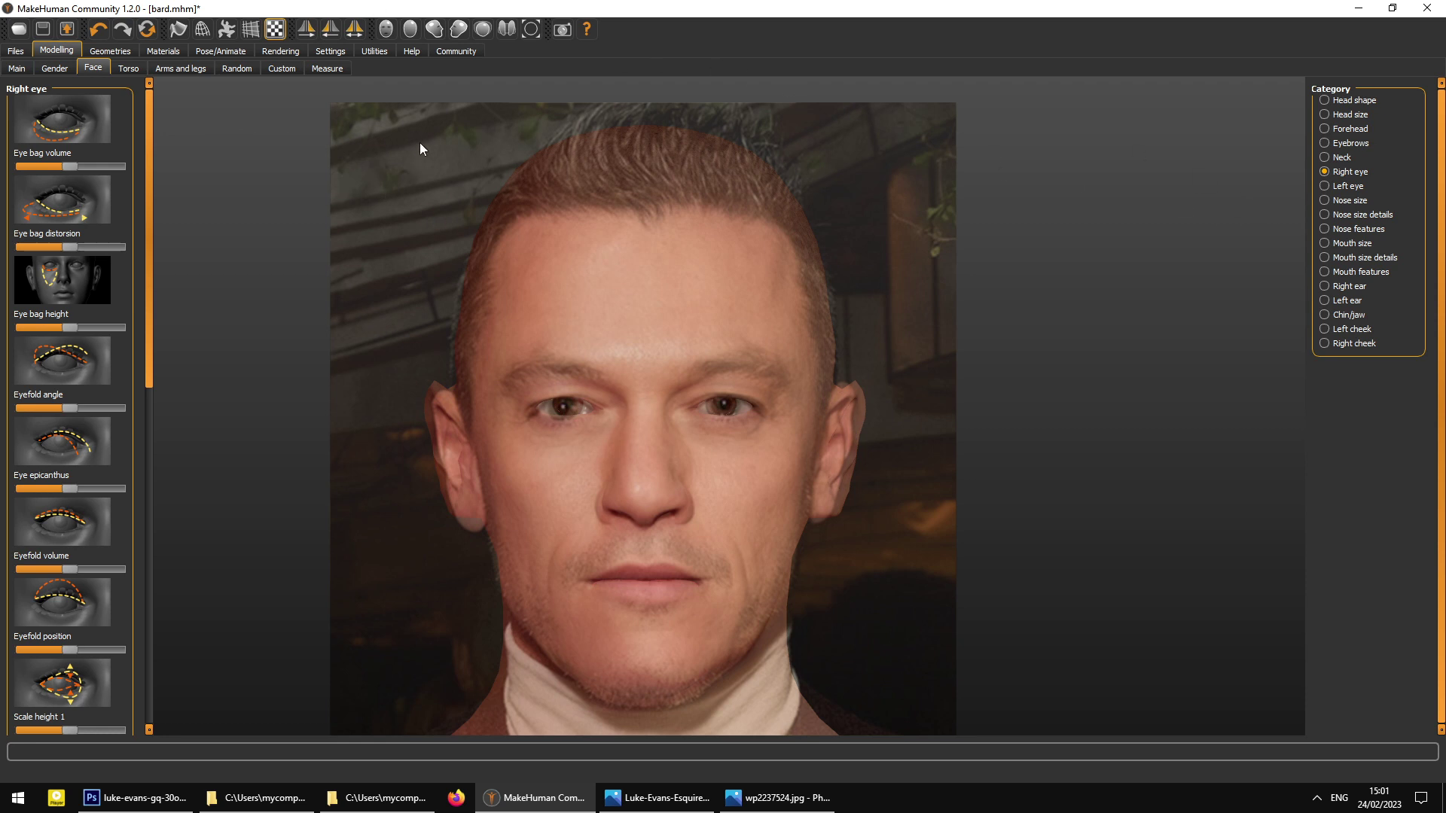
scroll(152, 238, "down", 1)
scroll(150, 254, "up", 1)
left_click(633, 806)
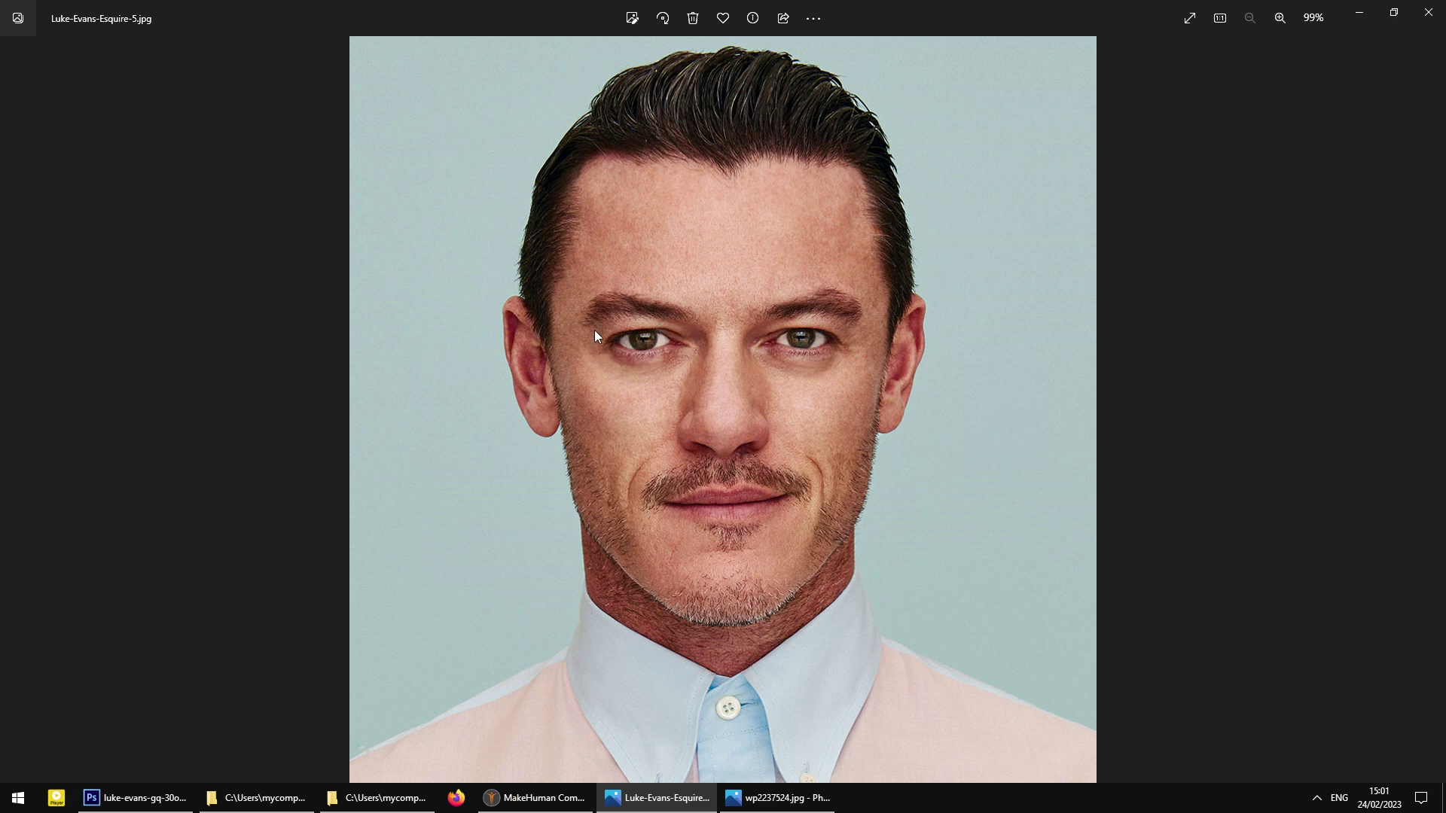
key("alt+Tab")
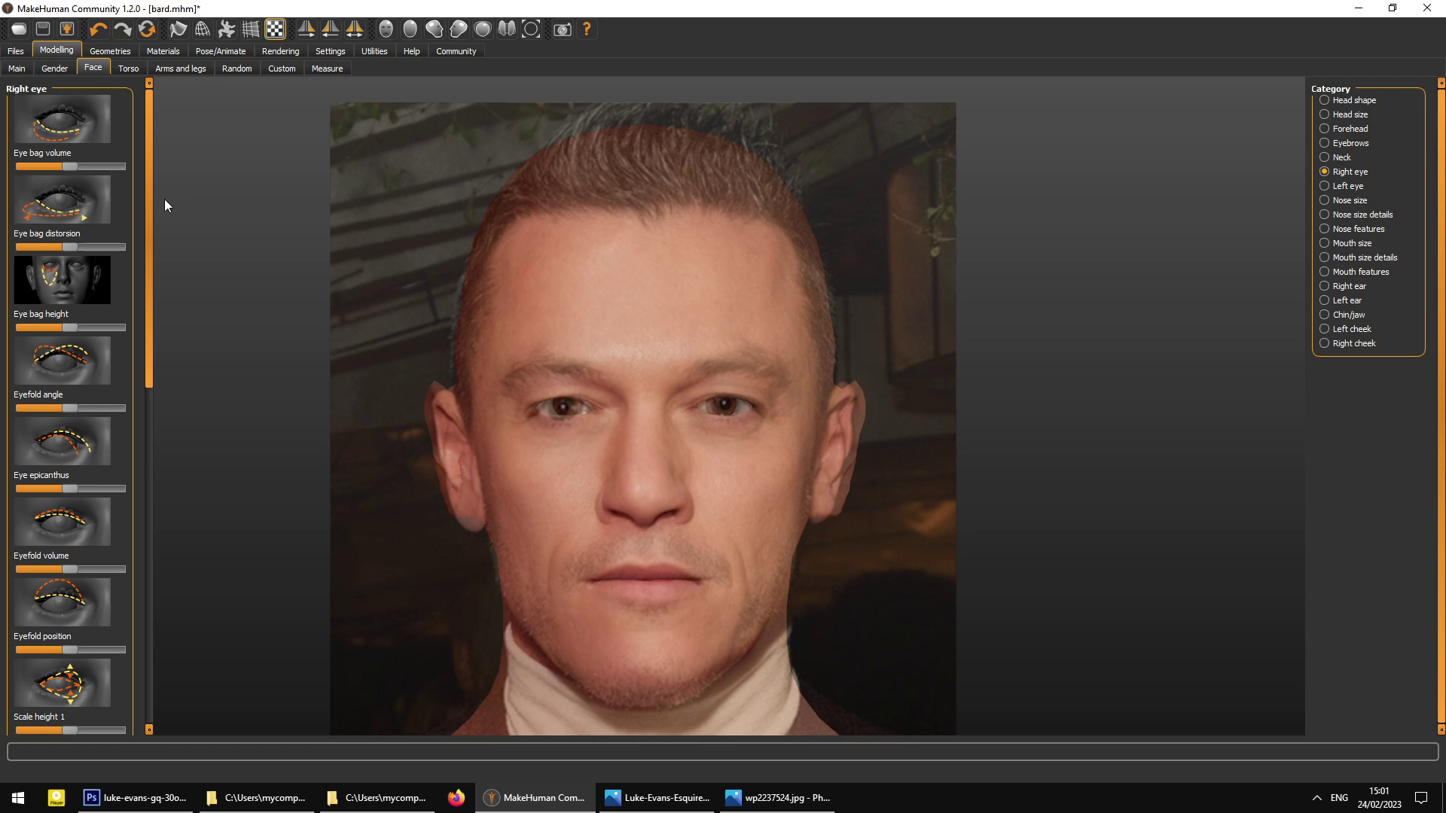
- Lower the right eye's Eye bag volume to about 40 percent of its range, comparing with the reference photos
left_click(656, 798)
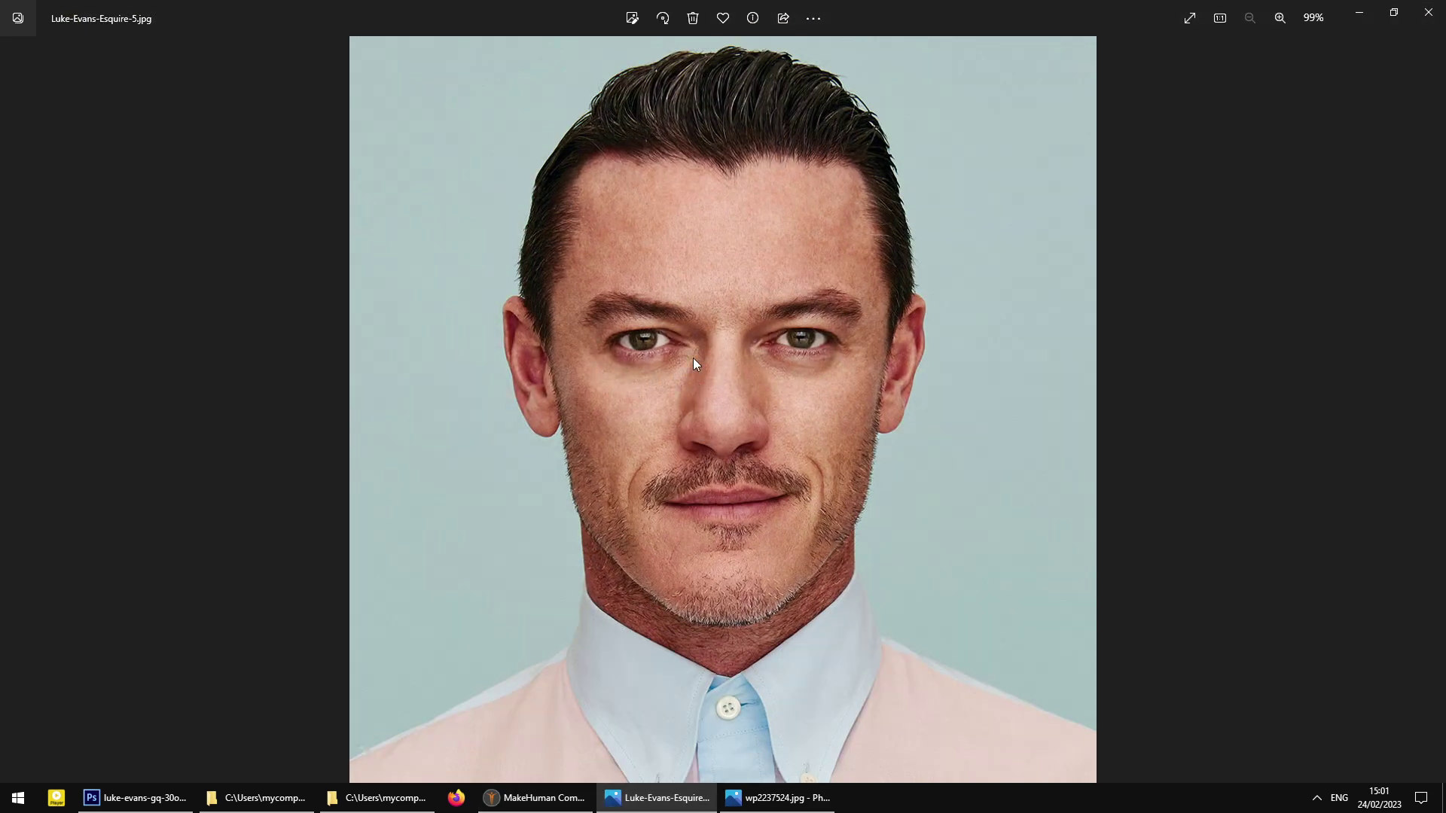
left_click(821, 806)
left_click(656, 798)
left_click(535, 797)
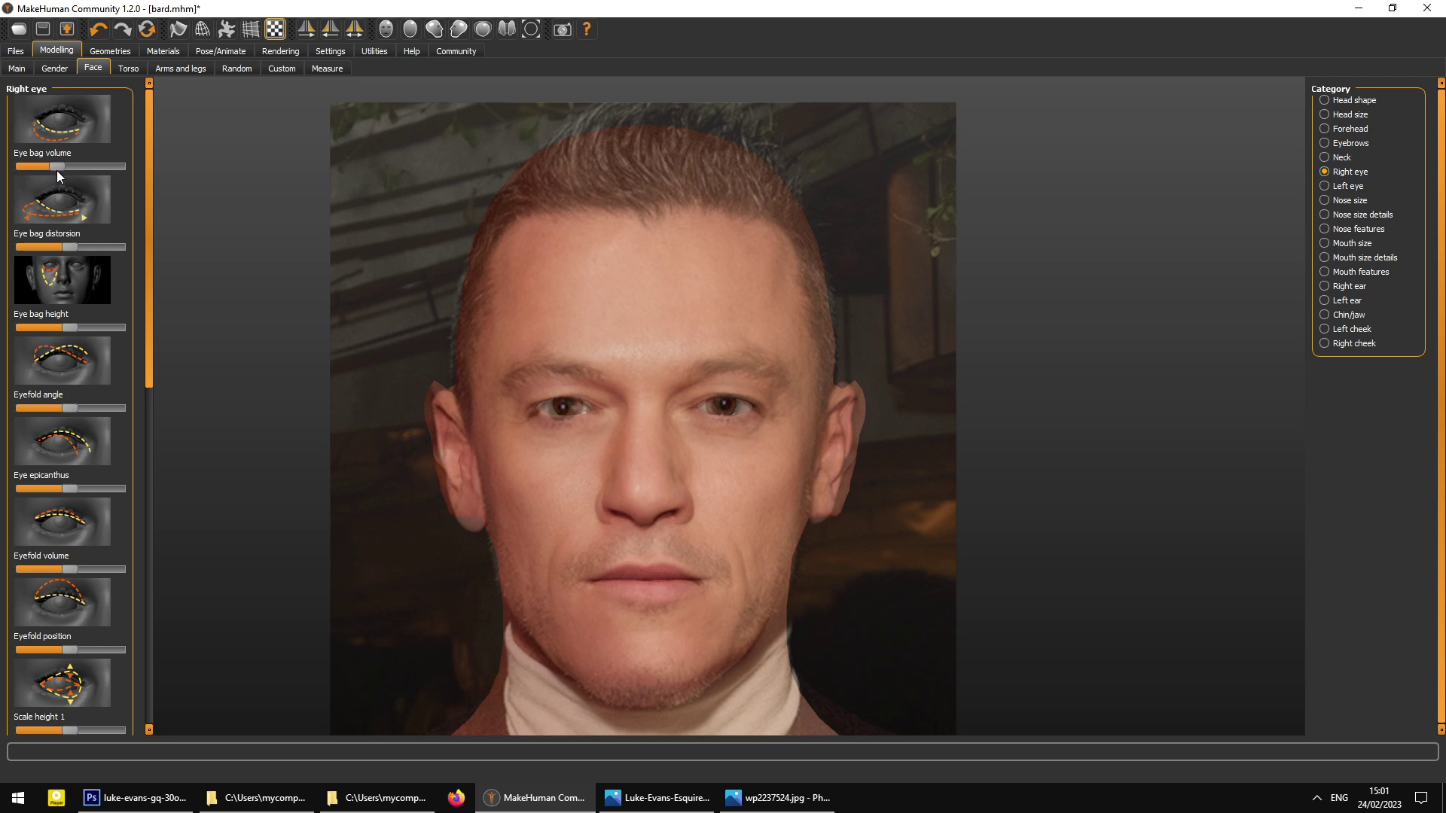
left_click(666, 805)
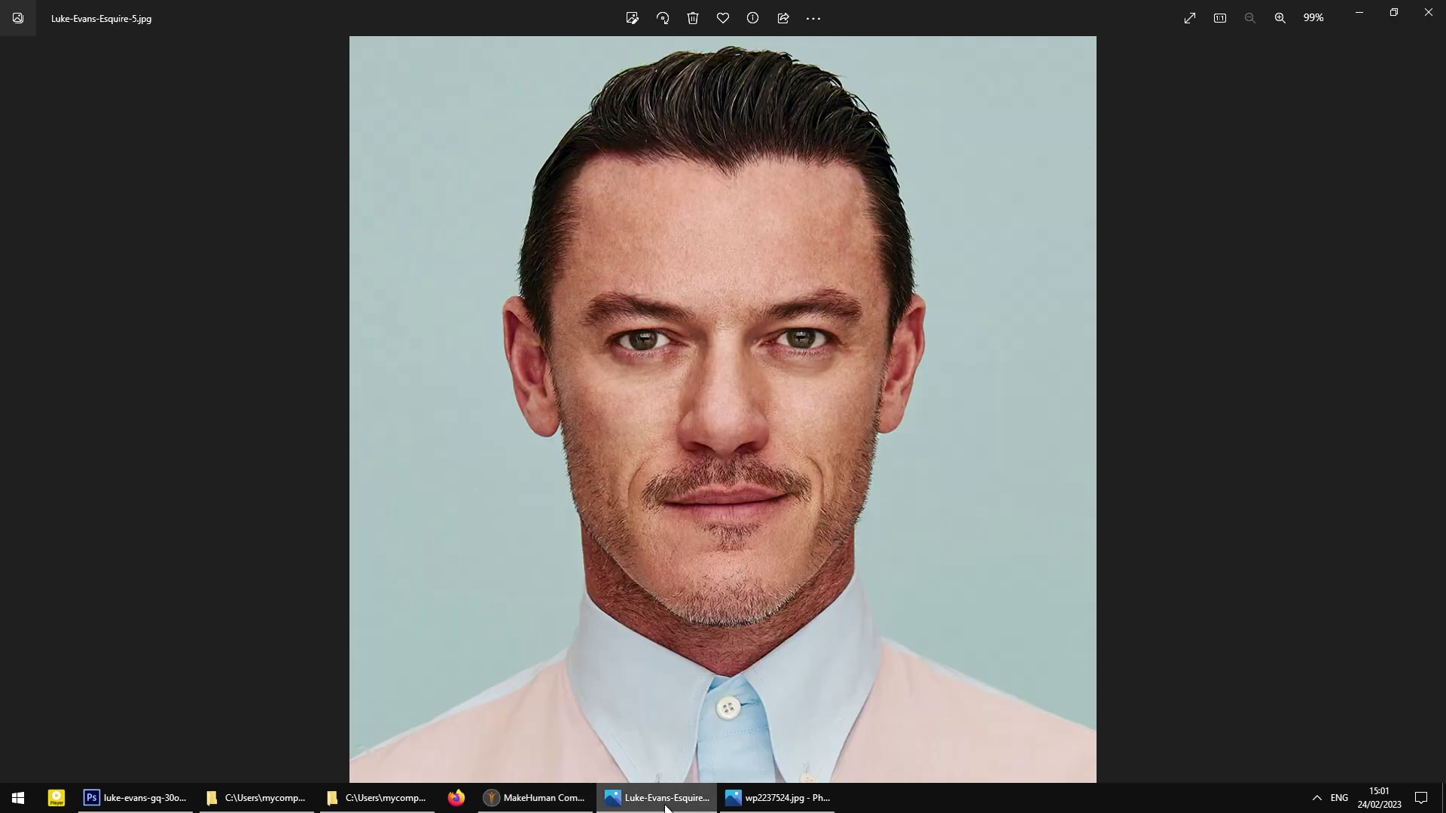
left_click(666, 807)
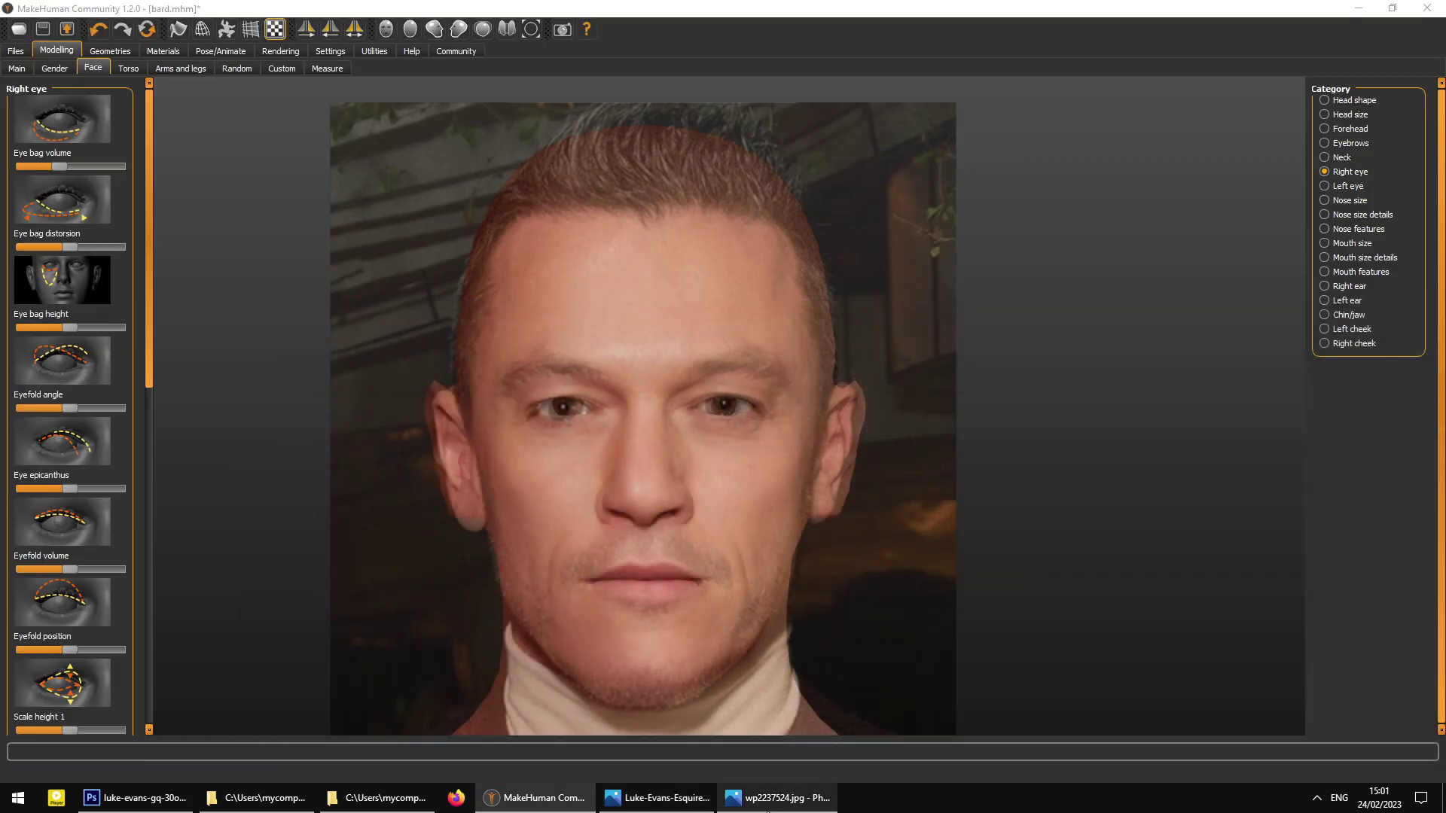
- Compare the eyes in wp2237524.jpg and Luke-Evans-Esquire-5.jpg, and set the right eye's Eye bag distortion and Eye bag height slightly below the middle
left_click(767, 810)
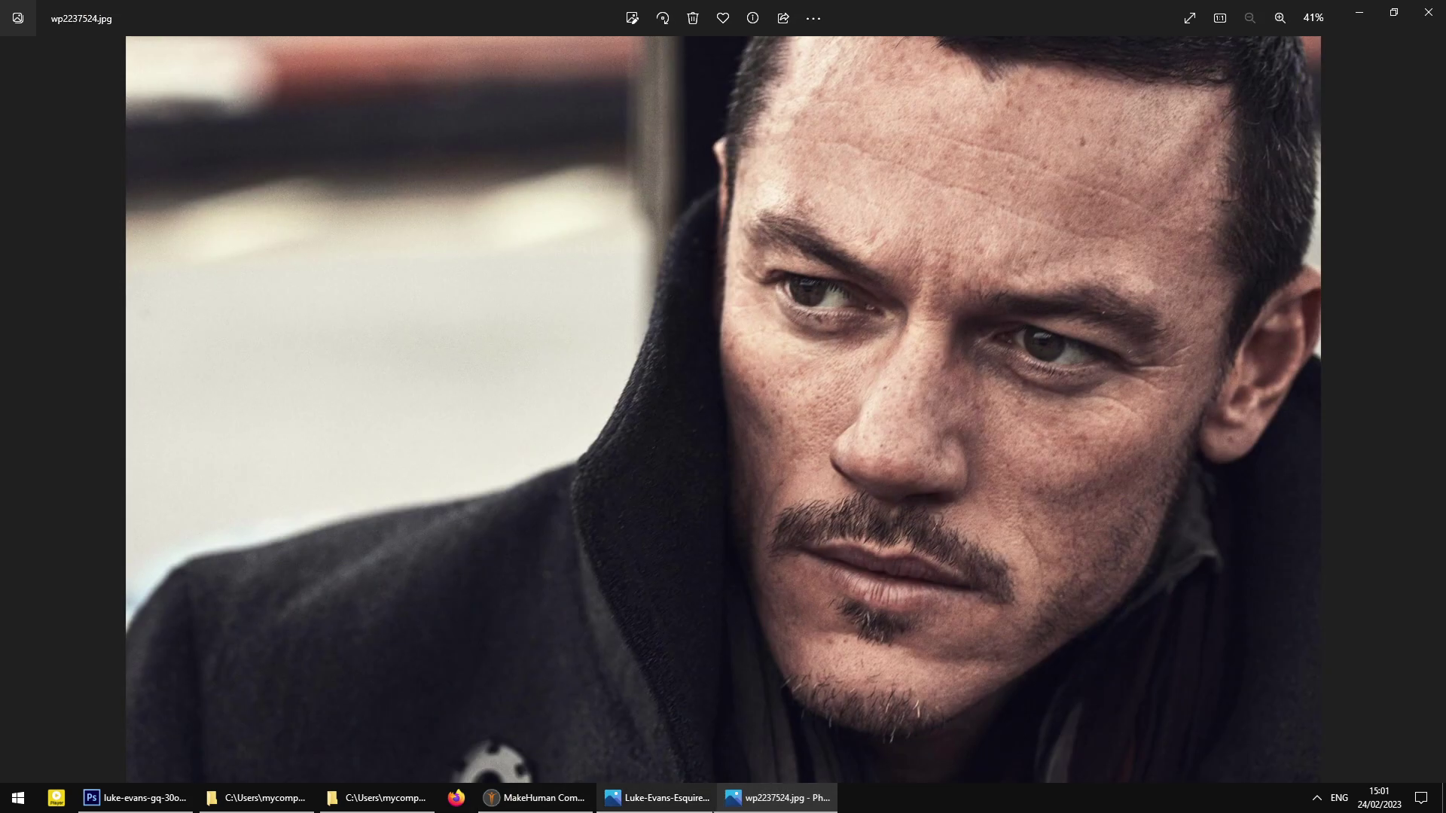
left_click(712, 809)
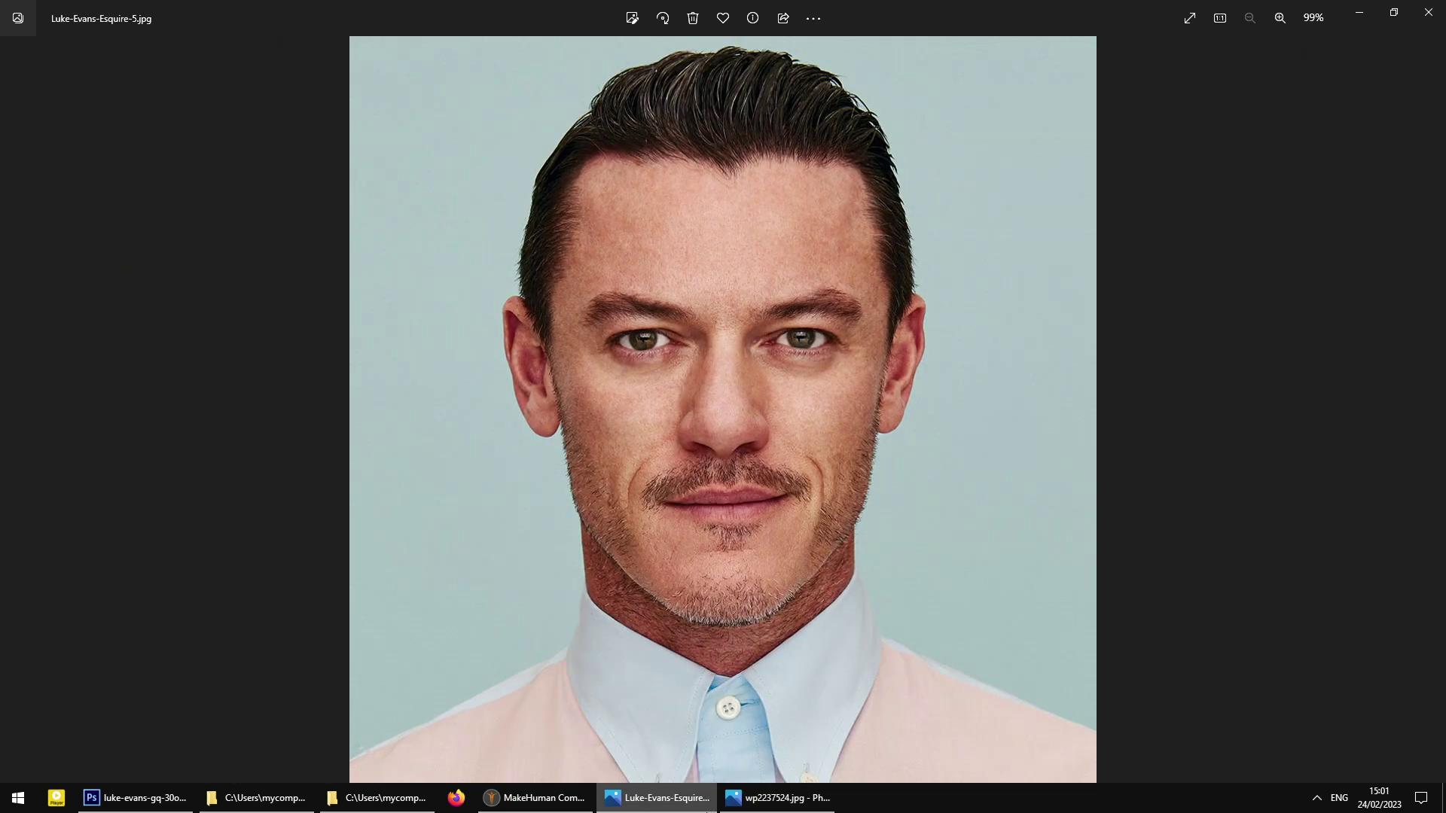
left_click(708, 808)
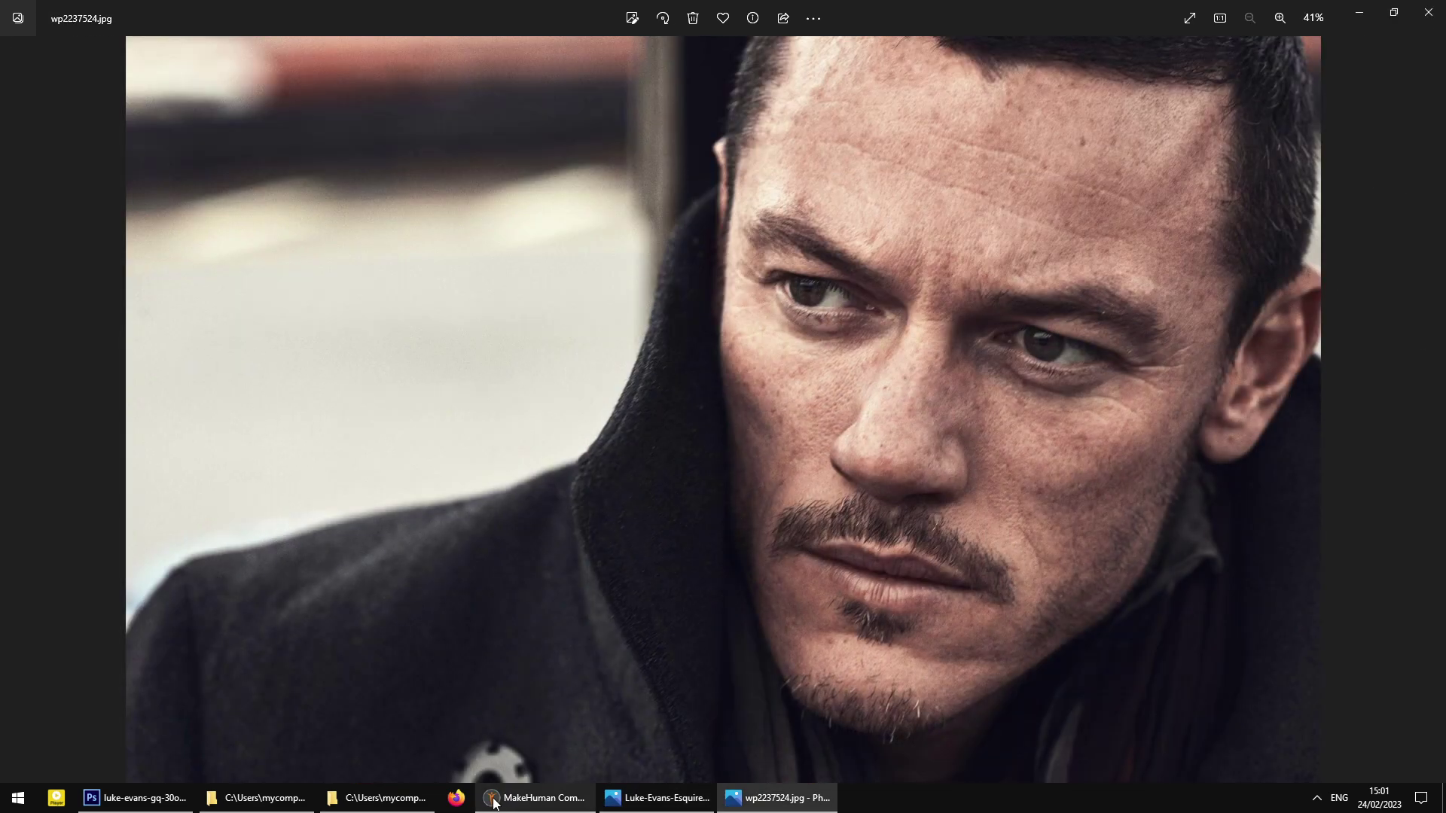
left_click(532, 799)
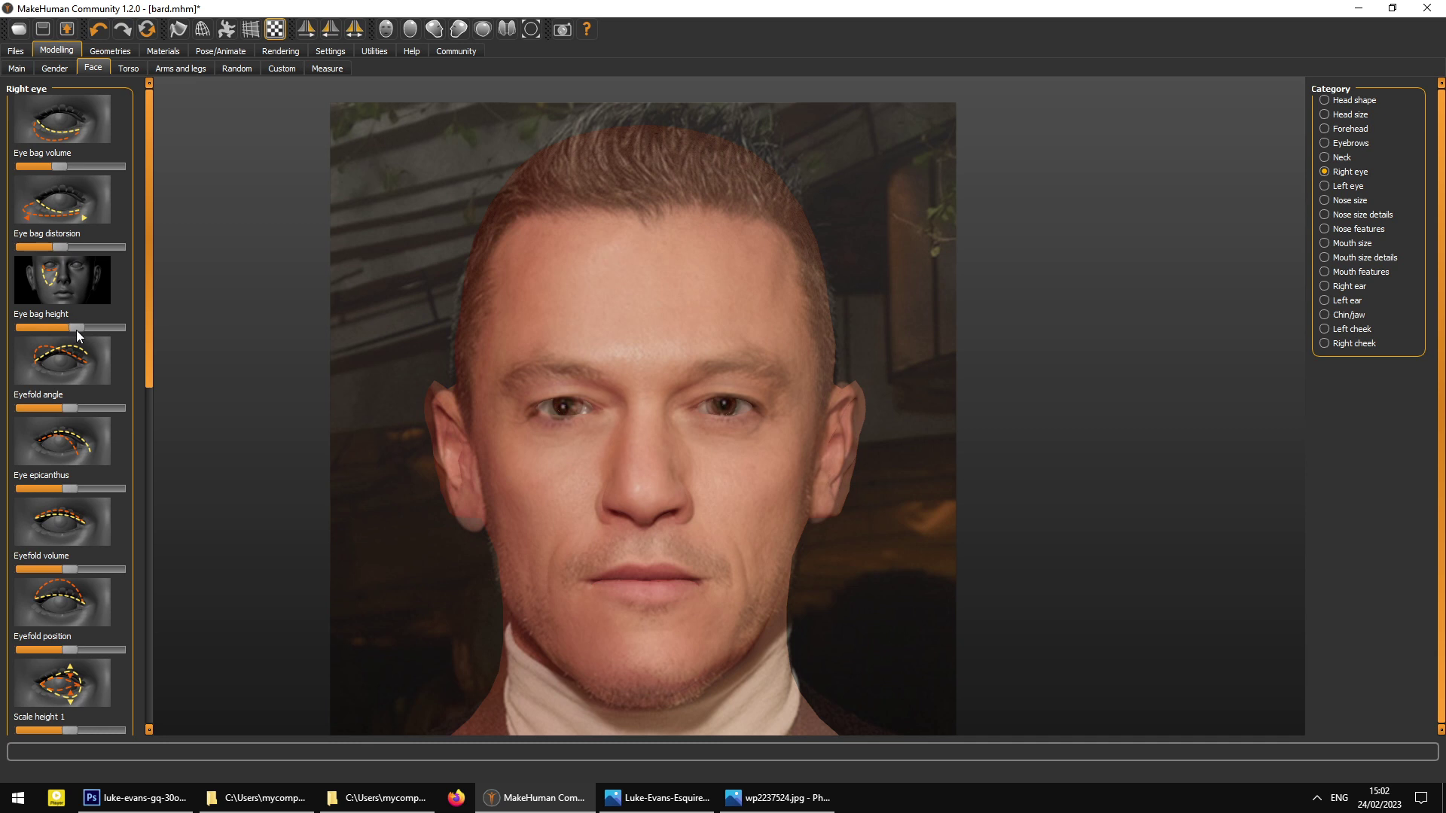
scroll(69, 332, "down", 2)
- Lower the right eye's Eyefold angle to its minimum and raise Eye epicanthus to about 70 percent, checking the eyes in wp2237524.jpg
left_click_drag(148, 315, 149, 344)
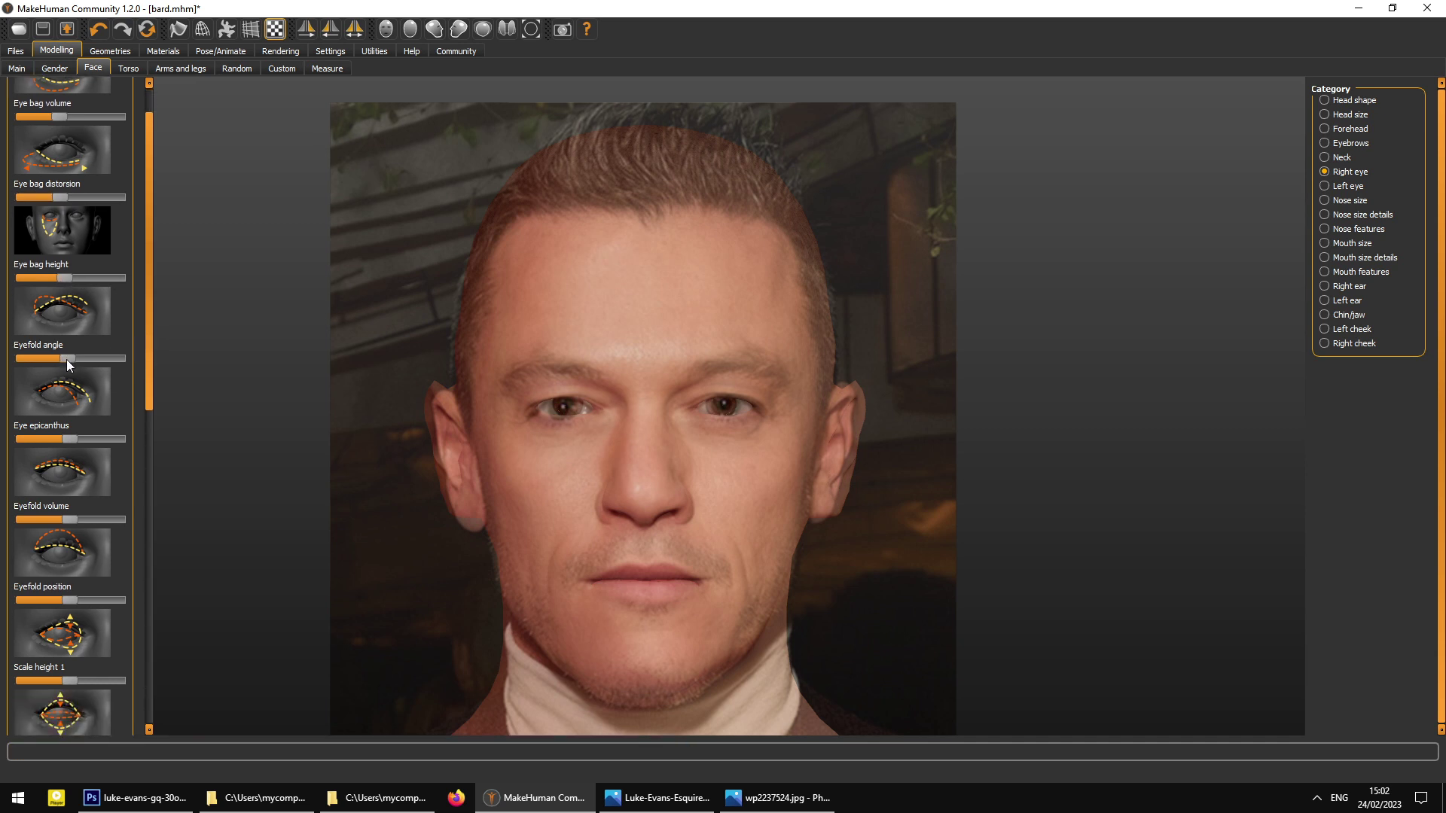
mouse_move(23, 359)
left_mouse_down()
mouse_move(131, 359)
mouse_move(13, 359)
left_mouse_up()
left_click_drag(152, 354, 151, 383)
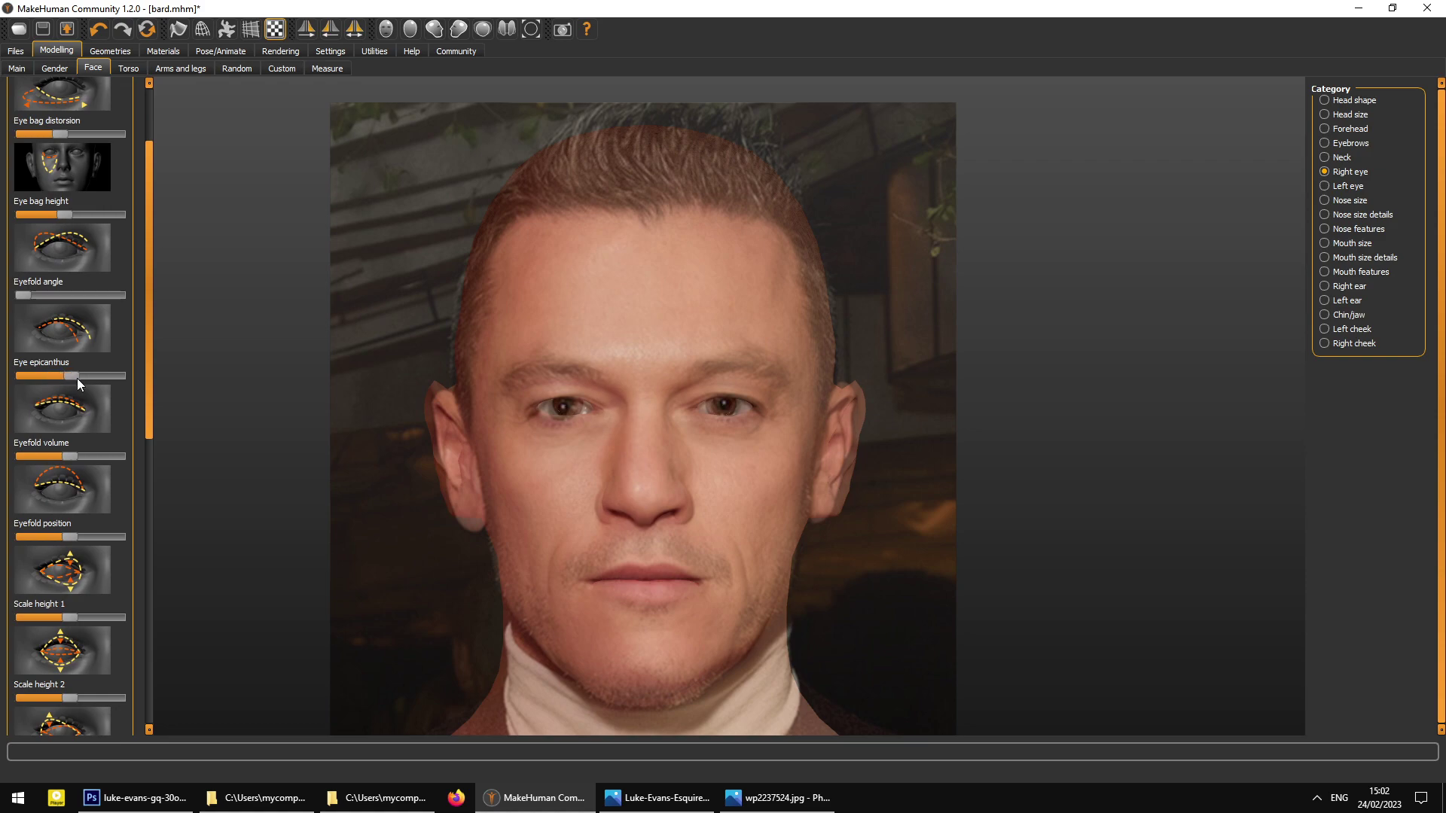
left_click(779, 799)
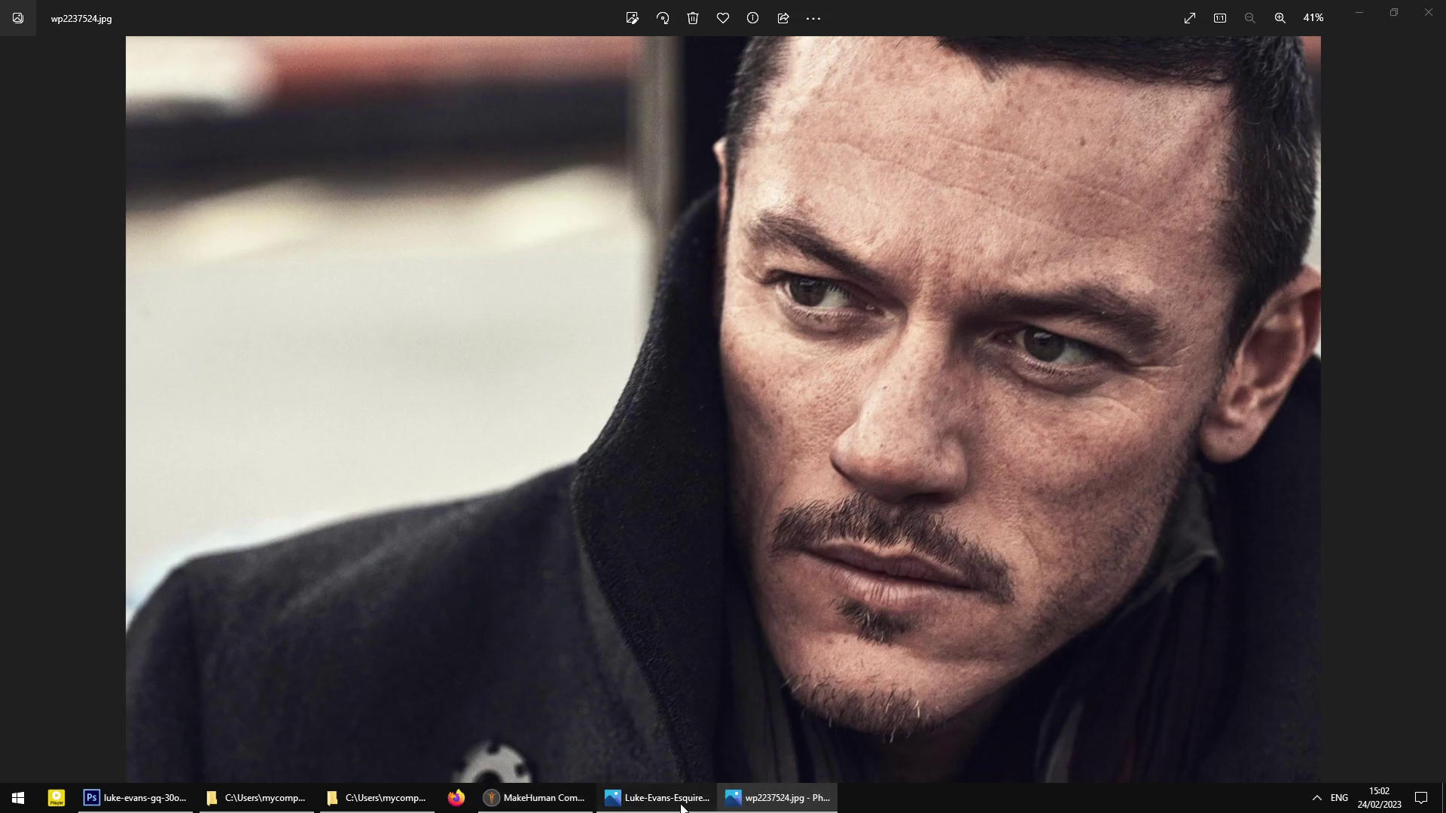
left_click(681, 804)
left_click(780, 798)
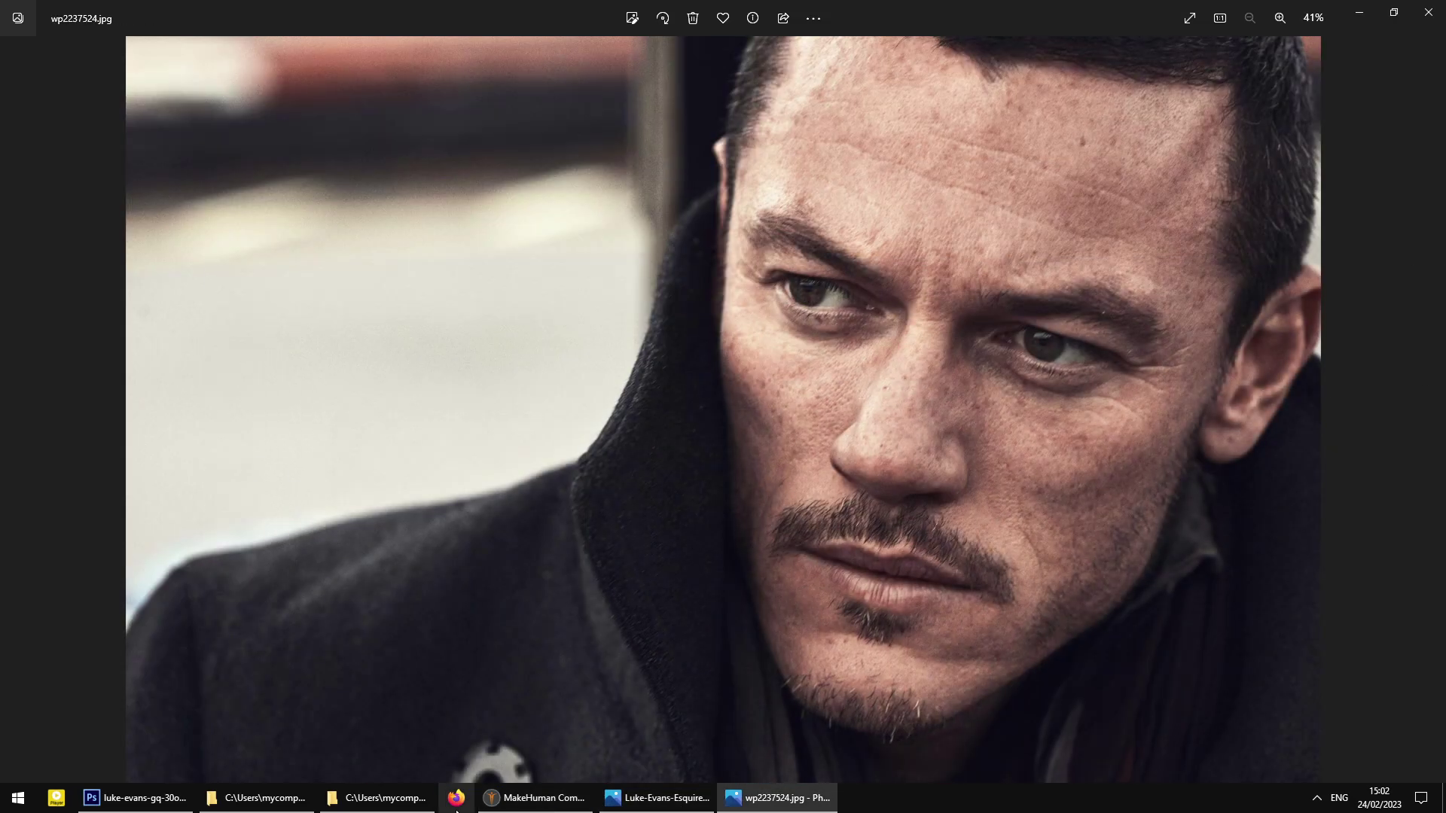
left_click(519, 803)
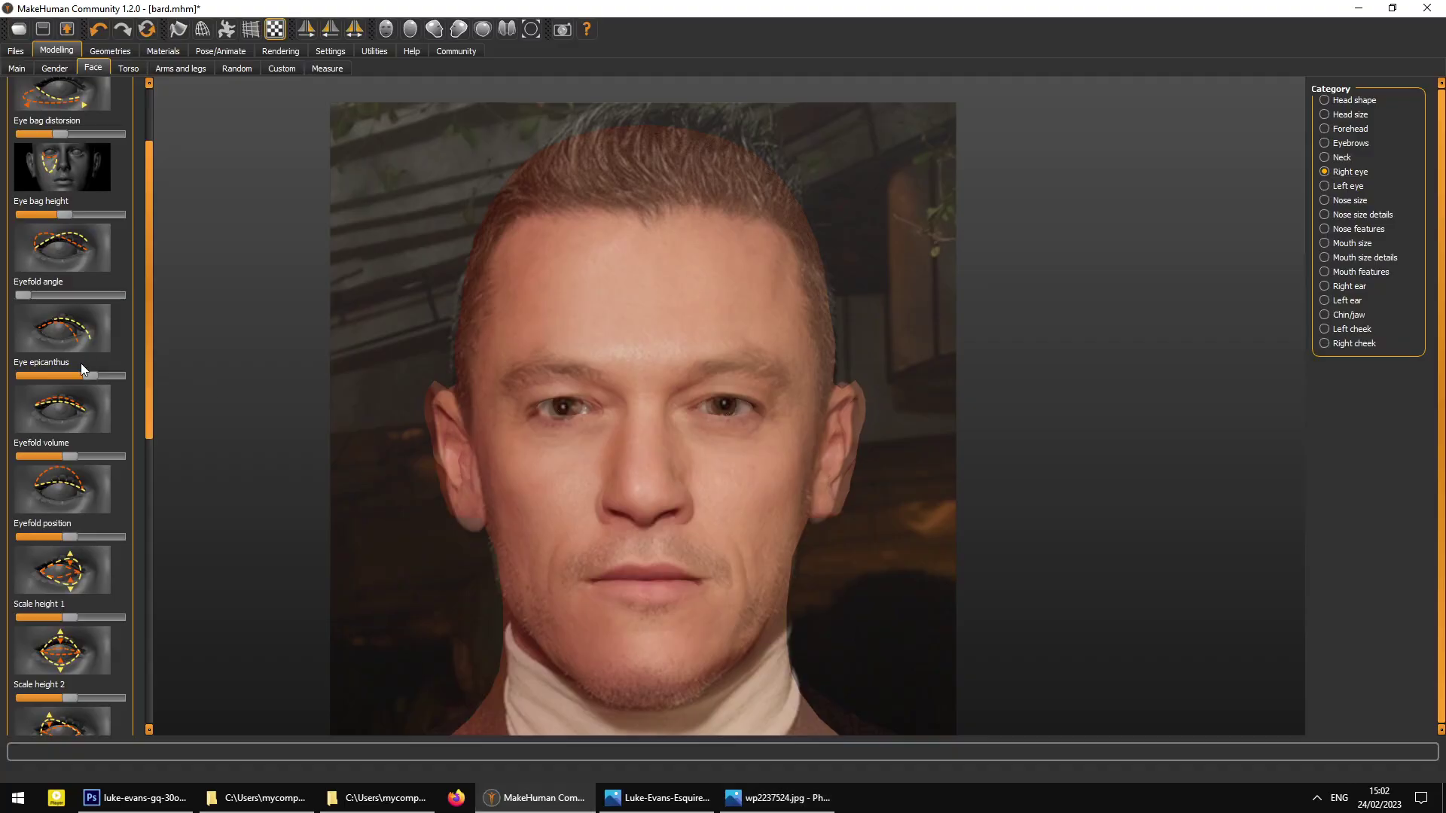
left_click_drag(69, 372, 97, 383)
- Compare the eyes in both reference photos, and set the right eye's Eye epicanthus to about 65 percent and Eyefold volume to about 70 percent
left_click(705, 800)
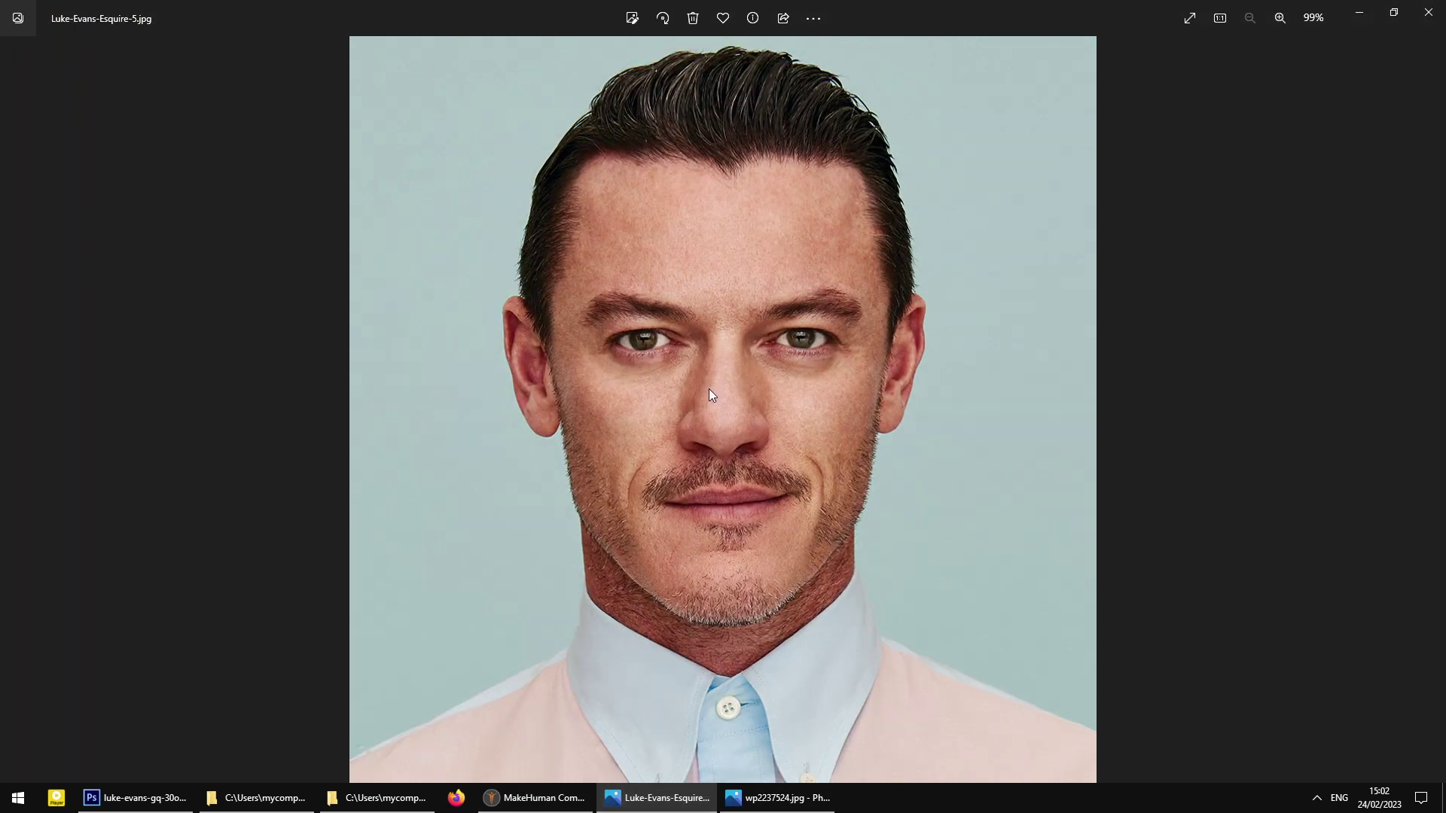
left_click(733, 803)
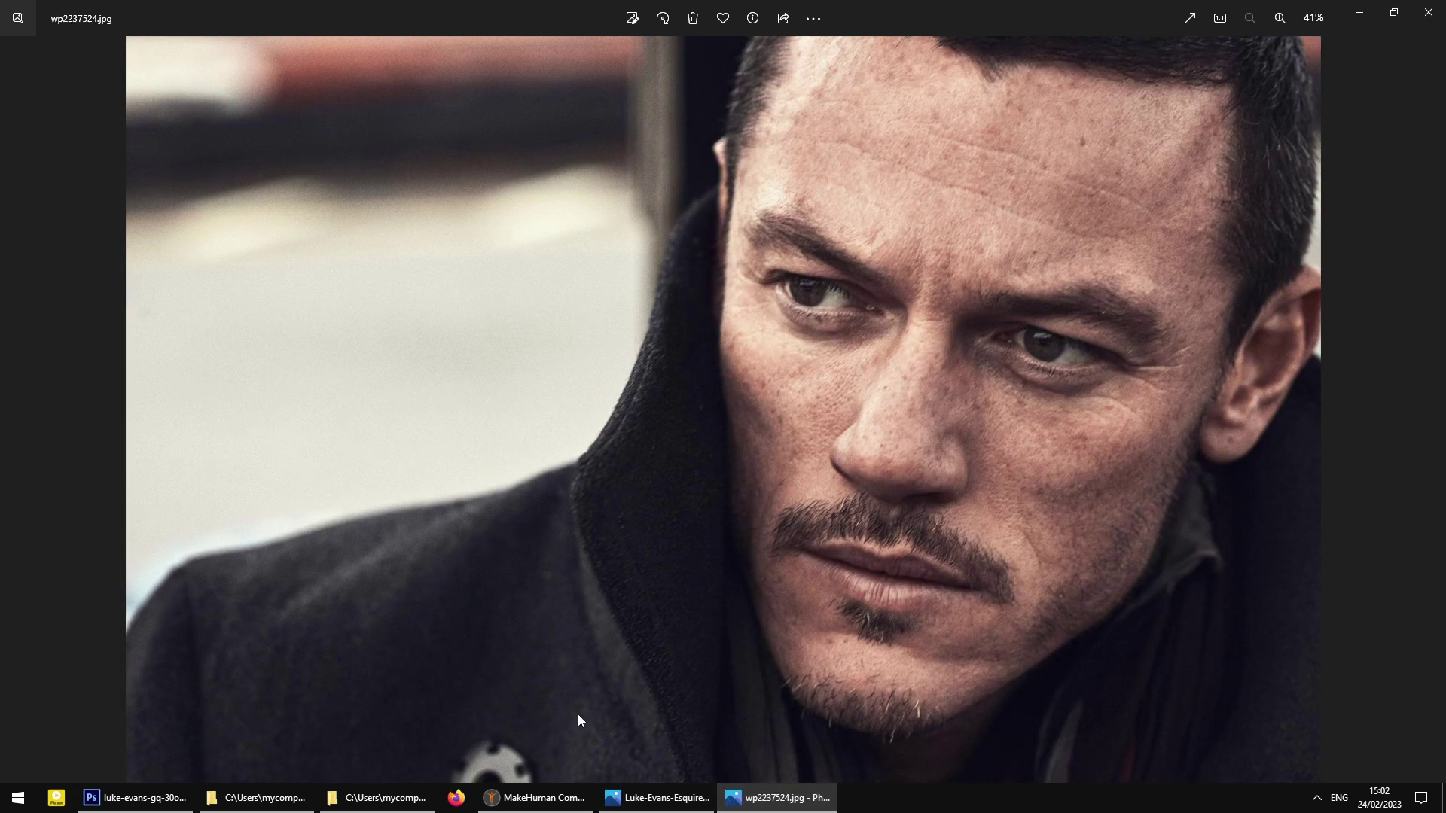
left_click(708, 807)
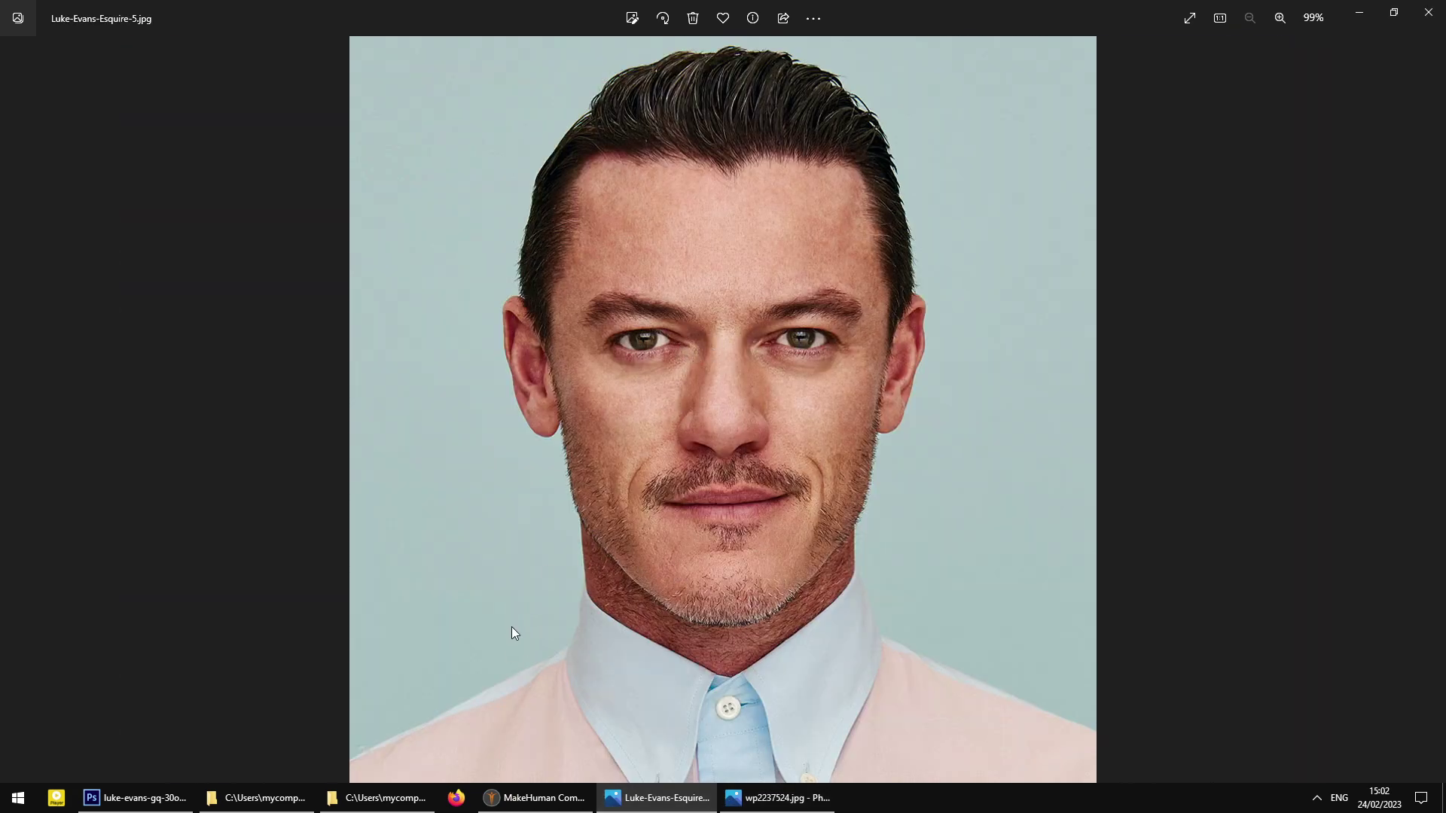
left_click(534, 798)
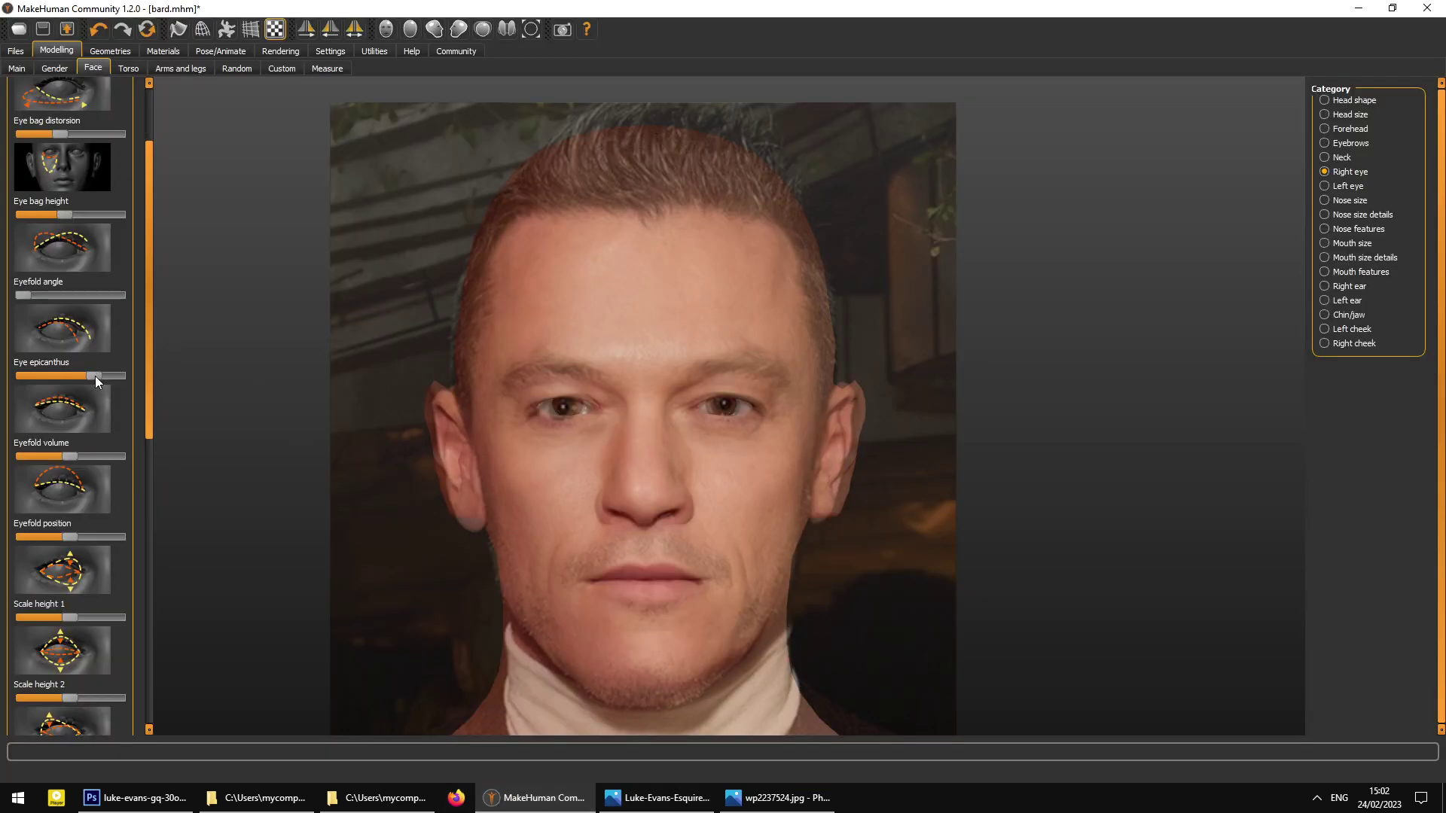
left_click_drag(83, 376, 90, 379)
mouse_move(69, 456)
left_mouse_down()
mouse_move(83, 456)
mouse_move(63, 465)
left_mouse_up()
left_click_drag(188, 491, 431, 508)
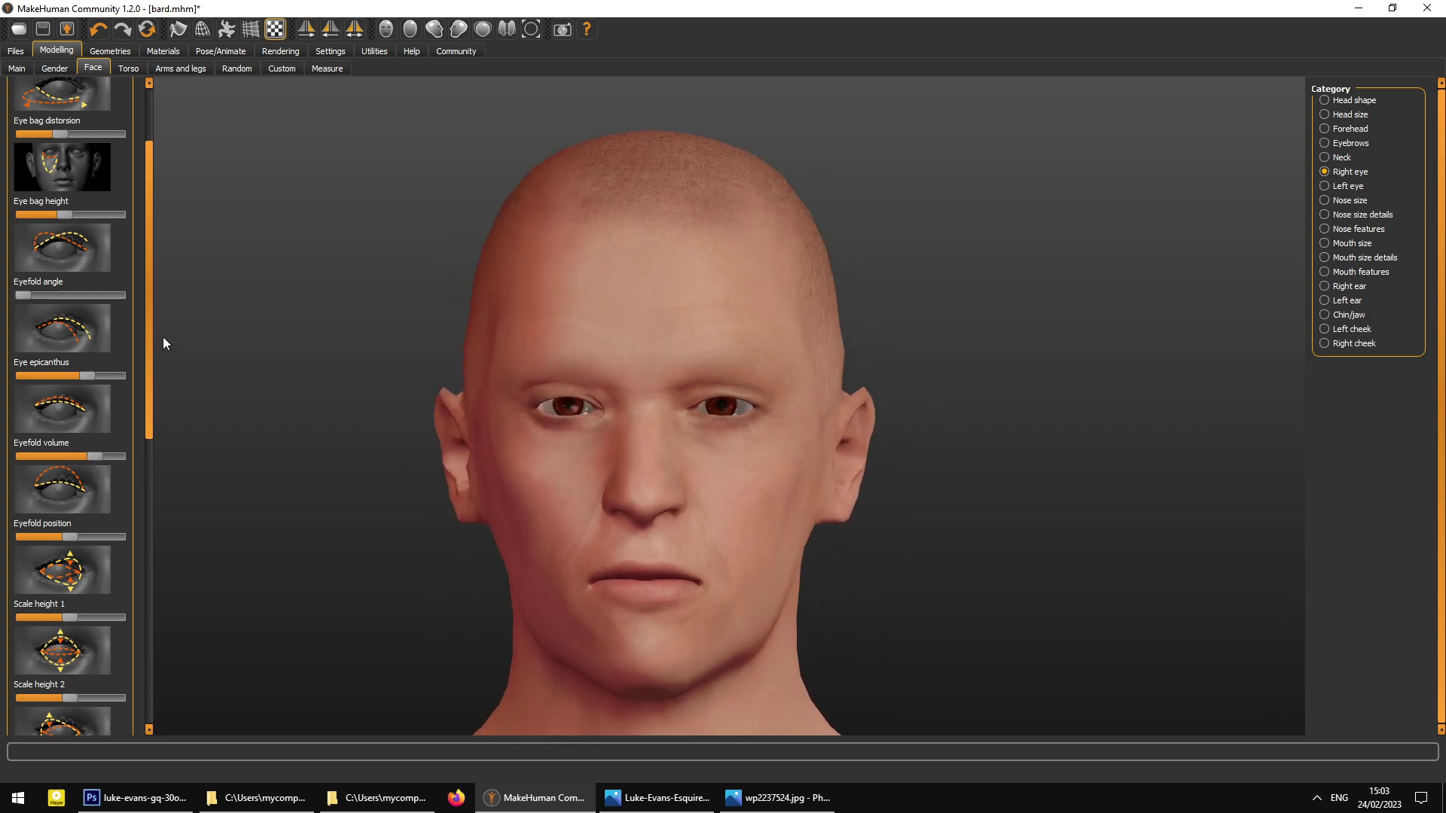
- Set the right eye's Eyefold angle to about 40 percent, Eye epicanthus to 60, Eyefold volume to 90 and Eyefold position to 25 percent
left_click_drag(29, 301, 131, 313)
left_click_drag(20, 316, 84, 378)
left_click_drag(91, 458, 128, 480)
mouse_move(70, 543)
left_mouse_down()
mouse_move(125, 544)
mouse_move(8, 542)
mouse_move(116, 553)
mouse_move(5, 556)
mouse_move(45, 559)
left_mouse_up()
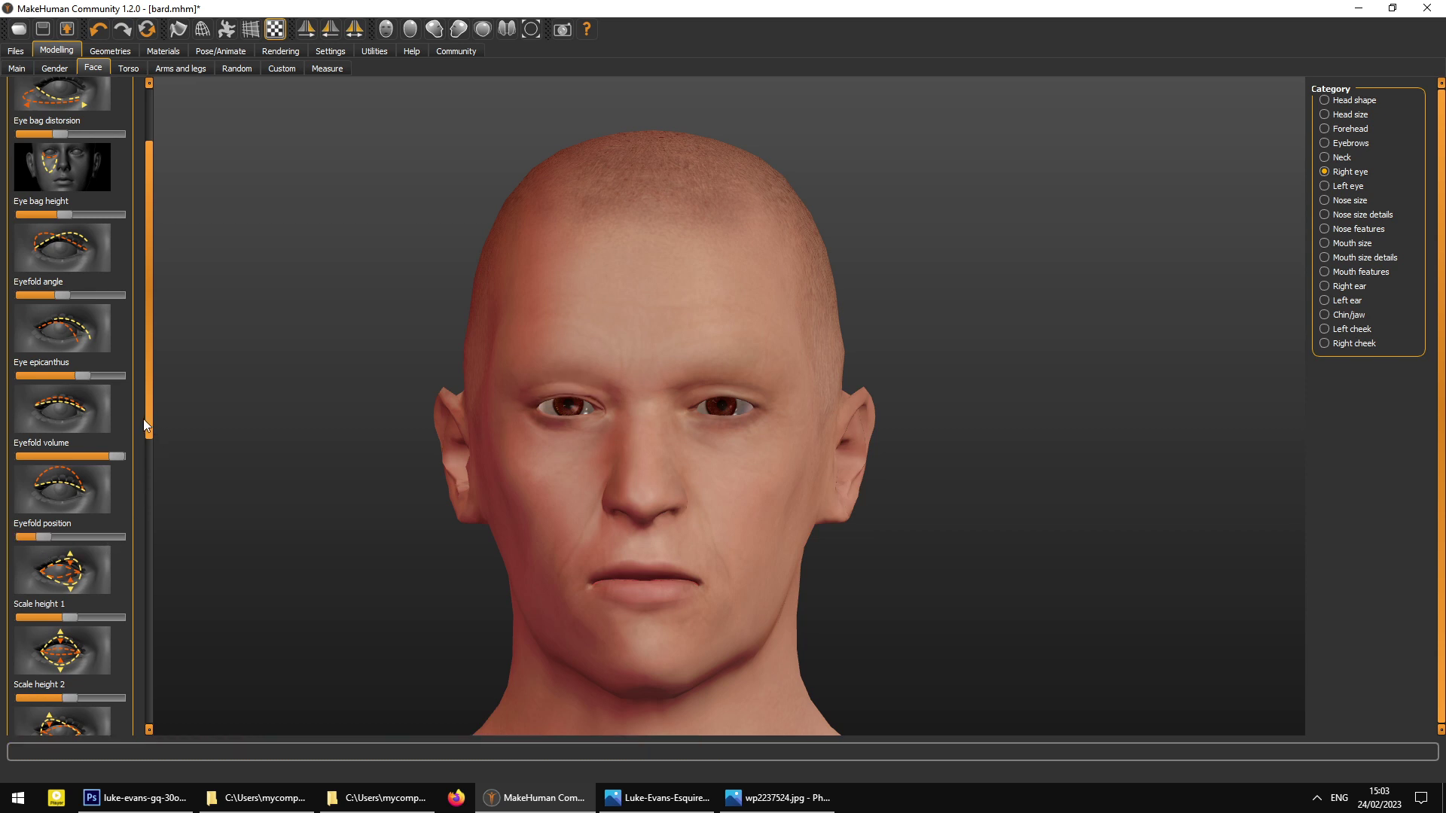
- Recheck the eyelids in wp2237524.jpg, and set the right eye's Eyefold volume to about 75 percent and Eyefold position to about 30 percent
left_click(810, 800)
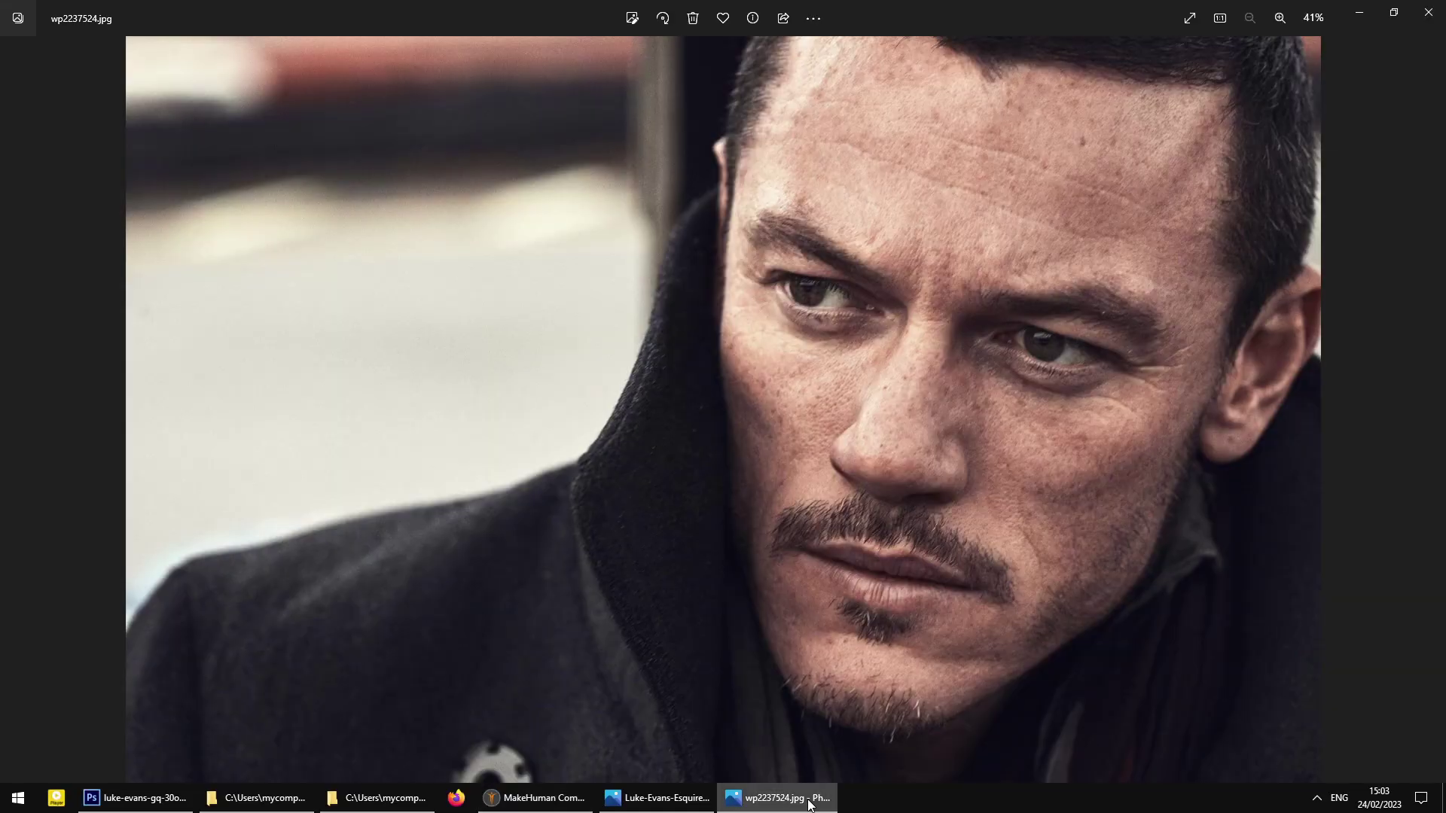
left_click(812, 801)
left_click(780, 799)
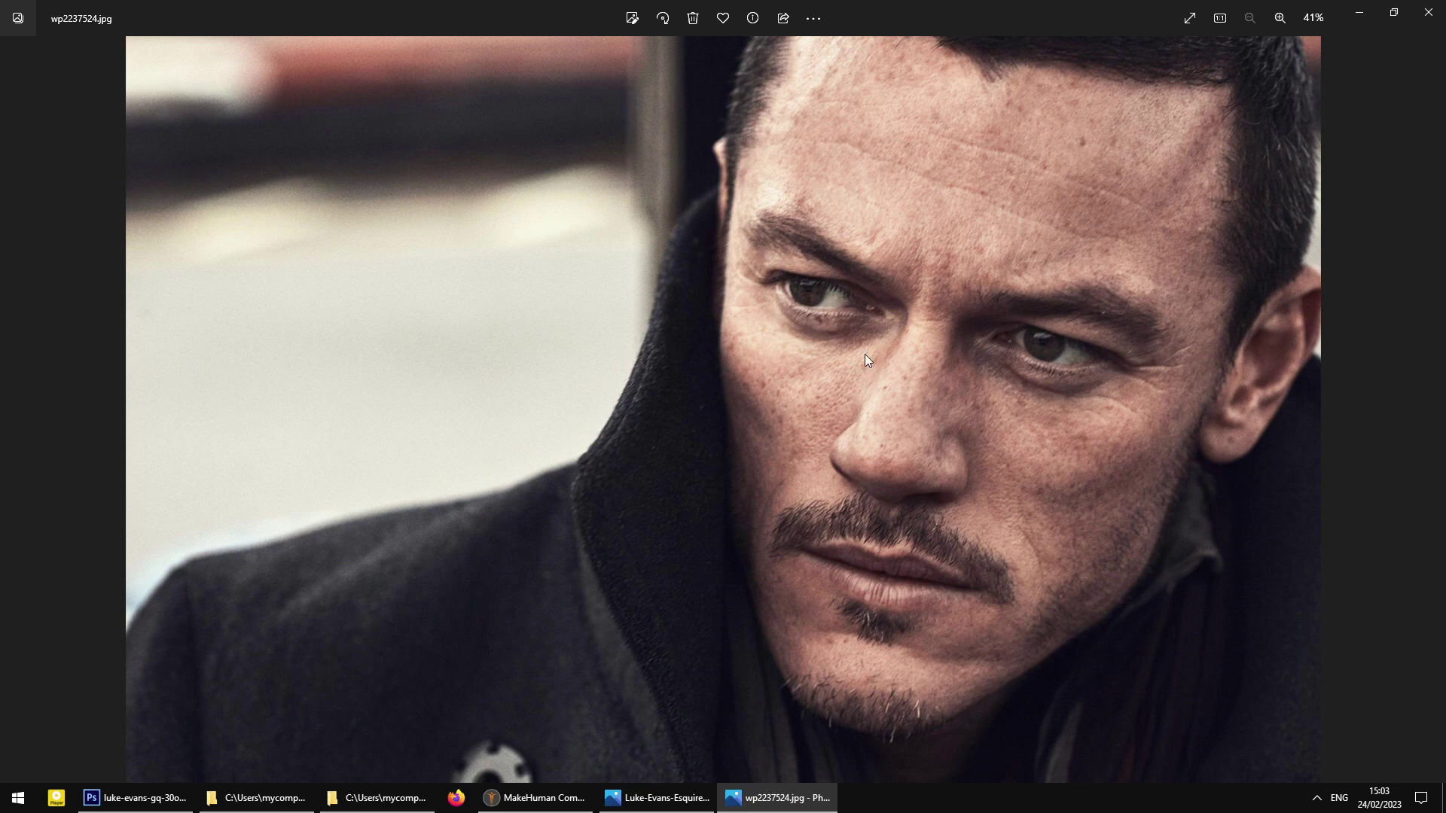
left_click(779, 798)
mouse_move(666, 586)
left_mouse_down()
mouse_move(667, 557)
mouse_move(736, 562)
mouse_move(657, 559)
left_mouse_up()
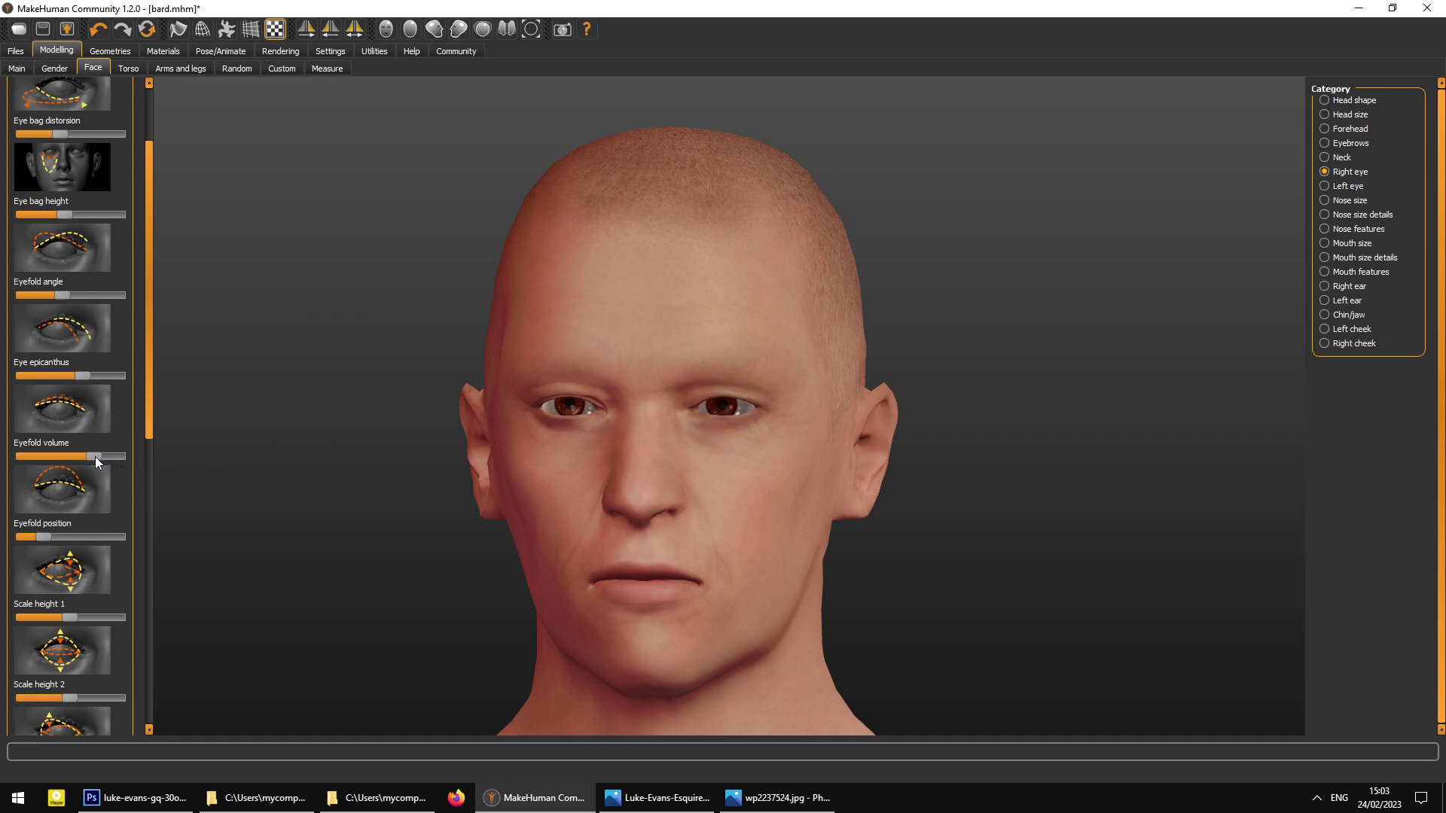
left_click_drag(98, 458, 101, 459)
left_click_drag(49, 536, 46, 537)
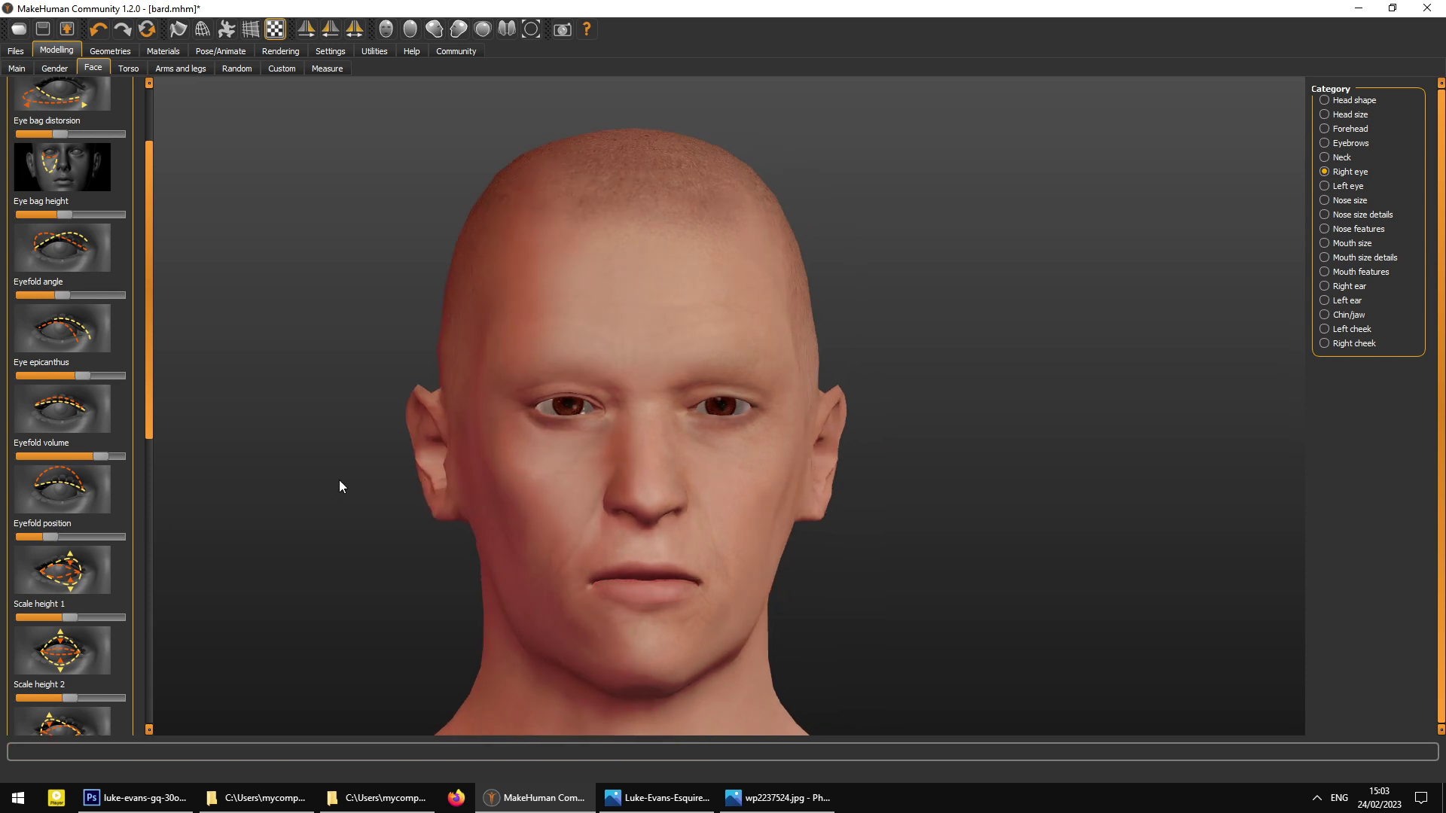
- Set the right eye's Move eye horizontally to about 68 percent of its range in front view over the photo overlay
left_click_drag(146, 395, 168, 498)
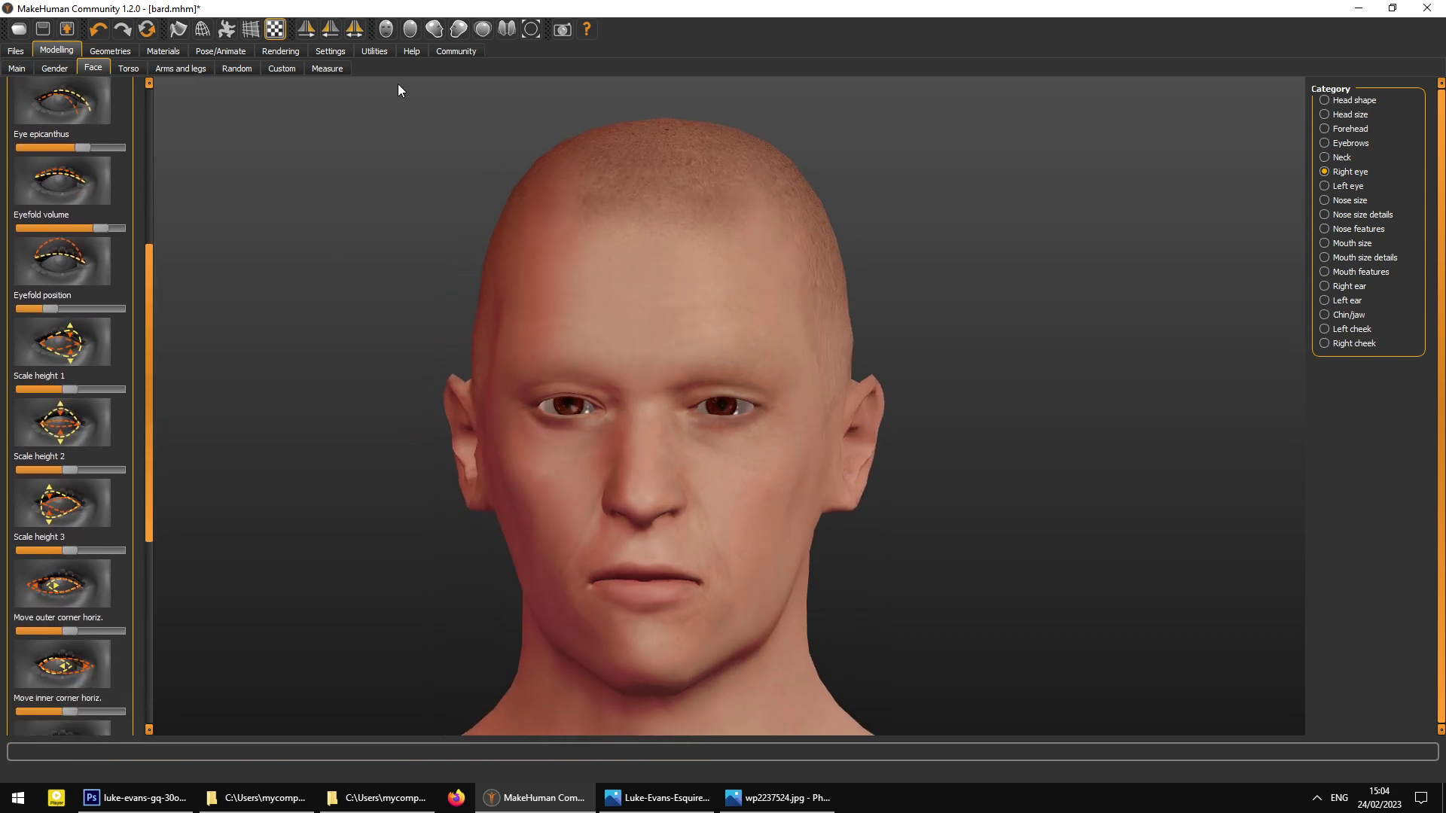
left_click(386, 29)
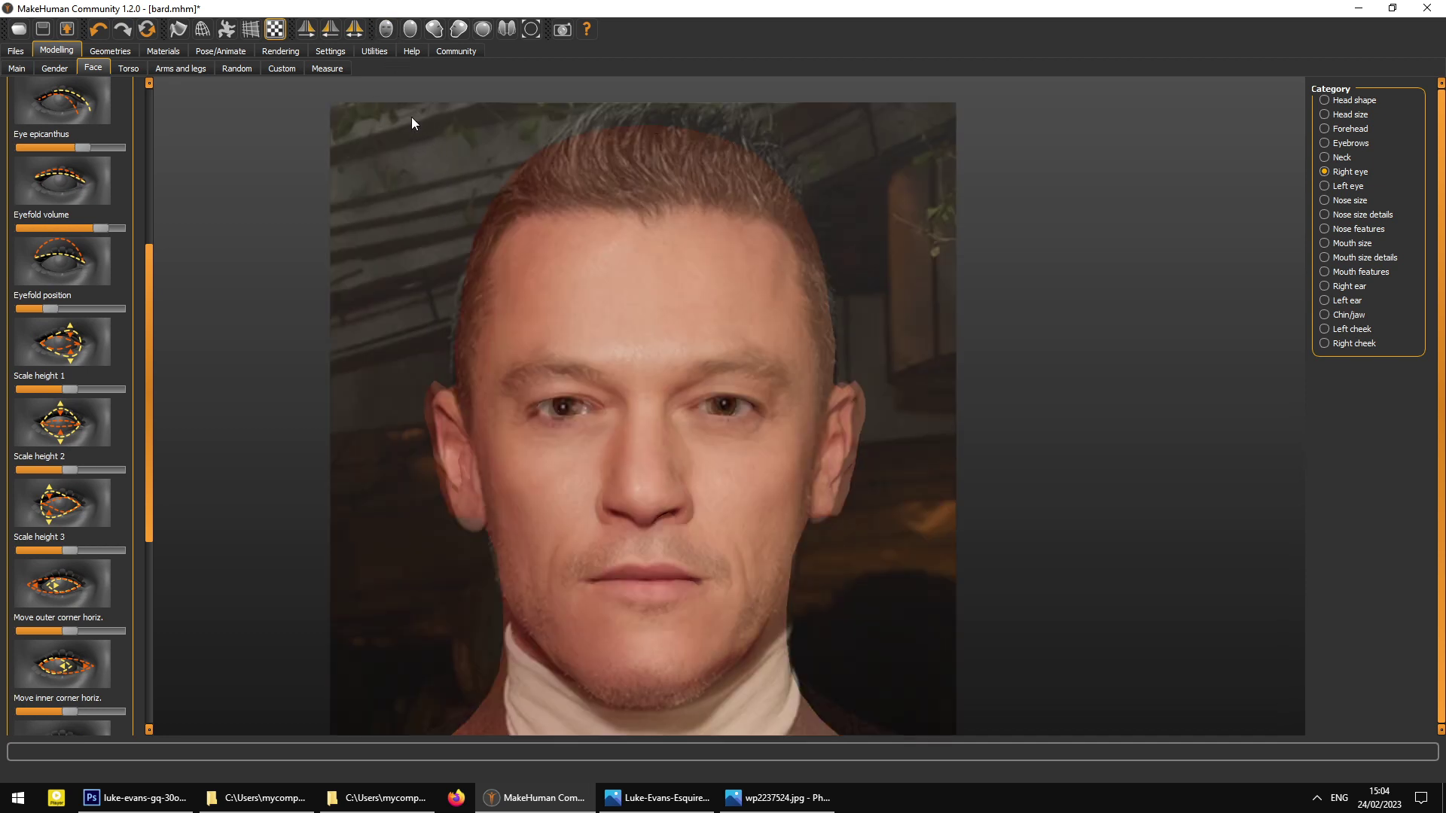
left_click_drag(143, 381, 174, 482)
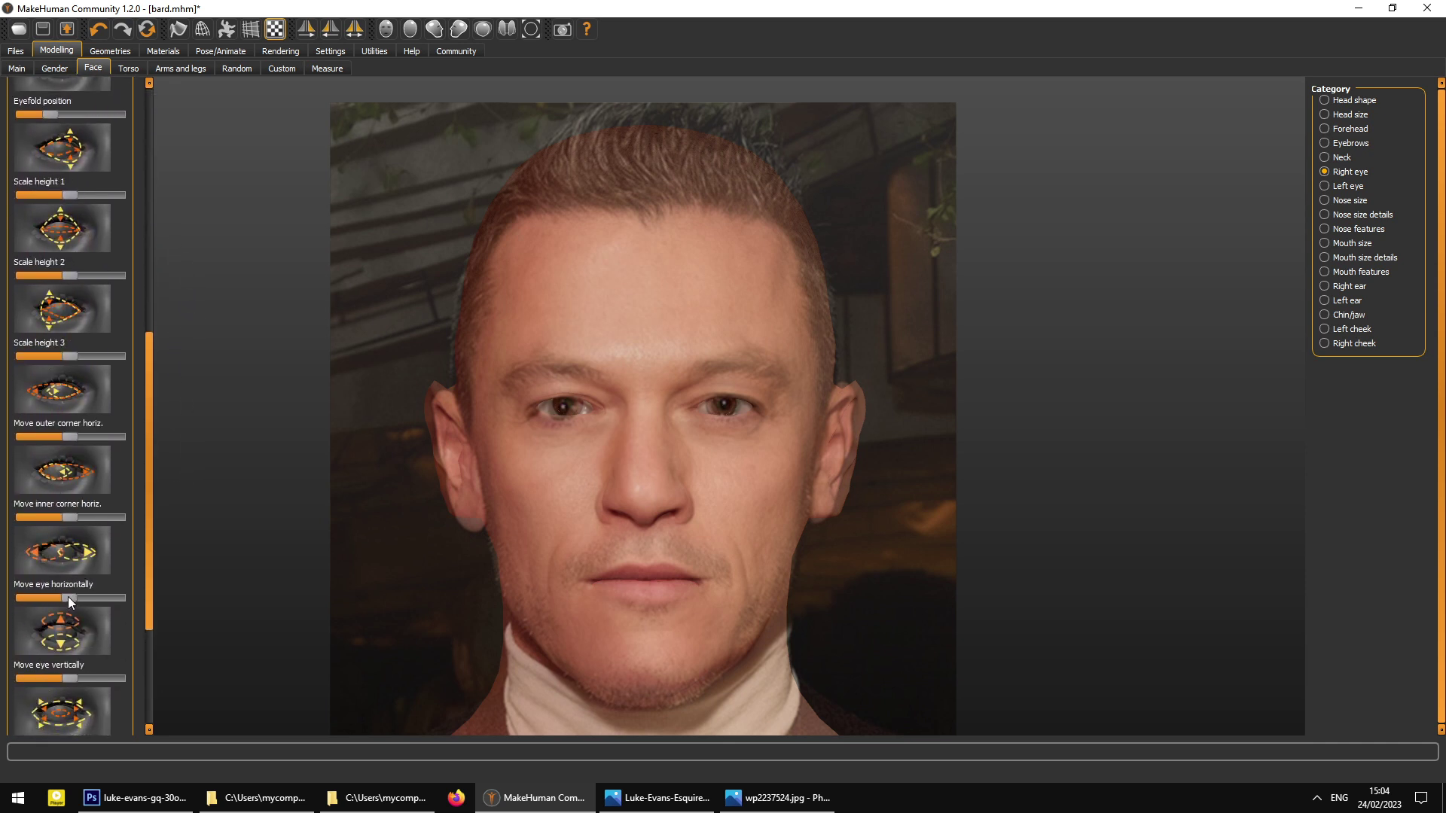
left_click_drag(63, 600, 101, 597)
left_click_drag(89, 597, 95, 598)
- Lower the right eye's Move outer corner vert. to about 20 percent and Move eye vertically to about 35 percent, checking against the overlay
left_click_drag(148, 491, 145, 592)
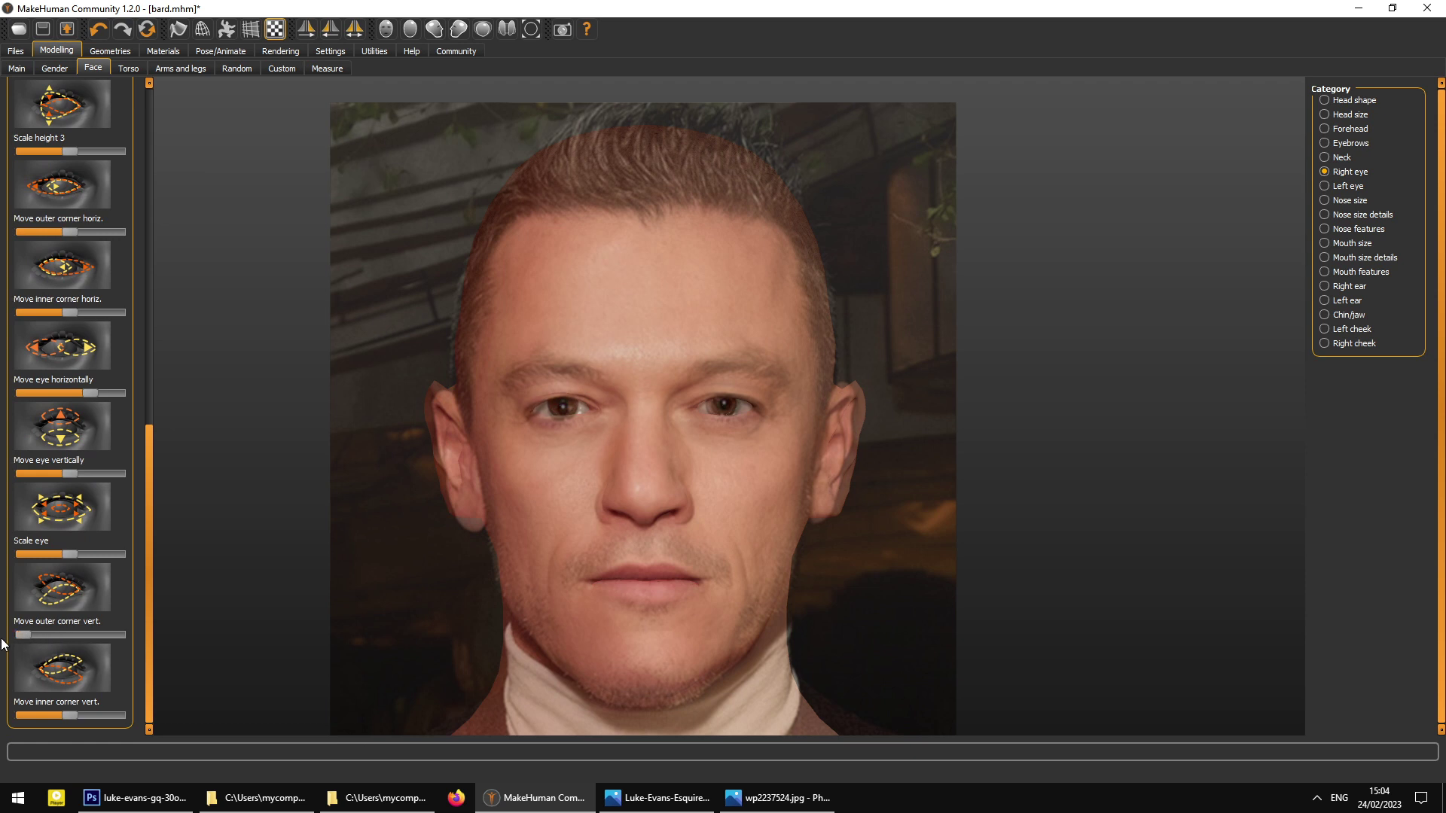
left_click_drag(55, 635, 11, 636)
left_click(307, 29)
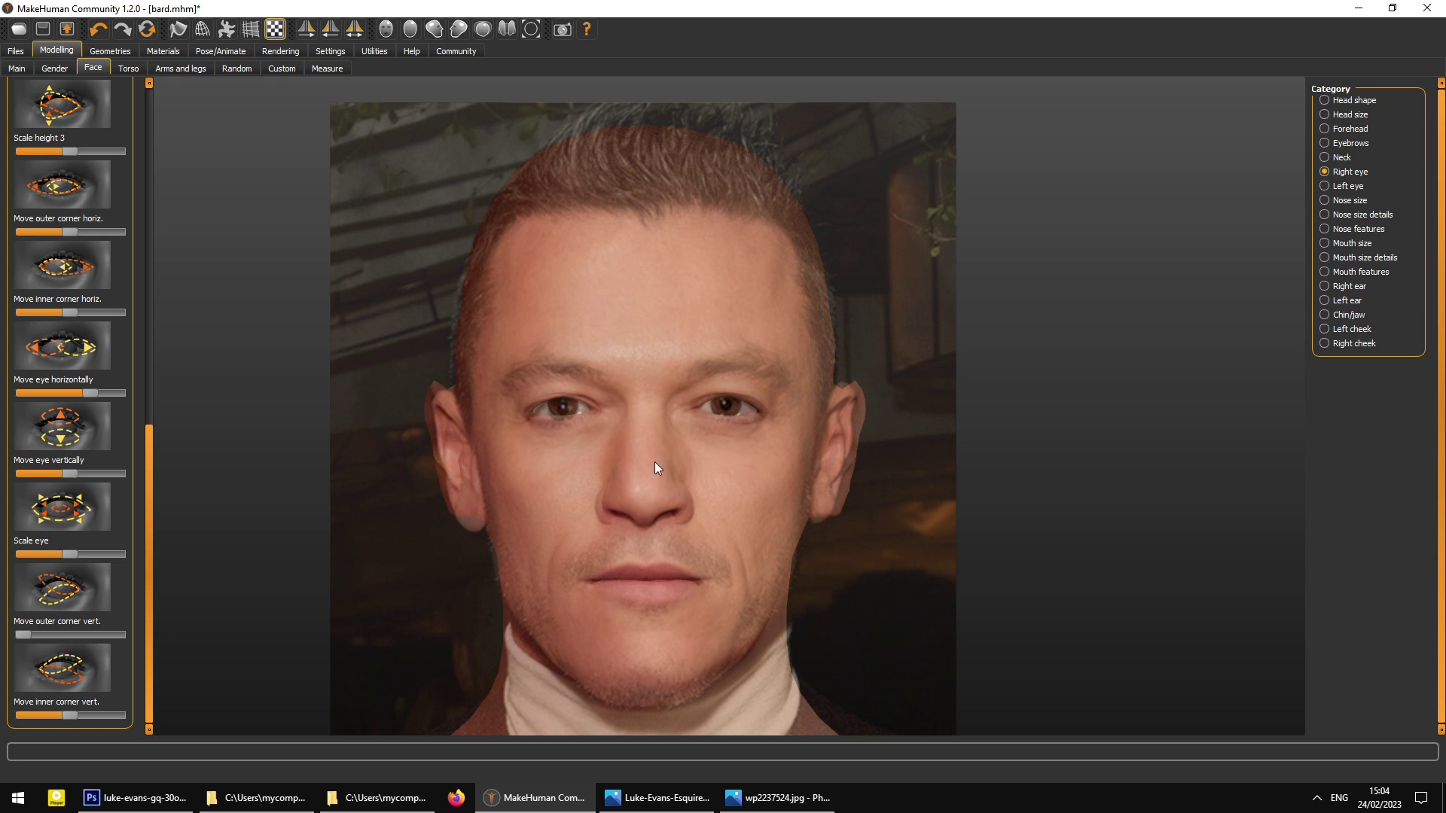
left_click_drag(651, 464, 688, 474)
left_click_drag(25, 632, 35, 631)
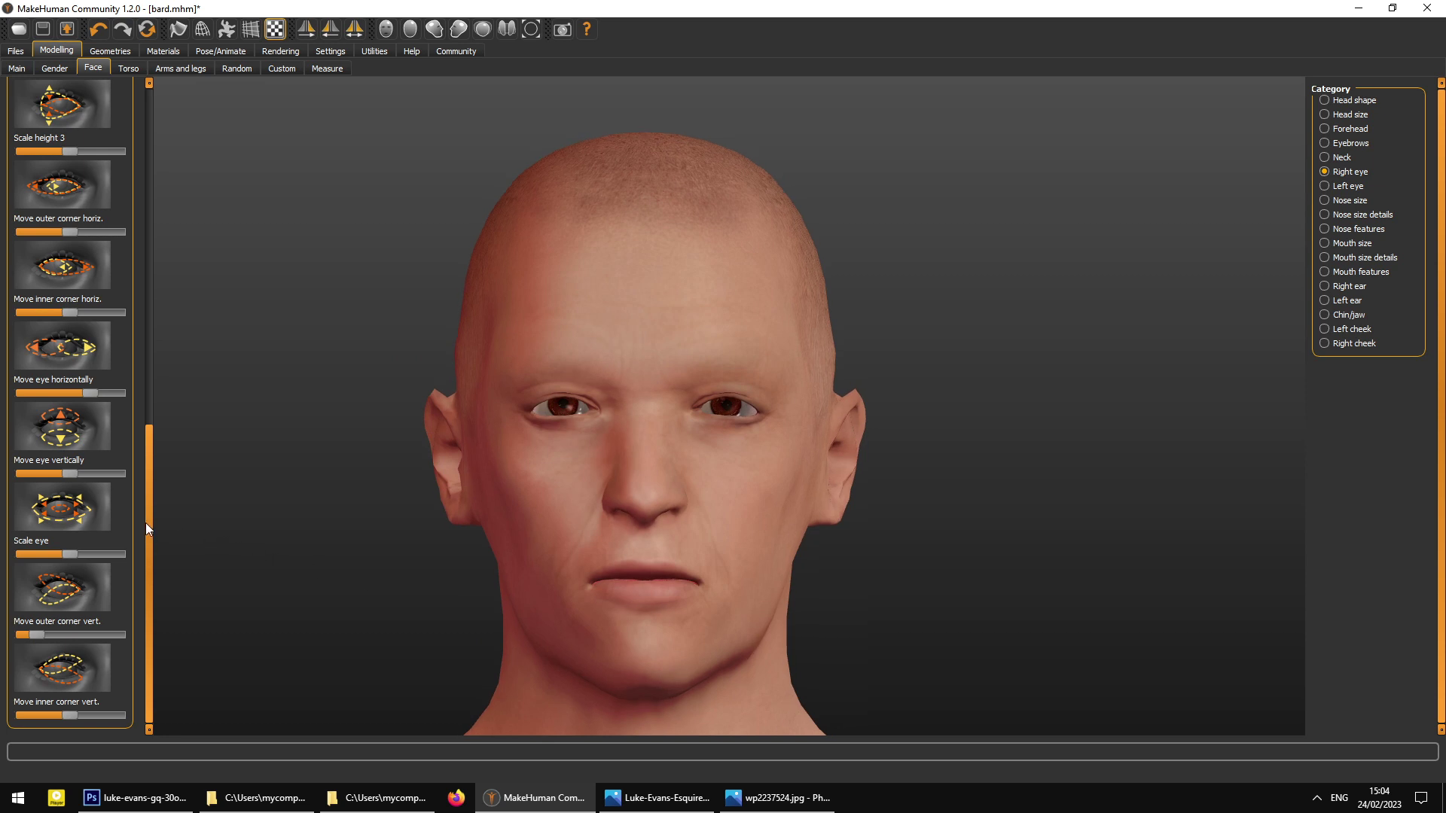
left_click(385, 29)
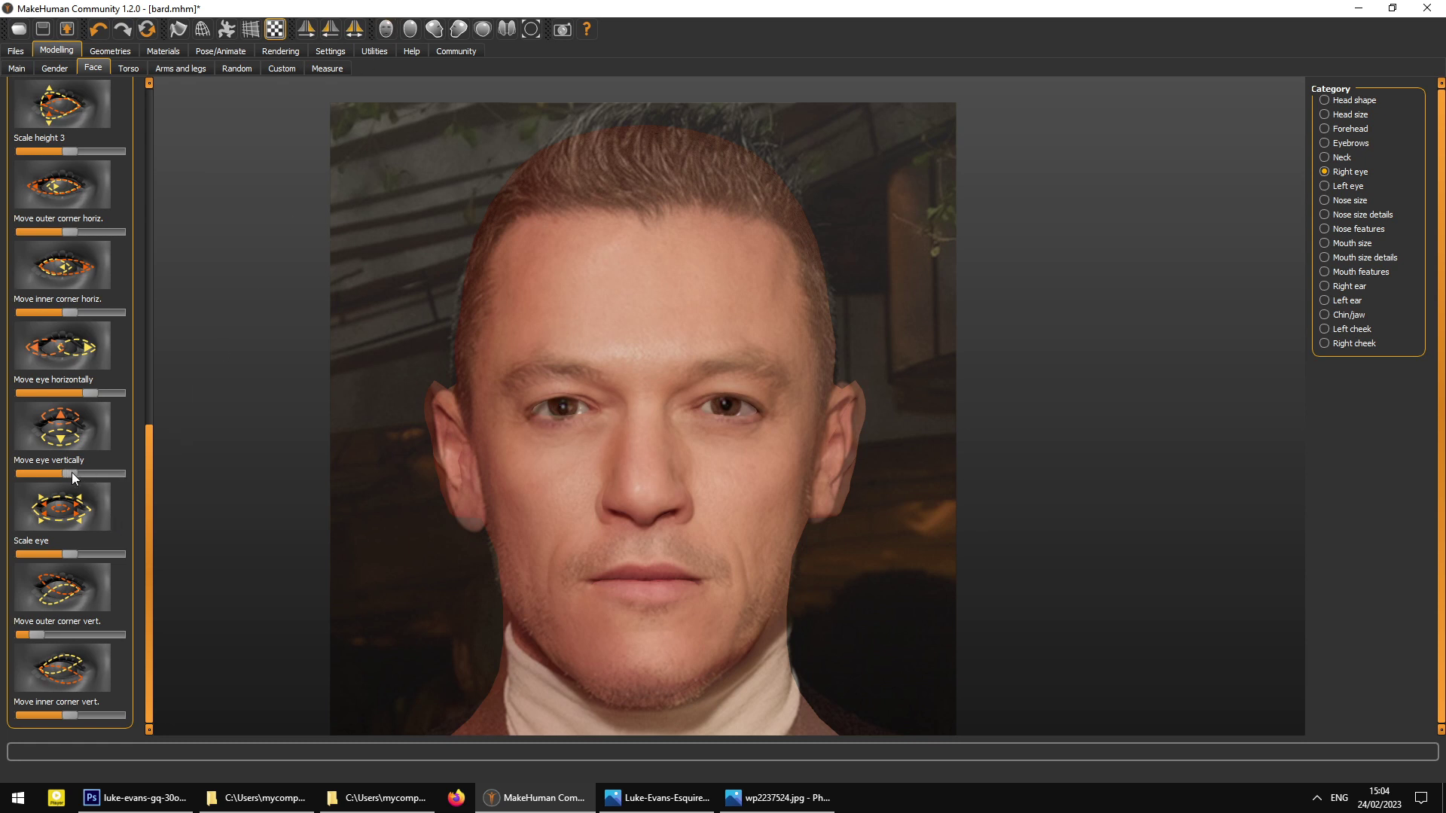
mouse_move(66, 473)
left_mouse_down()
mouse_move(80, 473)
mouse_move(53, 482)
left_mouse_up()
mouse_move(554, 308)
left_mouse_down()
mouse_move(652, 324)
mouse_move(487, 316)
mouse_move(649, 323)
mouse_move(536, 313)
mouse_move(545, 323)
left_mouse_up()
- Fine-tune the right eye's Eye bag volume and Eye bag height, and set Eye bag distortion to about the middle
left_click_drag(149, 435, 164, 104)
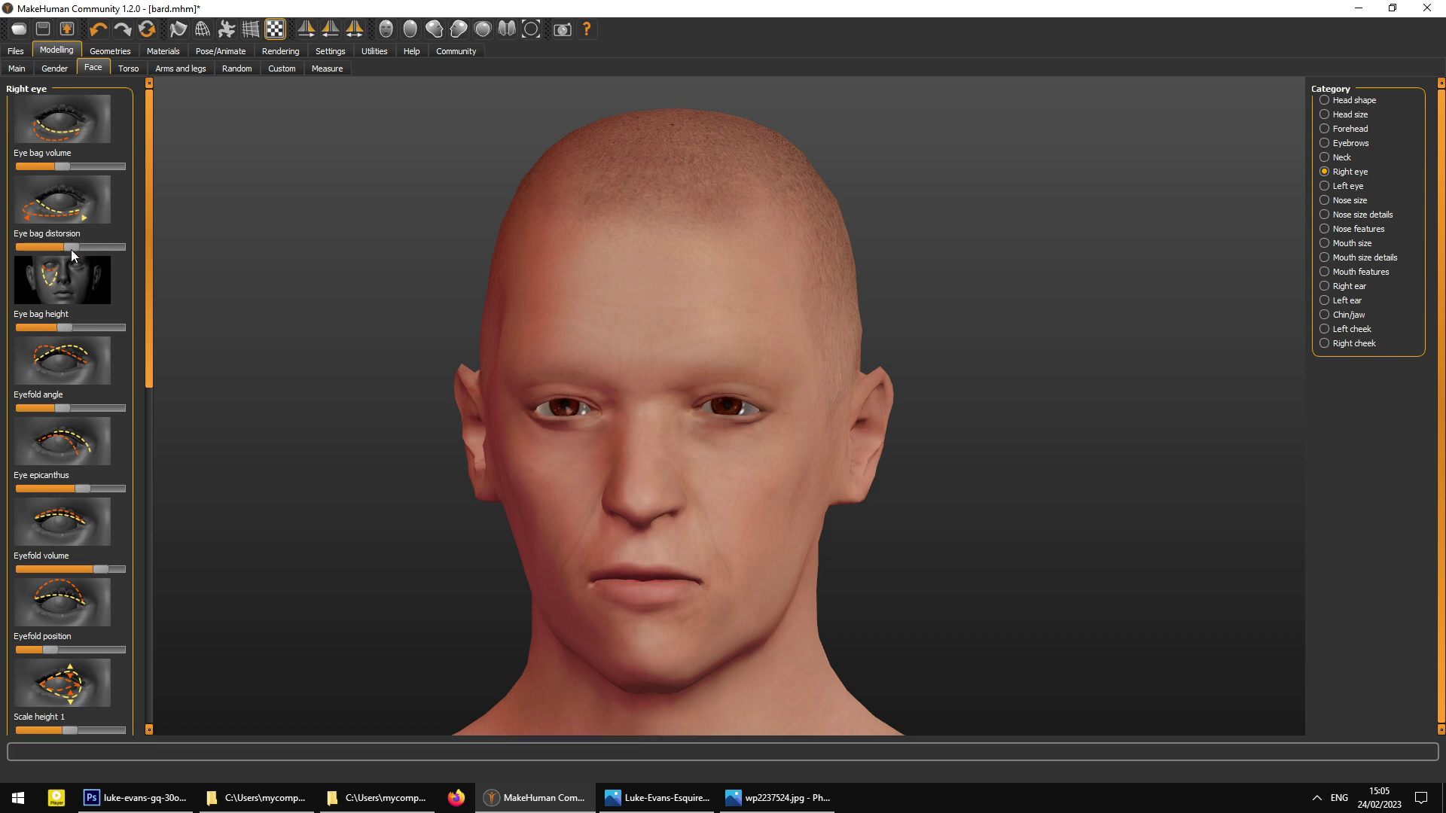
left_click_drag(81, 335, 82, 336)
left_click_drag(492, 402, 473, 403)
- Compare the face with wp2237524.jpg and Luke-Evans-Esquire-5.jpg, and fine-tune the right eye's vertical position at about 35 percent
left_click_drag(150, 318, 137, 528)
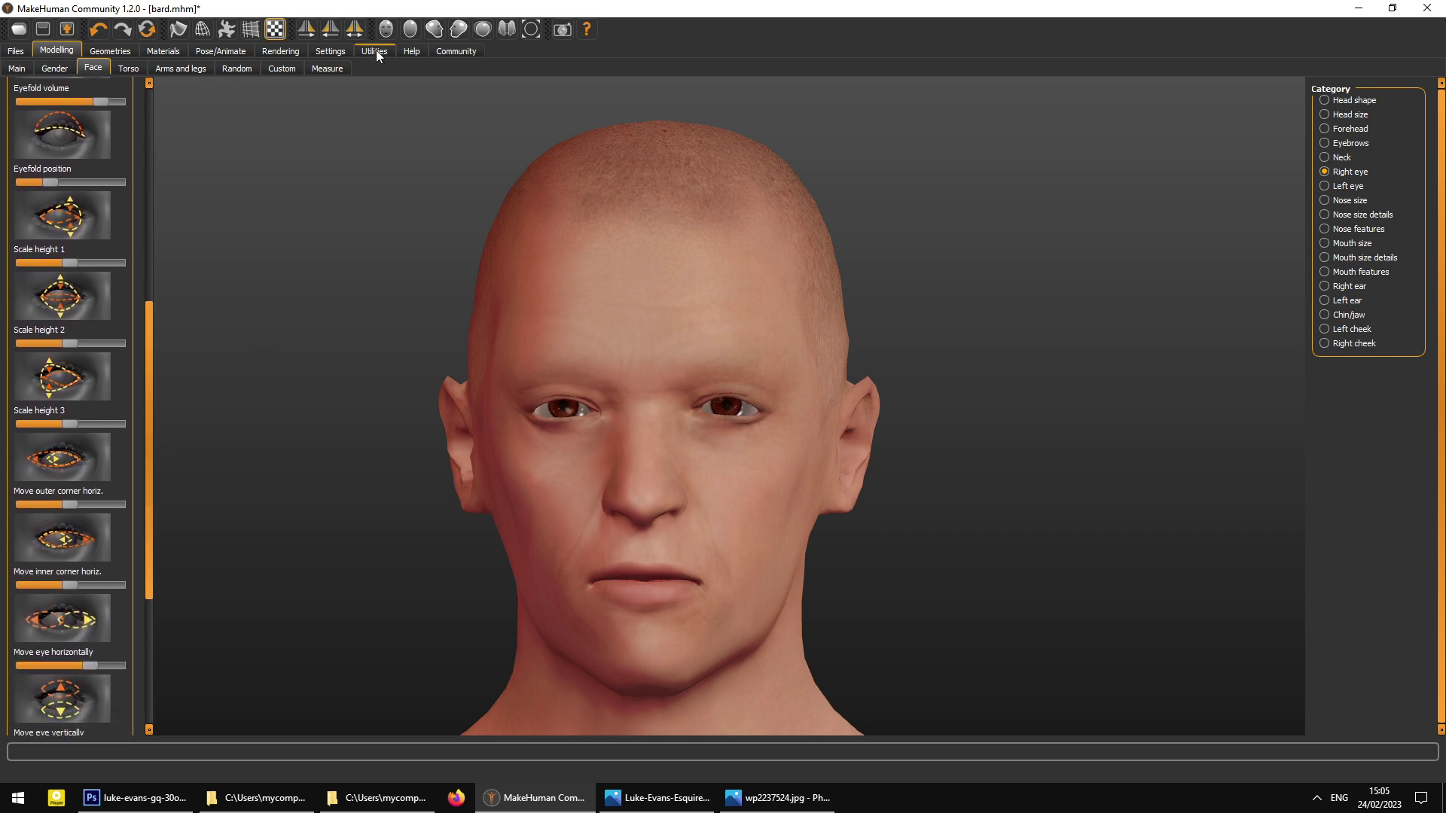
left_click(798, 799)
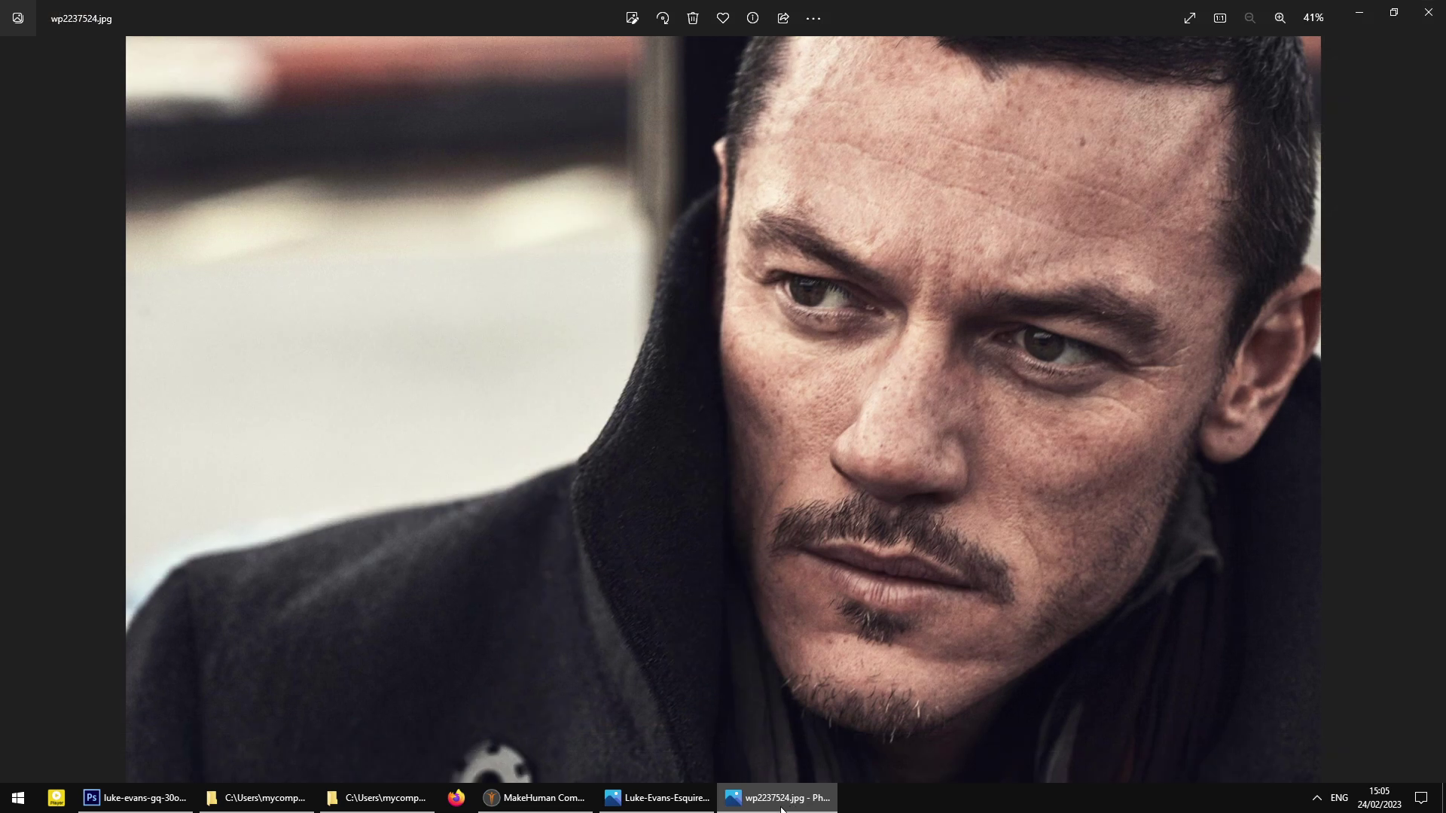
left_click(820, 806)
left_click(697, 806)
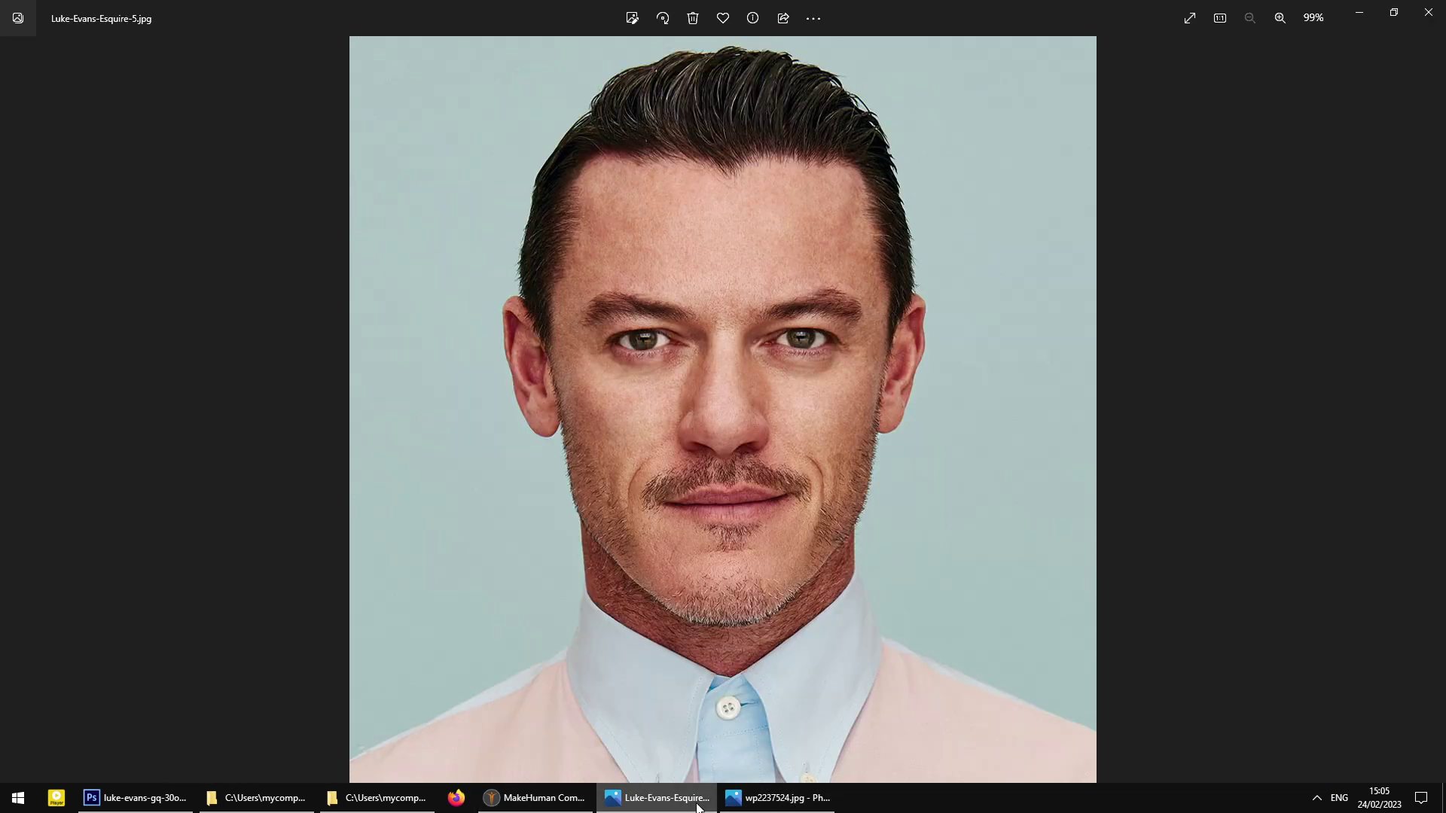
left_click(697, 804)
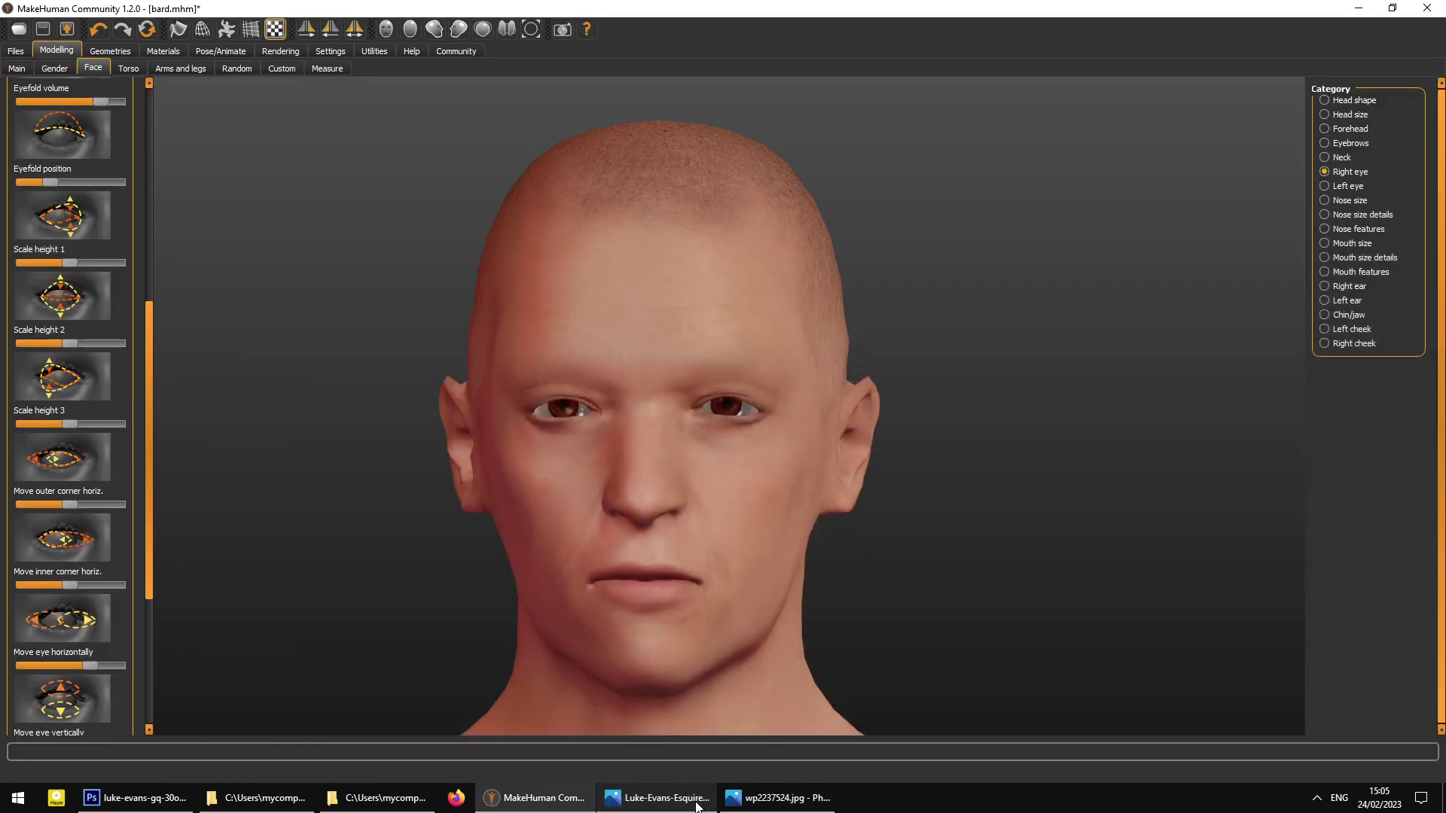
left_click_drag(151, 369, 137, 497)
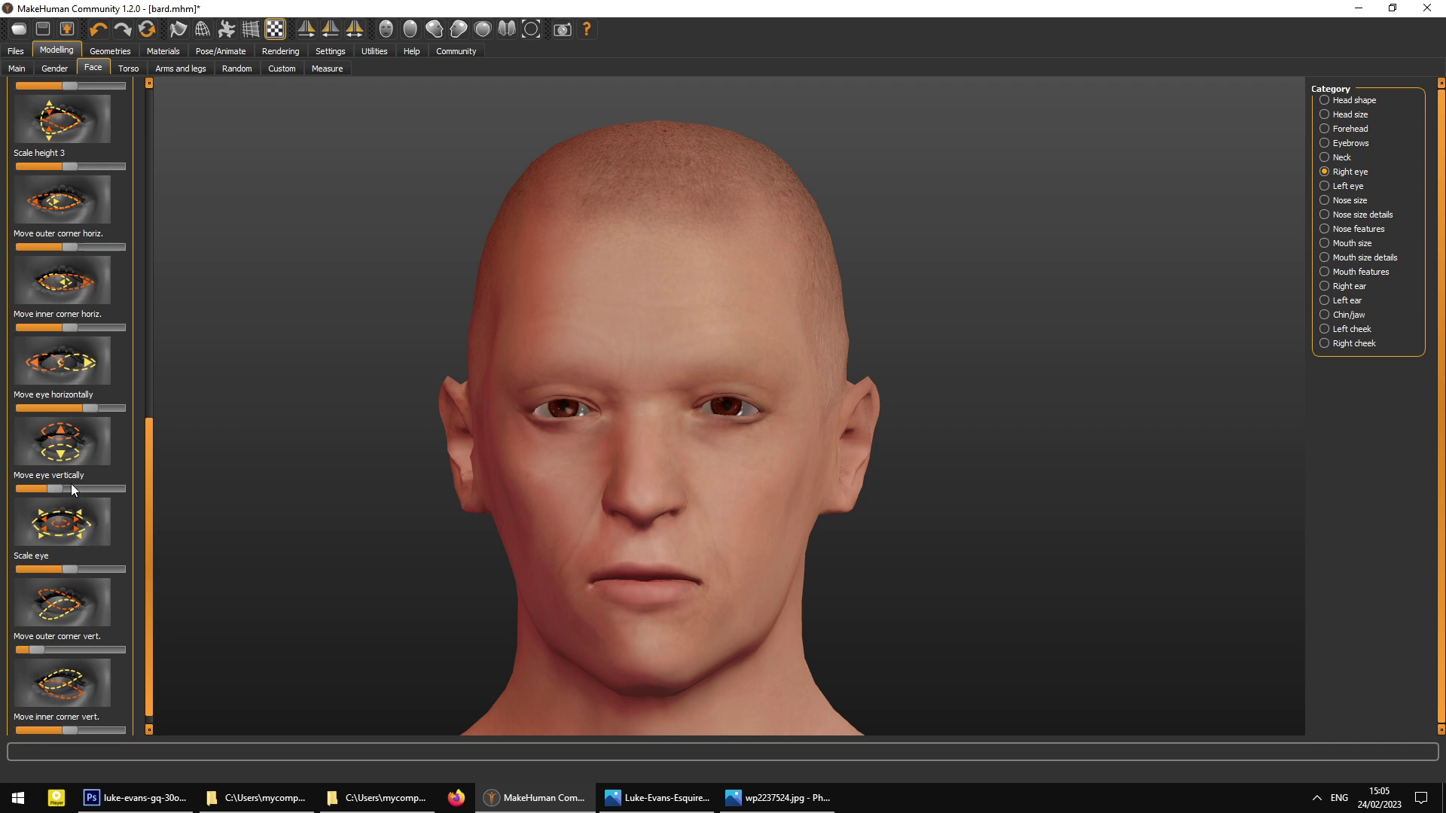
left_click_drag(56, 489, 61, 491)
- Set the right eye's Move outer corner vert. and Move outer corner horiz. each to about 25 percent over the front photo overlay
scroll(147, 501, "down", 1)
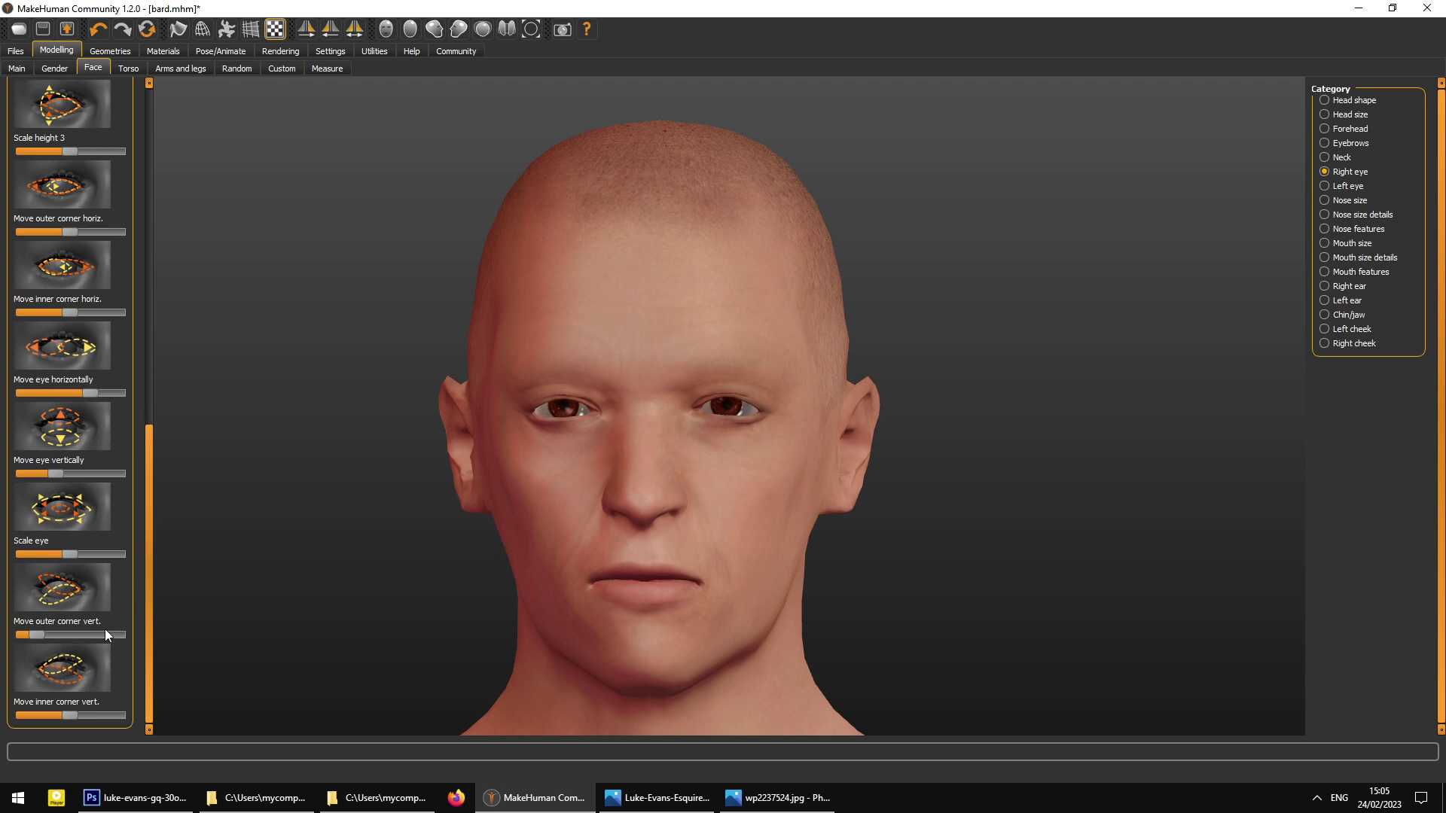
left_click(780, 798)
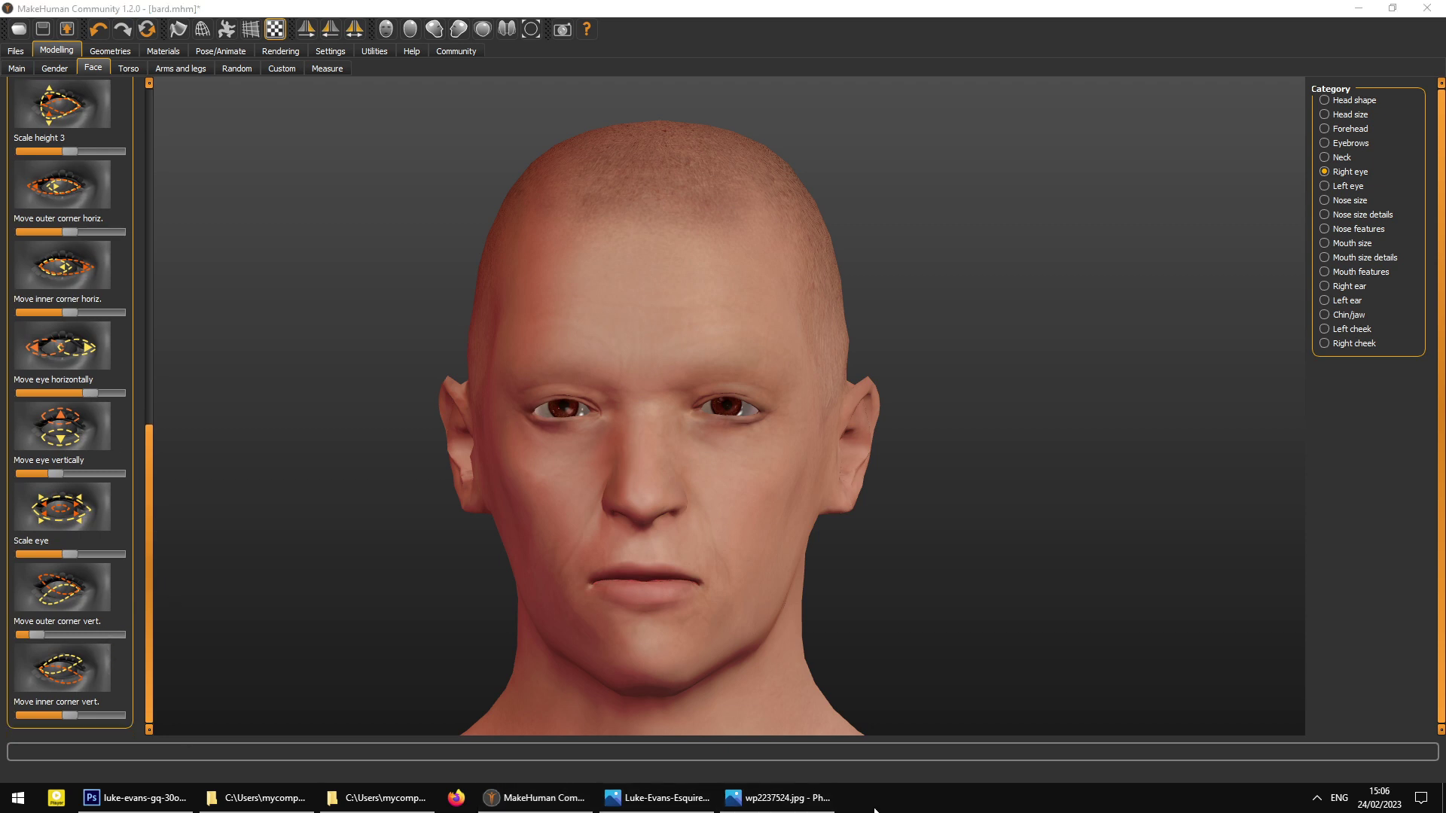
left_click(417, 7)
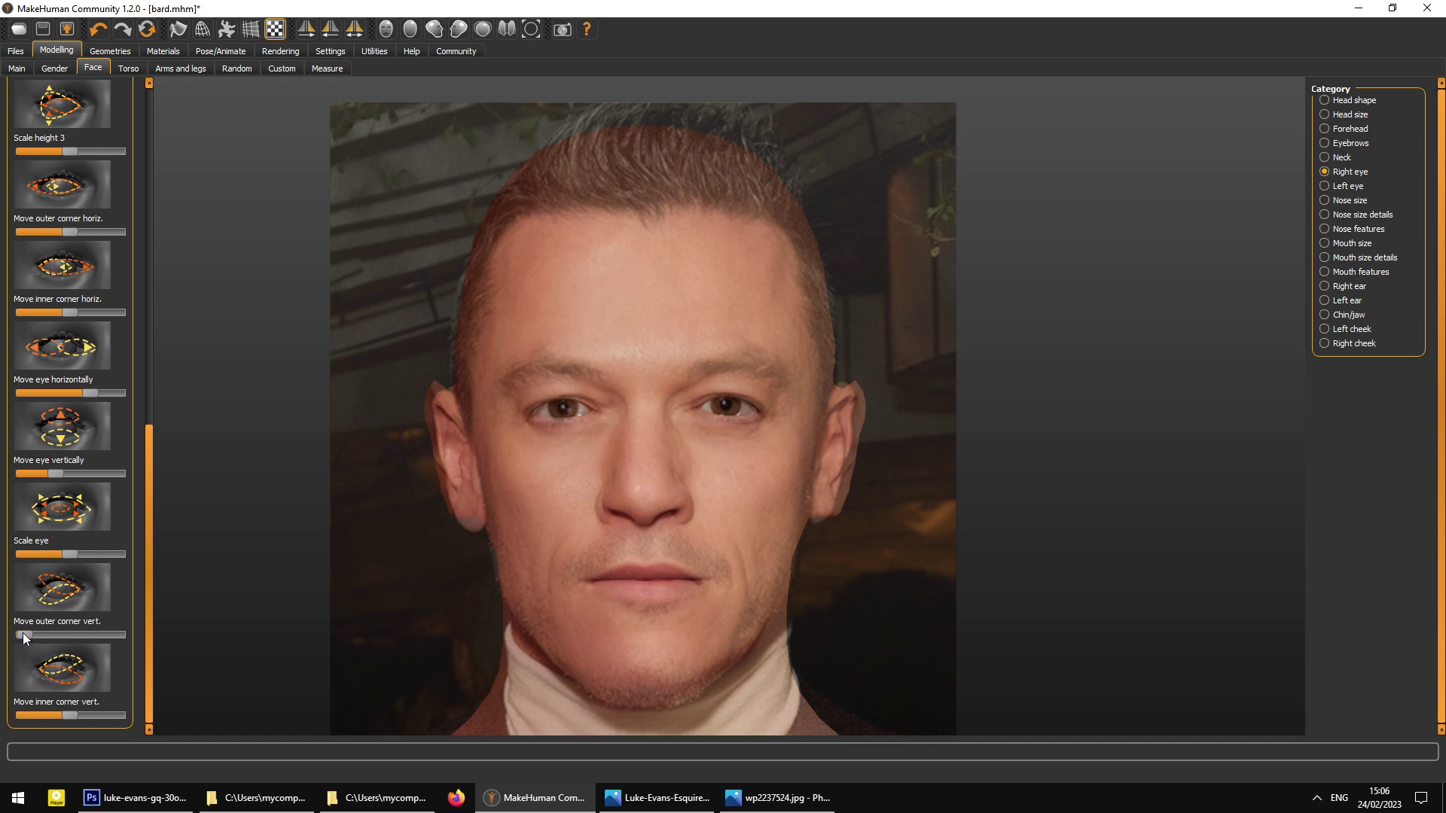
left_click_drag(33, 635, 39, 636)
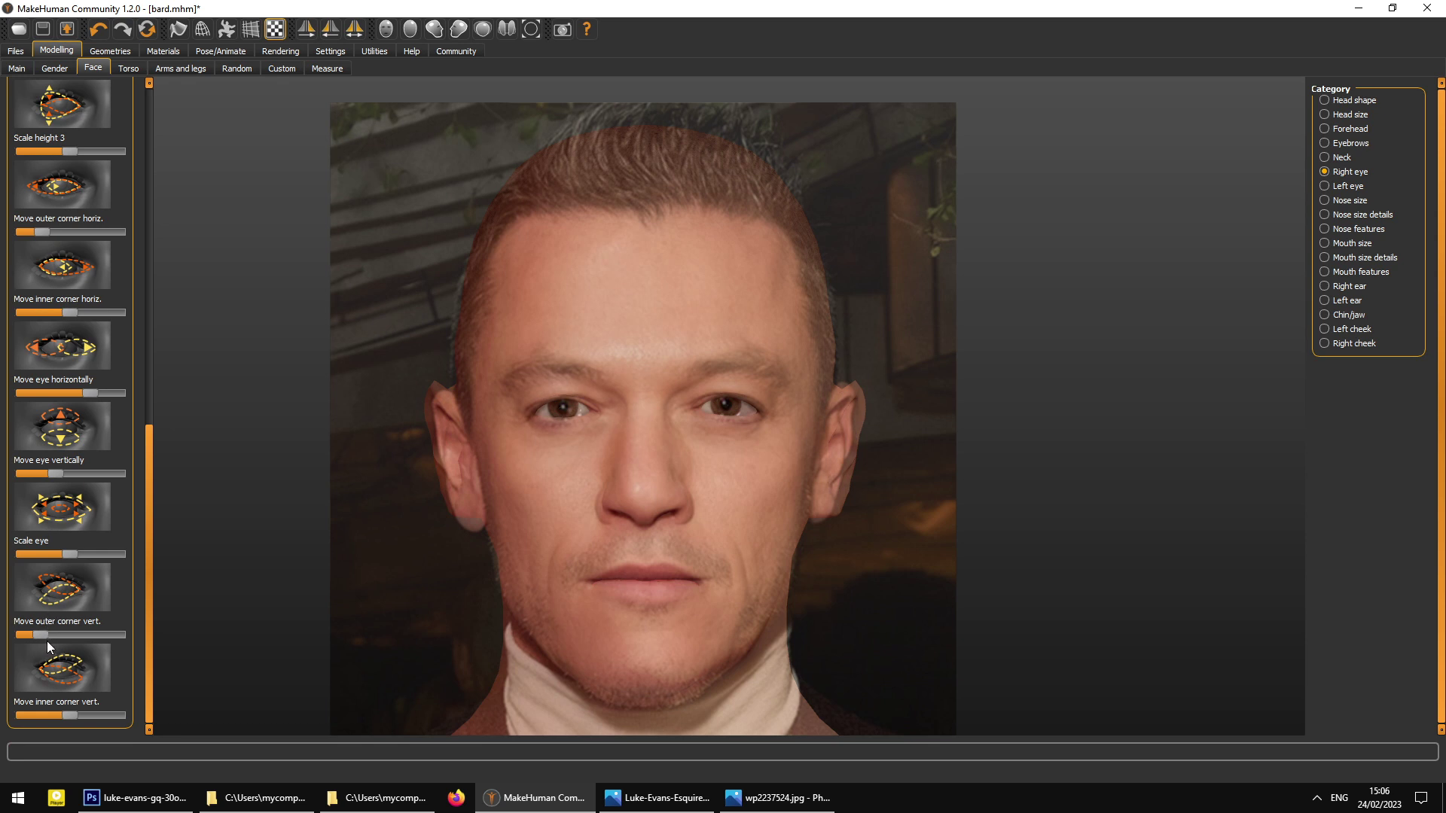
left_click_drag(47, 636, 43, 636)
- Adjust the right eye's Move inner corner vert. and raise Scale height 2 to about 60 percent, checking the eyes with and without the overlay
left_click_drag(69, 717, 56, 700)
left_click_drag(149, 449, 147, 348)
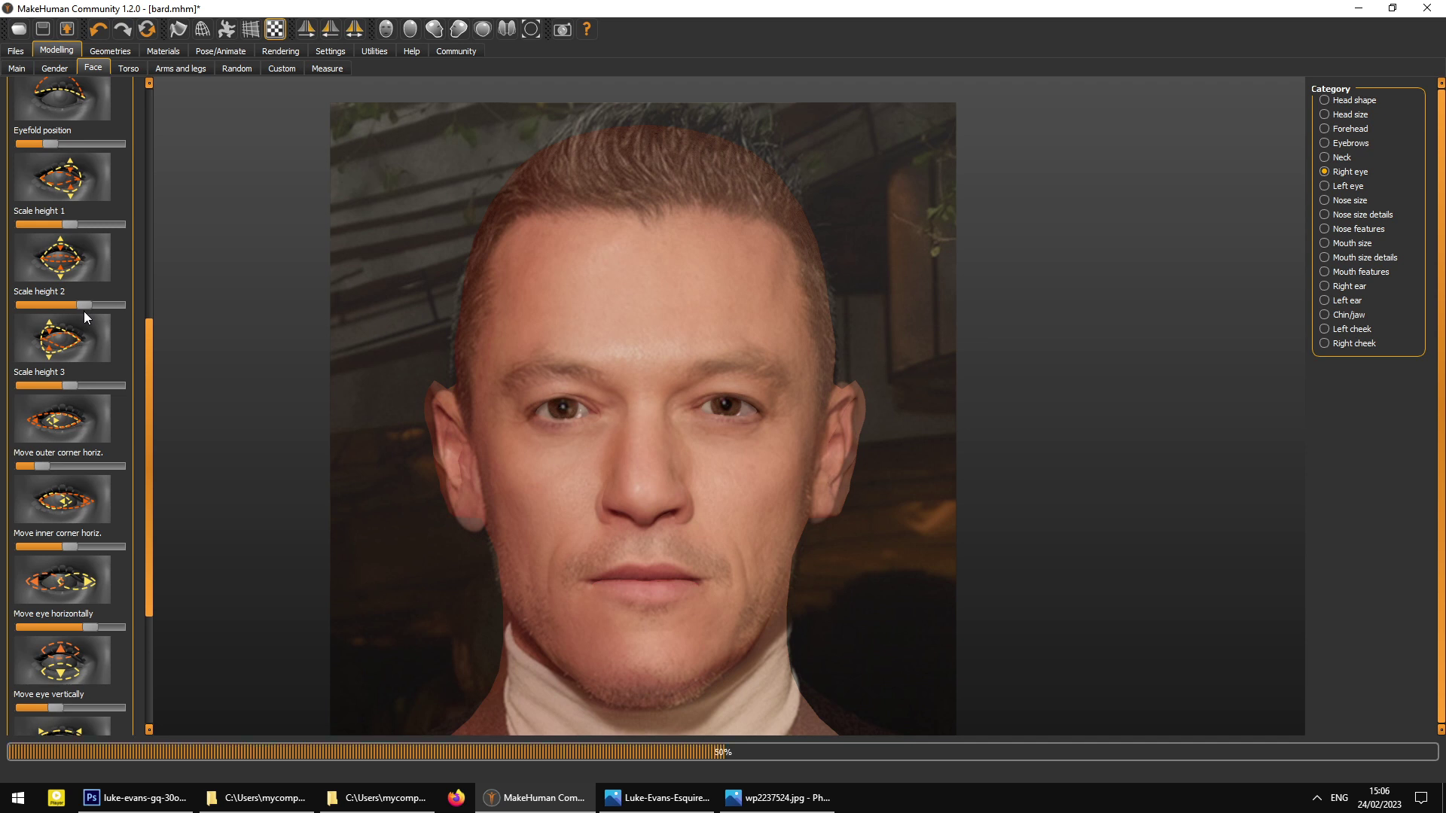
mouse_move(637, 475)
left_mouse_down()
mouse_move(589, 474)
mouse_move(654, 473)
mouse_move(544, 474)
mouse_move(699, 470)
mouse_move(645, 476)
left_mouse_up()
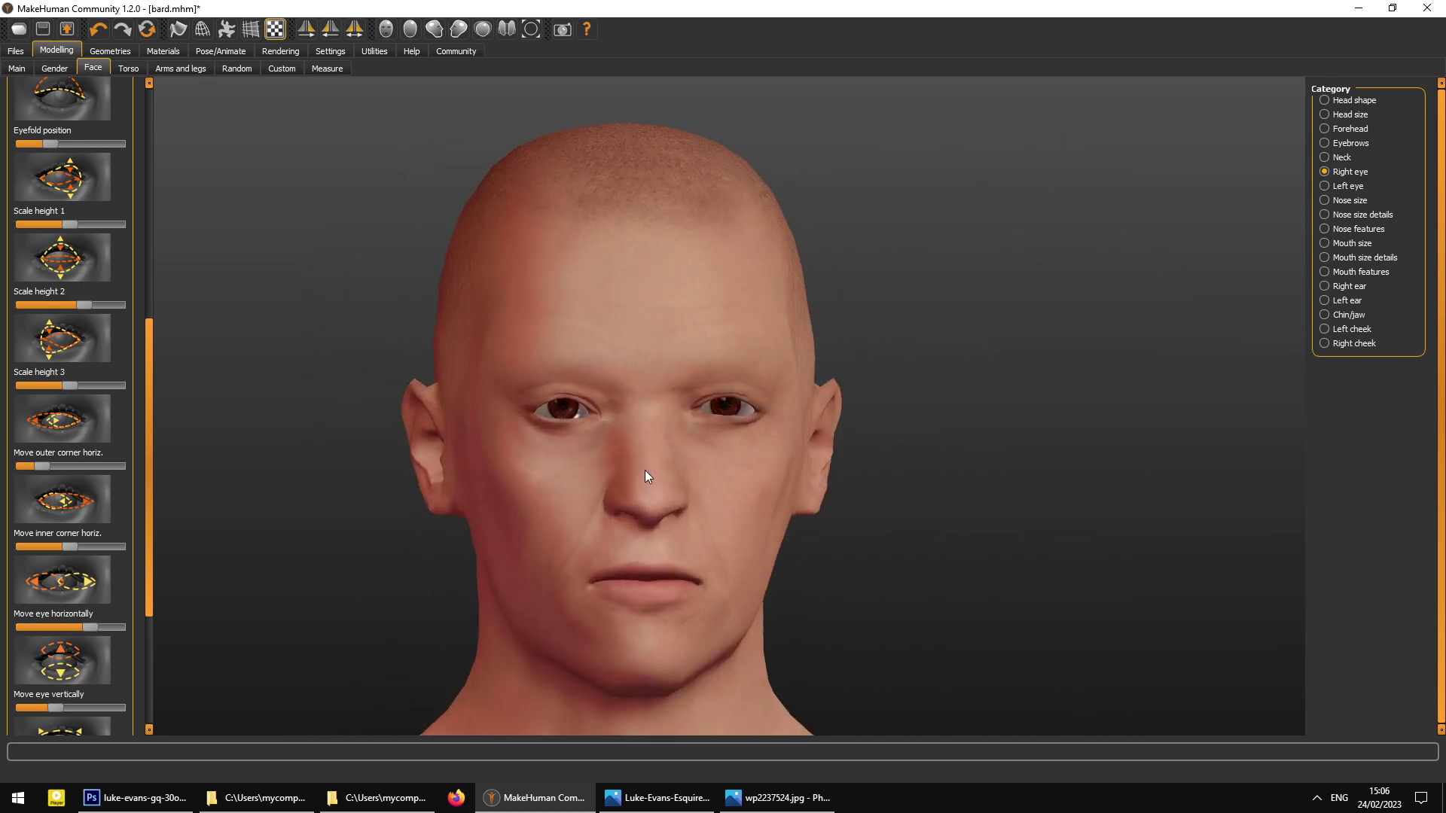
left_click(385, 30)
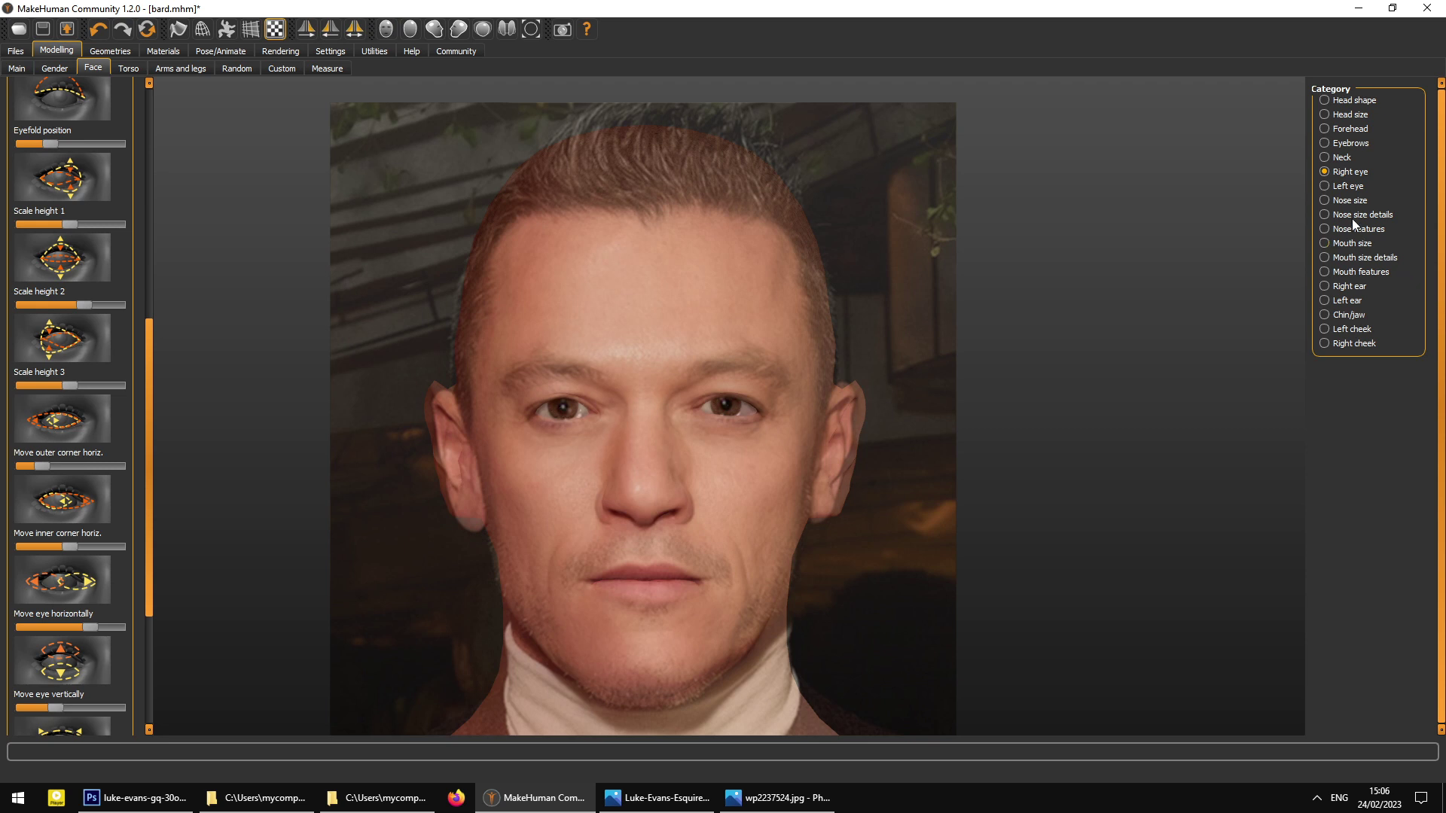
- Adjust the left eye's Move outer corner vert. and Move inner corner vert., checking the eyes against the front photo overlay
left_click(1325, 186)
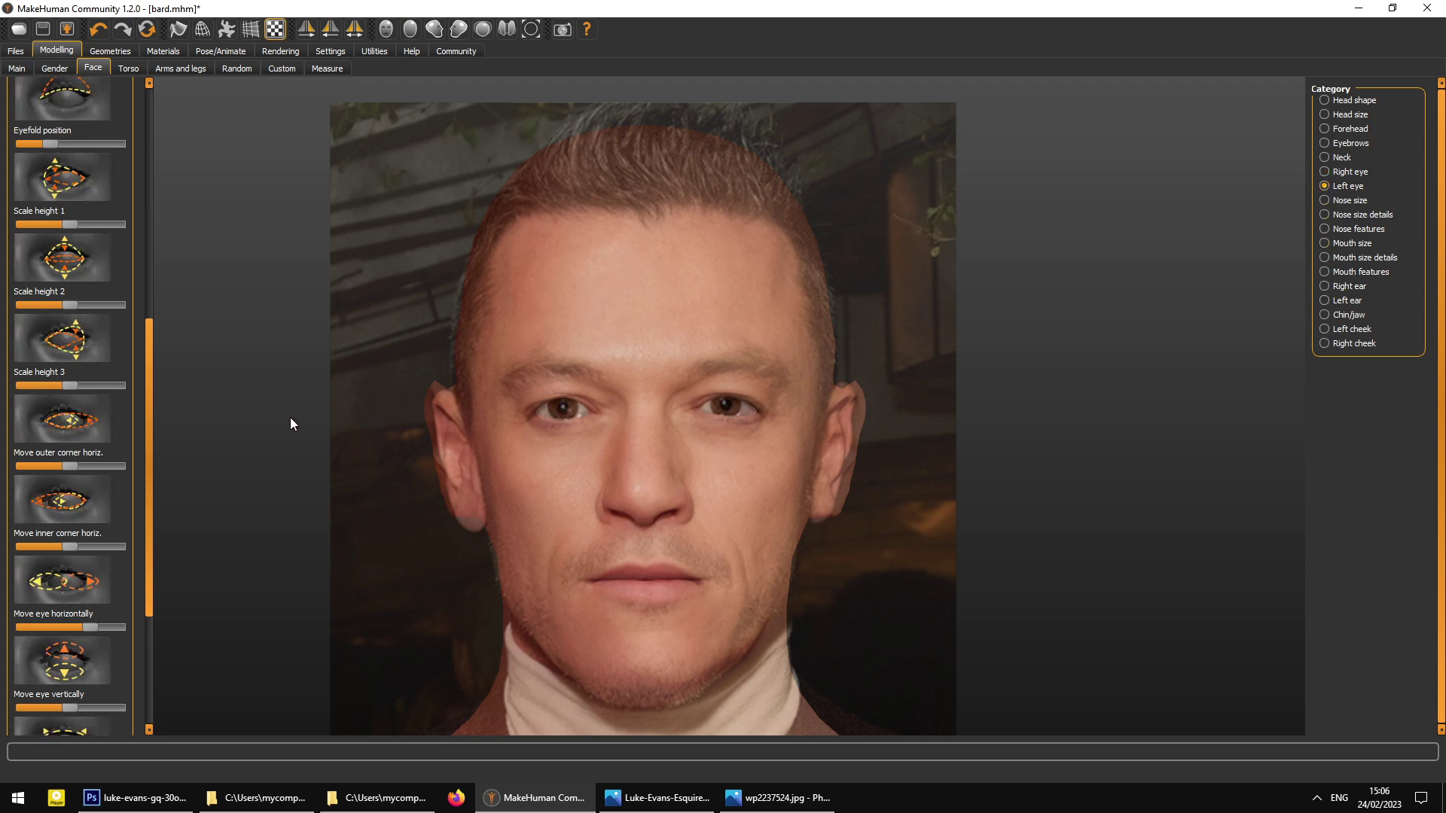
scroll(146, 386, "down", 3)
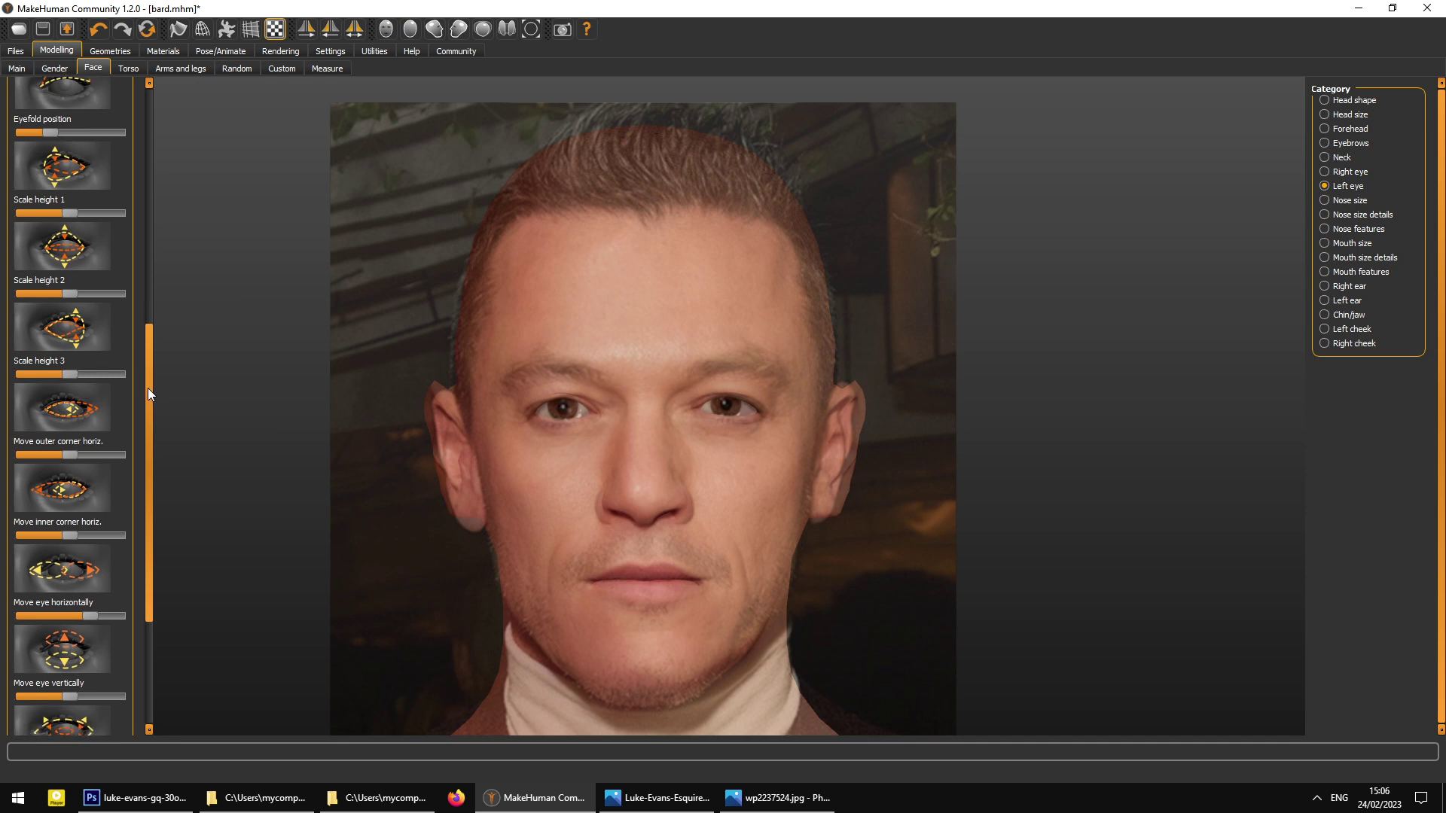
scroll(175, 464, "down", 1)
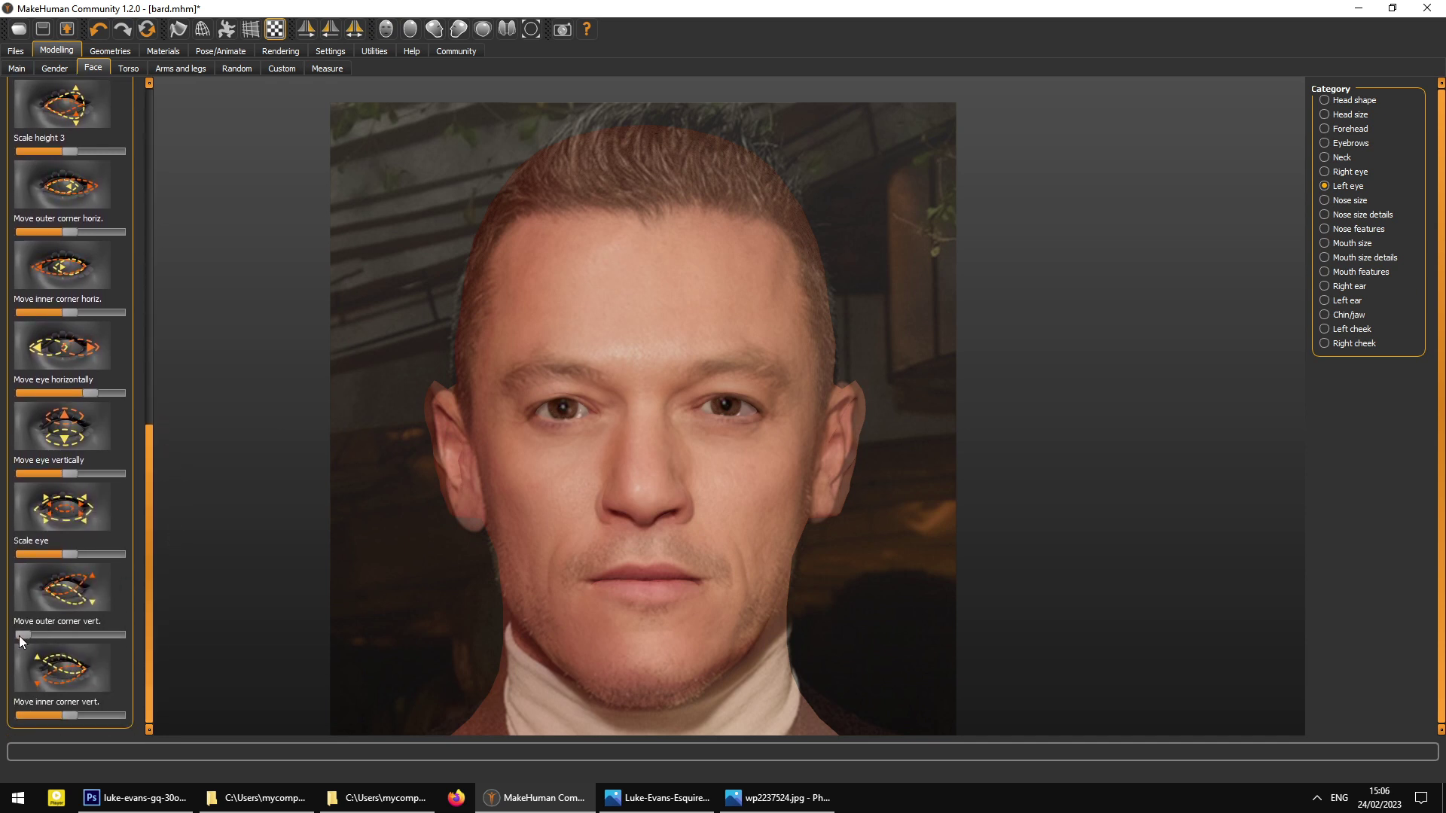
left_click_drag(30, 639, 35, 640)
mouse_move(148, 459)
left_mouse_down()
mouse_move(134, 410)
mouse_move(151, 333)
mouse_move(138, 455)
left_mouse_up()
left_click(83, 393)
left_click(46, 640)
mouse_move(60, 716)
left_mouse_down()
mouse_move(91, 716)
mouse_move(43, 716)
mouse_move(65, 716)
left_mouse_up()
left_click_drag(626, 618, 577, 576)
left_click(385, 30)
- Bring up the Nose size settings and study the nose in Luke-Evans-Esquire-5.jpg and wp2237524.jpg
left_click(1324, 200)
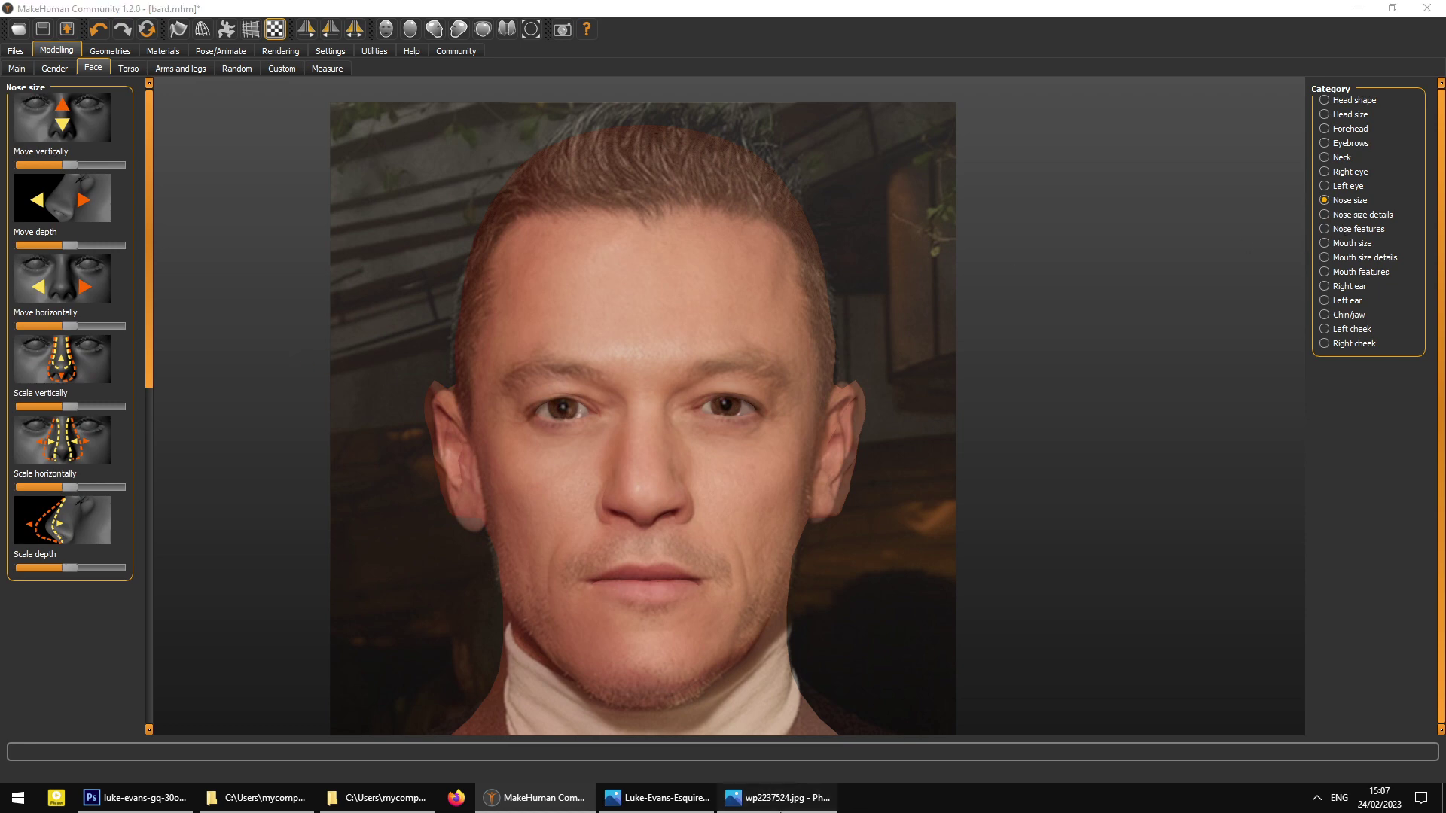
left_click(832, 795)
left_click(637, 806)
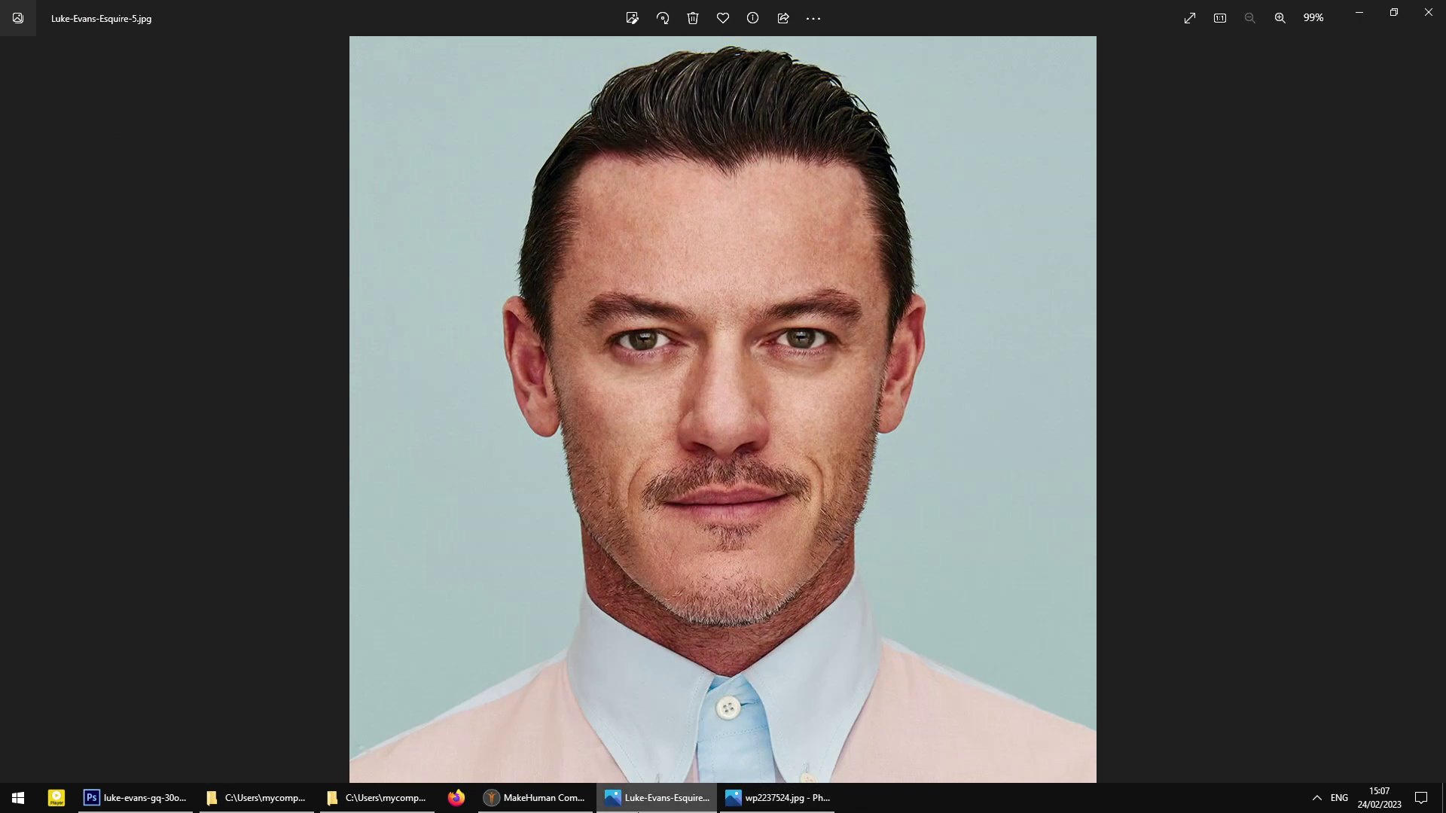
left_click(763, 800)
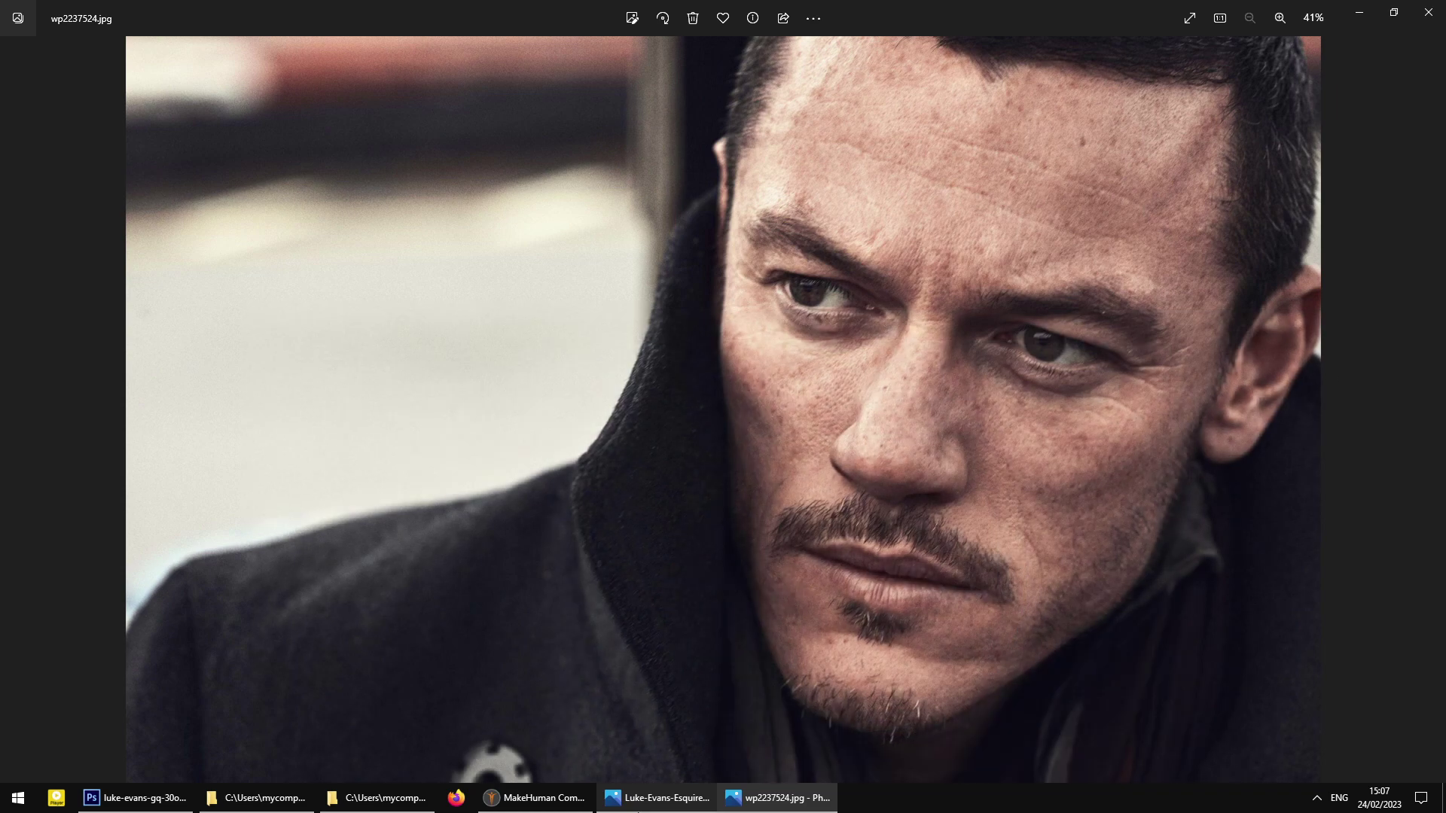
left_click(648, 800)
left_click(763, 800)
left_click(647, 800)
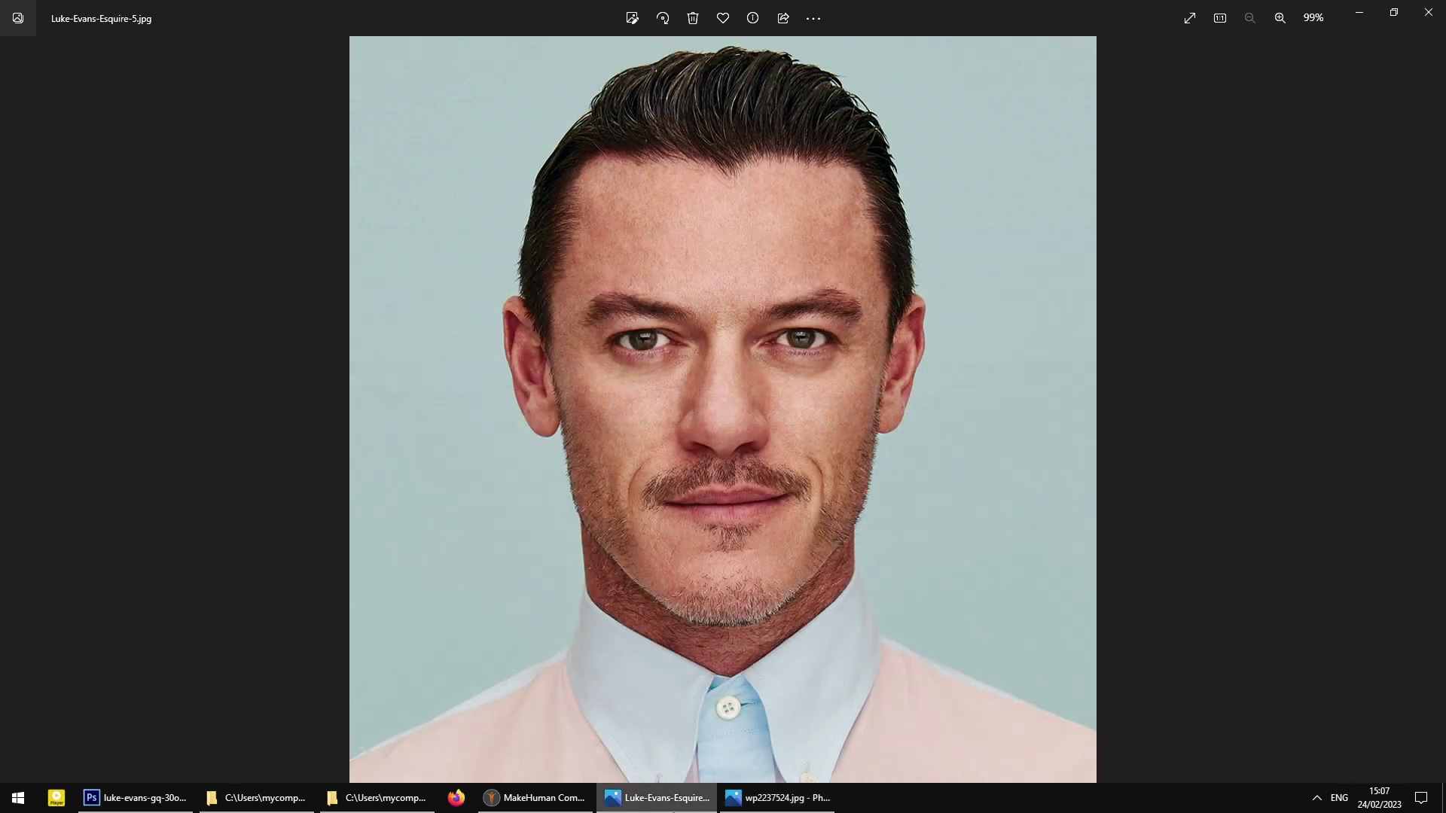
- Open wp2237489.jpg from the Bard\Face folder as another reference photo
left_click(565, 800)
left_click(392, 799)
left_click(396, 800)
left_click(404, 804)
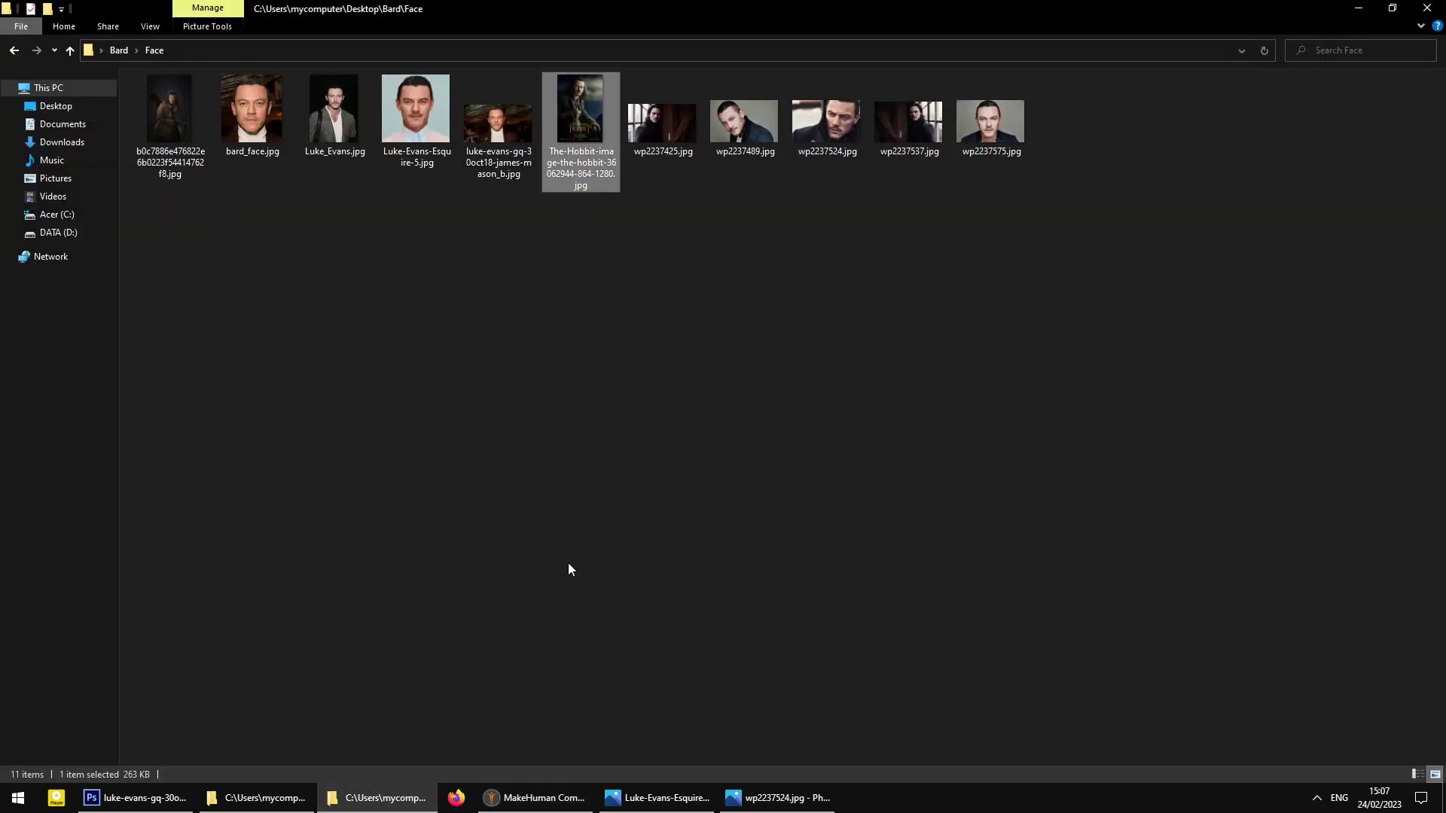
double_click(748, 124)
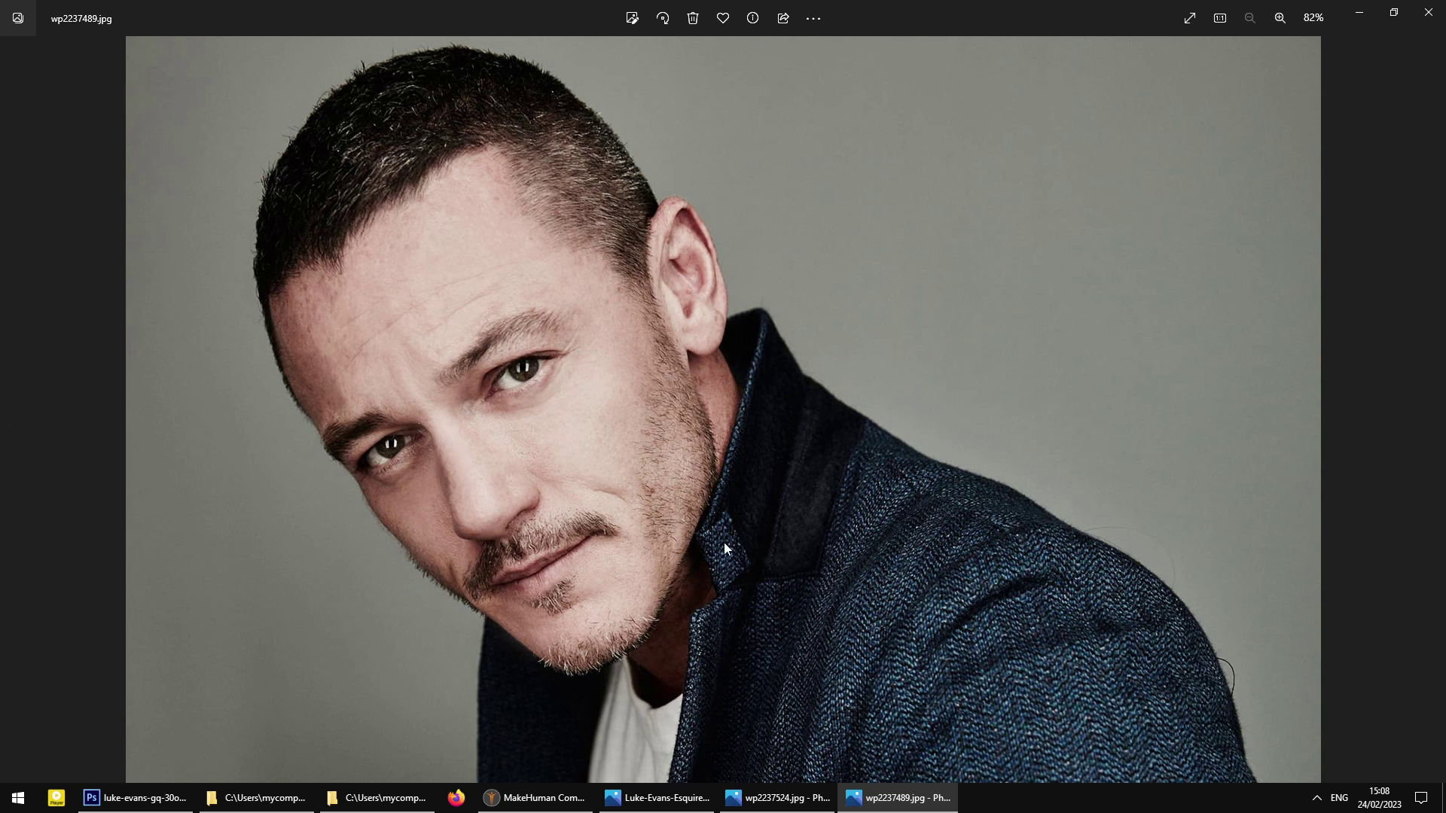
- Compare the nose across wp2237489.jpg, wp2237524.jpg and Luke-Evans-Esquire-5.jpg, and return to MakeHuman
left_click(905, 804)
left_click(904, 804)
left_click(783, 799)
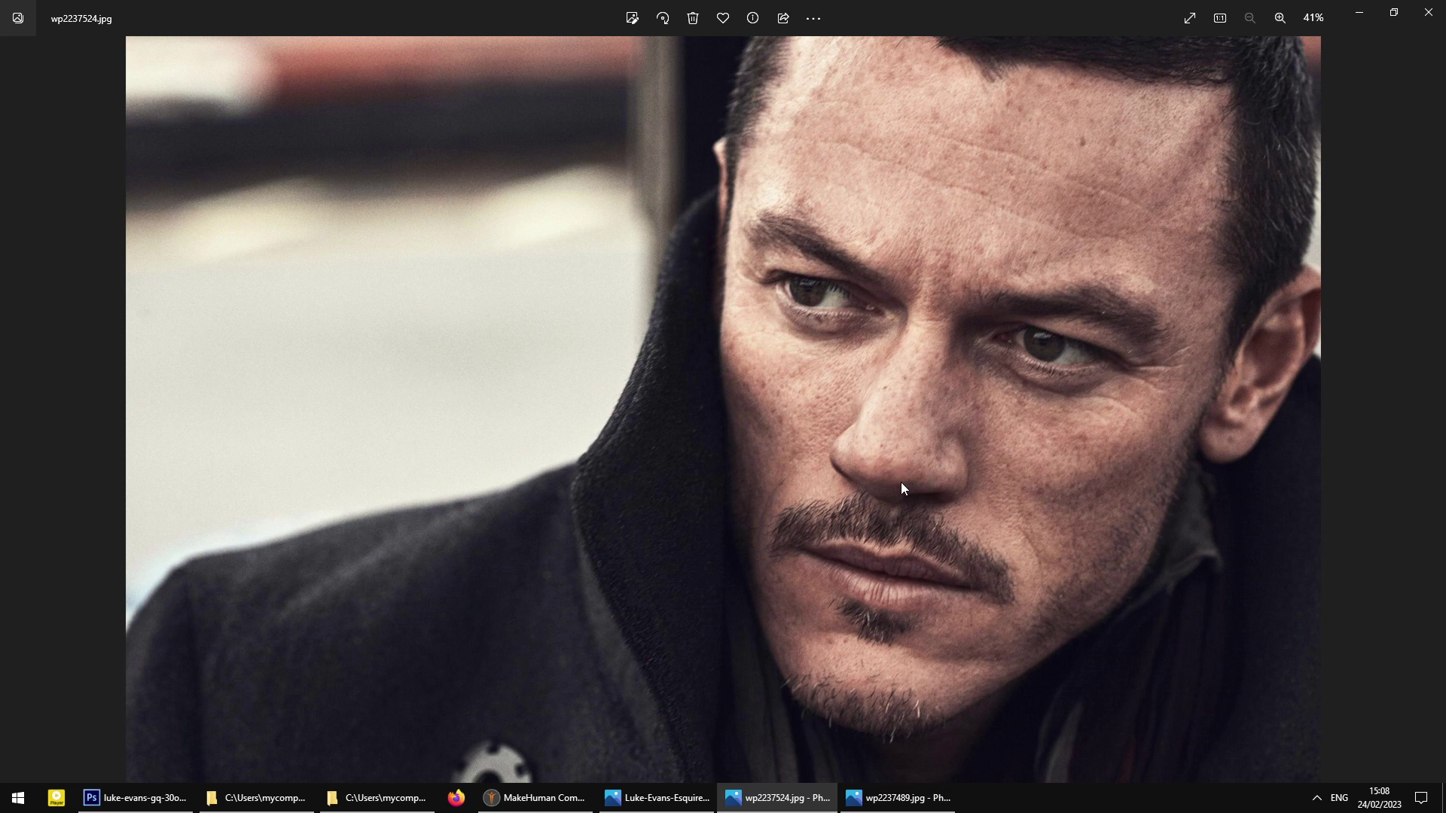
left_click(911, 799)
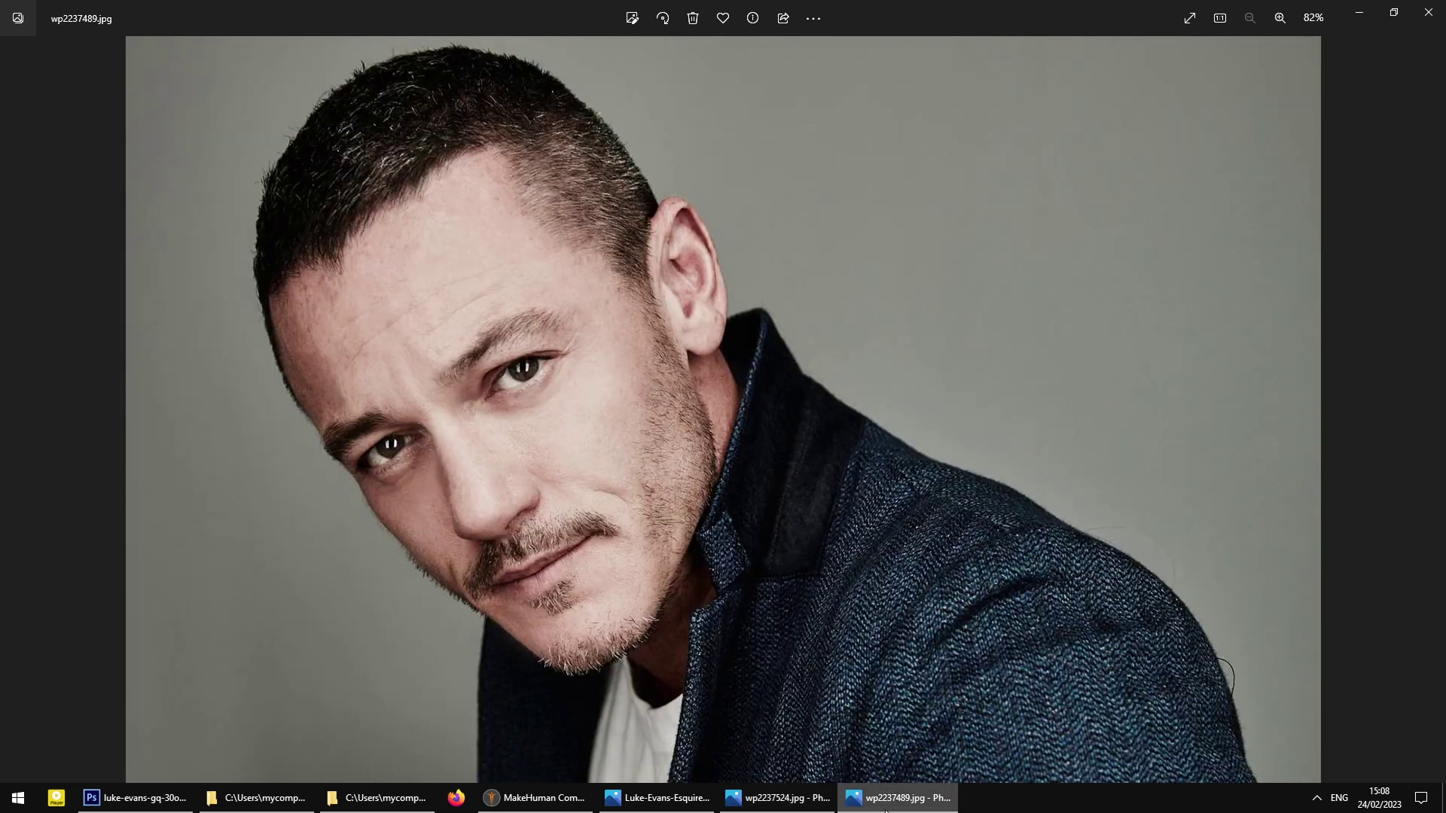
left_click(784, 799)
left_click(658, 799)
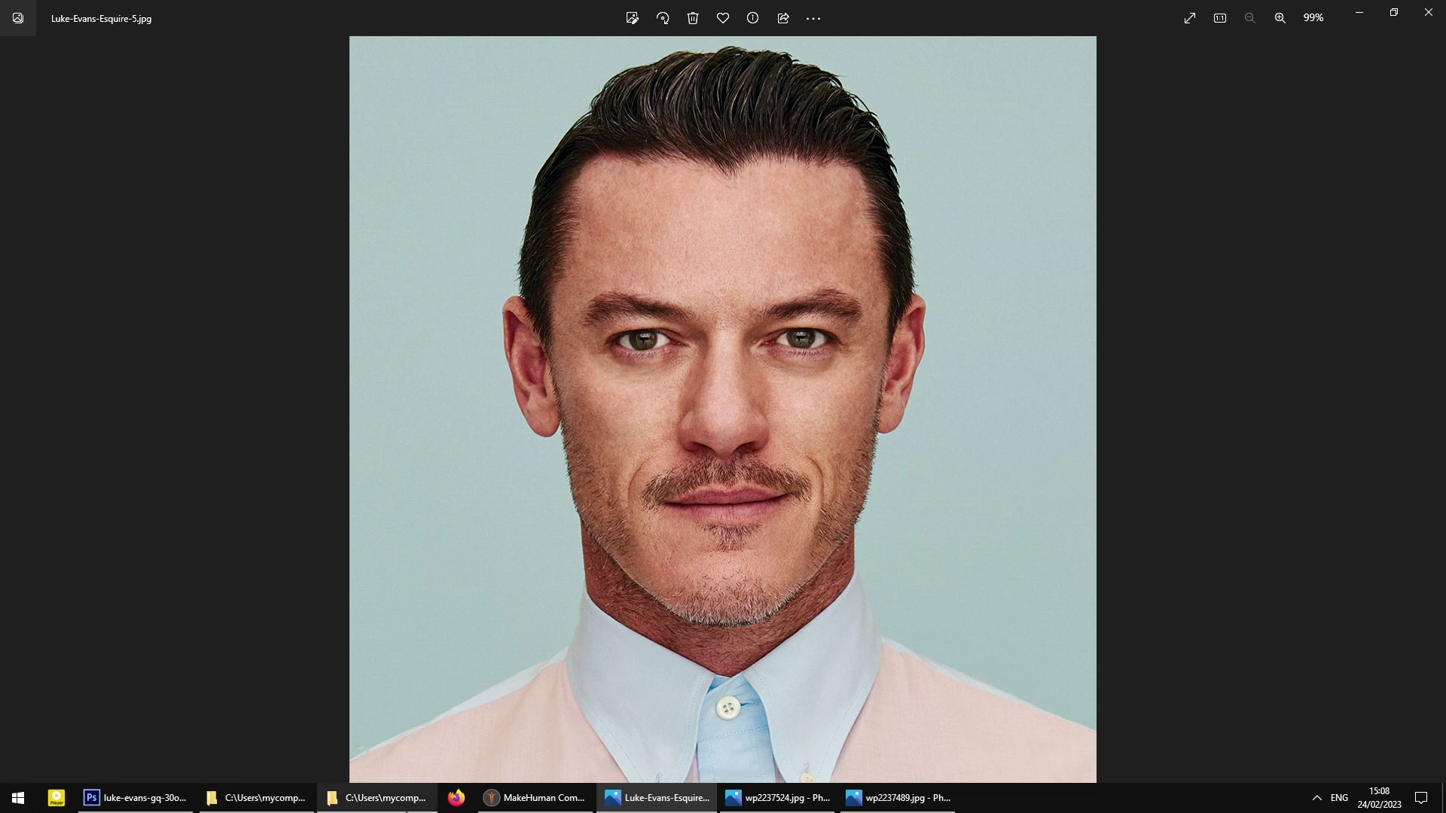
left_click(535, 798)
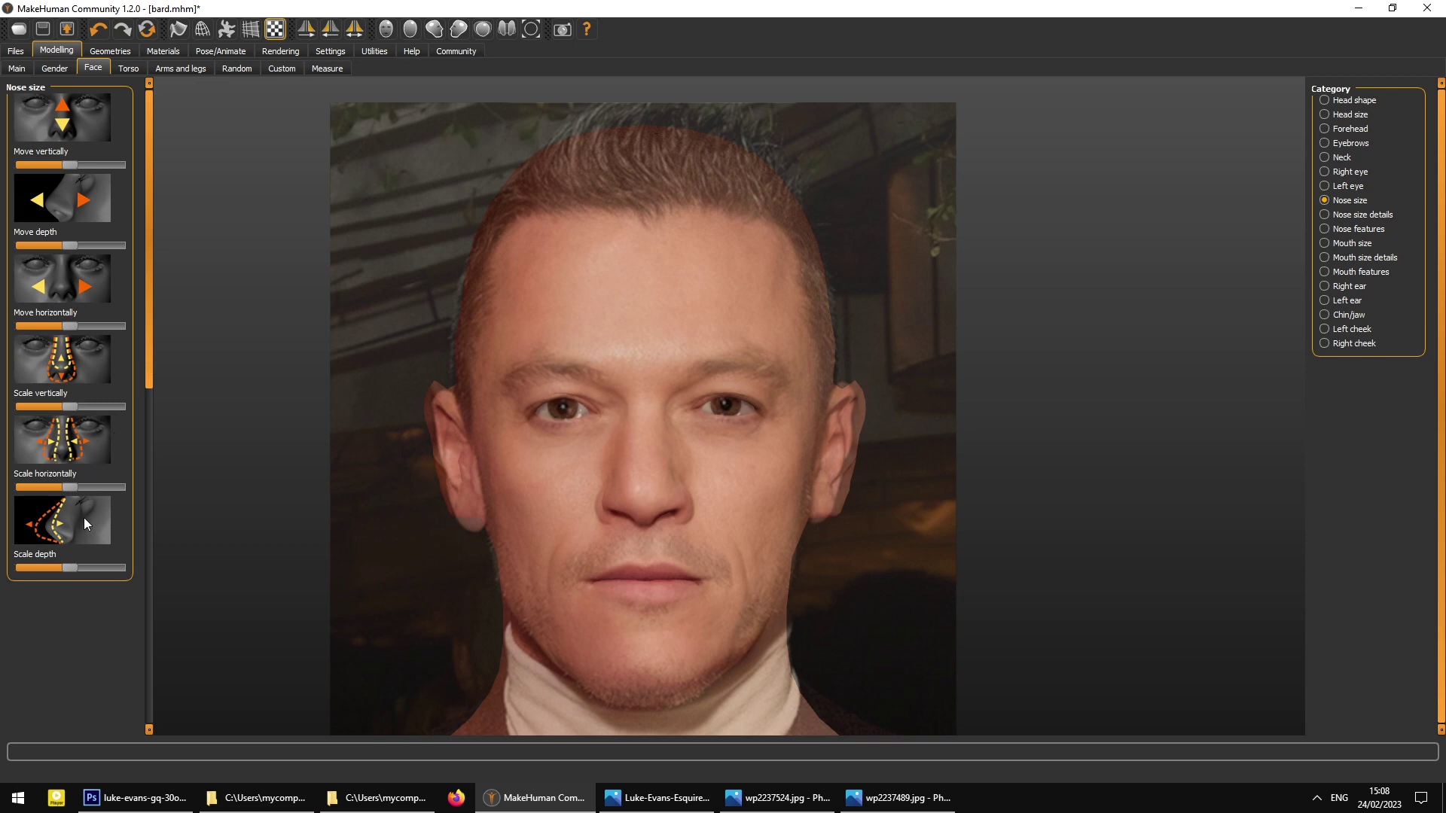
- Check the head in profile against wp2237489.jpg and set the nose's Scale depth to about 55 percent
left_click(897, 798)
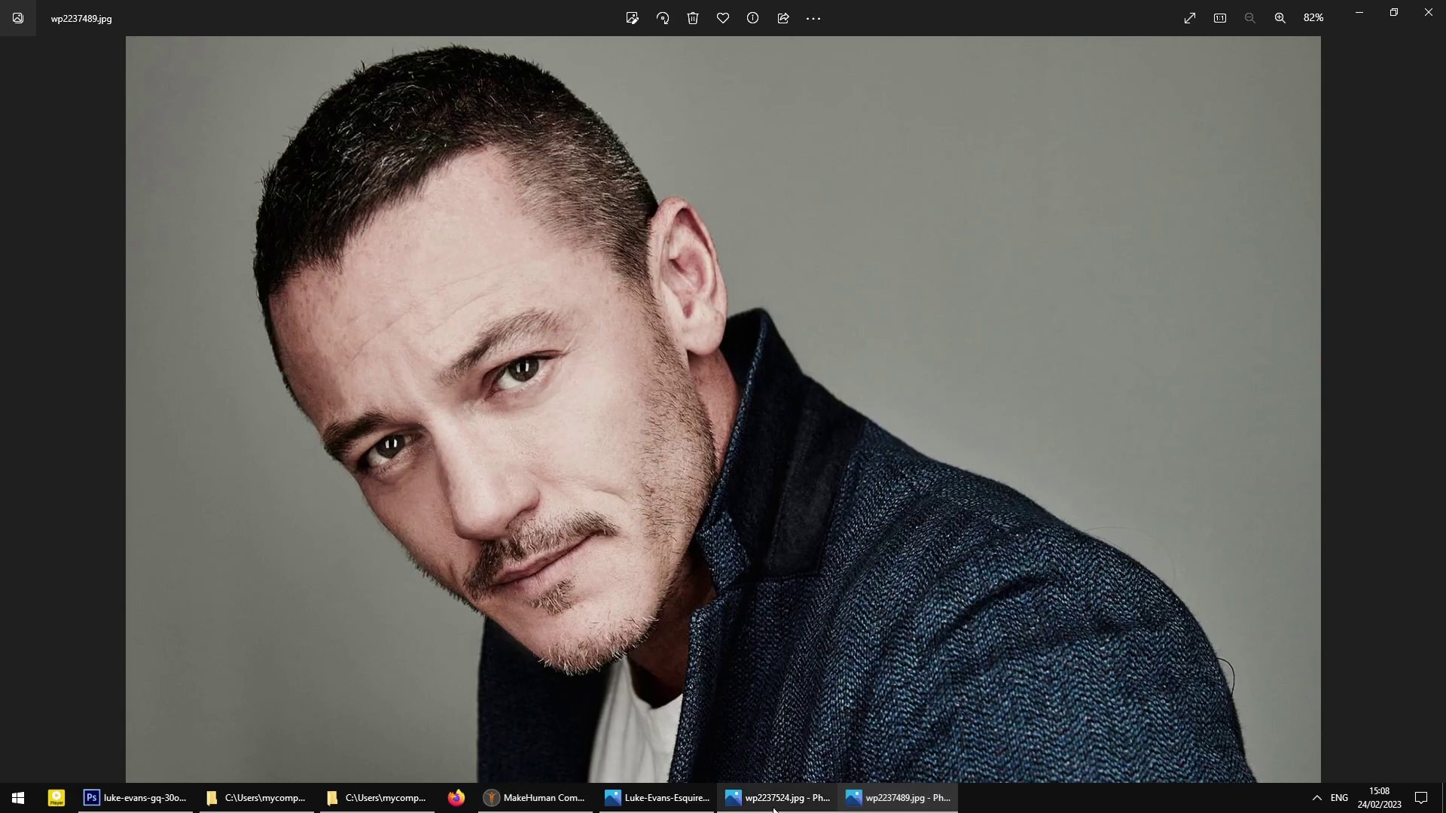
left_click(897, 799)
key("3")
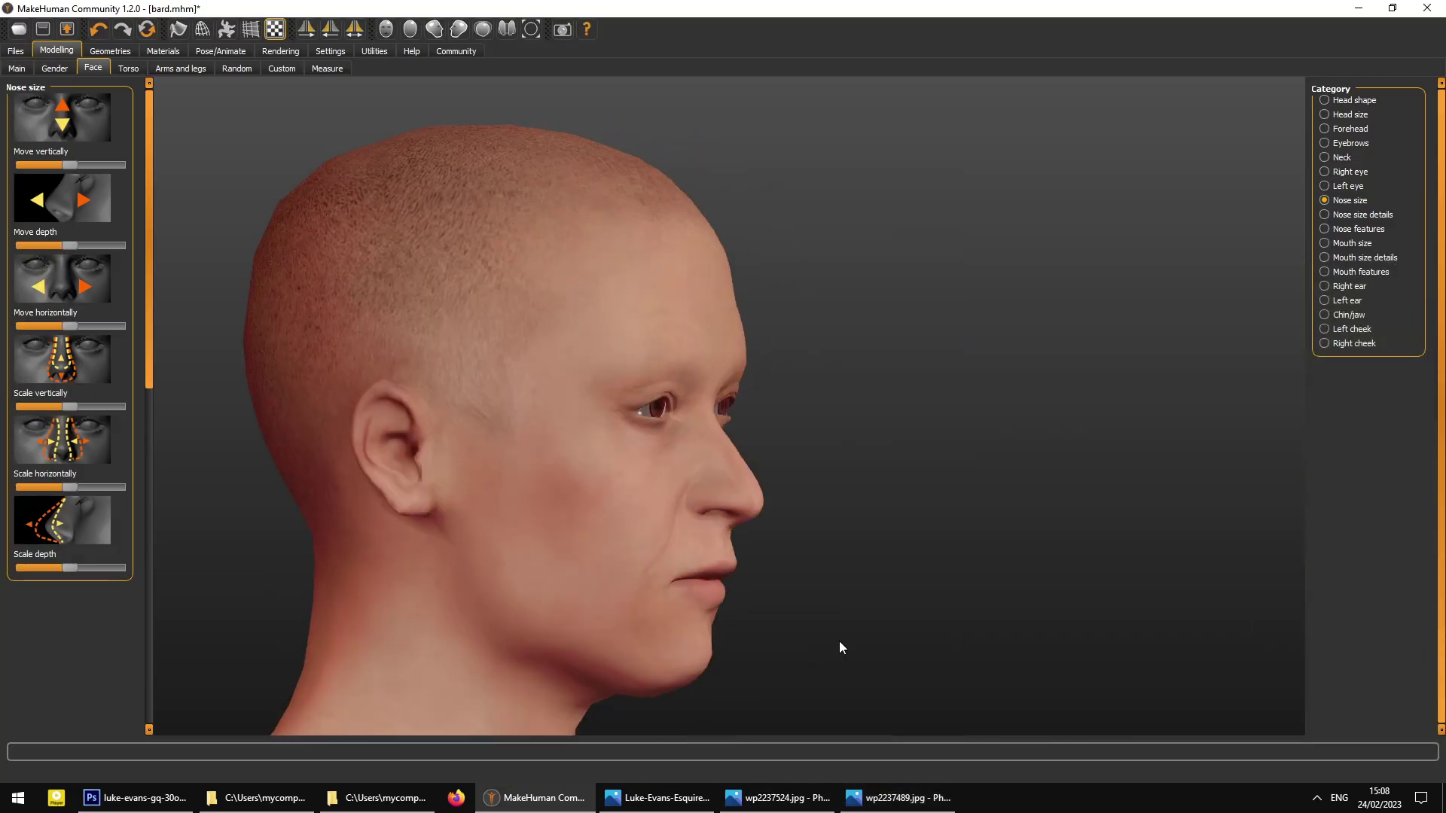
left_click(902, 800)
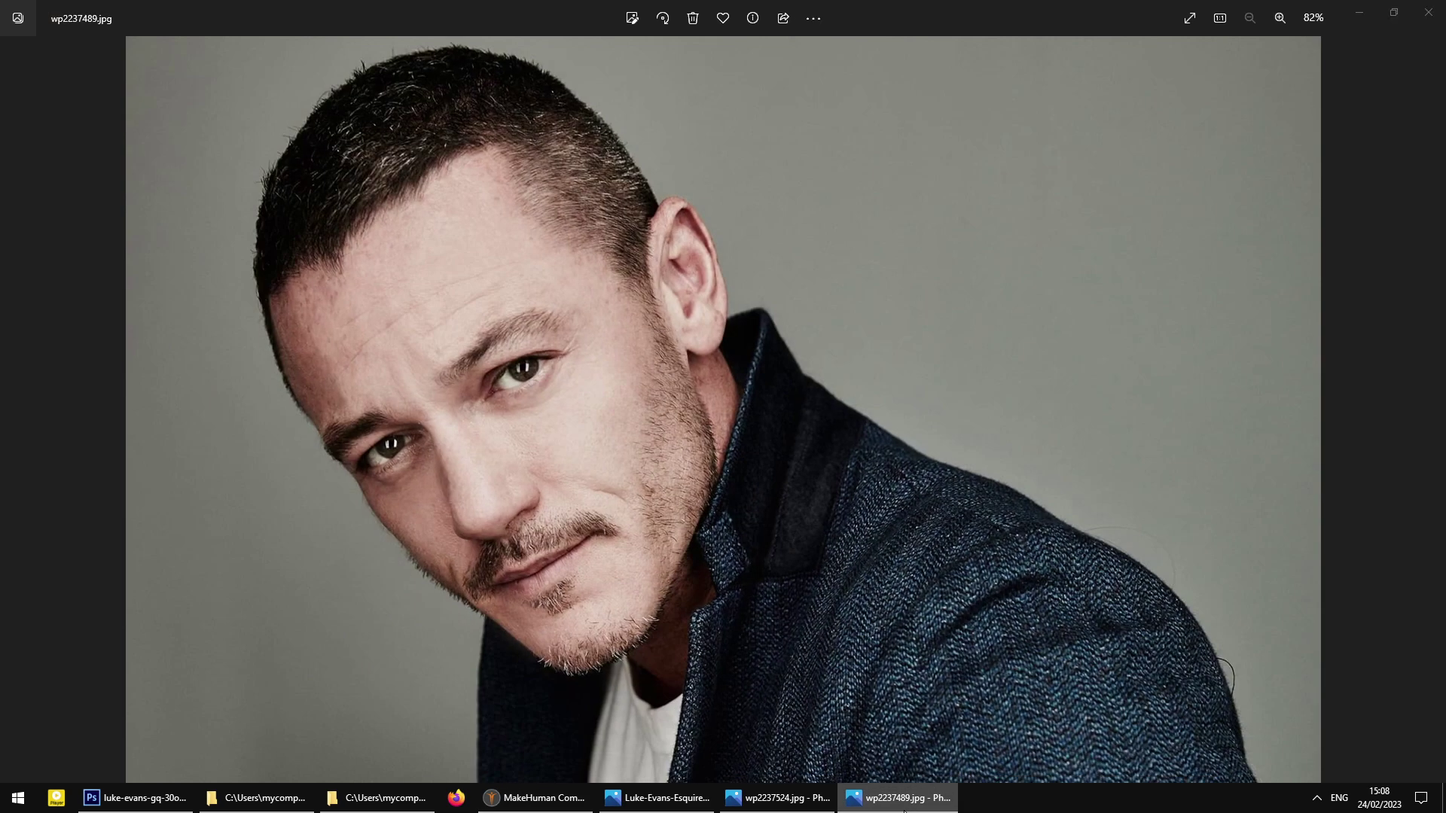
left_click(904, 807)
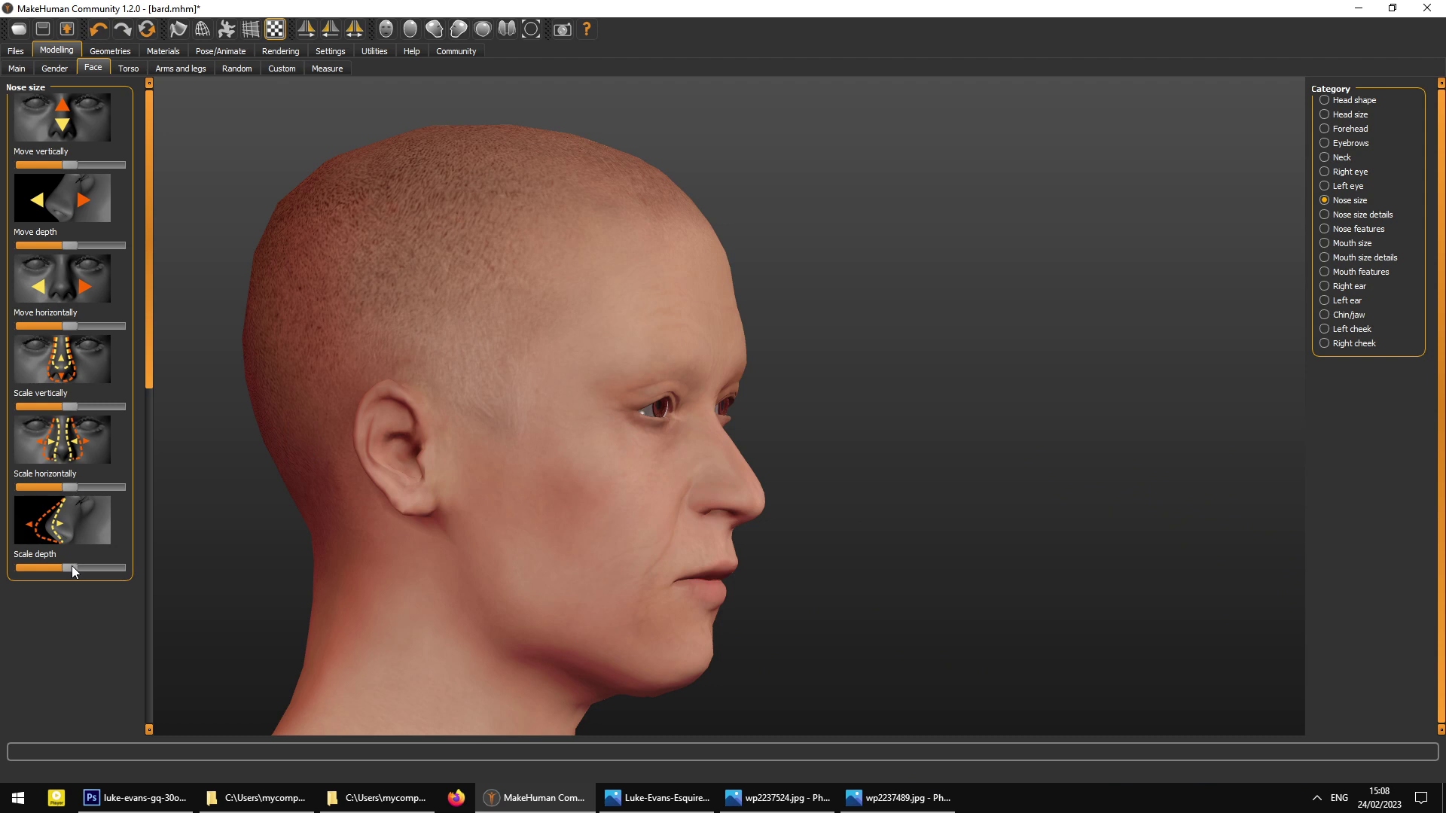
left_click_drag(66, 571, 76, 571)
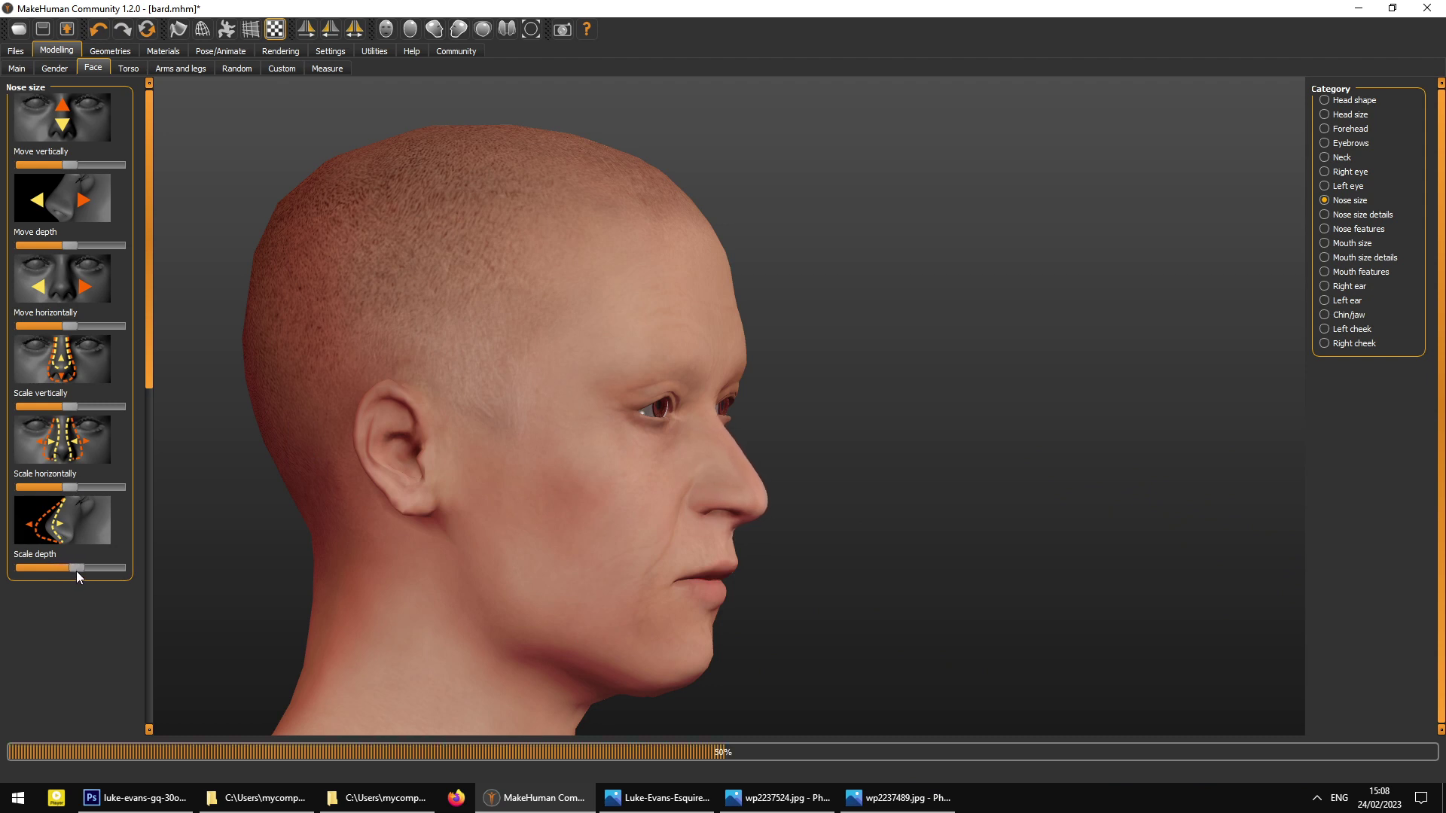
left_click_drag(271, 444, 443, 224)
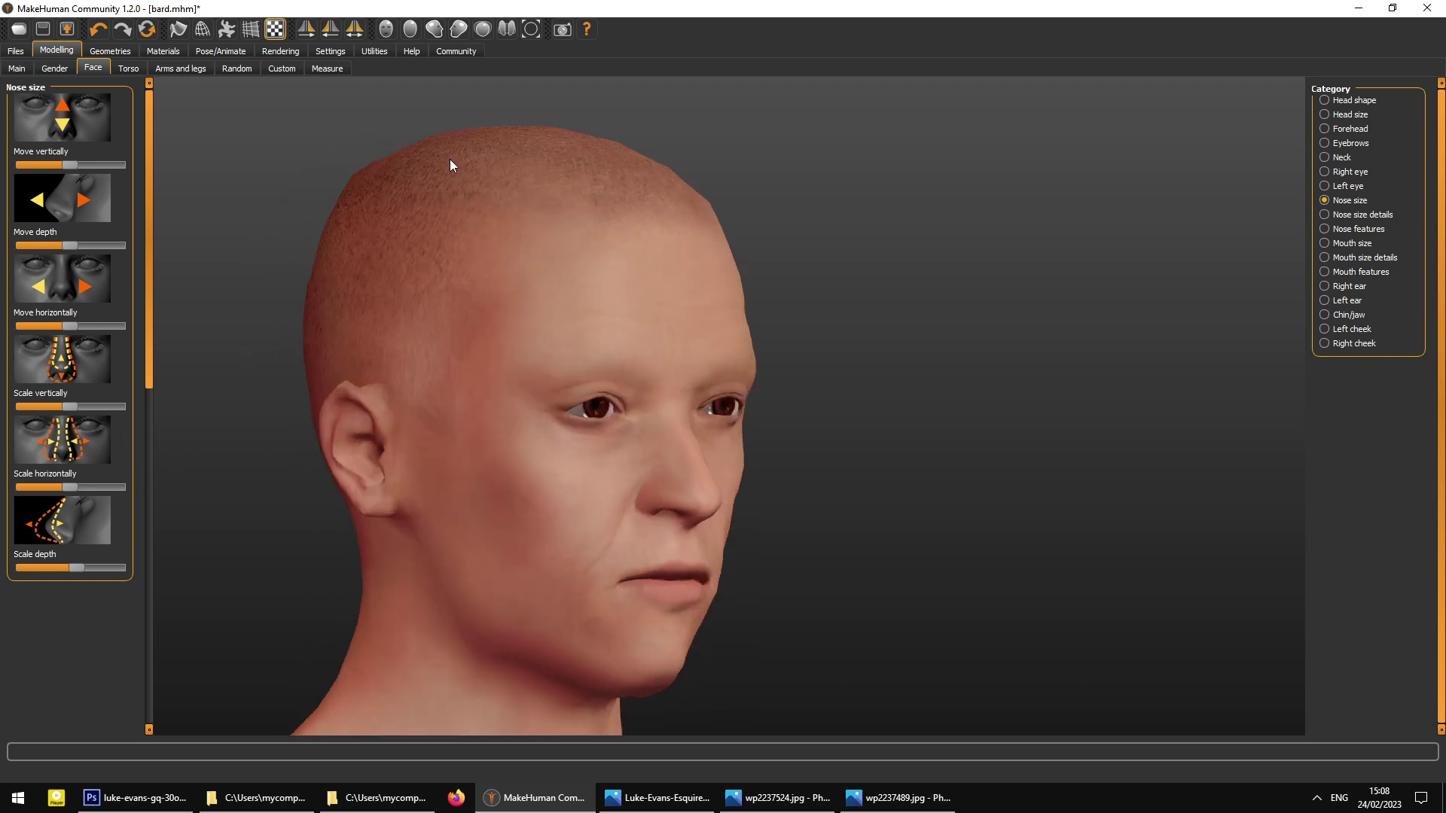
- Over the front overlay, set the nose's Scale horizontally to about 80 percent and raise Move vertically slightly above the middle
left_click(384, 29)
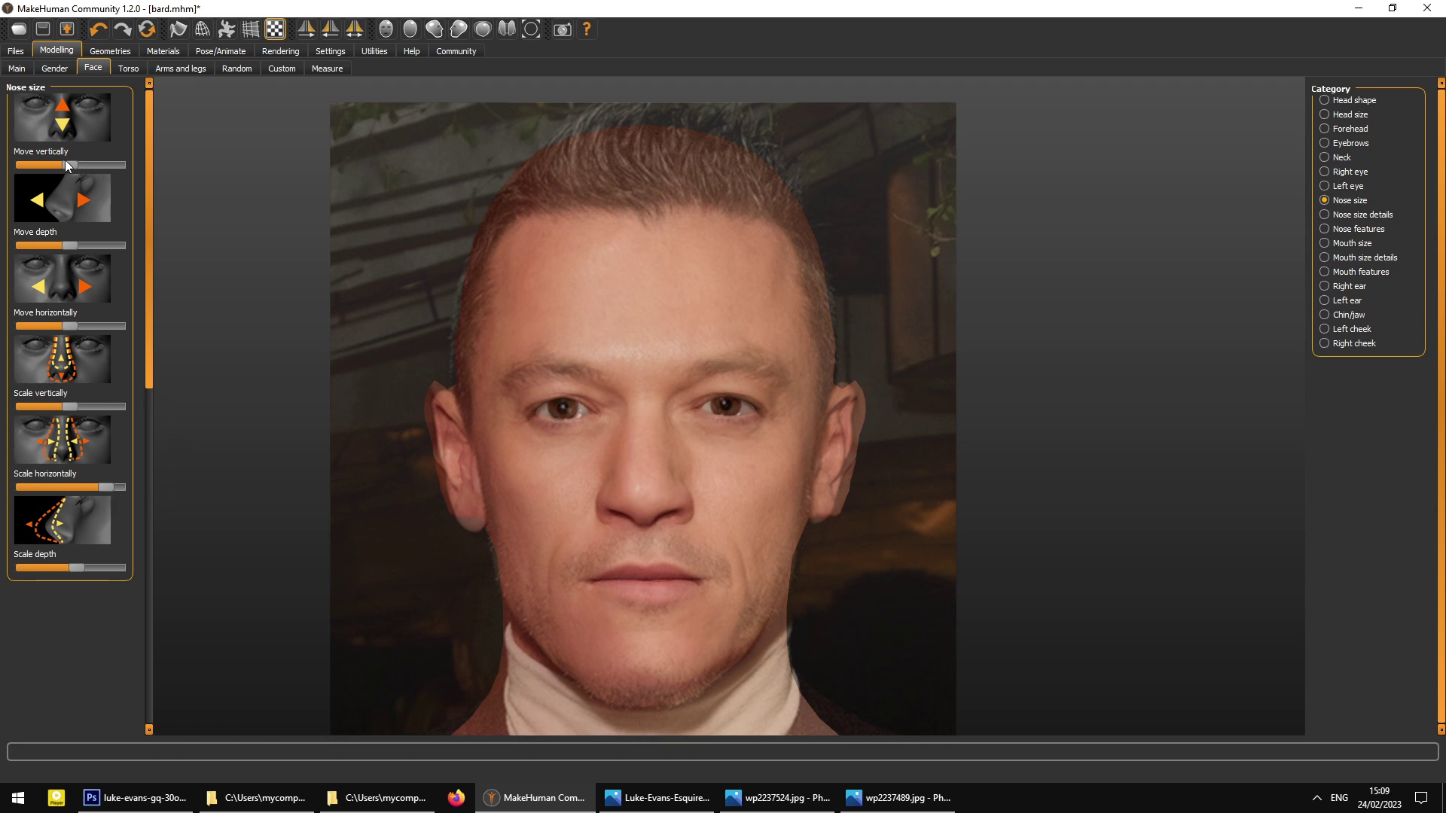
left_click_drag(65, 165, 73, 178)
left_click_drag(409, 458, 558, 462)
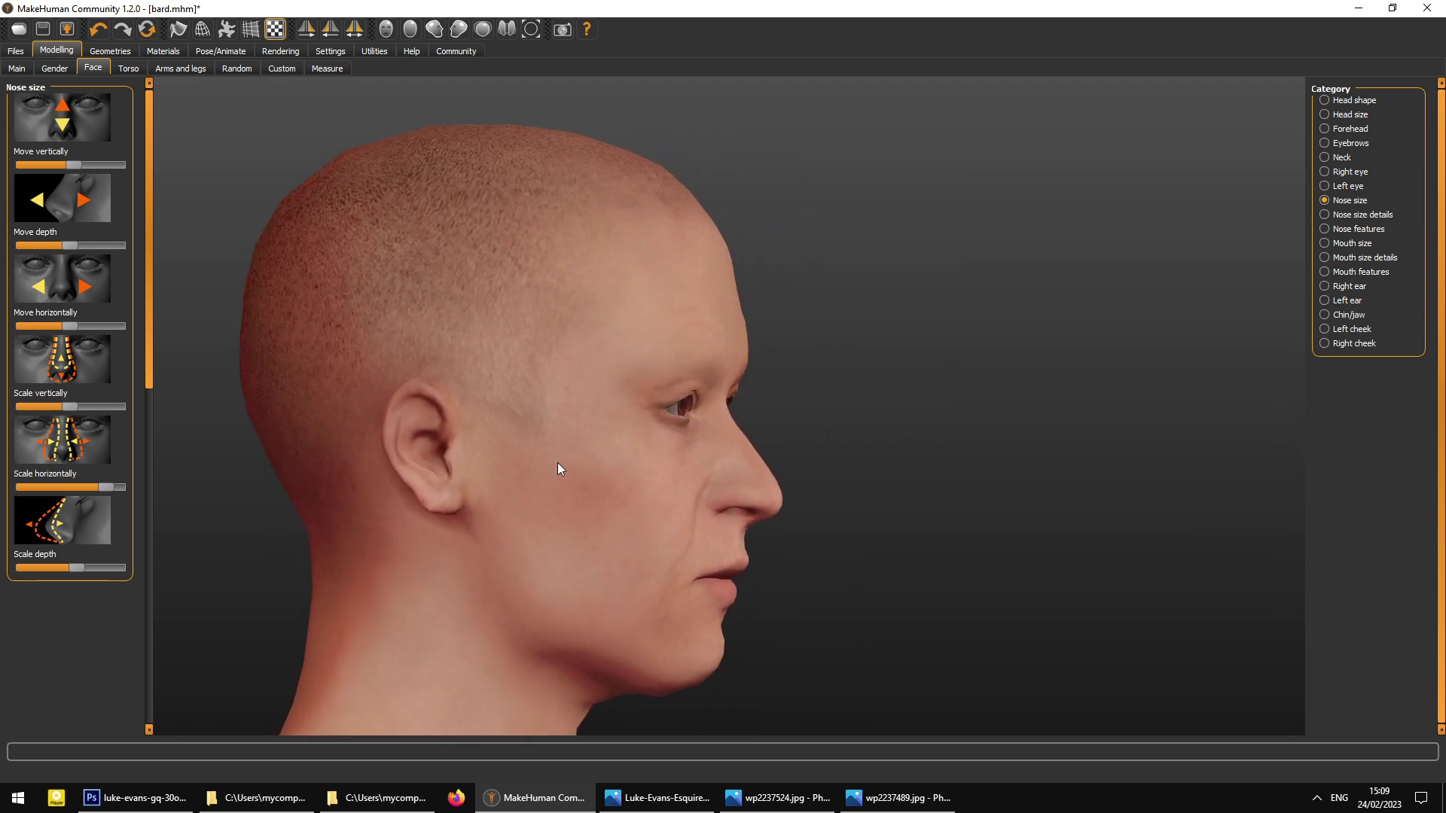
- Bring up the Nose size details settings and check the nose shape in the open reference photos
left_click(1325, 214)
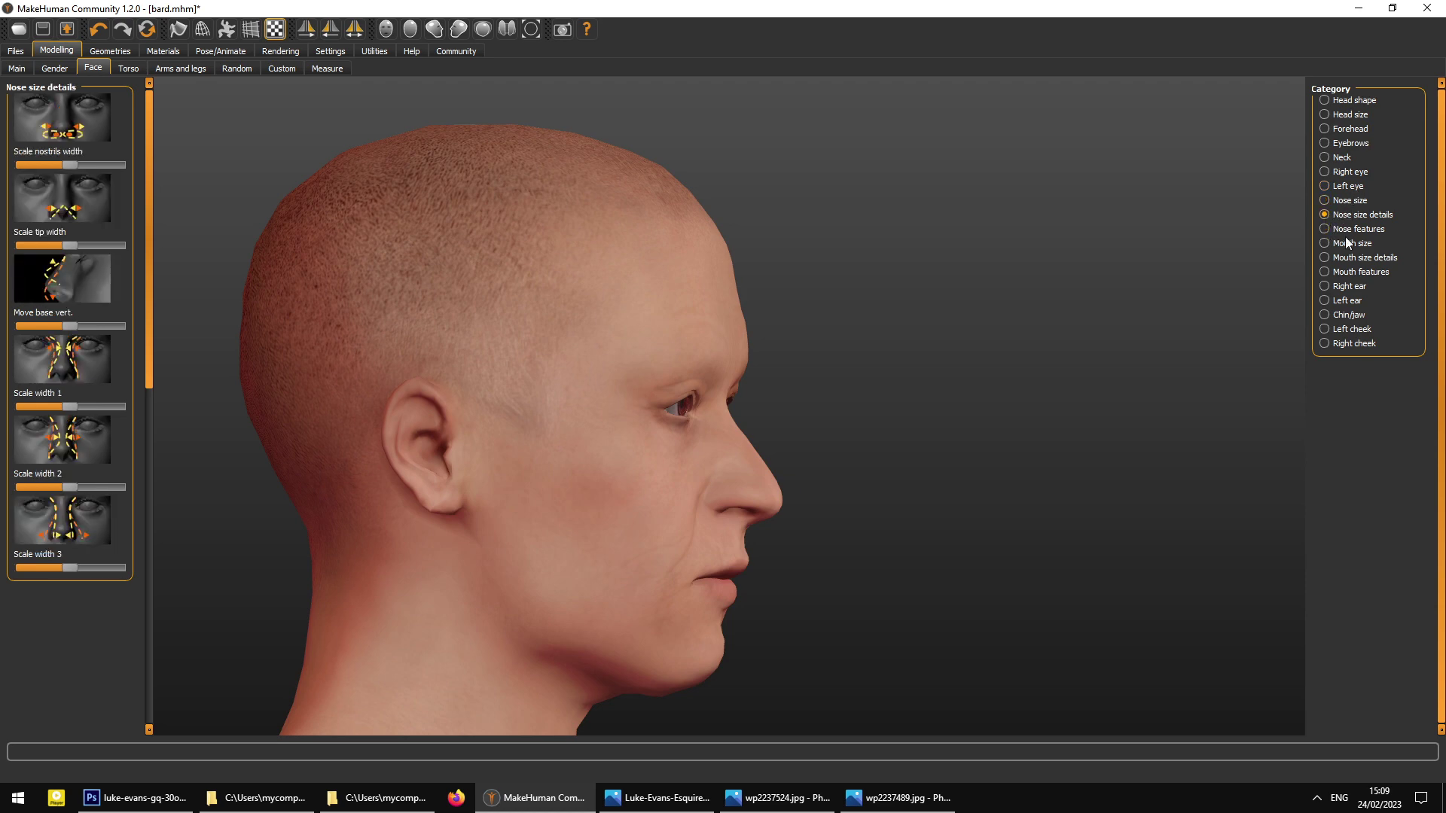
left_click(896, 799)
left_click(778, 805)
left_click(696, 810)
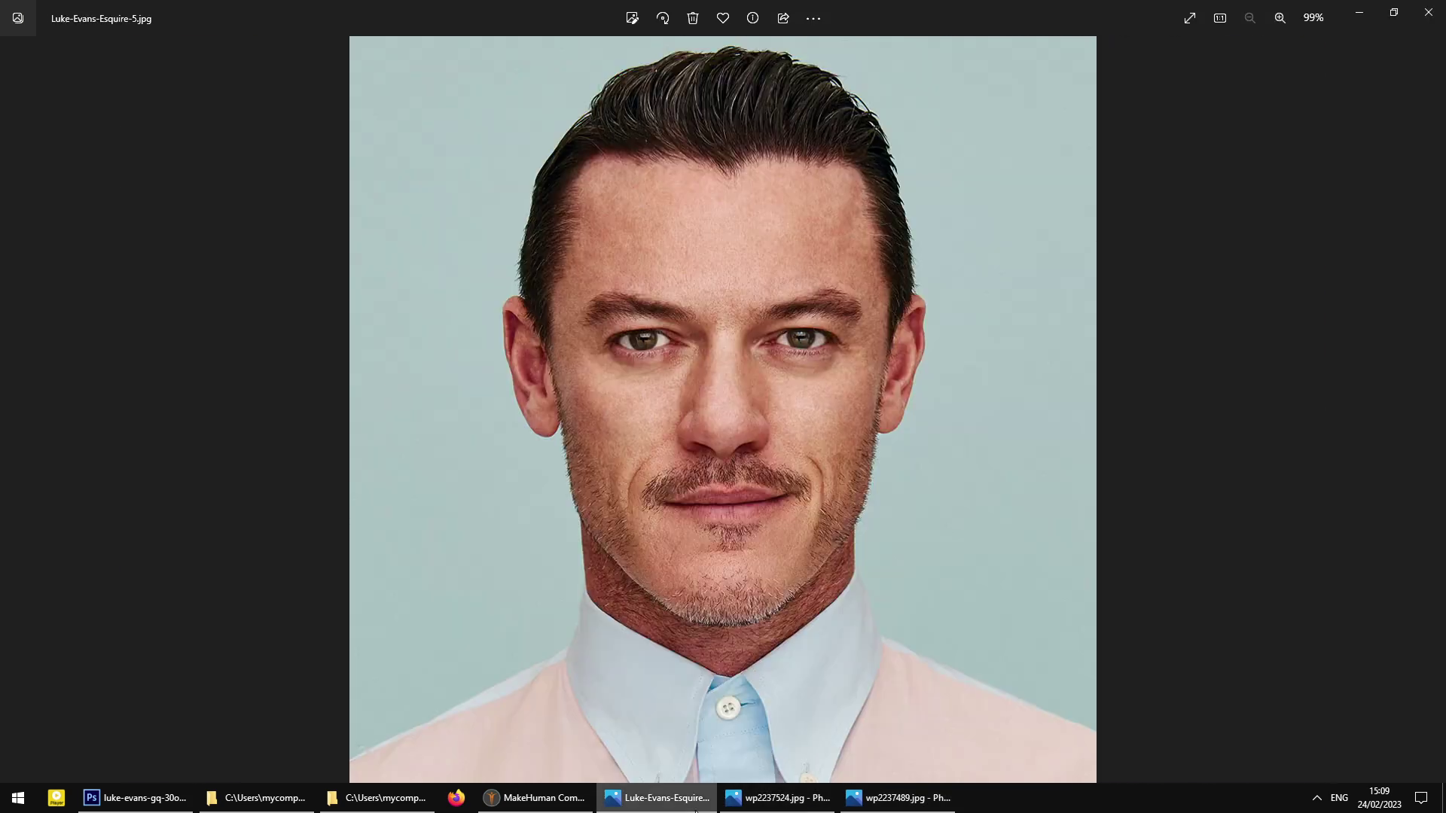
left_click(694, 810)
left_click(694, 810)
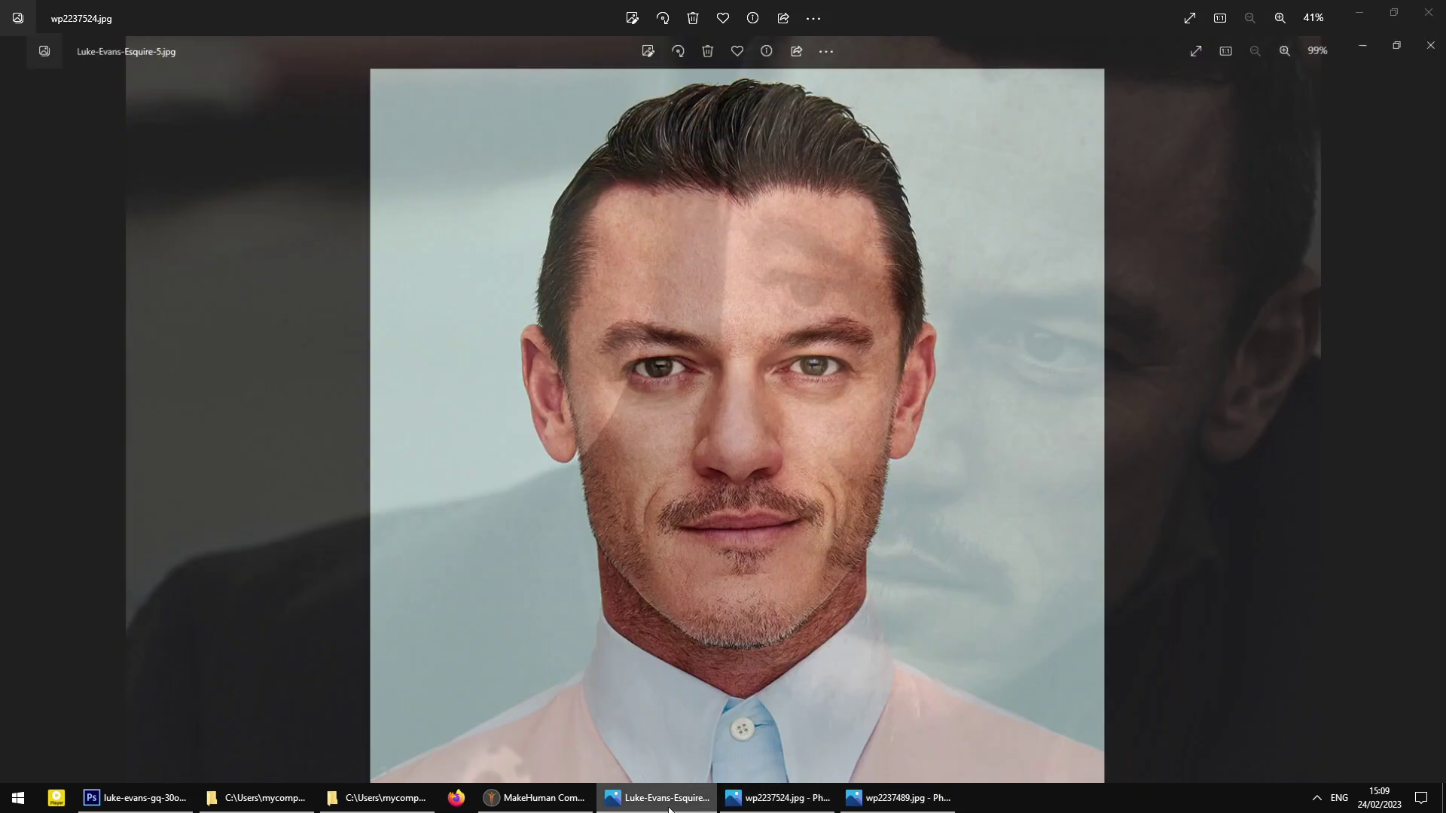
- Open bard_face.jpg from the Bard\Face folder, examine the nose, close the photo and return to MakeHuman
left_click(376, 799)
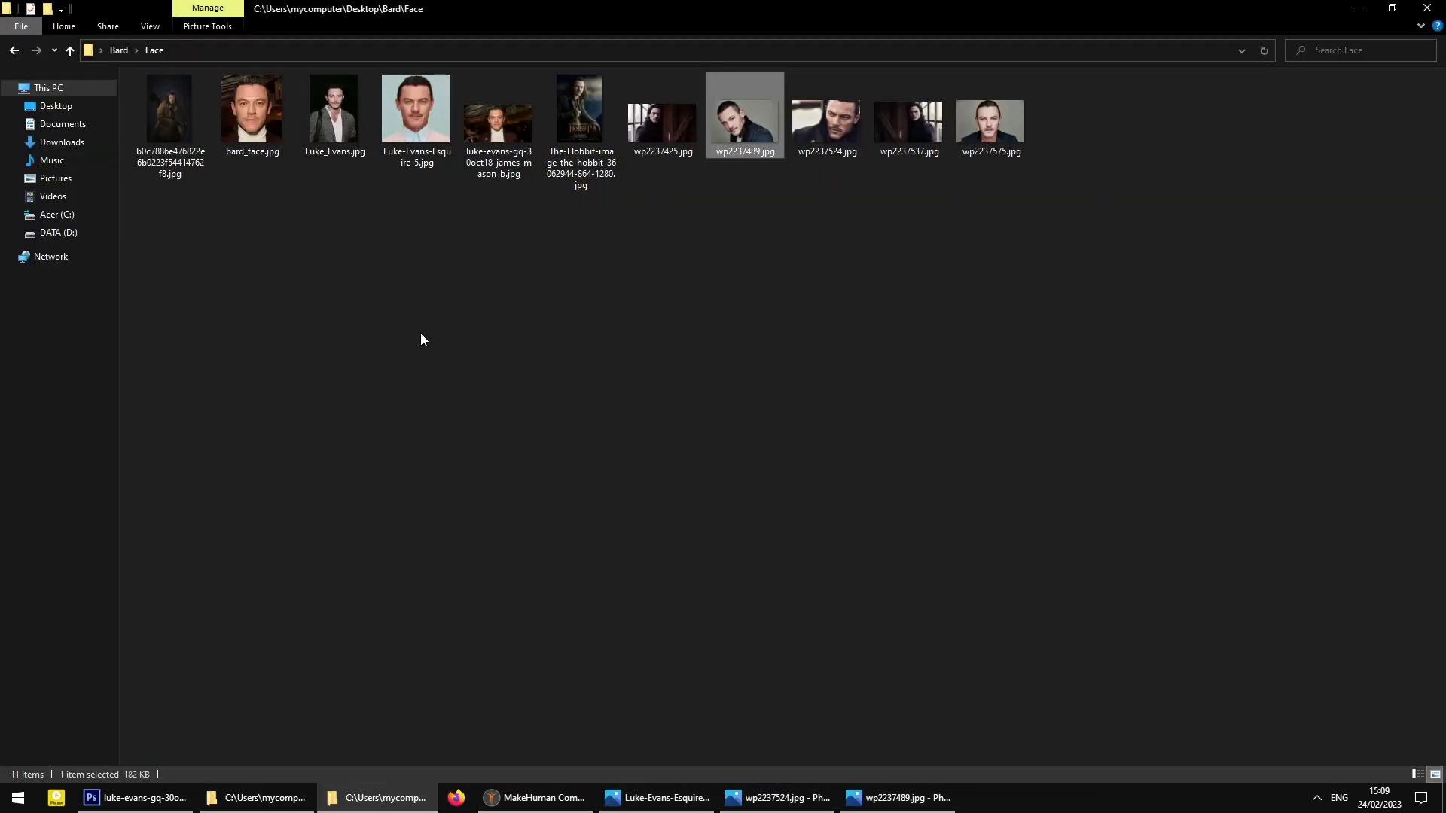
double_click(254, 130)
scroll(867, 463, "up", 4)
scroll(867, 463, "down", 4)
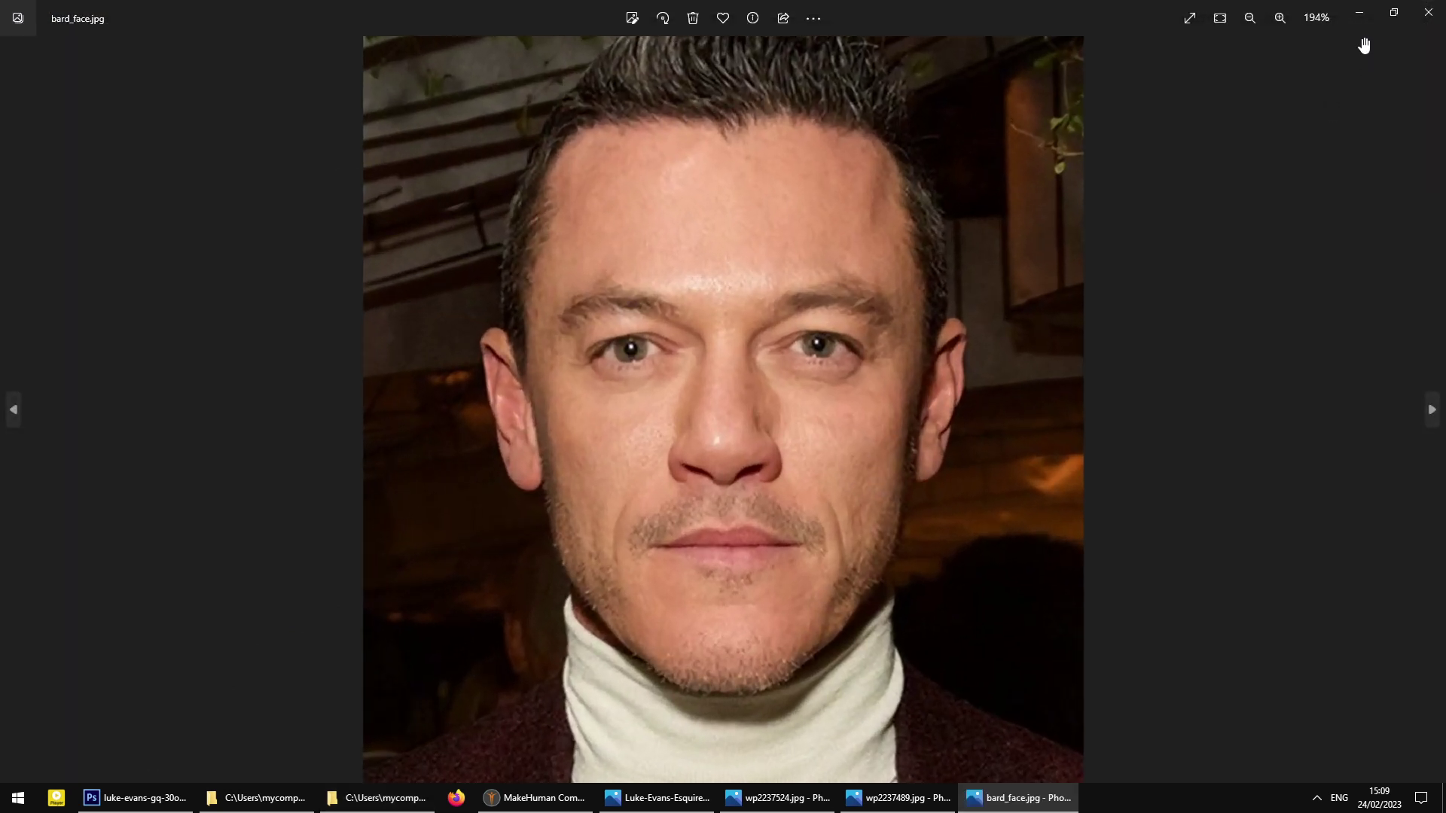
left_click(1428, 12)
left_click(546, 801)
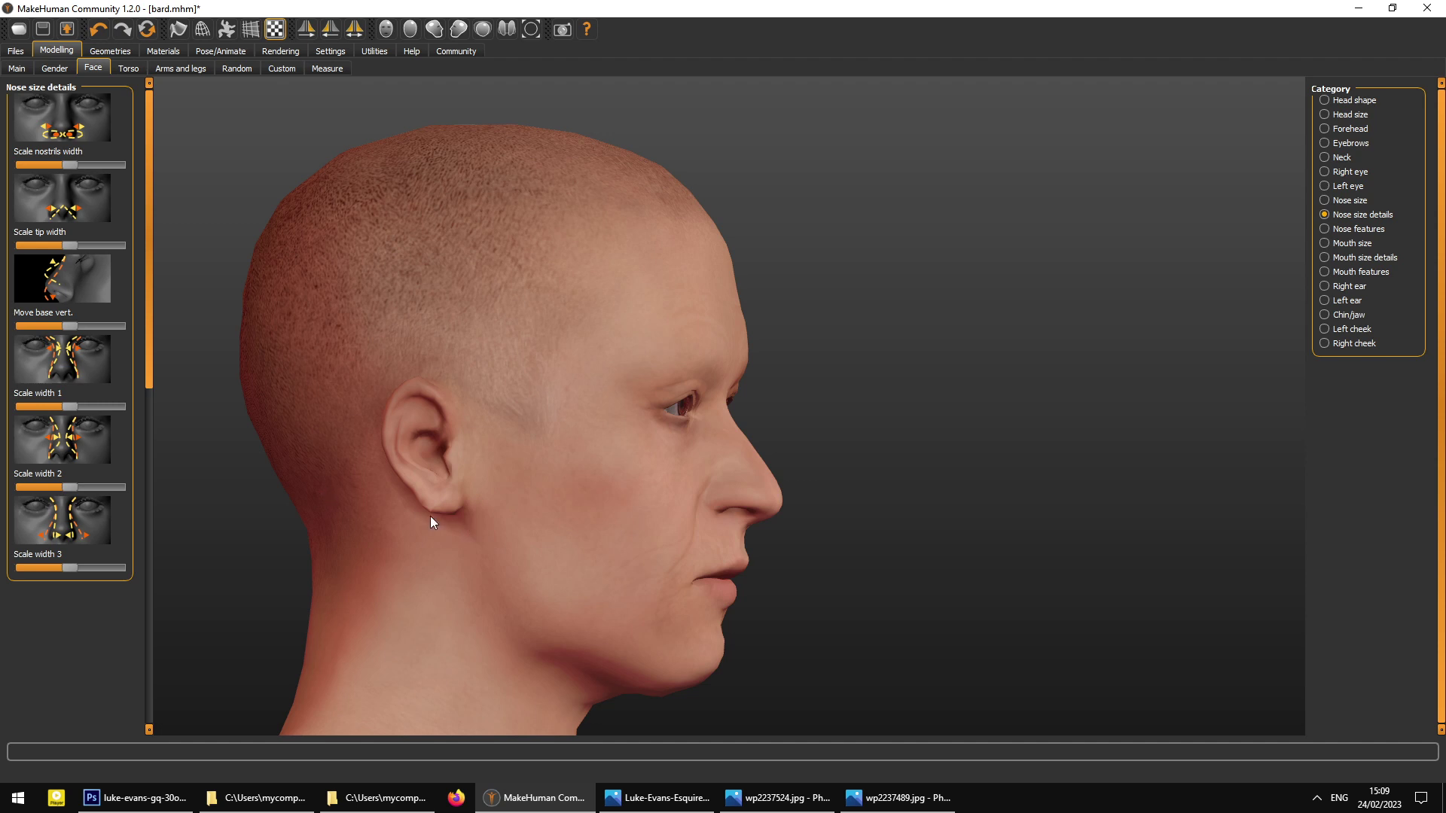
- Over the front overlay, set Scale nostrils width to about 60 percent and slightly reduce the nose's Scale horizontally
left_click_drag(455, 520, 974, 241)
left_click(392, 30)
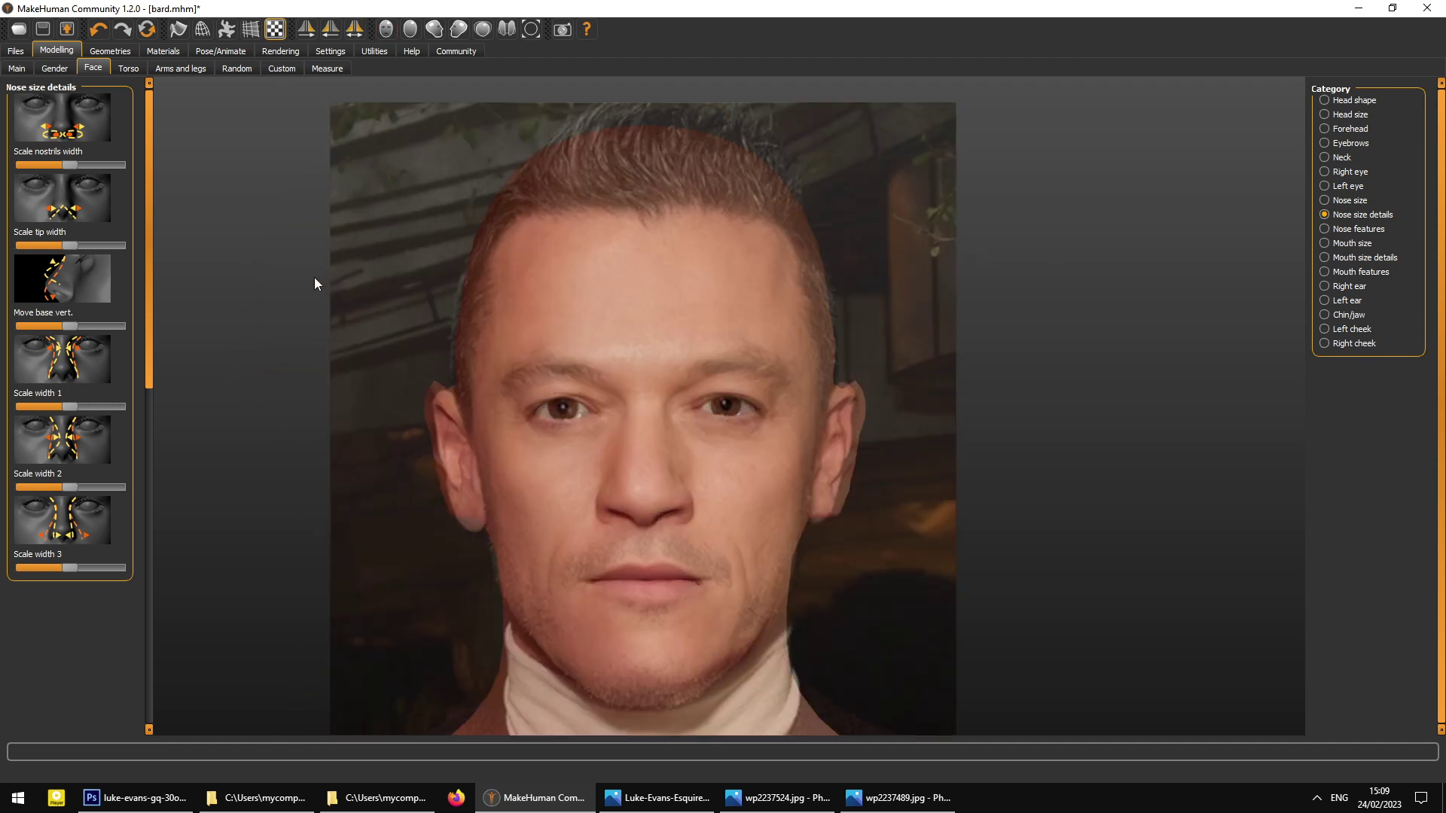
left_click_drag(76, 165, 84, 169)
left_click(1325, 201)
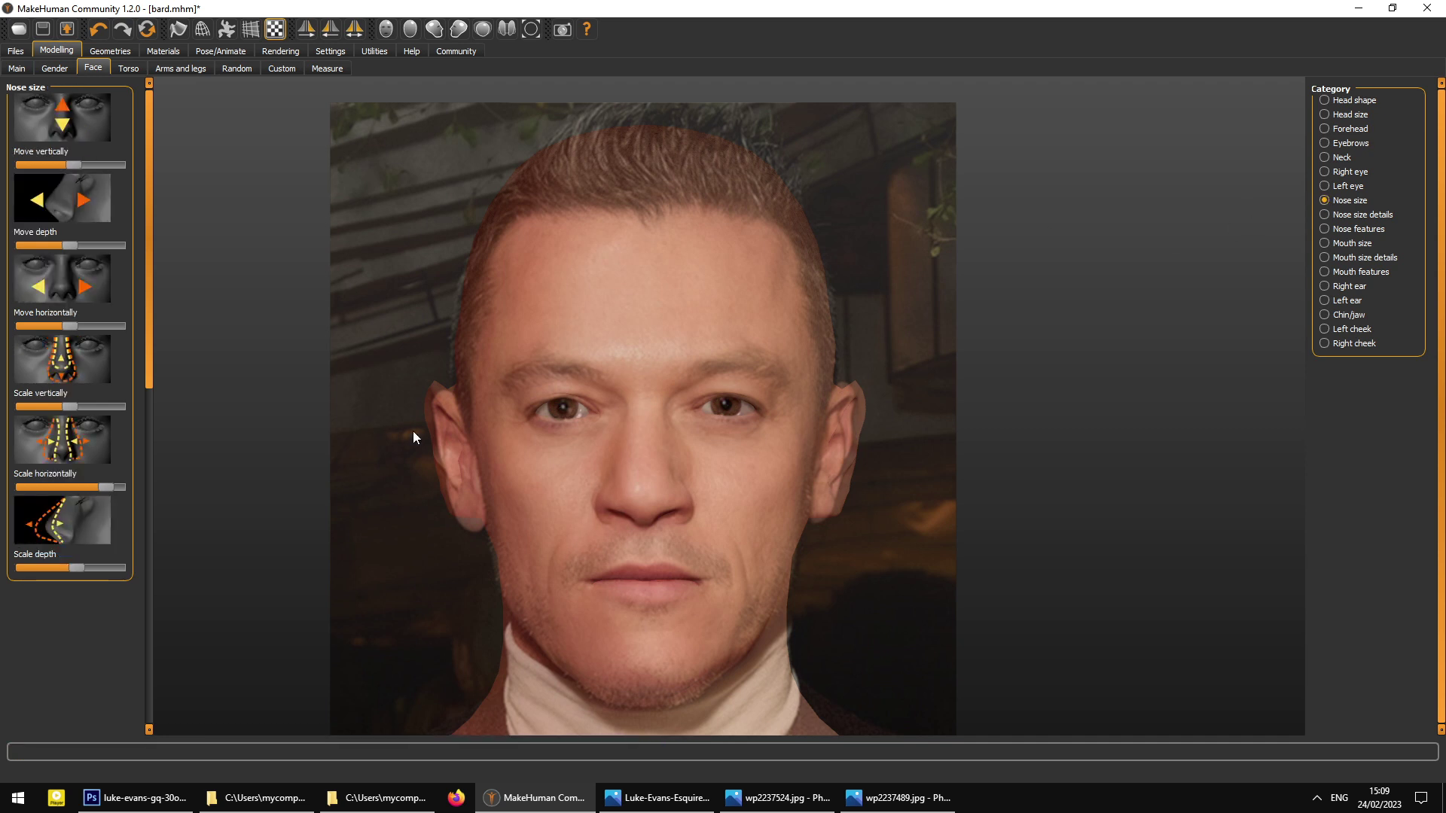
left_click_drag(97, 490, 90, 492)
left_click(1324, 215)
left_click_drag(81, 161, 86, 168)
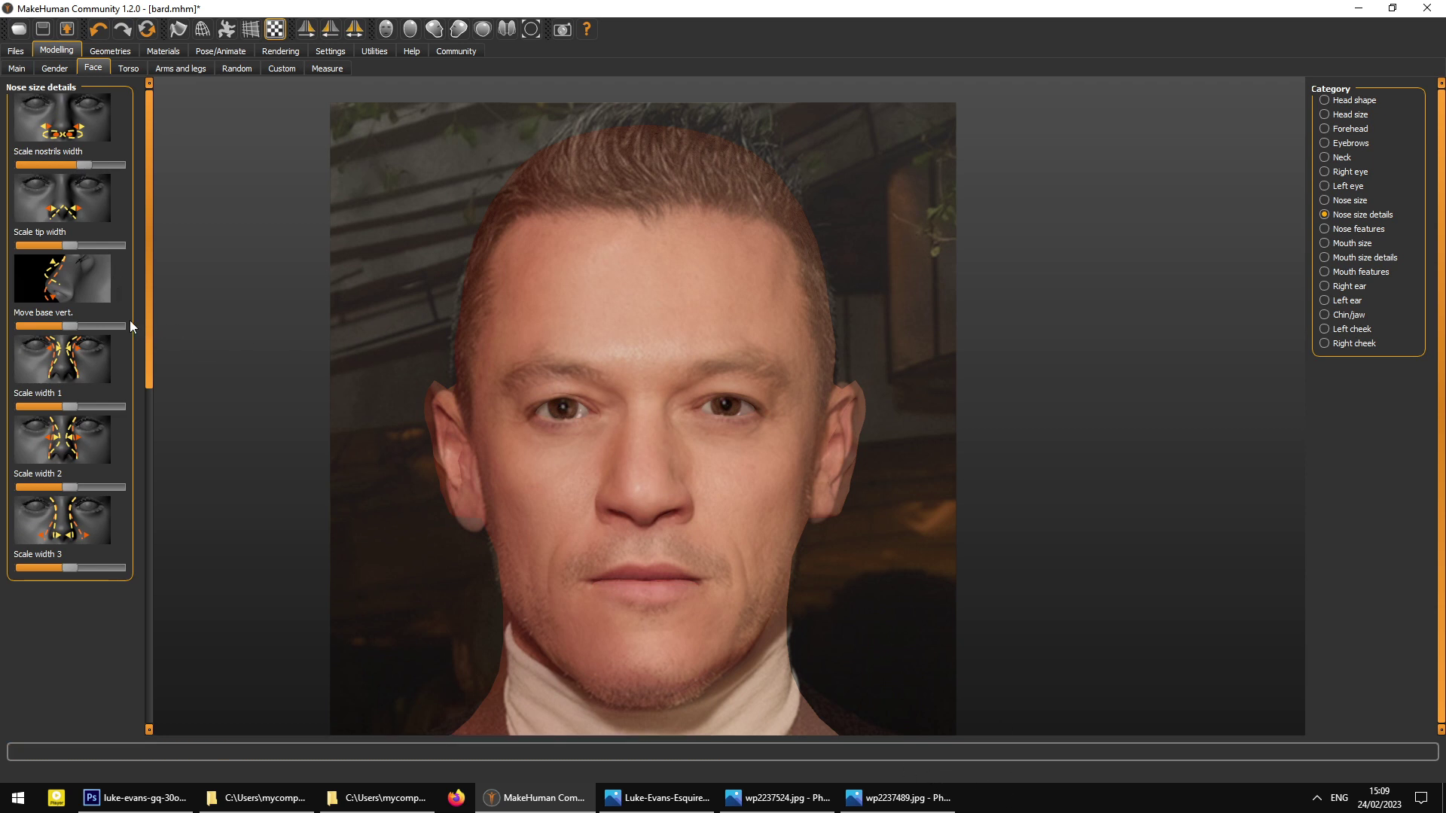
- Fine-tune the nose's Move base vert. slightly above the middle, checking the profile, the front overlay and wp2237489.jpg
left_click_drag(76, 329, 99, 330)
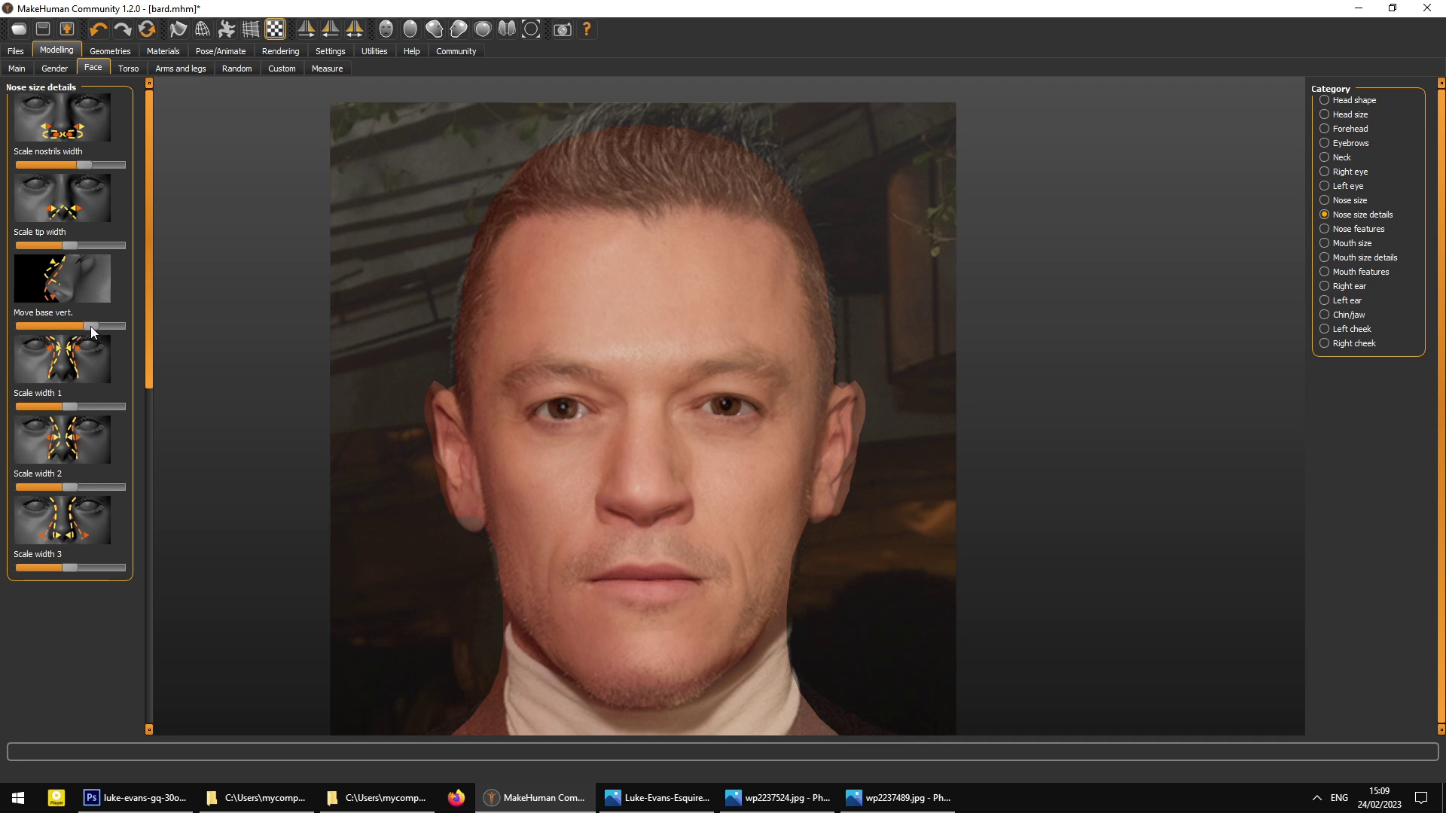
left_click_drag(460, 432, 649, 448)
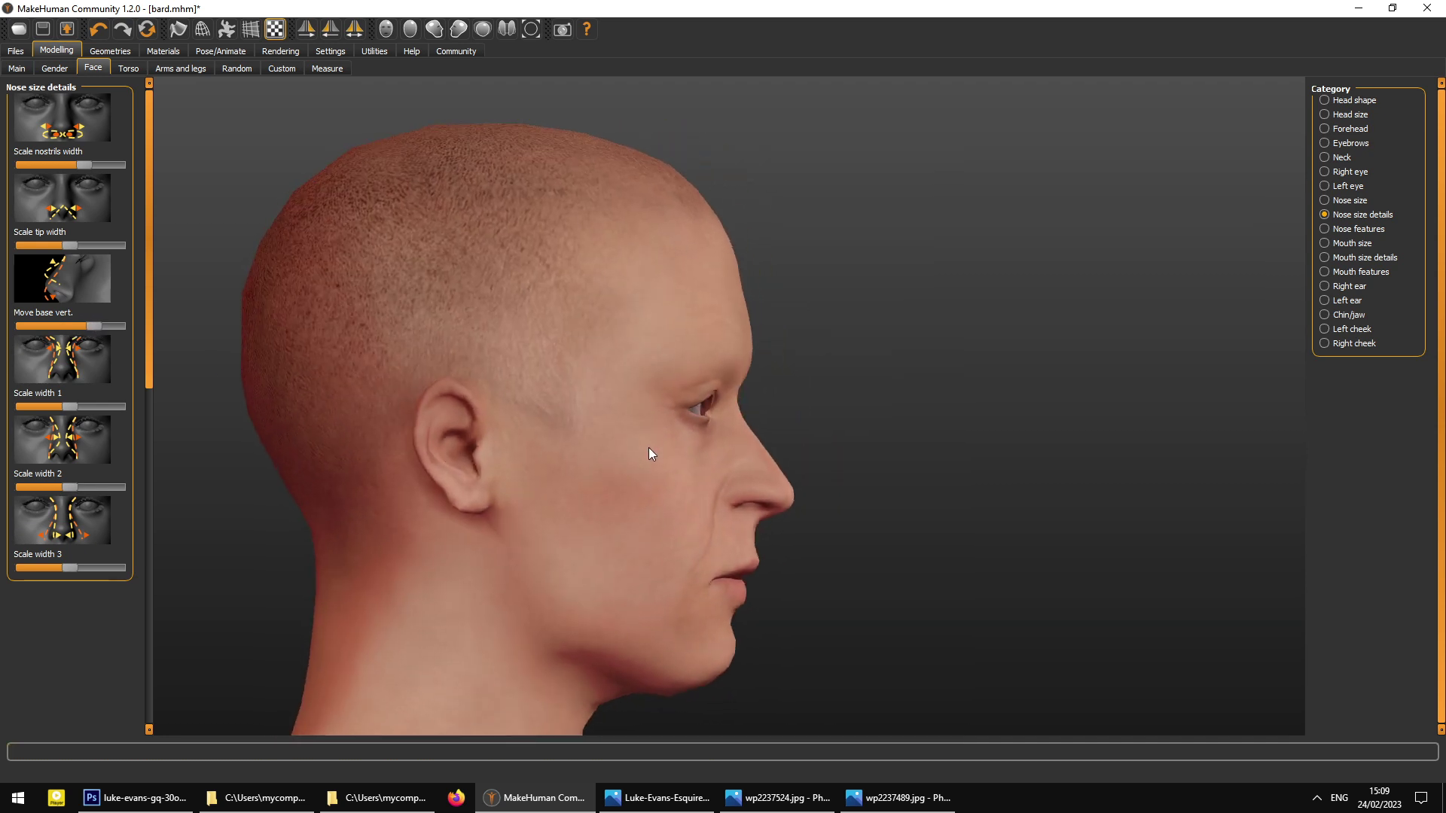
left_click_drag(87, 328, 83, 331)
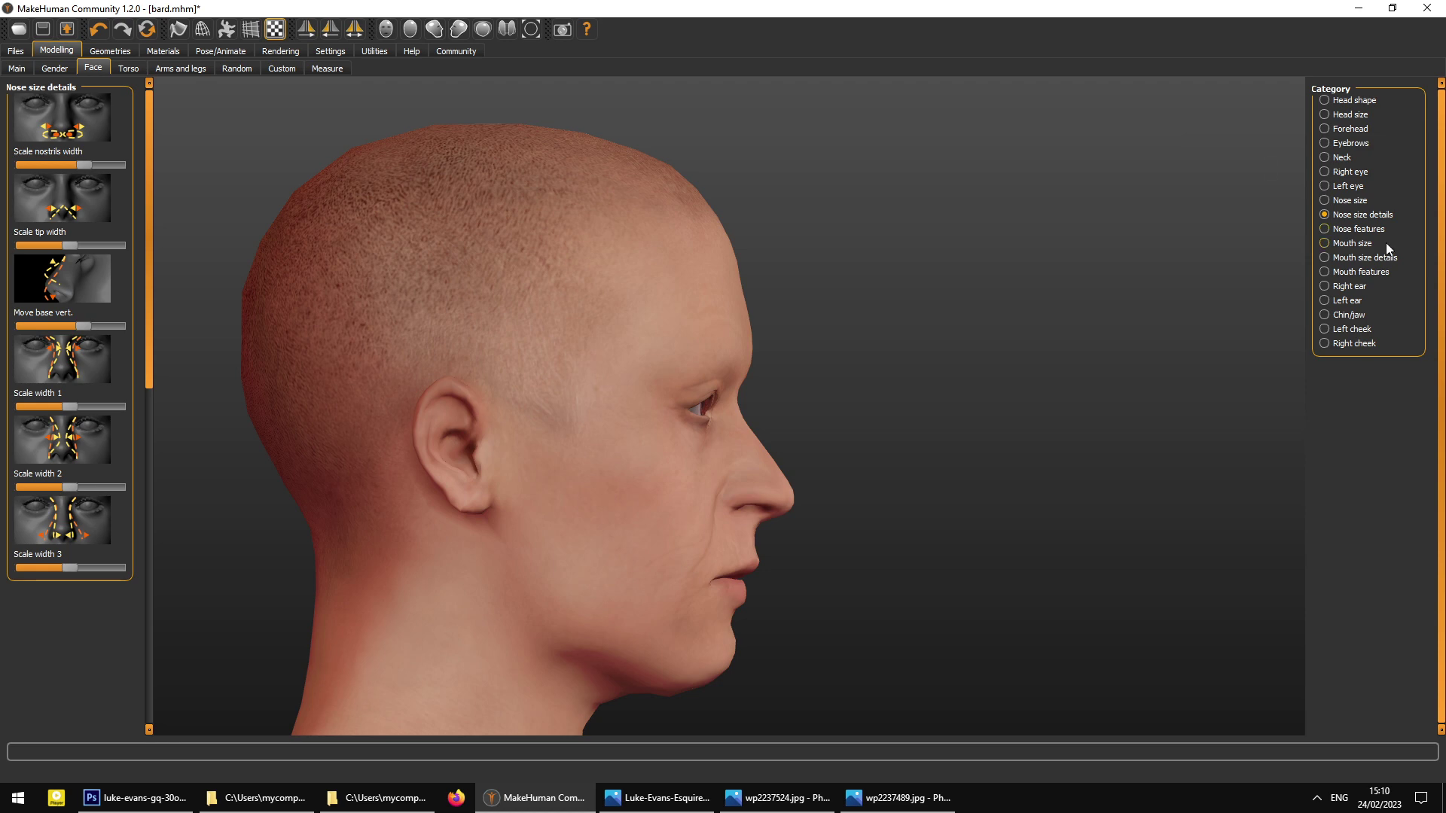
left_click(387, 30)
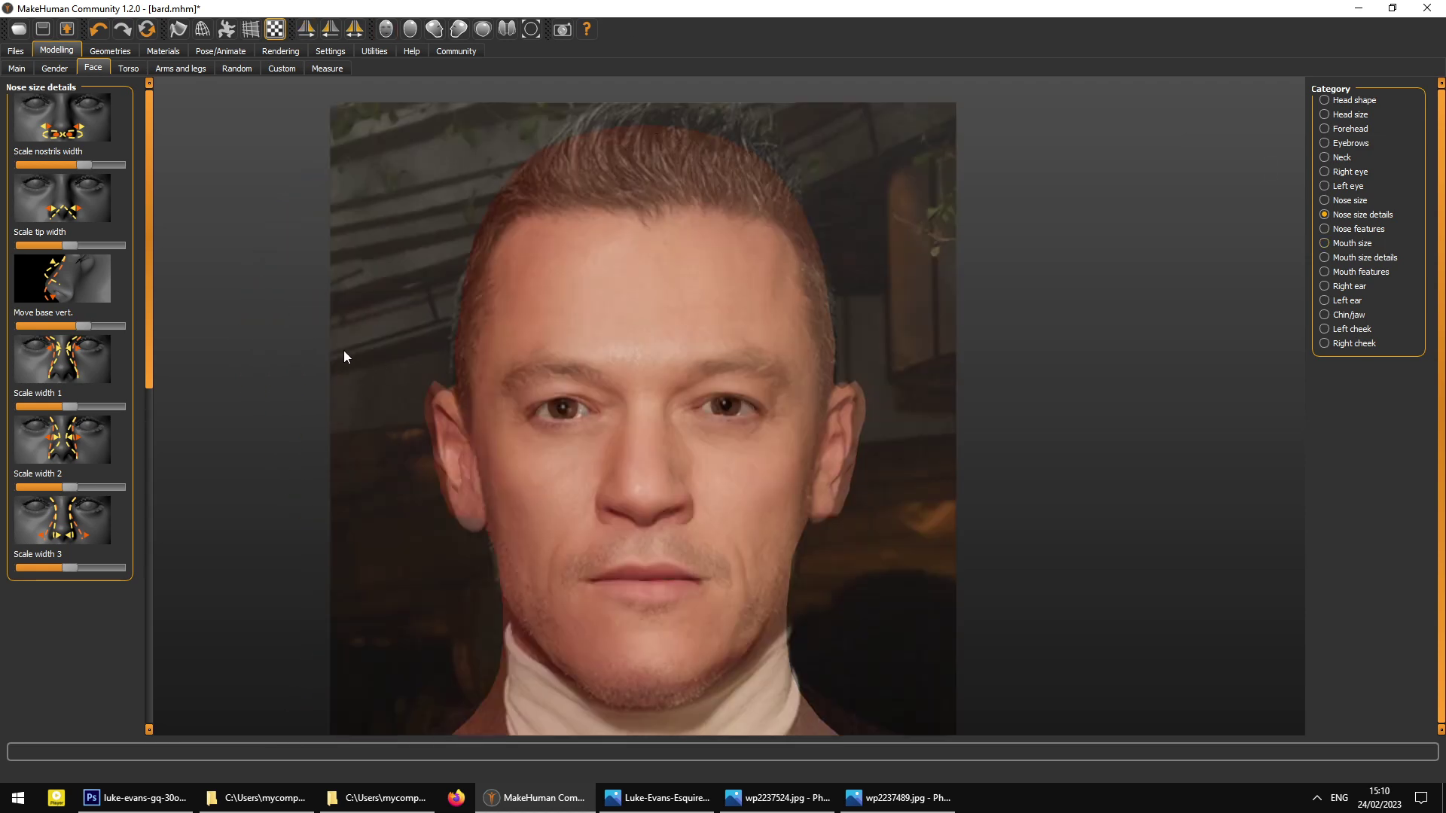
left_click_drag(81, 326, 75, 333)
left_click(898, 798)
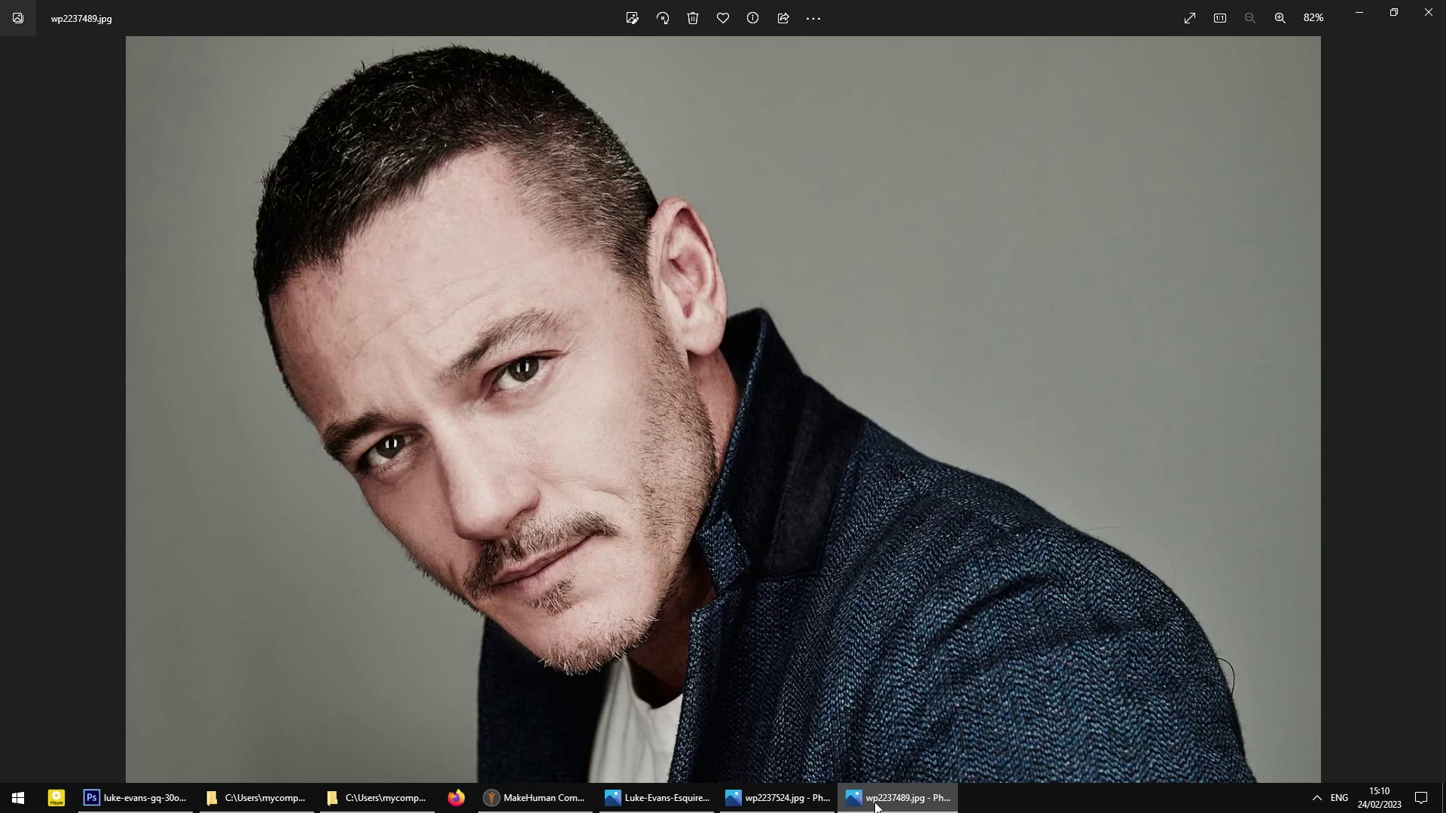
- Set the nose's Scale width 1 and Scale width 2 slightly below the middle, comparing the angled head with wp2237489.jpg
left_click(781, 805)
left_click(898, 799)
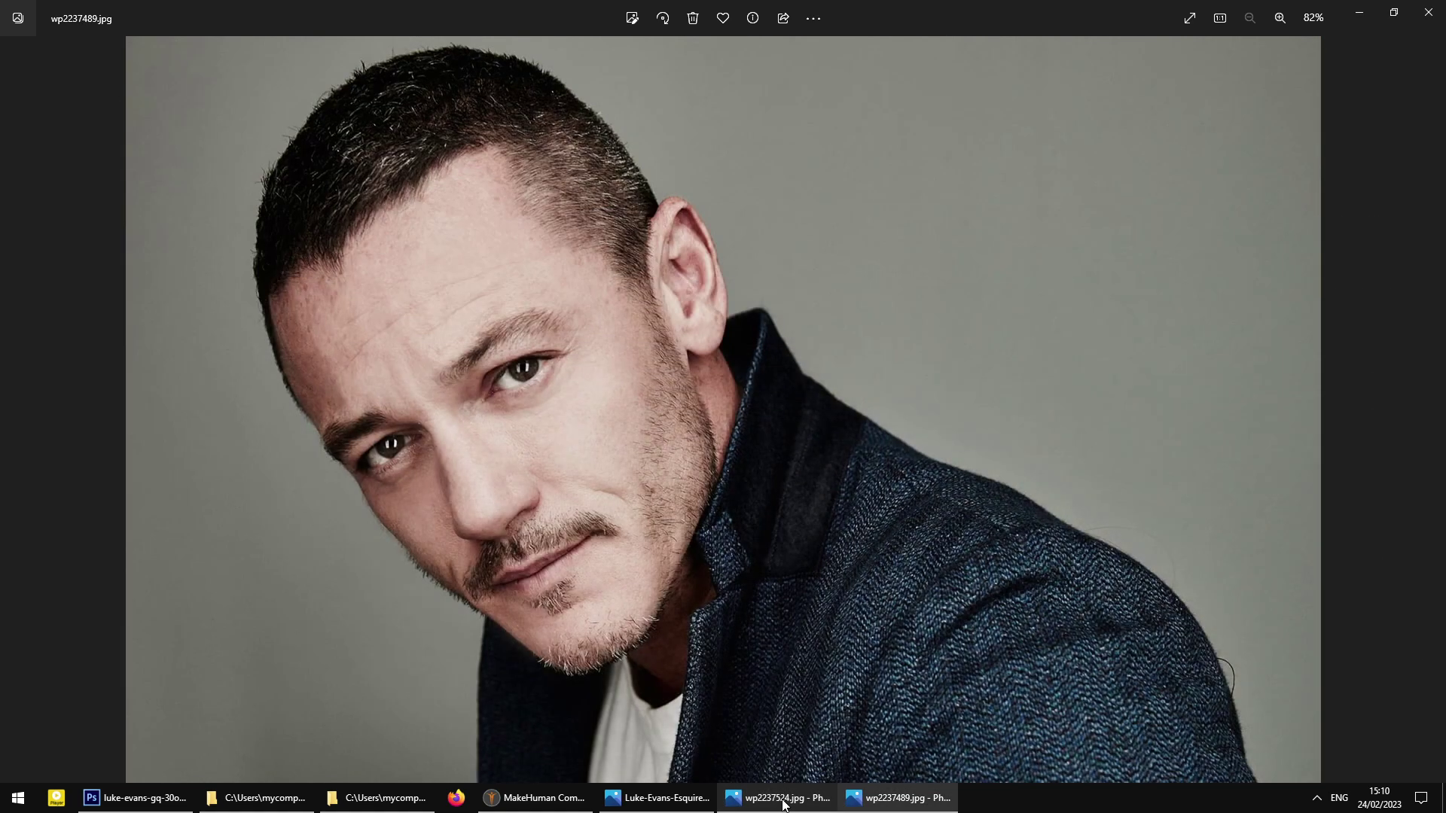
left_click(517, 803)
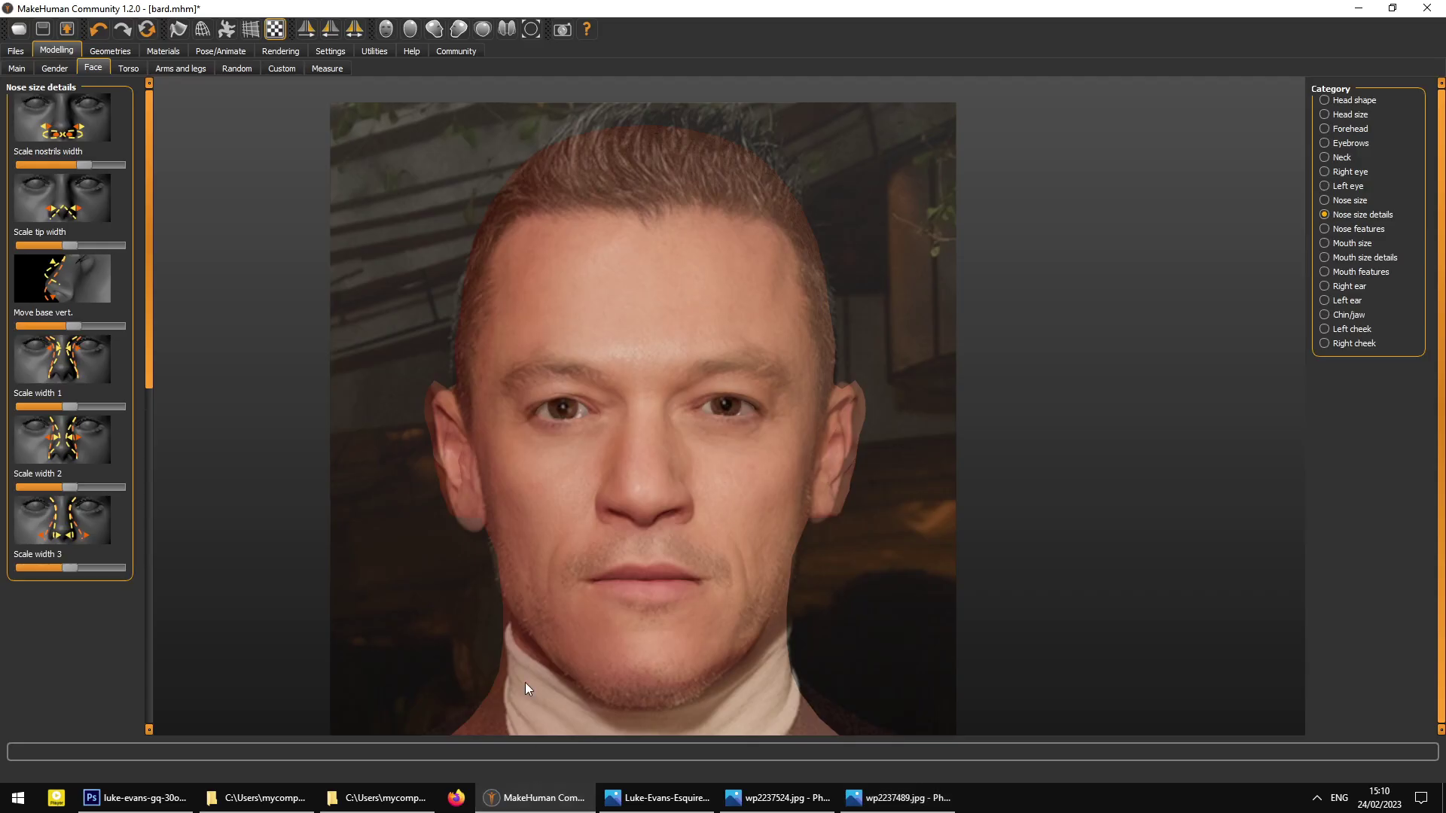
left_click_drag(293, 372, 580, 482)
left_click(899, 797)
left_click(898, 798)
left_click_drag(678, 731, 567, 681)
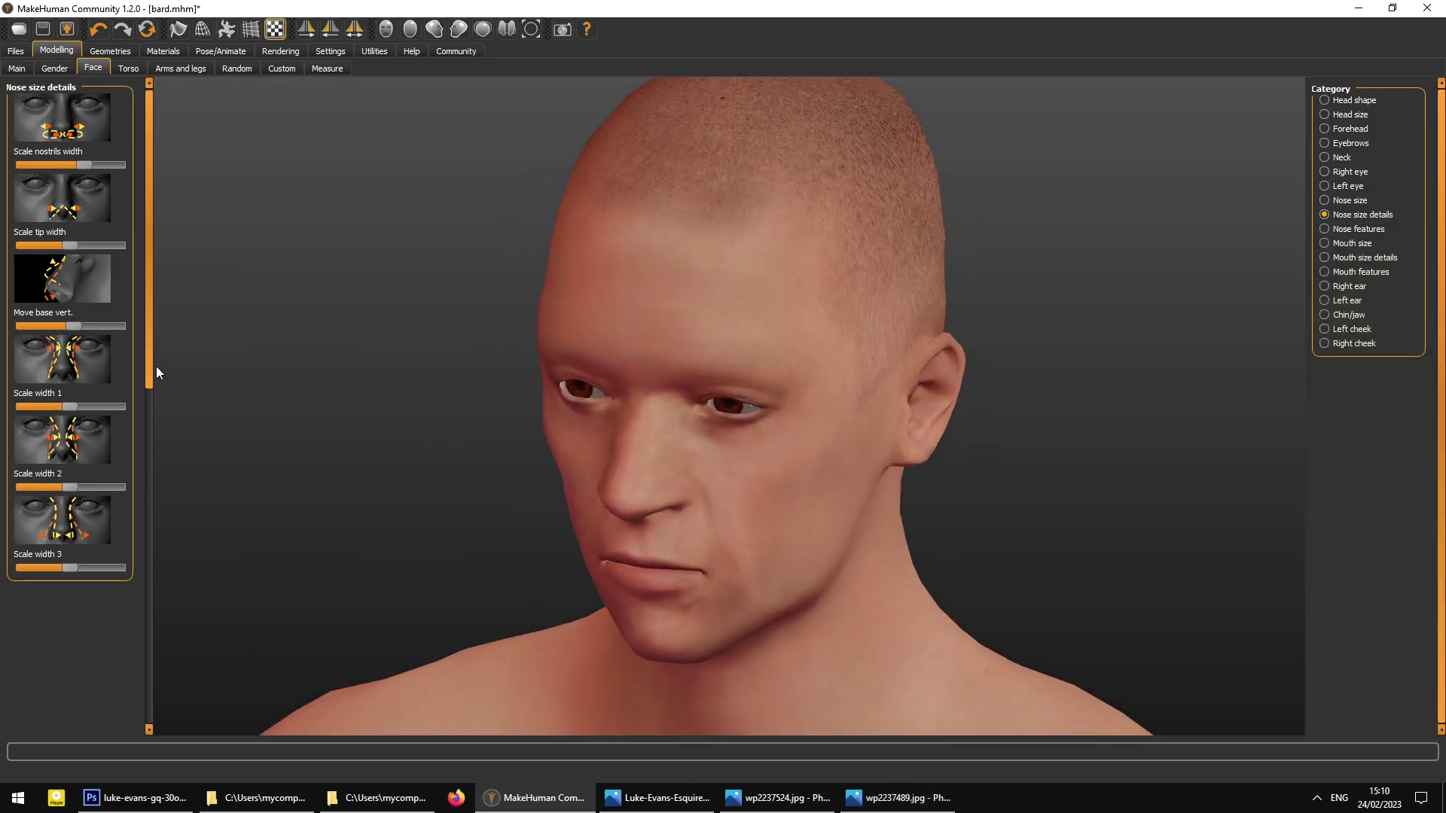
left_click_drag(73, 406, 68, 406)
left_click_drag(70, 487, 66, 487)
- In profile, set the nose's Move depth slightly above the middle and compare the shape with the open reference photos
left_click_drag(471, 543, 392, 526)
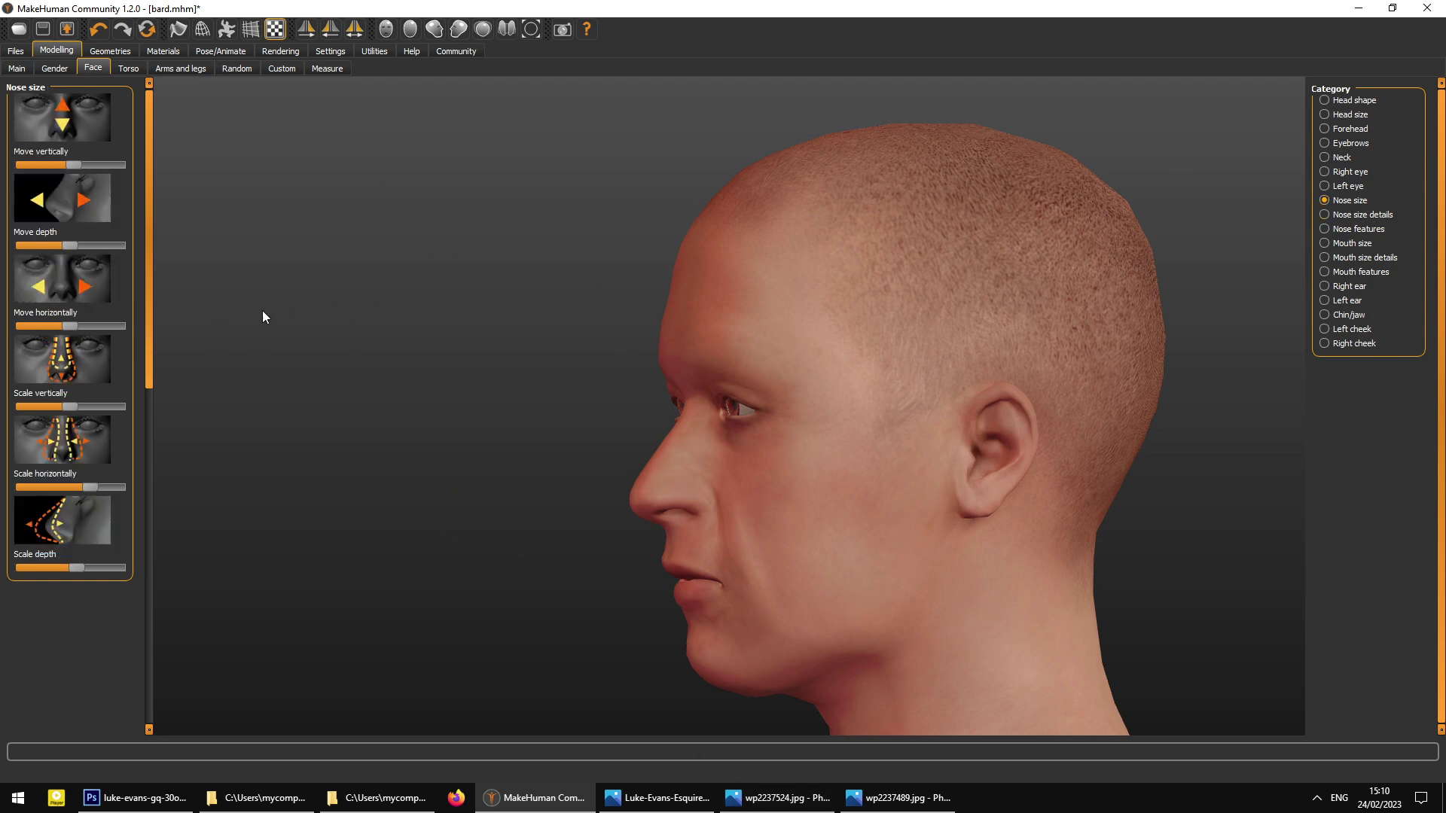
left_click_drag(74, 249, 76, 250)
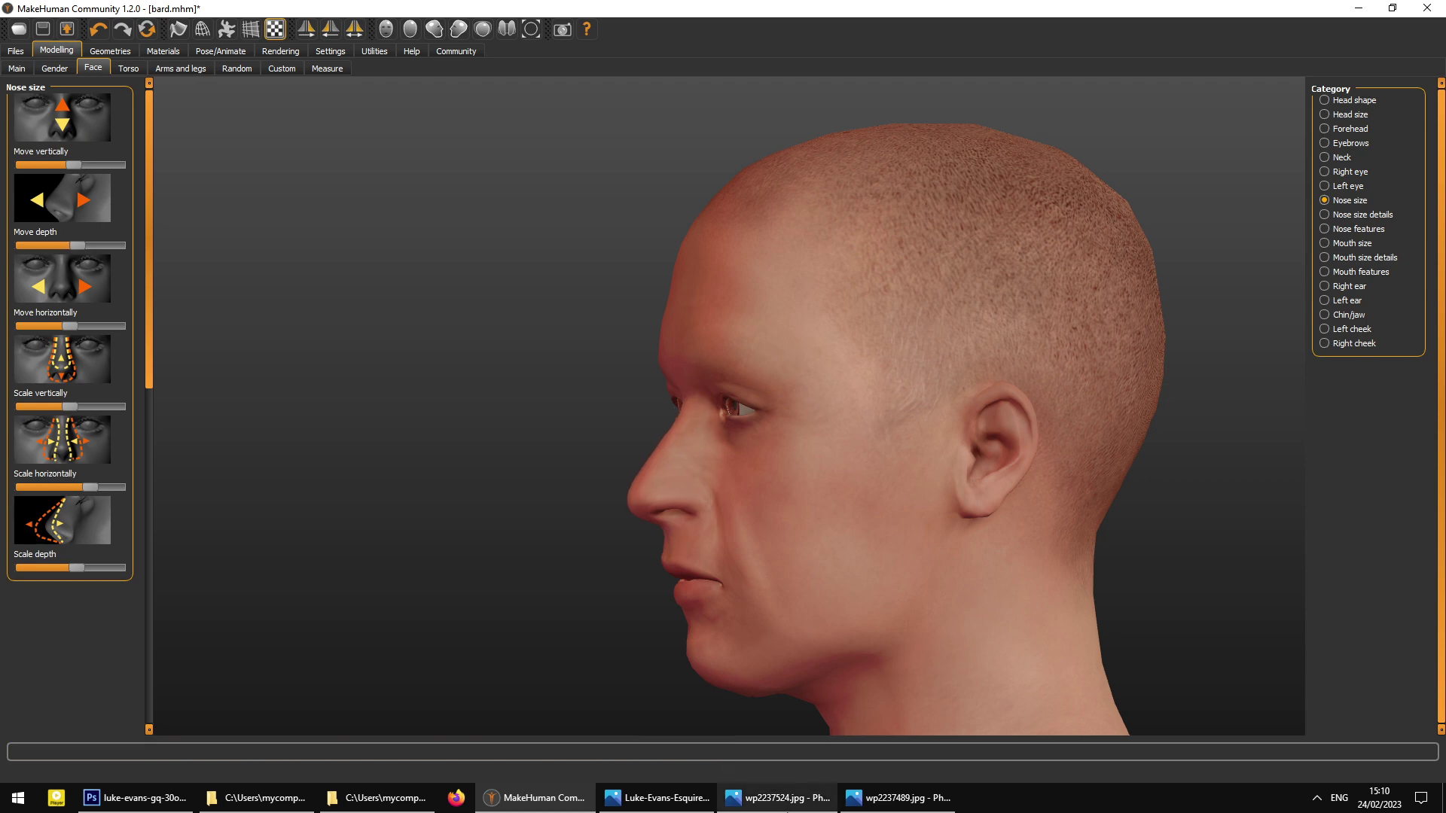
left_click(777, 798)
left_click(741, 806)
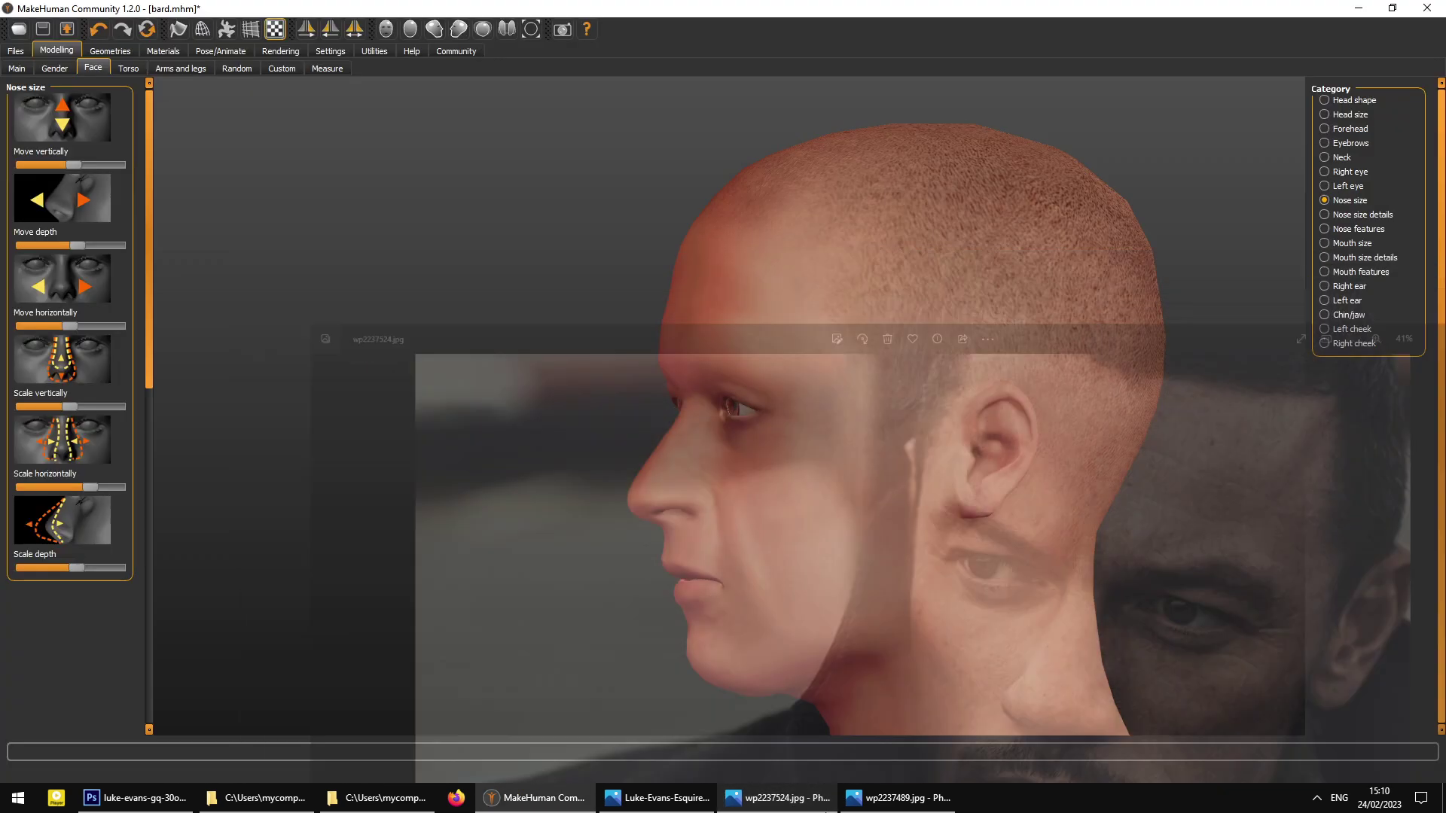
left_click(686, 806)
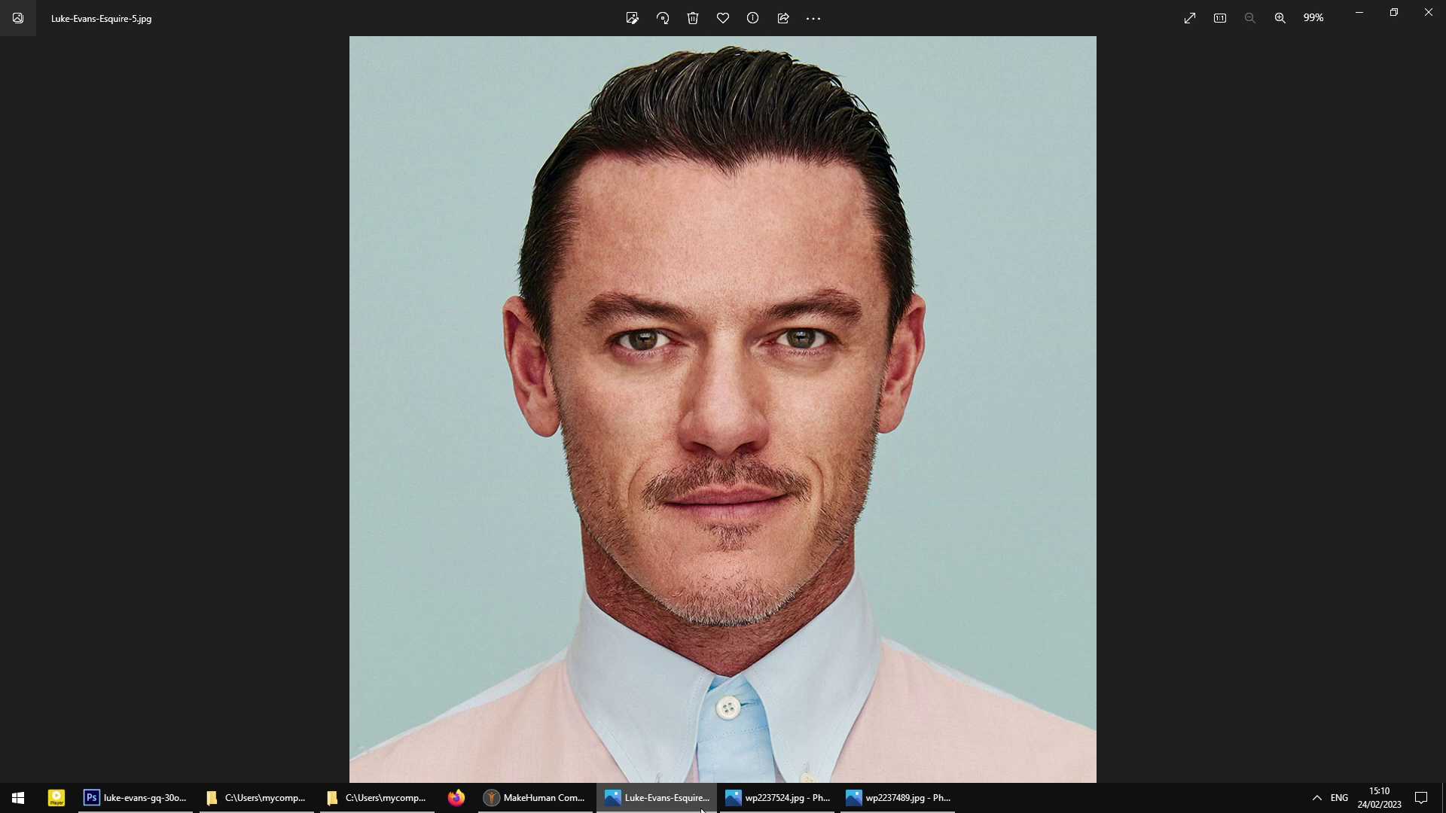
left_click(721, 805)
left_click(897, 800)
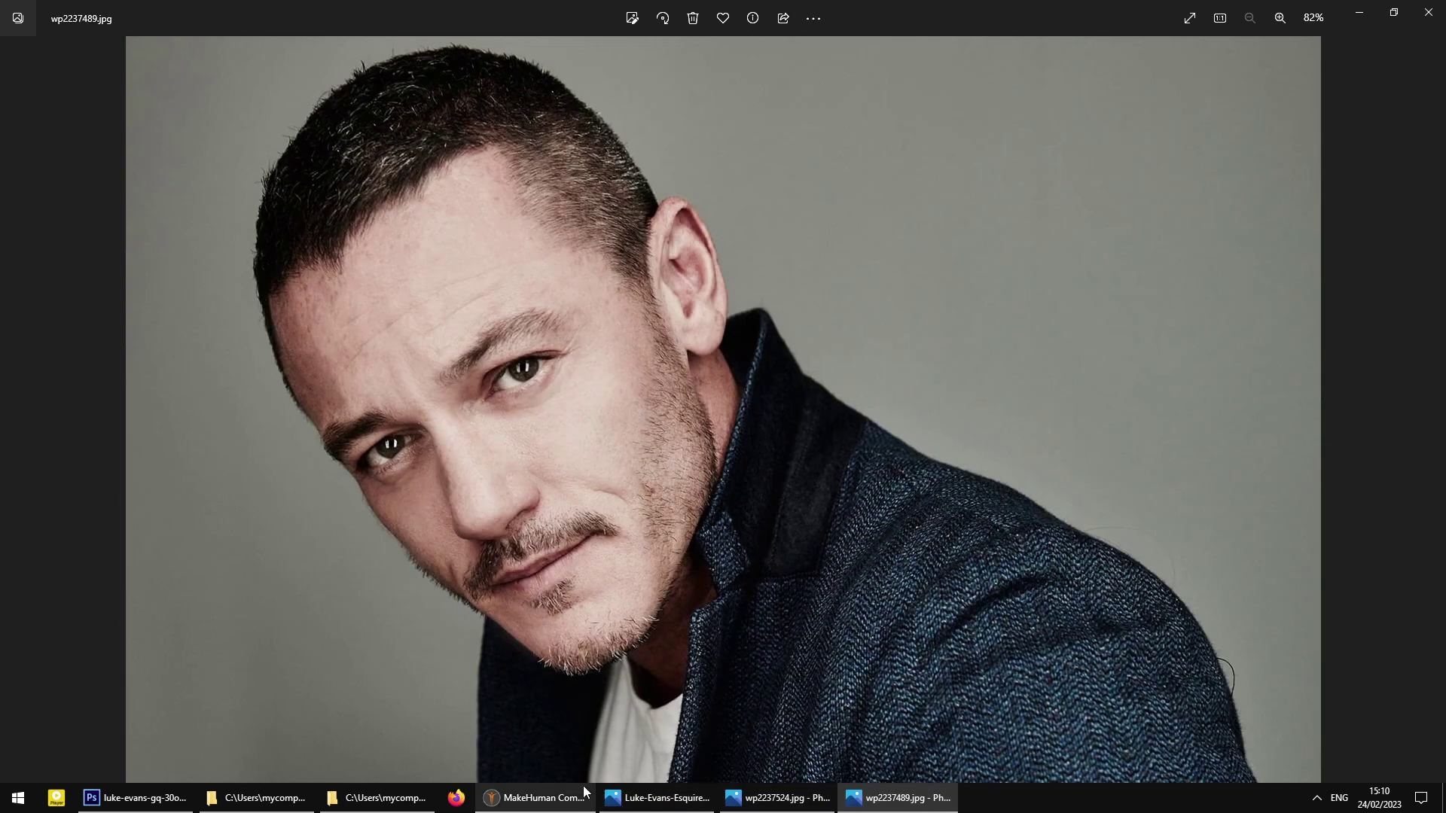
left_click(384, 800)
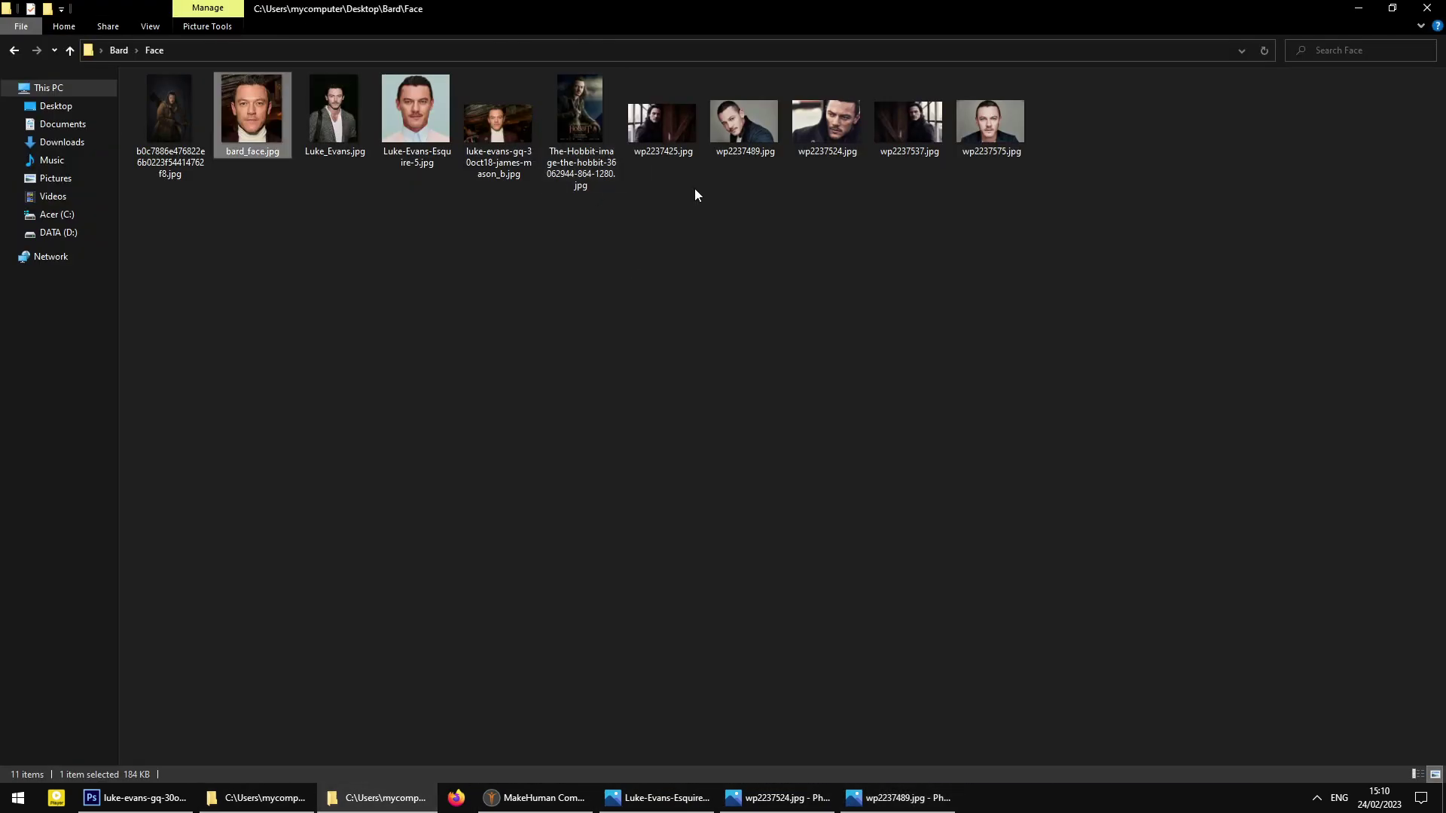
double_click(605, 143)
scroll(839, 300, "up", 5)
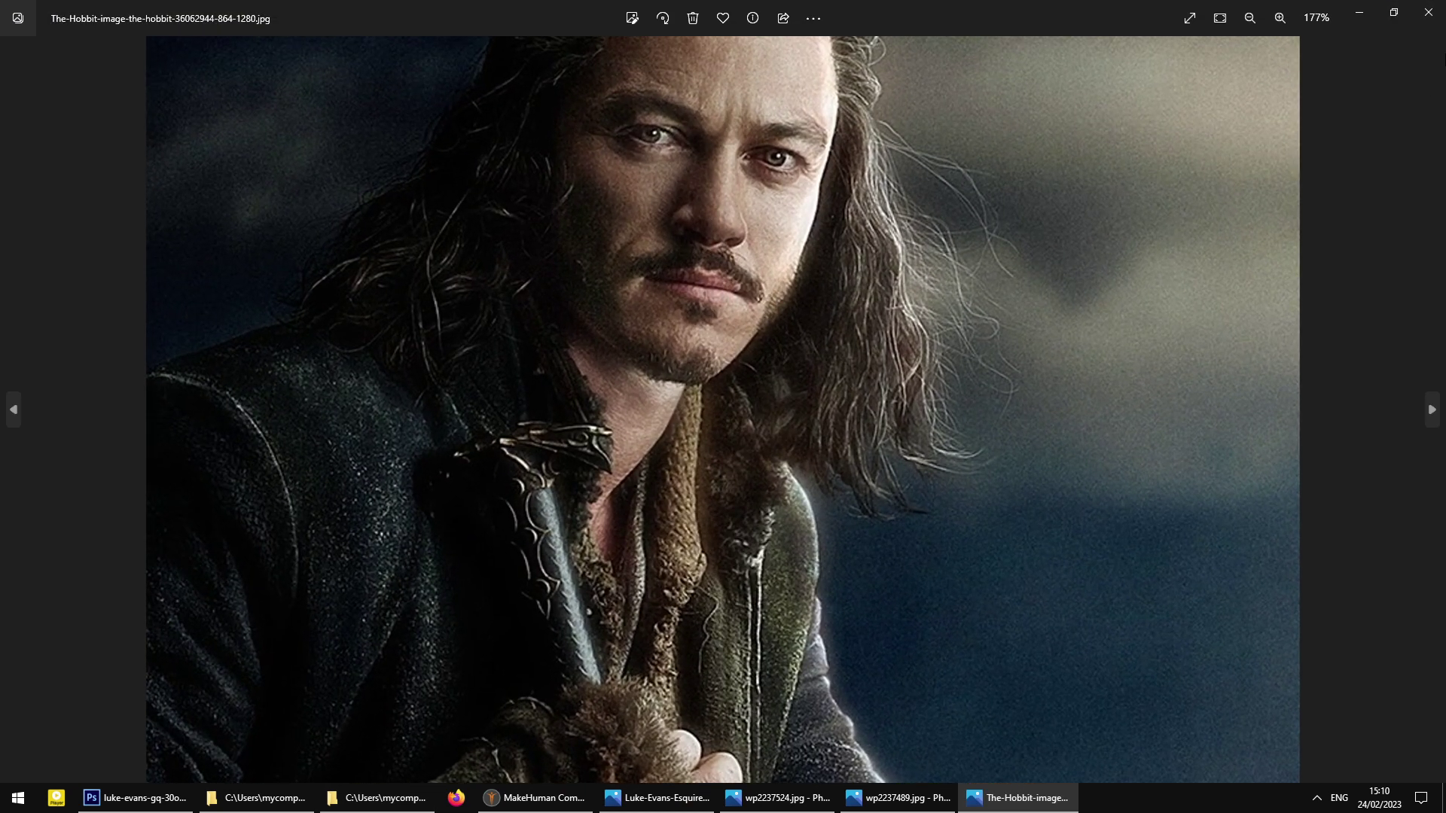
left_click(1436, 21)
left_click(534, 798)
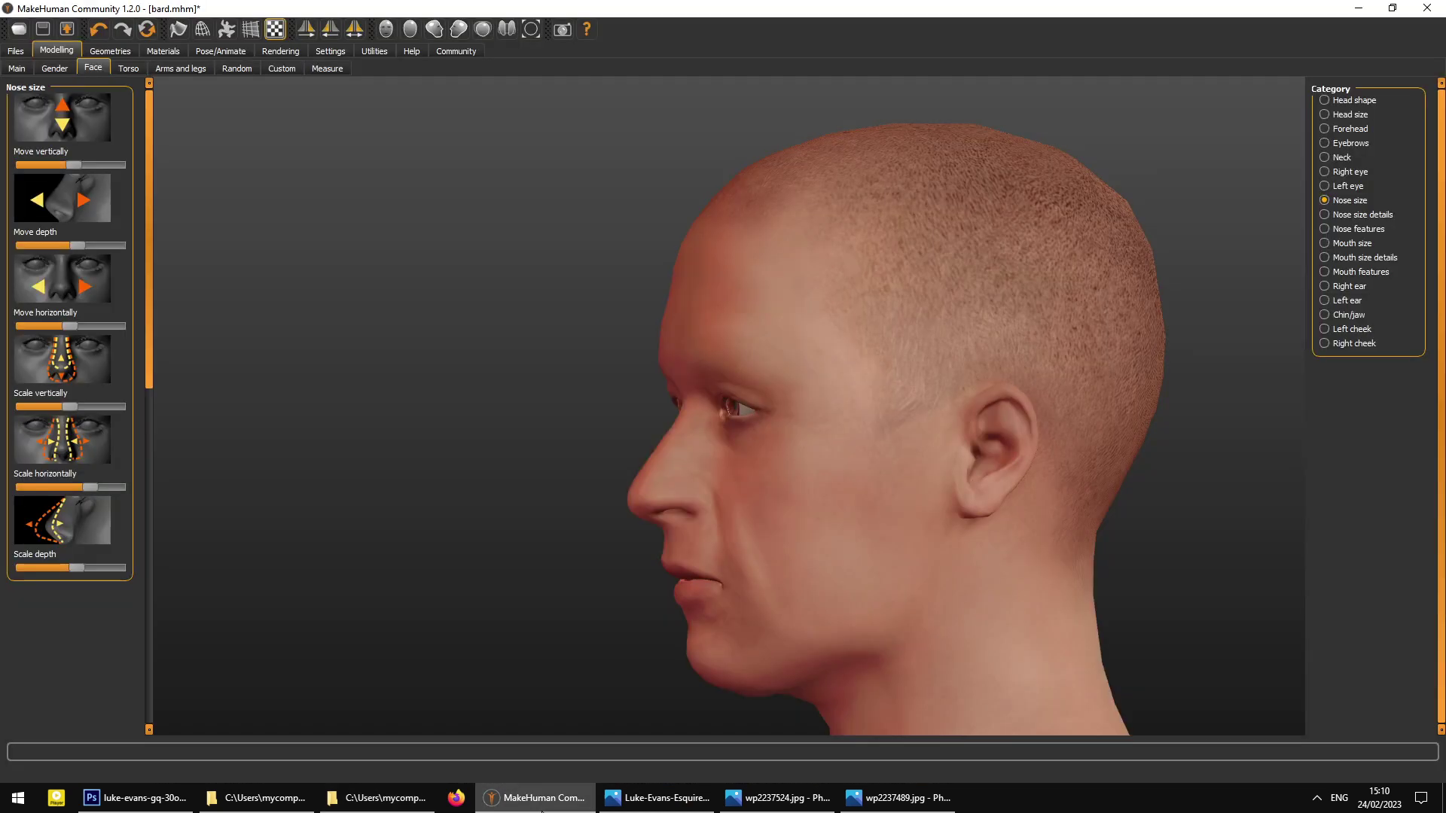
- In the Nose features settings, reduce Nostrils Angle to about 15 percent, checking it in profile, at an angle and over the front overlay
left_click_drag(765, 671, 861, 623)
key("ctrl+1")
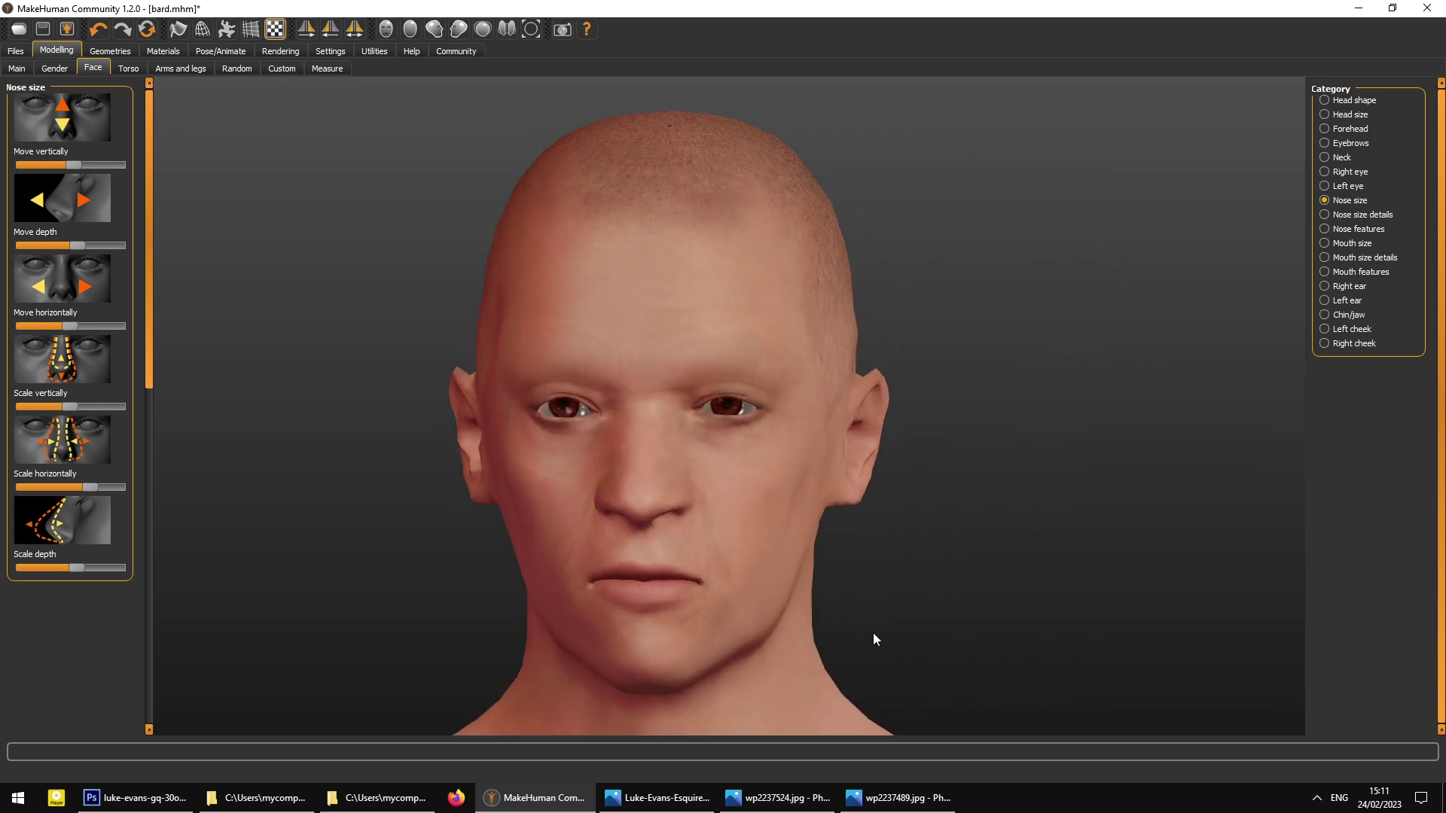
left_click(1326, 215)
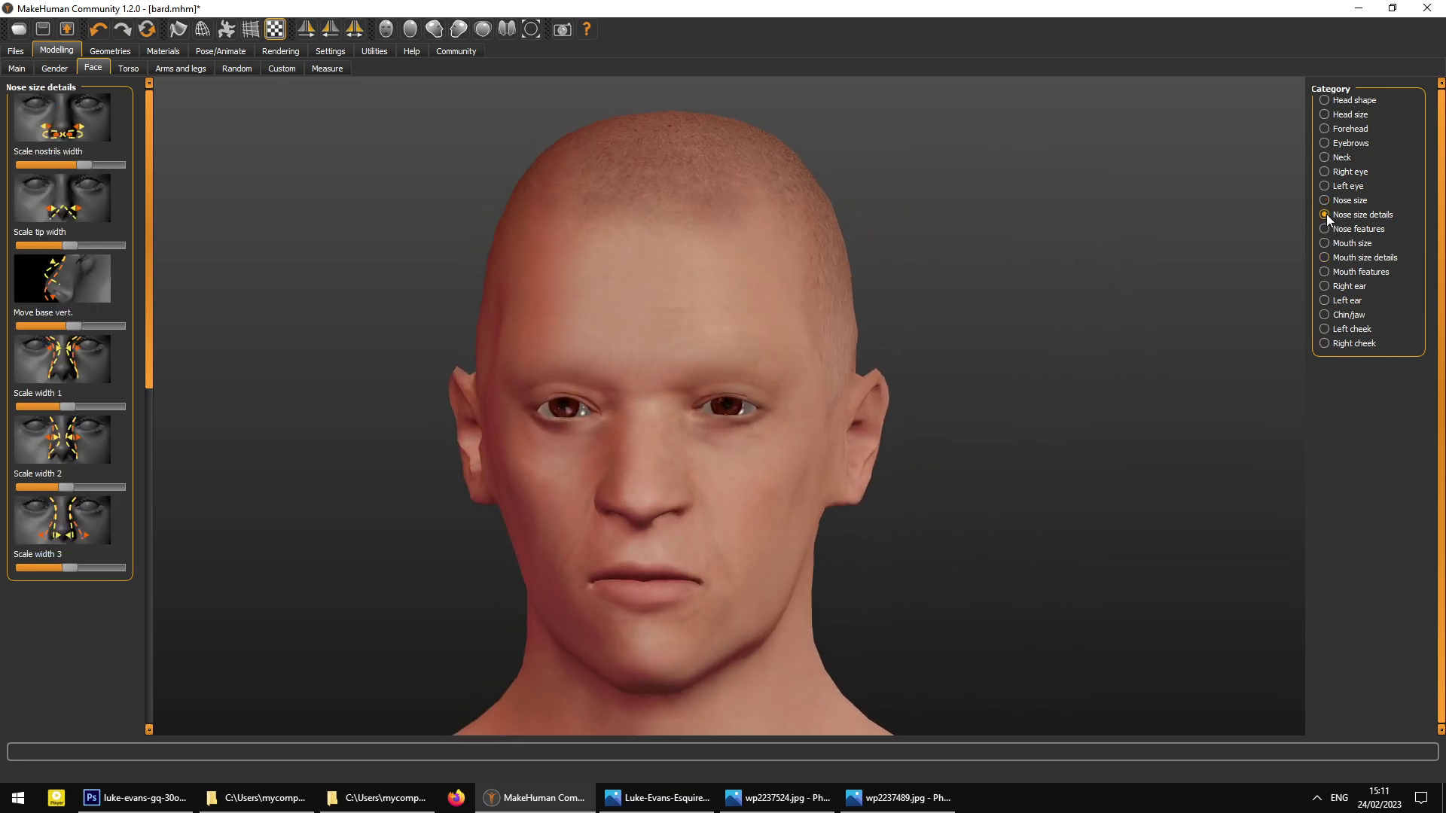
left_click(1326, 230)
left_click_drag(149, 288, 155, 380)
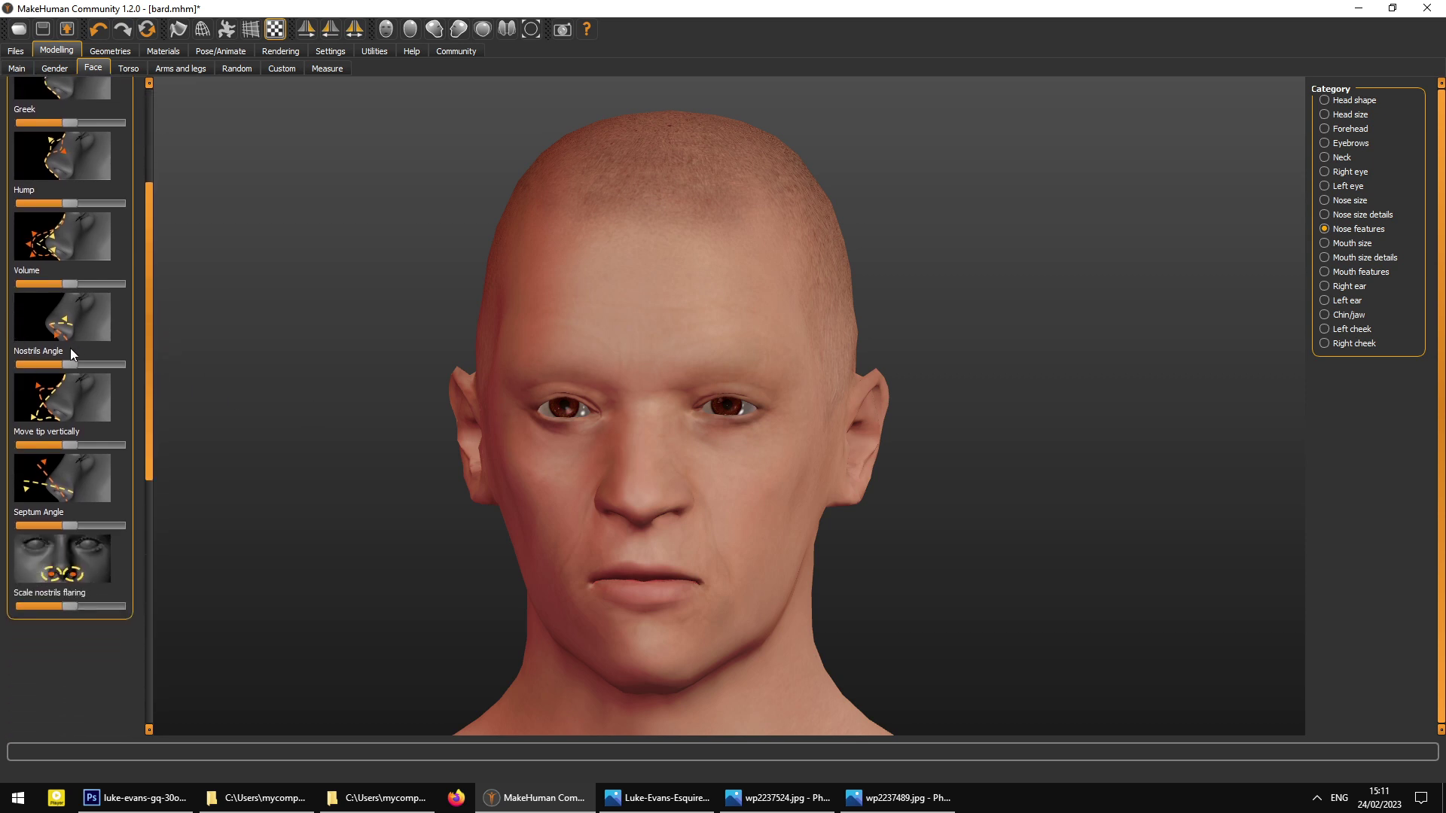
left_click_drag(404, 462, 536, 448)
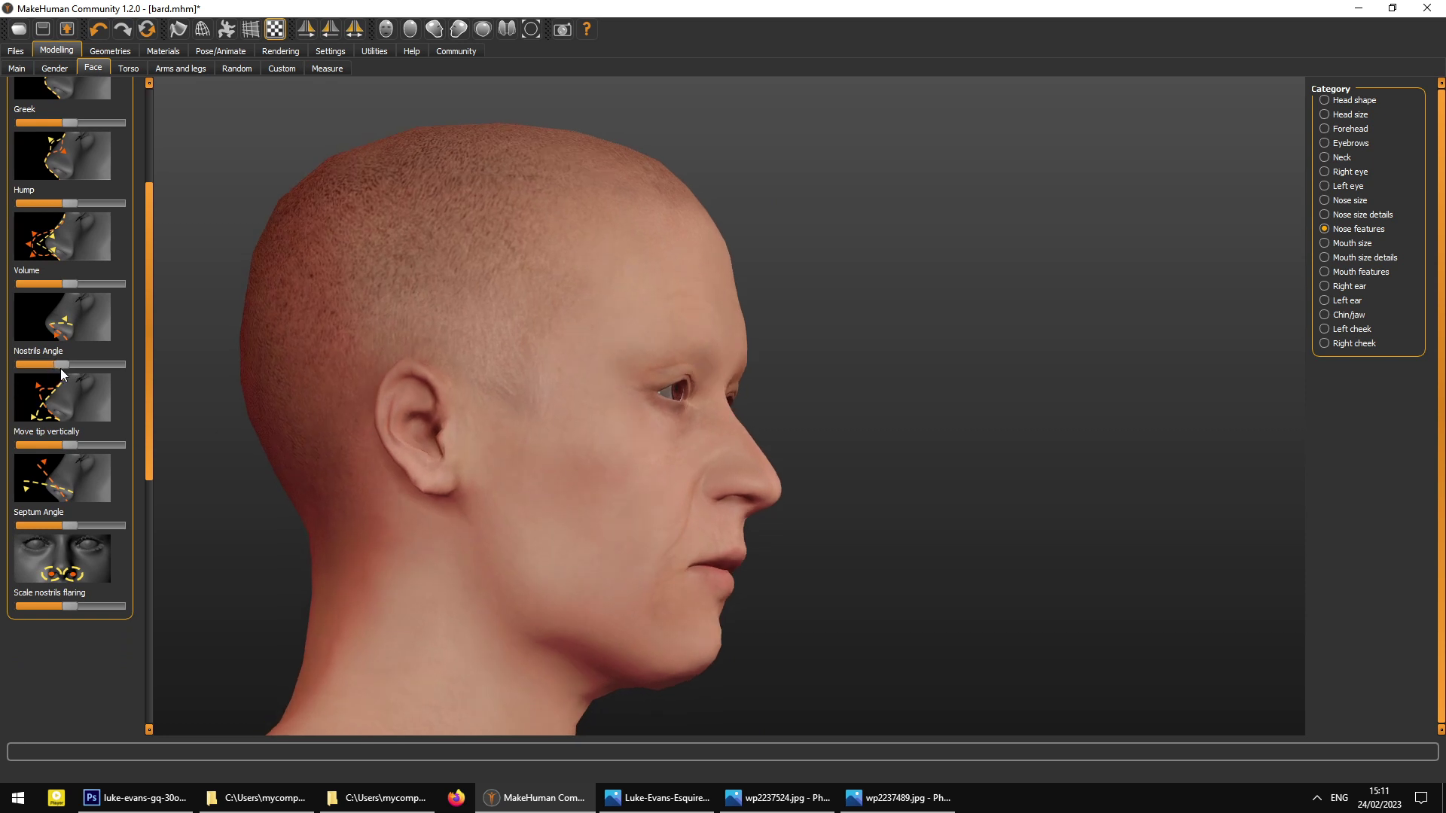
left_click_drag(64, 369, 50, 369)
left_click_drag(482, 482, 369, 474)
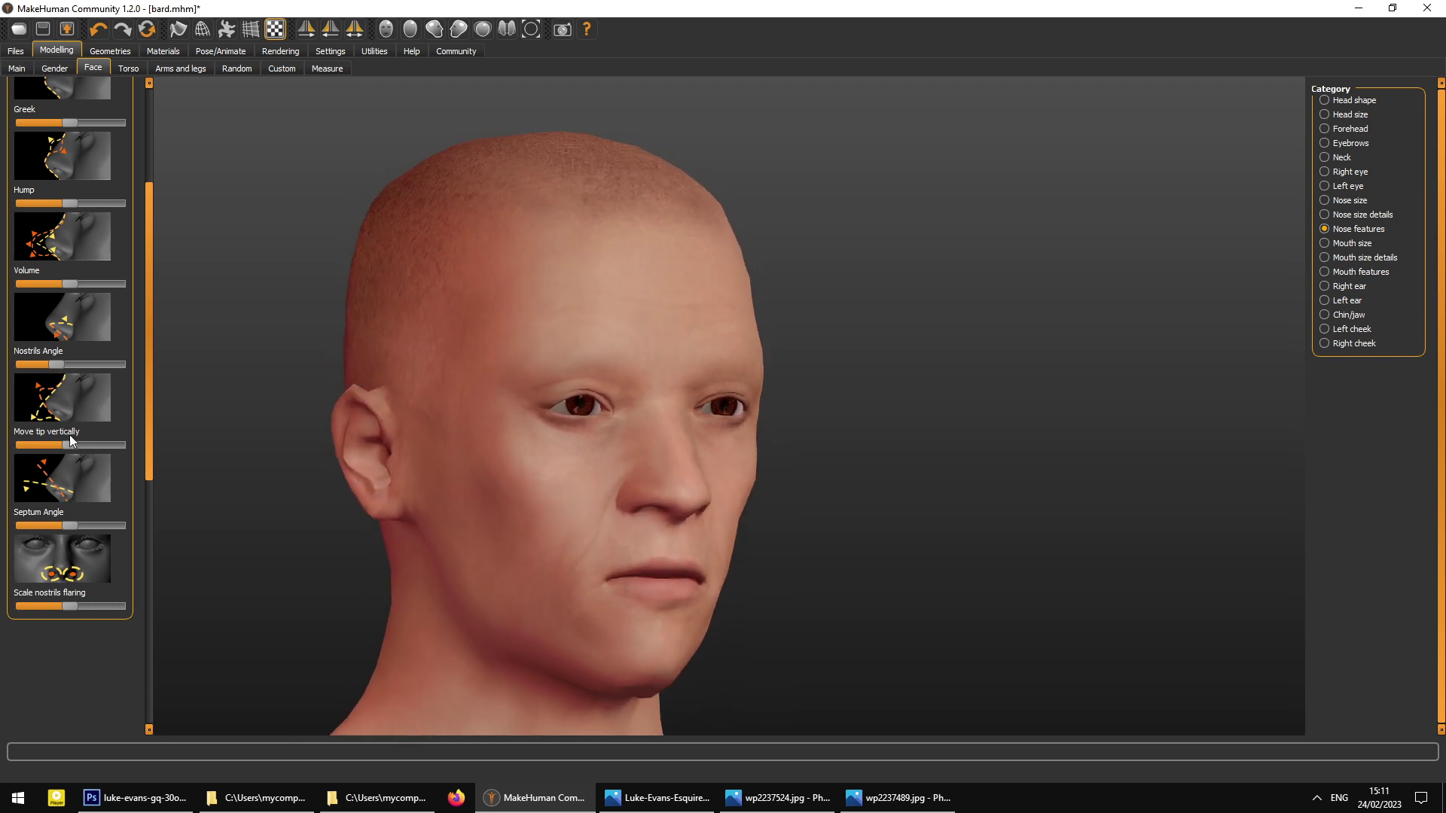
left_click_drag(52, 364, 51, 365)
left_click(387, 34)
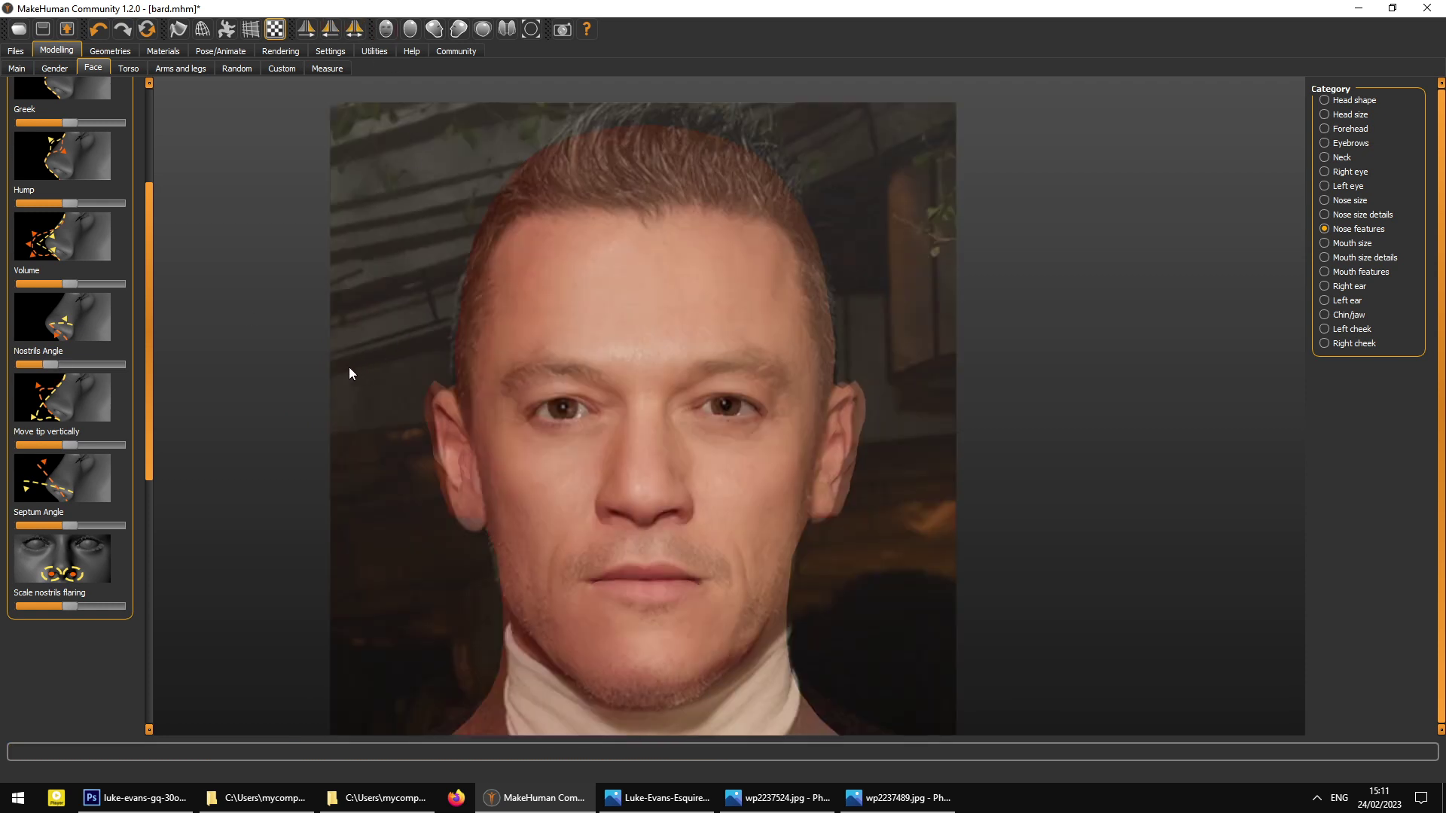
mouse_move(42, 367)
left_mouse_down()
mouse_move(18, 367)
mouse_move(43, 369)
left_mouse_up()
- Raise the nose's Volume to about 60 percent while checking the head from several angles
left_click_drag(253, 390, 452, 429)
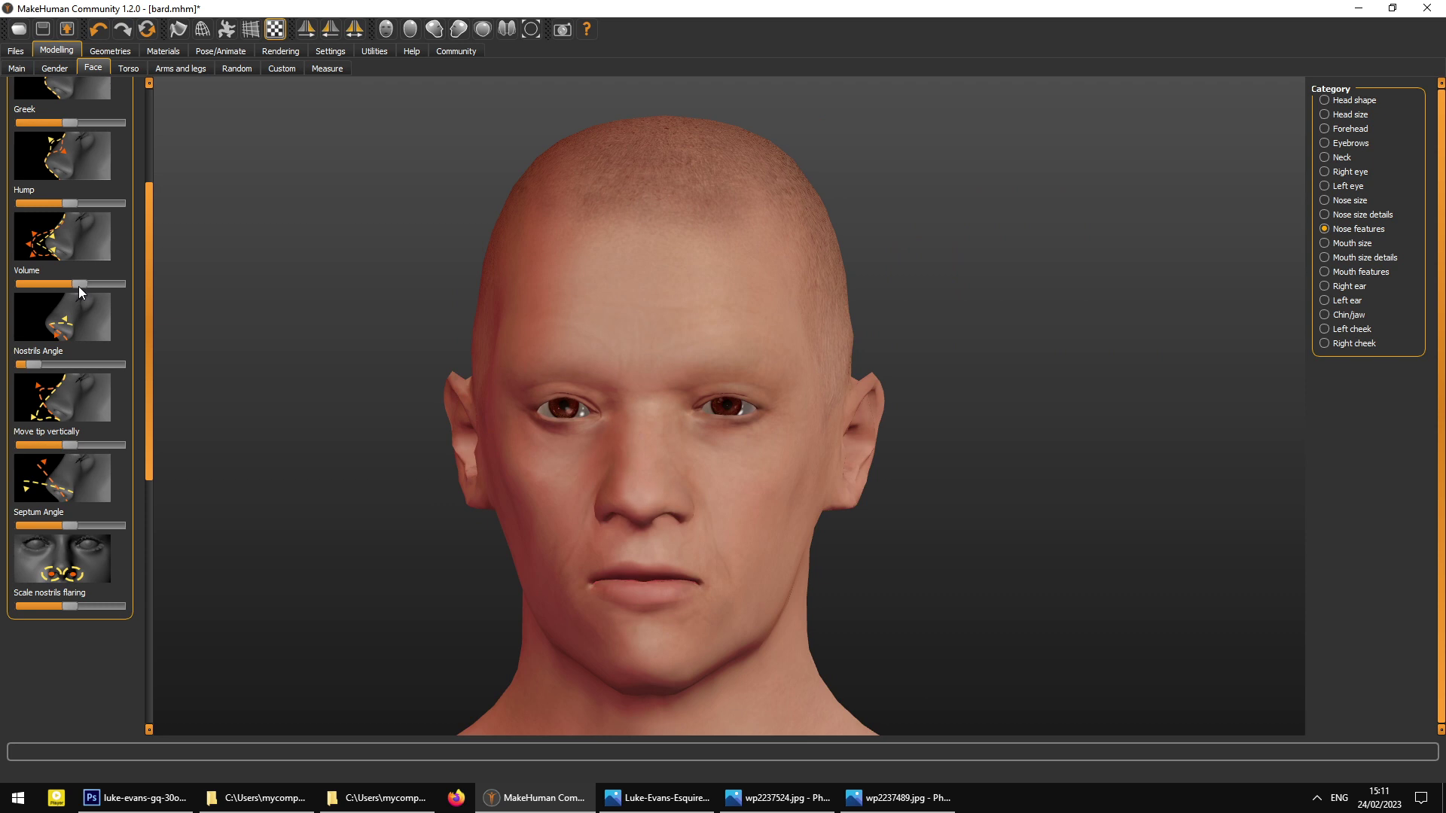
left_click_drag(460, 451, 516, 449)
left_click_drag(86, 286, 84, 286)
left_click_drag(284, 360, 528, 440)
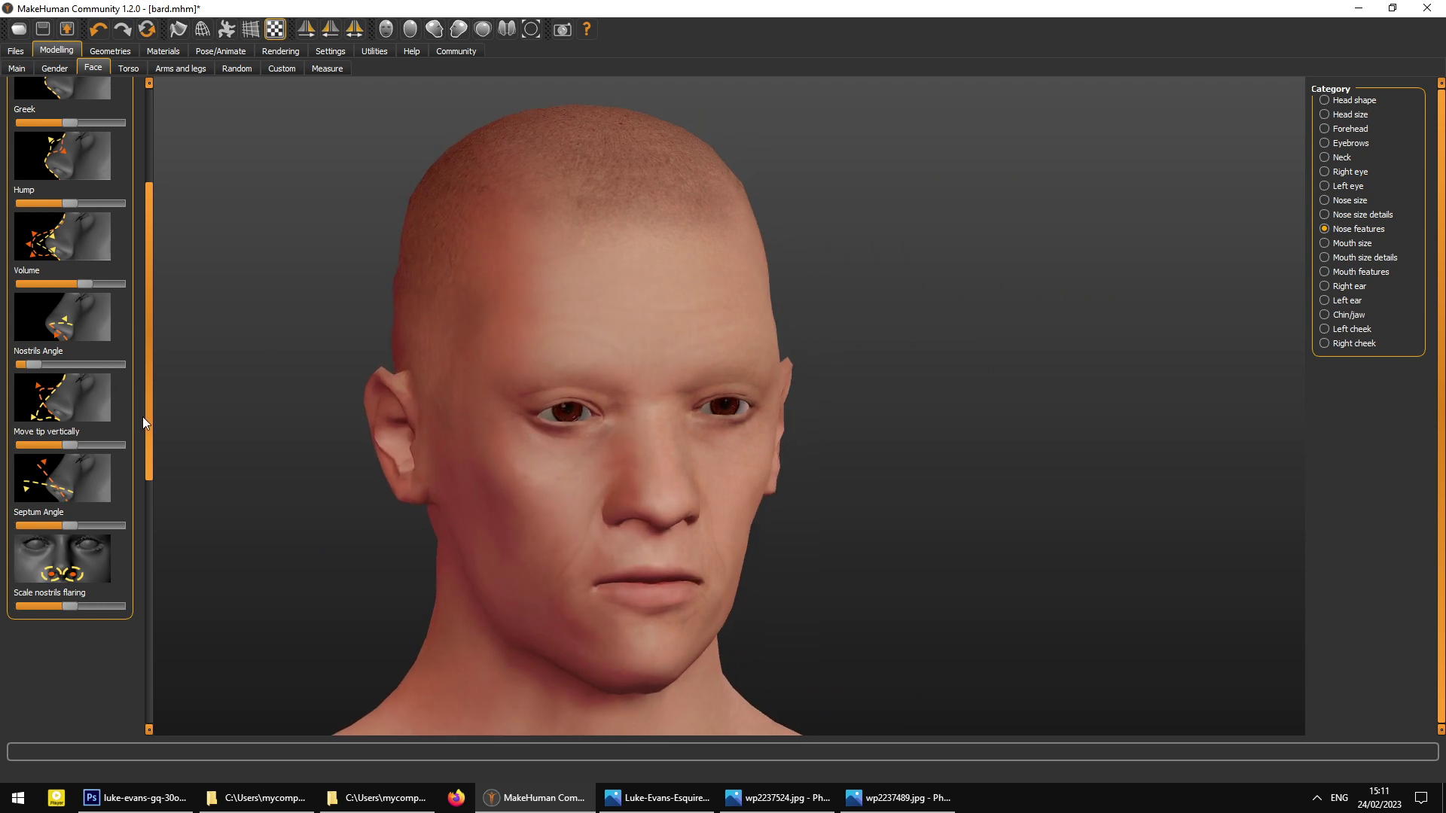
- Raise Scale nostrils flaring to about 60 percent while viewing the nose from below, and check it against the front overlay
left_click_drag(516, 585, 140, 573)
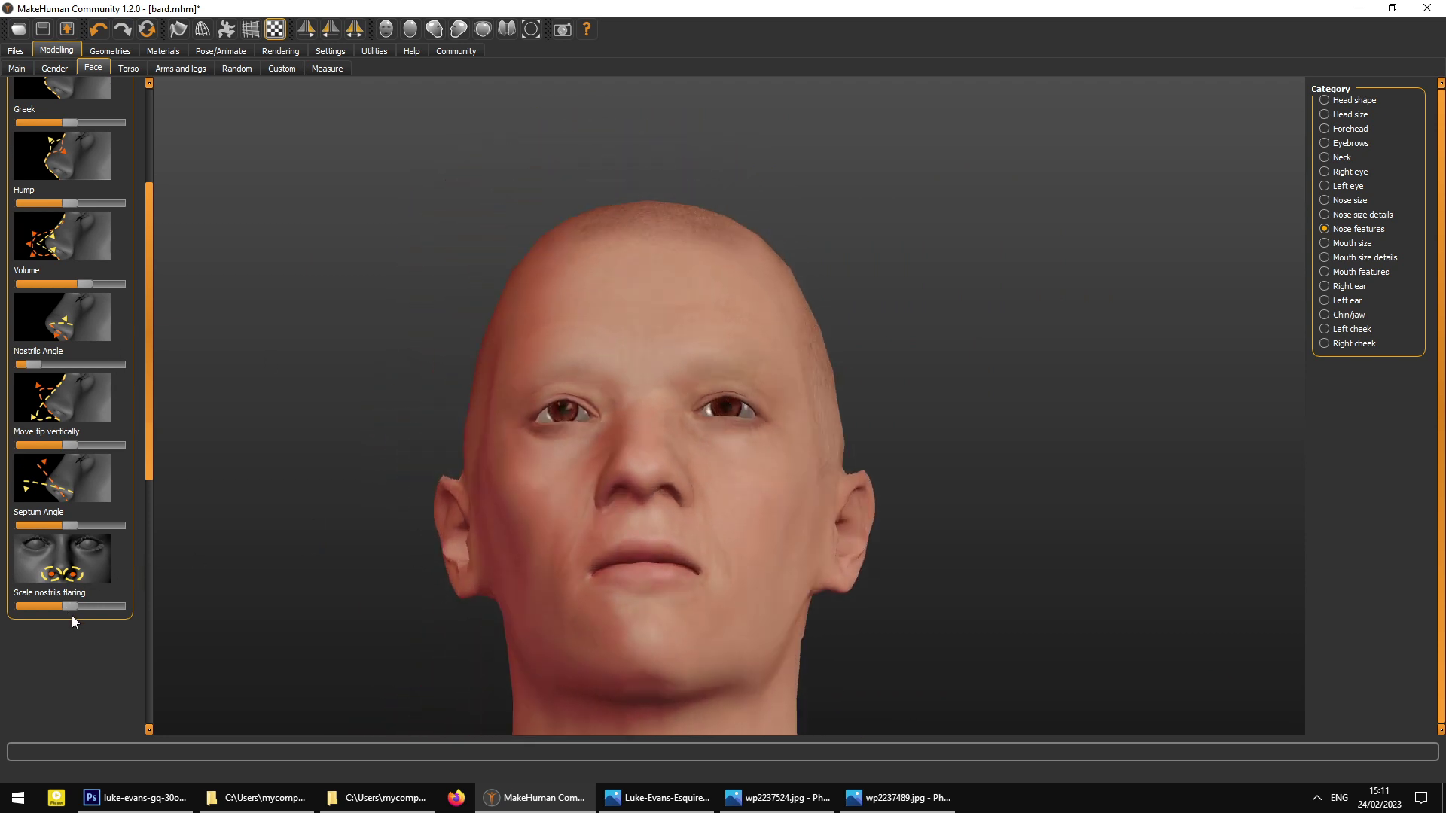
left_click_drag(73, 607, 83, 608)
left_click(385, 29)
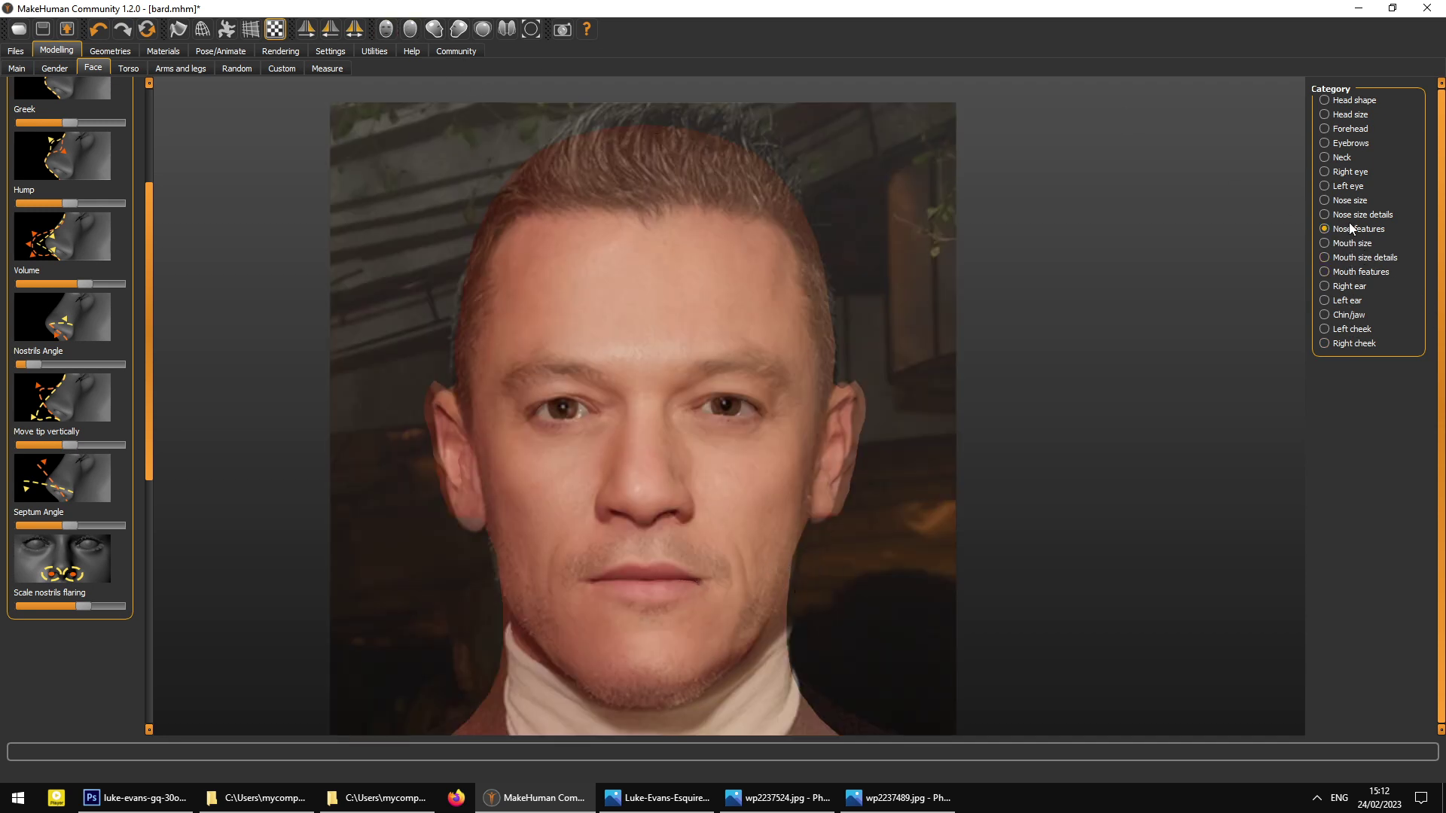
- In the Nose size details settings, set Scale nostrils width to about 55 percent against the front overlay
left_click(1332, 217)
left_click_drag(151, 208, 142, 107)
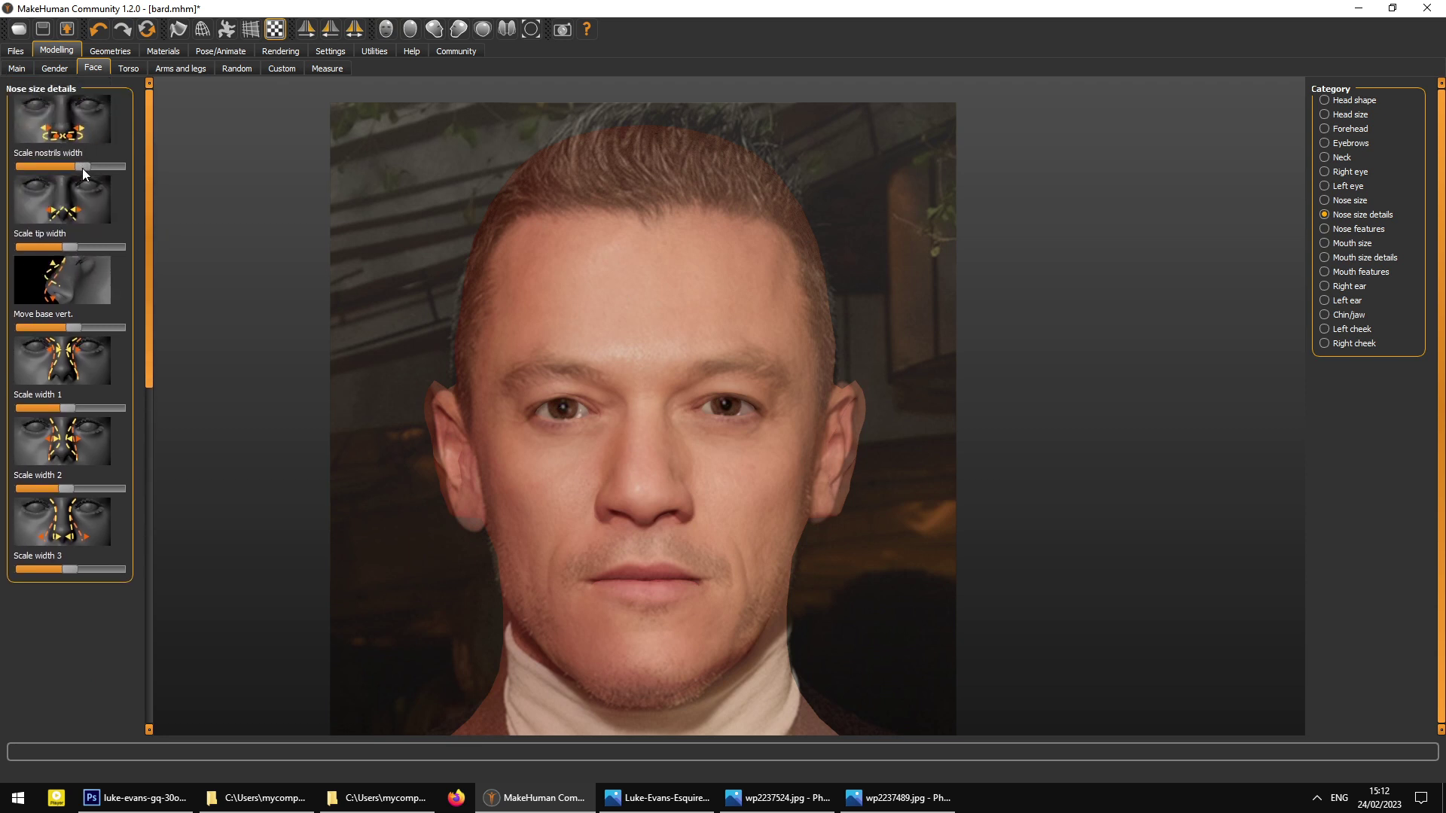
left_click_drag(456, 369, 489, 357)
left_click(385, 29)
mouse_move(73, 169)
left_mouse_down()
mouse_move(97, 171)
mouse_move(73, 171)
left_mouse_up()
- Compare the nose with the open reference photos and review the Nose features and Nose size details settings
left_click(1334, 229)
left_click(883, 800)
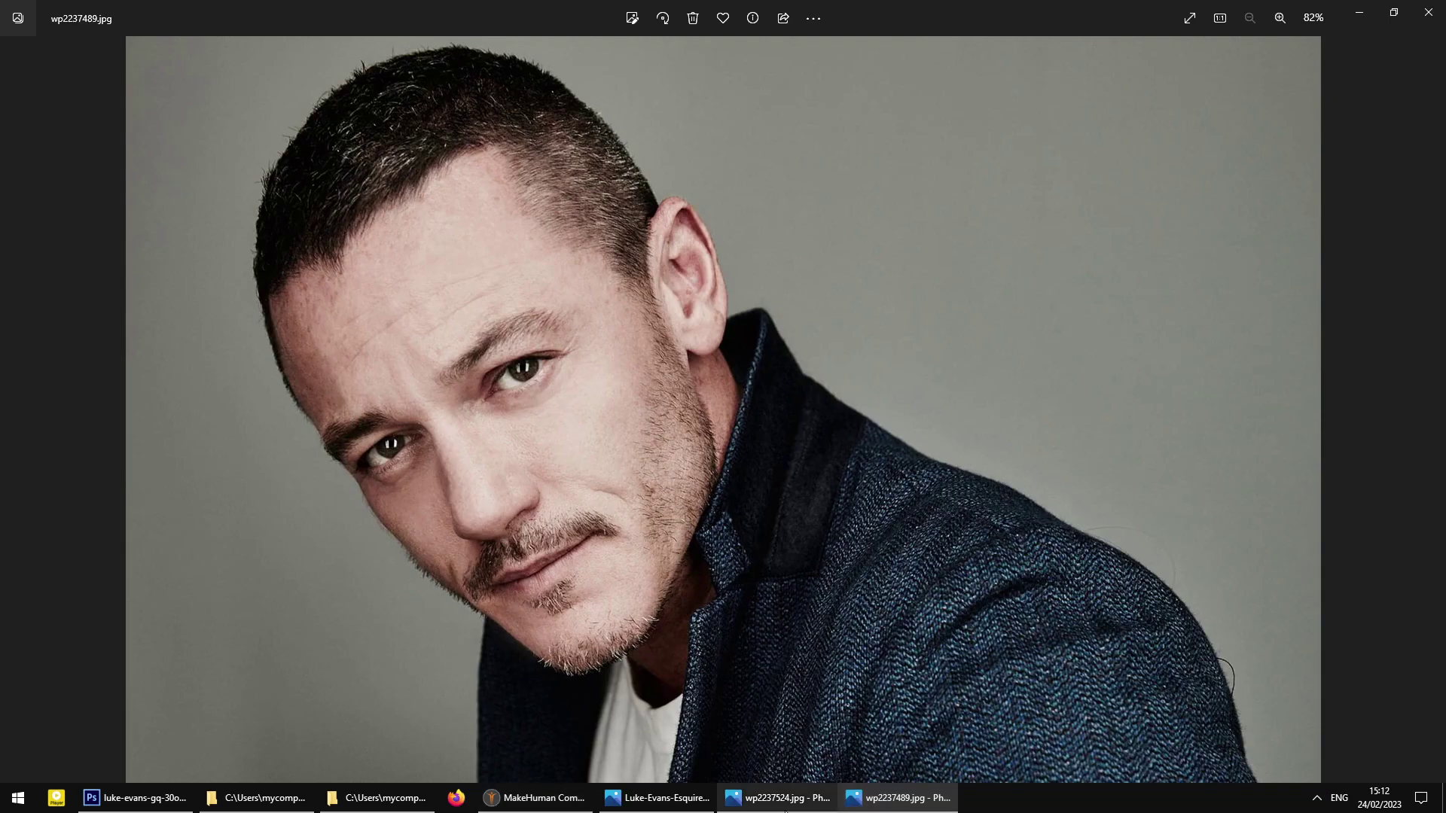
left_click(777, 799)
left_click(663, 799)
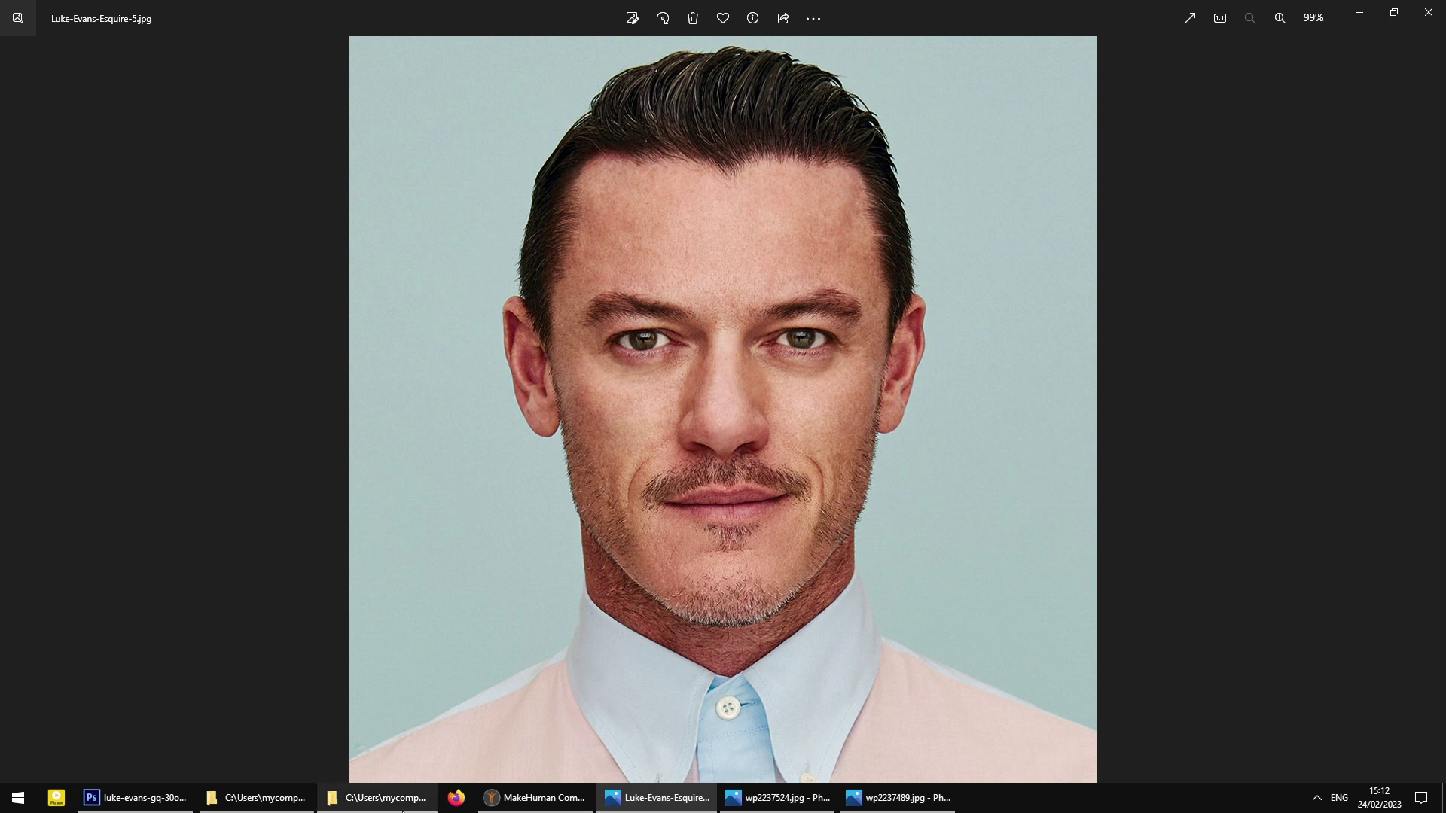
left_click(536, 798)
left_click_drag(147, 246, 155, 169)
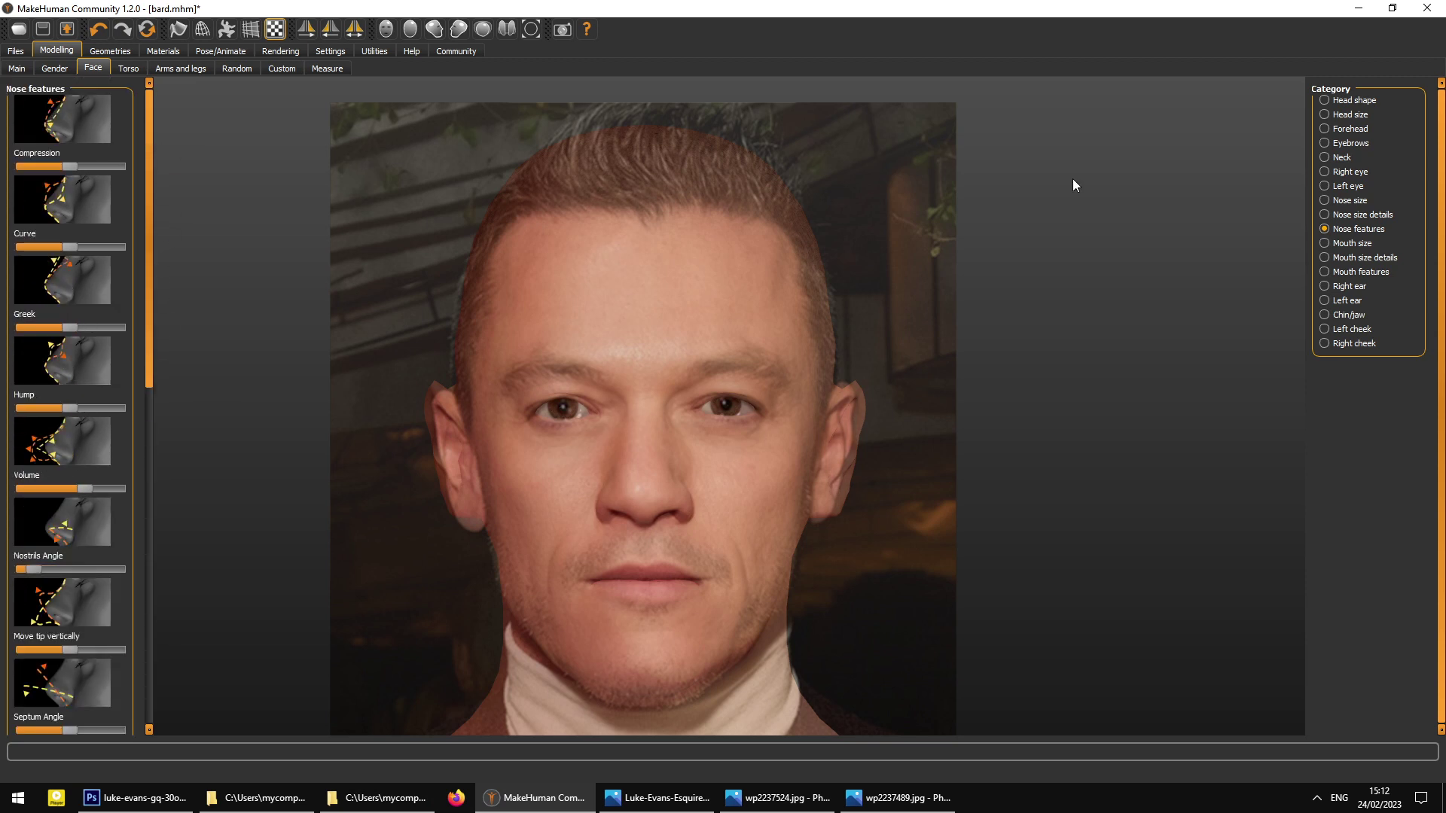
left_click(1331, 217)
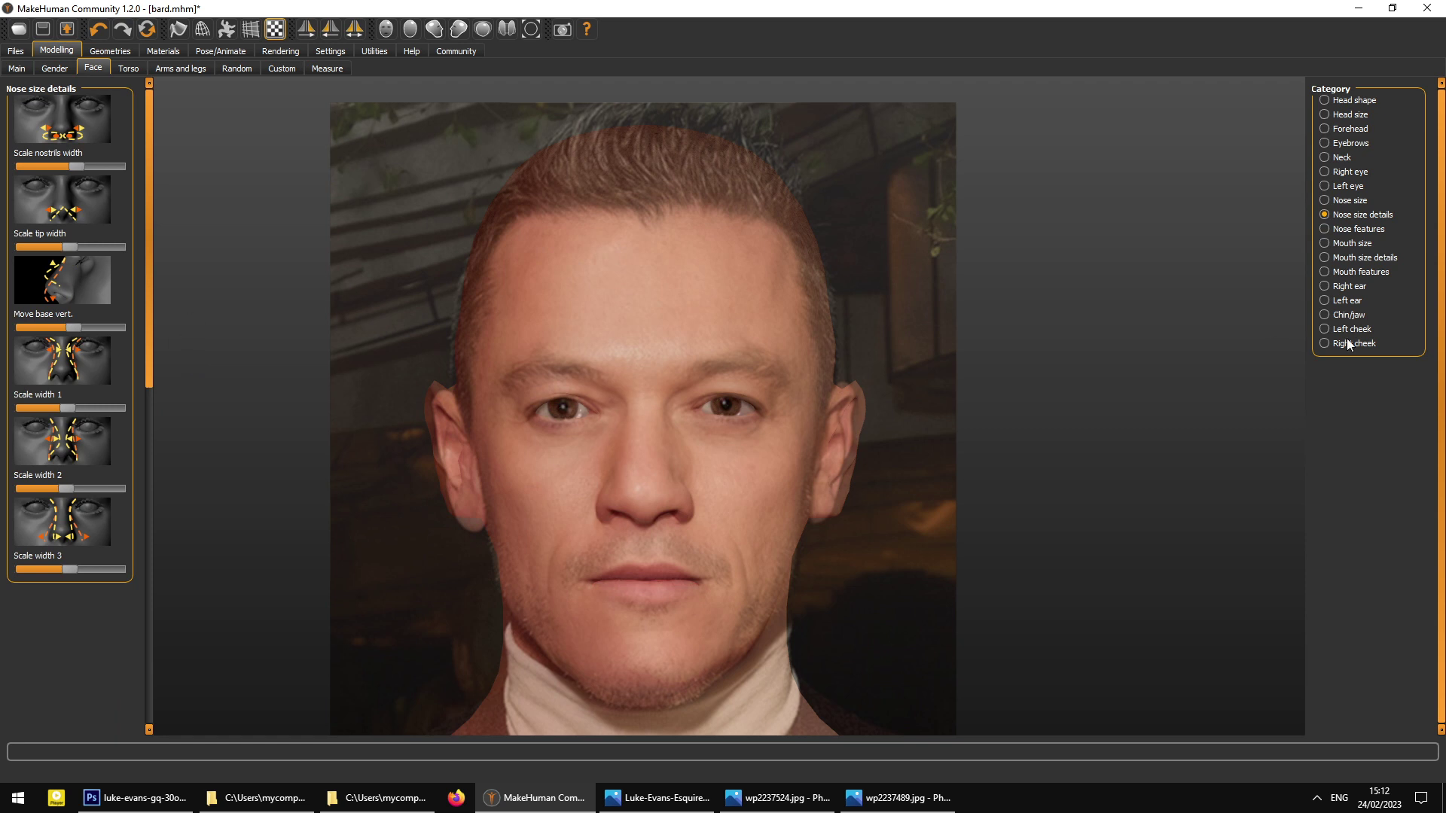
- Try adjusting the nose's Scale horizontally and lower Move horizontally to about 30 percent over the front overlay
left_click(1351, 201)
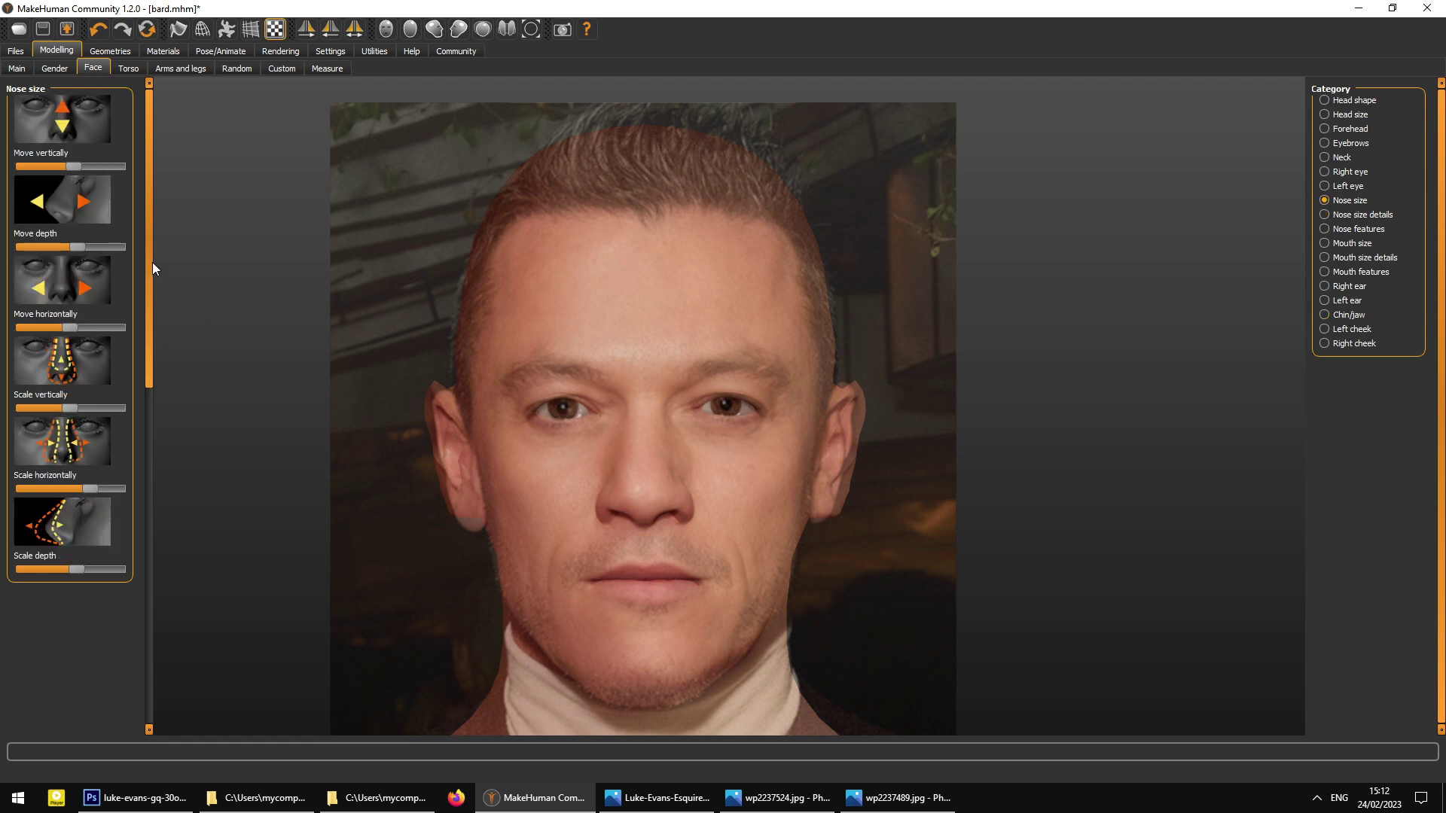
scroll(140, 240, "down", 1)
scroll(144, 230, "up", 1)
left_click_drag(95, 493, 74, 495)
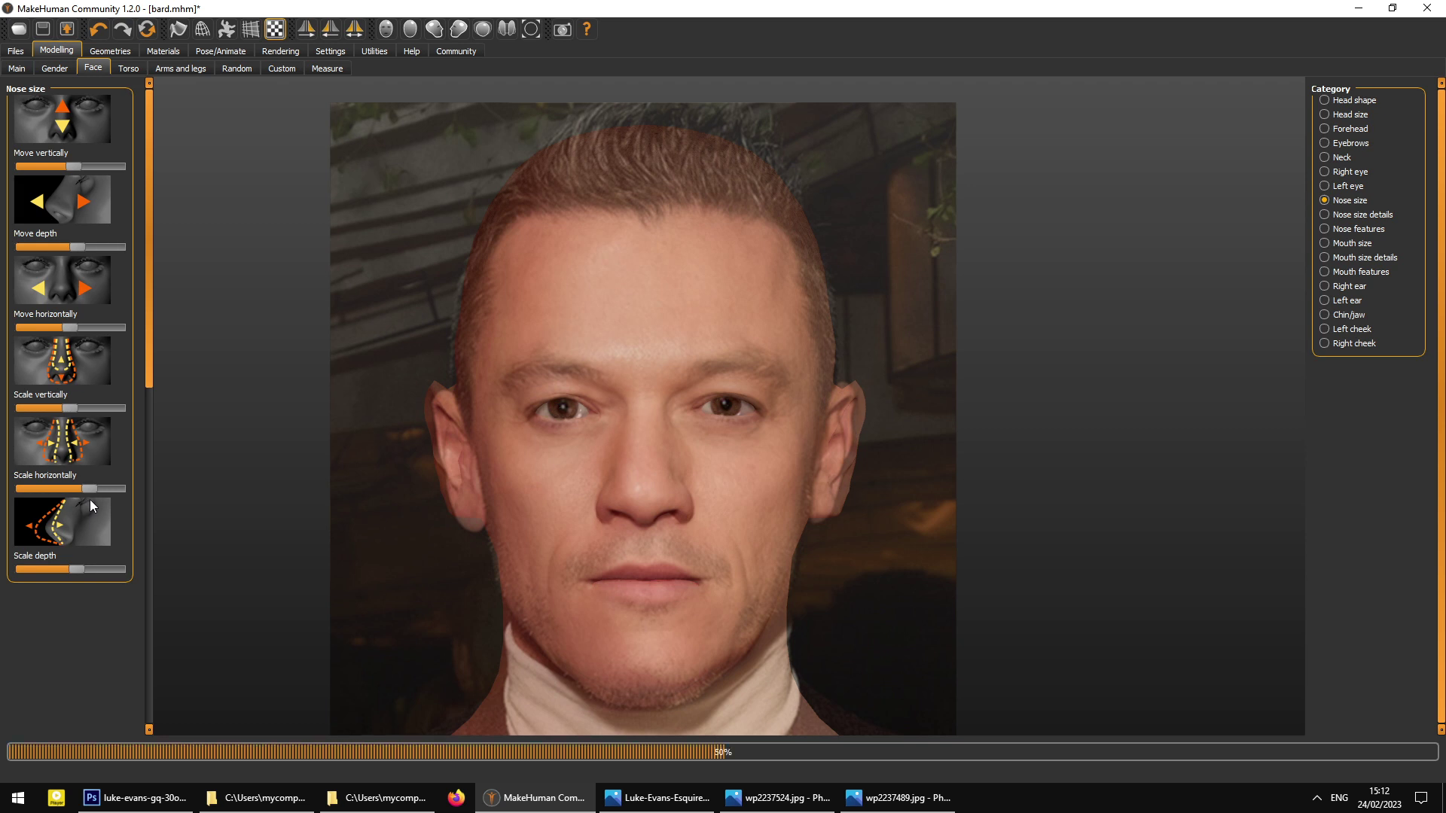
mouse_move(70, 329)
left_mouse_down()
mouse_move(95, 329)
mouse_move(52, 344)
left_mouse_up()
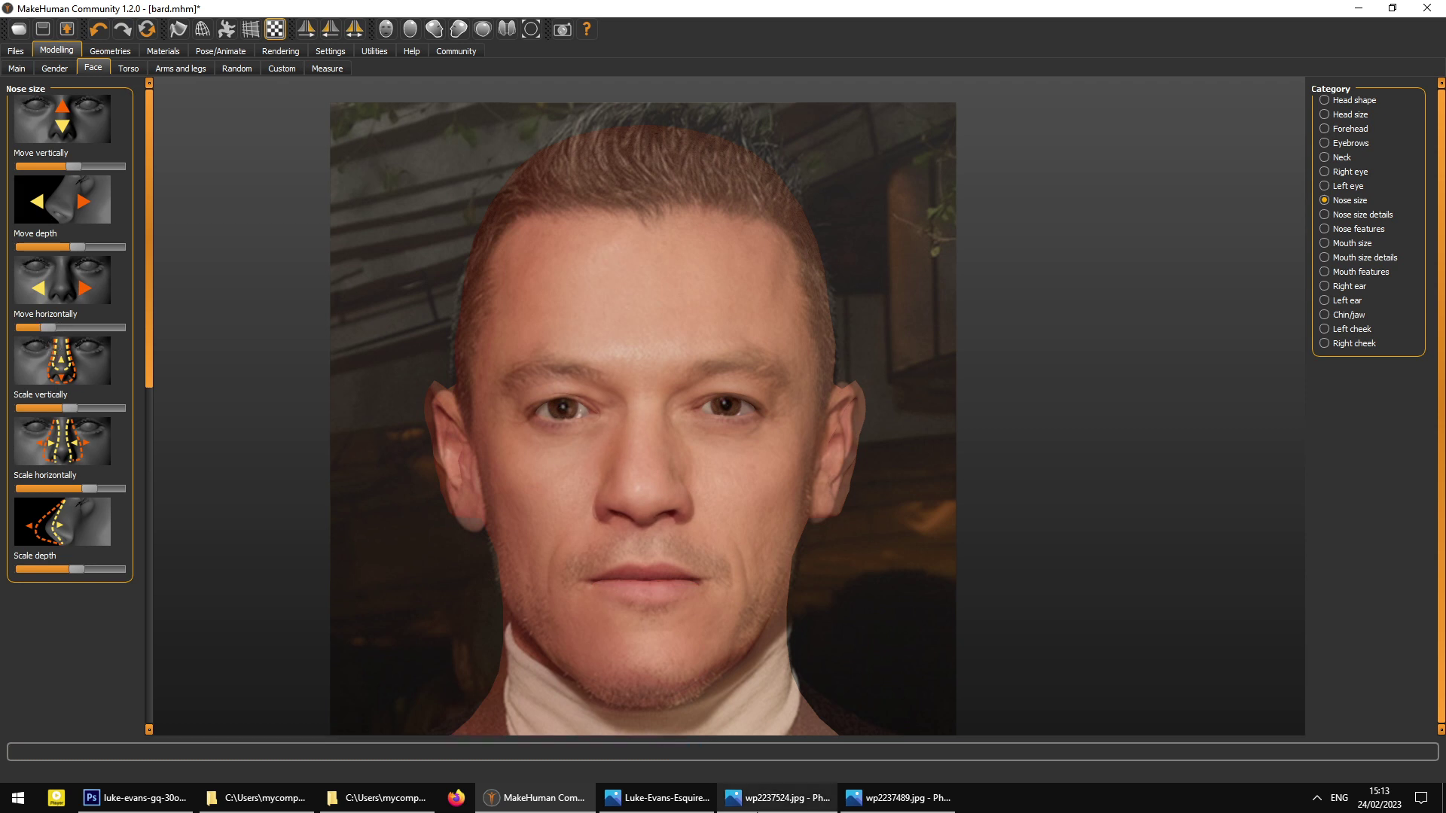
- Check the nose in the open reference photos and in bard_face.jpg from the Bard\Face folder, minimize that photo and return to MakeHuman
left_click(876, 803)
left_click(896, 798)
left_click(655, 798)
left_click(656, 798)
left_click(377, 798)
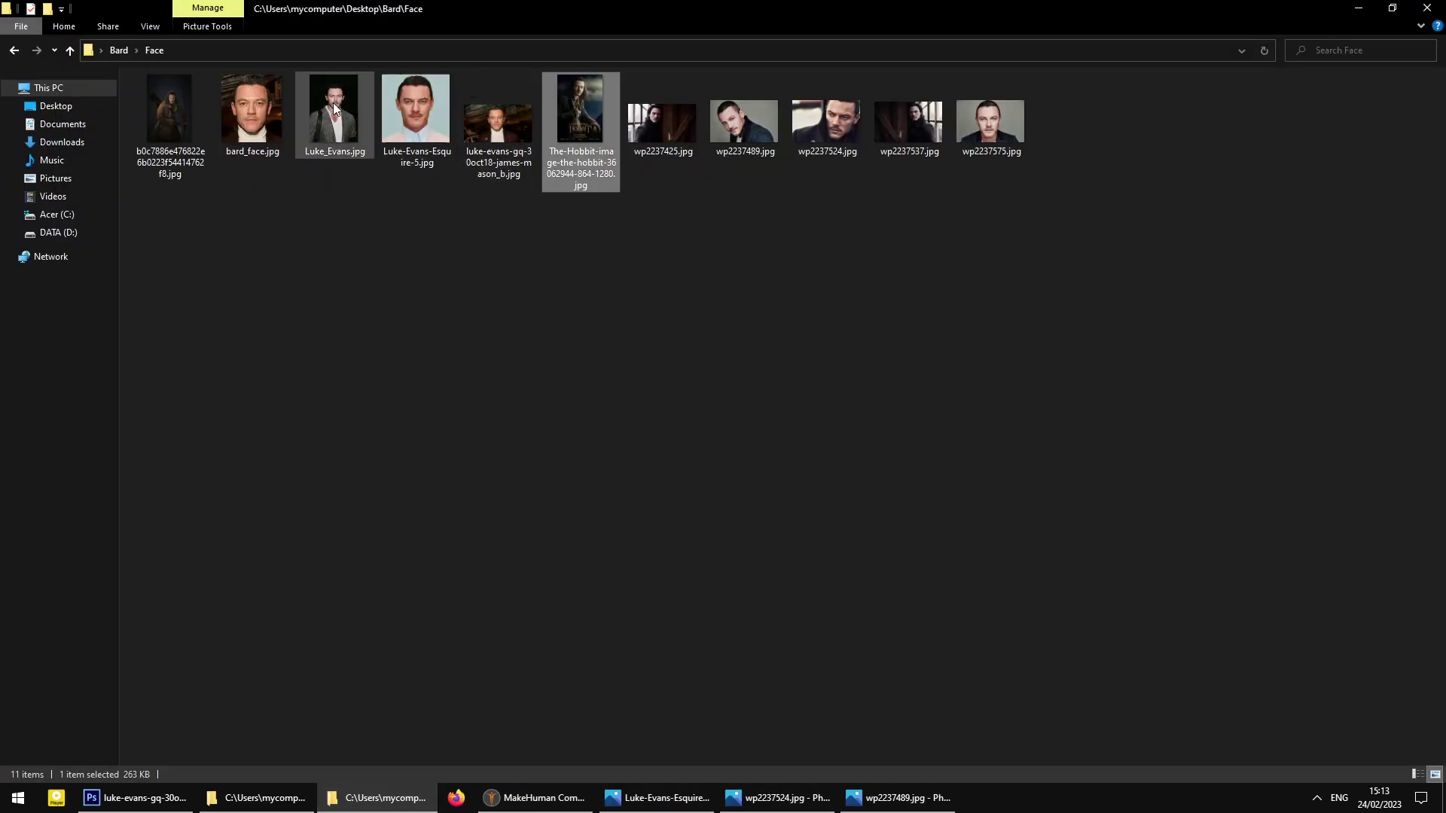
double_click(268, 125)
scroll(784, 475, "up", 1)
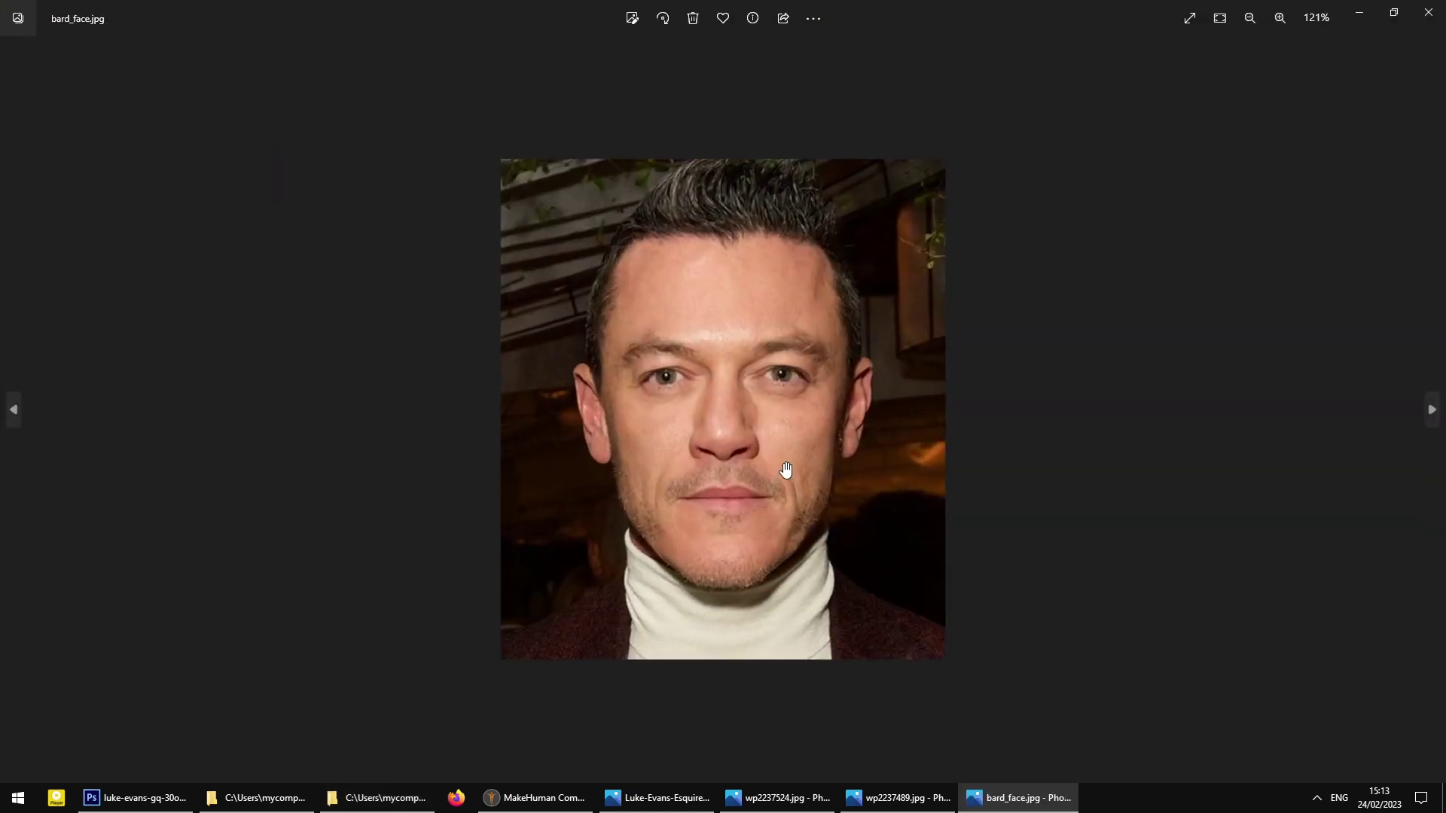
left_click(1357, 15)
left_click(536, 797)
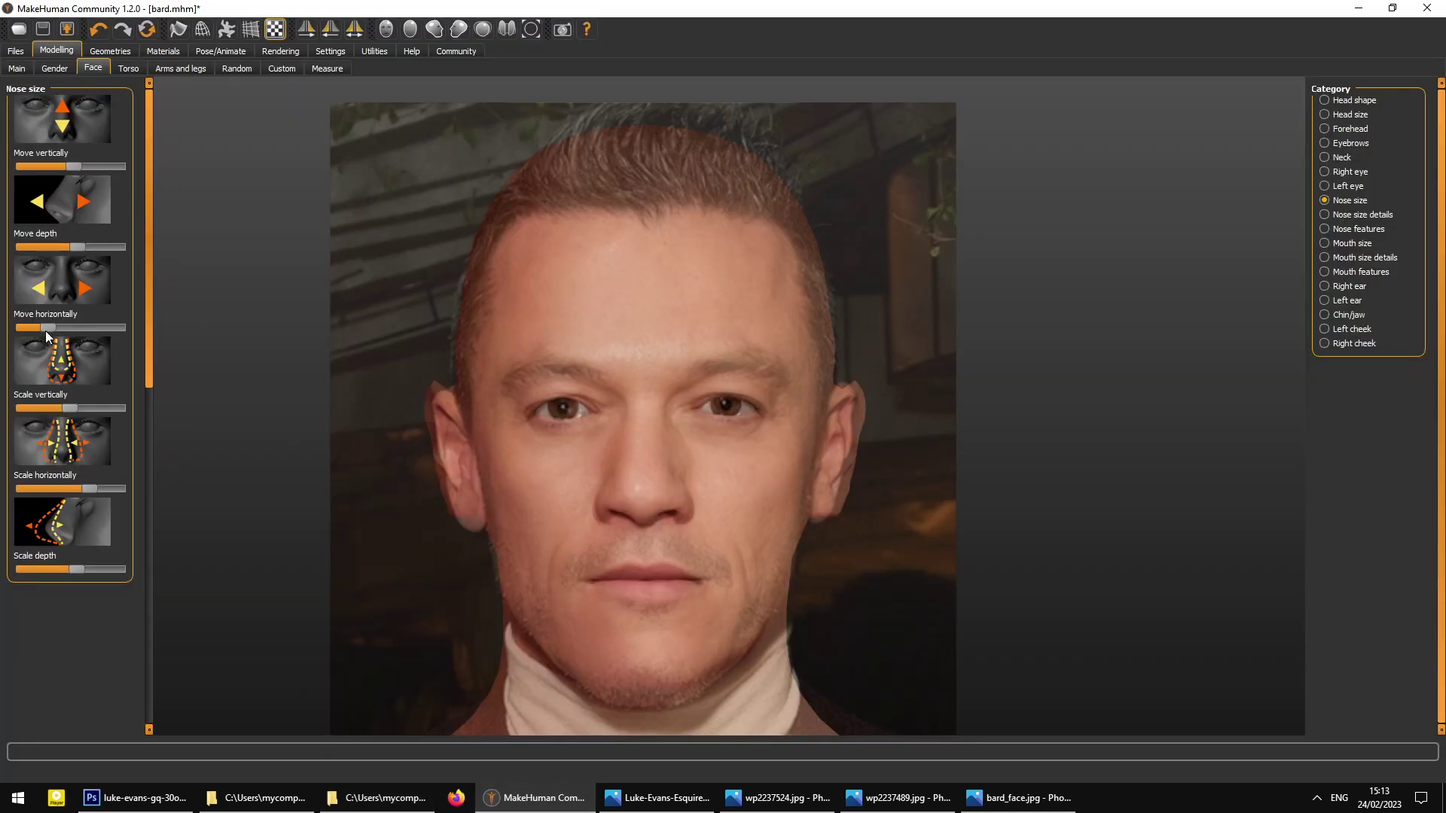
- Set the nose's Move horizontally slightly below the middle, check it on the model, and bring up the Mouth size settings
mouse_move(49, 330)
left_mouse_down()
mouse_move(100, 349)
mouse_move(65, 348)
left_mouse_up()
left_click_drag(618, 440, 706, 455)
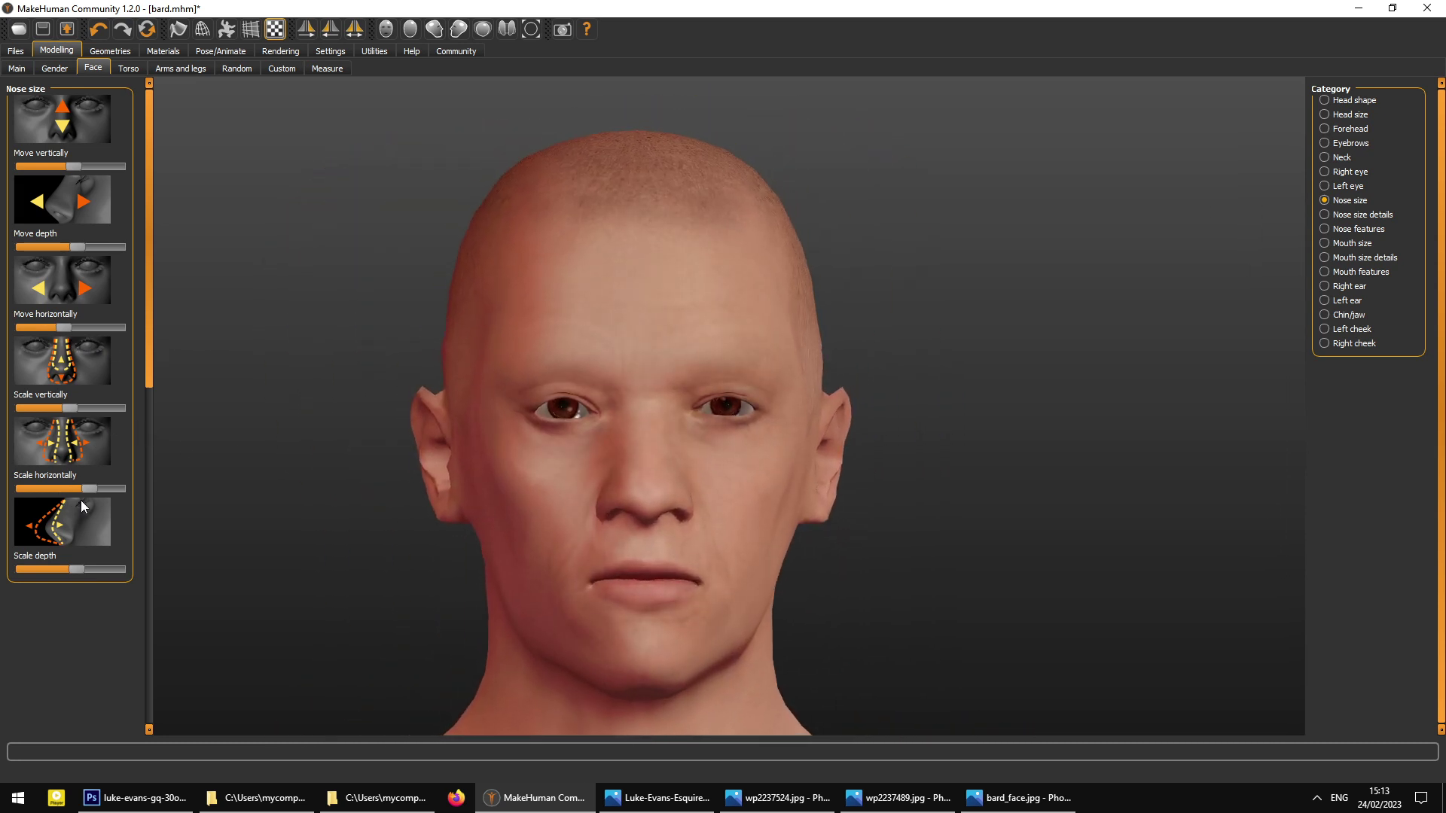
left_click(65, 330)
mouse_move(496, 491)
left_mouse_down()
mouse_move(467, 499)
mouse_move(528, 482)
mouse_move(506, 481)
left_mouse_up()
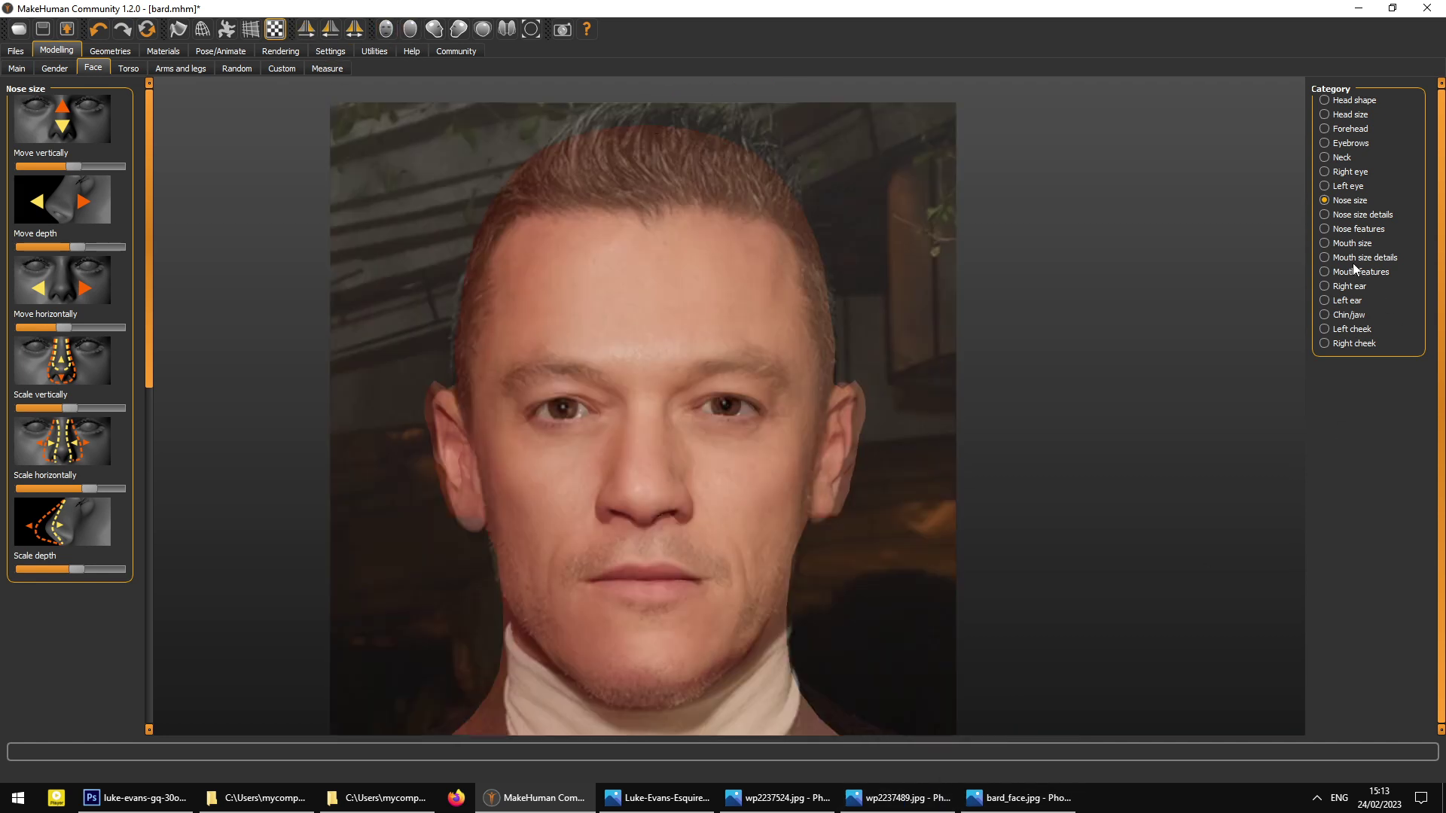
left_click(1333, 245)
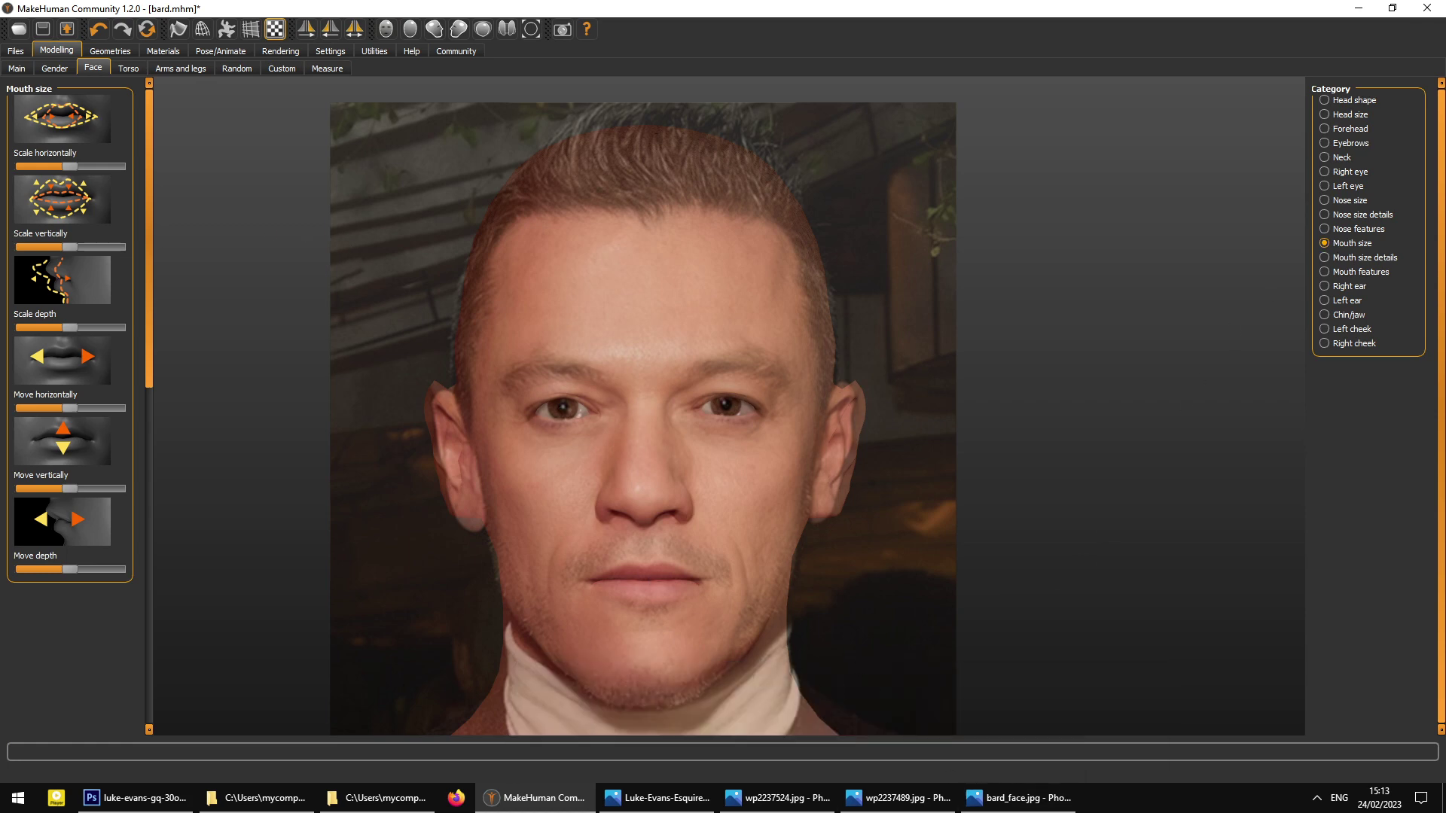
- Check the mouth in bard_face.jpg and raise its Scale horizontally to about 68 percent over the front overlay
left_click(1036, 803)
left_click(1038, 803)
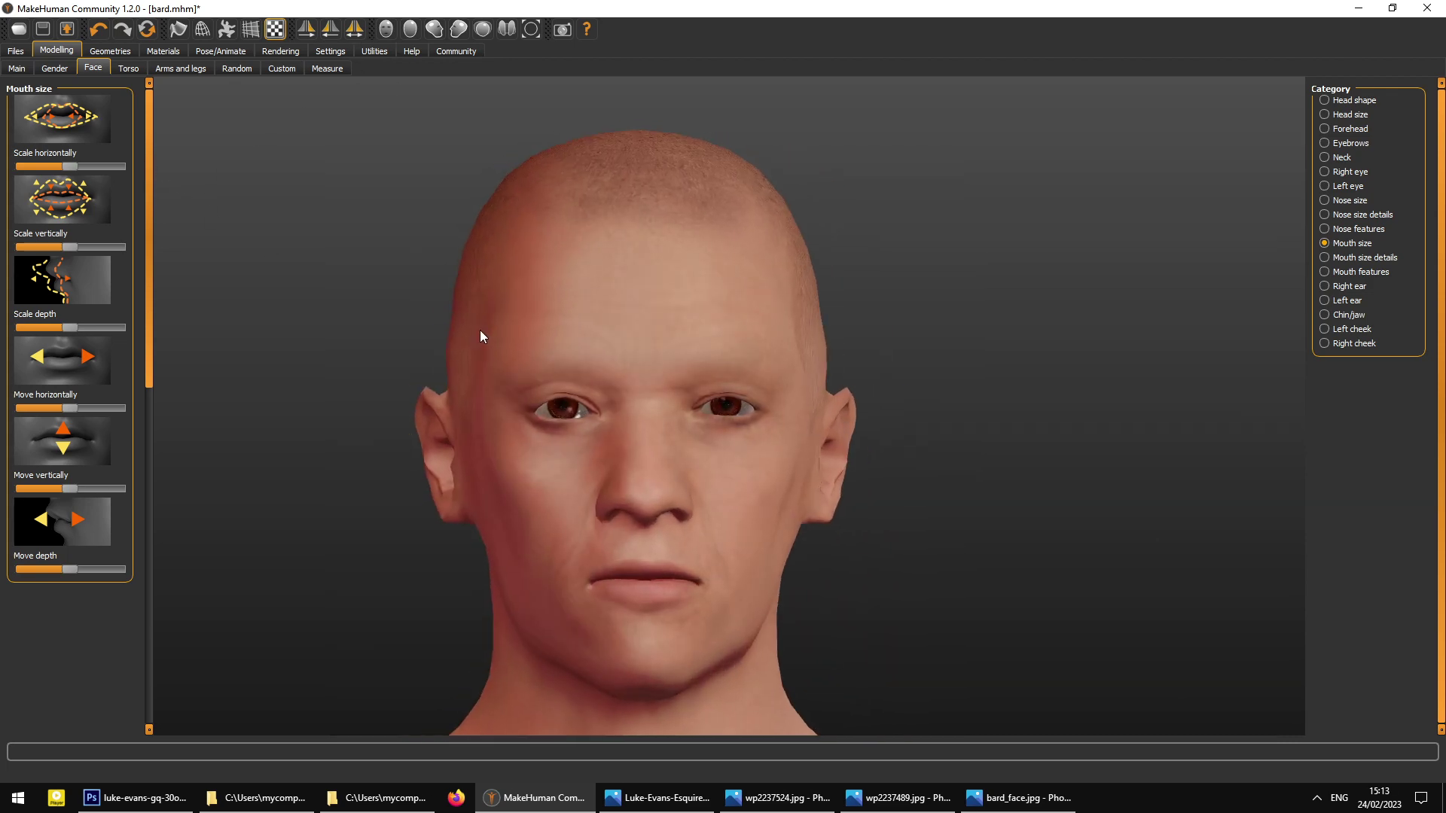
left_click(1054, 800)
left_click(386, 29)
left_click(80, 166)
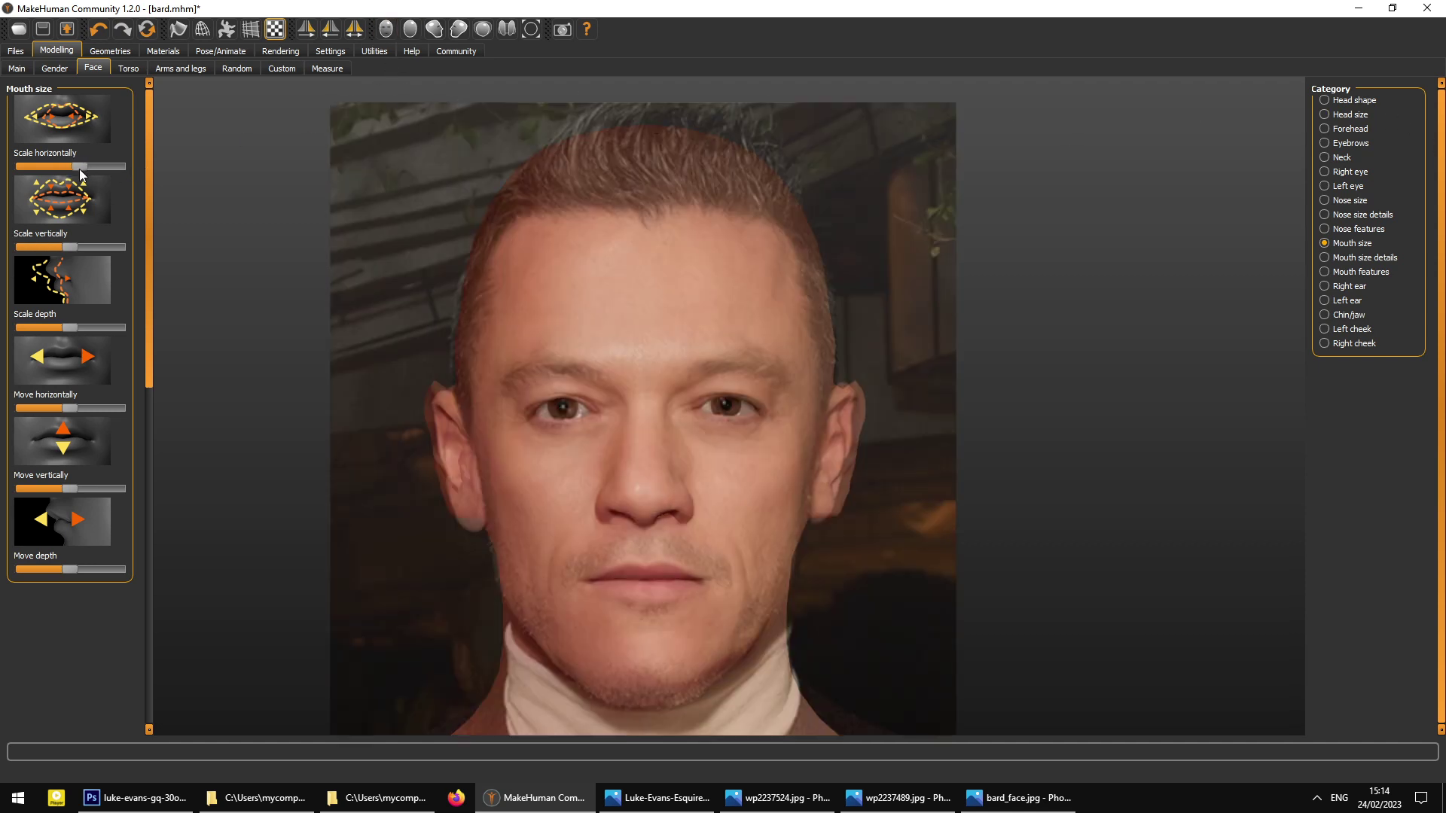
left_click_drag(93, 171, 88, 171)
- Lower the mouth's Scale vertically to about 37 percent and inspect the mouth on the model from slightly different angles
left_click_drag(59, 247, 86, 252)
mouse_move(77, 259)
left_mouse_down()
mouse_move(20, 275)
mouse_move(57, 274)
left_mouse_up()
left_click(440, 323)
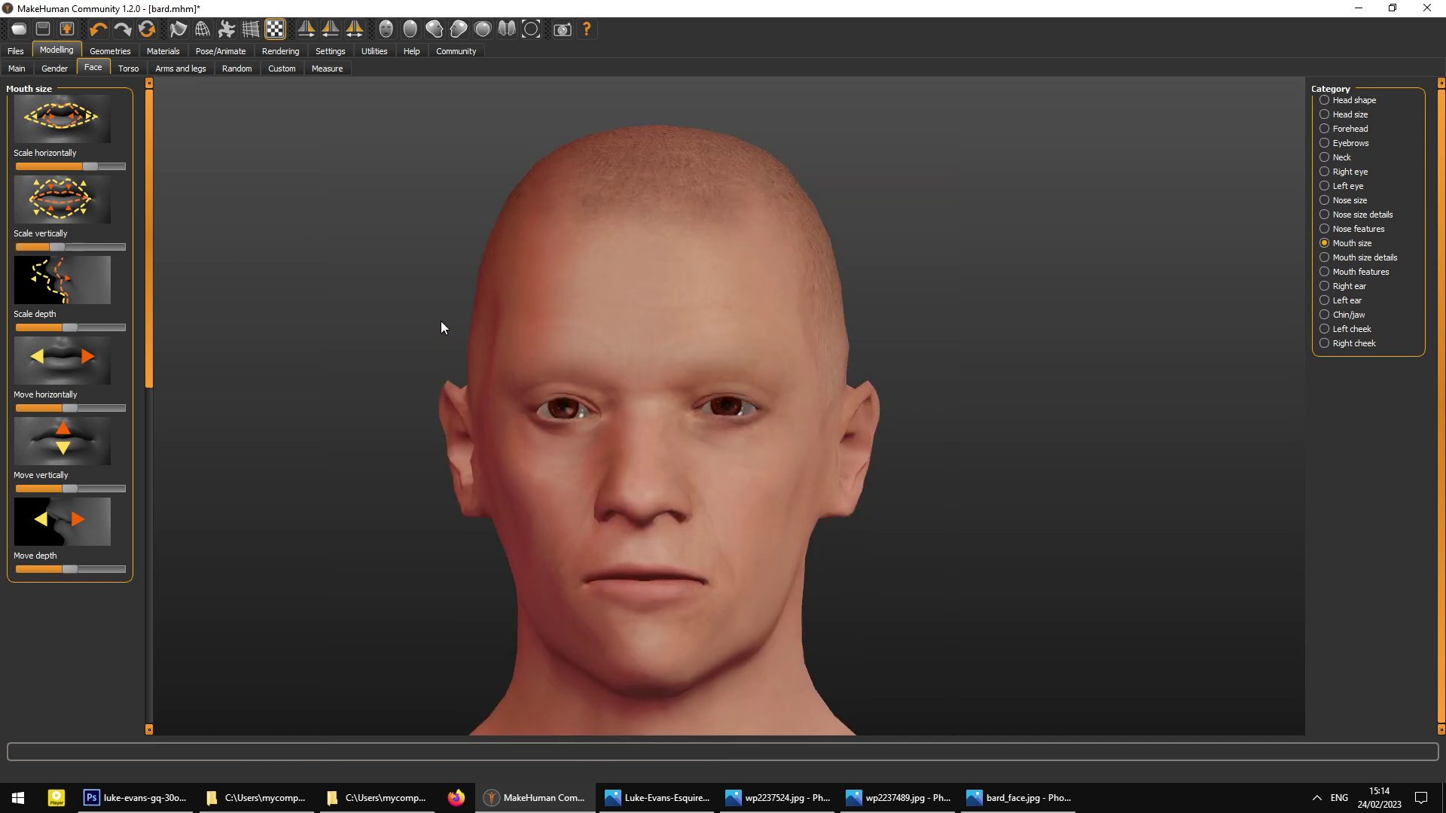
left_click_drag(440, 322, 448, 322)
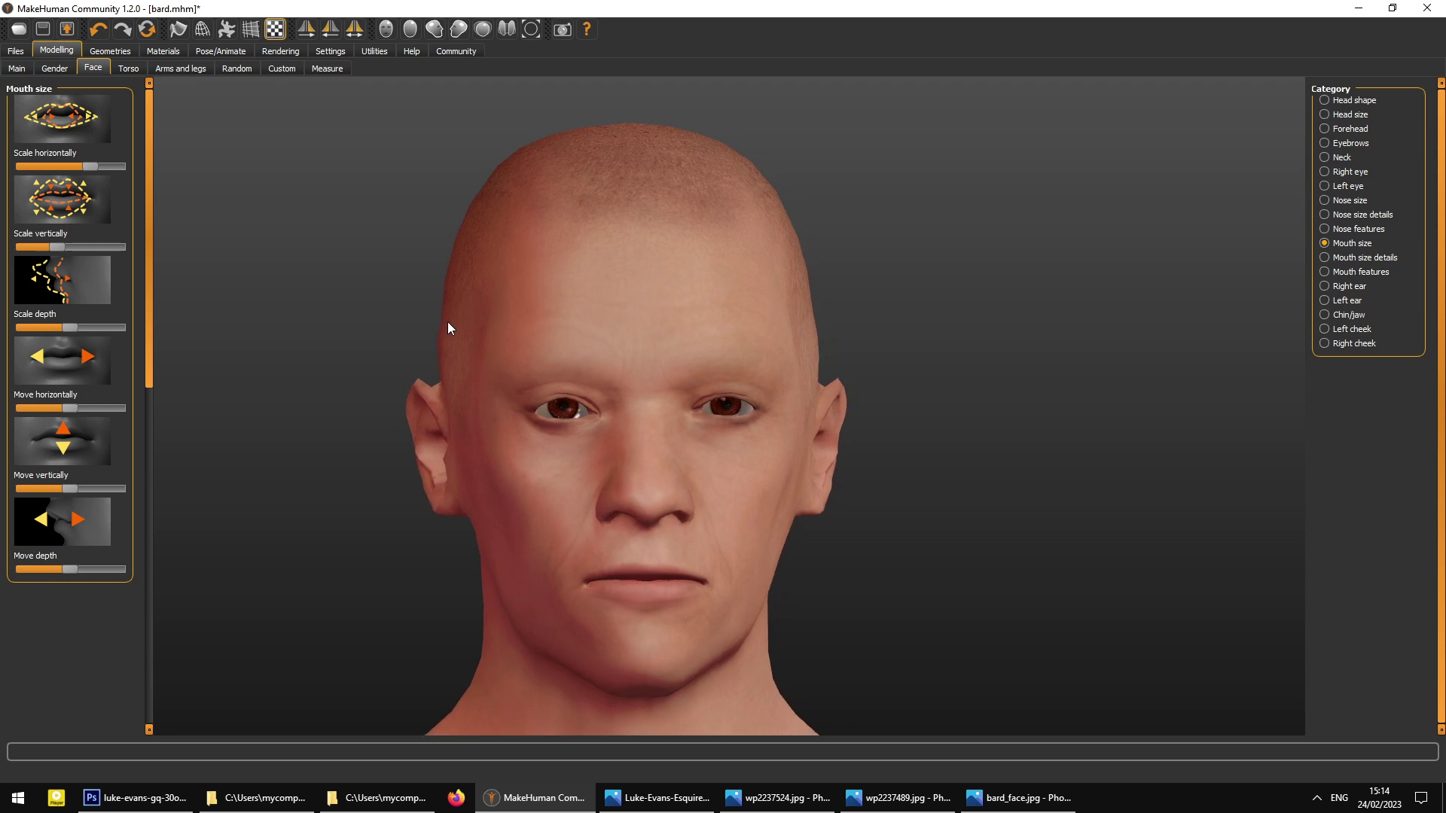
left_click(60, 249)
left_click_drag(392, 295, 354, 297)
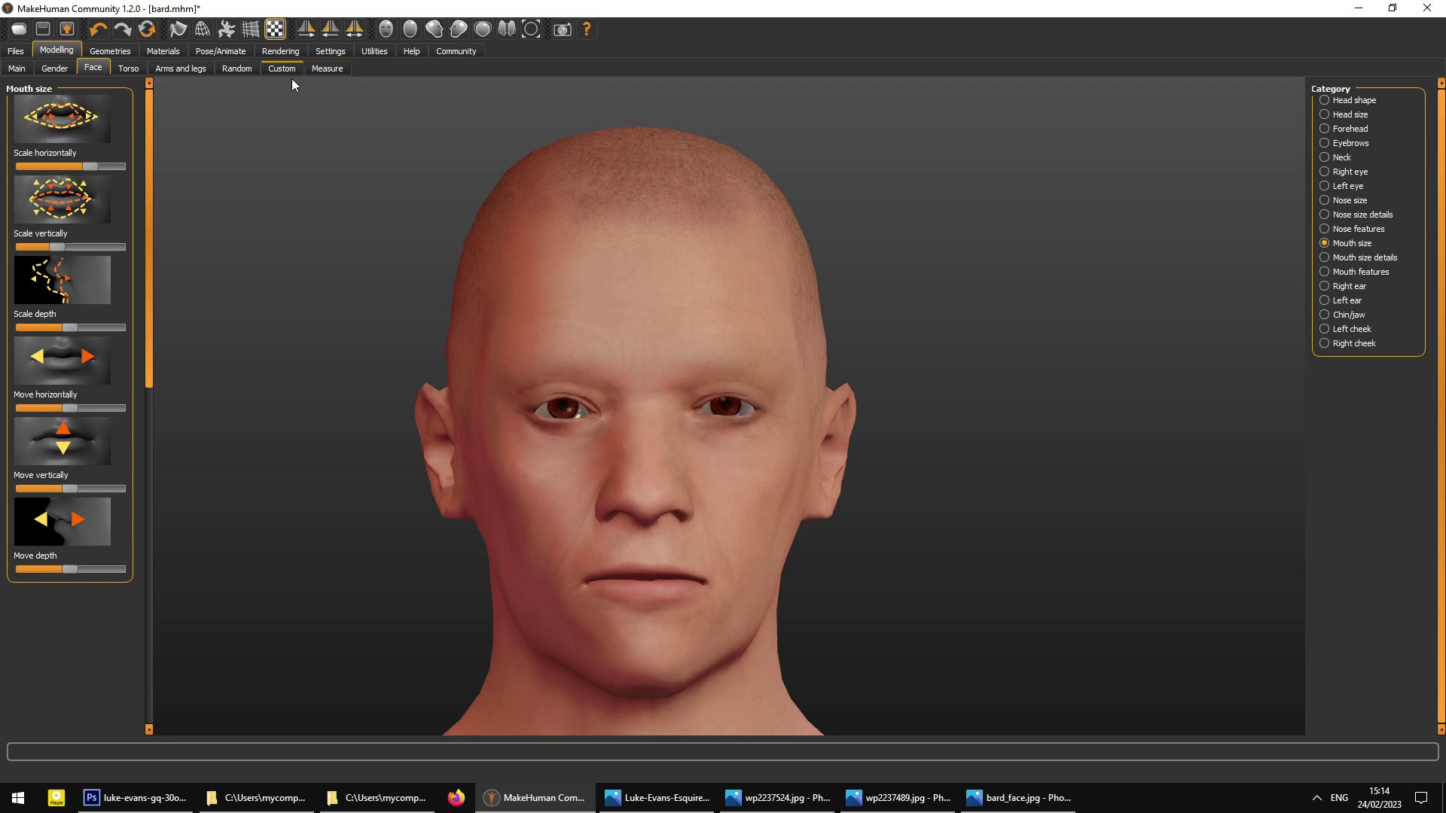
- Compare the mouth from the front and in profile with bard_face.jpg and the other open reference photos, ending back in MakeHuman
left_click(987, 802)
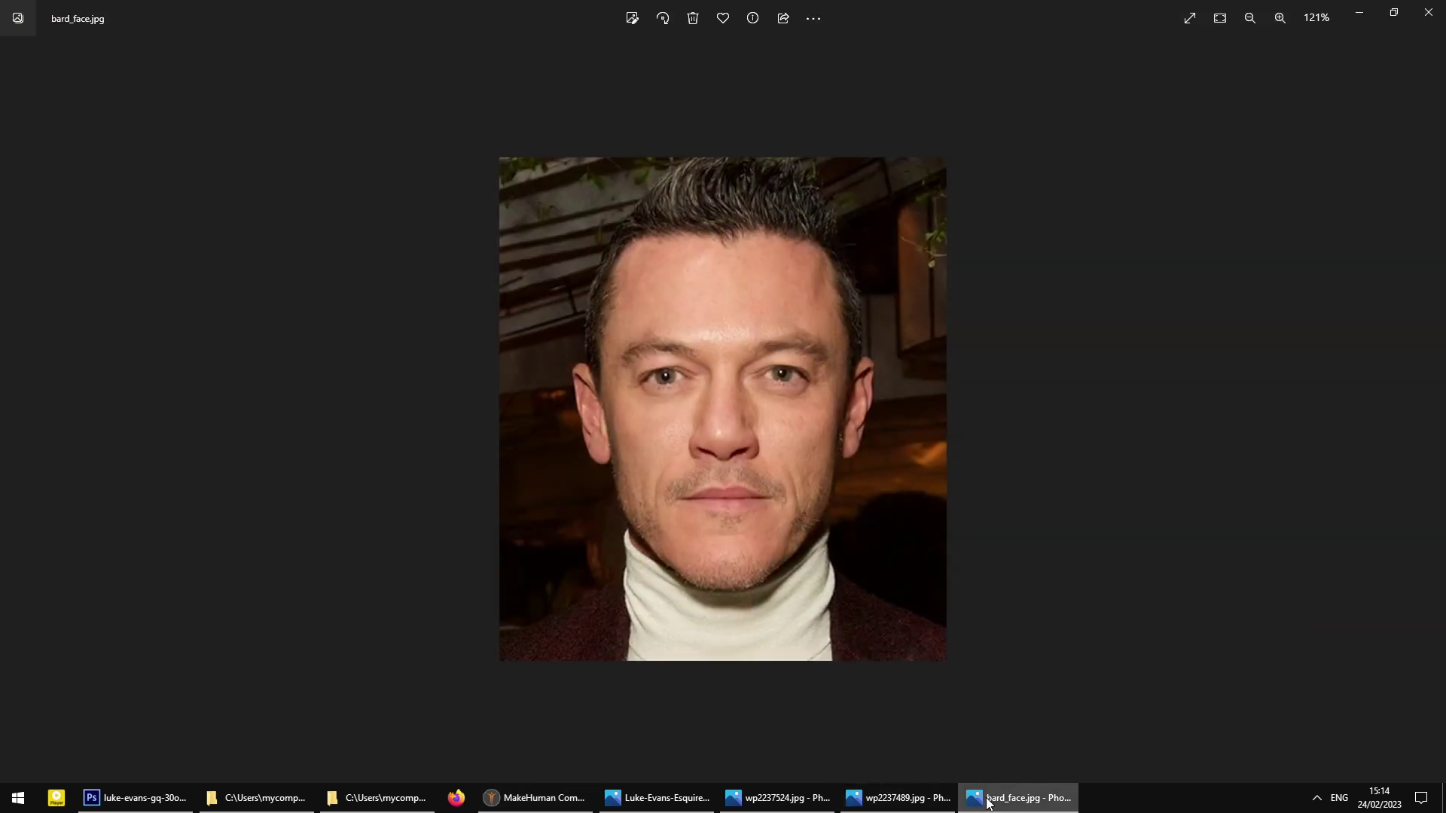
left_click(536, 799)
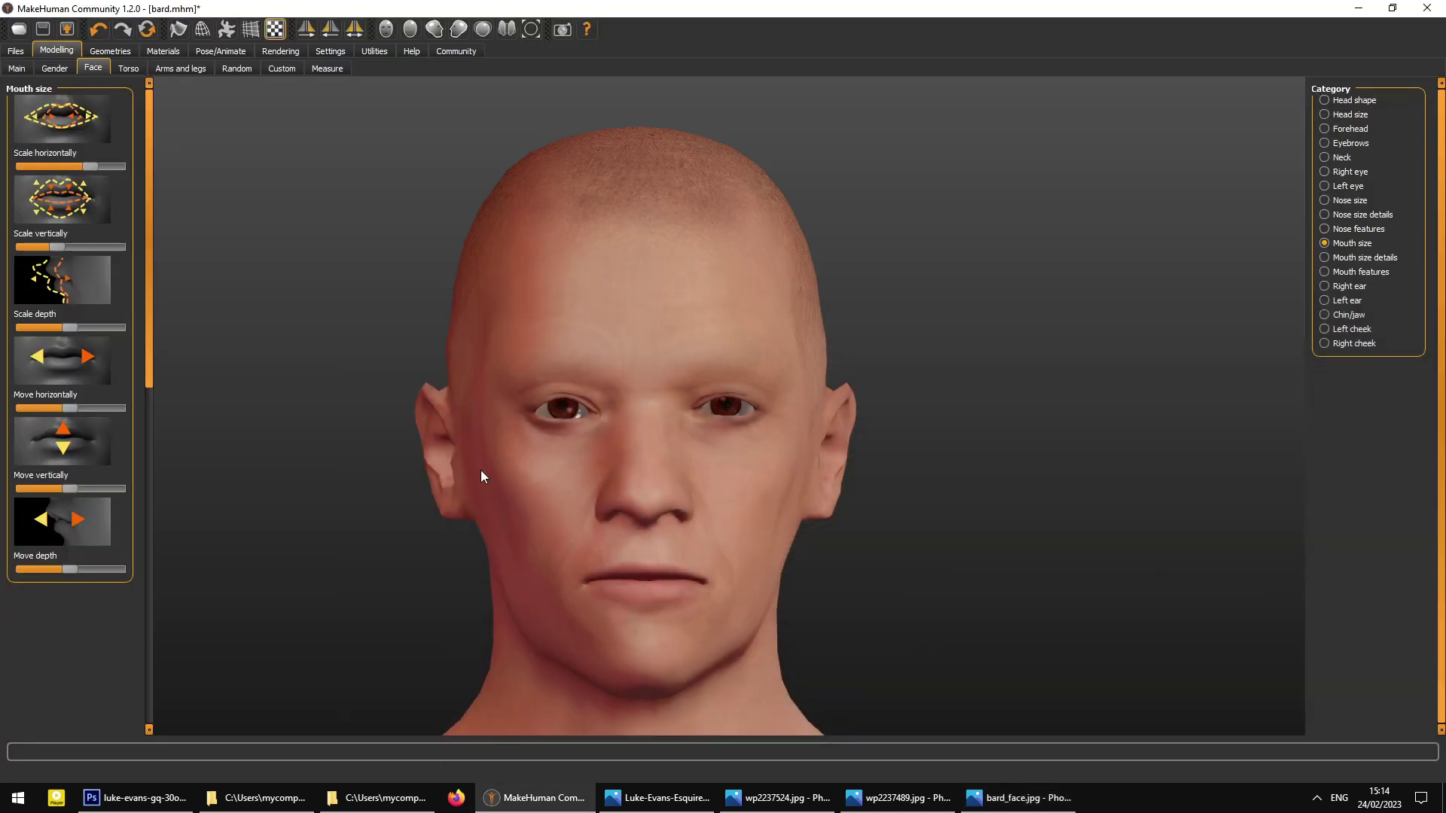
left_click_drag(325, 457, 522, 523)
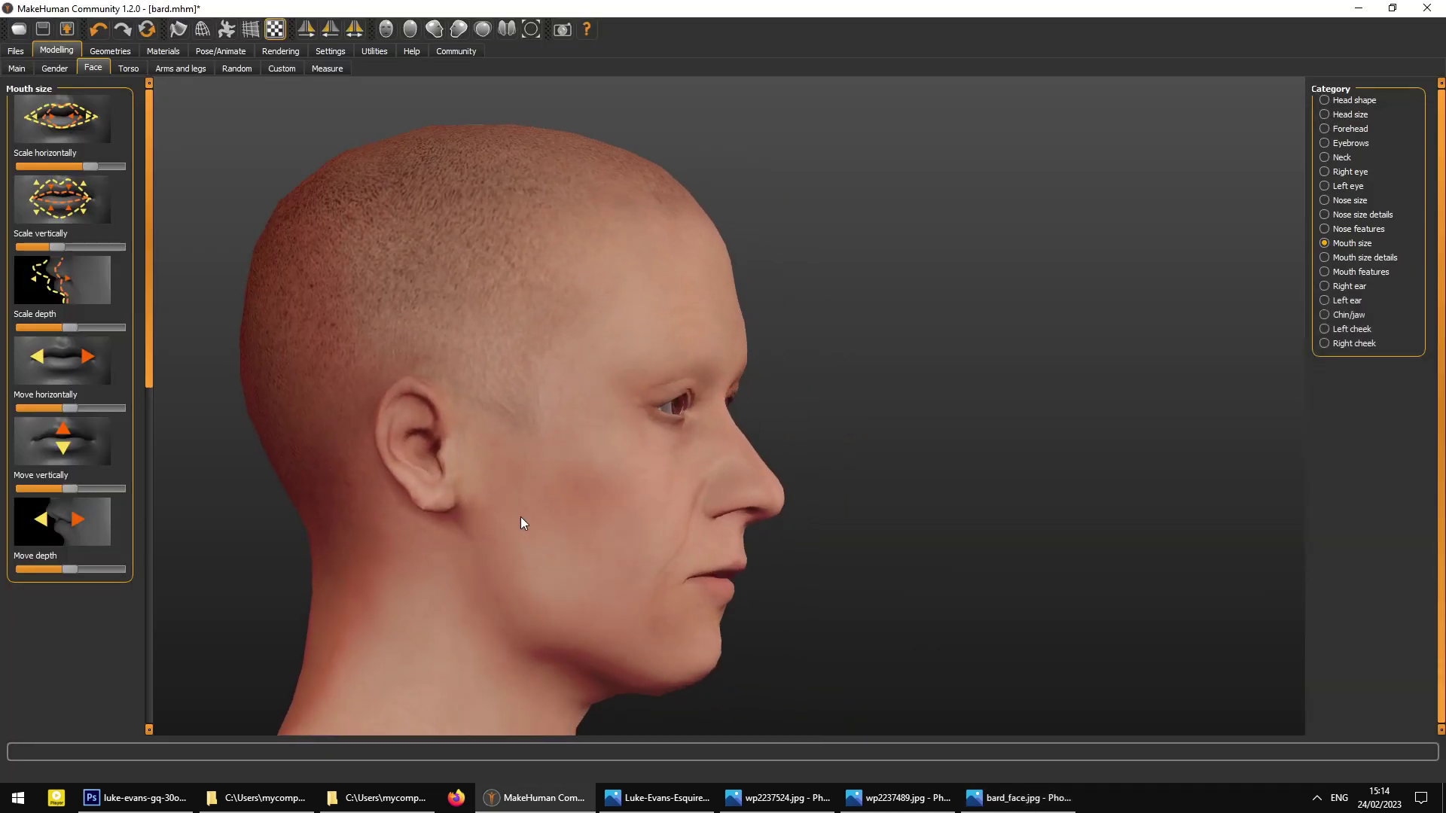
left_click(901, 798)
left_click(777, 798)
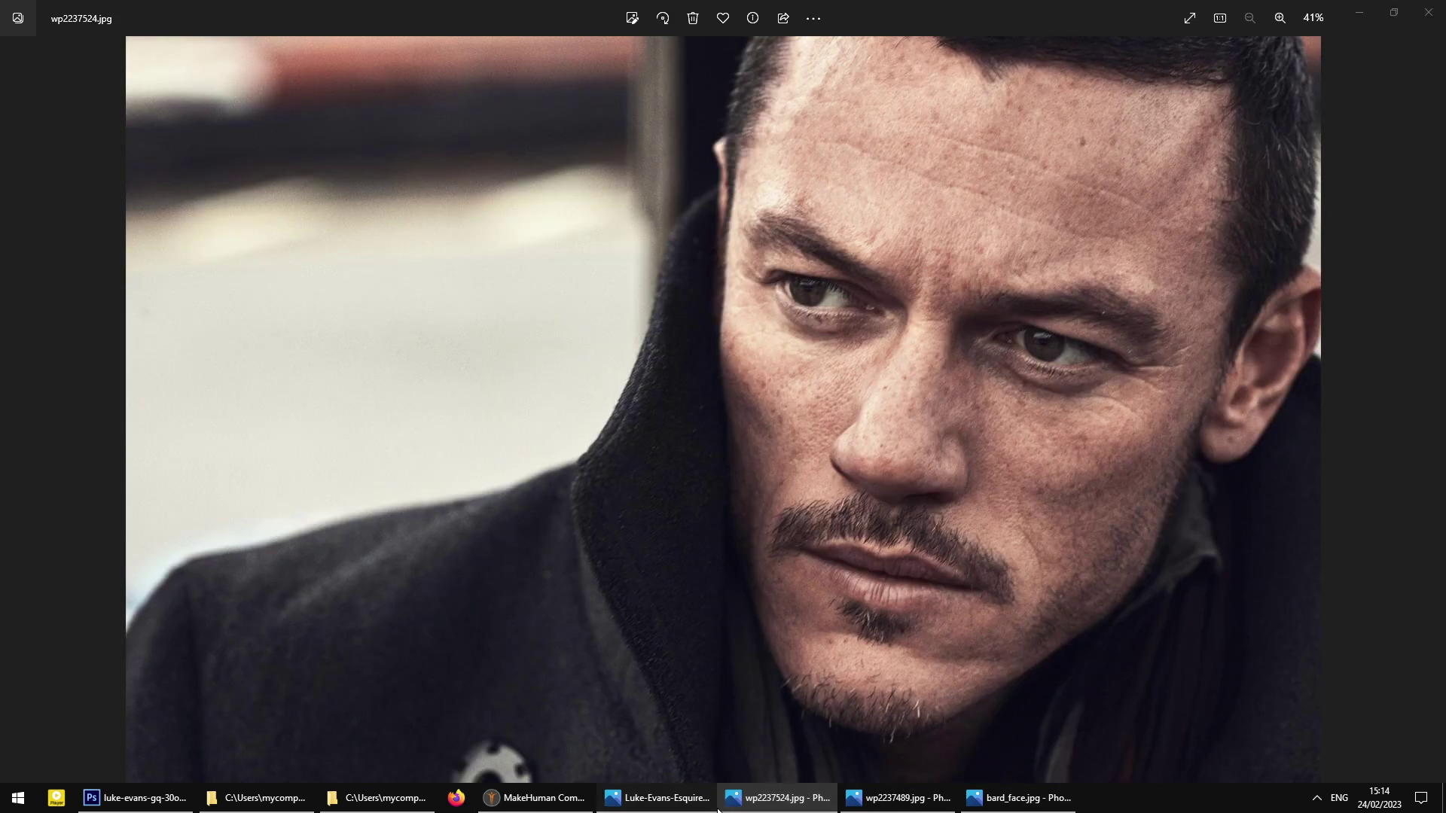
left_click(657, 798)
left_click(889, 799)
left_click(780, 798)
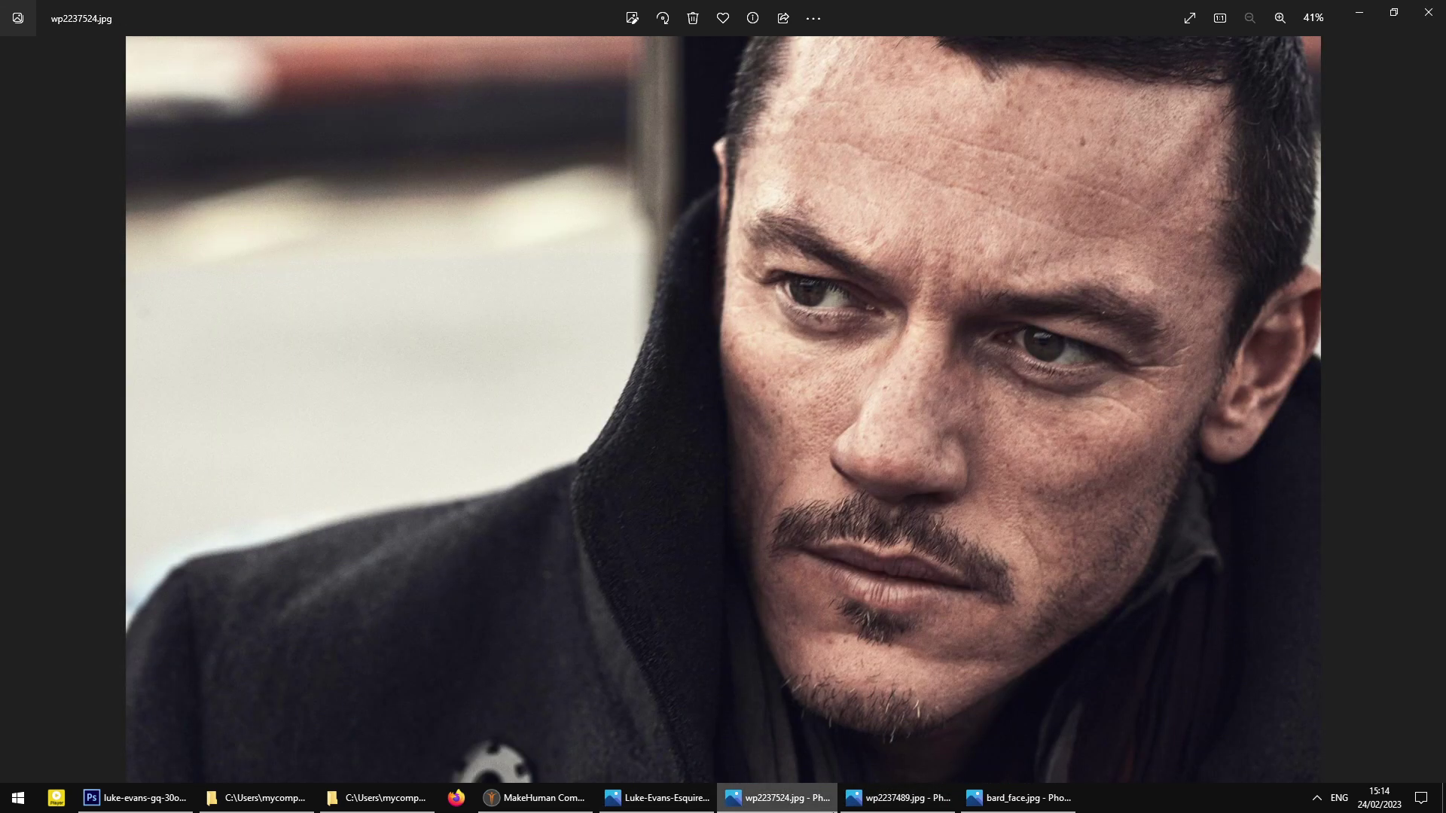
left_click(1018, 798)
left_click(922, 802)
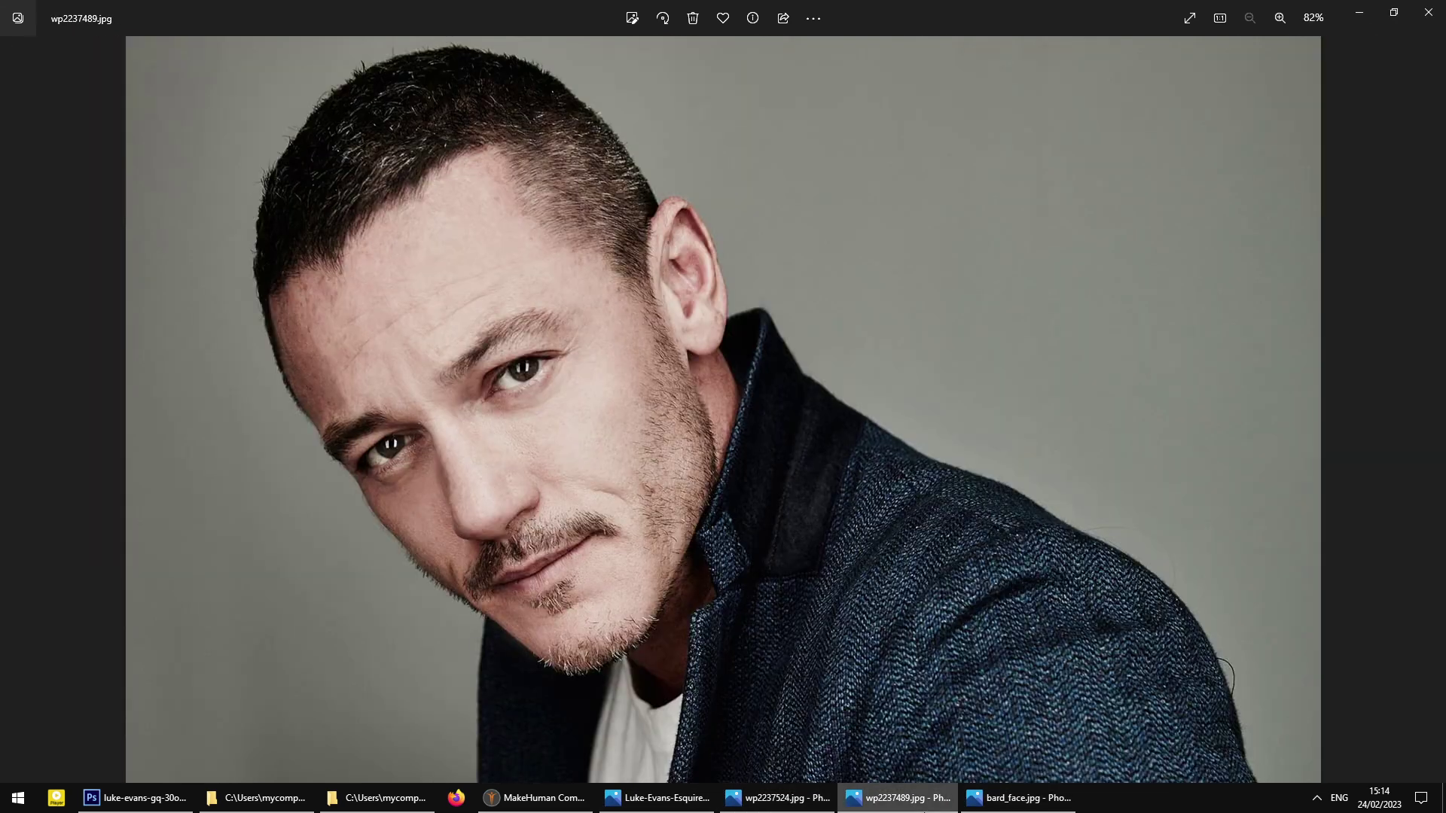
left_click(1019, 799)
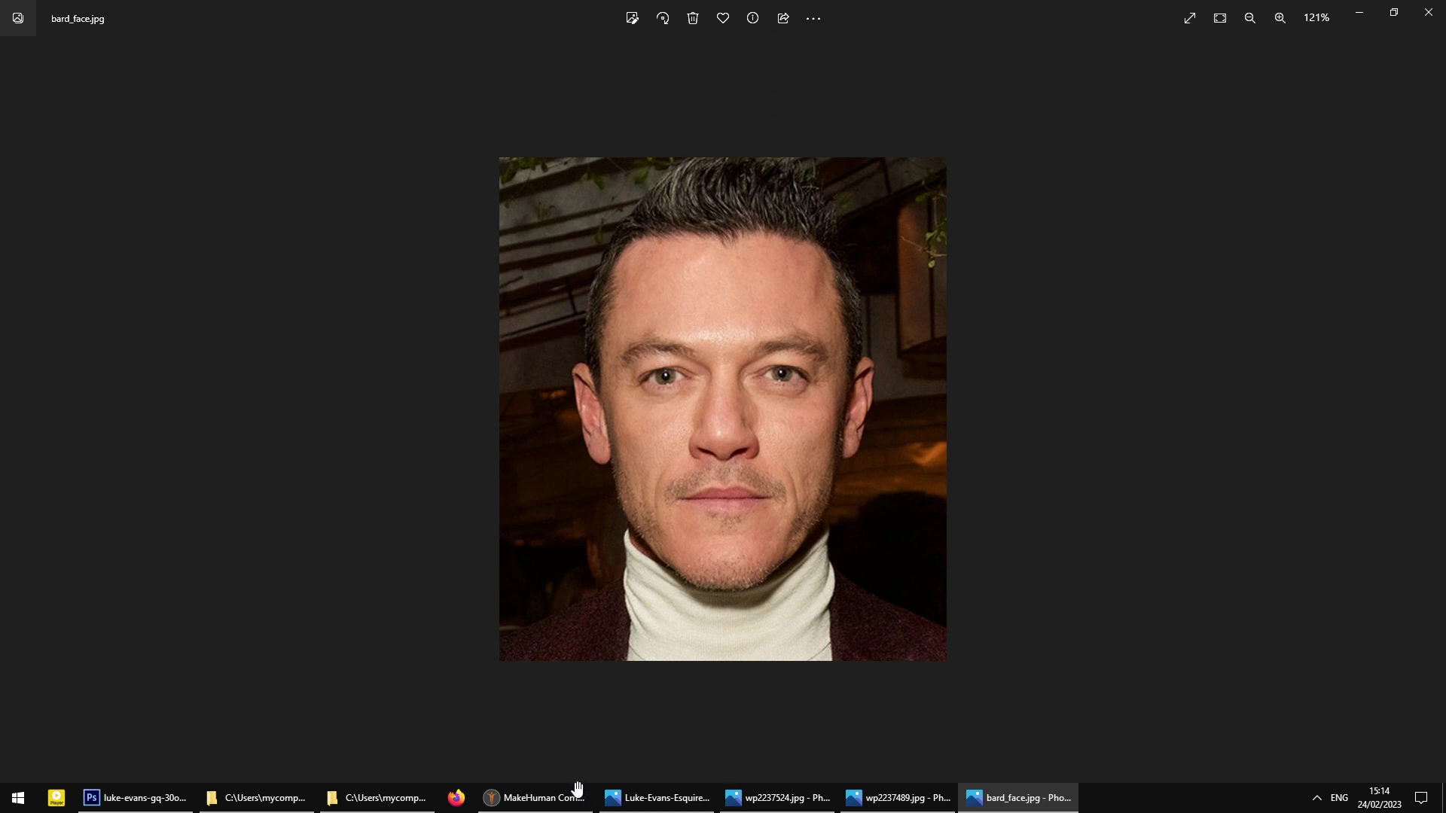
left_click(548, 799)
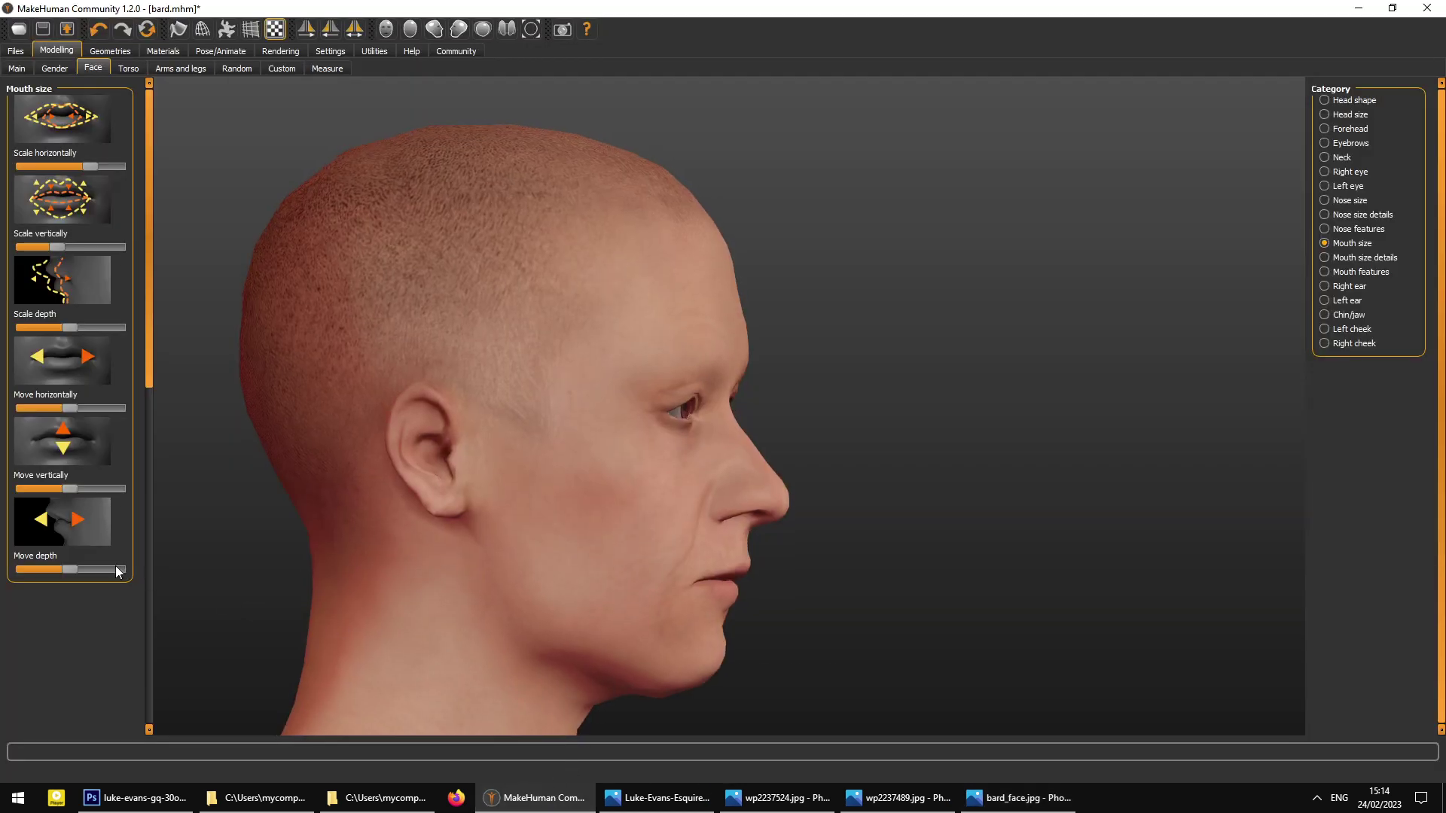
- Set the mouth's Move depth slightly above the middle and check it in profile and from the front
left_click_drag(64, 564, 78, 572)
left_click_drag(508, 562, 490, 560)
left_click_drag(1153, 399, 842, 432)
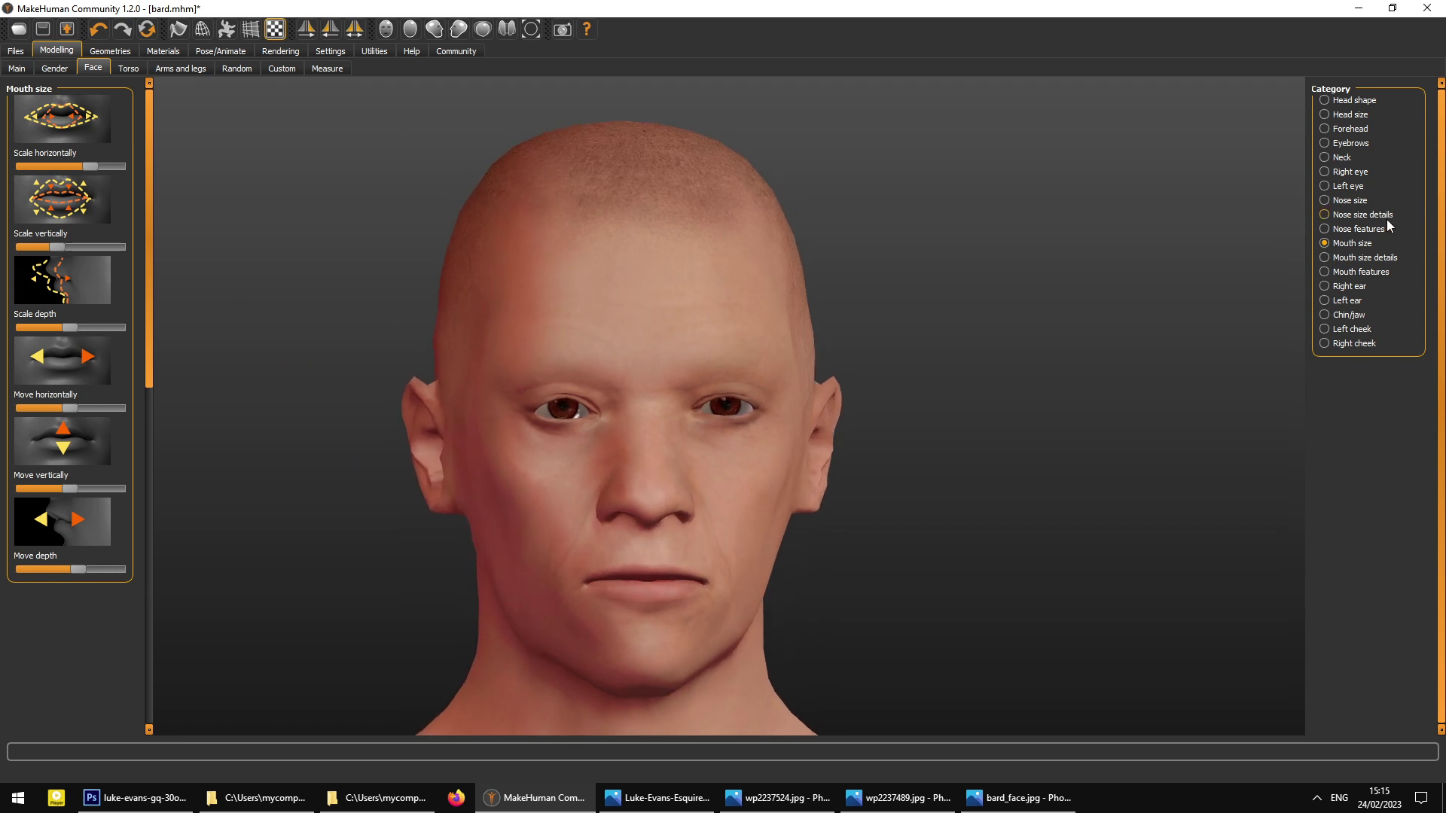
- In the Mouth size details category, lower Scale lowerlip height to about 41 percent, comparing the lip with bard_face.jpg
left_click(1325, 258)
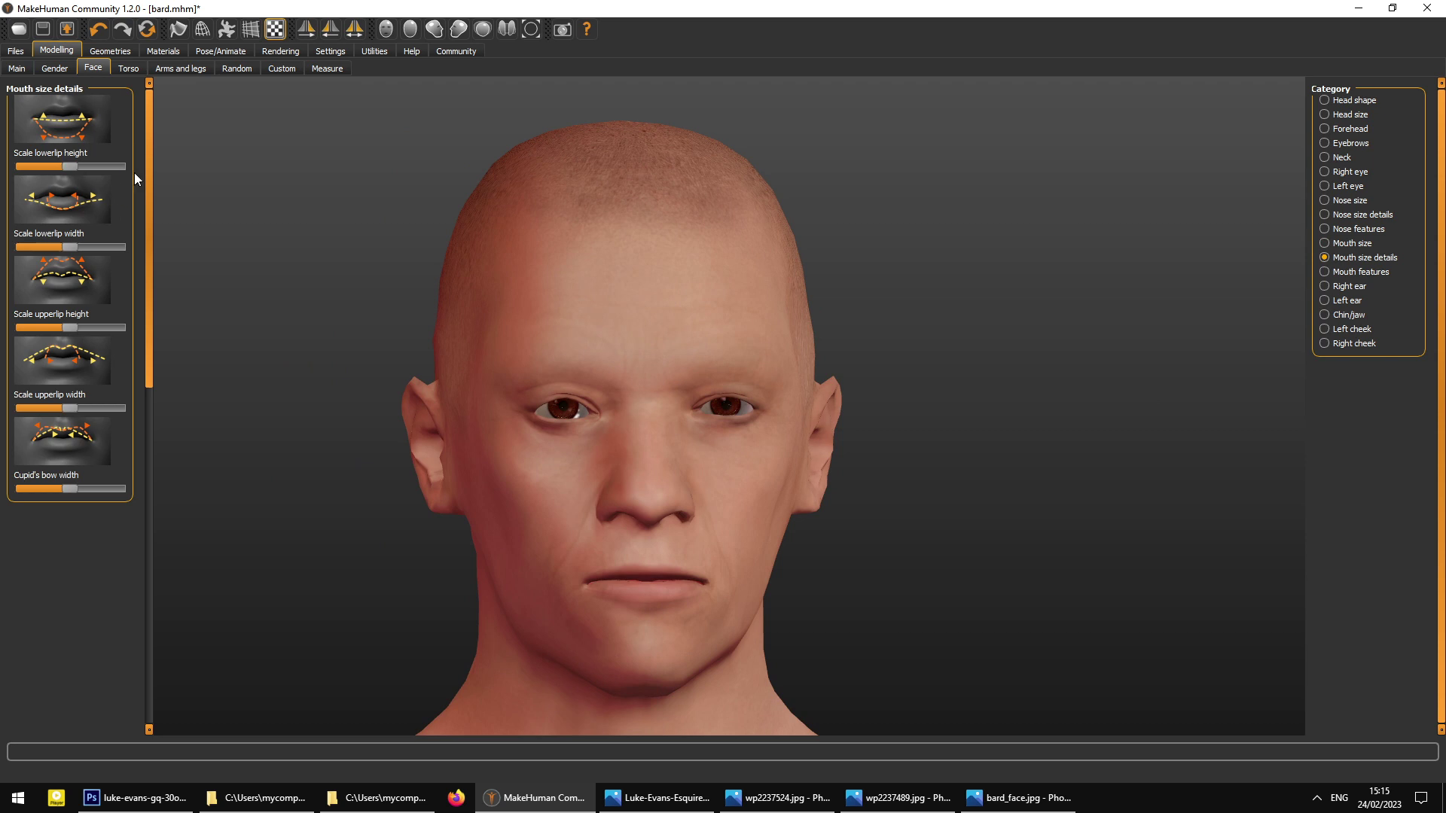
left_click_drag(64, 167, 56, 176)
left_click(1021, 797)
left_click(1021, 797)
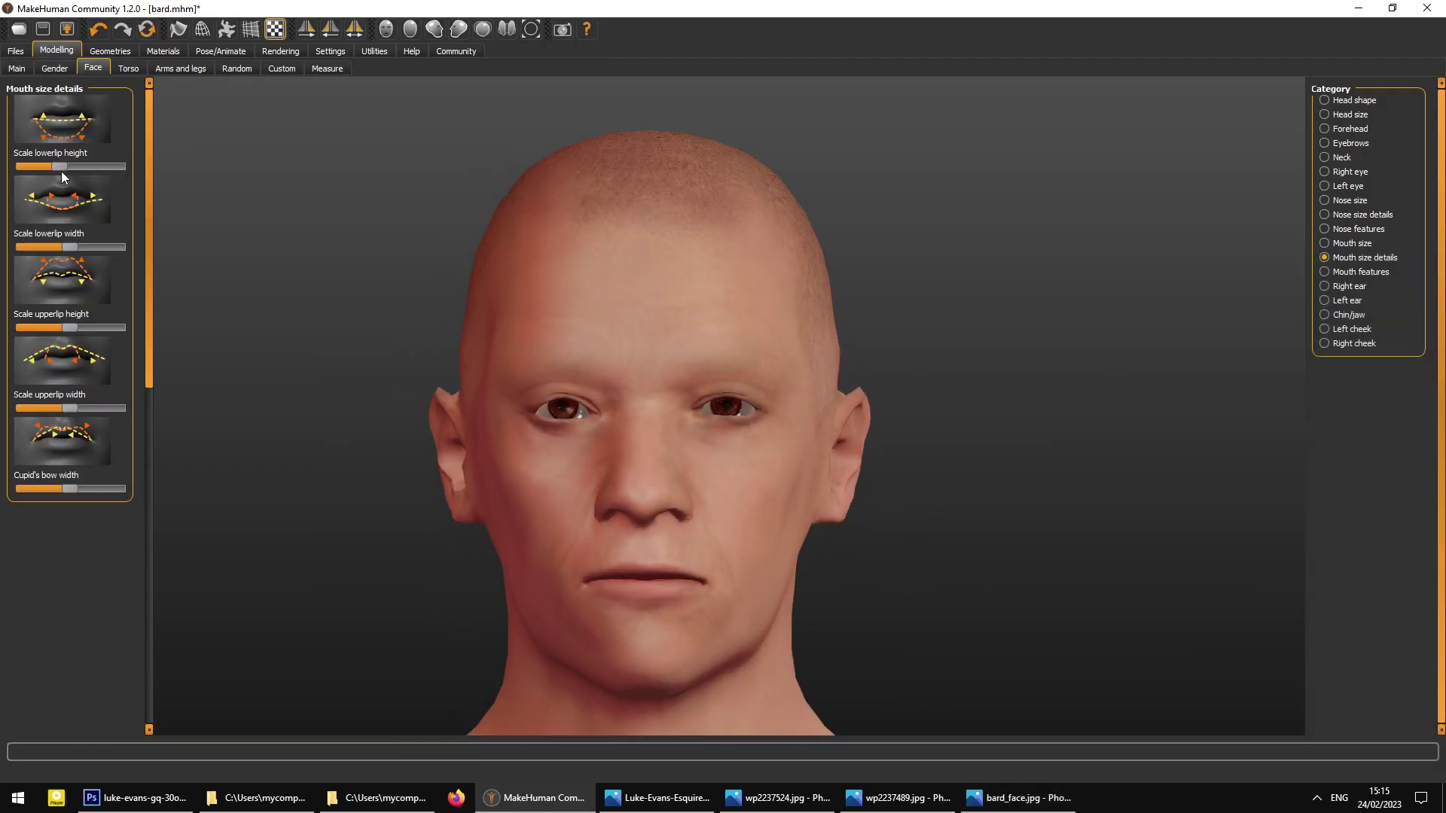
left_click_drag(51, 170, 61, 172)
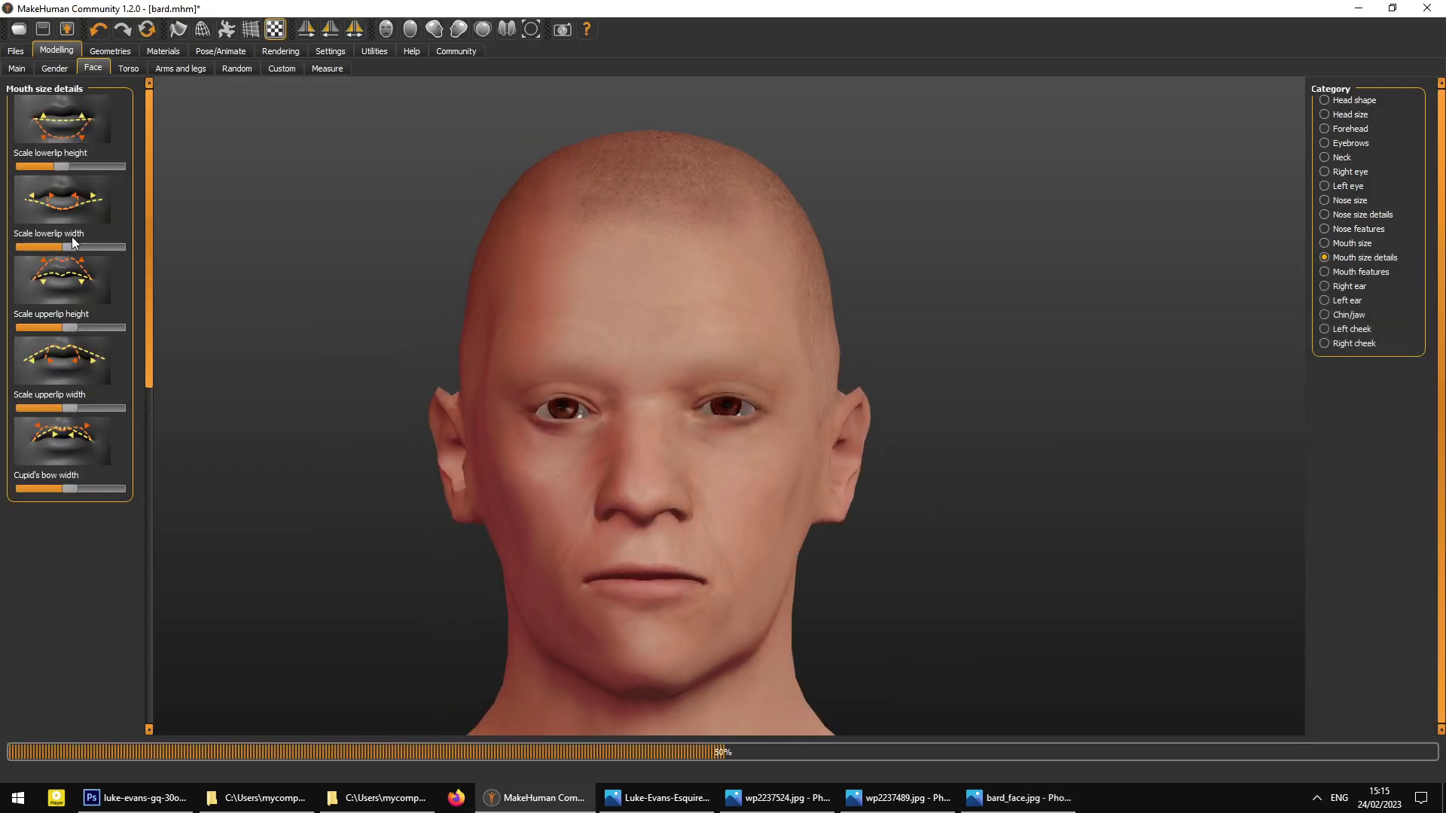
- Lower Scale lowerlip width to about 37 percent, checking the lower lip against the reference photos and from above
left_click_drag(76, 249, 73, 248)
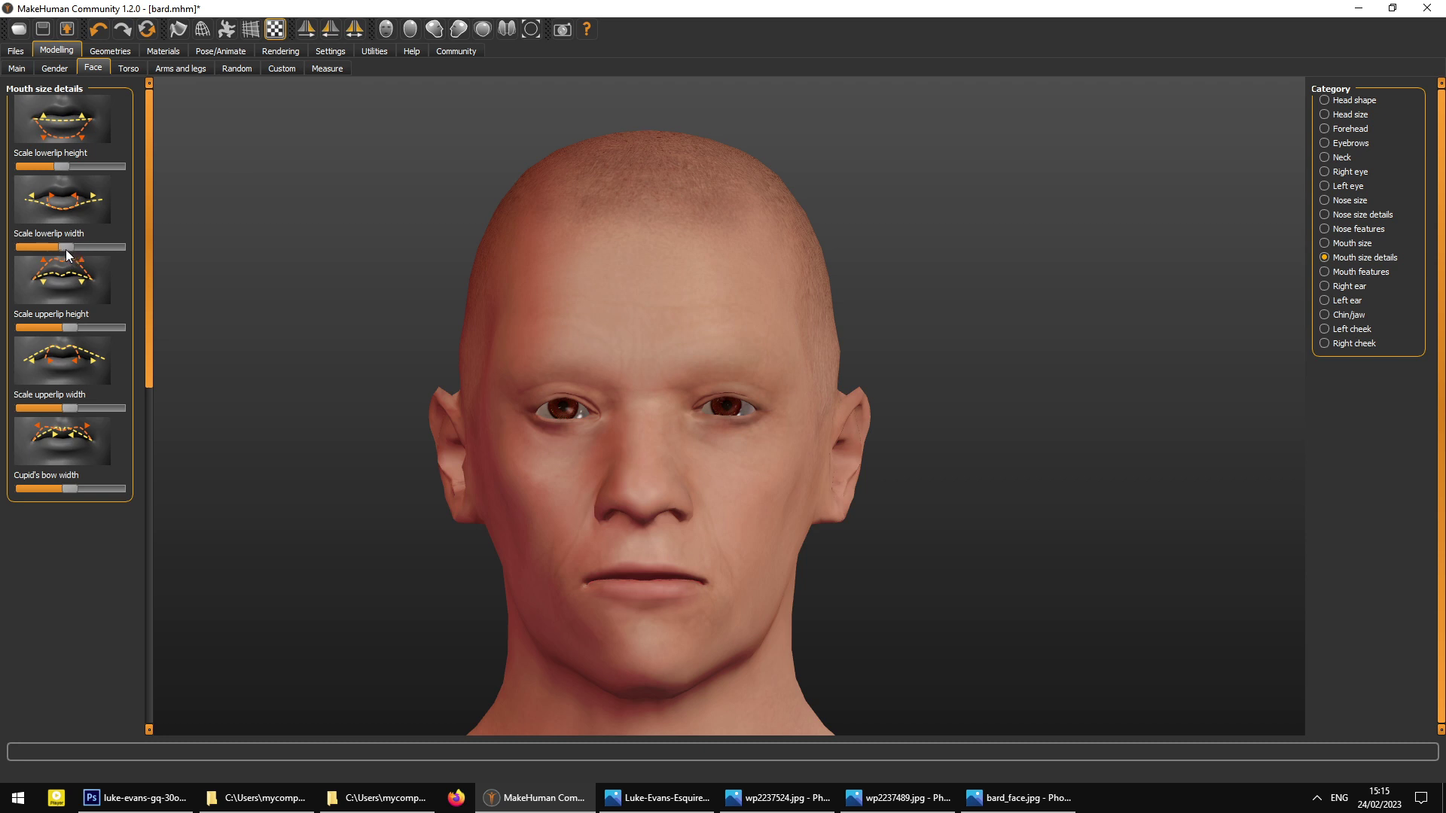
left_click(893, 809)
left_click(893, 810)
left_click(978, 810)
left_click(978, 810)
left_click_drag(489, 427, 500, 446)
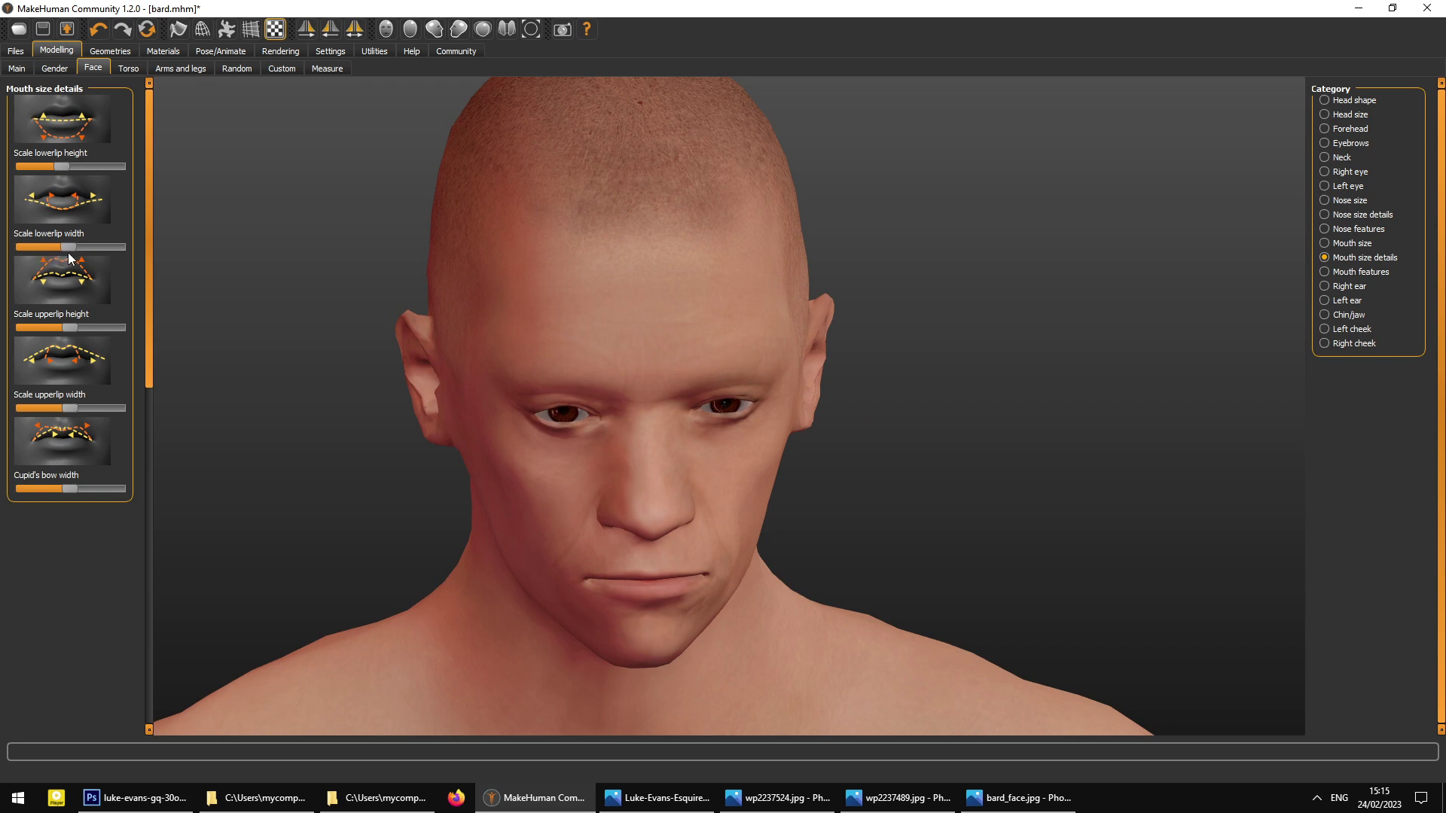
left_click(1018, 800)
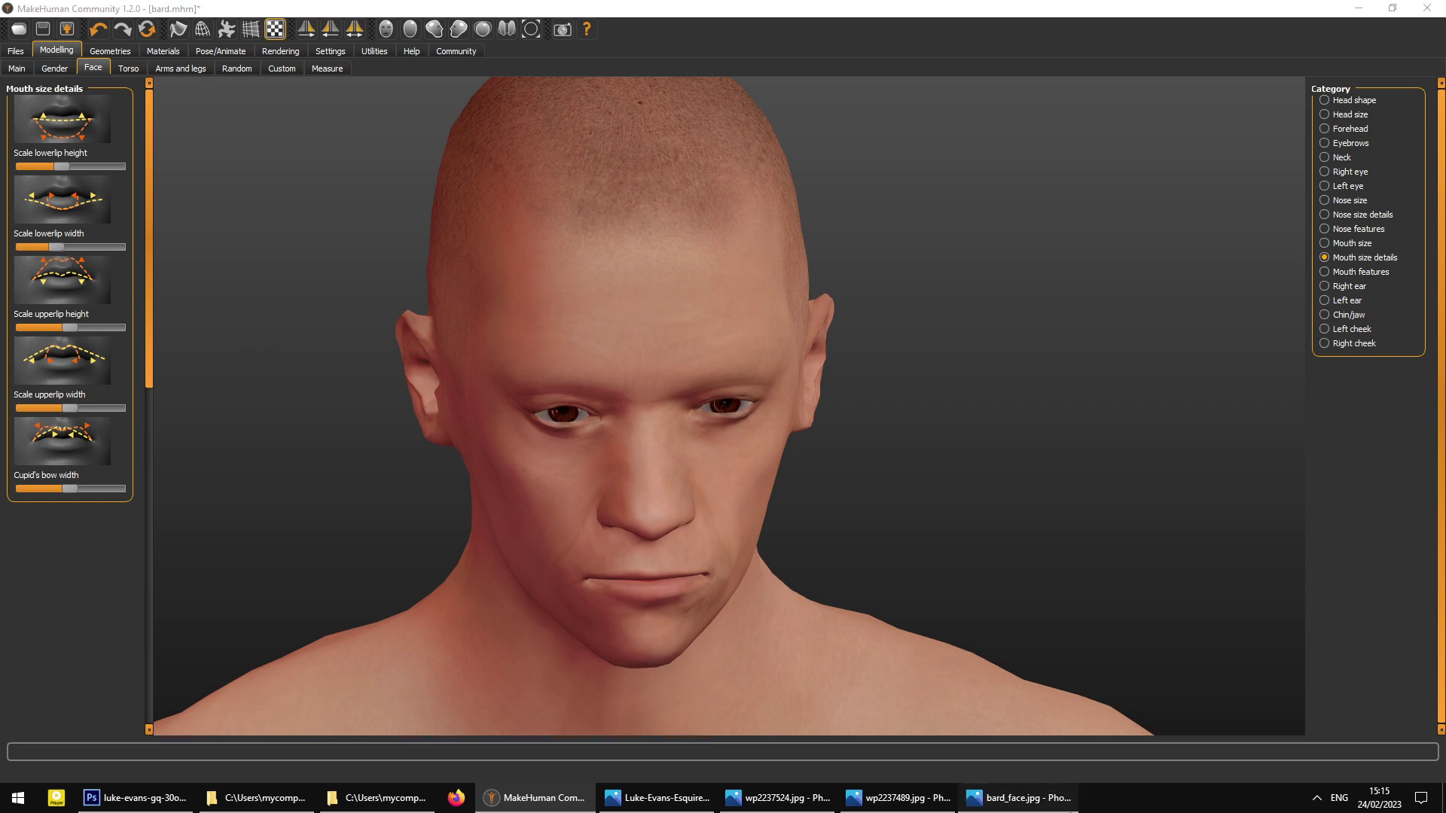
key("alt+Tab")
key("alt+Tab")
key("alt+Tab")
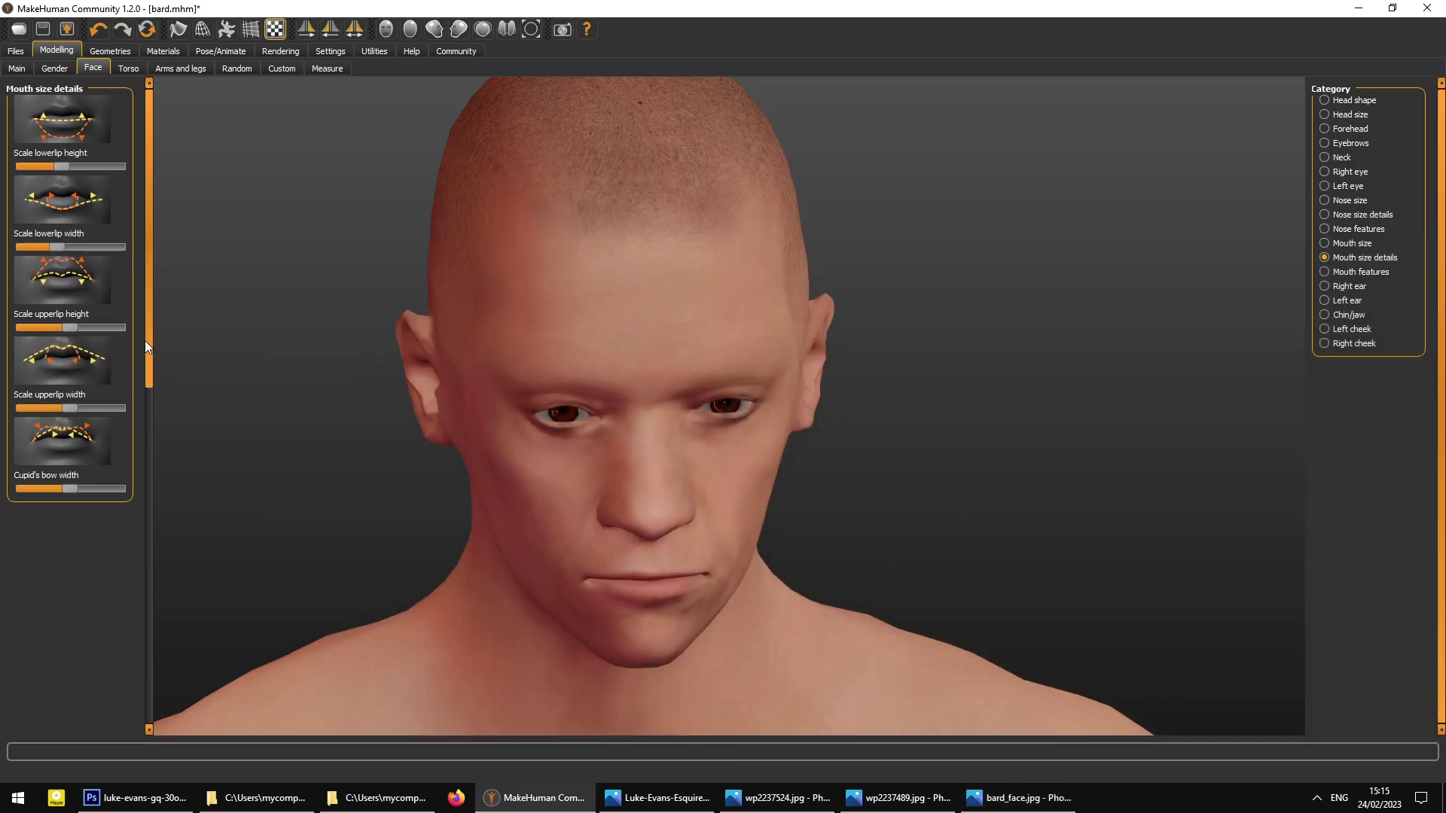
- Raise the Cupid's bow width to about 73 percent, comparing the upper lip with bard_face.jpg
key("1")
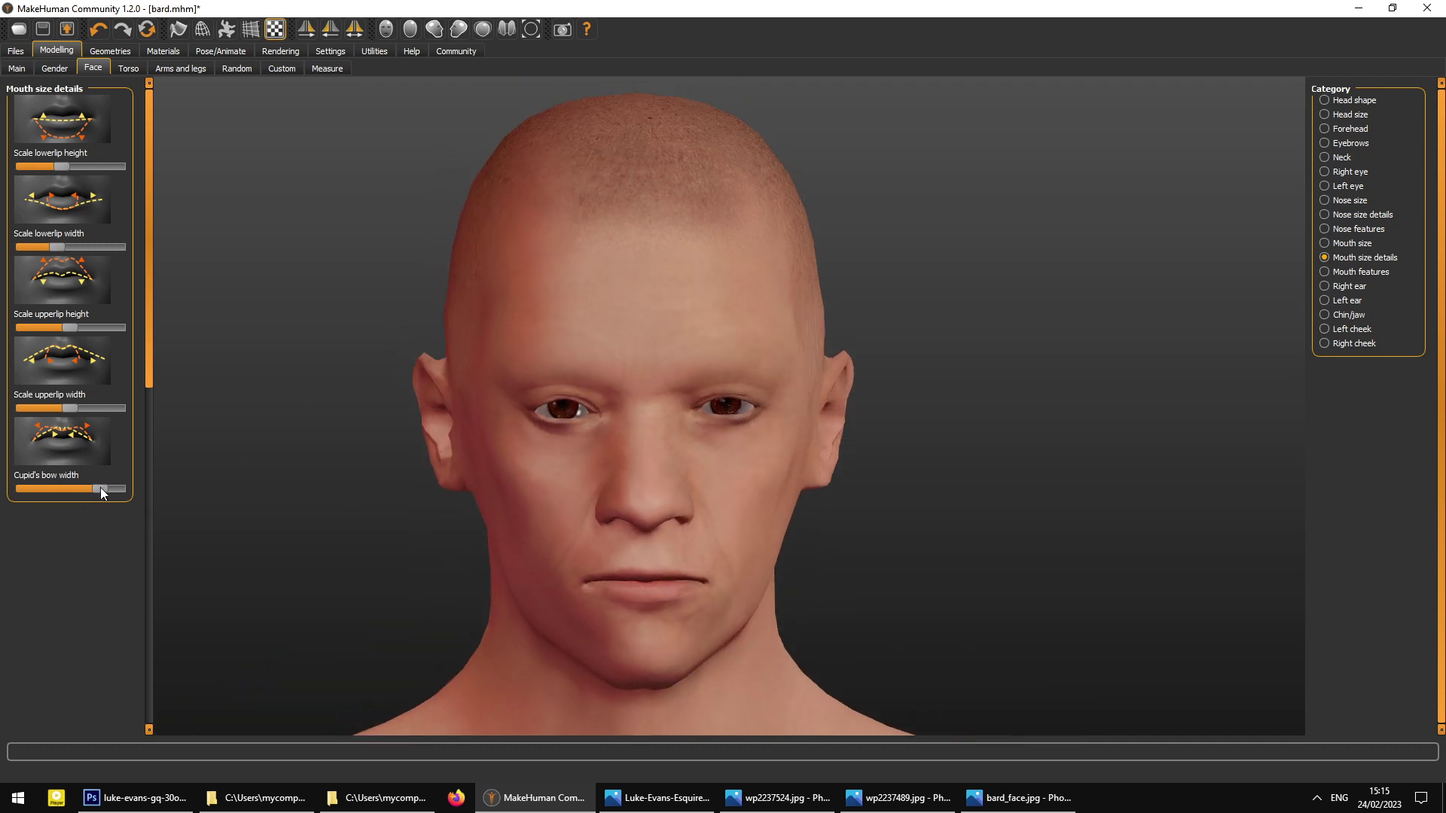
left_click_drag(101, 489, 160, 490)
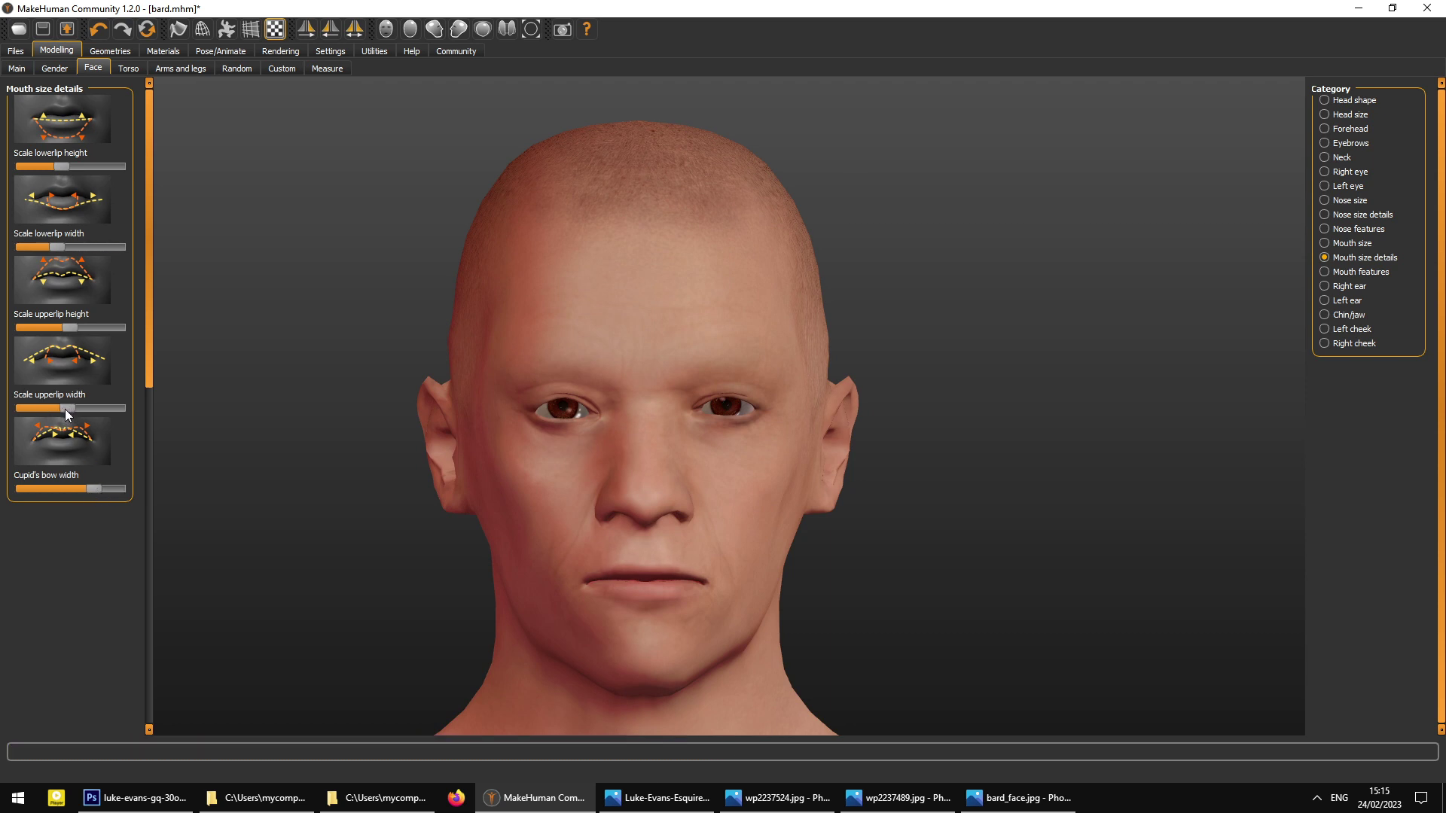
left_click_drag(91, 489, 65, 489)
left_click(1021, 798)
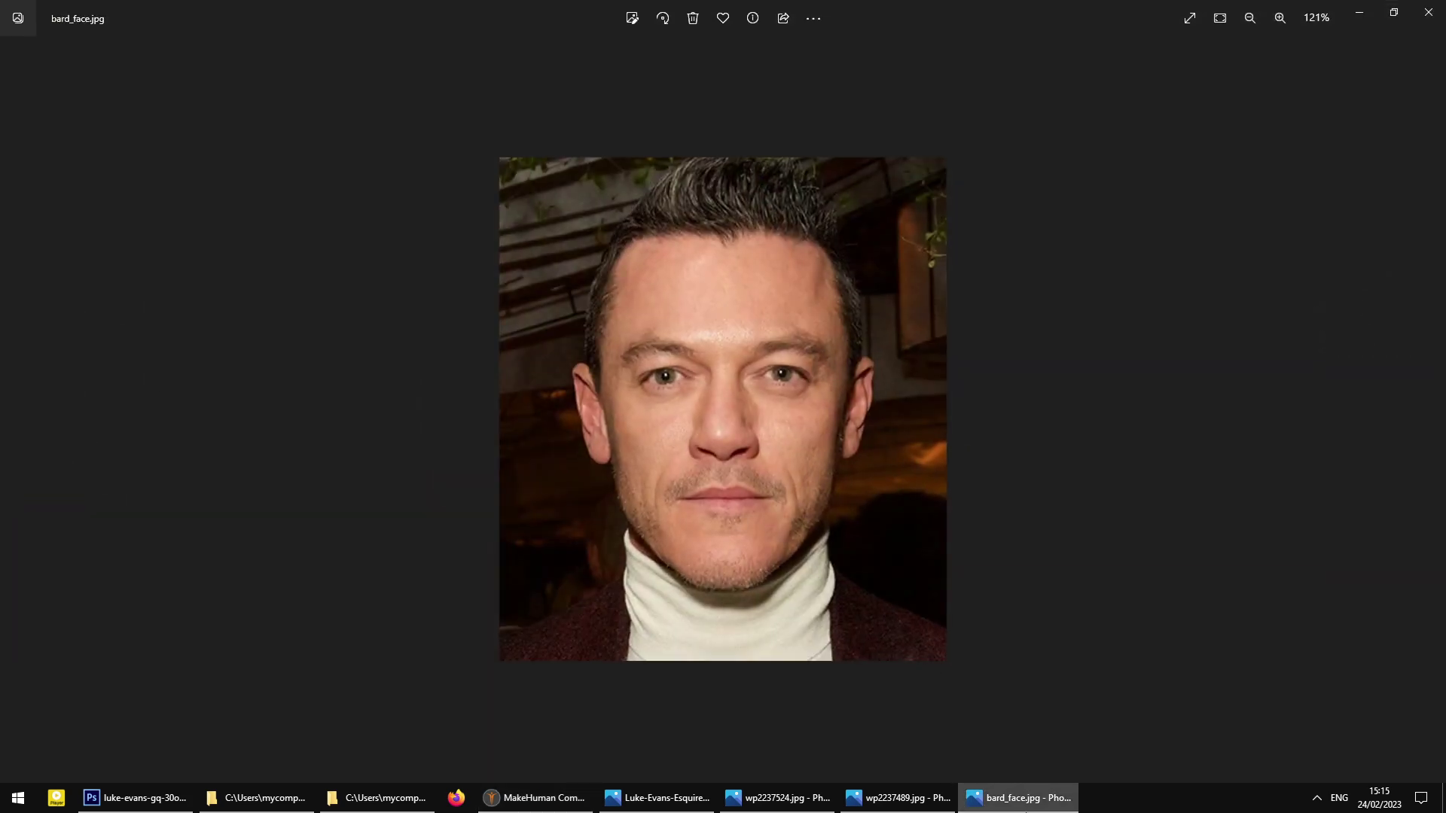
left_click(1024, 800)
left_click_drag(89, 488, 60, 488)
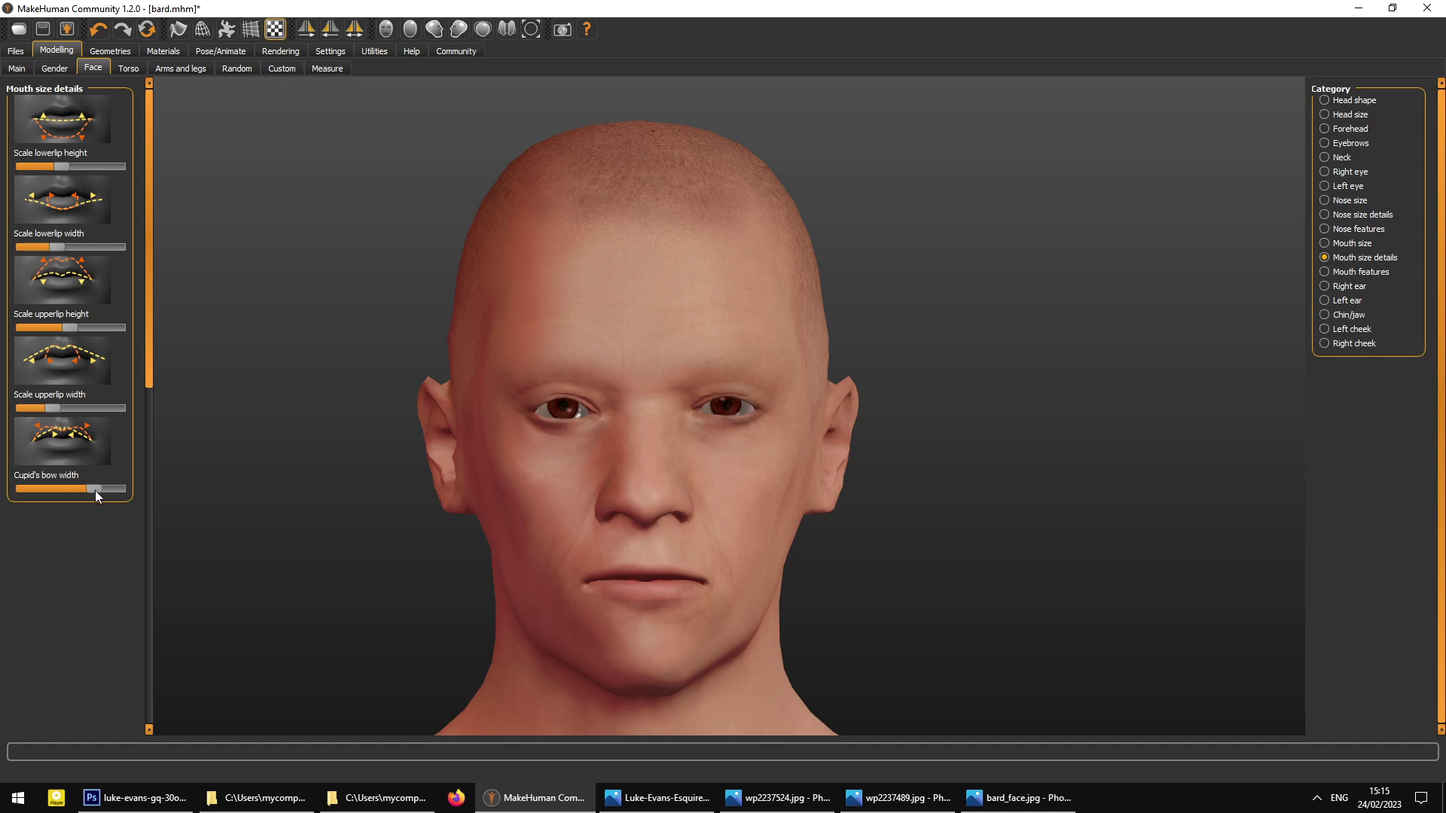
- Set Scale upperlip width to about 43 percent and check the lip from several angles
left_click_drag(651, 580, 473, 516)
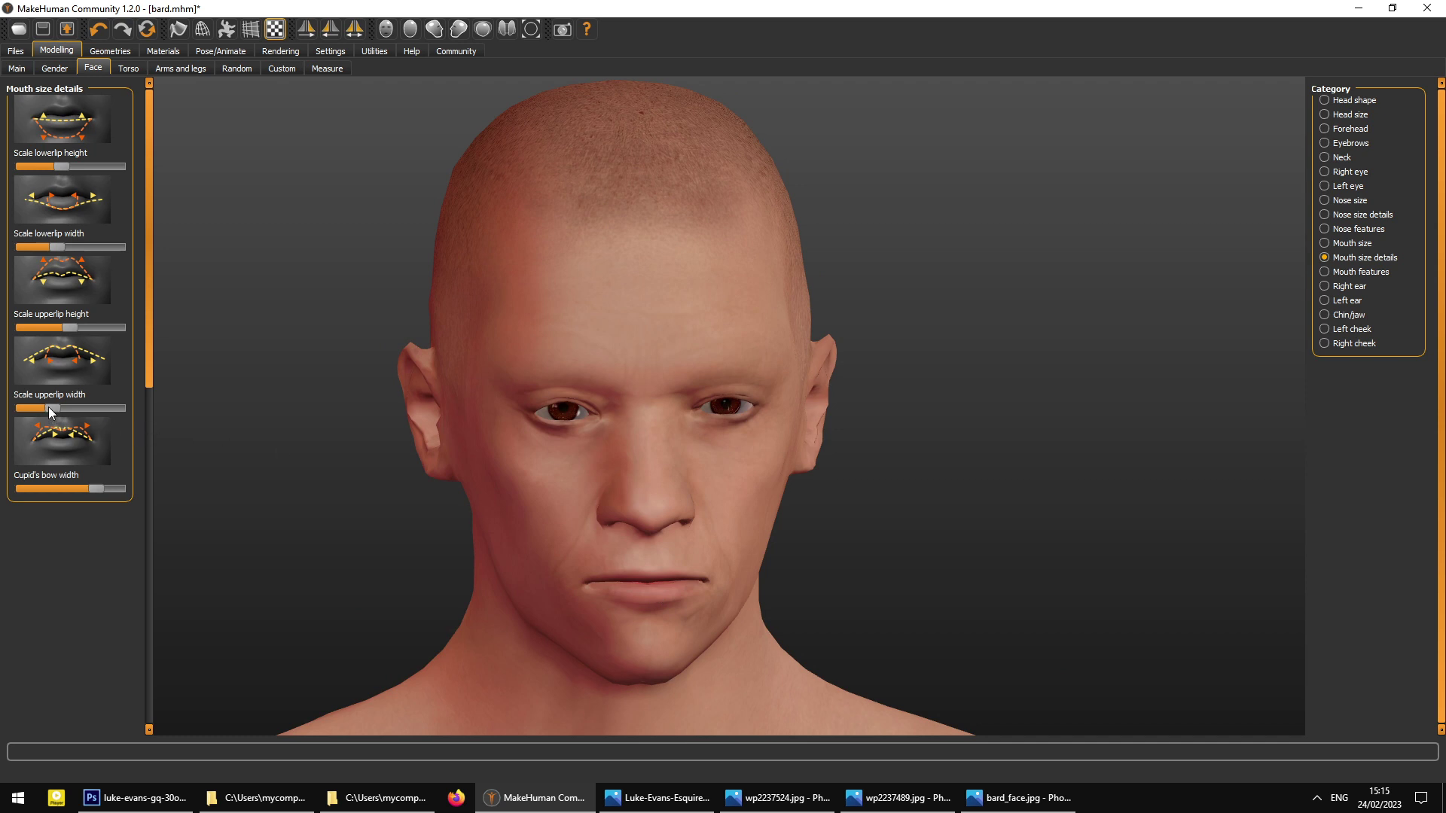
left_click_drag(46, 408, 51, 410)
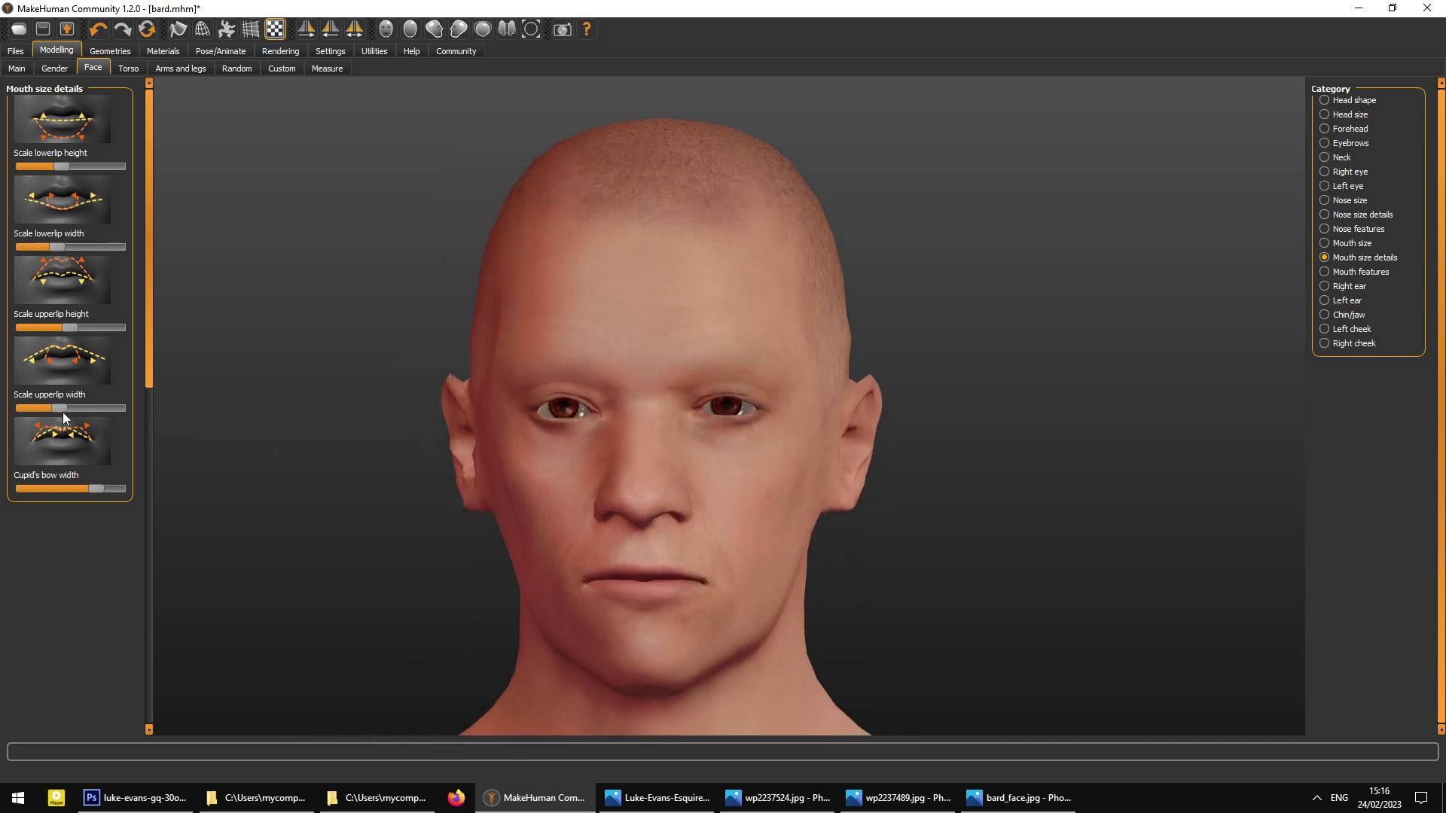
left_click_drag(27, 416, 64, 425)
left_click_drag(401, 494, 261, 417)
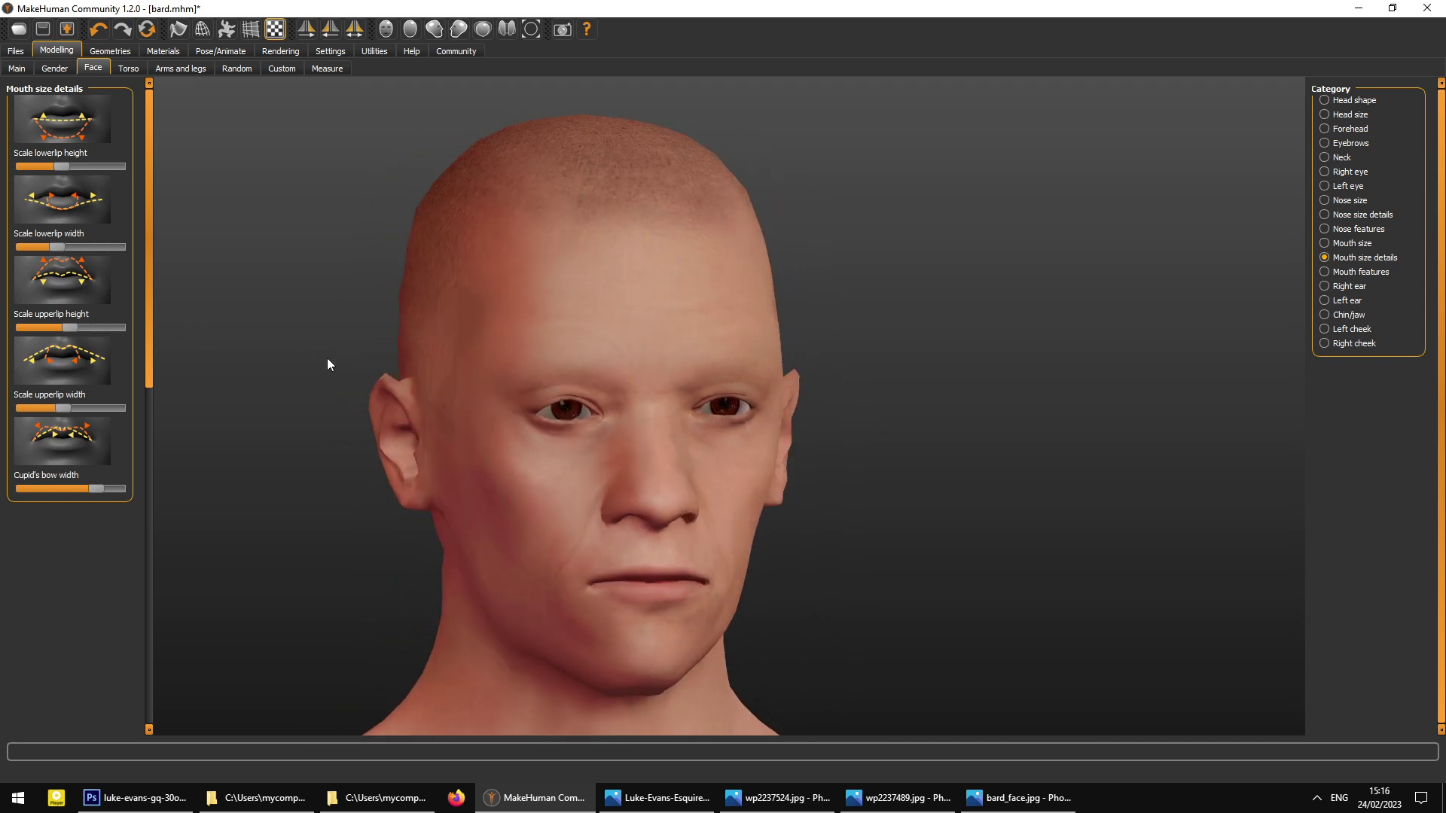
left_click_drag(419, 363, 304, 359)
- Raise Scale upperlip height to about 67 percent and lower Scale lowerlip height to about 30 percent, checking against the front overlay
left_click_drag(78, 330, 96, 329)
left_click(388, 30)
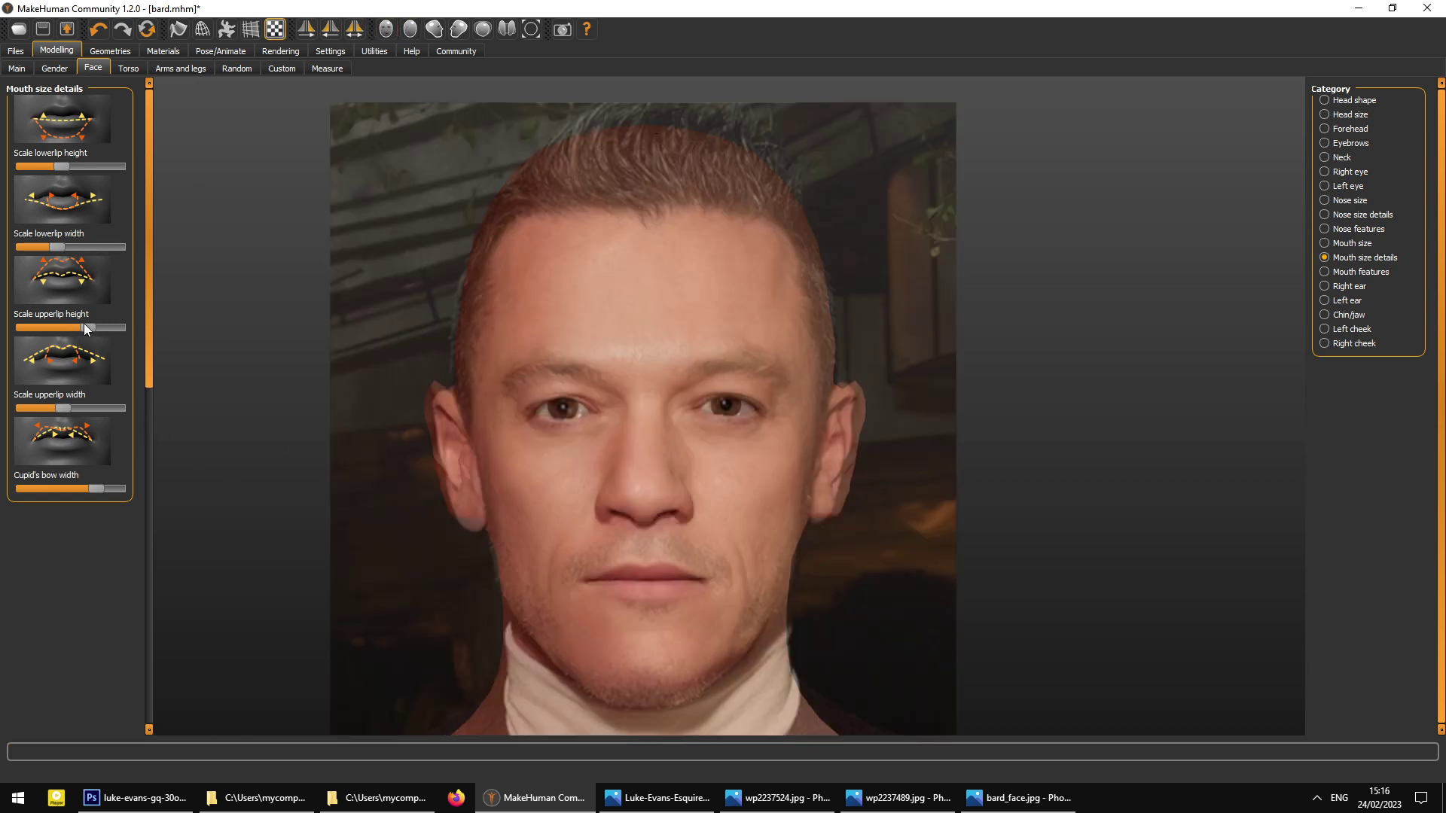
left_click_drag(67, 330, 100, 330)
left_click_drag(382, 404, 343, 392)
left_click_drag(81, 328, 89, 328)
left_click_drag(357, 396, 387, 409)
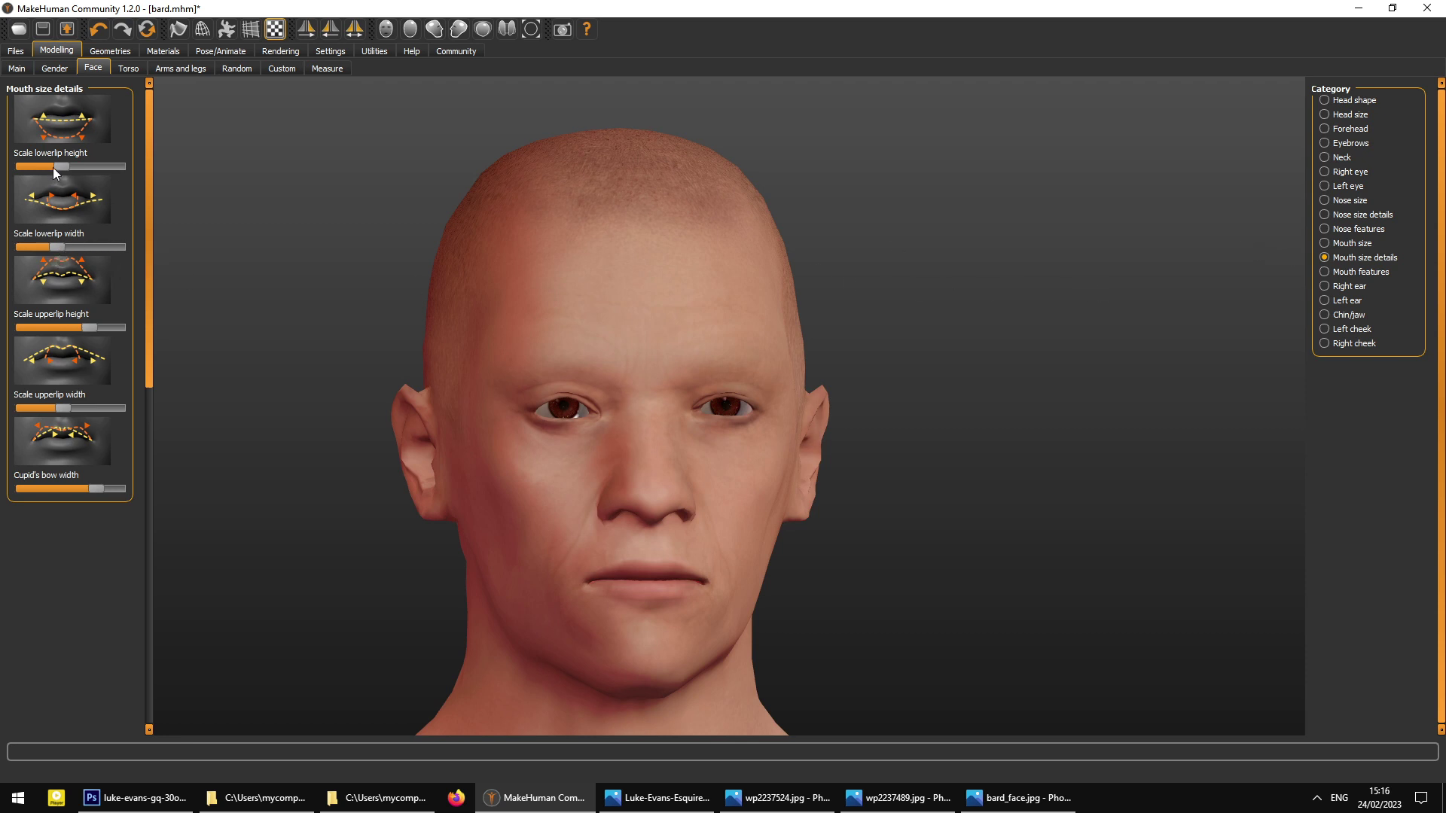
left_click_drag(64, 167, 60, 170)
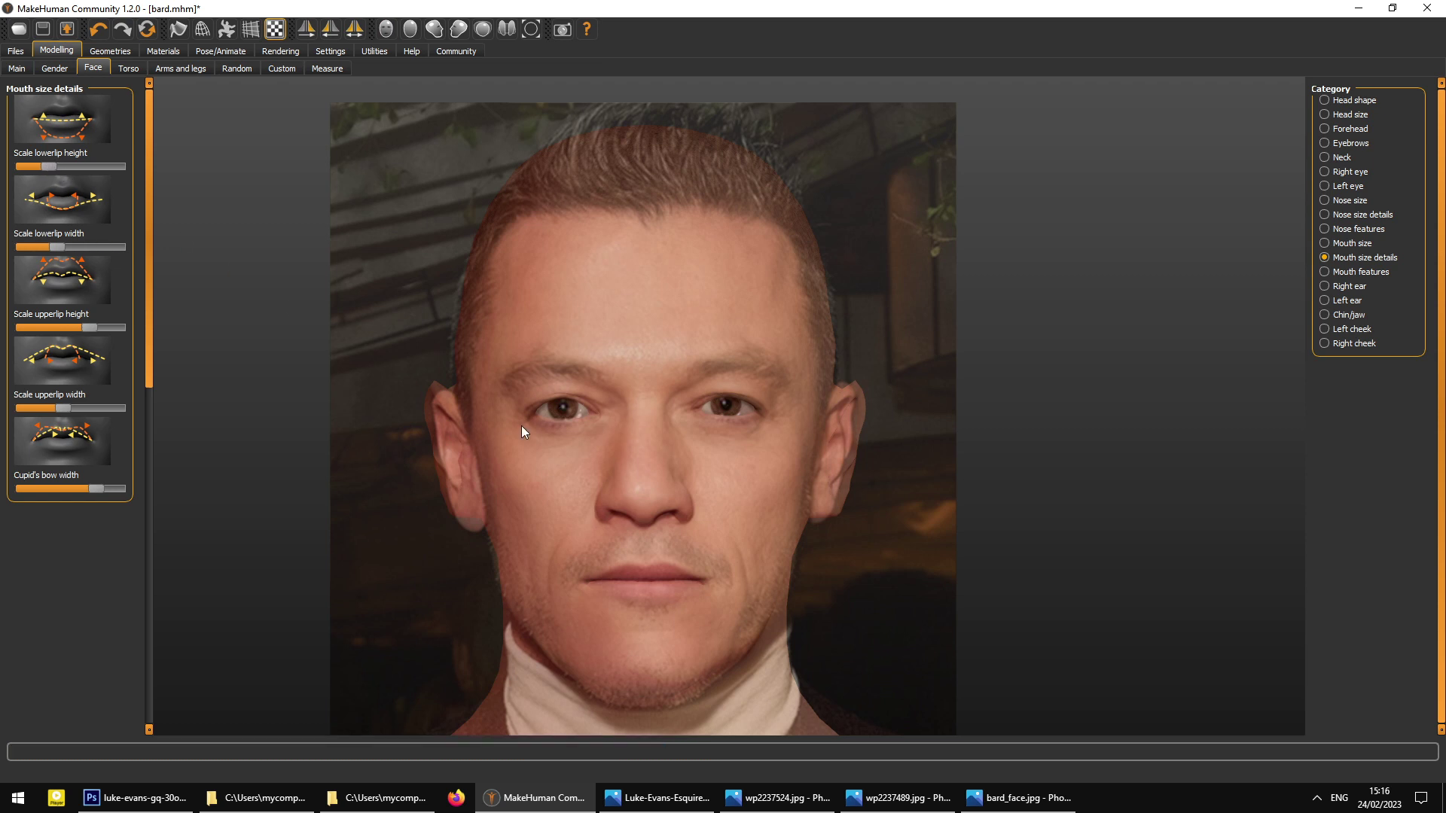
left_click_drag(535, 426, 565, 426)
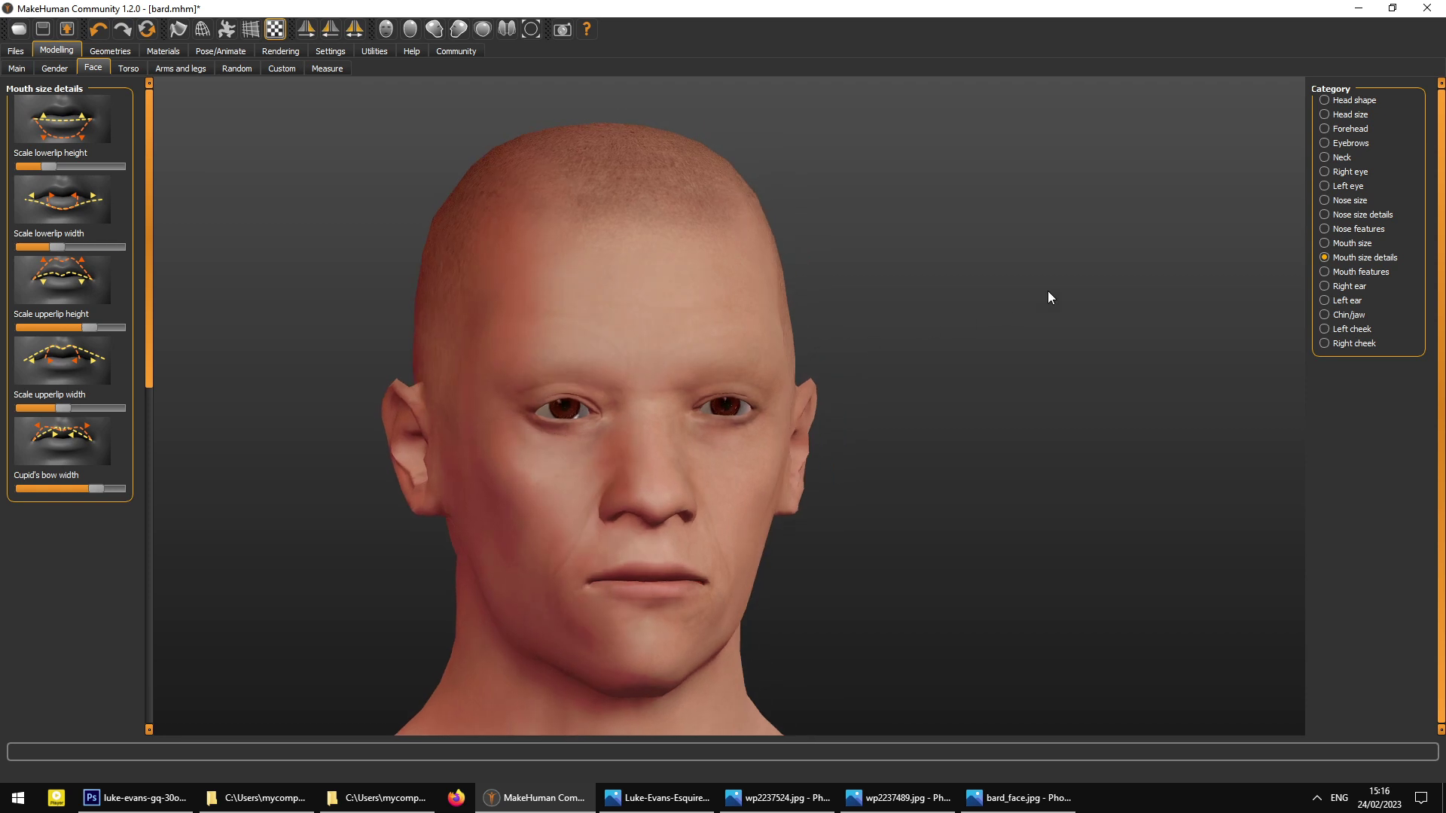
- In the Chin/jaw category, set Scale chin prognathism slightly above the middle, to about 59 percent, and check the profile
left_click(1327, 310)
left_click_drag(663, 459, 757, 458)
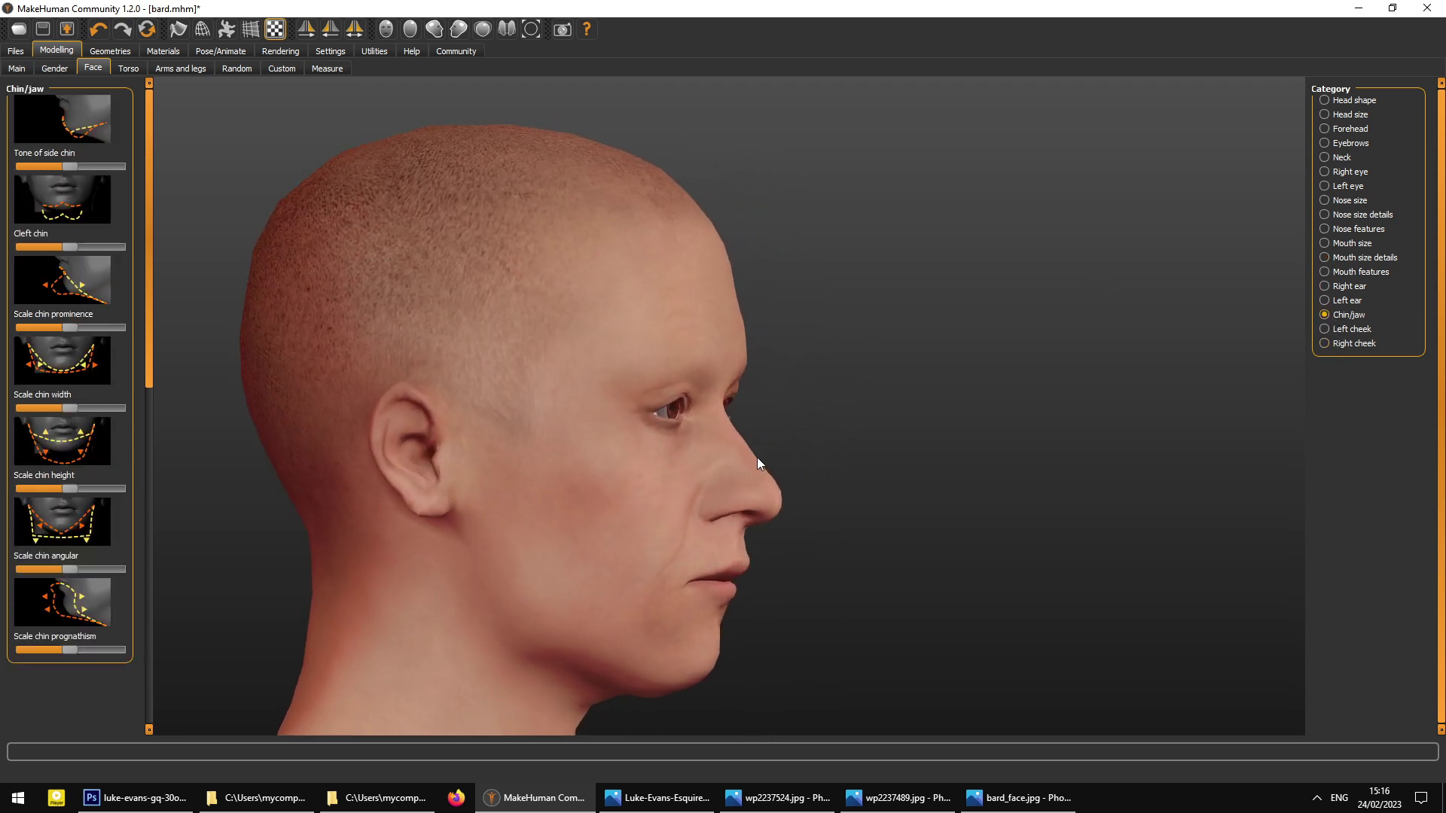
left_click_drag(67, 649, 81, 653)
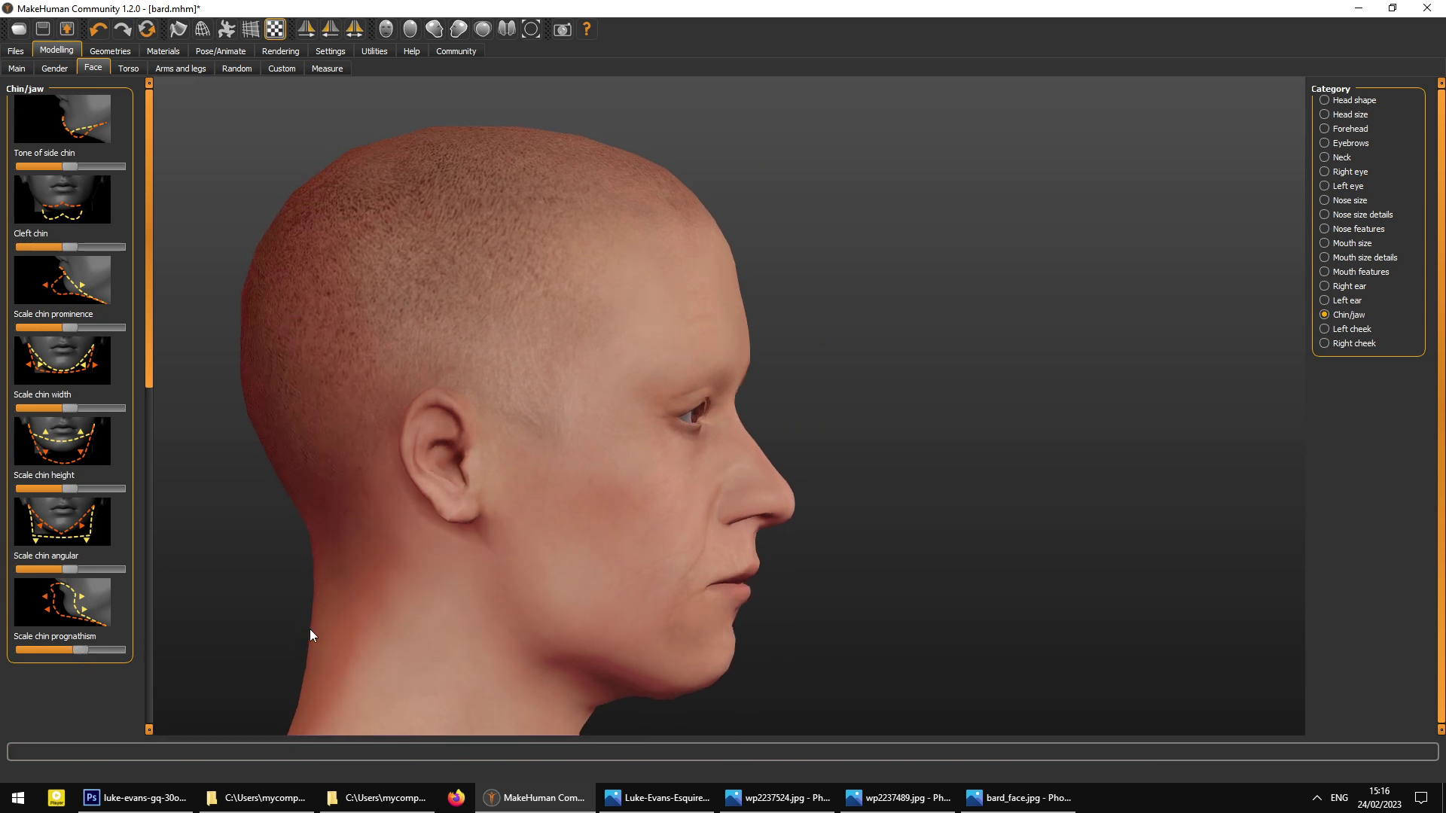
left_click_drag(572, 635, 506, 637)
left_click_drag(197, 326, 494, 442)
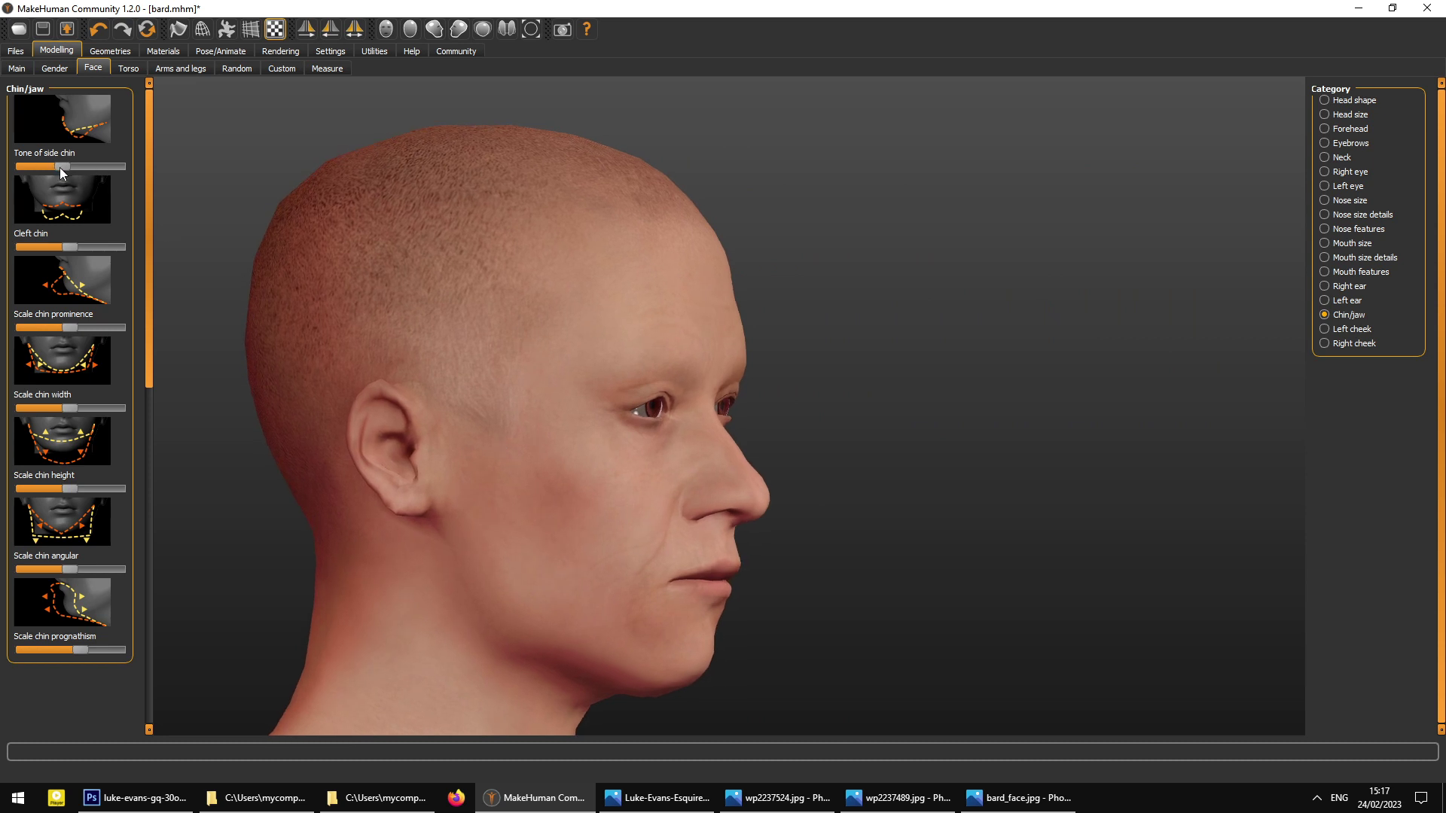
- Try Tone of side chin at its maximum and lower values, leaving it at about 56 percent while viewing the jaw at an angle
left_click_drag(66, 167, 238, 187)
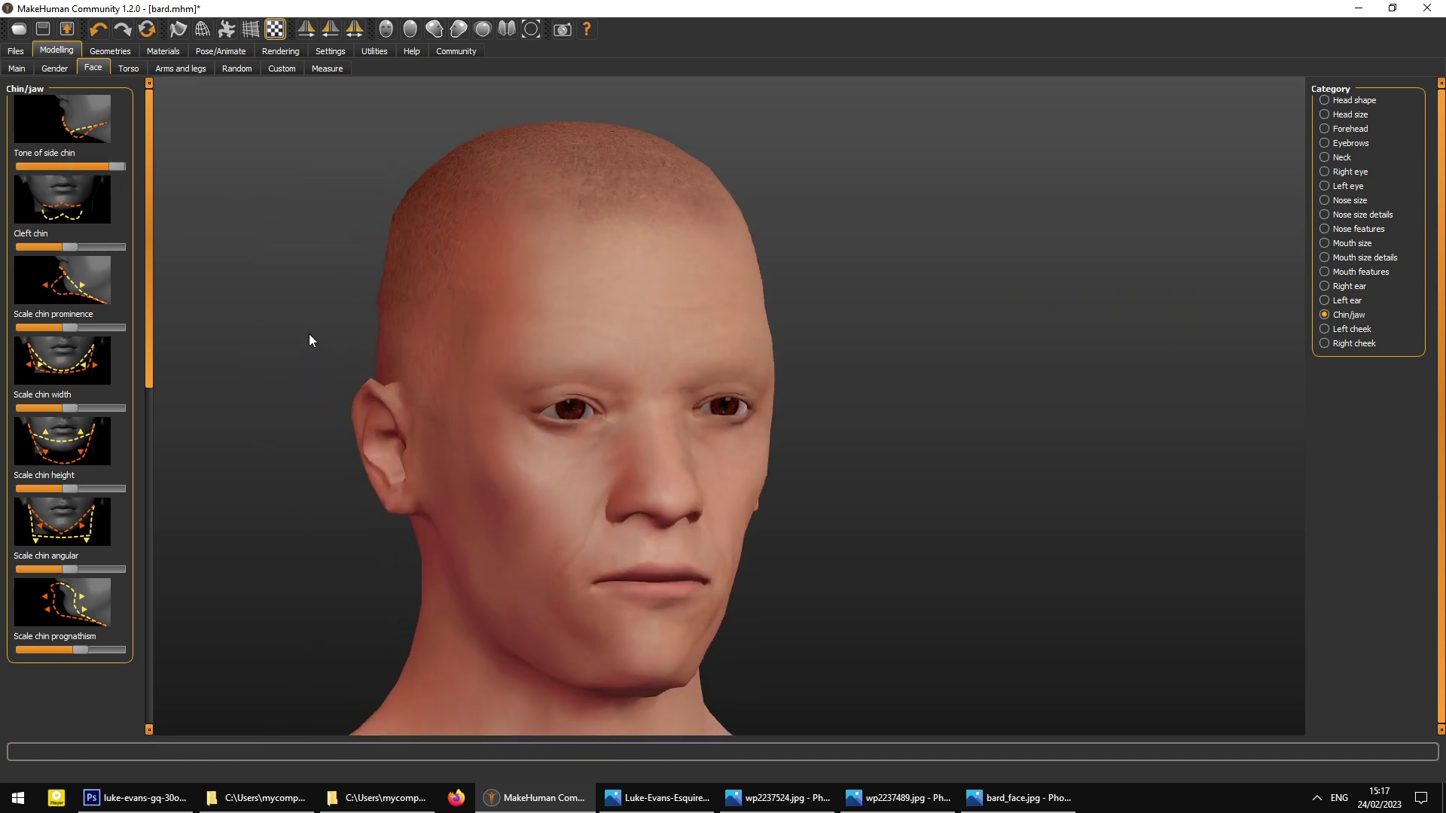
left_click(51, 167)
left_click_drag(52, 183, 79, 188)
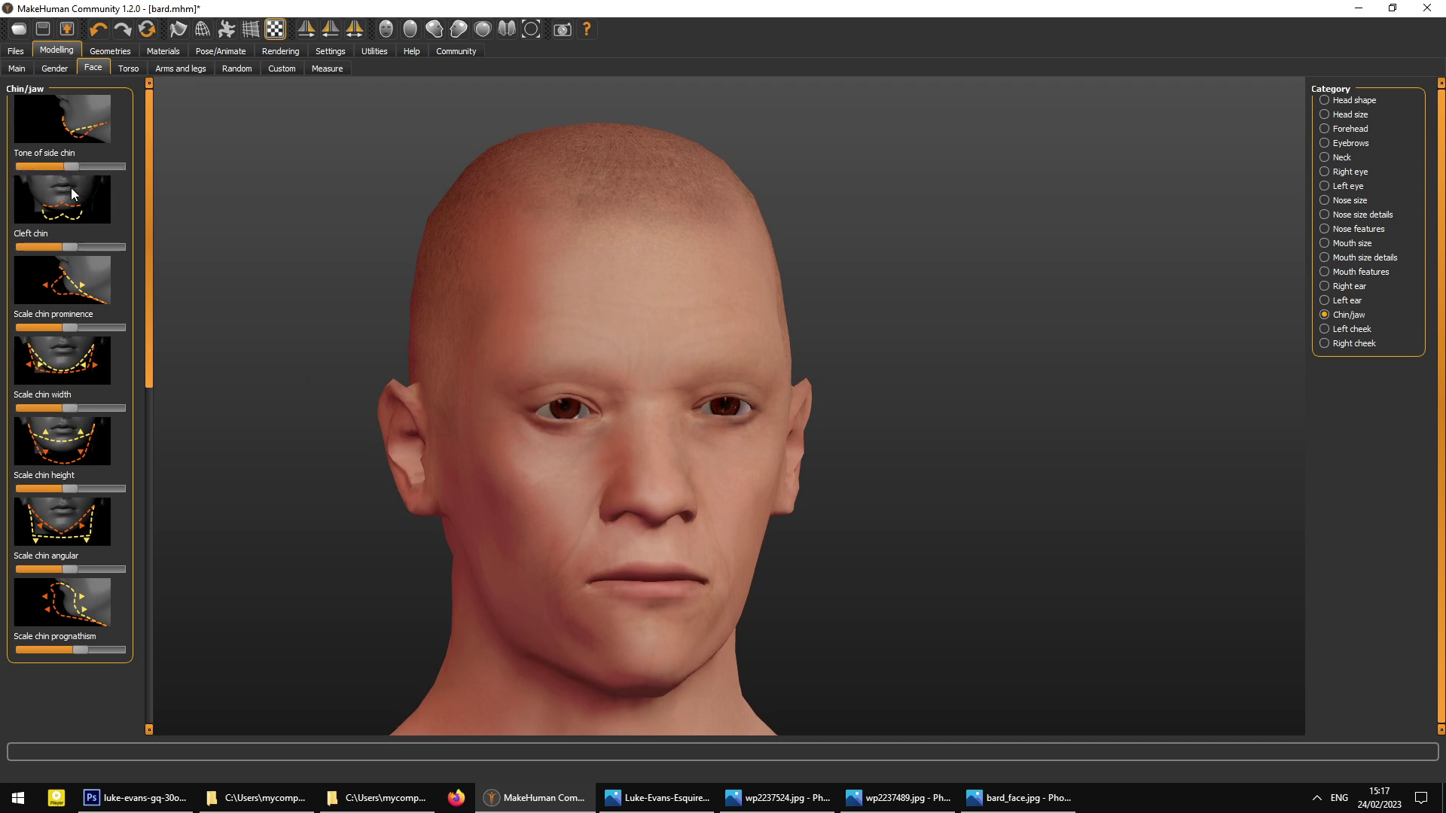
mouse_move(336, 346)
left_mouse_down()
mouse_move(309, 346)
mouse_move(462, 349)
mouse_move(356, 352)
left_mouse_up()
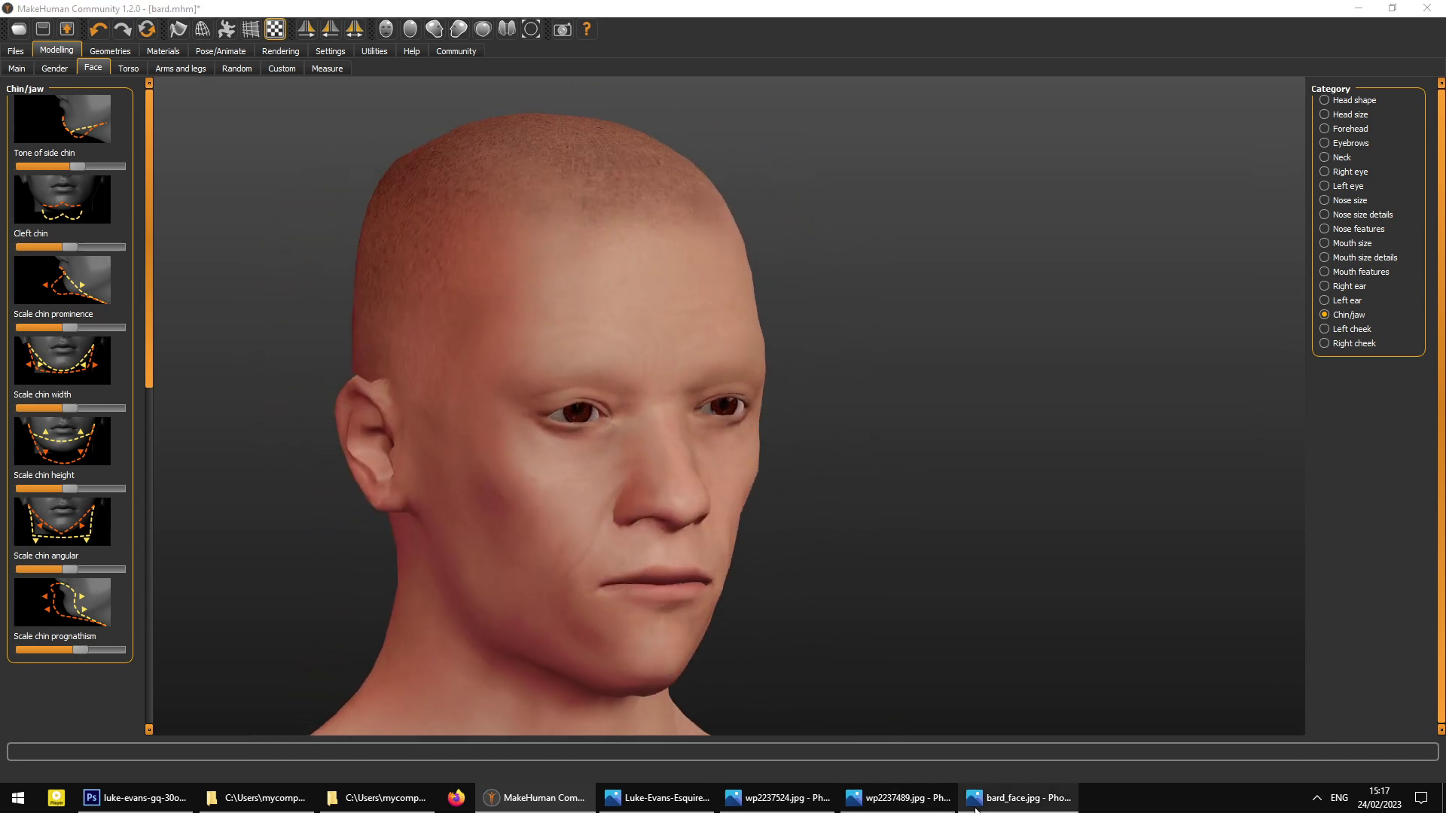
- Examine the chin and jaw in the reference photos bard_face.jpg, wp2237489.jpg and wp2237524.jpg, and return to MakeHuman
left_click(1023, 798)
left_click(903, 802)
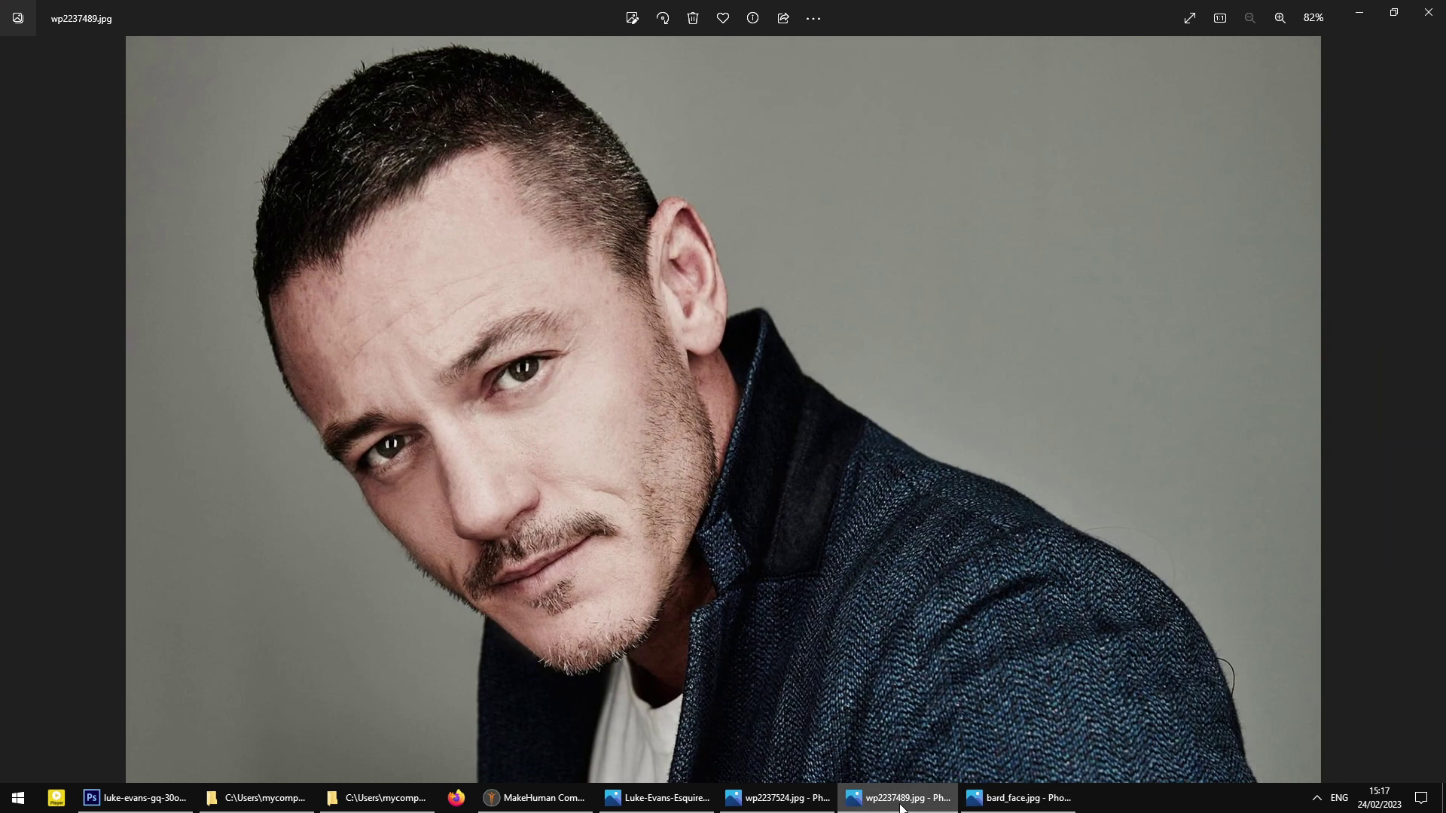
left_click(783, 803)
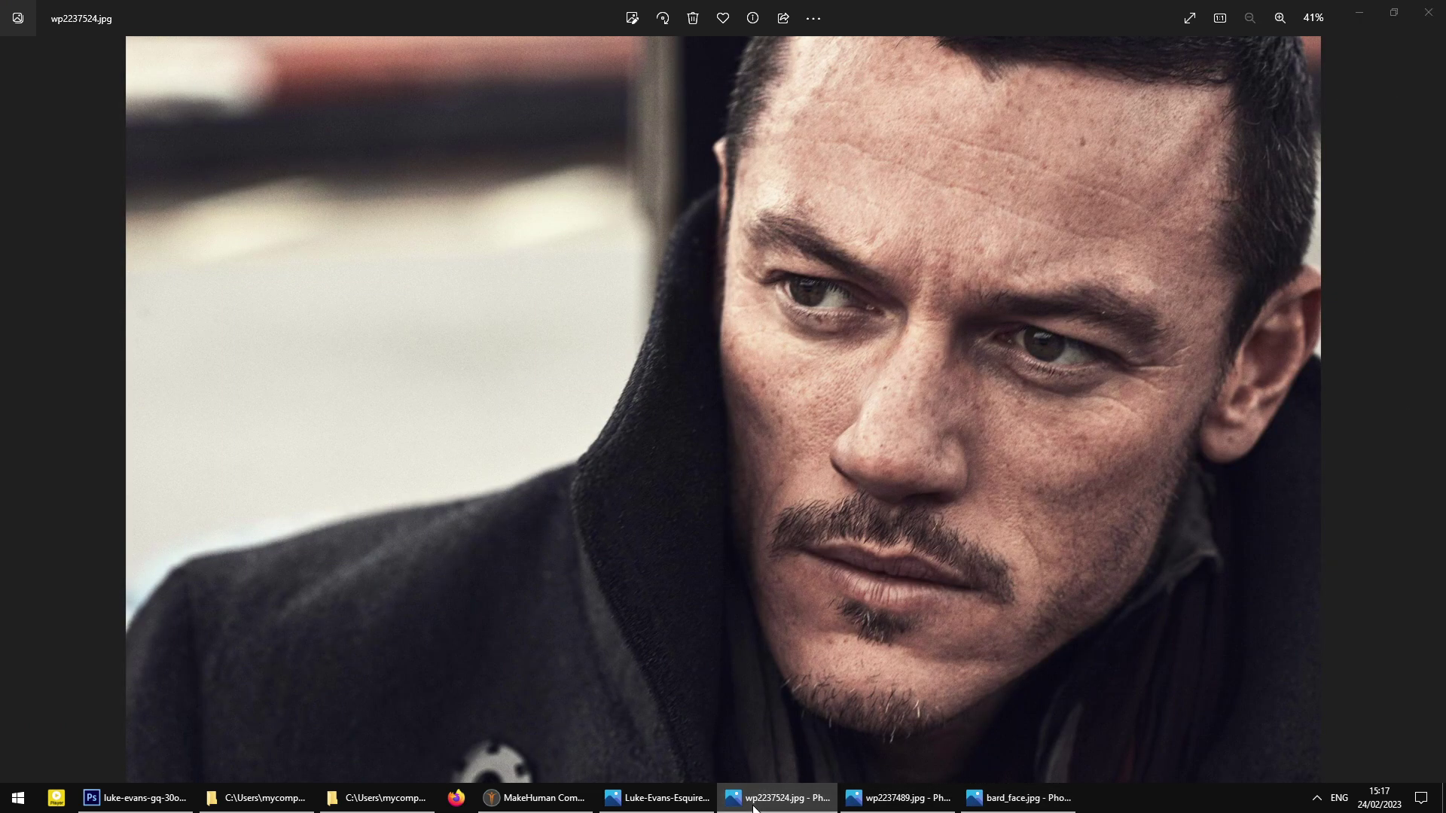
left_click(754, 809)
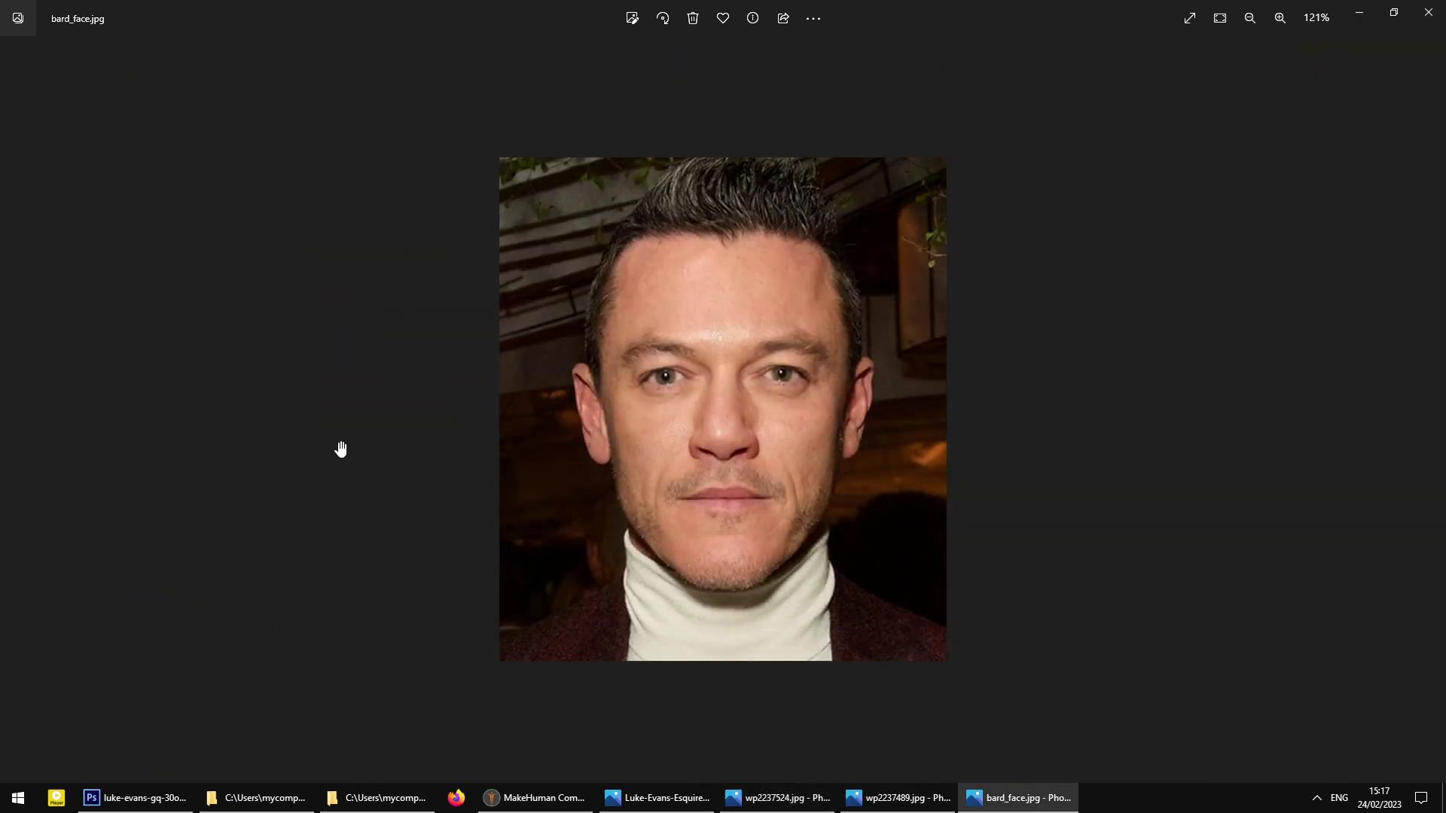
left_click(536, 798)
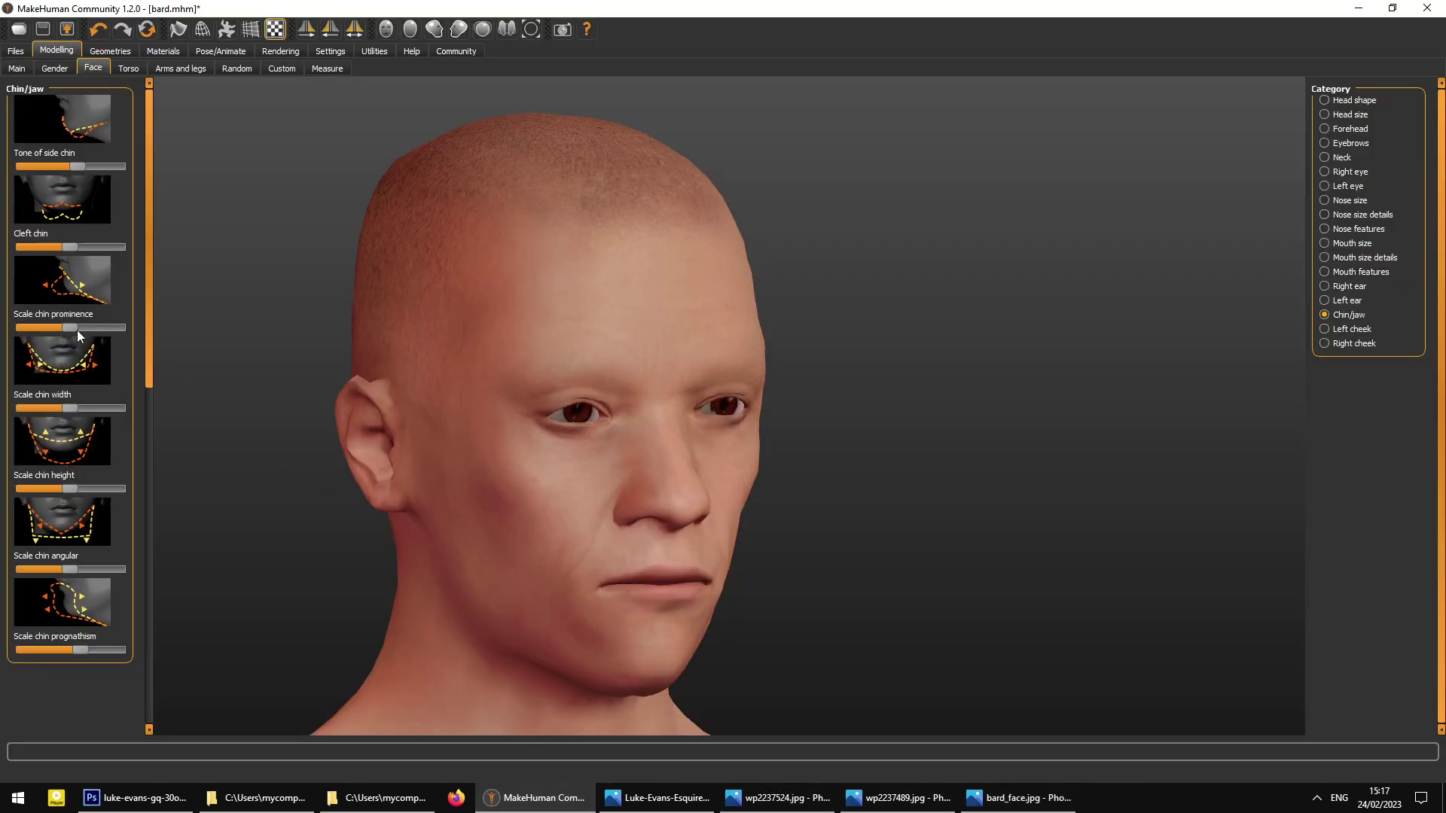
left_click(657, 799)
left_click(807, 810)
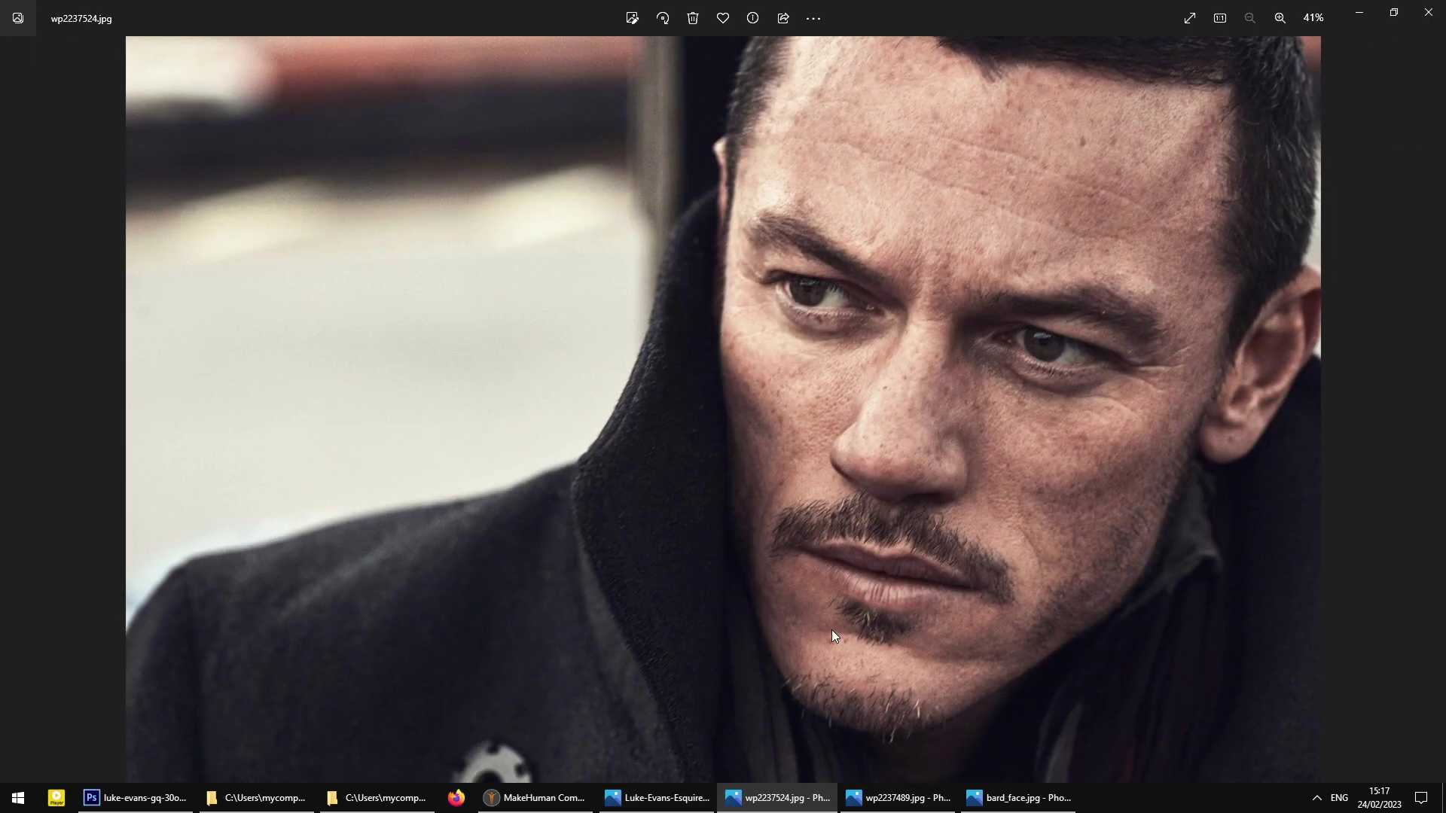
left_click(537, 798)
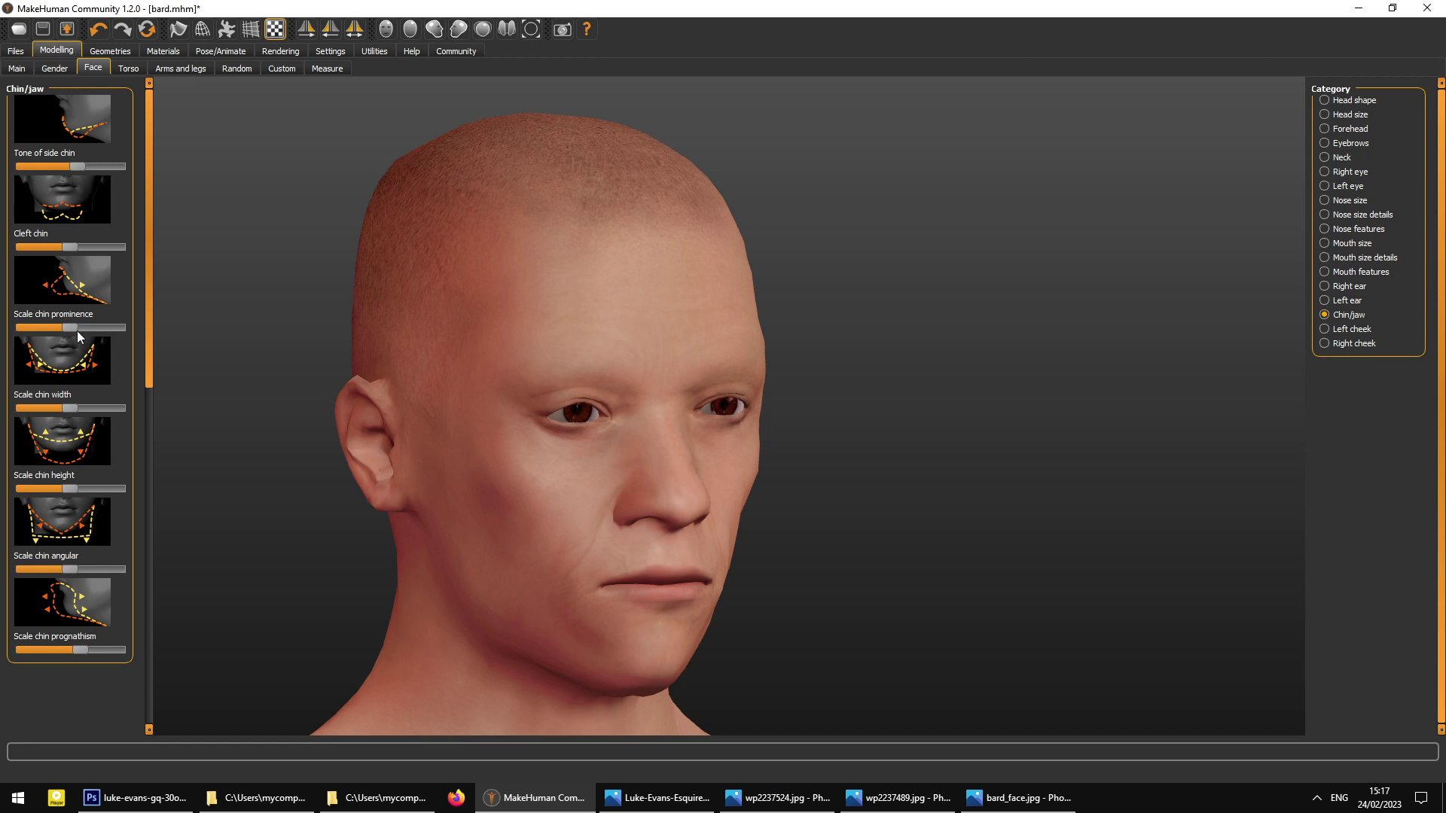
- Set Scale chin prominence slightly above the middle, to about 56 percent, checking the profile and wp2237489.jpg
left_click_drag(74, 328, 87, 328)
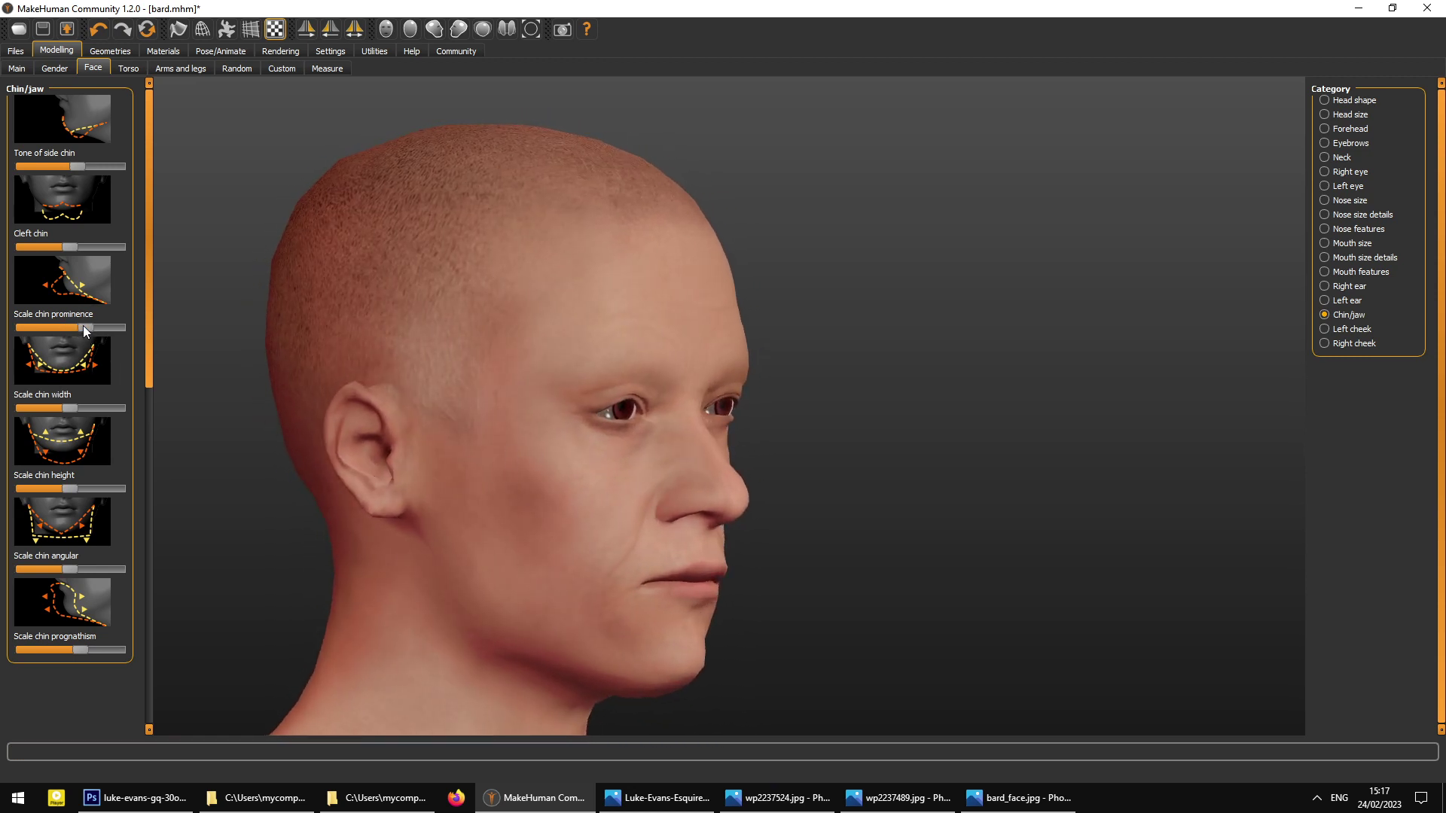
left_click_drag(78, 326, 74, 327)
left_click_drag(396, 455, 203, 450)
left_click(934, 799)
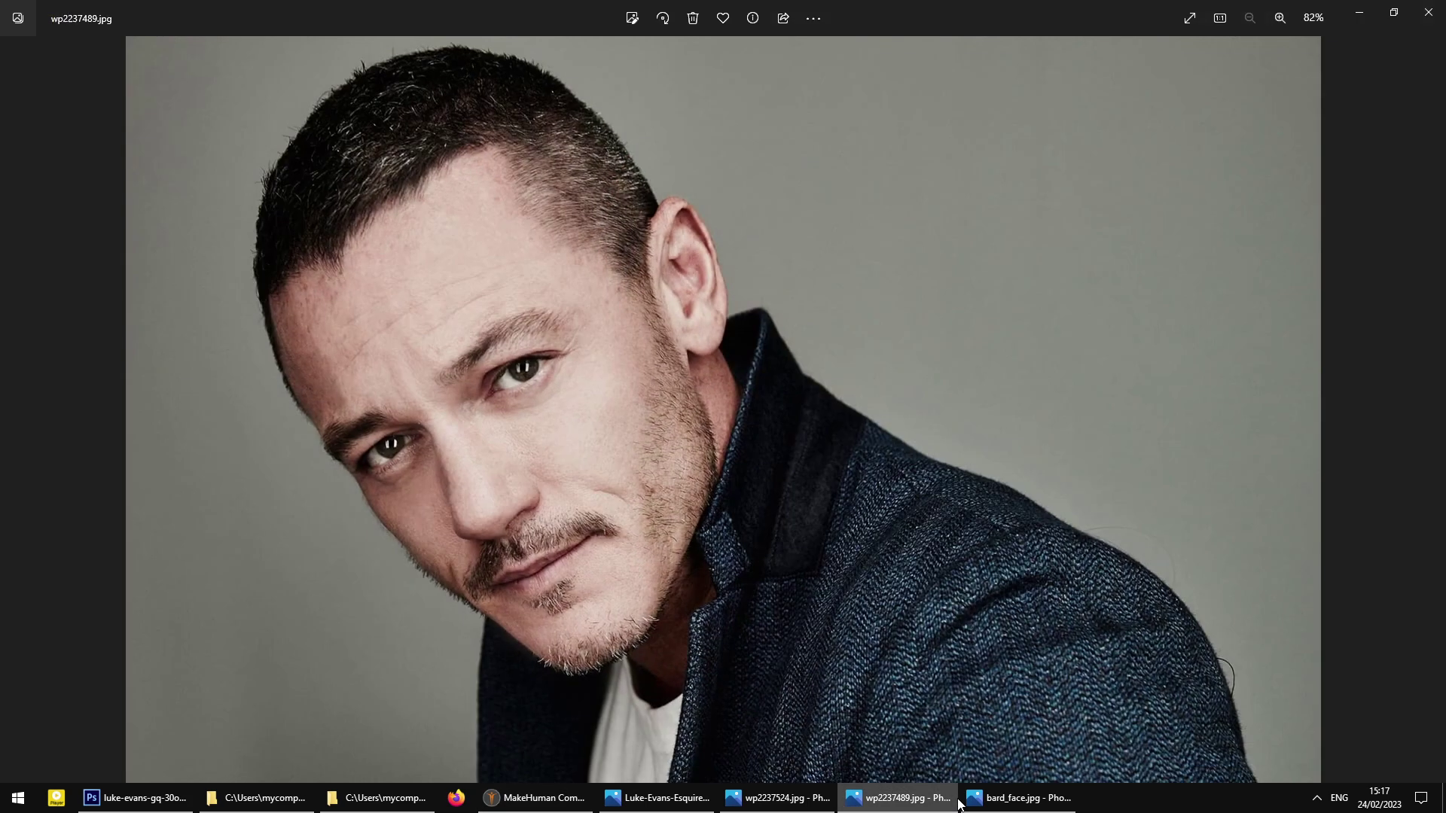
left_click(955, 802)
left_click_drag(224, 466, 640, 523)
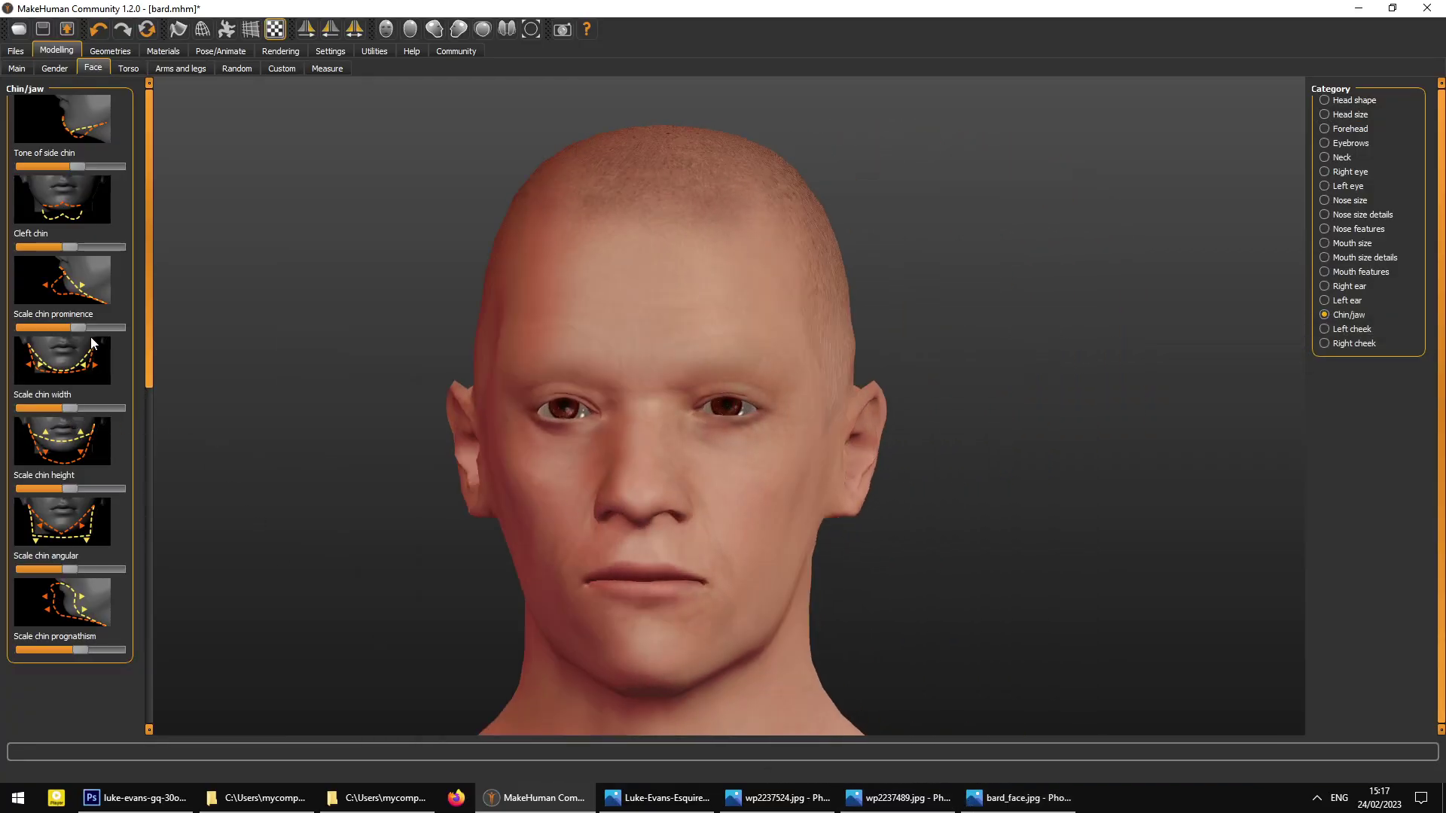
- Raise Scale chin height to about 62 percent against the bard_face.jpg overlay in front view
left_click_drag(70, 488, 70, 488)
left_click(385, 28)
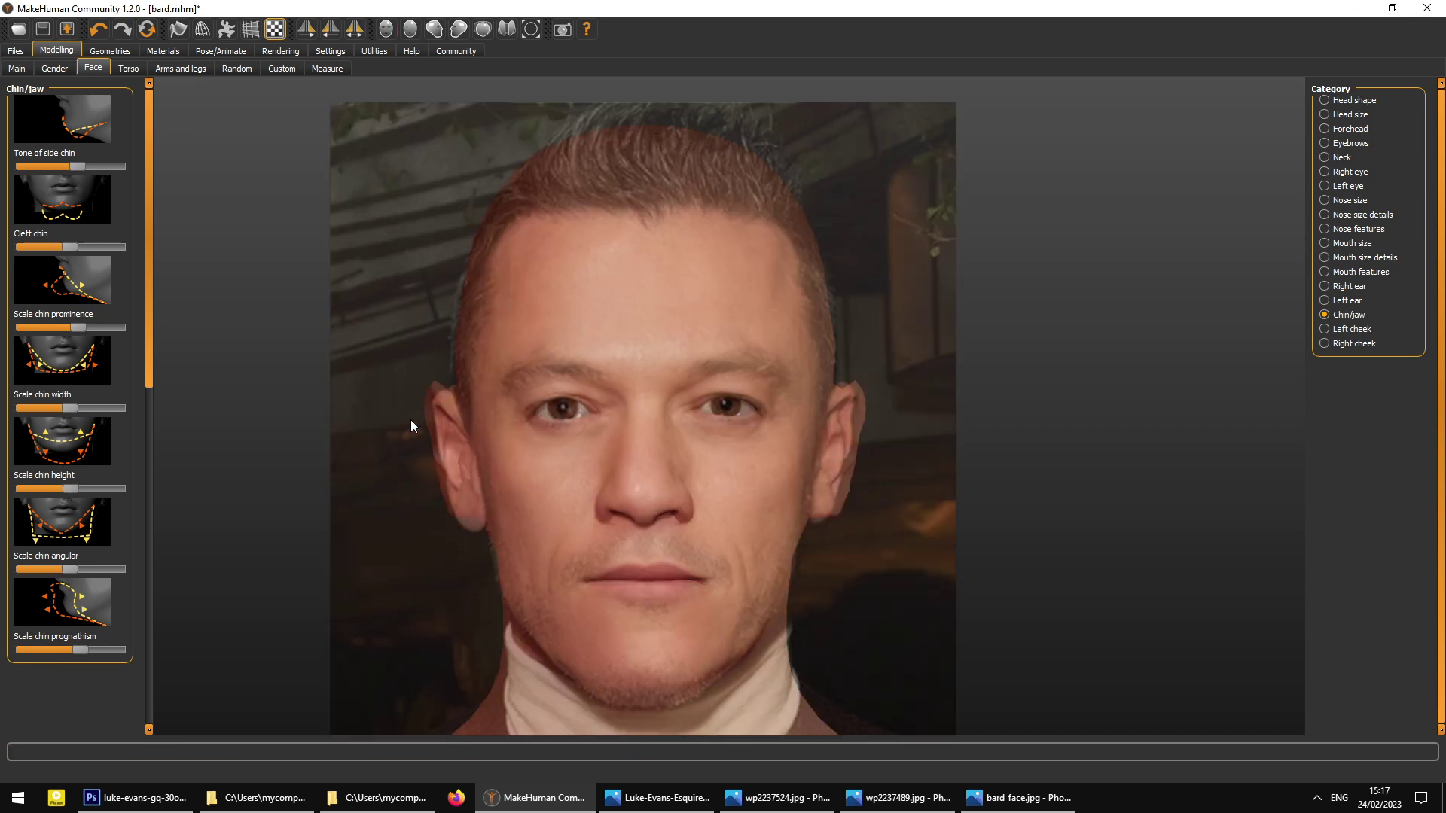
left_click(66, 489)
left_click_drag(64, 489, 84, 493)
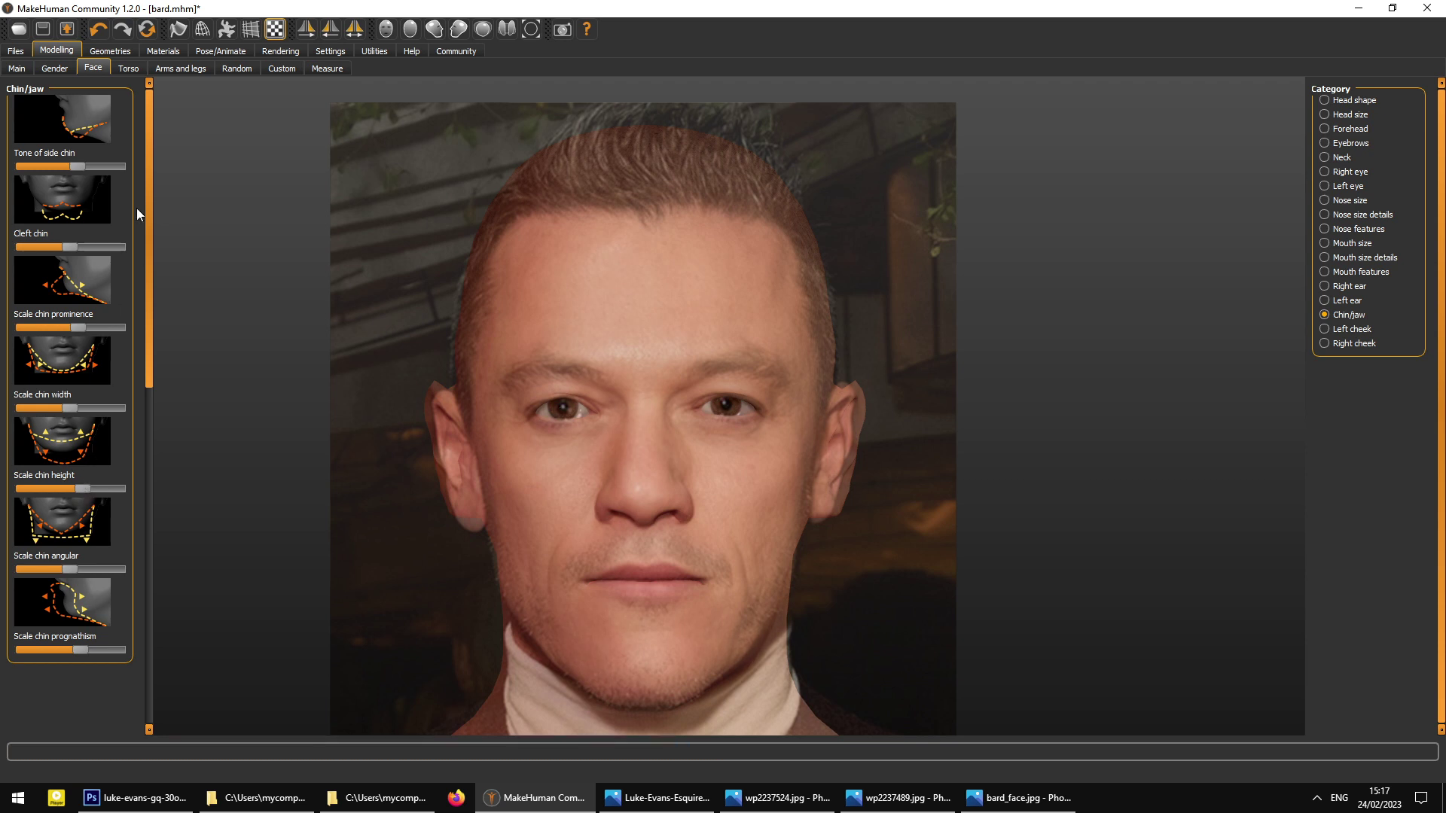
- Return Tone of side chin to about the middle, and set Cleft chin to about 55 percent after trying both extremes
left_click_drag(72, 167, 61, 166)
left_click_drag(68, 248, 121, 270)
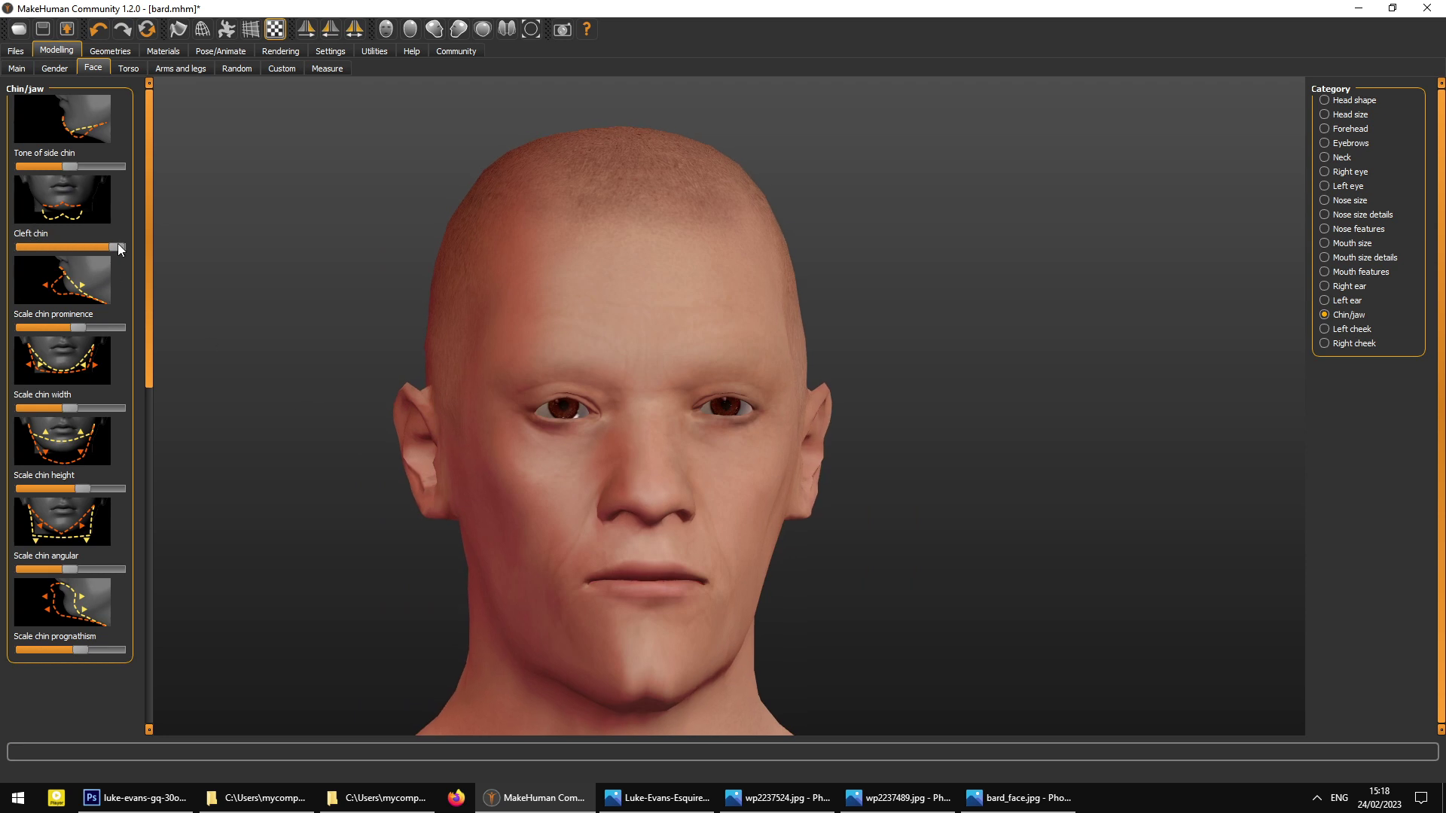
left_click_drag(97, 250, 19, 285)
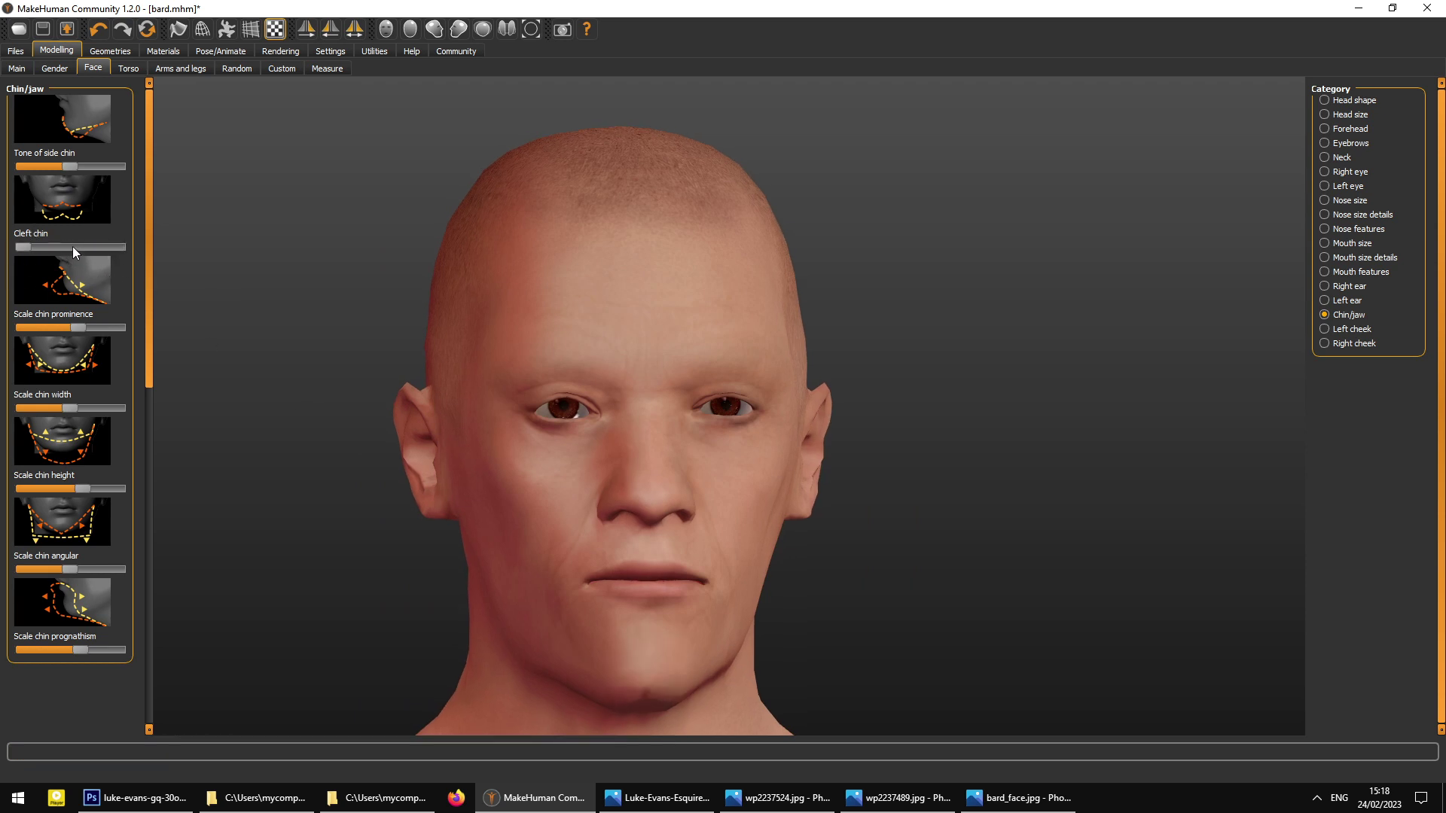
left_click(72, 248)
left_click_drag(149, 265, 148, 319)
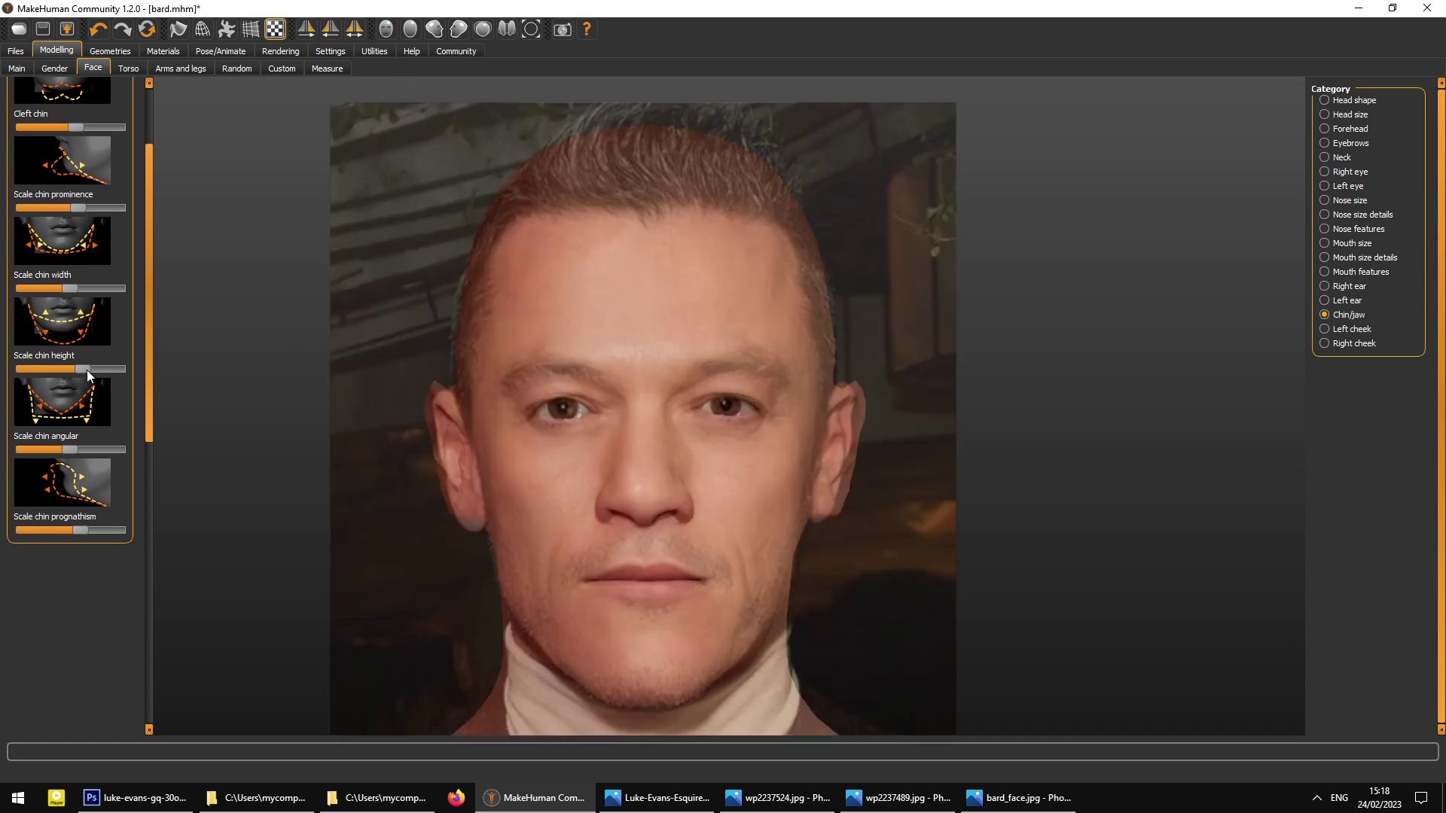
- Lower Scale chin height to about 58 percent and Scale chin angular to about 40 percent, checking the jaw at a slight angle
left_click_drag(83, 374, 79, 372)
mouse_move(74, 447)
left_mouse_down()
mouse_move(35, 457)
mouse_move(60, 460)
left_mouse_up()
left_click_drag(60, 449, 60, 482)
mouse_move(356, 558)
left_mouse_down()
mouse_move(427, 557)
mouse_move(306, 557)
mouse_move(369, 558)
left_mouse_up()
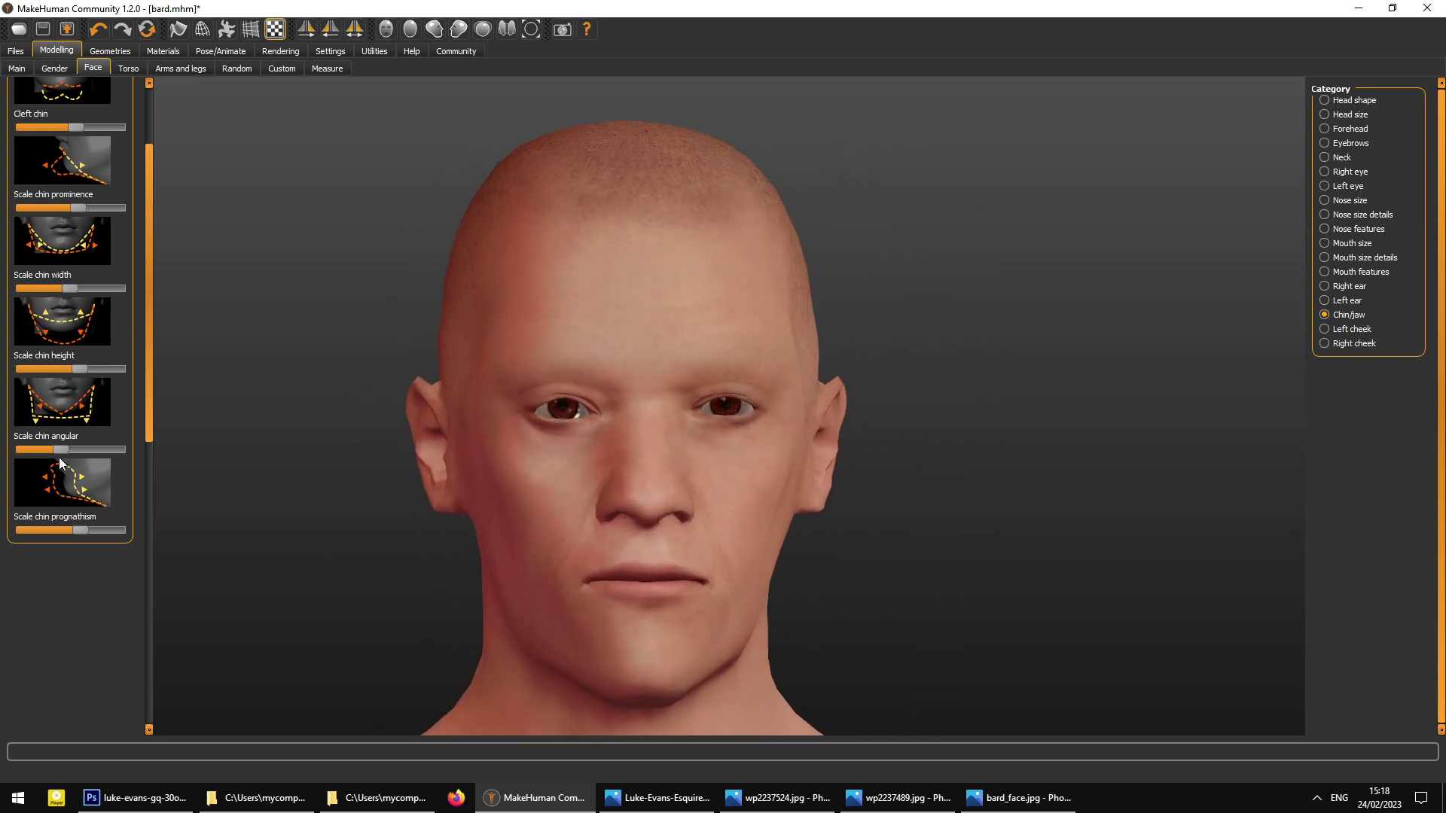
- Set Scale chin height to about 54 percent and Scale chin width to about 65 percent, checking against the front overlay
left_click_drag(71, 368, 74, 371)
left_click_drag(70, 292, 88, 289)
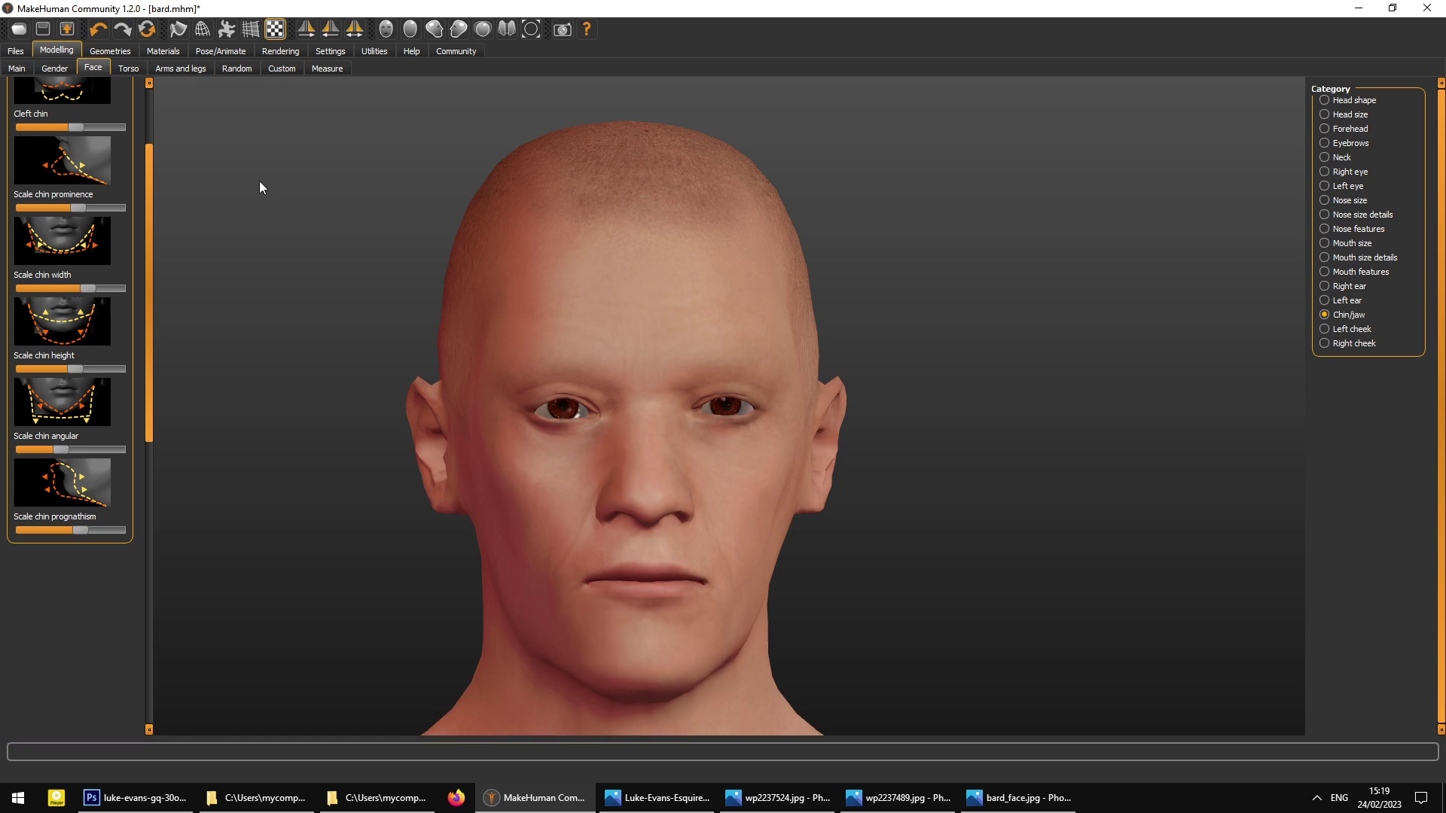
left_click(386, 29)
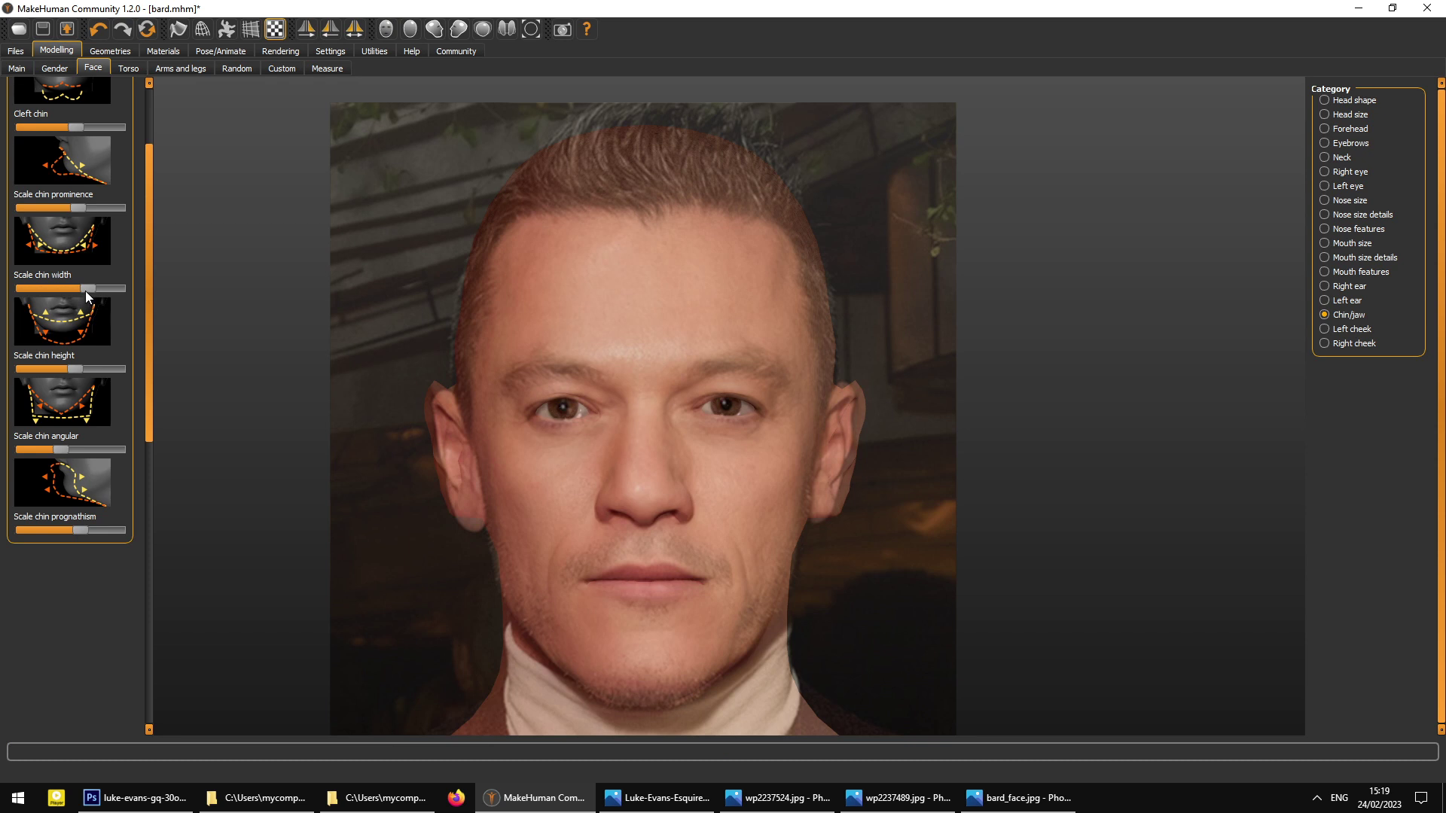
- Increase Scale chin width slightly and reduce Scale chin prominence a little, checking the chin in profile and front view
left_click_drag(85, 292, 94, 305)
left_click_drag(407, 305, 509, 309)
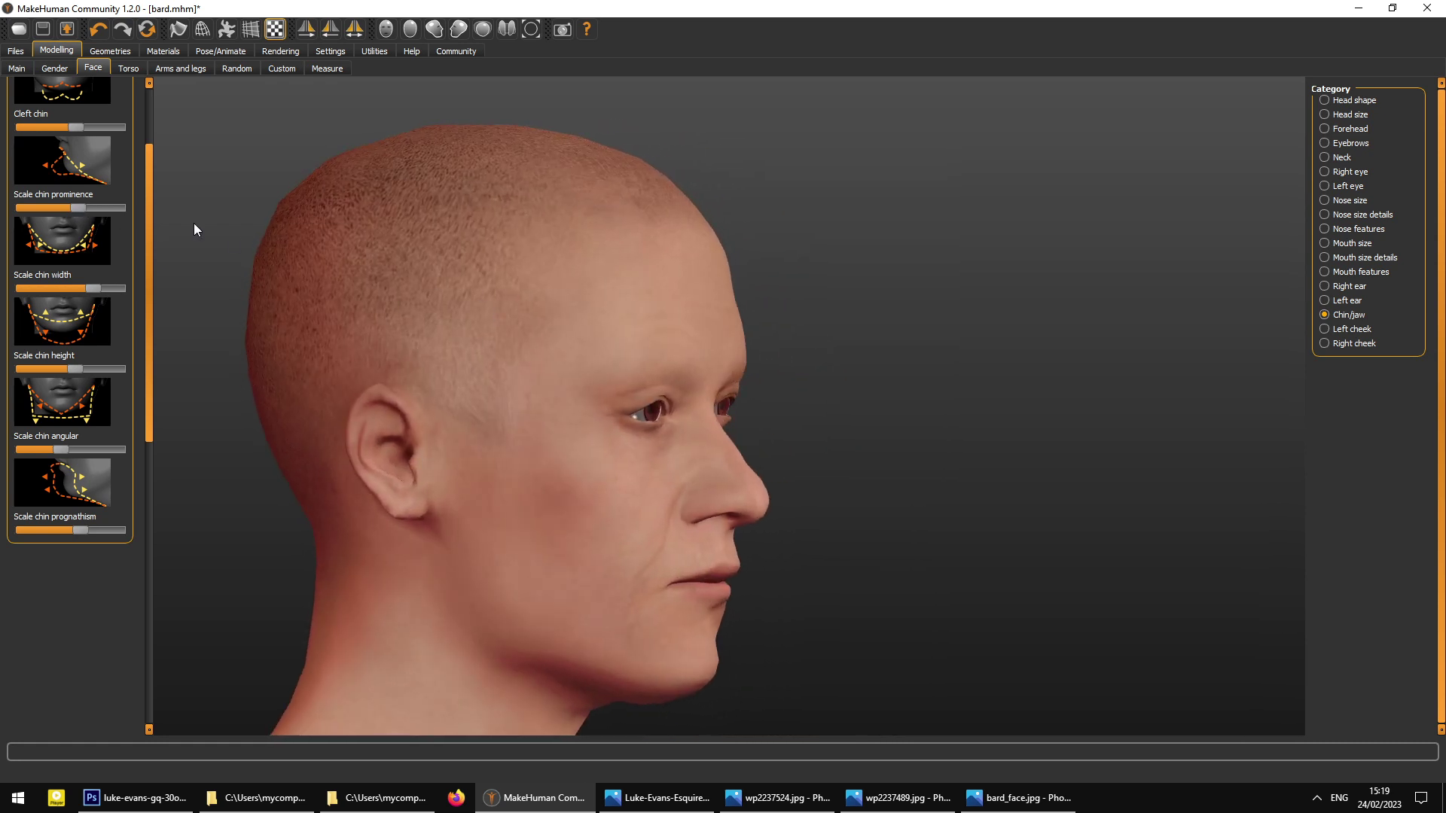
left_click_drag(74, 198, 75, 208)
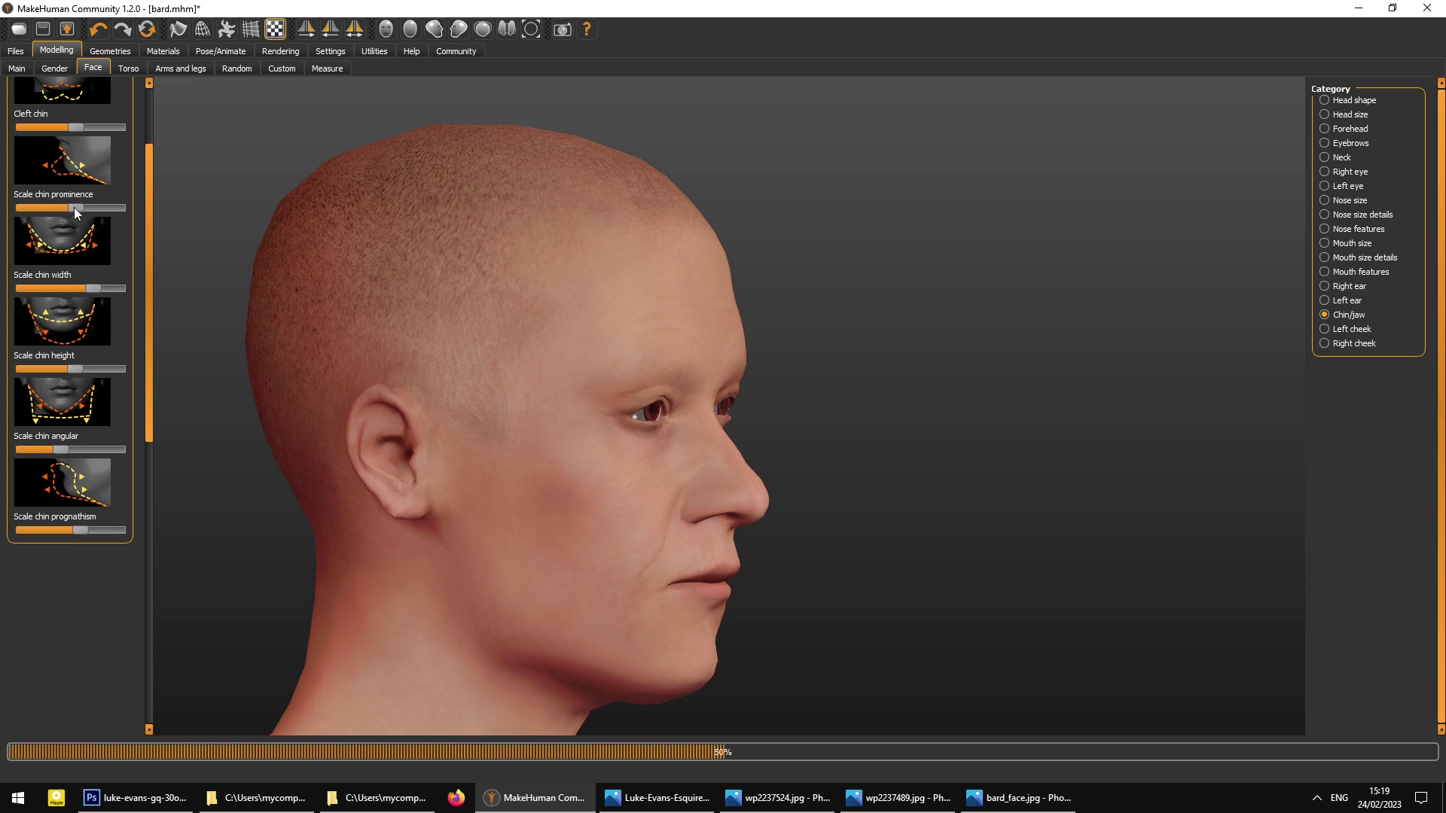
left_click_drag(315, 419, 277, 391)
left_click(386, 28)
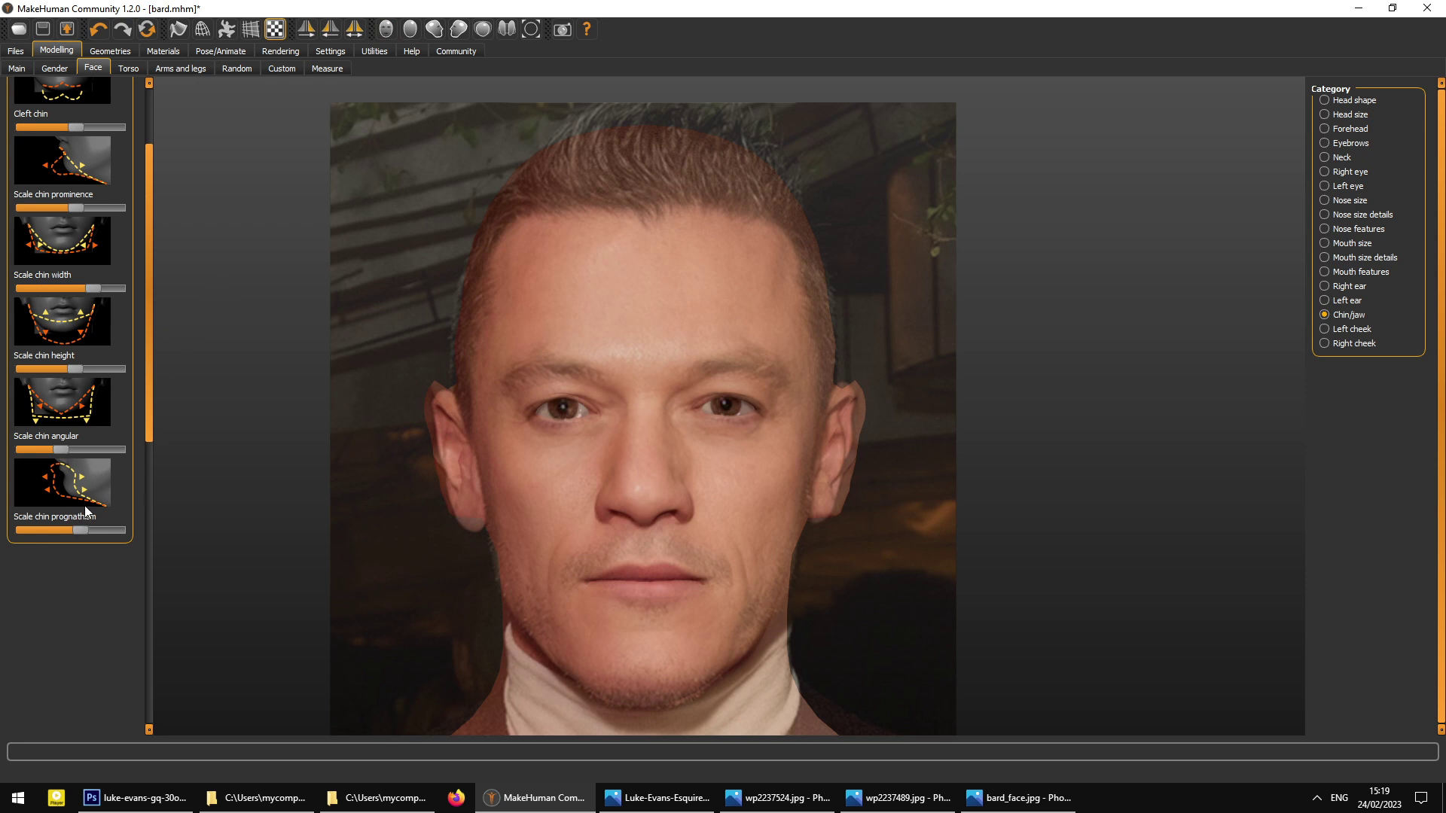
- Raise Scale chin height slightly and lower Scale chin angular a little, comparing the chin with bard_face.jpg
left_click_drag(70, 369, 77, 369)
mouse_move(62, 449)
left_mouse_down()
mouse_move(12, 466)
mouse_move(88, 470)
mouse_move(50, 471)
mouse_move(64, 474)
left_mouse_up()
left_click_drag(250, 511, 343, 529)
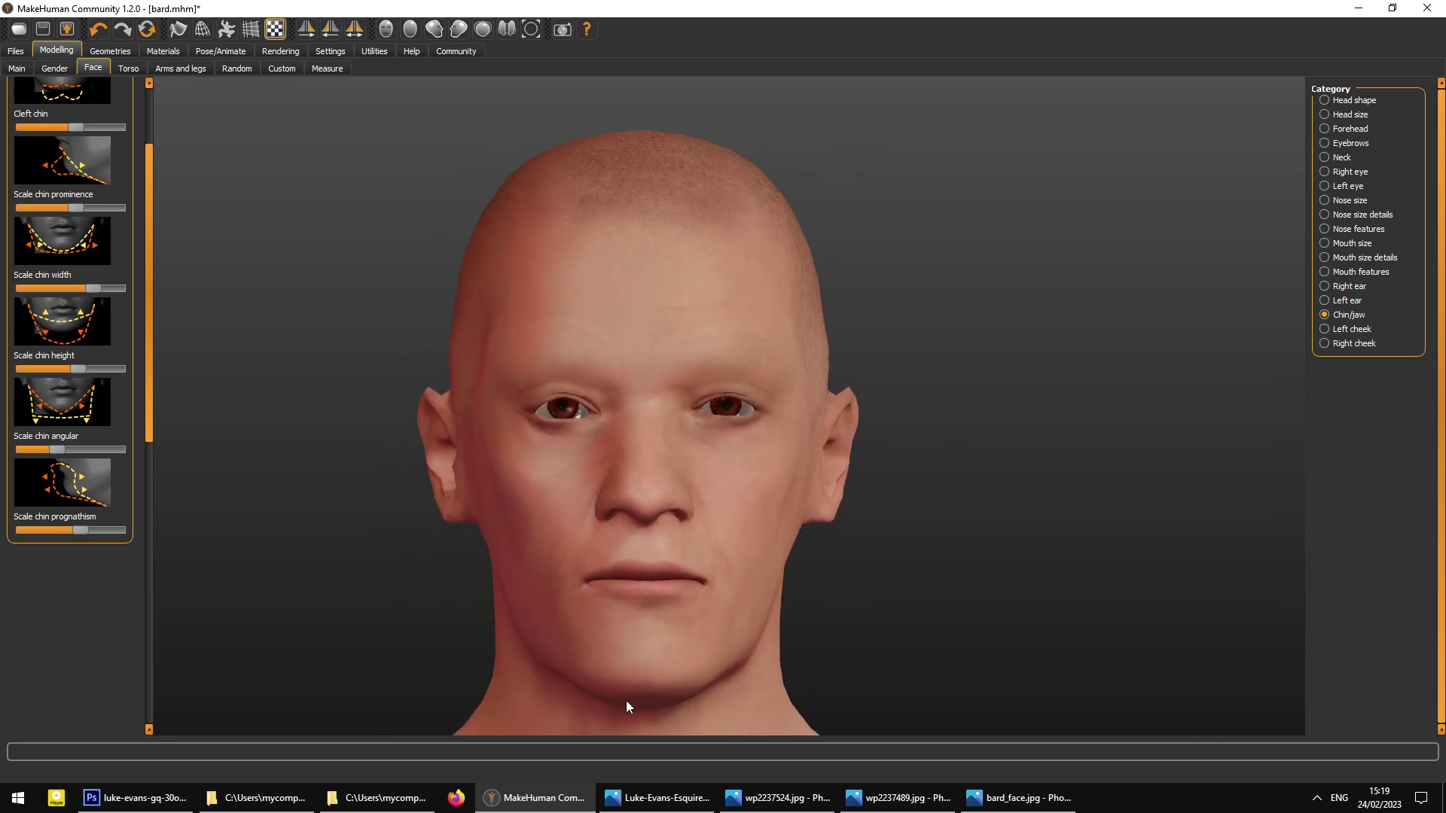
left_click(1038, 803)
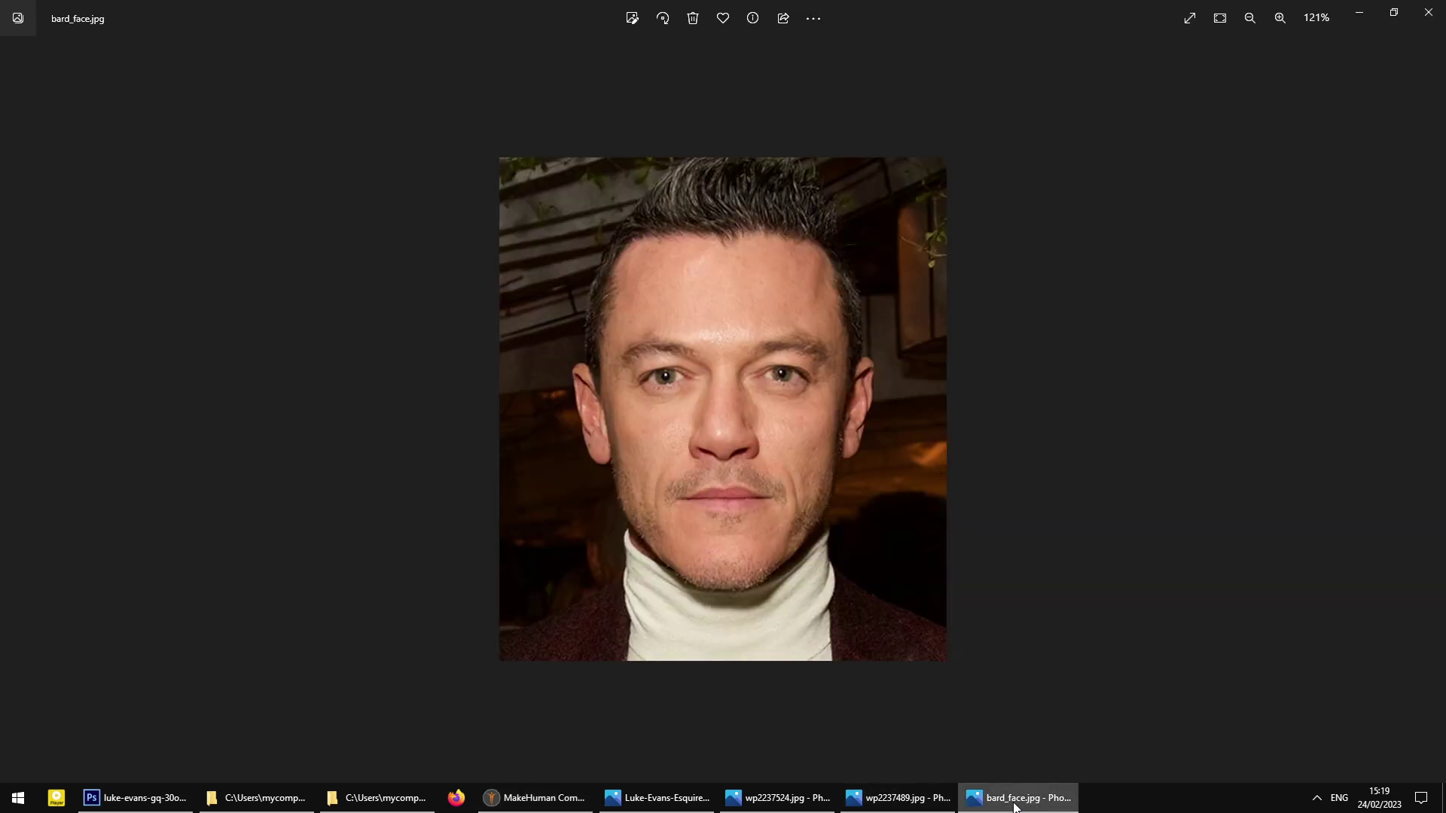
left_click(1014, 803)
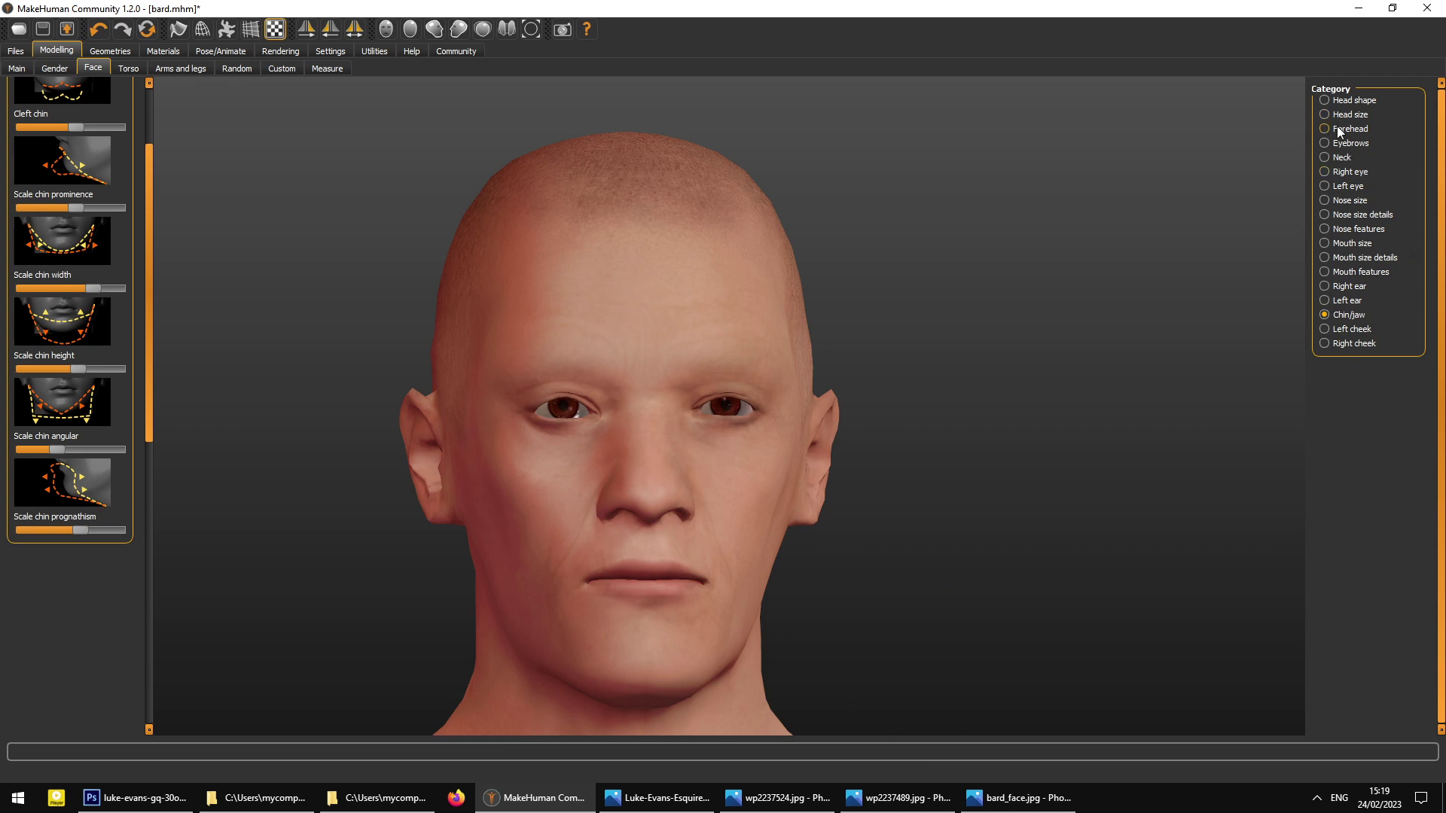
- Lower Scale height 3 of the left eye moderately, using the right eye's settings and bard_face.jpg as reference
left_click(1327, 173)
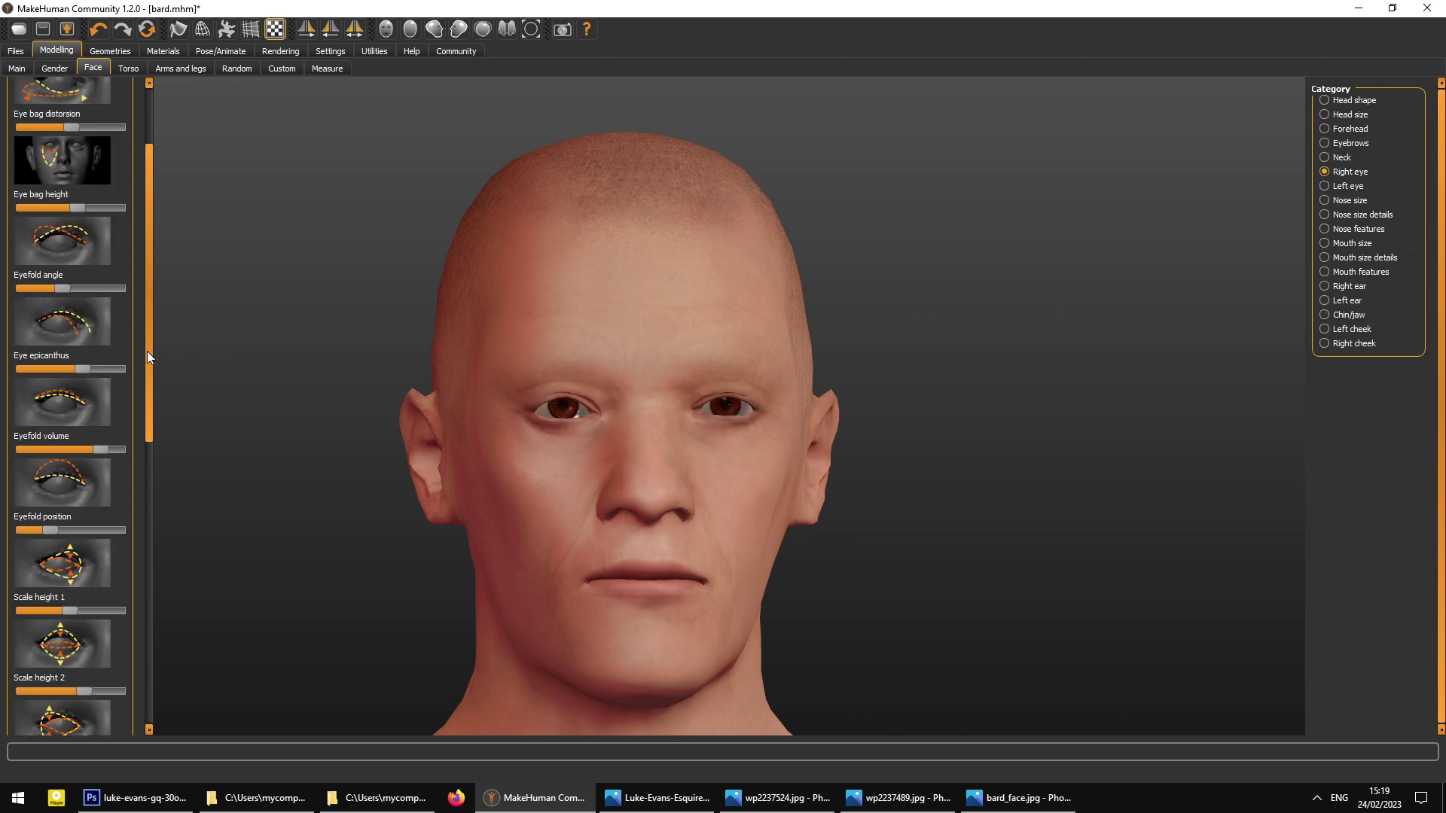
left_click_drag(149, 345, 67, 468)
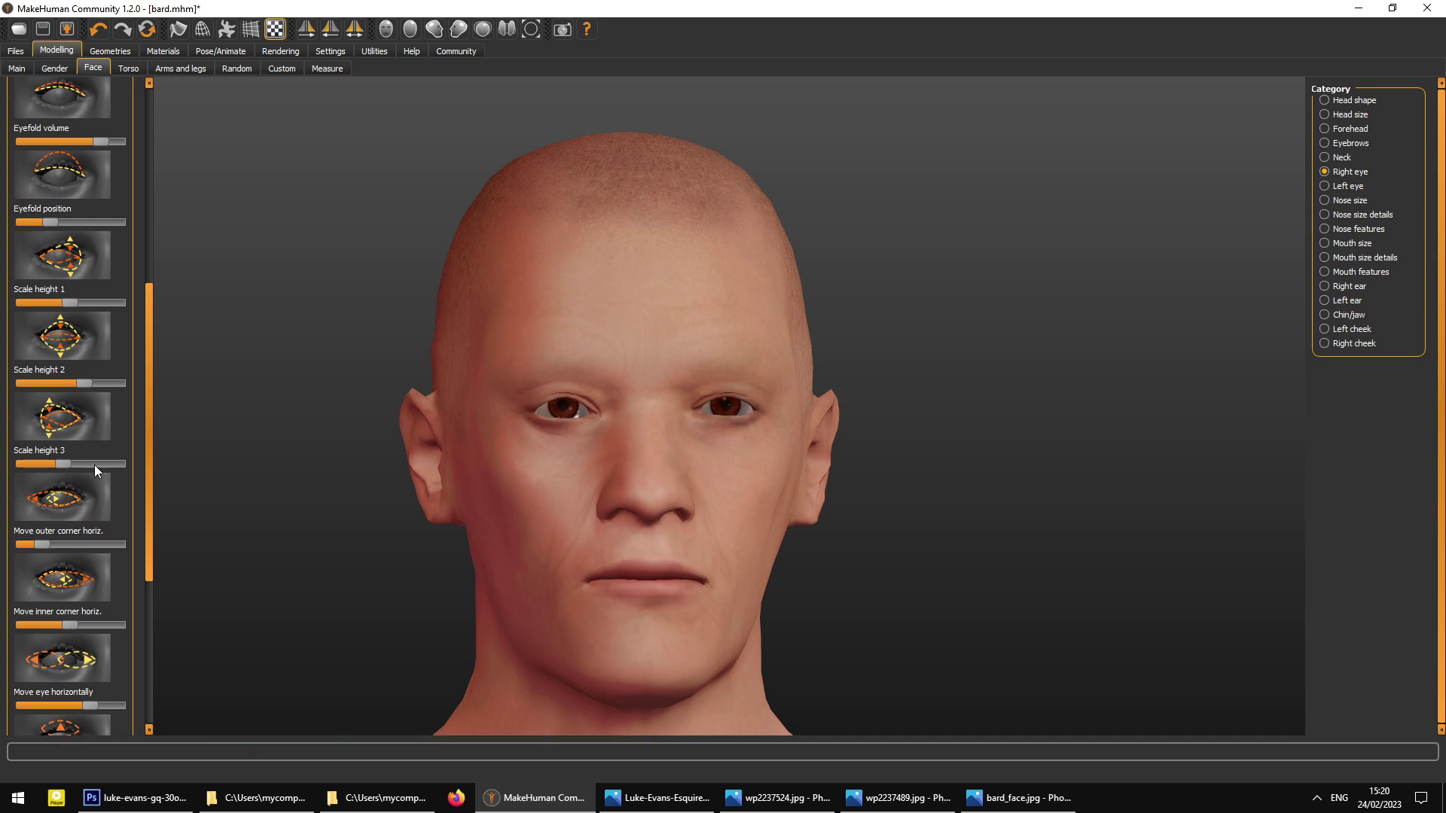
left_click(1324, 186)
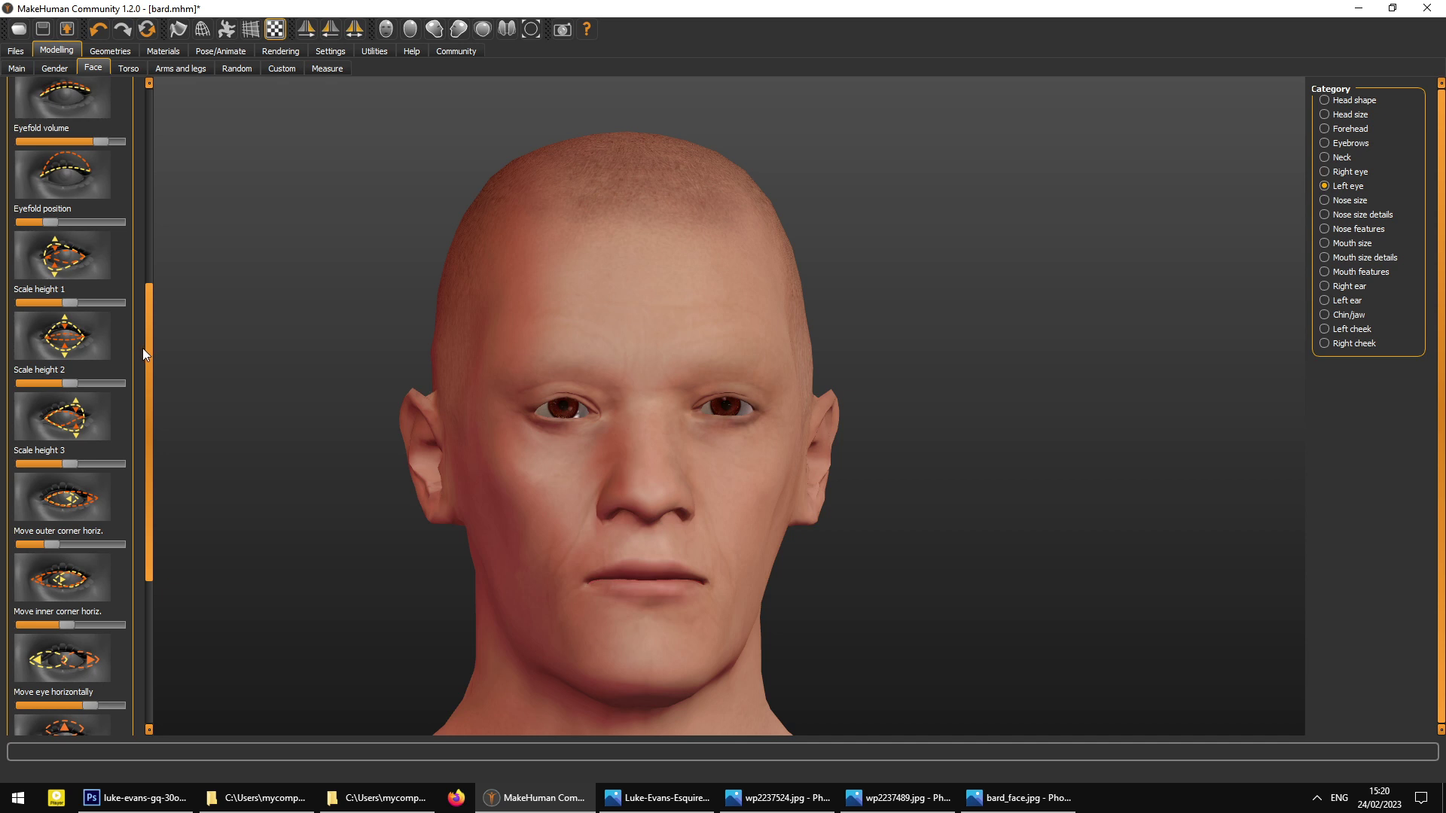
left_click_drag(59, 467, 52, 467)
mouse_move(324, 466)
left_mouse_down()
mouse_move(276, 461)
mouse_move(378, 470)
mouse_move(317, 465)
left_mouse_up()
left_click(1050, 806)
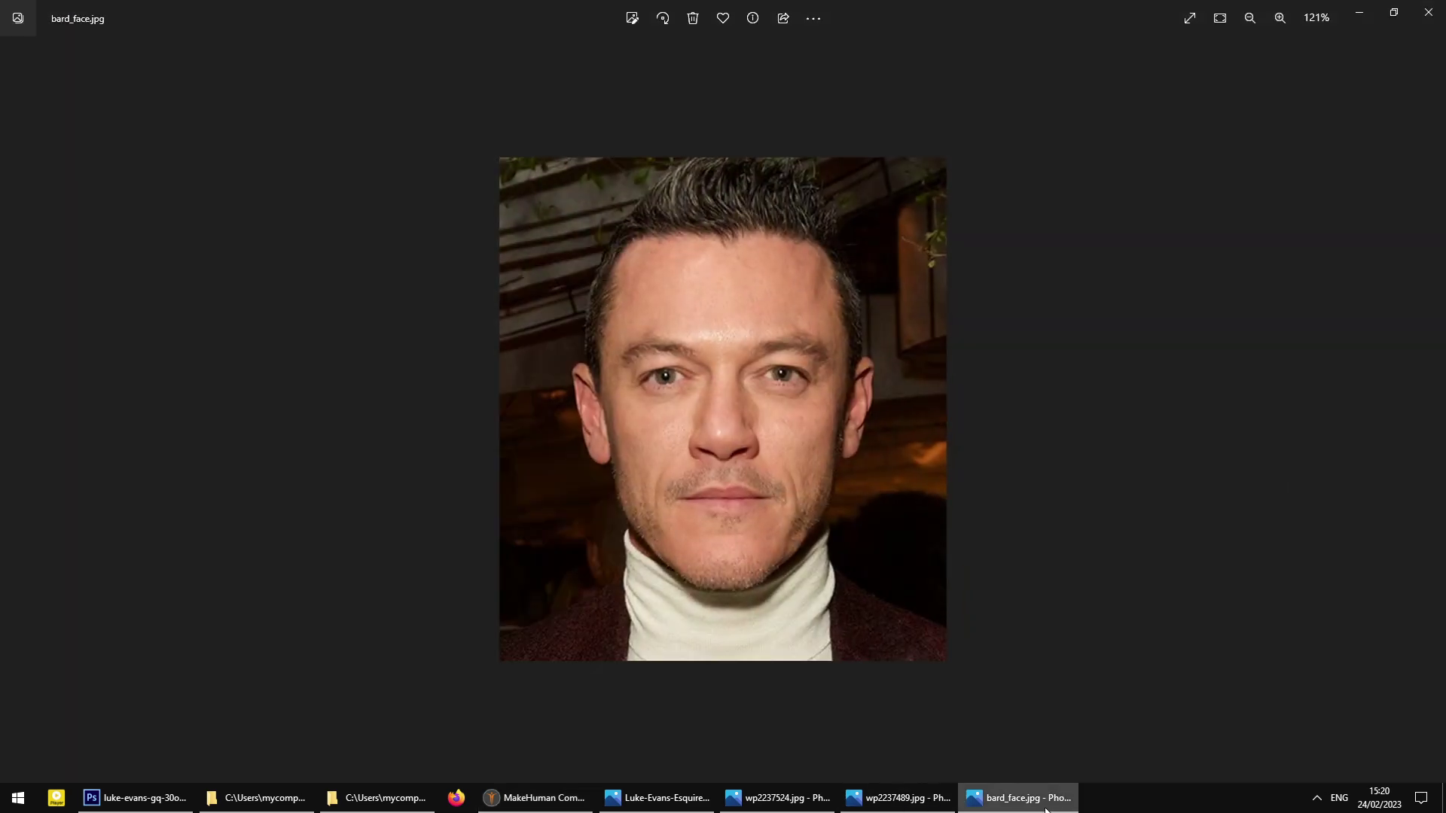
left_click(1044, 806)
- Lower Move outer corner horiz. slightly for both the left and the right eye, comparing the eyes with bard_face.jpg
left_click_drag(150, 488, 151, 631)
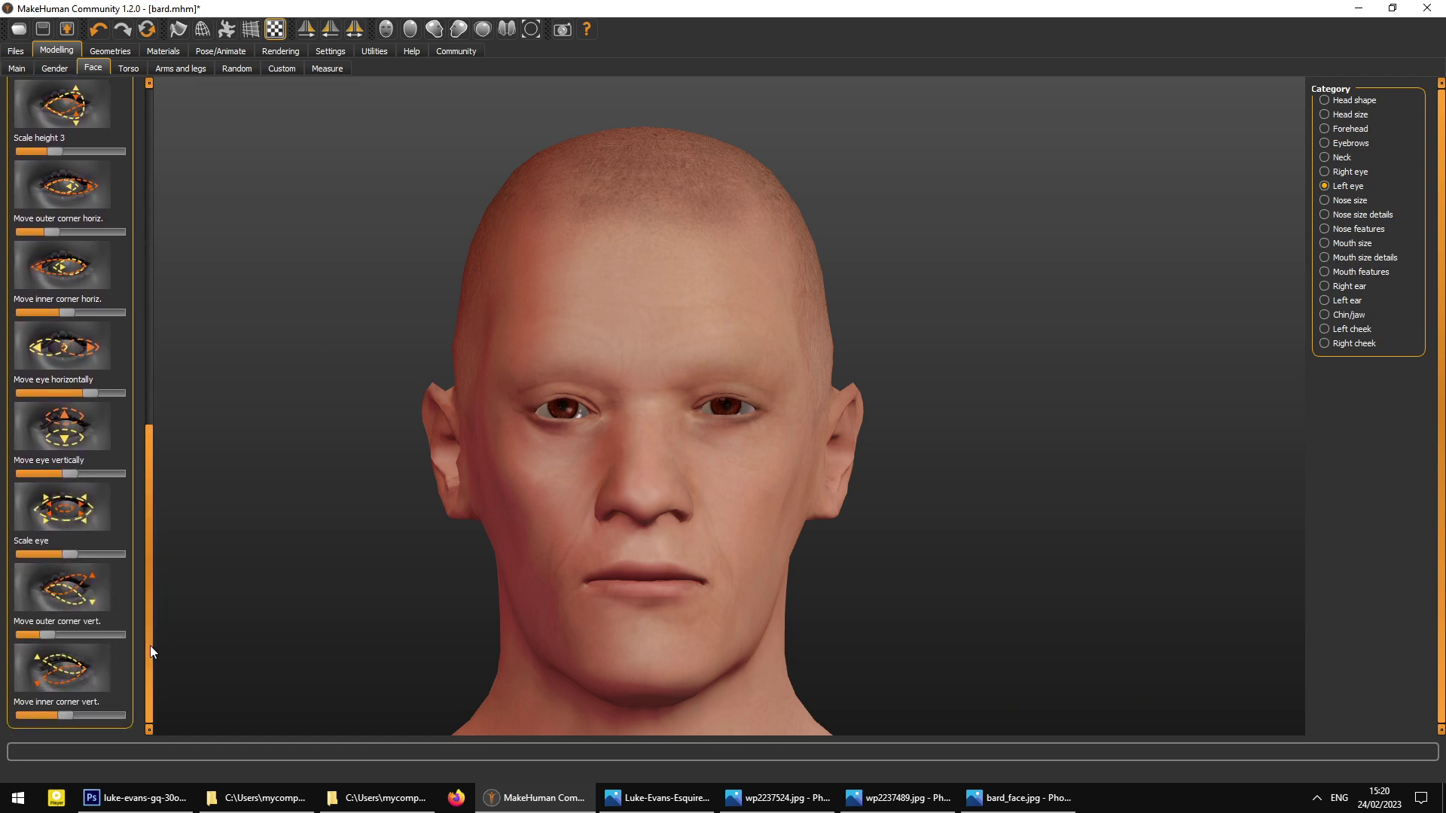
scroll(140, 614, "up", 3)
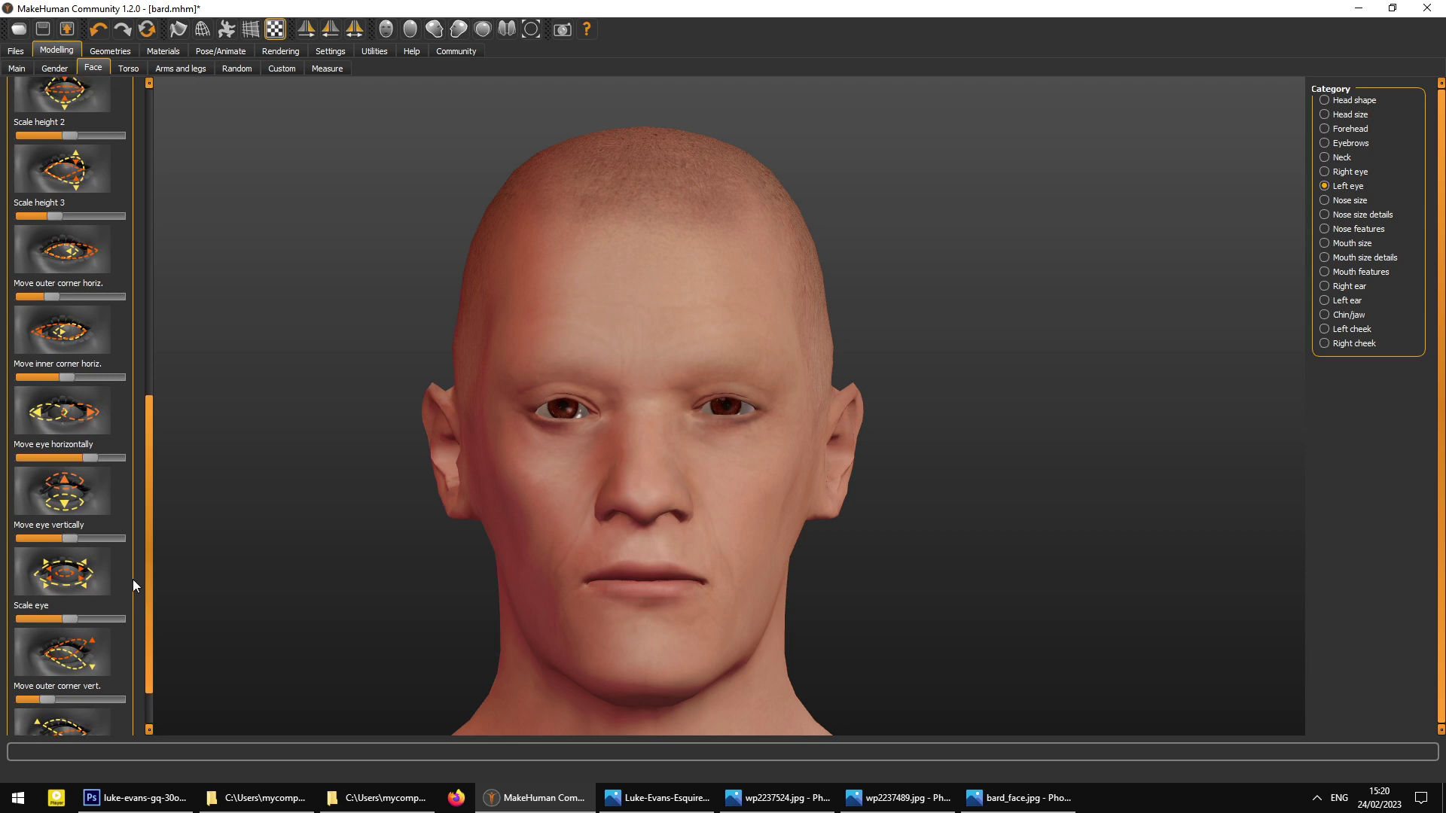
left_click(44, 297)
left_click(1327, 173)
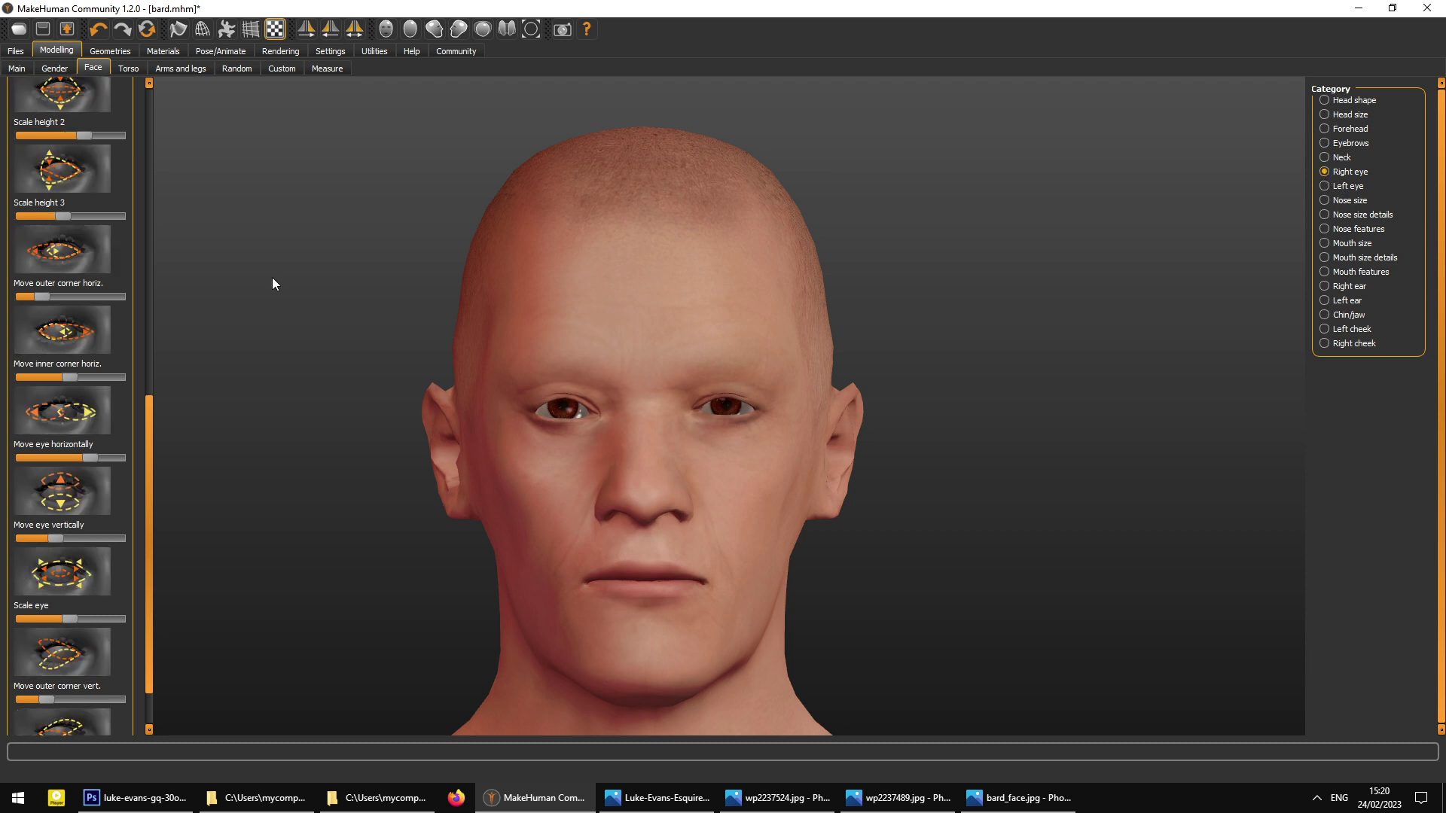
left_click(34, 299)
mouse_move(472, 410)
left_mouse_down()
mouse_move(491, 424)
mouse_move(468, 421)
left_mouse_up()
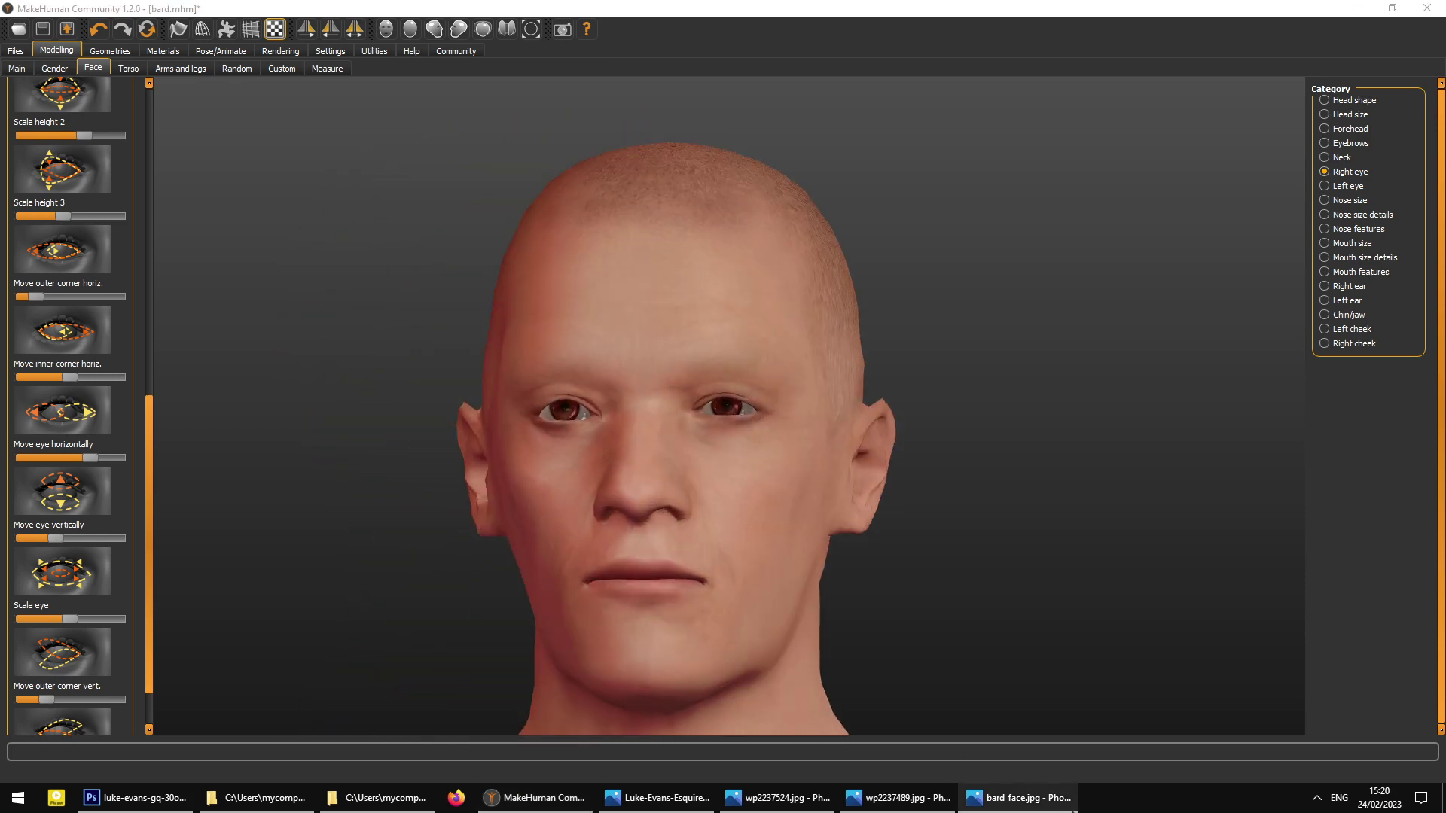
left_click(1025, 798)
left_click(1024, 797)
- Adjust Head fat slightly in the head shape settings and compare the face outline with bard_face.jpg
left_click_drag(902, 652, 973, 612)
left_click(1342, 102)
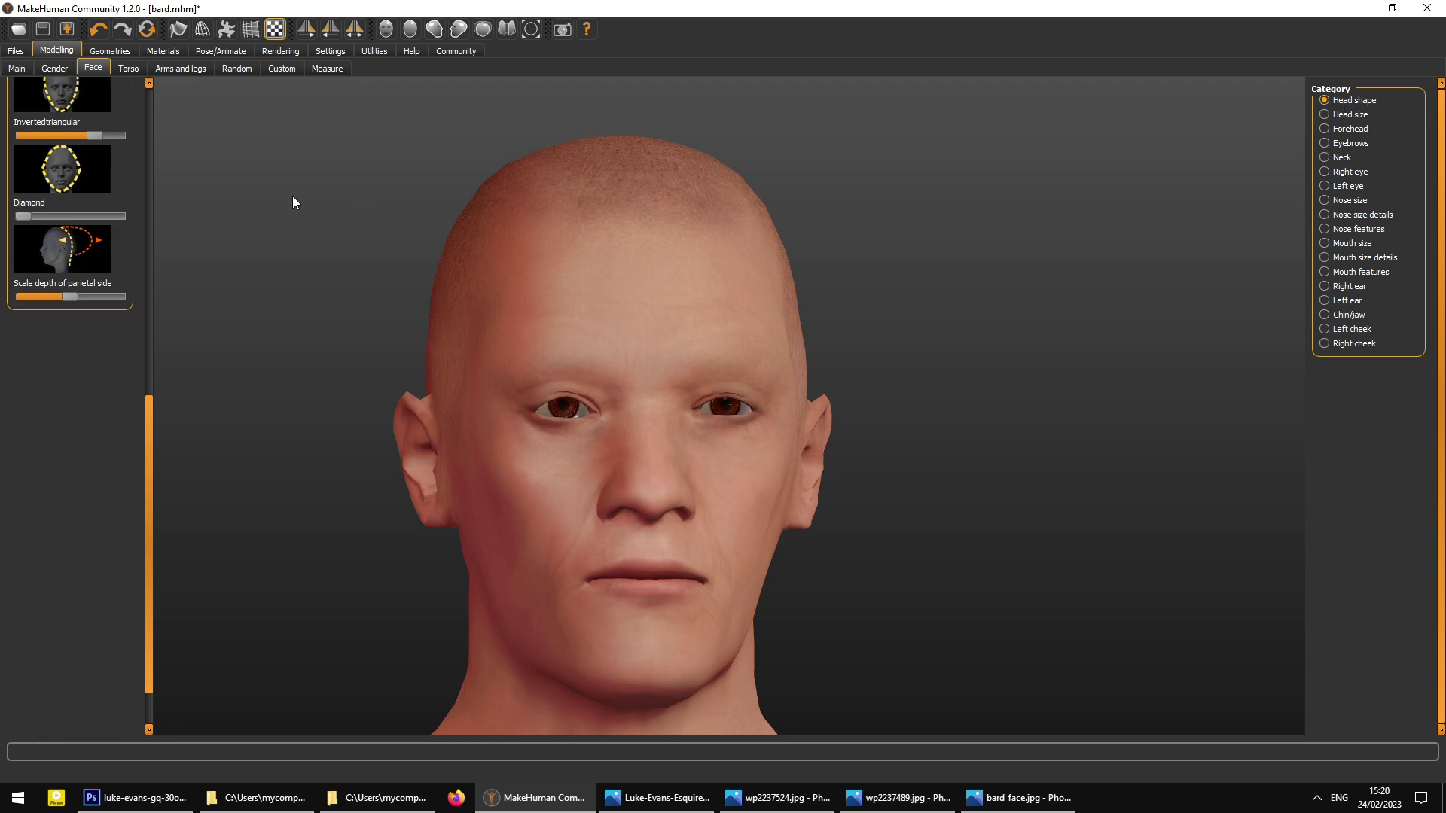
left_click_drag(148, 417, 147, 102)
left_click_drag(48, 244, 51, 245)
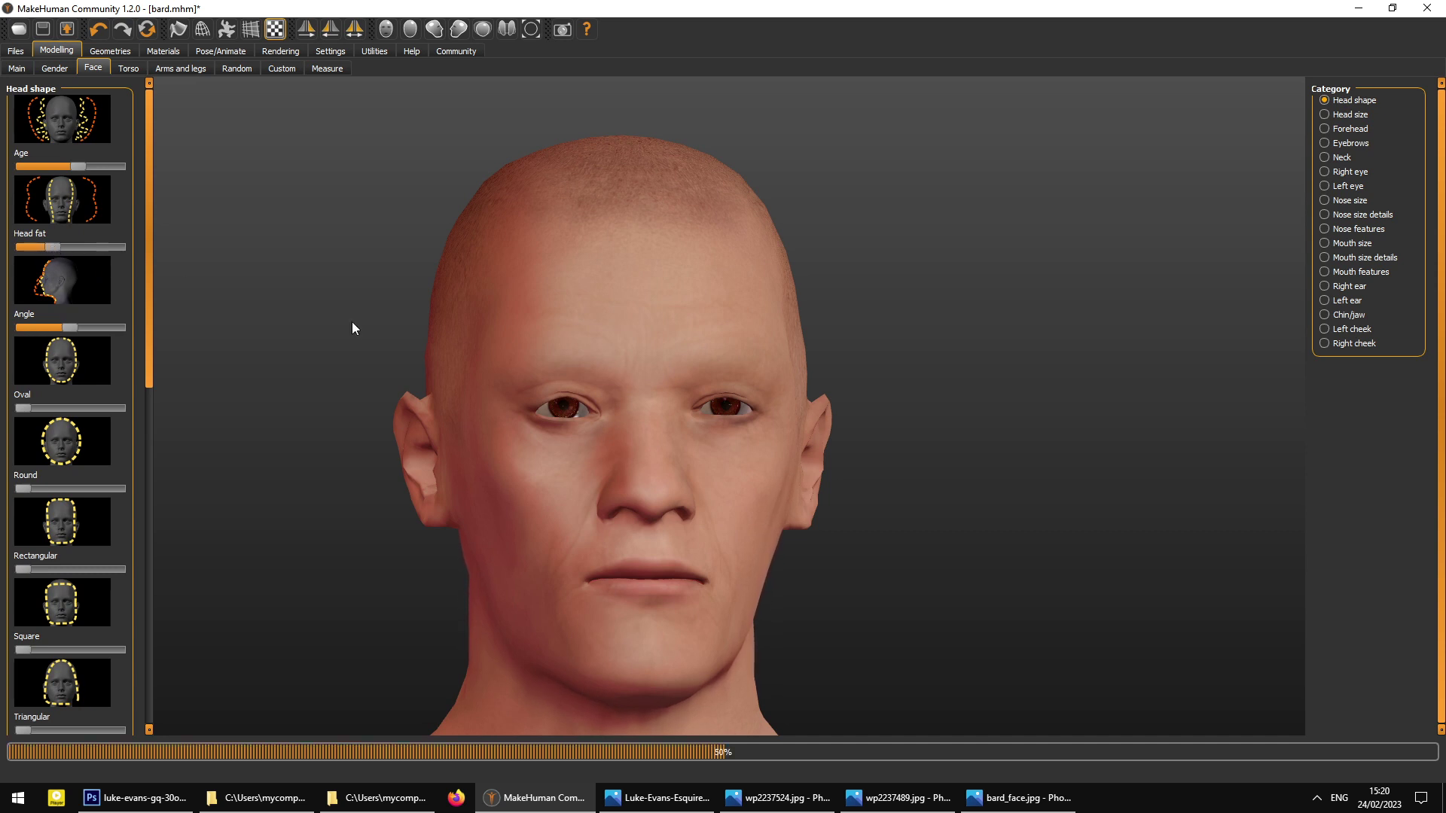
left_click_drag(184, 278, 351, 336)
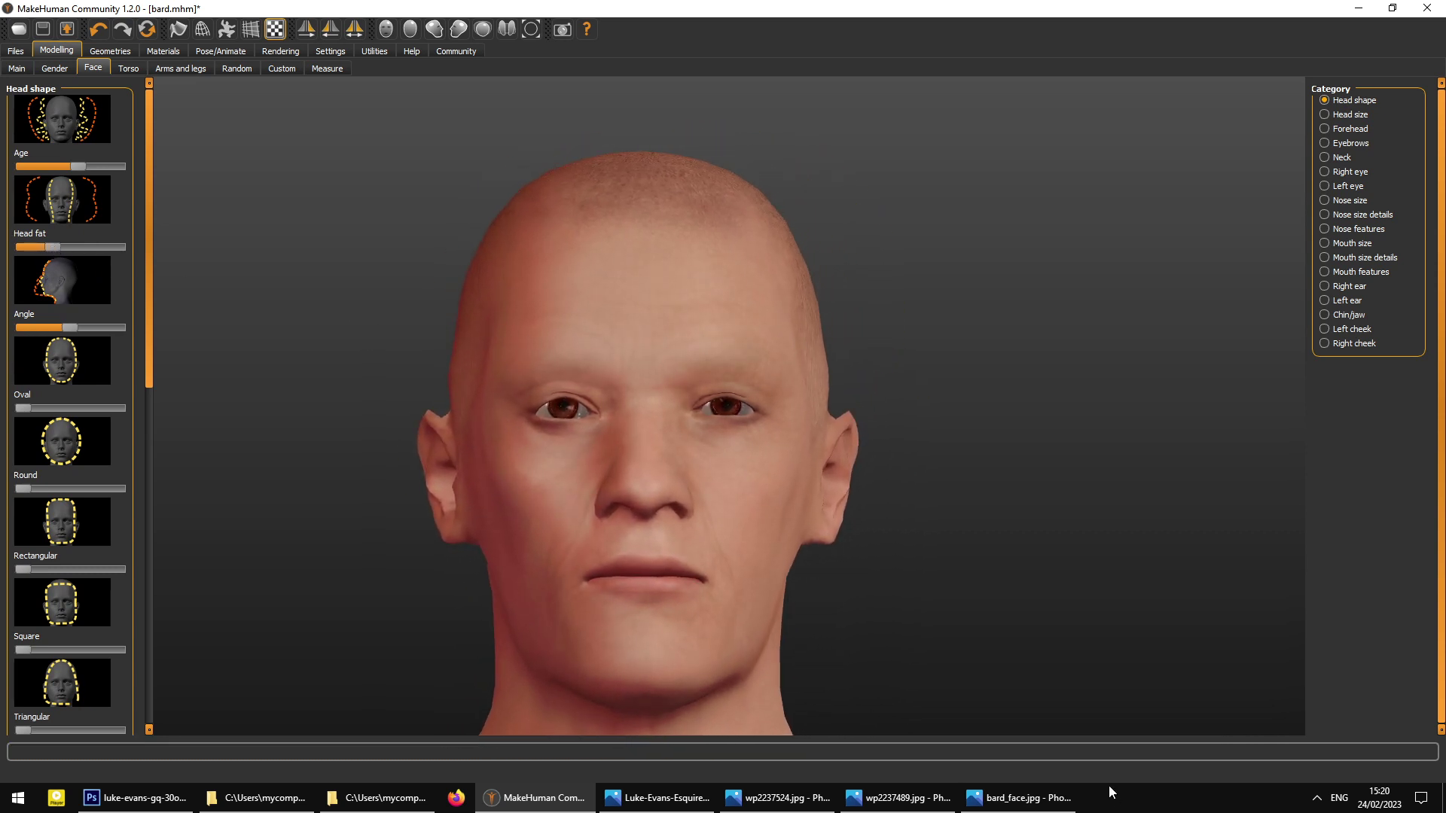
left_click(1019, 798)
left_click(1018, 798)
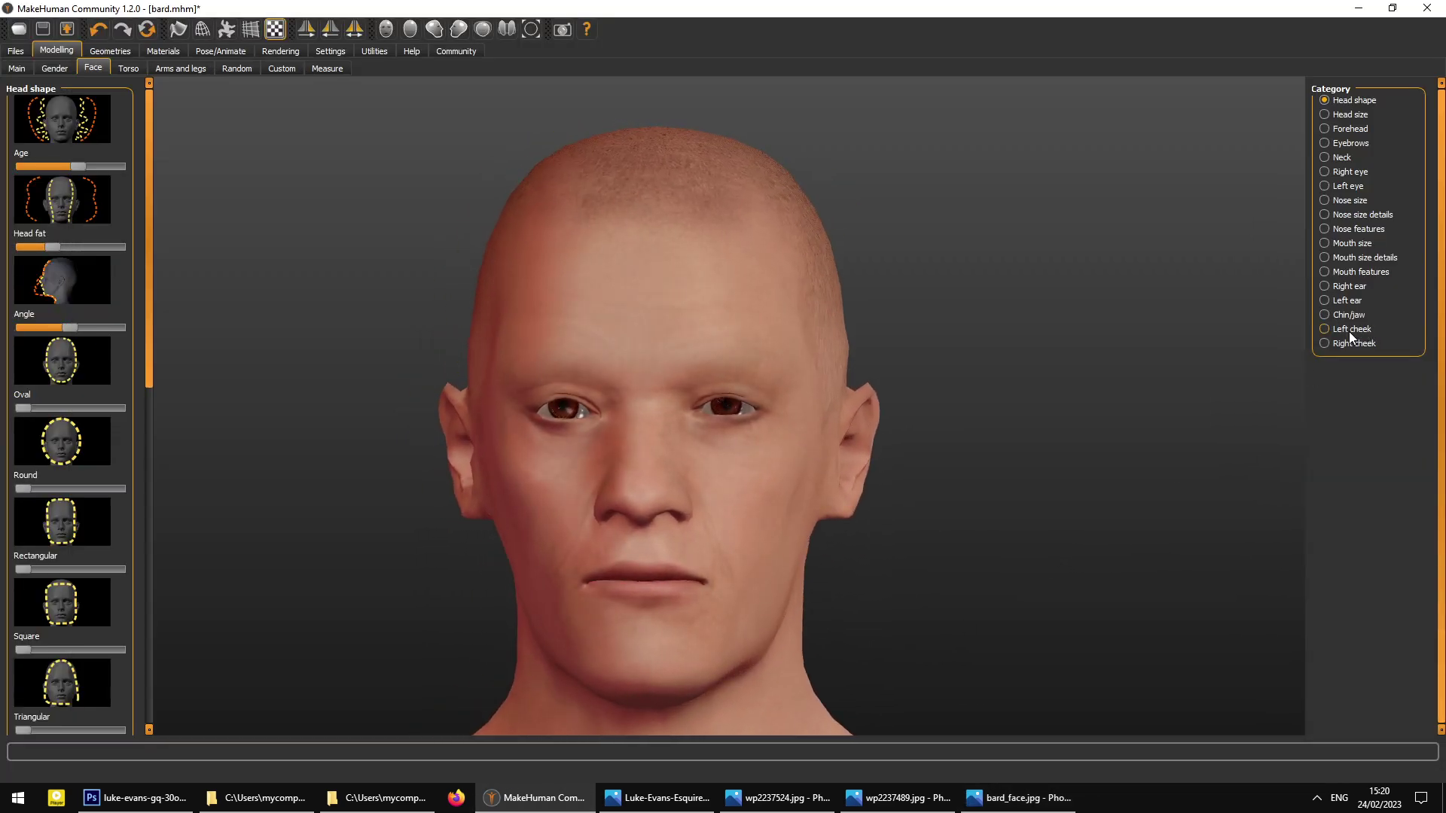
- Increase the mouth's Laugh-lines to a moderately high amount, trying a near-maximum amount against bard_face.jpg first
left_click(1326, 257)
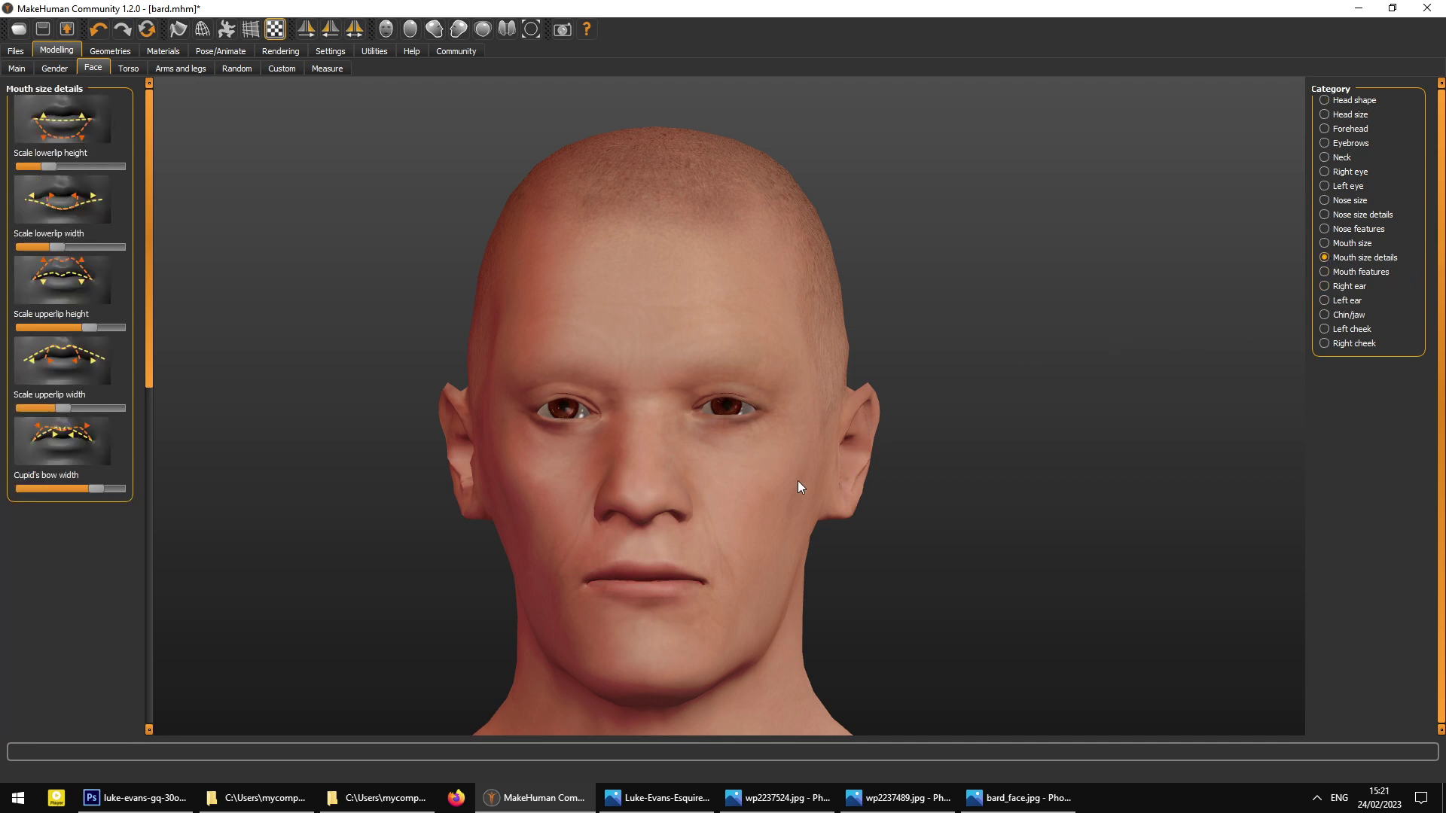
left_click_drag(925, 411, 818, 497)
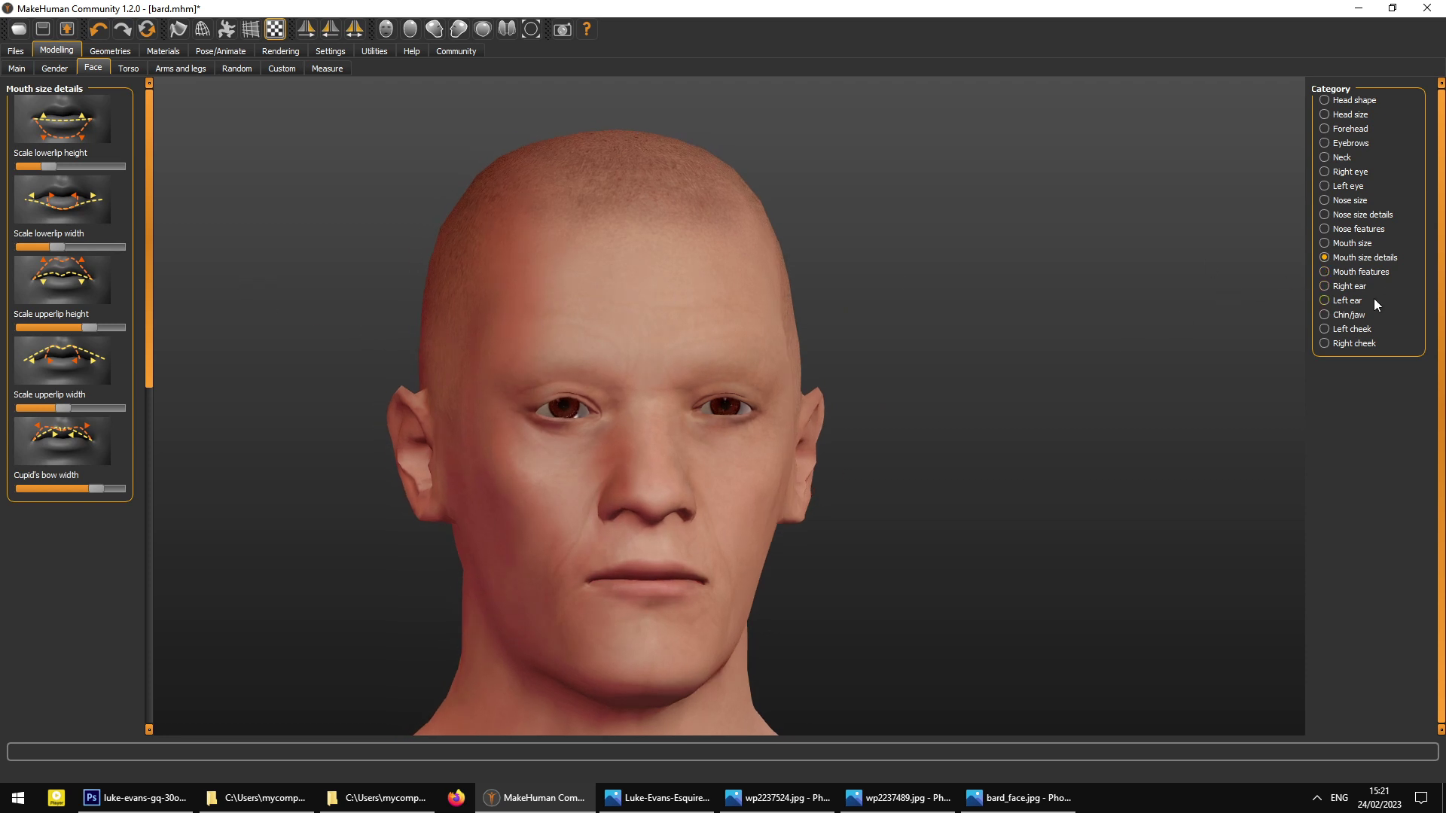
left_click(1335, 272)
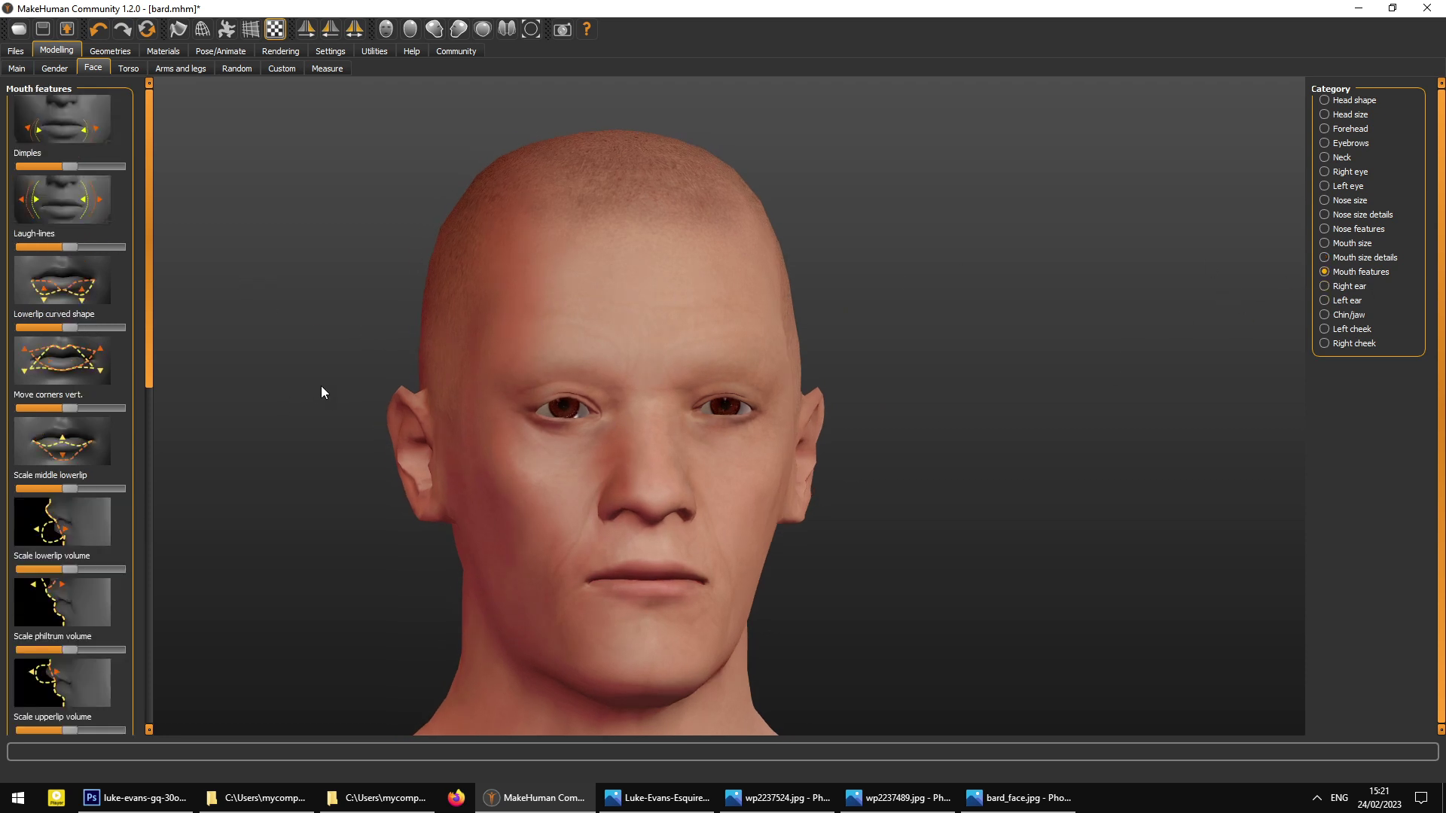
left_click(979, 800)
left_click(980, 804)
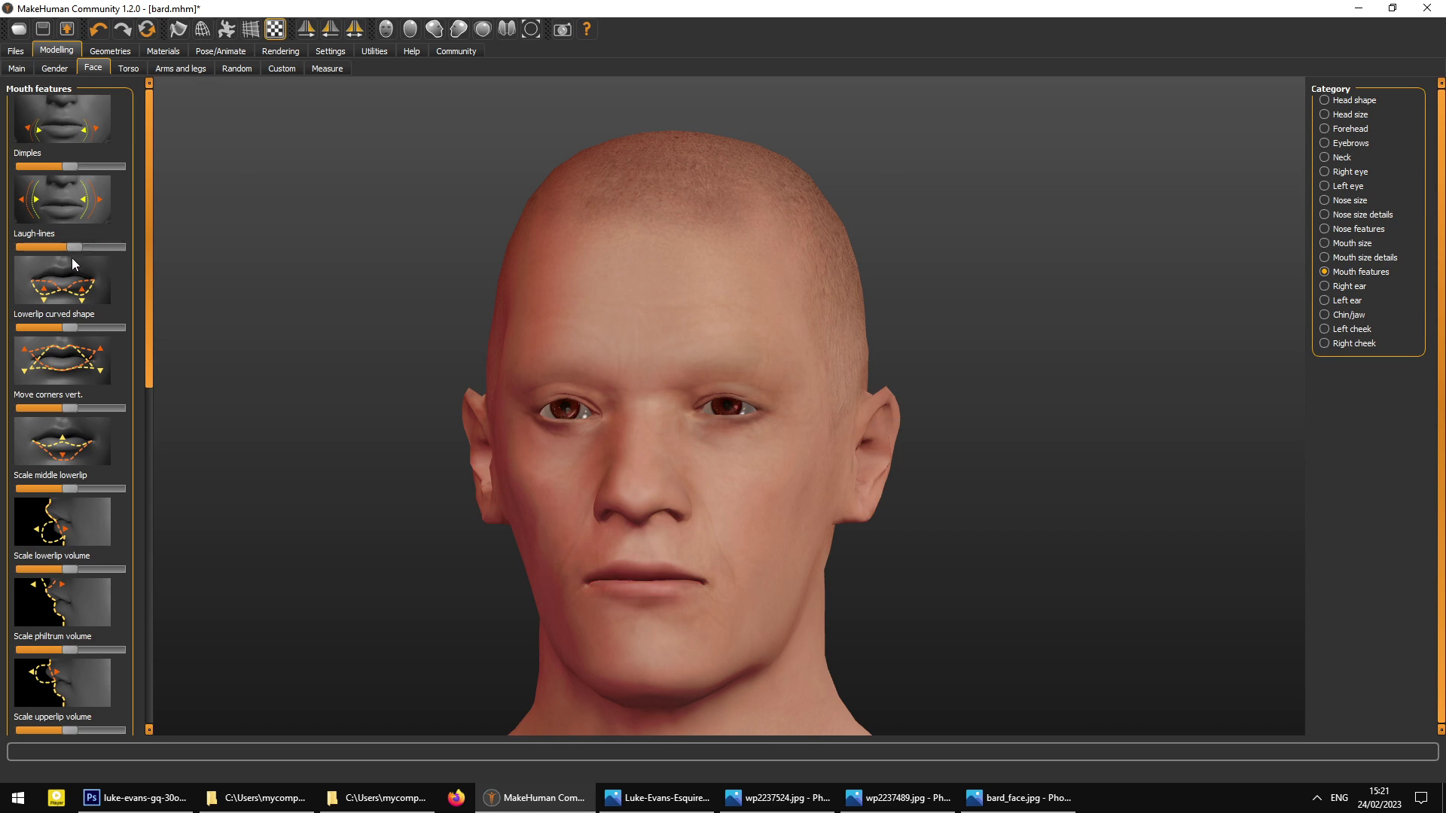
mouse_move(330, 345)
left_mouse_down()
mouse_move(274, 345)
mouse_move(315, 350)
left_mouse_up()
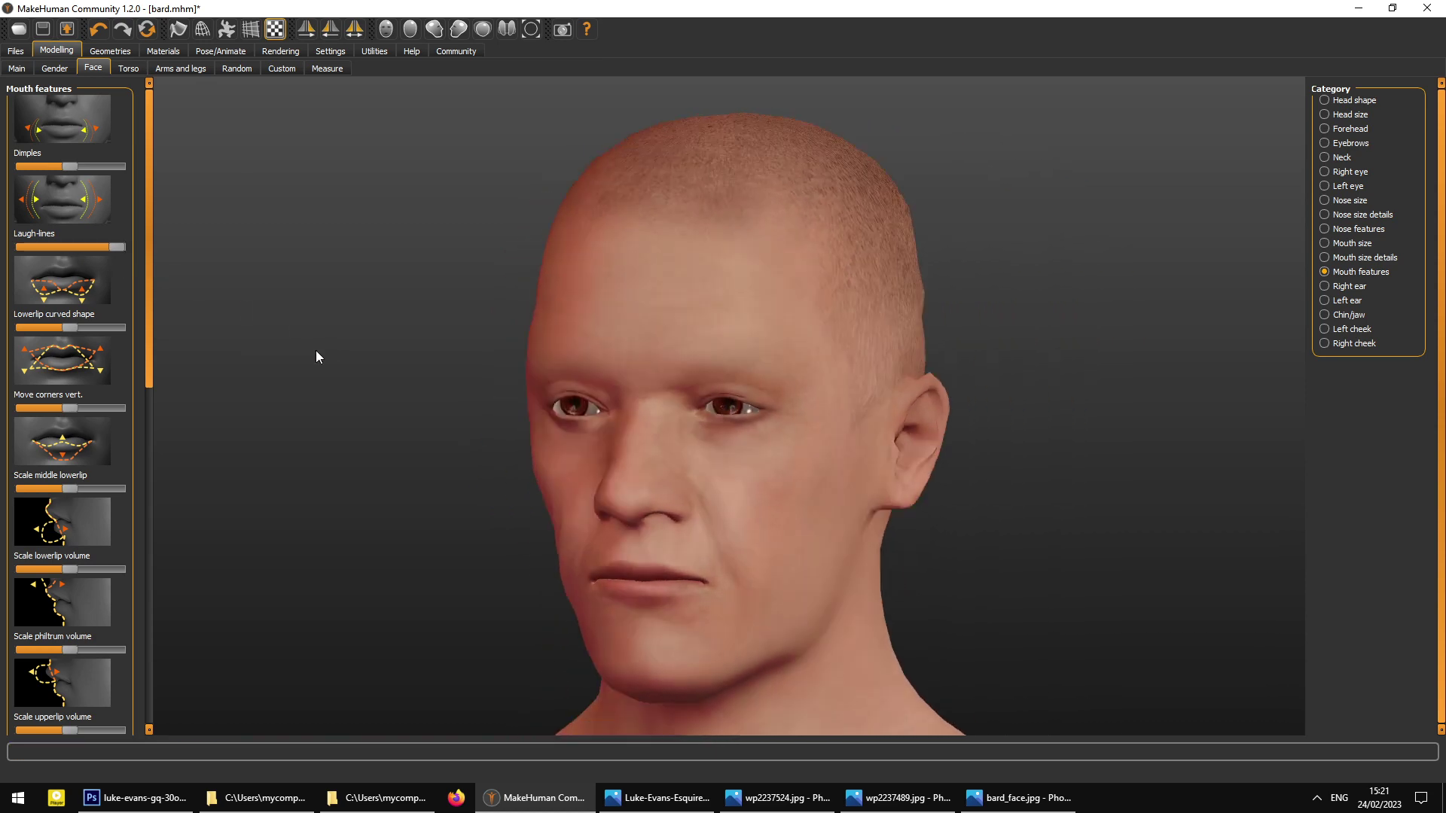
left_click(1019, 800)
left_click(1019, 800)
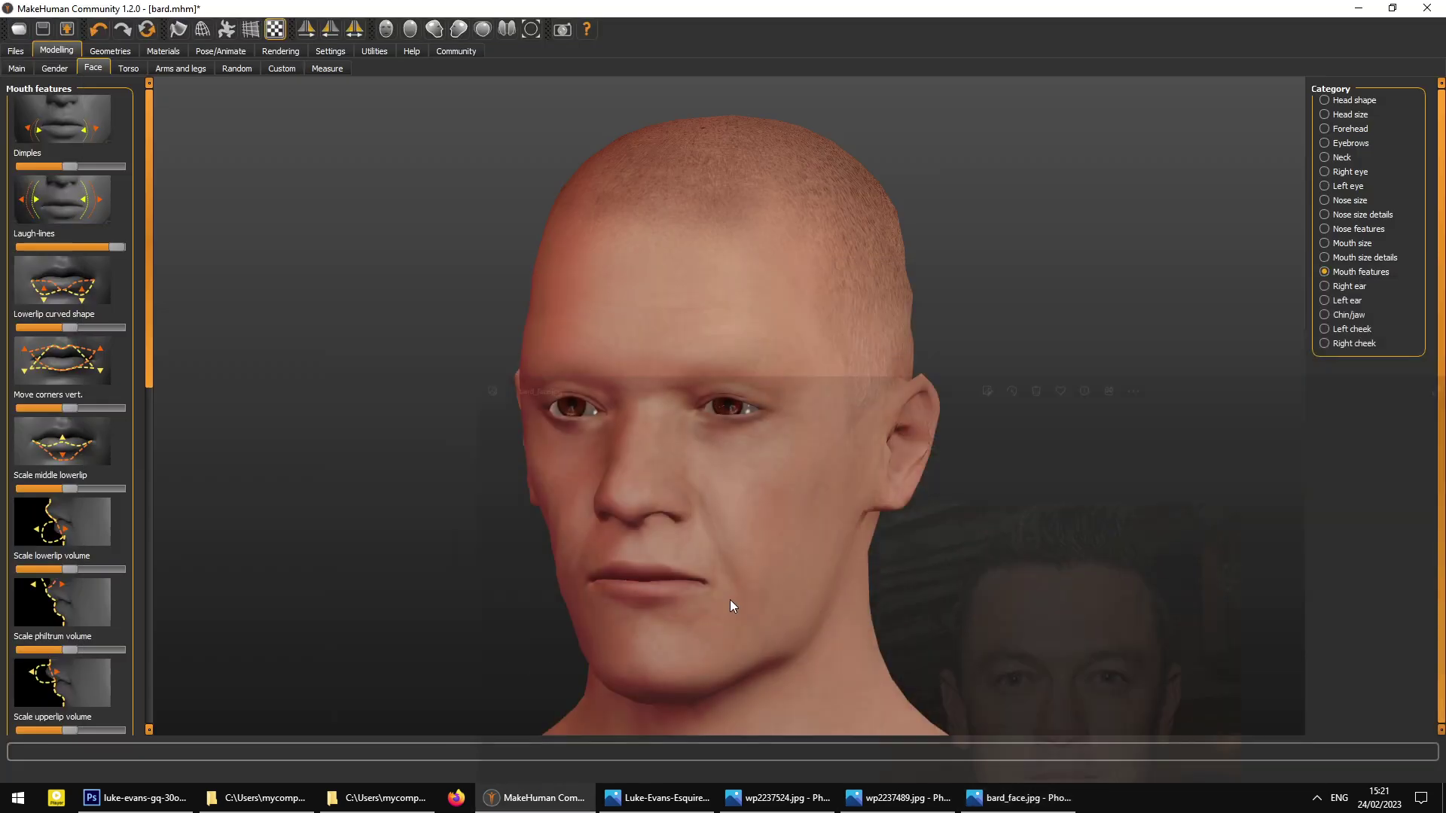
left_click_drag(108, 247, 90, 247)
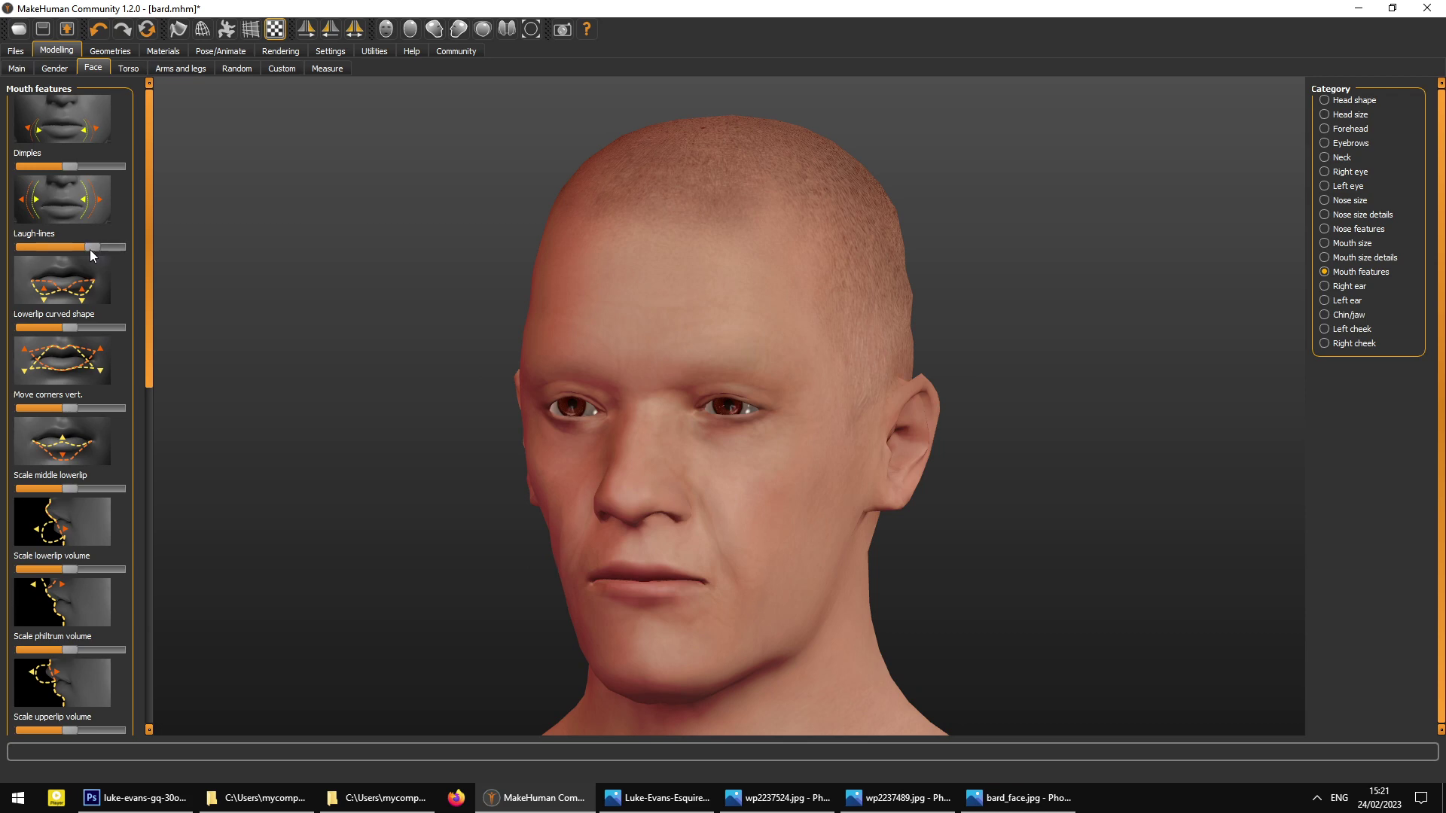
- Compare the laugh lines with the reference photos bard_face.jpg, wp2237489.jpg and wp2237524.jpg
left_click(1018, 800)
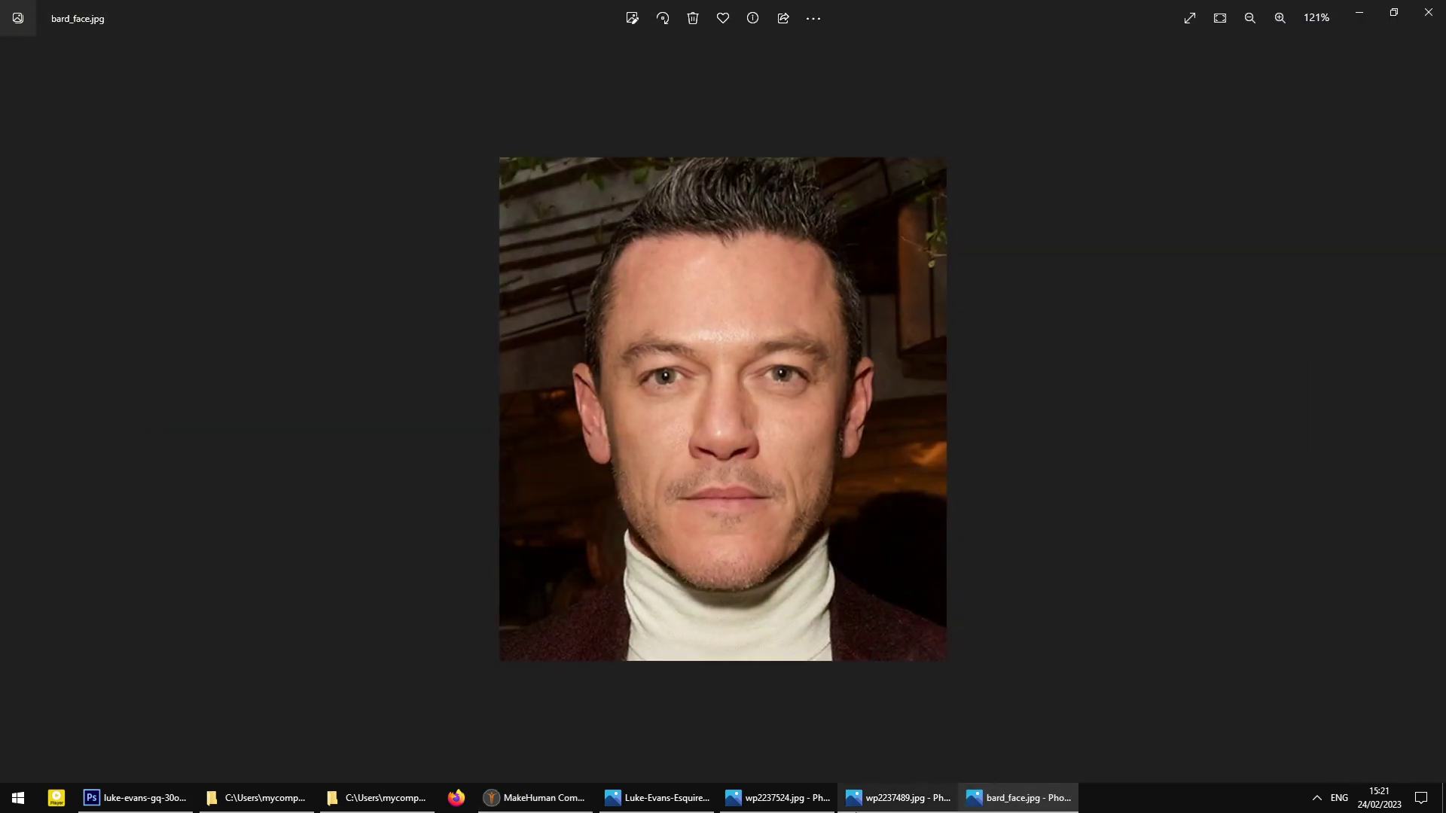
left_click(898, 800)
left_click(783, 801)
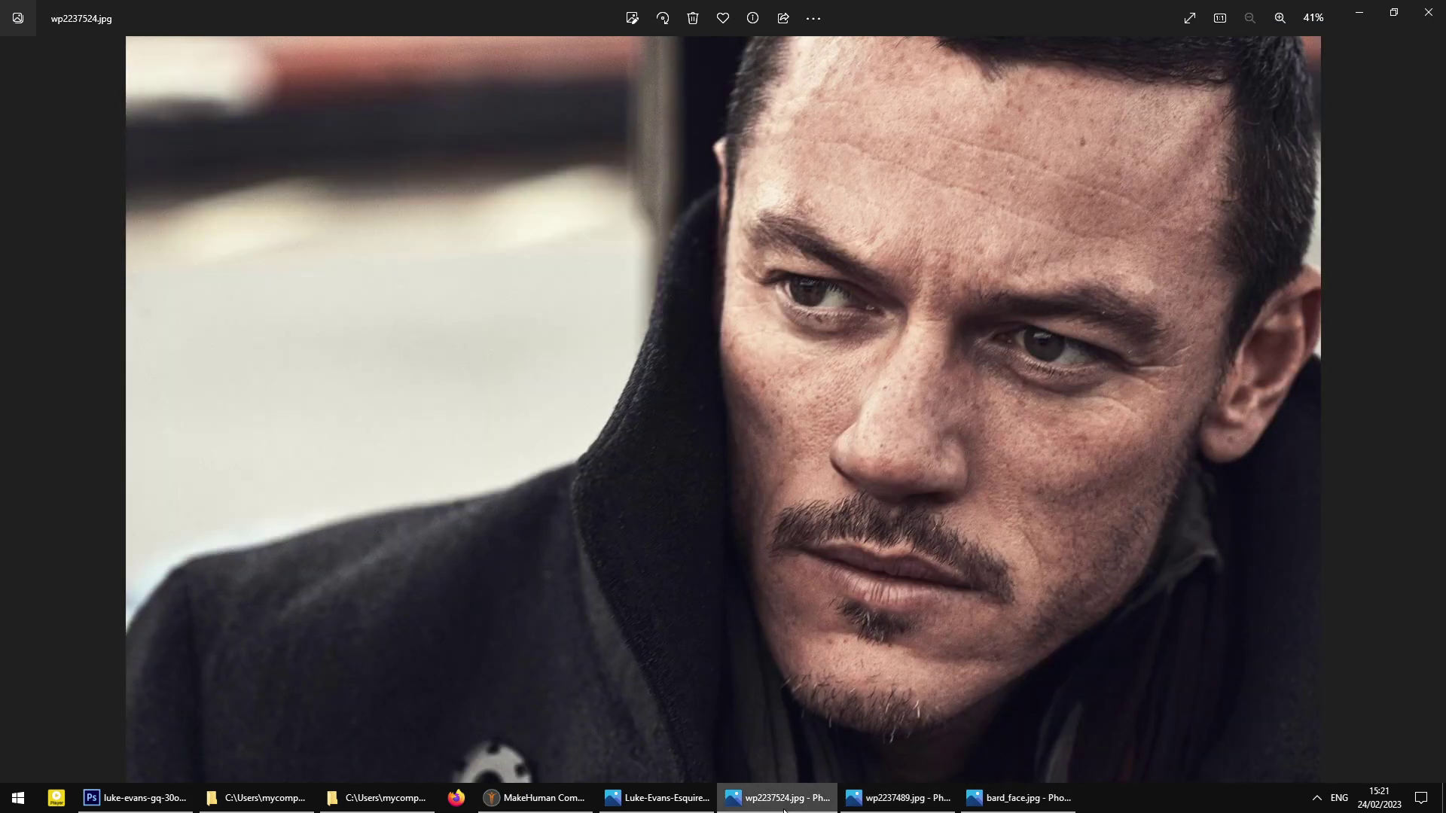
left_click(784, 802)
left_click(534, 800)
left_click_drag(644, 699, 684, 652)
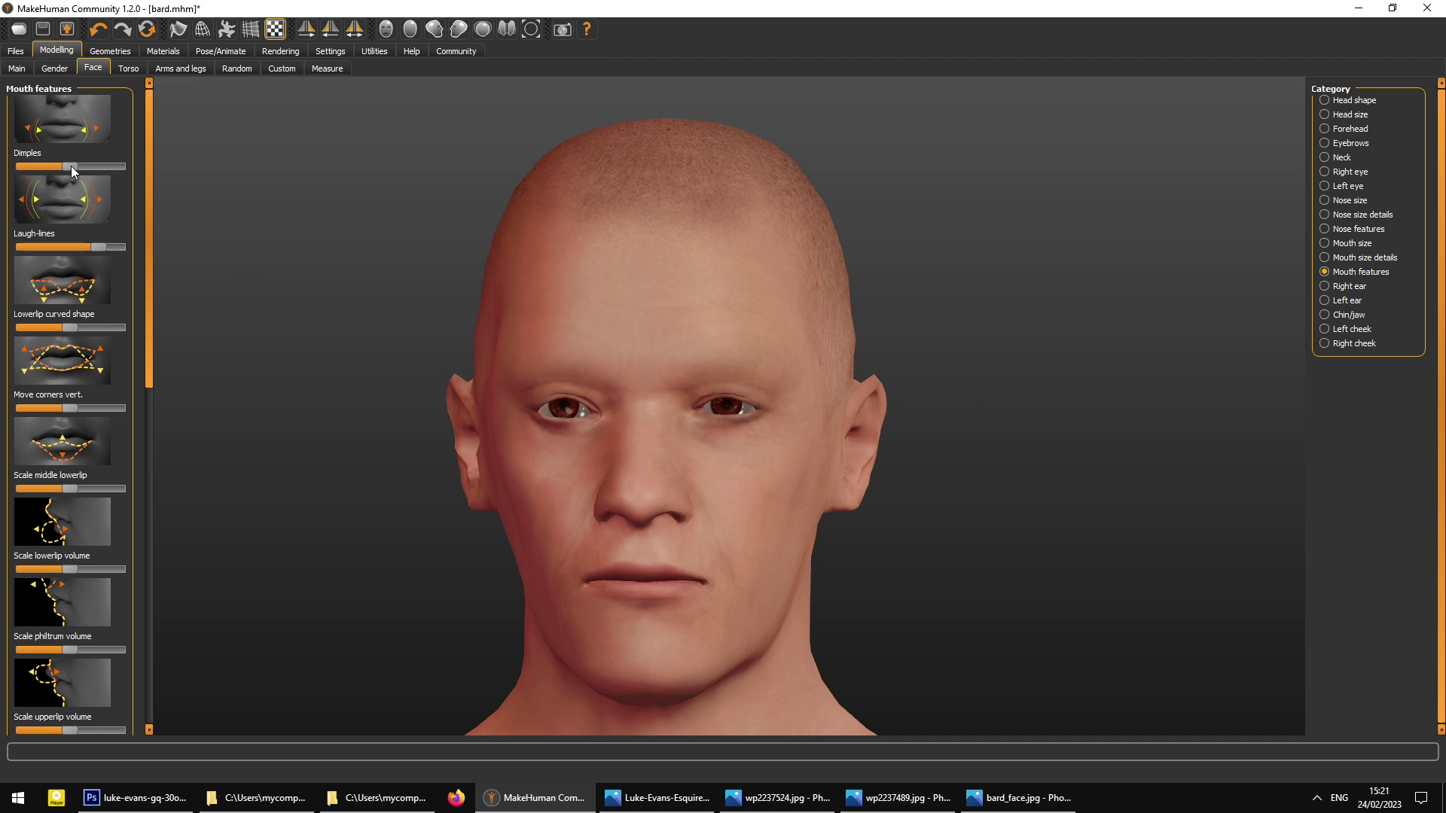
- Try both extremes of the mouth's Dimples and settle on an amount moderately below the middle, checking bard_face.jpg
left_click_drag(116, 166, 11, 234)
left_click_drag(399, 401, 345, 399)
left_click(1018, 797)
left_click(1018, 798)
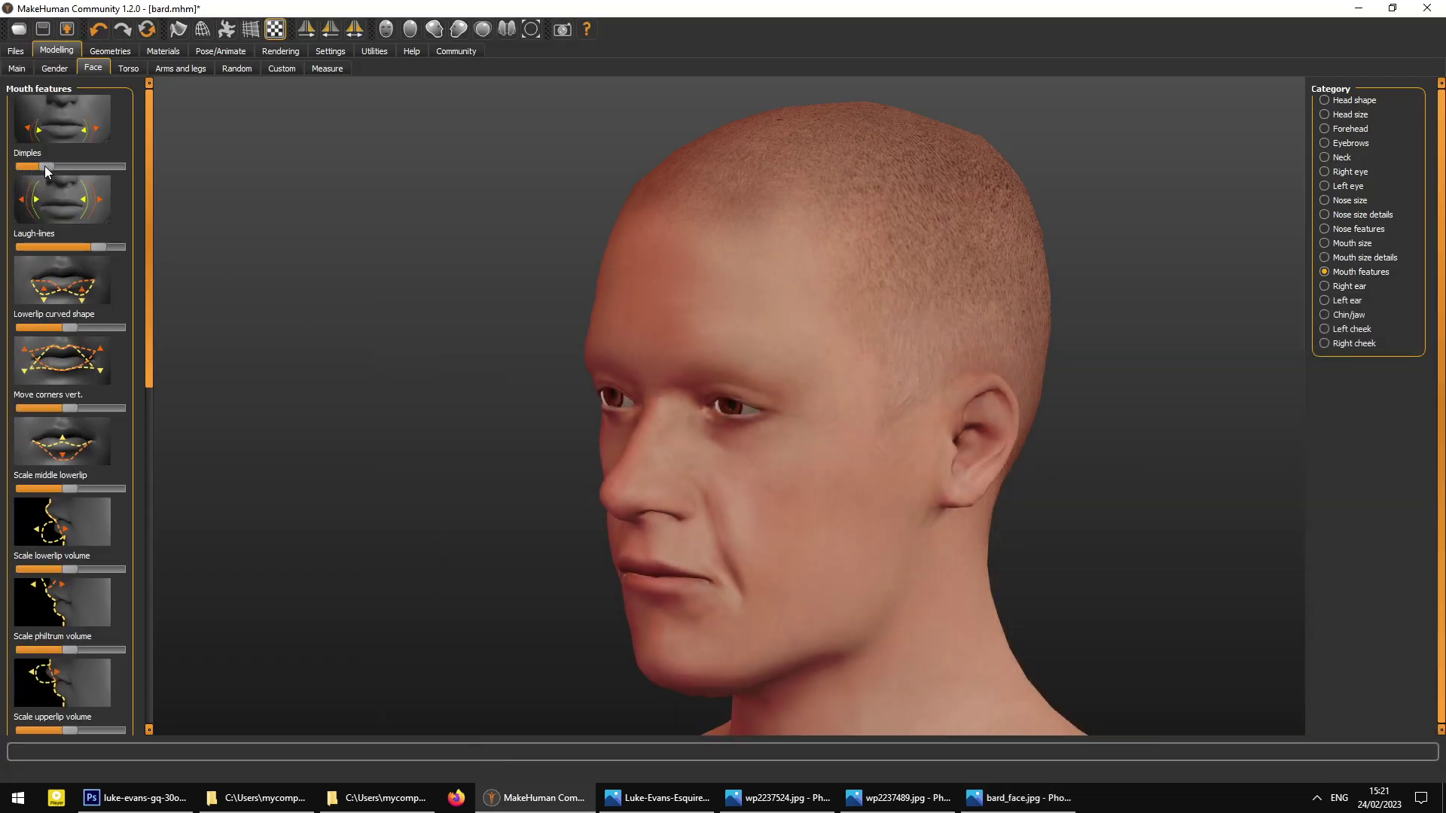
left_click(51, 169)
left_click_drag(229, 274, 617, 419)
left_click_drag(831, 667, 806, 667)
- Reduce Laugh-lines and Lowerlip curved shape very slightly, using bard_face.jpg, wp2237489.jpg and wp2237524.jpg as reference
left_click(1019, 798)
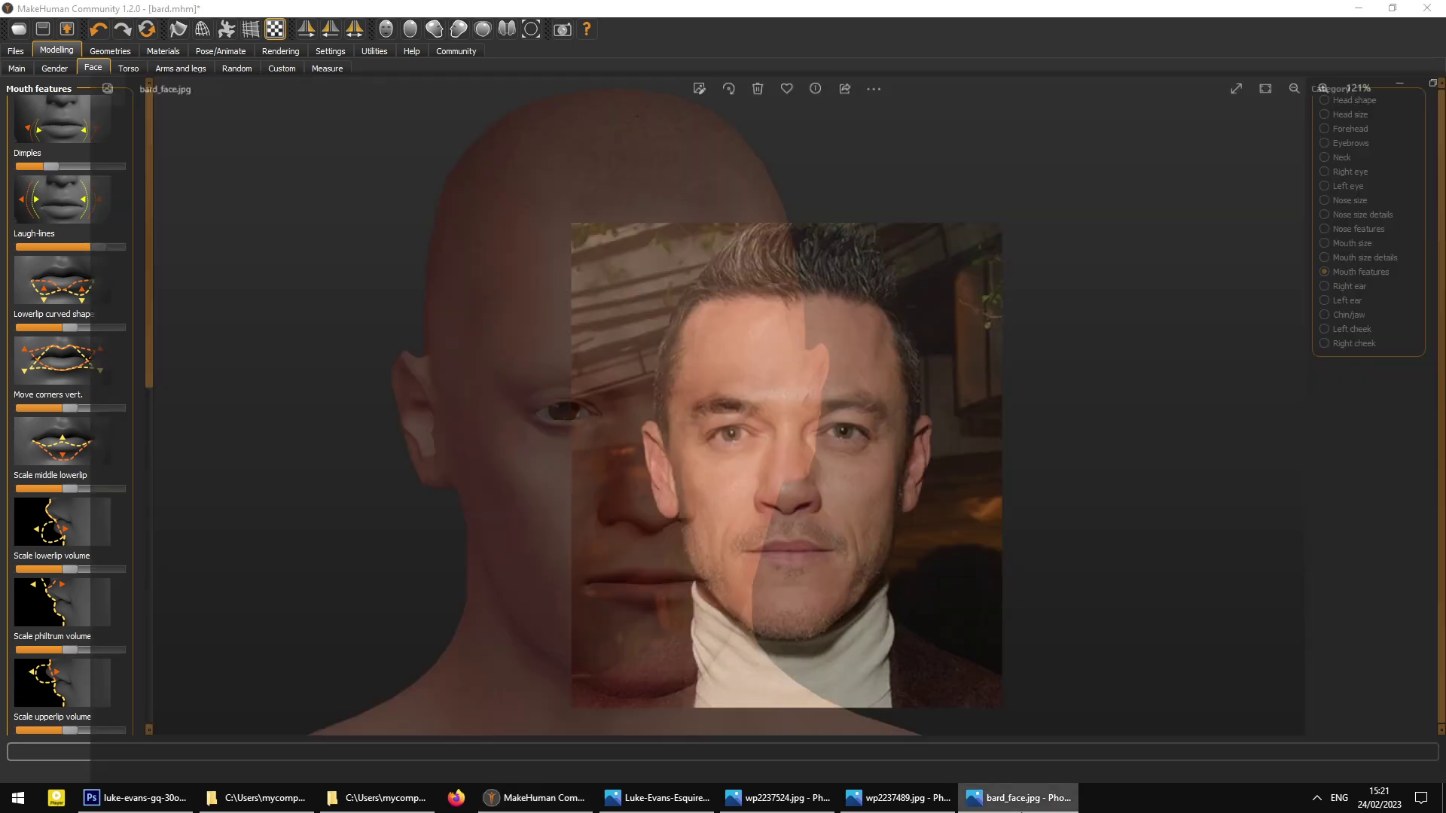
left_click(1019, 797)
left_click(855, 800)
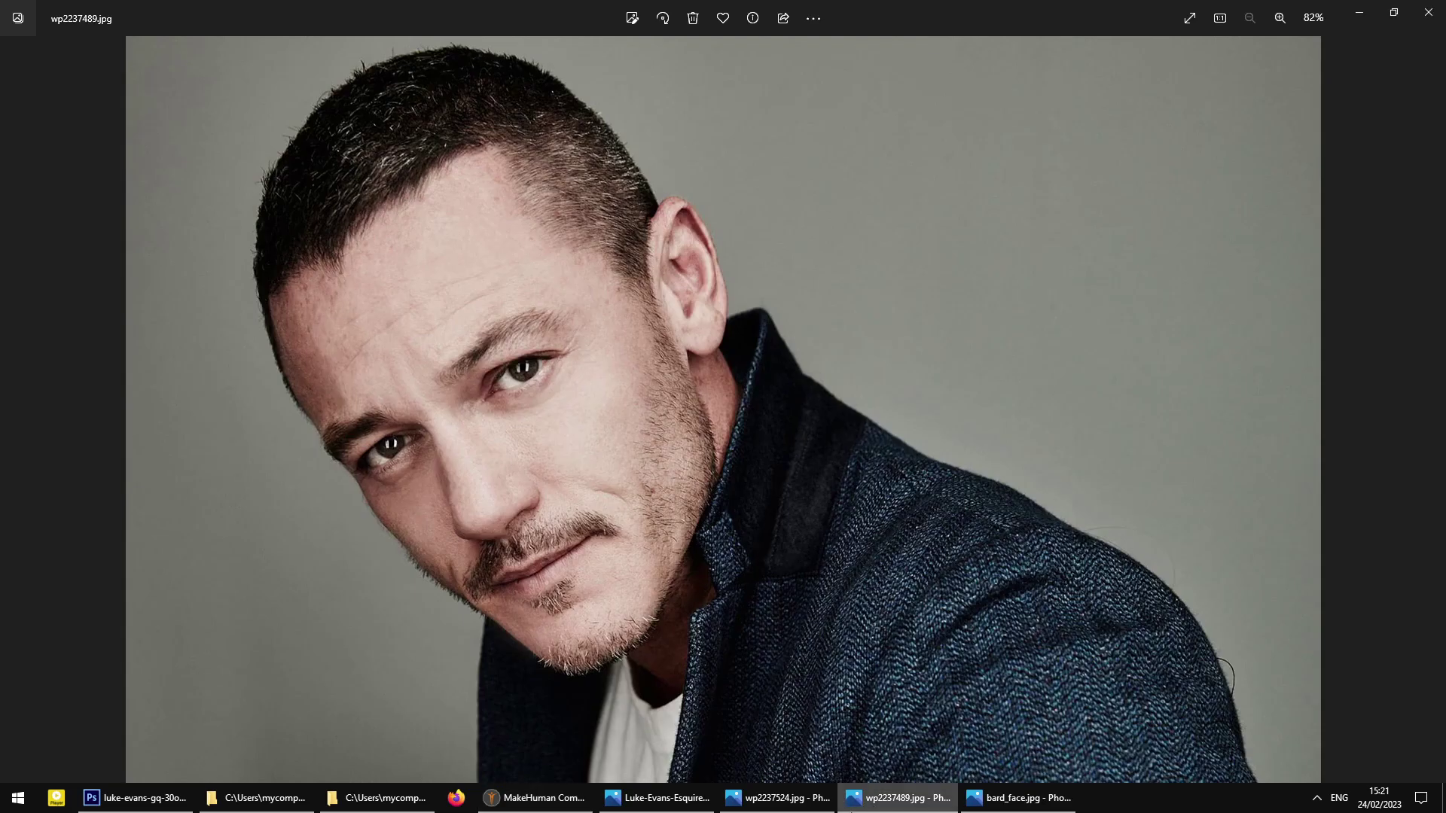
left_click(784, 798)
left_click(783, 798)
left_click(549, 797)
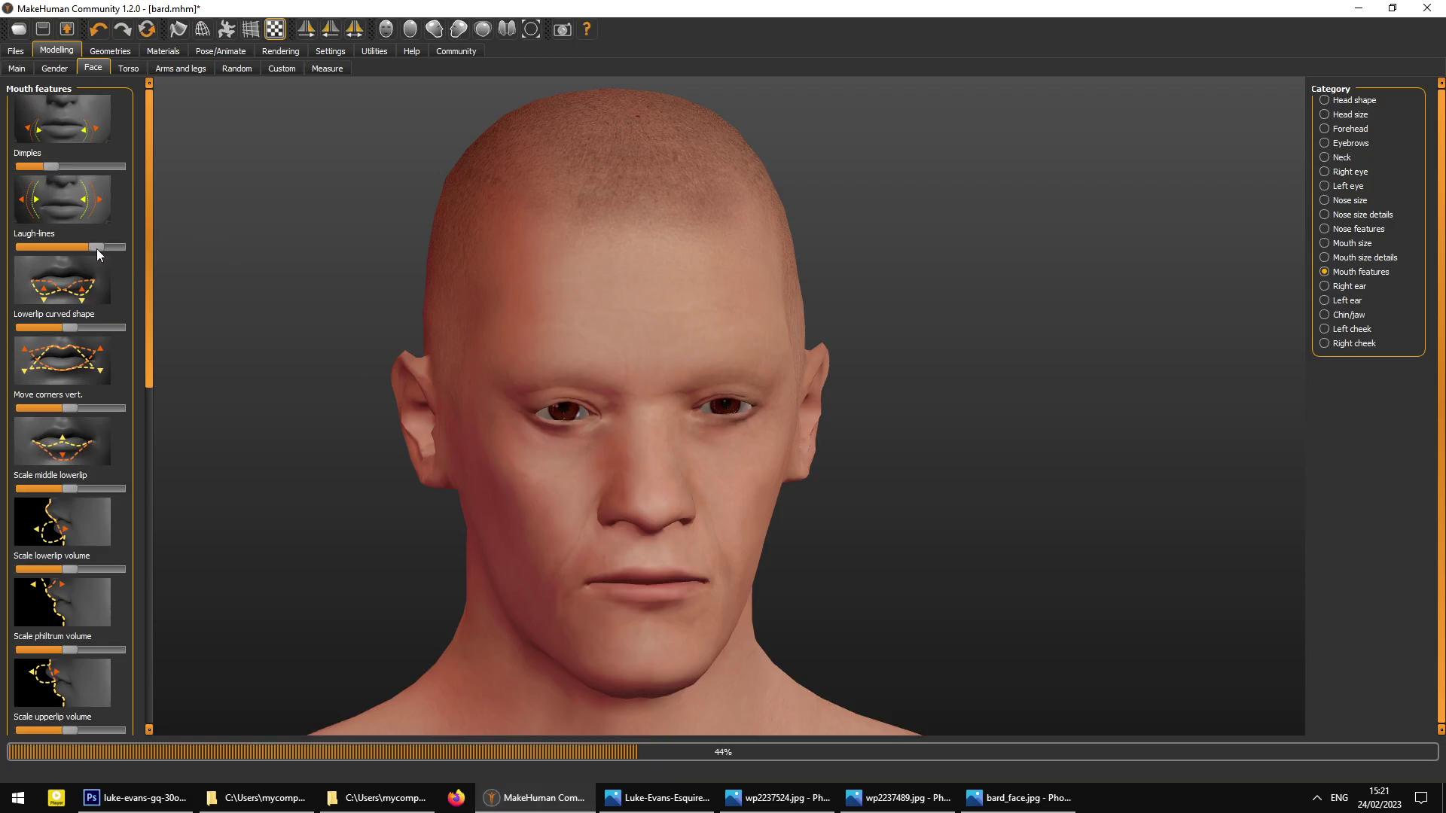
left_click_drag(252, 396, 315, 420)
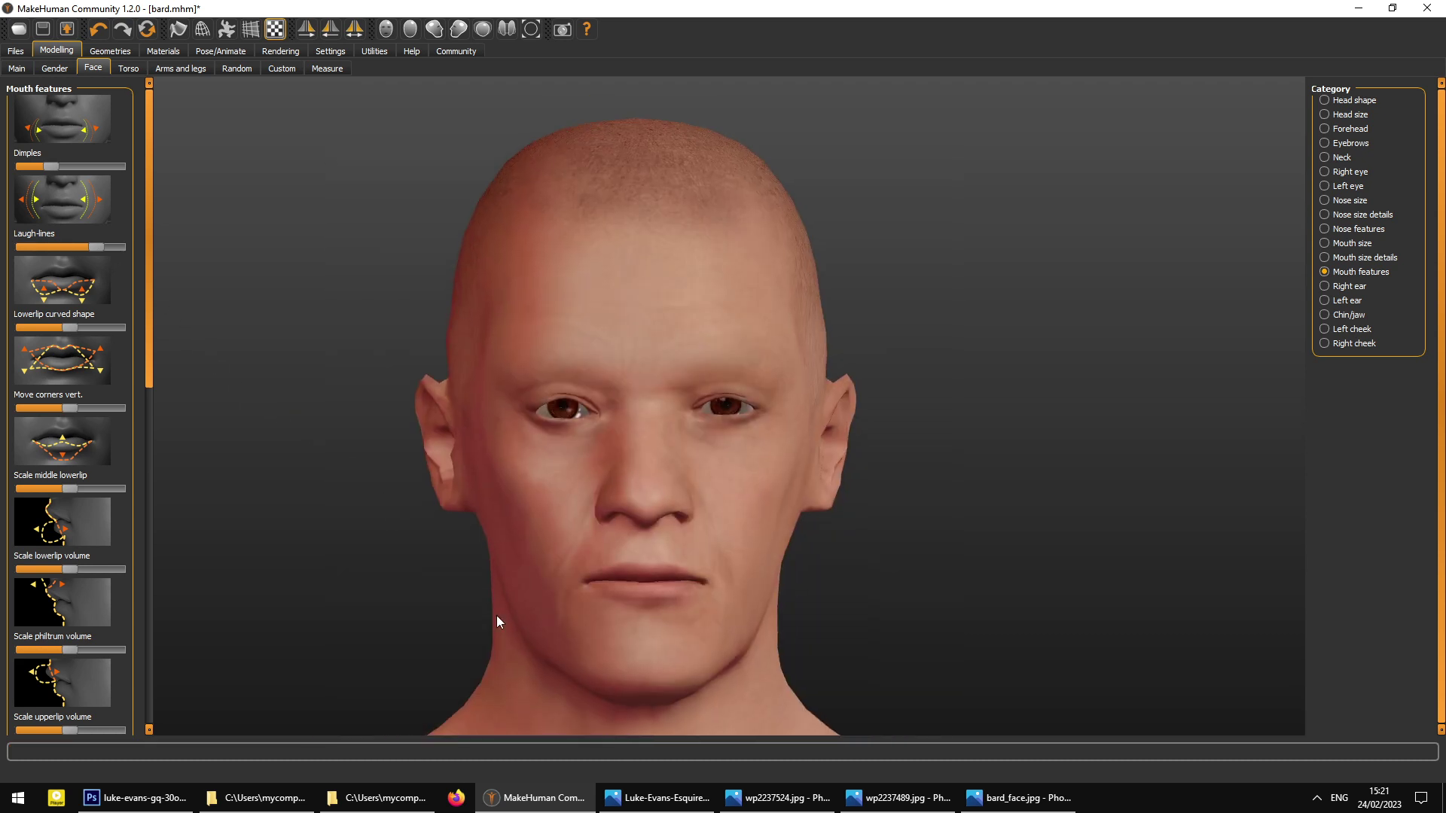
left_click(62, 328)
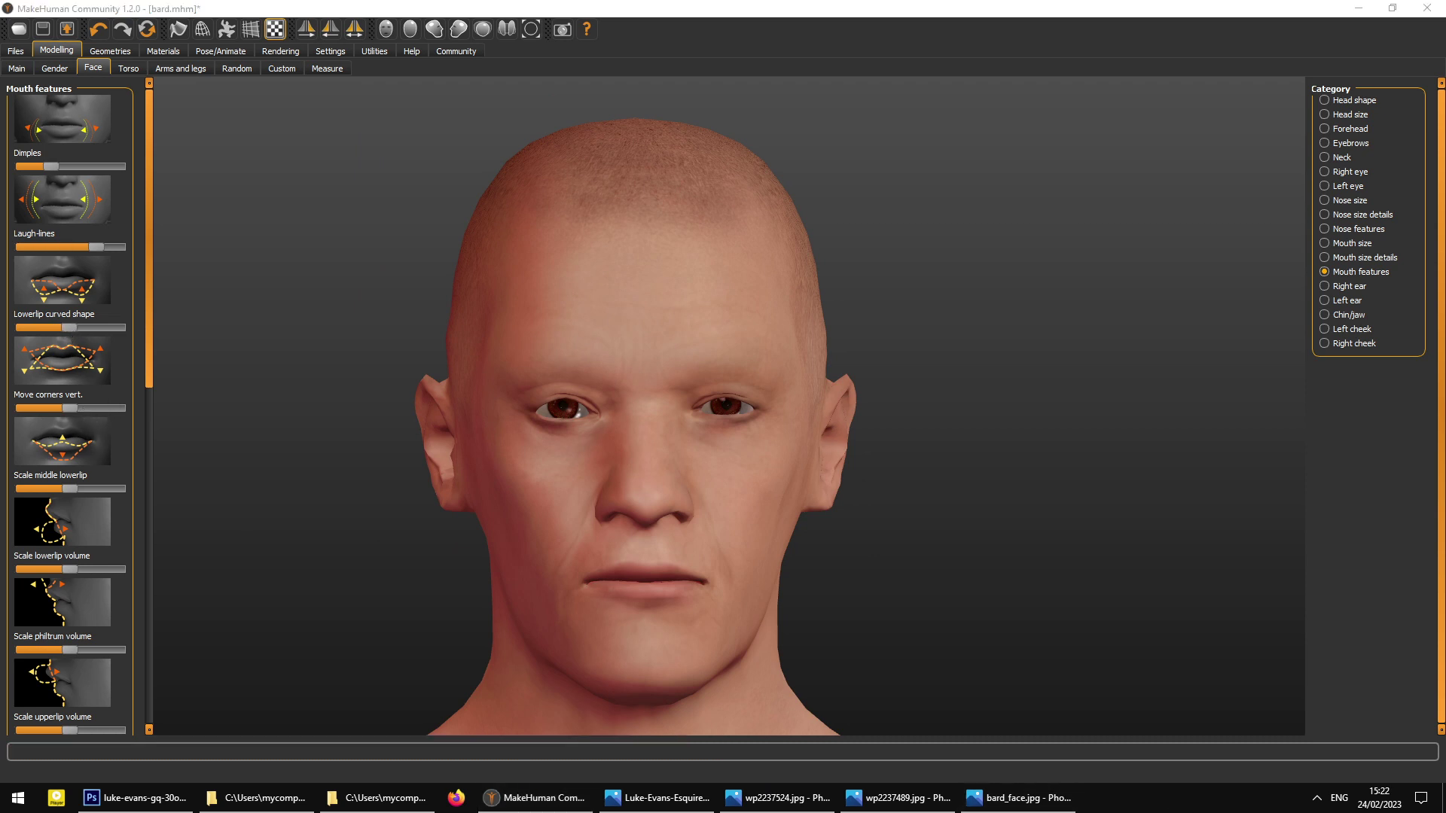
- Compare the modelled face with wp2237489.jpg, wp2237524.jpg and the Luke-Evans-Esquire photo
left_click(941, 800)
left_click(941, 800)
left_click(777, 798)
left_click(777, 799)
left_click(660, 804)
left_click(660, 805)
left_click(660, 804)
left_click(660, 805)
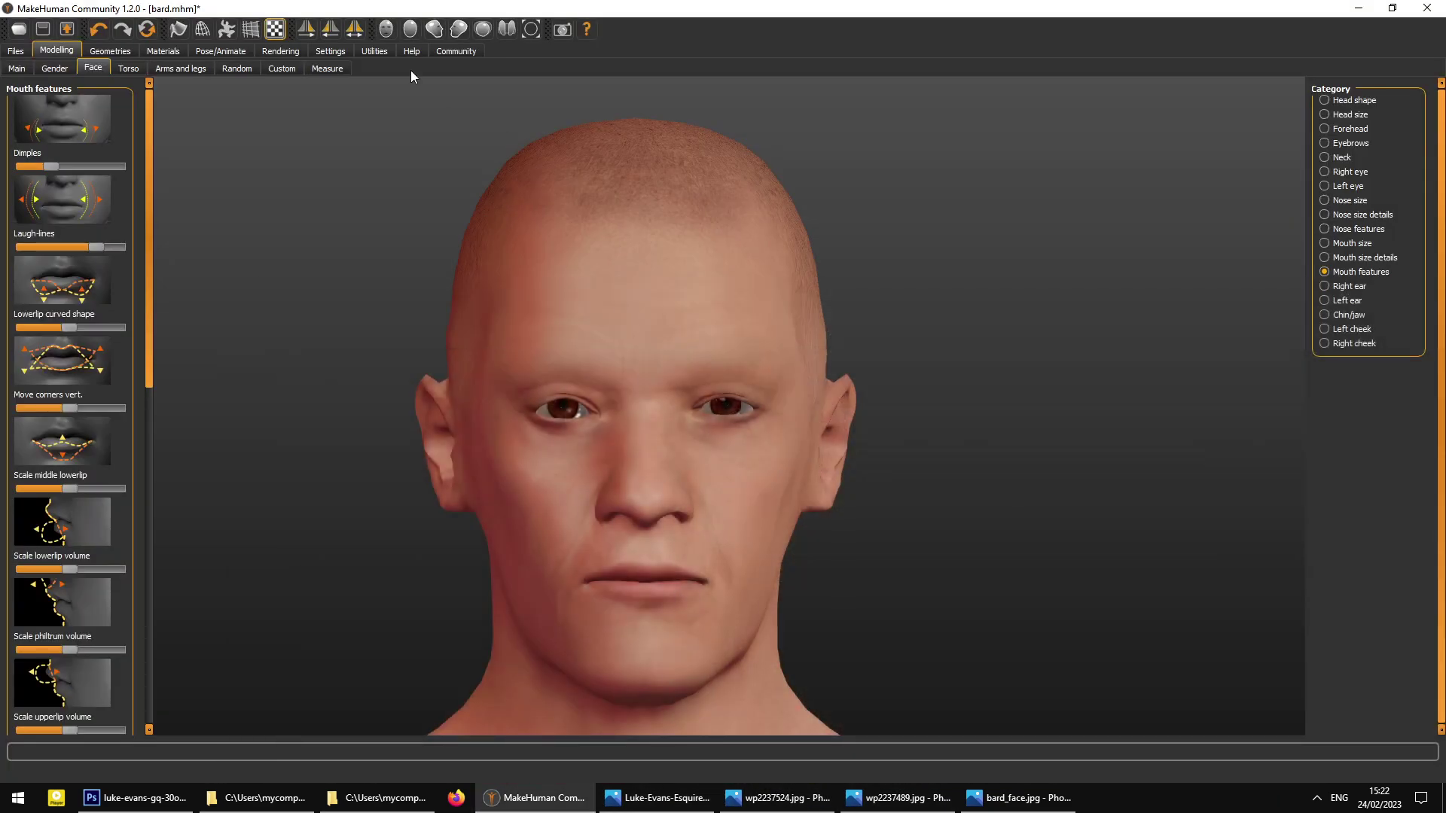
- Open bard_face.jpg from the Face folder and compare its mouth with the character's front view
left_click(387, 29)
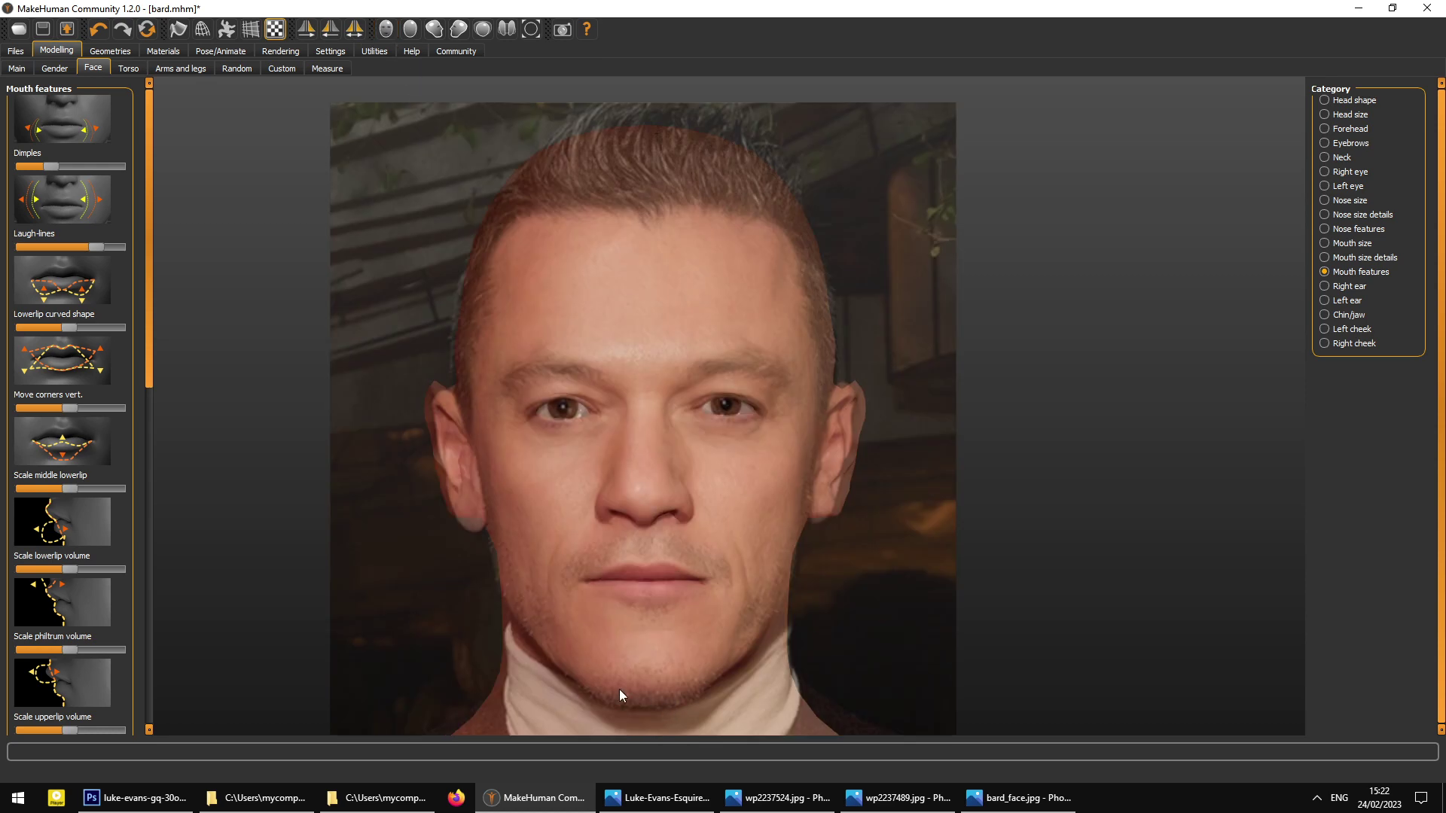
left_click(387, 791)
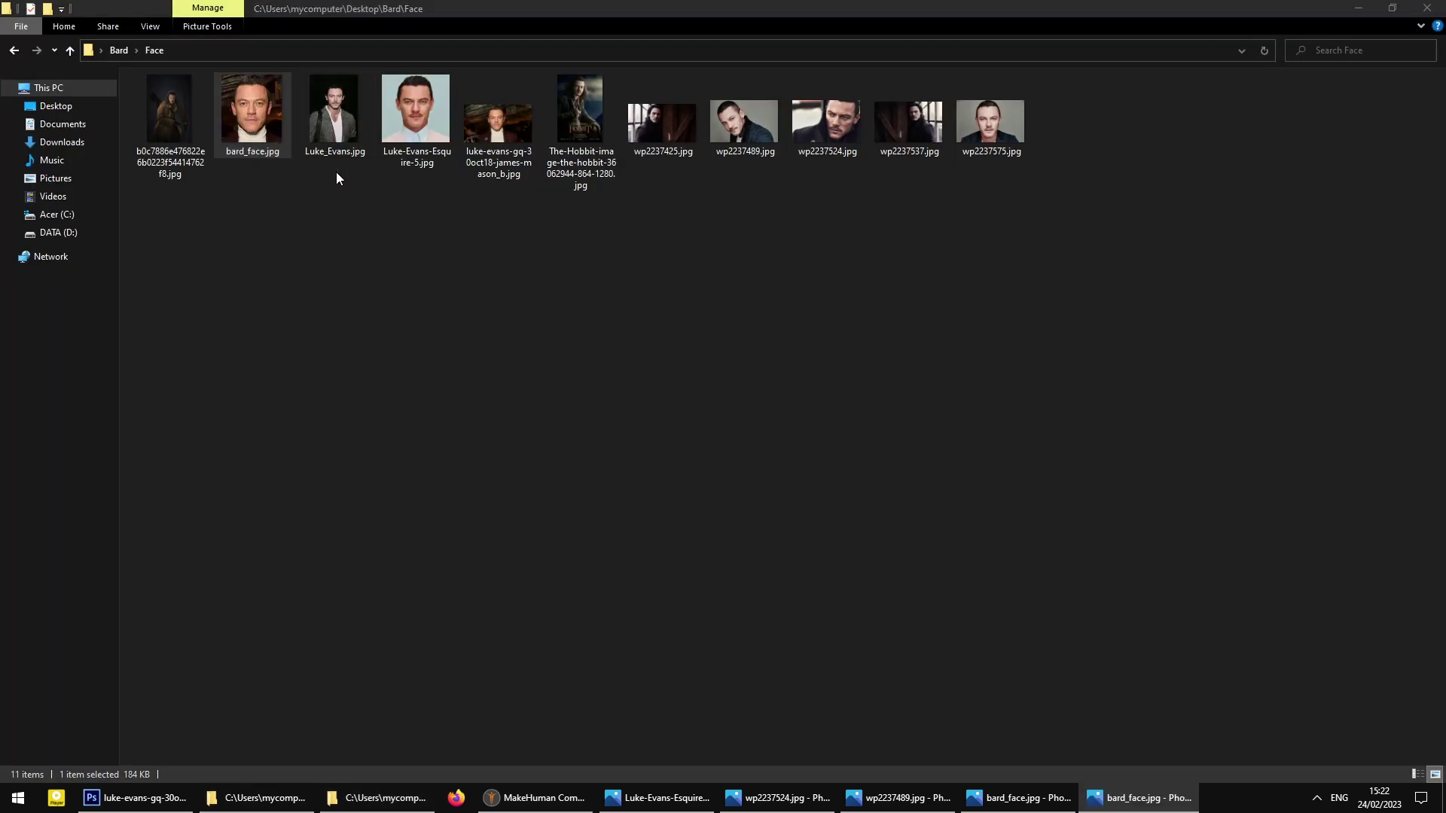
double_click(241, 134)
scroll(797, 462, "up", 2)
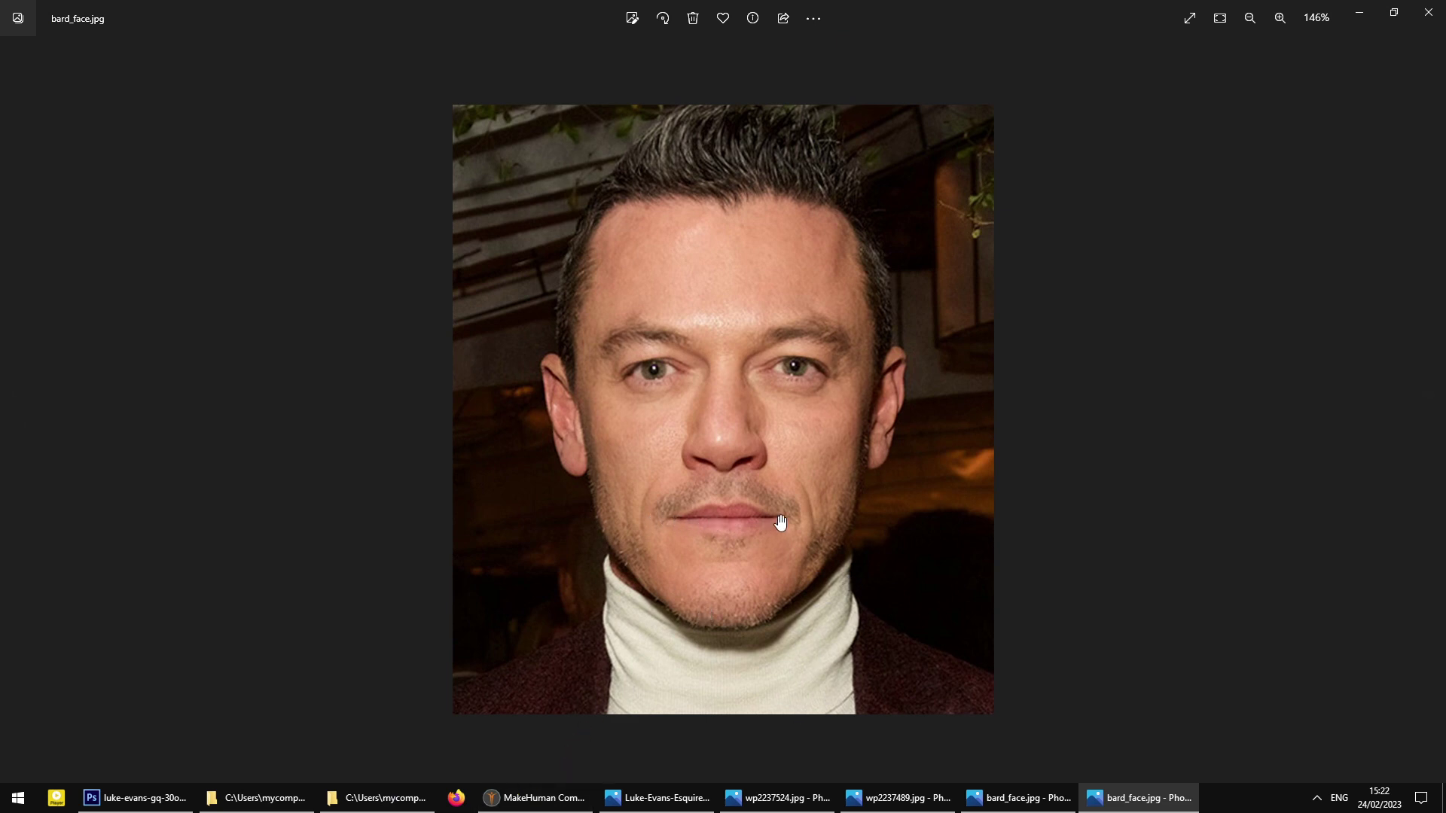
left_click(528, 798)
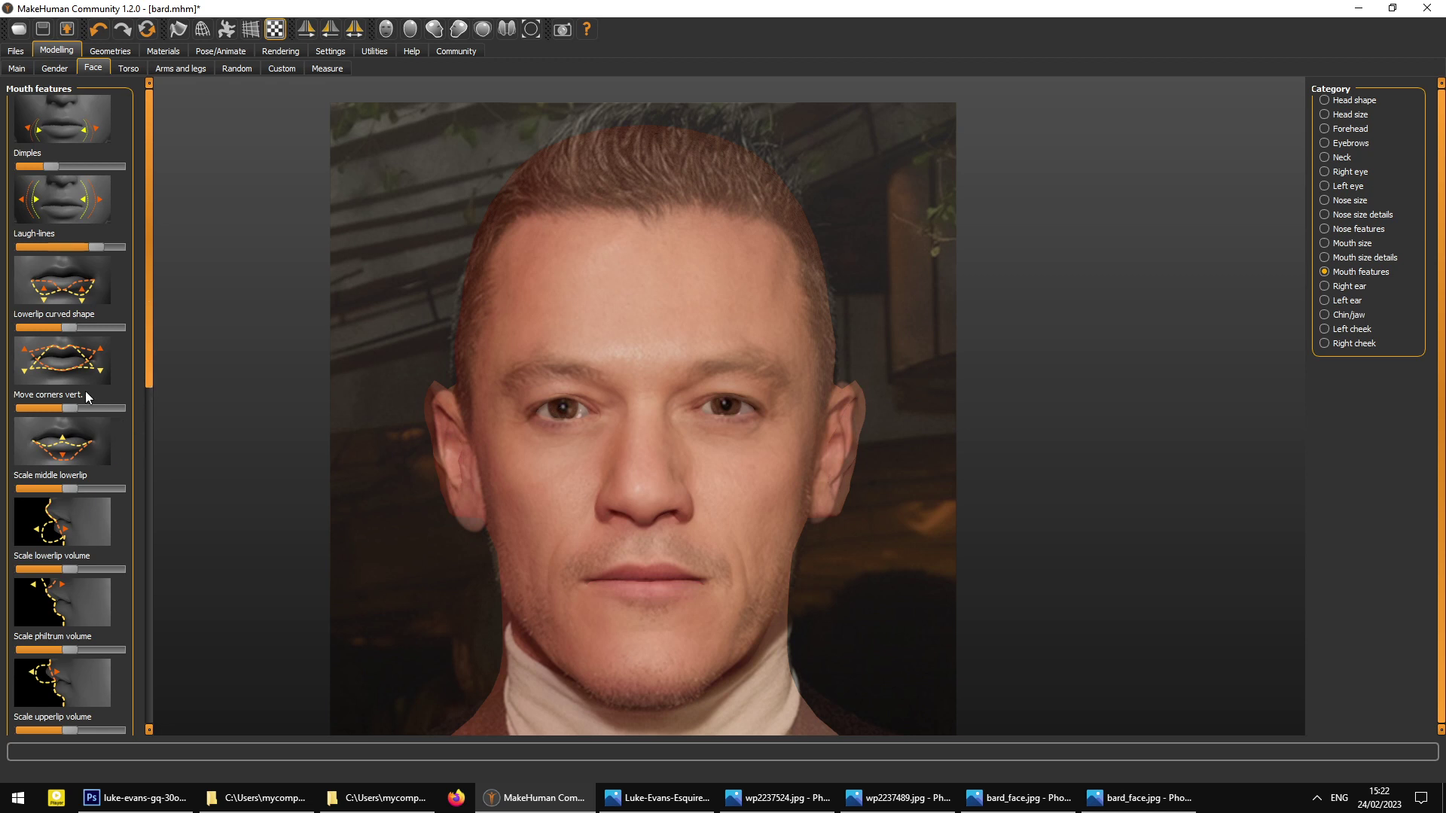
- Raise the mouth's Move corners vert. slightly above the middle and check it against the front photo overlay
left_click_drag(74, 407, 85, 407)
left_click_drag(251, 406, 456, 423)
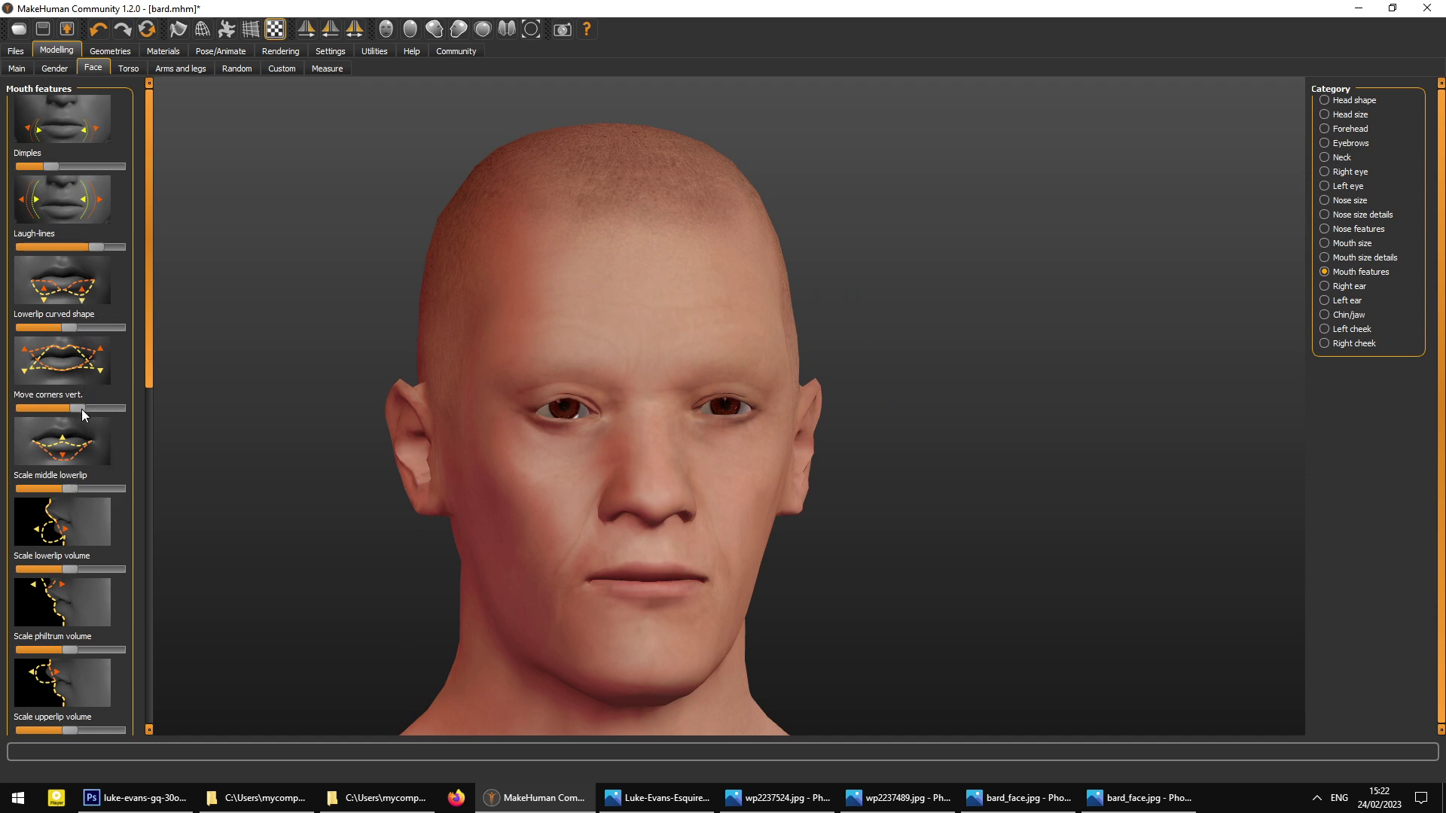
left_click_drag(78, 409, 82, 409)
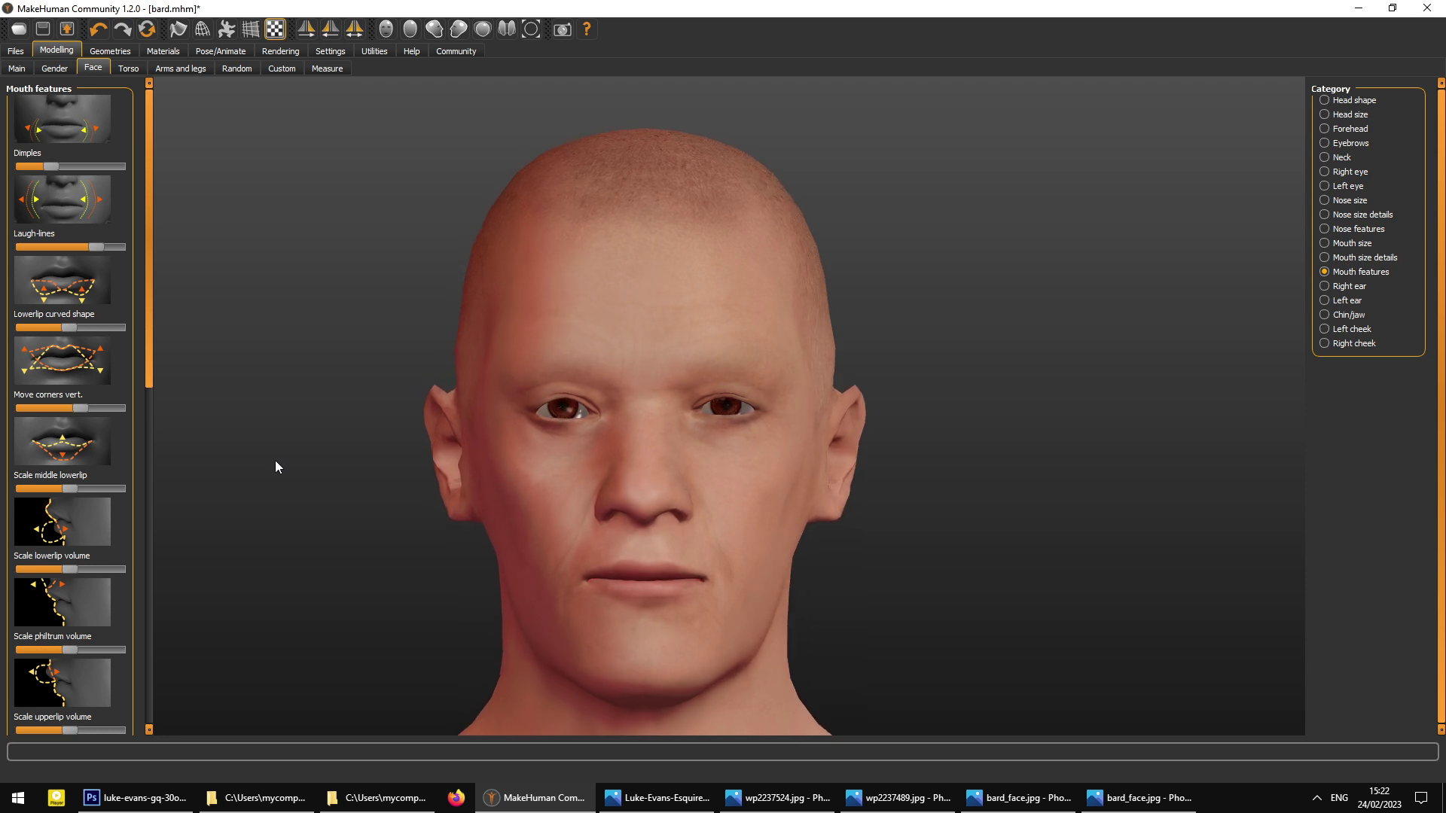
left_click(385, 30)
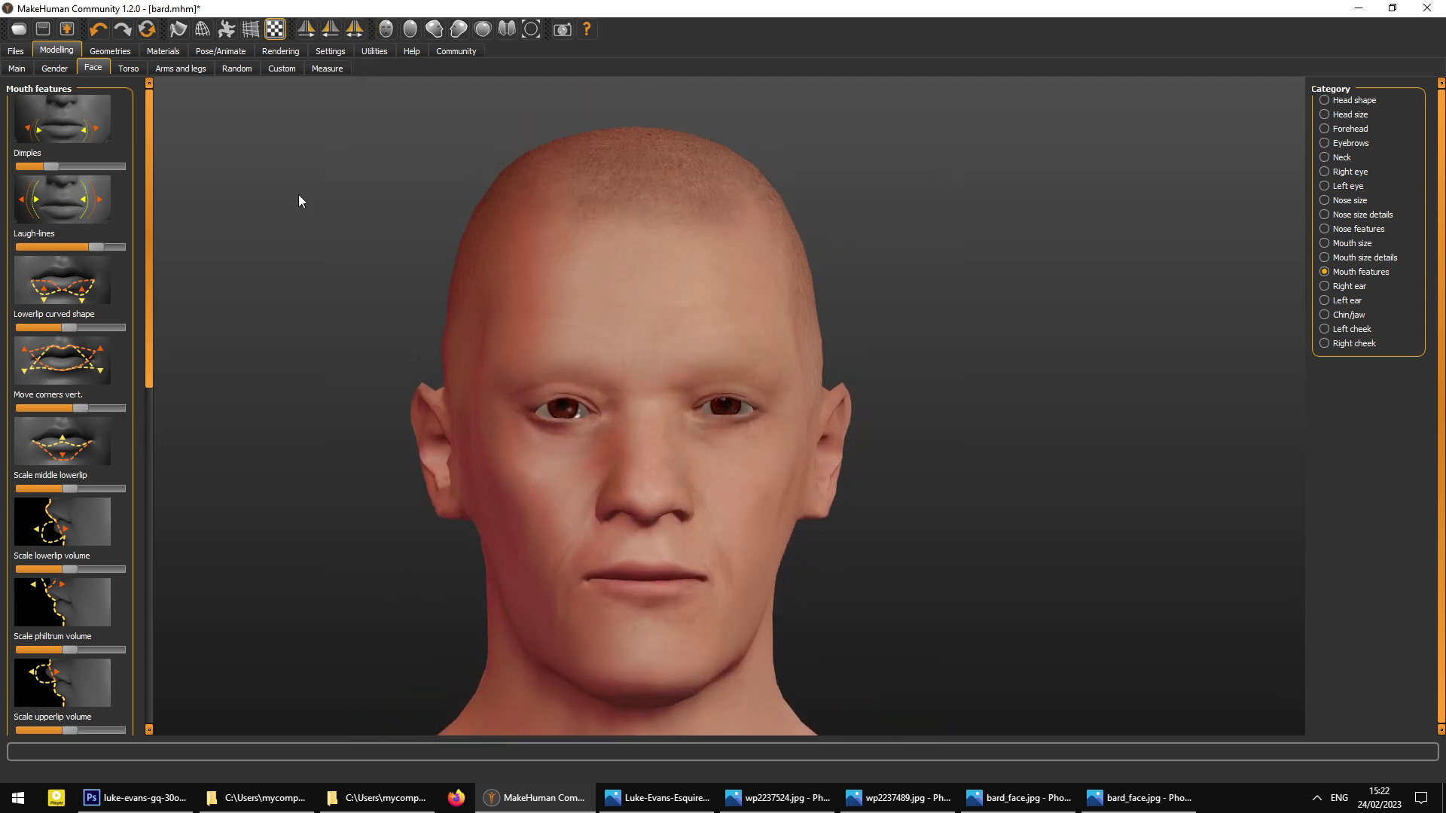
left_click(385, 30)
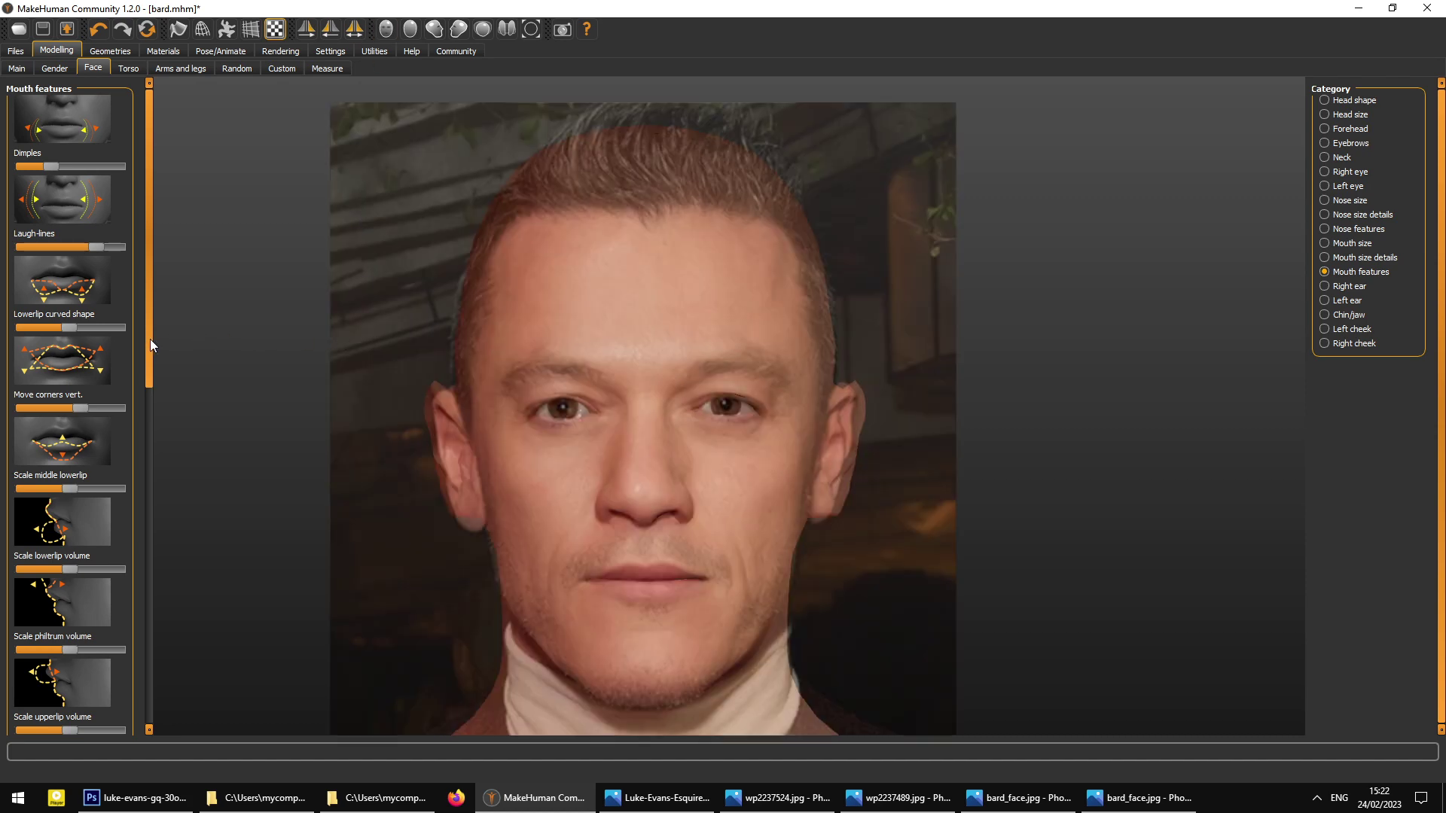
- Increase Scale middle lowerlip very slightly, using bard_face.jpg as reference, and check the lips from the side
left_click_drag(148, 341, 149, 366)
left_click(1145, 799)
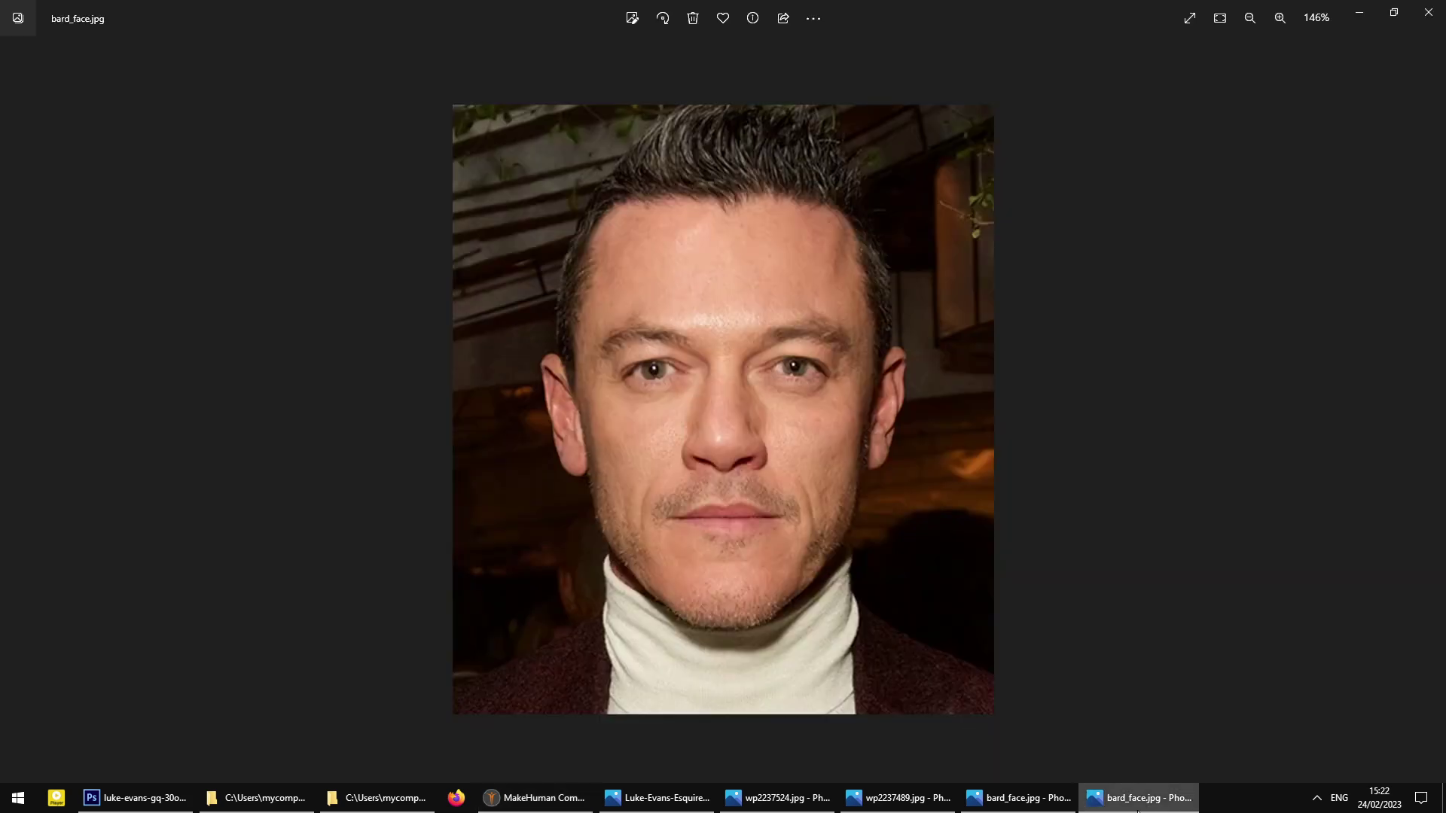
left_click(535, 799)
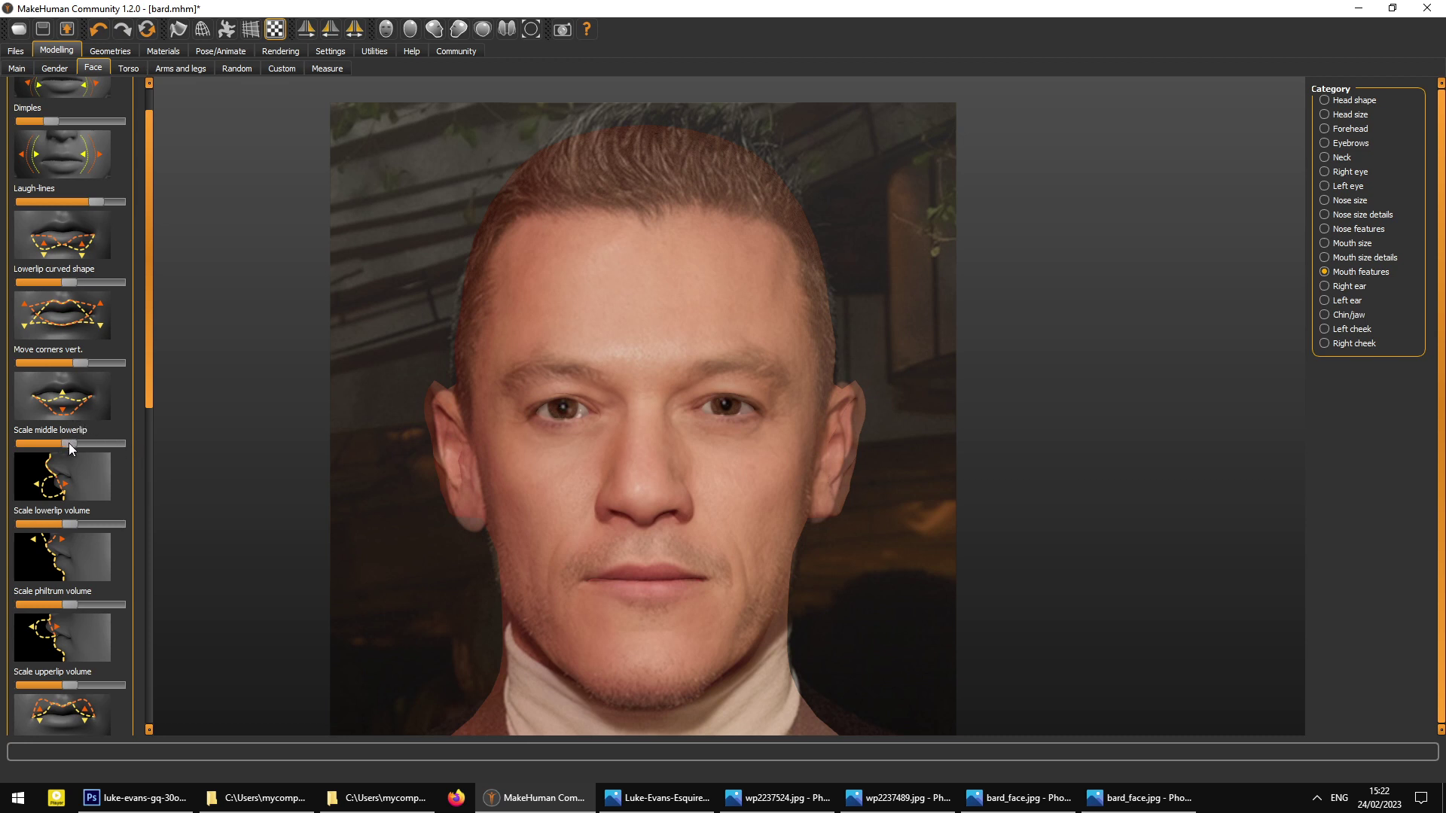
left_click(423, 536)
left_click_drag(68, 446, 66, 445)
left_click_drag(376, 470, 394, 473)
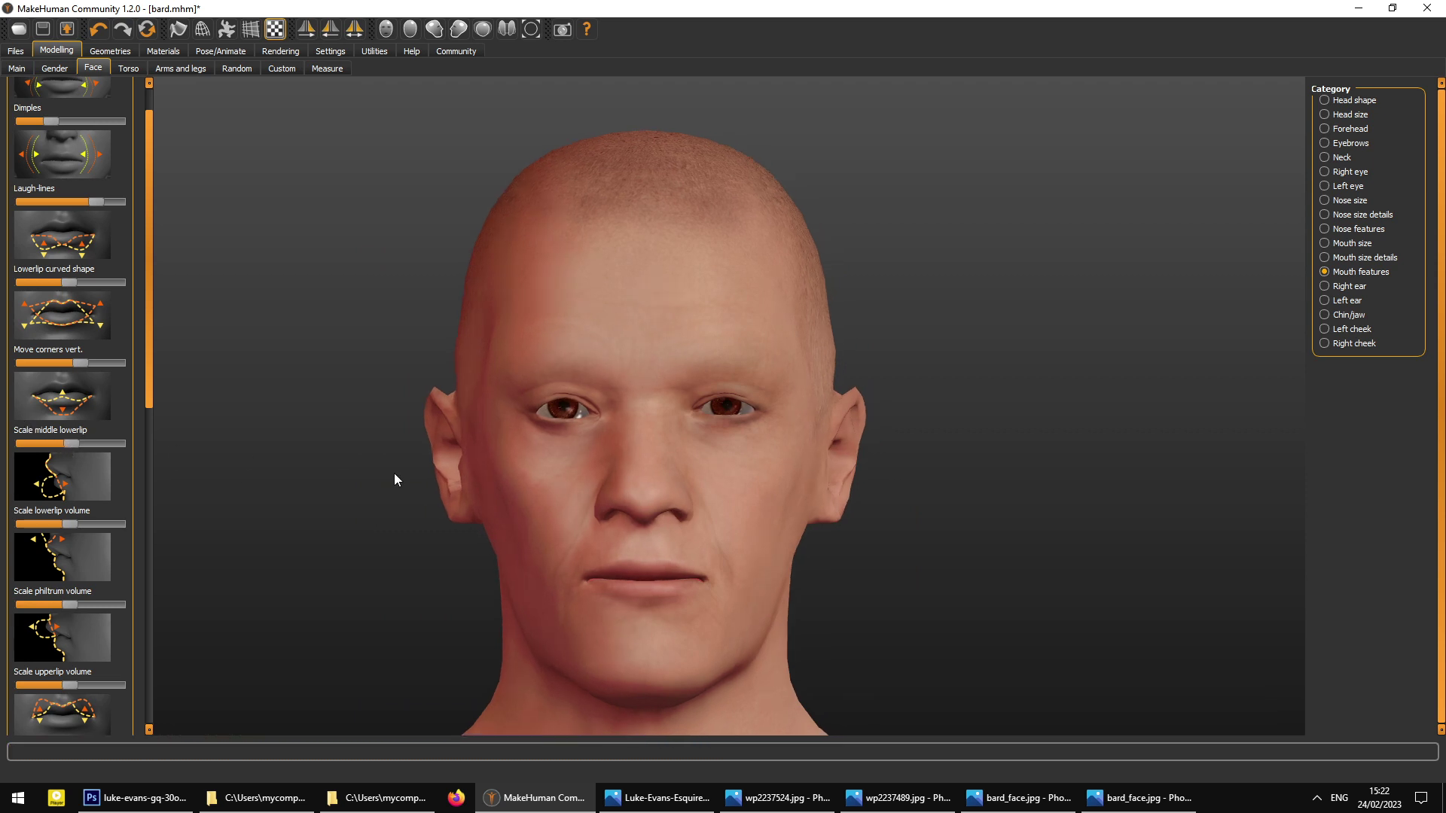
left_click_drag(421, 580, 573, 595)
- Reduce Scale lowerlip volume slightly below the middle, using bard_face.jpg, wp2237489.jpg and wp2237524.jpg as reference
left_click(1106, 798)
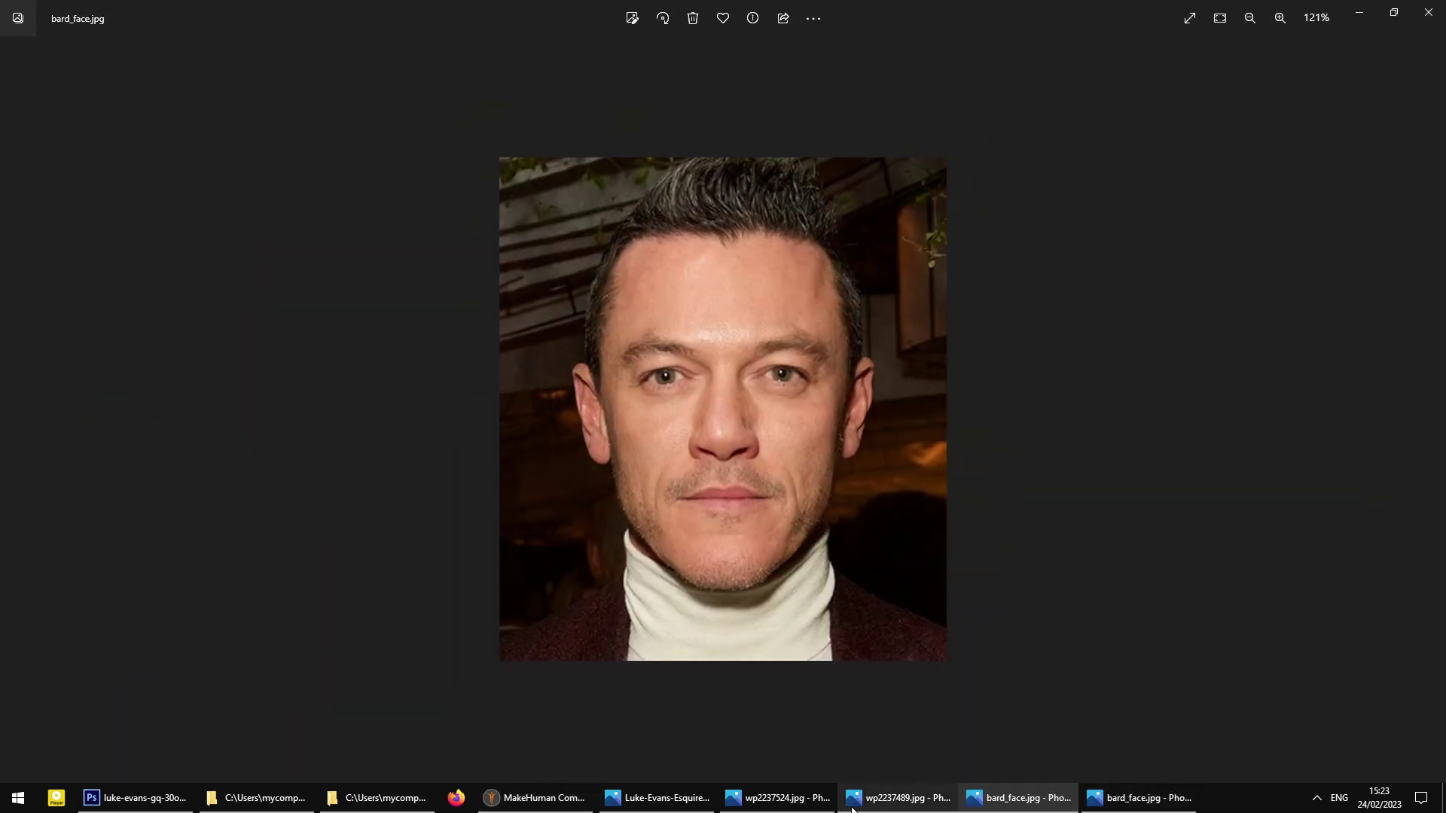
left_click(898, 798)
left_click(779, 799)
left_click(778, 800)
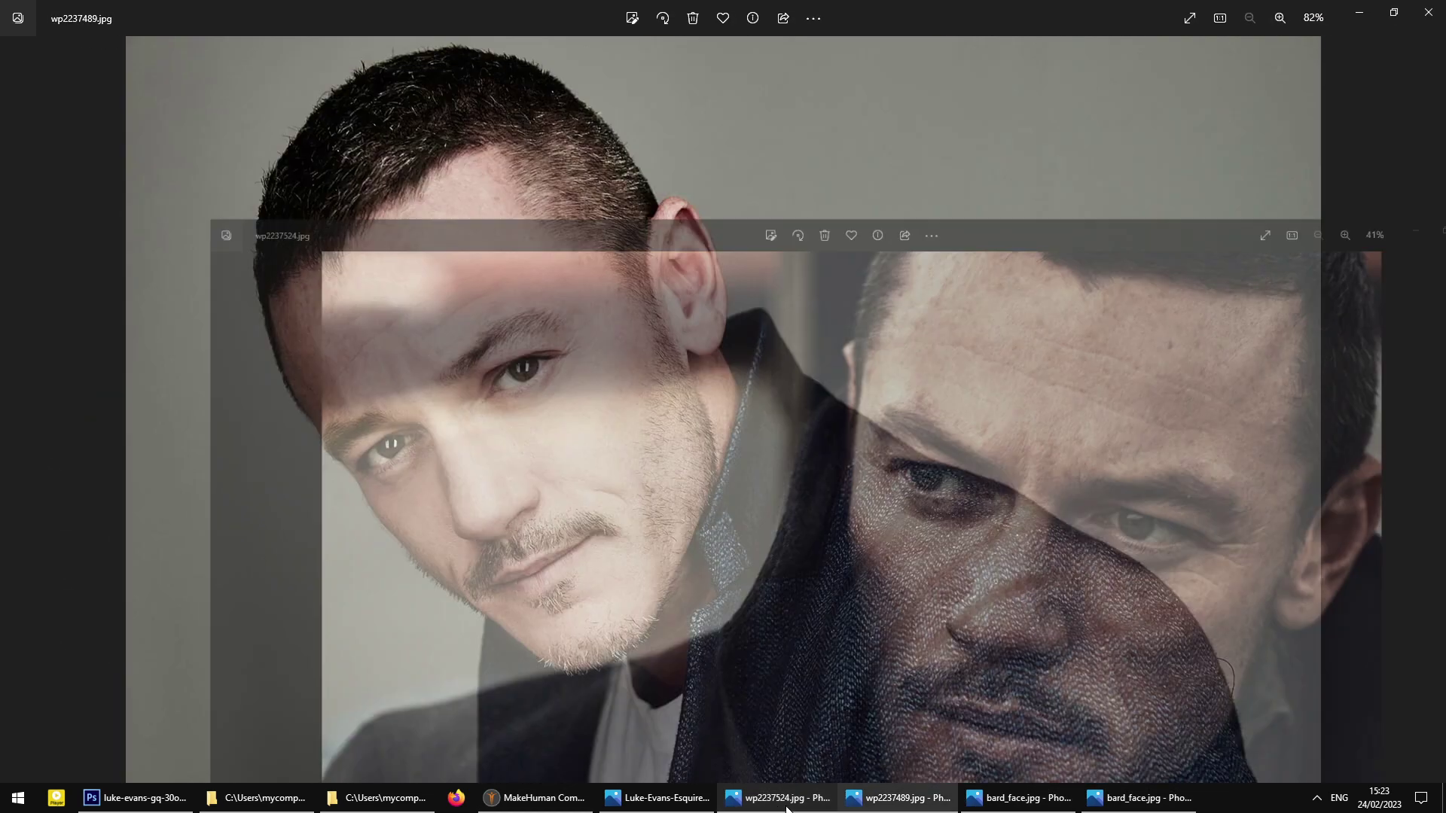
left_click(494, 800)
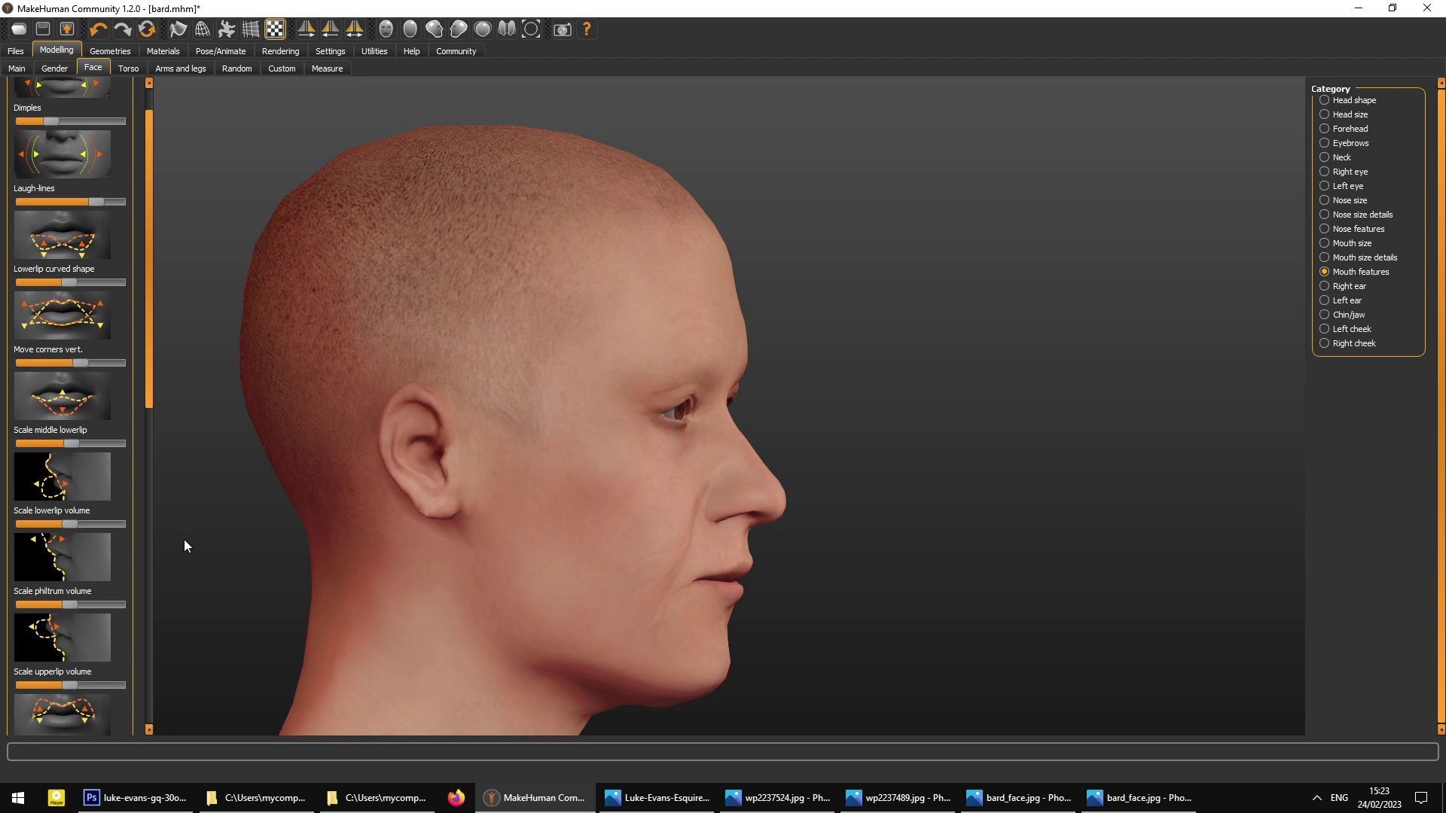
left_click_drag(70, 525, 68, 526)
left_click_drag(239, 559, 235, 558)
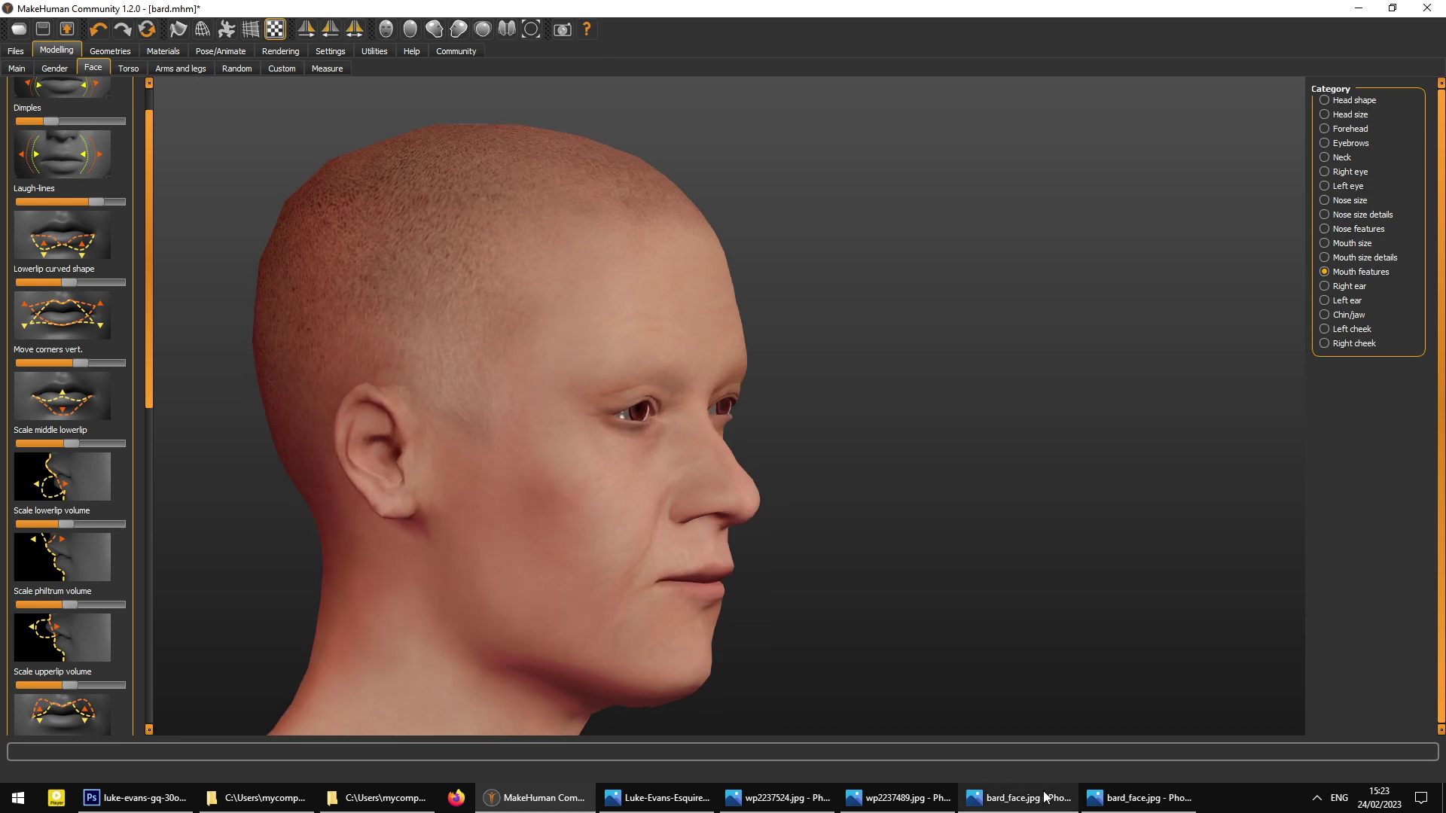
- Try both extremes of Scale philtrum volume and settle on an amount moderately above the middle, checking bard_face.jpg
left_click(1138, 799)
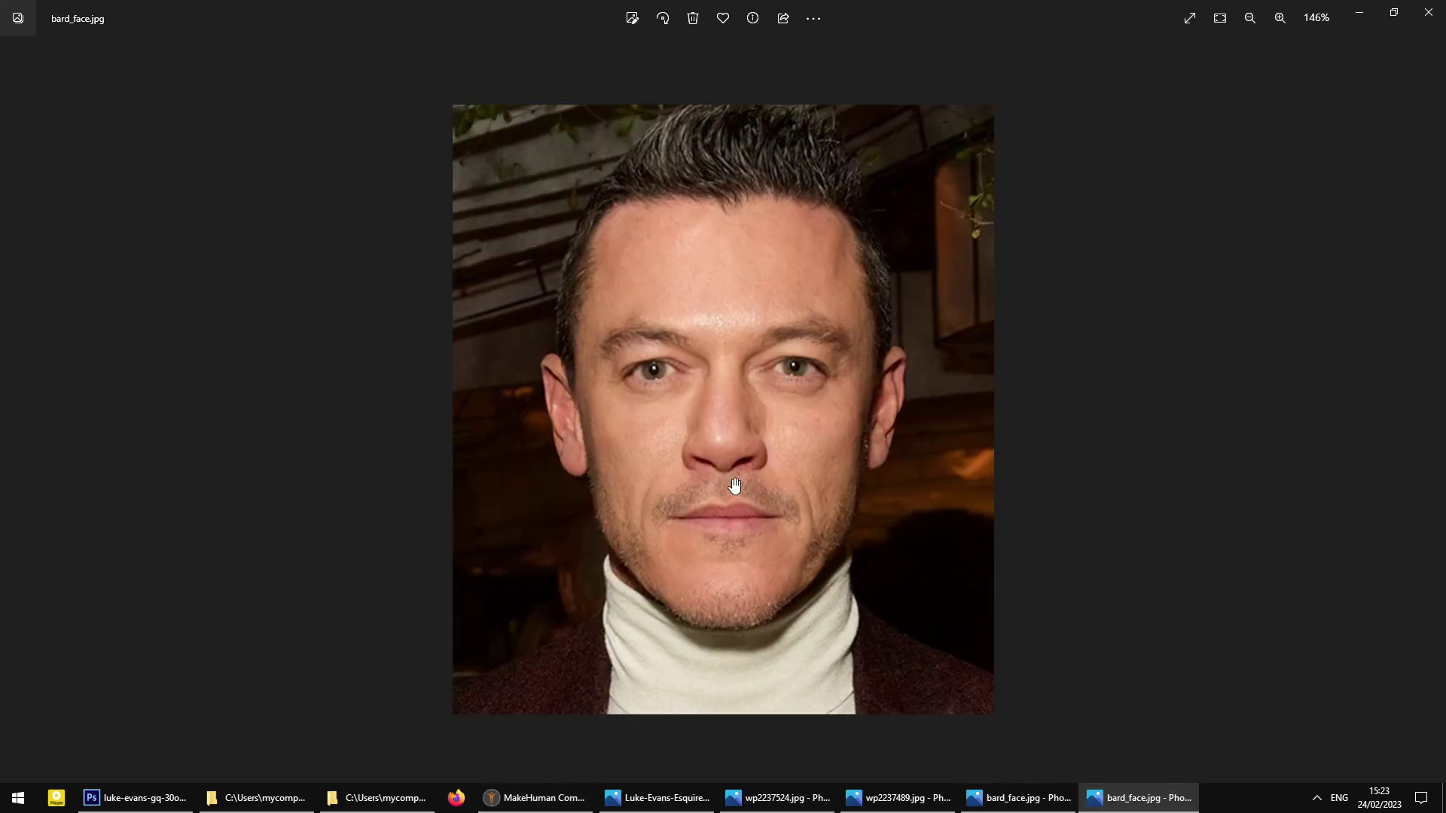
left_click(535, 798)
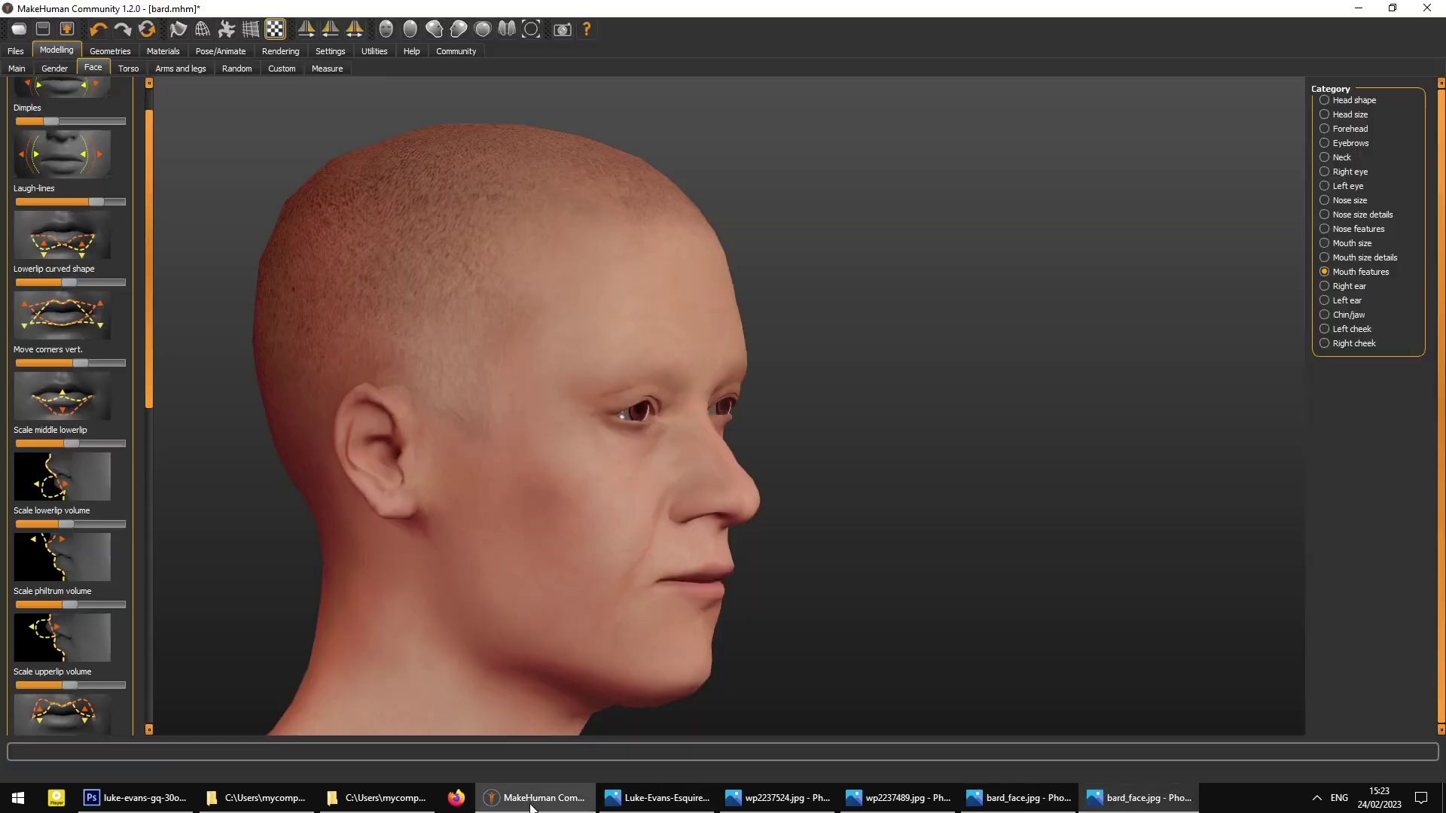
left_click_drag(527, 700, 336, 532)
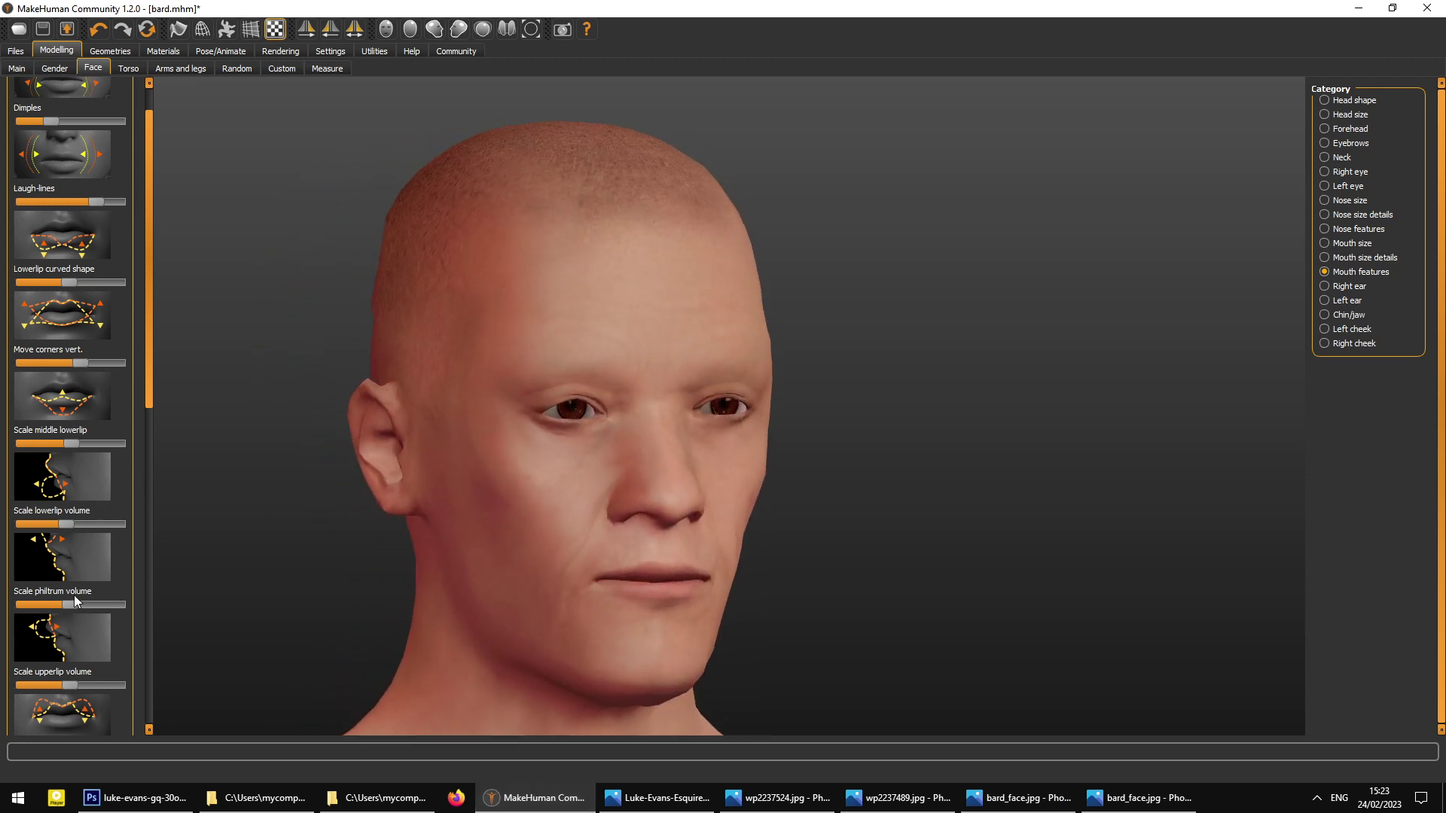
left_click_drag(71, 605, 23, 606)
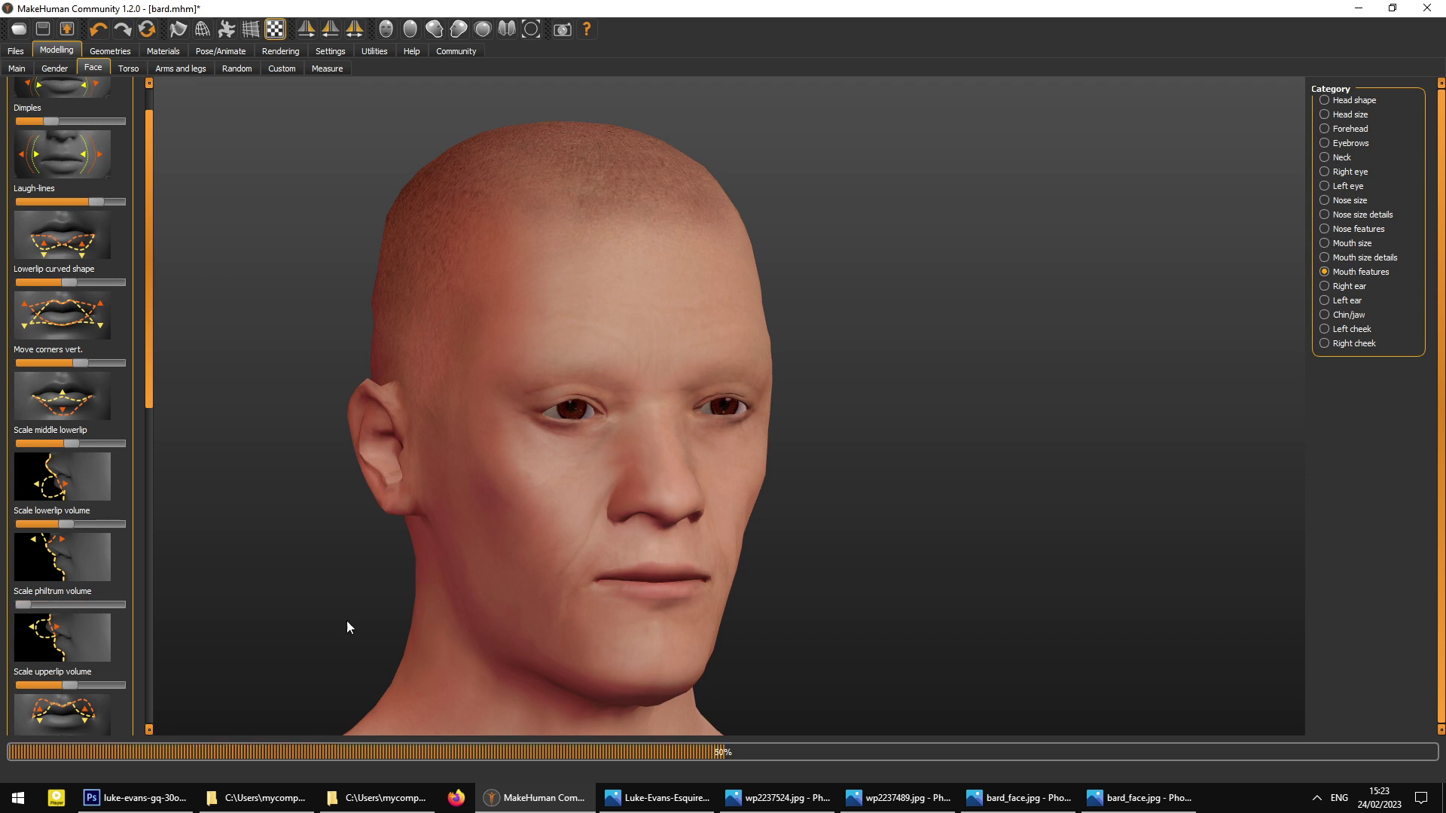
left_click_drag(397, 630, 149, 577)
left_click_drag(24, 605, 116, 605)
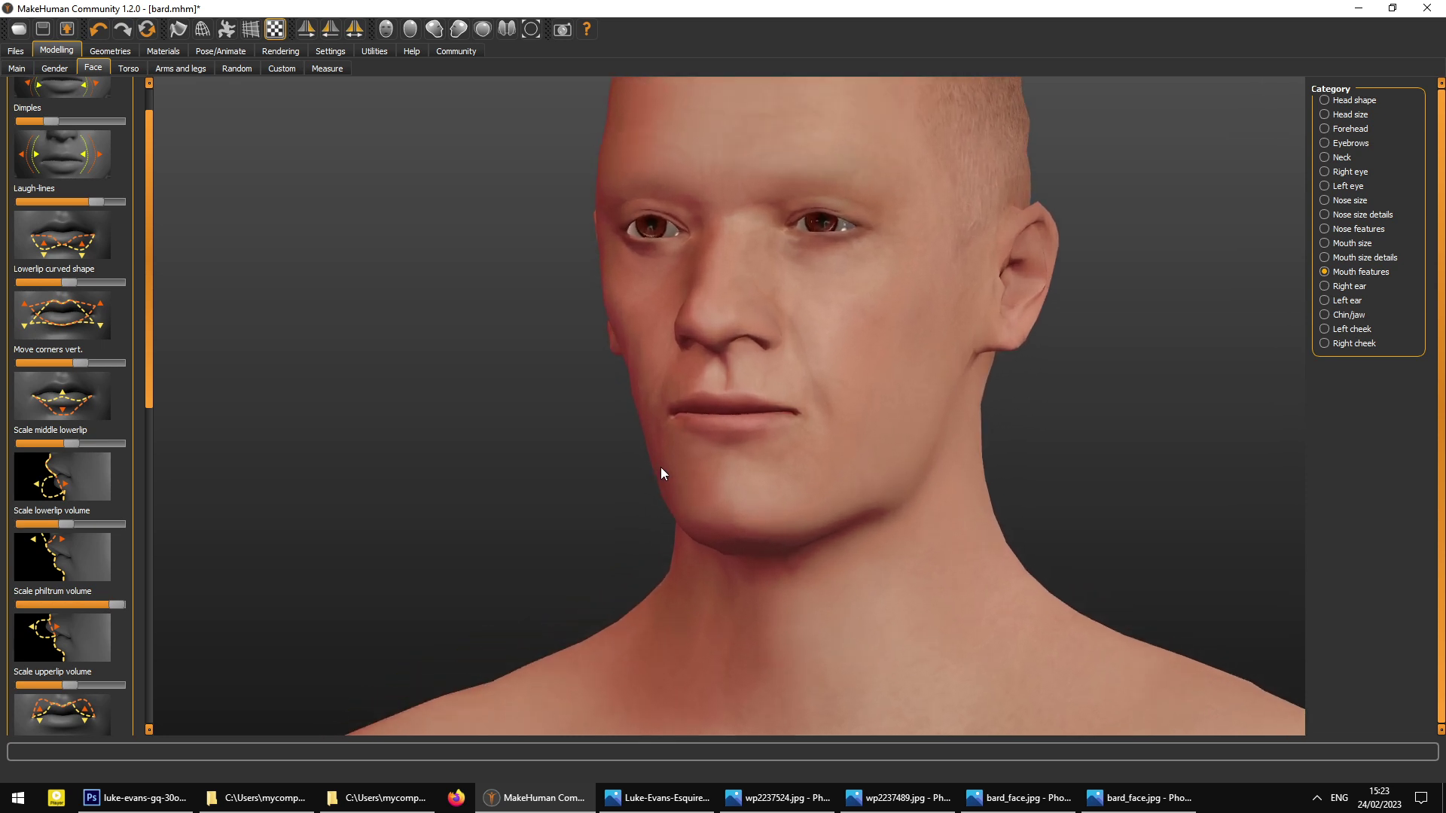
left_click_drag(661, 475, 490, 513)
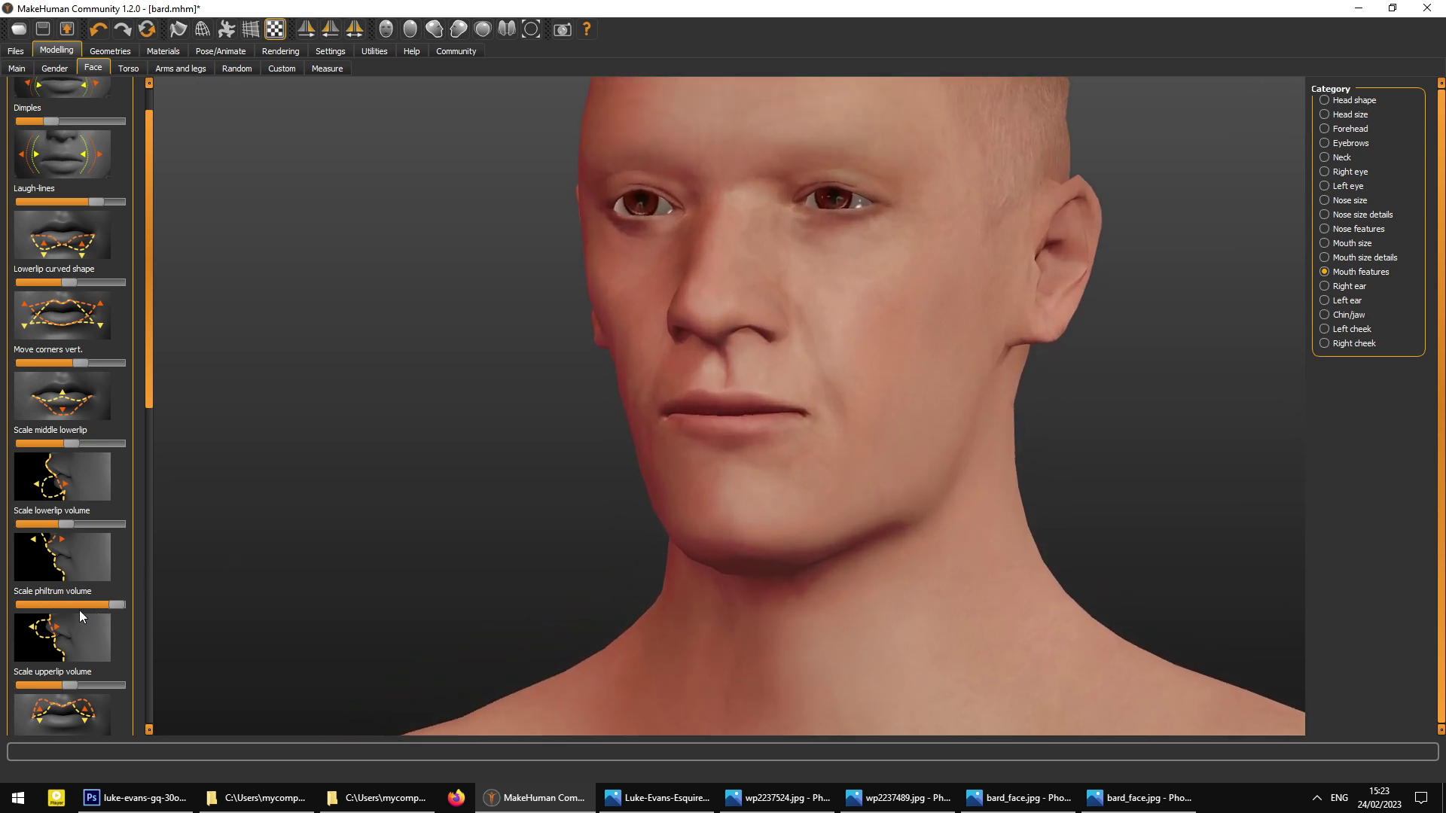
left_click_drag(88, 606, 98, 607)
left_click_drag(450, 547, 477, 549)
left_click(1162, 798)
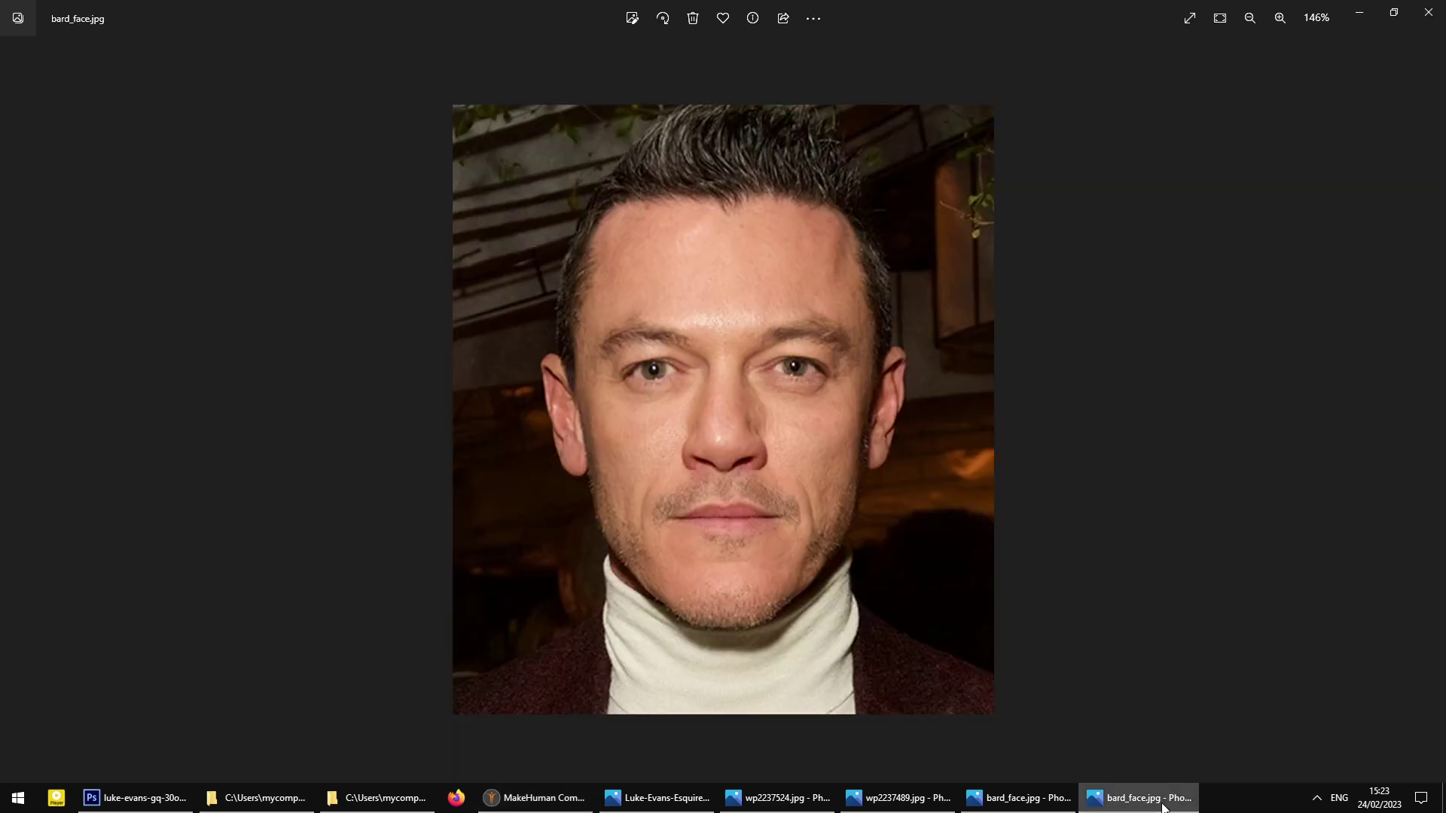
left_click(1162, 804)
mouse_move(973, 644)
left_mouse_down()
mouse_move(929, 647)
mouse_move(961, 650)
left_mouse_up()
- Increase Scale upperlip volume slightly above the middle, comparing the lips with bard_face.jpg
left_click_drag(153, 388, 315, 494)
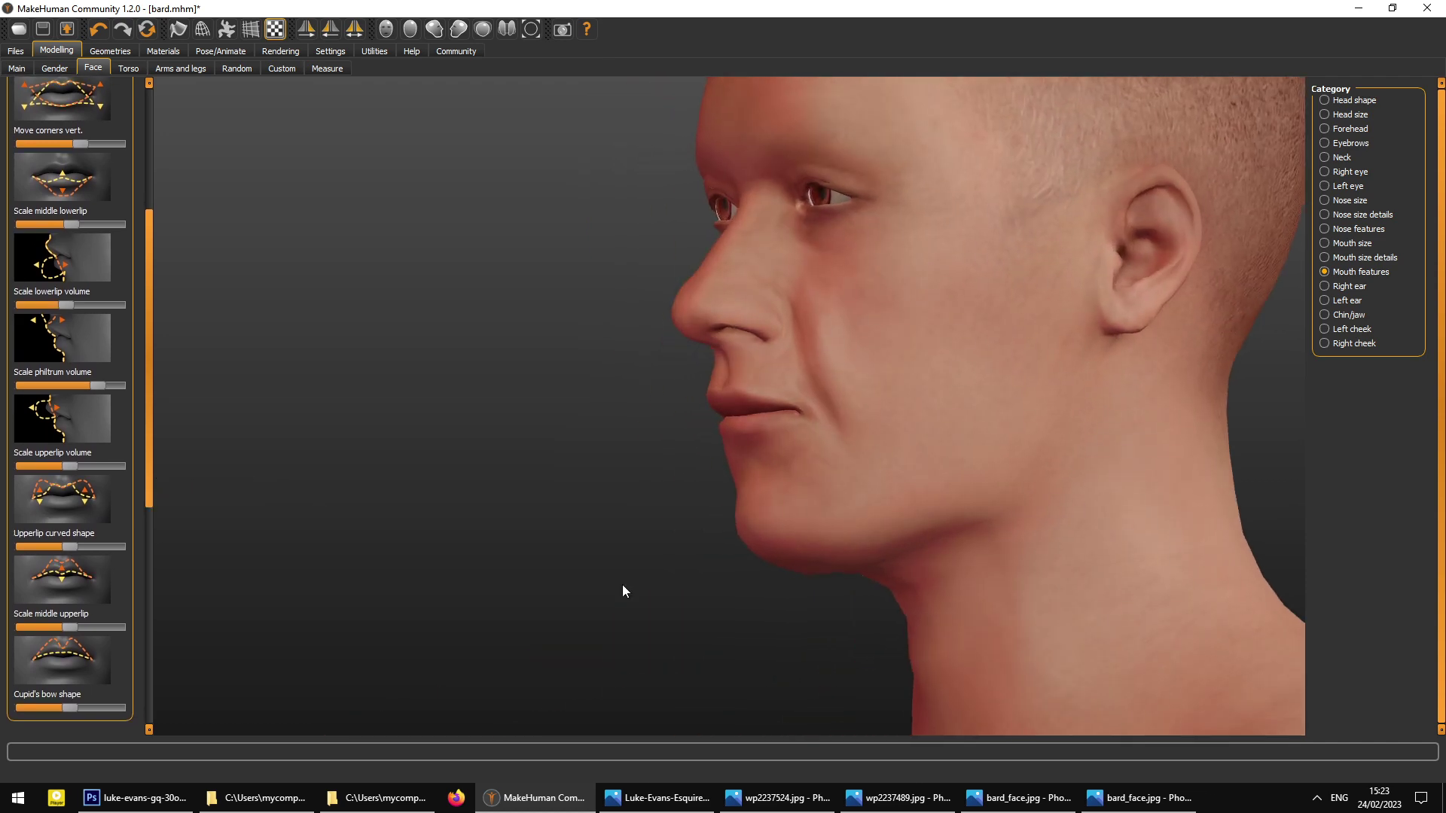
left_click(1166, 798)
left_click(1166, 799)
mouse_move(743, 653)
left_mouse_down()
mouse_move(690, 636)
mouse_move(847, 641)
mouse_move(756, 635)
left_mouse_up()
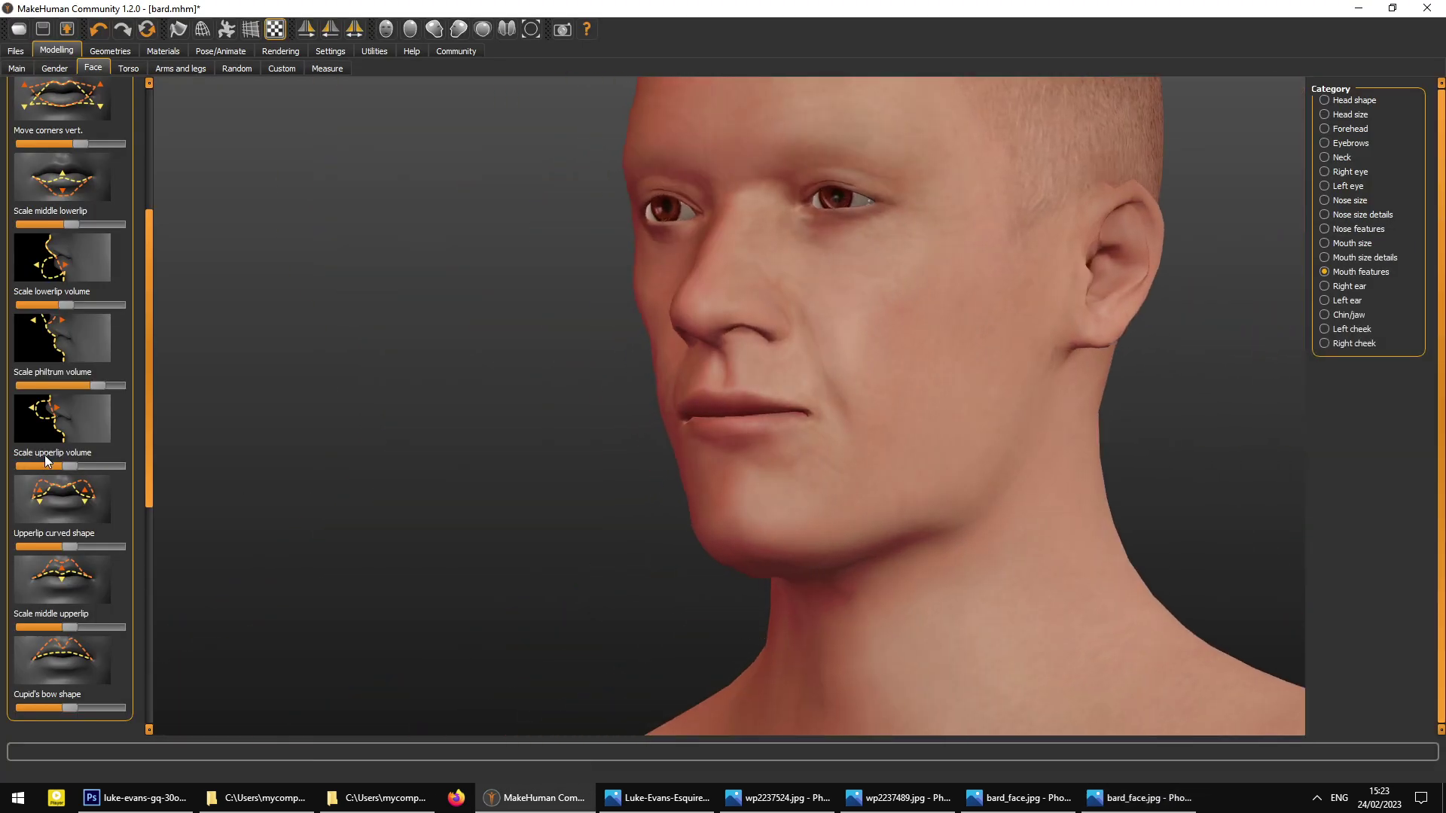
left_click_drag(73, 469, 74, 473)
key("1")
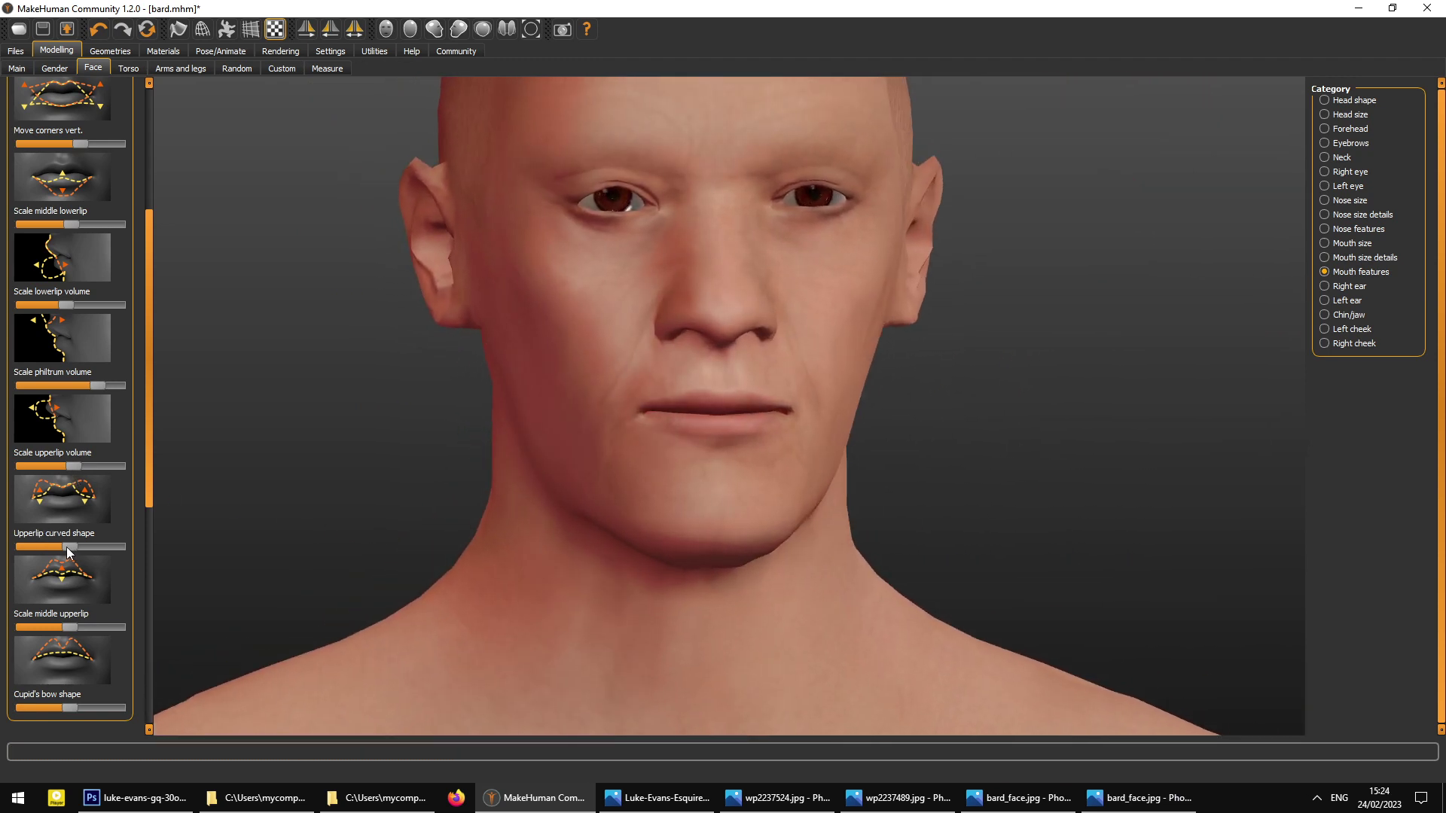
- Reduce Upperlip curved shape slightly below the middle and fine-tune Scale philtrum volume
mouse_move(66, 547)
left_mouse_down()
mouse_move(79, 548)
mouse_move(66, 561)
left_mouse_up()
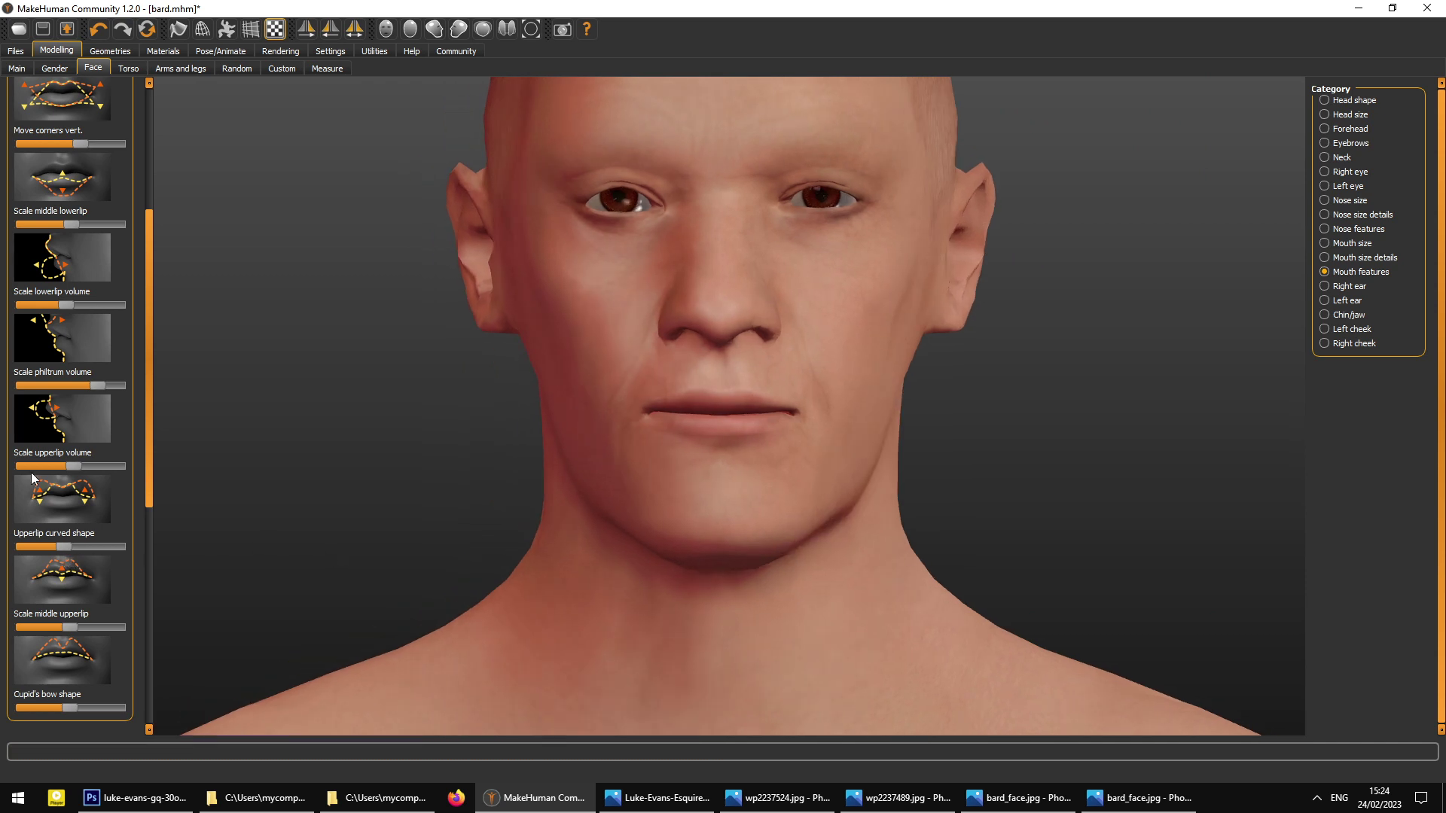
left_click(92, 391)
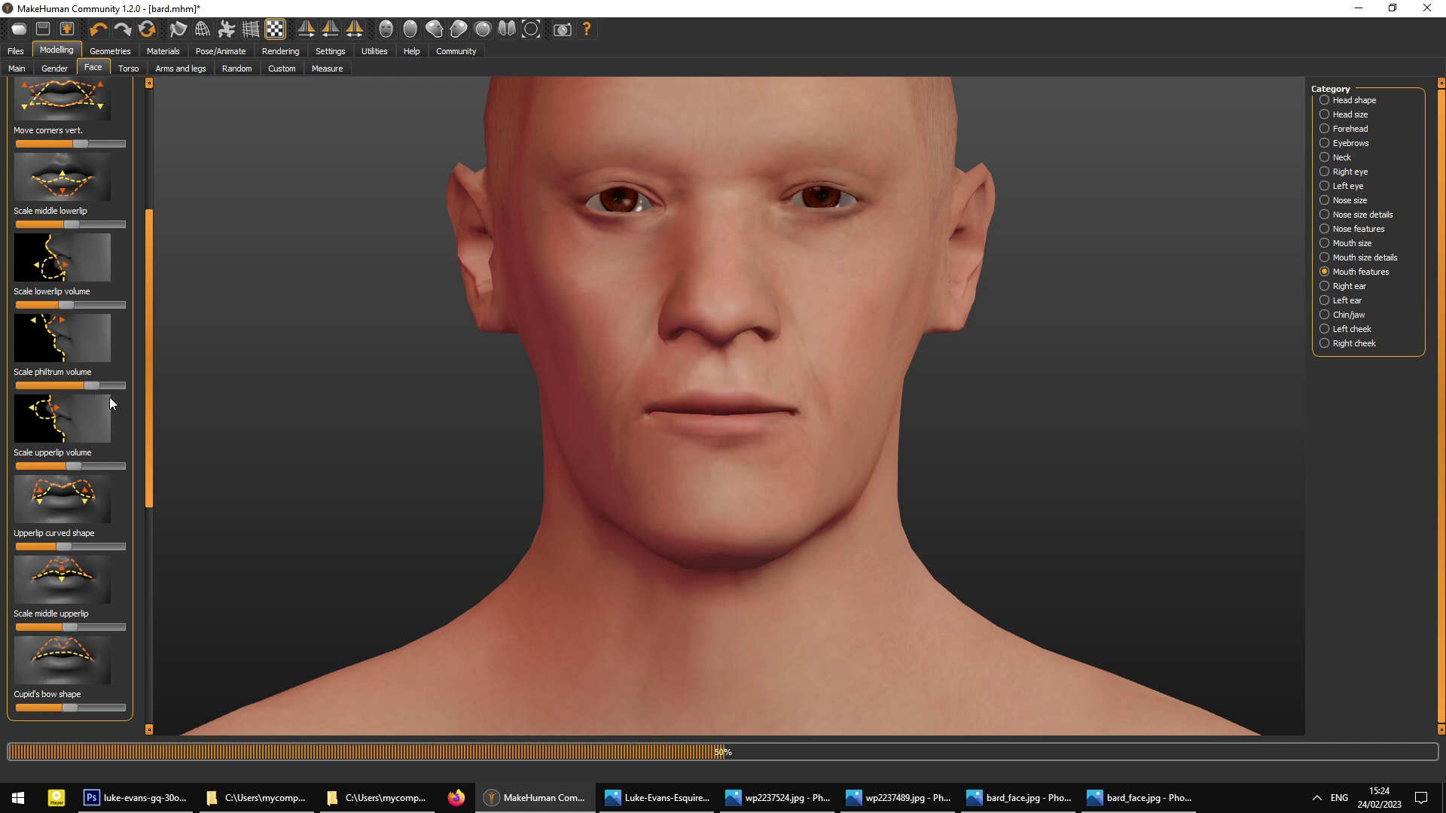
mouse_move(300, 455)
left_mouse_down()
mouse_move(307, 477)
mouse_move(470, 473)
mouse_move(336, 475)
mouse_move(391, 474)
mouse_move(375, 509)
mouse_move(363, 496)
mouse_move(382, 459)
mouse_move(318, 443)
left_mouse_up()
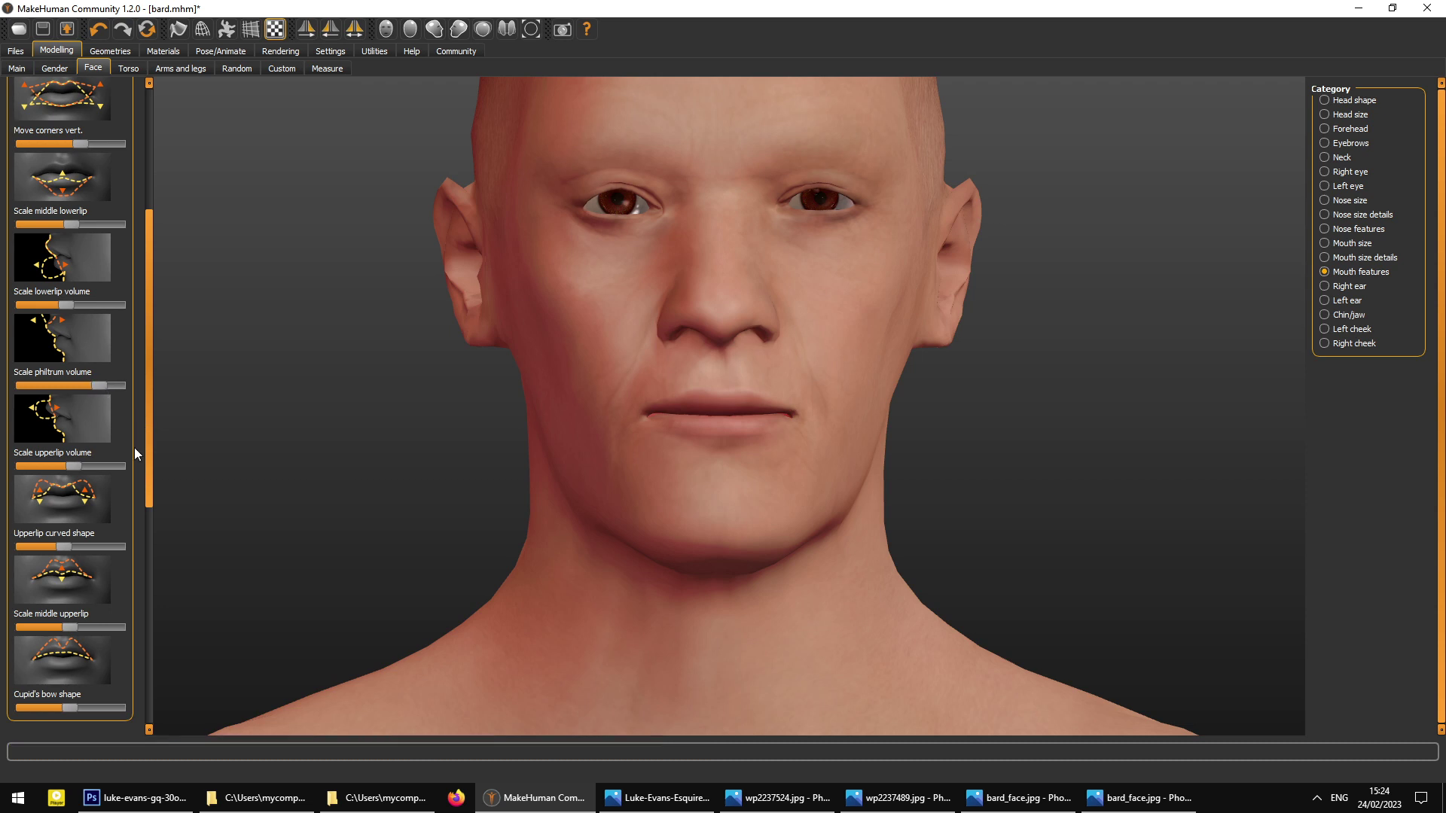
- Reduce Scale middle upperlip slightly and raise Cupid's bow shape moderately above the middle, using bard_face.jpg as reference
scroll(147, 472, "down", 2)
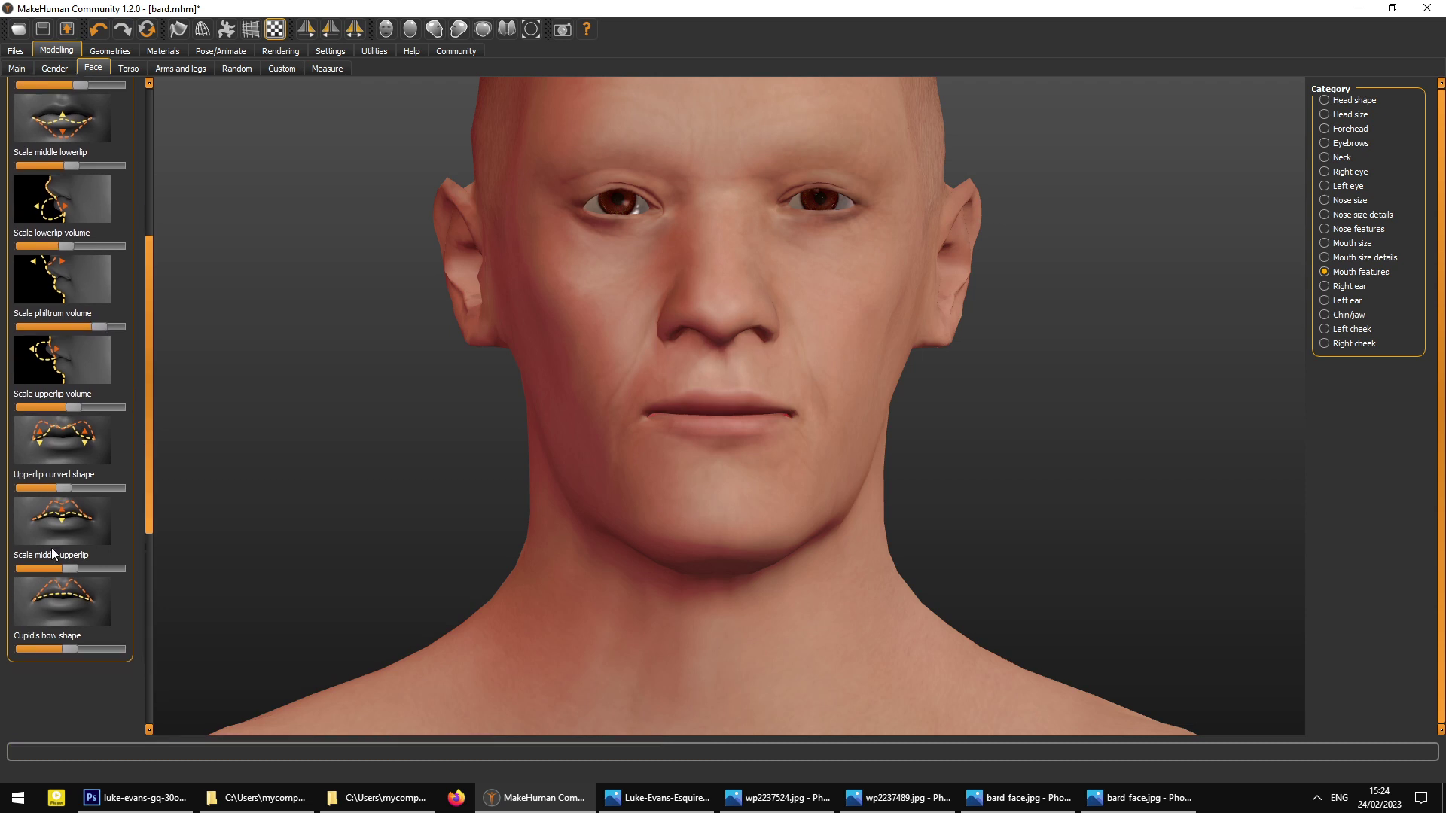
left_click_drag(60, 568, 66, 571)
mouse_move(69, 648)
left_mouse_down()
mouse_move(140, 653)
mouse_move(79, 654)
left_mouse_up()
left_click(1138, 798)
left_click(1134, 806)
left_click_drag(75, 651, 85, 653)
- Raise Upperlip curved shape to just under the middle and inspect the mouth from several angles and distances
mouse_move(151, 399)
left_mouse_down()
mouse_move(156, 381)
mouse_move(156, 400)
left_mouse_up()
left_click_drag(57, 486, 68, 497)
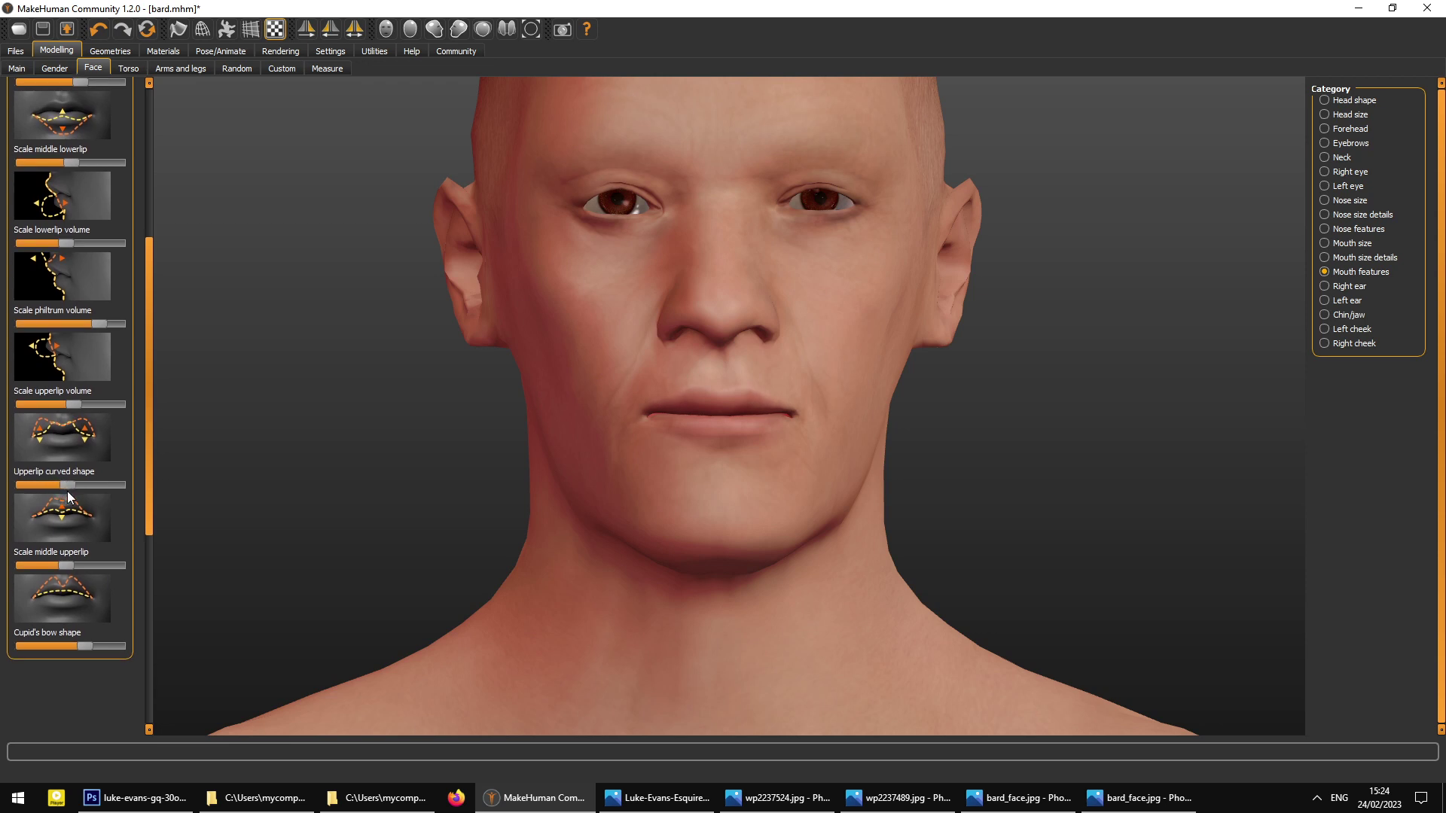
left_click_drag(411, 524, 520, 488)
scroll(522, 478, "down", 6)
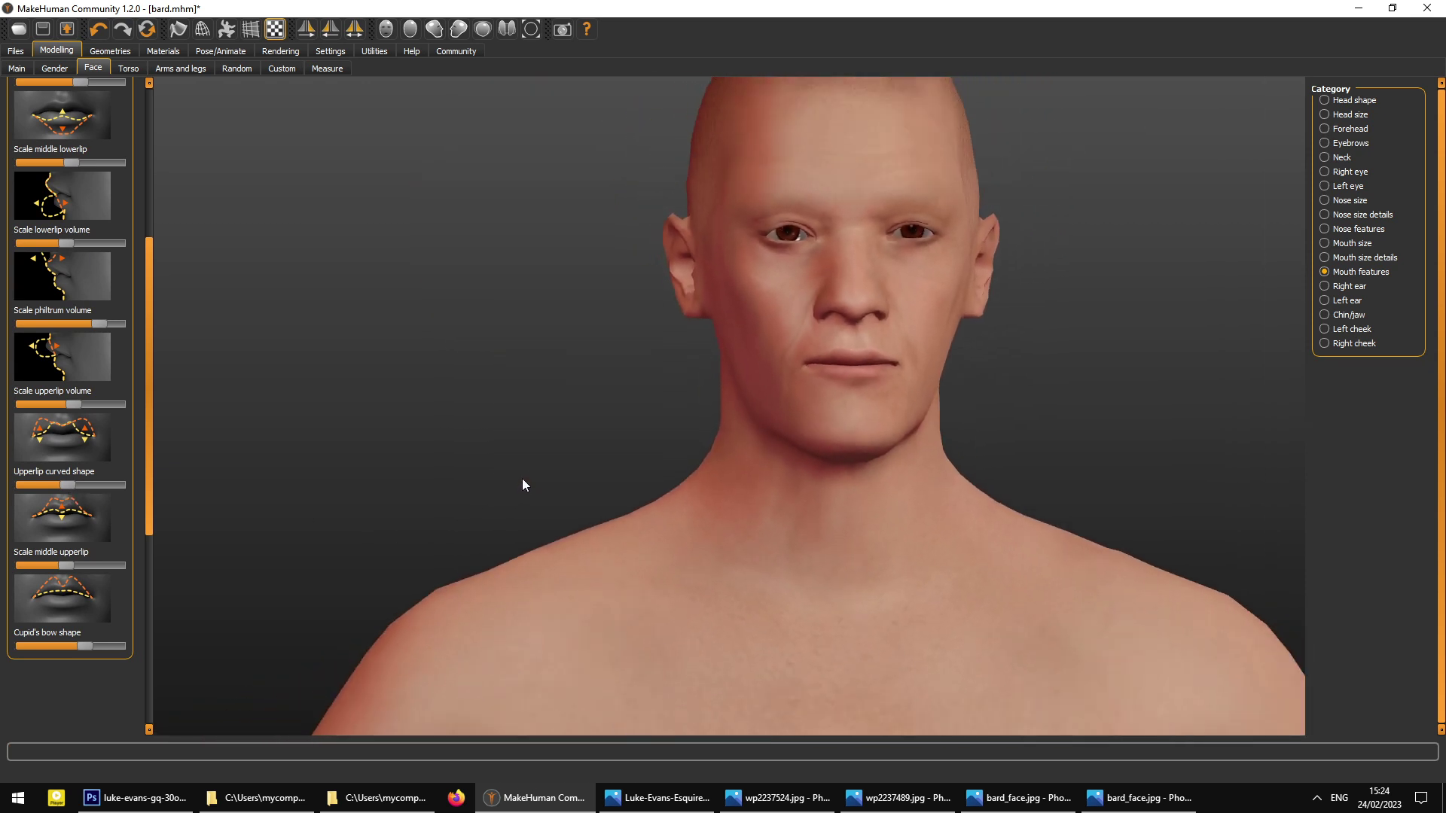
mouse_move(690, 458)
left_mouse_down()
mouse_move(652, 444)
mouse_move(679, 454)
left_mouse_up()
scroll(747, 428, "up", 3)
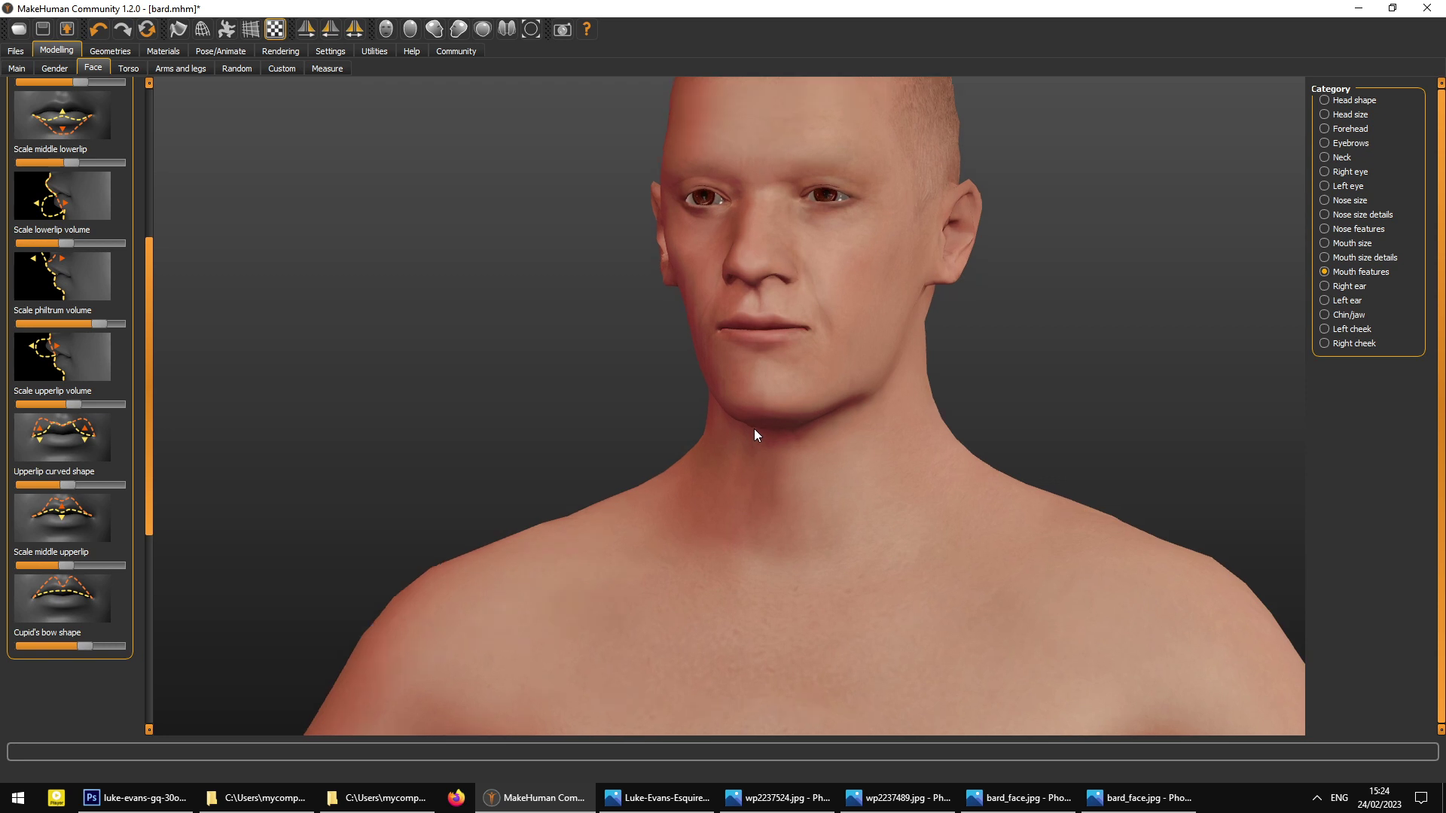
scroll(756, 435, "up", 2)
- Lower Move vertically slightly below the middle for the right ear and then the left ear, against the front reference photo
left_click_drag(784, 397, 401, 68)
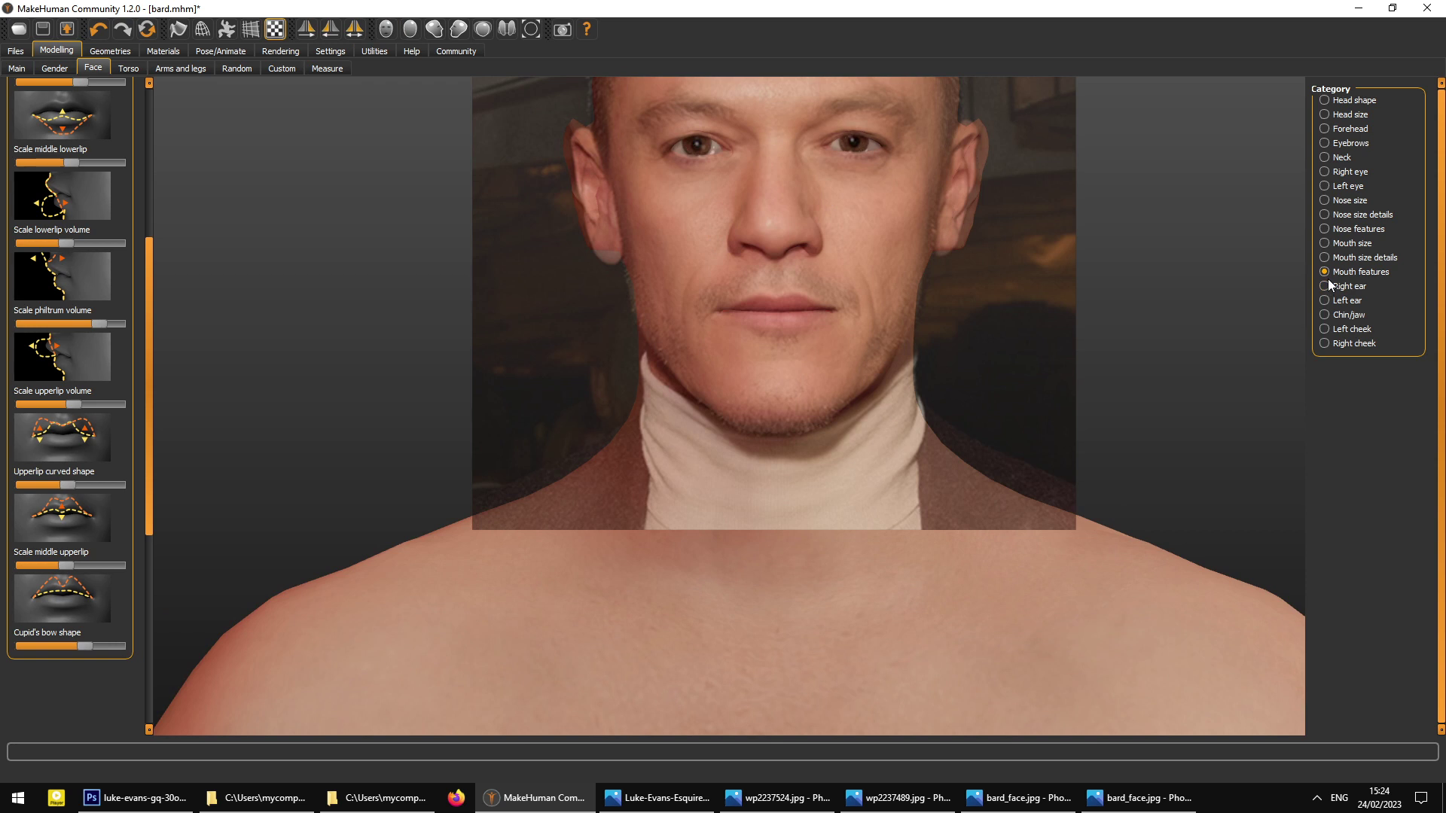
left_click(1324, 287)
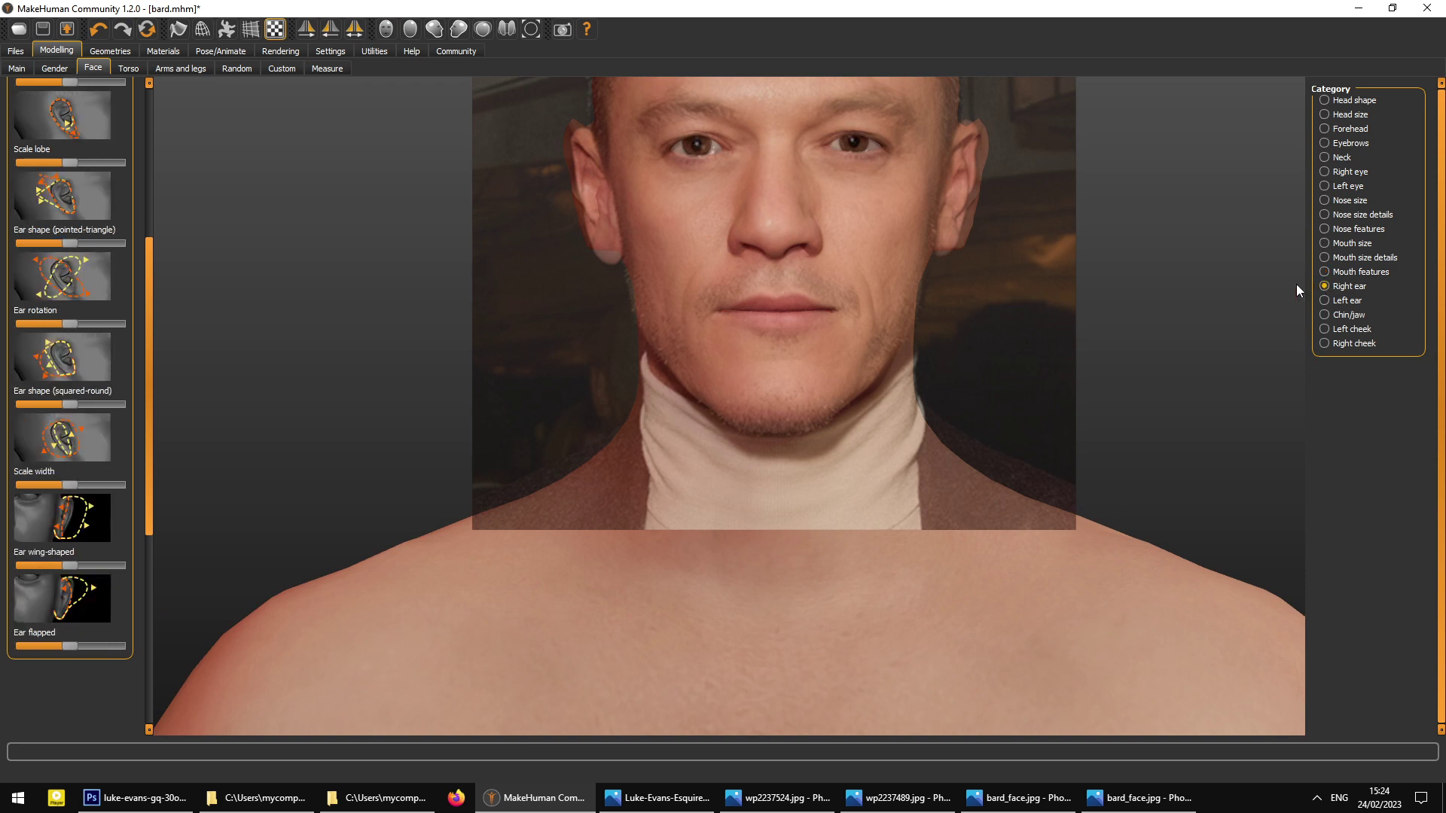
left_click_drag(153, 269, 164, 112)
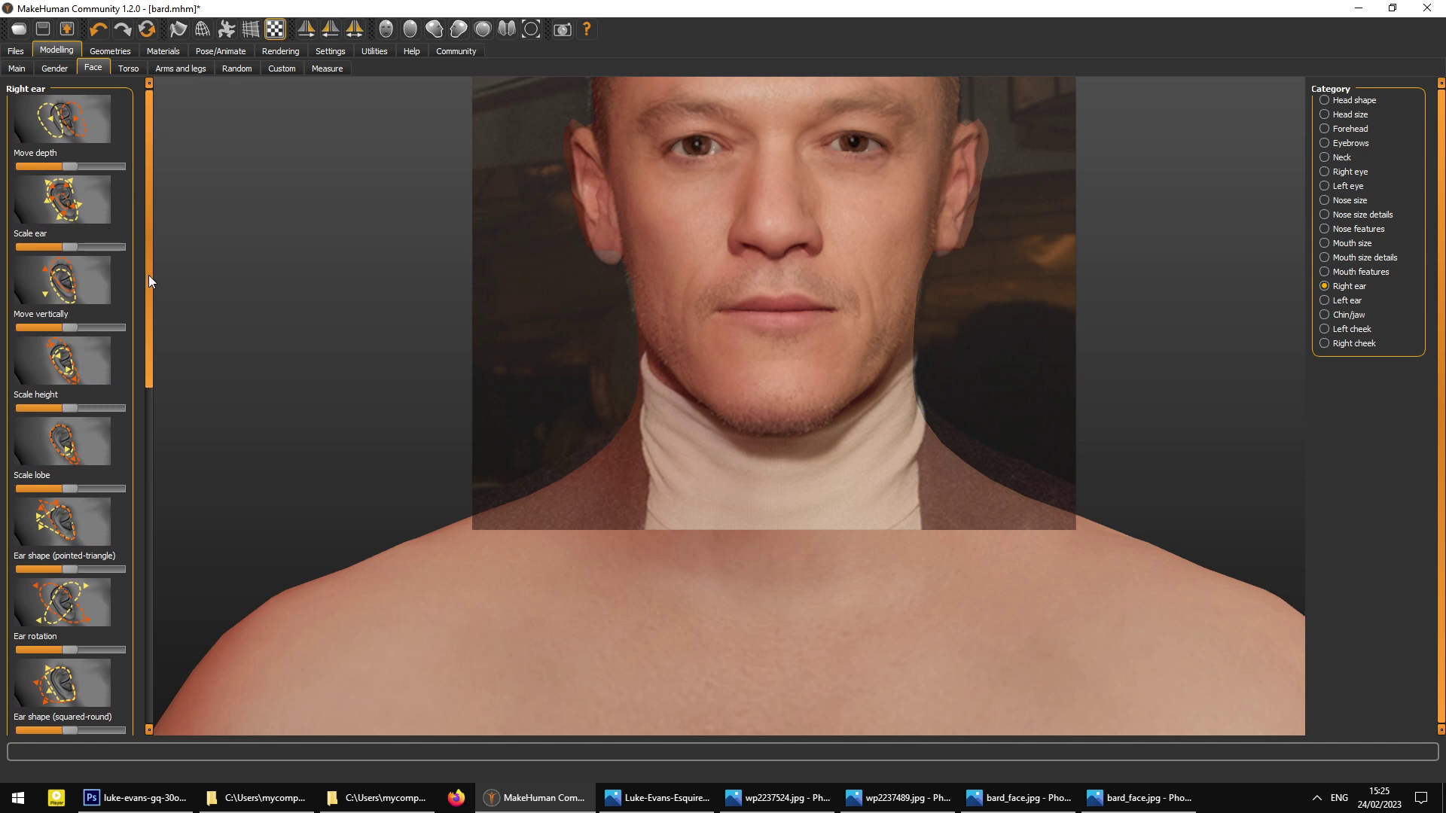
left_click_drag(148, 272, 169, 422)
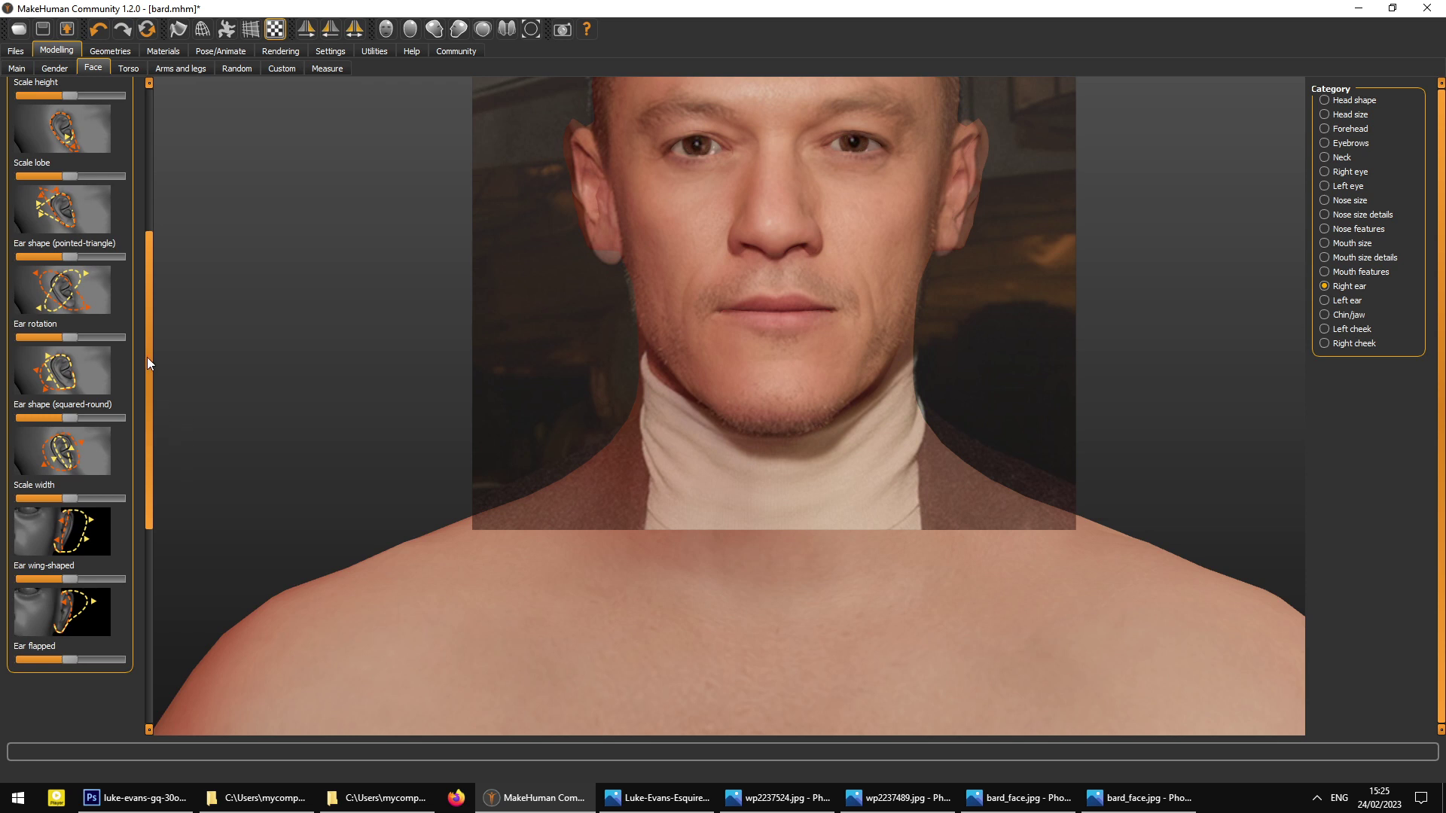
left_click_drag(149, 244, 151, 94)
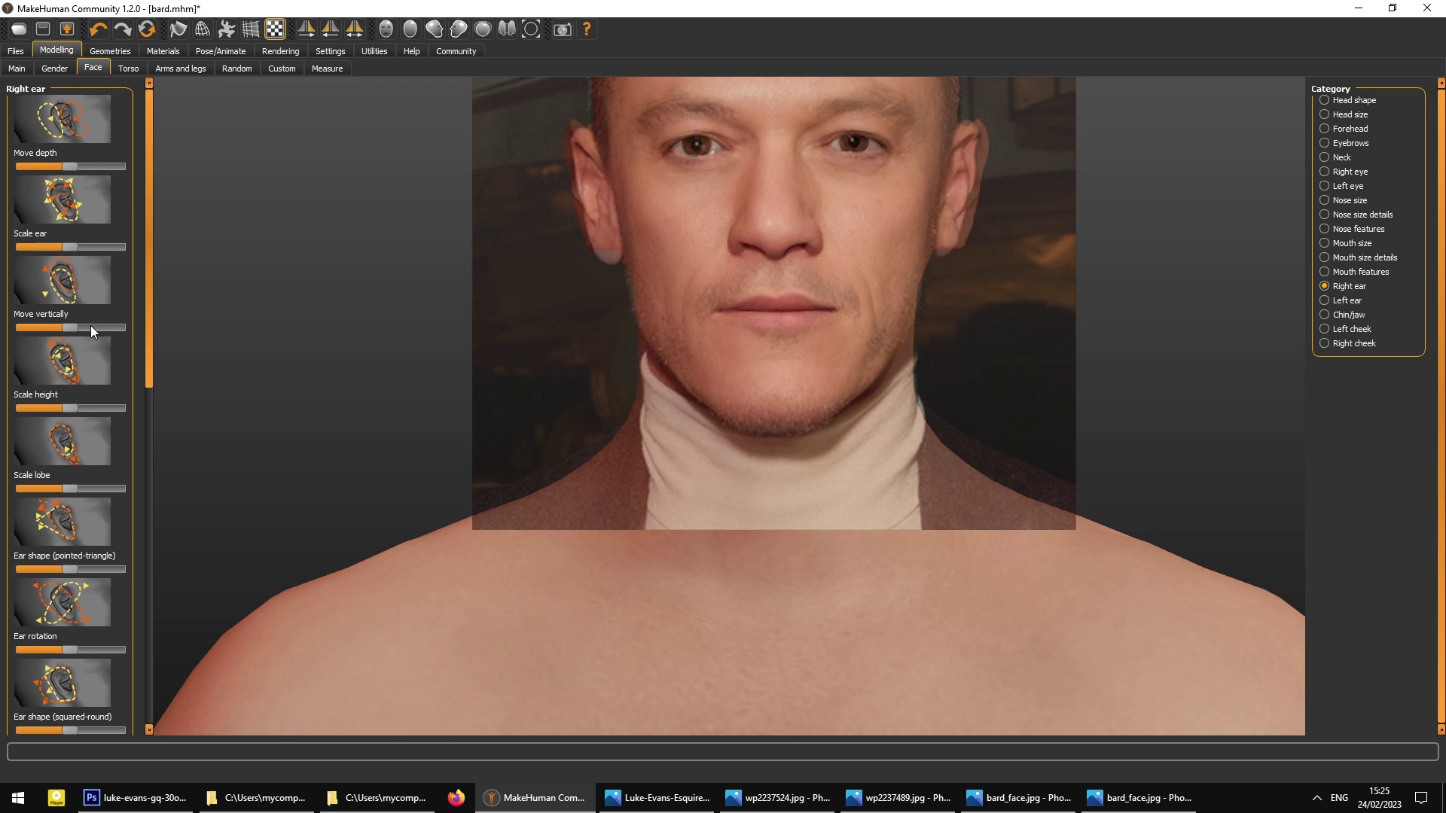
left_click_drag(69, 328, 63, 336)
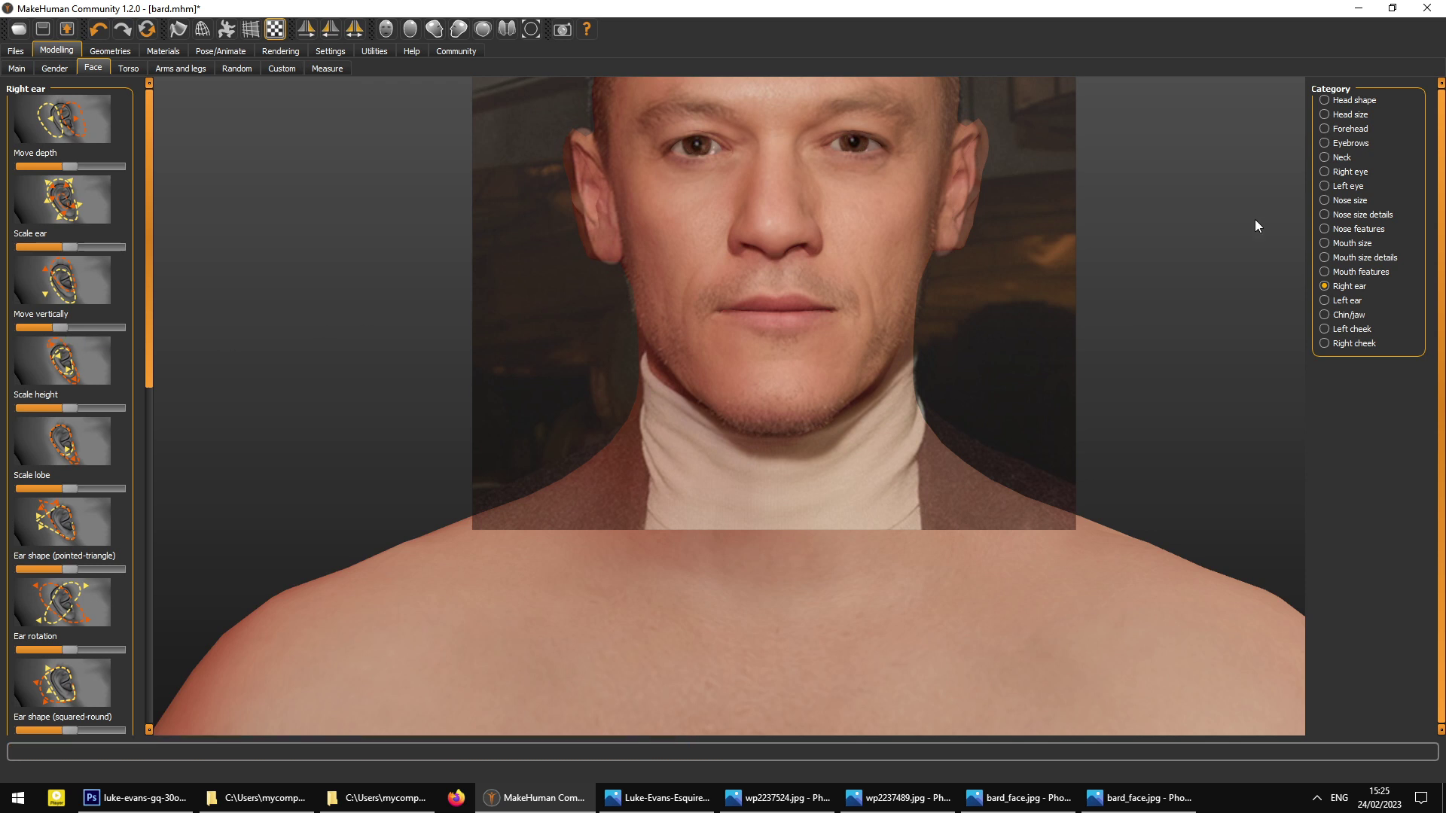
left_click(1331, 300)
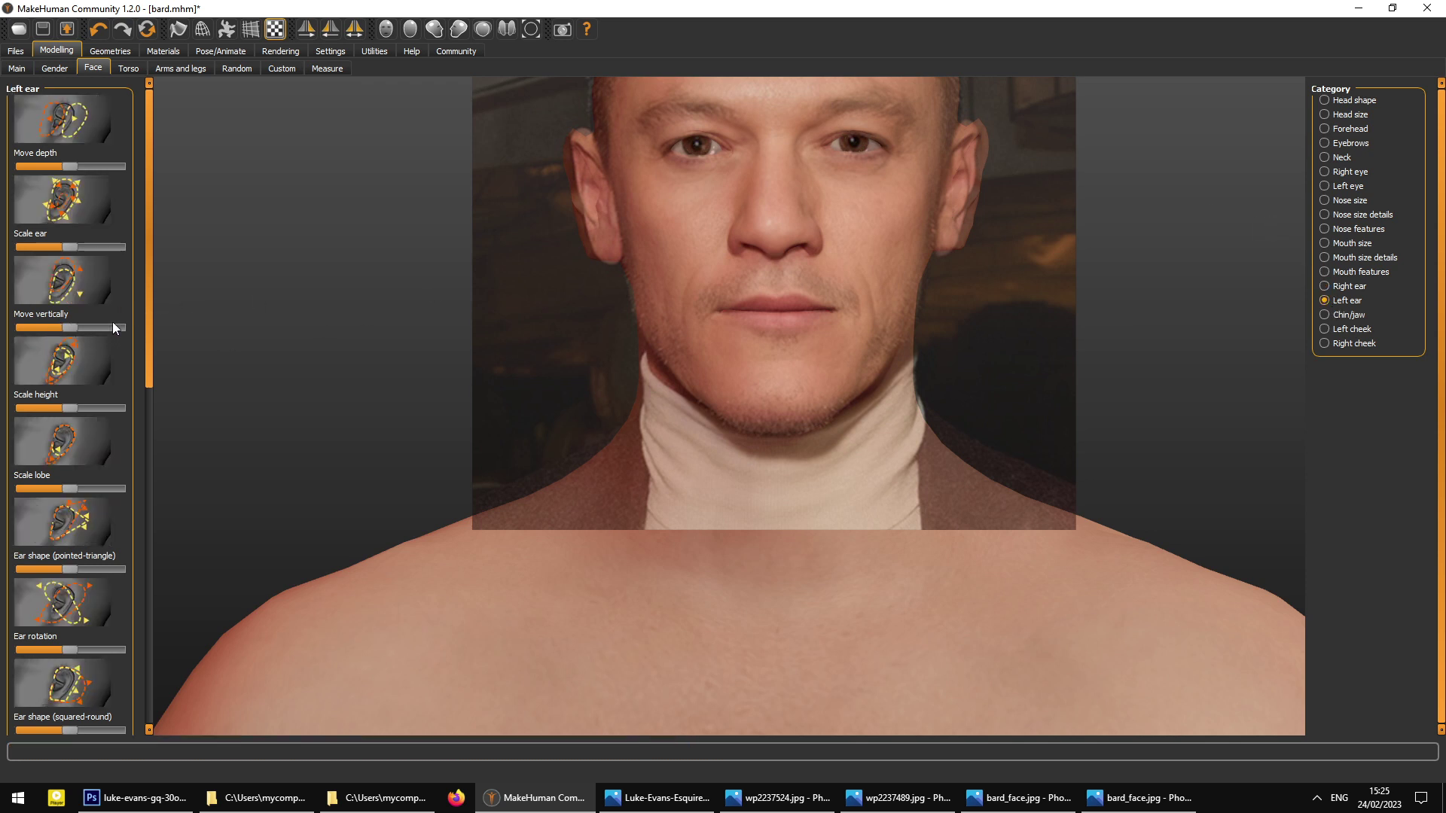
left_click_drag(67, 332, 67, 333)
- Reduce Ear wing-shaped well below the middle on both ears and lower the left ear's Ear flapped slightly
left_click_drag(147, 328, 146, 463)
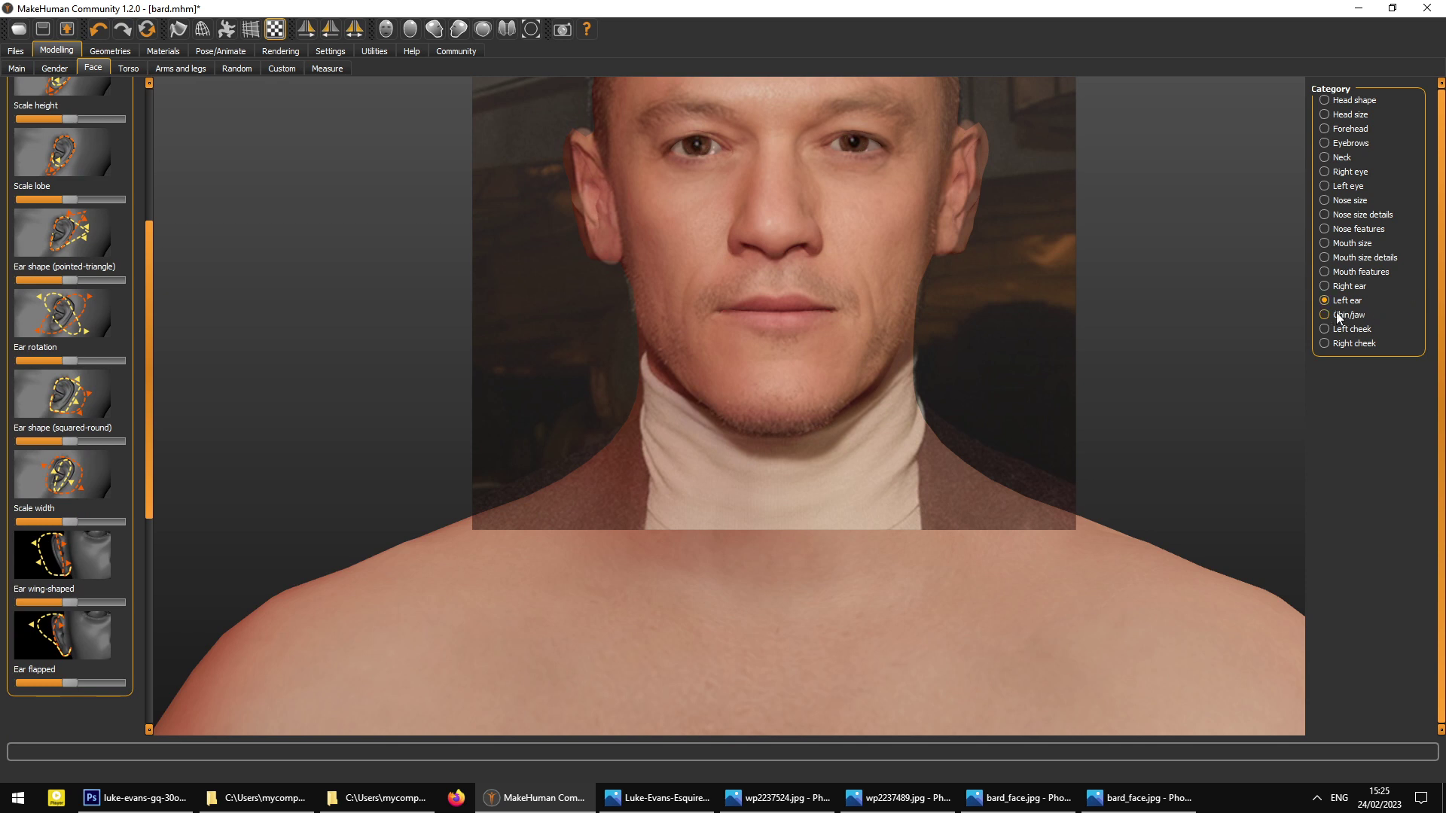
left_click(1325, 289)
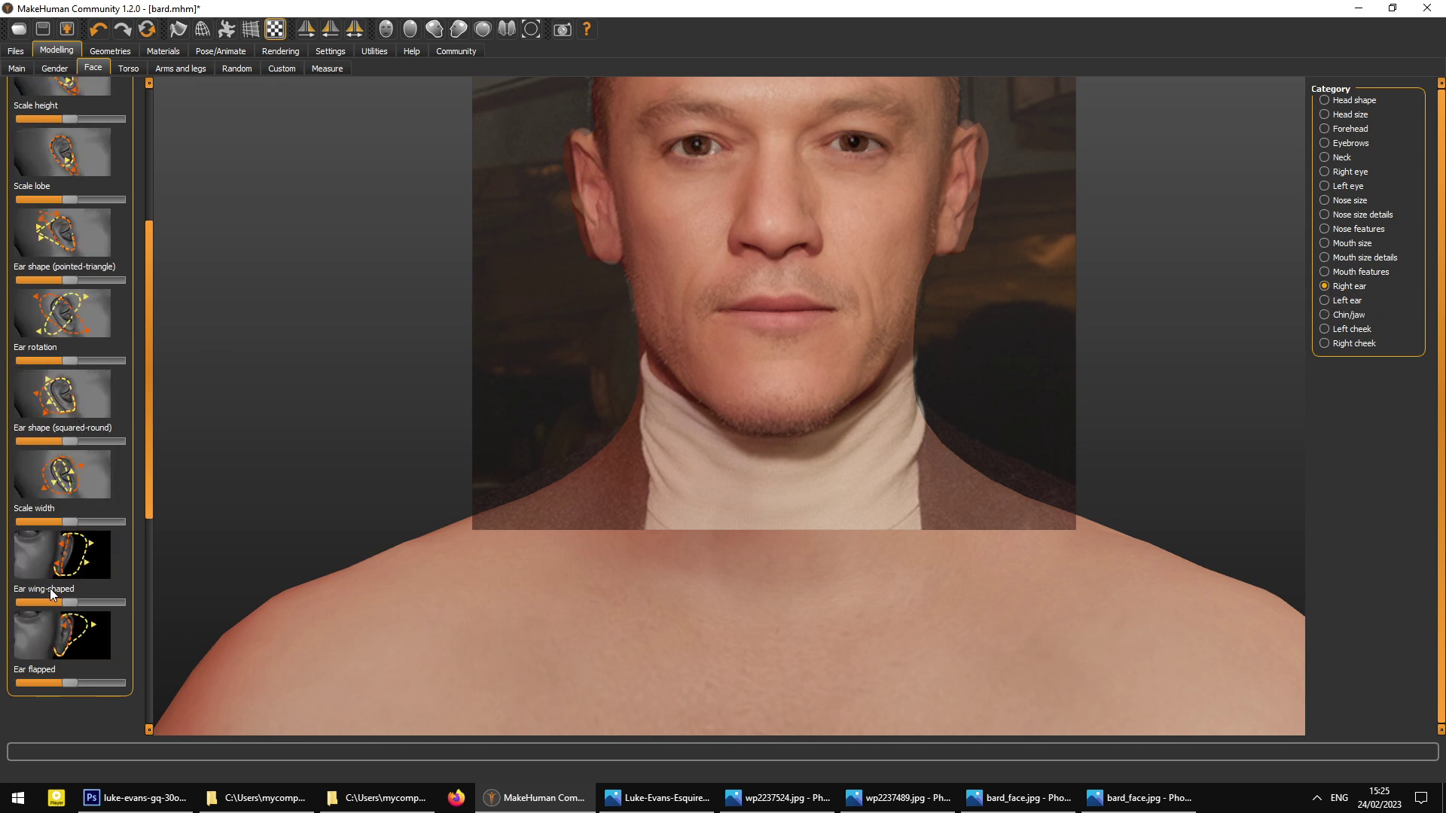
left_click_drag(64, 605, 52, 604)
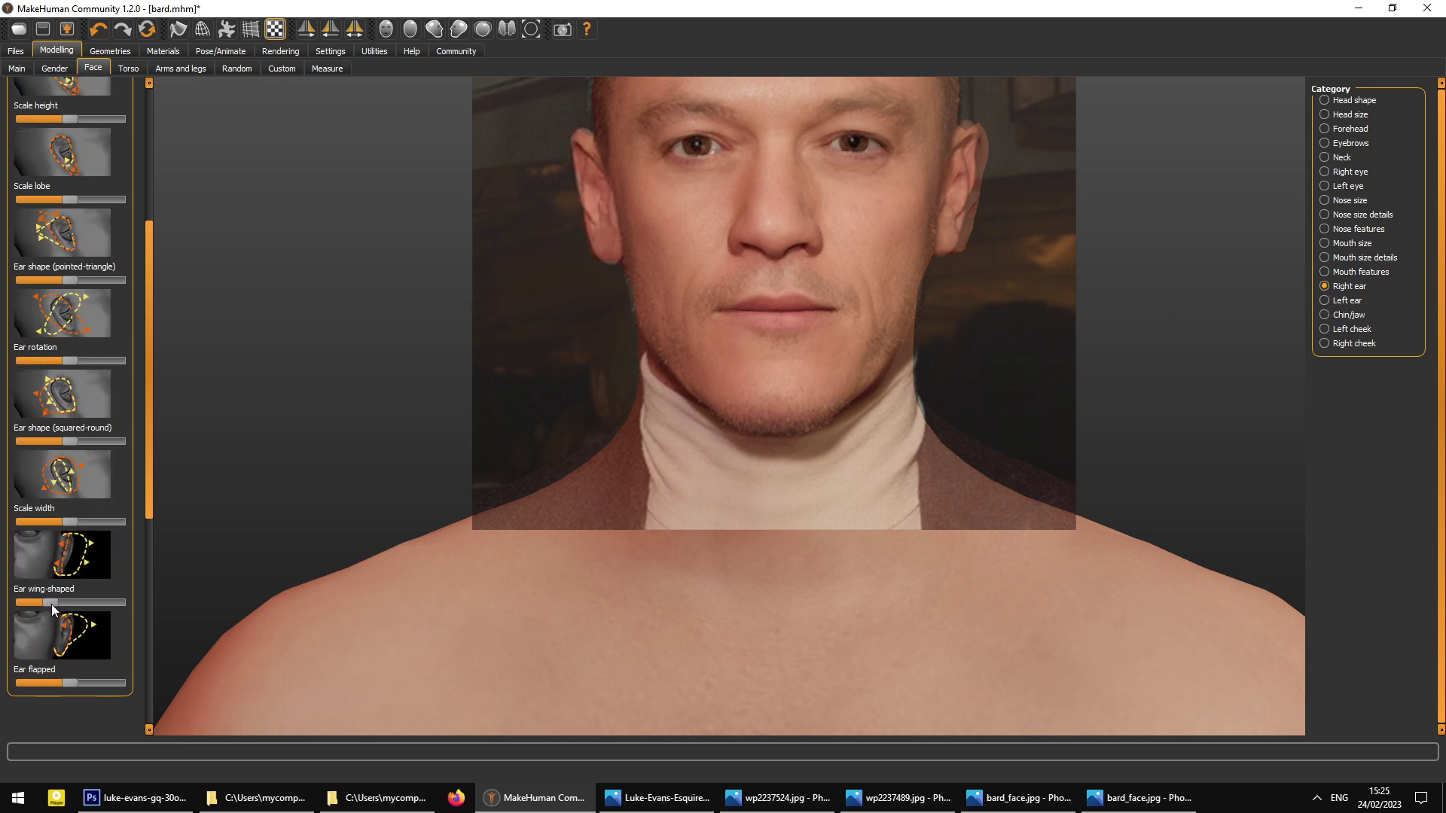
left_click(1324, 300)
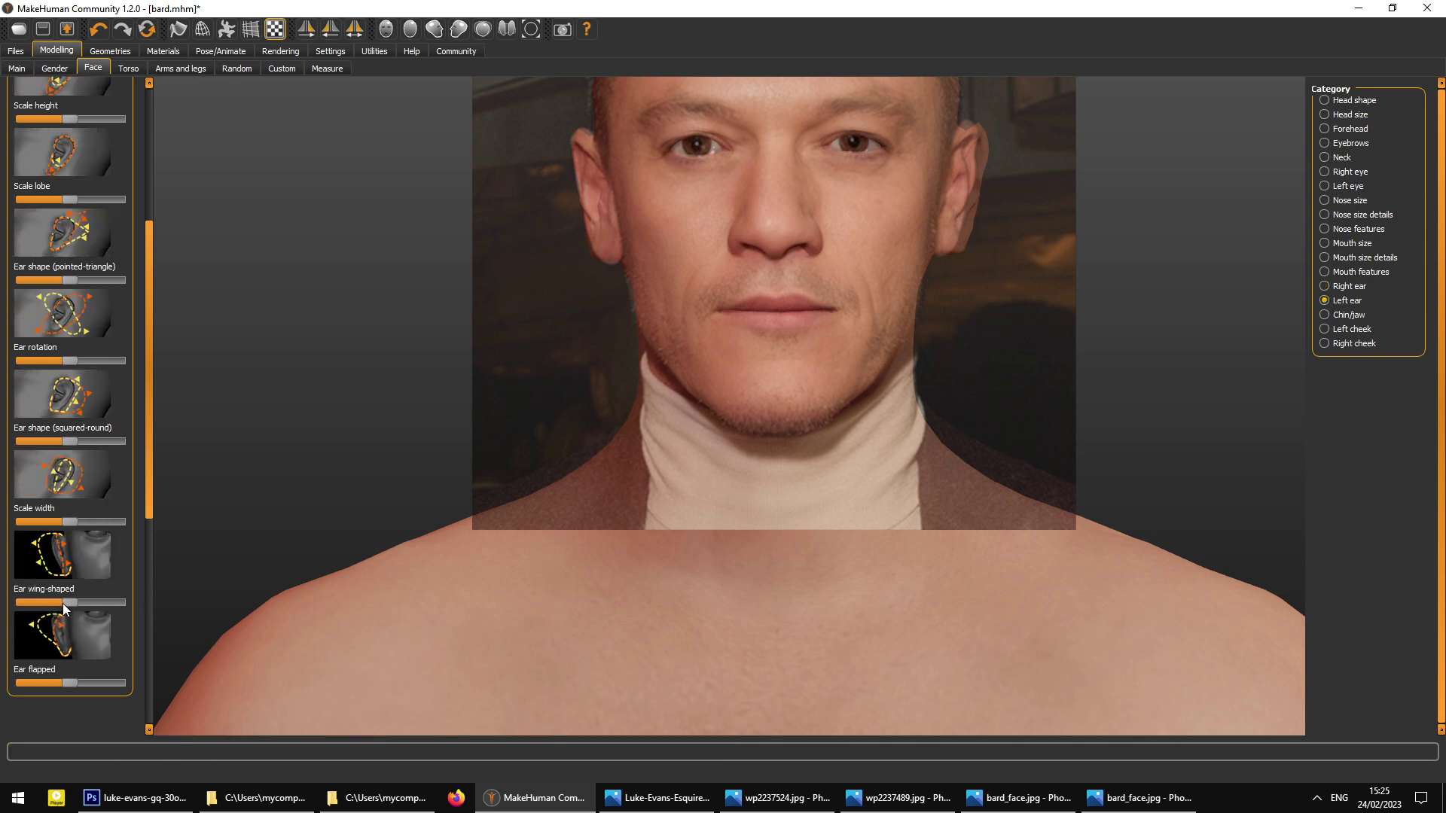
left_click_drag(70, 603, 54, 608)
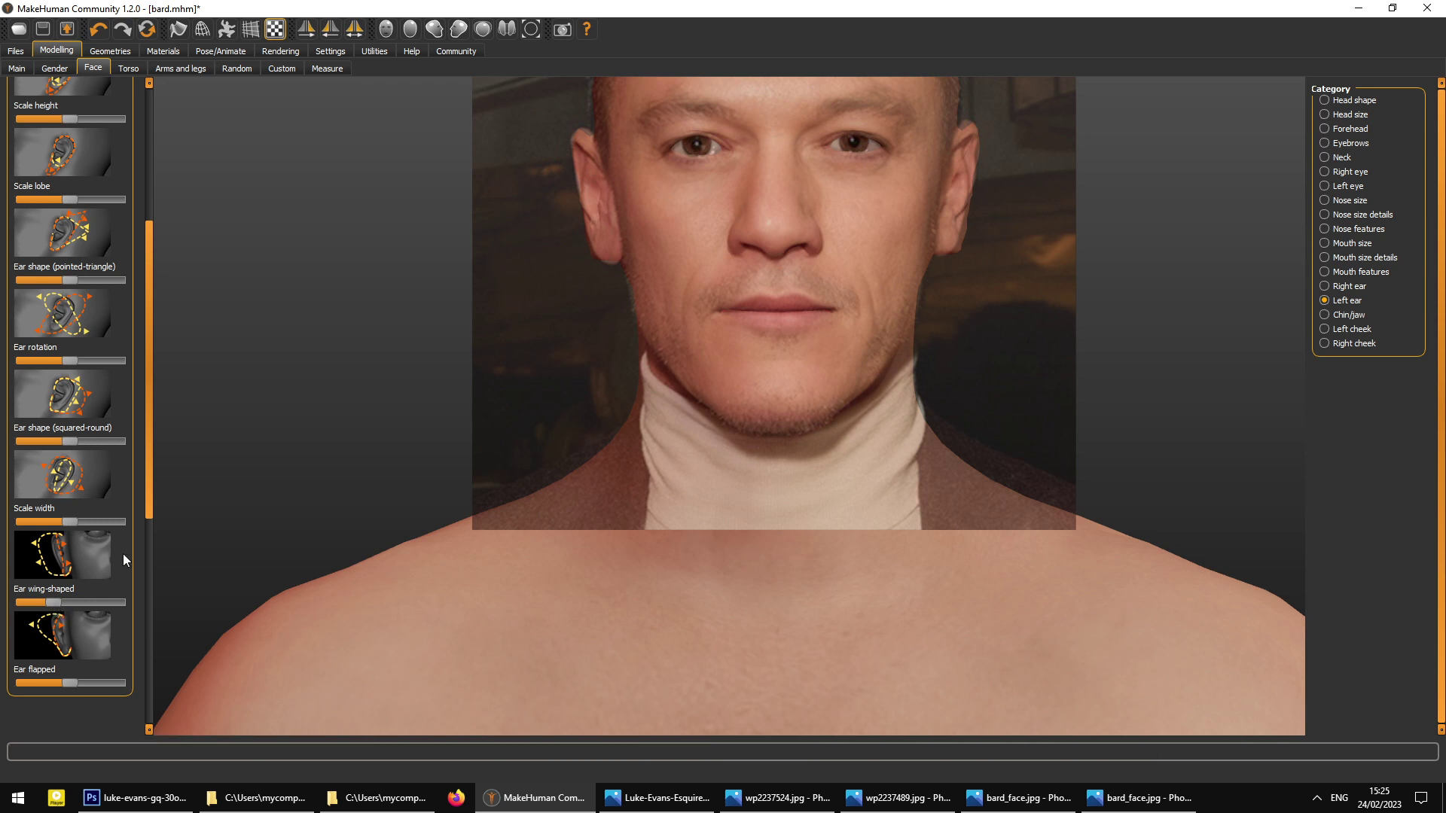
mouse_move(65, 683)
left_mouse_down()
mouse_move(78, 684)
mouse_move(65, 682)
left_mouse_up()
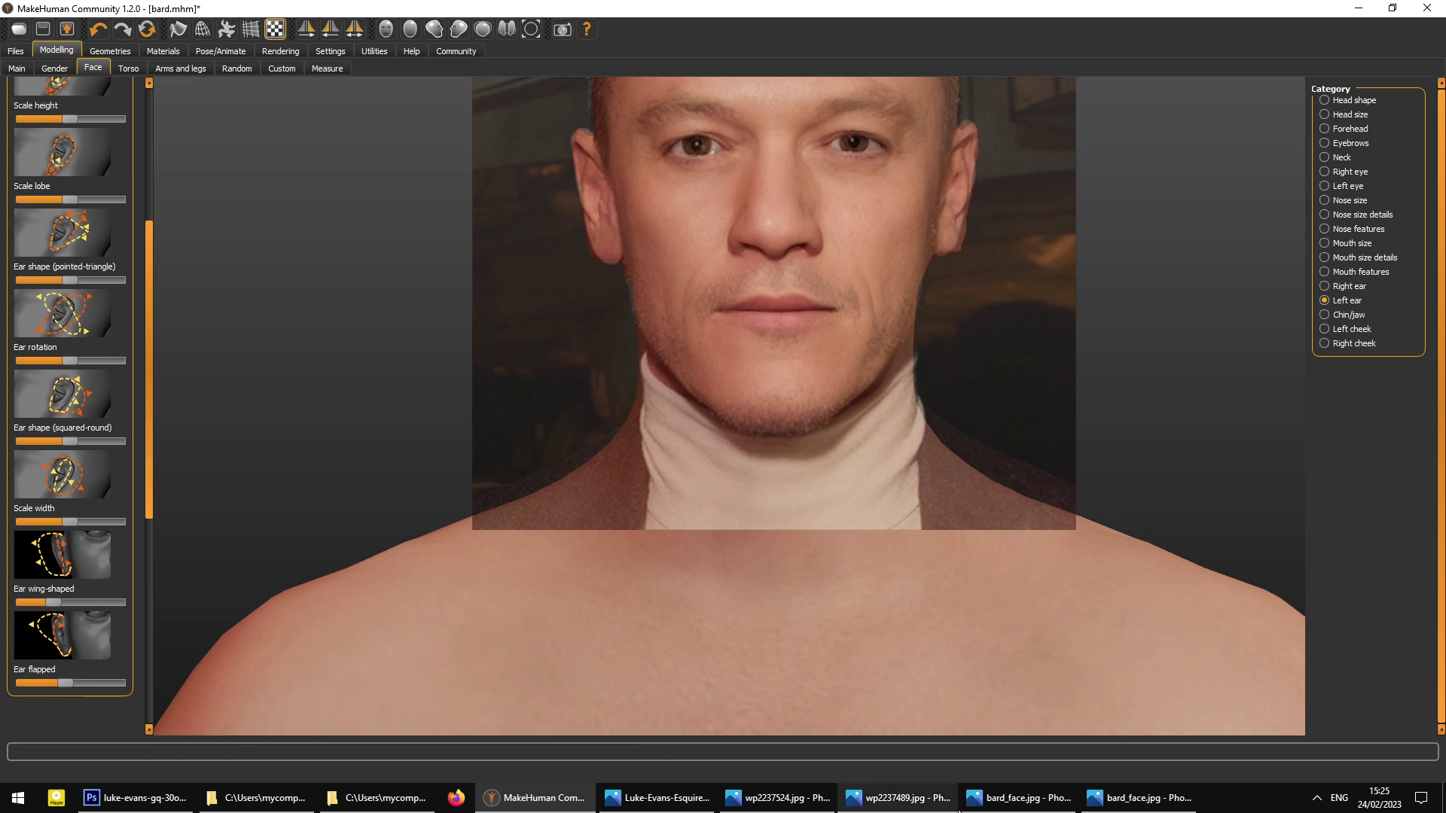
- Examine the ear shape in the reference photos wp2237489.jpg, wp2237524.jpg and Luke-Evans-Esquire-5.jpg against the model
left_click(898, 798)
left_click(810, 811)
left_click(877, 810)
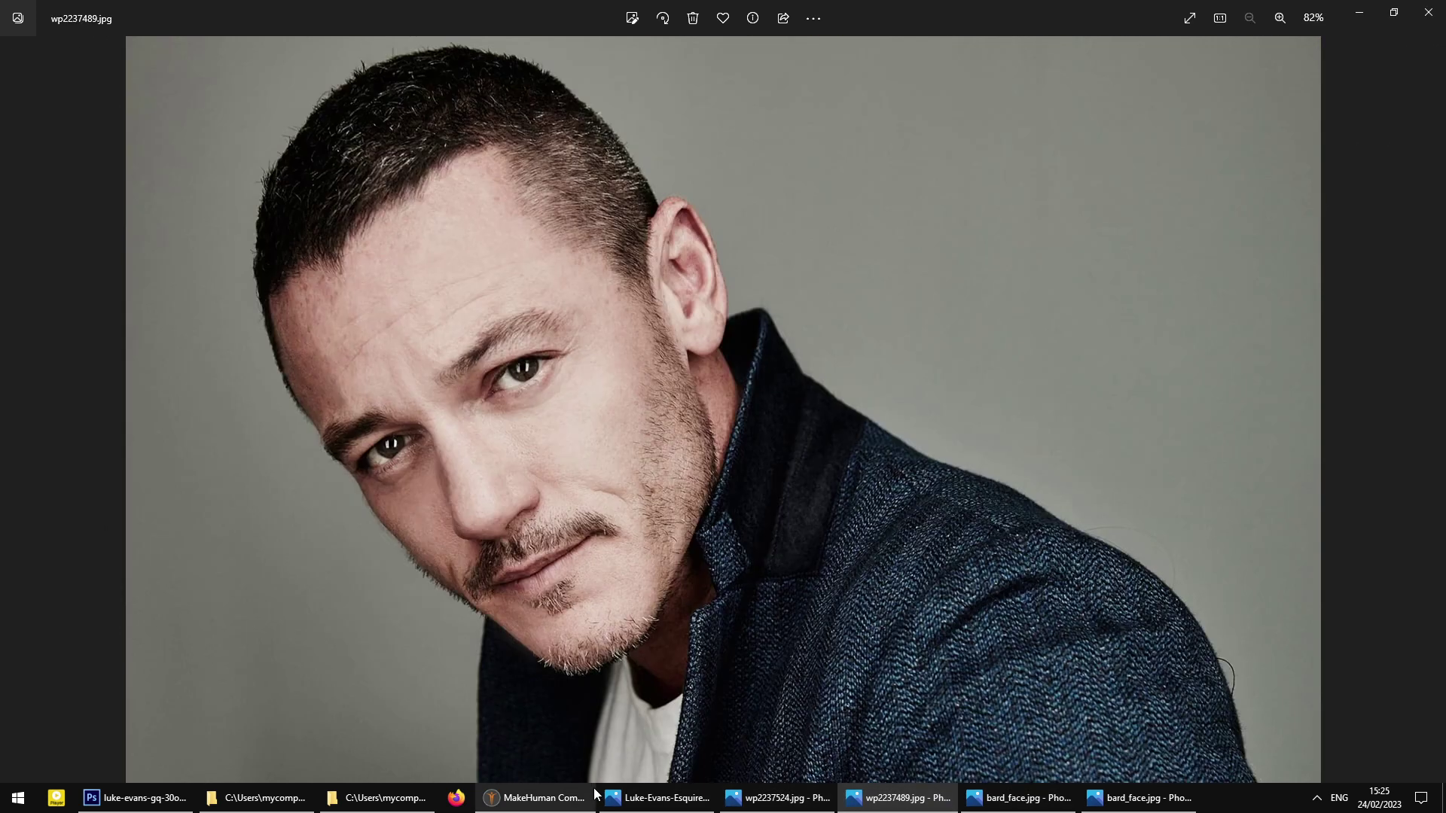
left_click(739, 811)
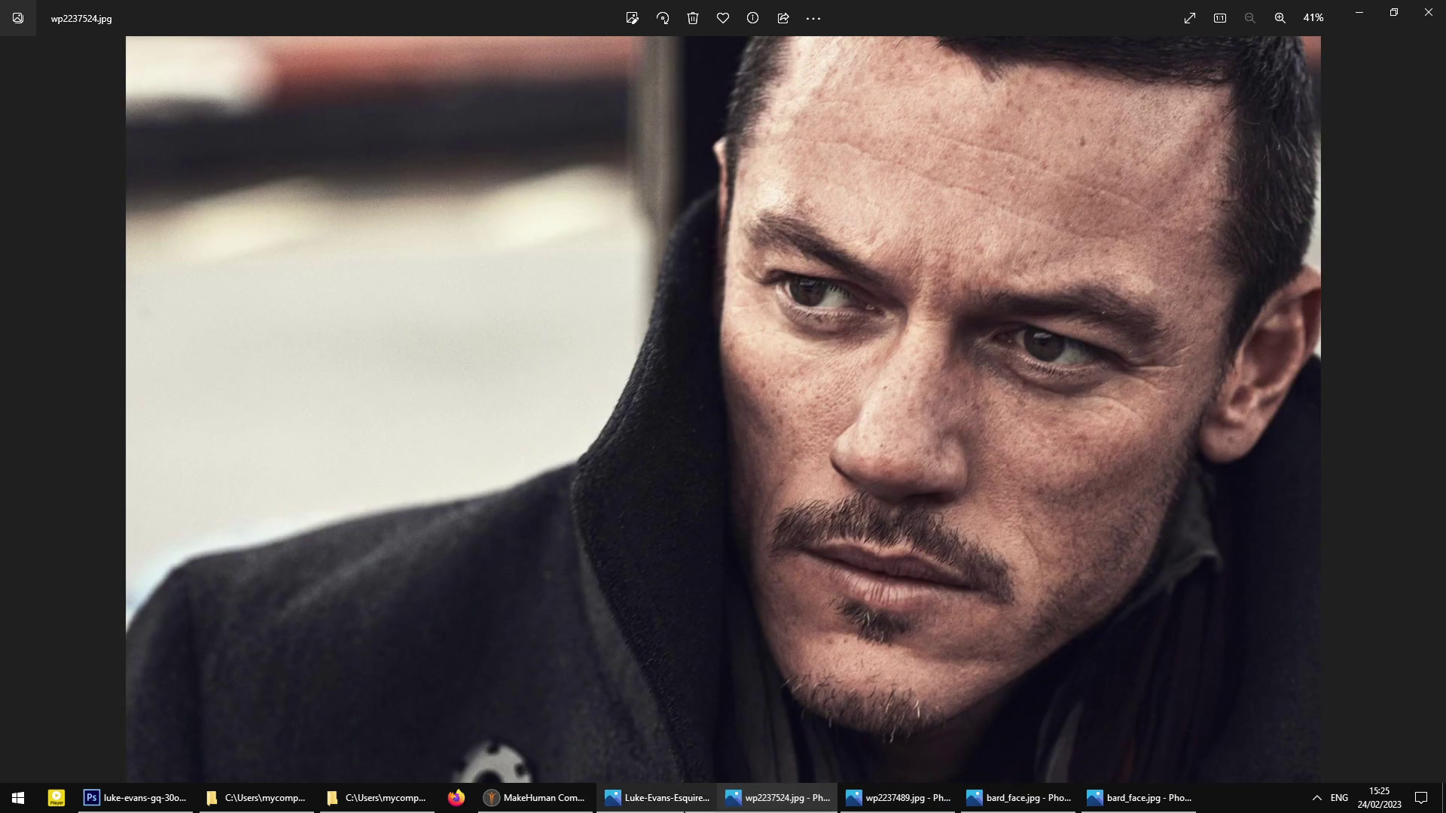
left_click(659, 810)
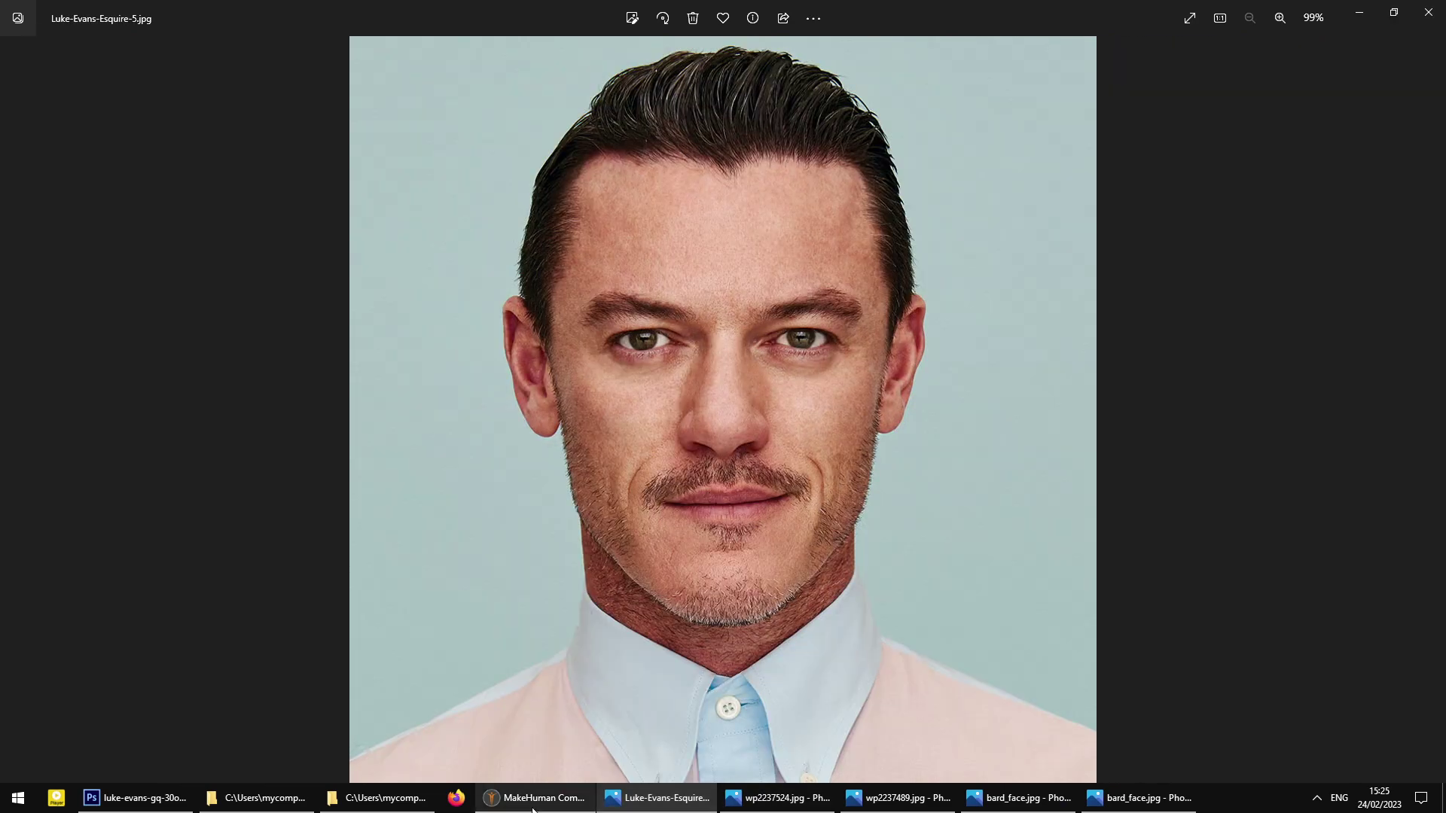
left_click(535, 798)
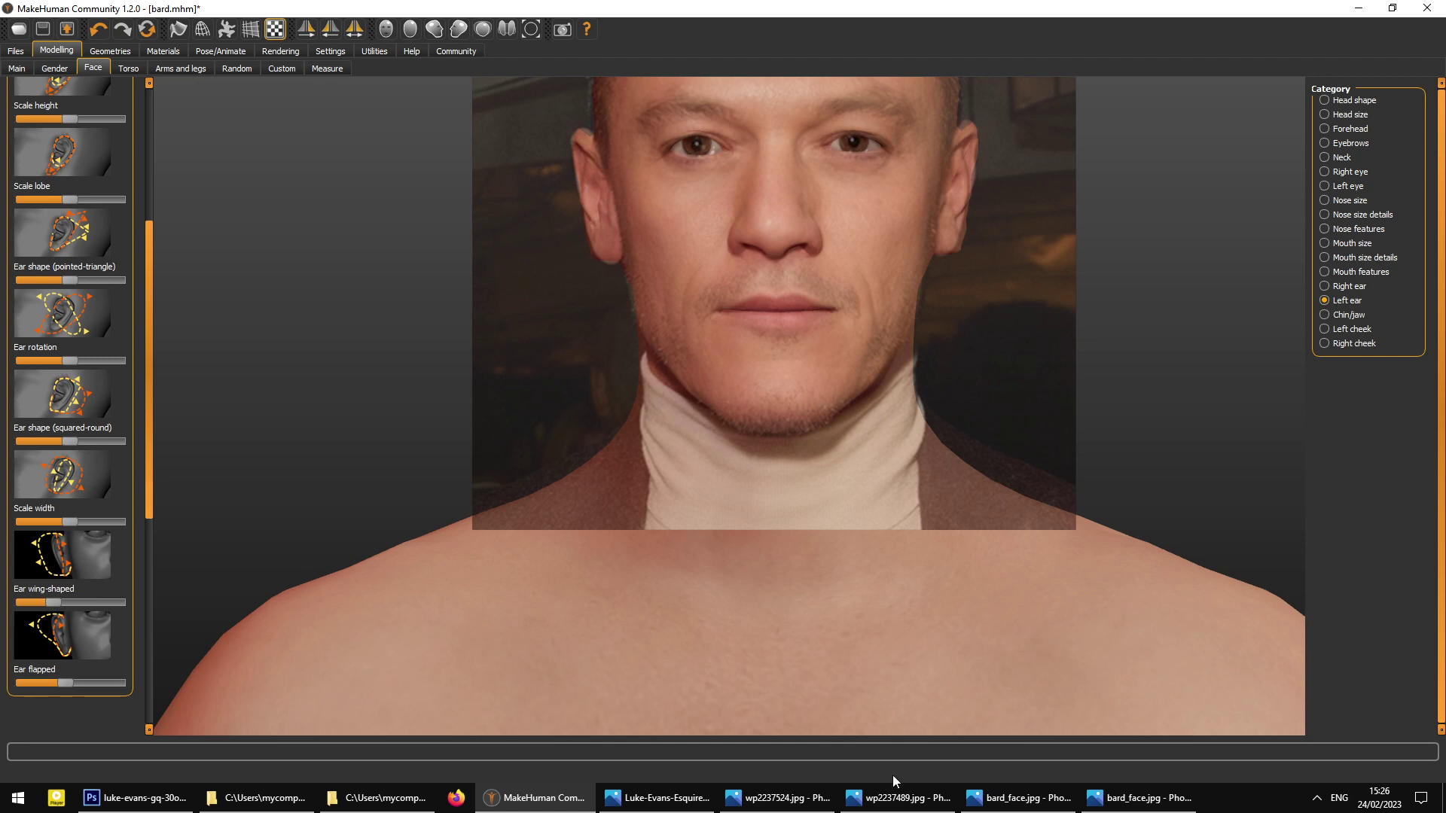
left_click(1018, 810)
left_click(896, 804)
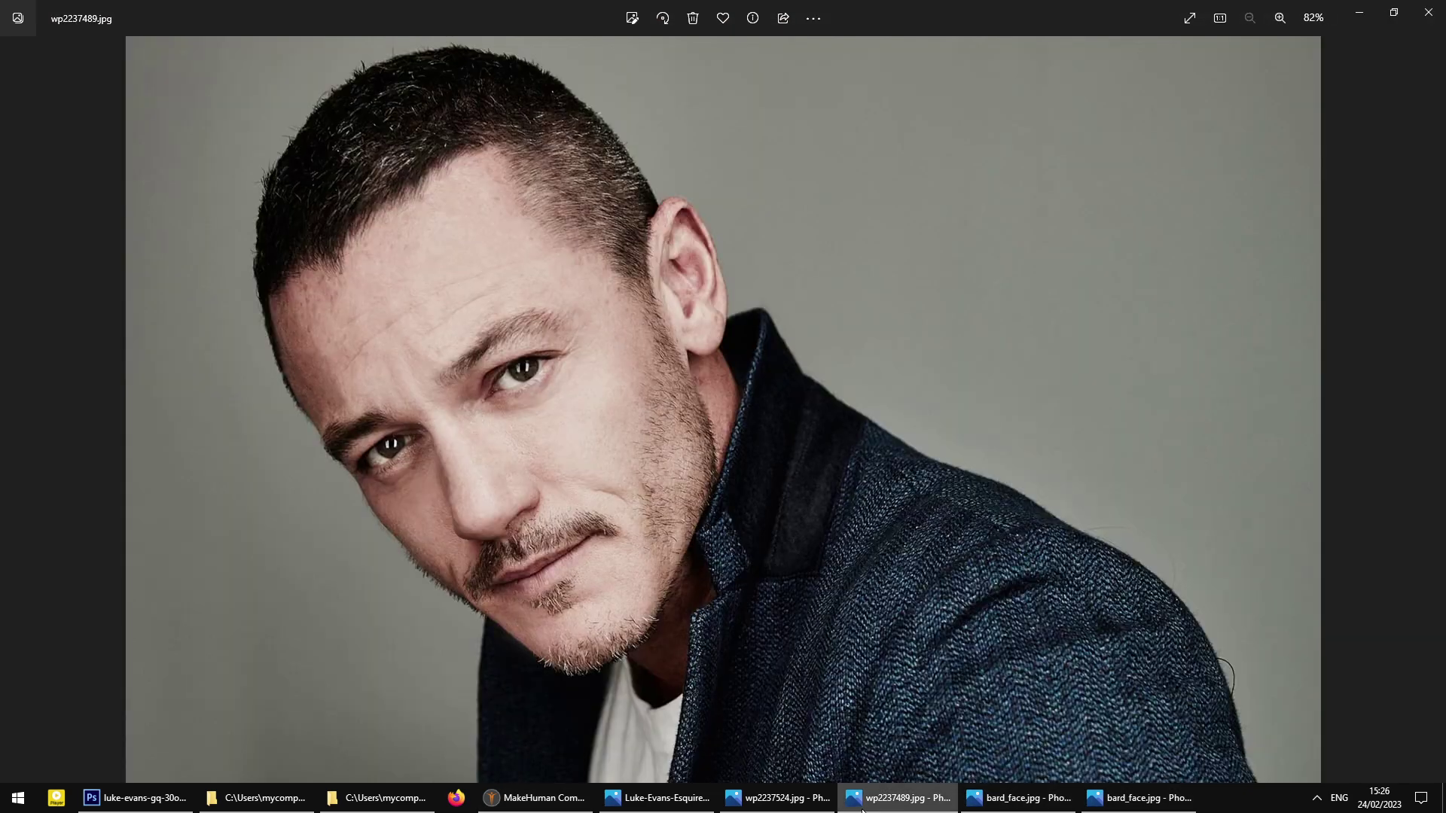
left_click(780, 804)
left_click(876, 807)
left_click(780, 805)
left_click(683, 808)
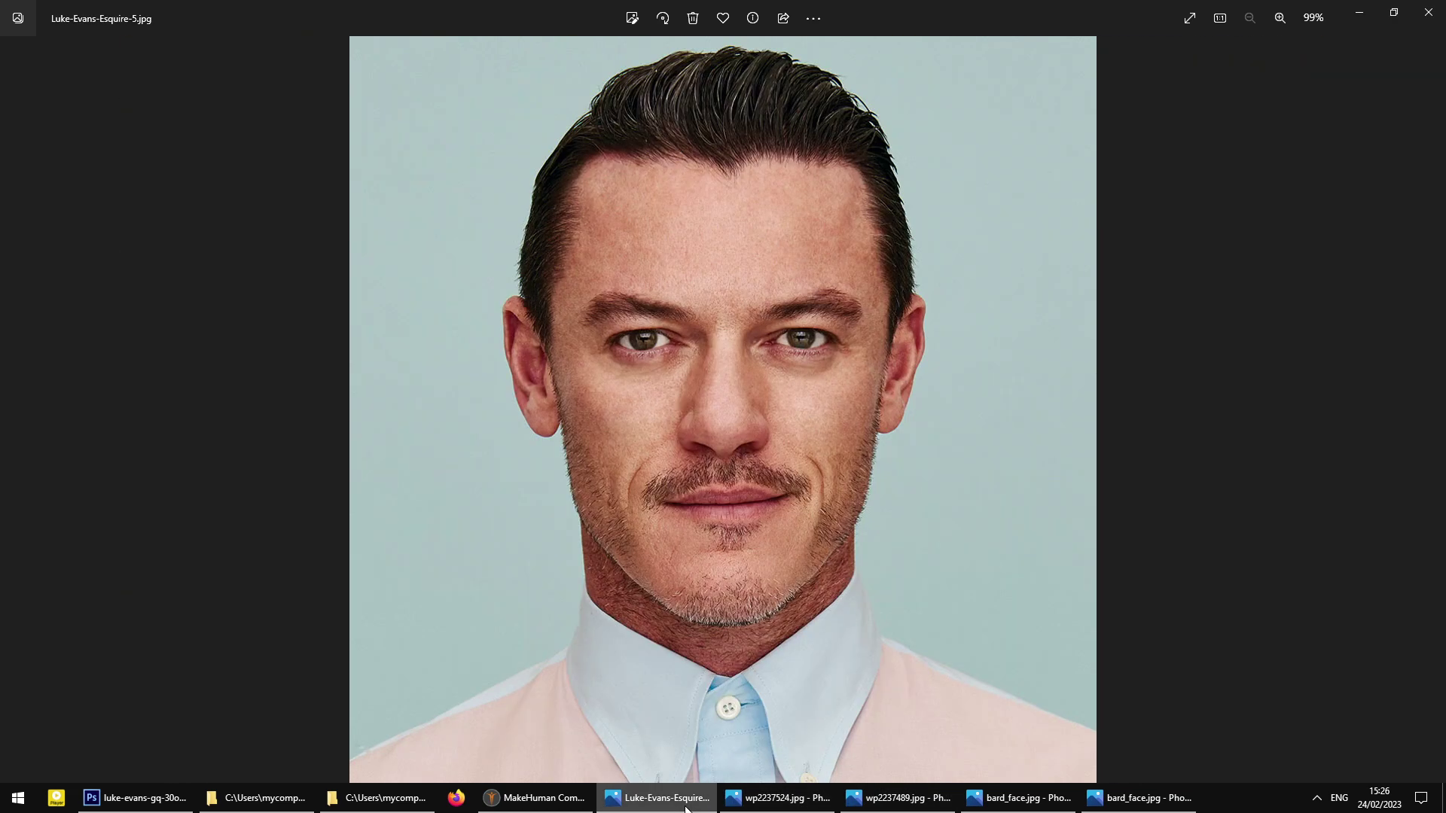
left_click(539, 806)
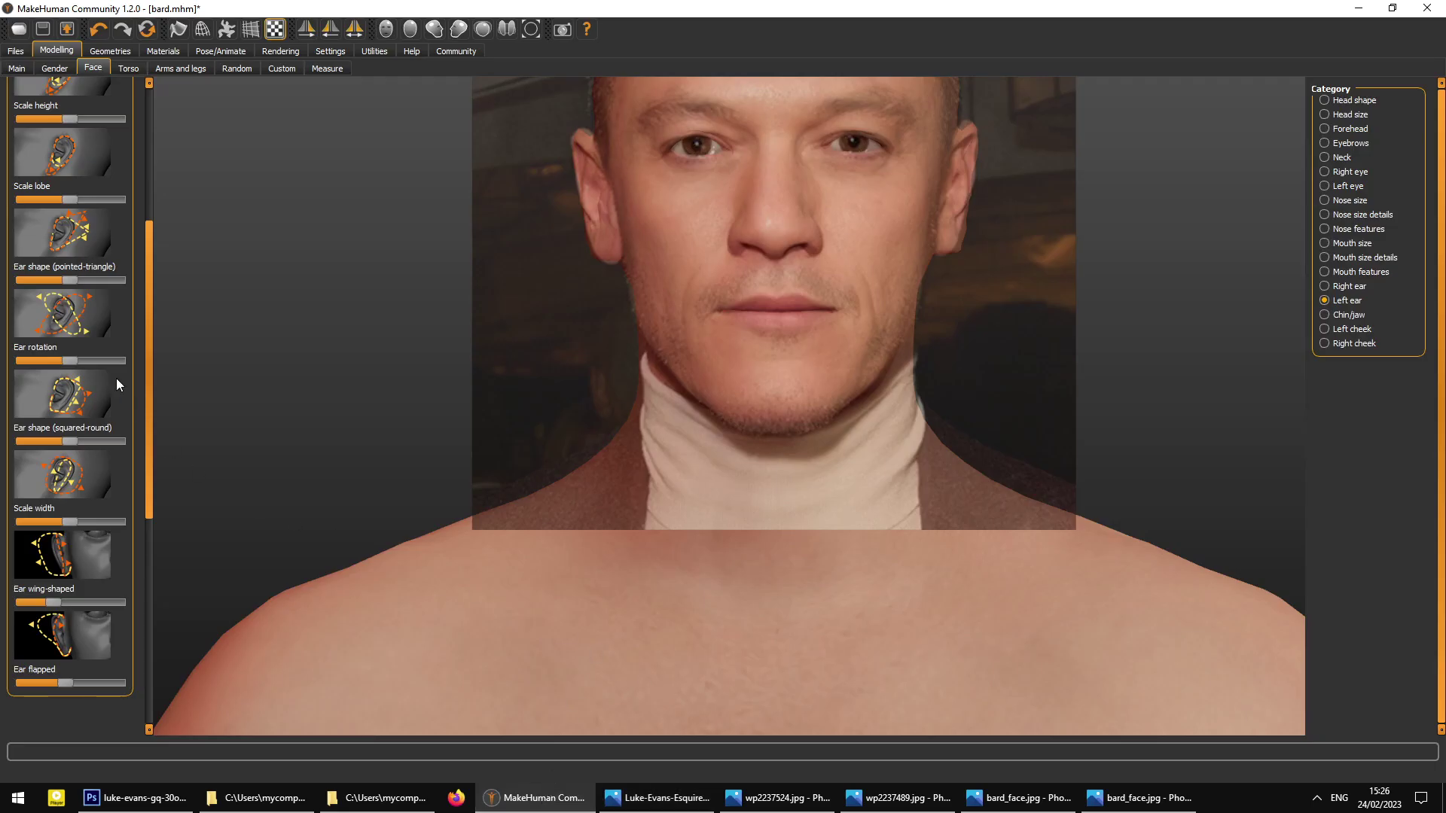
- Raise Scale lobe slightly above the middle on the left ear and on the right ear
left_click_drag(153, 326, 169, 191)
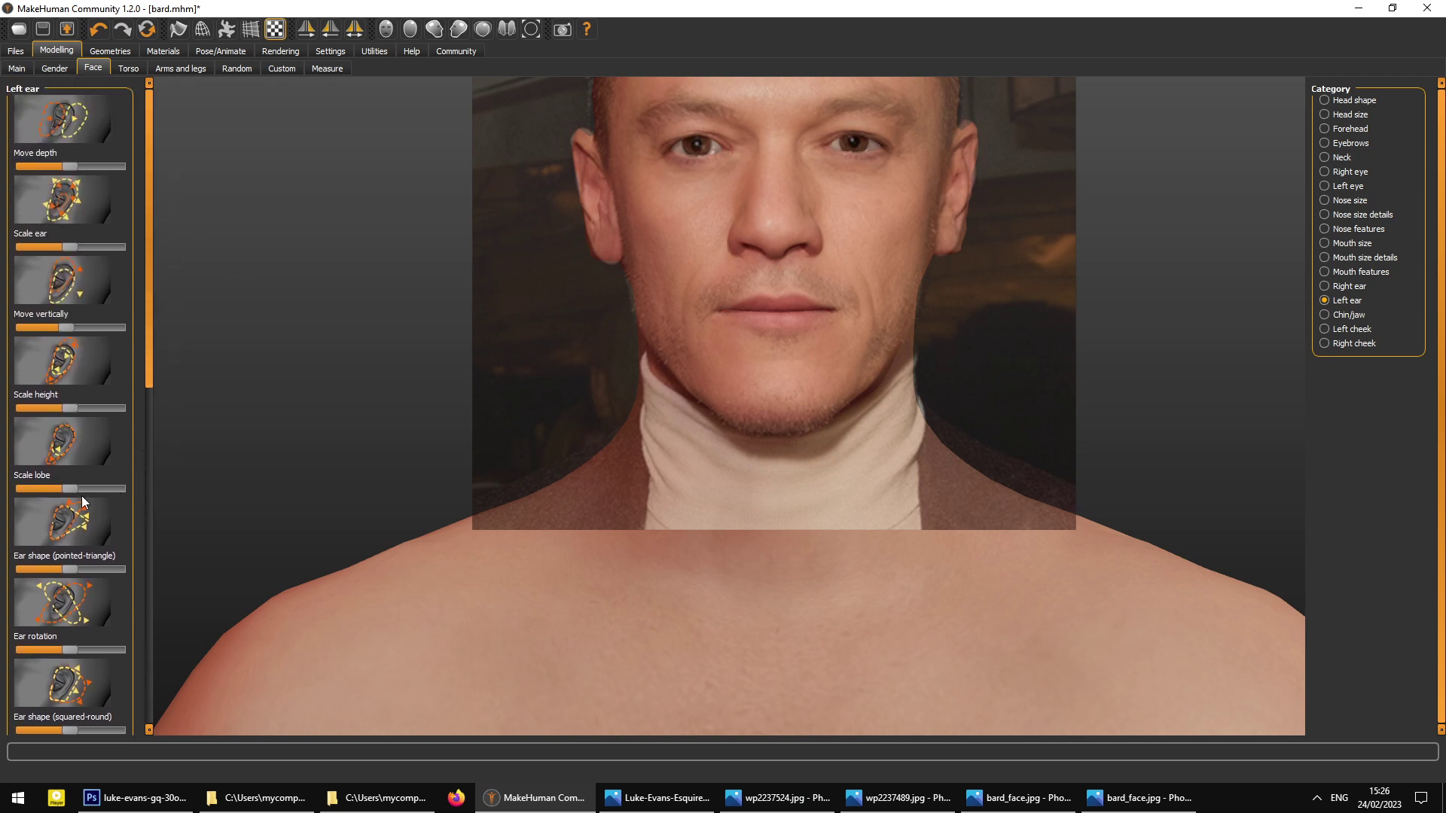
left_click_drag(77, 495, 78, 501)
left_click_drag(146, 377, 149, 394)
left_click(1344, 287)
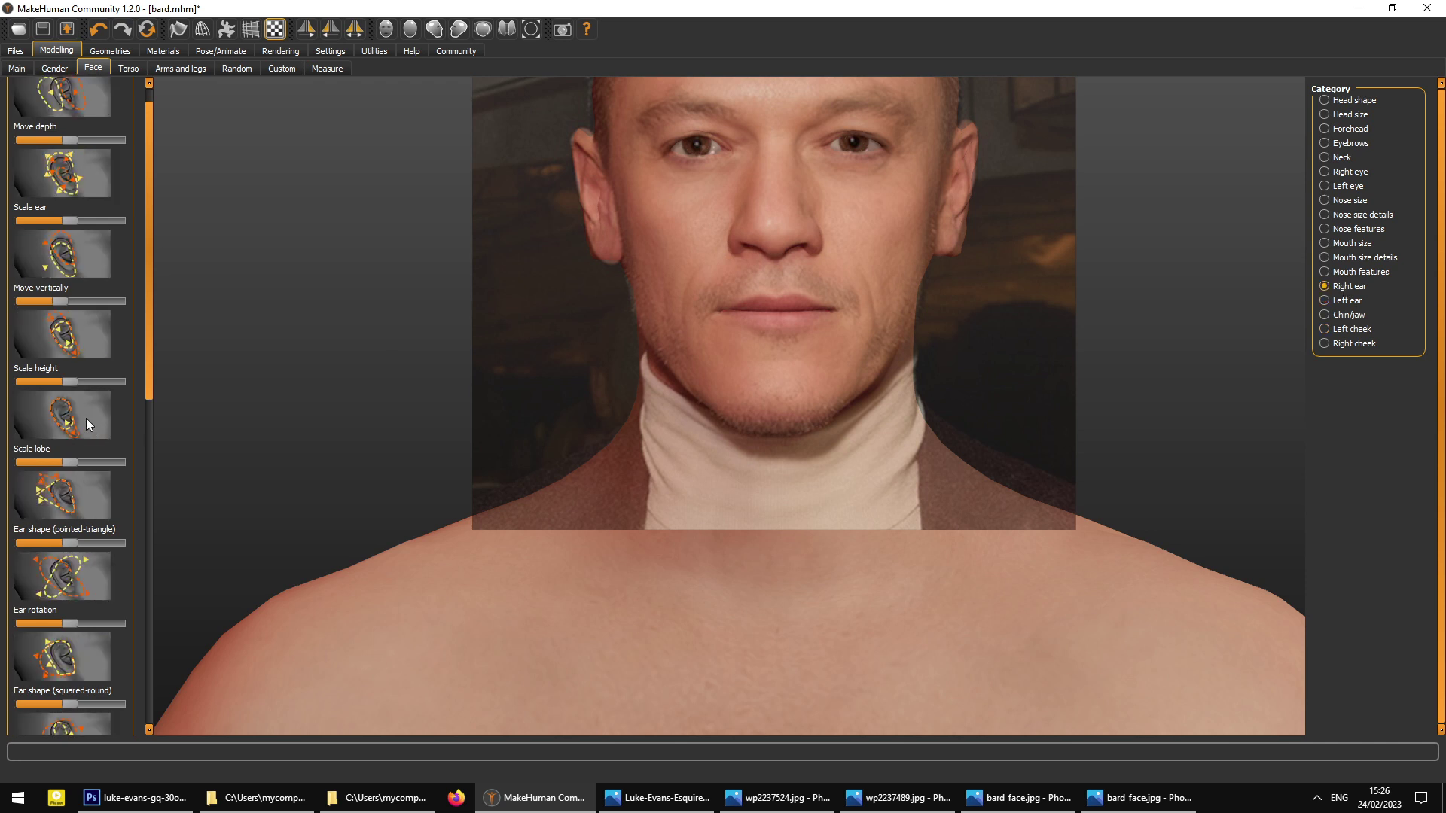
left_click_drag(149, 370, 147, 410)
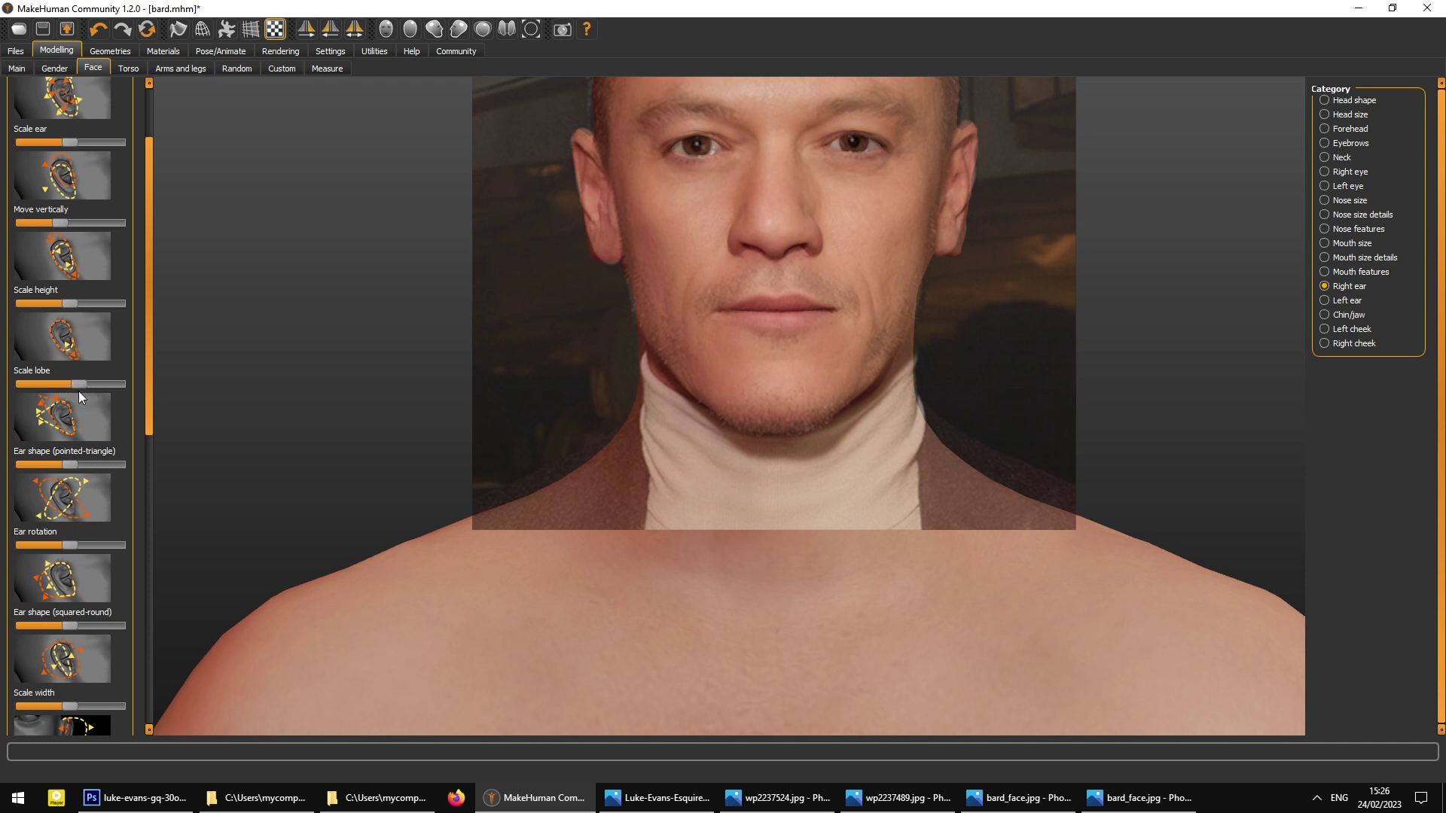
mouse_move(152, 374)
left_mouse_down()
mouse_move(156, 452)
mouse_move(150, 328)
mouse_move(145, 377)
left_mouse_up()
- Reduce the right ear's Ear rotation slightly below the middle and raise its Scale width moderately above the middle
left_click_drag(482, 533, 601, 527)
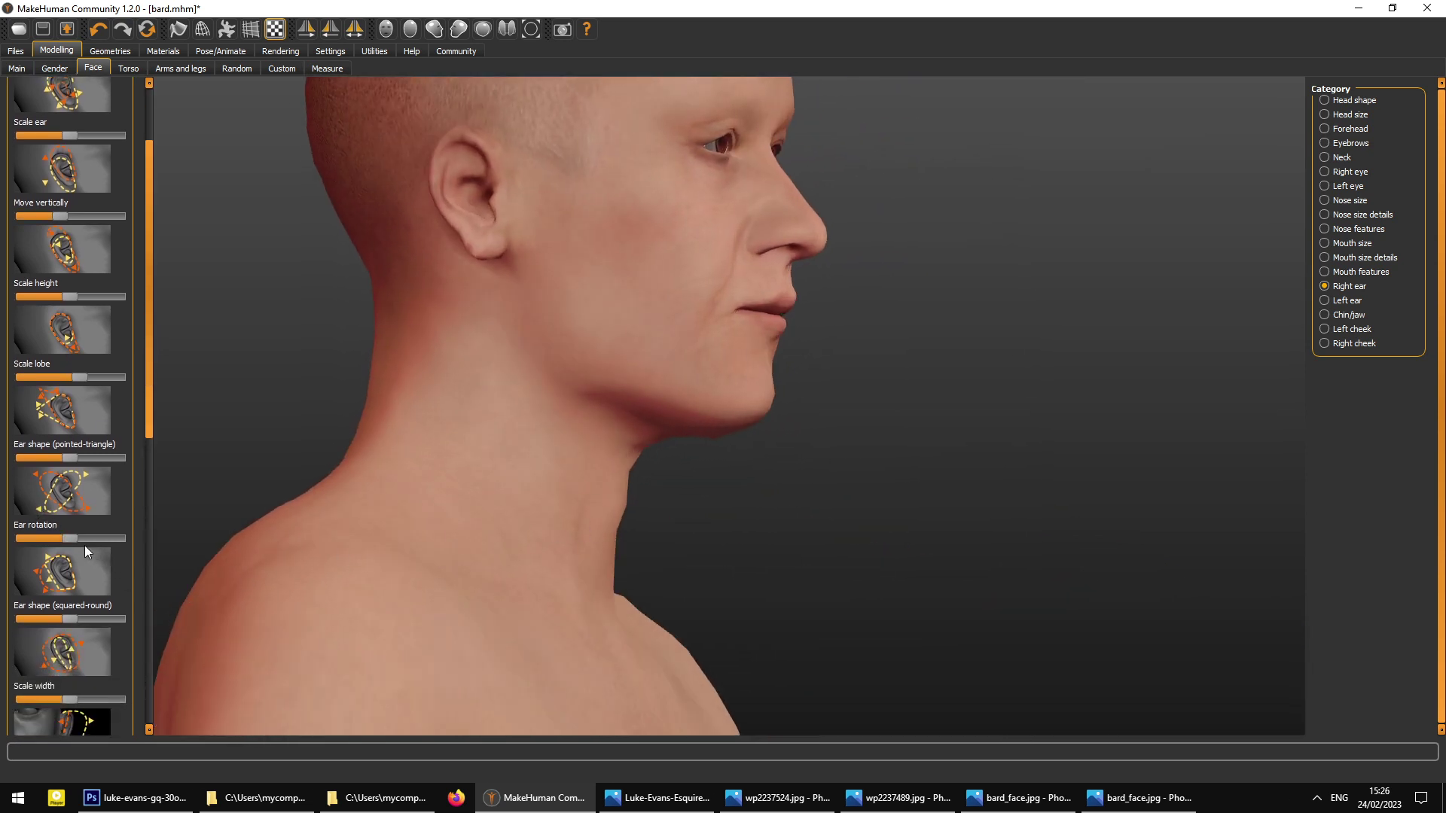
left_click_drag(75, 542, 56, 542)
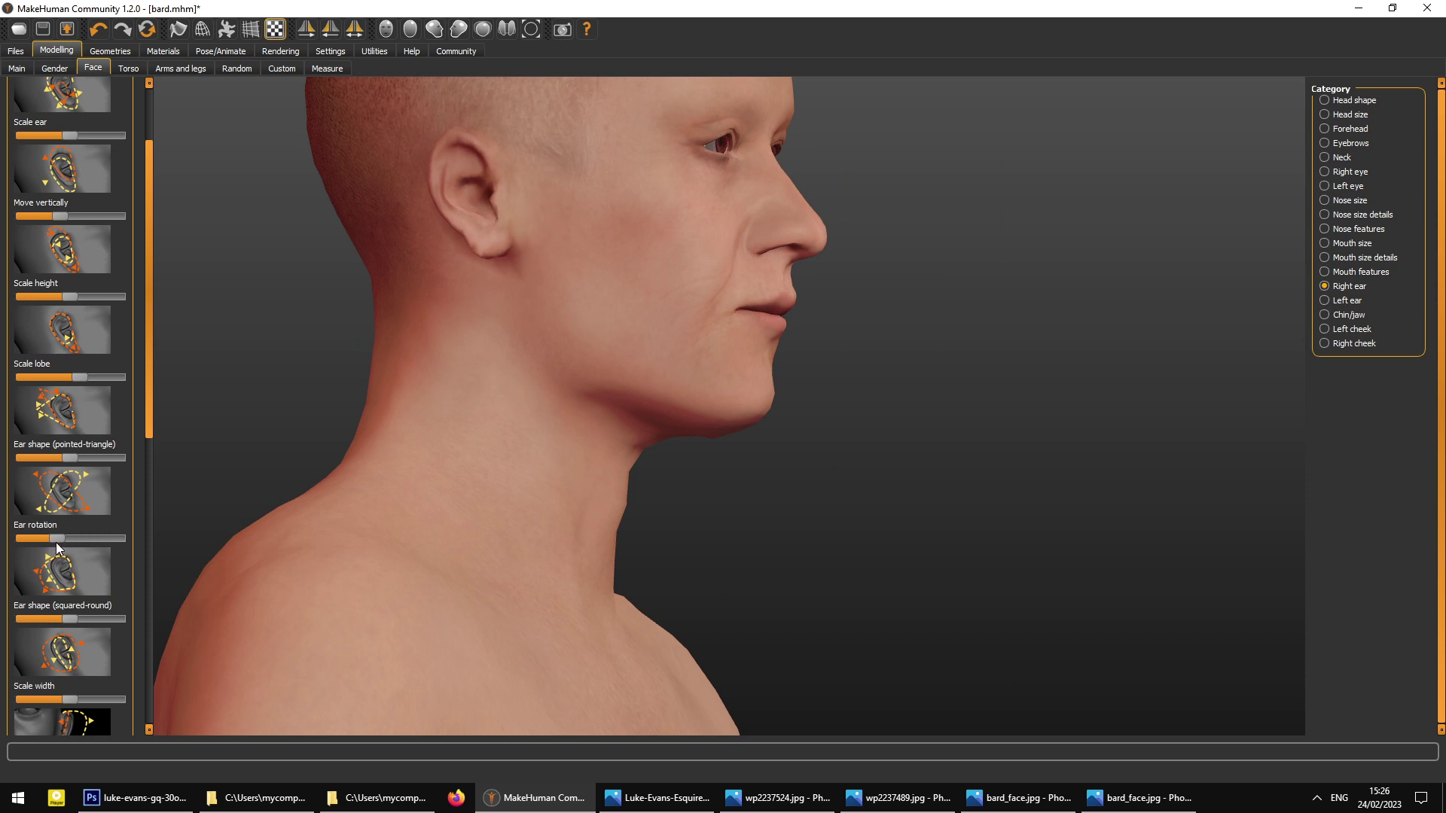
left_click_drag(147, 399, 159, 444)
left_click_drag(66, 584, 83, 592)
left_click_drag(491, 508, 396, 521)
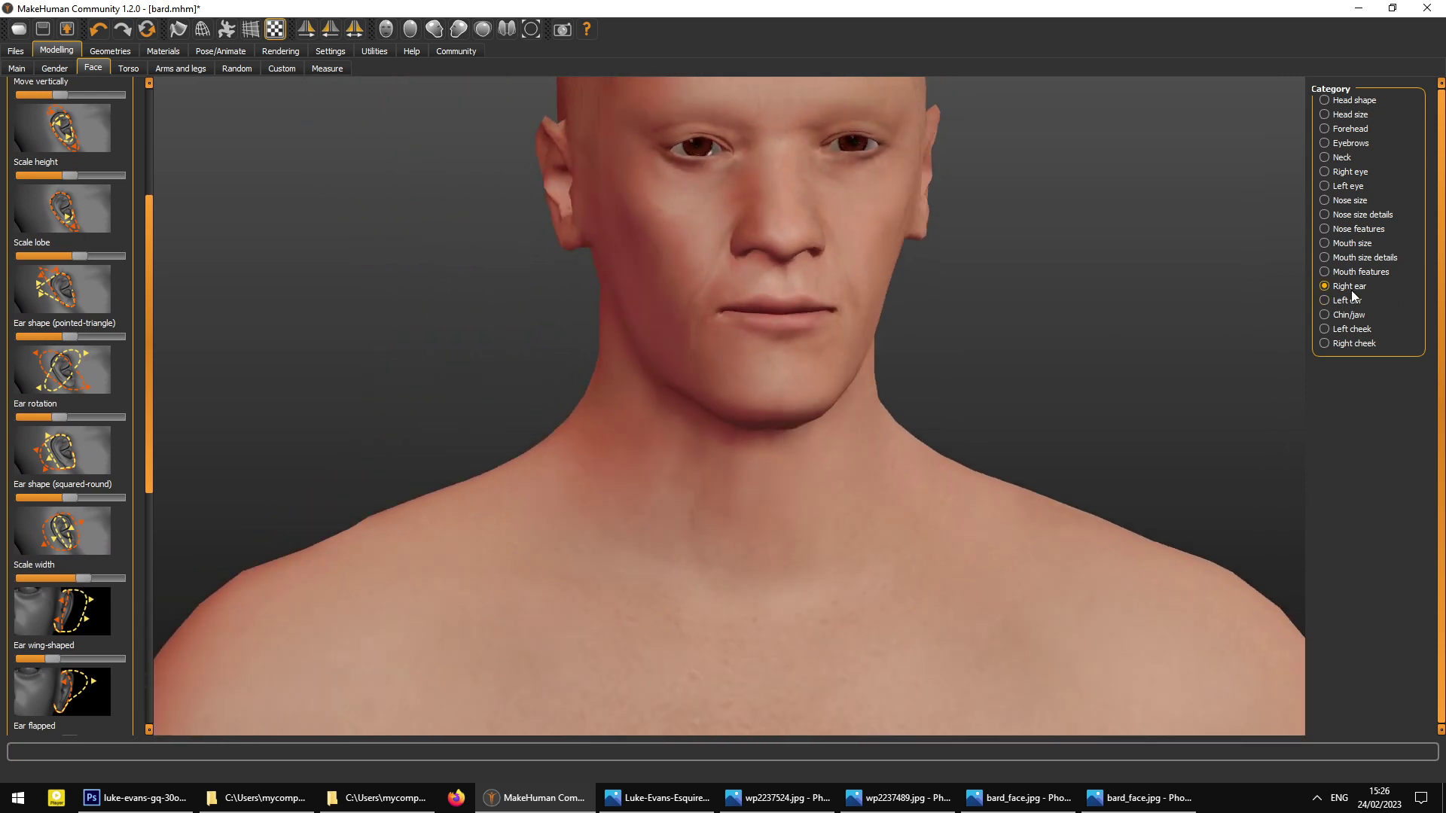
- Reduce the left ear's Ear rotation slightly below the middle and raise its Scale width slightly above the middle
left_click(1333, 302)
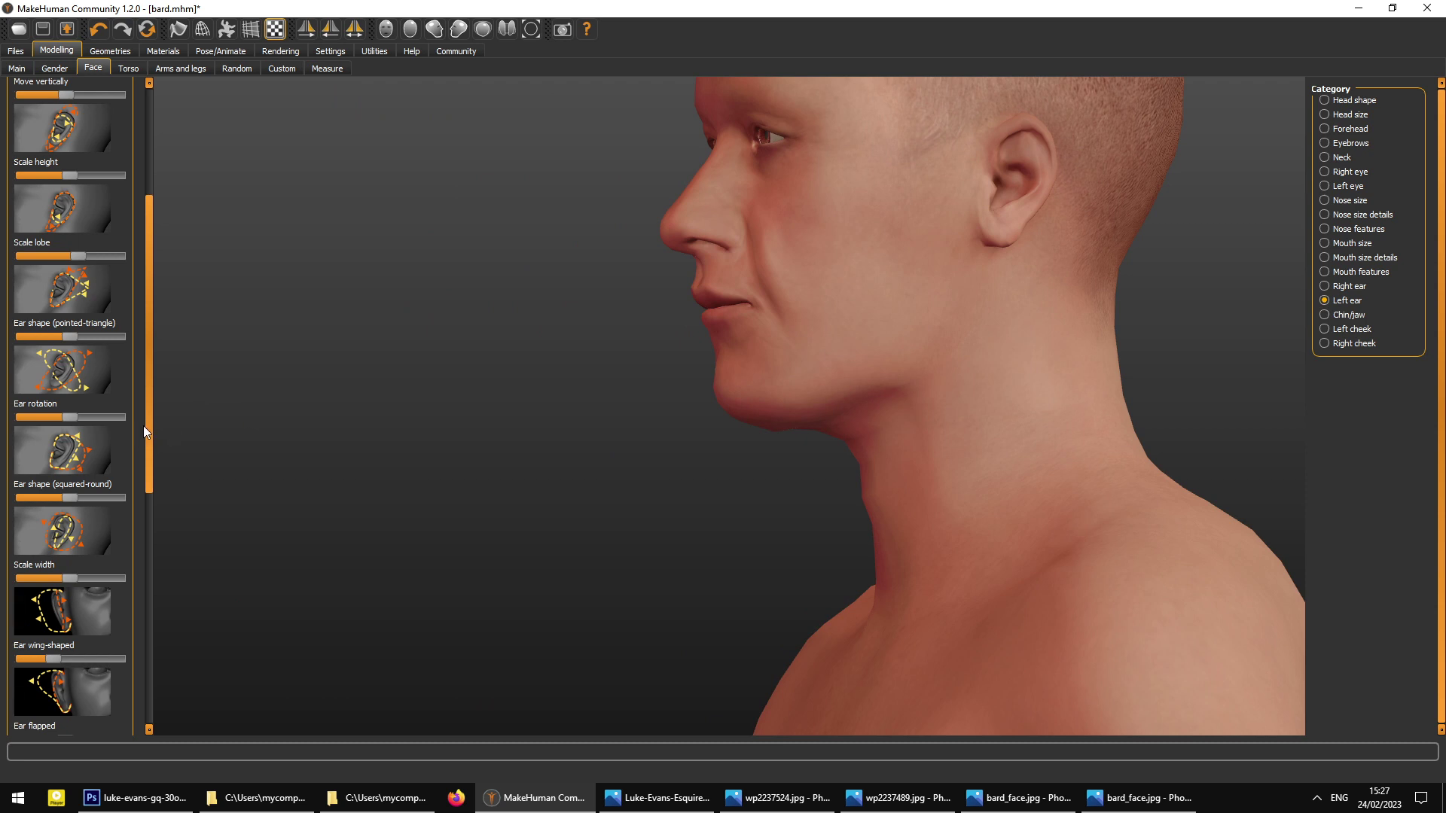
left_click_drag(66, 419, 59, 419)
left_click_drag(147, 416, 112, 358)
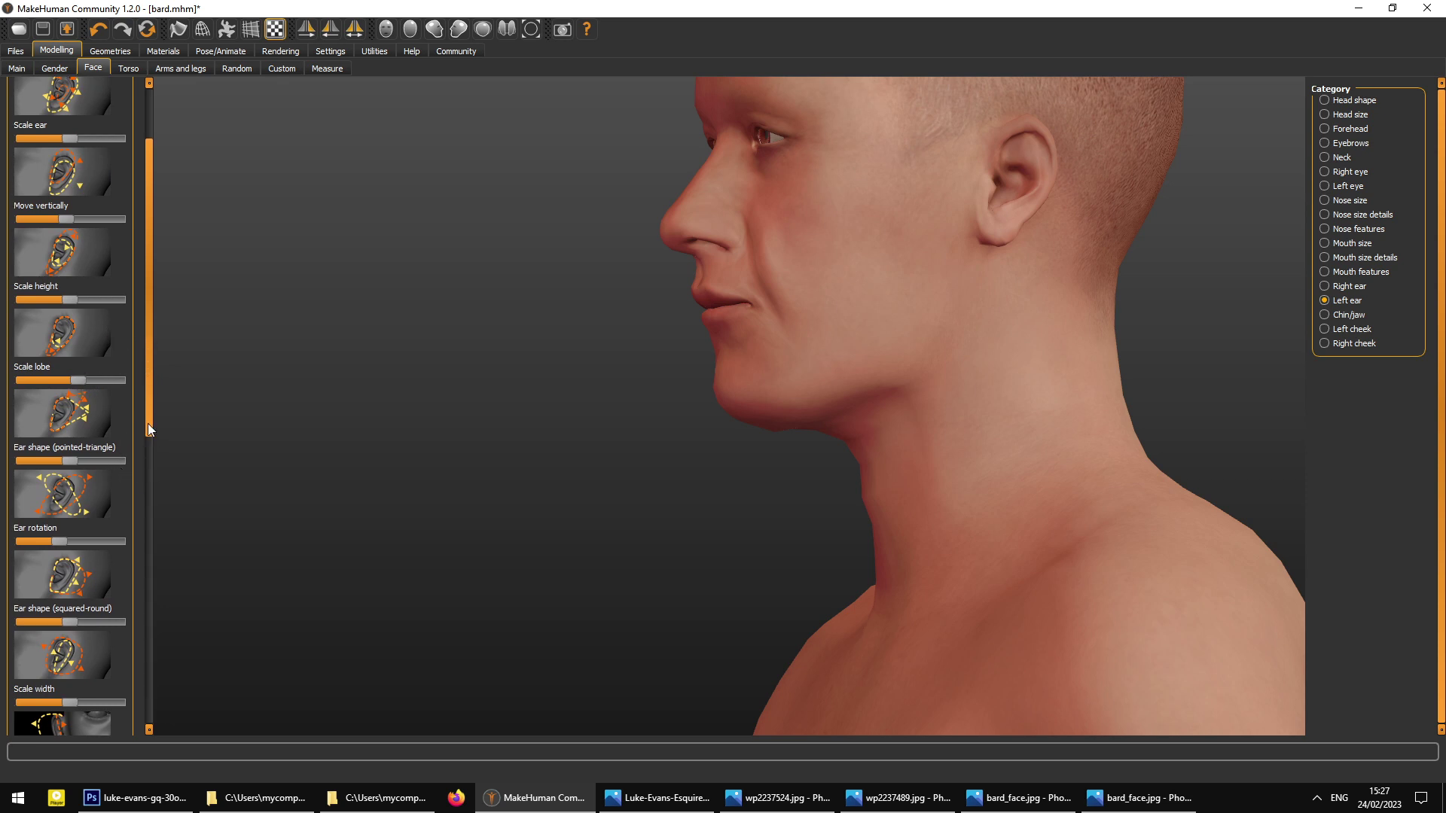
scroll(148, 391, "down", 4)
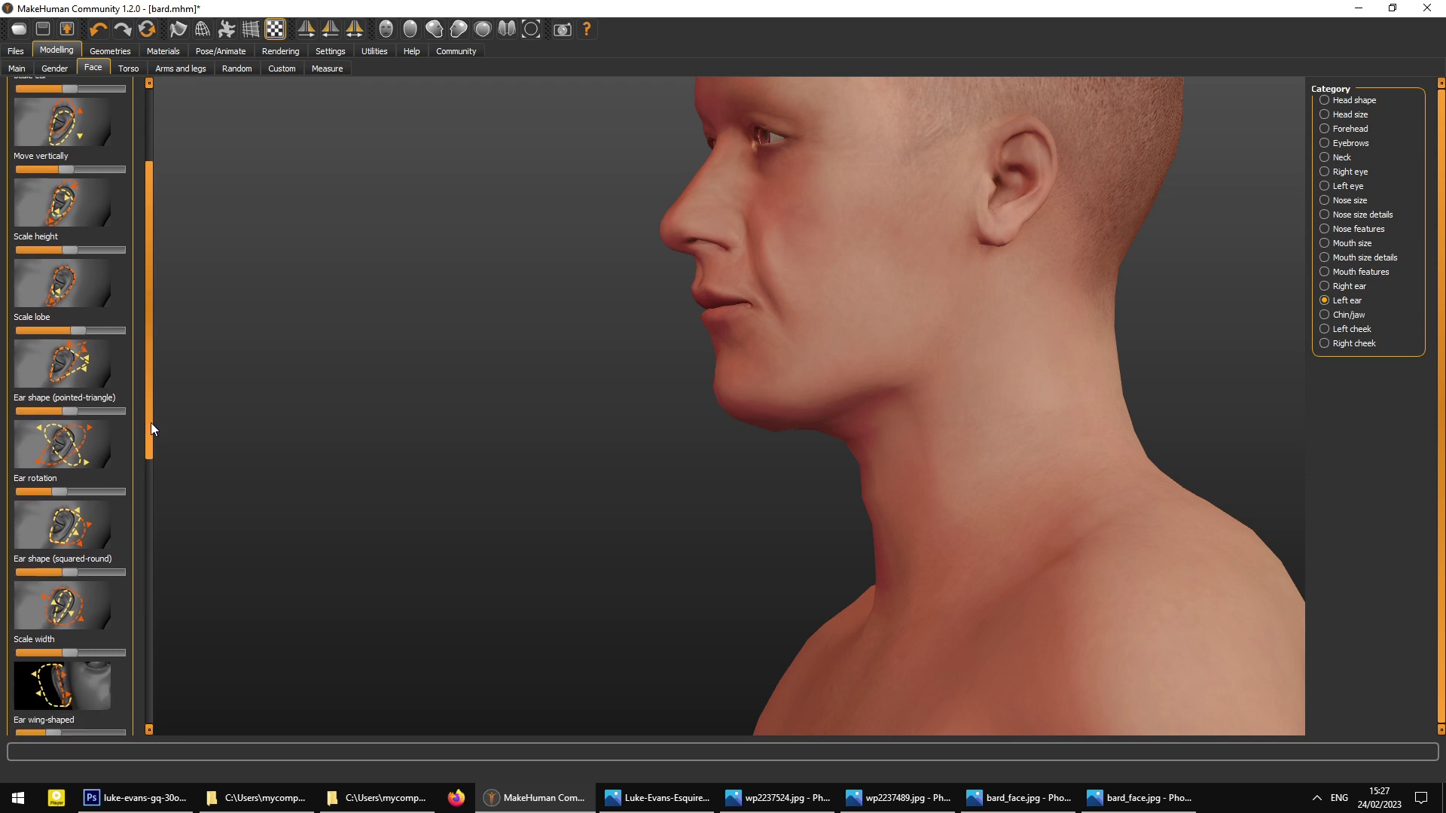
scroll(147, 470, "down", 1)
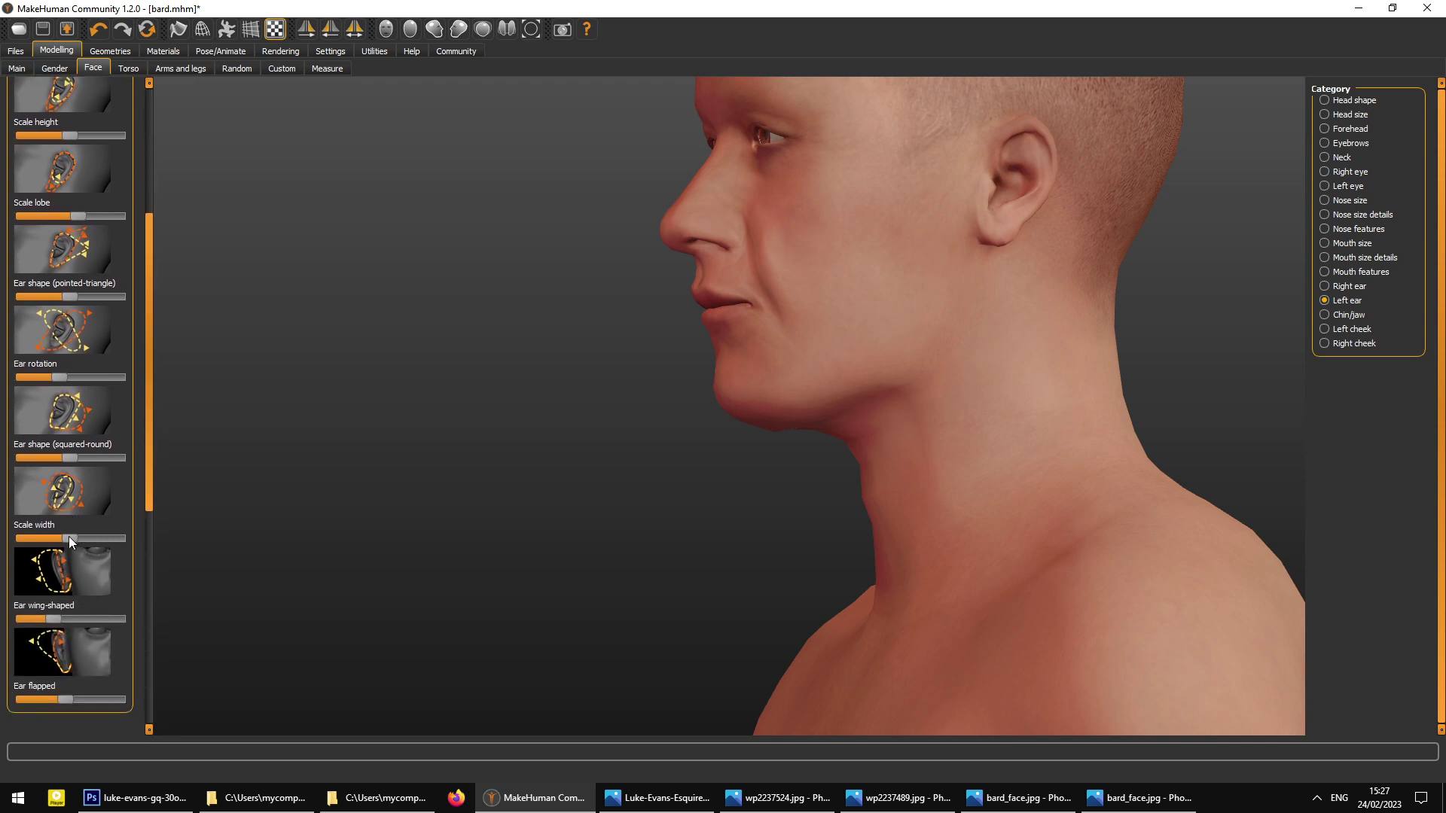
left_click_drag(73, 538, 74, 538)
- Raise Ear shape (squared-round) slightly above the middle on the left and right ears, using wp2237489.jpg as reference
left_click(912, 799)
left_click(917, 800)
left_click_drag(964, 648, 1002, 646)
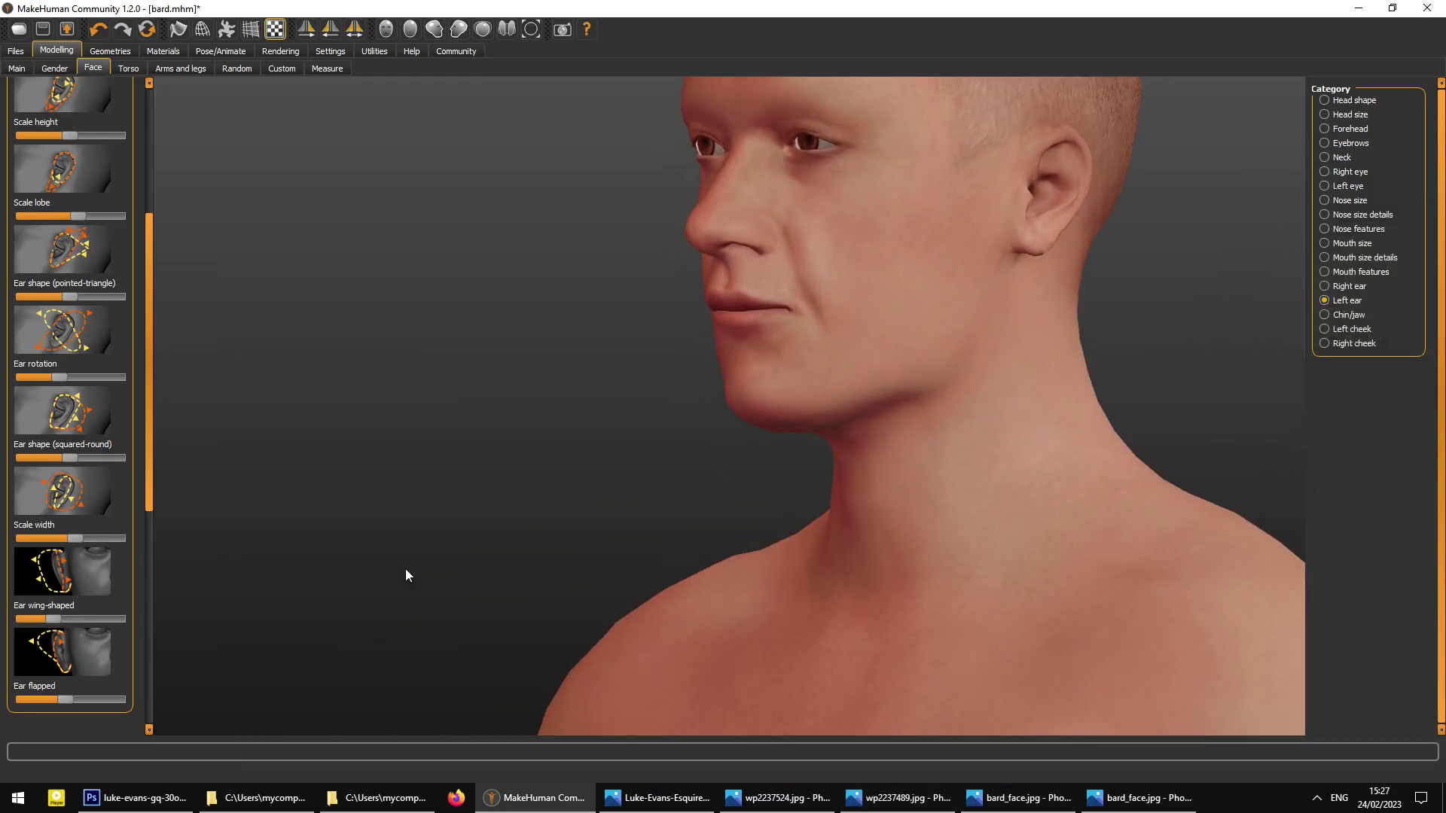
left_click_drag(70, 458, 74, 459)
left_click_drag(188, 467, 204, 540)
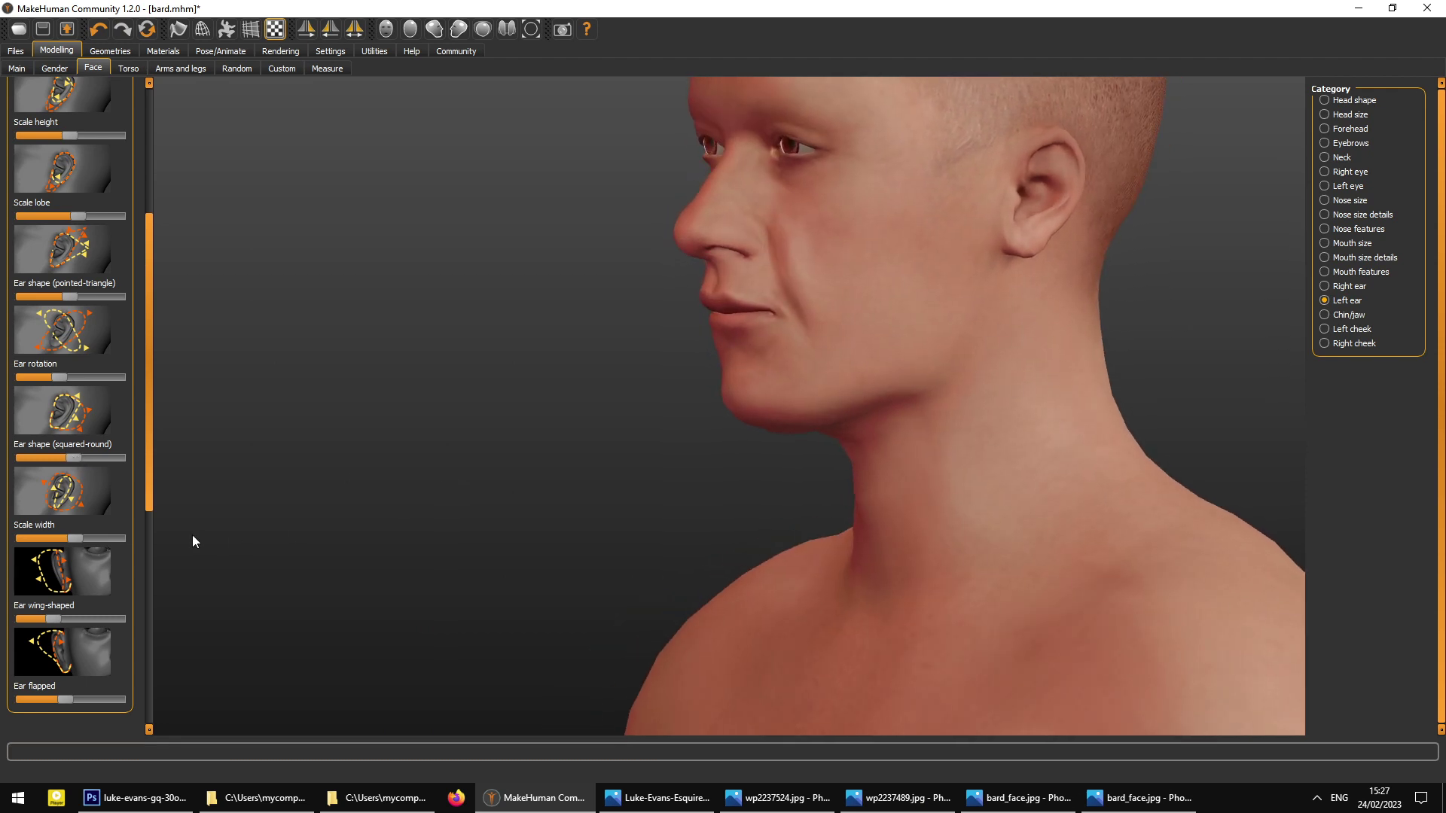
left_click_drag(75, 460, 75, 460)
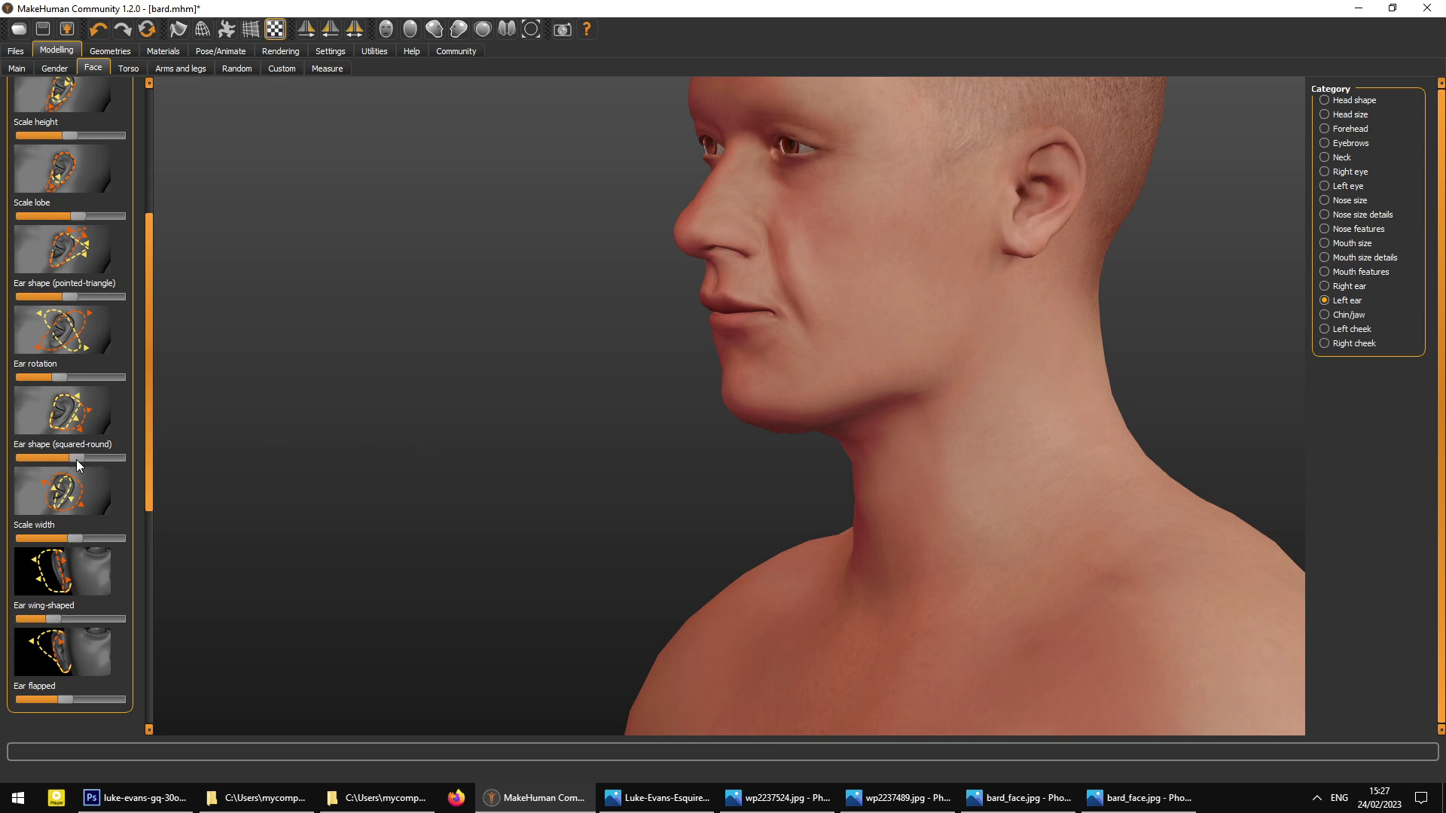
left_click(1340, 287)
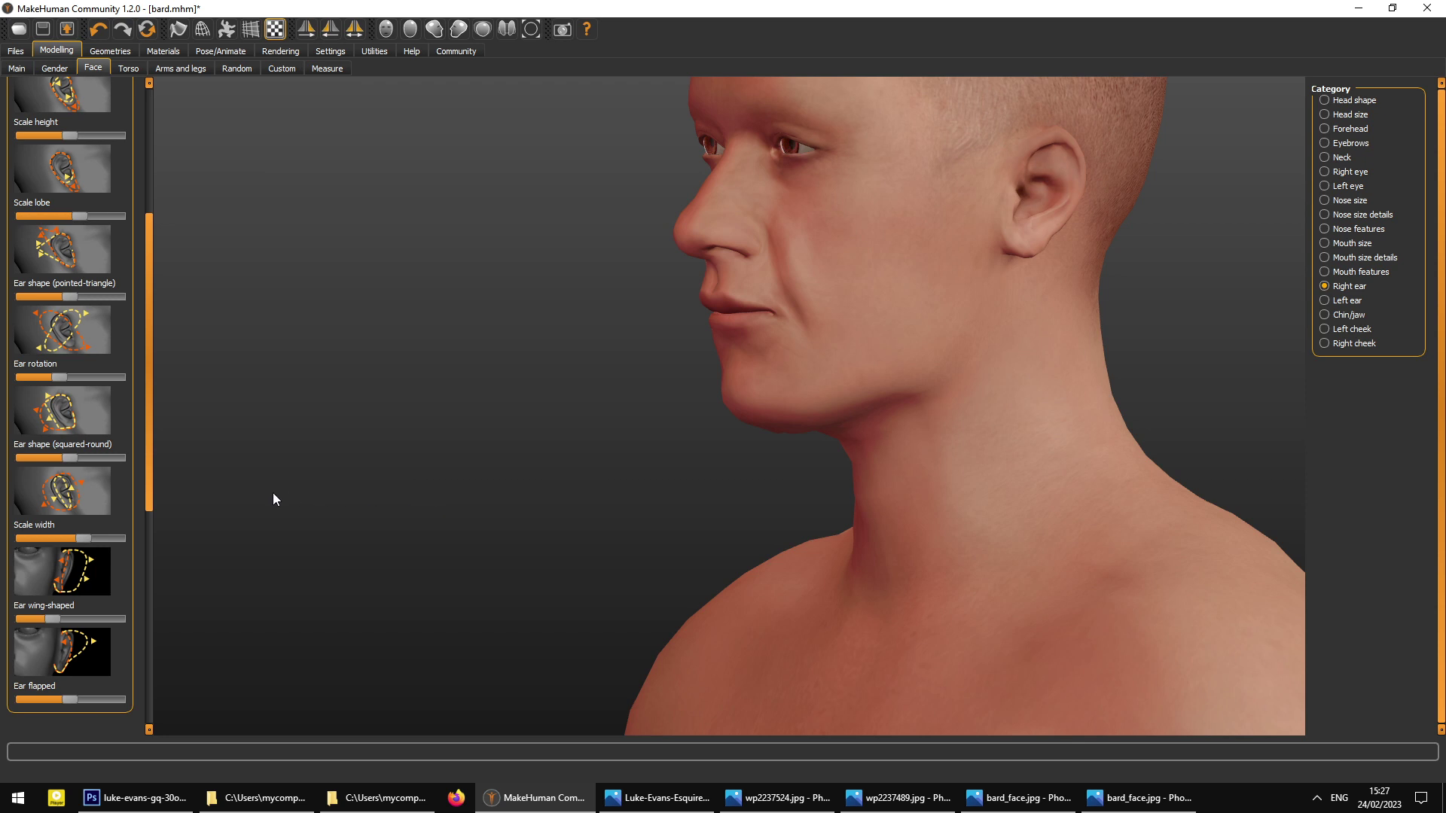
left_click_drag(74, 459, 75, 458)
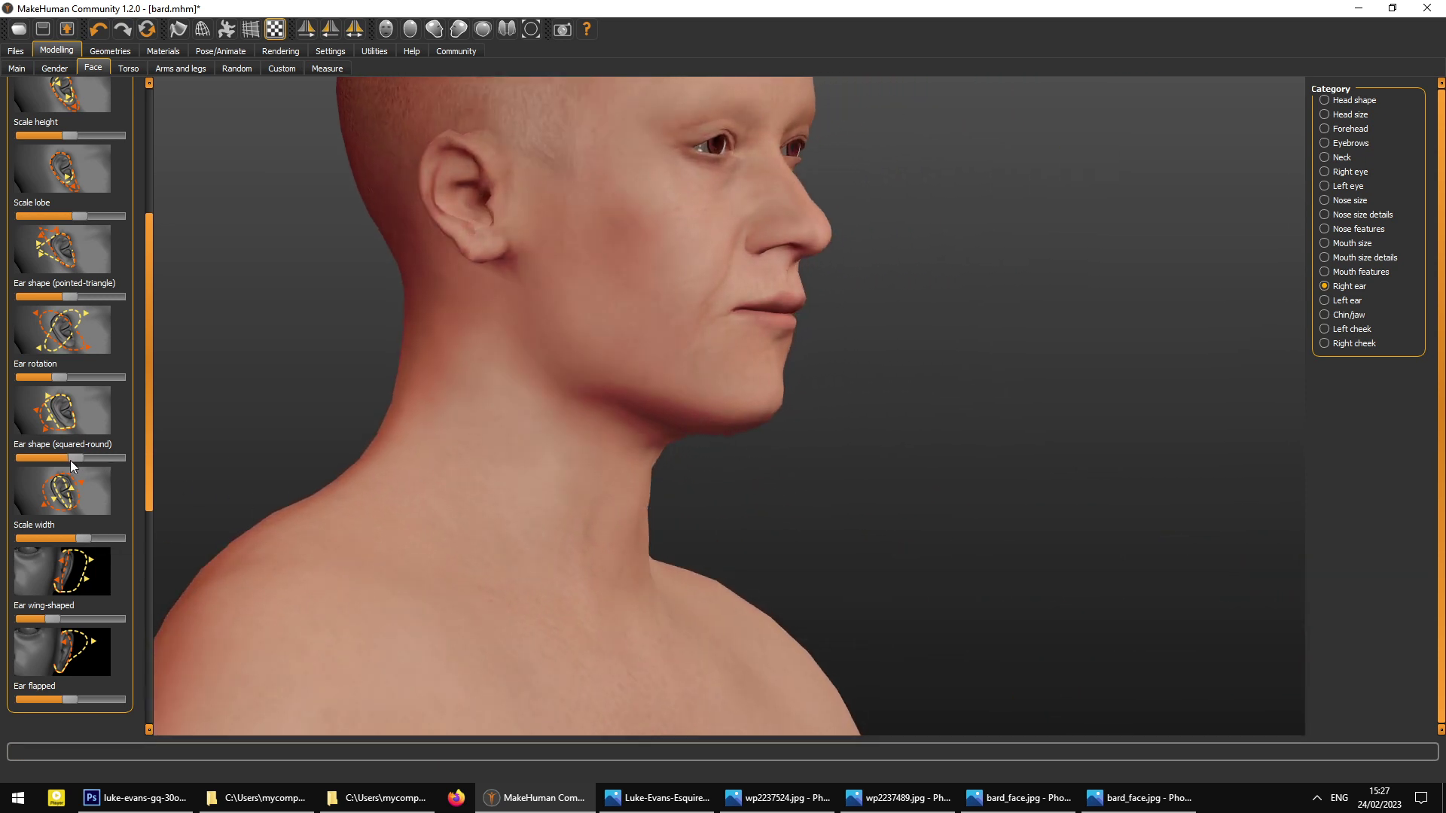
- Fine-tune the right ear's Ear shape (squared-round) slightly above the middle, and review the Chin/jaw sliders from the front
left_click_drag(74, 458, 74, 460)
left_click(386, 29)
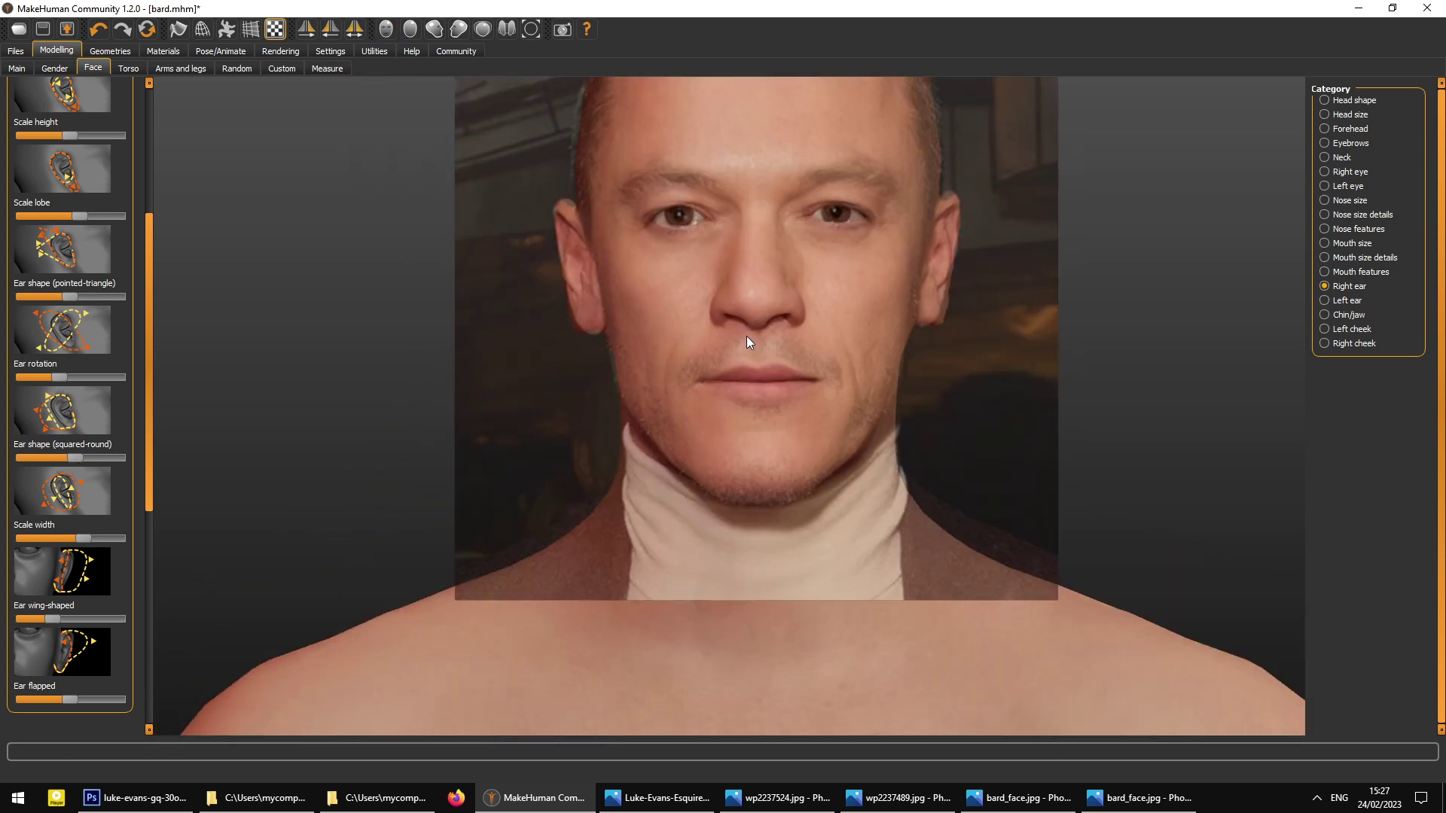
left_click(1328, 315)
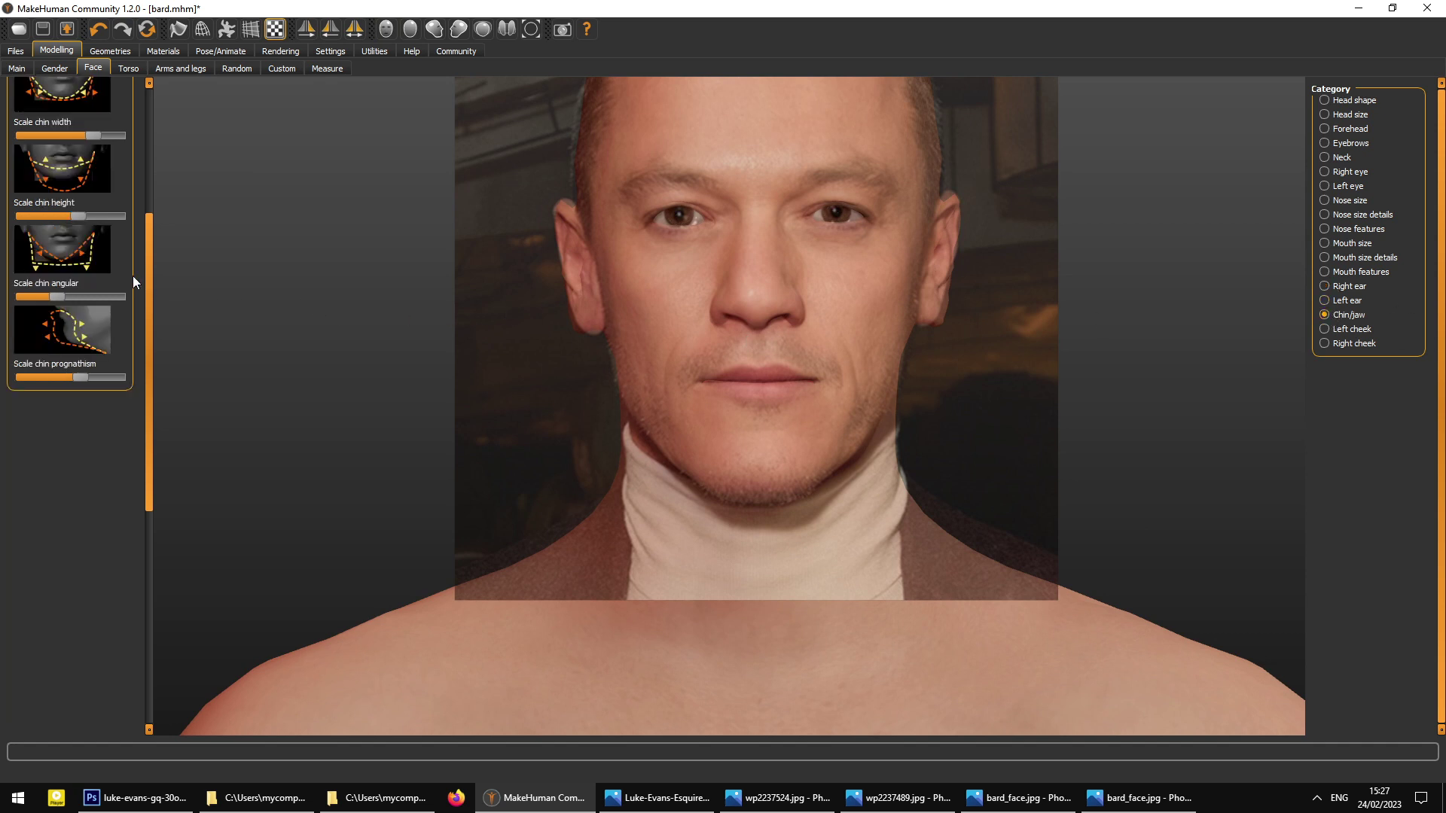
left_click_drag(149, 261, 170, 142)
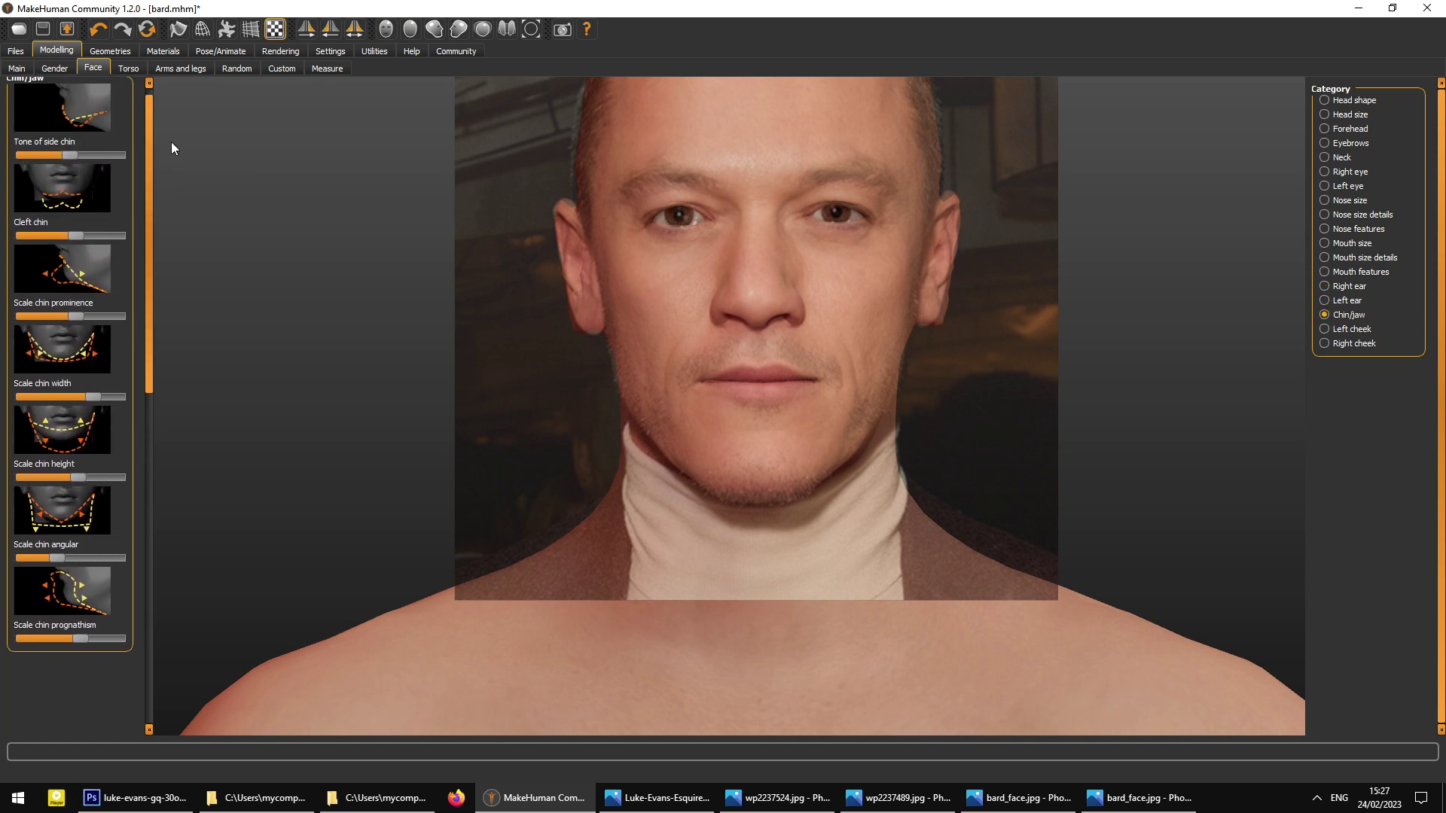
- Raise Cheek outer volume slightly above the middle on the left and right cheeks
left_click(1327, 329)
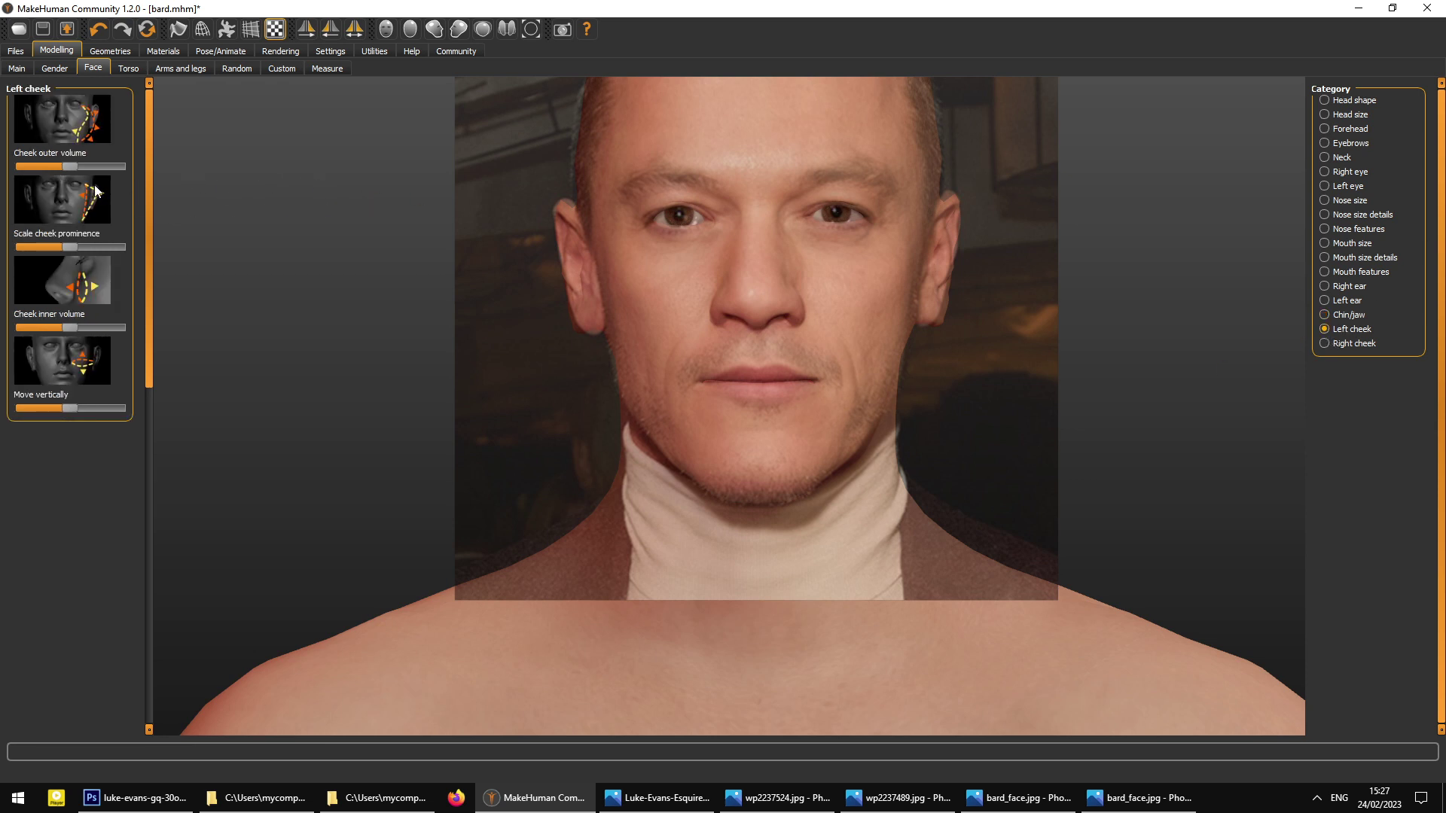
mouse_move(70, 167)
left_mouse_down()
mouse_move(97, 168)
mouse_move(81, 167)
left_mouse_up()
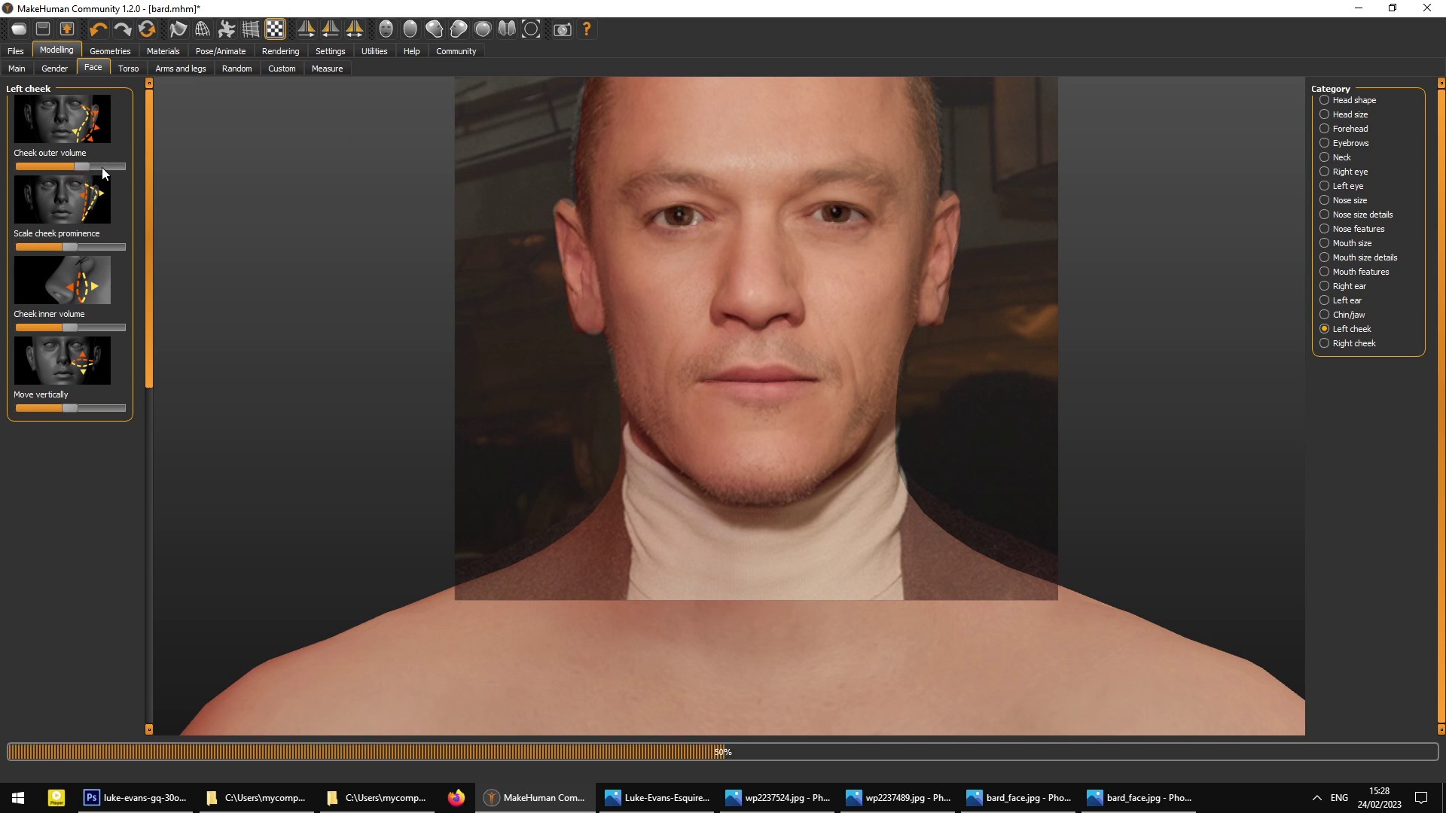
left_click(1325, 344)
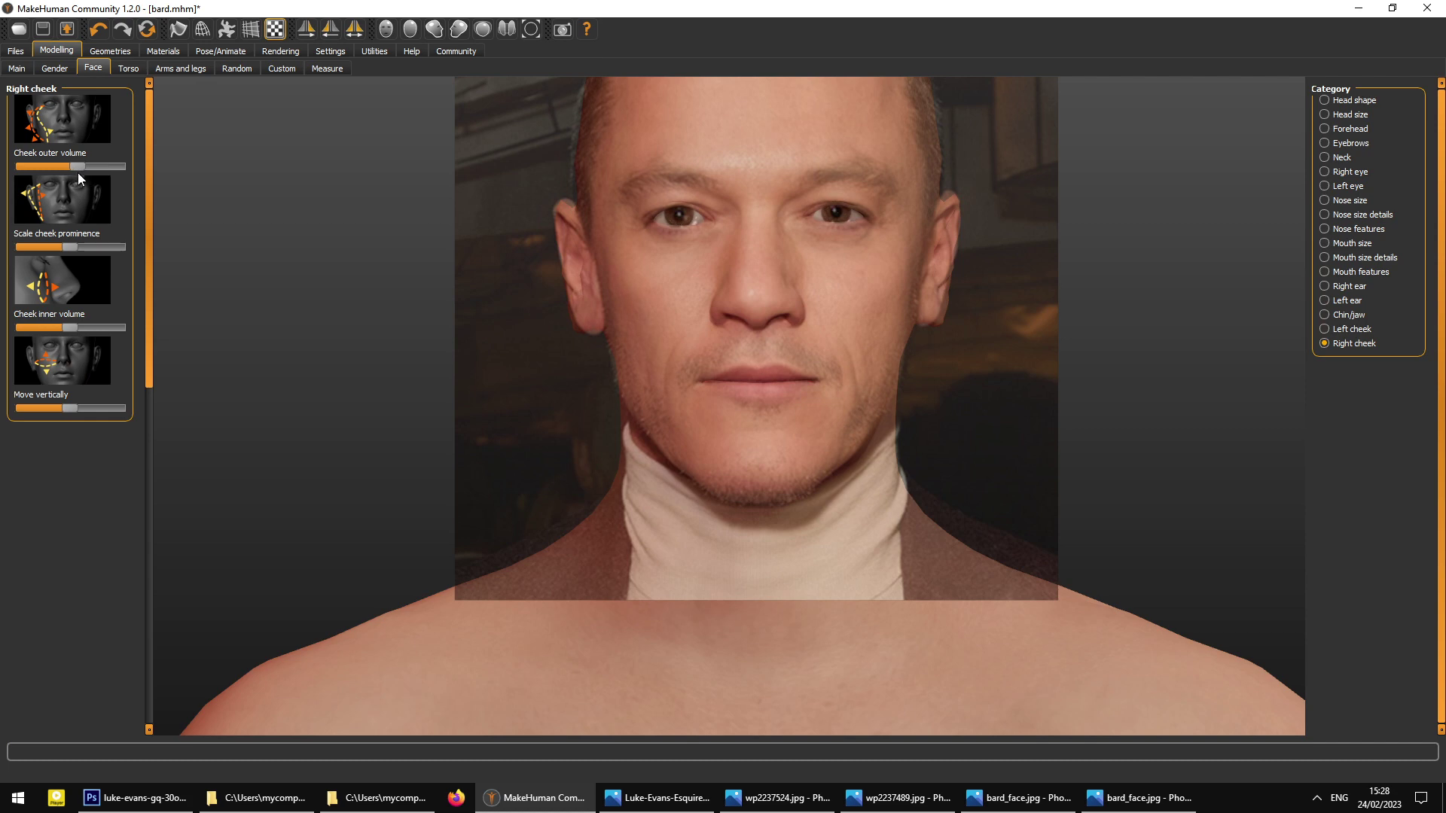
- Compare the cheeks with the reference photos wp2237489.jpg, bard_face.jpg and Luke-Evans-Esquire-5.jpg
left_click_drag(391, 450, 531, 173)
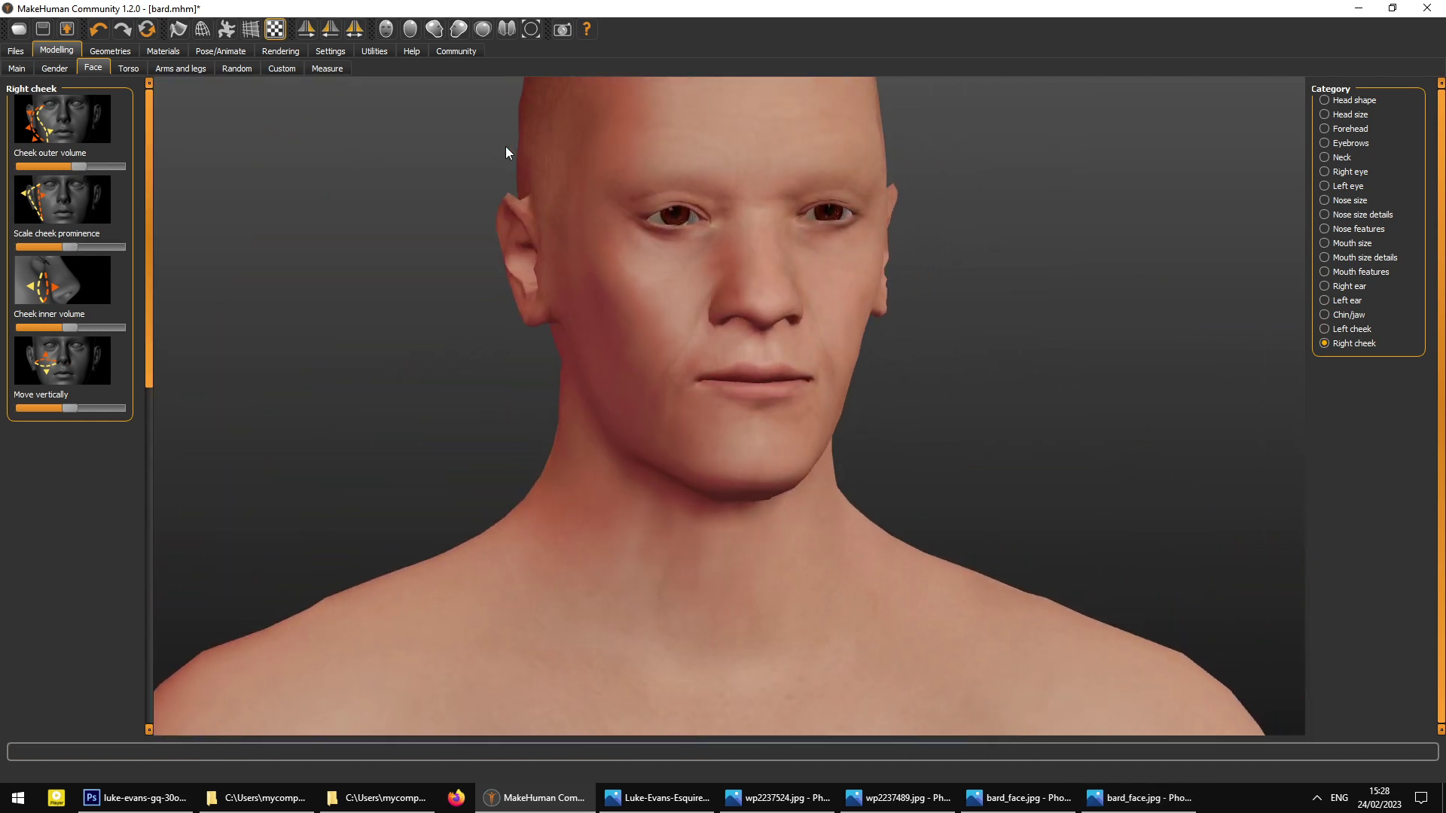
left_click(1140, 798)
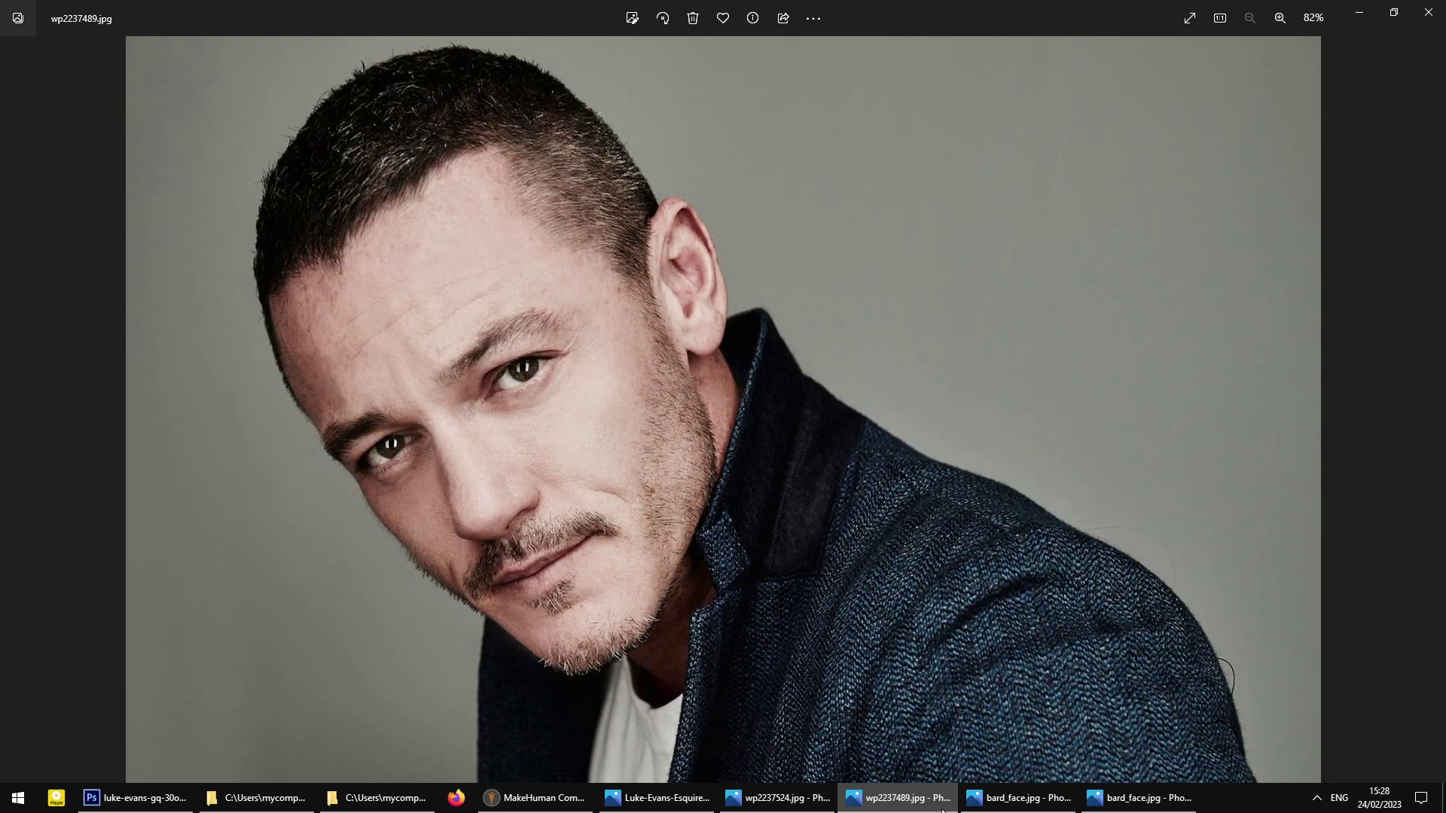
left_click(940, 806)
left_click(1018, 798)
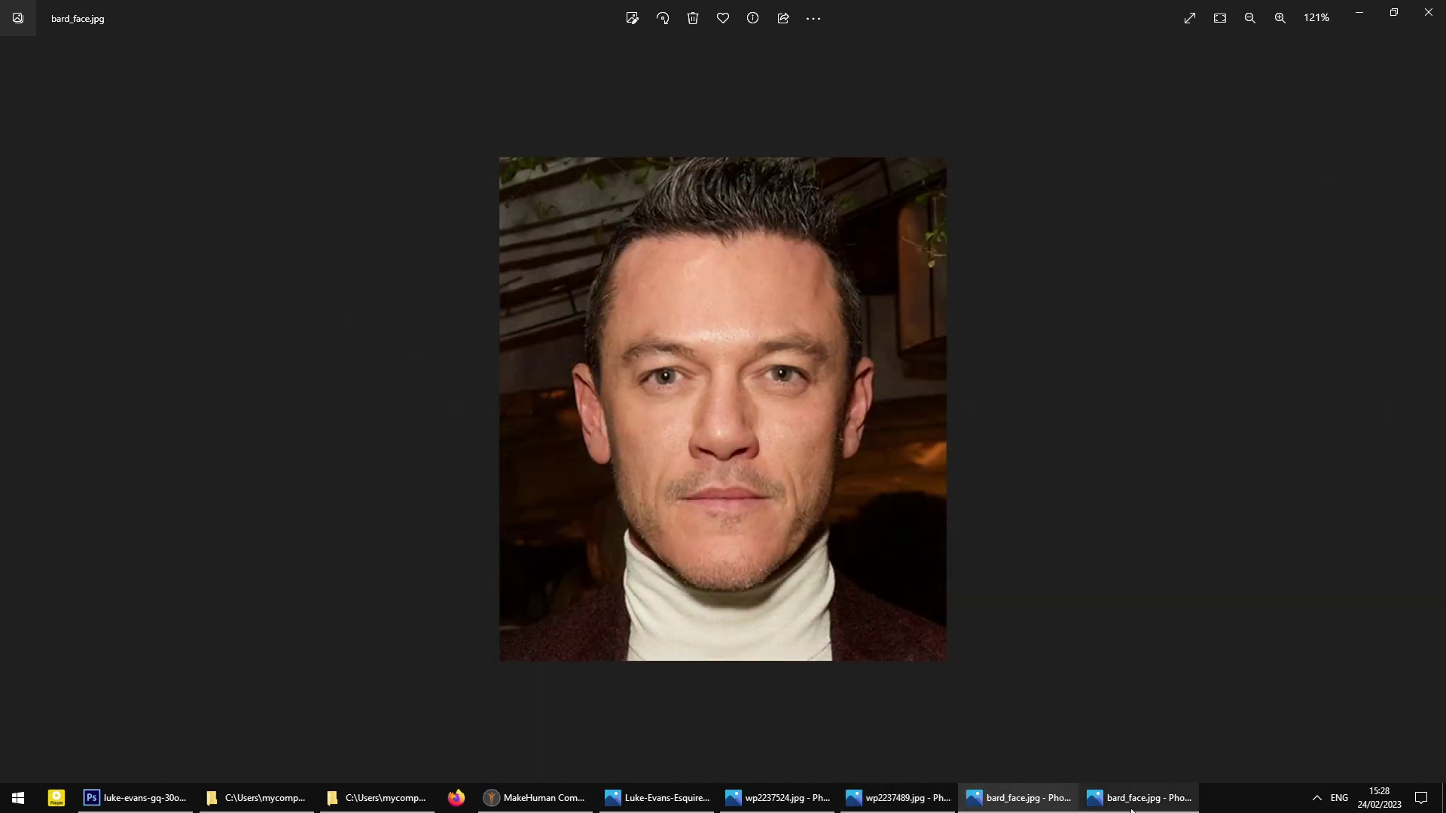
left_click(676, 804)
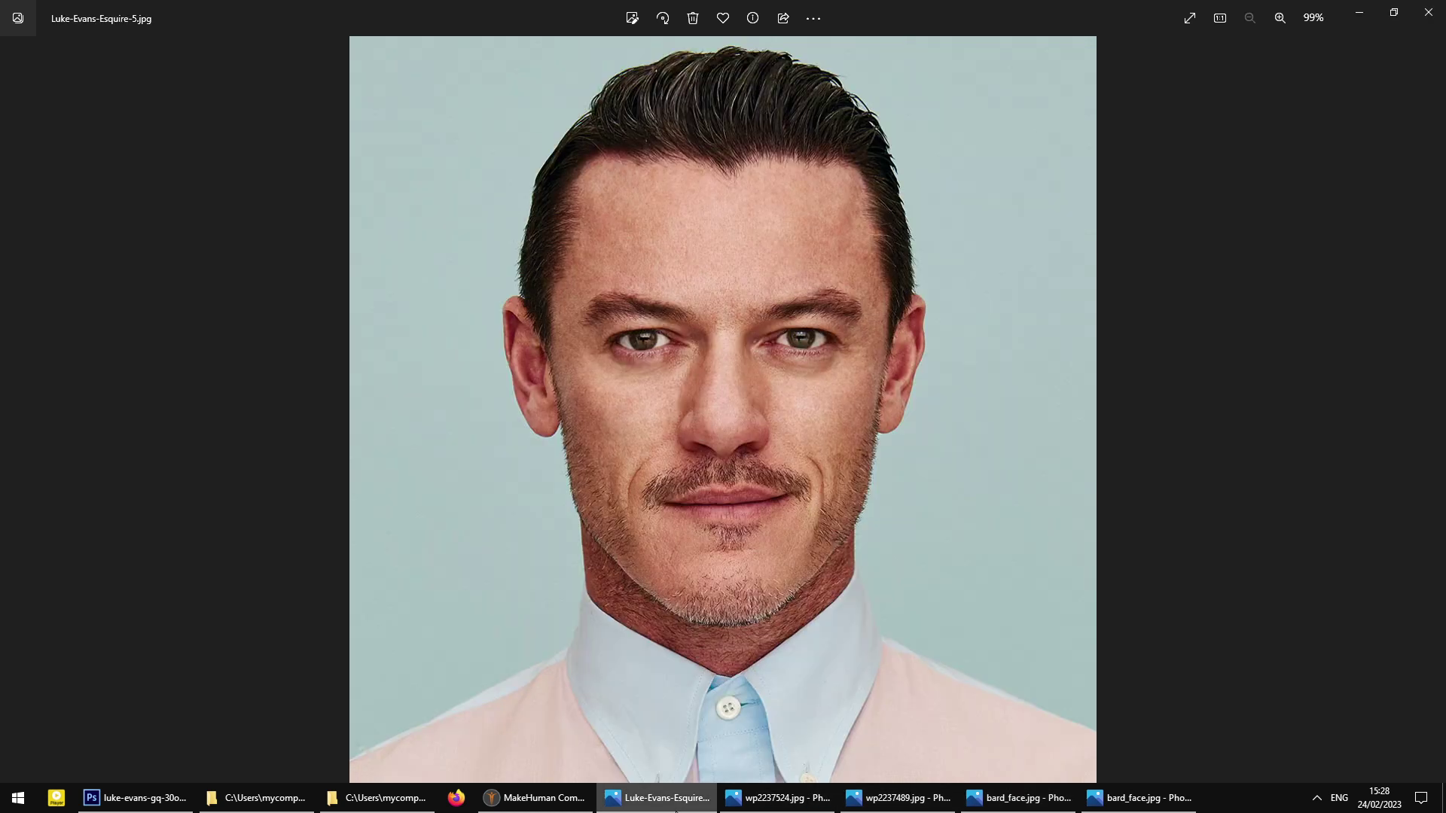
left_click(899, 804)
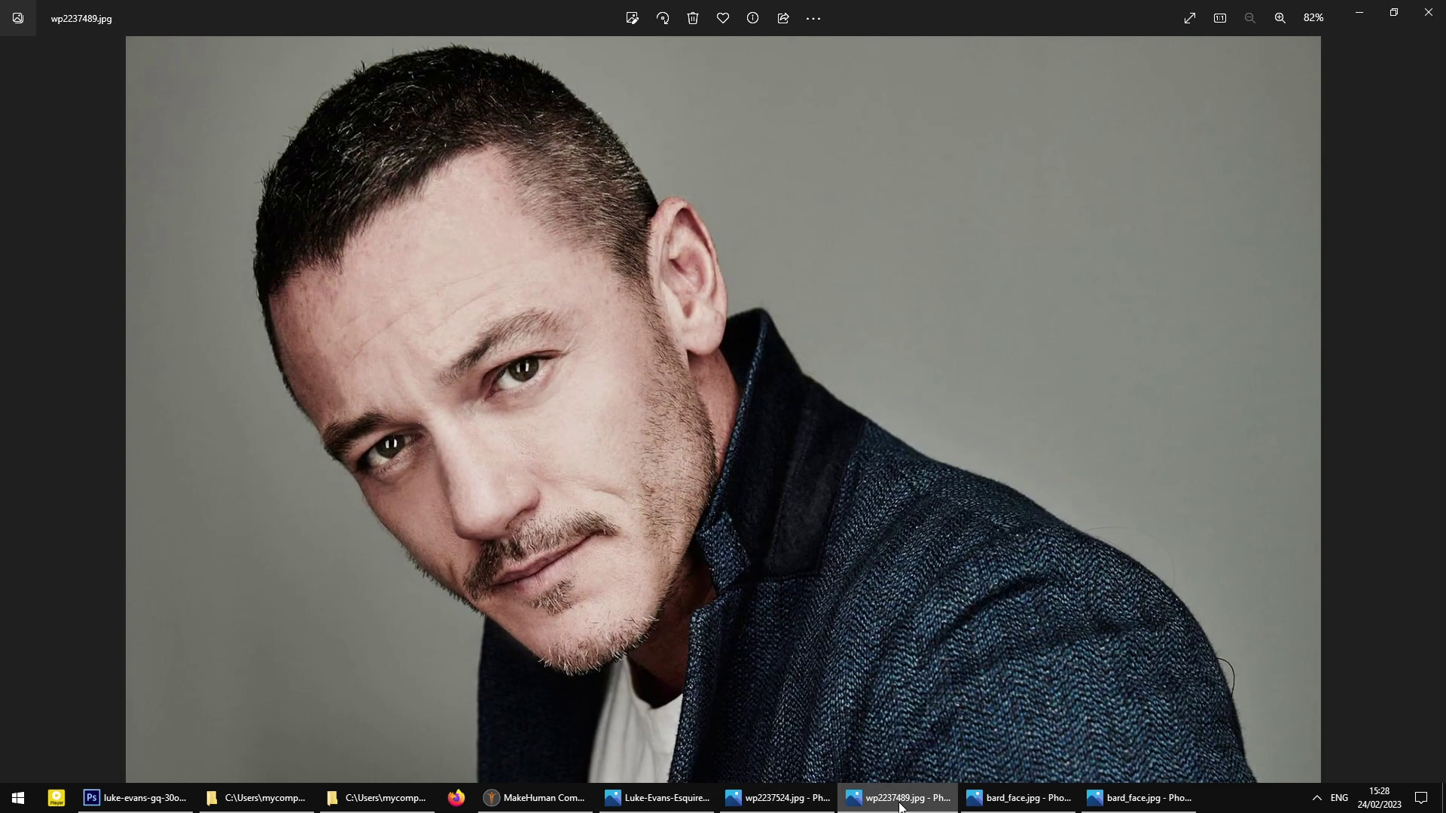
left_click(1029, 801)
left_click(515, 803)
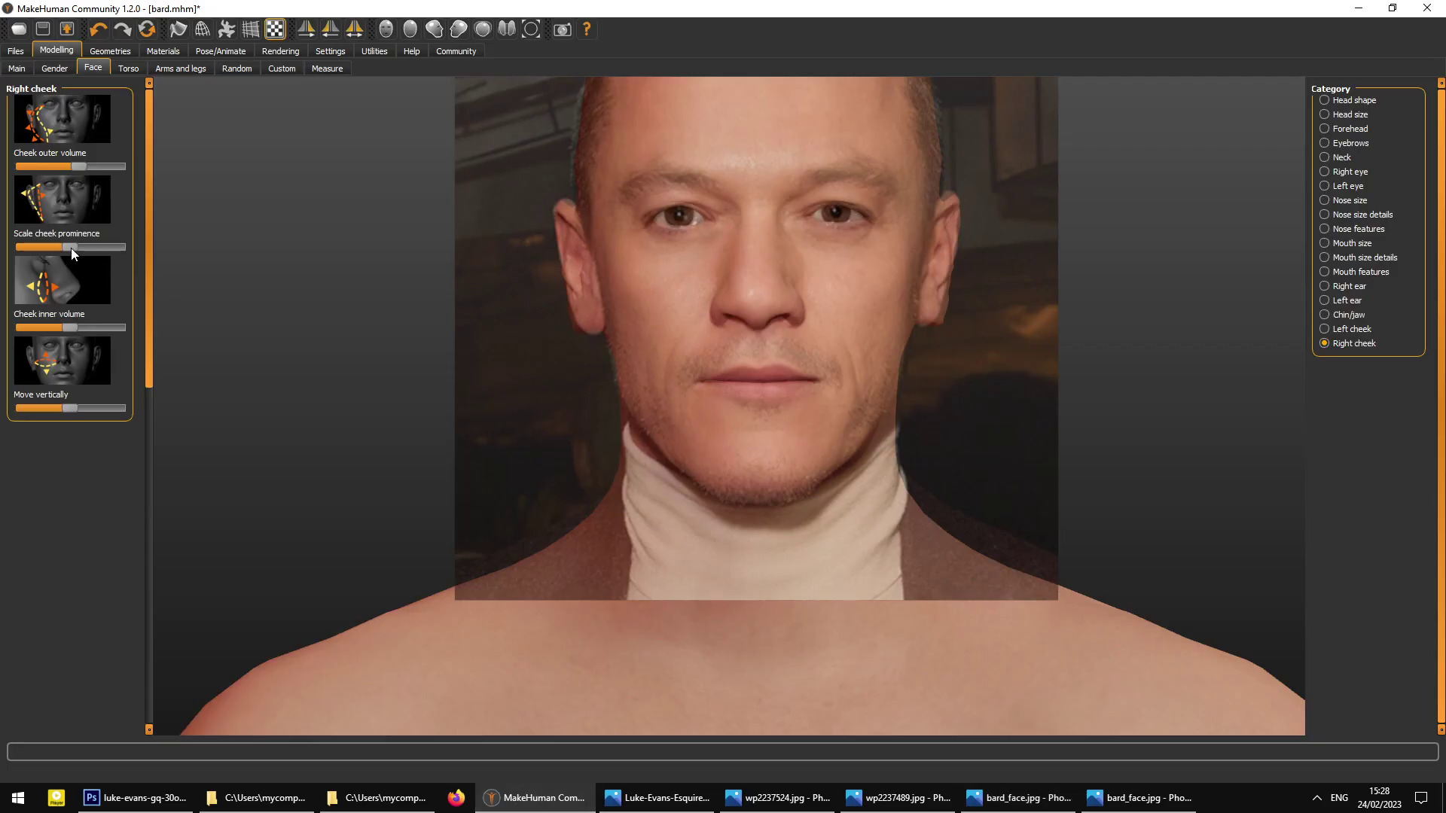
- Raise the right cheek's Scale cheek prominence slightly above the middle and trim its Cheek outer volume a little
left_click_drag(67, 250, 93, 254)
left_click_drag(82, 171, 73, 176)
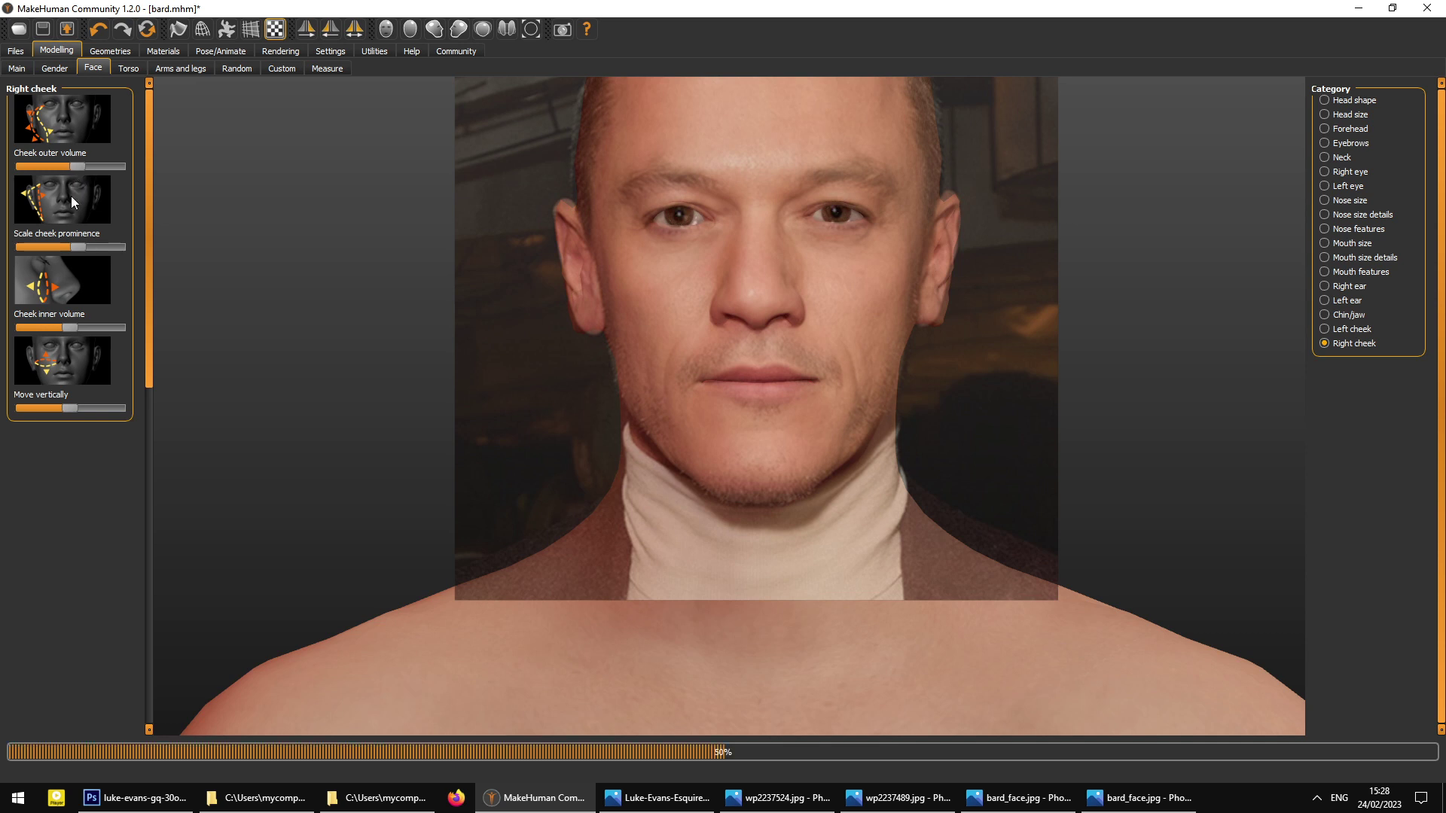
left_click_drag(398, 352, 527, 342)
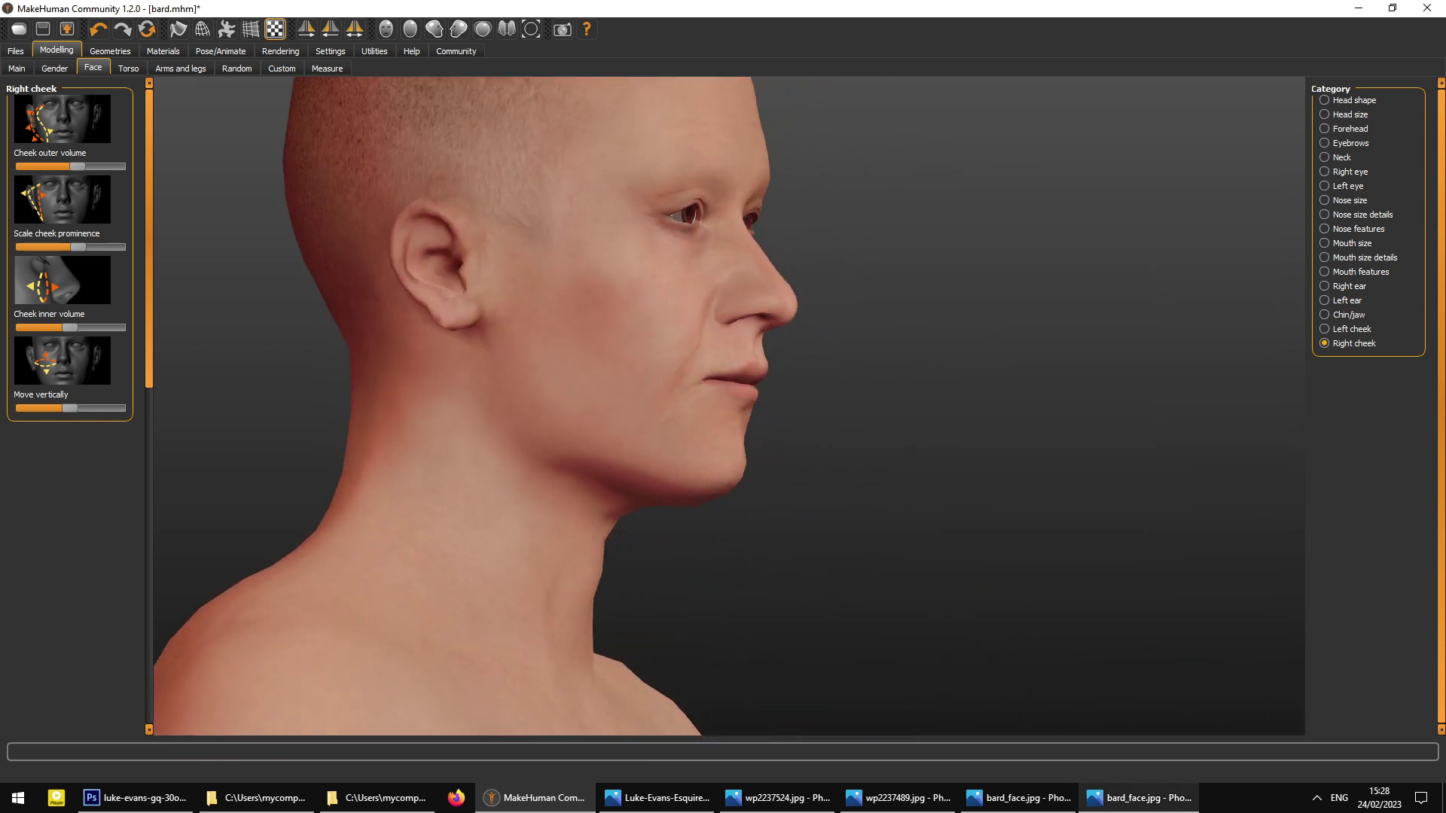
- Raise the right cheek's Cheek inner volume moderately above the middle, checking the shape against bard_face.jpg
left_click(1019, 798)
left_click(1018, 799)
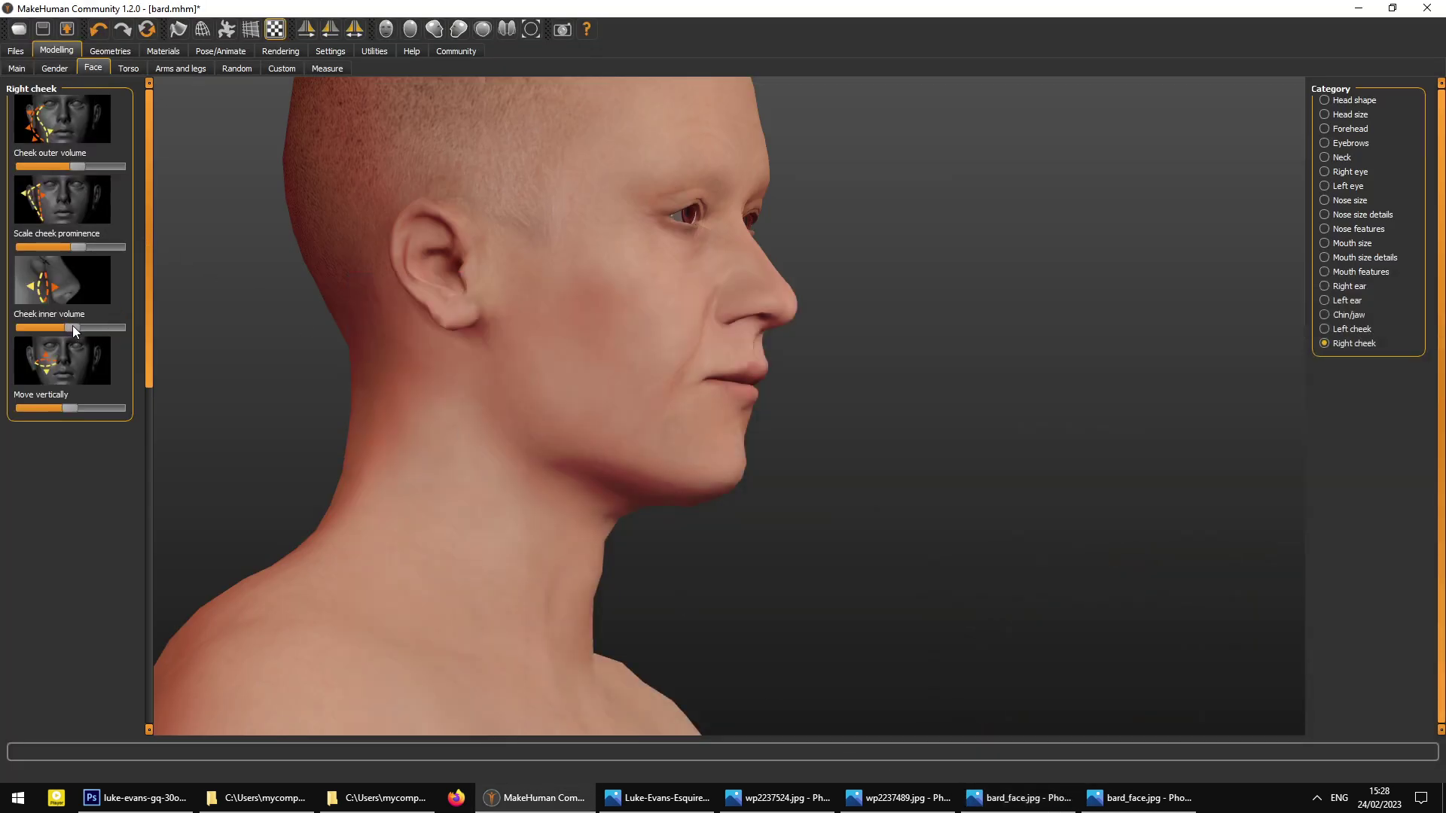
mouse_move(75, 327)
left_mouse_down()
mouse_move(113, 329)
mouse_move(75, 330)
left_mouse_up()
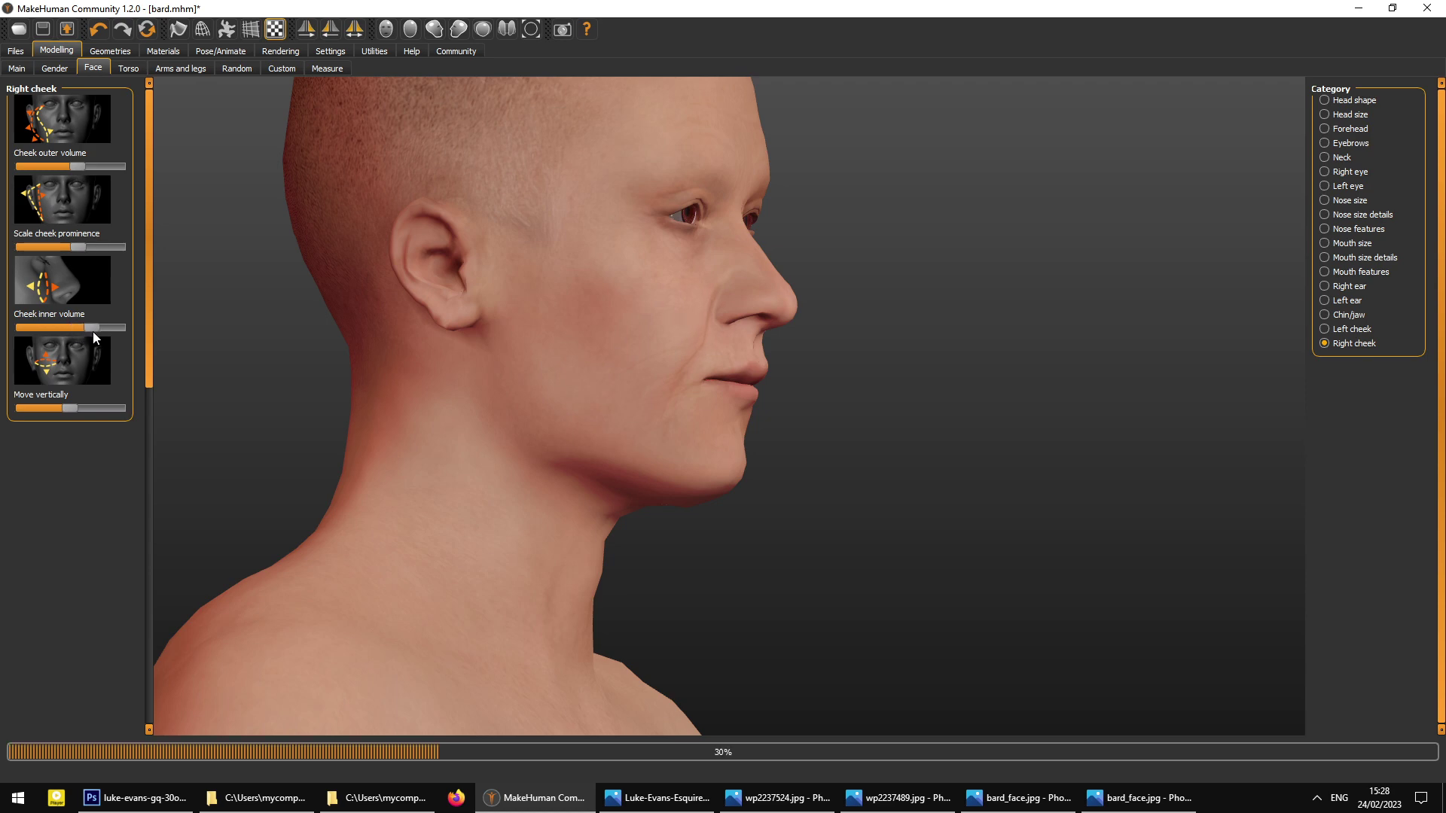
left_click(1018, 798)
left_click(1102, 809)
left_click(1102, 810)
left_click(873, 808)
left_click(874, 808)
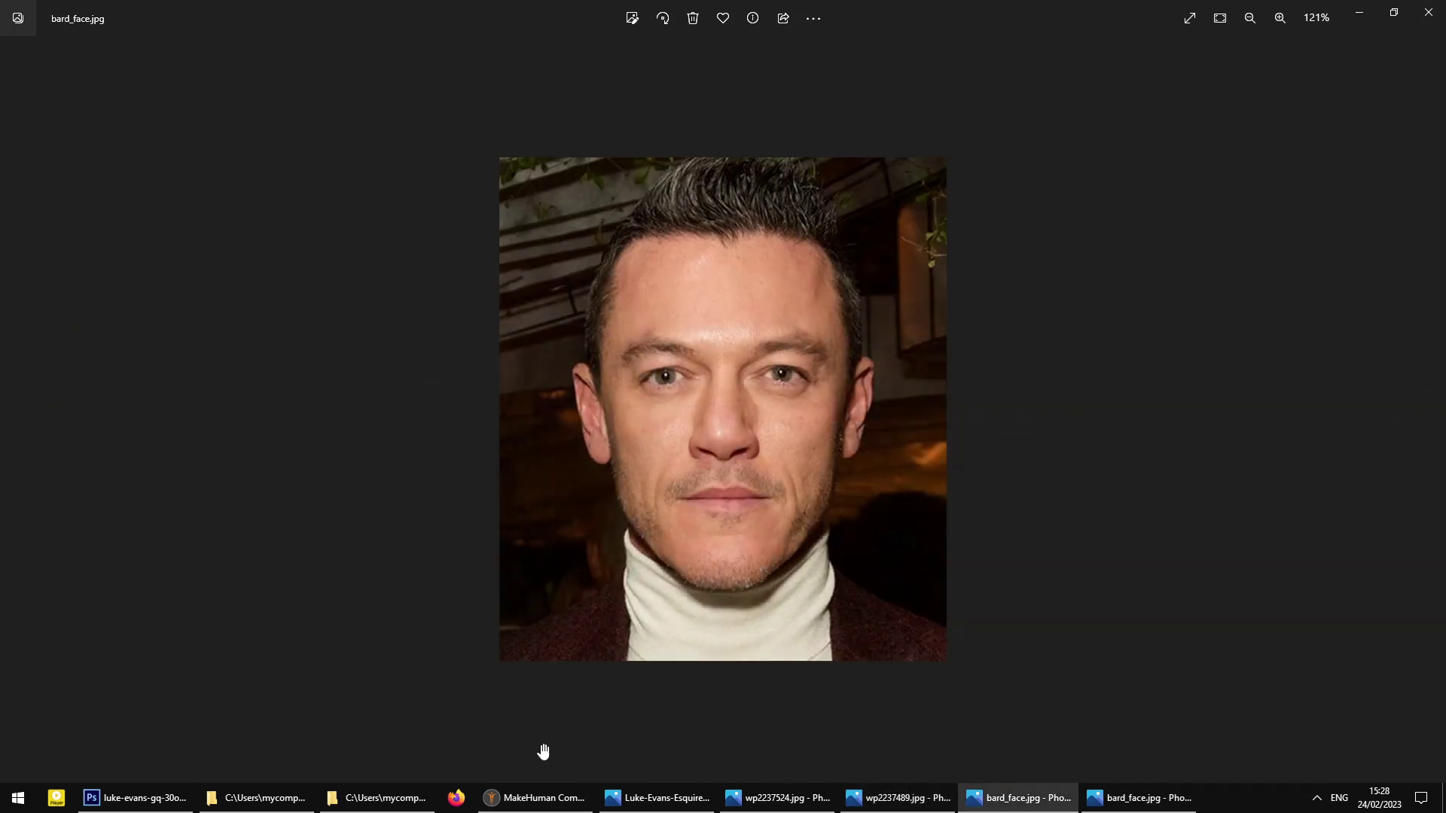
left_click(536, 797)
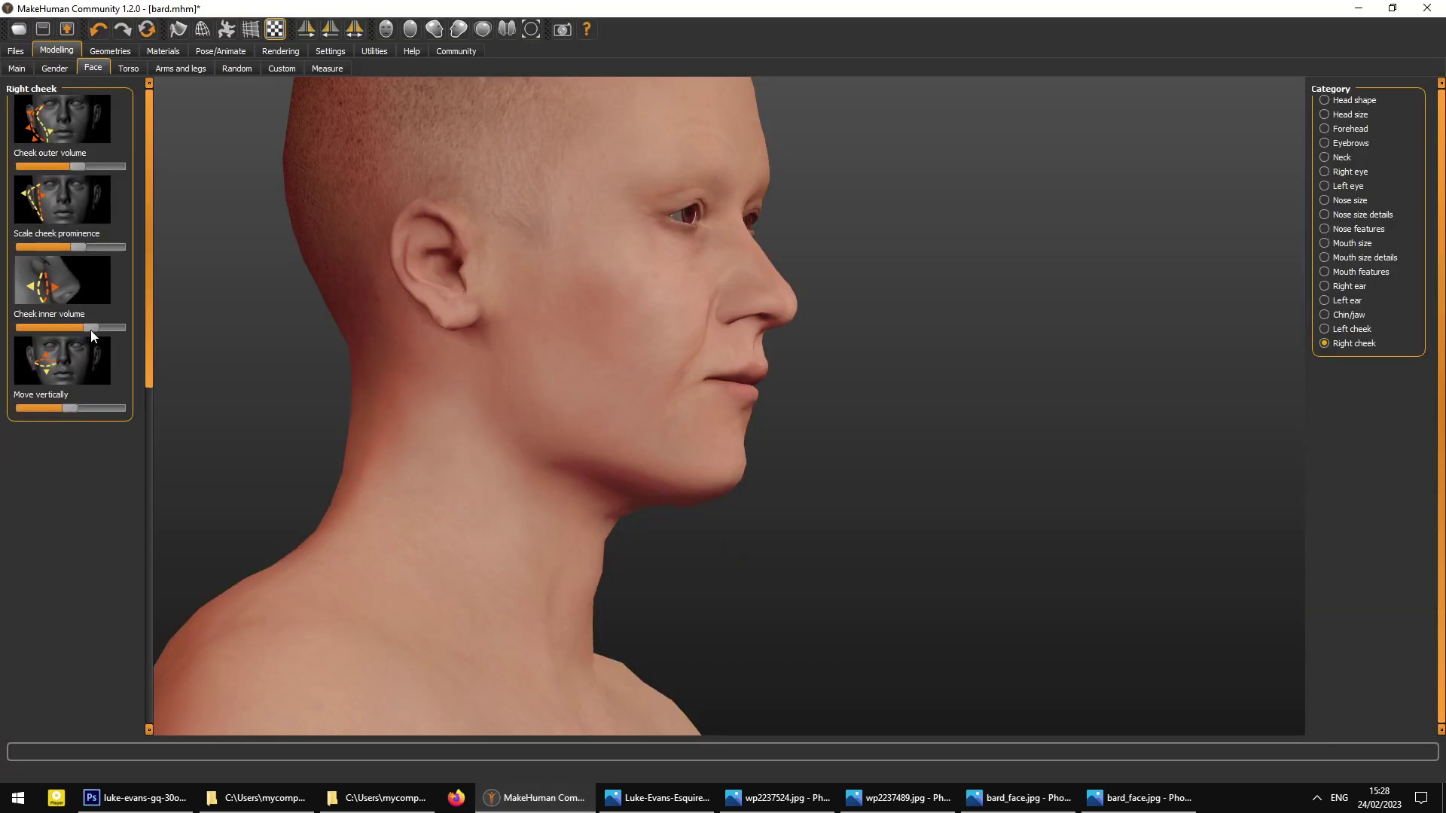
- Adjust the right cheek's Move vertically close to the middle and check the face from the front
left_click_drag(441, 396, 509, 398)
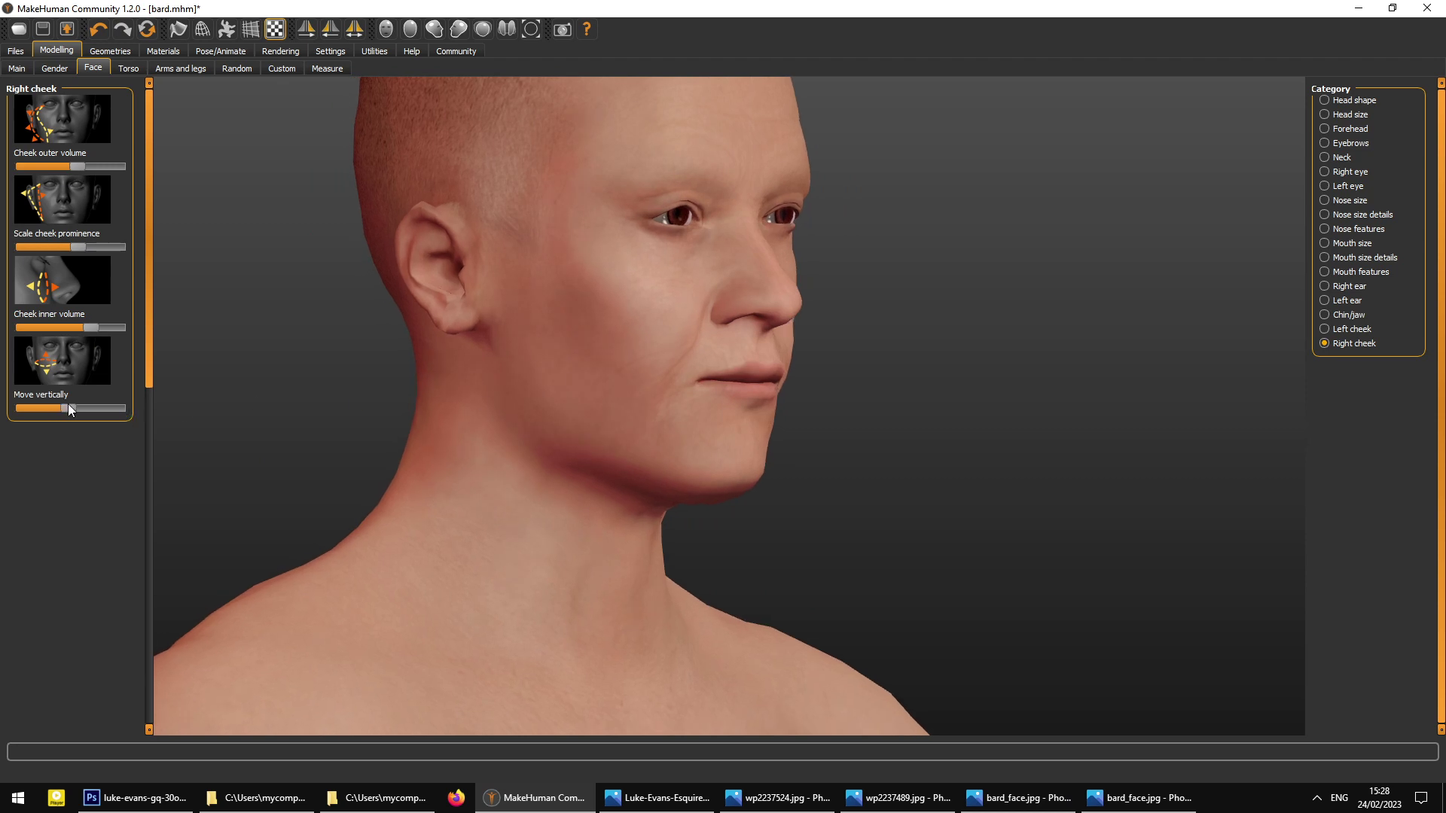
left_click_drag(65, 408, 71, 407)
left_click(386, 29)
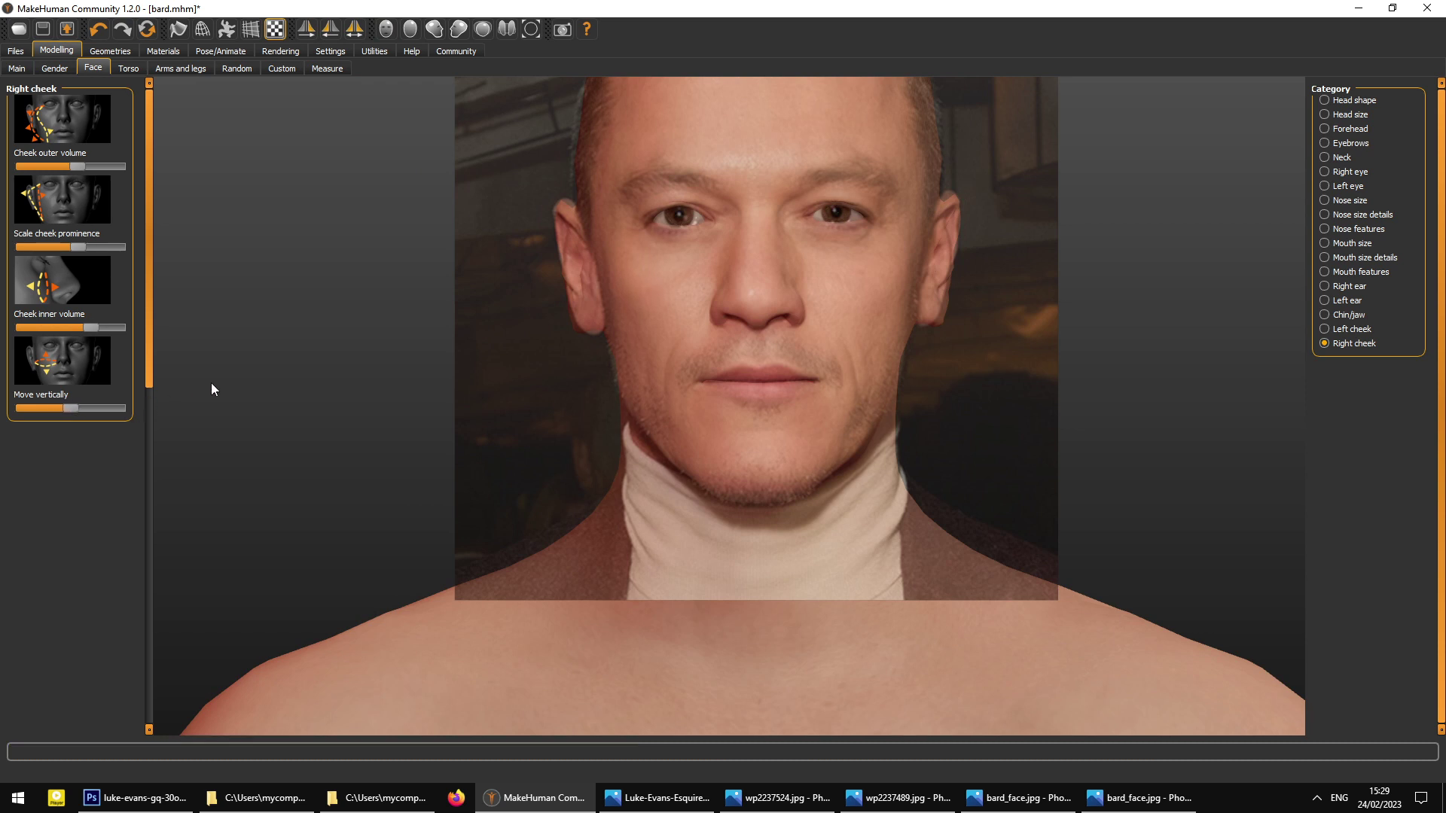
- Raise the left cheek's Cheek outer volume a little further and its Scale cheek prominence slightly above the middle
left_click(1334, 333)
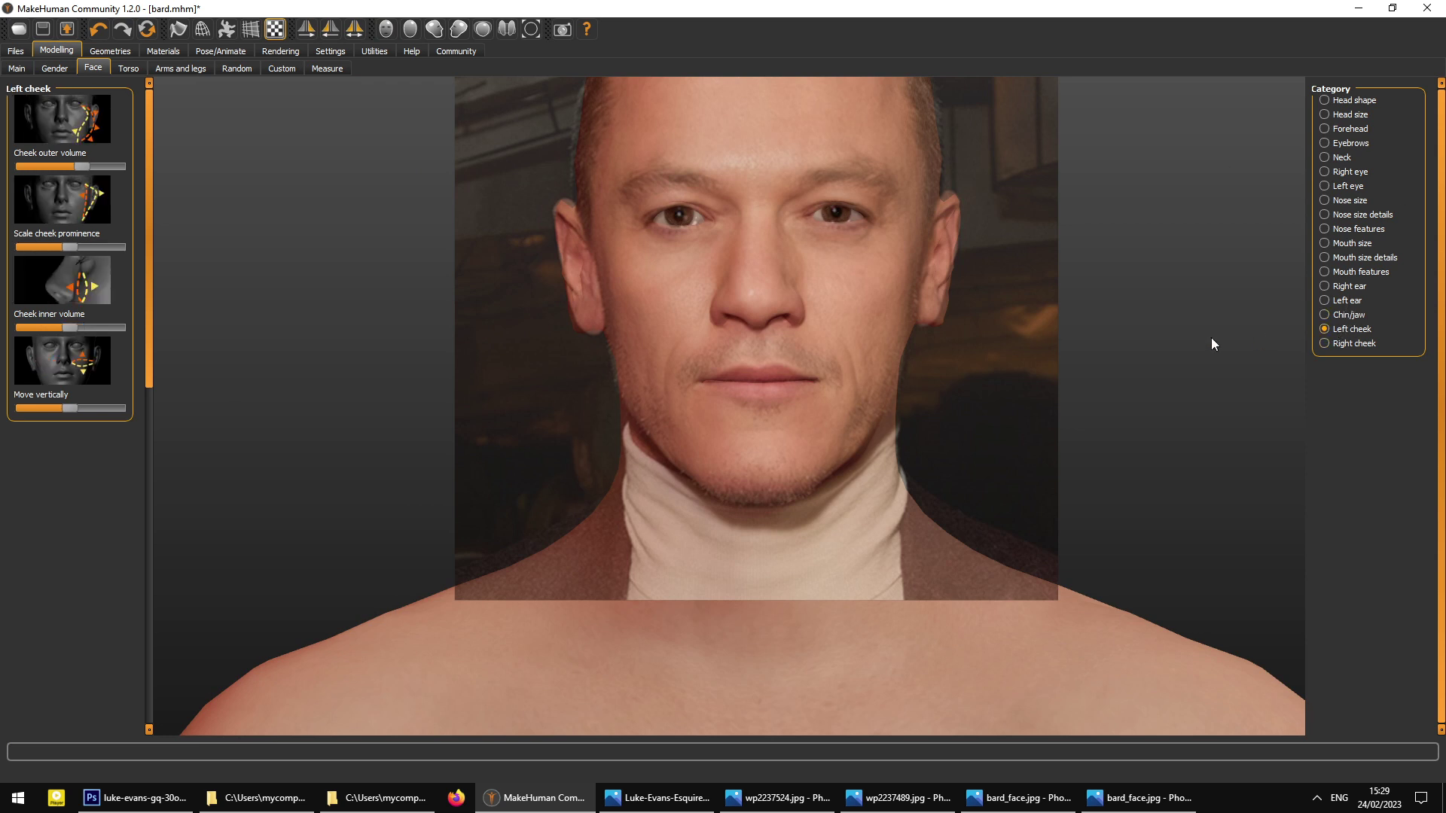
left_click_drag(84, 167, 88, 167)
left_click(76, 246)
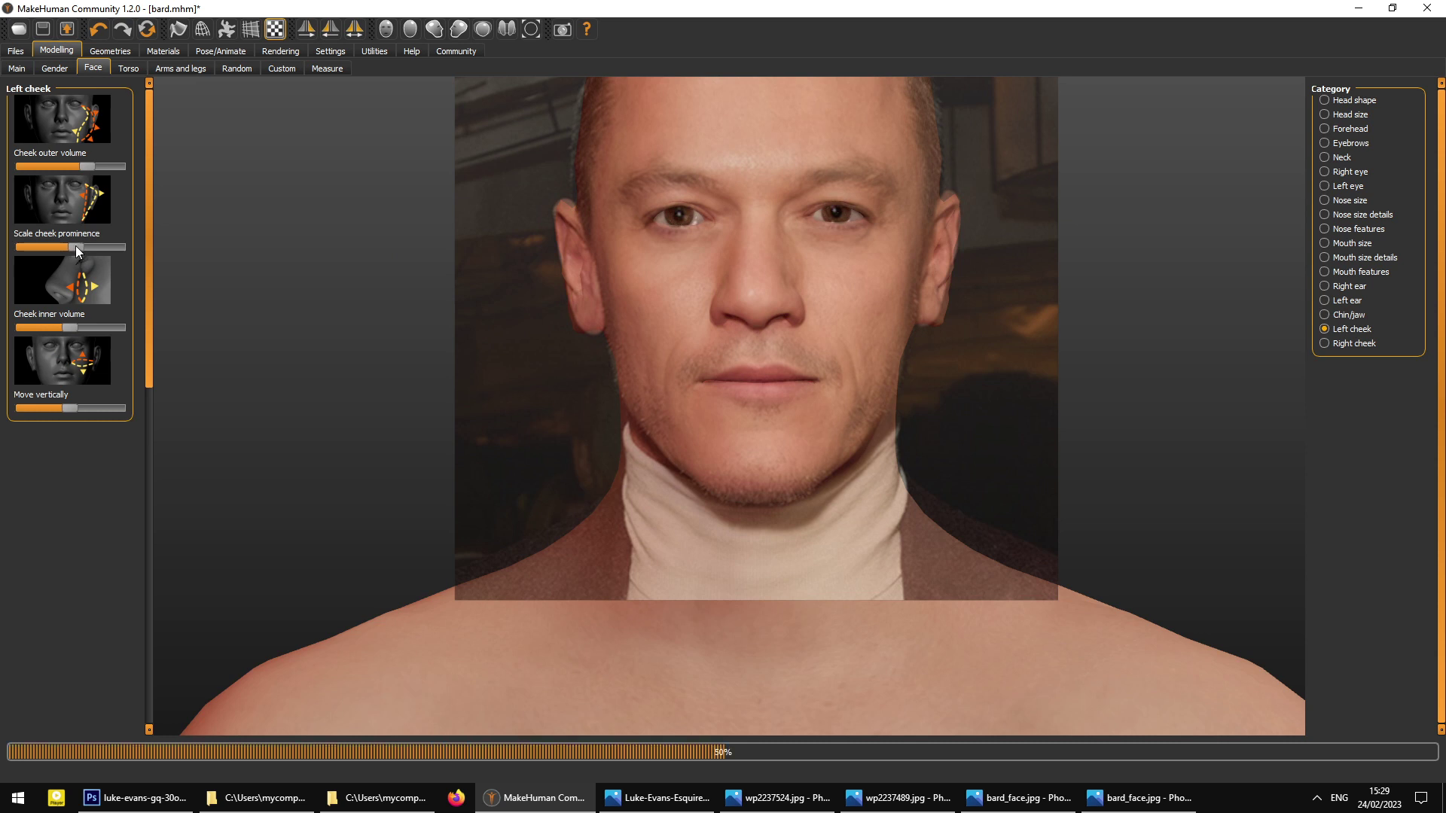
- Raise the left cheek's Cheek inner volume and Move vertically slightly above the middle
left_click(77, 329)
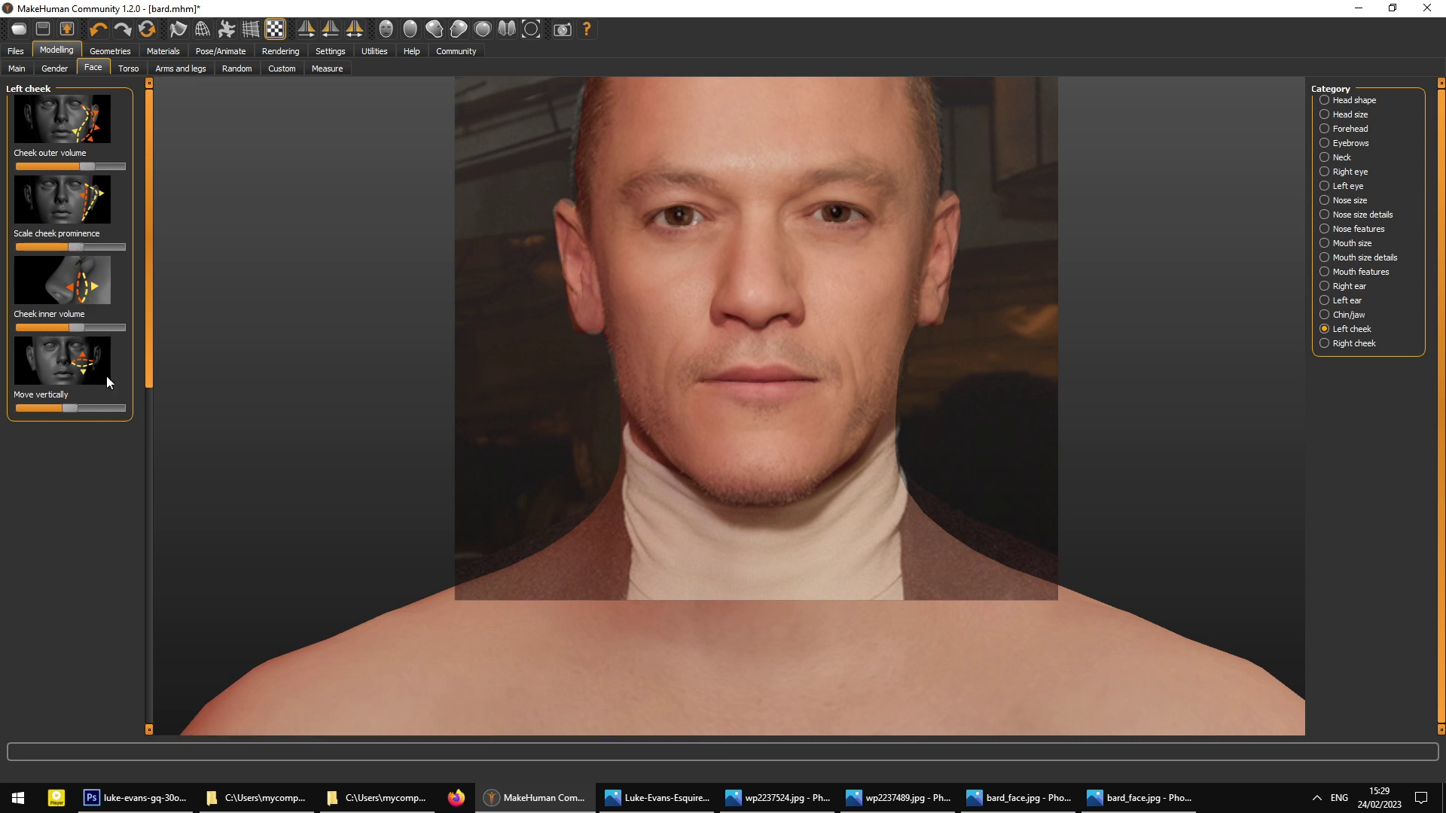
left_click(81, 413)
mouse_move(505, 391)
left_mouse_down()
mouse_move(472, 398)
mouse_move(514, 384)
left_mouse_up()
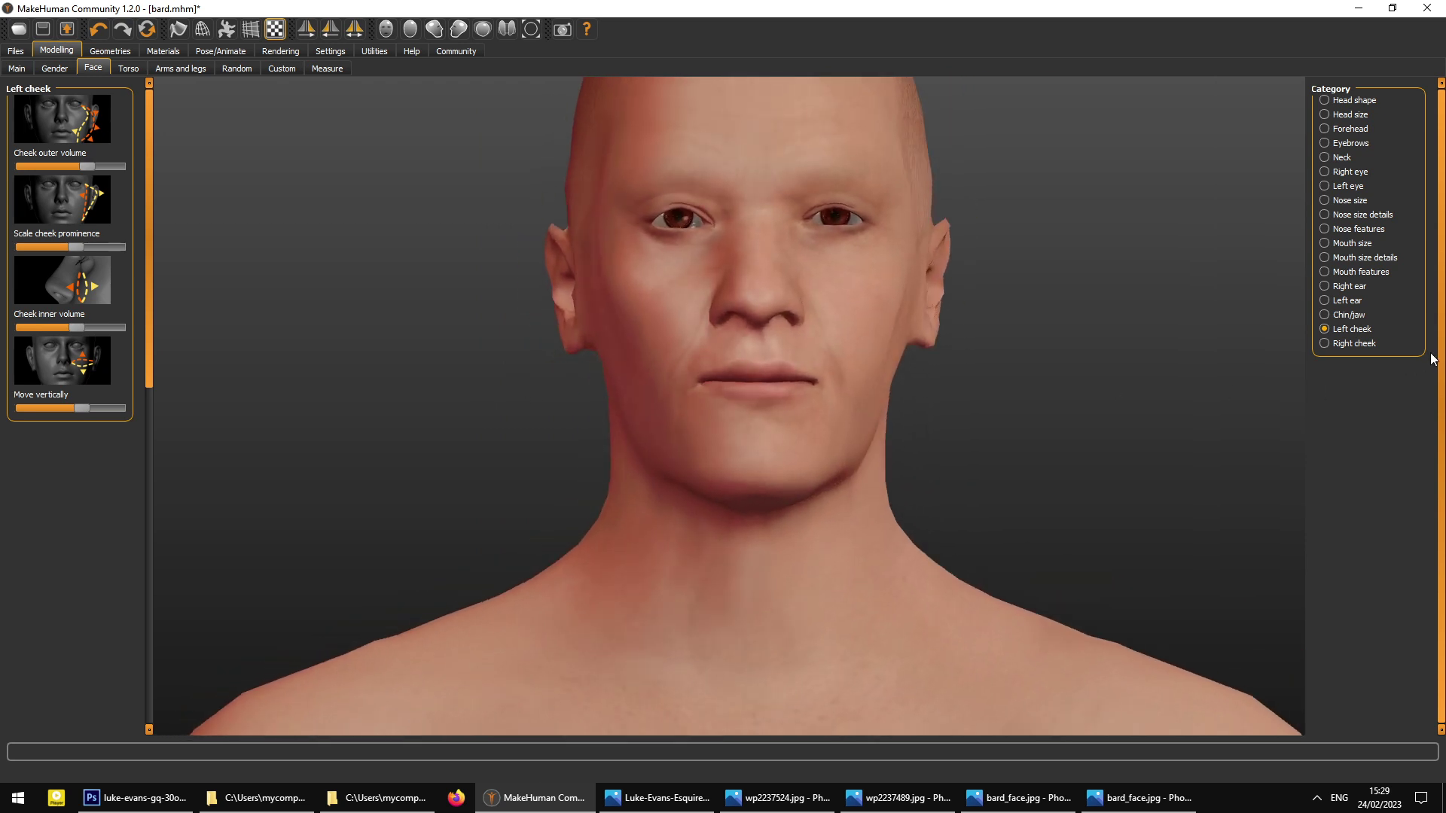
- Compare the sliders of both cheeks and lower the left cheek's Cheek outer volume to slightly above the middle
left_click(1337, 344)
left_click(1341, 330)
left_click(1336, 345)
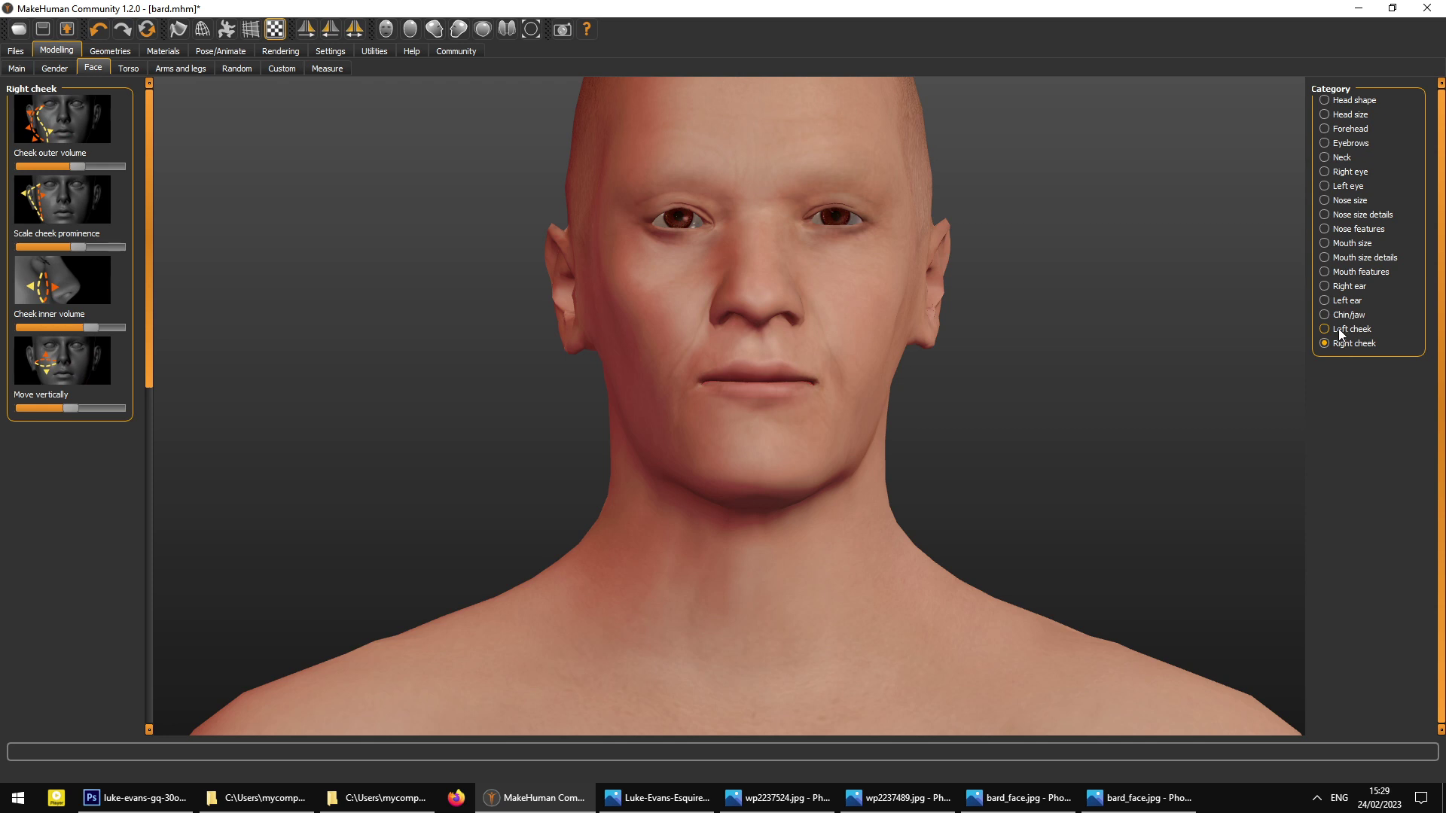
left_click(1339, 330)
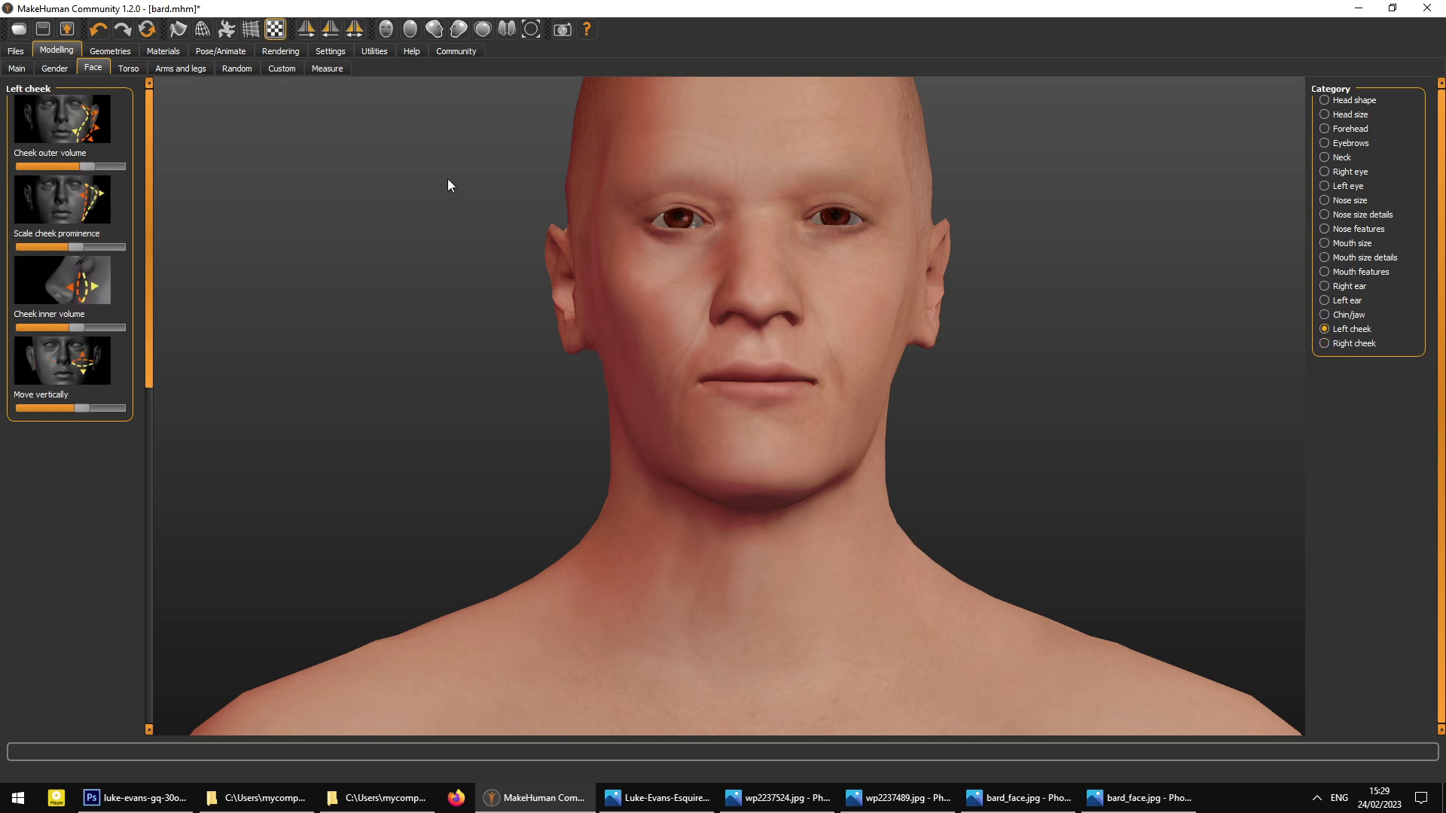
left_click(83, 165)
left_click_drag(84, 166, 79, 167)
- Balance Cheek inner volume between the cheeks, raising the left cheek's a little further above the middle
left_click(1344, 346)
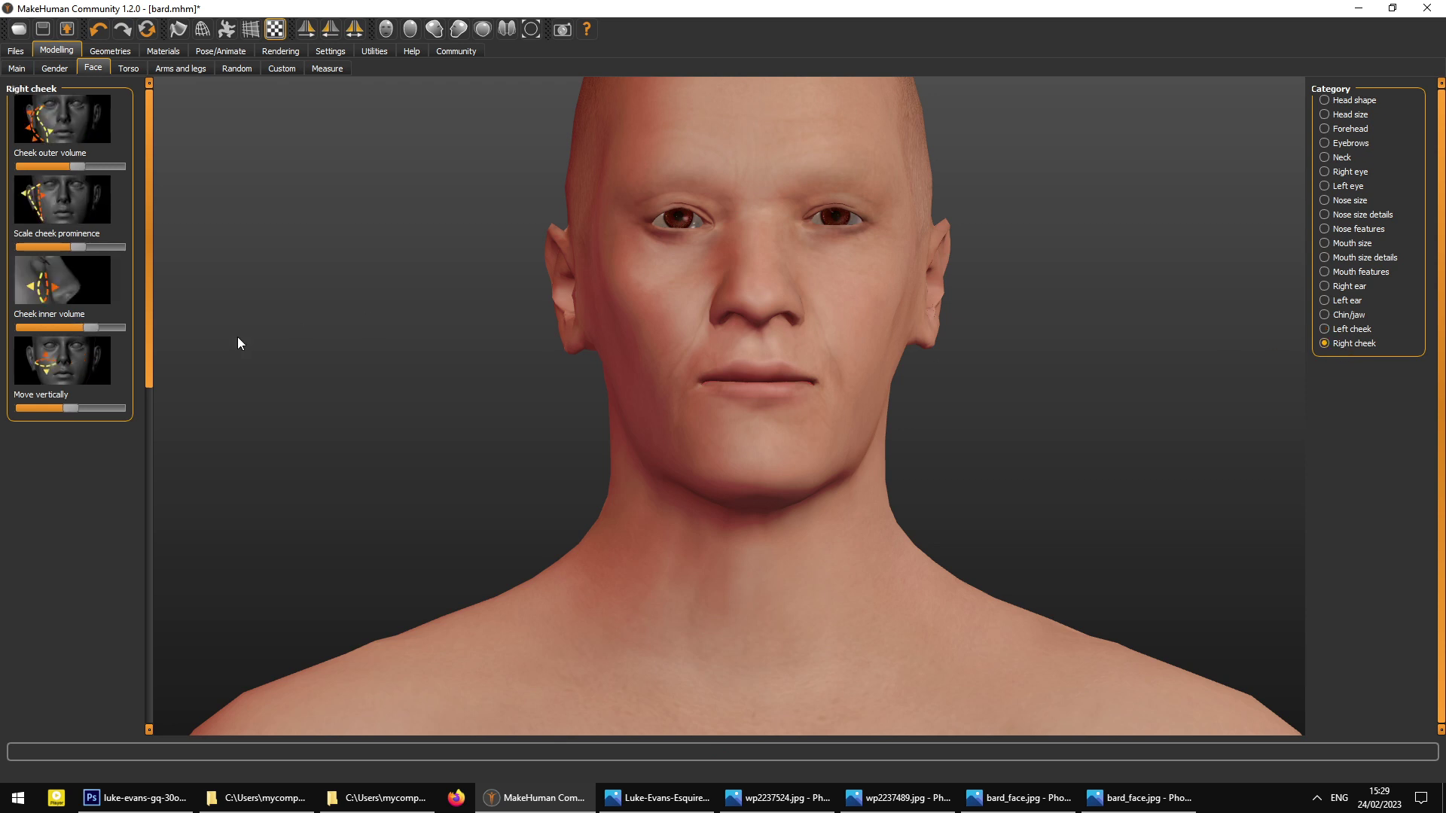
left_click(89, 329)
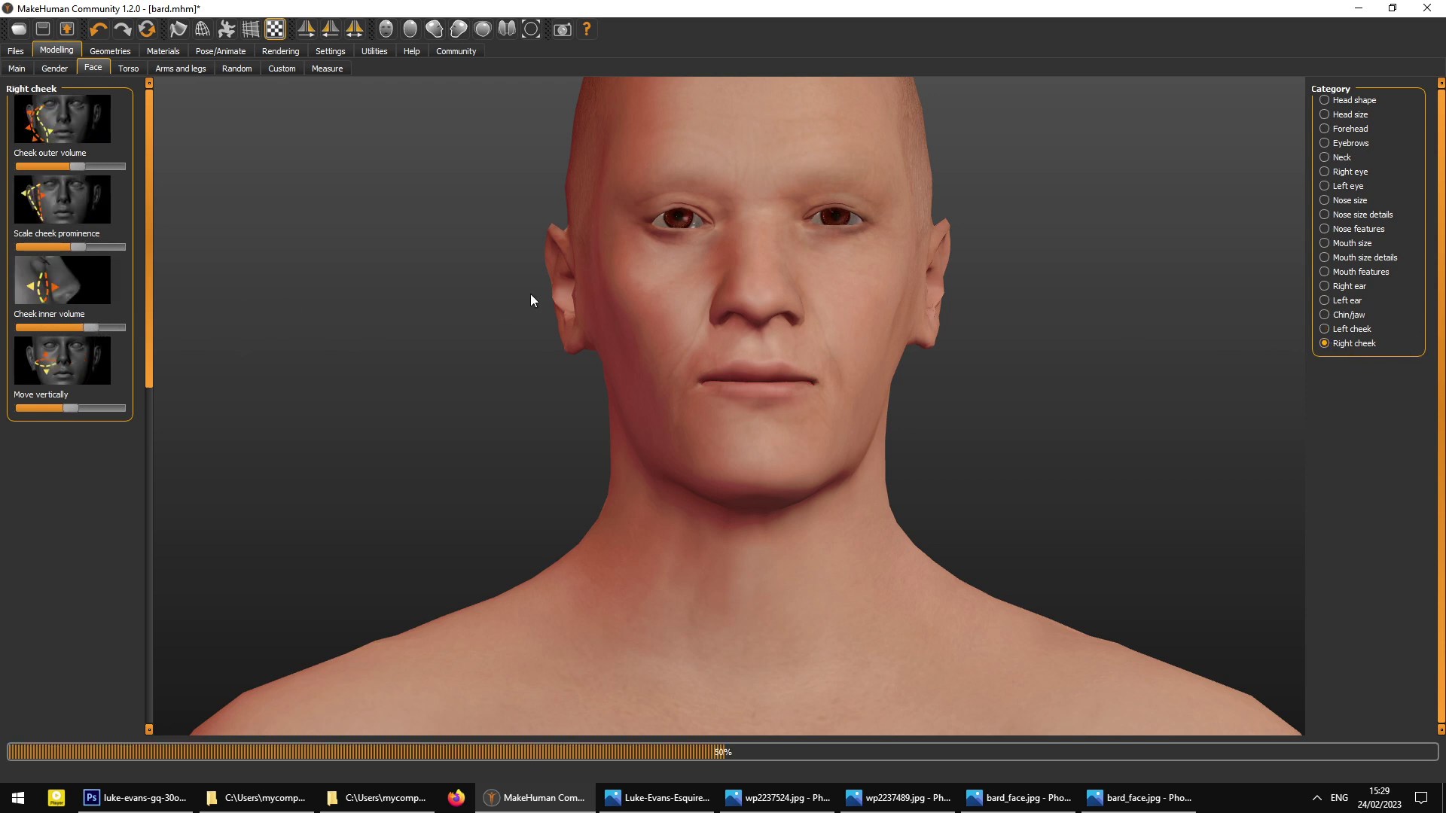
left_click(1349, 330)
left_click(80, 327)
- Fine-tune Move vertically on both cheeks, with the right near the middle and the left slightly above it
left_click(1349, 346)
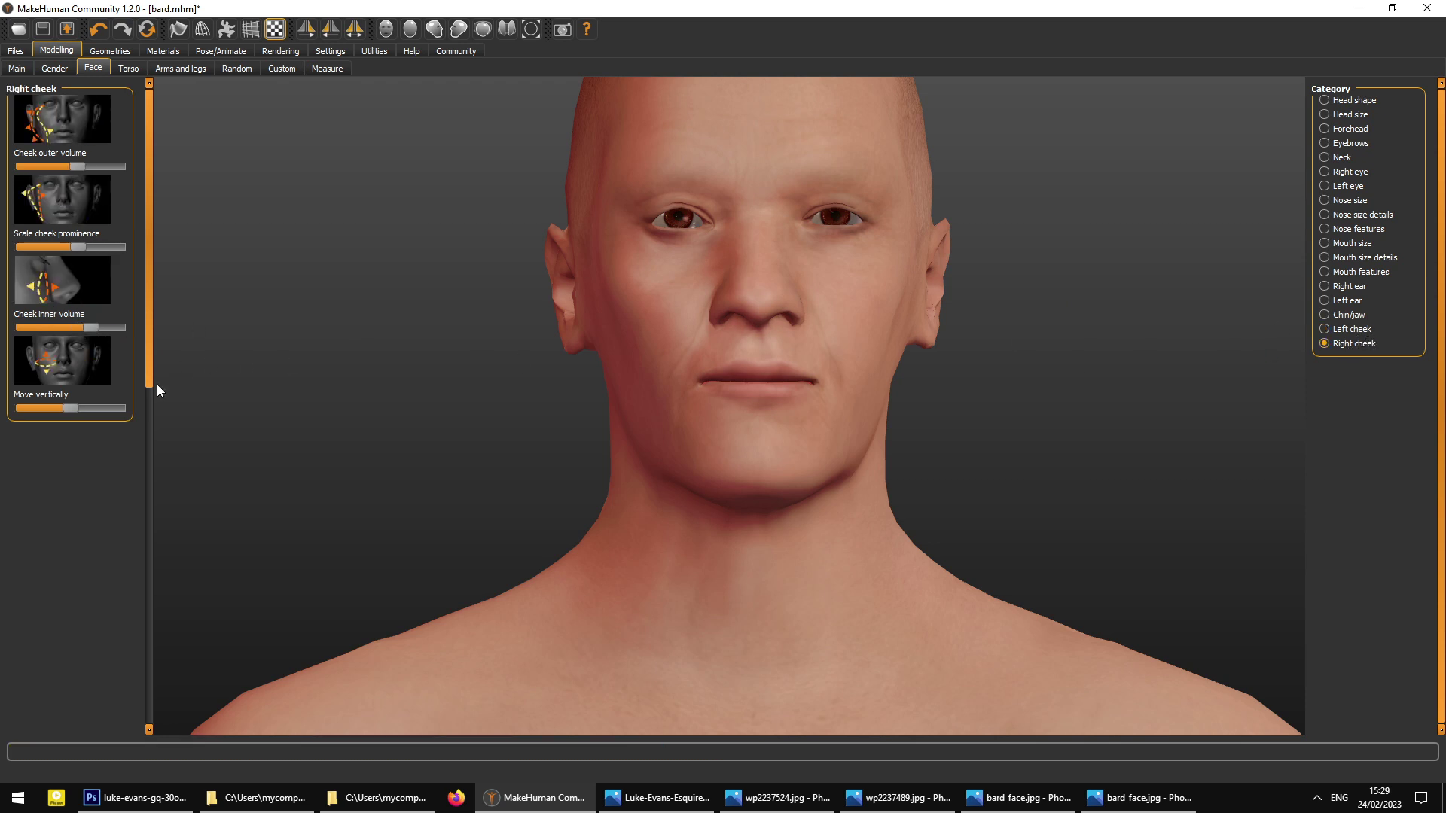
left_click_drag(72, 407, 70, 409)
left_click(1352, 329)
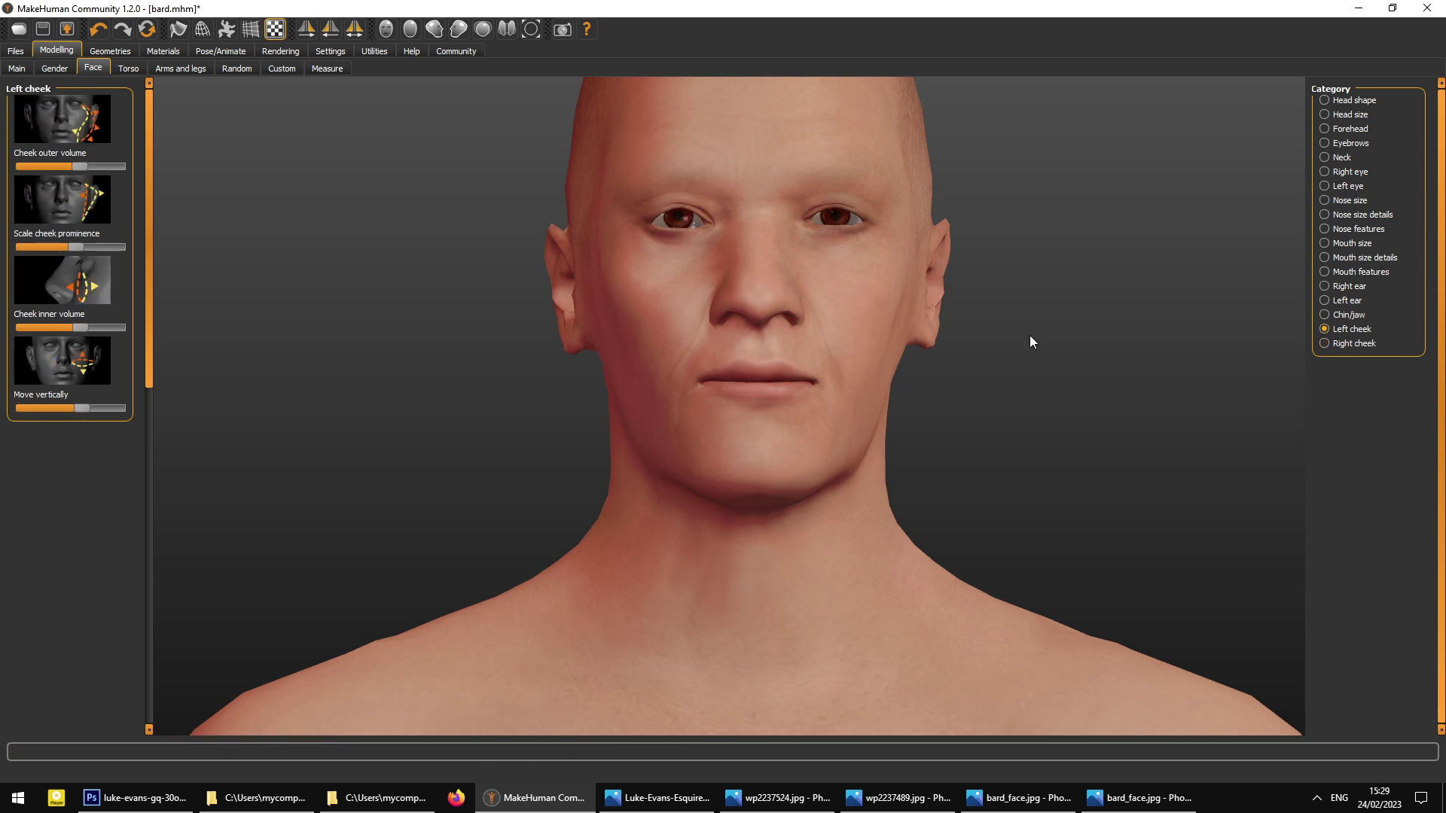
left_click(79, 409)
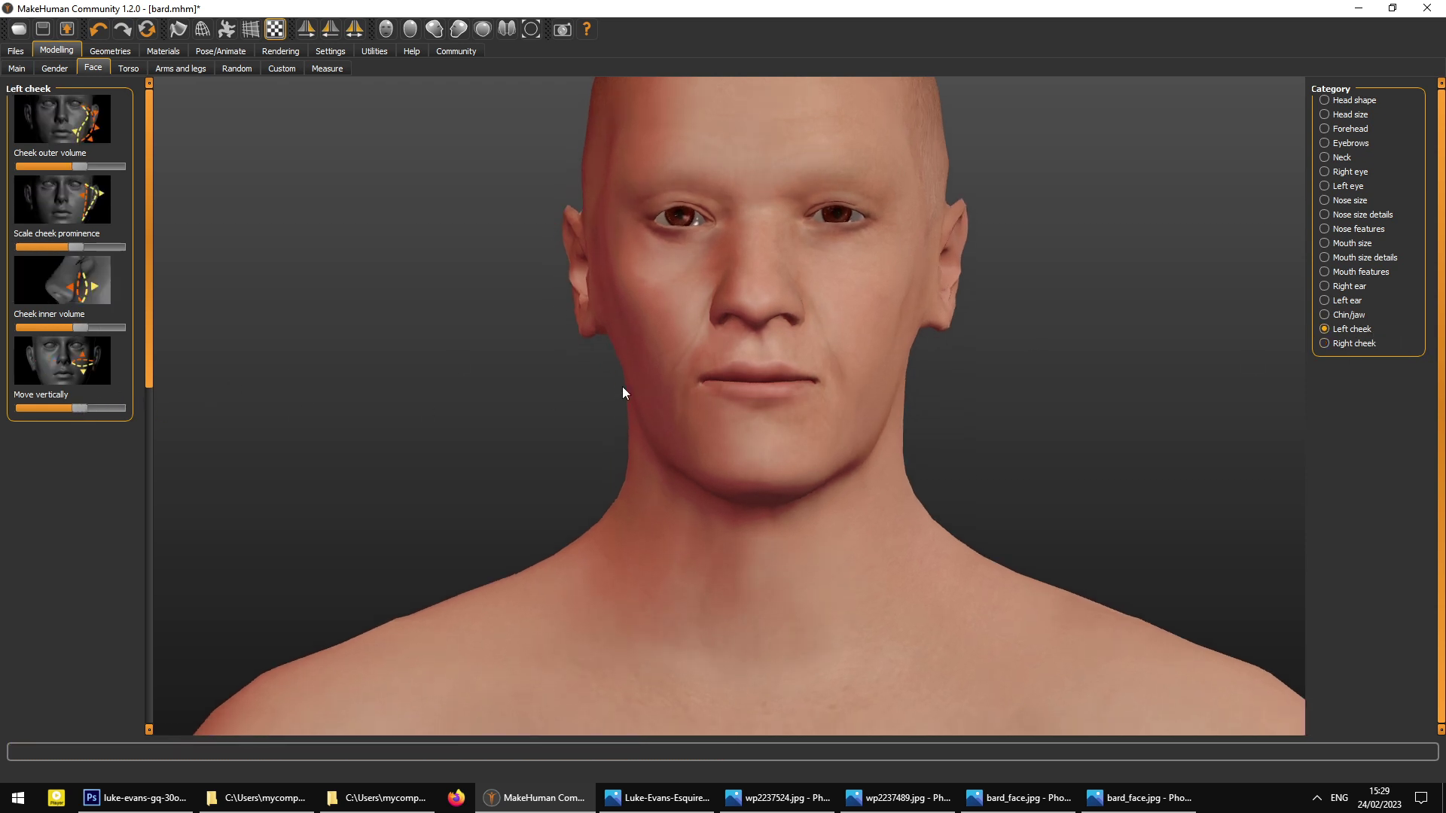
- Examine the reshaped cheeks and overall face from both sides and from the front
scroll(625, 378, "down", 6)
left_click_drag(721, 409, 756, 378)
scroll(693, 407, "up", 5)
scroll(693, 407, "down", 2)
left_click_drag(1023, 652, 920, 500)
scroll(834, 431, "up", 5)
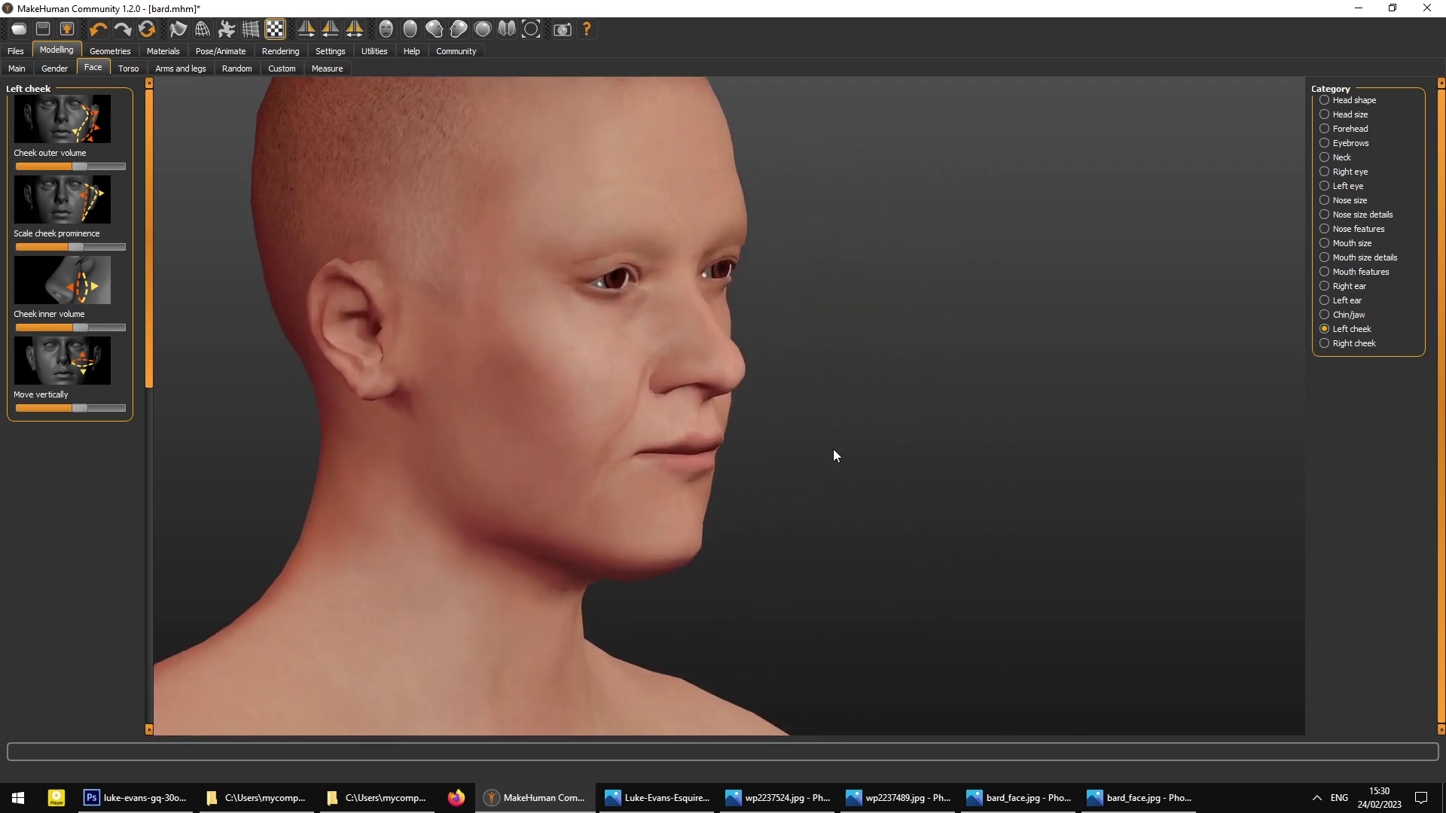
left_click_drag(766, 440, 611, 445)
left_click_drag(794, 417, 933, 365)
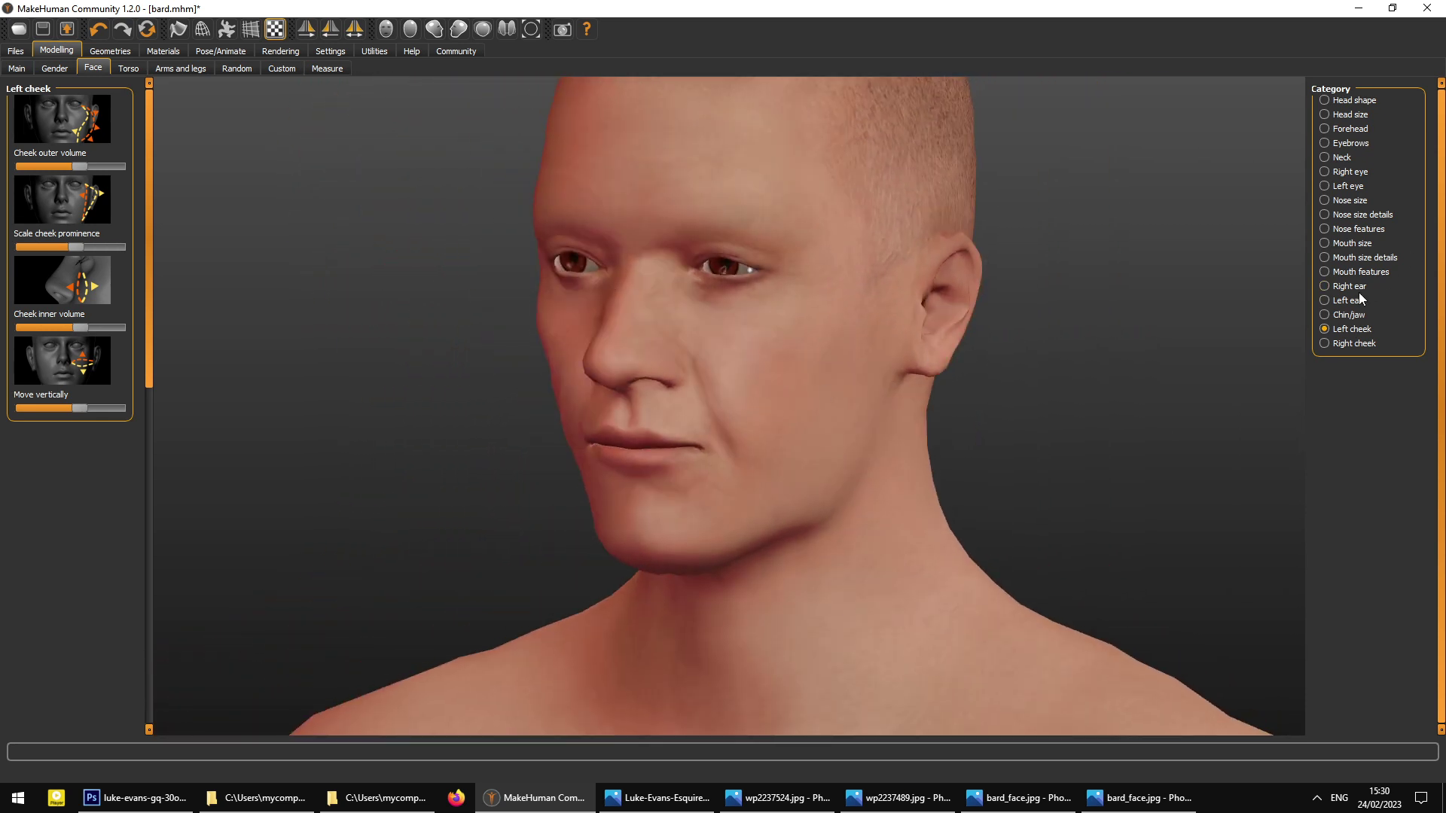
key("ctrl+f")
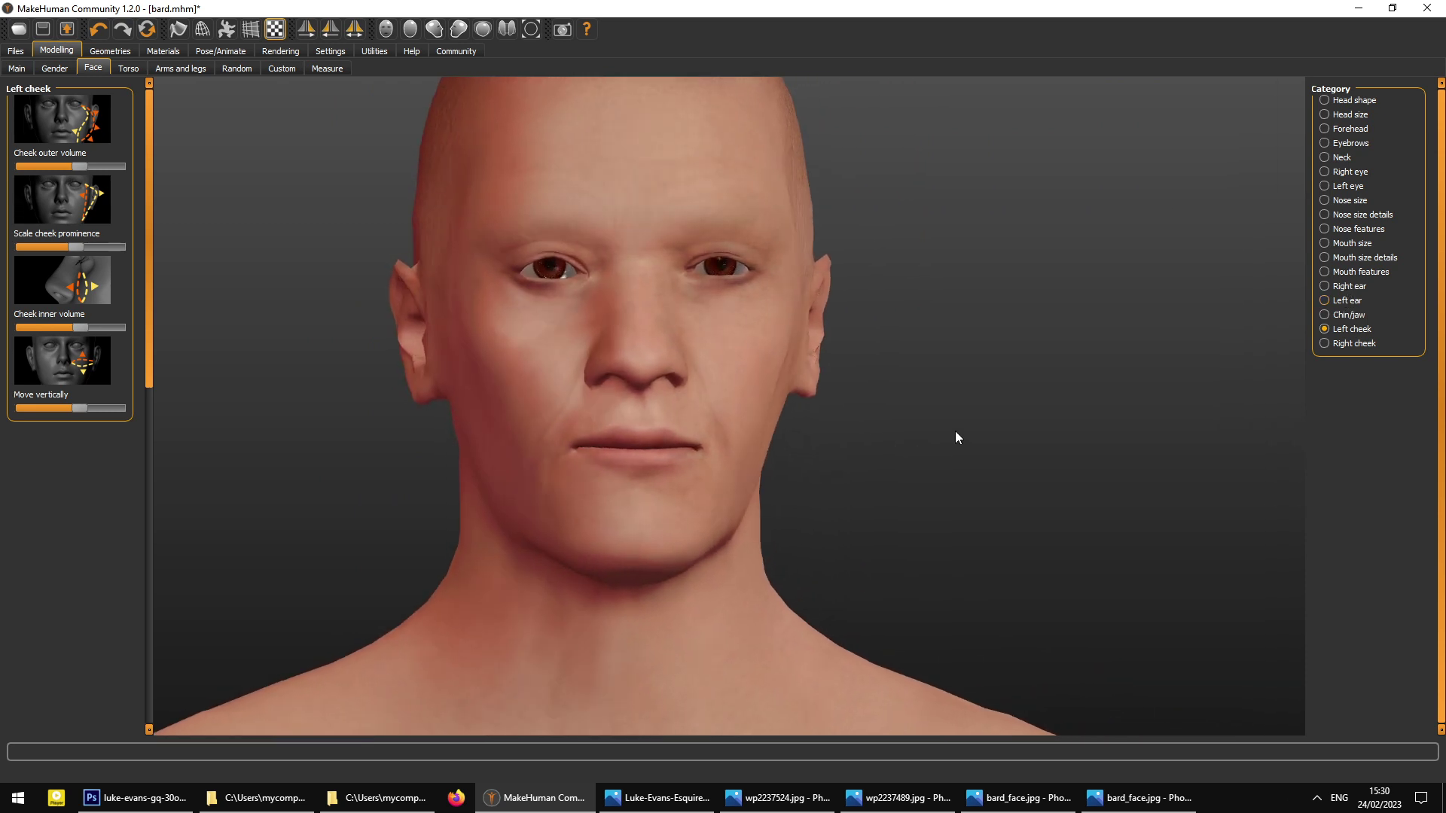
left_click_drag(955, 431, 945, 430)
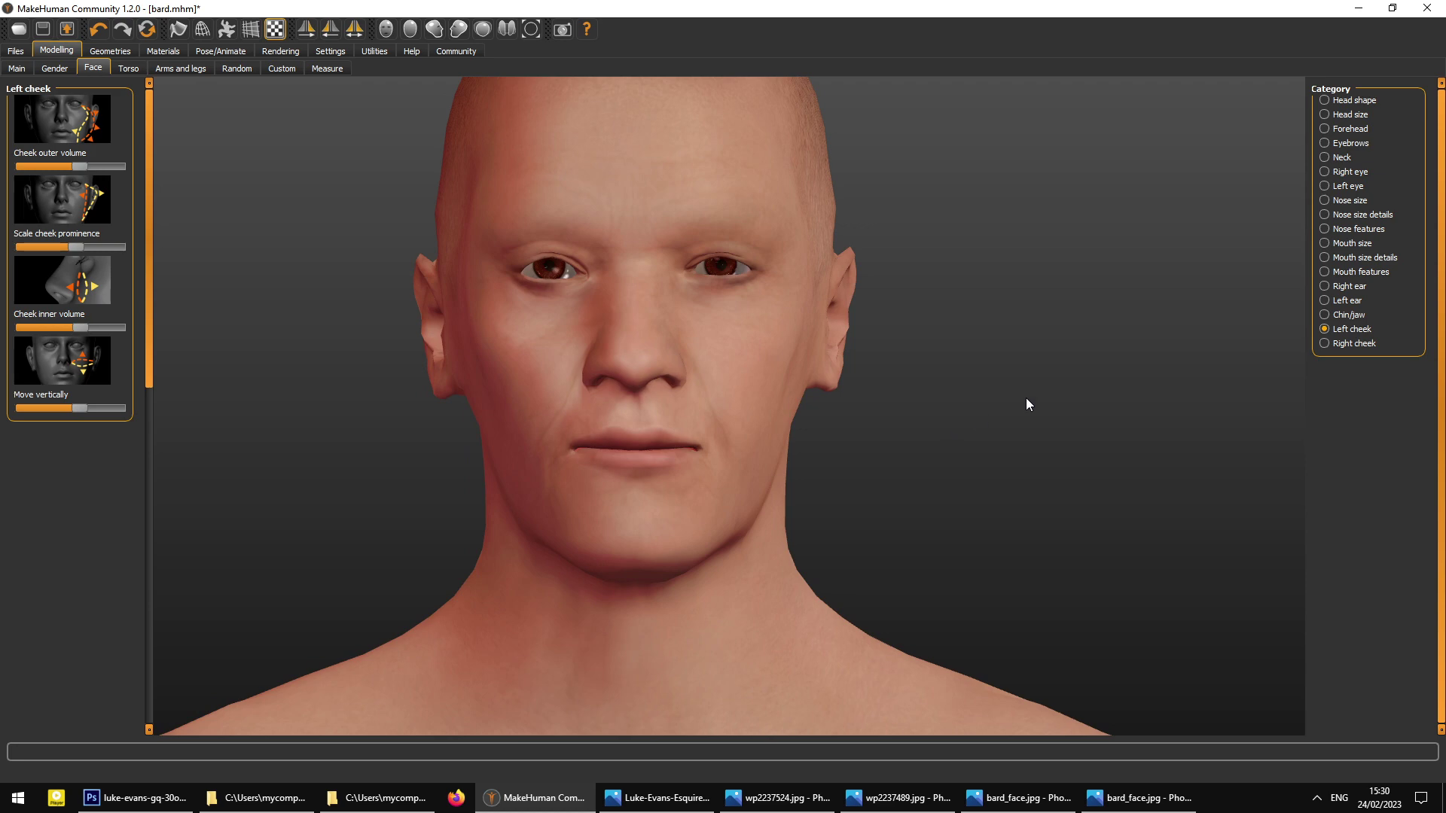
- Compare the jaw with the frontal bard_face.jpg photo and raise Scale chin angular to slightly above the middle
left_click(1325, 316)
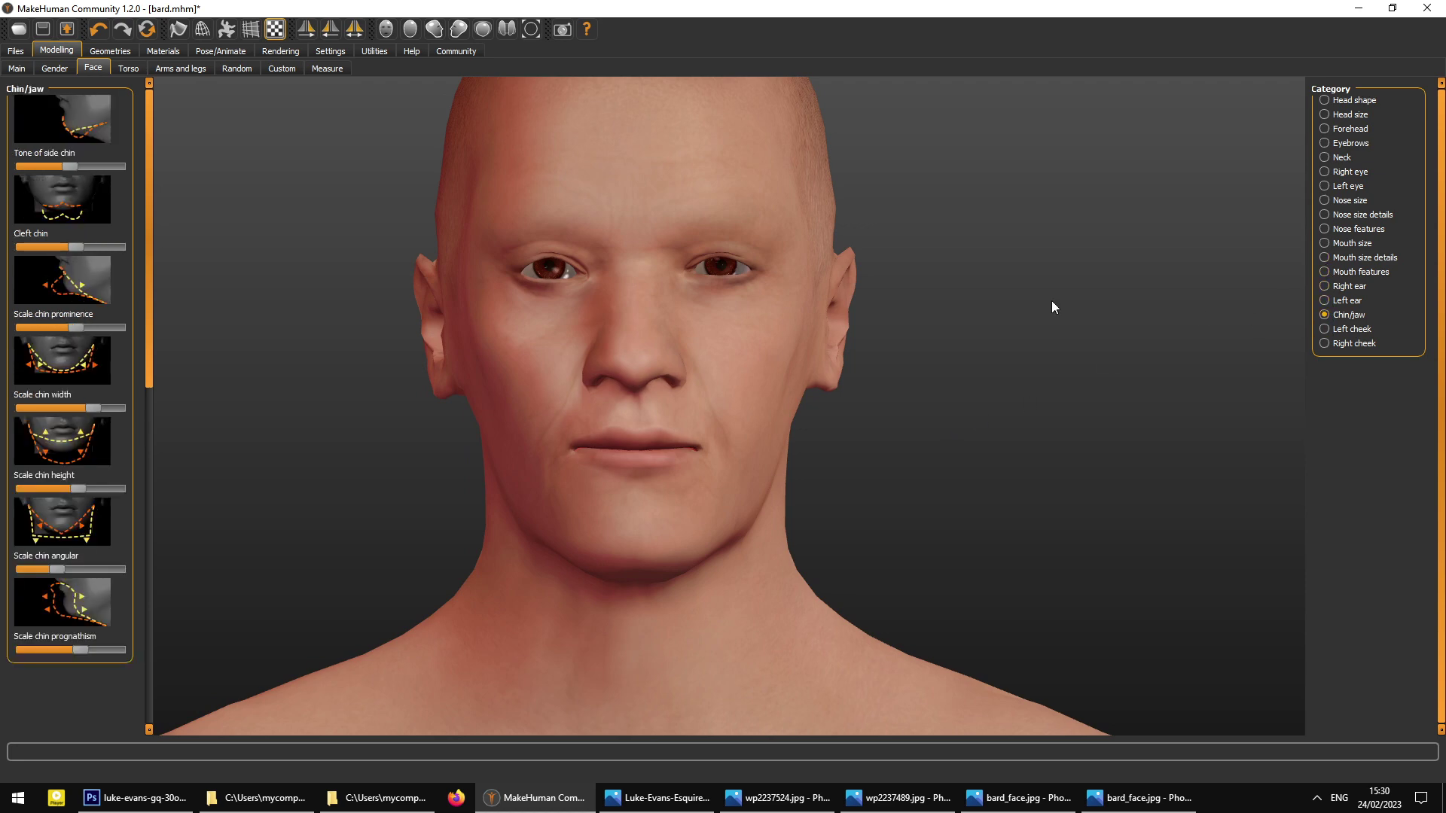
left_click(898, 798)
left_click(897, 798)
left_click(1021, 797)
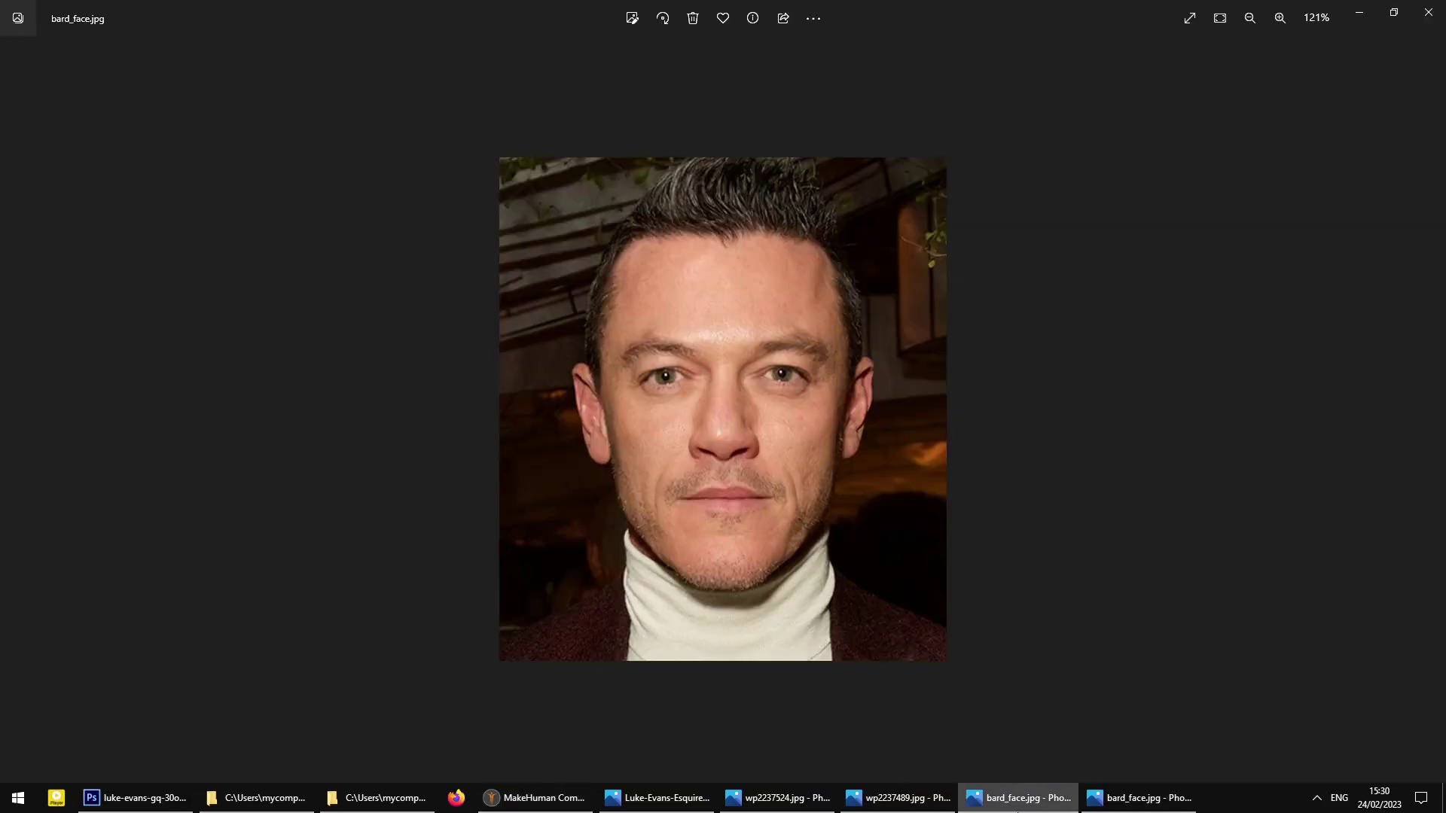
left_click(1020, 798)
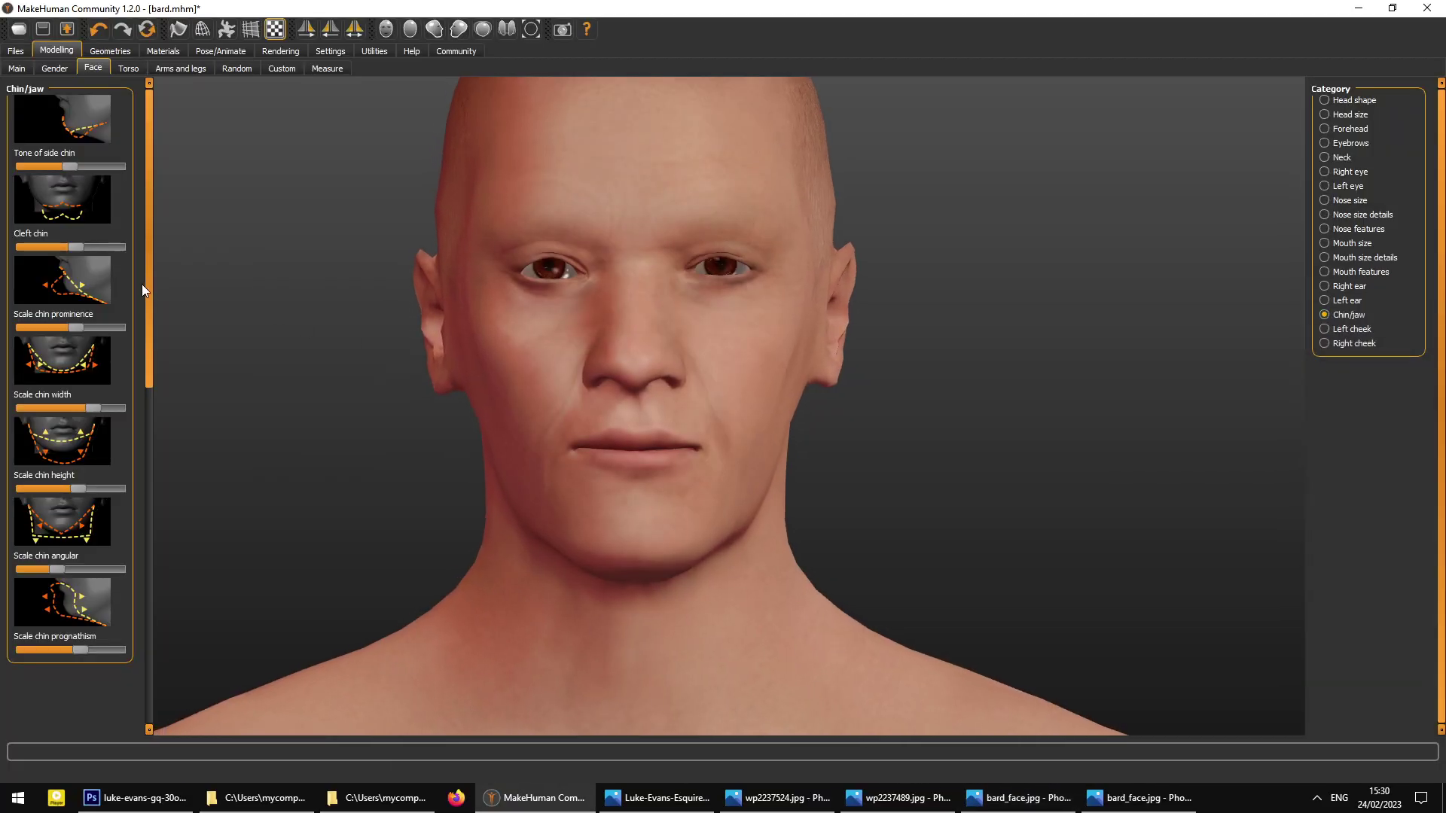
mouse_move(57, 569)
left_mouse_down()
mouse_move(40, 570)
mouse_move(73, 584)
left_mouse_up()
left_click_drag(544, 573, 652, 589)
left_click_drag(702, 584, 848, 491)
key("1")
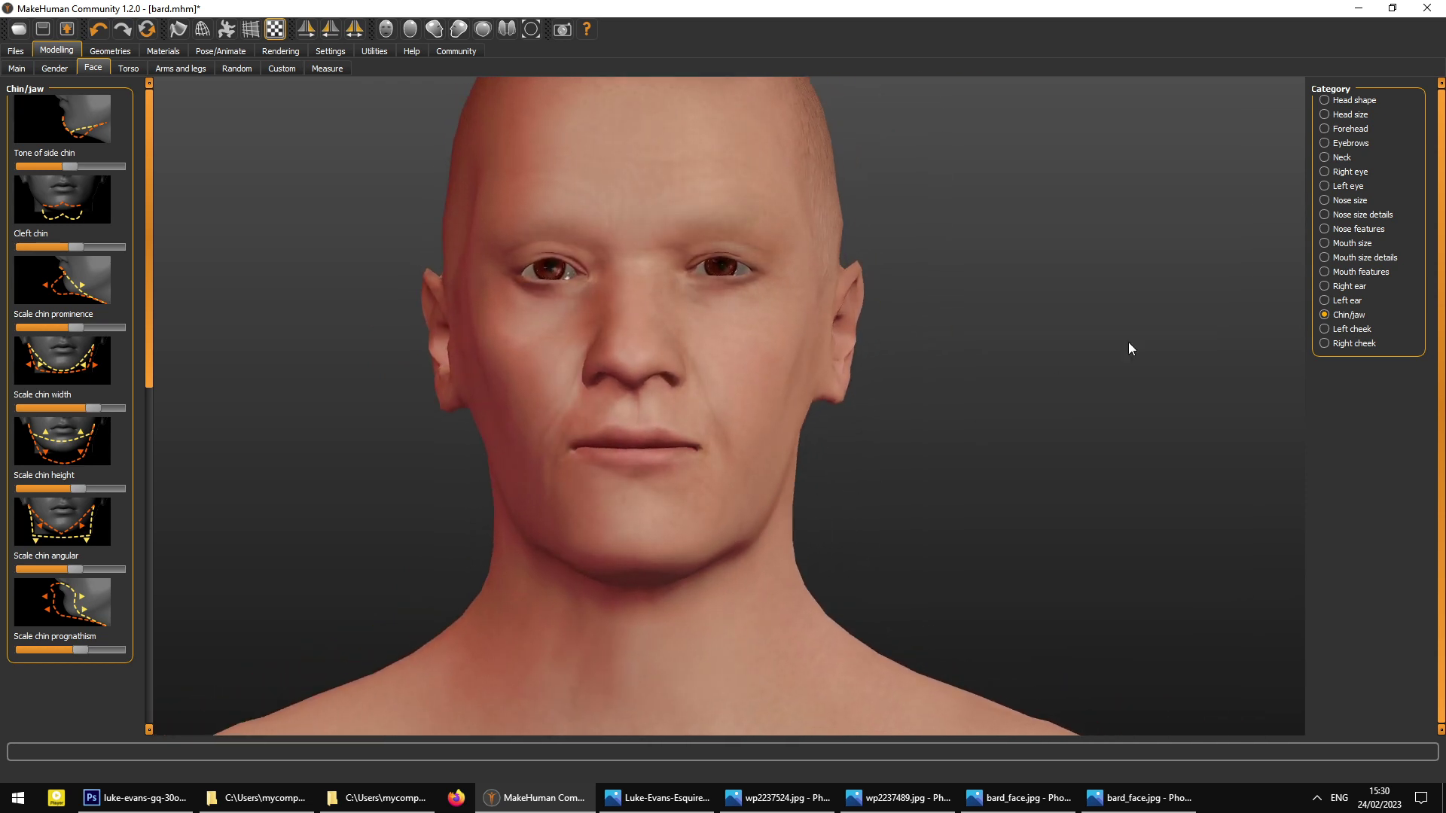
- Lower Cupid's bow shape to slightly above the middle and raise Upperlip curved shape to about the middle
left_click(1336, 273)
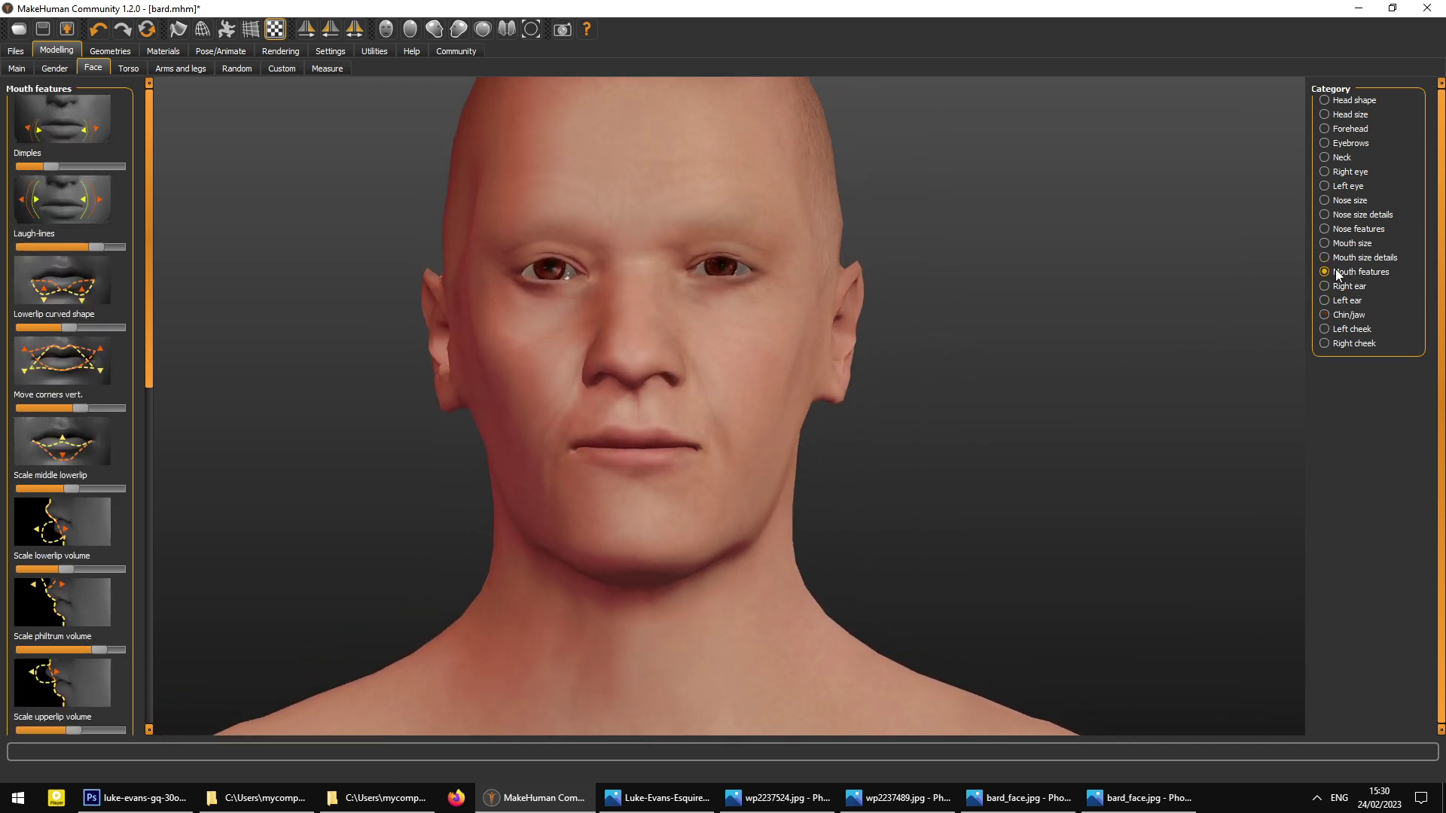
left_click_drag(150, 366, 140, 518)
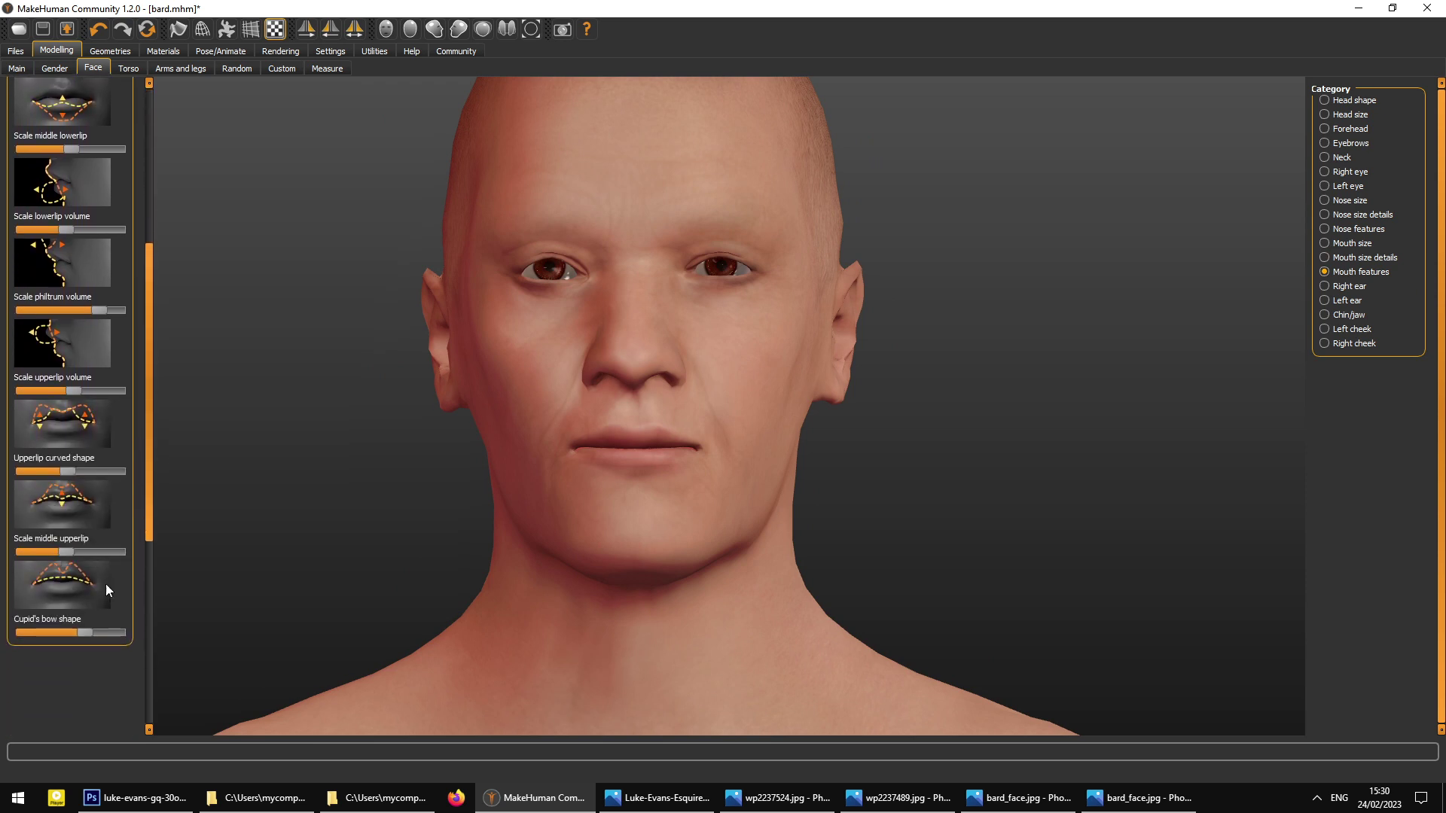
left_click(78, 638)
left_click_drag(66, 473, 72, 475)
left_click_drag(519, 534, 656, 410)
scroll(514, 499, "down", 5)
scroll(614, 455, "up", 5)
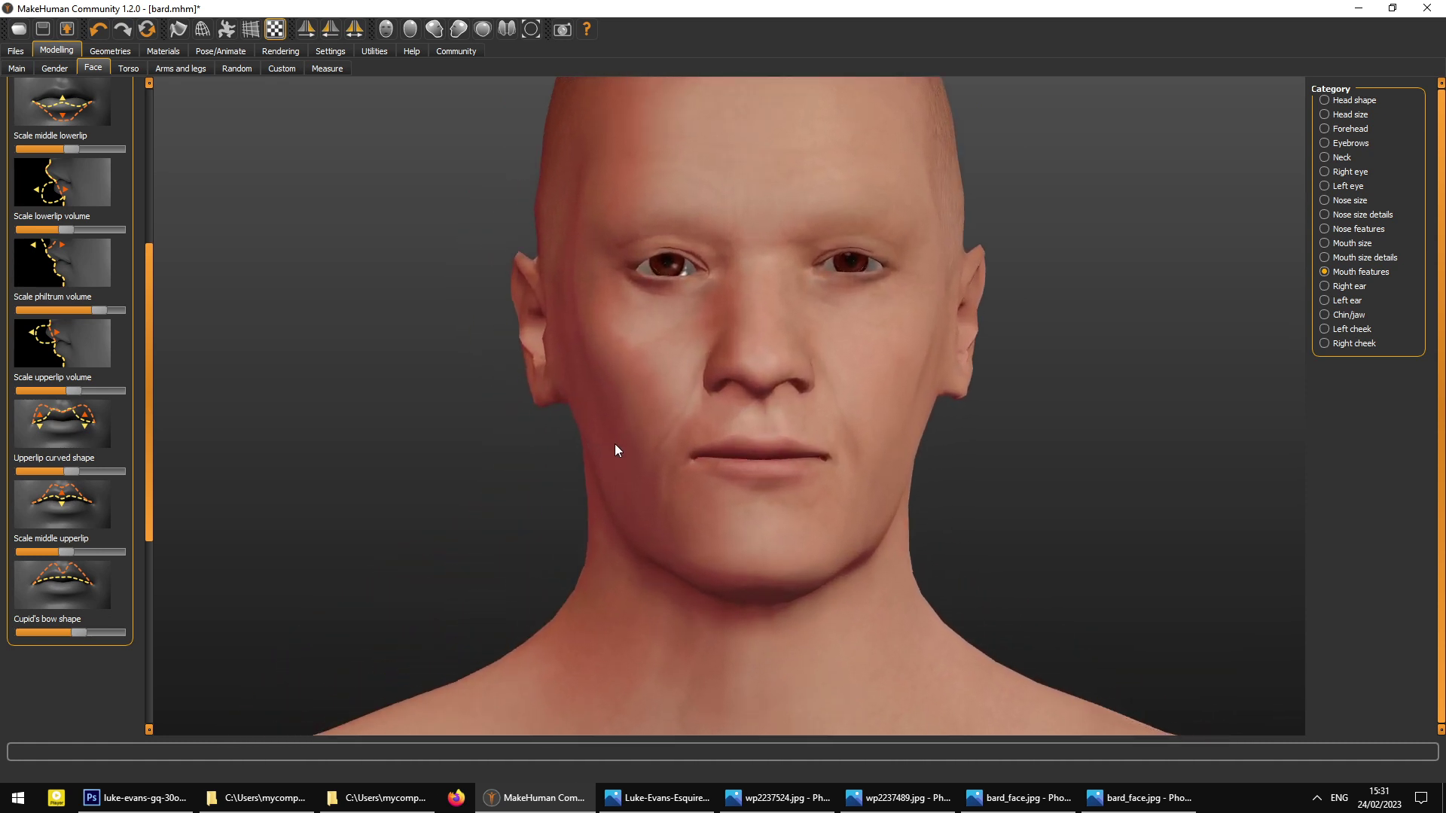
- Save the reshaped character under the file name bard
left_click(17, 68)
left_click(15, 50)
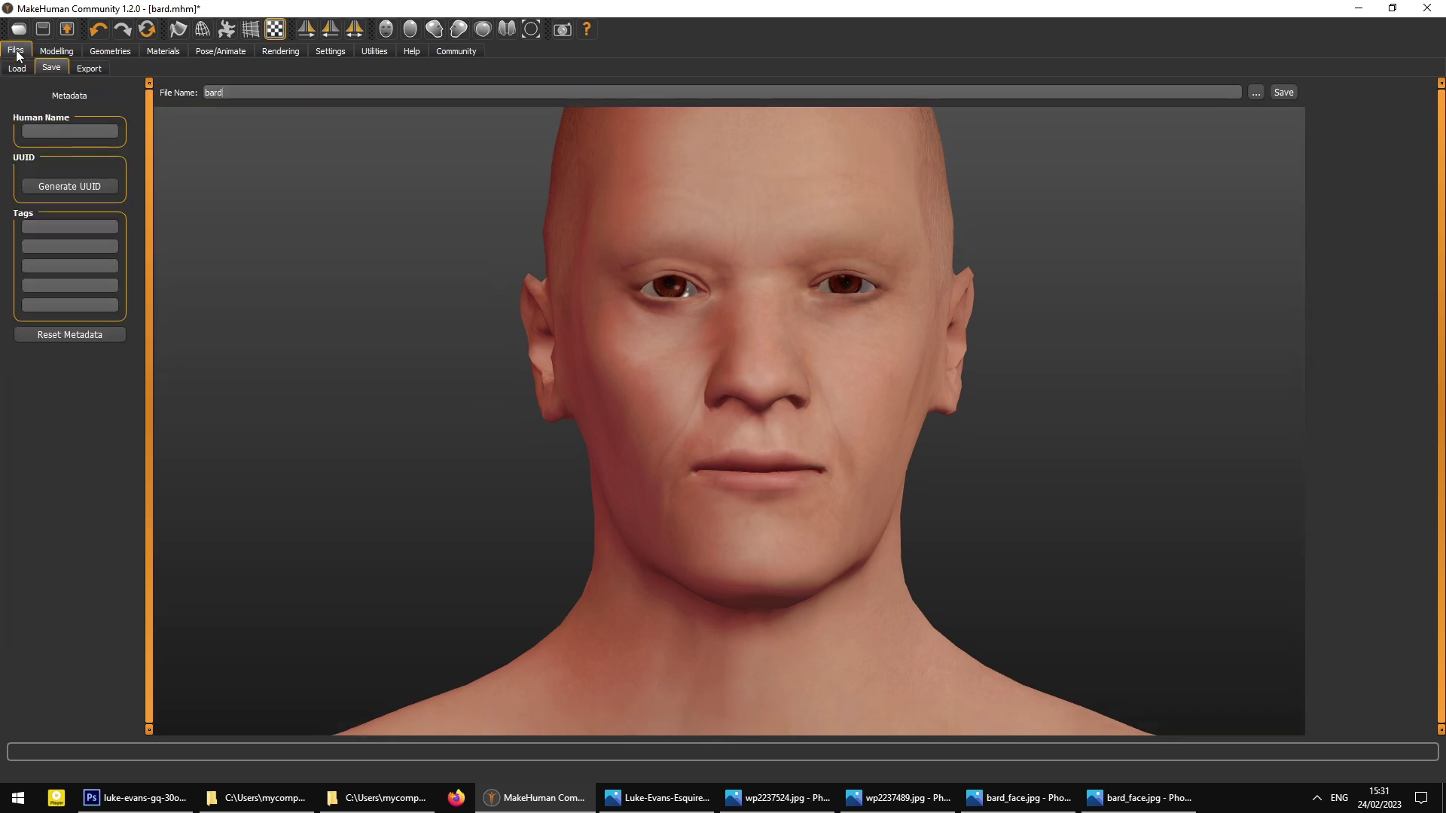
left_click(1290, 94)
- Close all the open reference photos and return to the character in MakeHuman
left_click(657, 798)
left_click(1427, 7)
left_click(657, 797)
left_click(1428, 7)
left_click(658, 798)
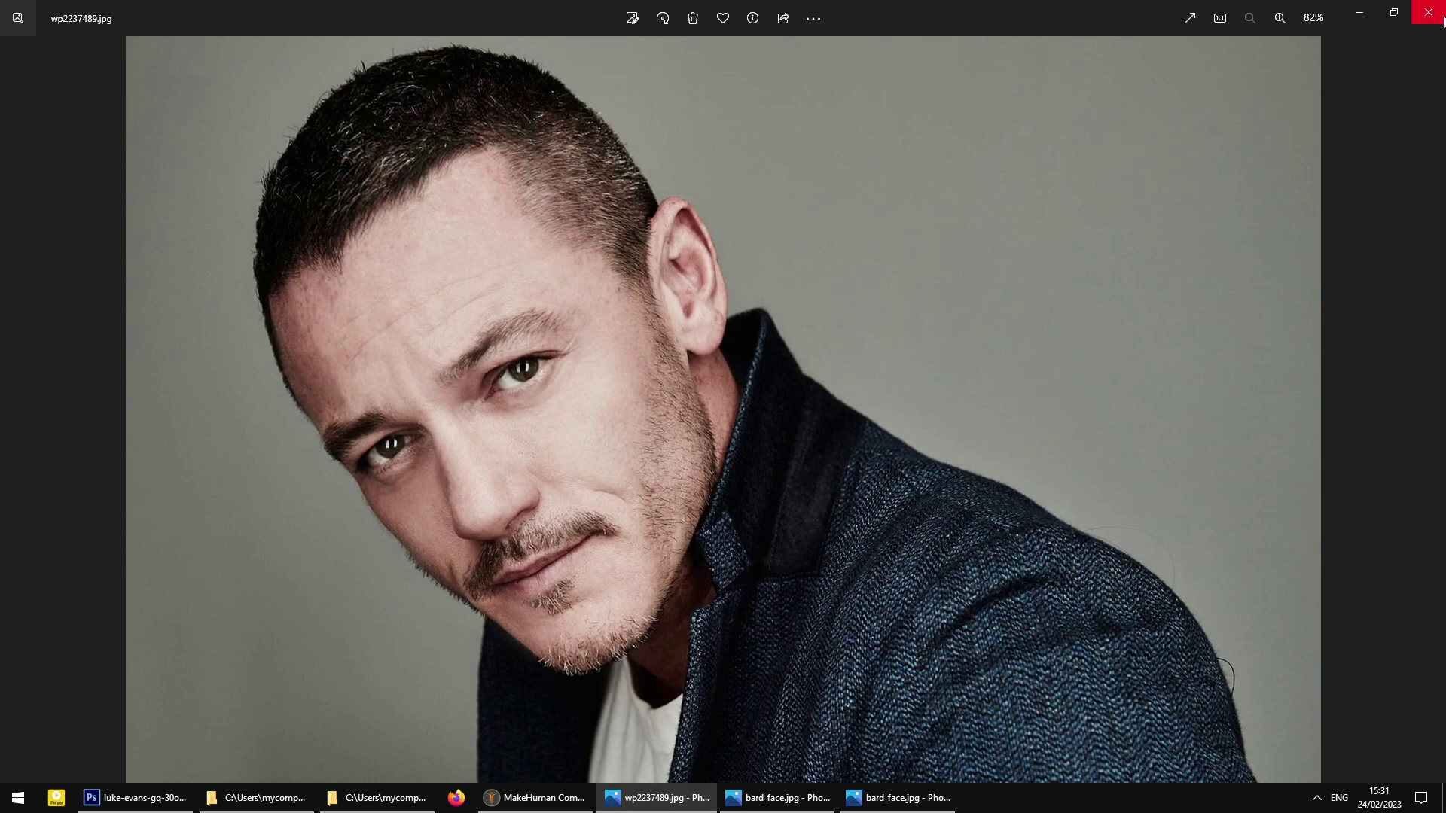
left_click(1427, 7)
left_click(657, 798)
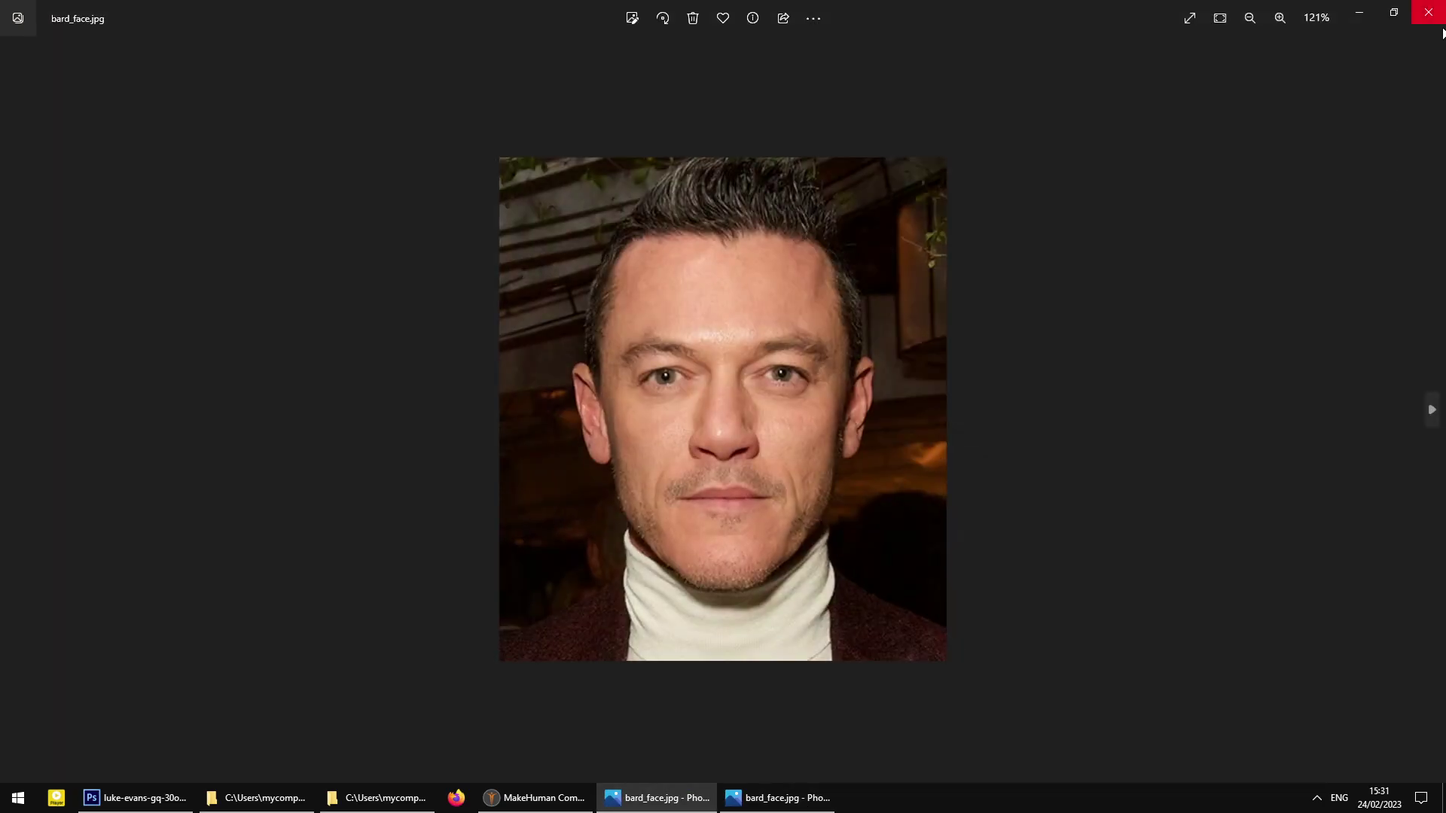
left_click(1429, 12)
left_click(658, 797)
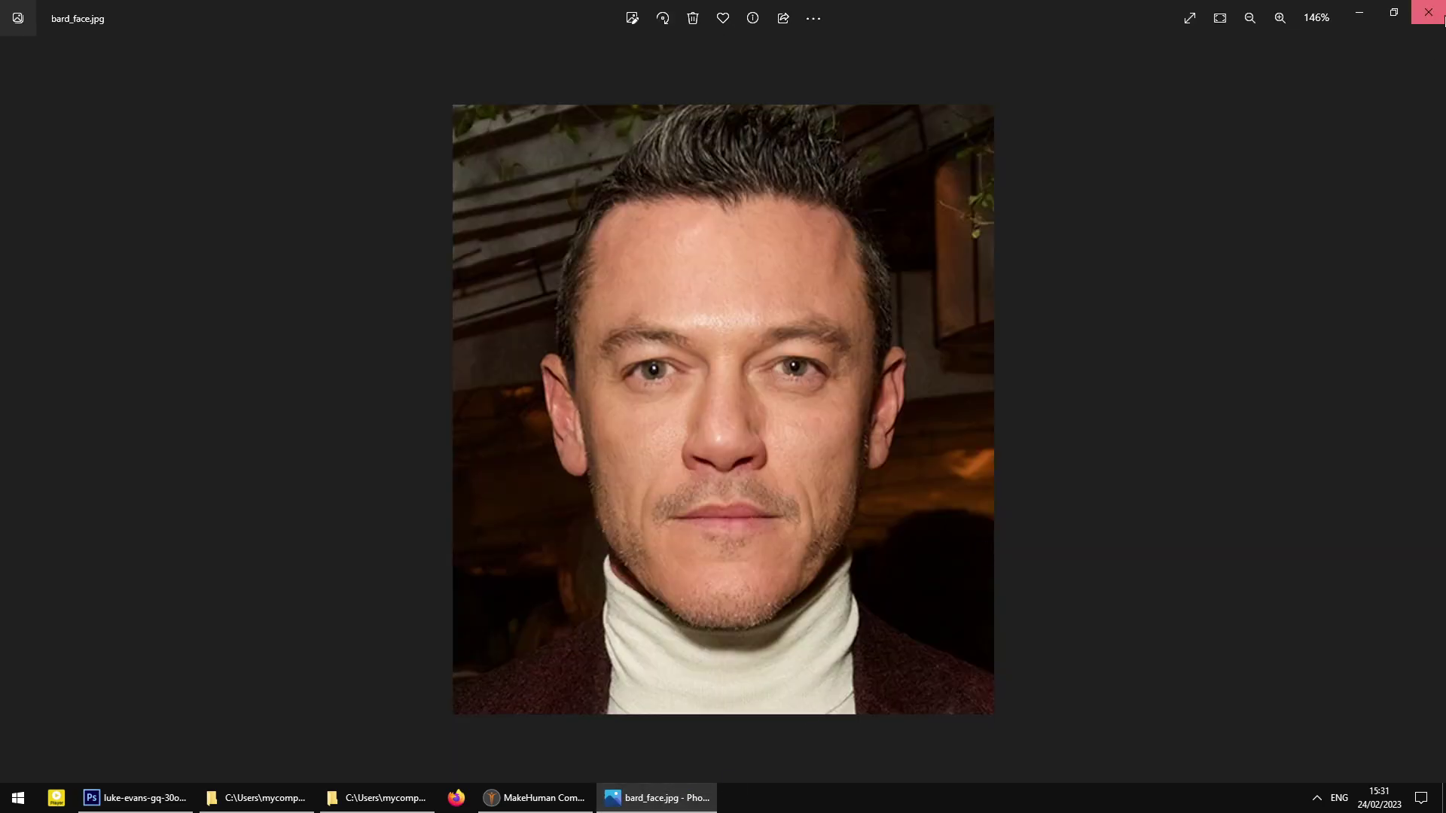
left_click(1429, 12)
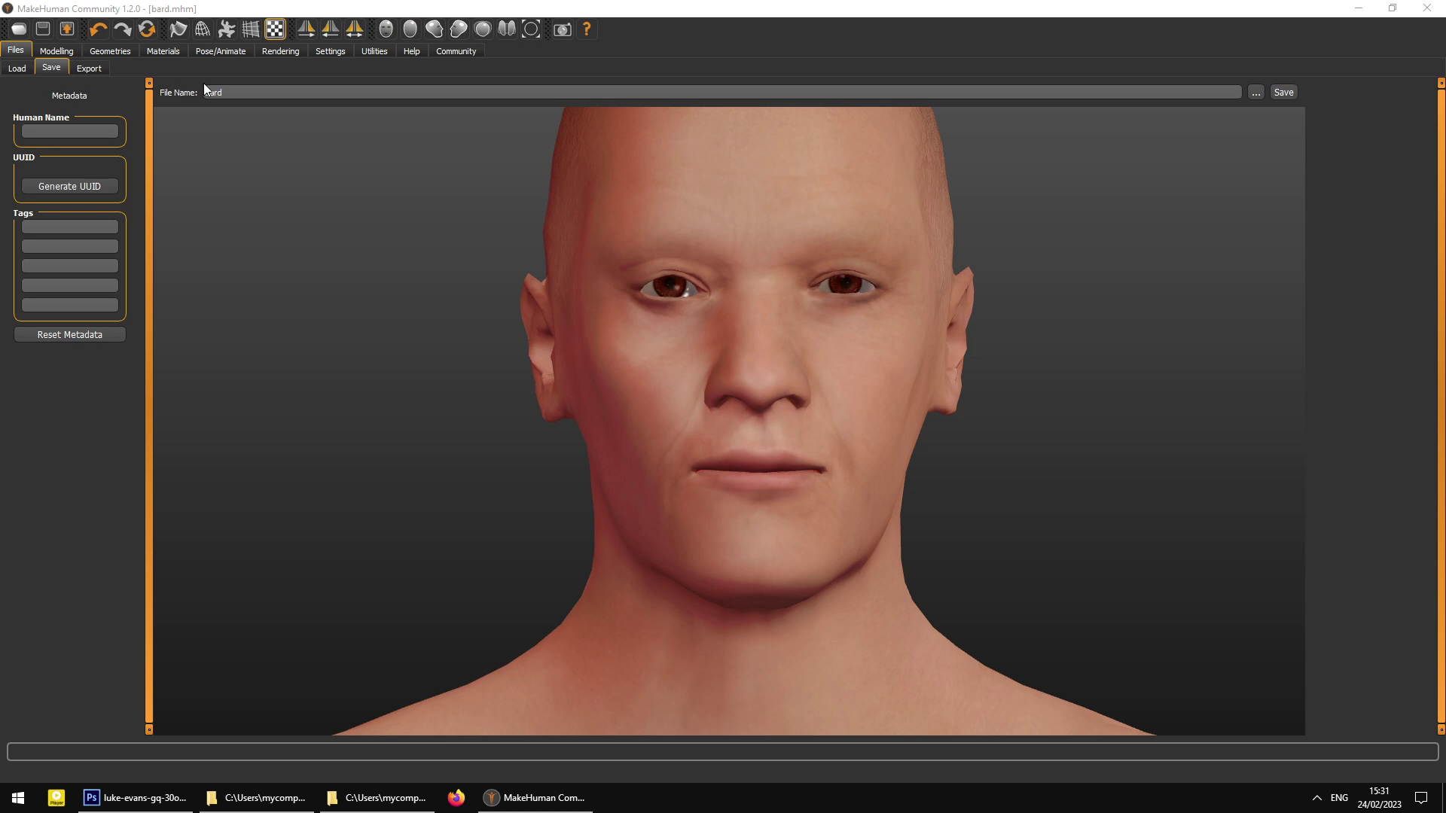
- Prepare the character's export as Wavefront obj and browse to the Bard folder on the Desktop as its destination
left_click_drag(413, 291, 415, 163)
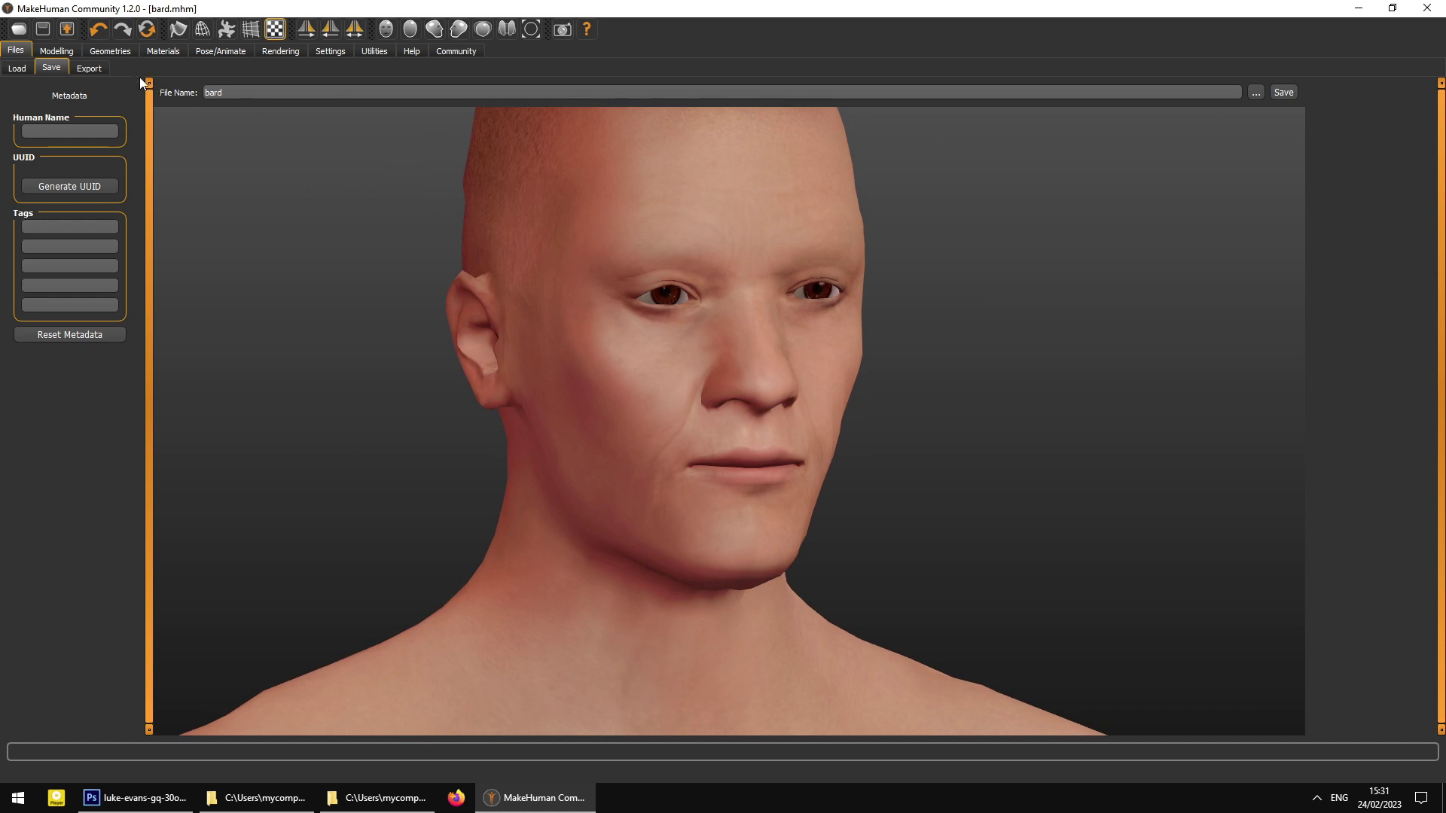
left_click(86, 68)
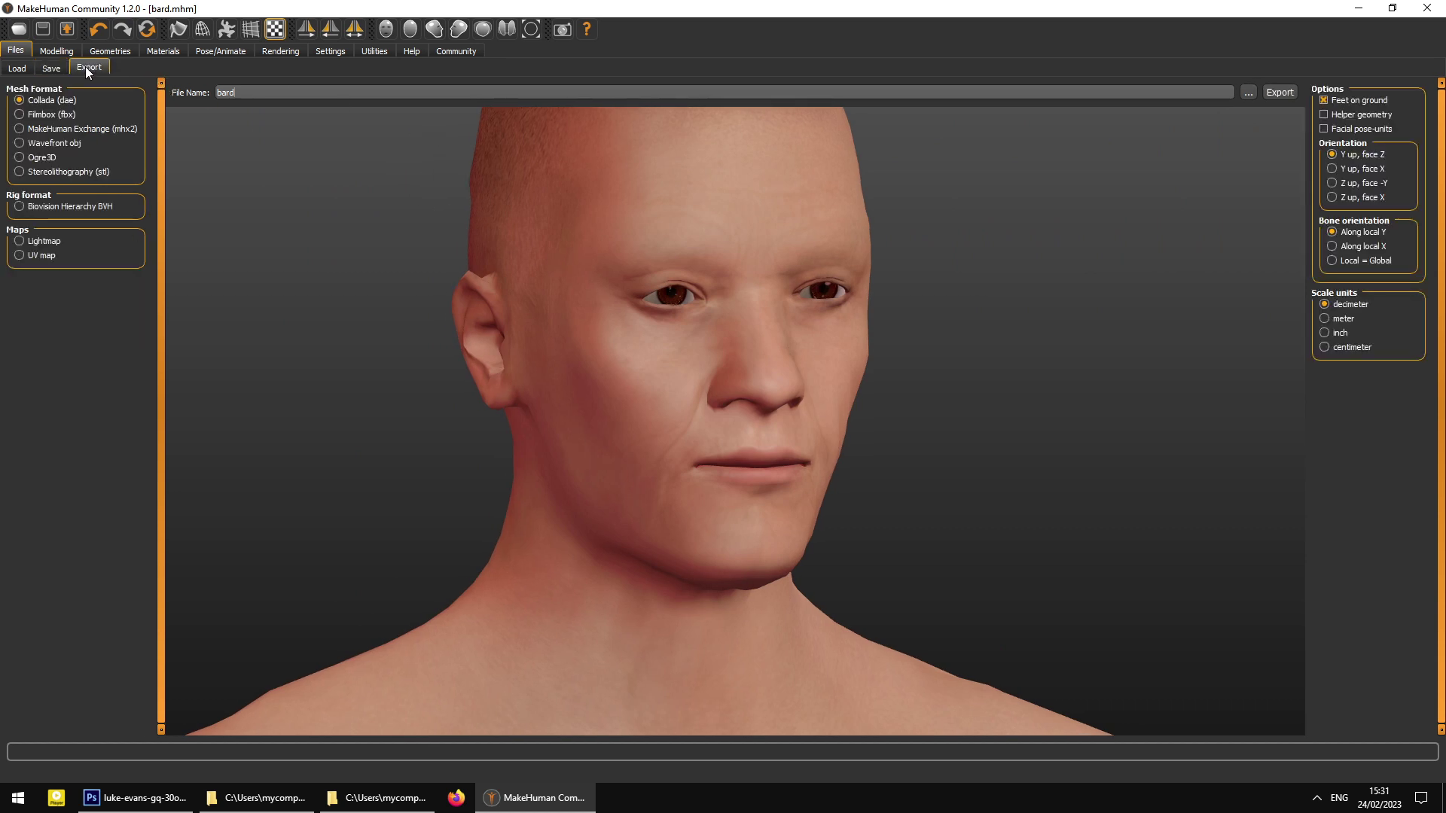
left_click_drag(733, 319, 682, 317)
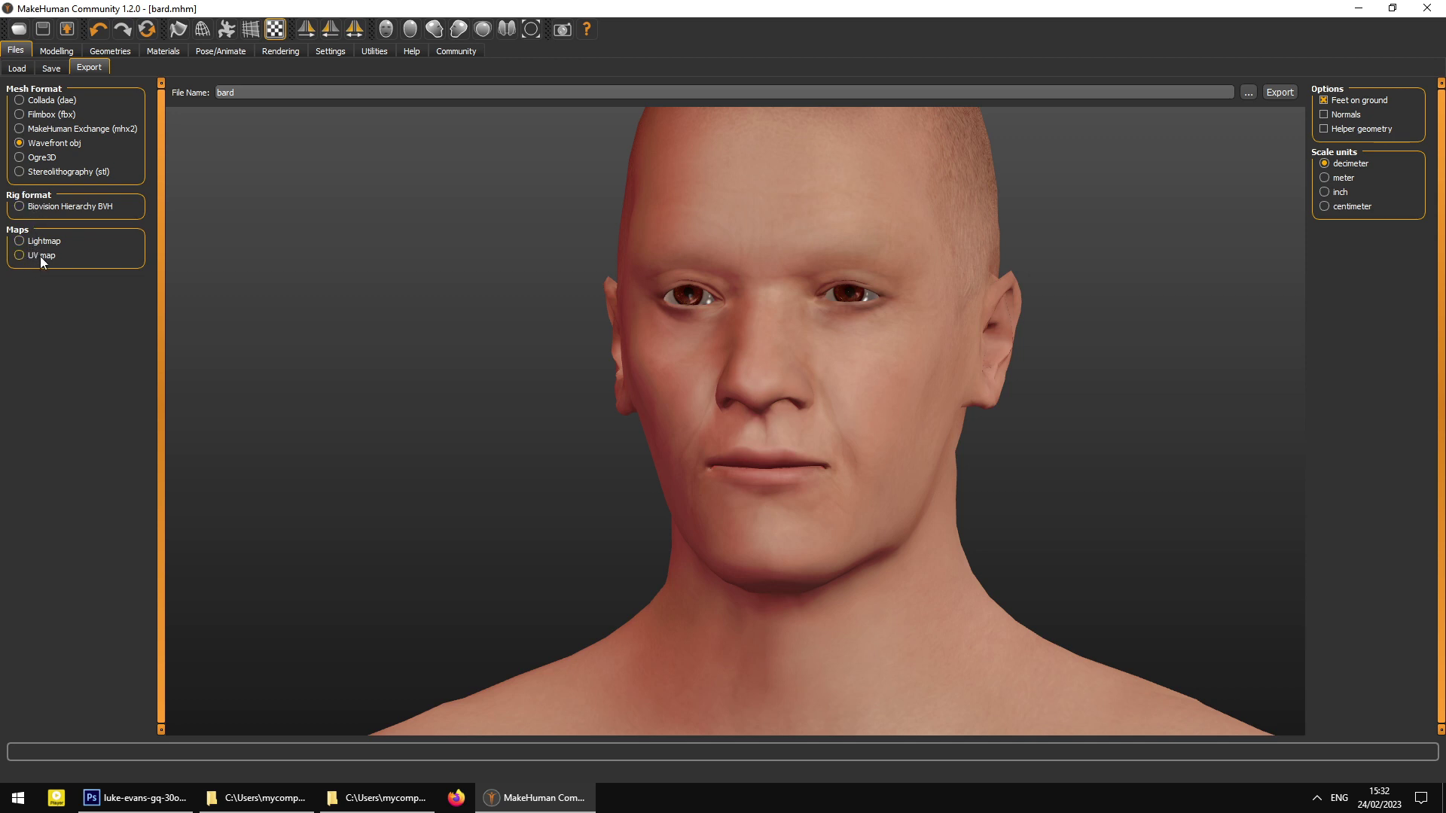
left_click(1250, 94)
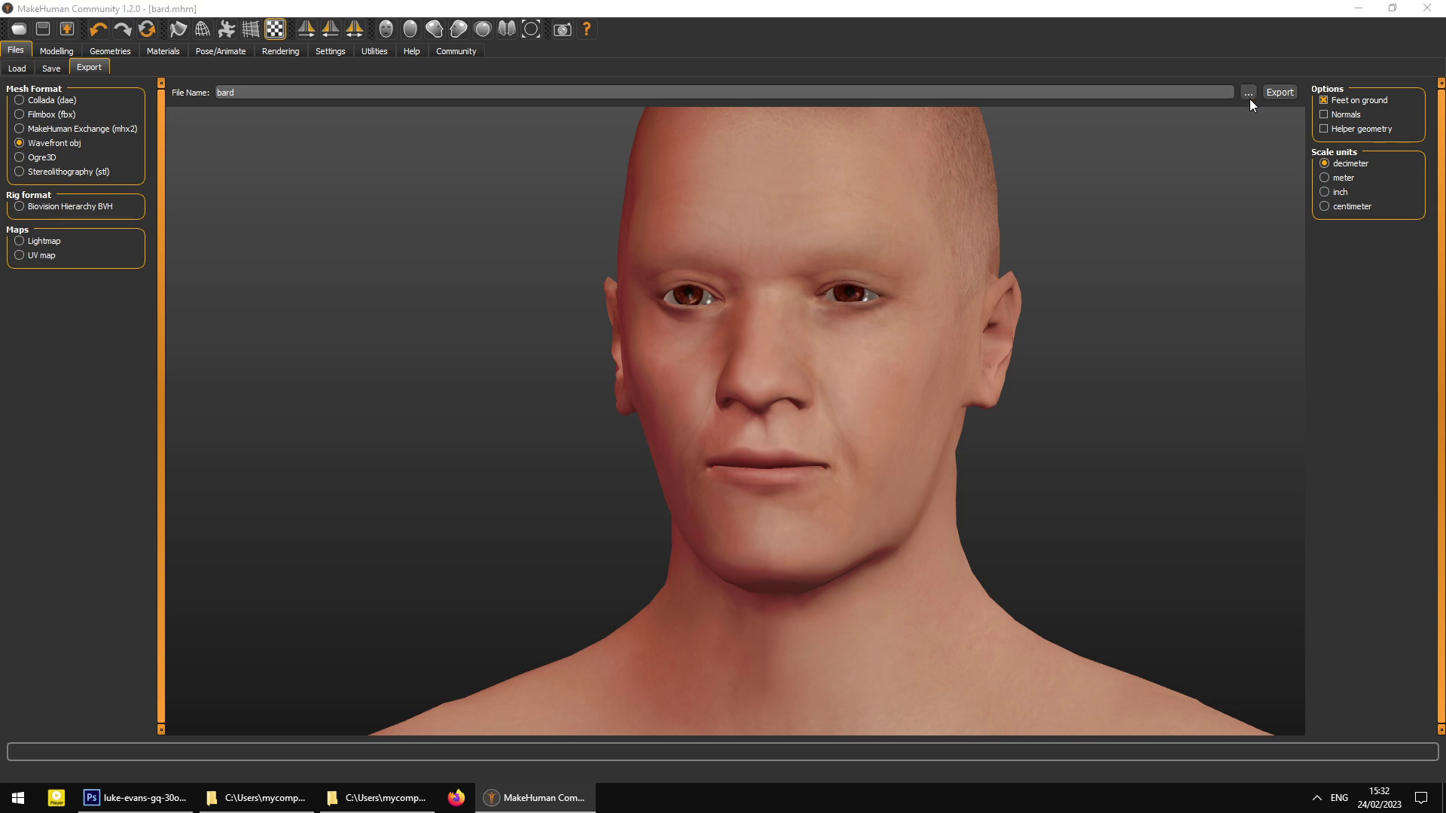
double_click(178, 143)
right_click(264, 286)
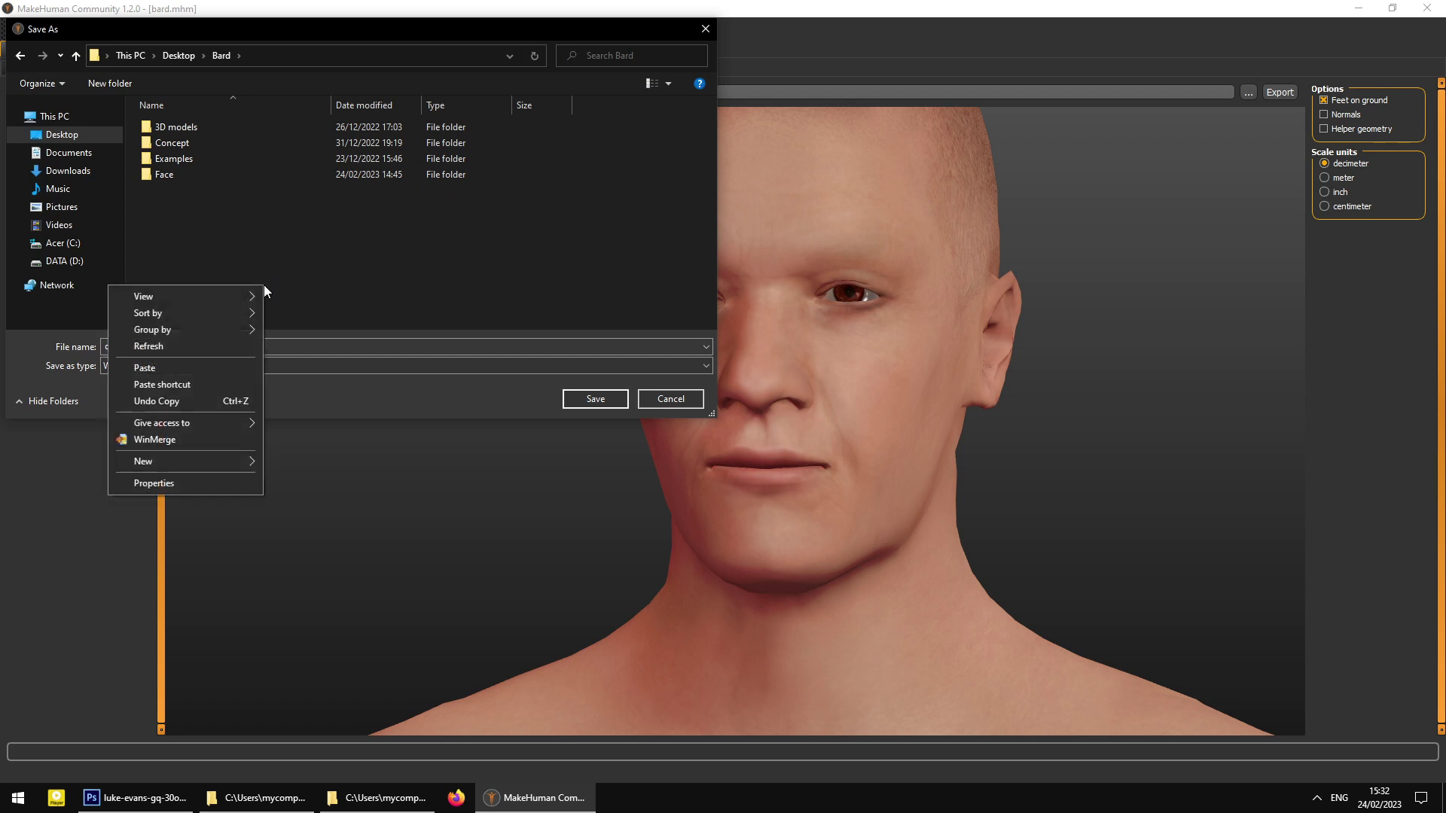
mouse_move(175, 468)
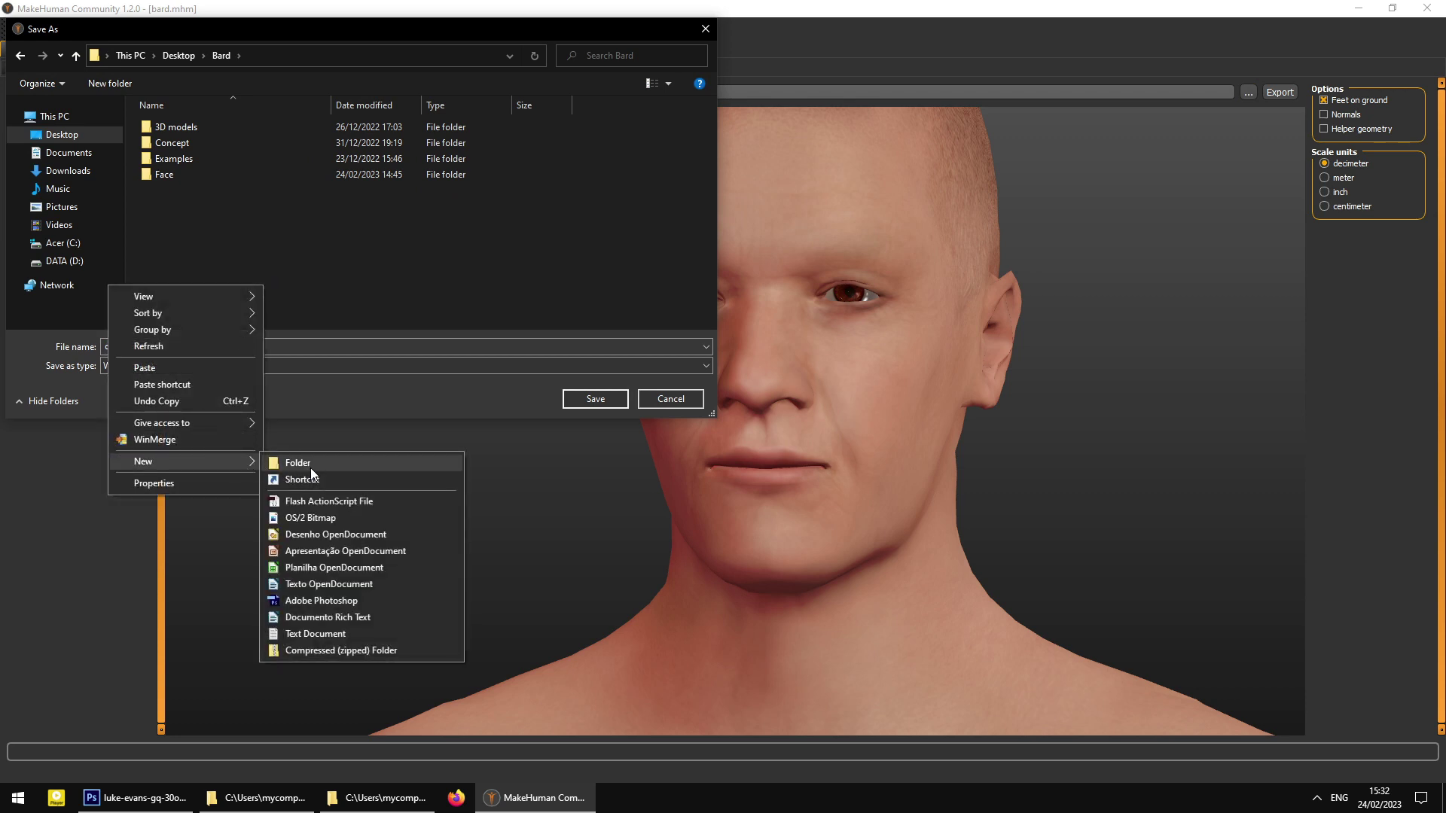
left_click(338, 235)
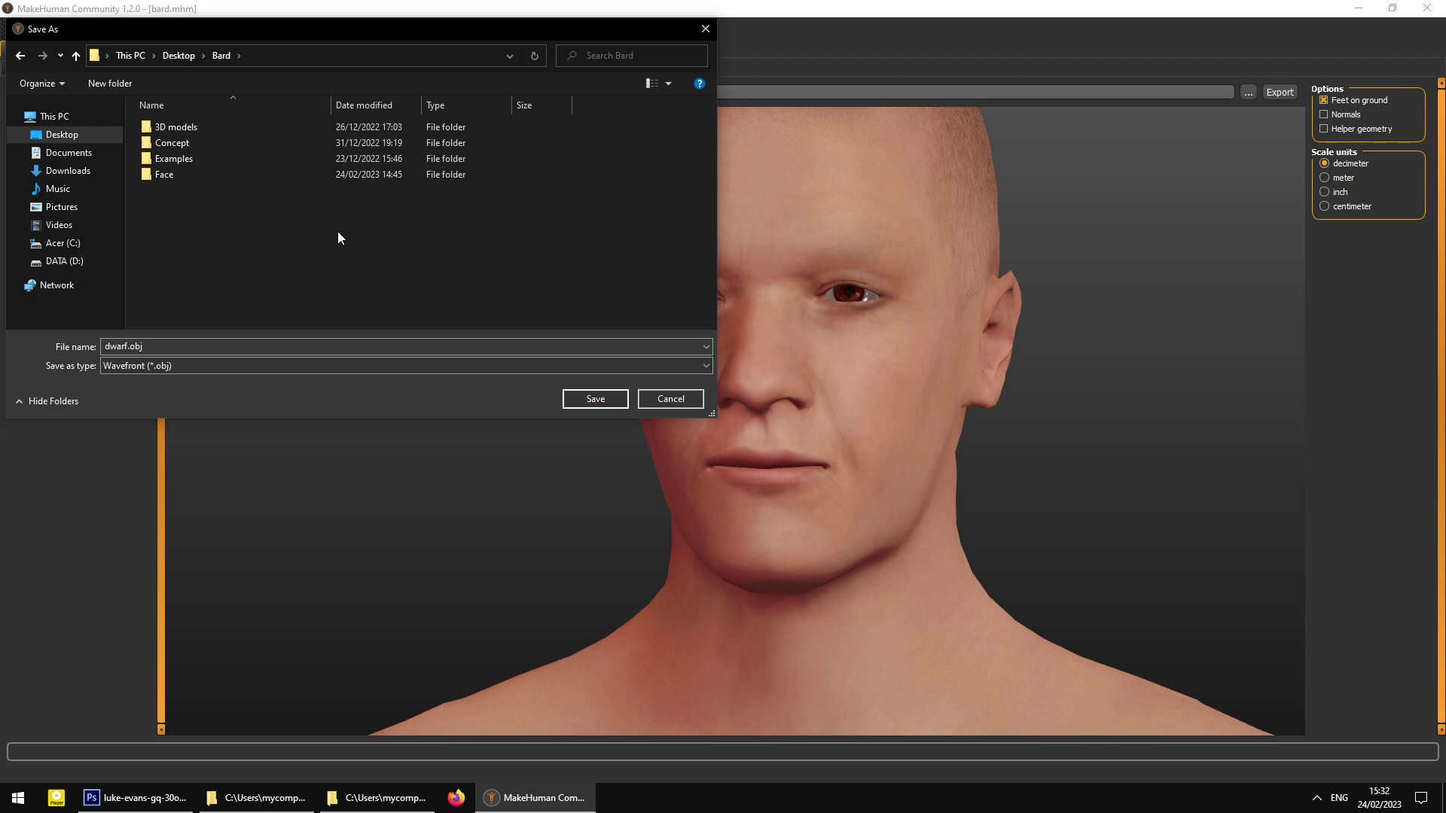
- Name the export file bard_face_high inside the Face folder and confirm the destination
double_click(160, 175)
double_click(128, 347)
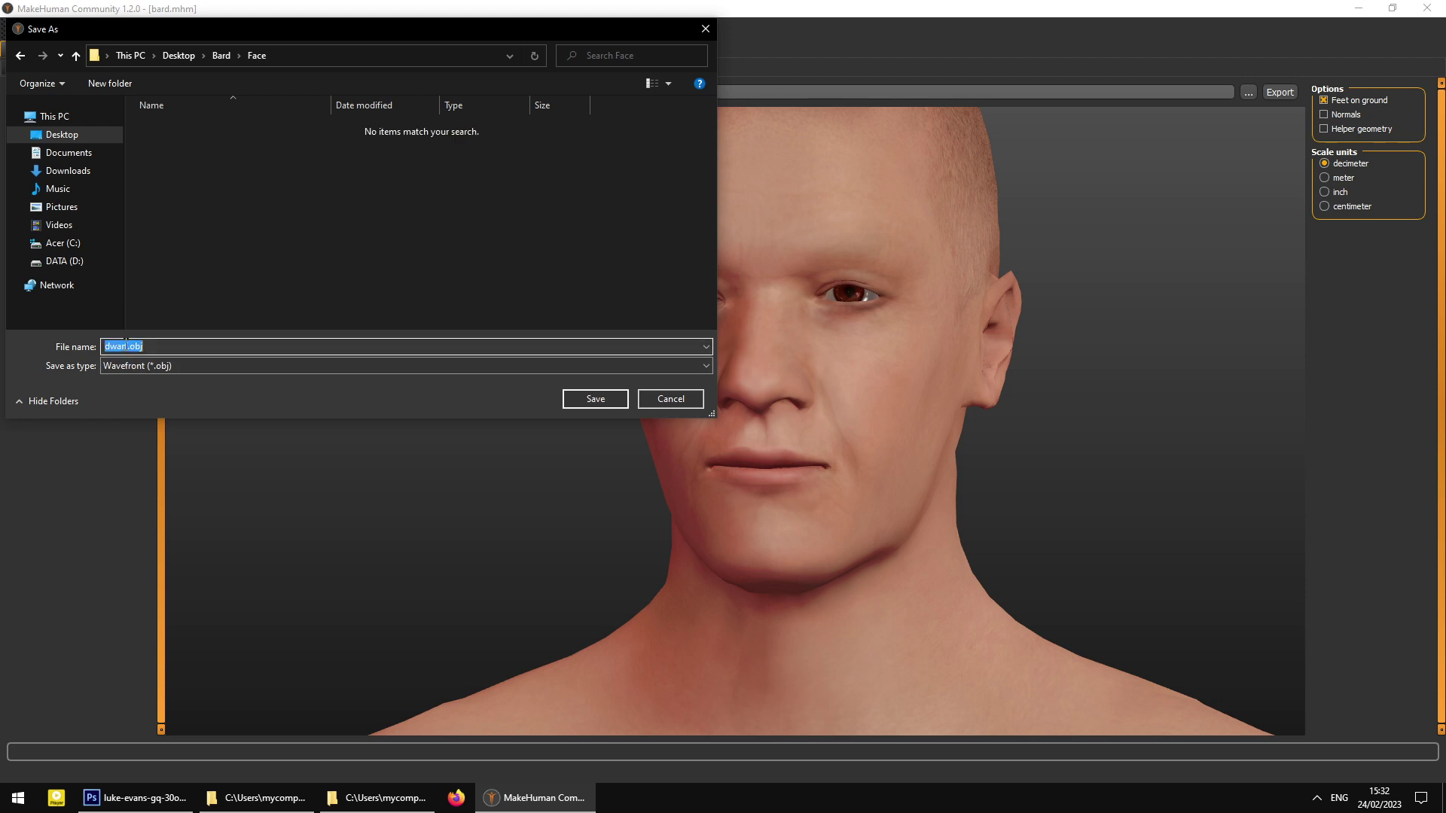
double_click(126, 347)
type("bard_face_high")
left_click(595, 399)
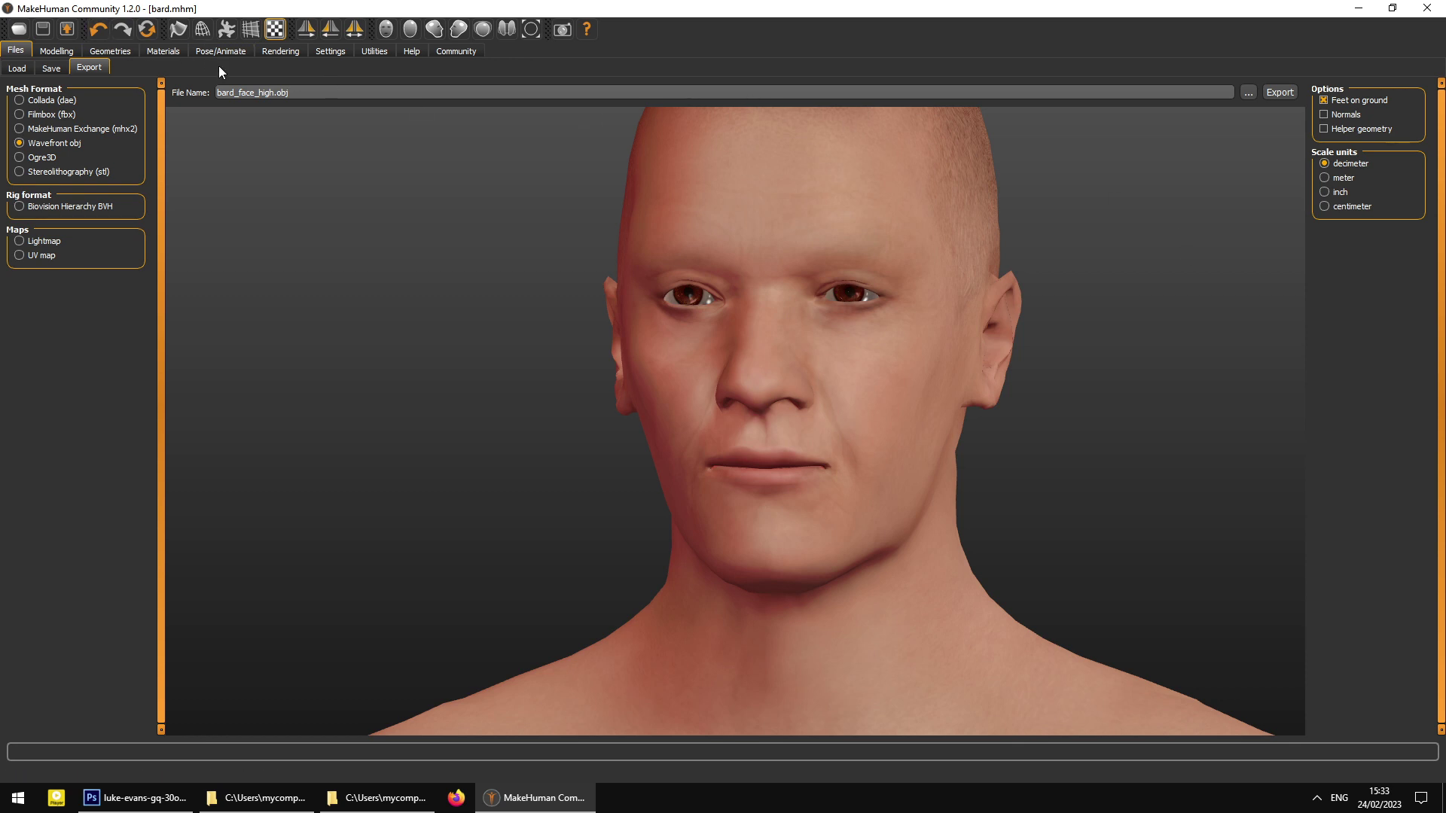
- Remove the character's eyes by choosing None and export the eyeless mesh as bard_face_high.obj
left_click(105, 49)
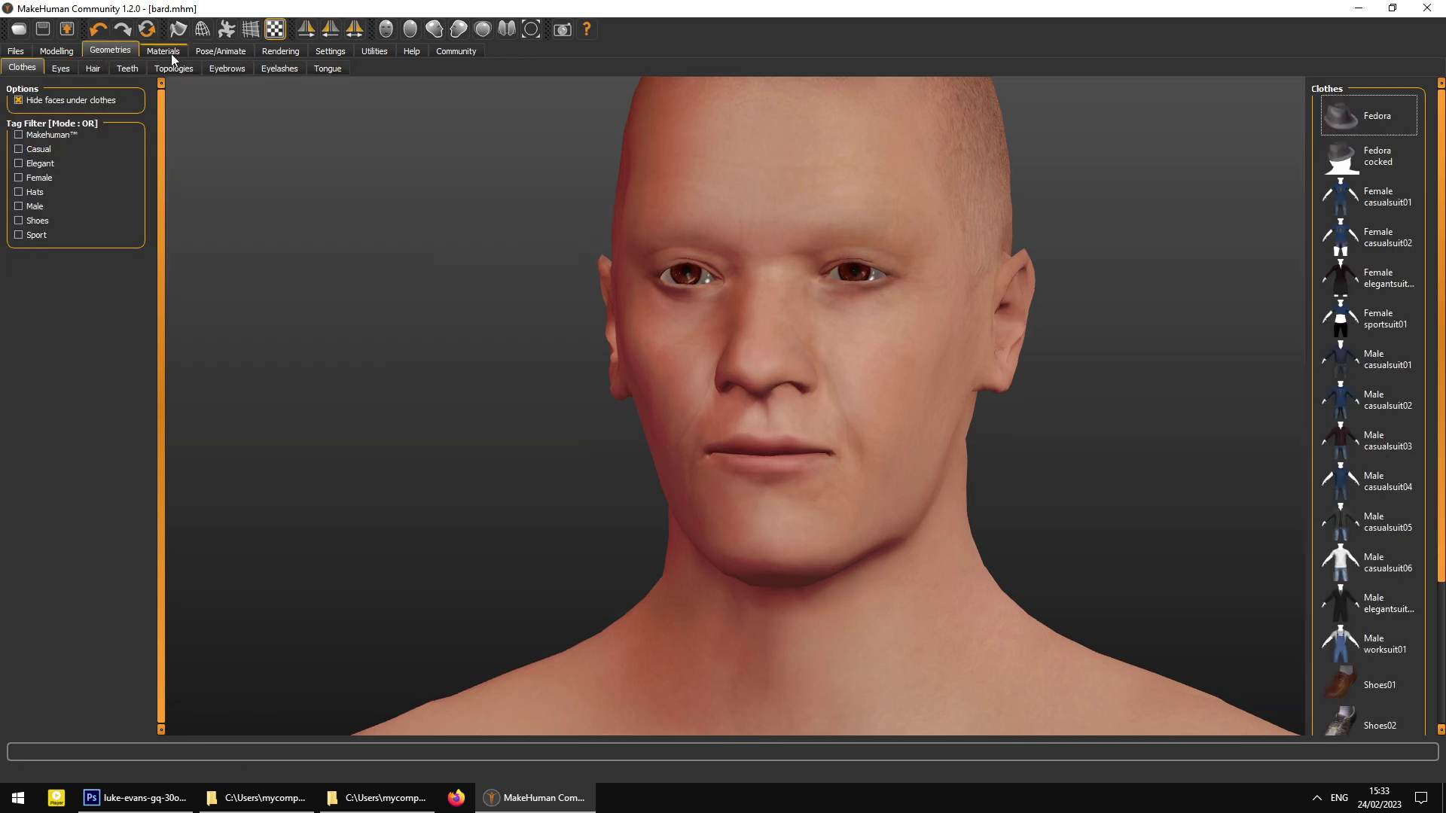
left_click(61, 67)
left_click(1375, 124)
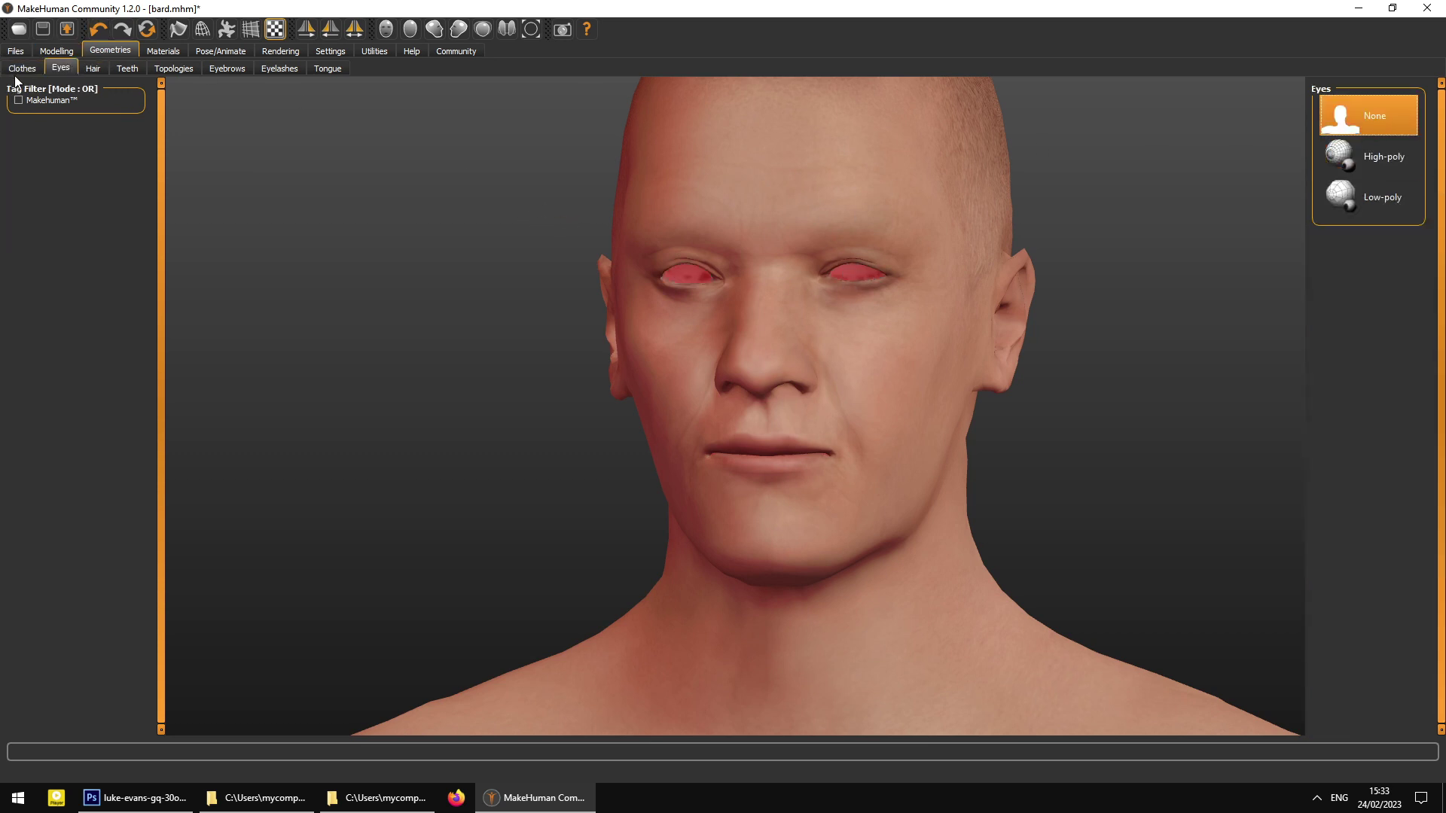
left_click(16, 51)
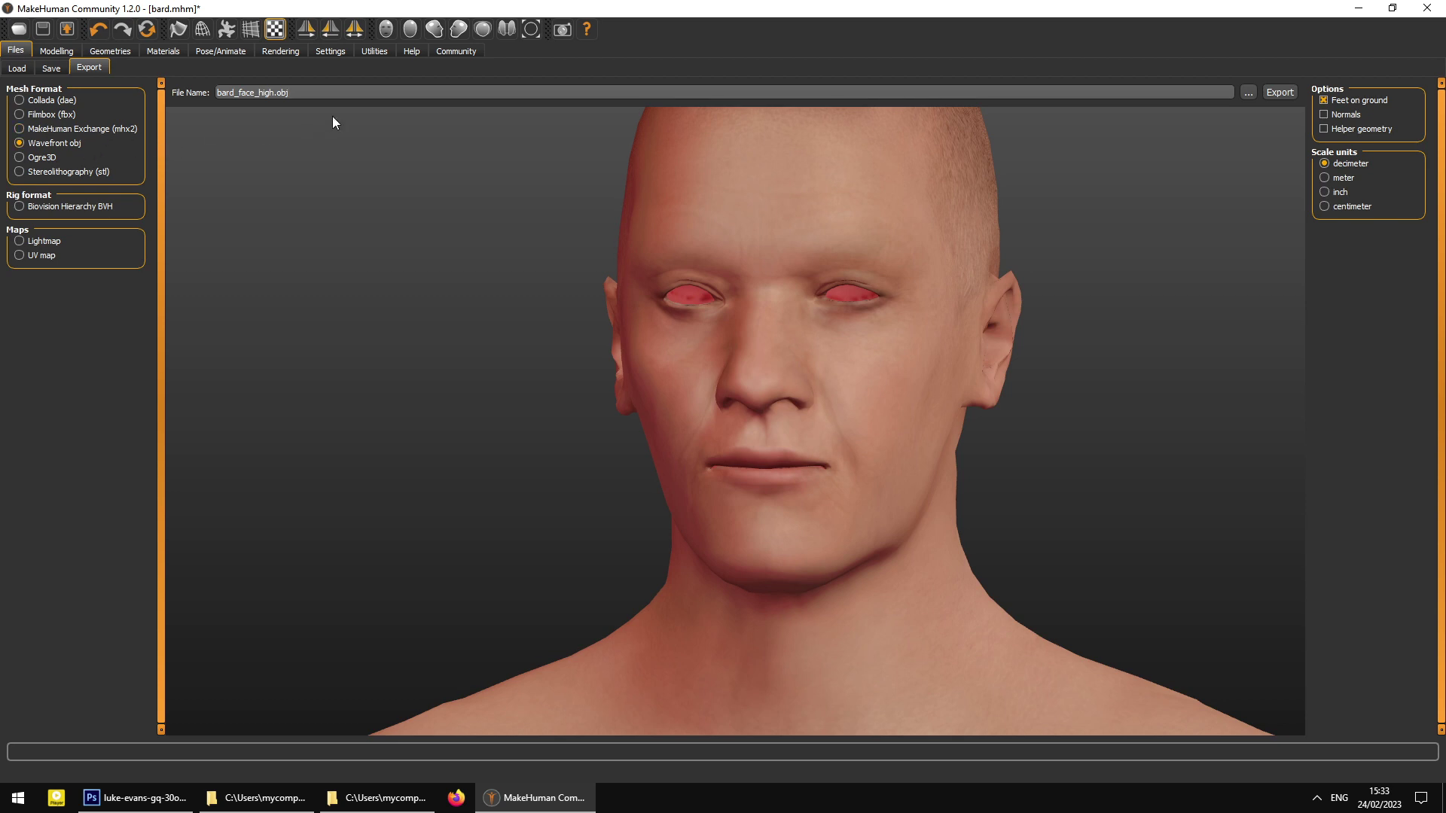
left_click(1275, 92)
- Display the character as a wireframe and apply the Male1591 topology to it
left_click(113, 50)
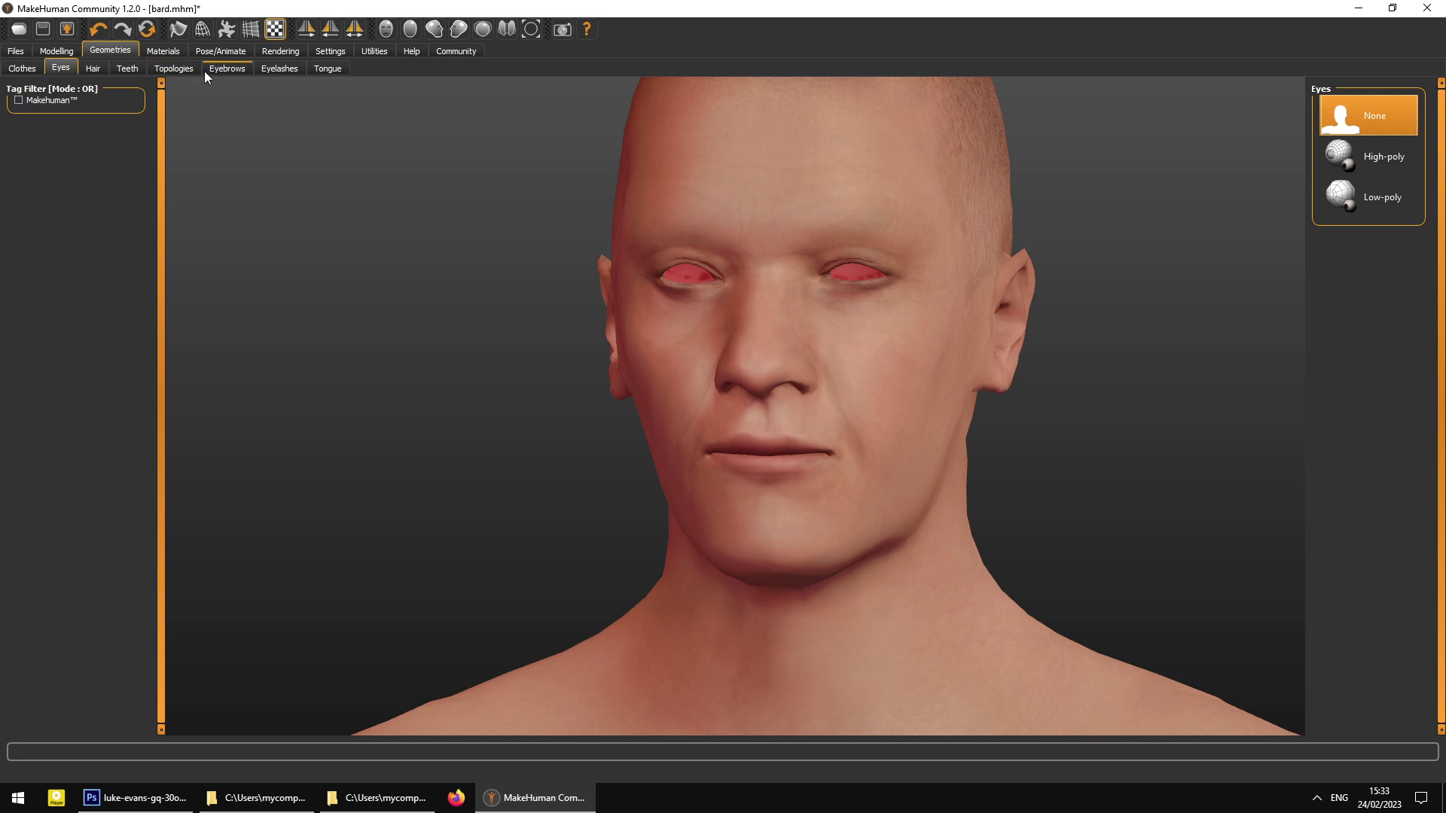
left_click(171, 67)
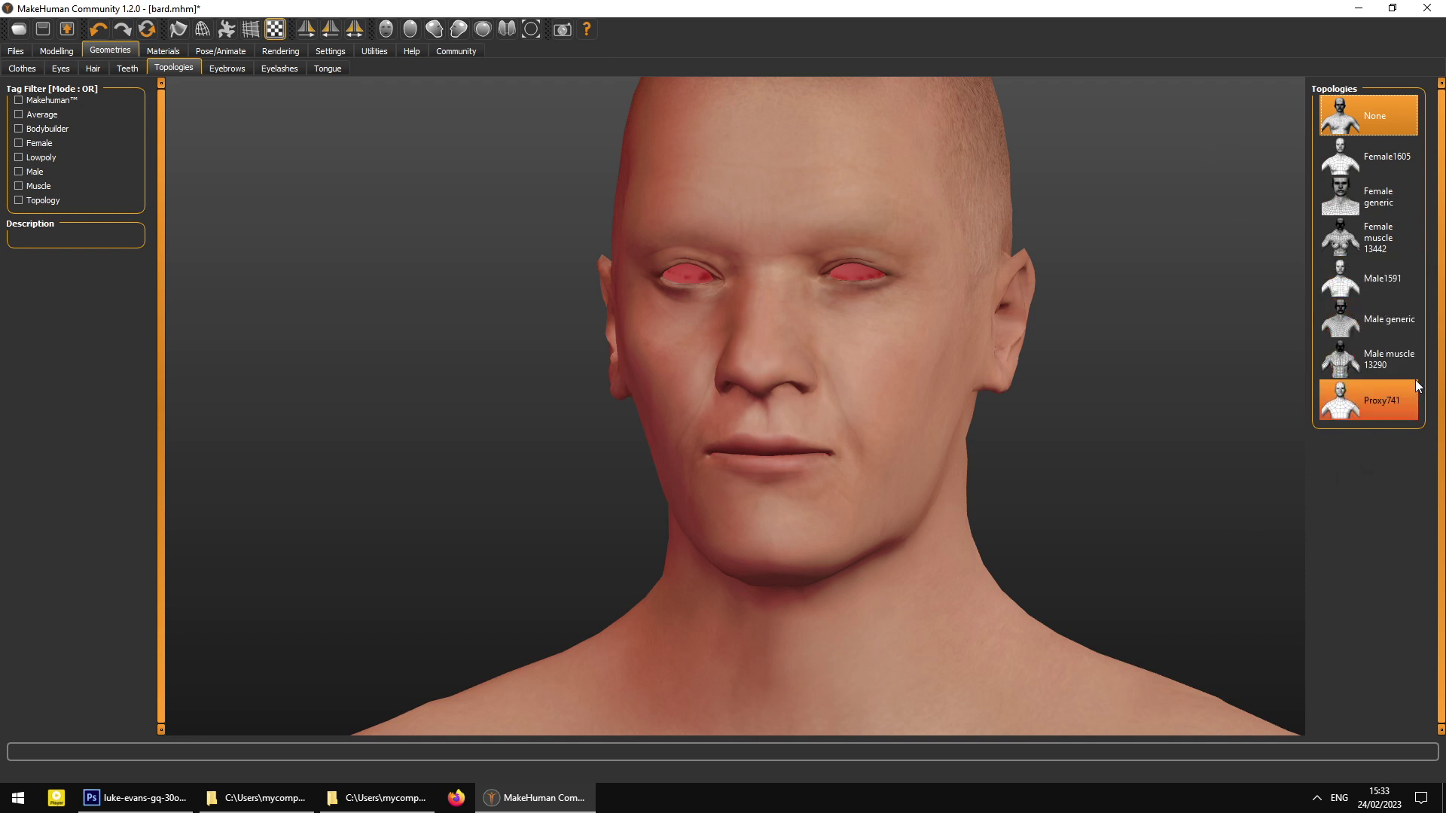
left_click(202, 30)
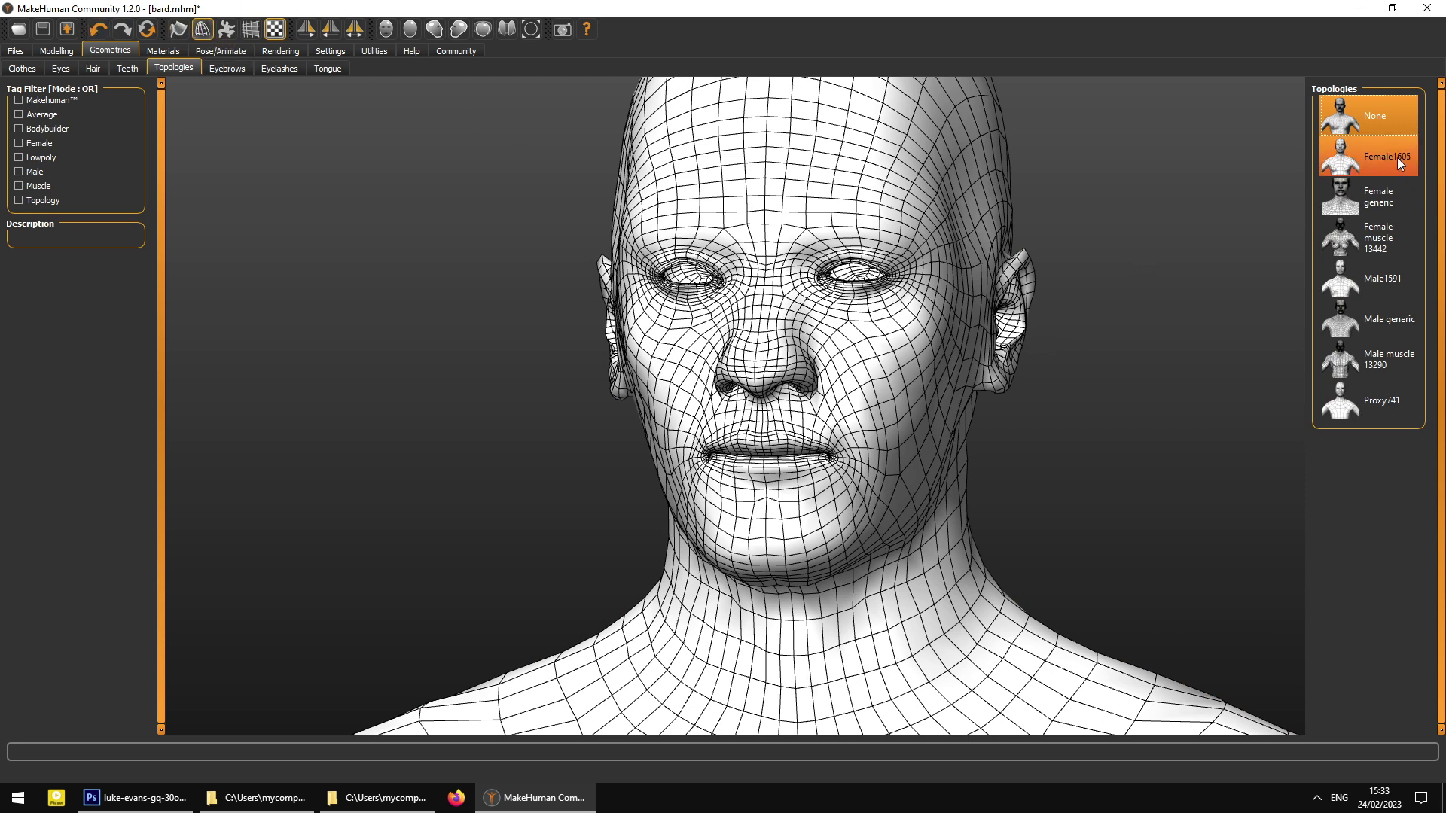
left_click(1384, 282)
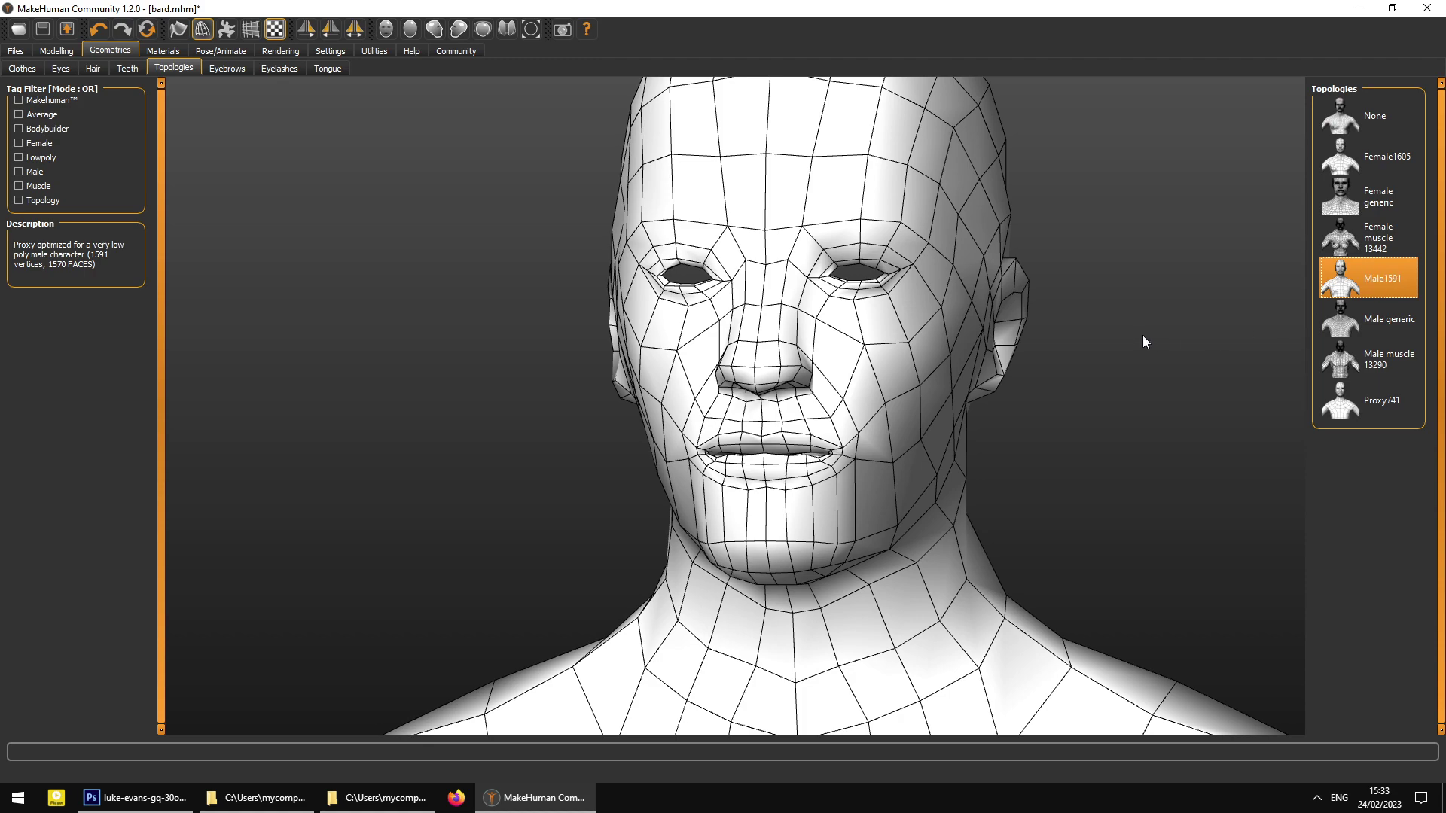
mouse_move(1119, 336)
left_mouse_down()
mouse_move(979, 340)
mouse_move(1240, 336)
mouse_move(1080, 333)
mouse_move(1175, 342)
mouse_move(1127, 341)
left_mouse_up()
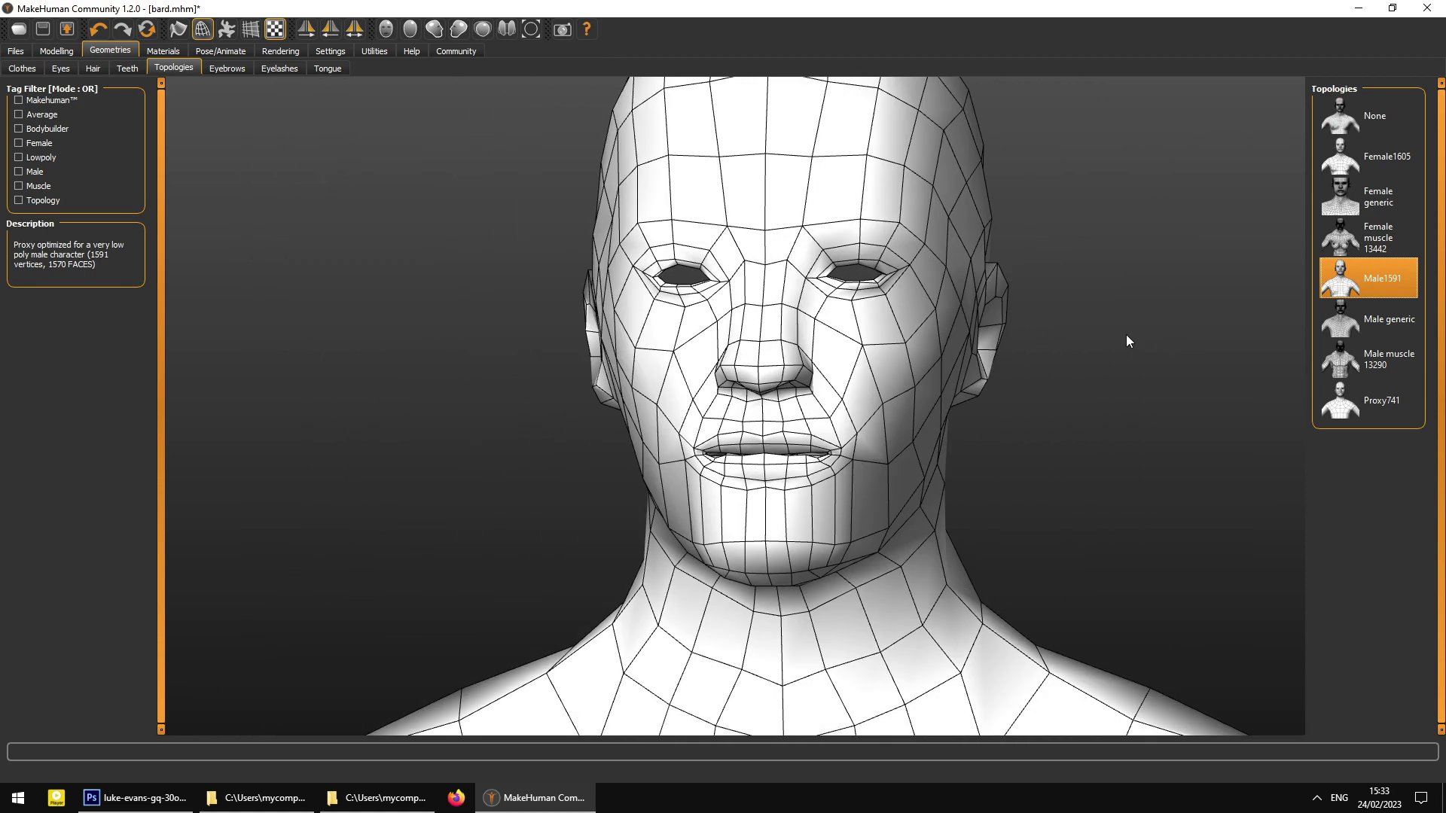
- Try the Low-poly and High-poly eyes on the Male1591 wireframe mesh, set the eyes back to None and return to the topologies
left_click(75, 68)
left_click(1371, 201)
left_click_drag(1070, 293, 1183, 290)
left_click(1377, 158)
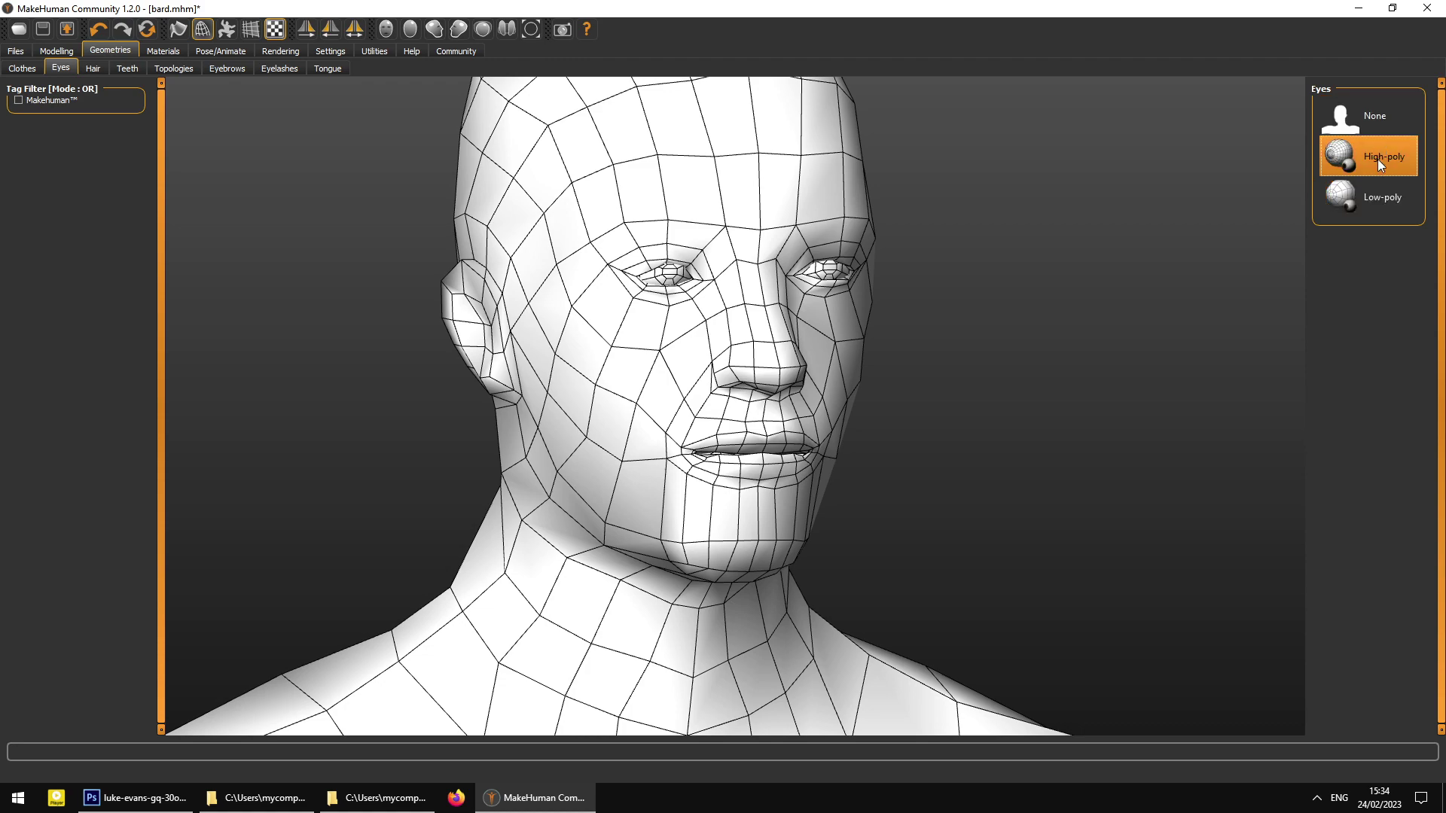
left_click_drag(1280, 211, 1051, 222)
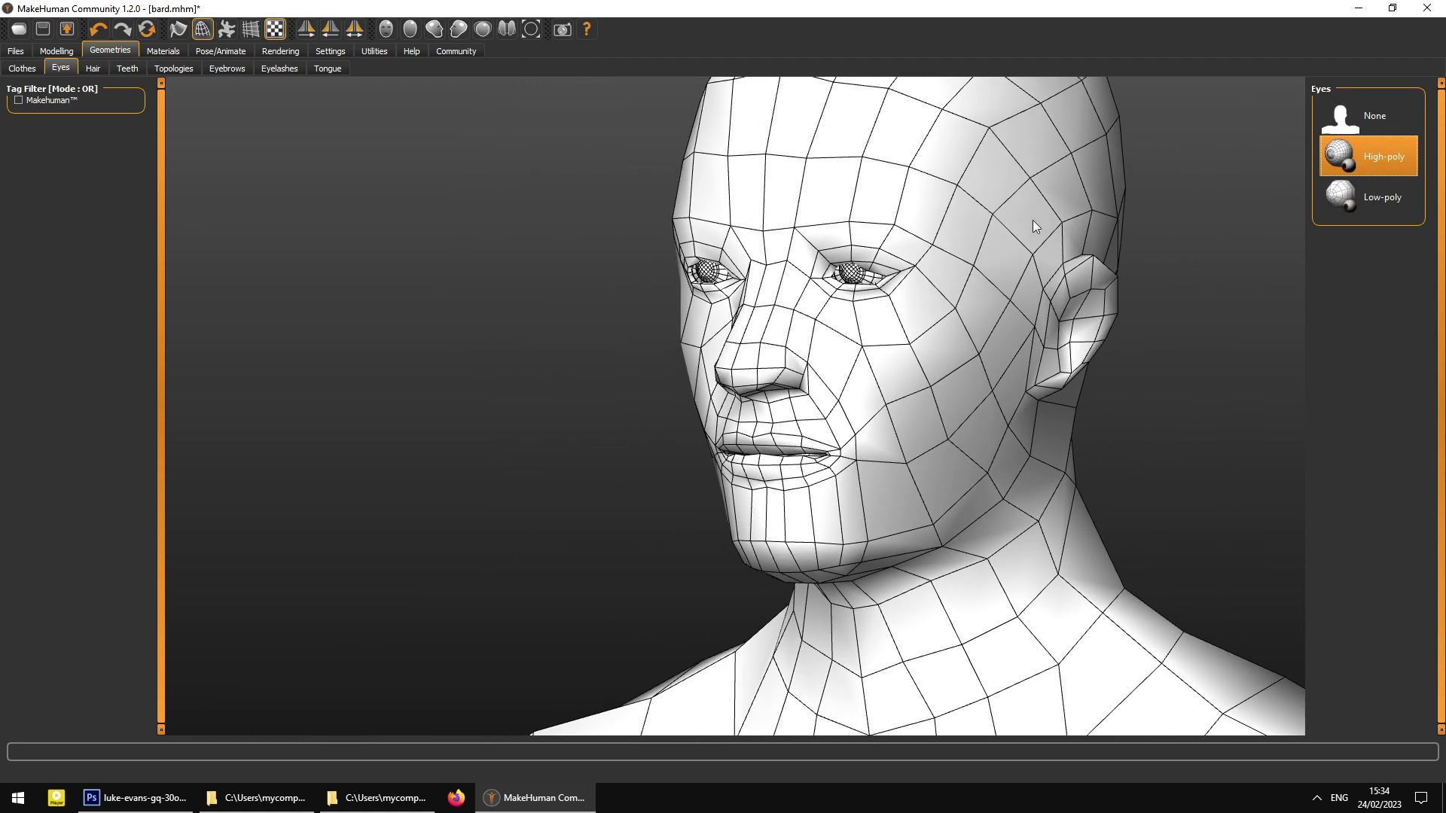
key("1")
left_click_drag(888, 287, 930, 281)
key("1")
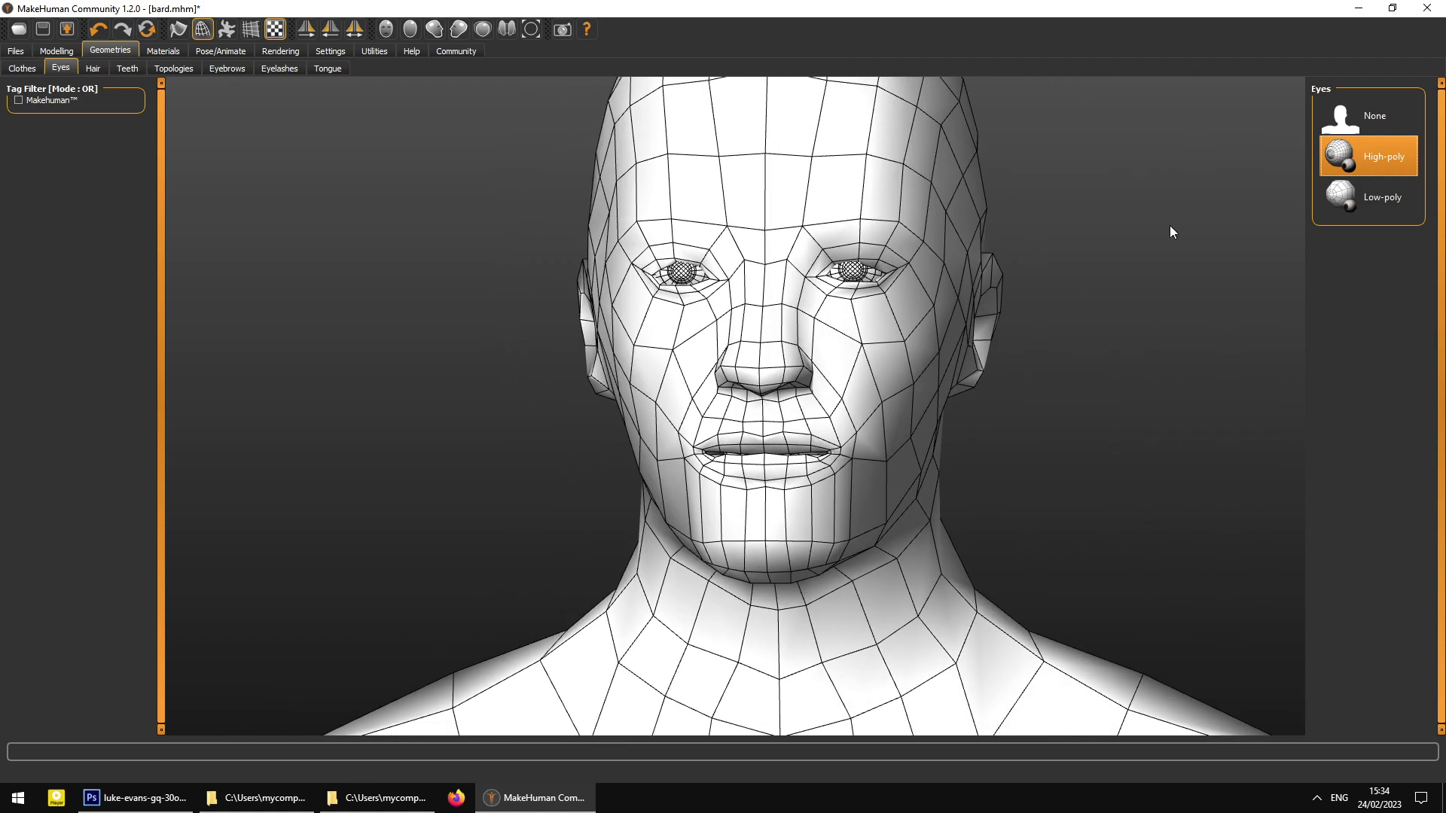
left_click(1390, 119)
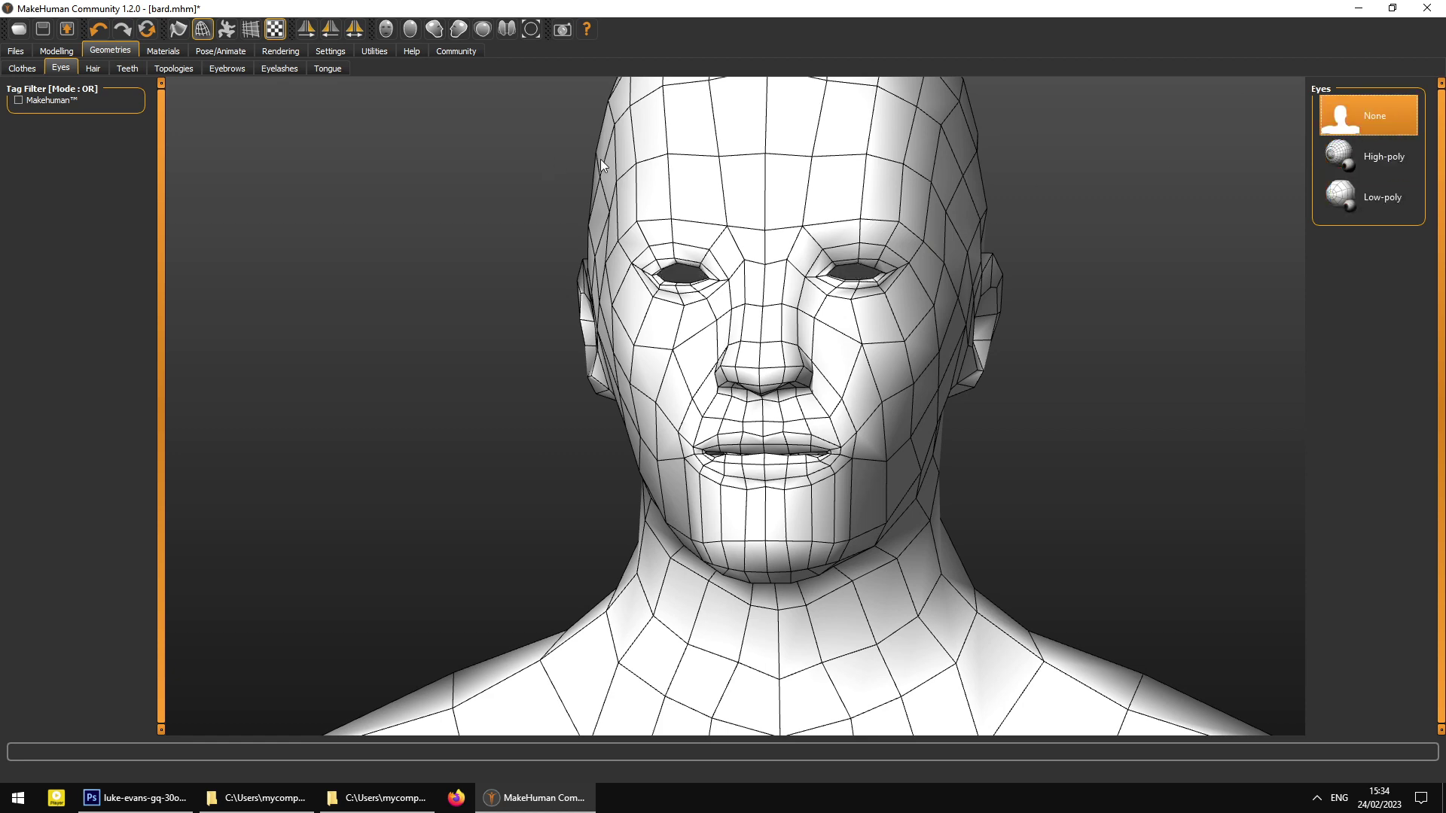
left_click_drag(766, 213, 758, 208)
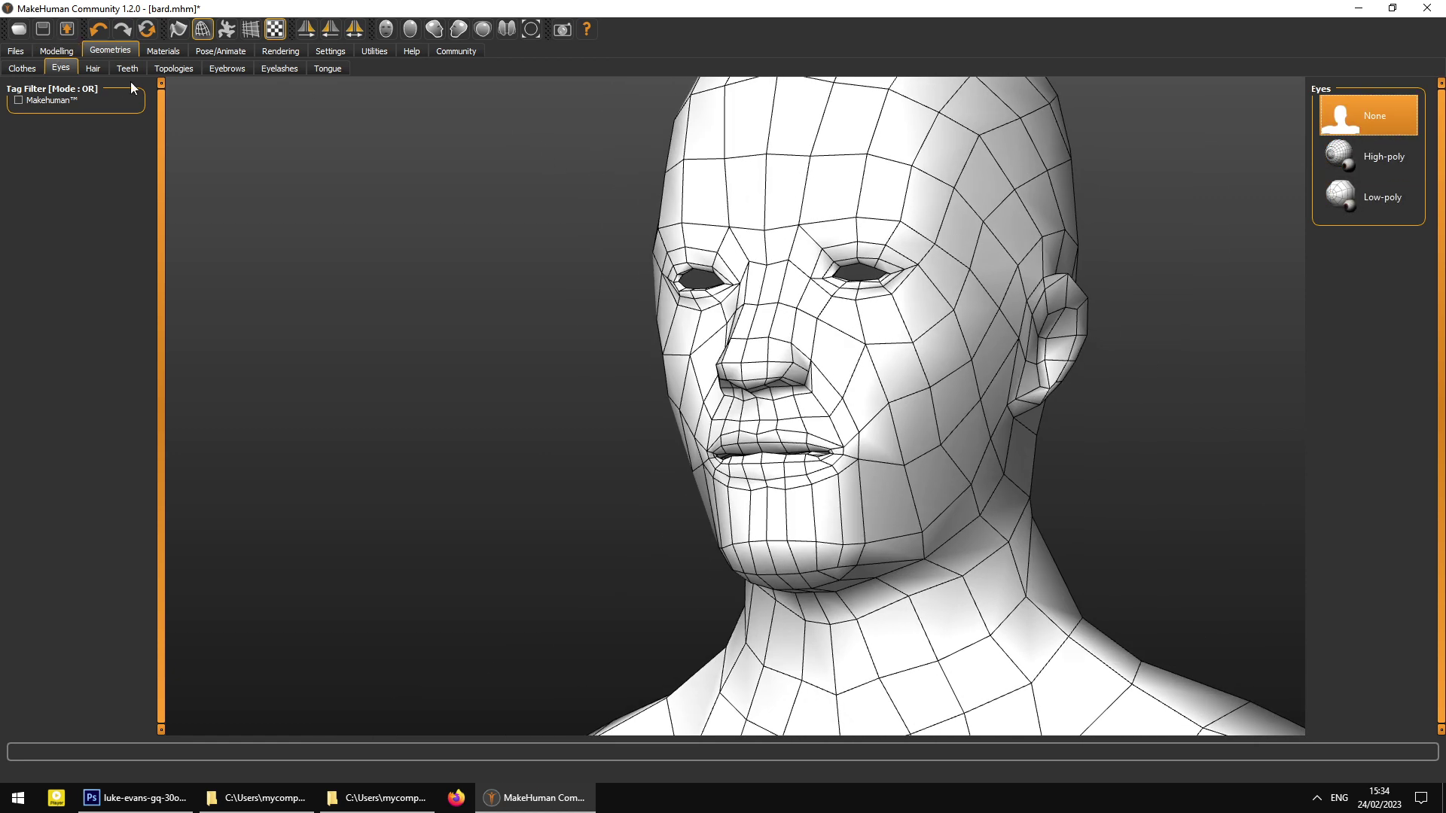
left_click(180, 73)
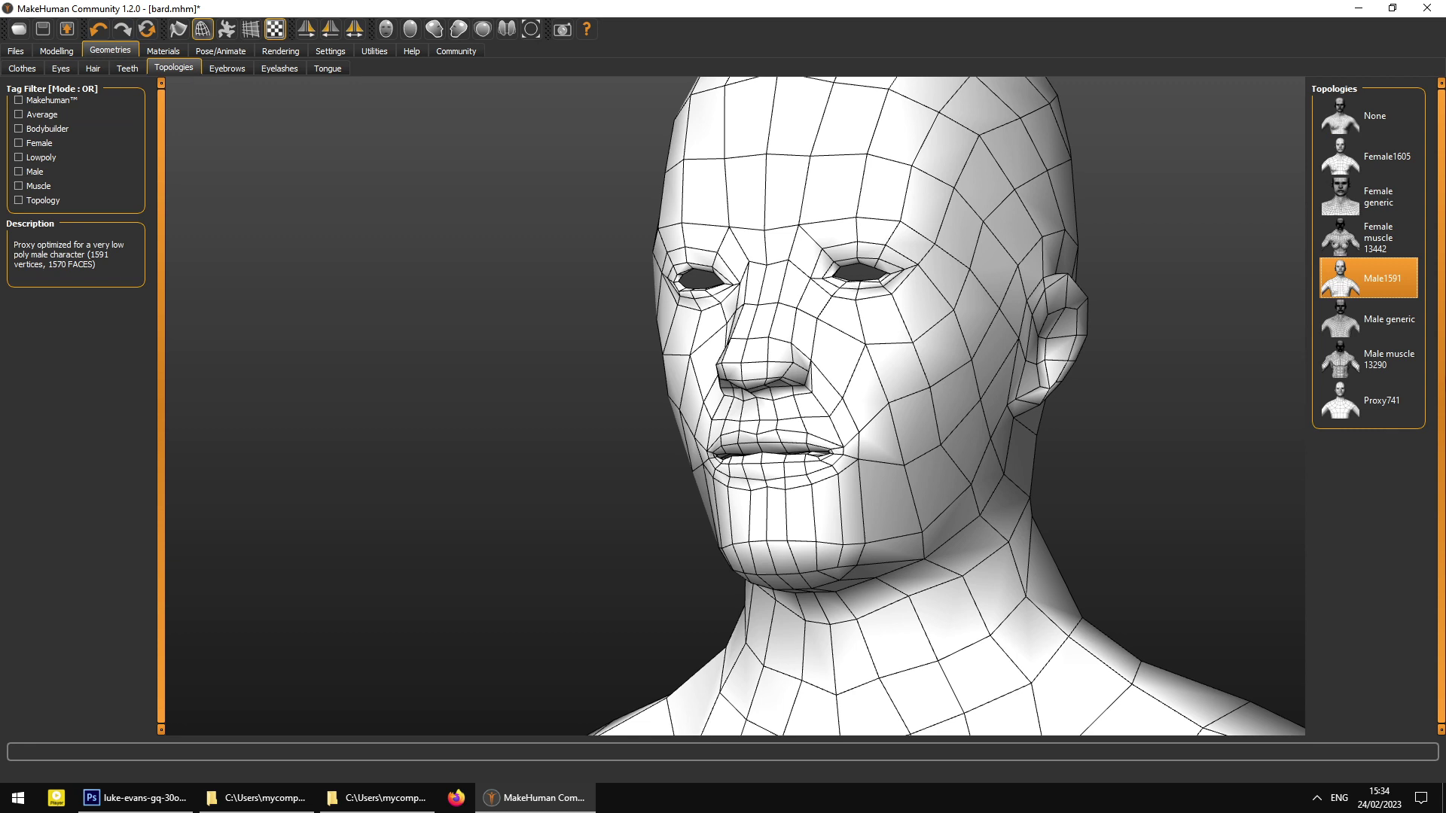
- Try the Proxy741 topology on the character, return to Male1591 and view the head from the front
left_click(1380, 406)
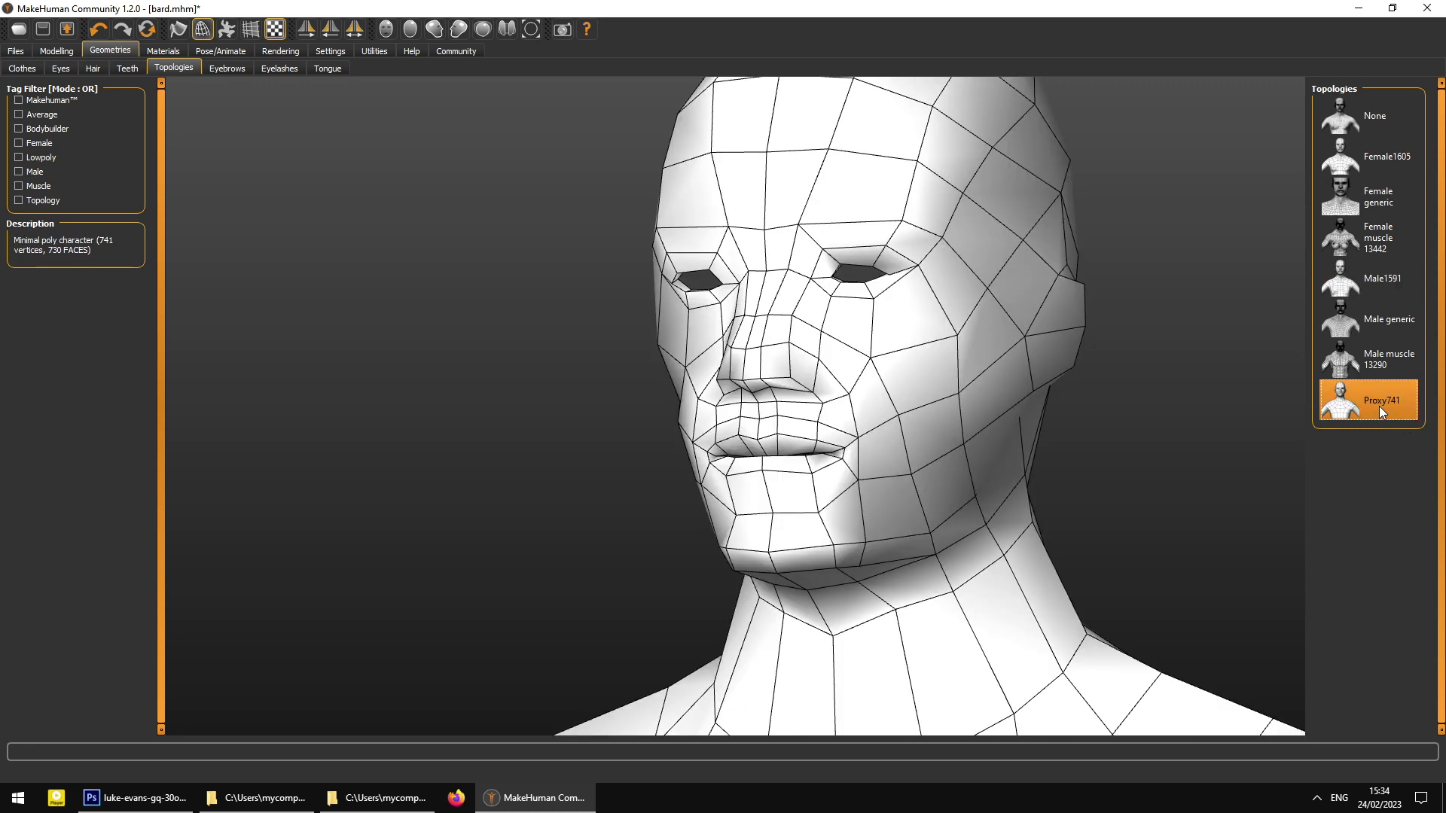
left_click(1399, 274)
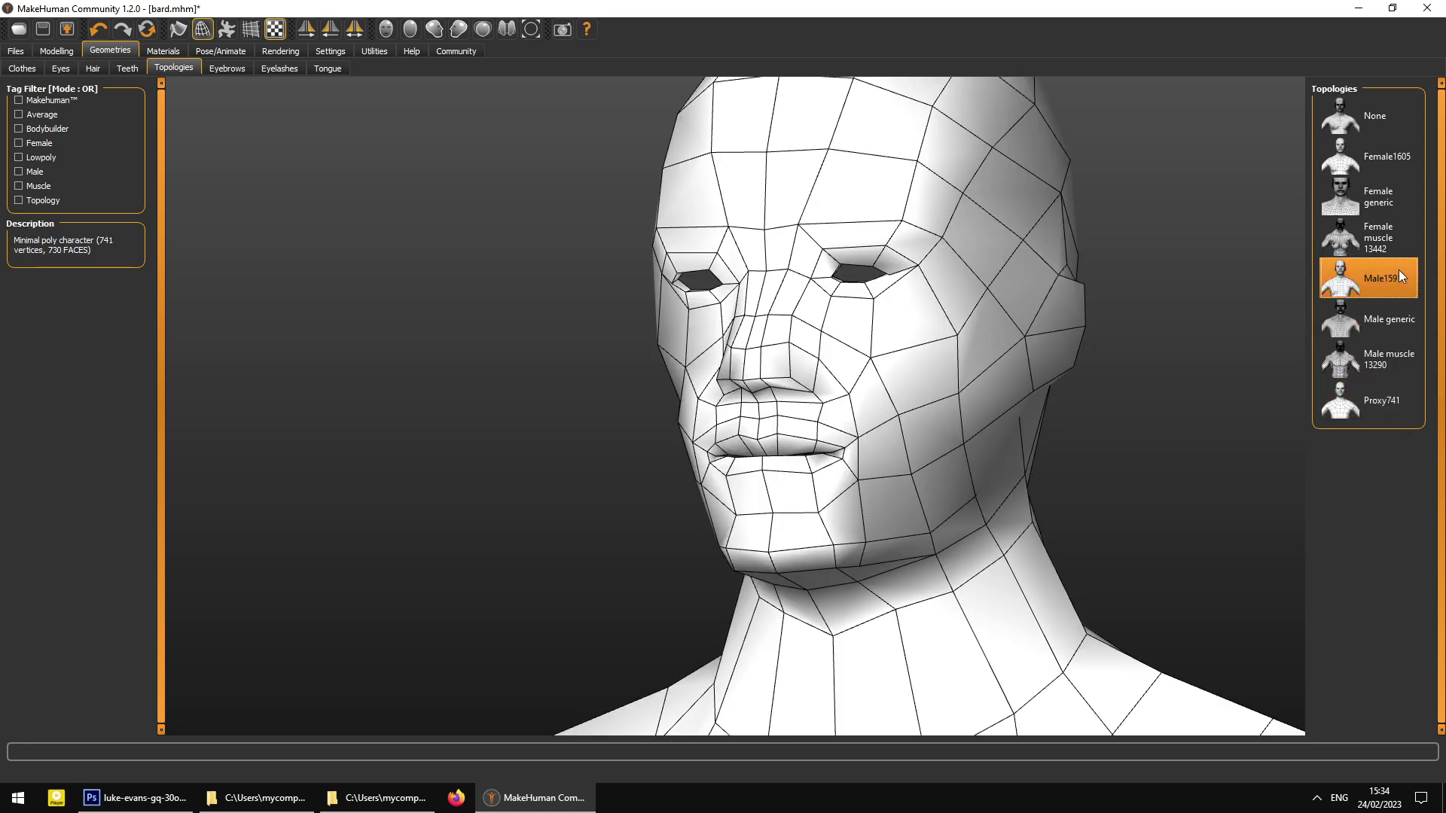
key("ctrl+1")
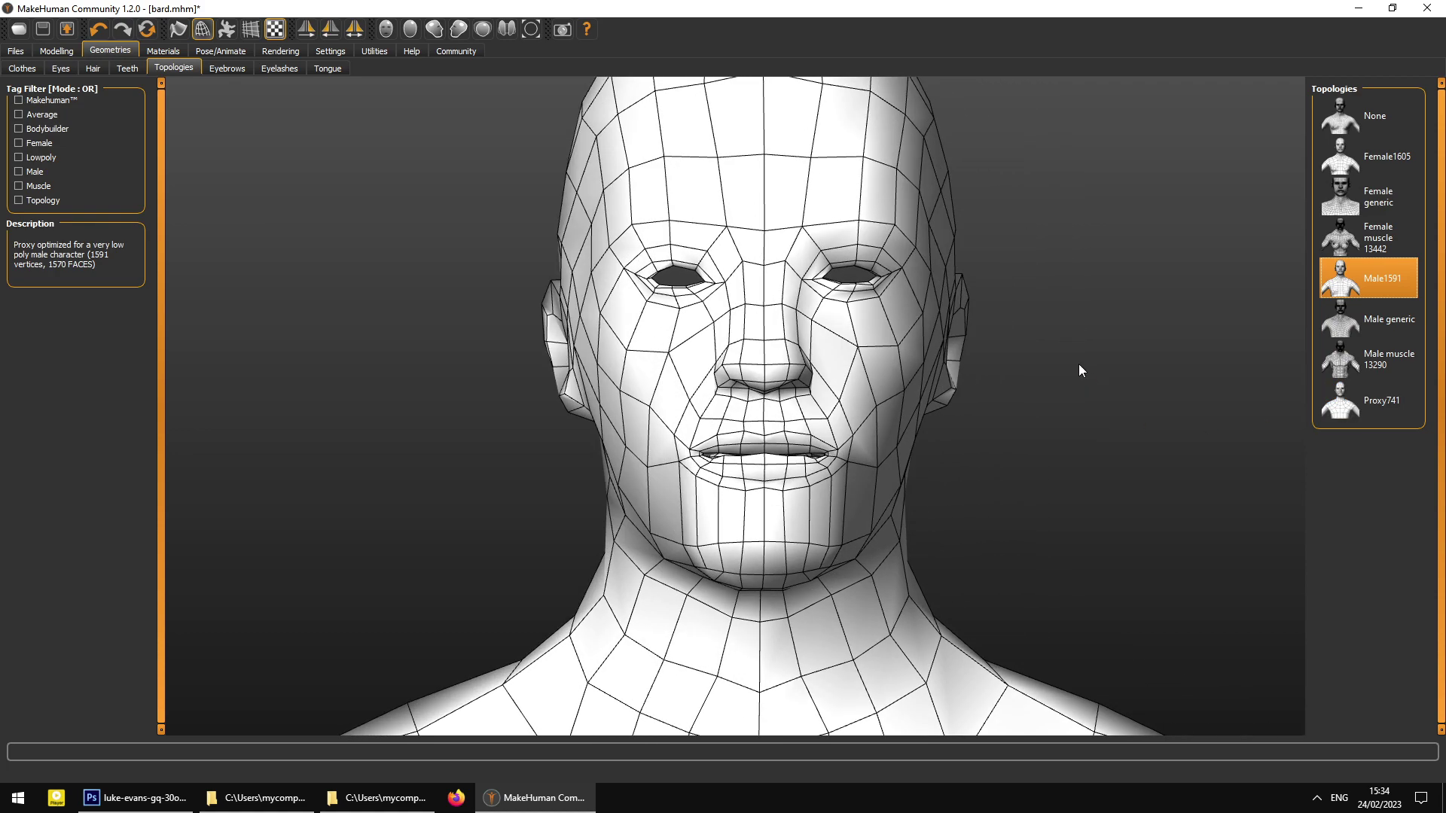
- Examine the Male1591 wireframe around the eyes, nose and ears from the front and at an angle
left_click_drag(932, 319, 617, 364)
scroll(684, 338, "up", 2)
left_click_drag(961, 407, 645, 403)
scroll(684, 344, "up", 2)
scroll(685, 343, "up", 4)
scroll(646, 403, "up", 2)
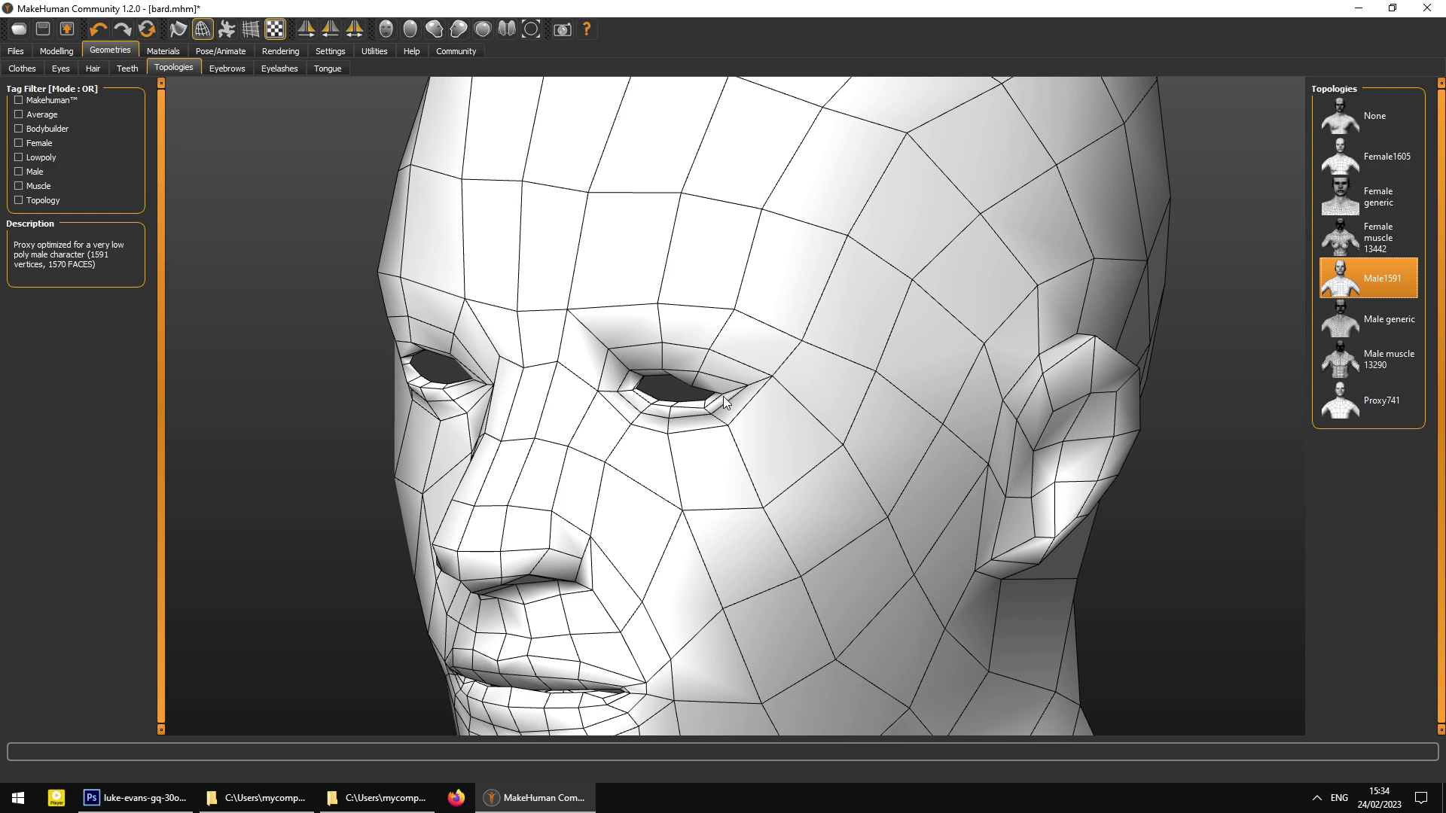
left_click_drag(658, 414, 533, 414)
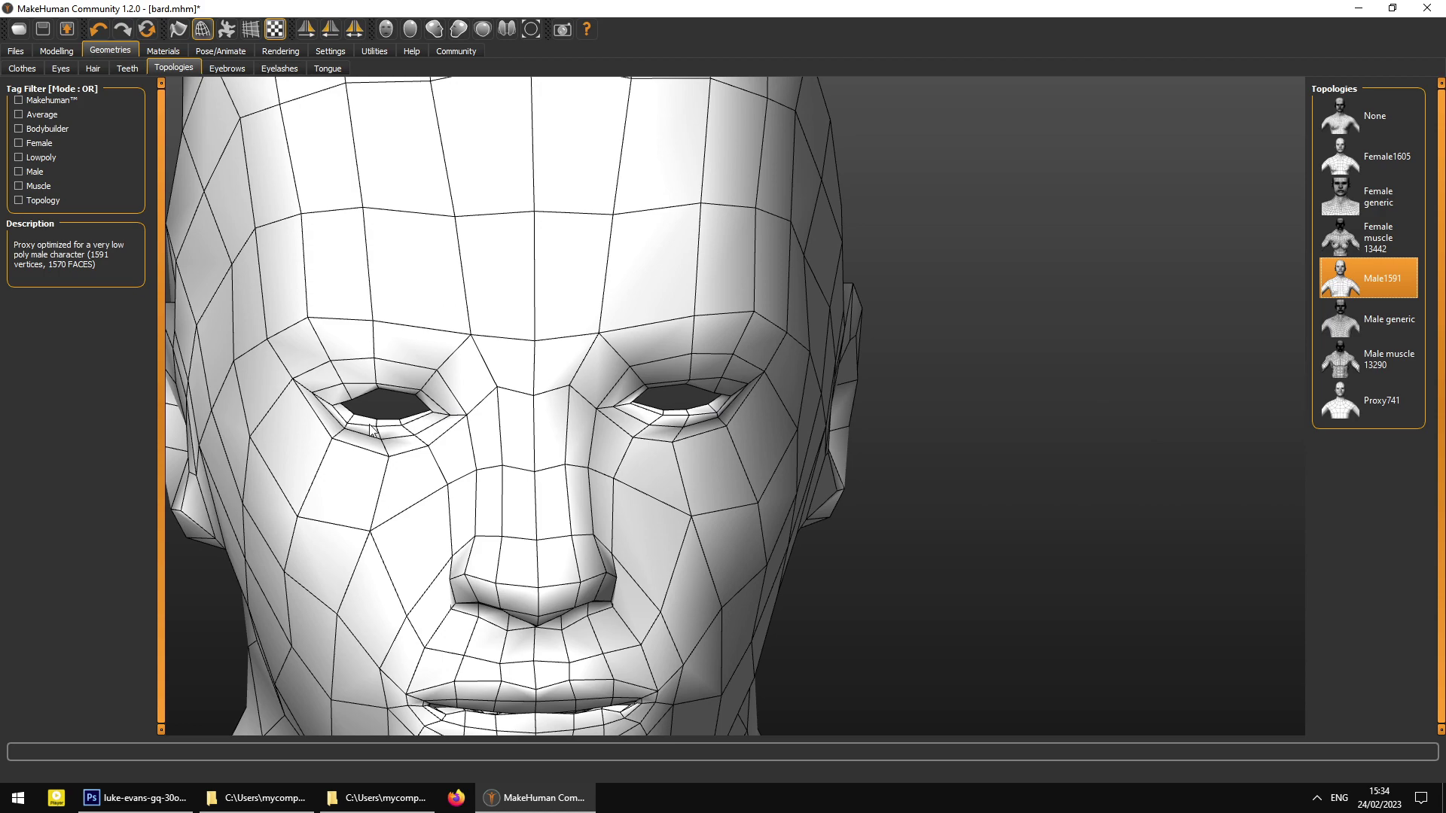
left_click_drag(435, 426, 482, 433)
left_click_drag(723, 431, 700, 409)
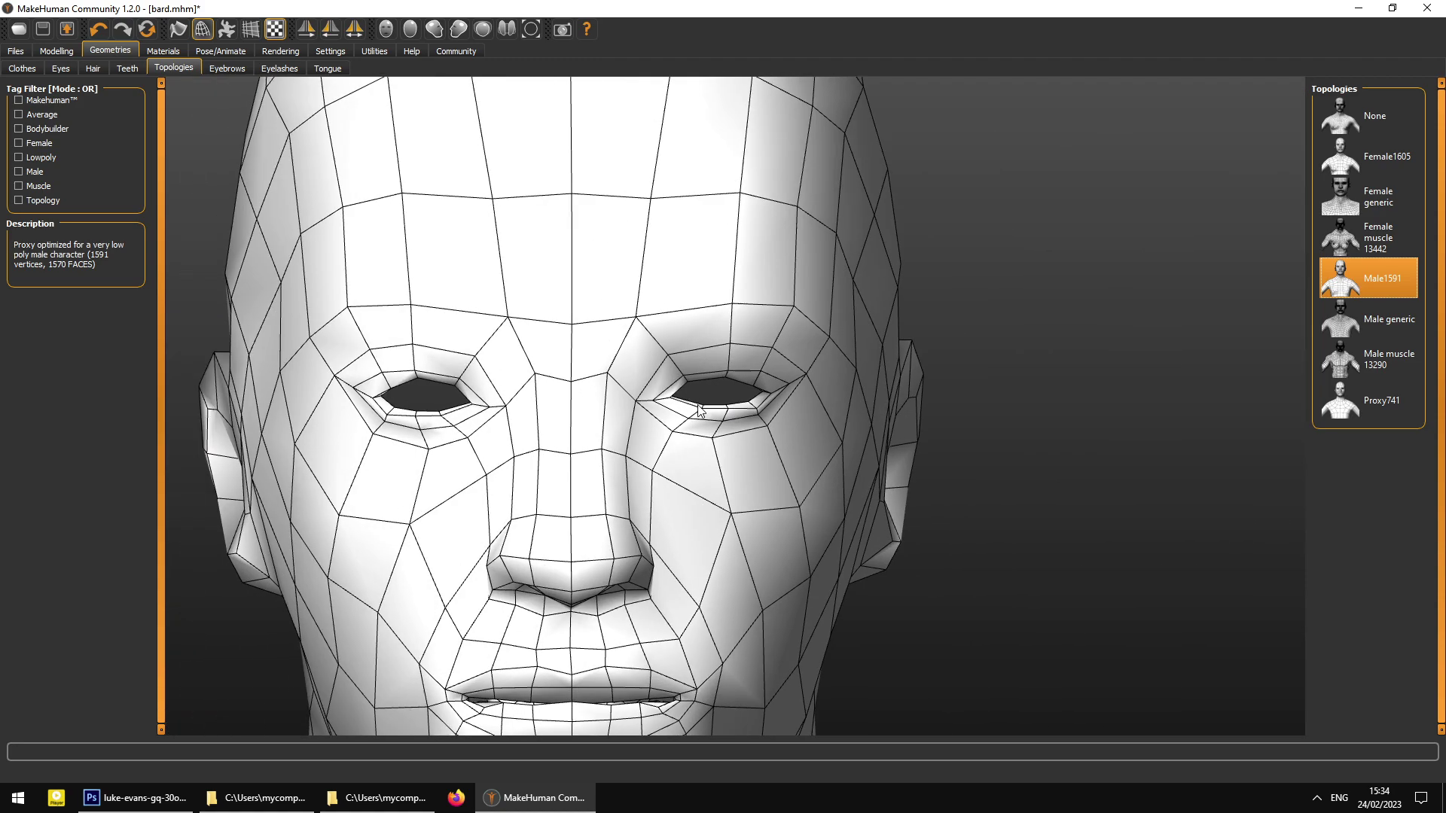
scroll(704, 388, "down", 8)
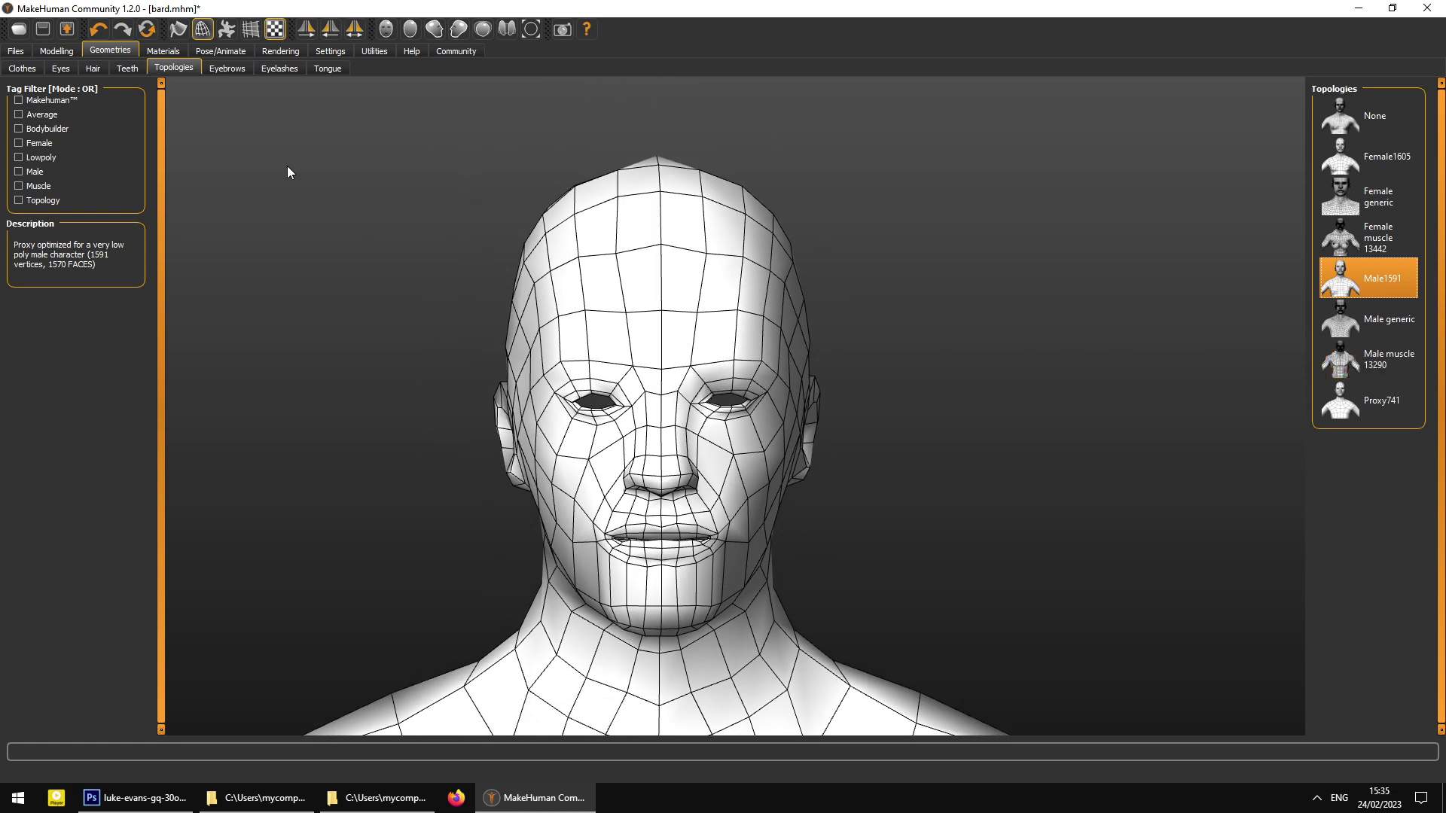
- Export the low-poly Male1591 mesh in Wavefront obj format as bard_face_low.obj
left_click(21, 51)
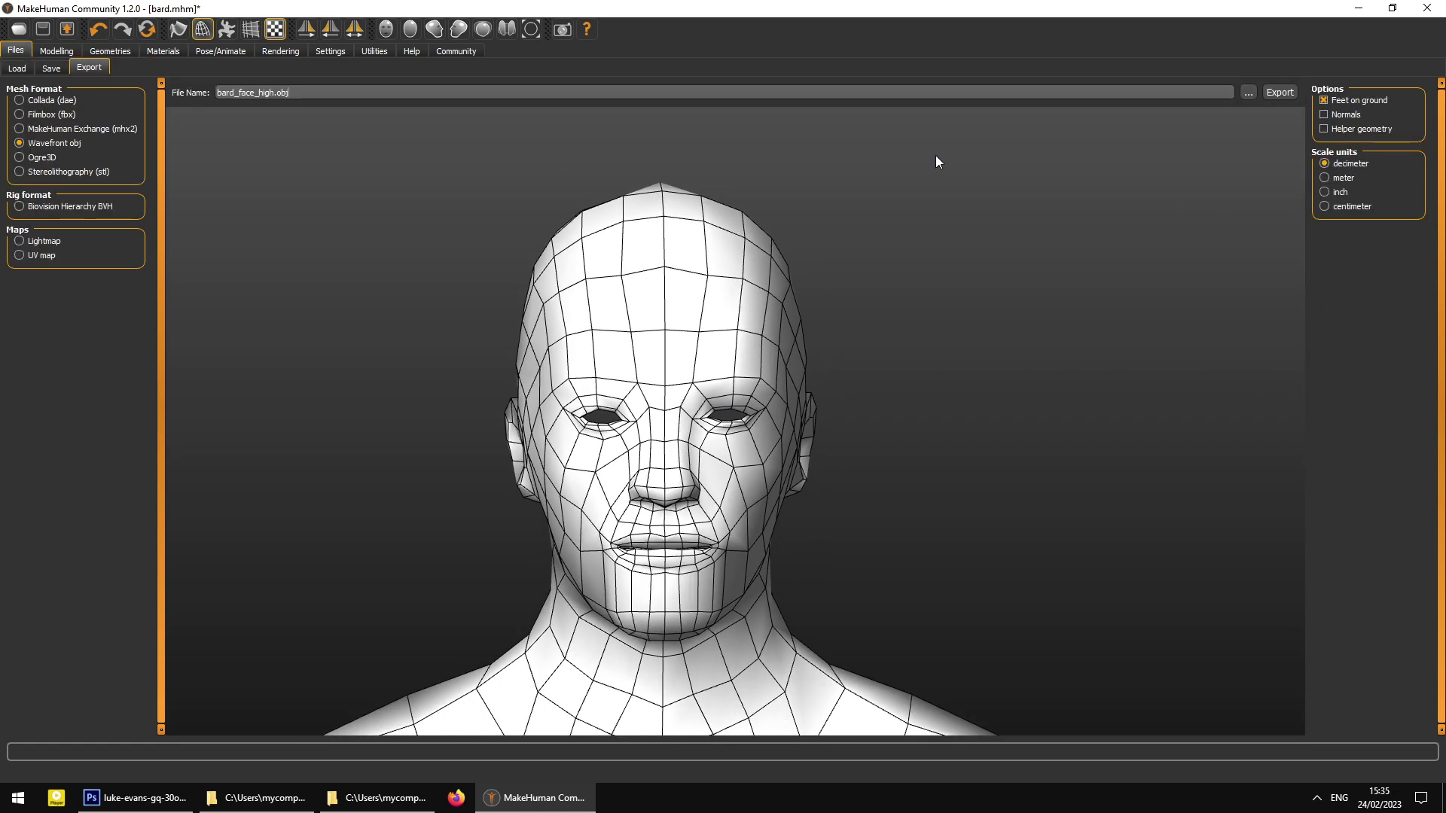
left_click_drag(273, 97, 259, 98)
type("low")
left_click(1281, 92)
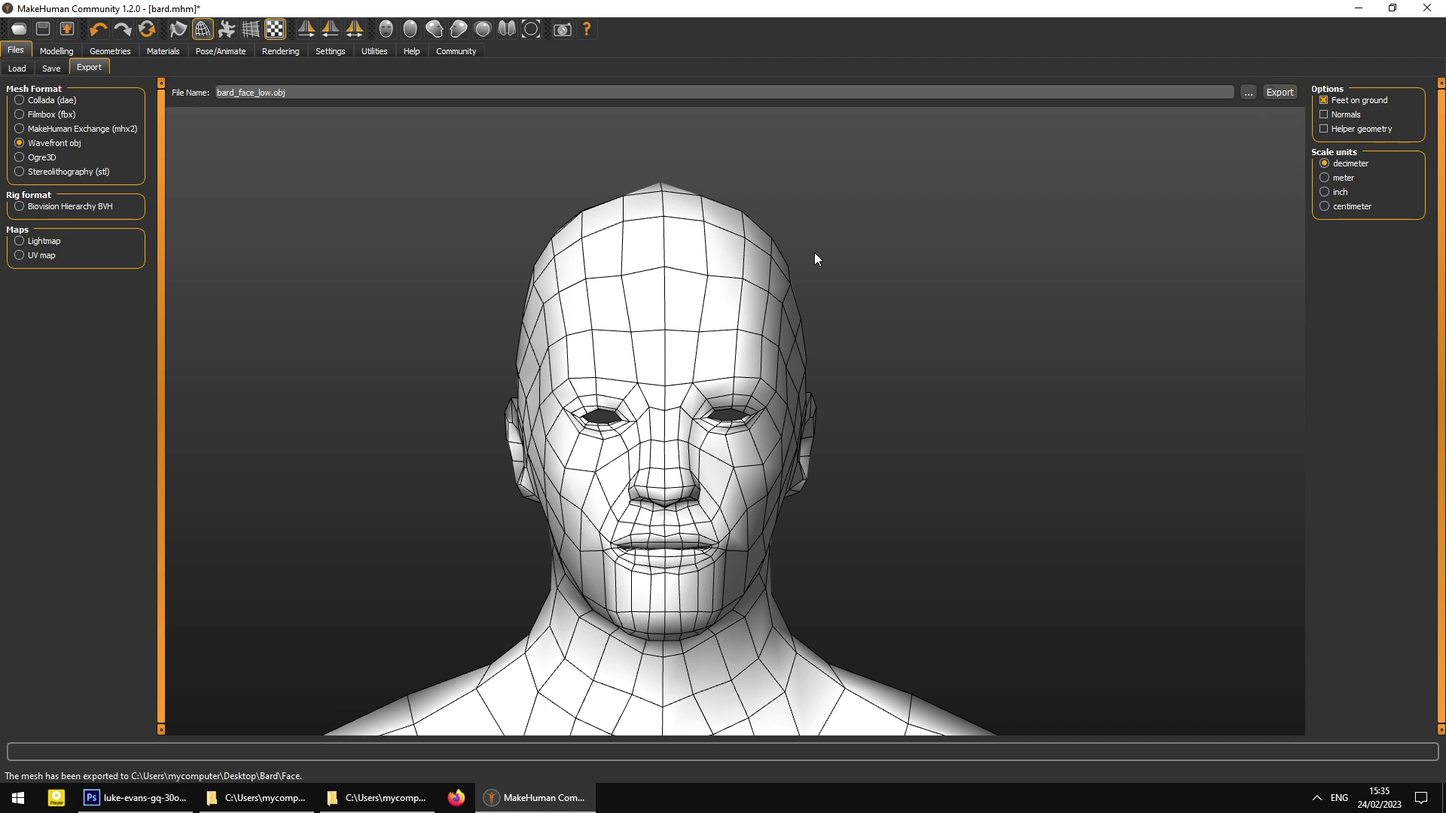
- Switch to the Face folder in File Explorer and open middleage_lightskinned_female_diffuse.png from its textures folder
left_click(1358, 9)
left_click(536, 397)
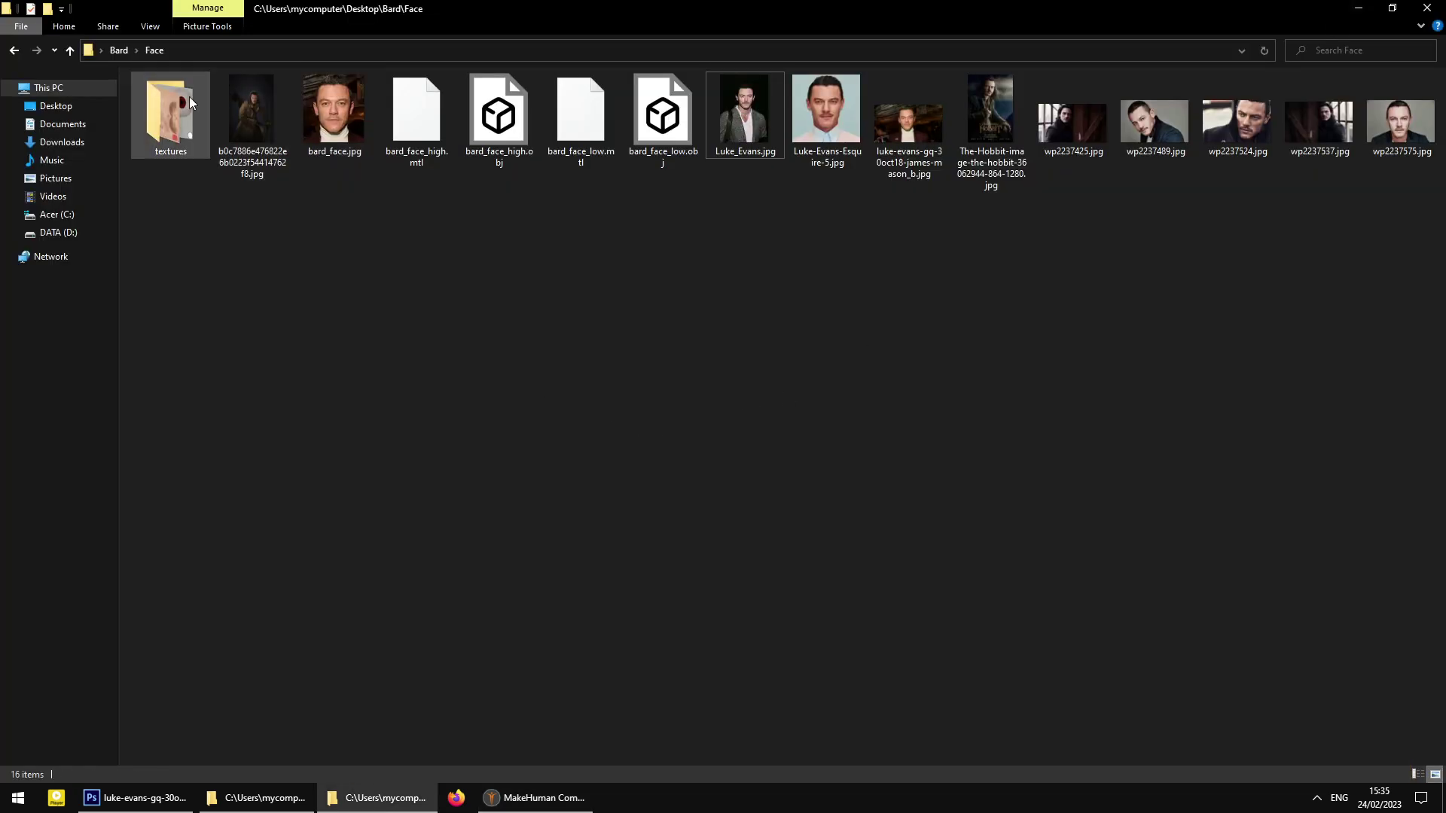
double_click(179, 124)
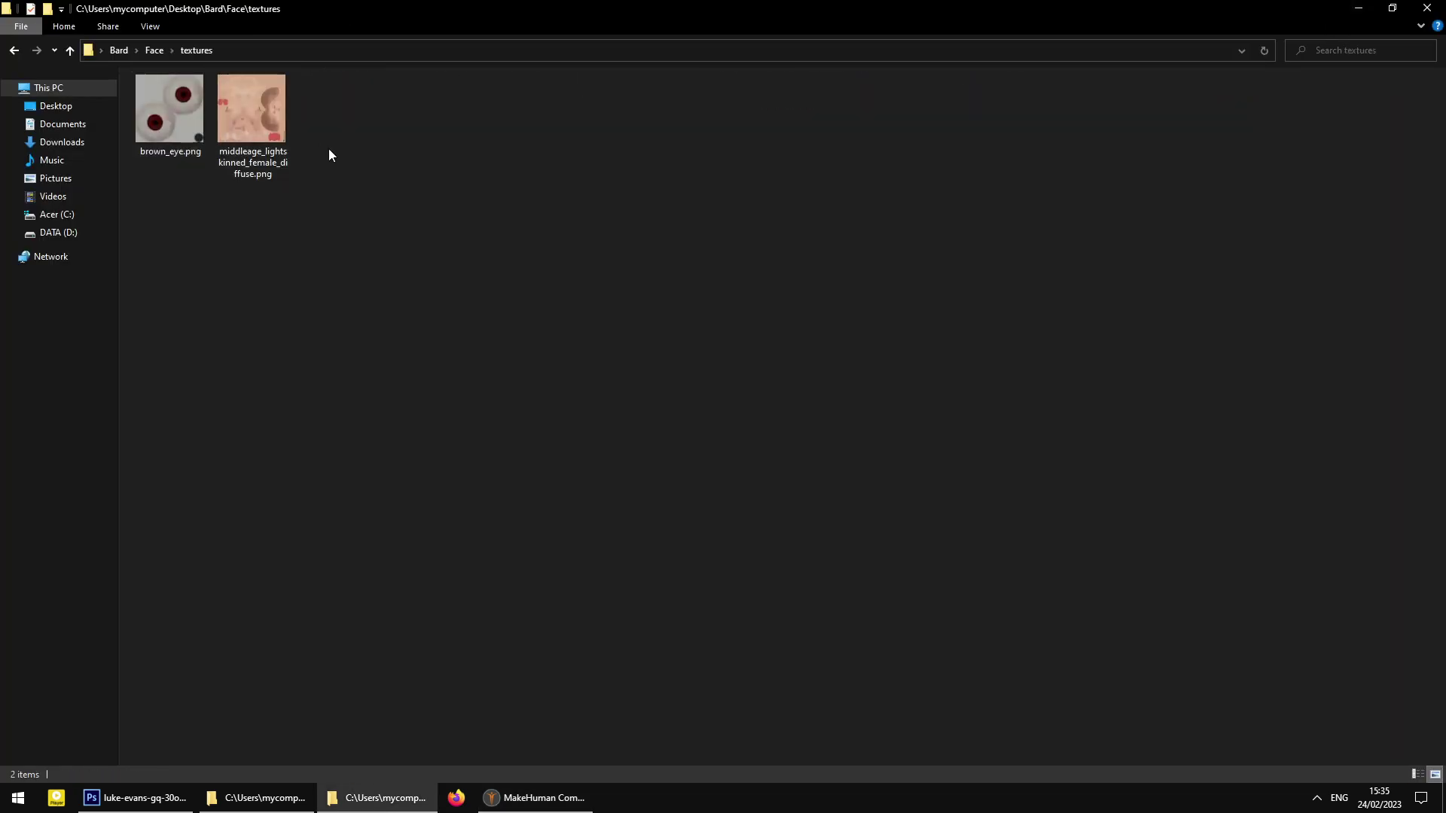
left_click(276, 139)
double_click(271, 118)
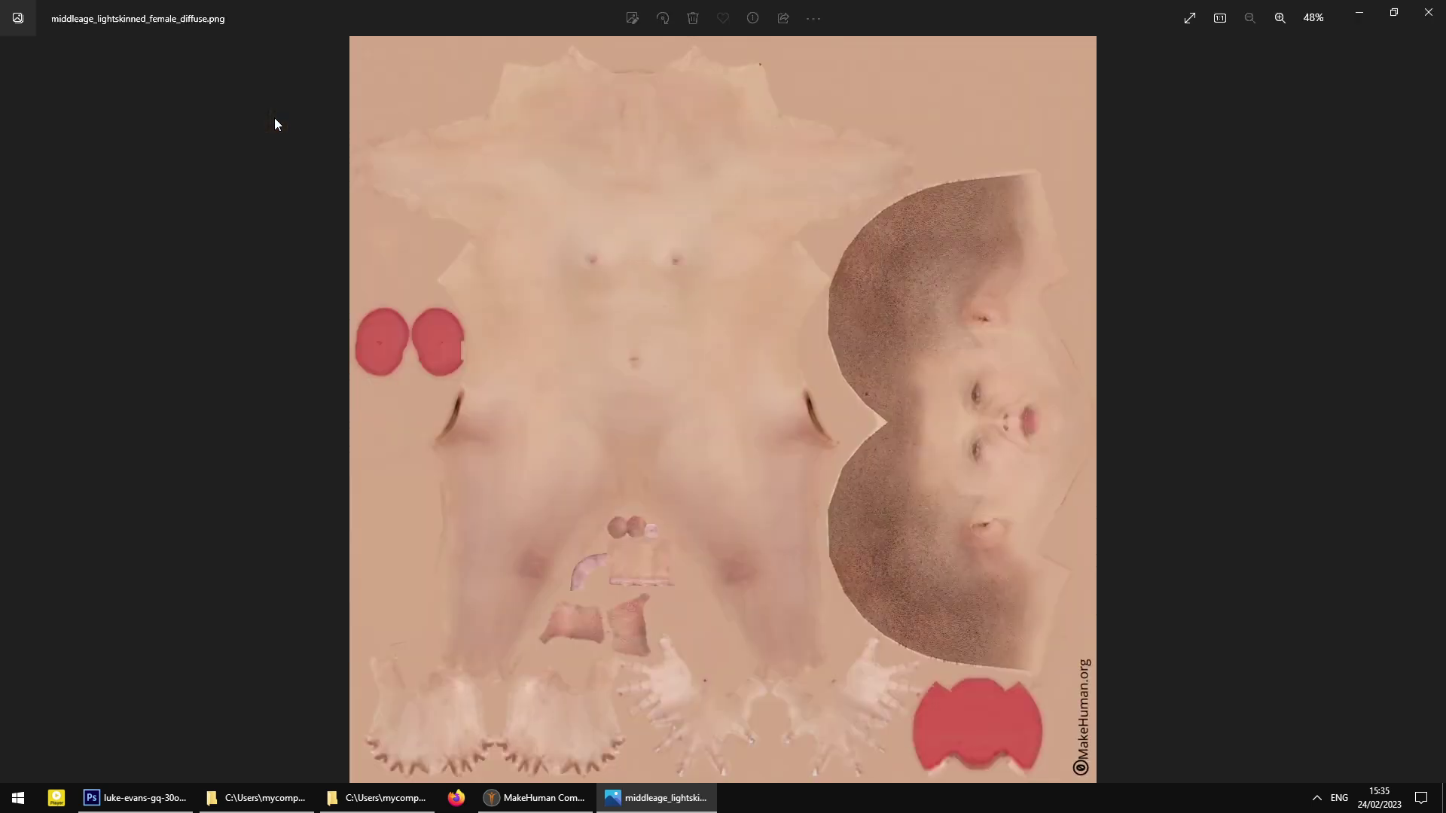
- Inspect the face area of the skin texture up close, close the image and return to the Face folder
scroll(1054, 488, "up", 5)
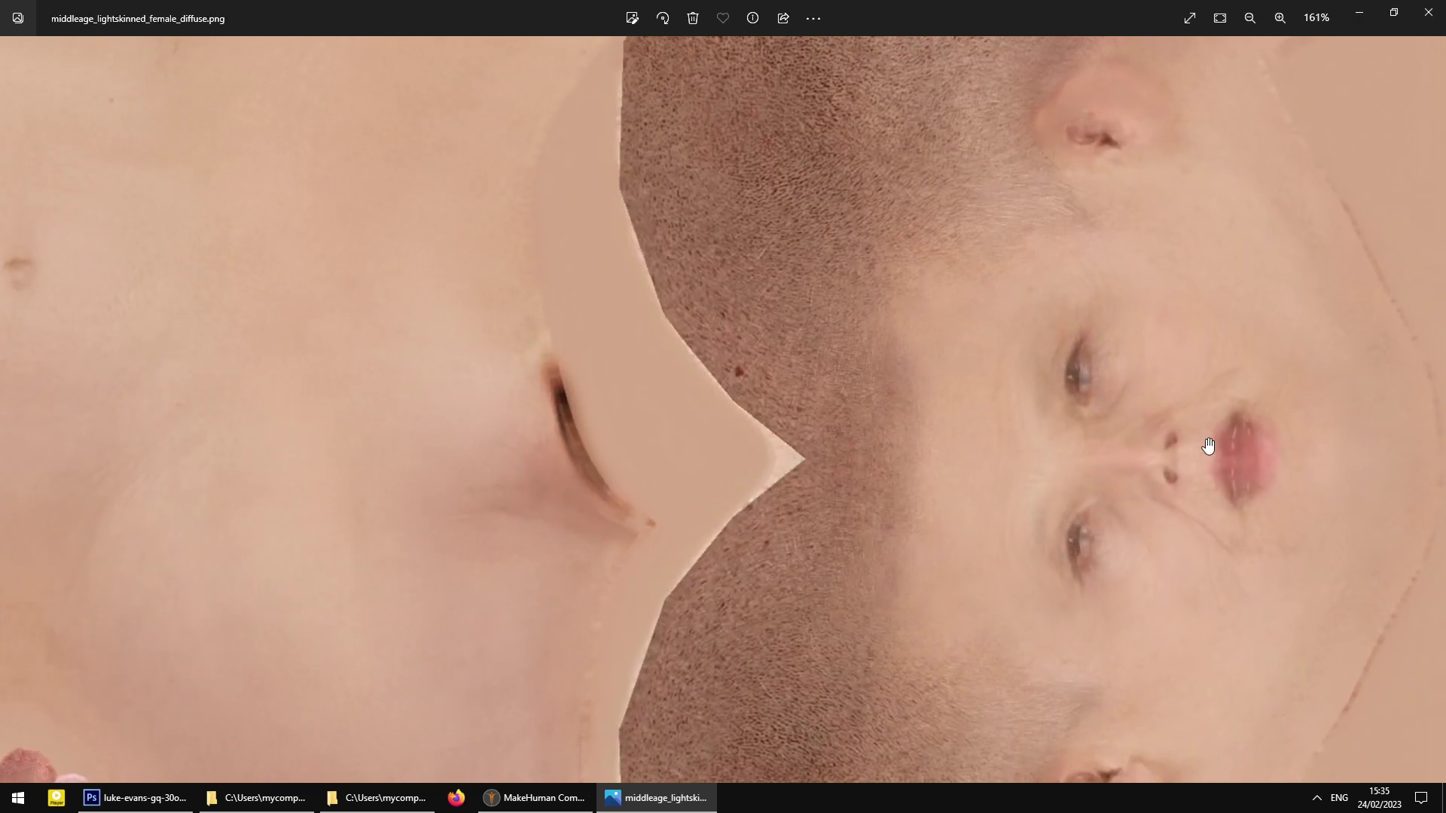
scroll(1194, 459, "up", 5)
scroll(1175, 467, "down", 6)
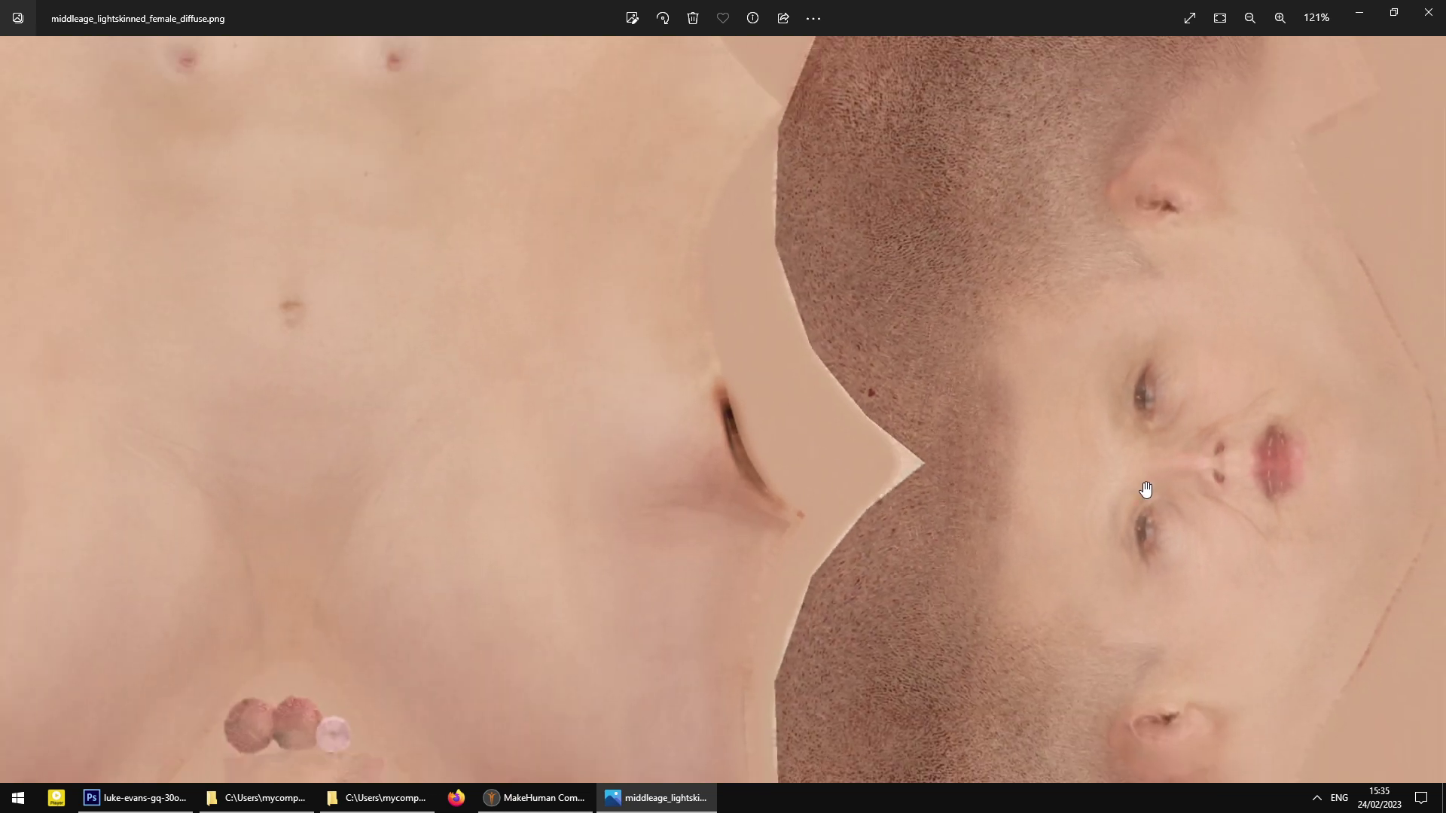
scroll(1306, 508, "up", 3)
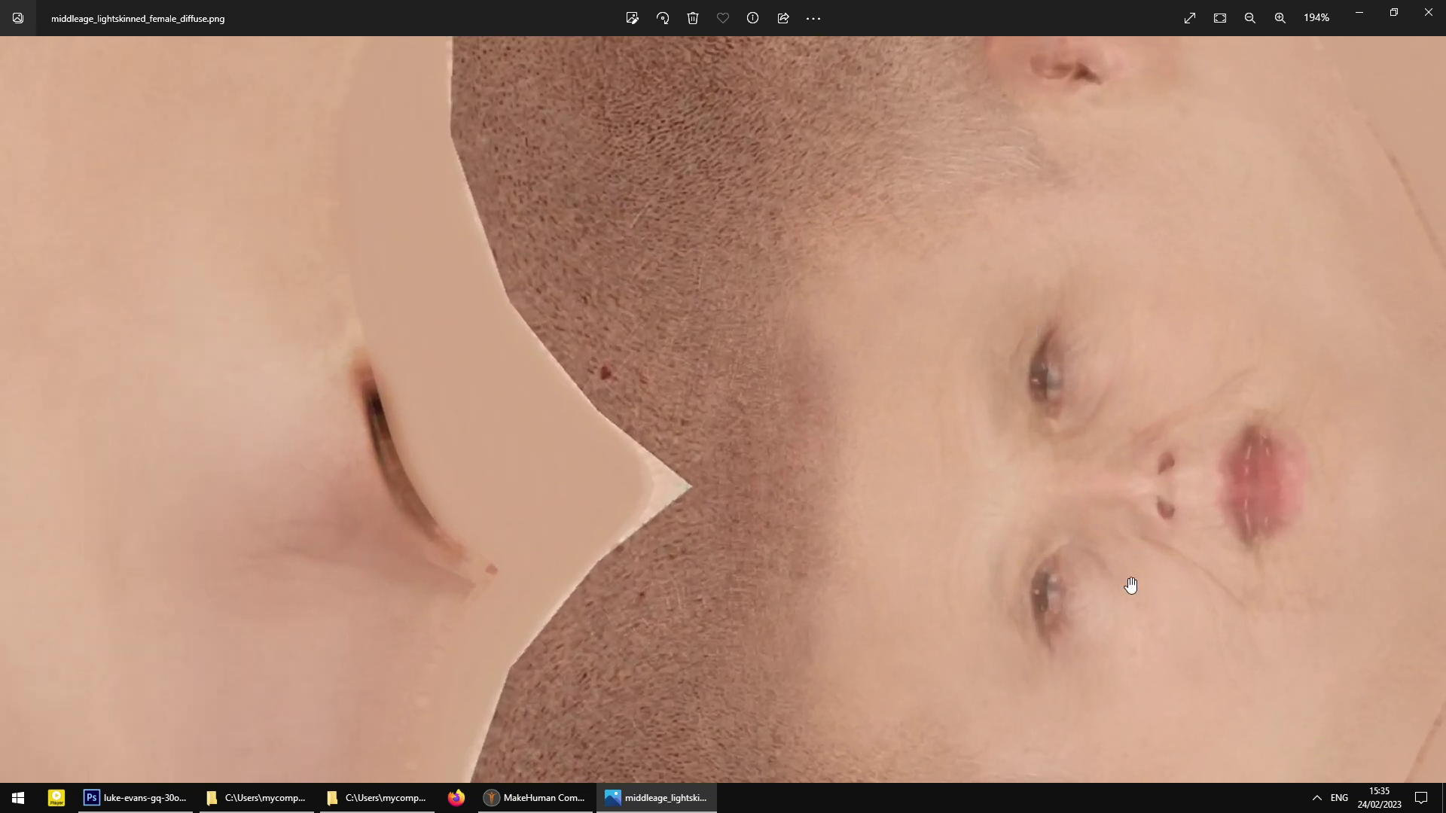
scroll(1175, 528, "down", 3)
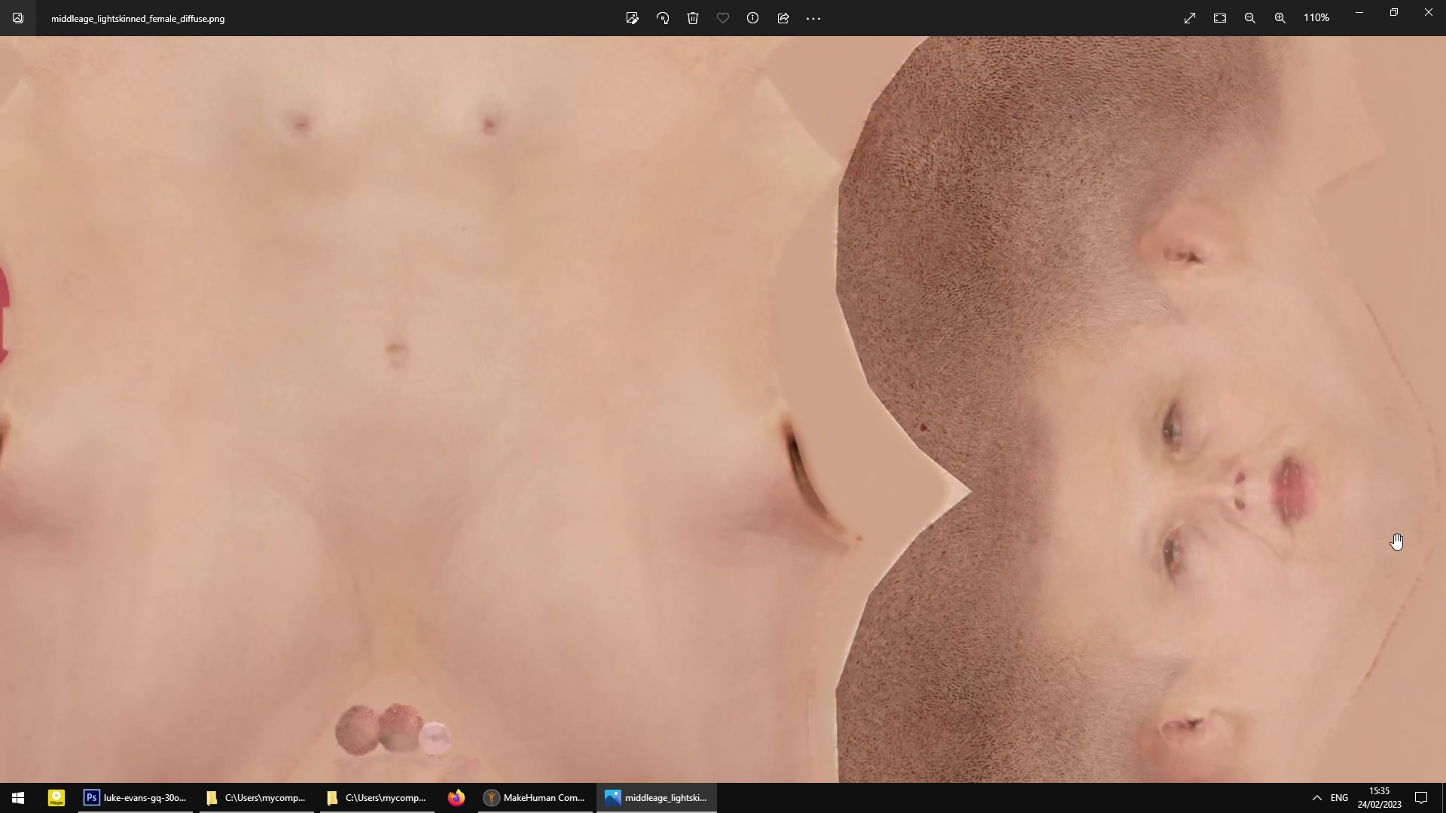
scroll(1262, 472, "down", 3)
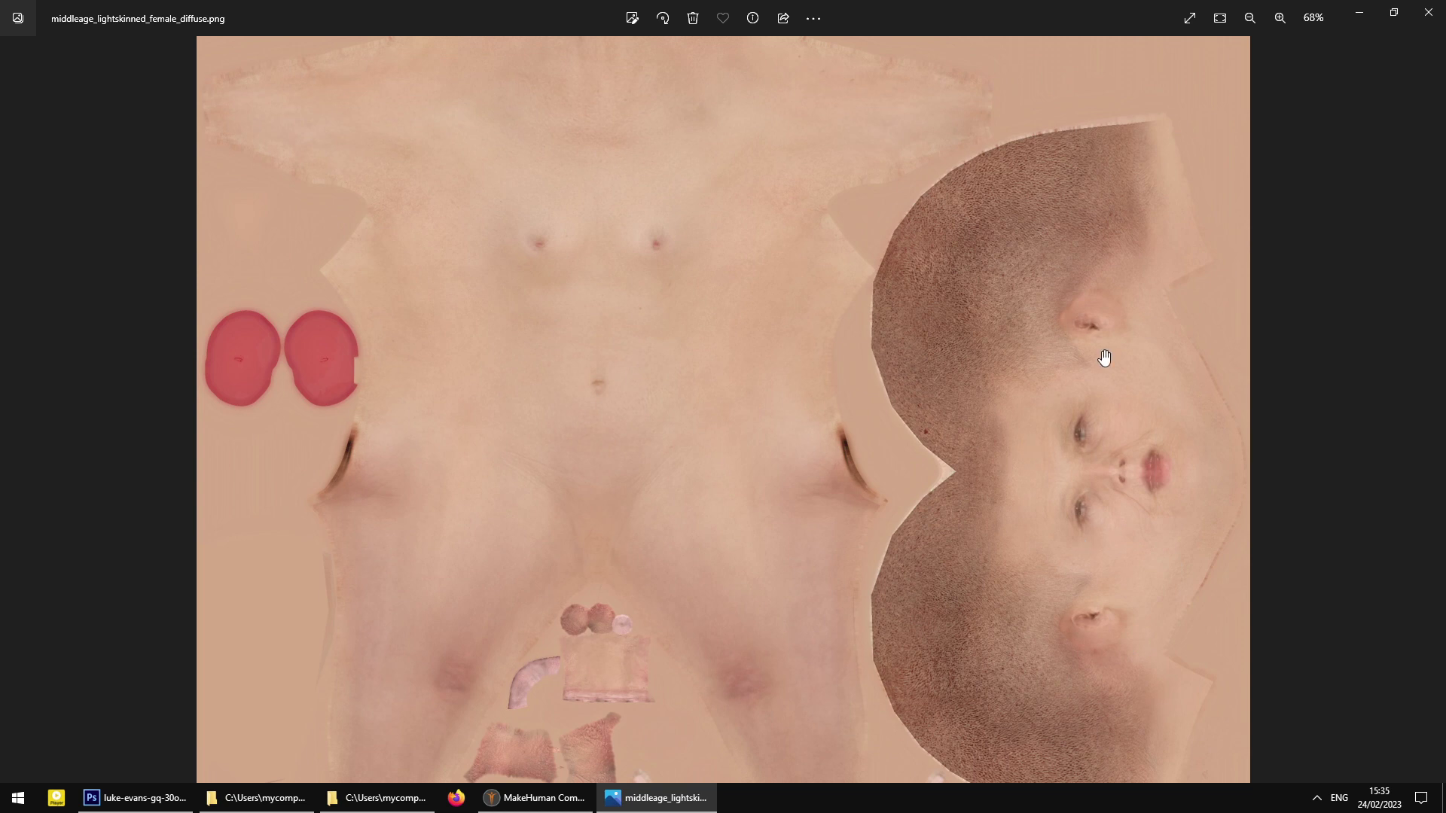
left_click(1428, 12)
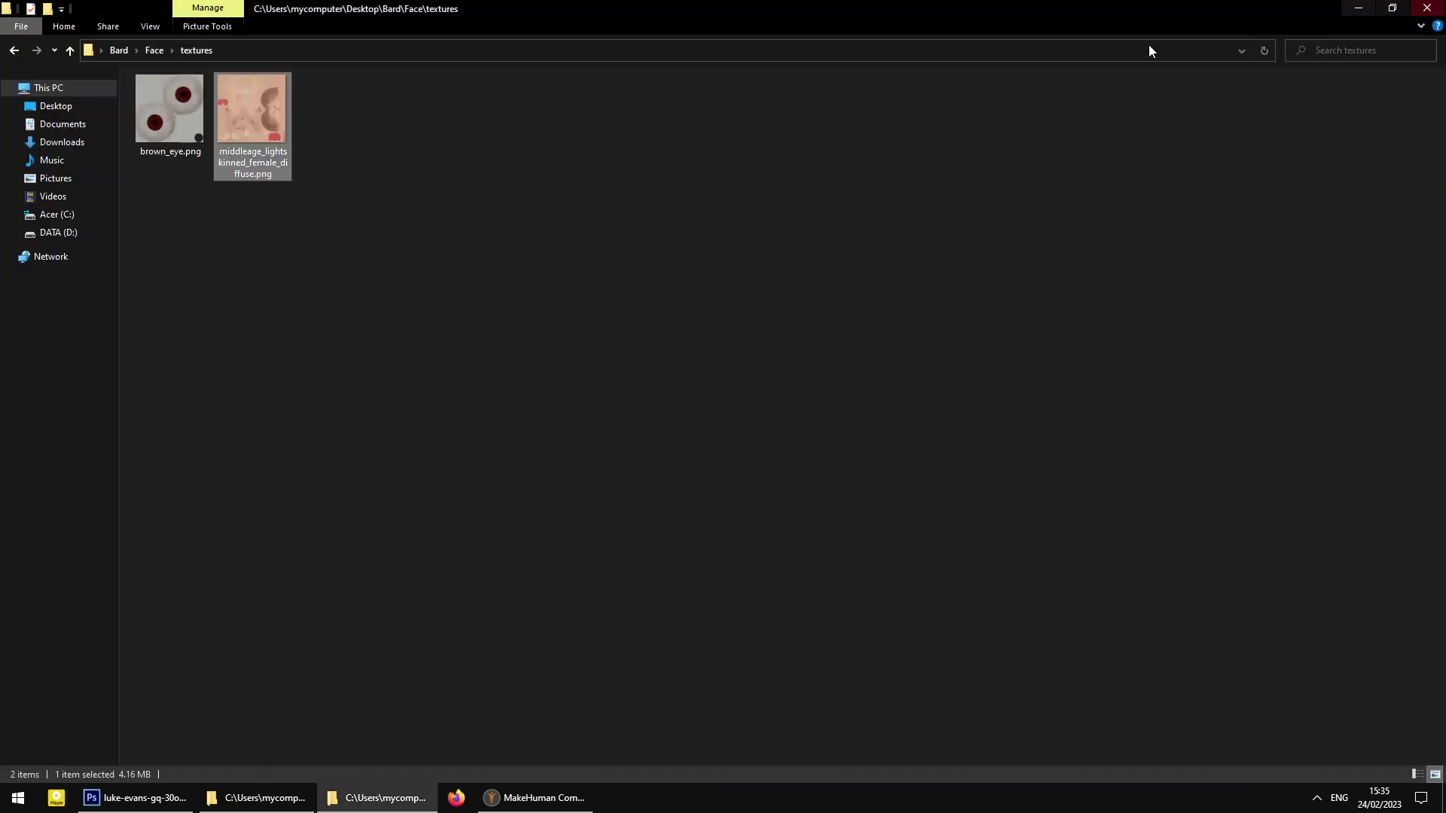
left_click(70, 50)
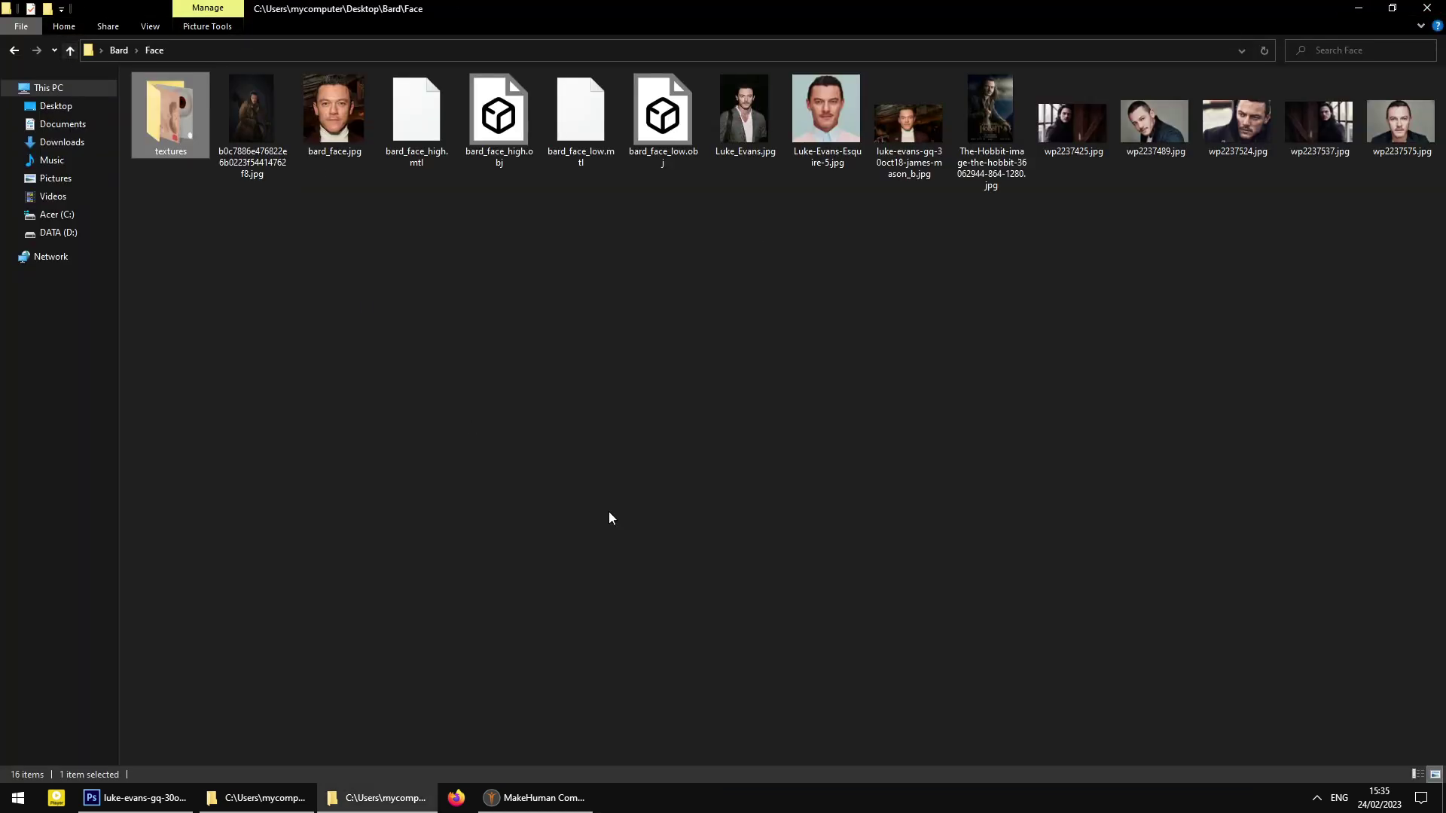
- Show the desktop and launch Houdini 18.5.759
left_click(311, 801)
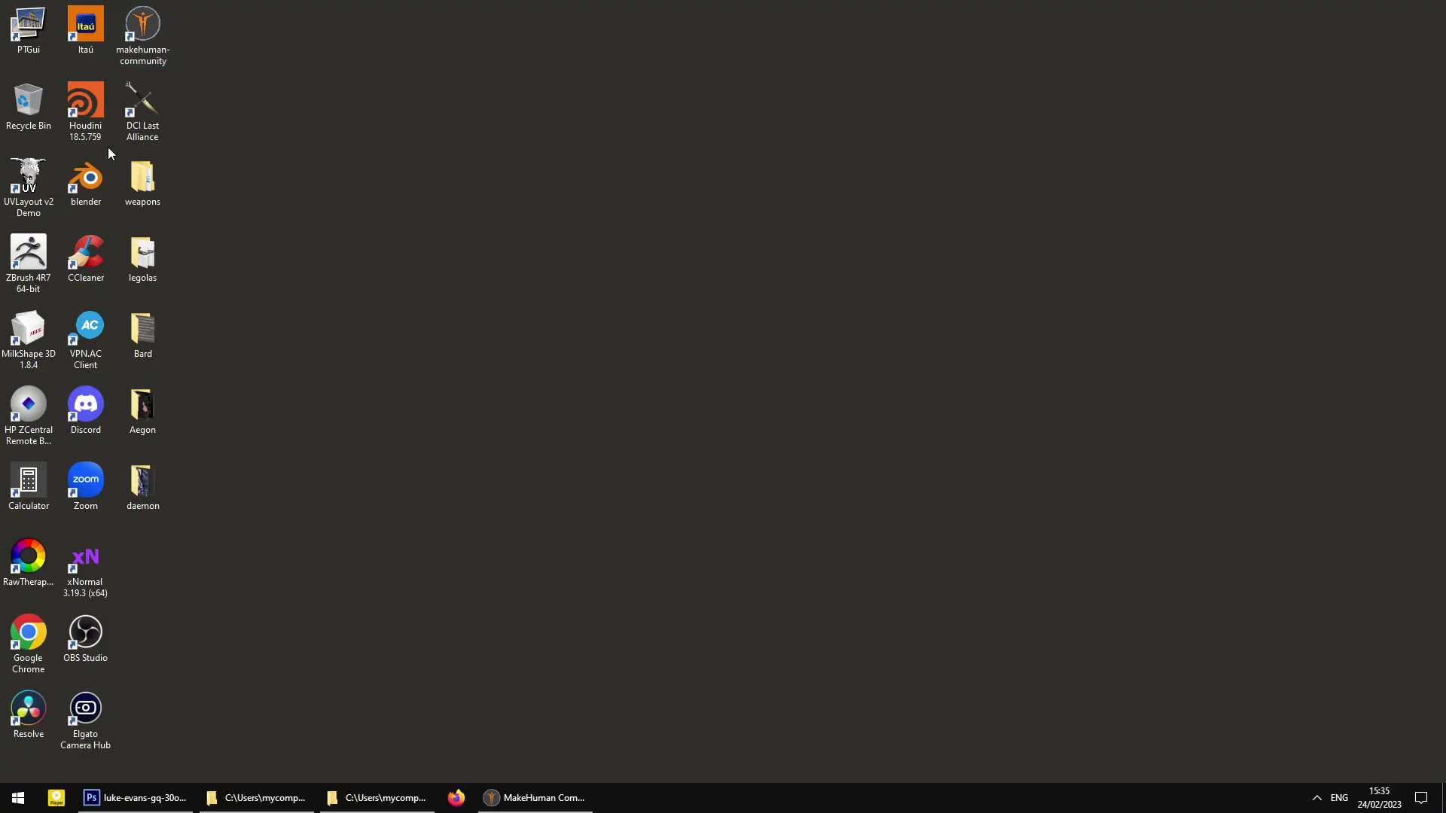
left_click(83, 98)
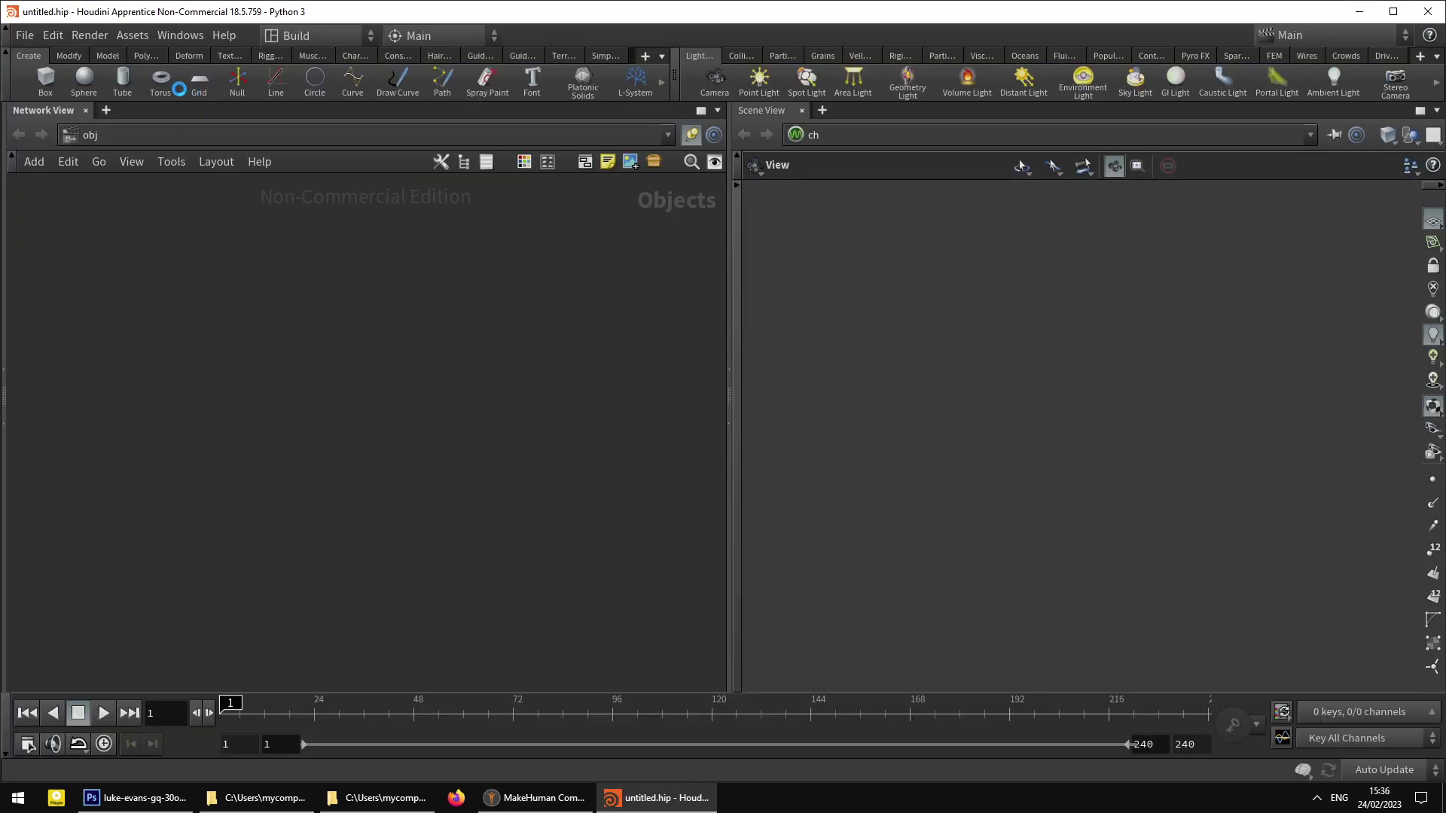
left_click(15, 38)
mouse_move(53, 93)
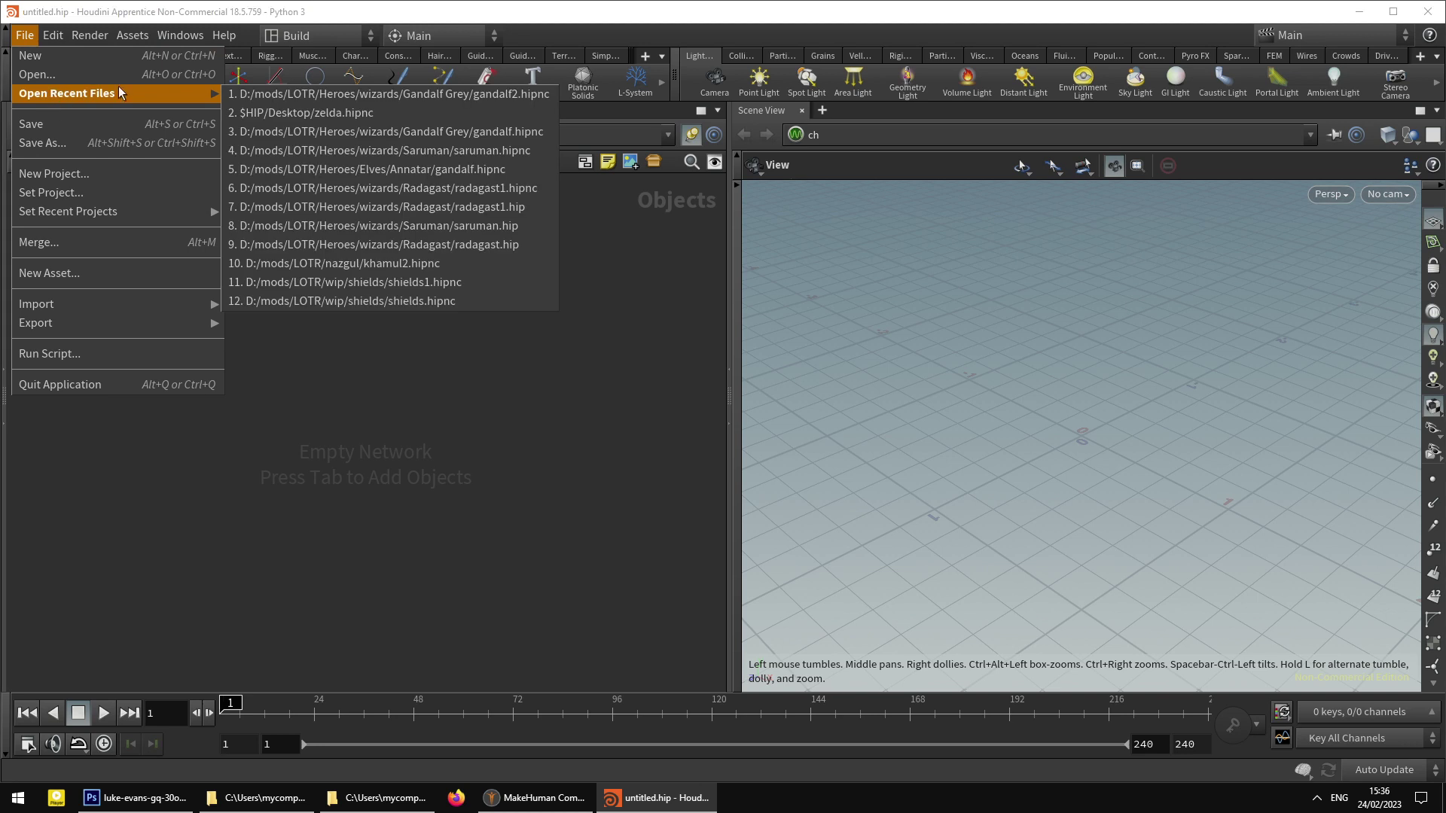
left_click(399, 461)
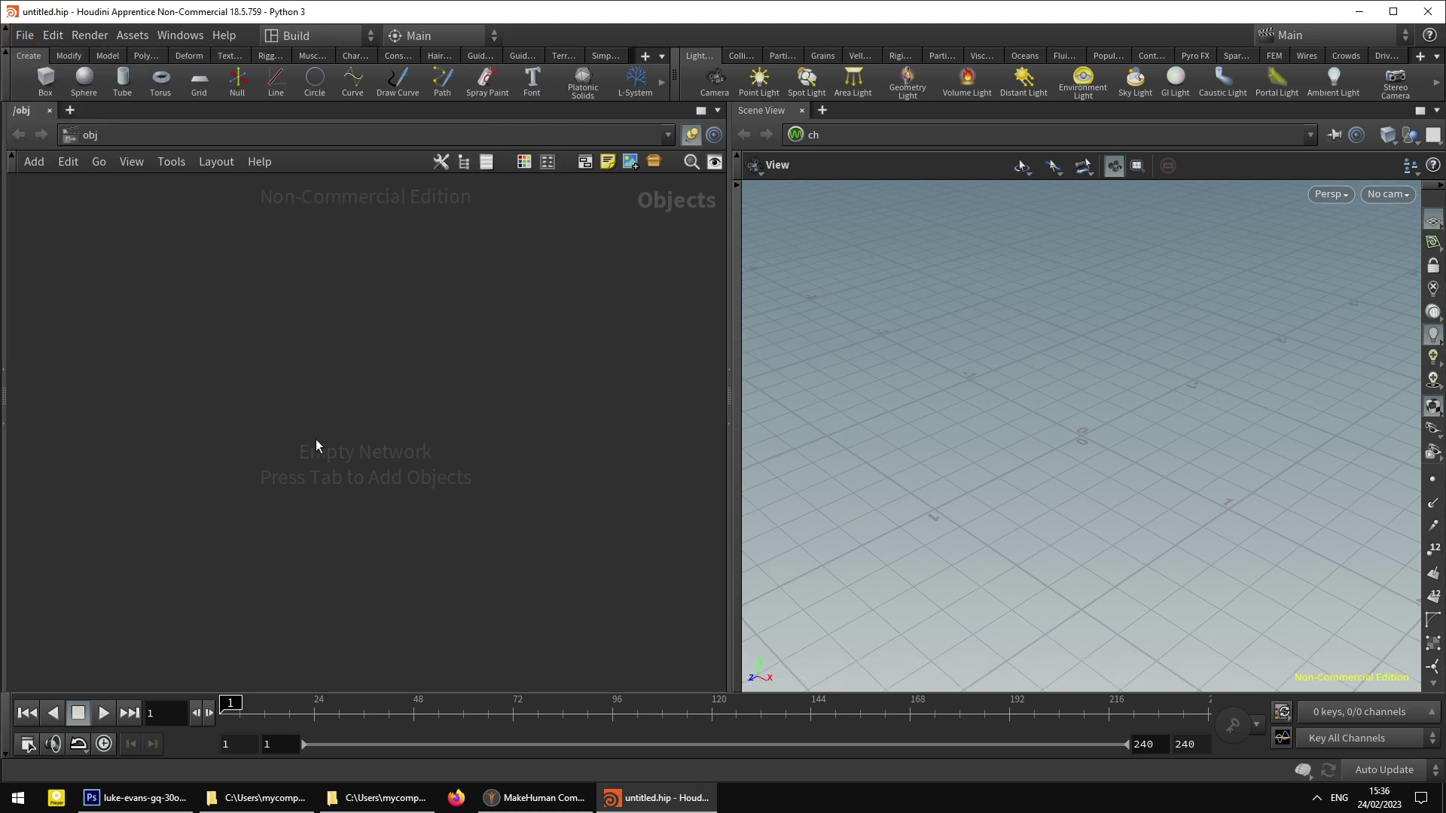
- Unpin the network view and change the desktop layout from Build to creation
left_click(692, 134)
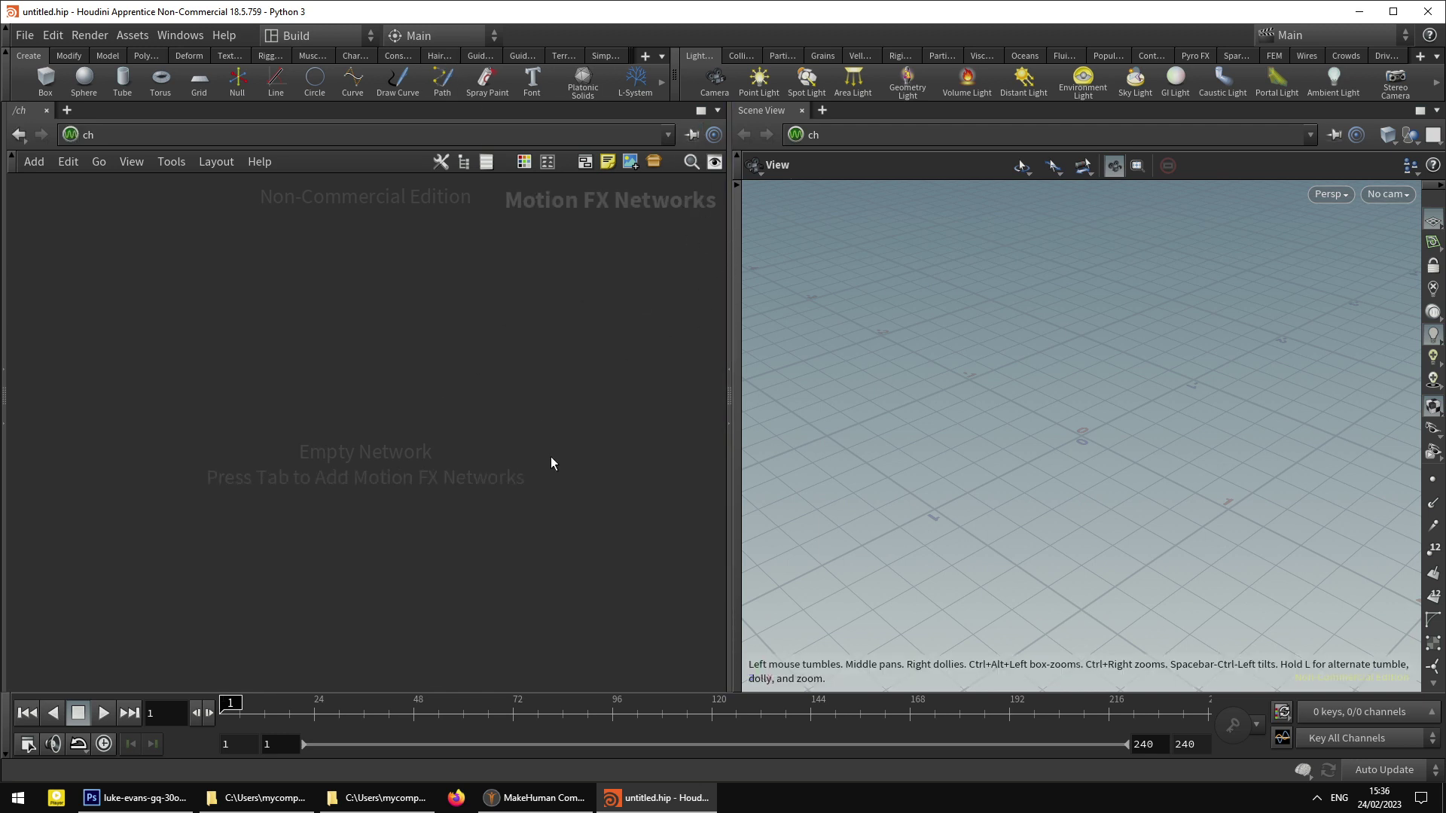
left_click(331, 36)
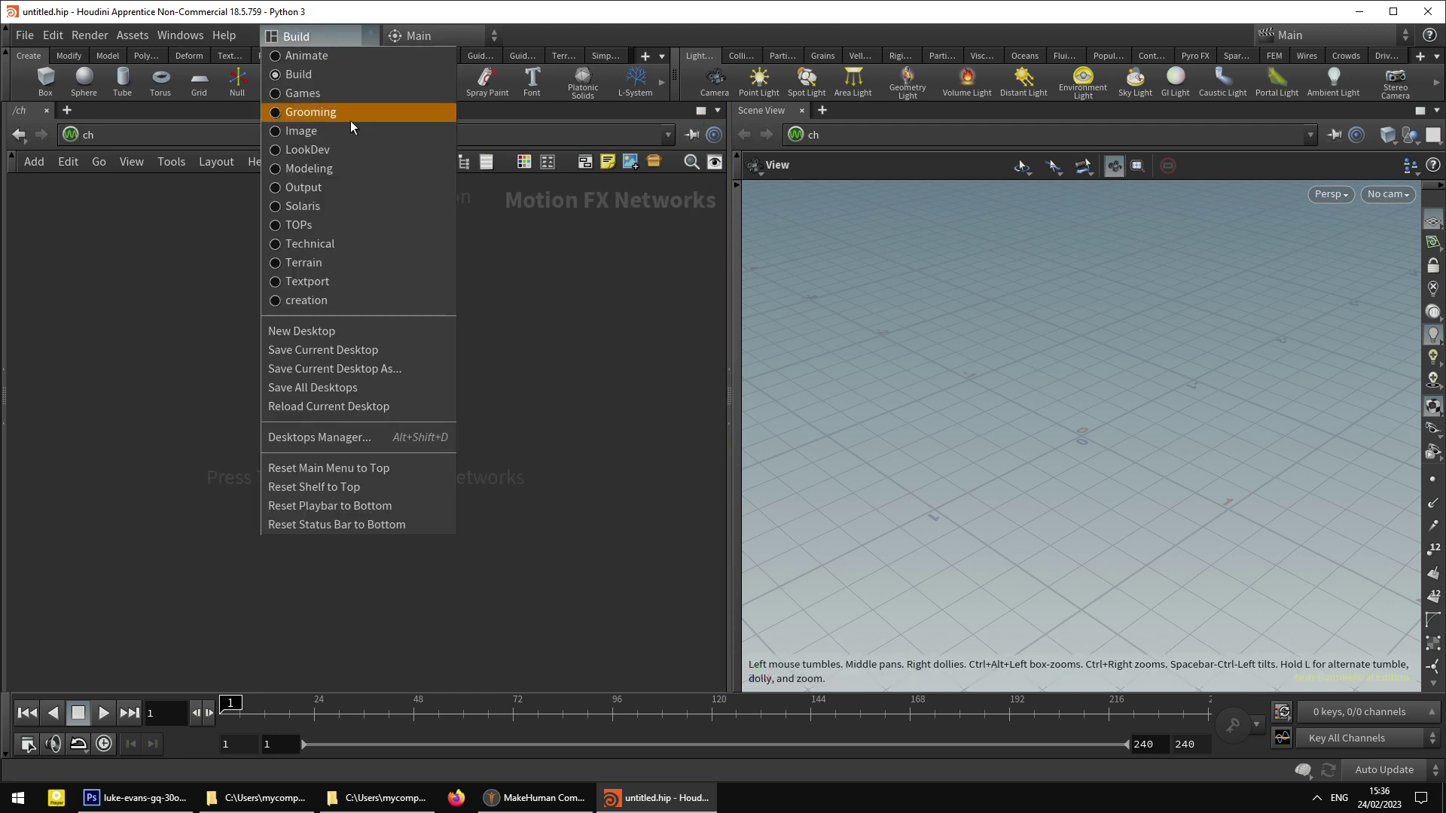
left_click(336, 299)
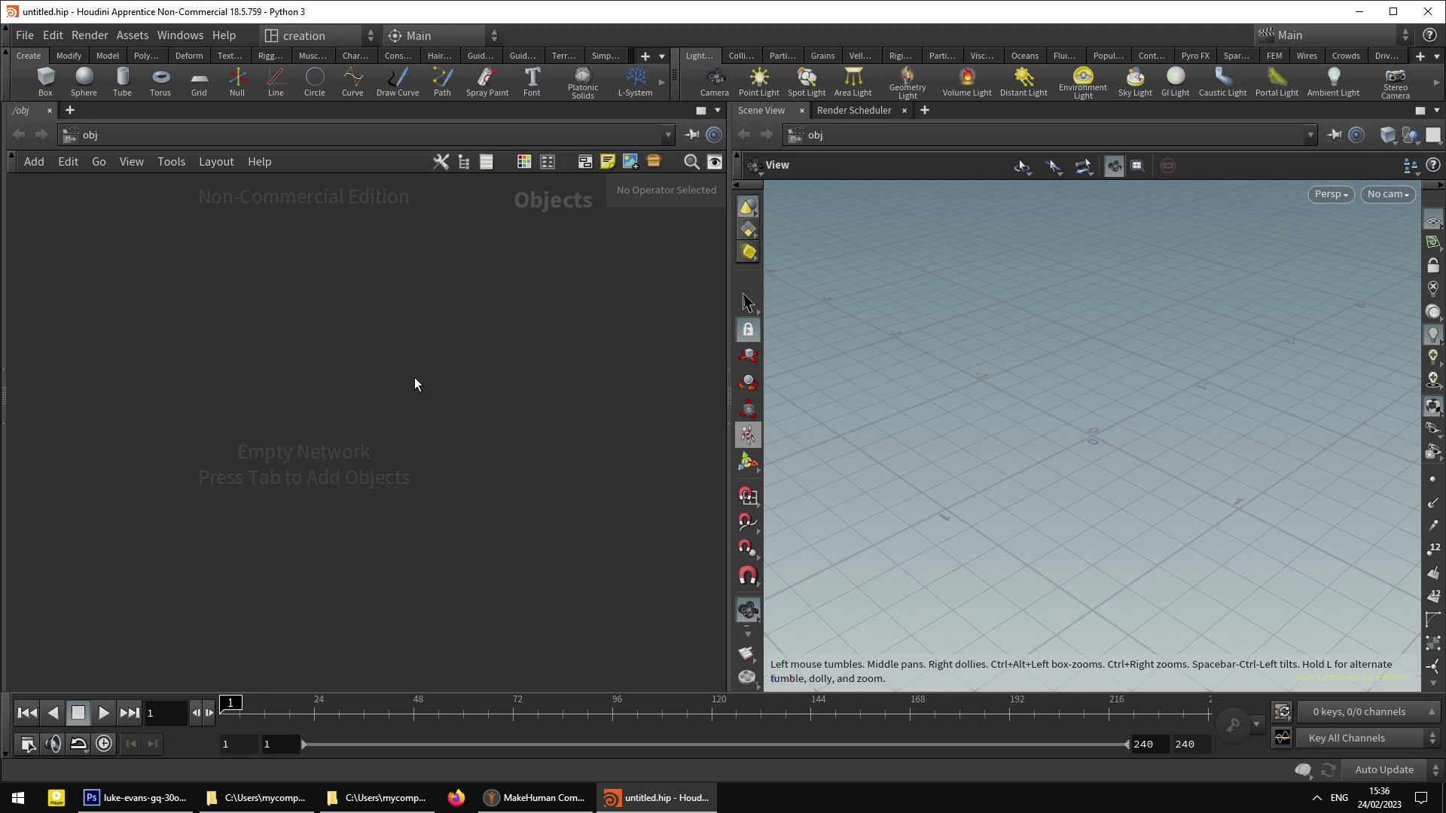
- Add a File geometry object to the empty object network and display its parameters
key("Tab")
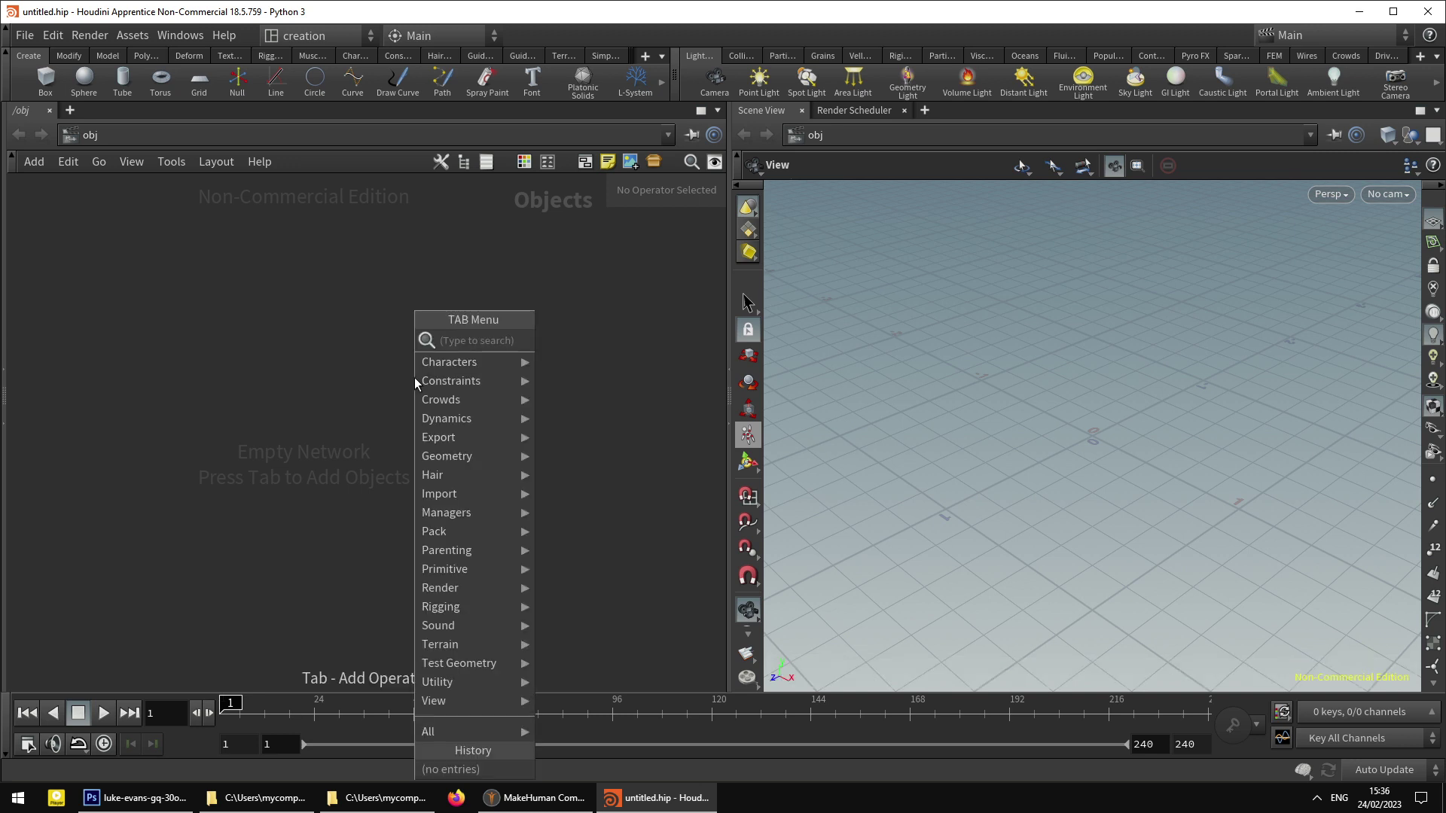
type("geo")
key("Return")
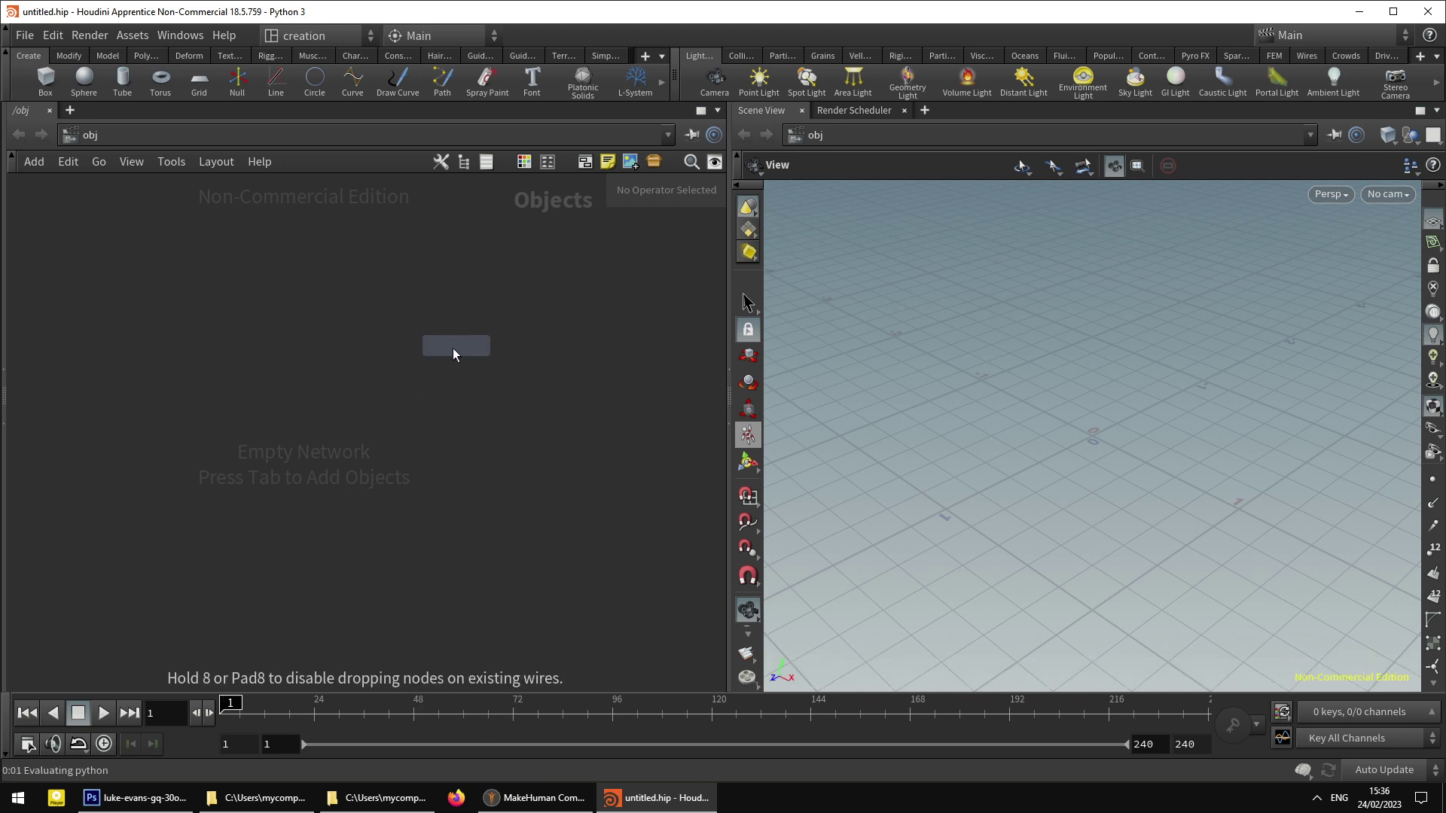
left_click(394, 406)
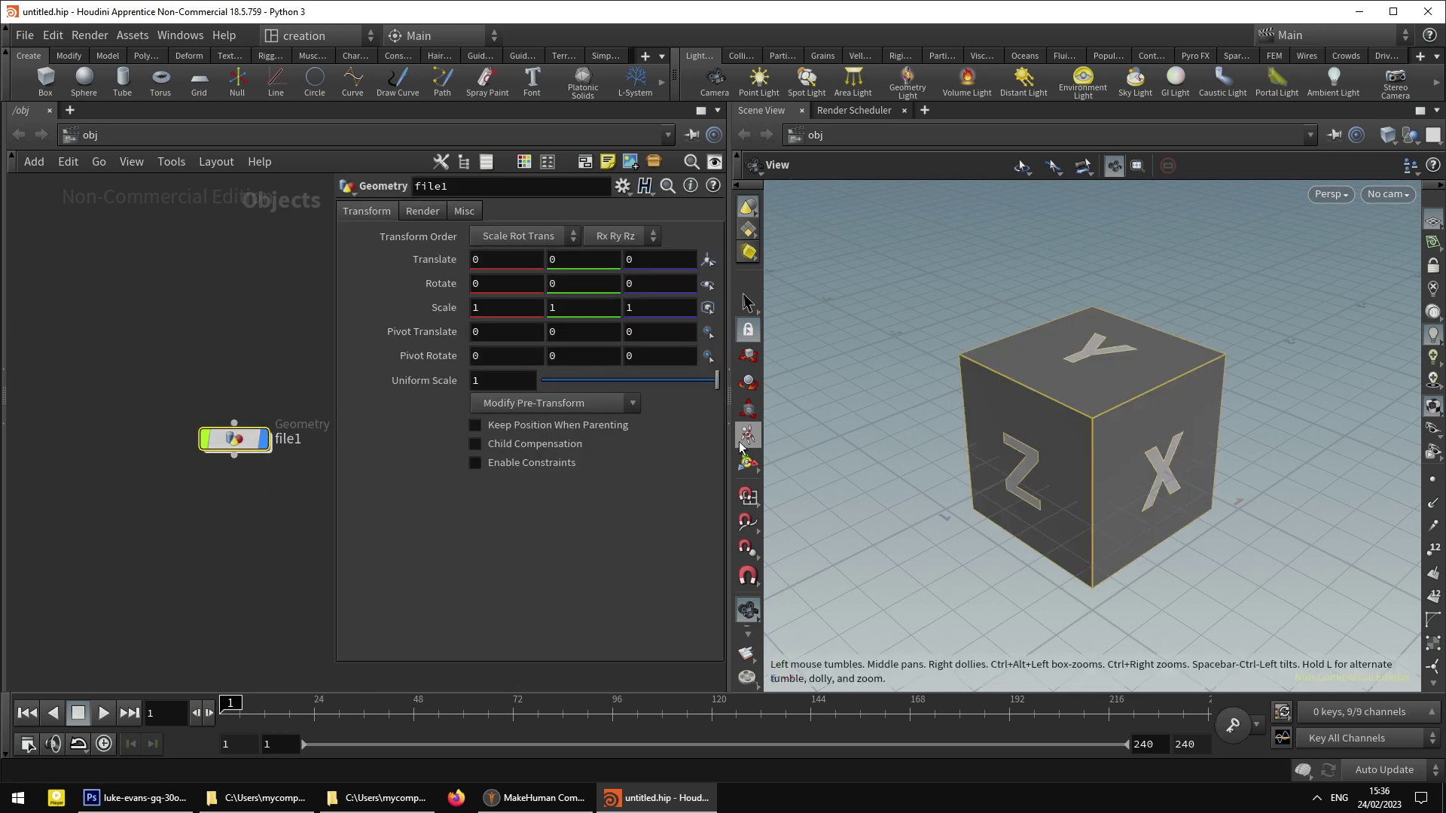
key("p")
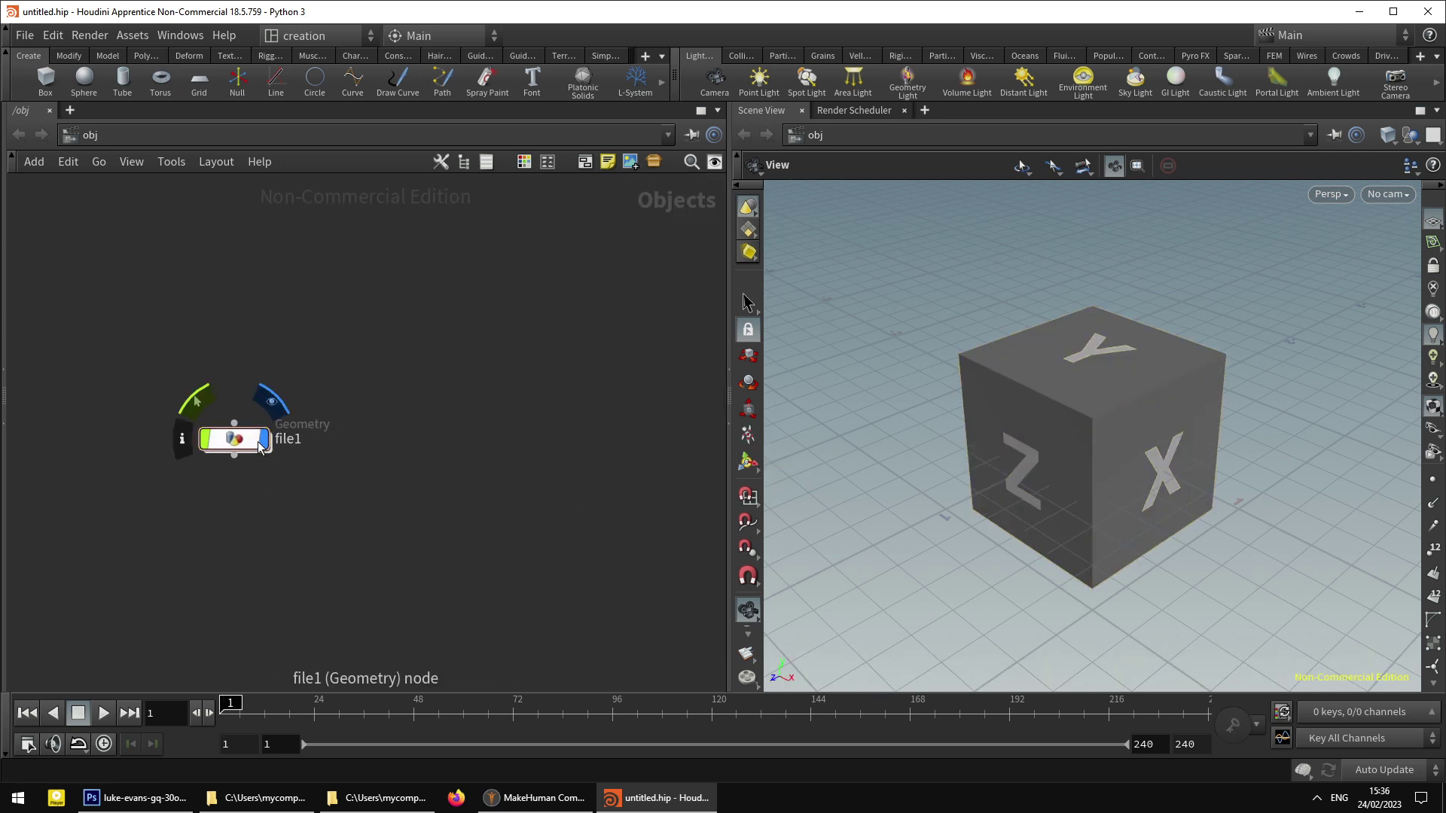
key("p")
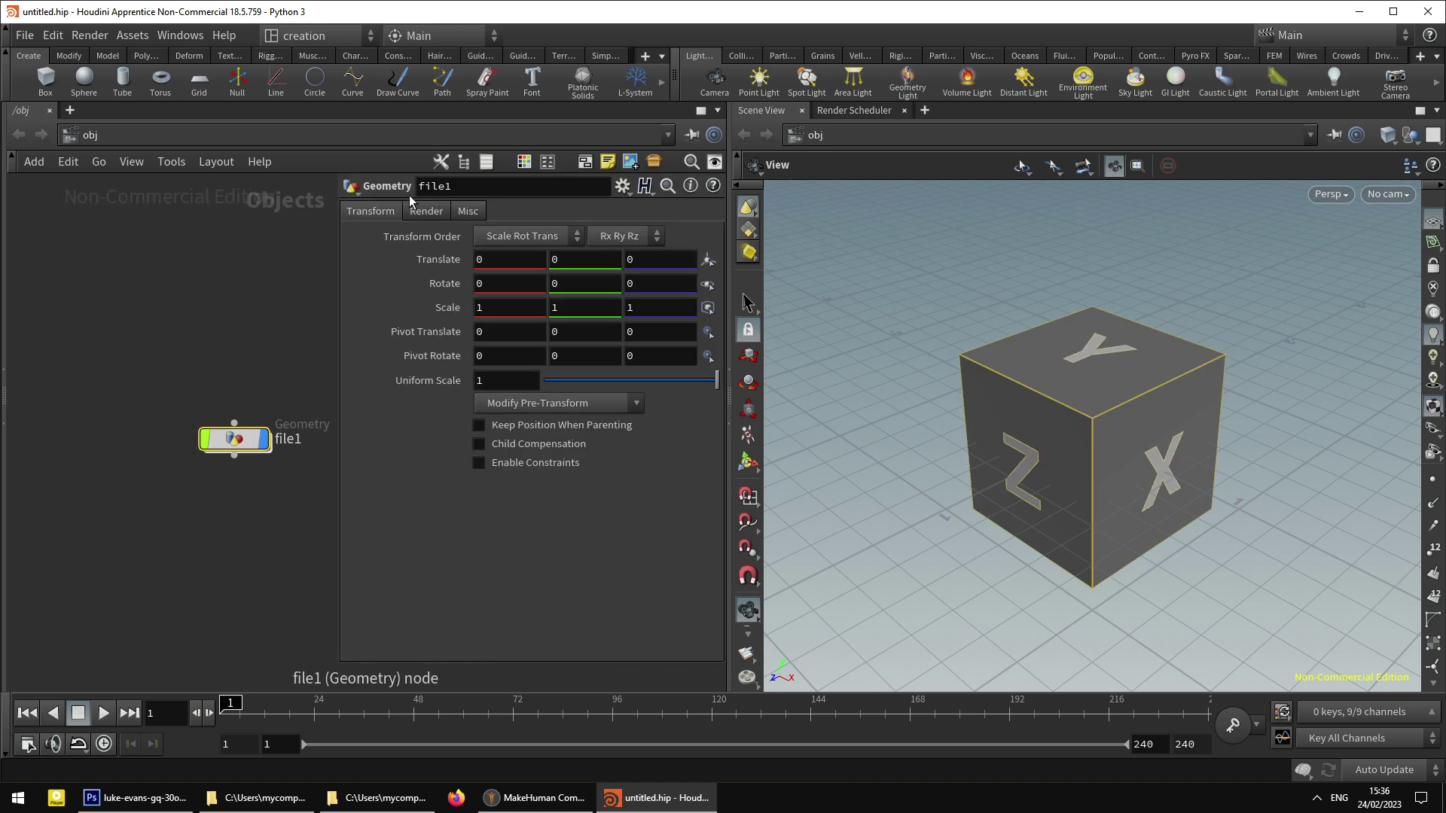
- Go inside the new geometry object and open the file chooser for its Geometry File, leaving it without a selection
double_click(234, 439)
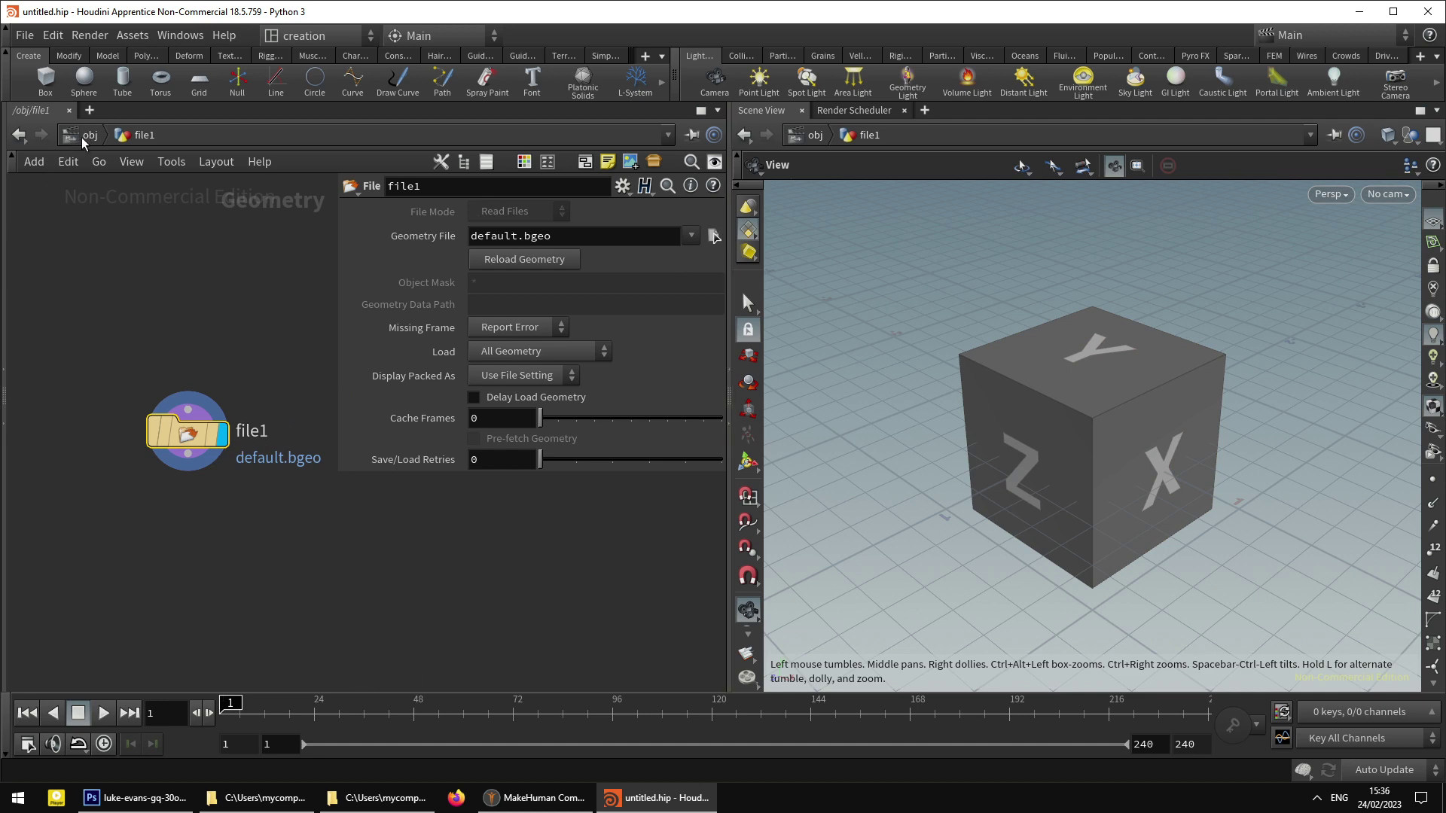
left_click(713, 236)
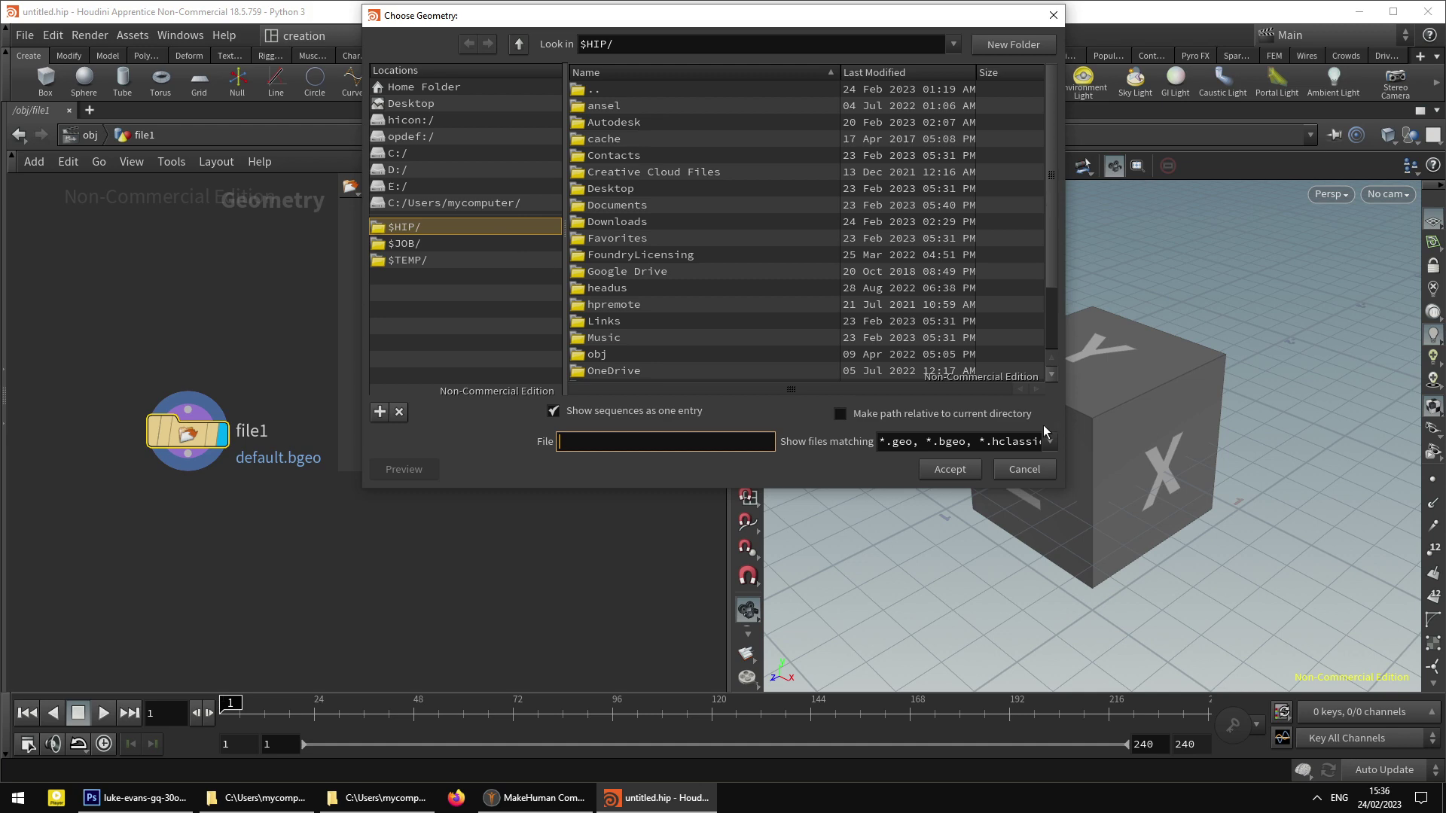
left_click(1022, 470)
- Save the scene as face.hip in the Face folder inside the Bard folder on the Desktop
left_click(25, 34)
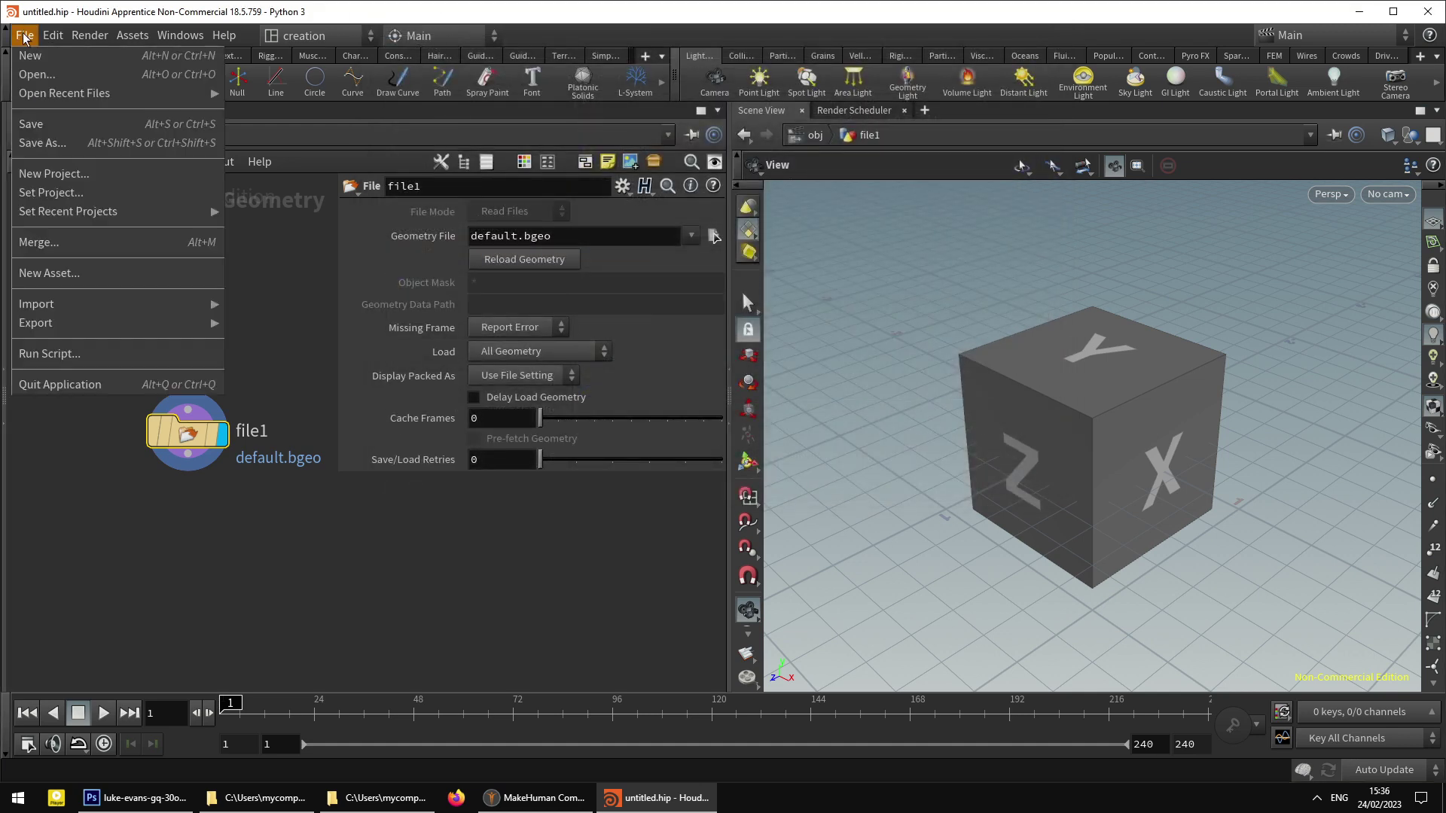
left_click(74, 129)
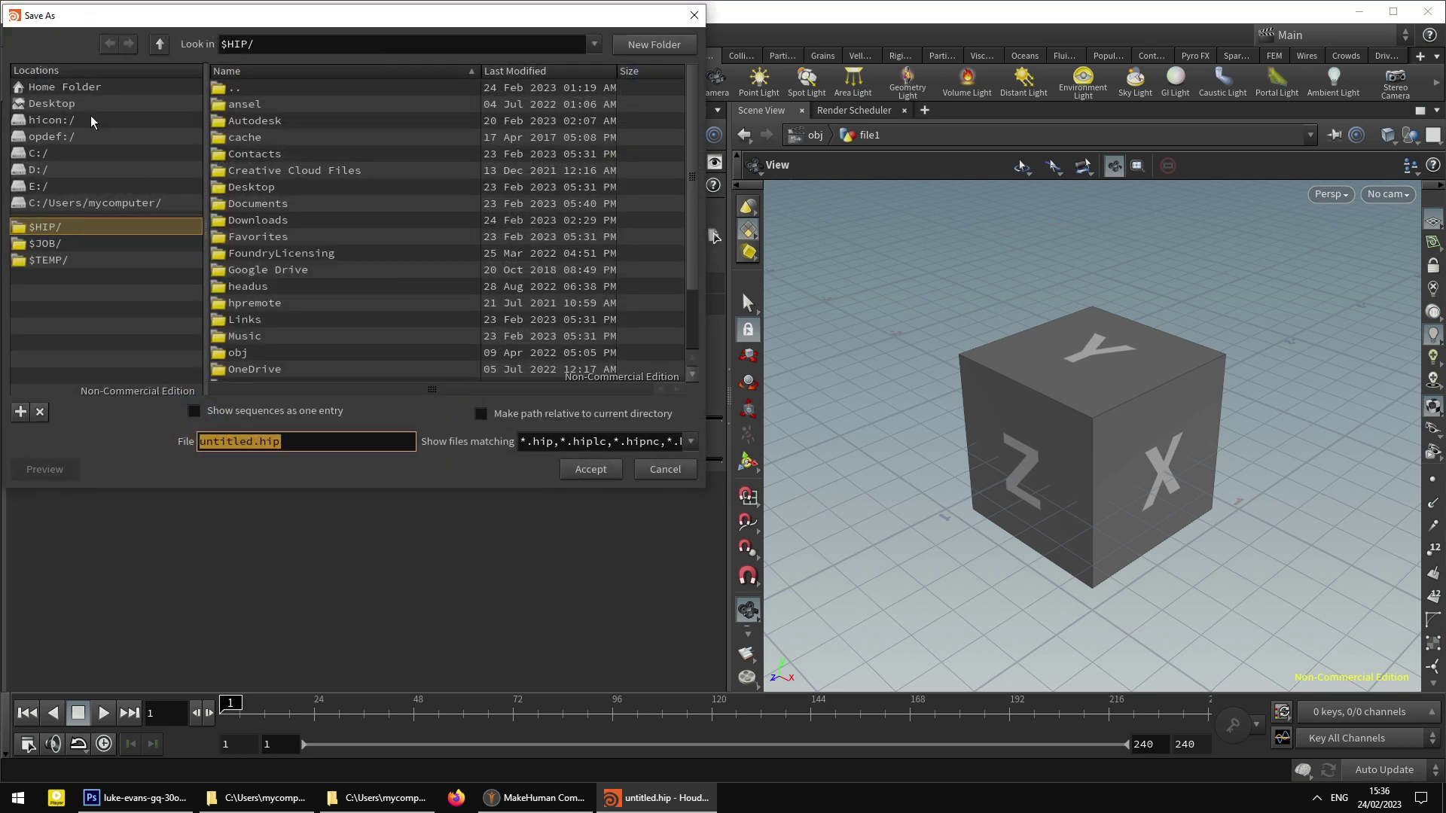
left_click(75, 106)
double_click(262, 122)
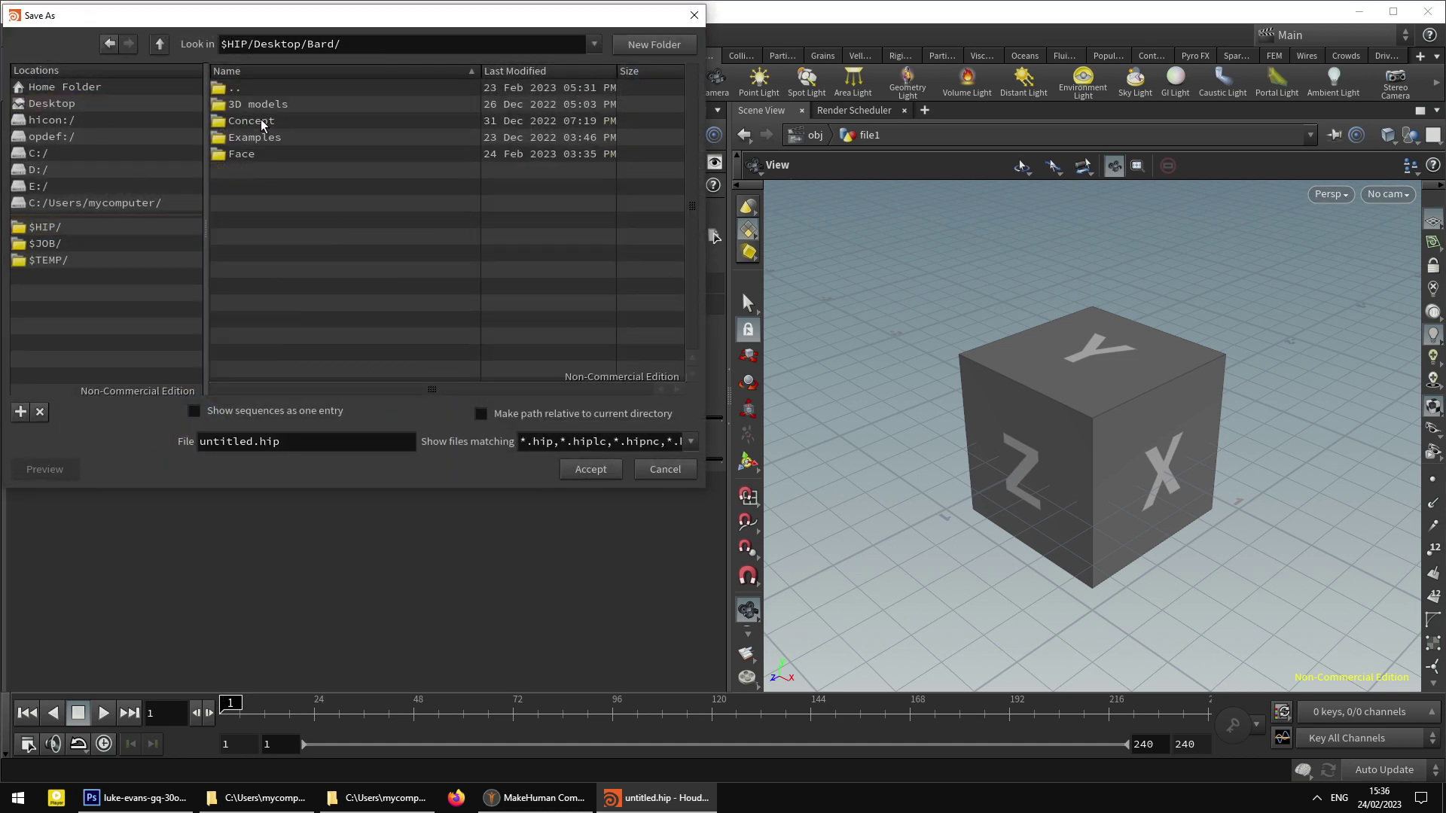
double_click(257, 154)
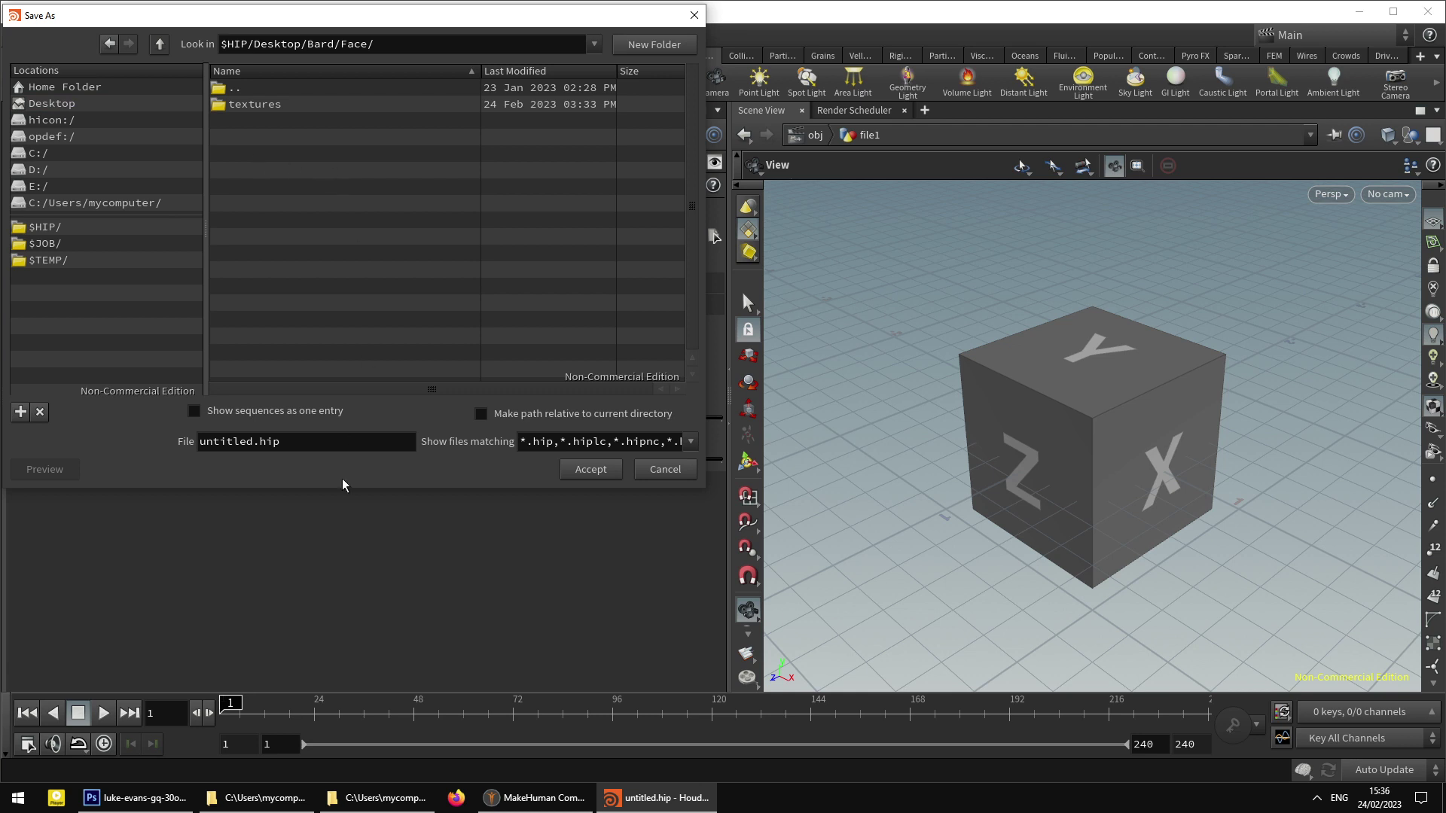
double_click(252, 441)
type("face")
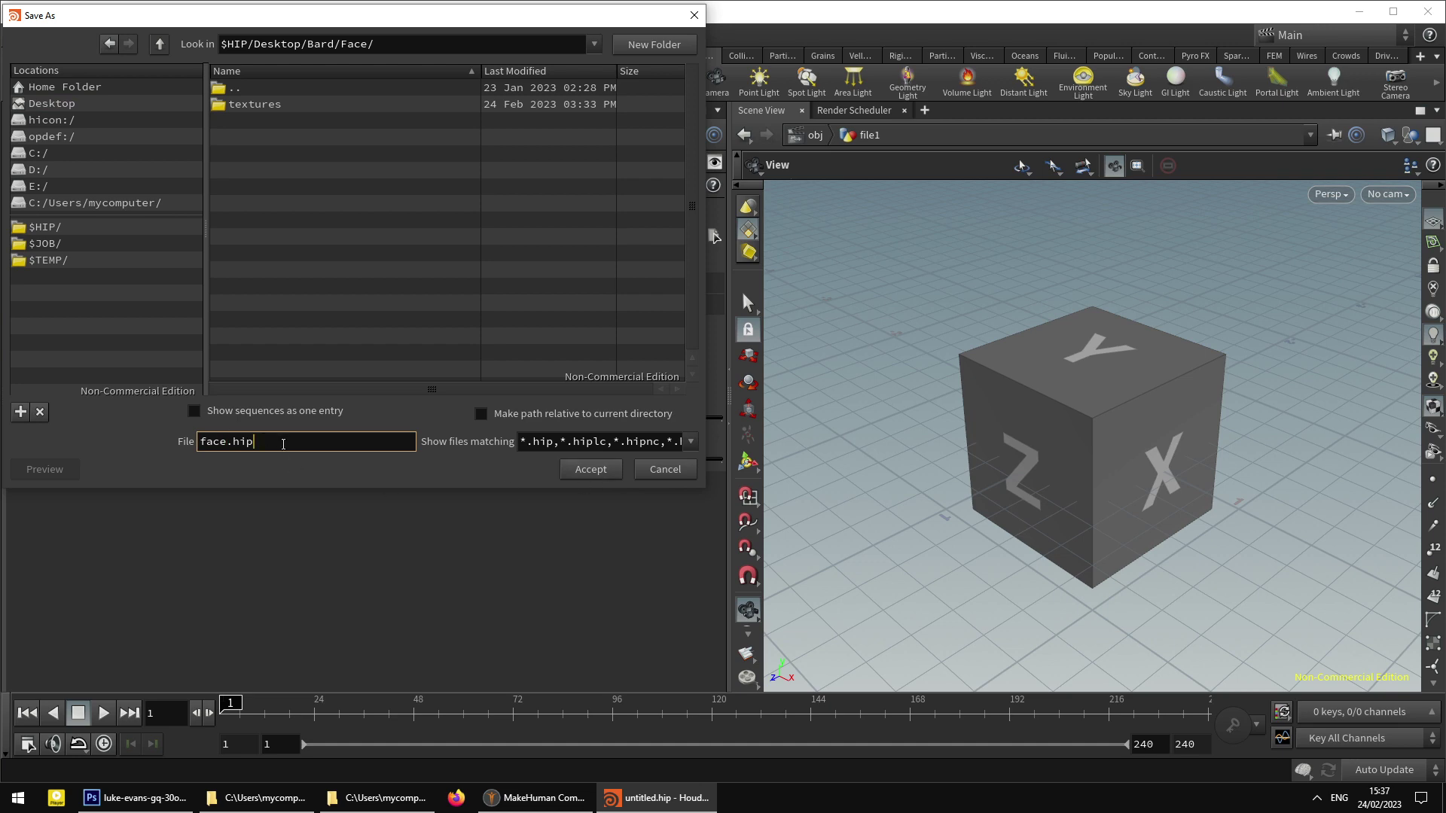
left_click(590, 471)
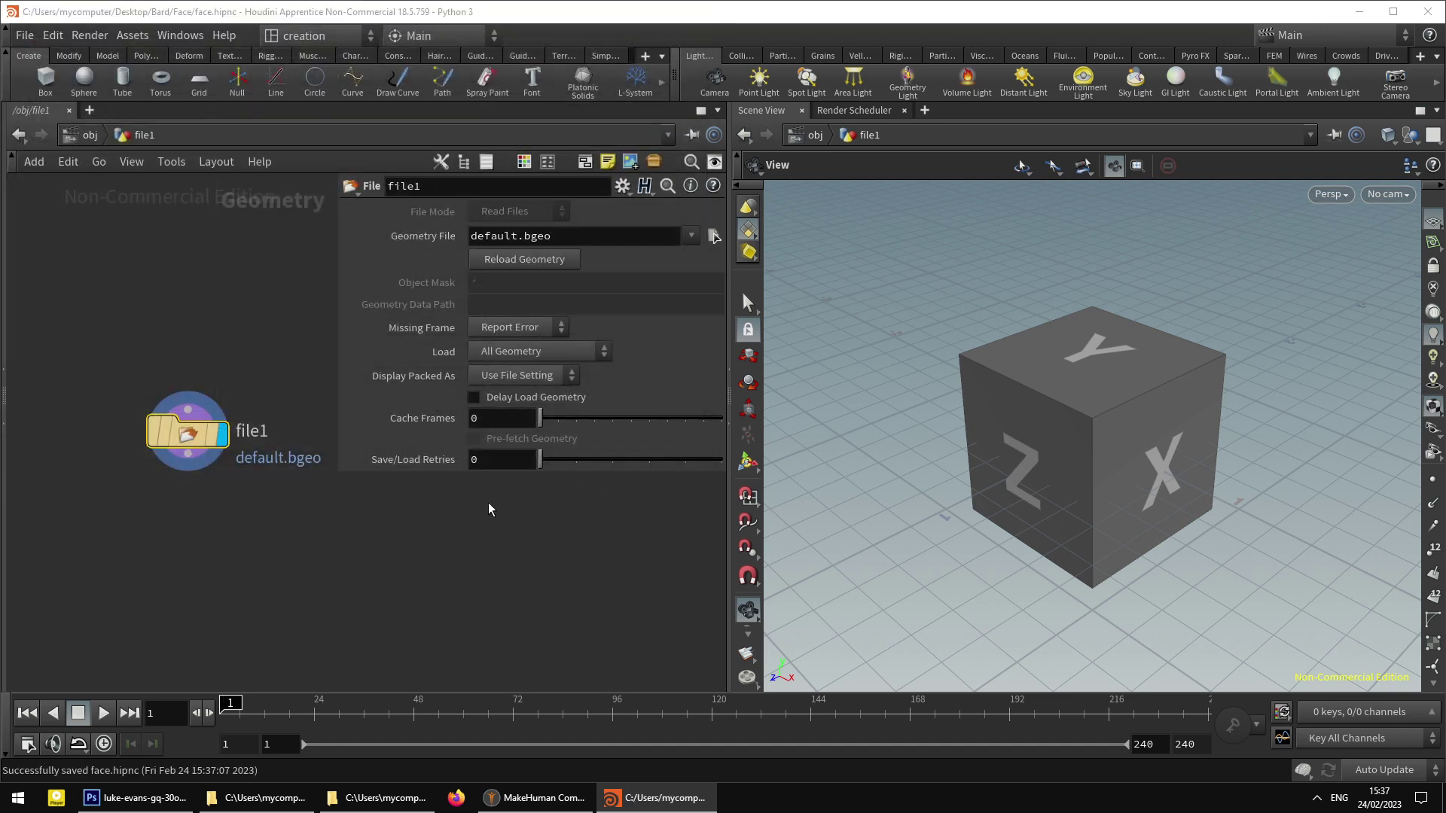
- Load bard_face_high.obj from the $HIP folder as the file node's Geometry File
left_click(713, 235)
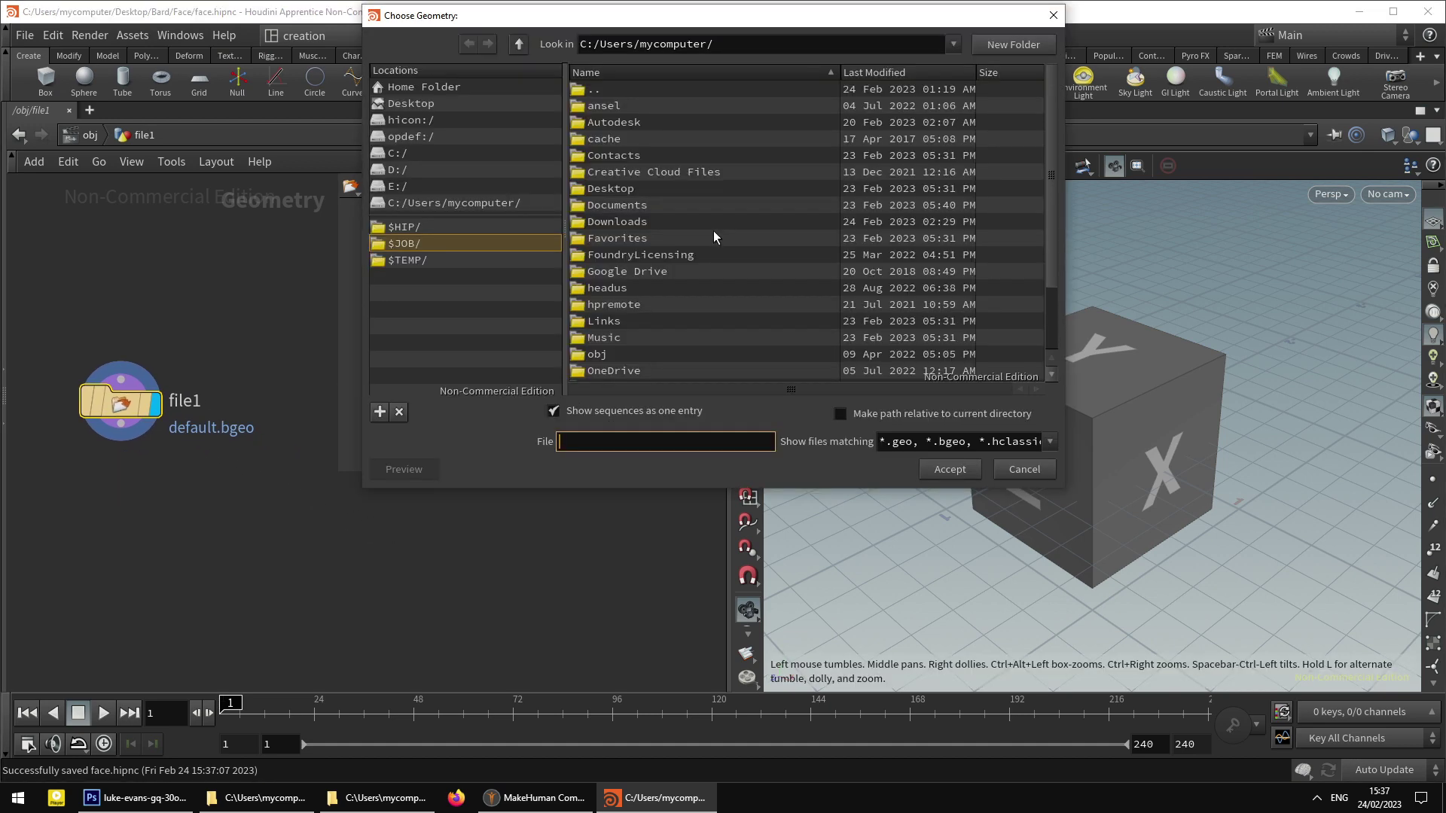
left_click(416, 227)
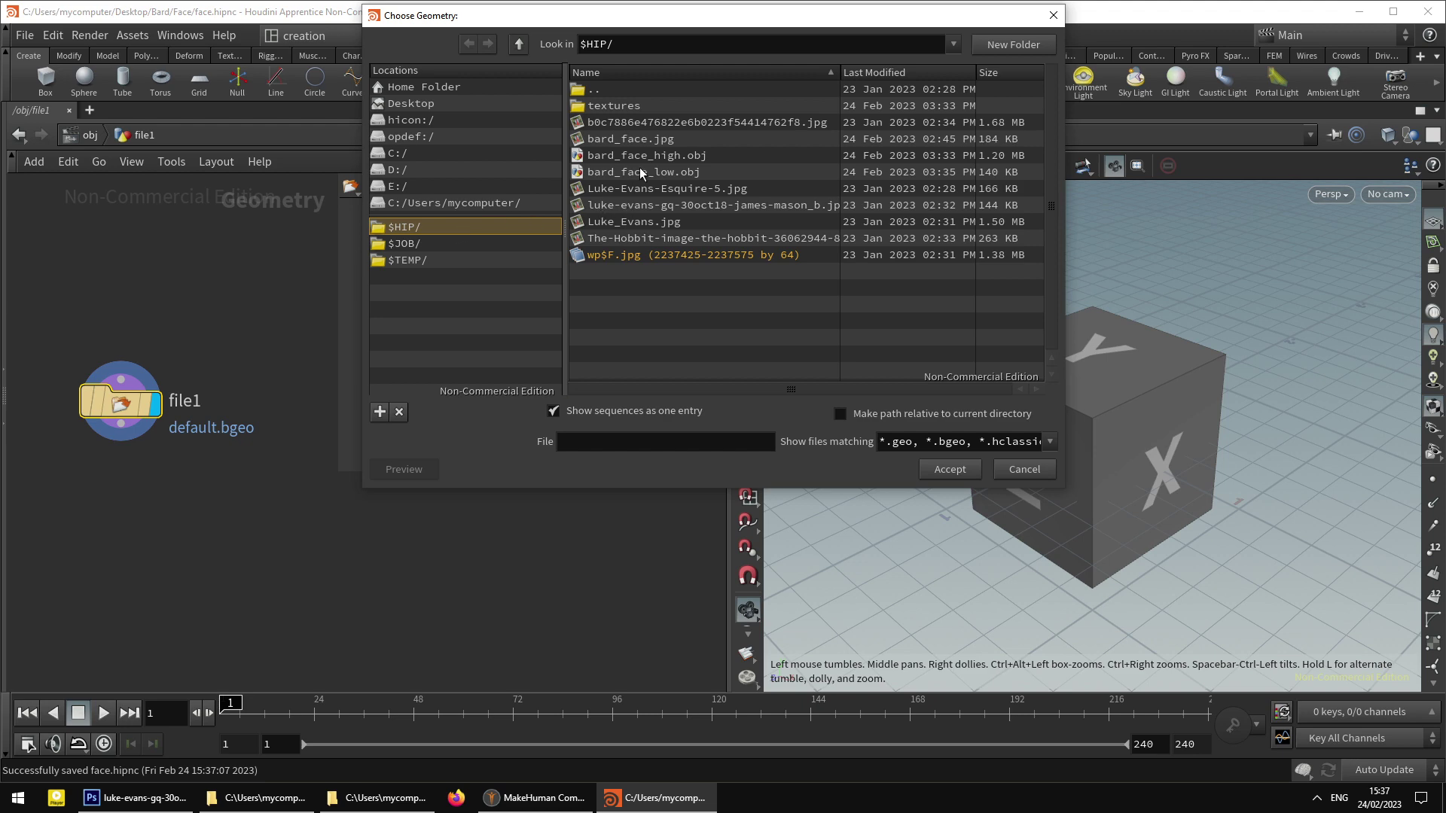
left_click(667, 158)
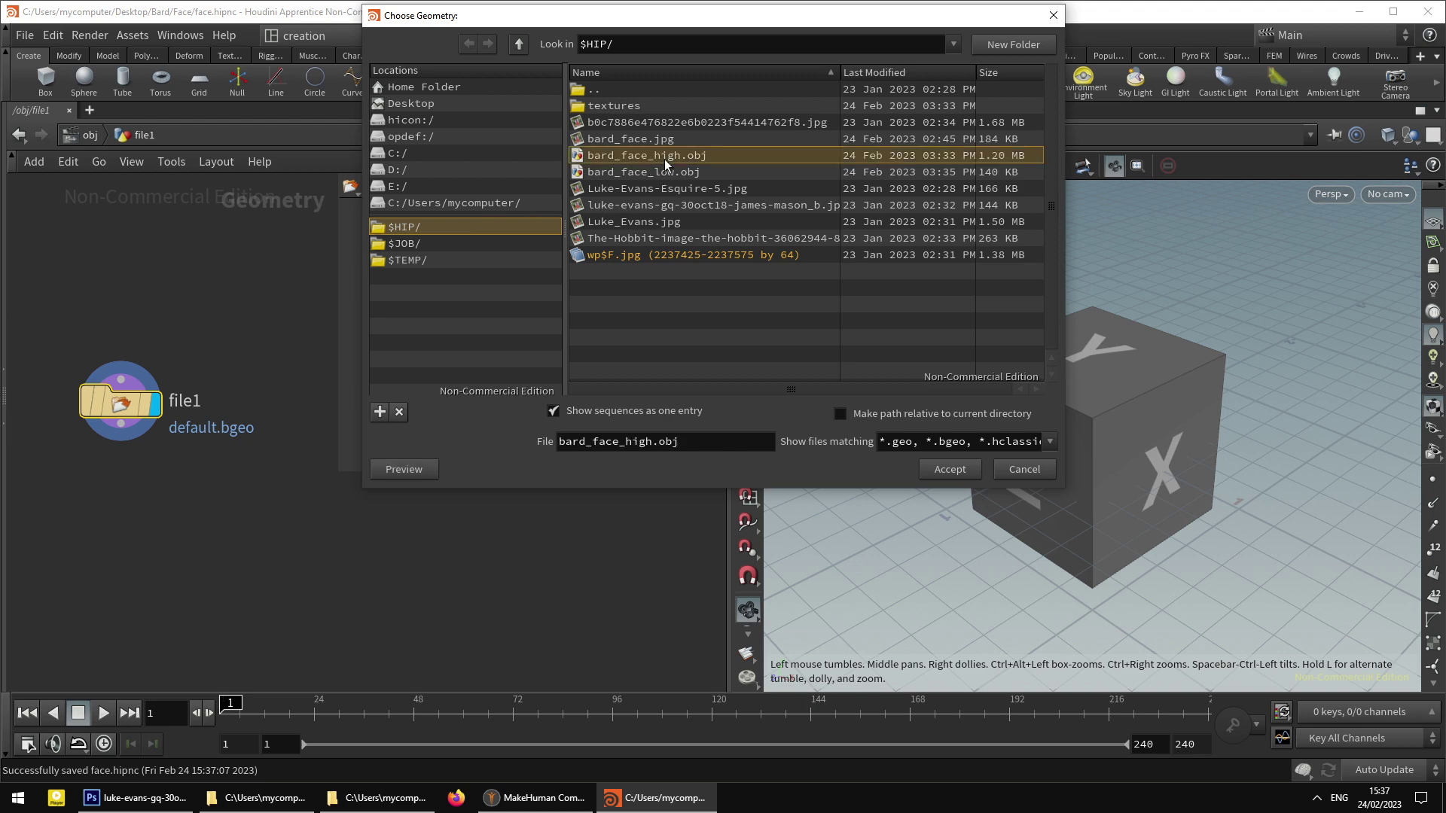
left_click(951, 468)
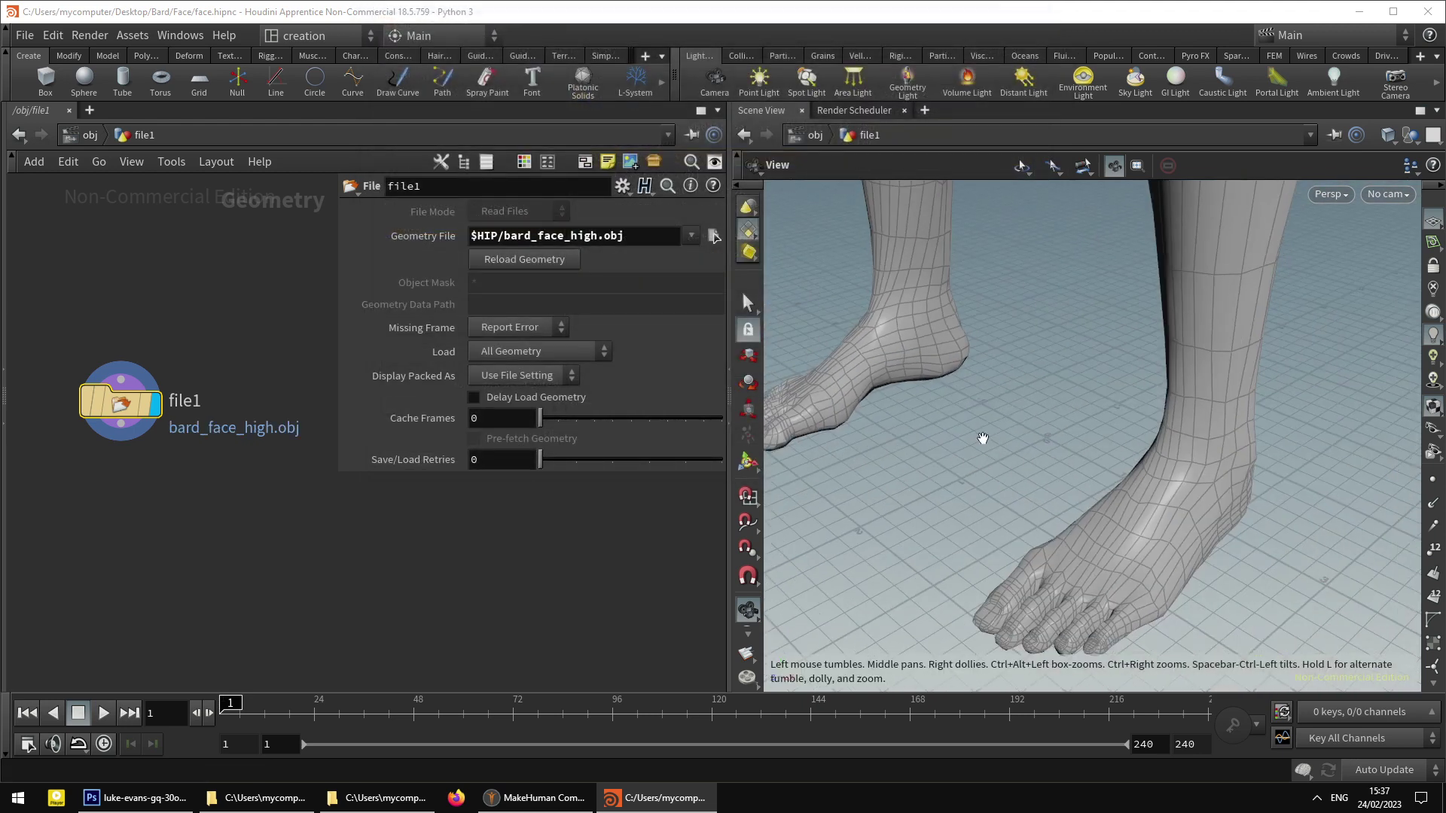
- Add a second File node beside the first and load bard_face_low.obj into it
middle_click_drag(354, 447, 228, 450)
key("Tab")
type("file")
key("Return")
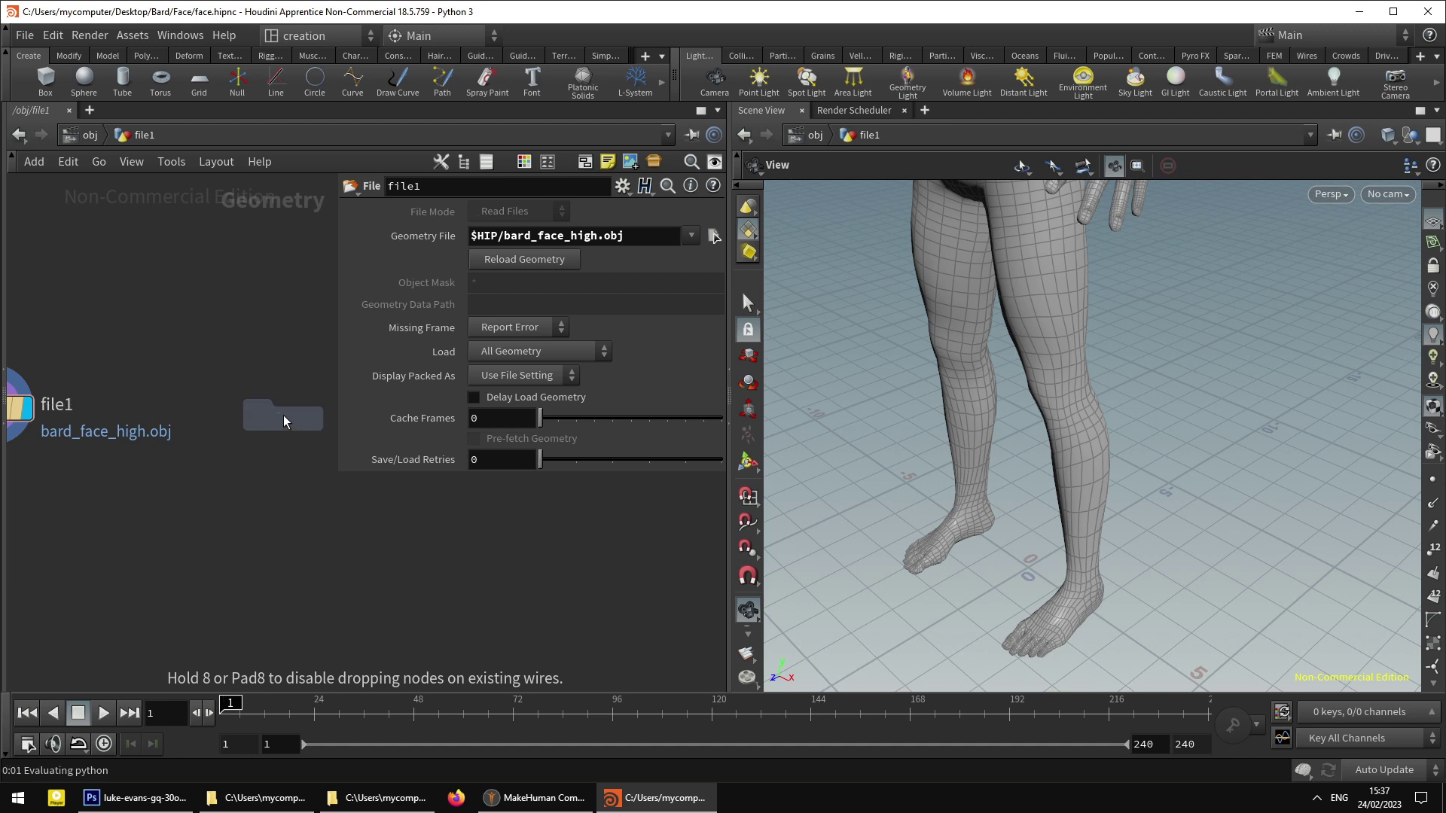
left_click(283, 414)
left_click(697, 236)
left_click(714, 237)
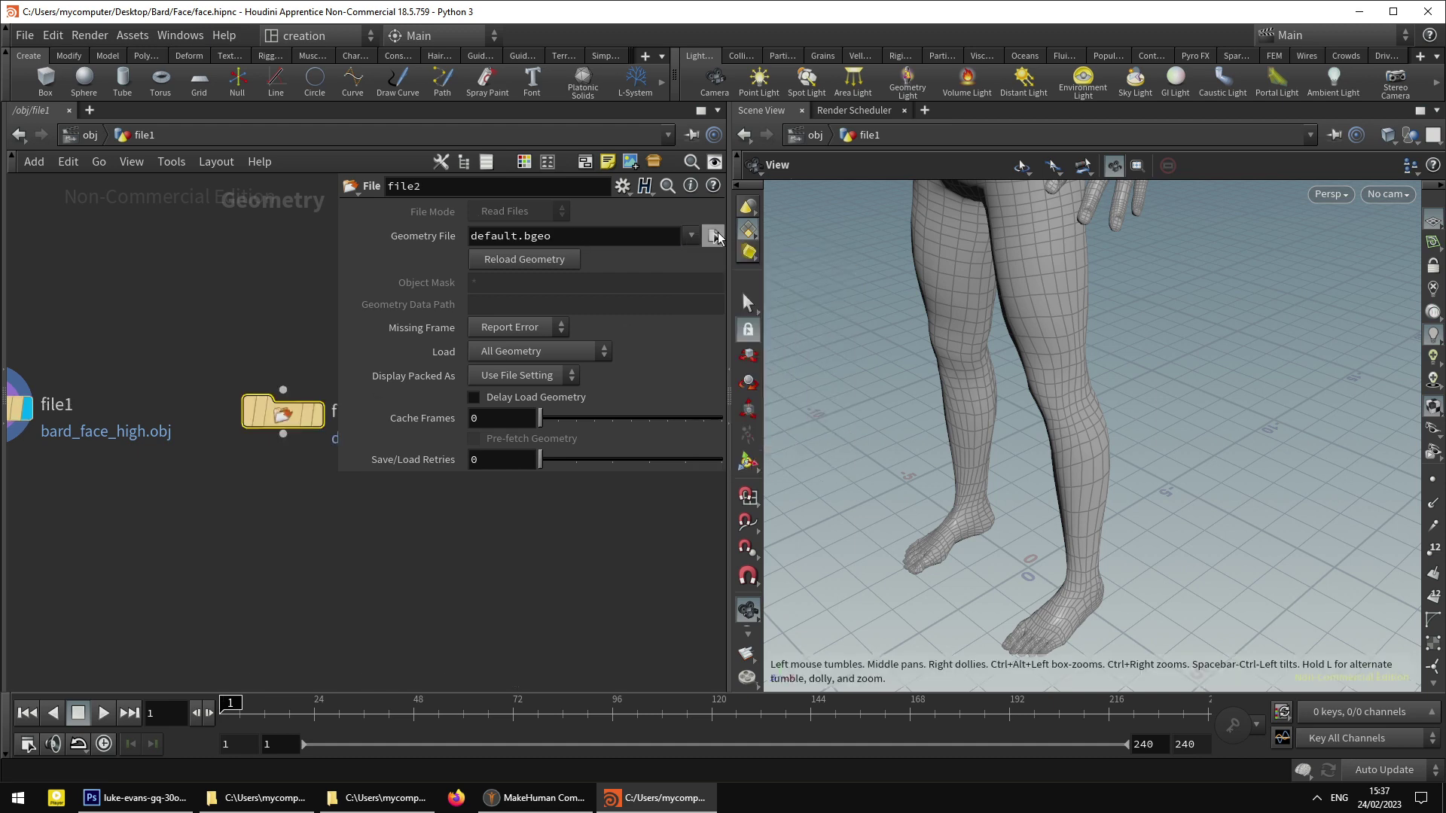
left_click(649, 172)
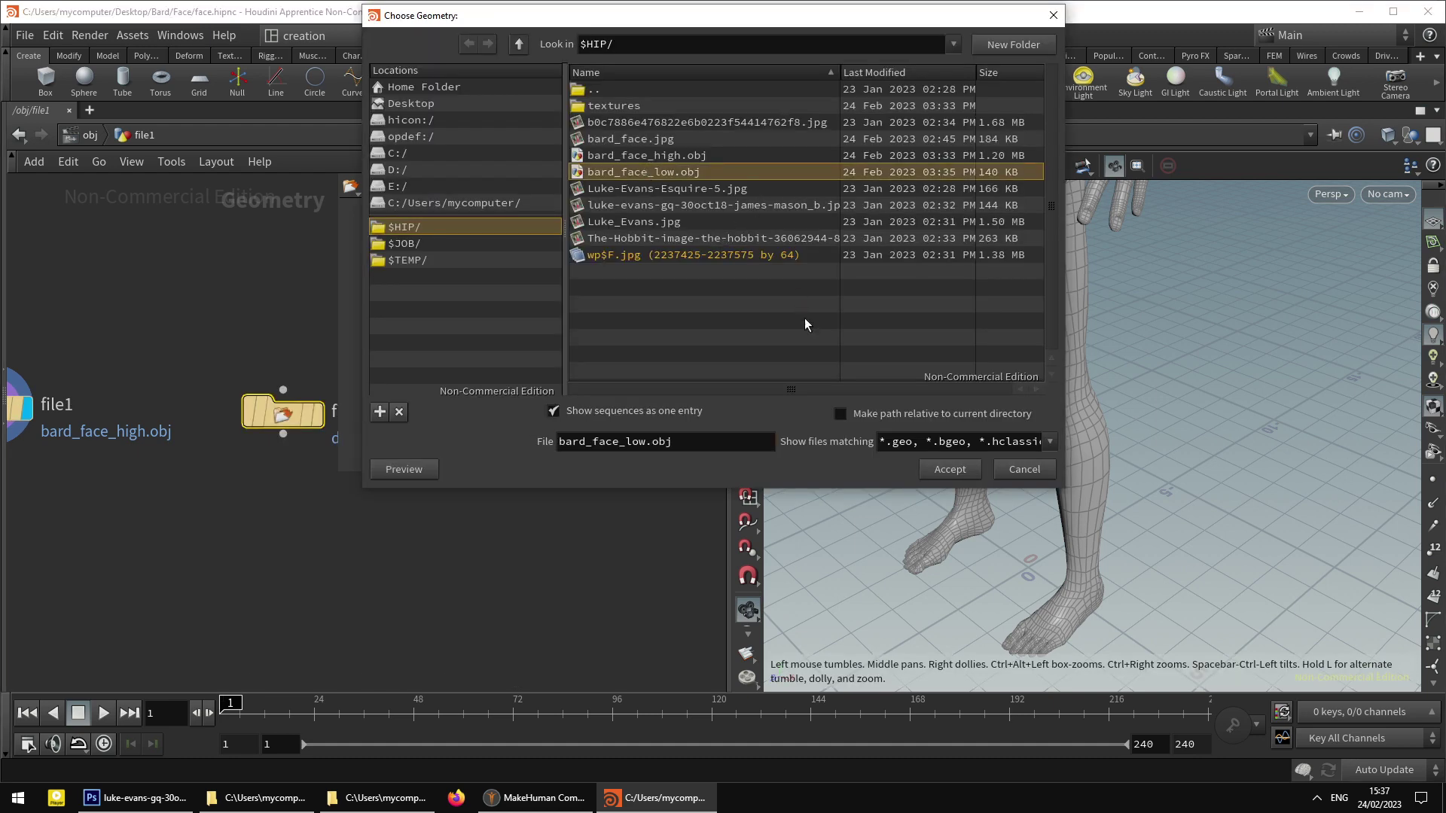
left_click(941, 470)
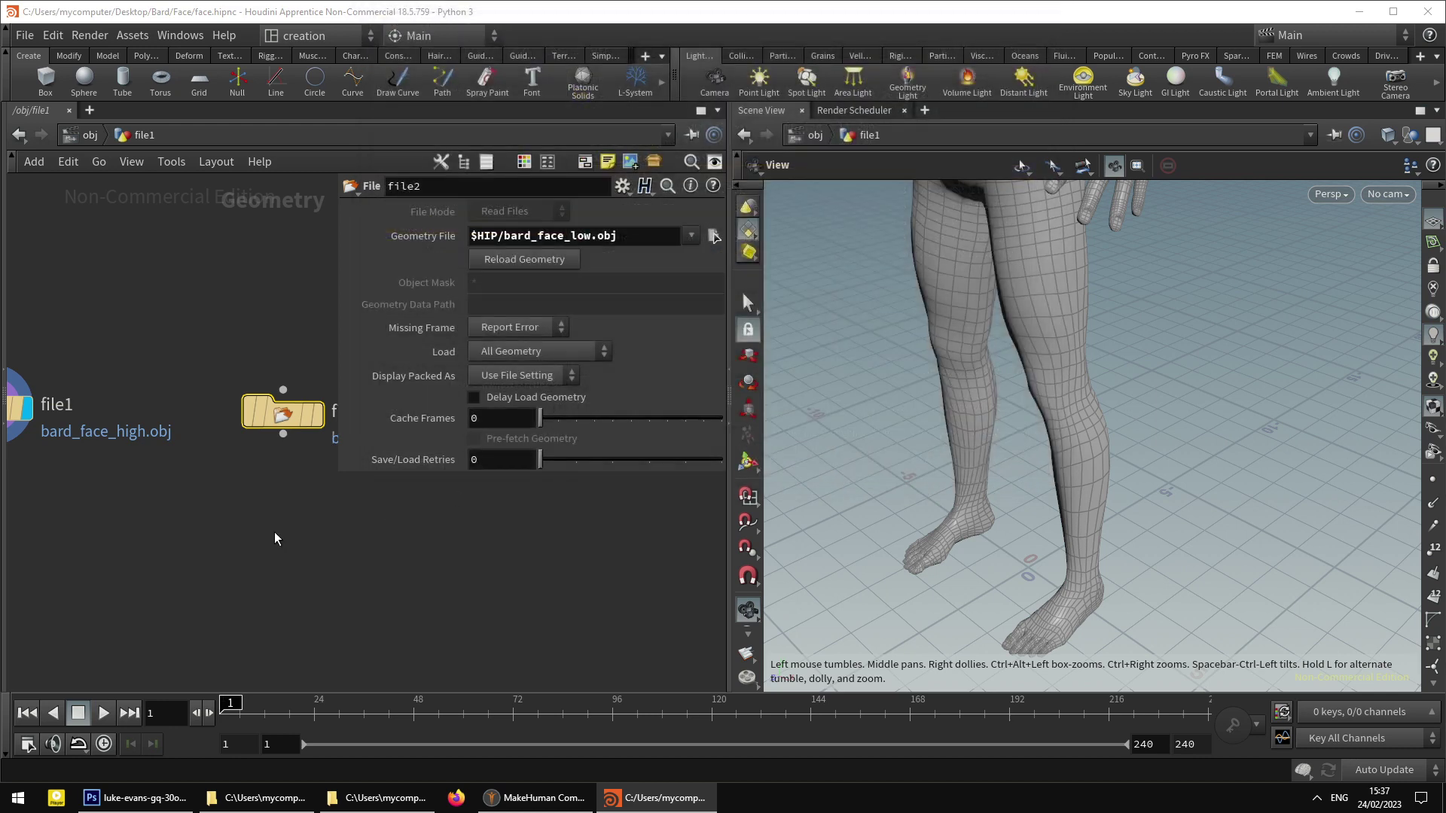
- Select the high-poly file node, show its layout in the UV view and activate the Select tool
key("h")
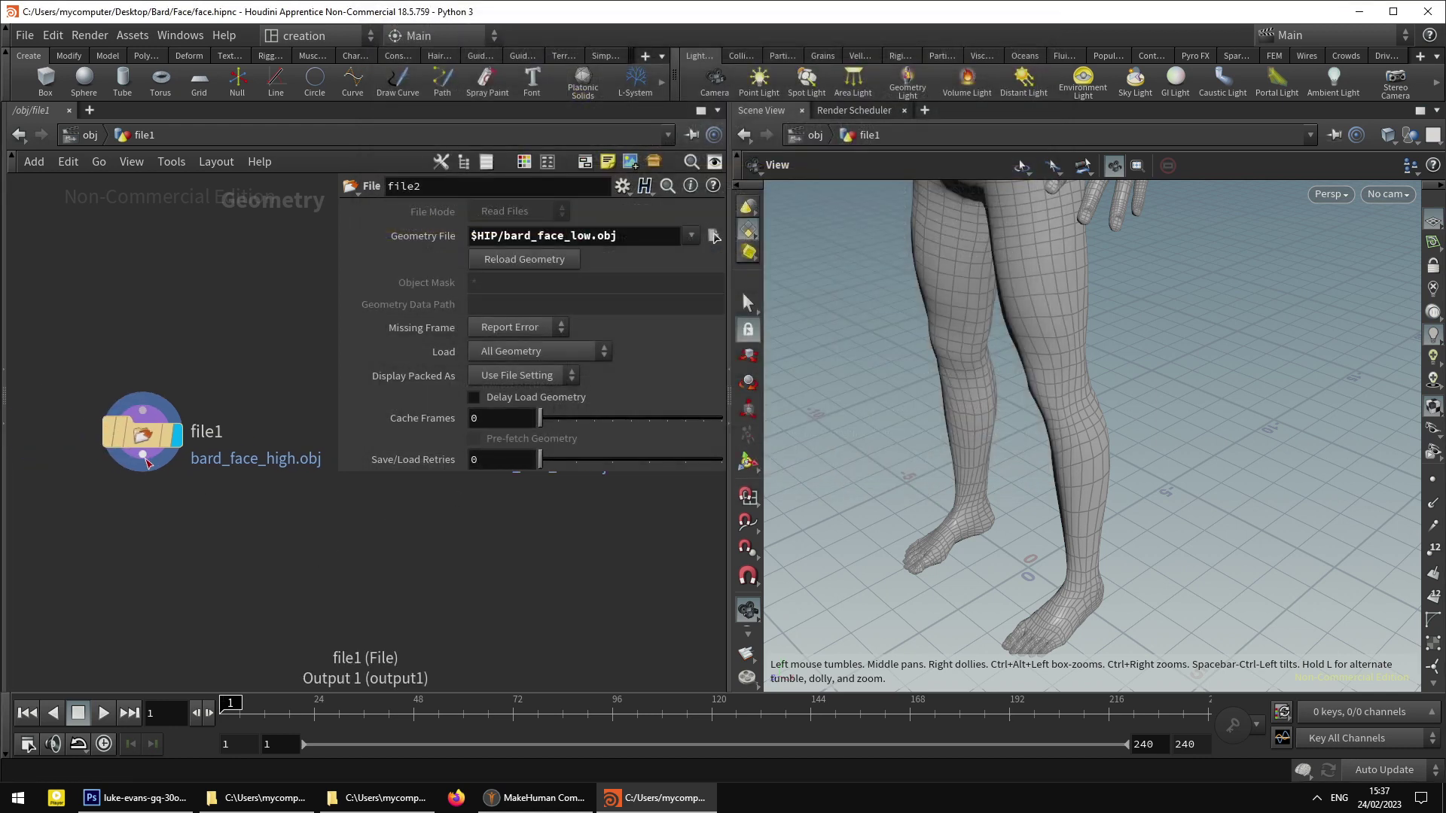
left_click(143, 443)
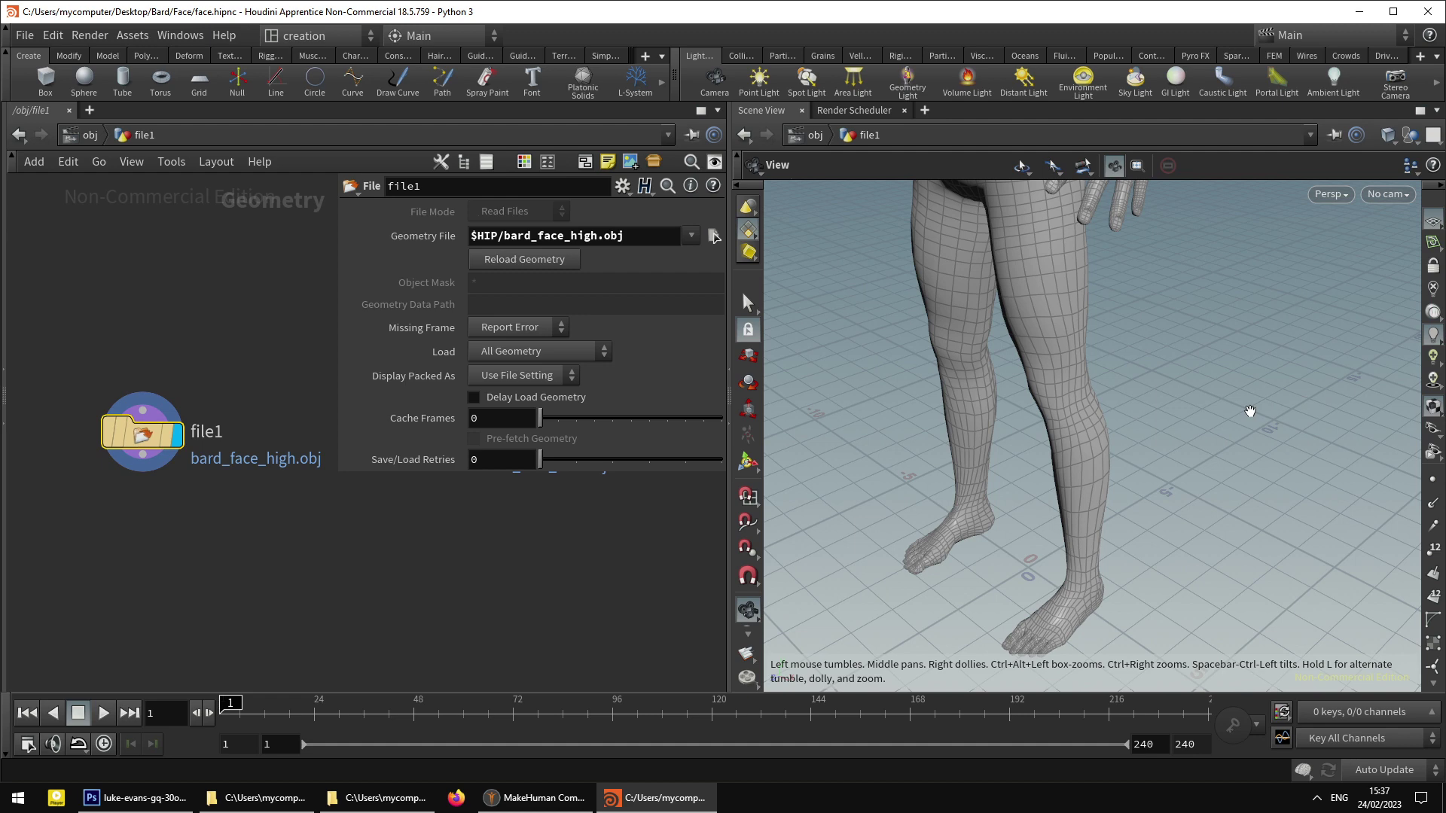
key("space+5")
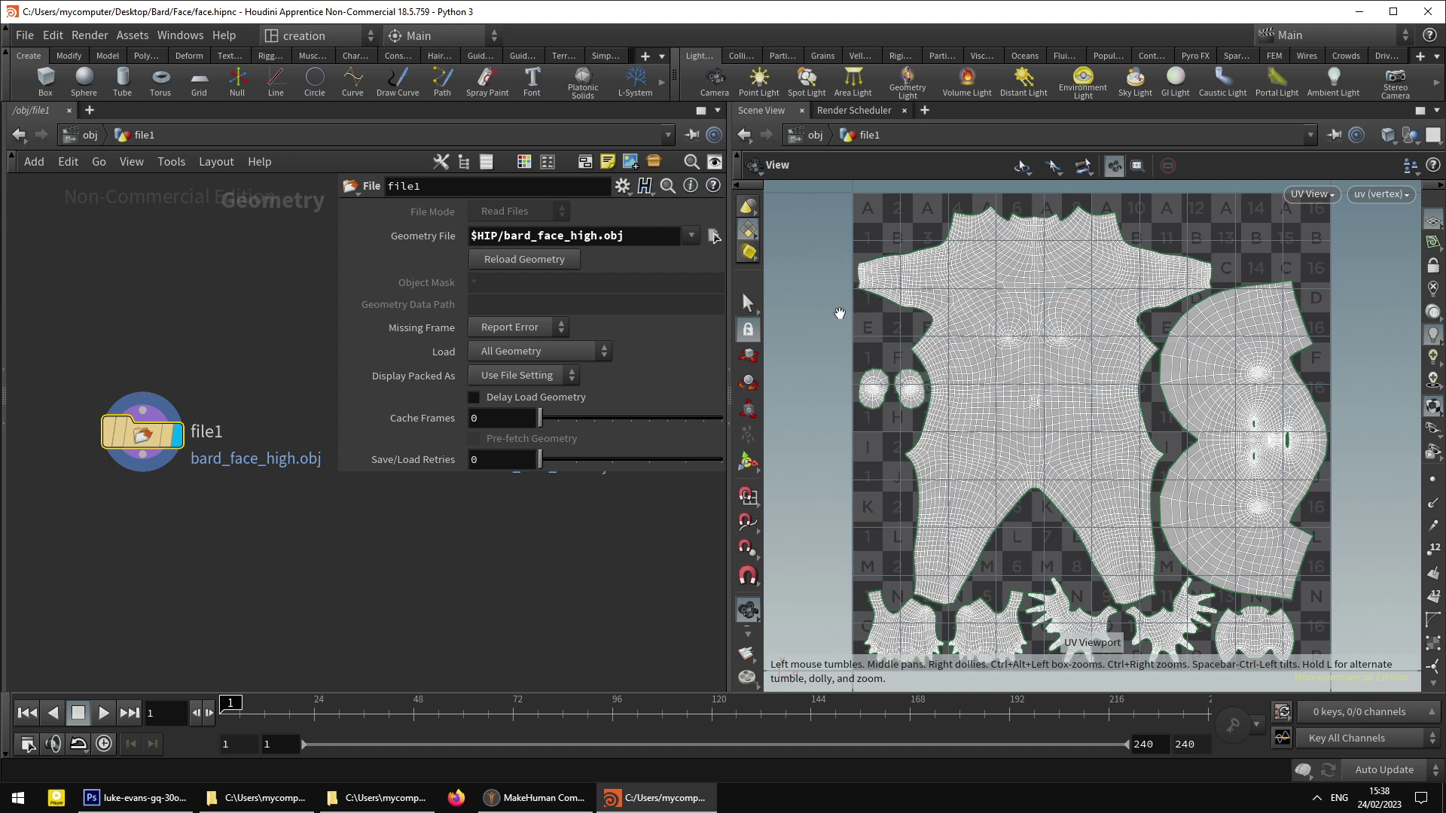
left_click(748, 303)
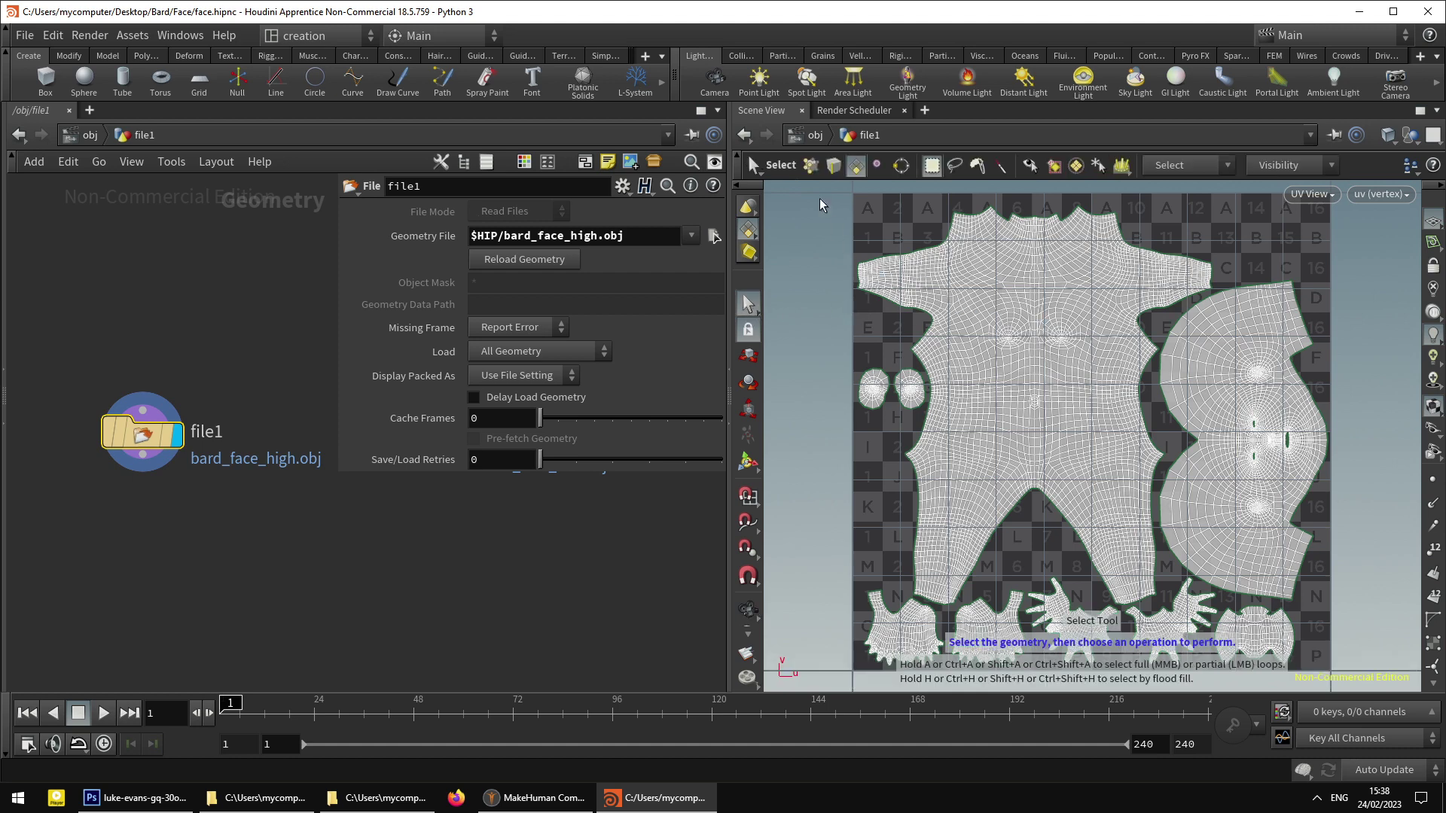
scroll(818, 211, "down", 3)
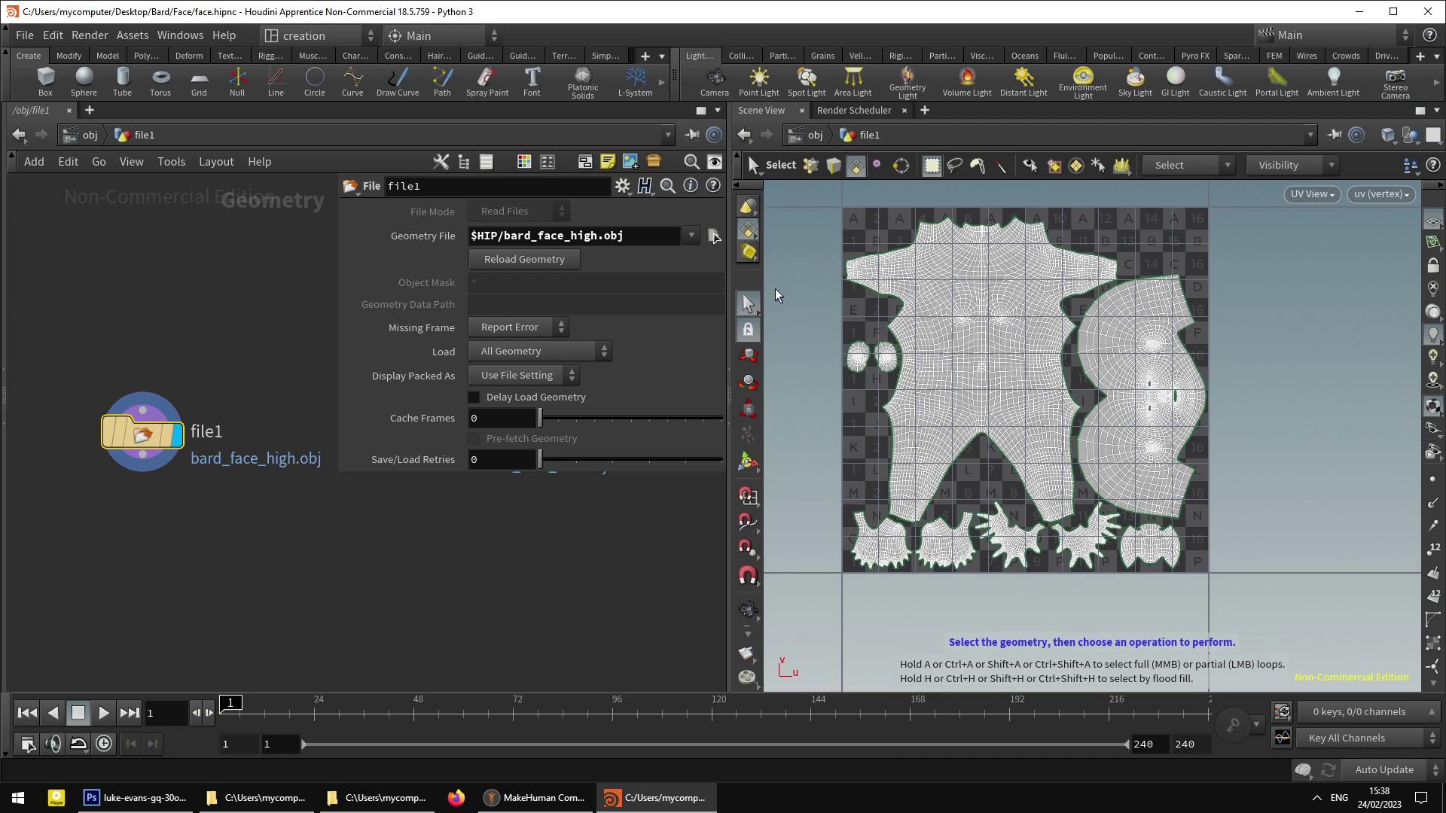
- Select all primitives of the high-poly mesh in the UV view and rotate their UVs to -90 degrees in Z with UV Edit
left_click(811, 167)
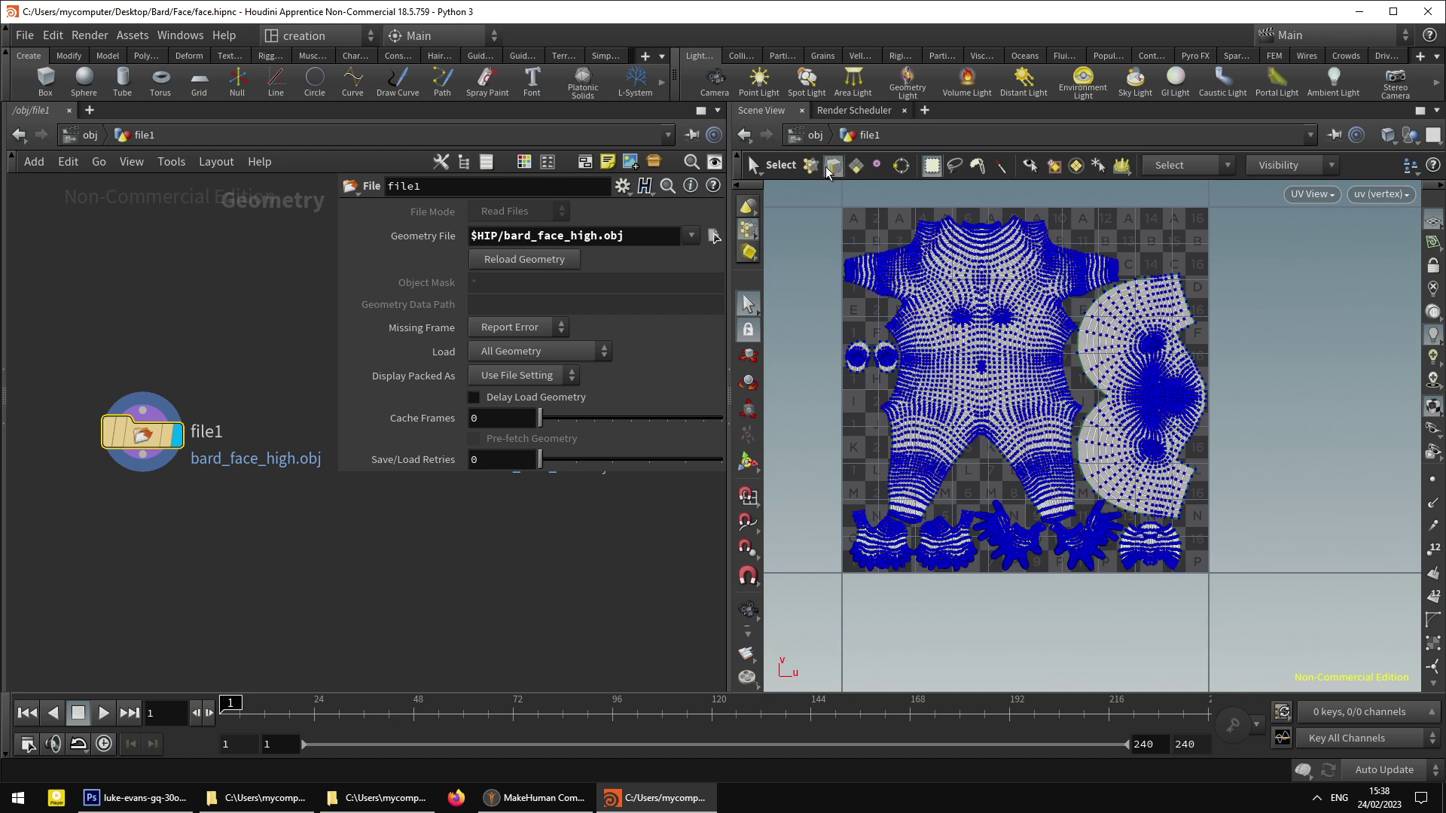
left_click(856, 167)
left_click_drag(798, 194, 1342, 693)
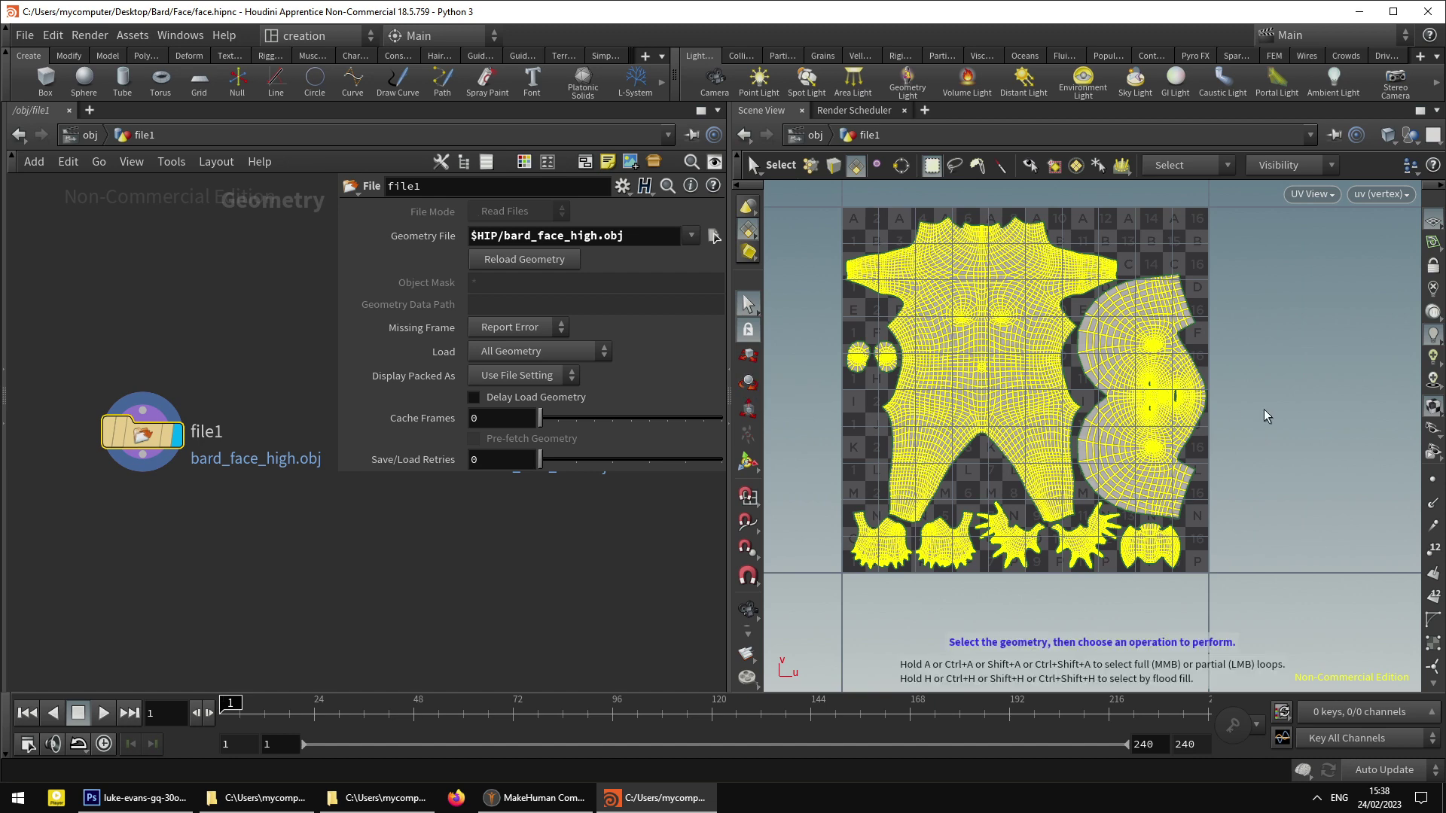
key("r")
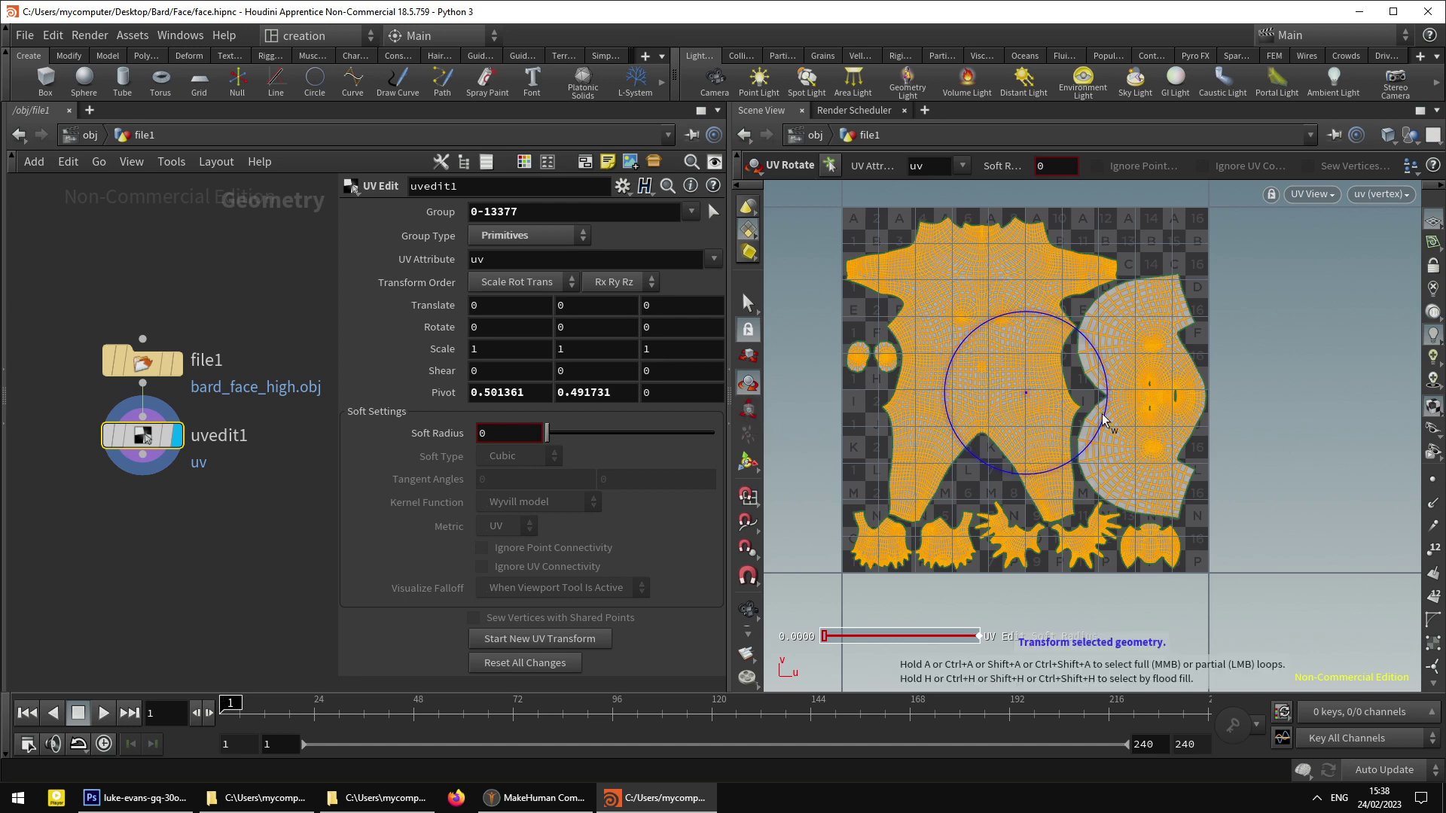
left_click_drag(1104, 419, 1002, 503)
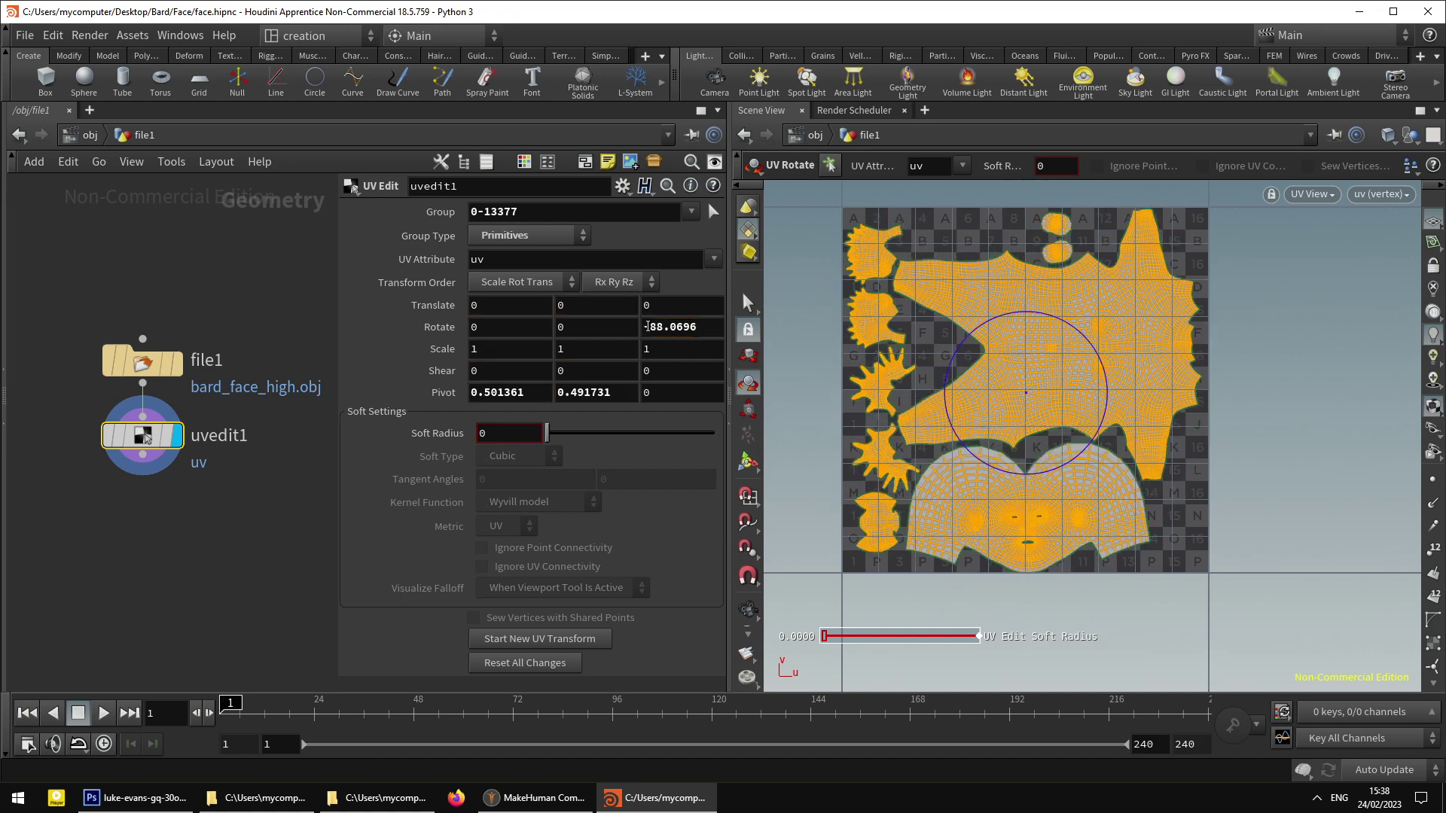
left_click(311, 541)
key("p")
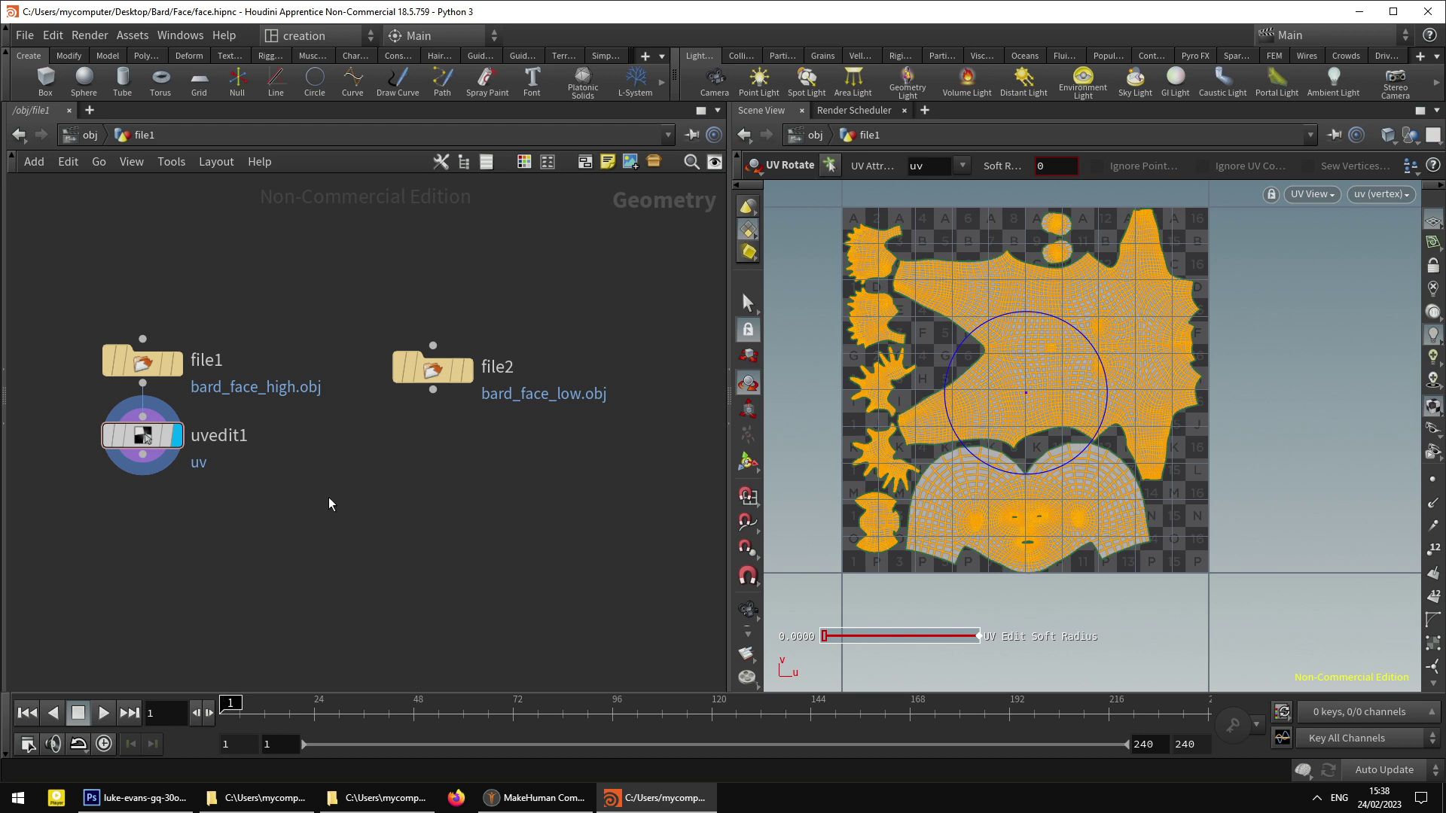
left_click(157, 441)
key("p")
left_click_drag(709, 332, 647, 345)
type("90")
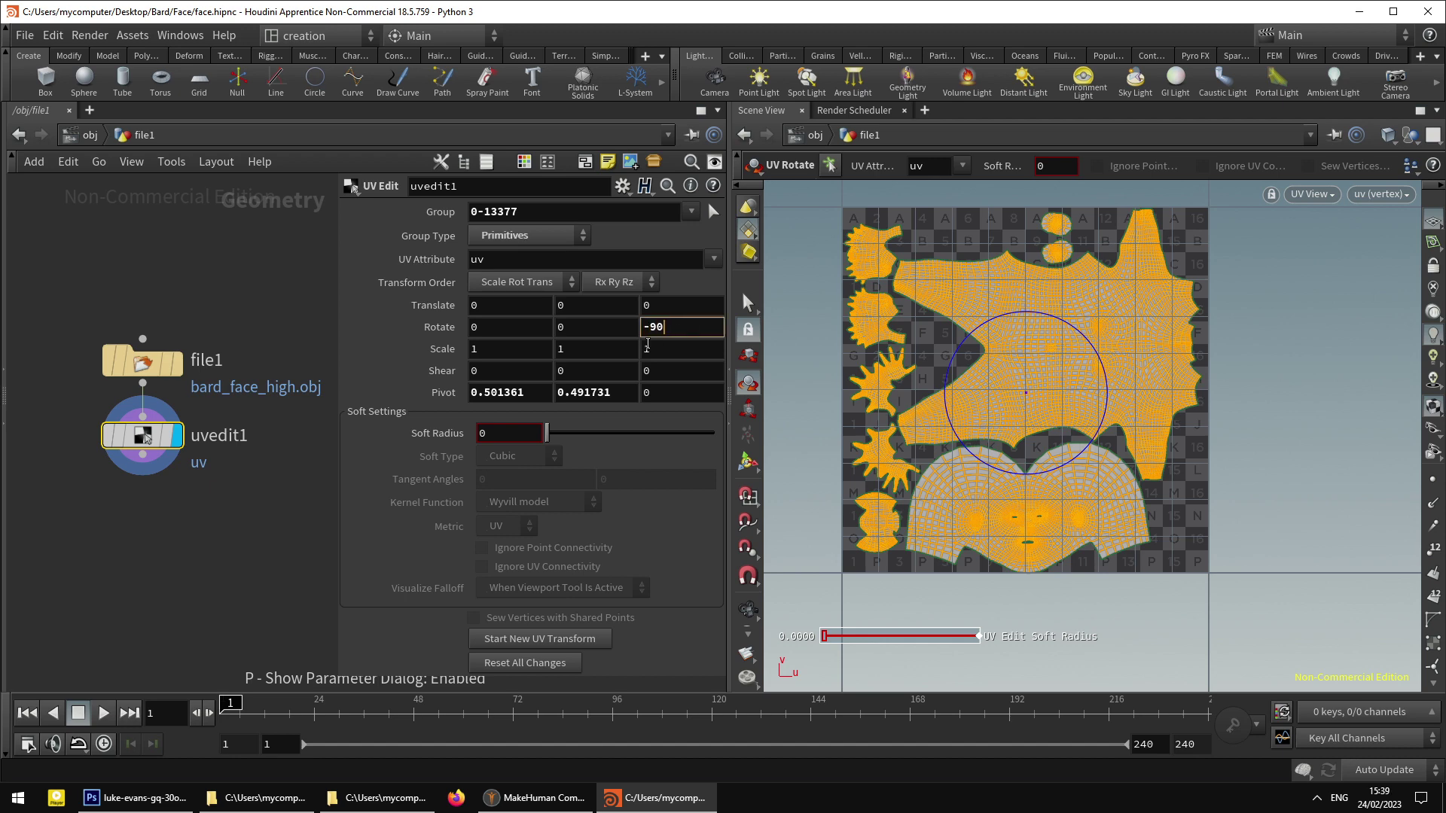
left_click(754, 305)
- Select the bard_face_low.obj file node and turn on its display to show its UV layout
left_click(237, 540)
key("h")
key("h")
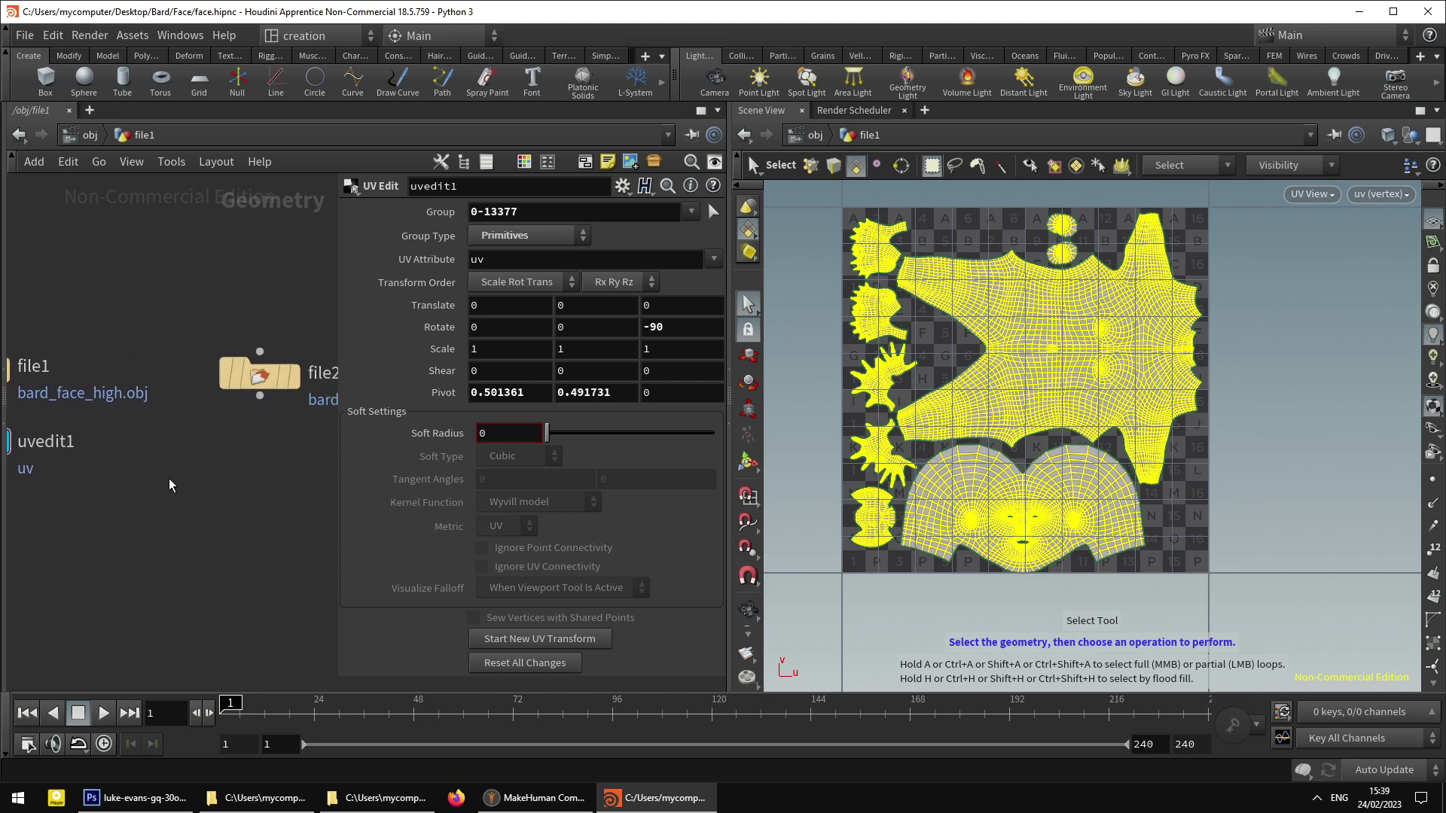
left_click(263, 372)
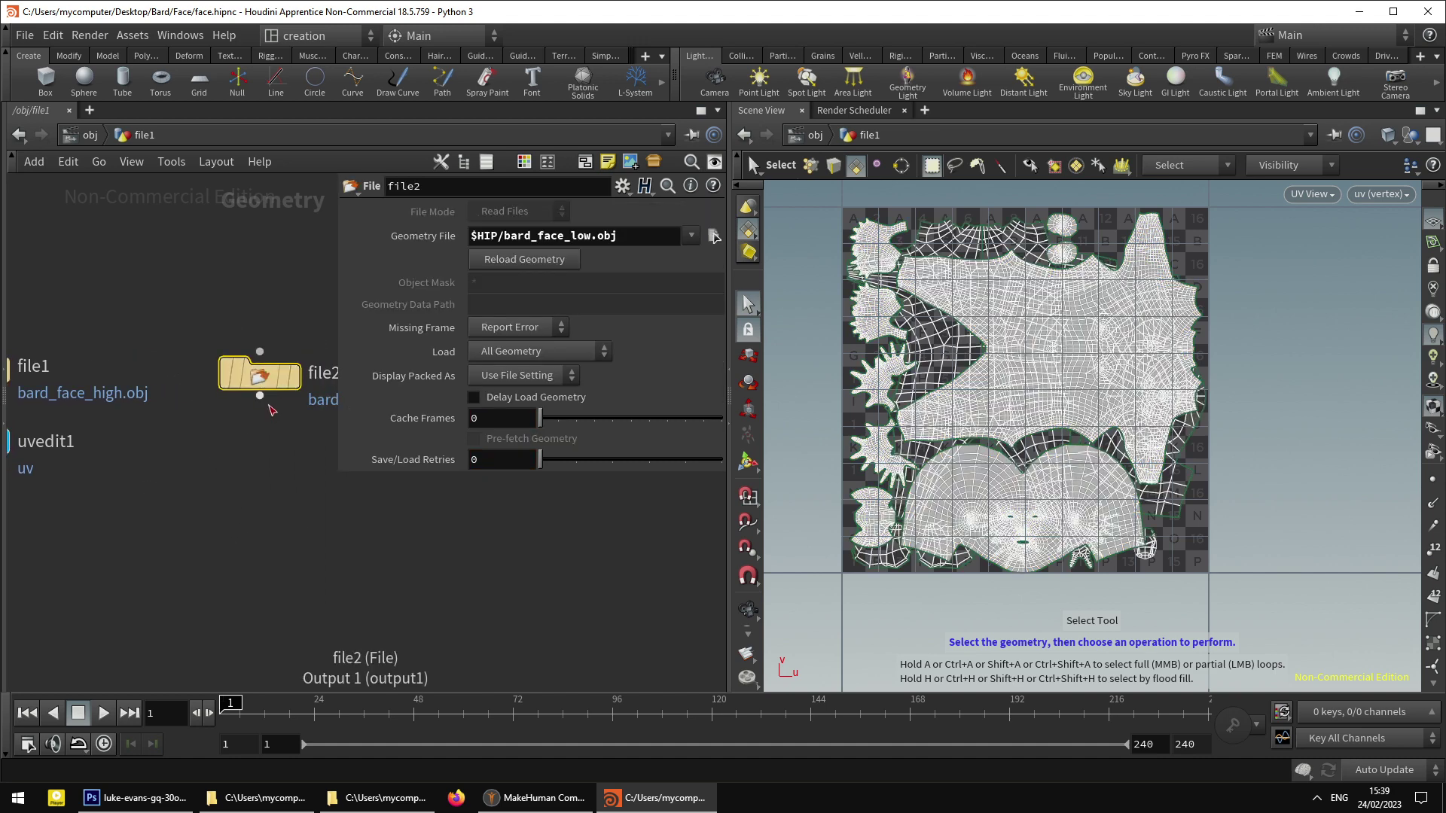
left_click(292, 375)
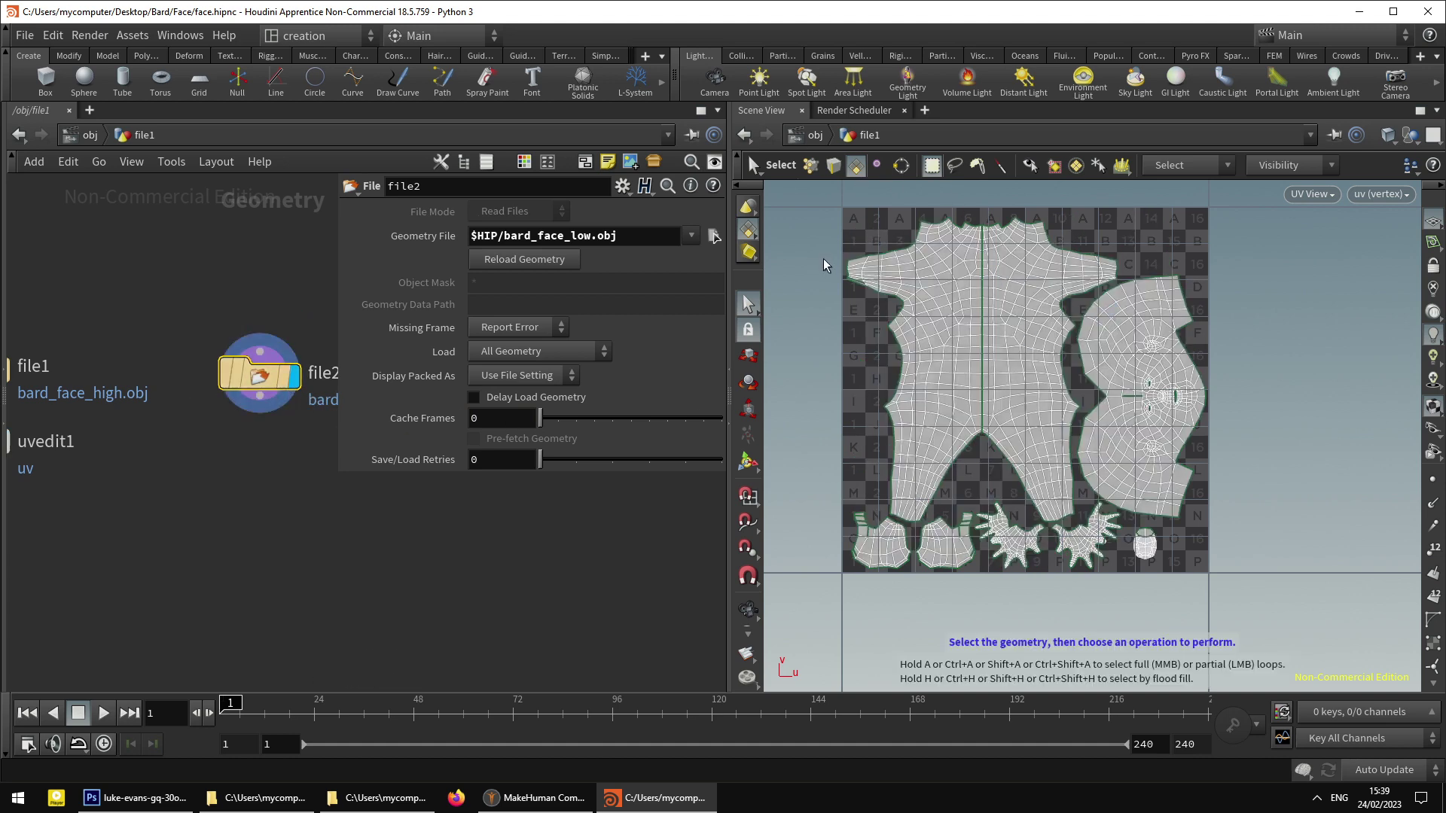
- Select all primitives of the low-poly mesh in the UV view and rotate their UVs -90 degrees in Z with UV Edit
left_click_drag(816, 193, 1285, 603)
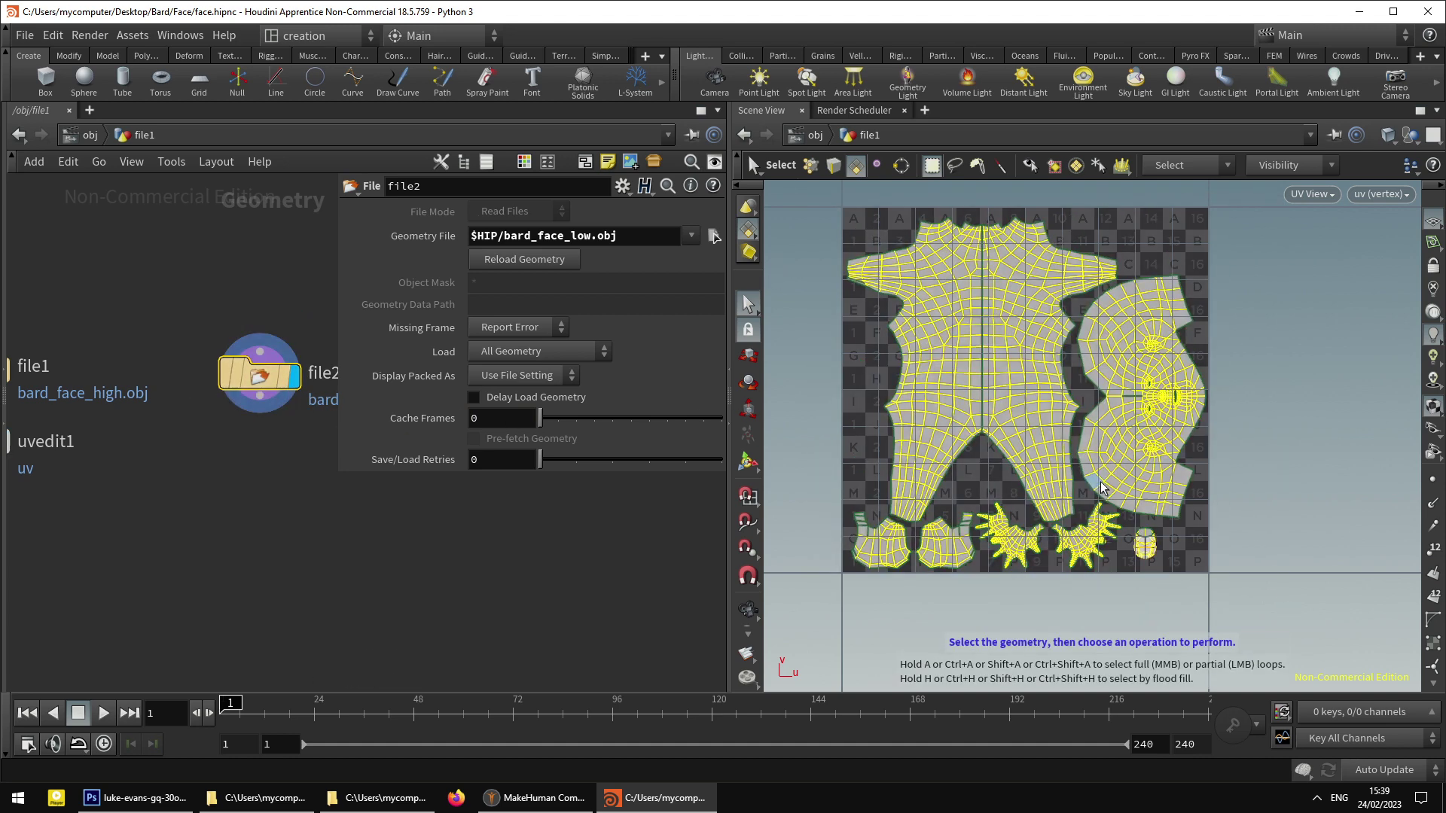
key("h")
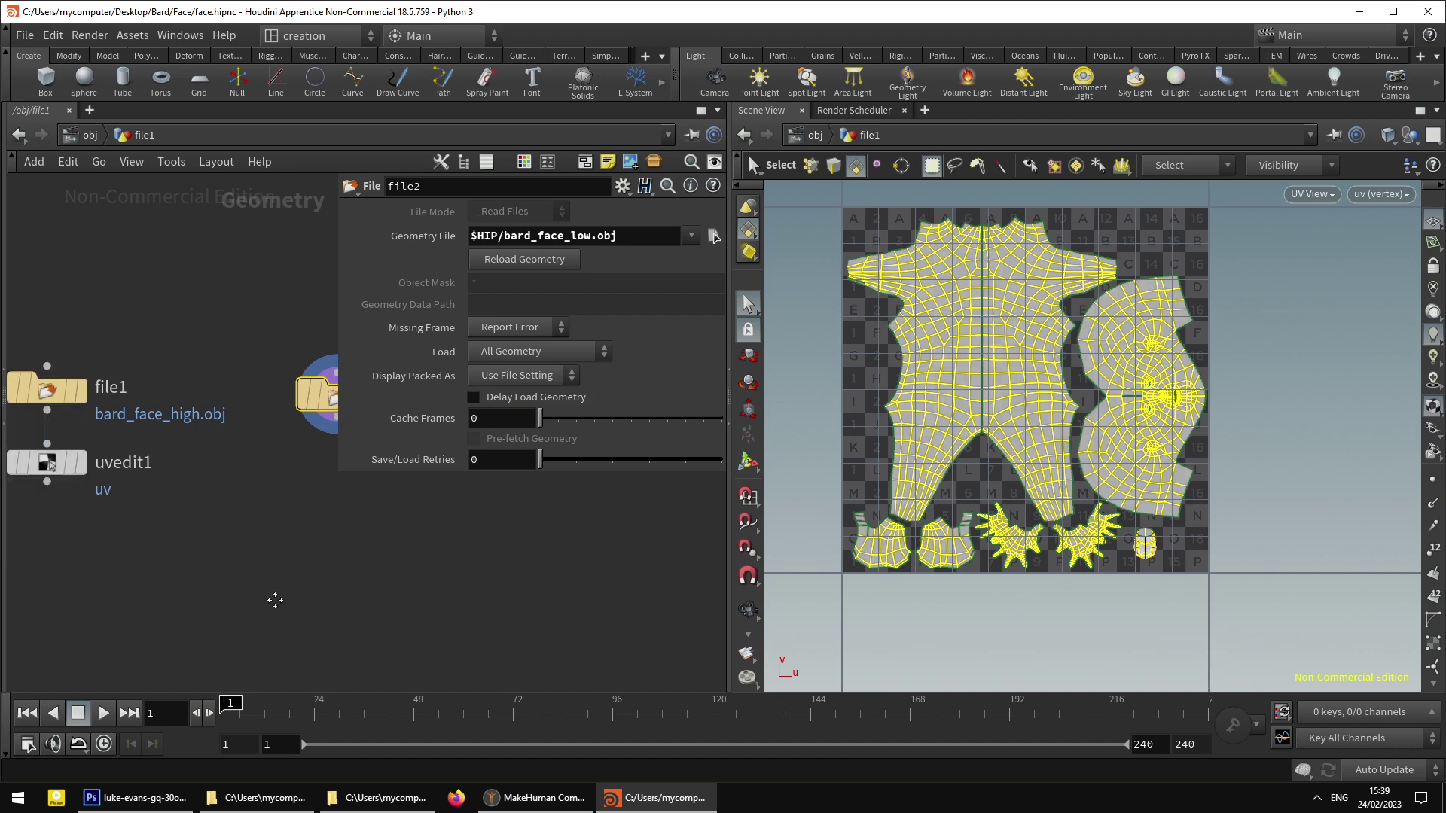
middle_click_drag(156, 420, 232, 422)
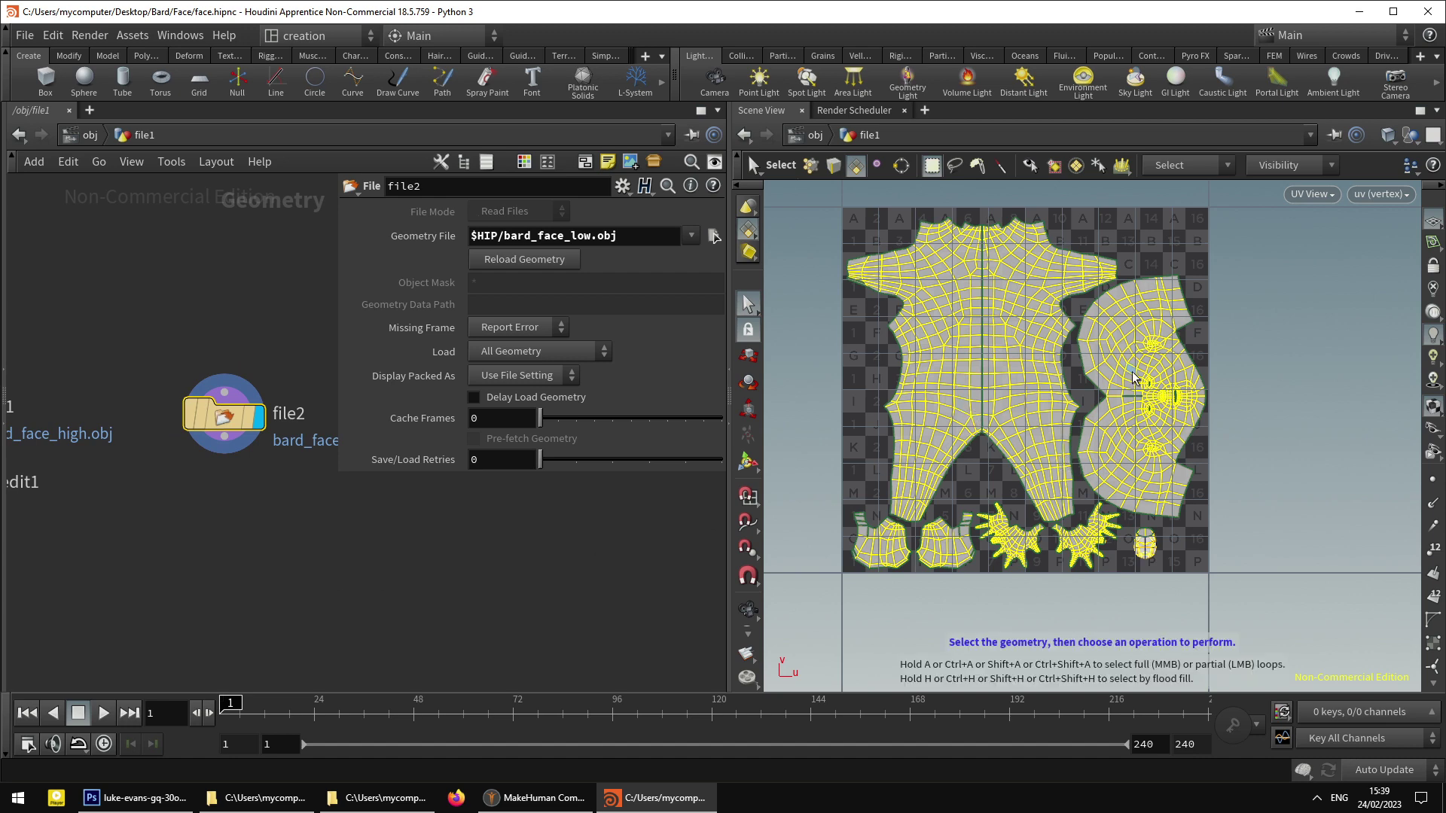
key("r")
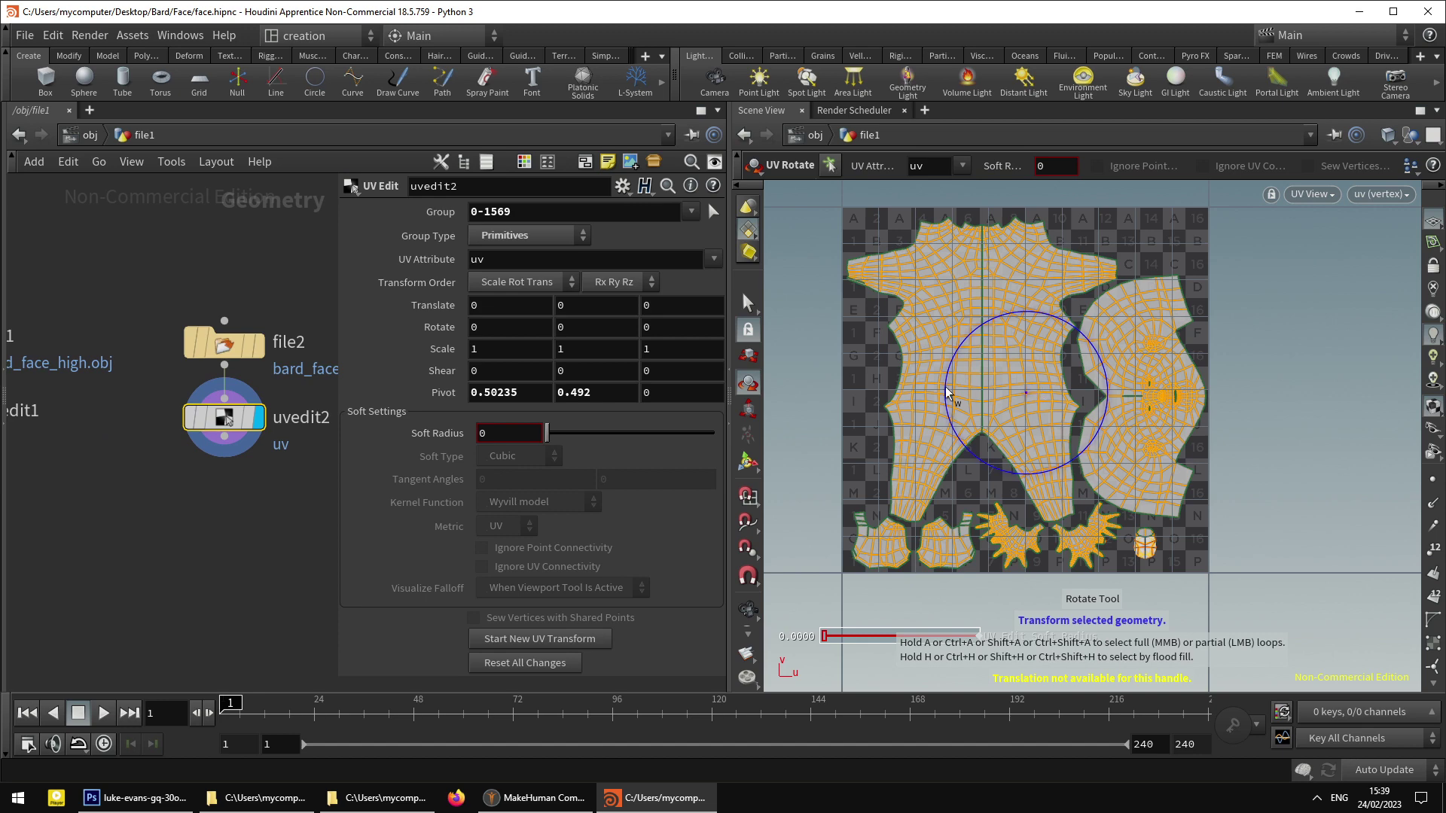
left_click(646, 327)
type("-90")
key("Return")
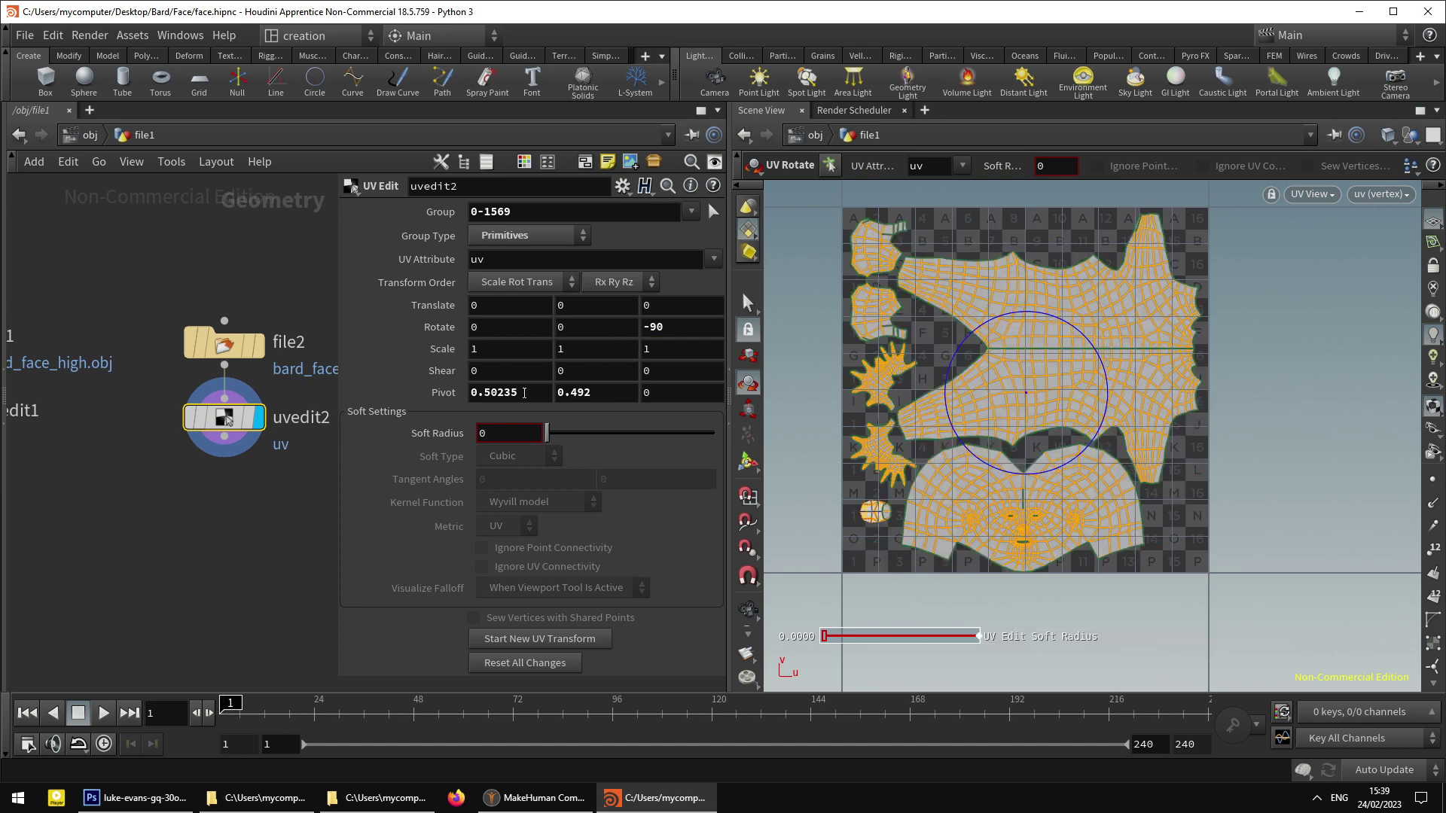
- Compare the rotated UV layouts of the high-poly and low-poly meshes by selecting each UV Edit node in turn
middle_click_drag(98, 483, 183, 446)
left_click(96, 417)
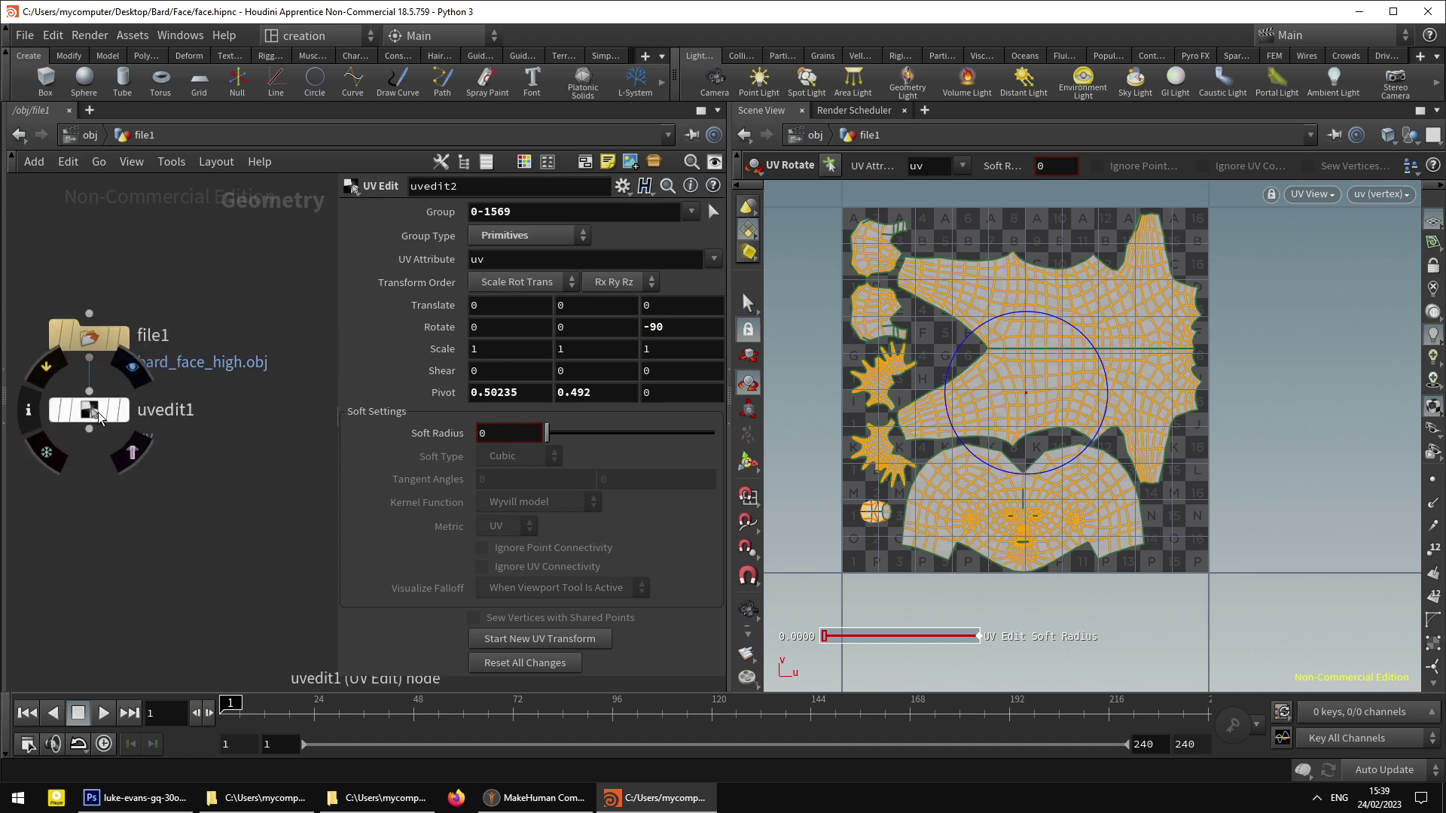
middle_click_drag(313, 482, 193, 470)
left_click(259, 415)
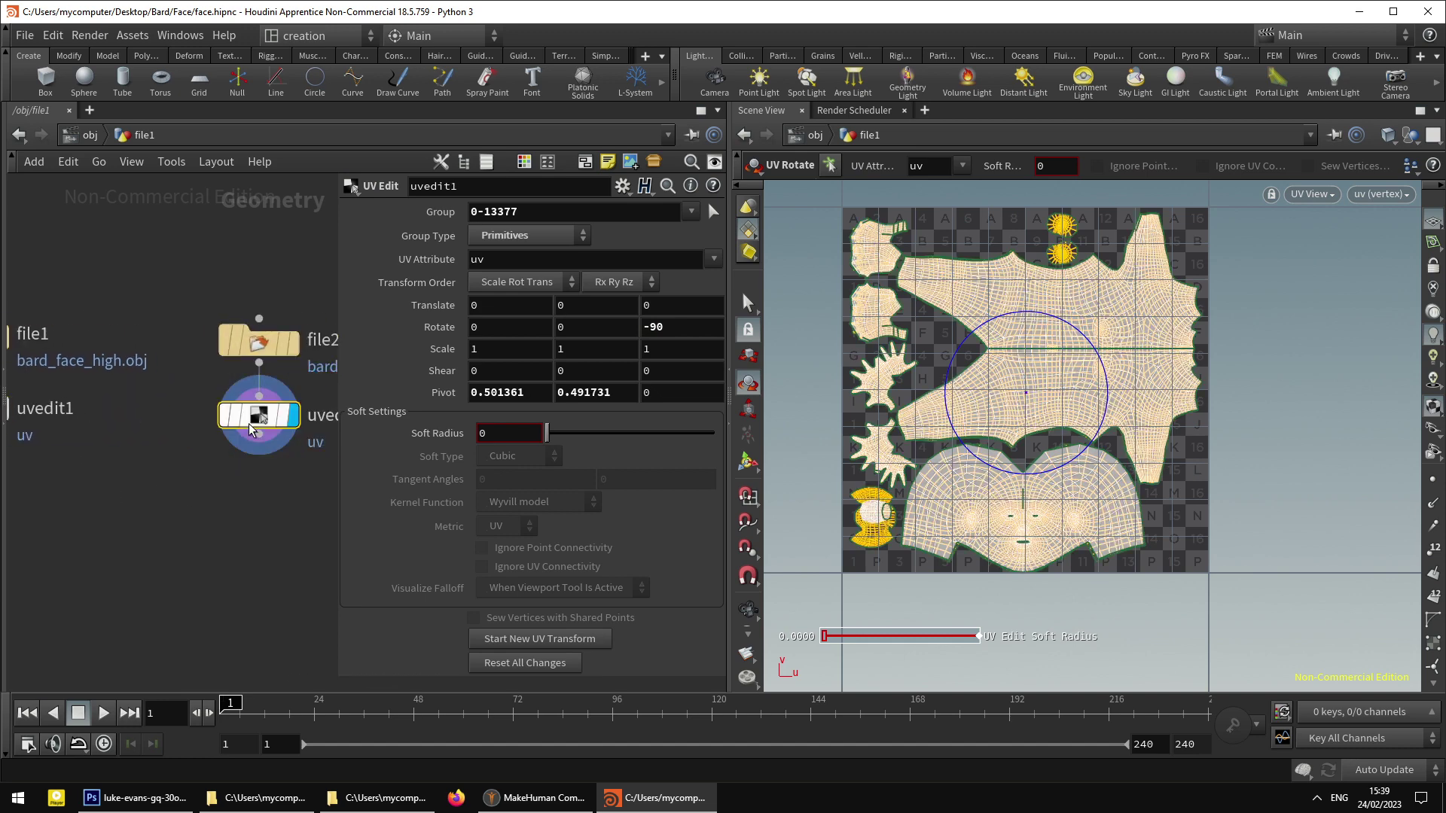
- Check the rotation and pivot values of the high-poly and low-poly UV Edit nodes
middle_click_drag(110, 500, 205, 497)
left_click(60, 413)
middle_click_drag(353, 441, 271, 436)
left_click(272, 440)
middle_click_drag(180, 482, 306, 517)
left_click(89, 416)
left_click(273, 417)
- Set the high-poly UV Edit node's pivot to 0.5 in both X and Y
left_click(121, 415)
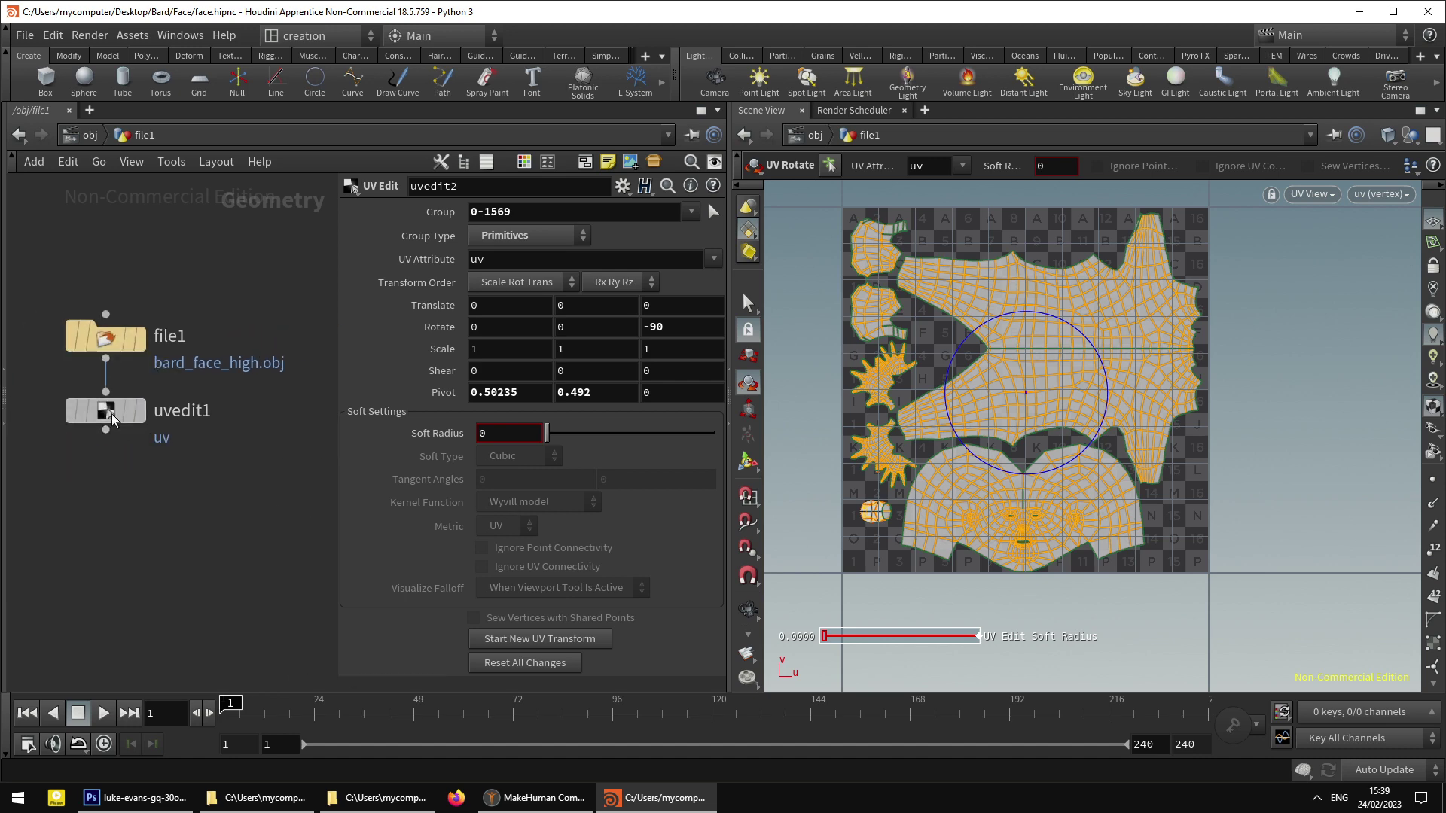
left_click_drag(484, 391, 728, 416)
type("5")
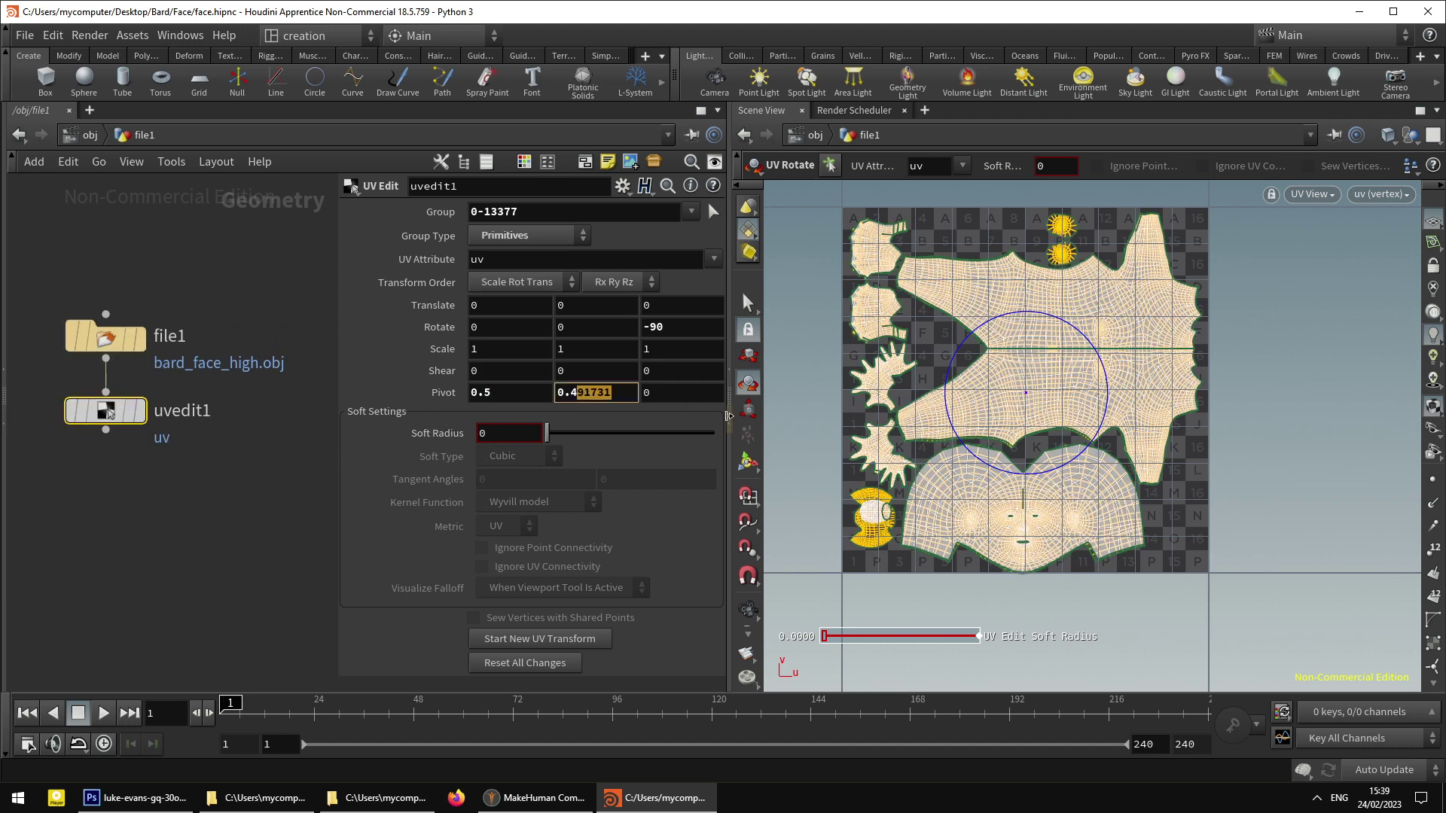
key("BackSpace")
key("BackSpace")
type("5")
key("Return")
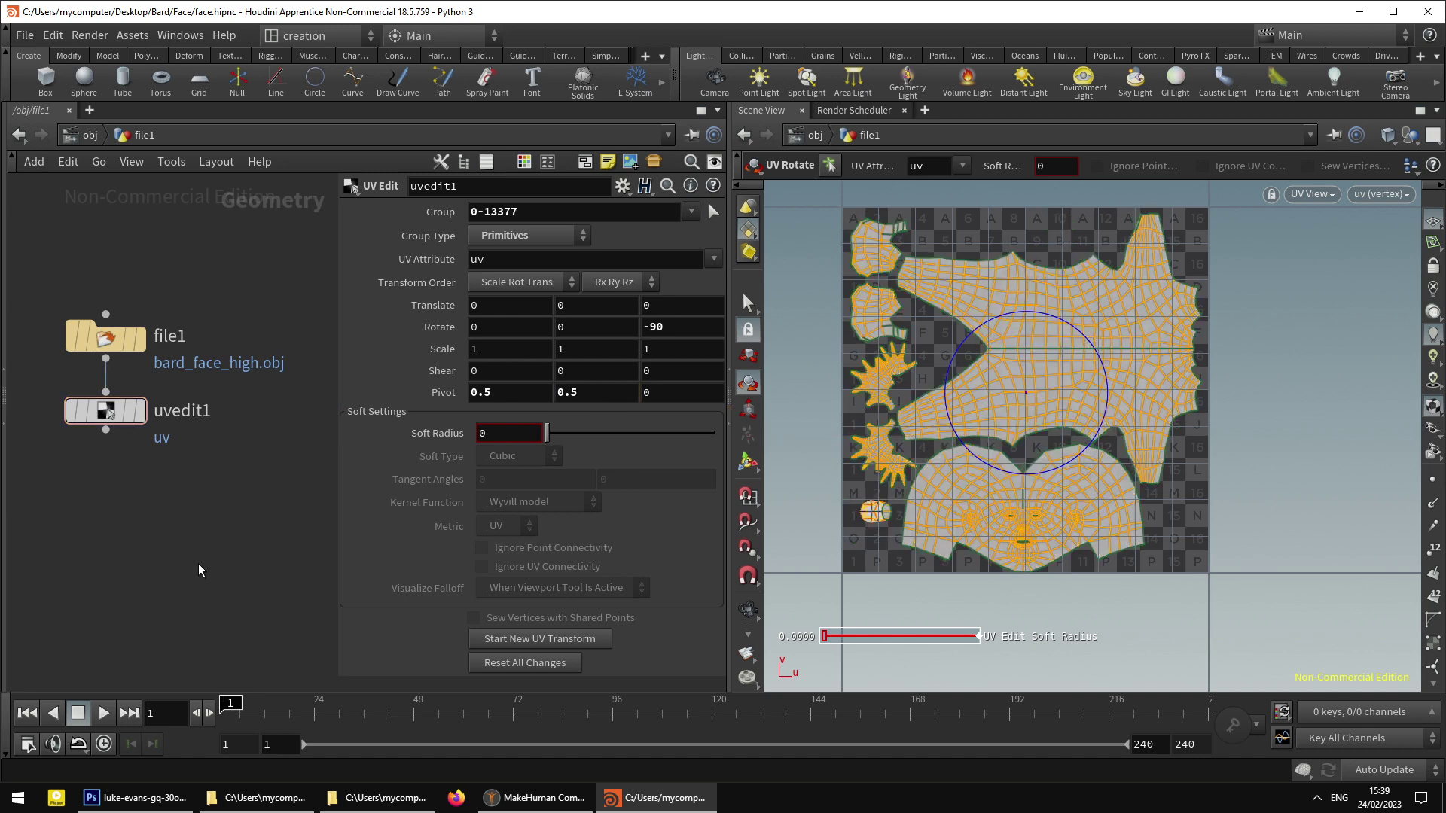
- Set the low-poly UV Edit node's pivot to 0.5 in both X and Y
key("ctrl+c")
key("ctrl+v")
left_click(235, 434)
double_click(515, 391)
type("0.5")
key("Return")
double_click(577, 392)
type("0.5")
key("Return")
- Compare the UV layouts of both meshes around the new pivot by selecting uvedit1 and uvedit2 in turn
mouse_move(164, 590)
middle_mouse_down()
mouse_move(285, 590)
mouse_move(163, 578)
middle_mouse_up()
left_click(62, 422)
left_click(232, 456)
middle_click_drag(173, 527, 237, 515)
left_click(71, 439)
middle_click_drag(326, 449, 301, 446)
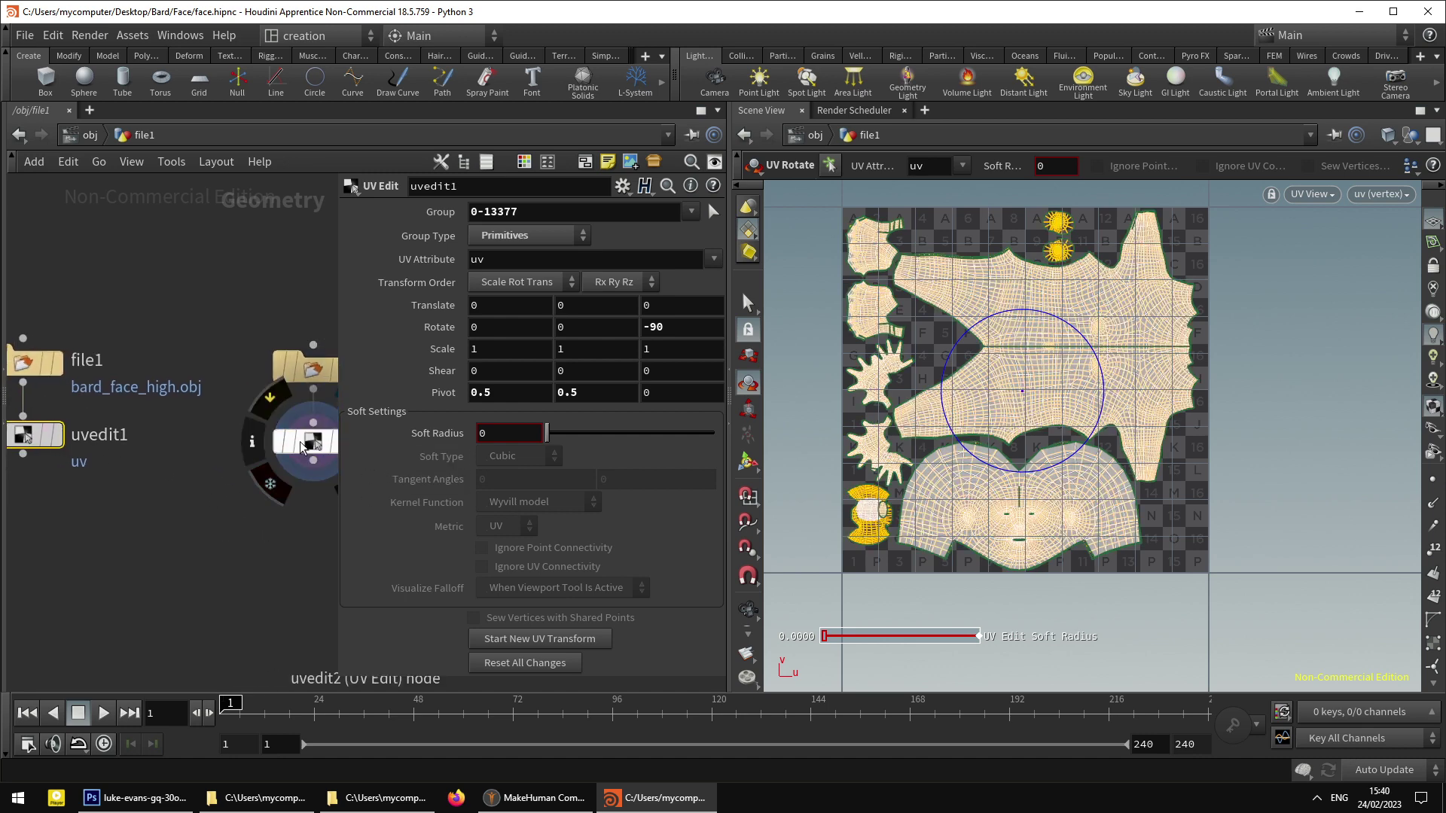
left_click(301, 446)
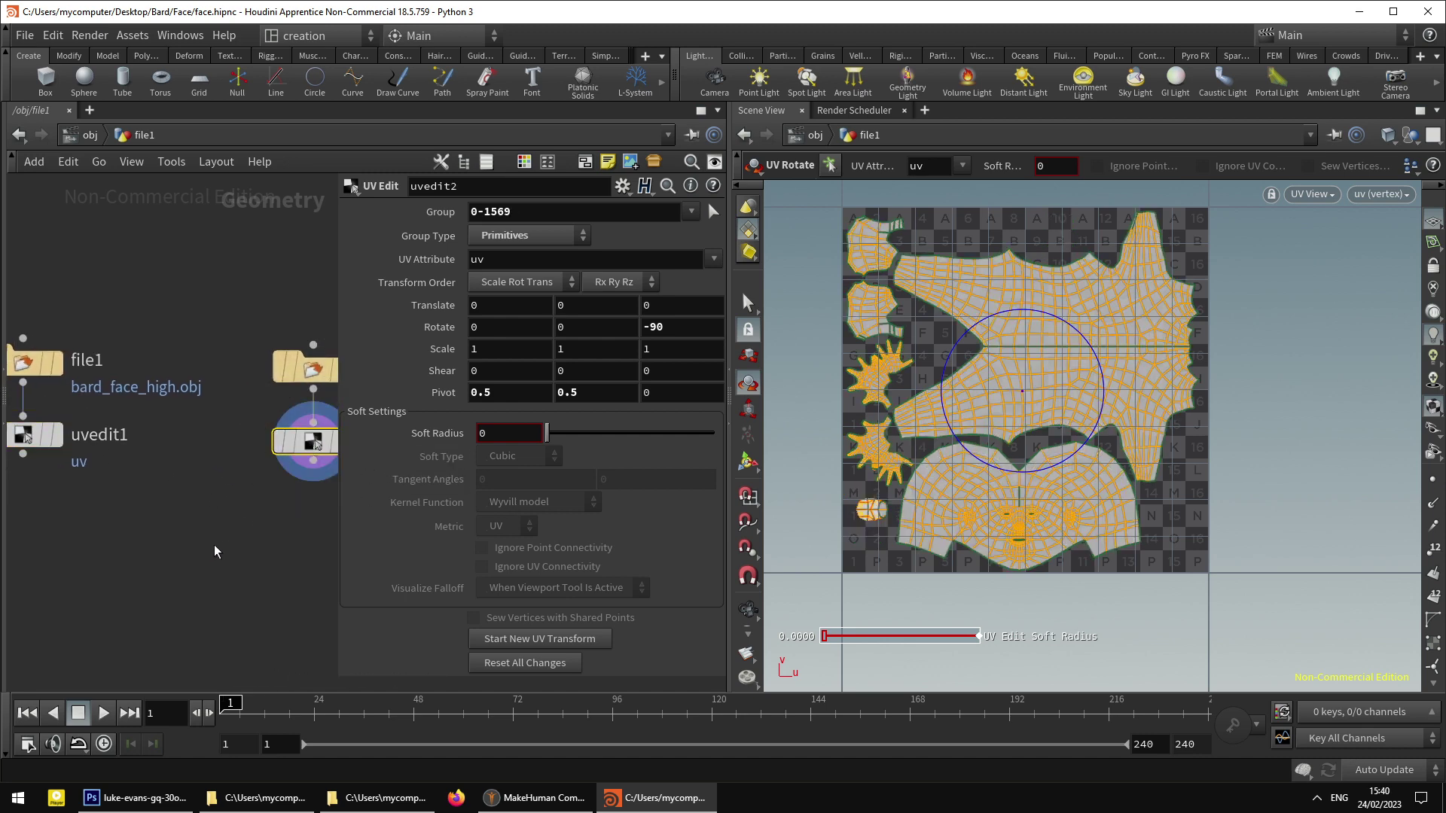
left_click(34, 437)
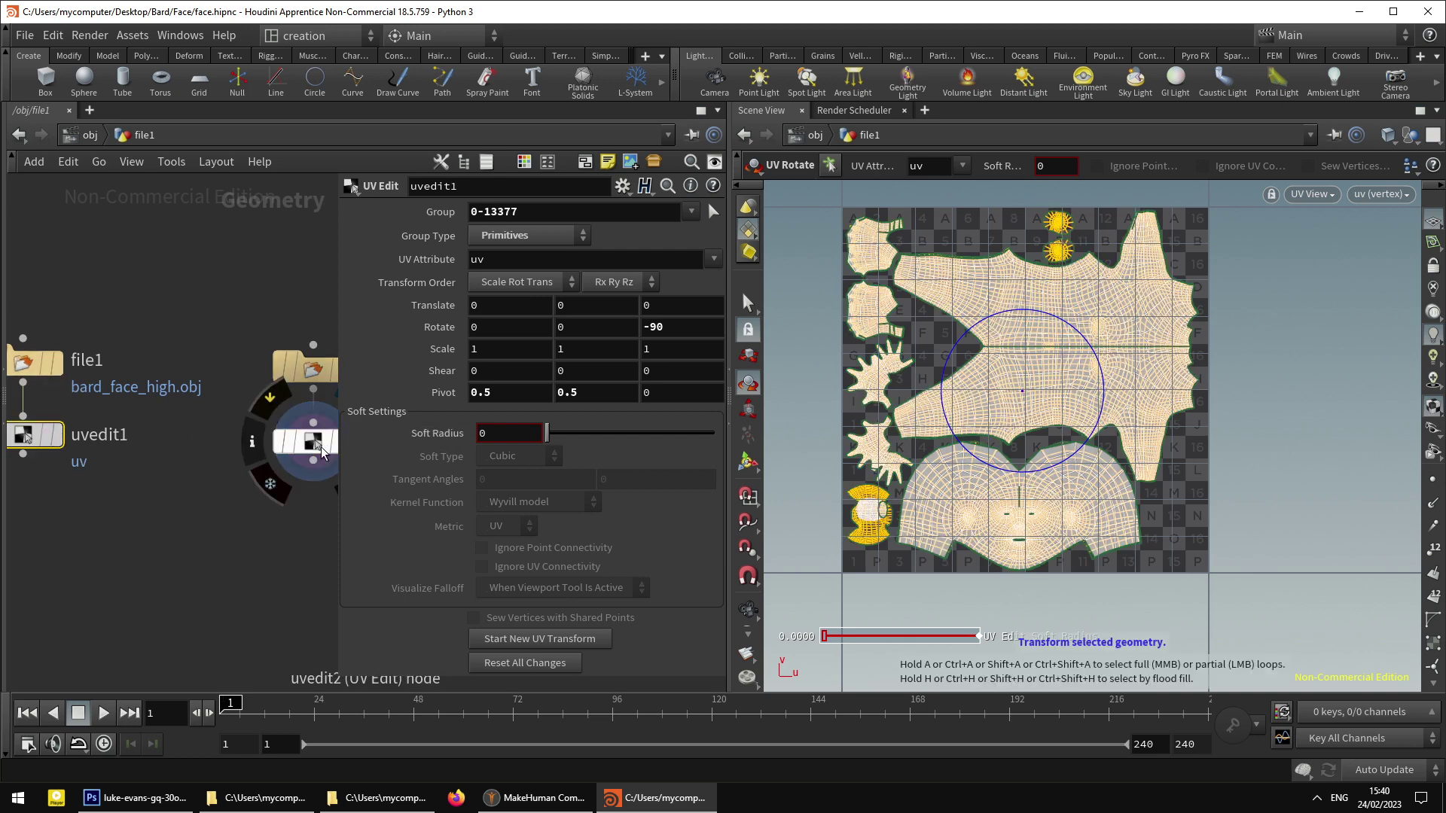
left_click(314, 447)
left_click(209, 536)
- Hide the node parameters, activate the Select tool, and show the body's head and torso in the perspective view
key("p")
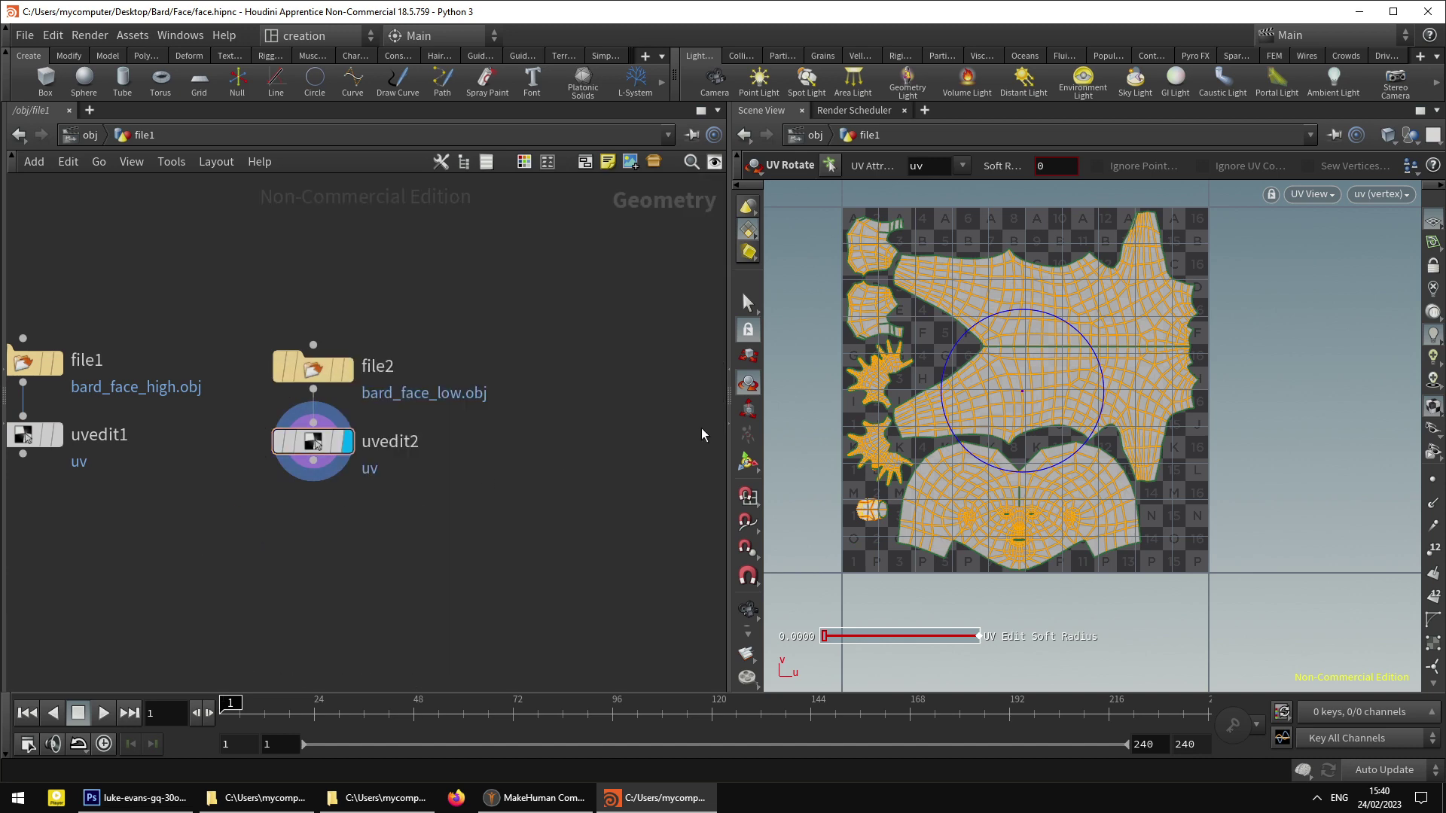
left_click(748, 303)
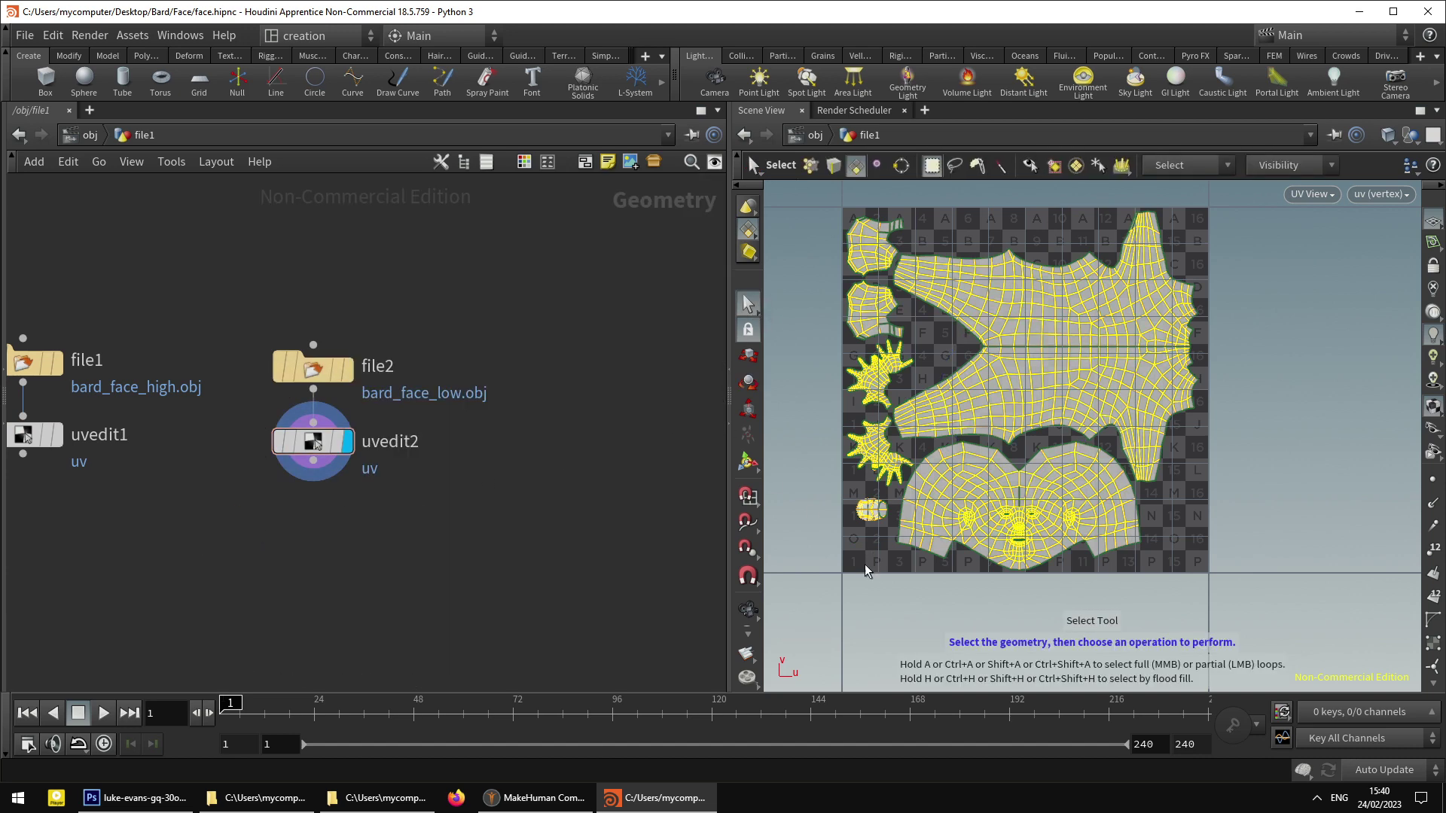
key("space+1")
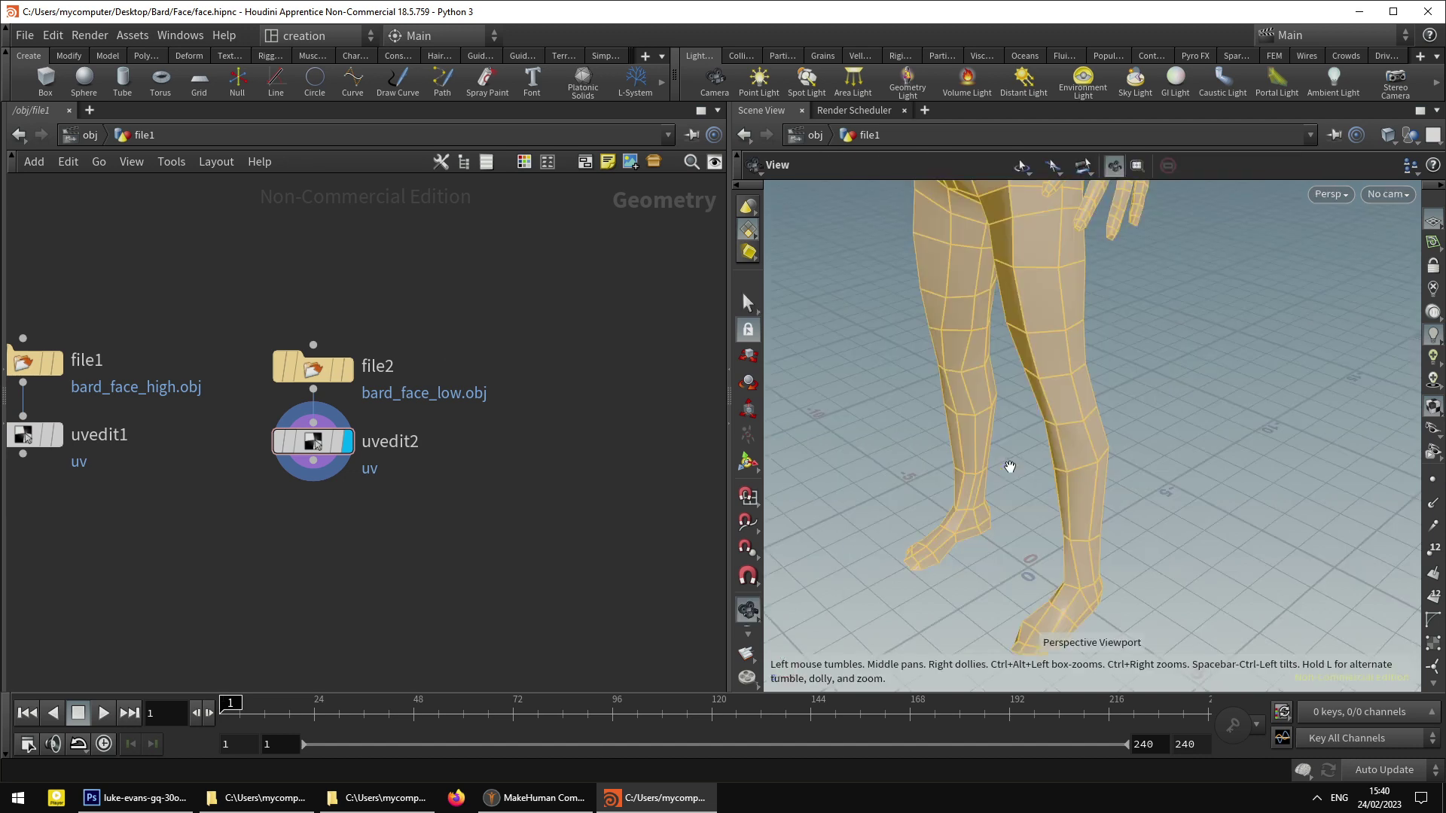
right_click_drag(1010, 463, 1081, 373)
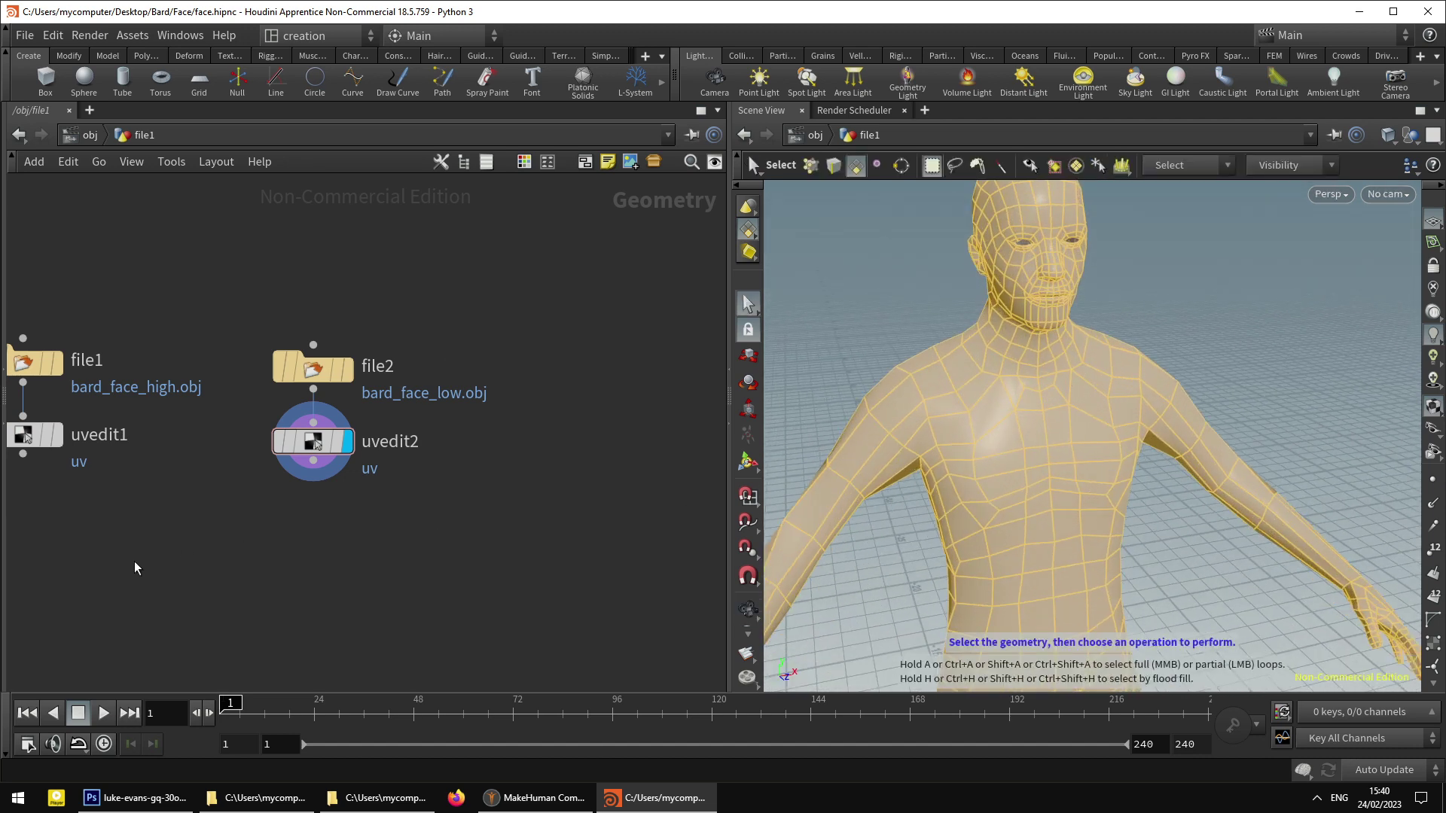
key("h")
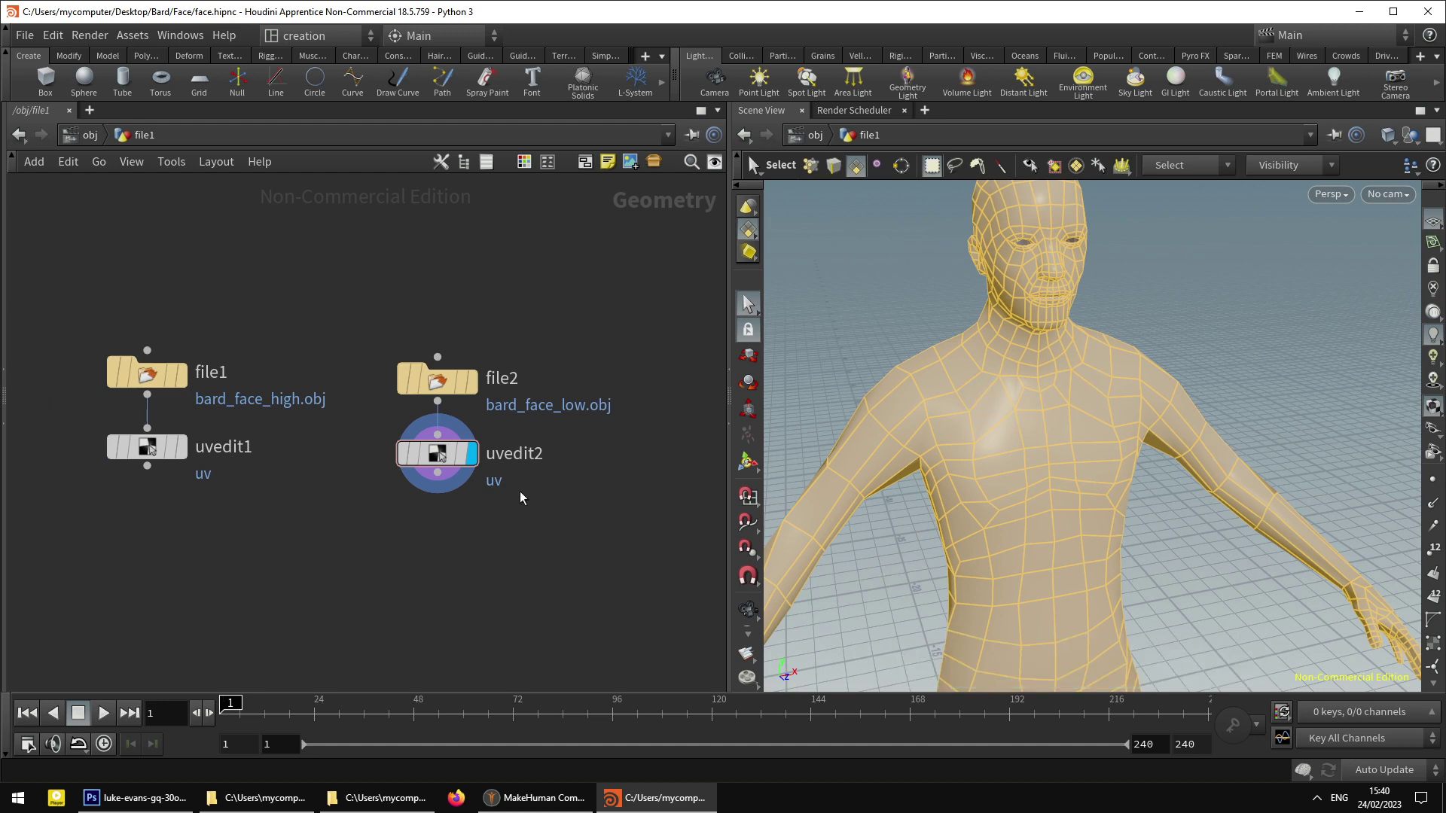
- Compare the high-poly and low-poly meshes in 3D by selecting each UV Edit node
left_click(151, 452)
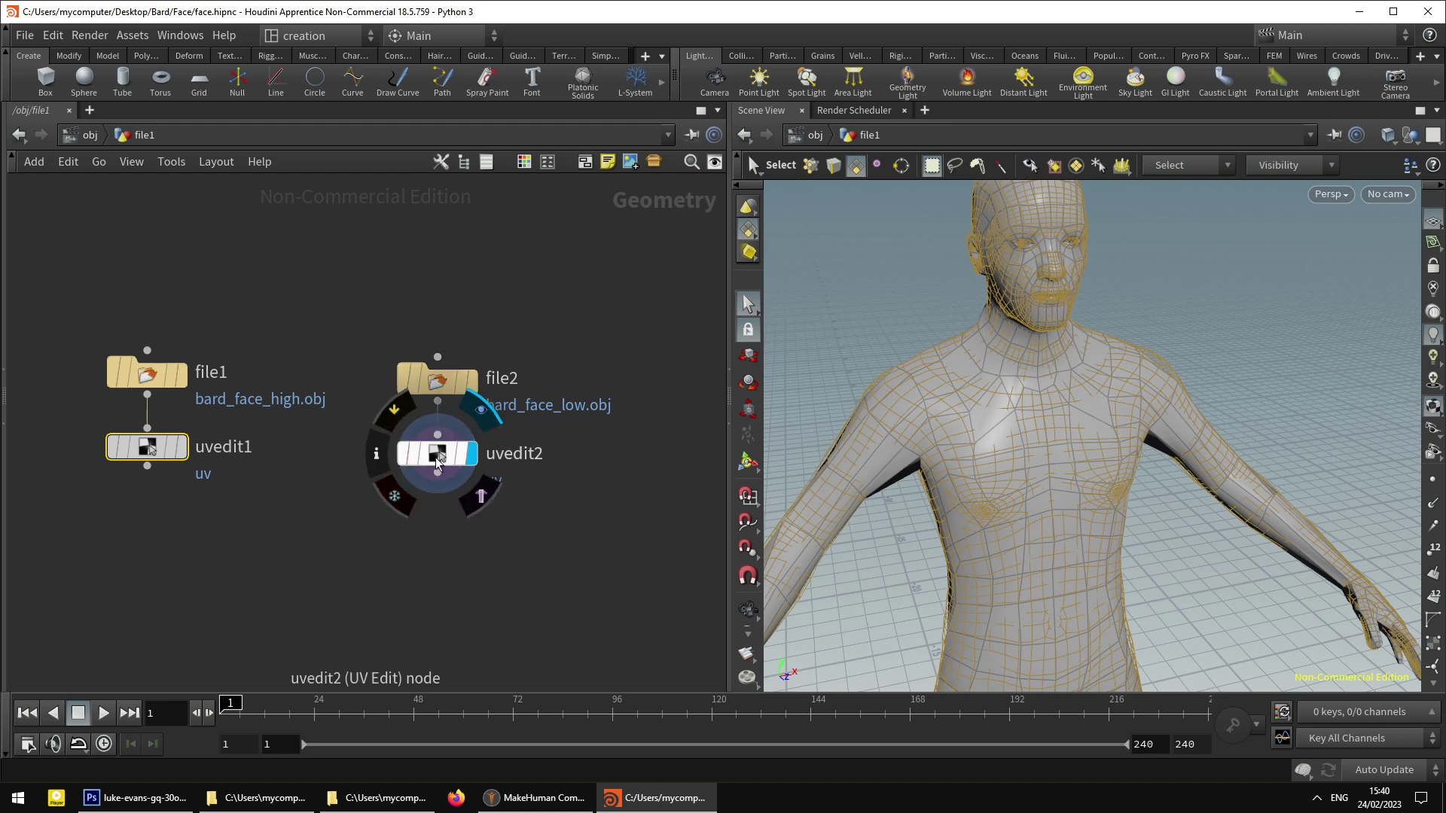
left_click(441, 455)
mouse_move(440, 455)
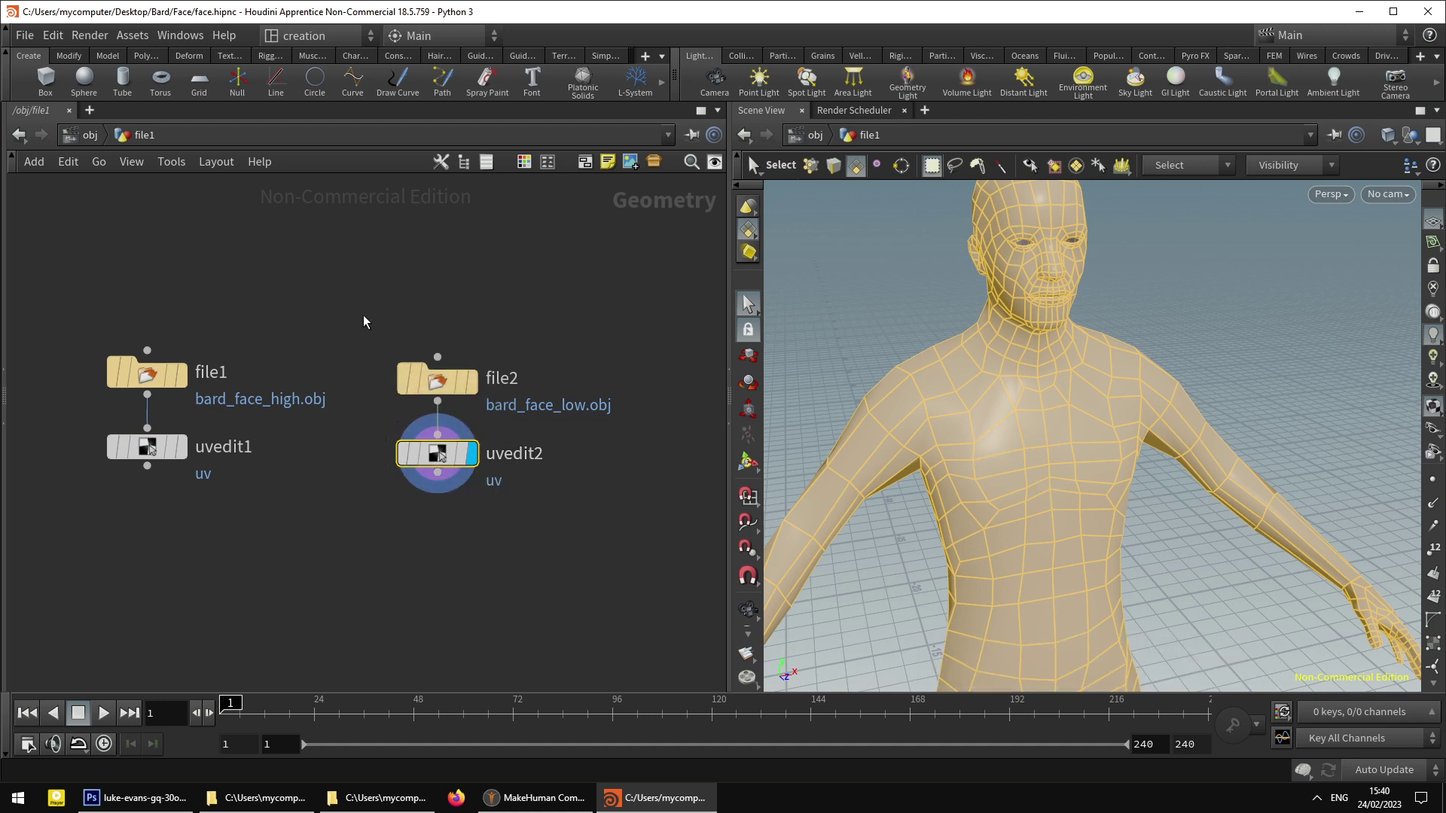
left_click_drag(365, 313, 368, 331)
left_click(349, 384)
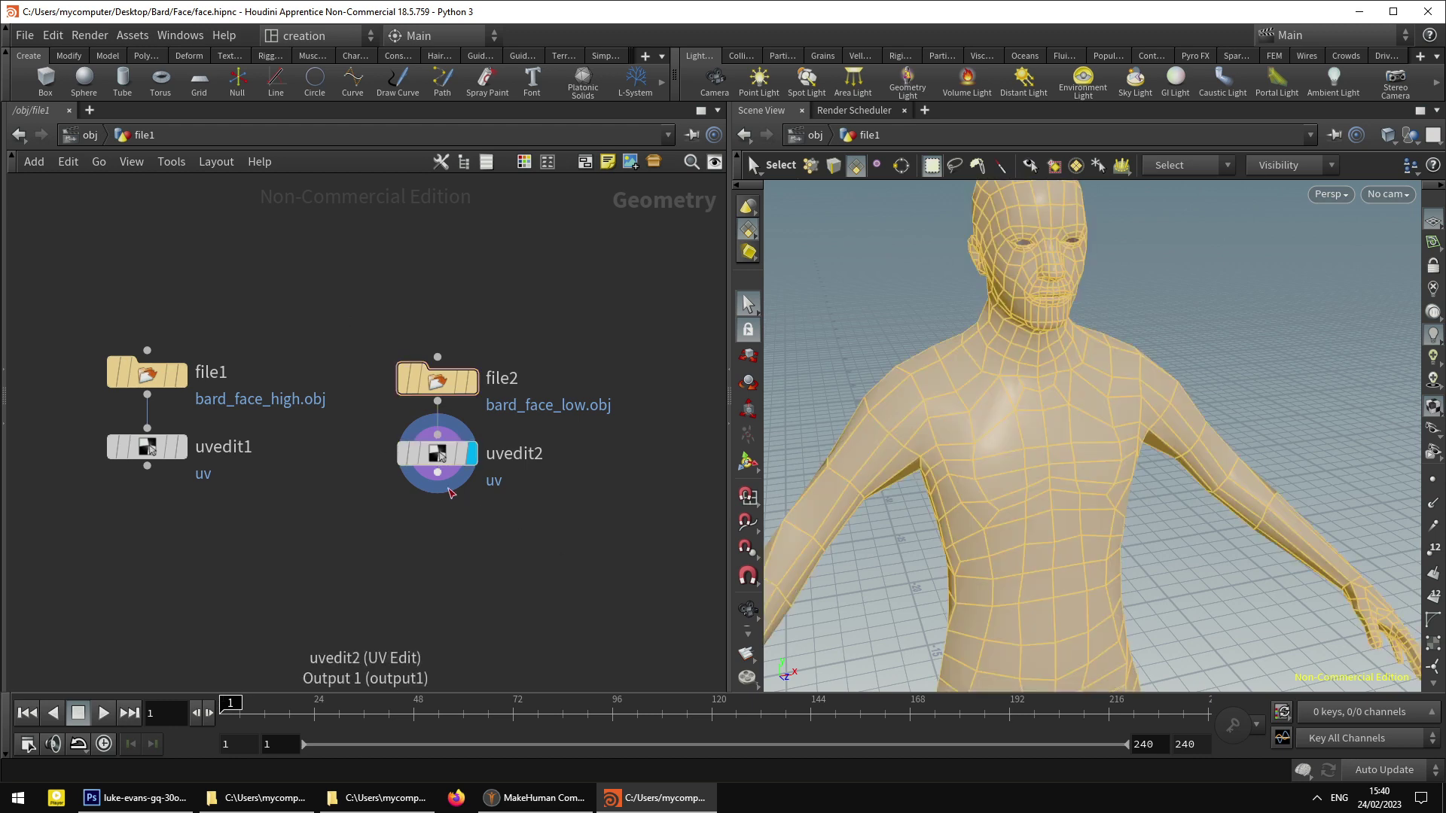
- Add a File node to the output of uvedit1 and turn on its display
left_click(147, 466)
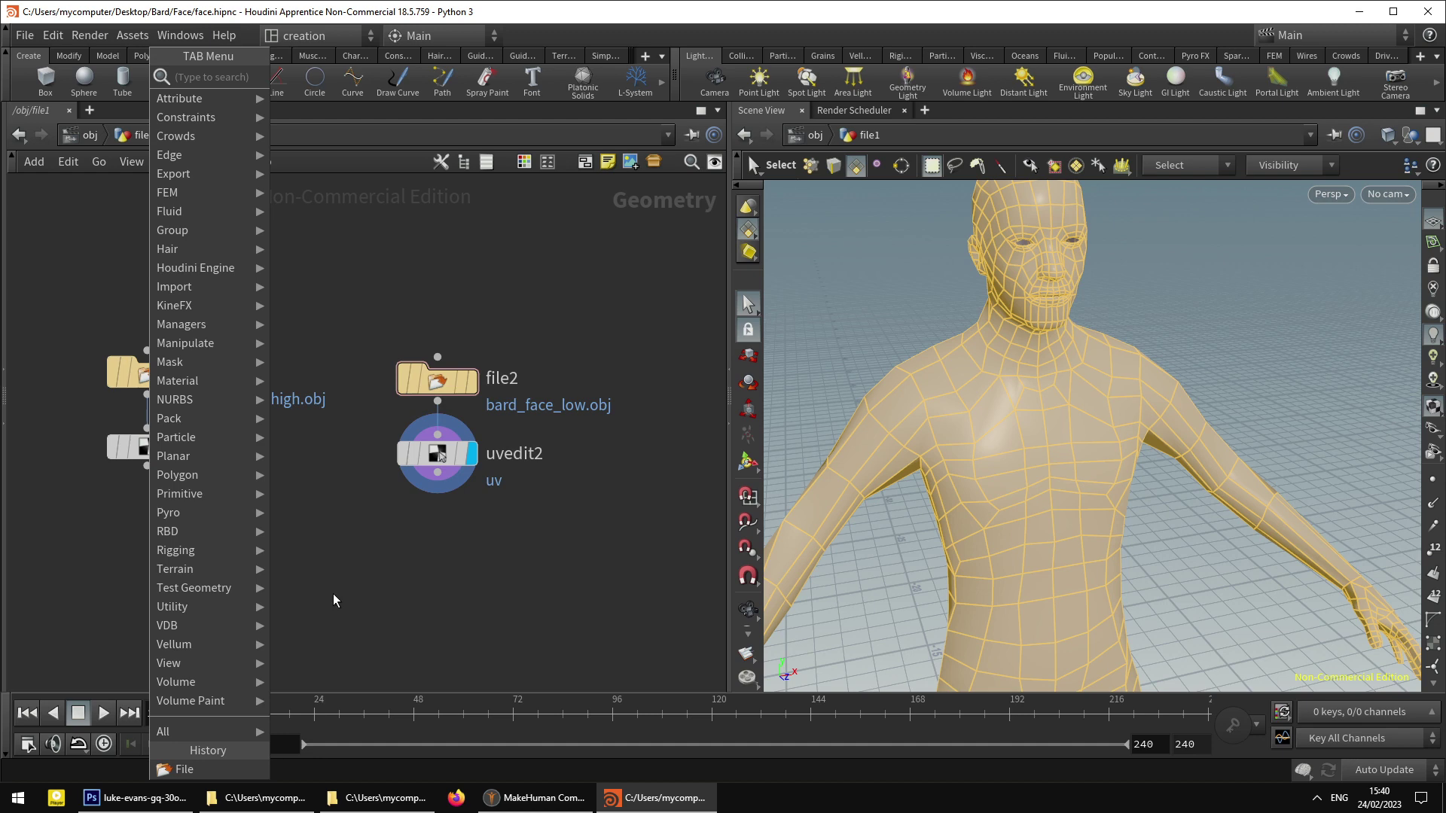
key("Return")
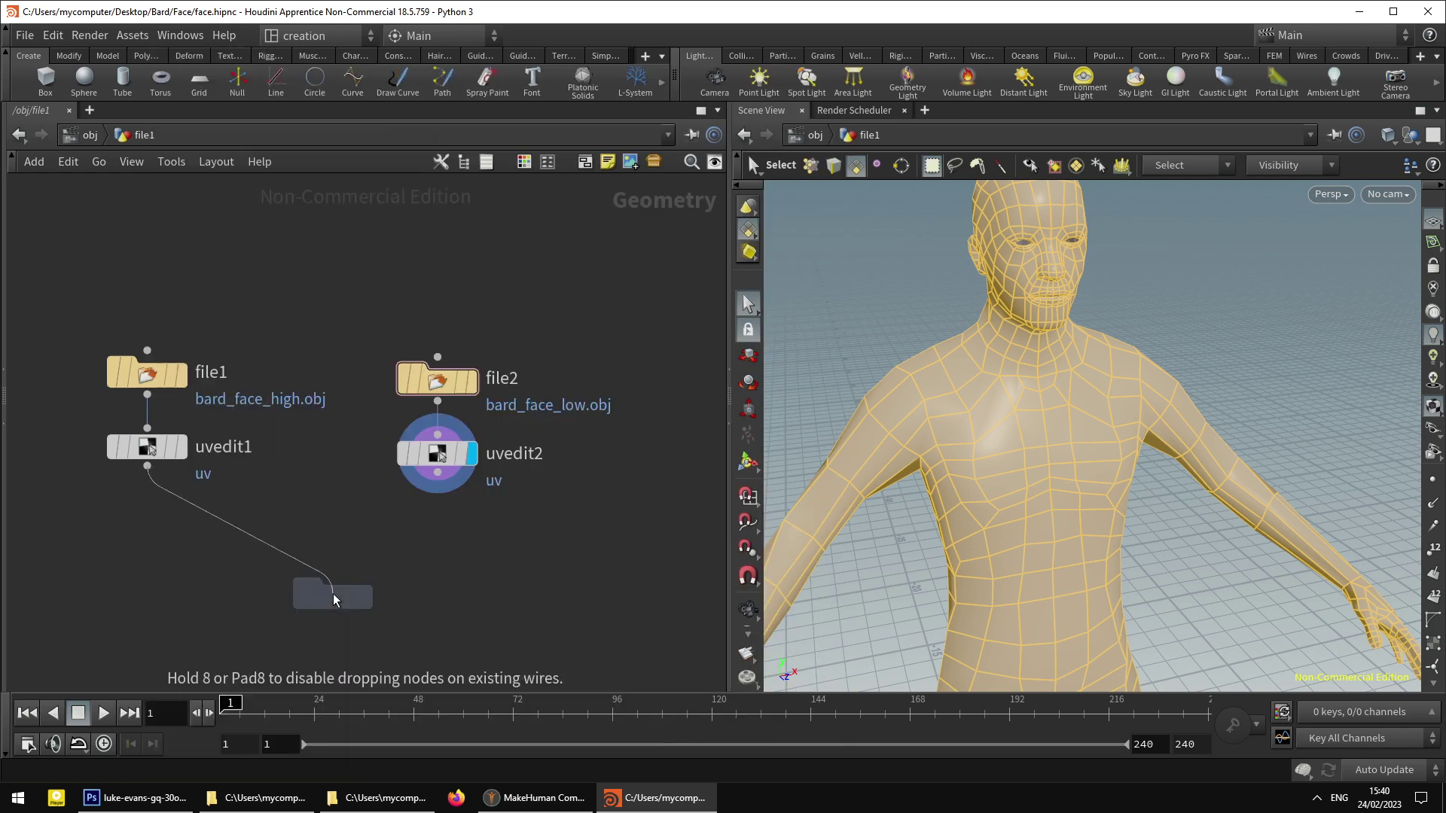
left_click(187, 535)
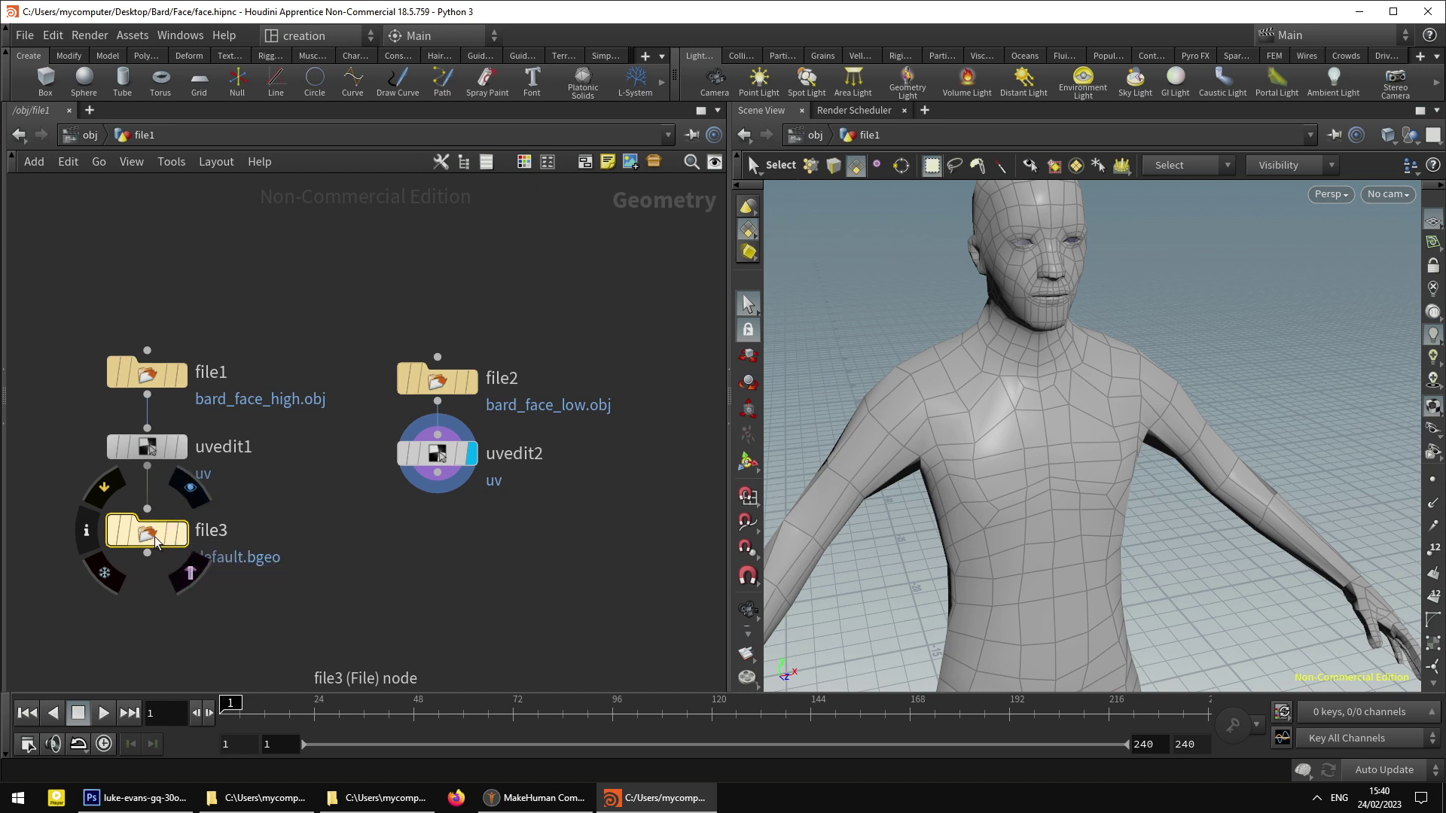
left_click(185, 539)
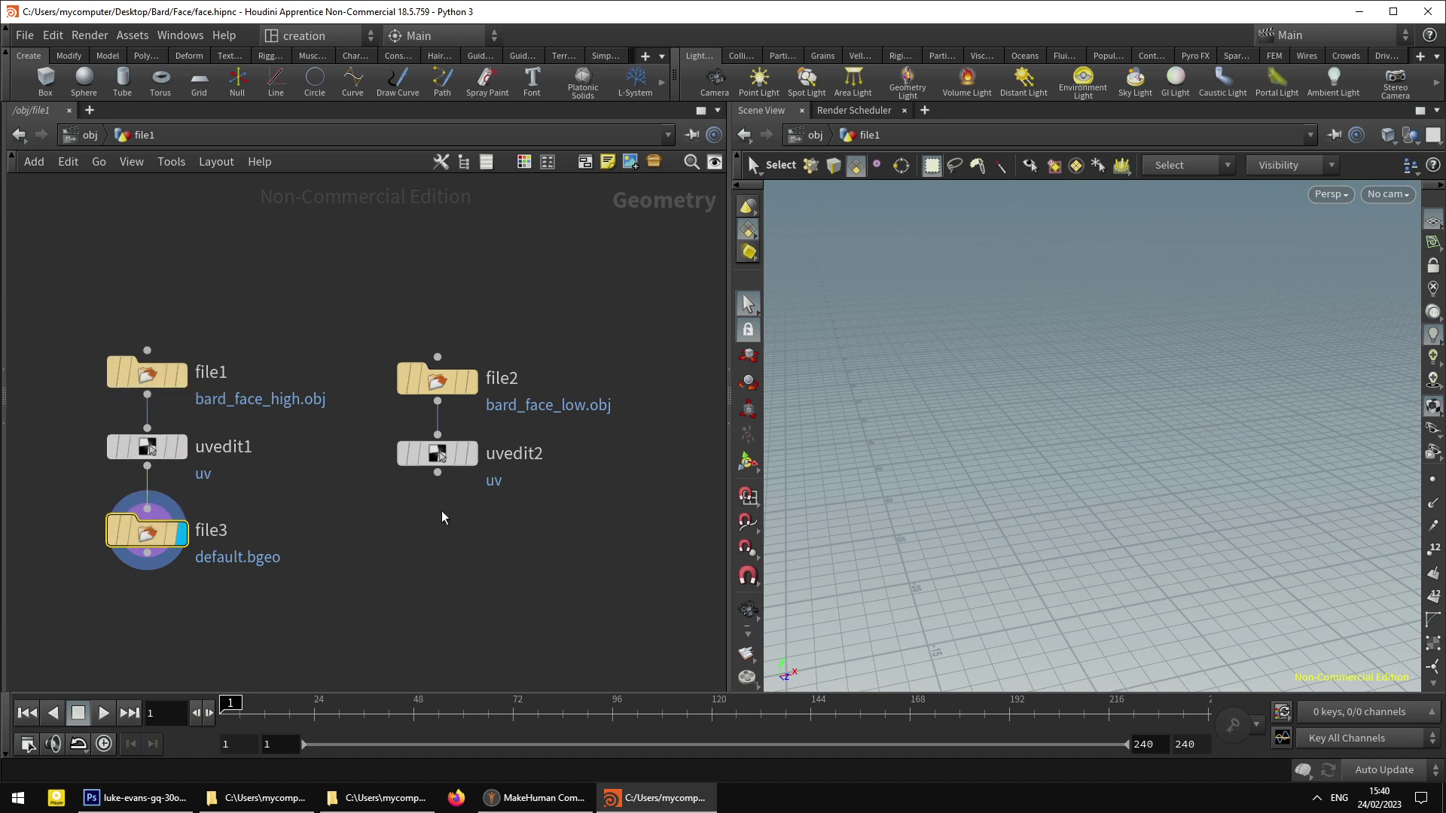
- Set the high-poly output File node to Write Files and save the geometry as $HIP/bard_face_high_uv.obj
key("p")
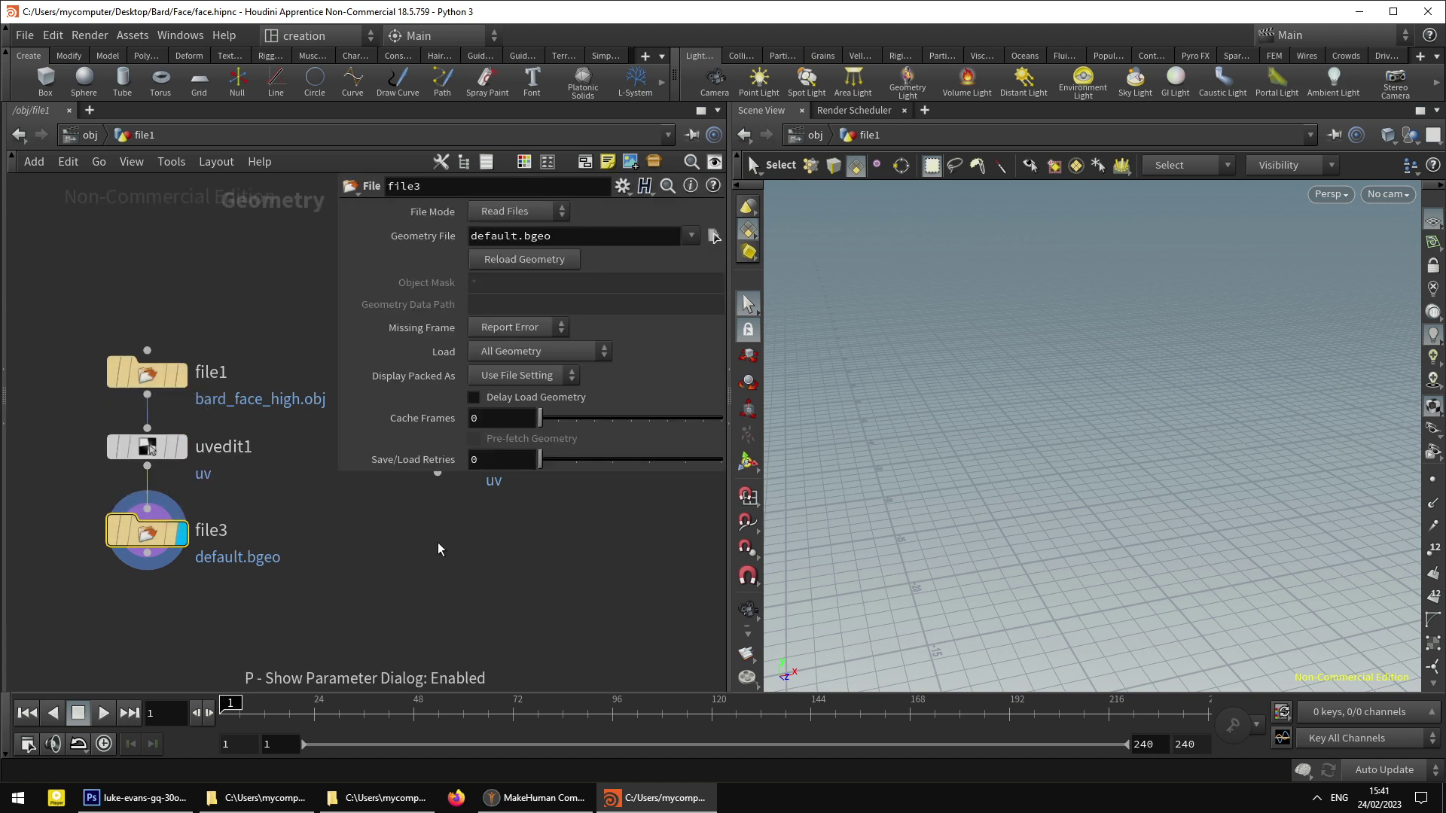
left_click(502, 213)
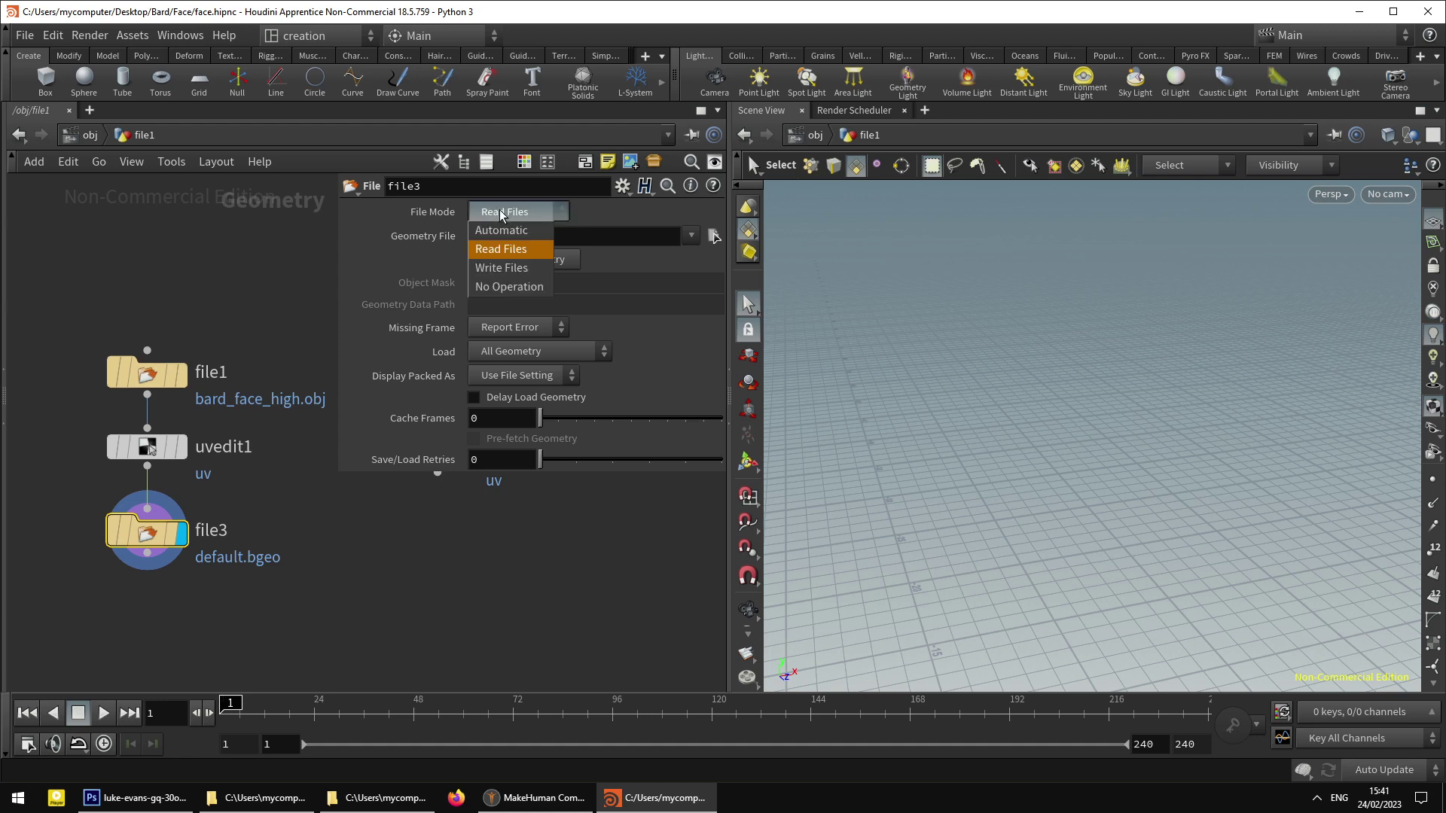
left_click(502, 268)
left_click(712, 237)
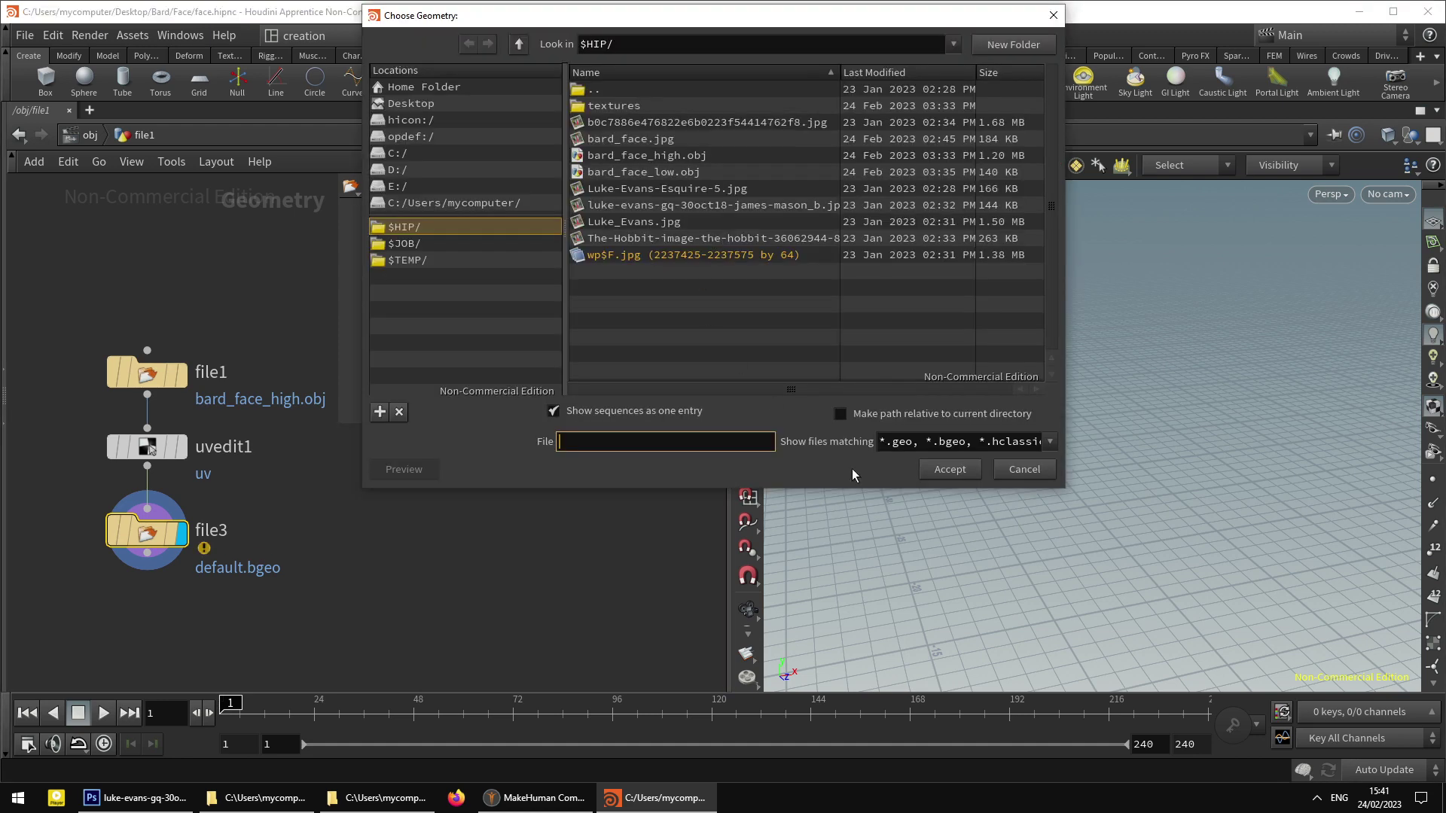
left_click(555, 412)
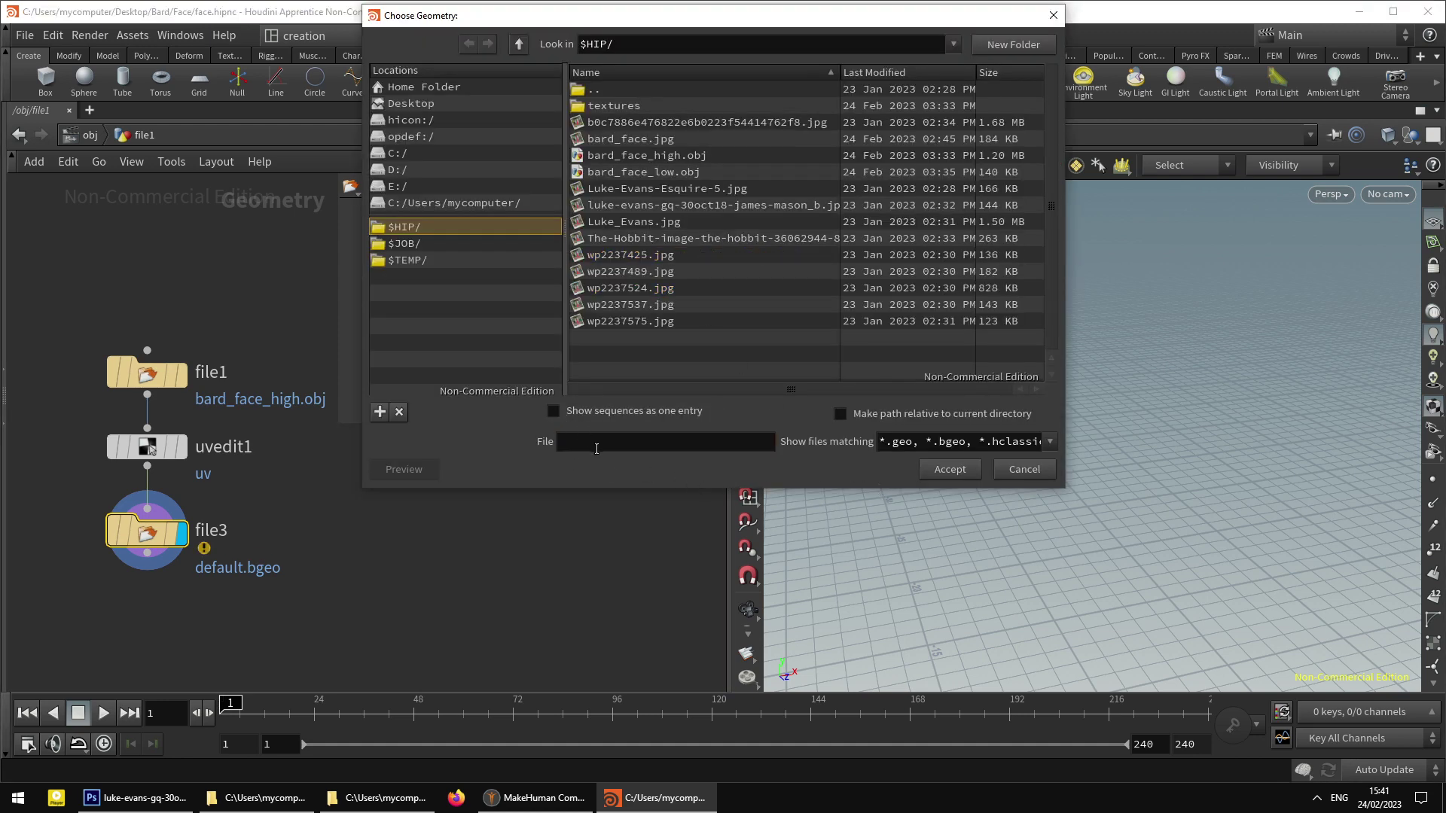
left_click(652, 158)
left_click(659, 444)
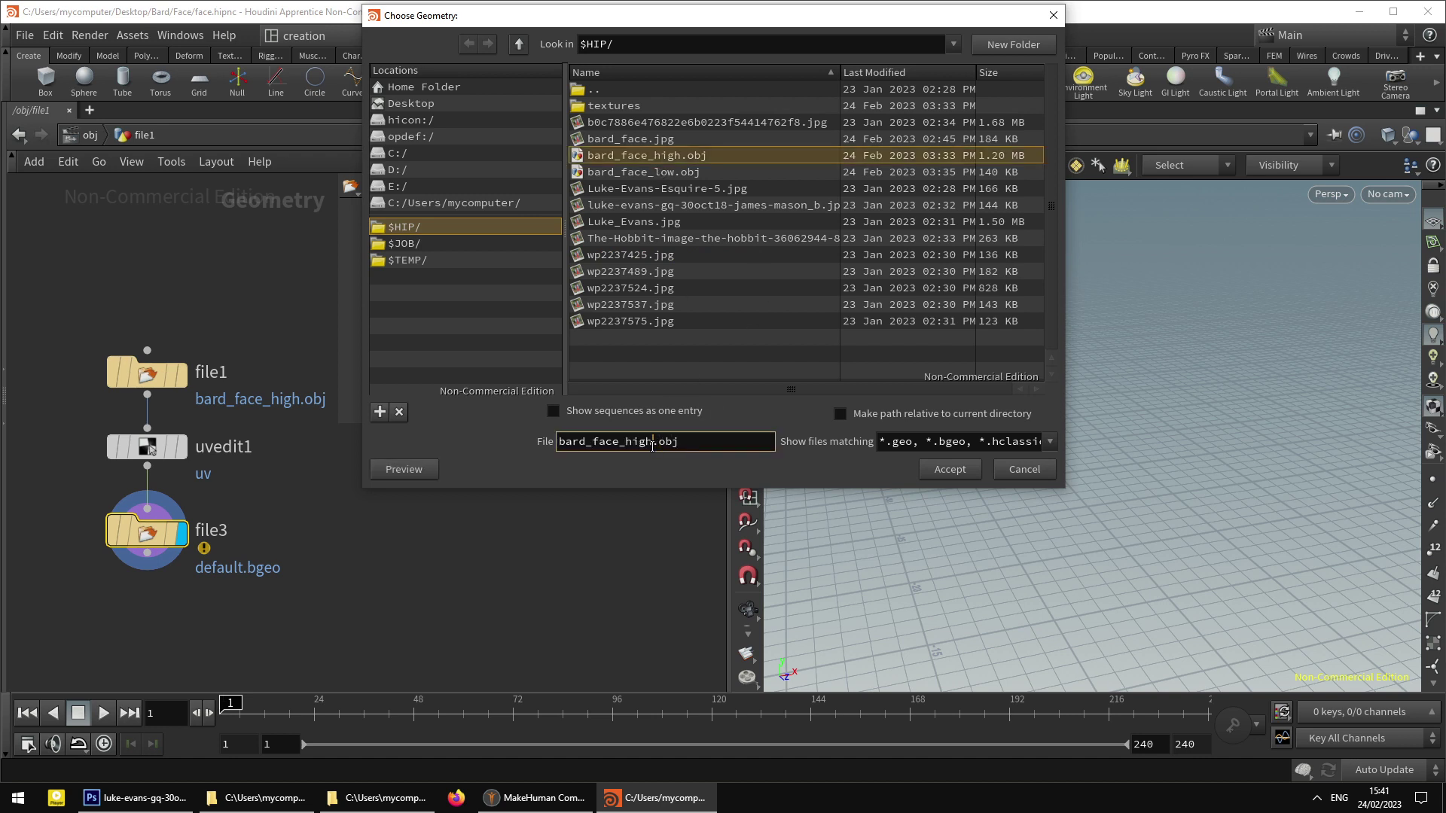
type("_uv")
left_click(955, 473)
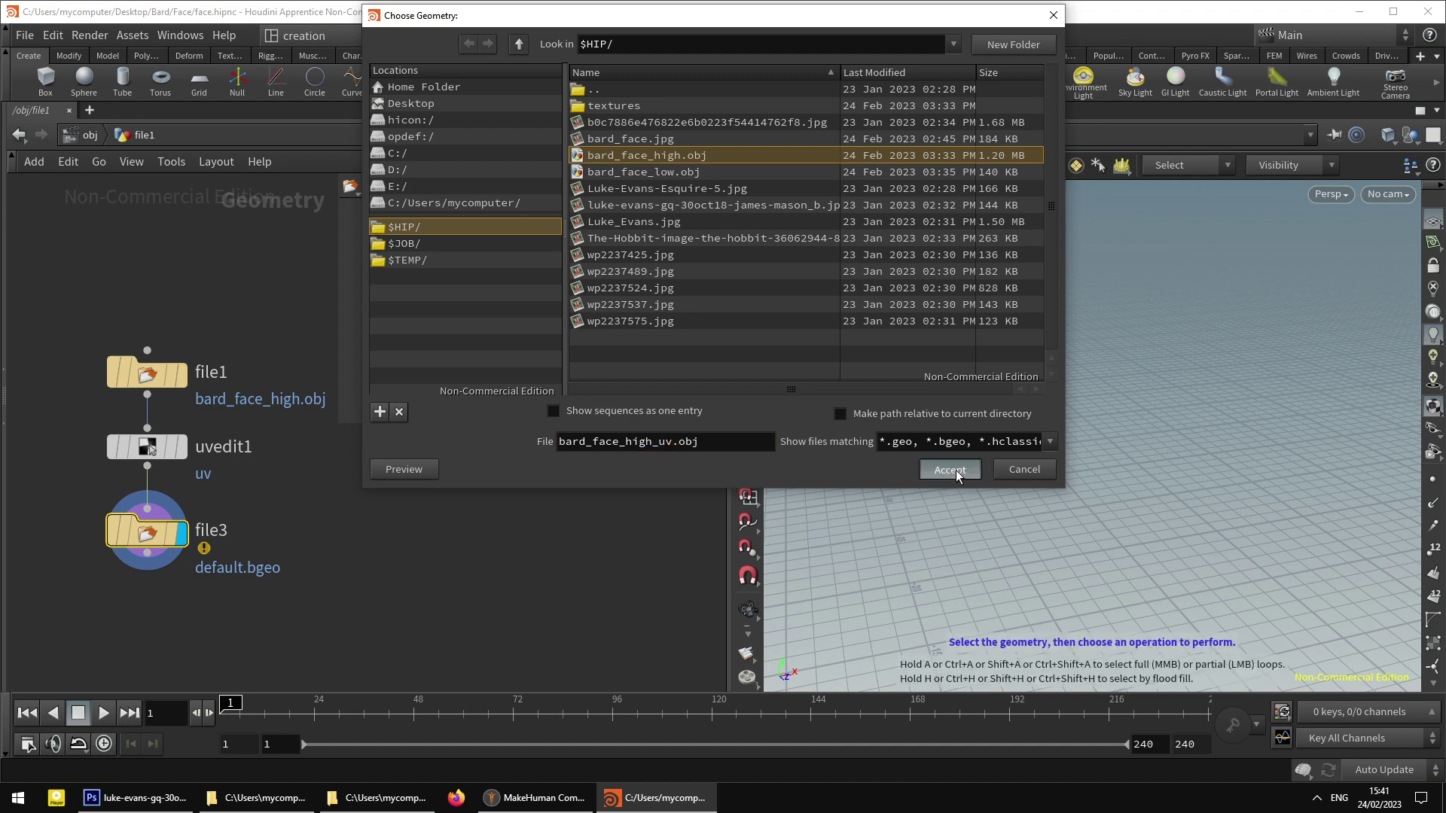
- Add a File node to the output of uvedit2
middle_click_drag(435, 518, 377, 539)
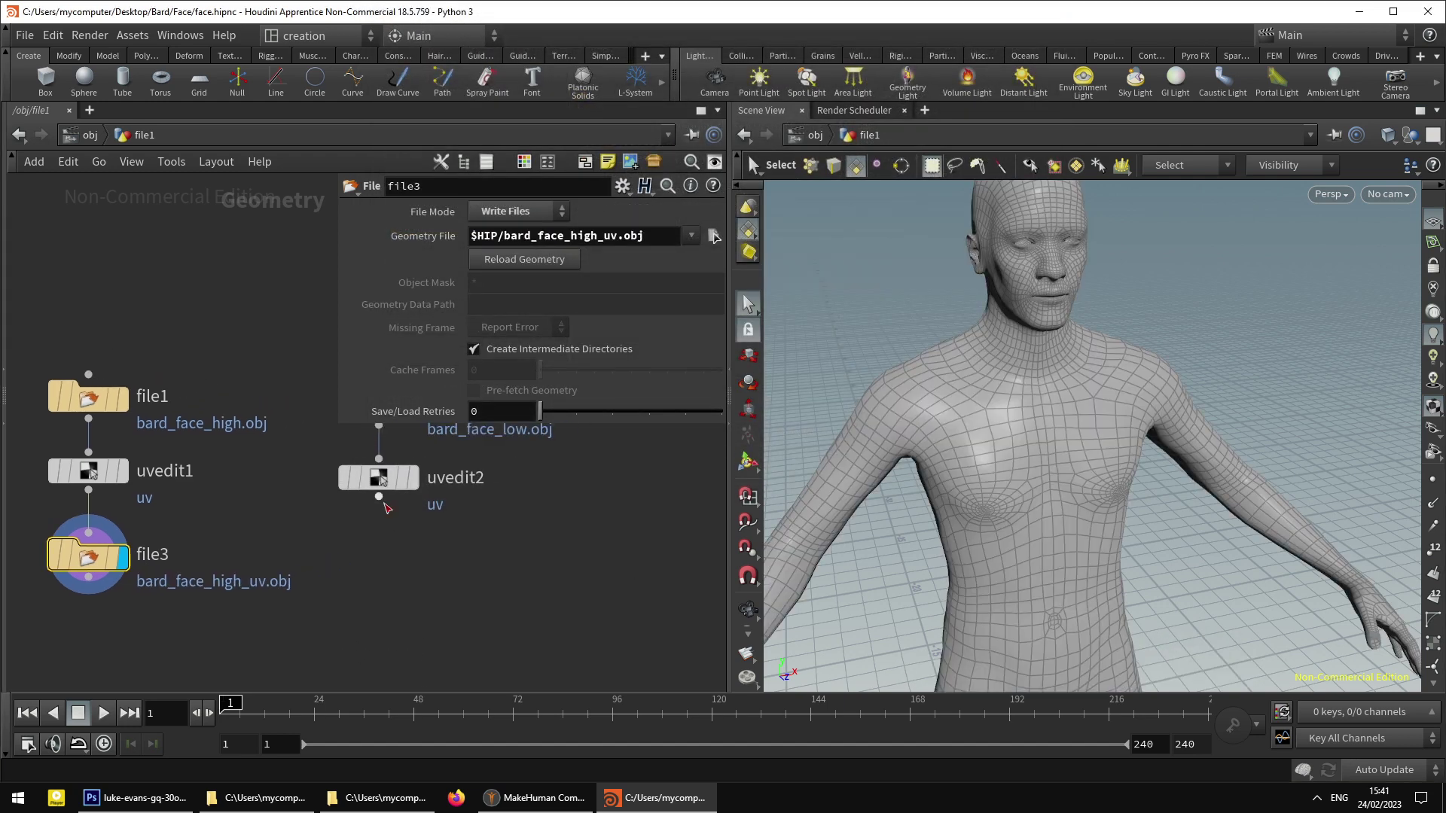
key("Tab")
type("file")
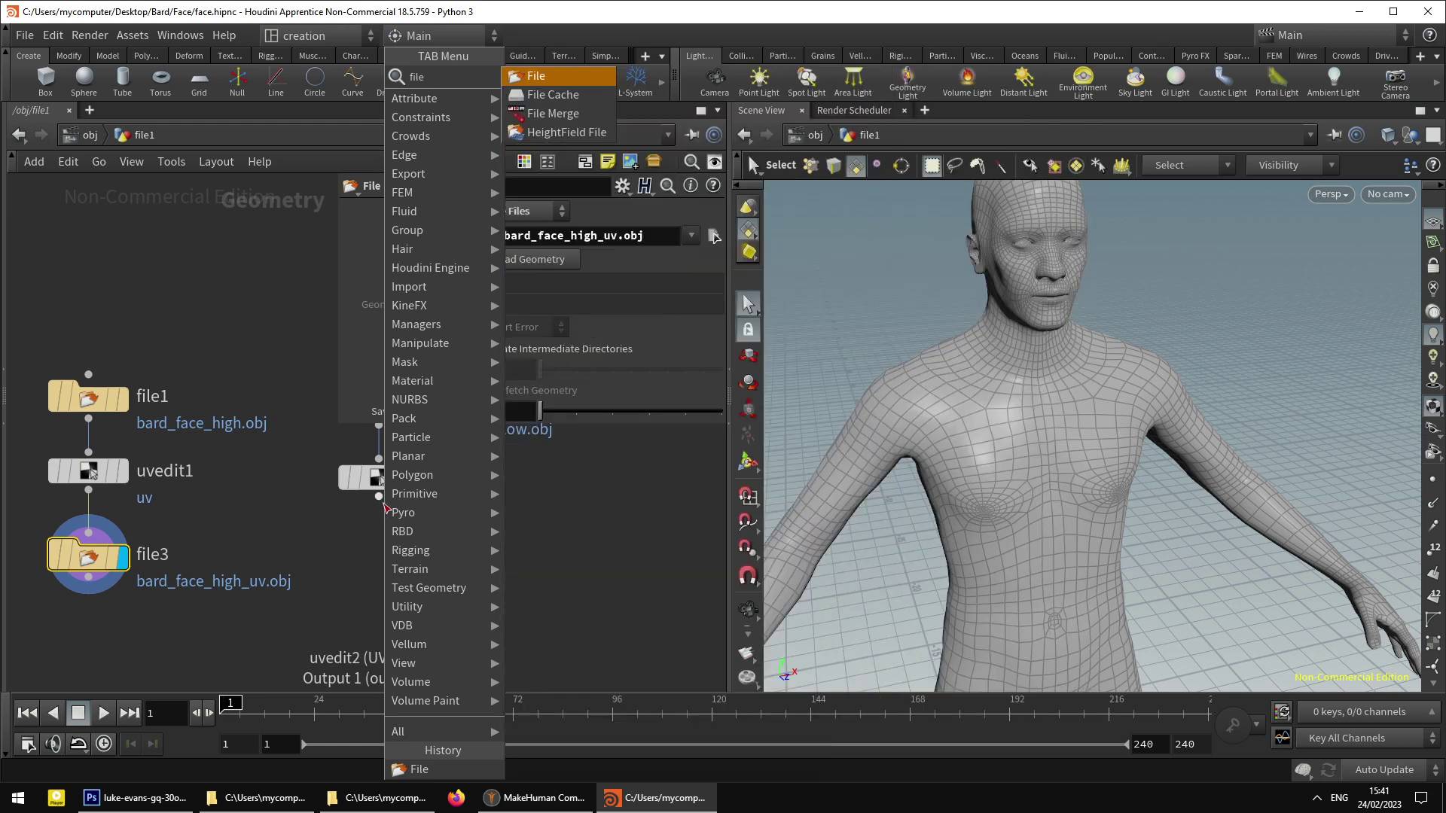
key("Return")
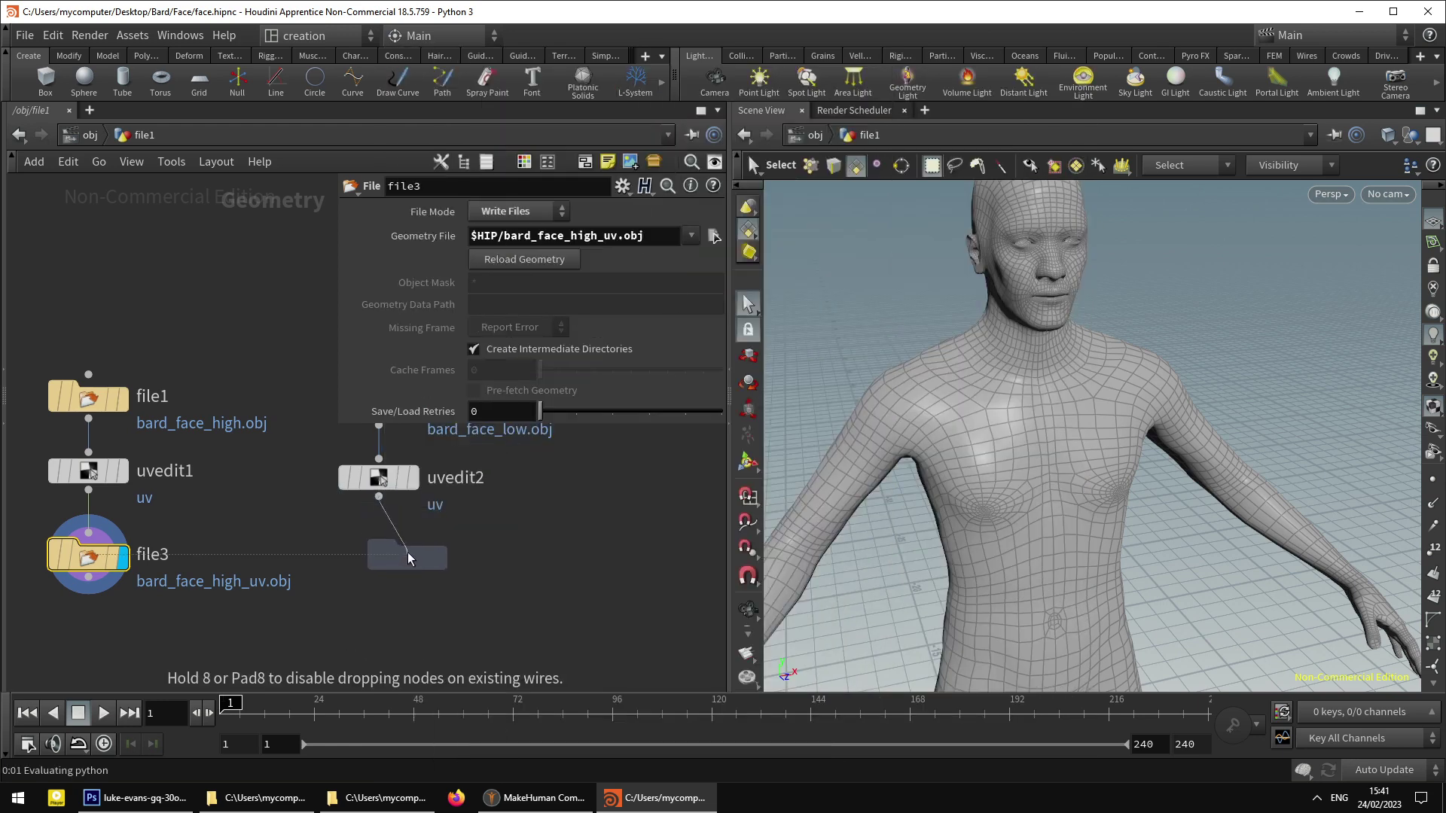
left_click(399, 573)
- Set the low-poly output File node to Write Files and save the geometry as $HIP/bard_face_low_uv.obj
left_click(520, 212)
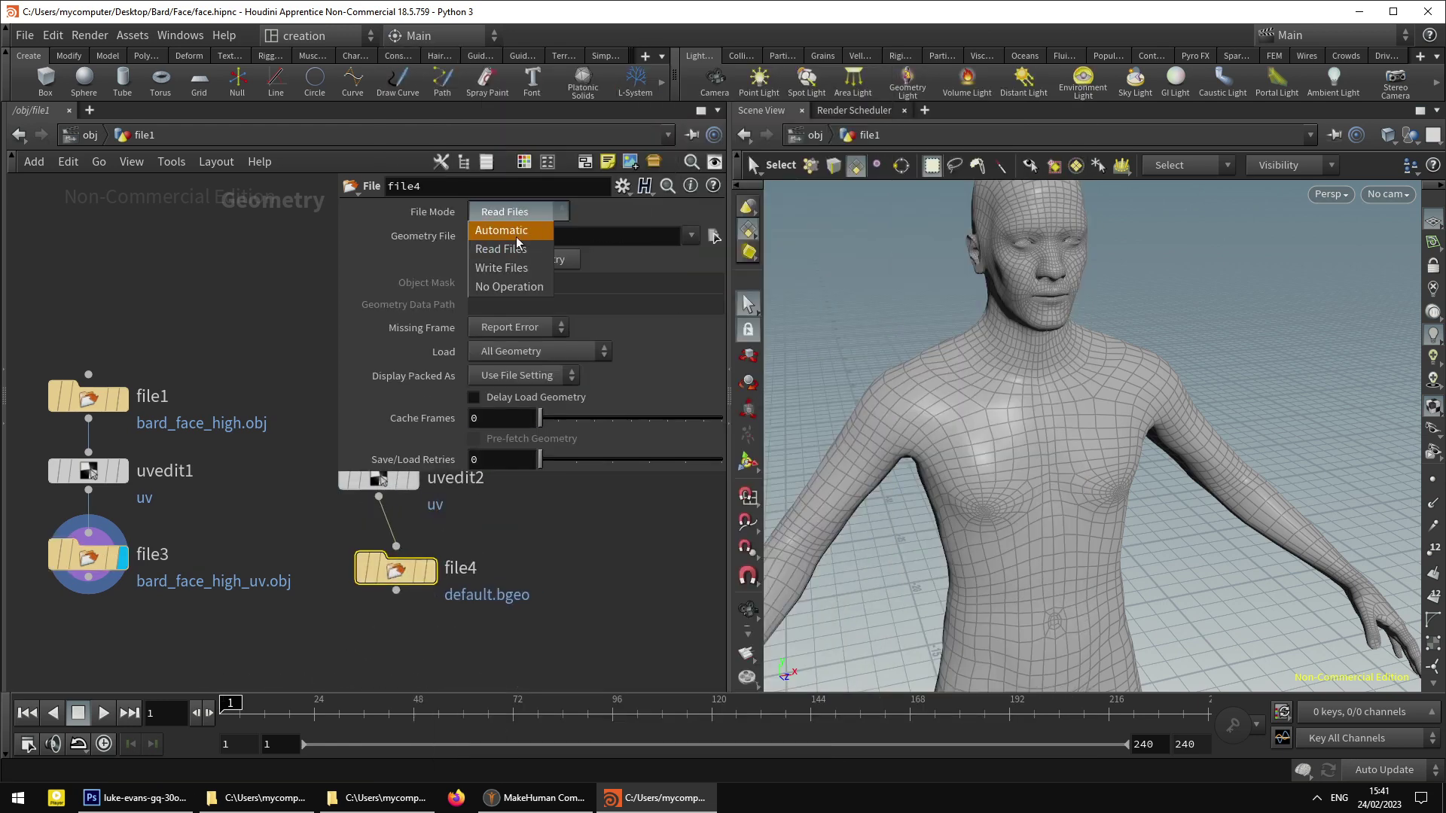
left_click(510, 268)
left_click(713, 238)
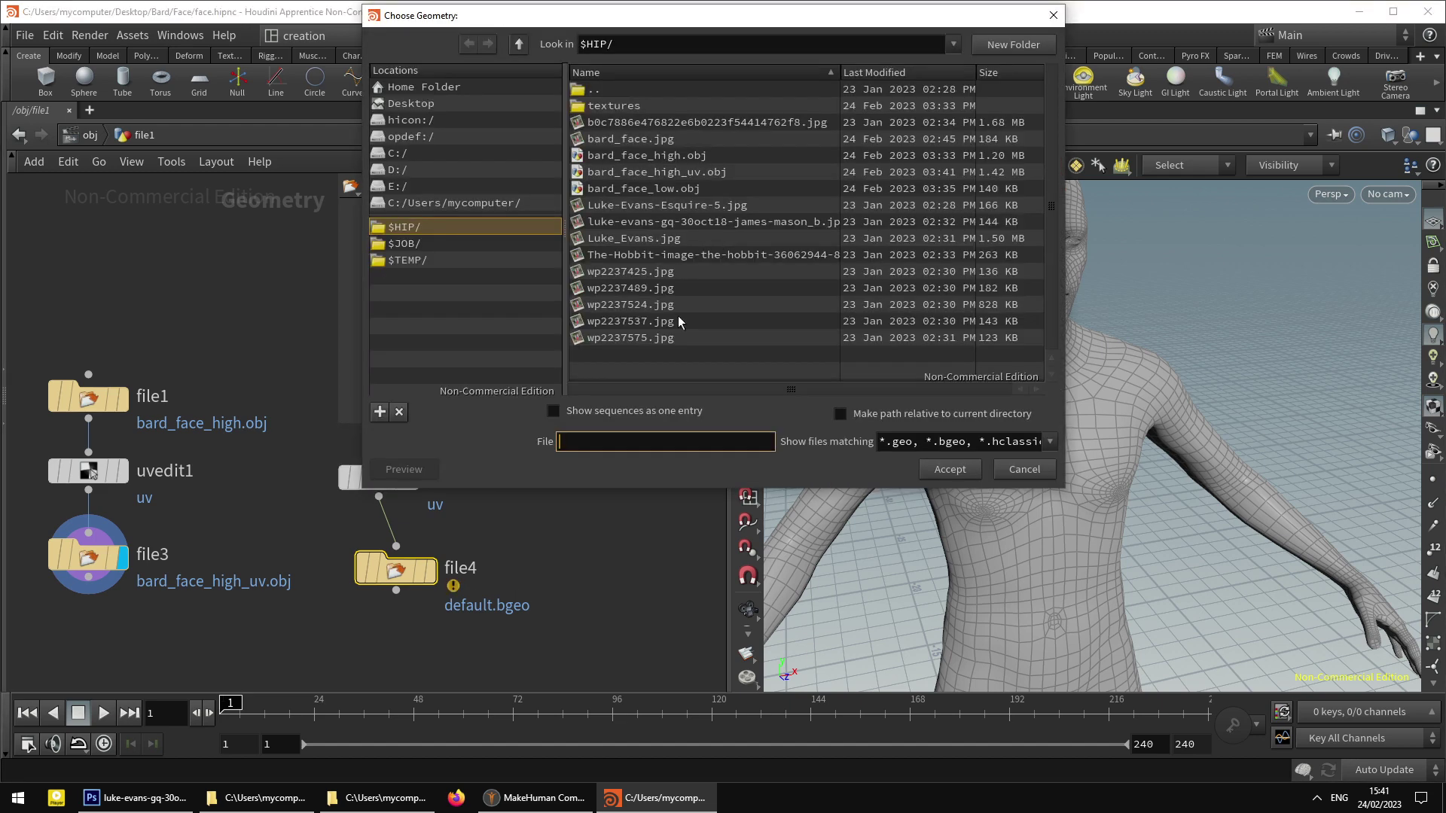
left_click(663, 190)
left_click(646, 443)
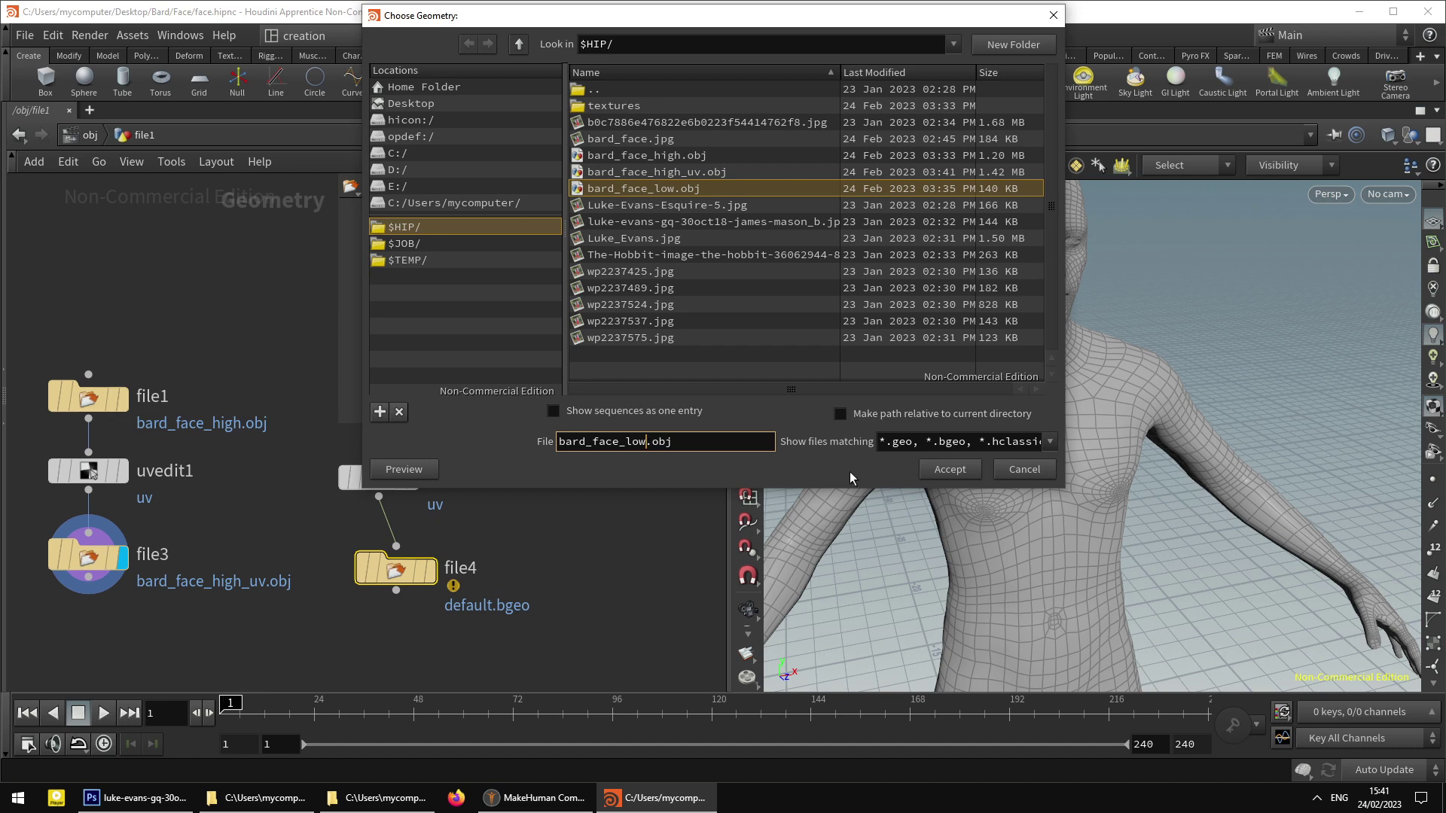
type("_uv")
left_click(940, 466)
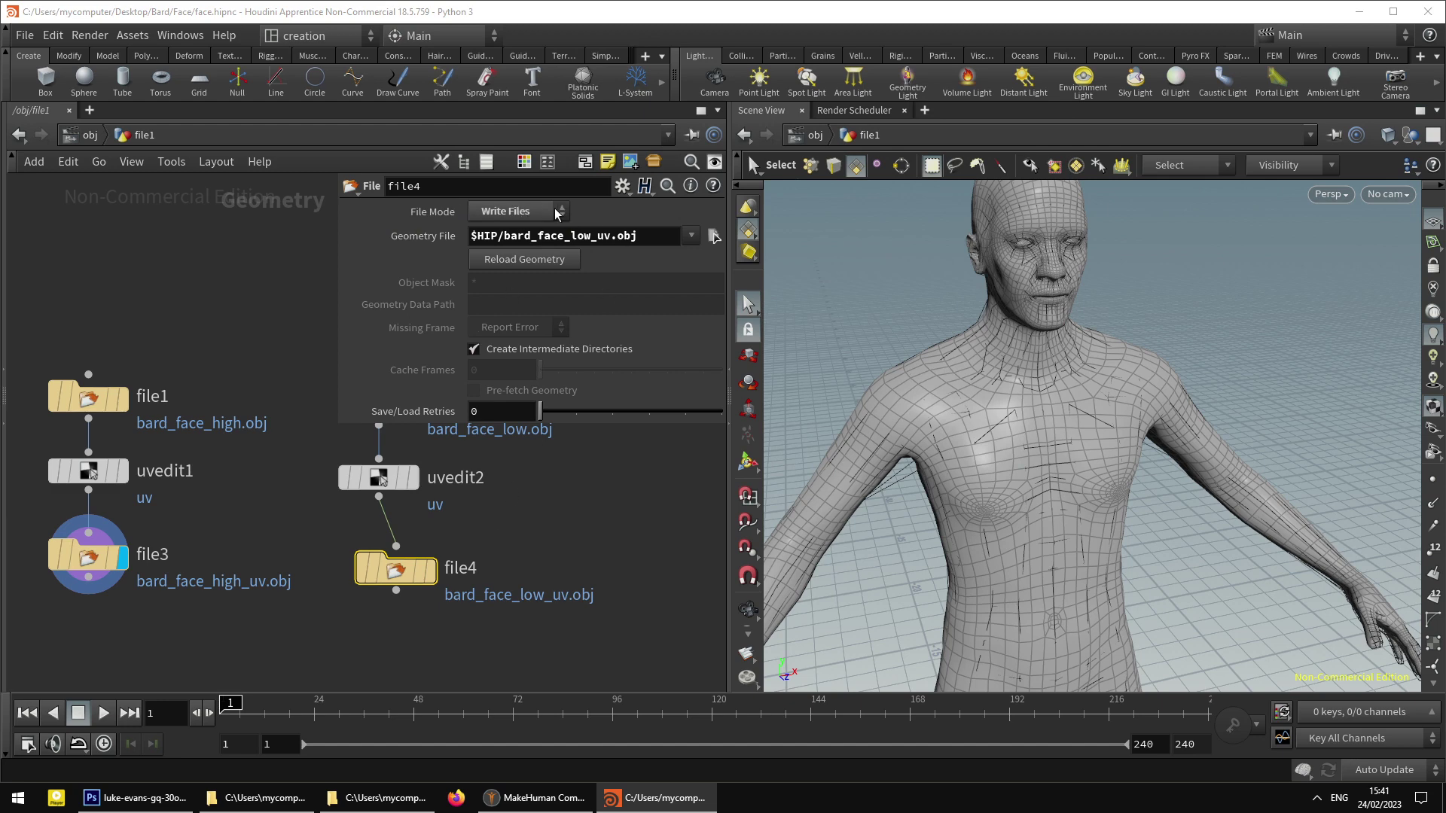
- Review the file modes and geometry paths of the input and output File nodes for both meshes
left_click(88, 556)
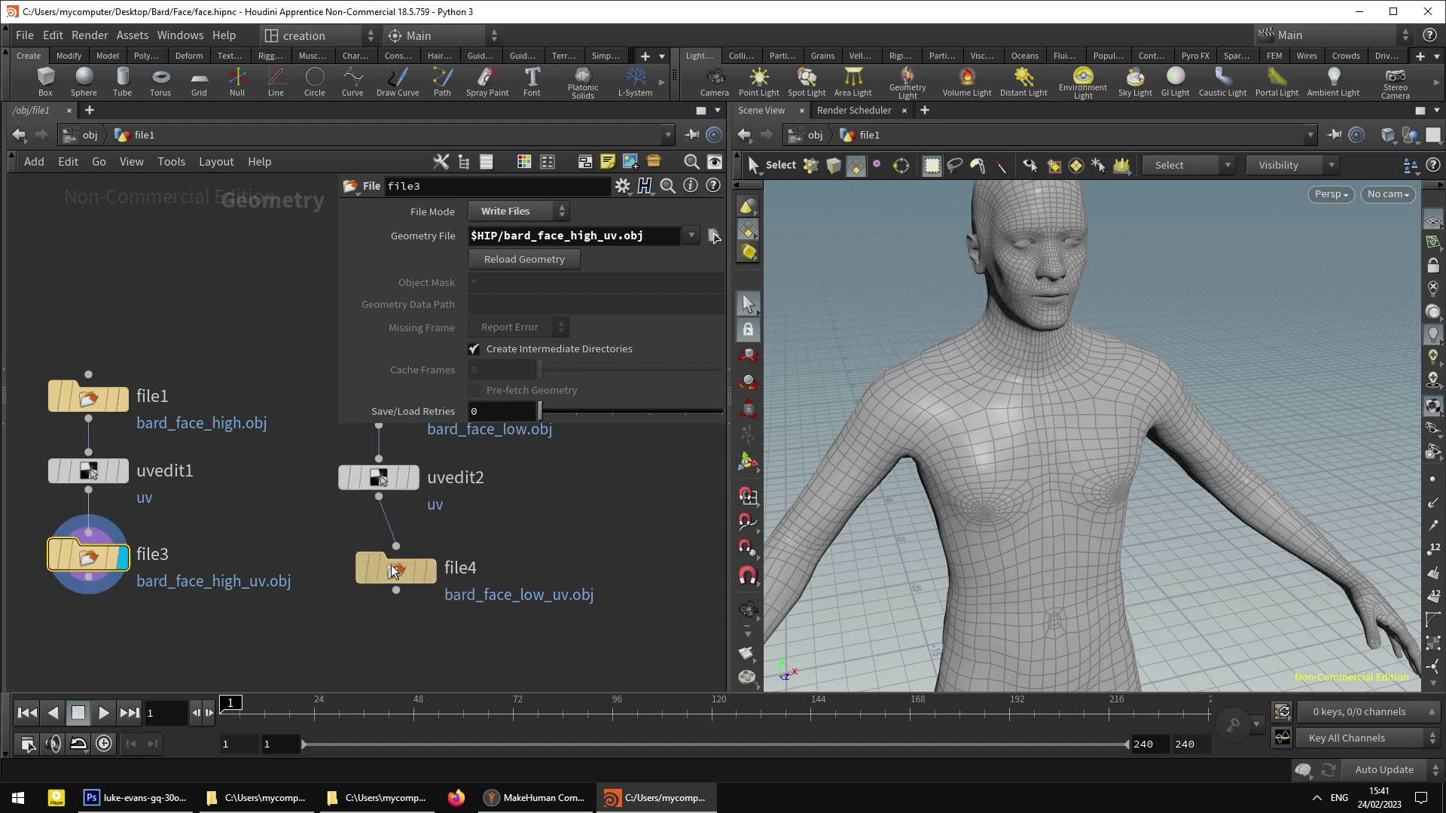
left_click(394, 573)
left_click(516, 211)
left_click(512, 268)
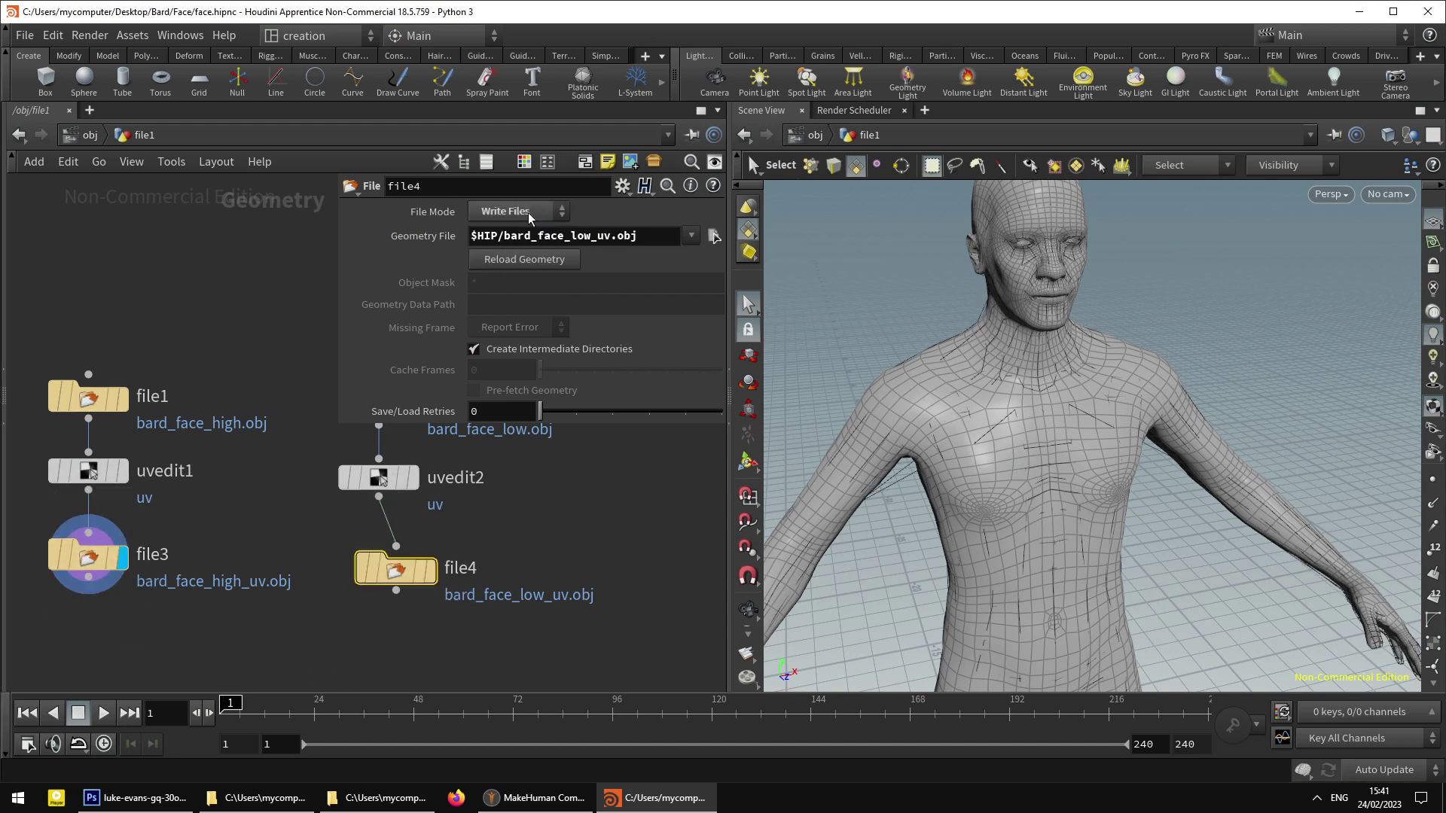
left_click(86, 395)
middle_click_drag(316, 422, 194, 436)
left_click(256, 418)
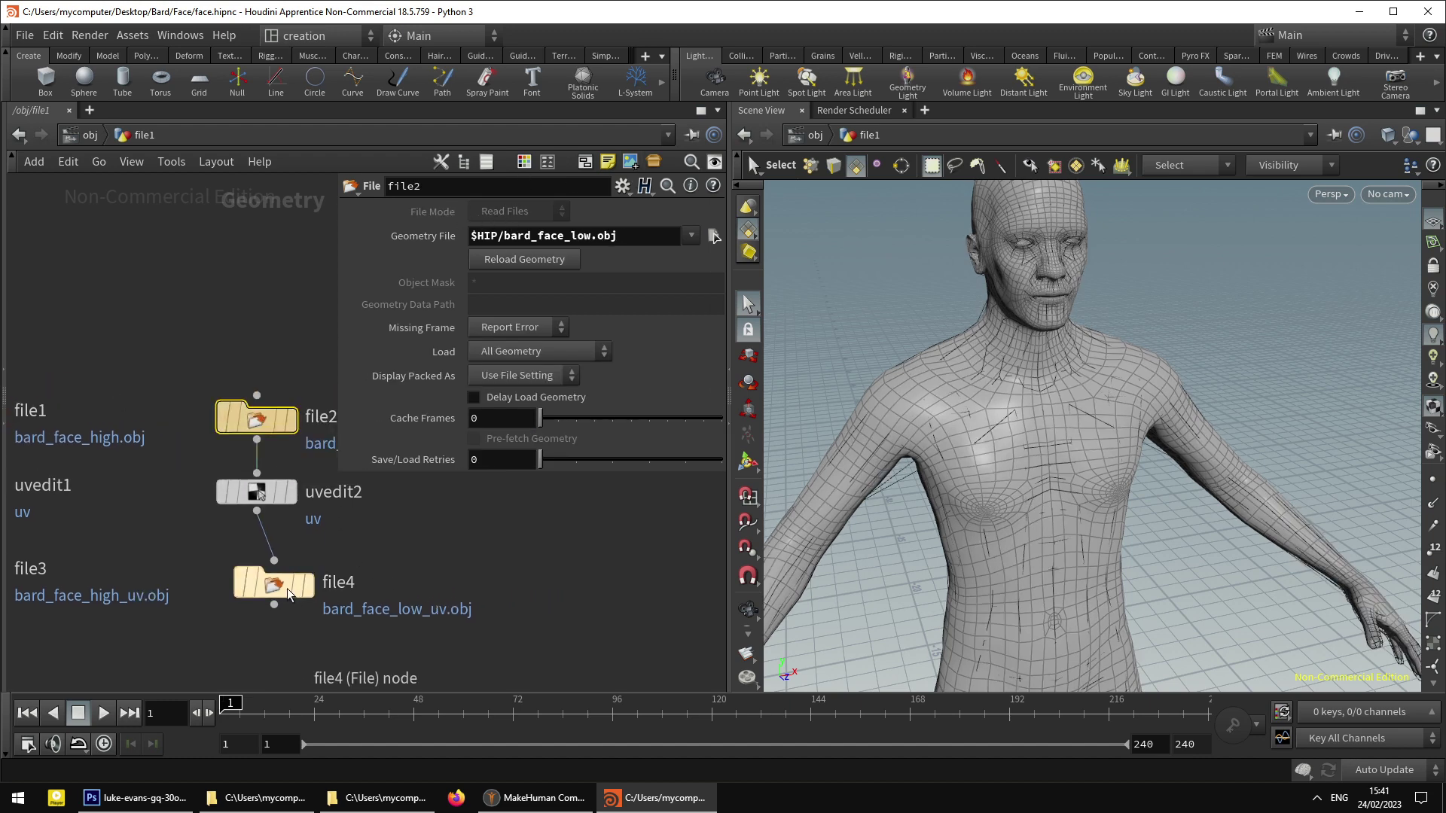
left_click(309, 585)
middle_click_drag(310, 585, 358, 553)
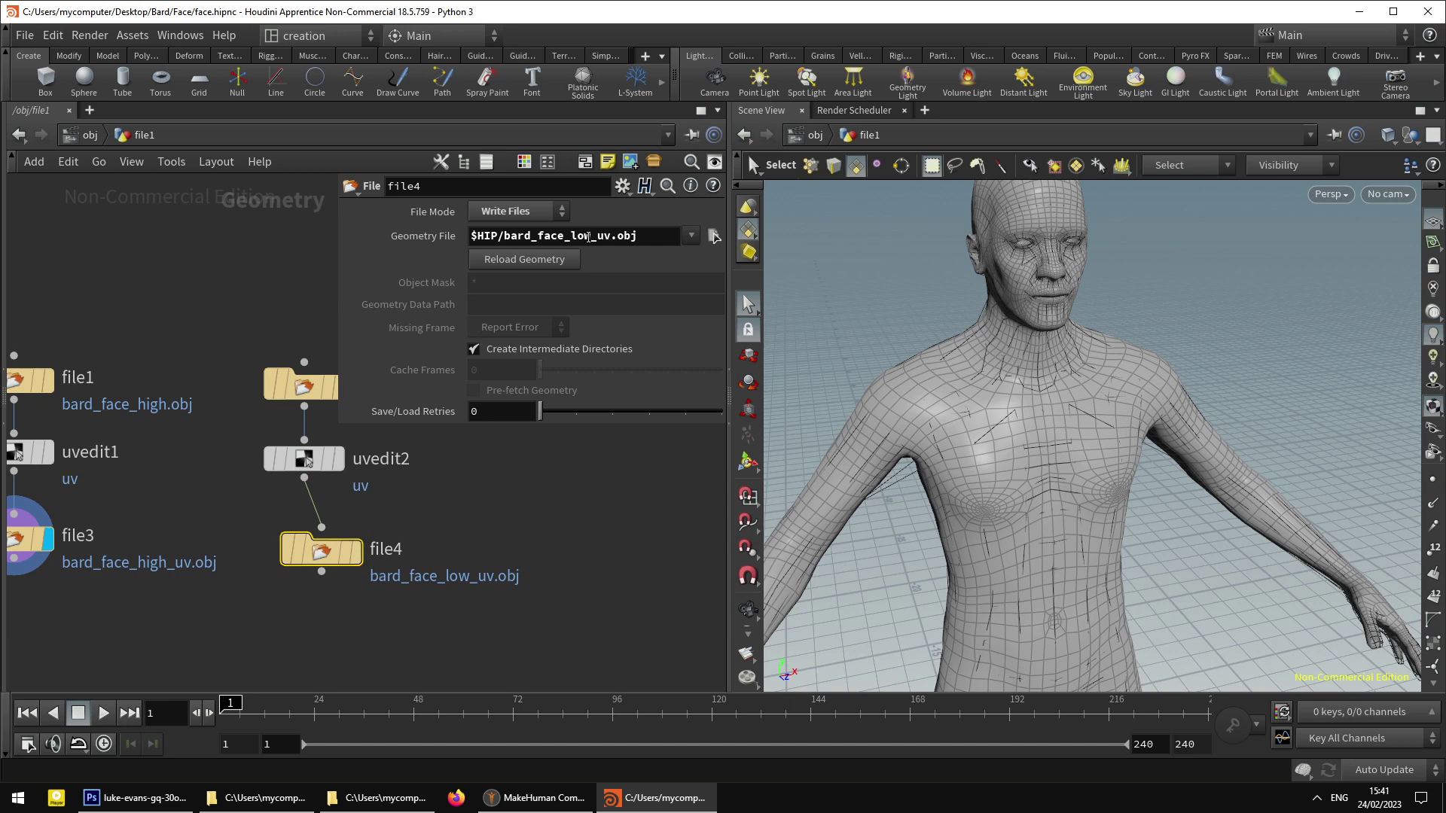
- Keep the low-poly output File node in Write Files mode and display the node to write out its geometry
left_click(513, 211)
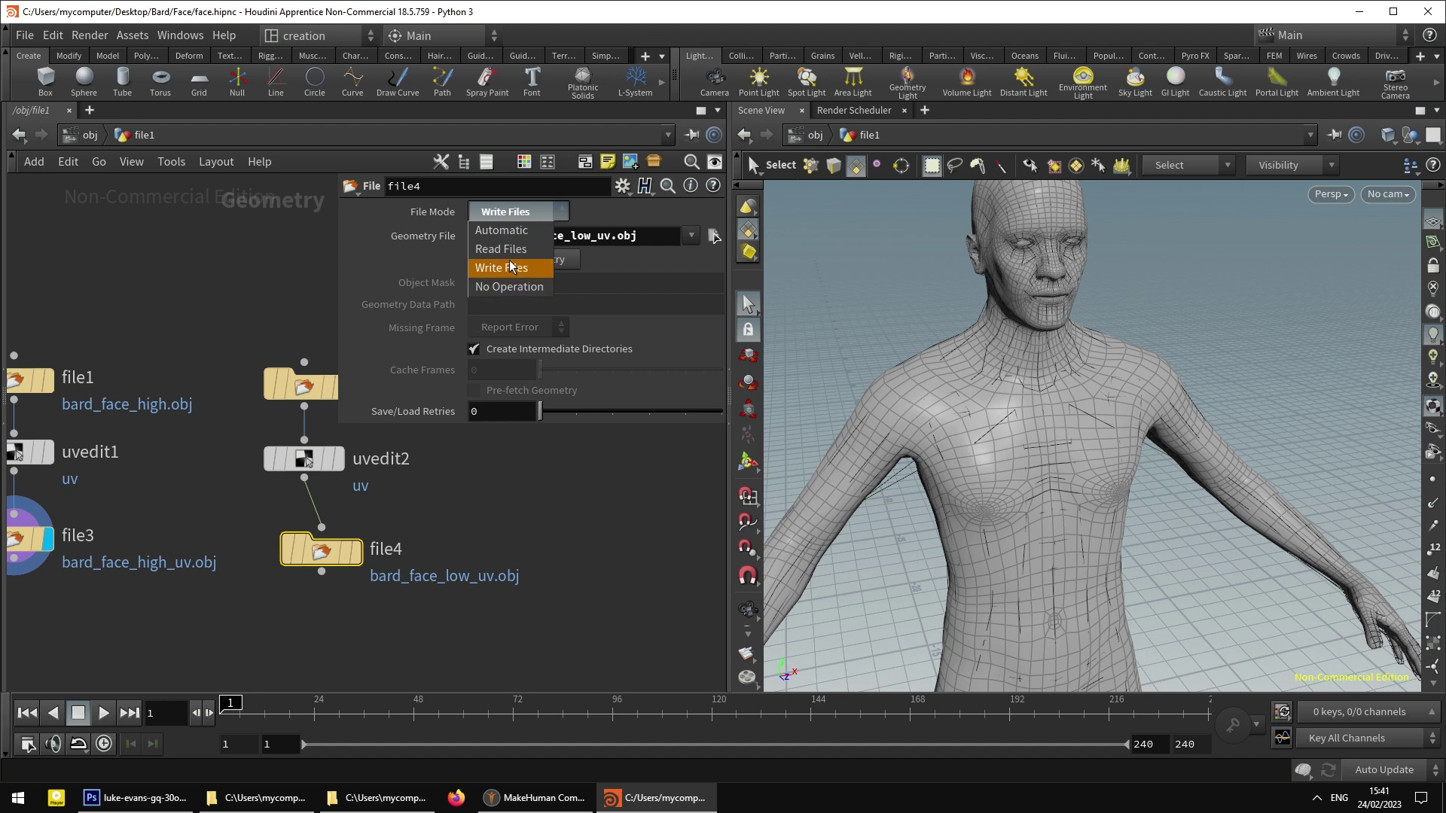
left_click(497, 512)
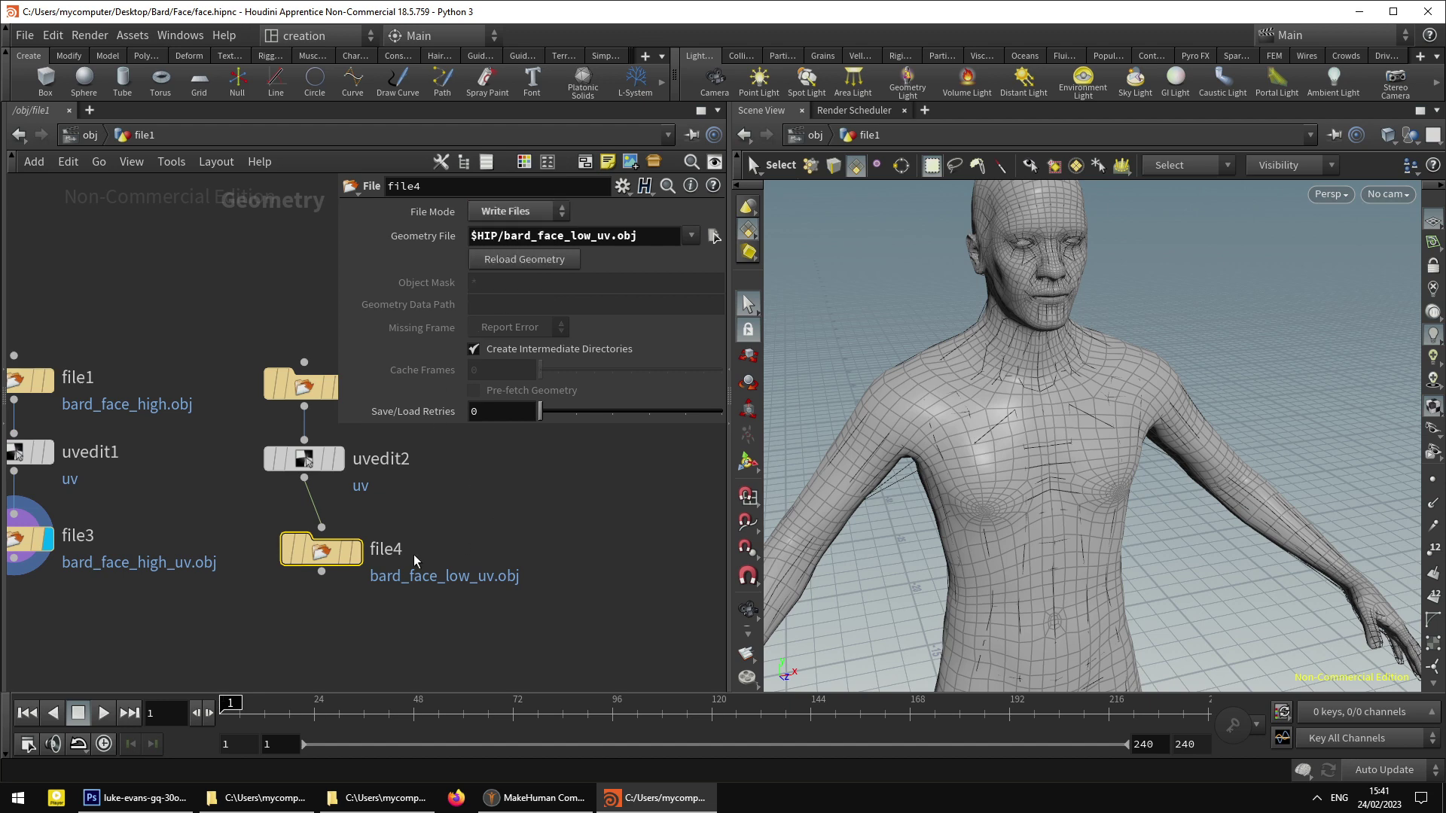
left_click(353, 552)
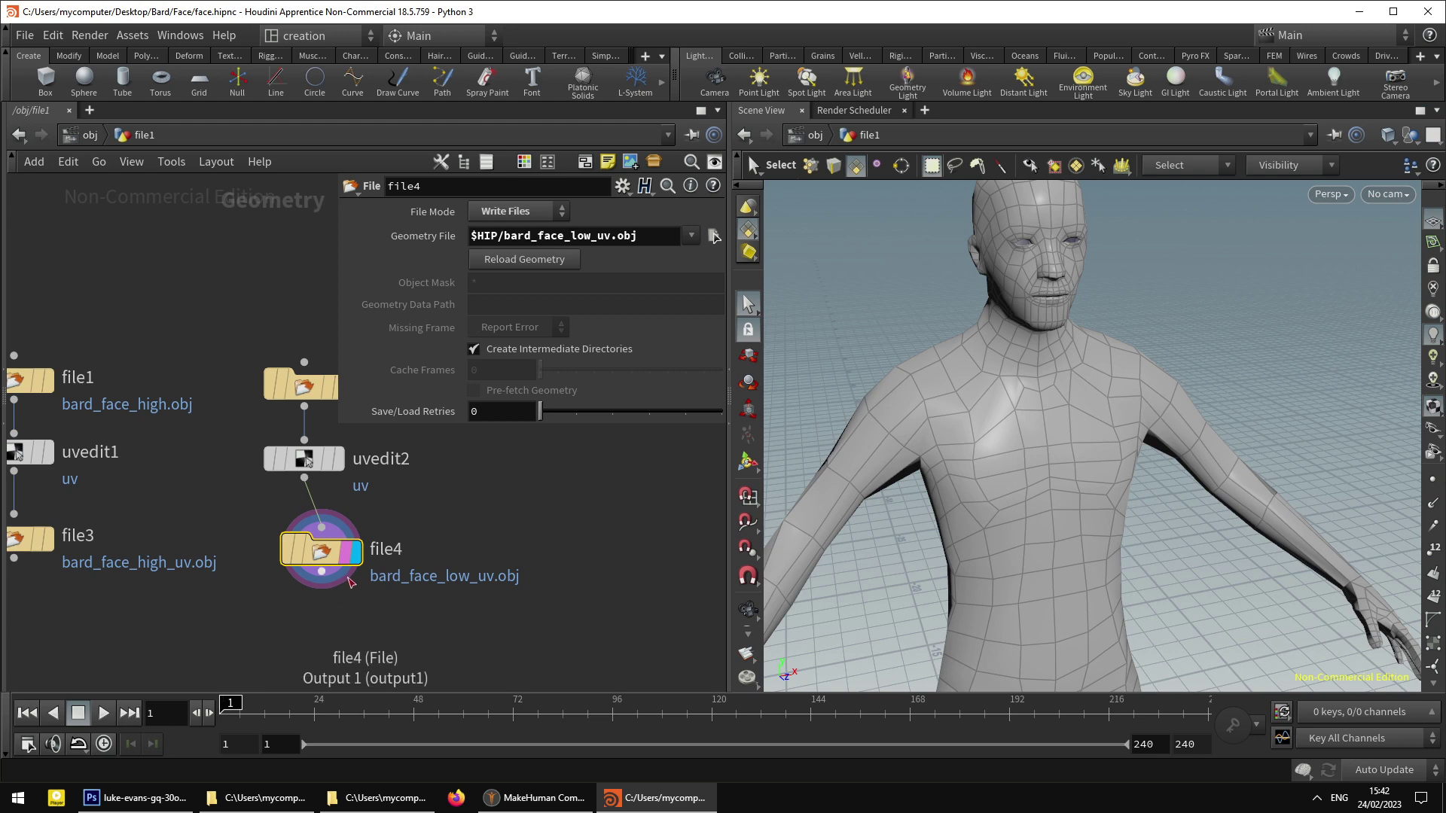
middle_click_drag(281, 612, 377, 611)
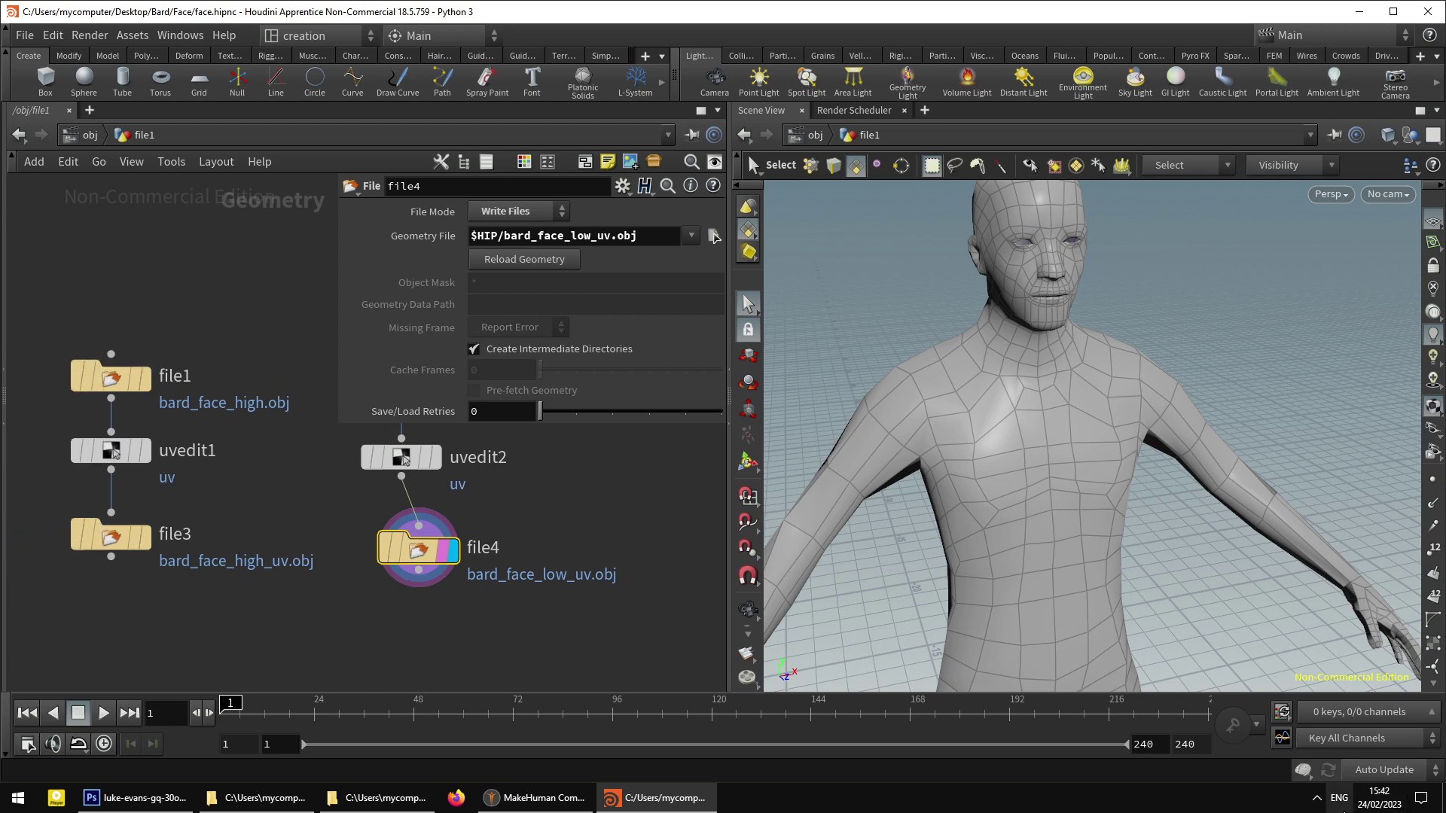
- Switch to xNormal and remove the existing mesh from the high definition meshes list
left_click(1363, 17)
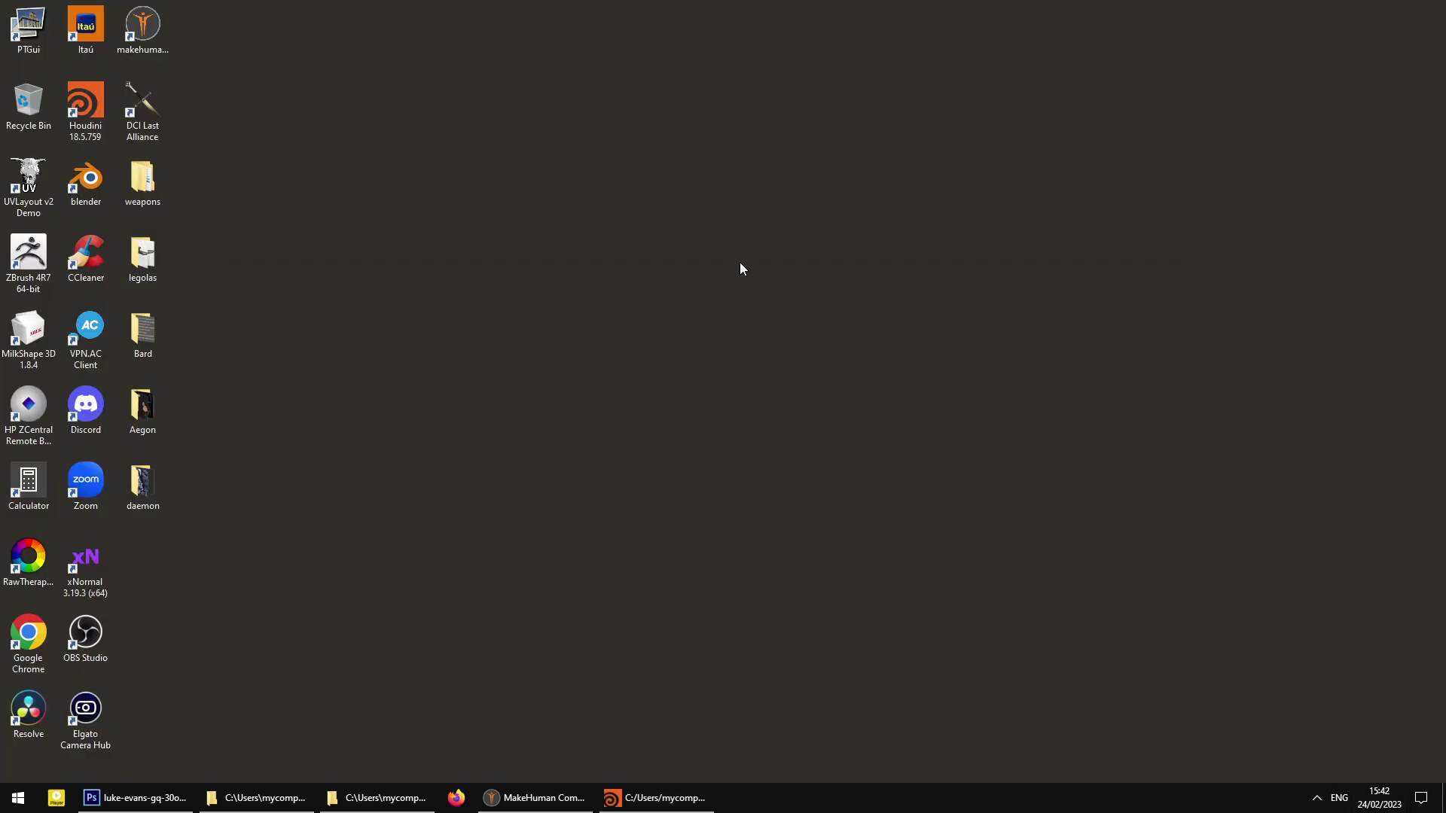
double_click(91, 573)
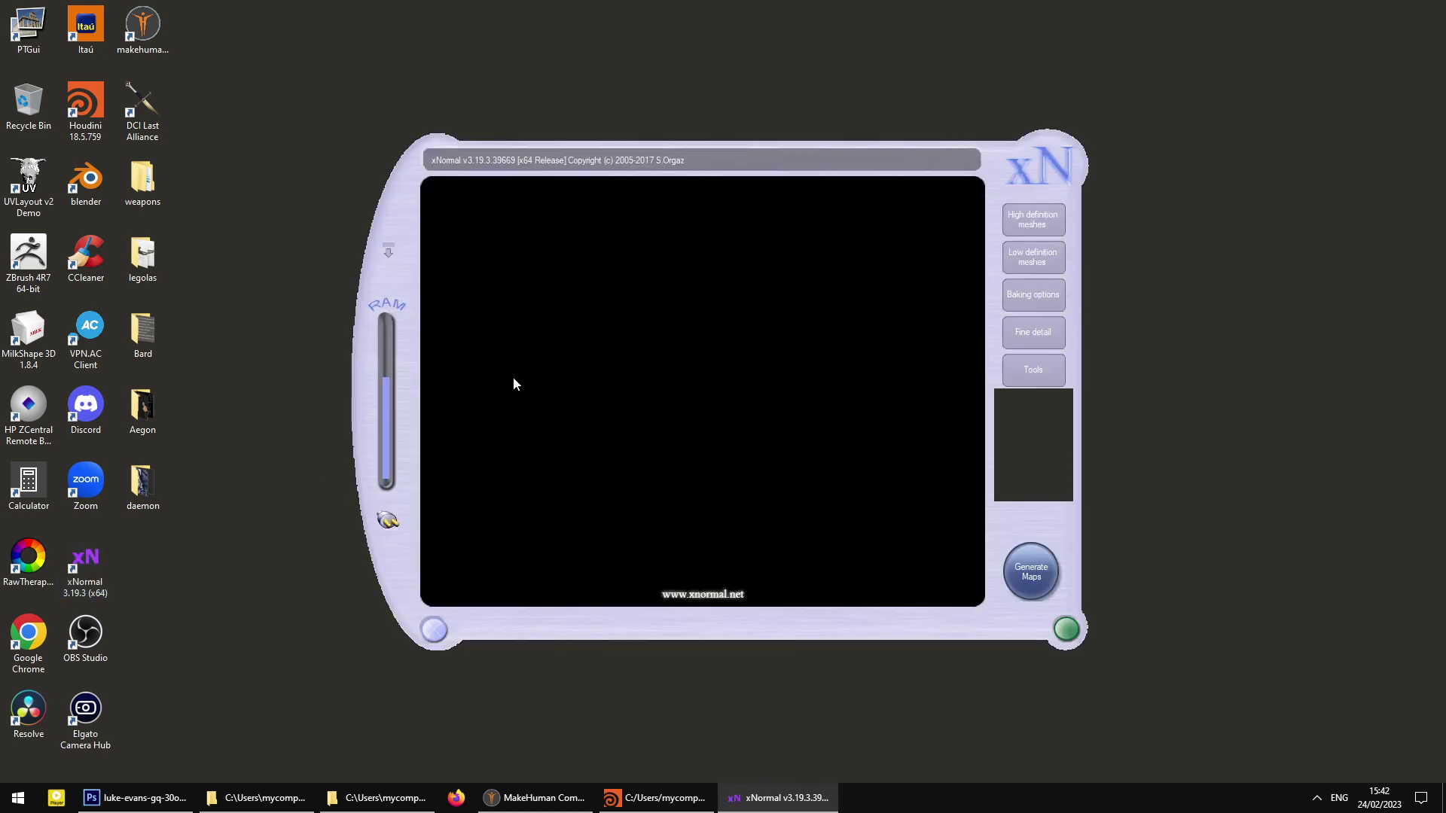
left_click(1032, 220)
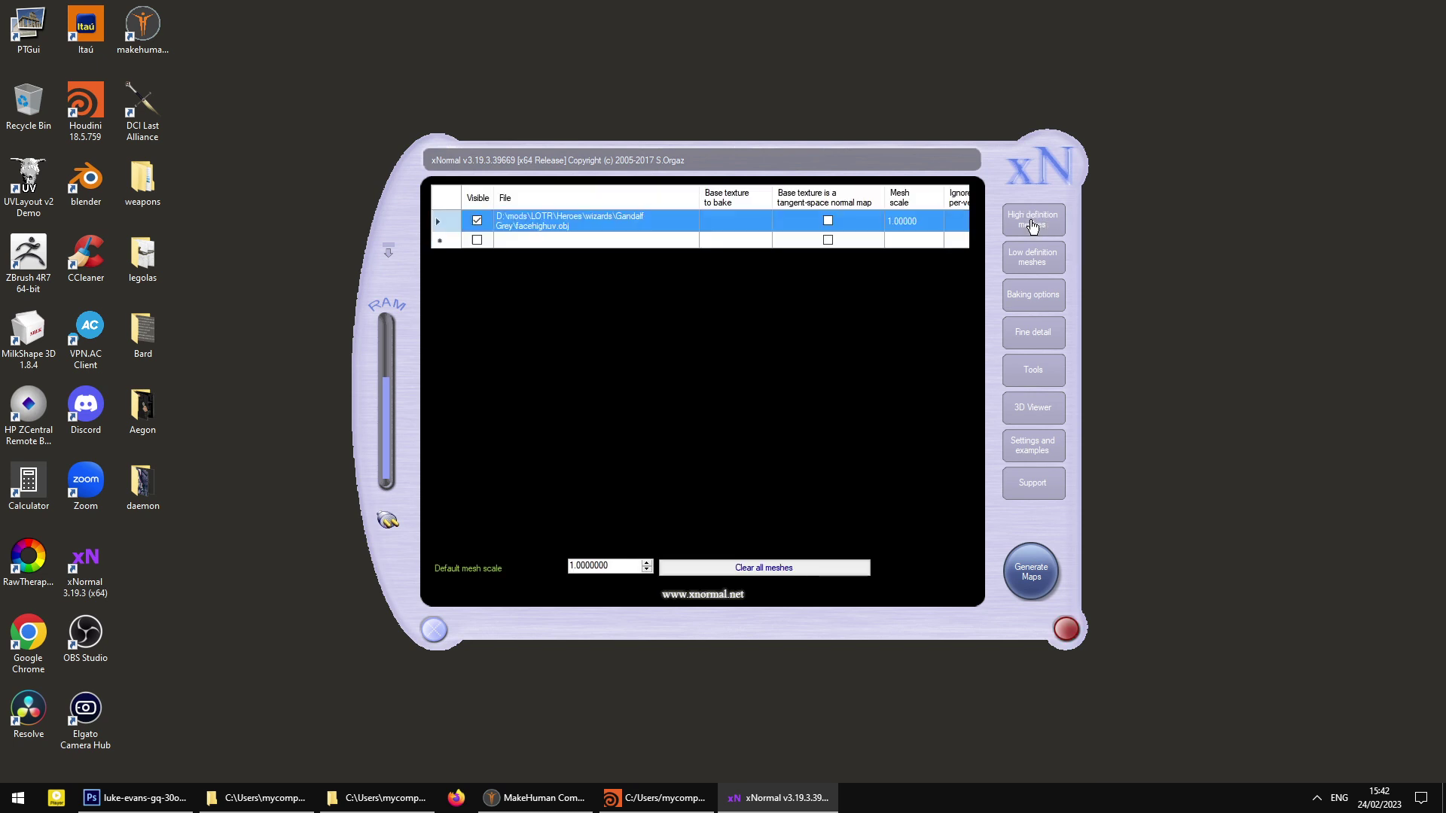
right_click(667, 304)
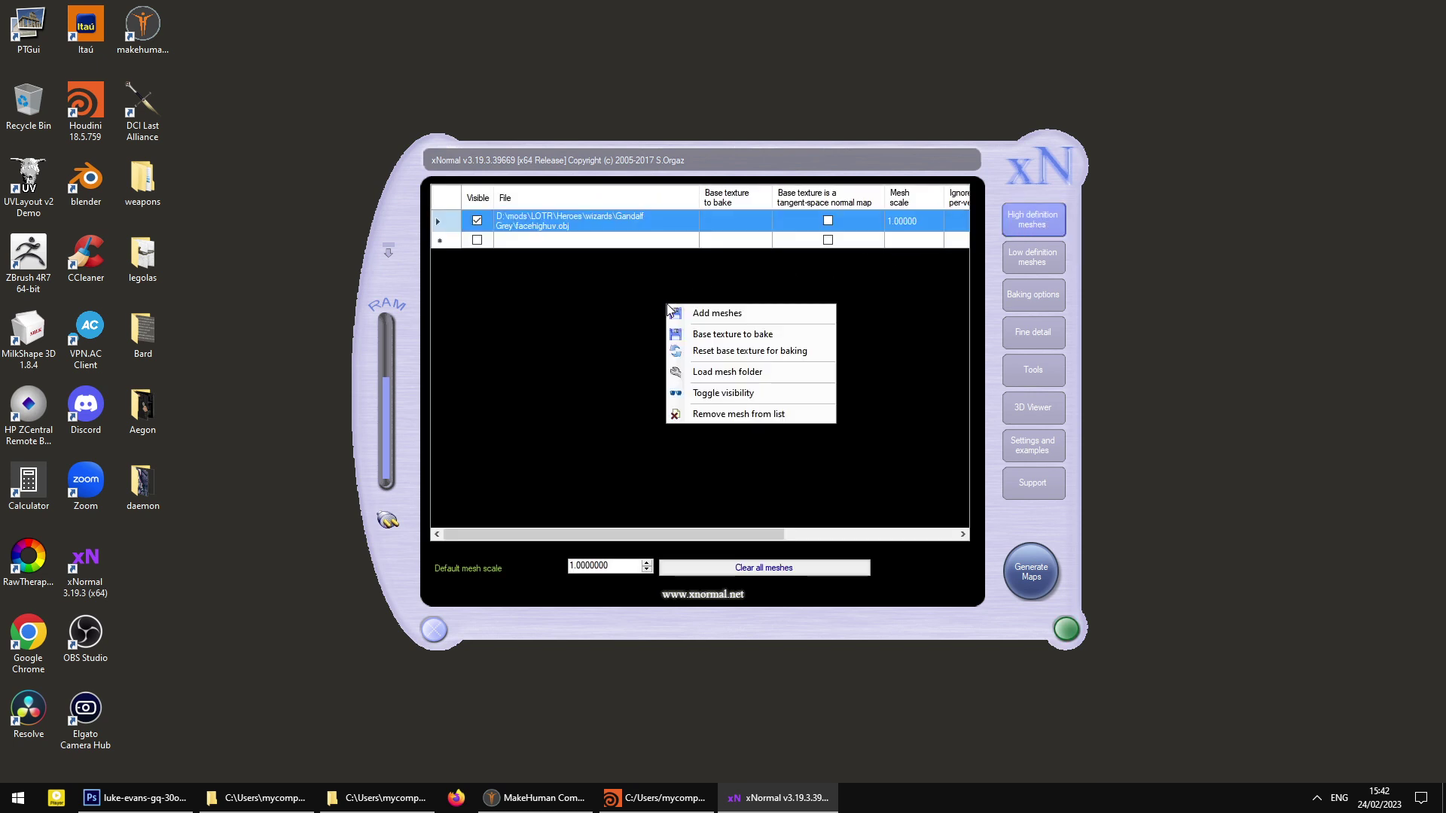
left_click(712, 414)
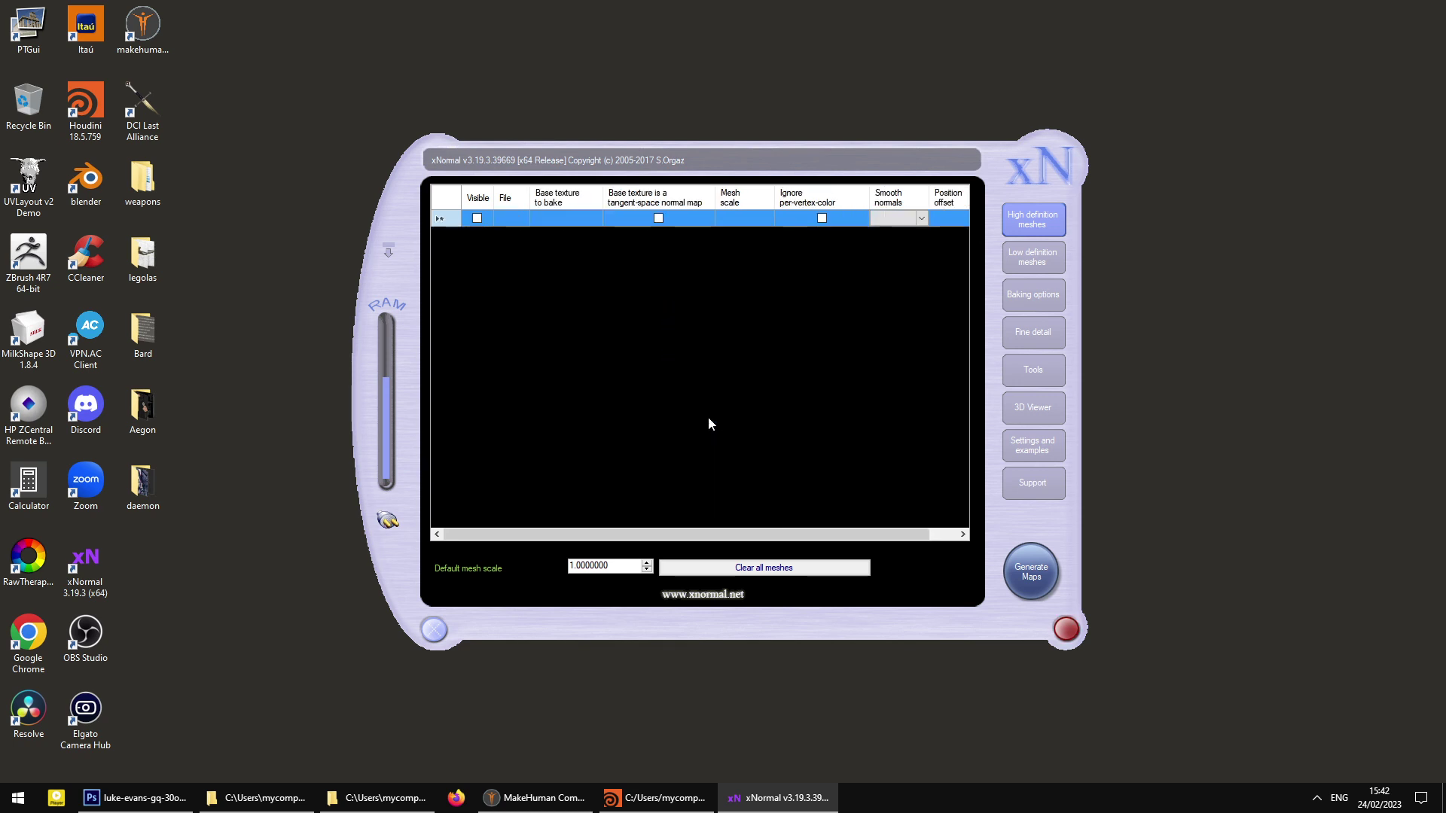
- Add bard_face_high_uv.obj from the Desktop's Bard/Face folder to the high definition meshes
right_click(567, 216)
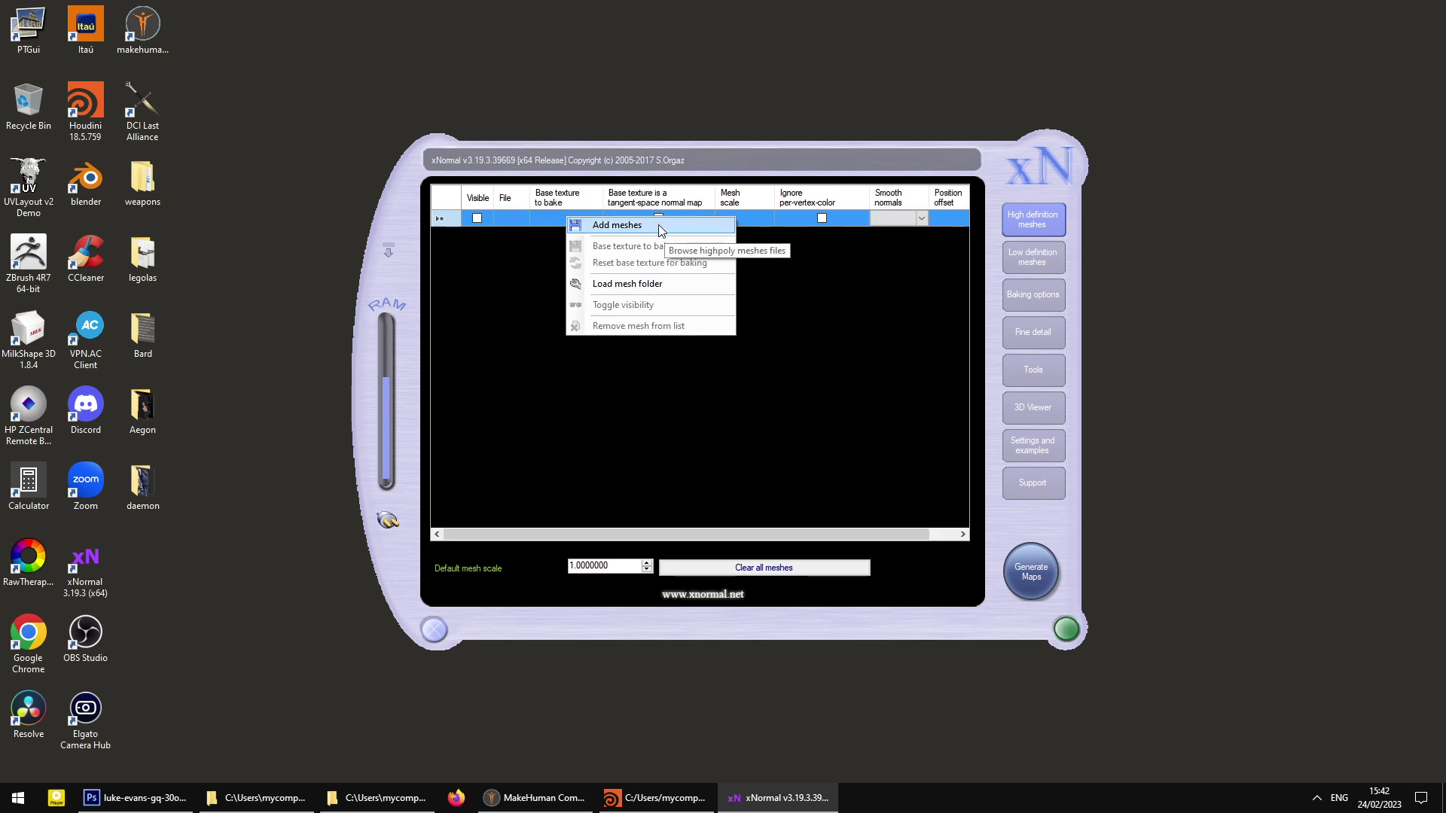
left_click(536, 272)
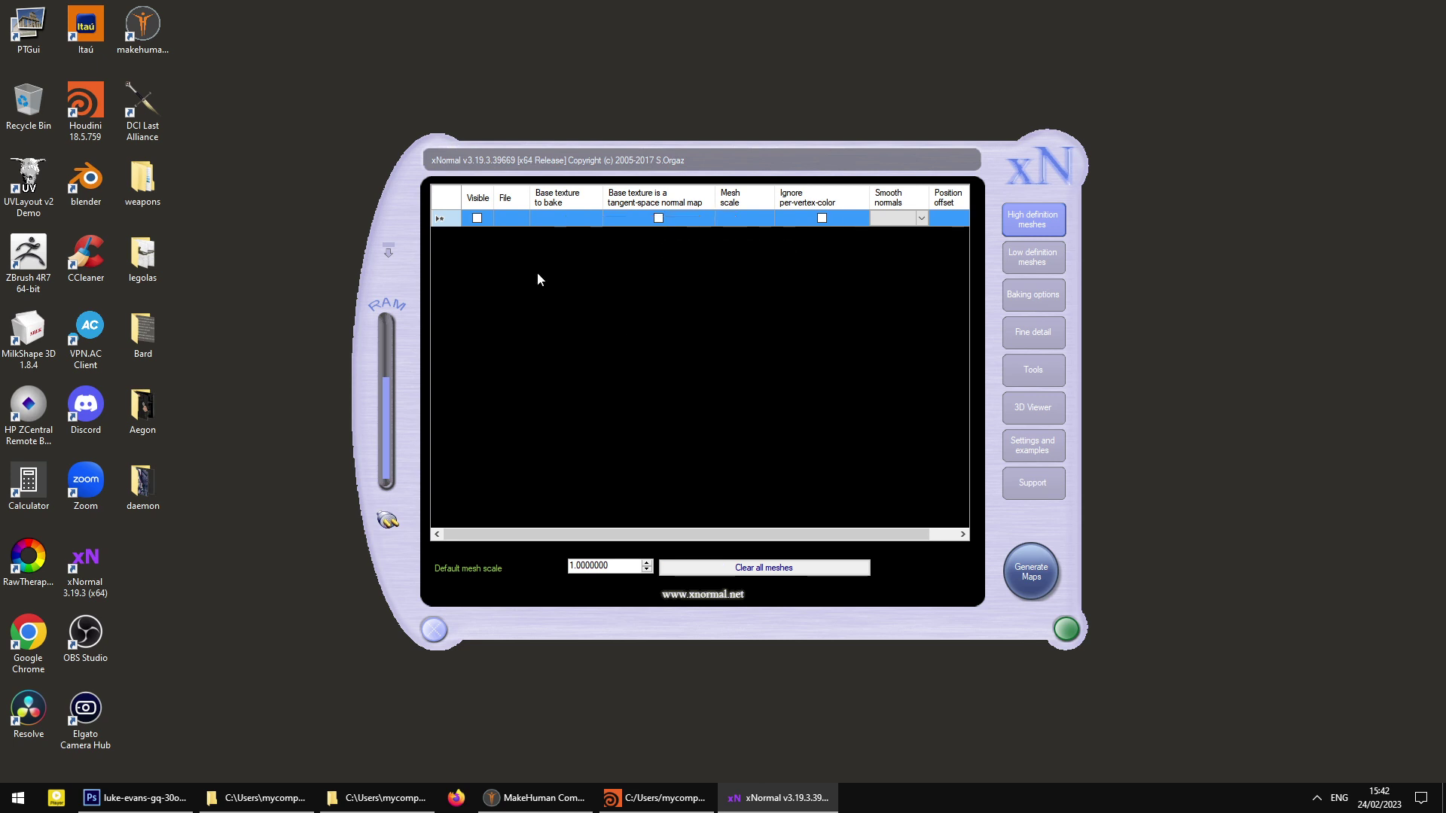
right_click(590, 225)
left_click(607, 235)
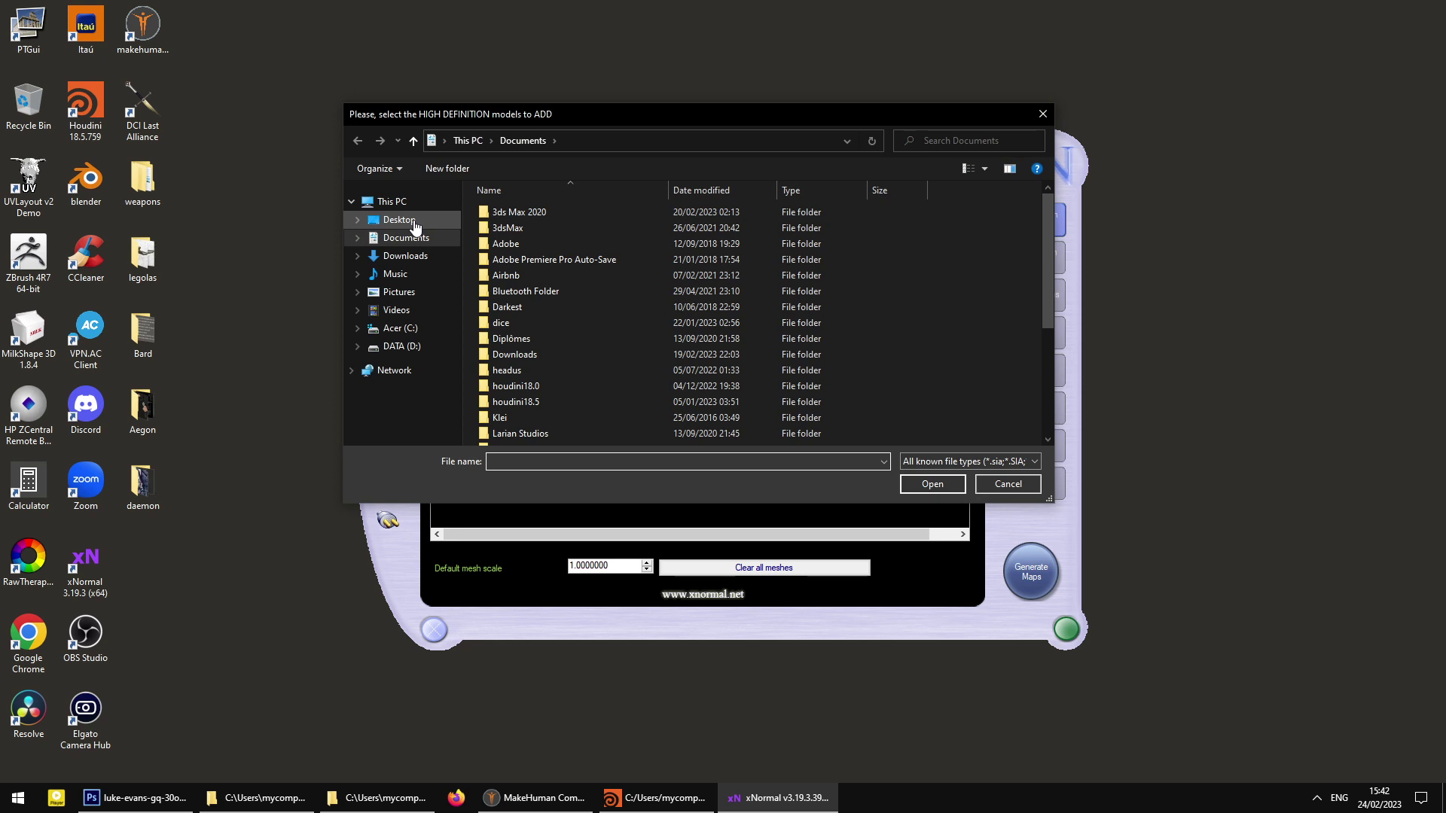
left_click(399, 220)
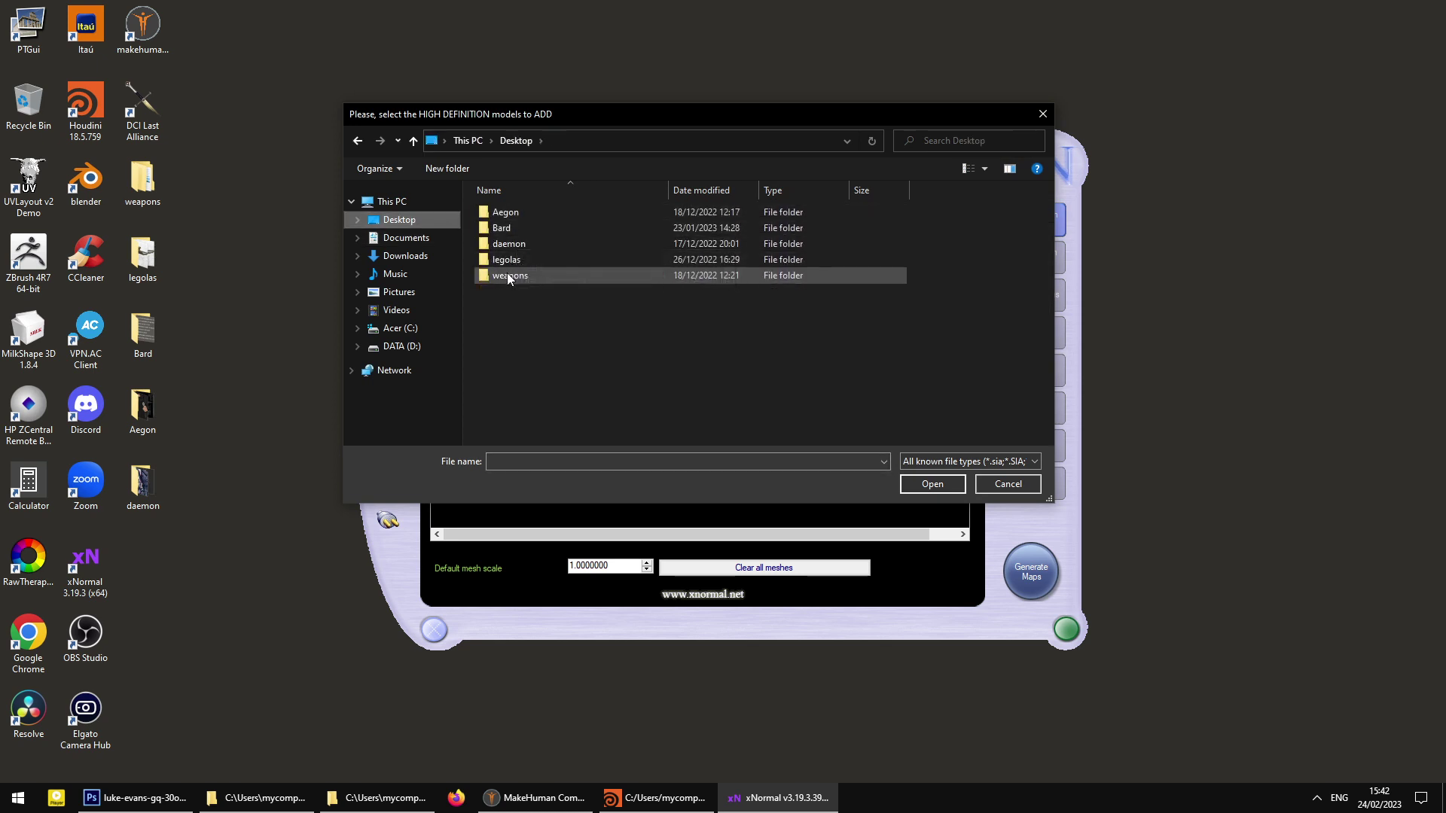
double_click(513, 228)
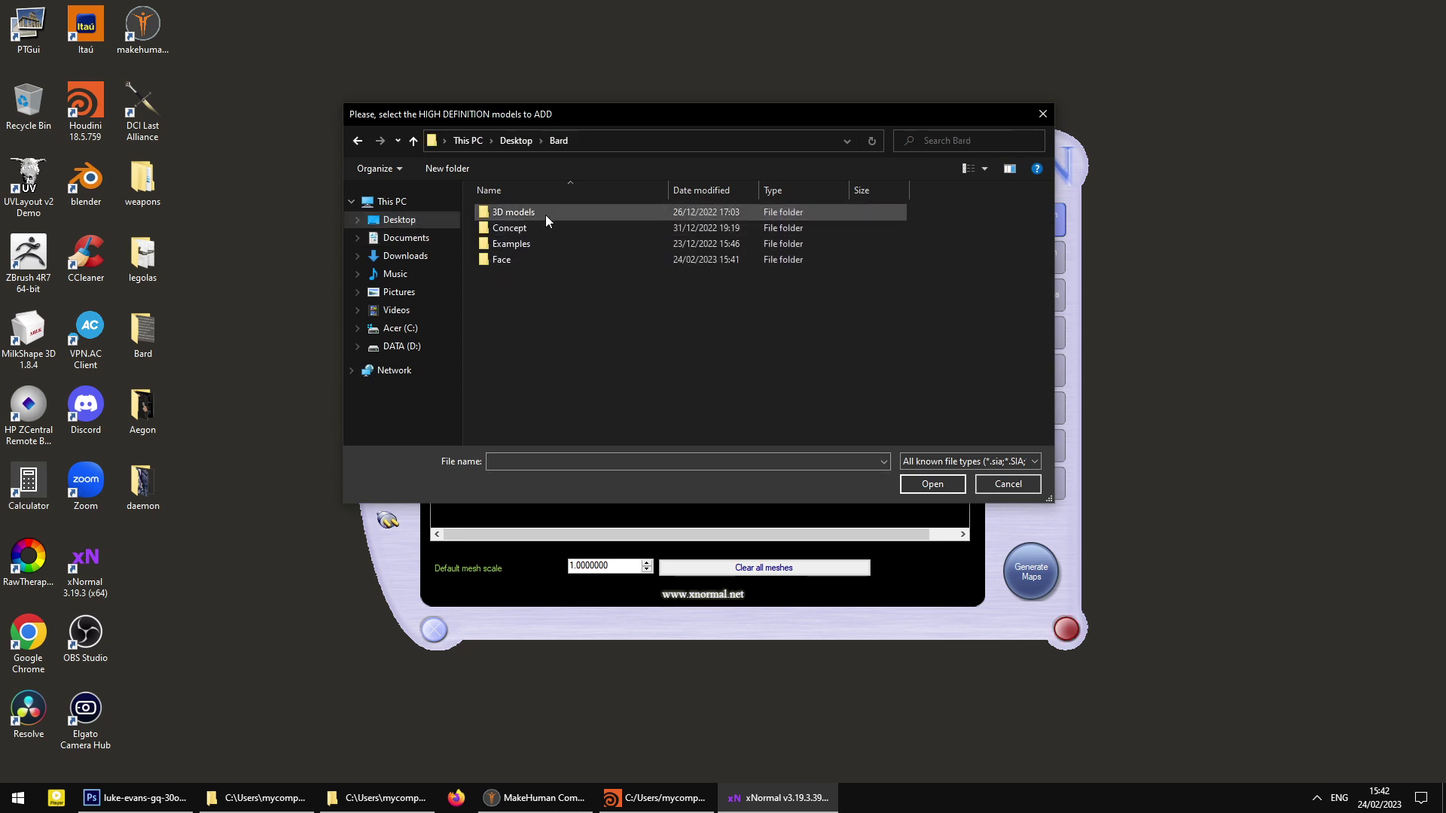
left_click(521, 262)
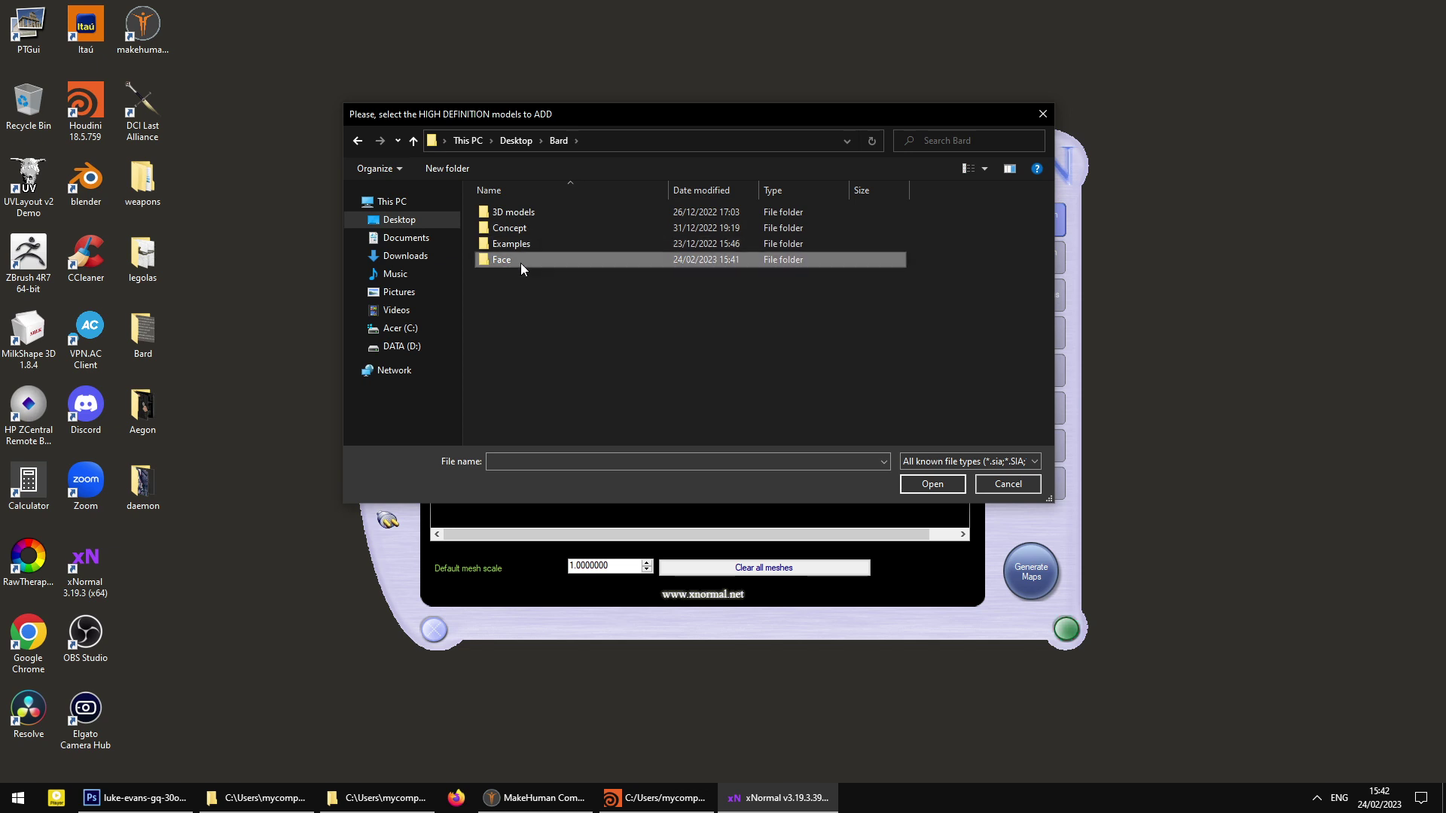
double_click(522, 262)
left_click(581, 245)
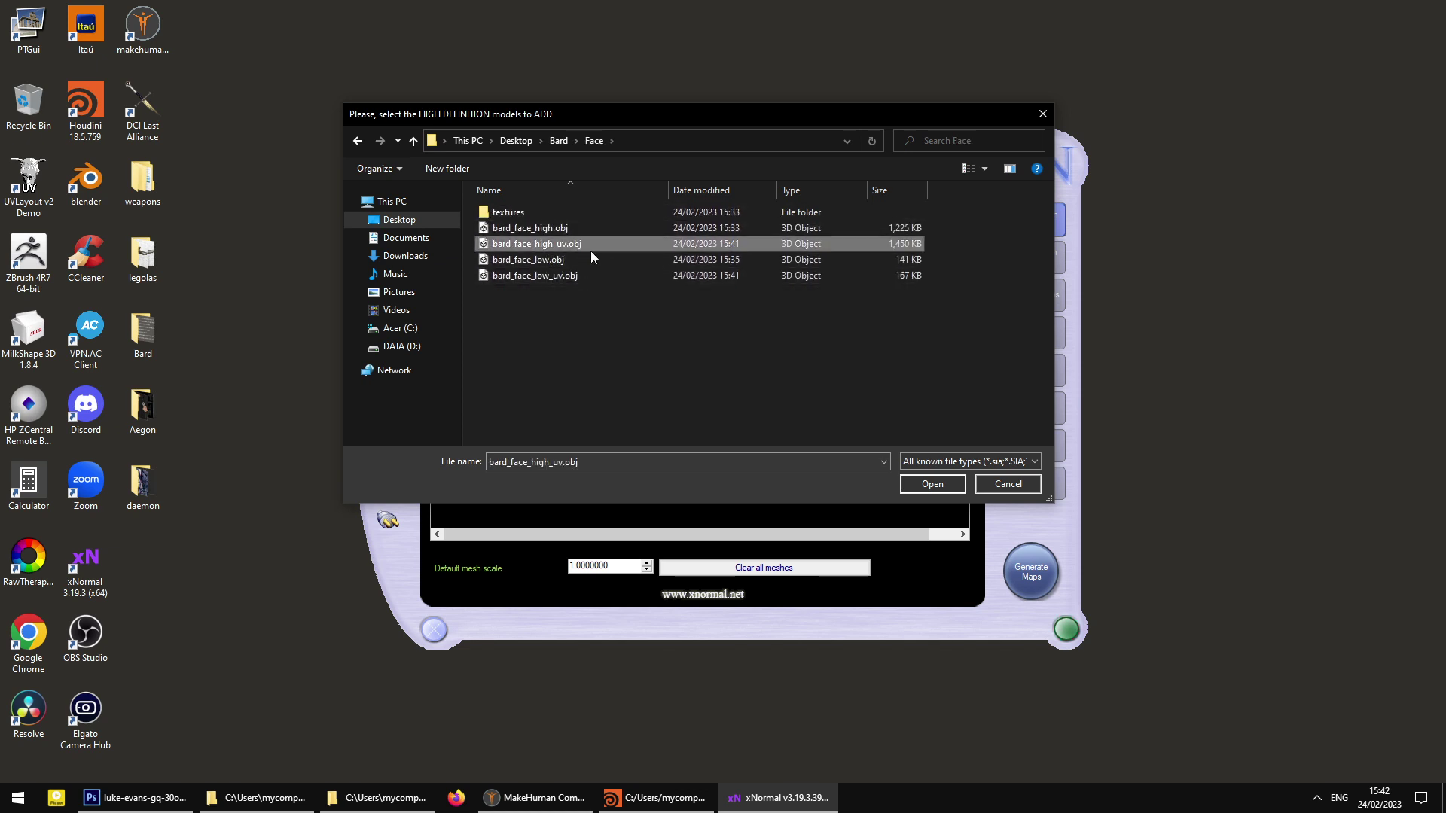
left_click(938, 479)
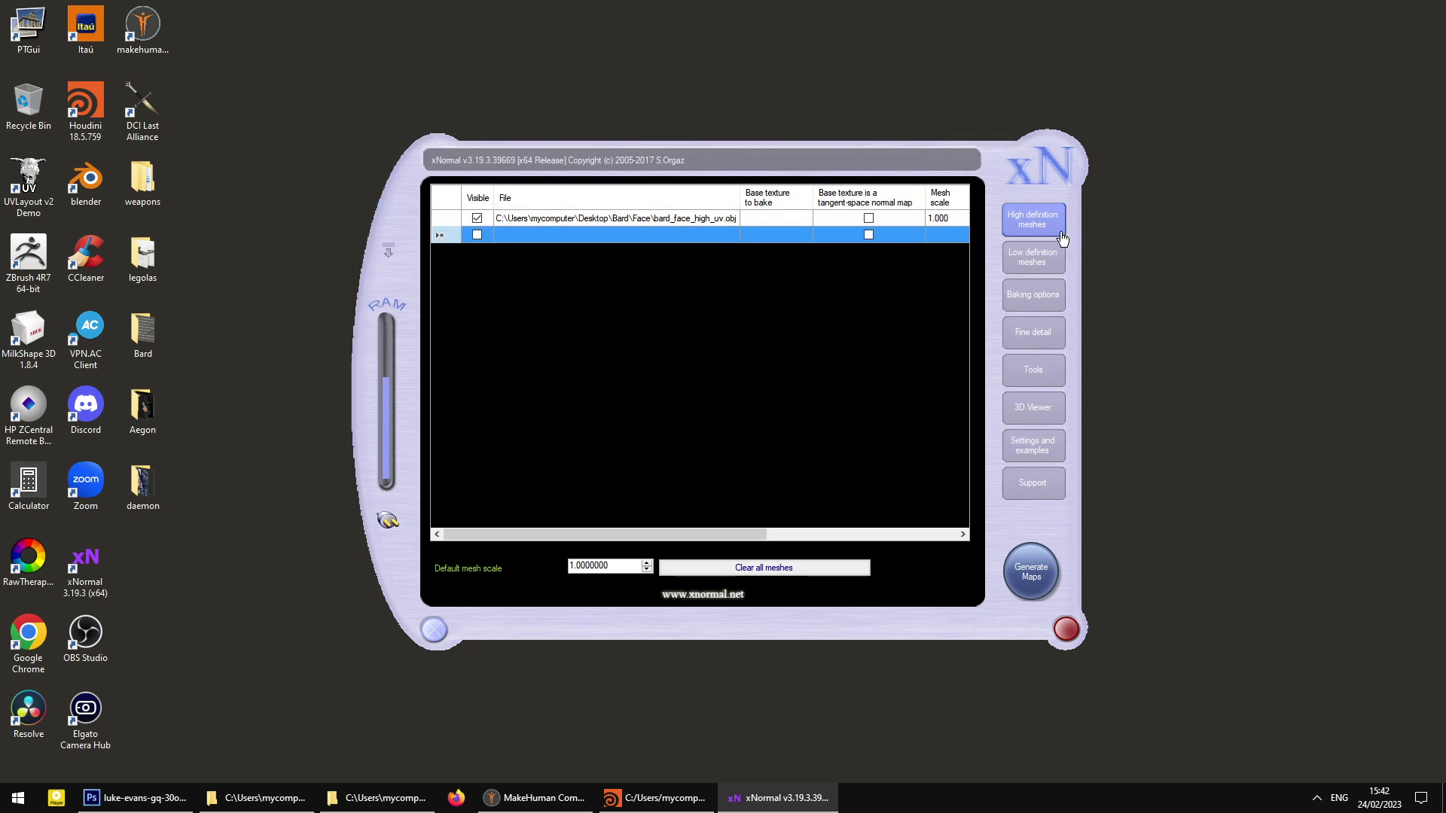
- Replace the existing low definition mesh with bard_face_low_uv.obj from the Face folder
left_click(1031, 267)
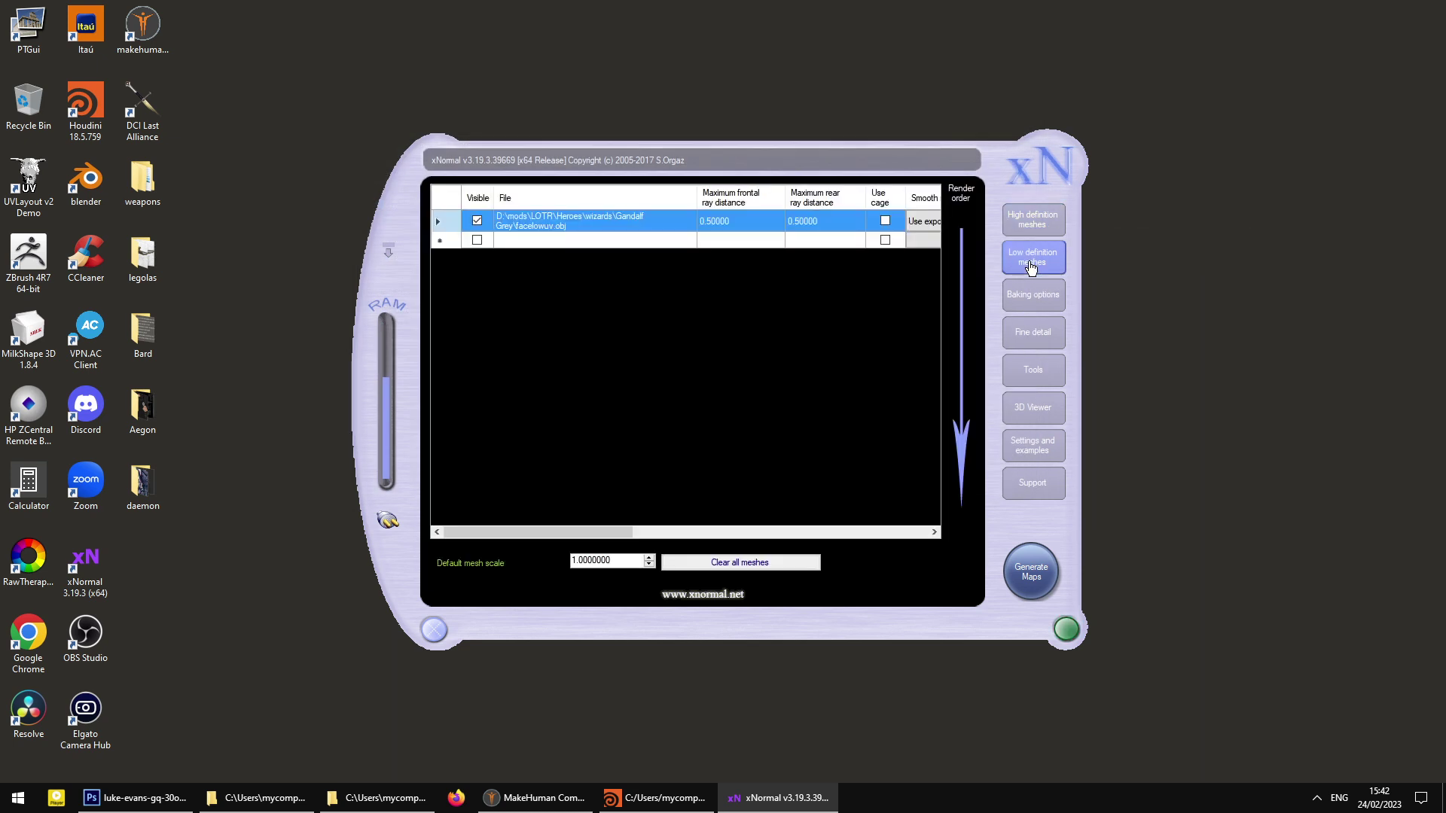
right_click(667, 304)
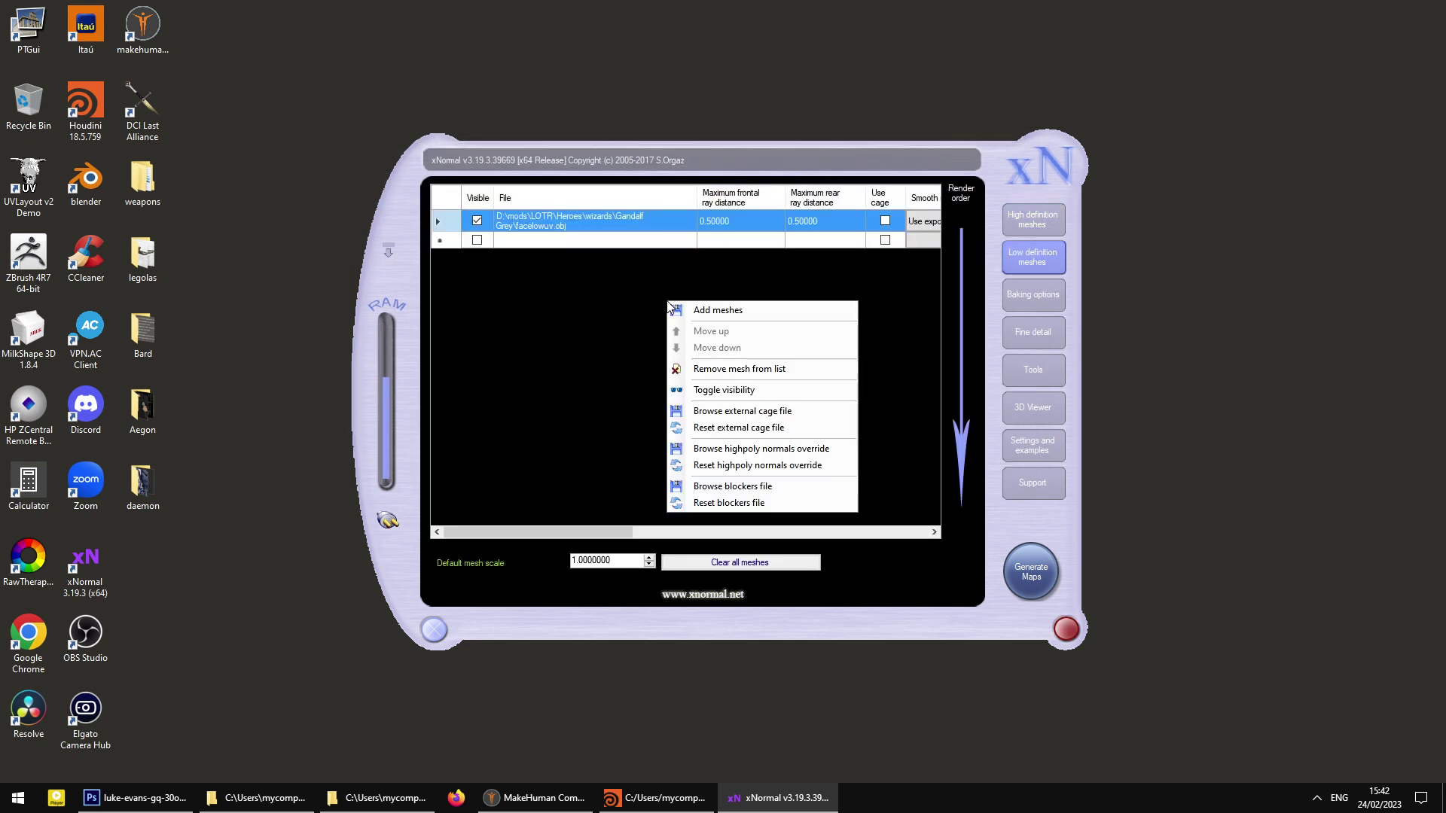
left_click(735, 369)
right_click(580, 214)
left_click(605, 220)
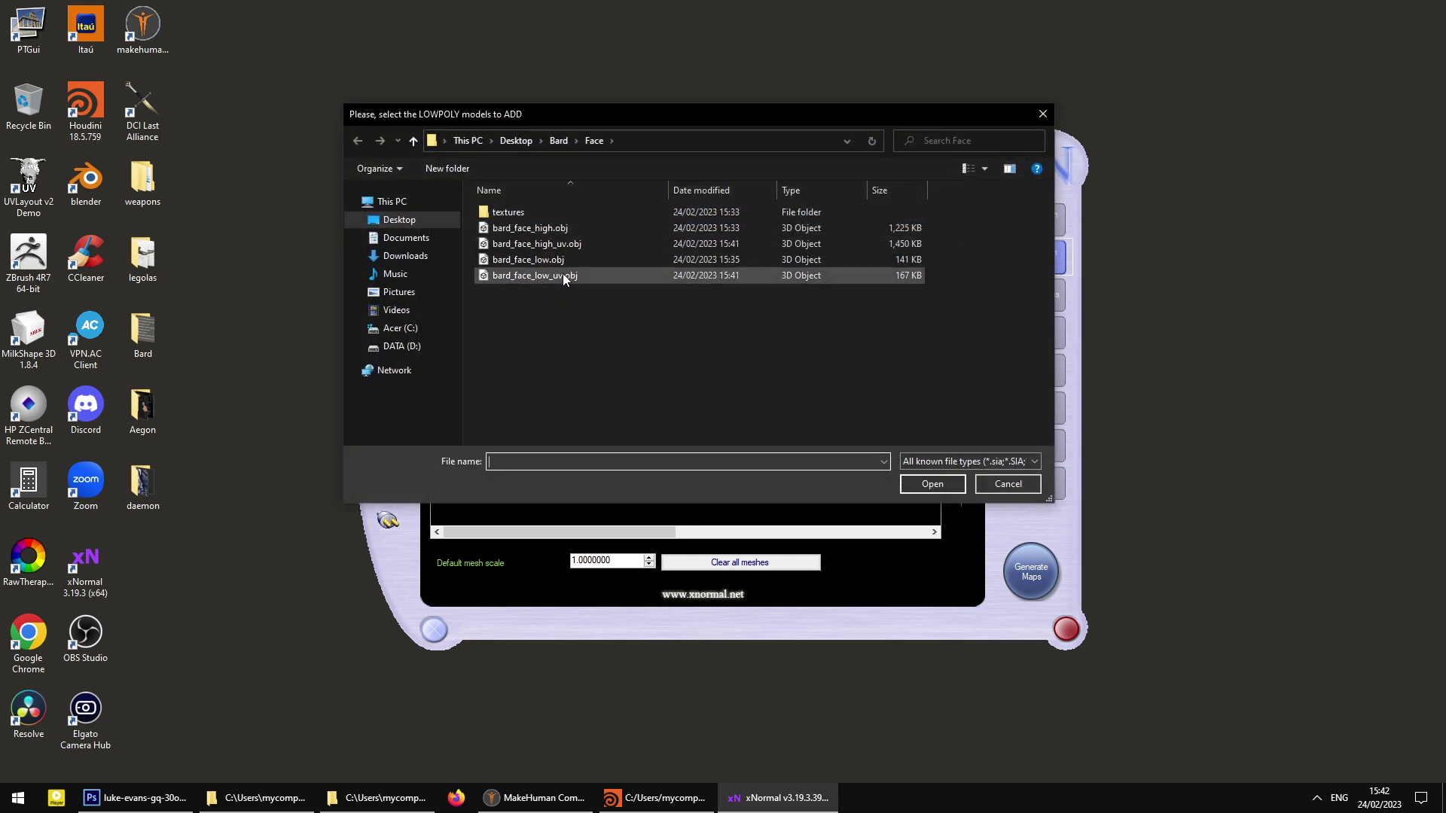
left_click(566, 276)
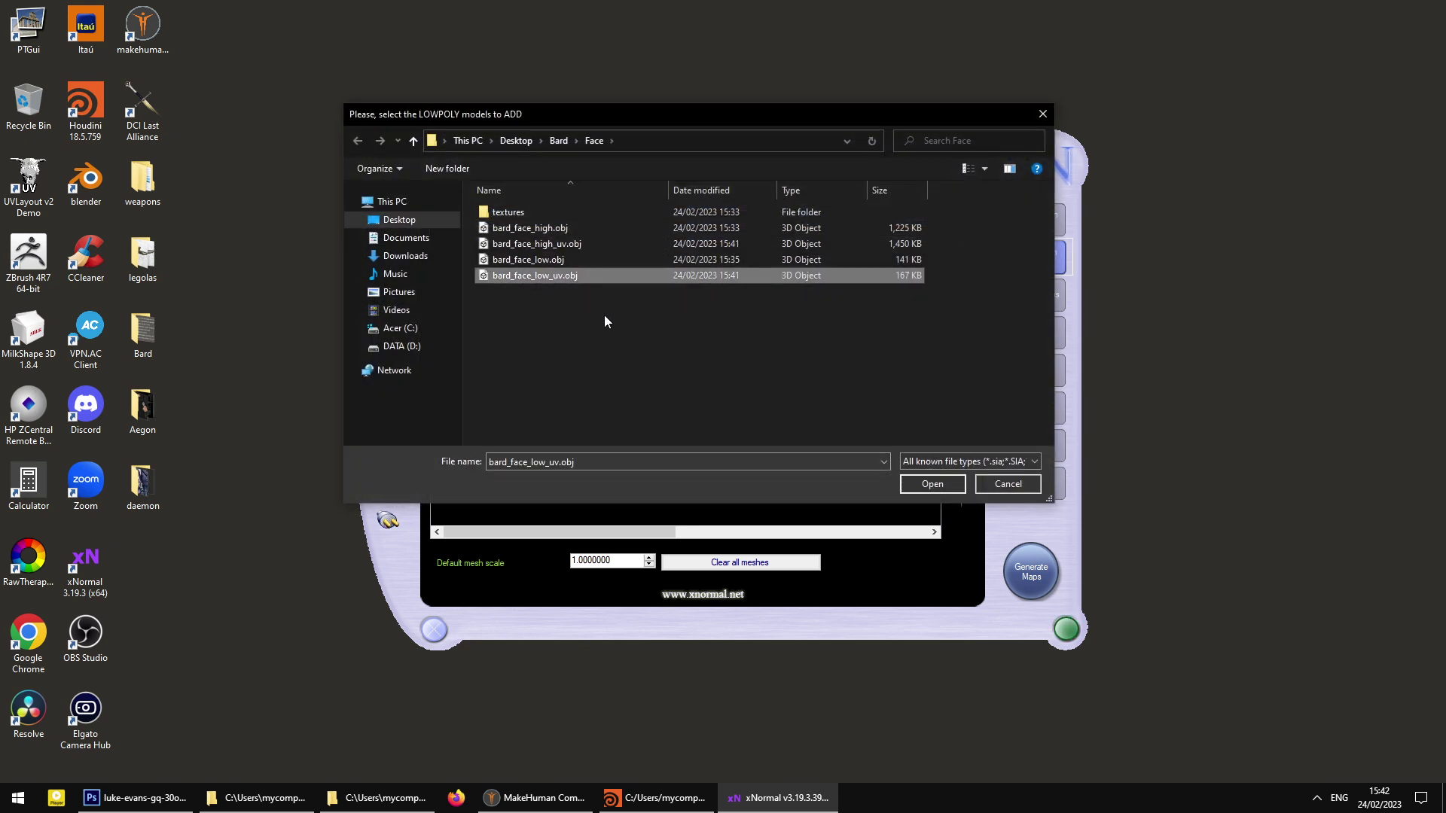
left_click(932, 484)
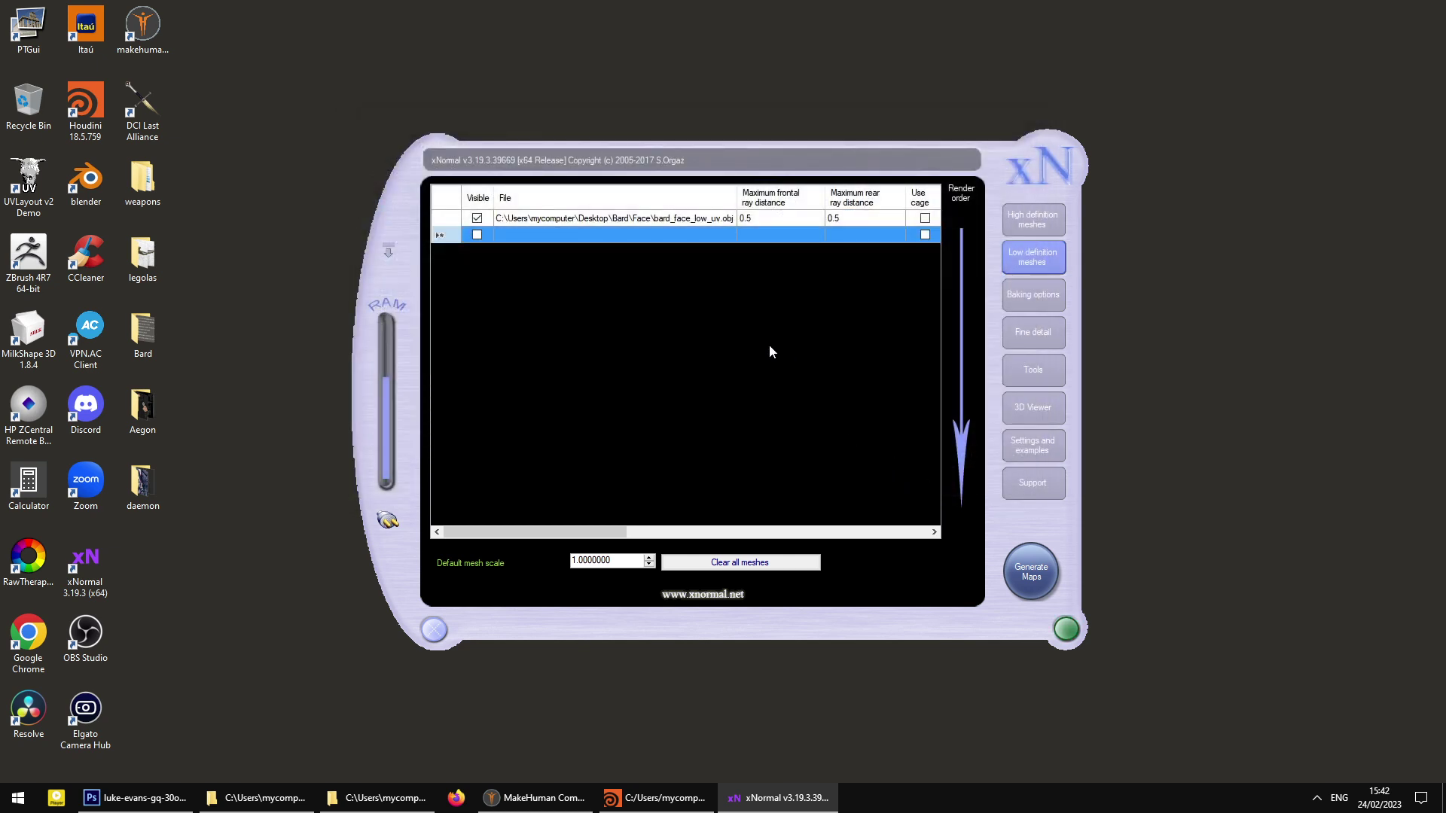
left_click(1003, 219)
left_click(1022, 256)
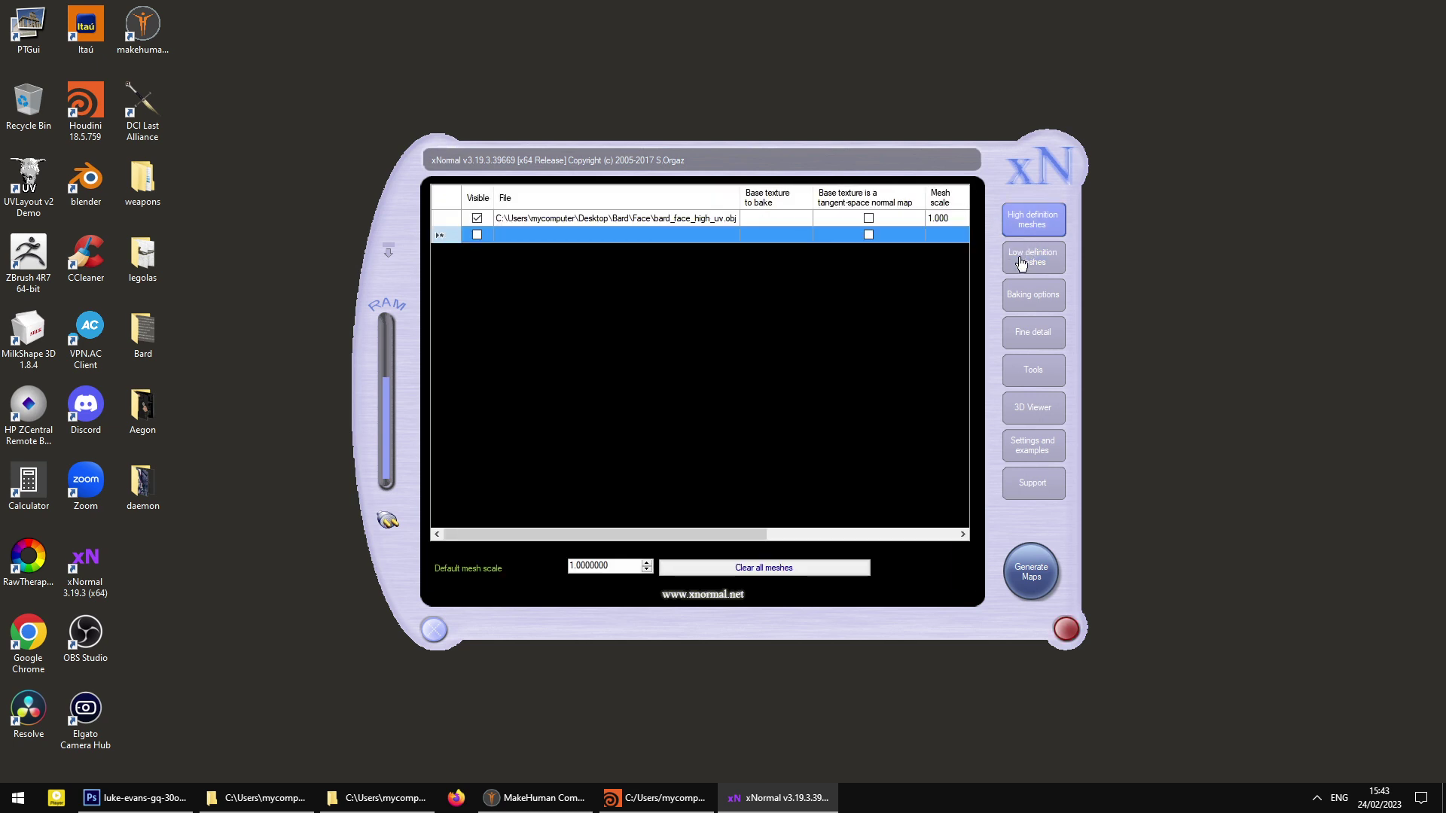
left_click(1025, 231)
left_click(1026, 256)
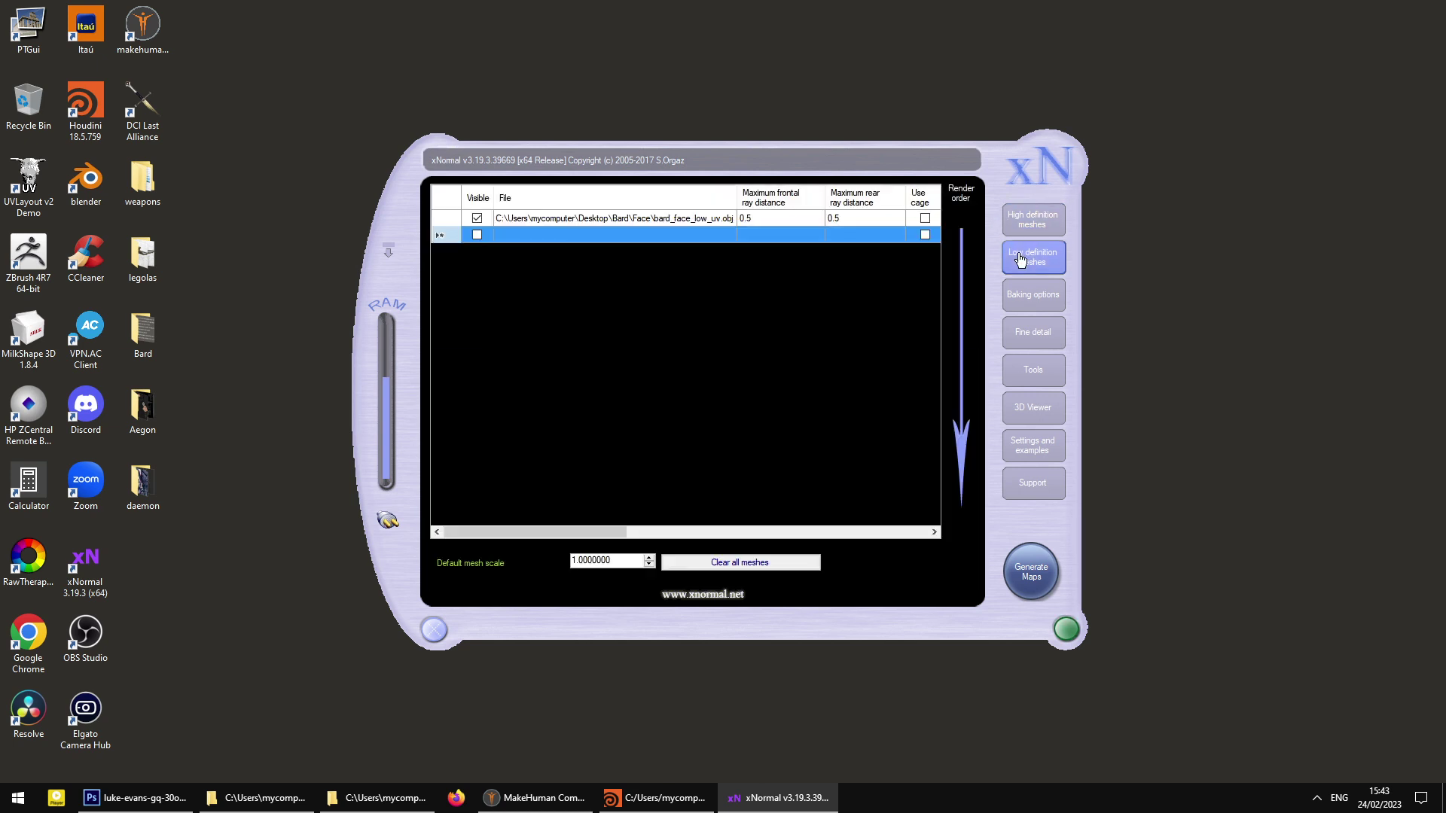
- Set the baking output file to face_normal in TGA format inside the Face/textures folder
left_click(1024, 305)
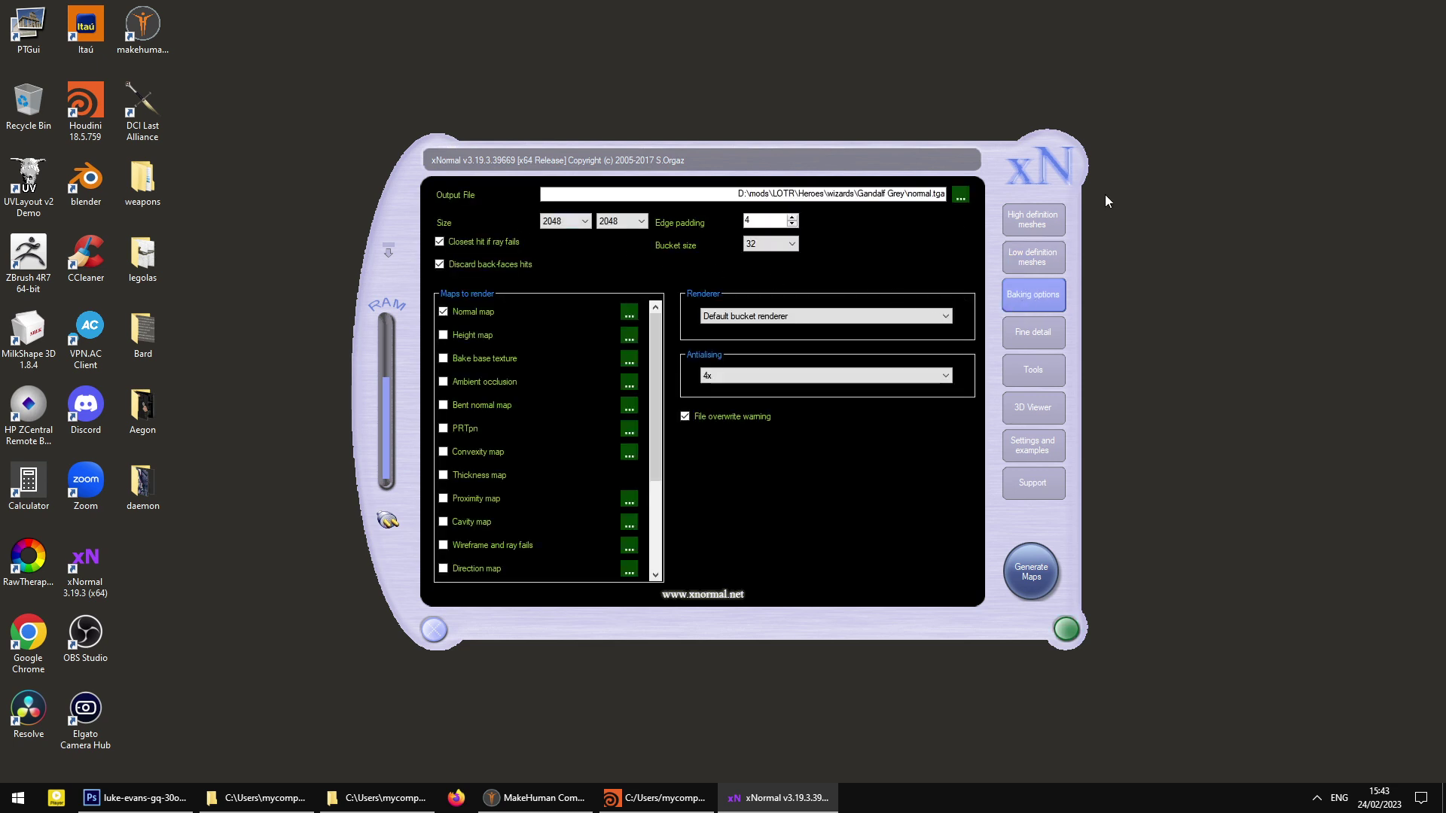
left_click(960, 197)
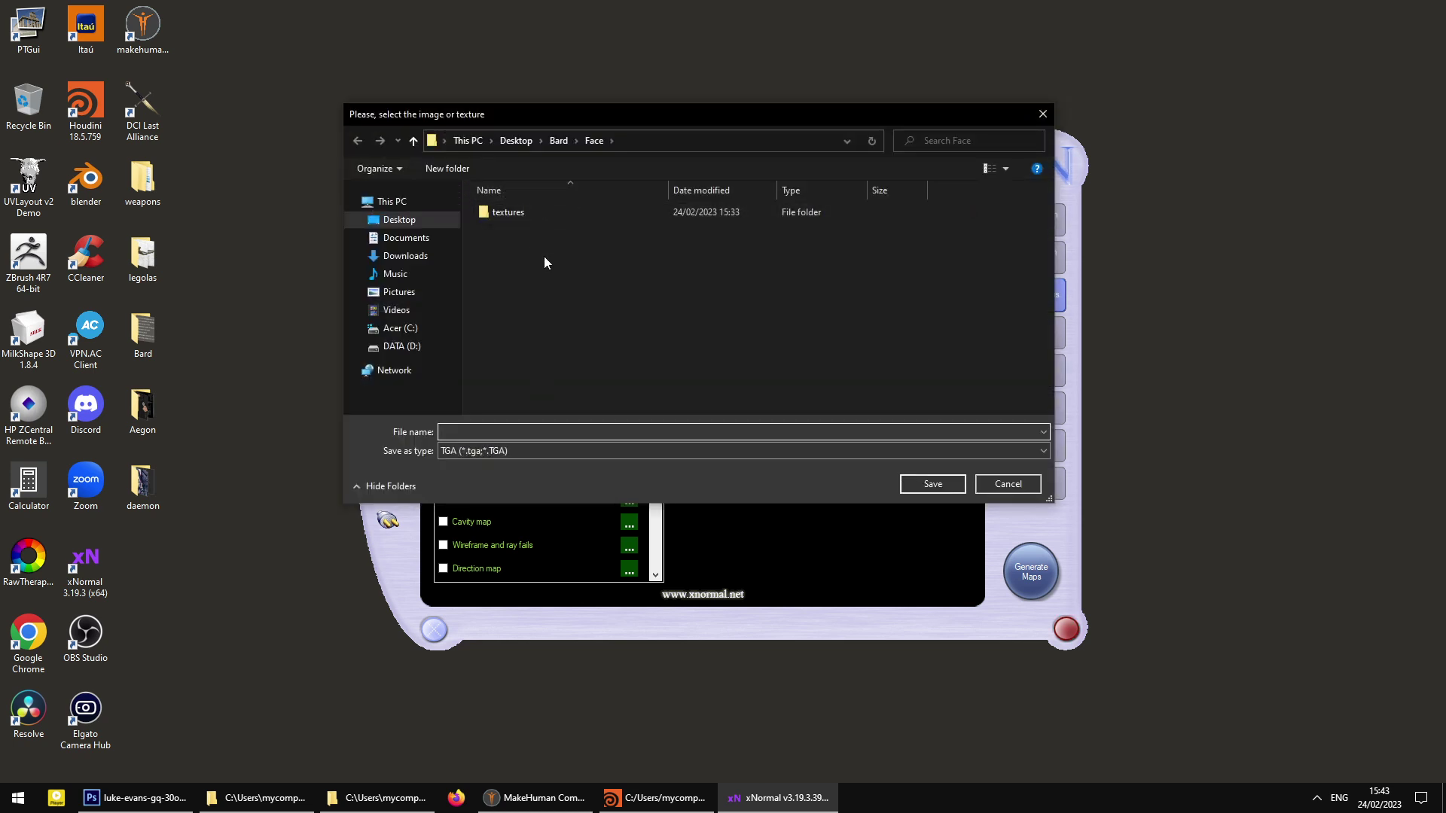
left_click(512, 215)
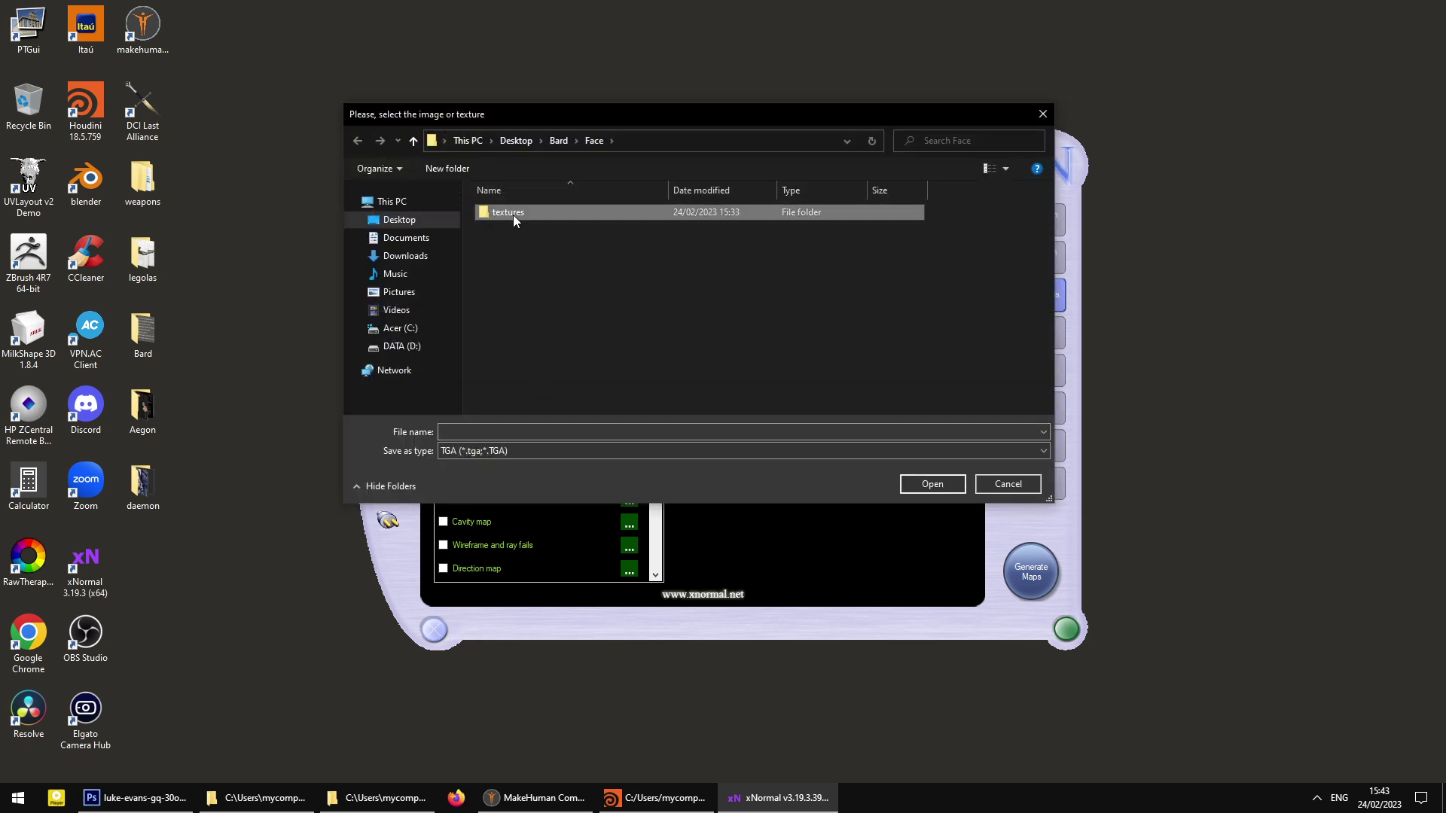
double_click(513, 215)
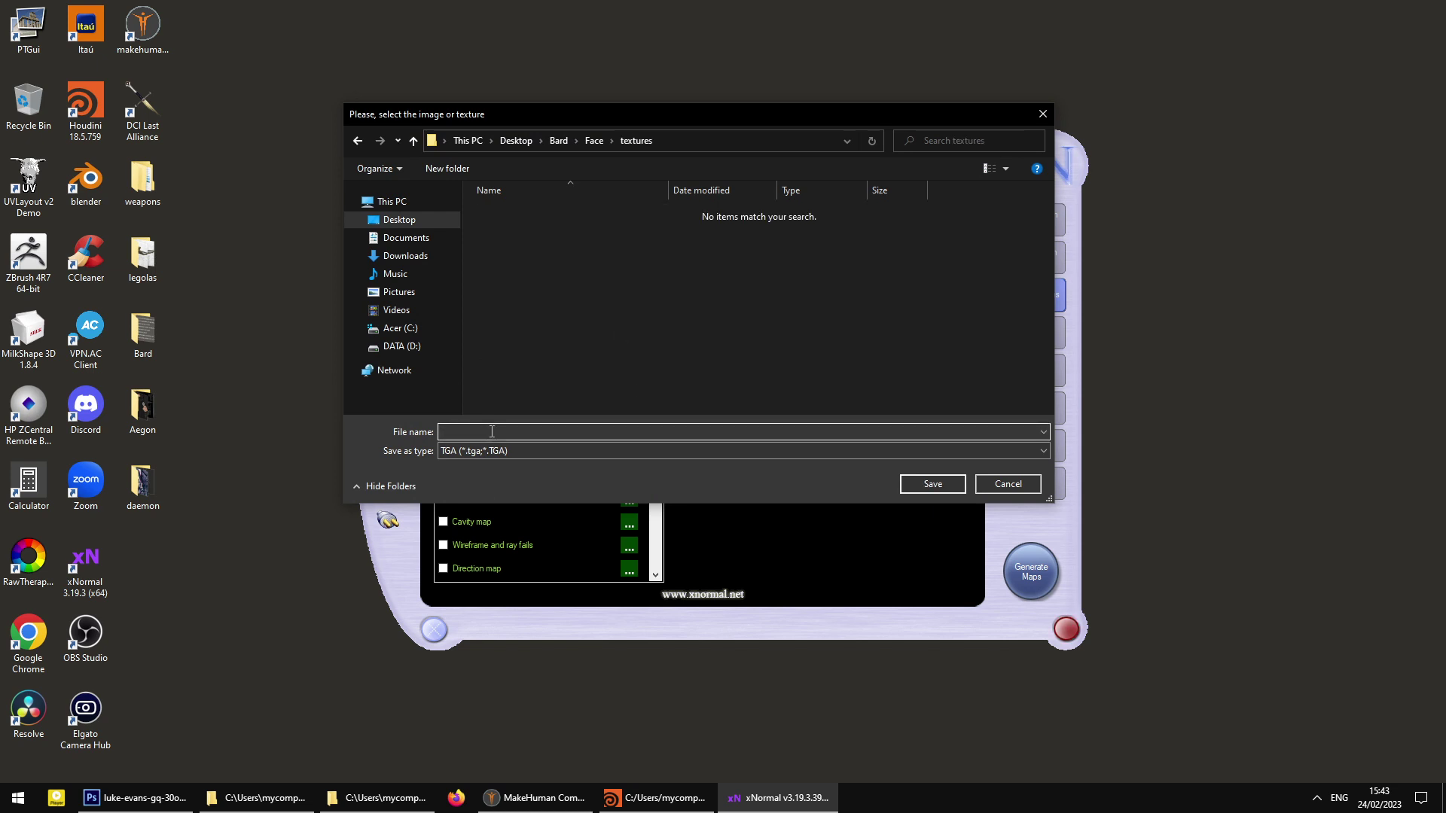
key("BackSpace")
type("face_normal")
left_click(920, 488)
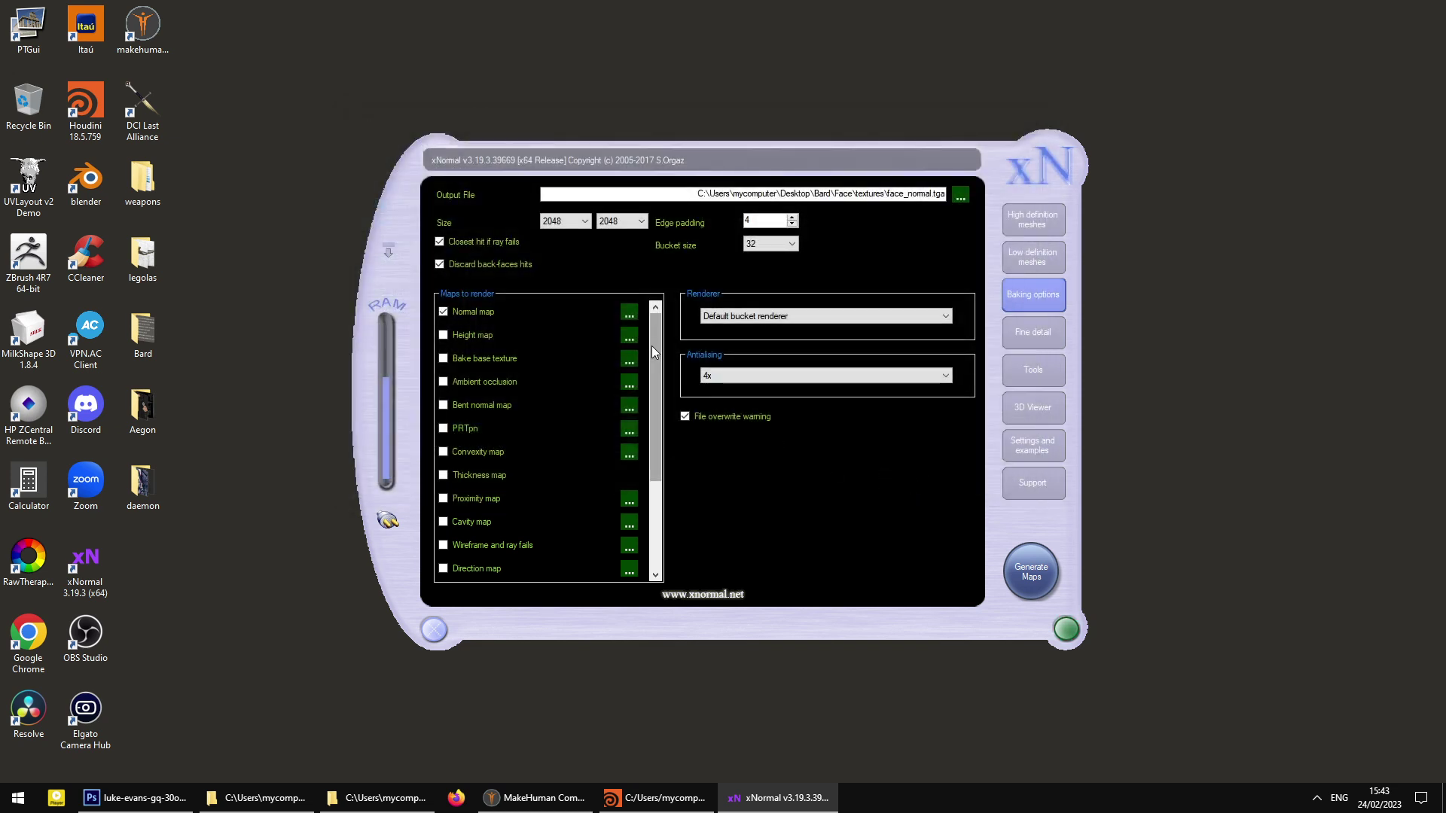
- Examine the image formats offered for the output file and the list of maps available to render
left_click(959, 195)
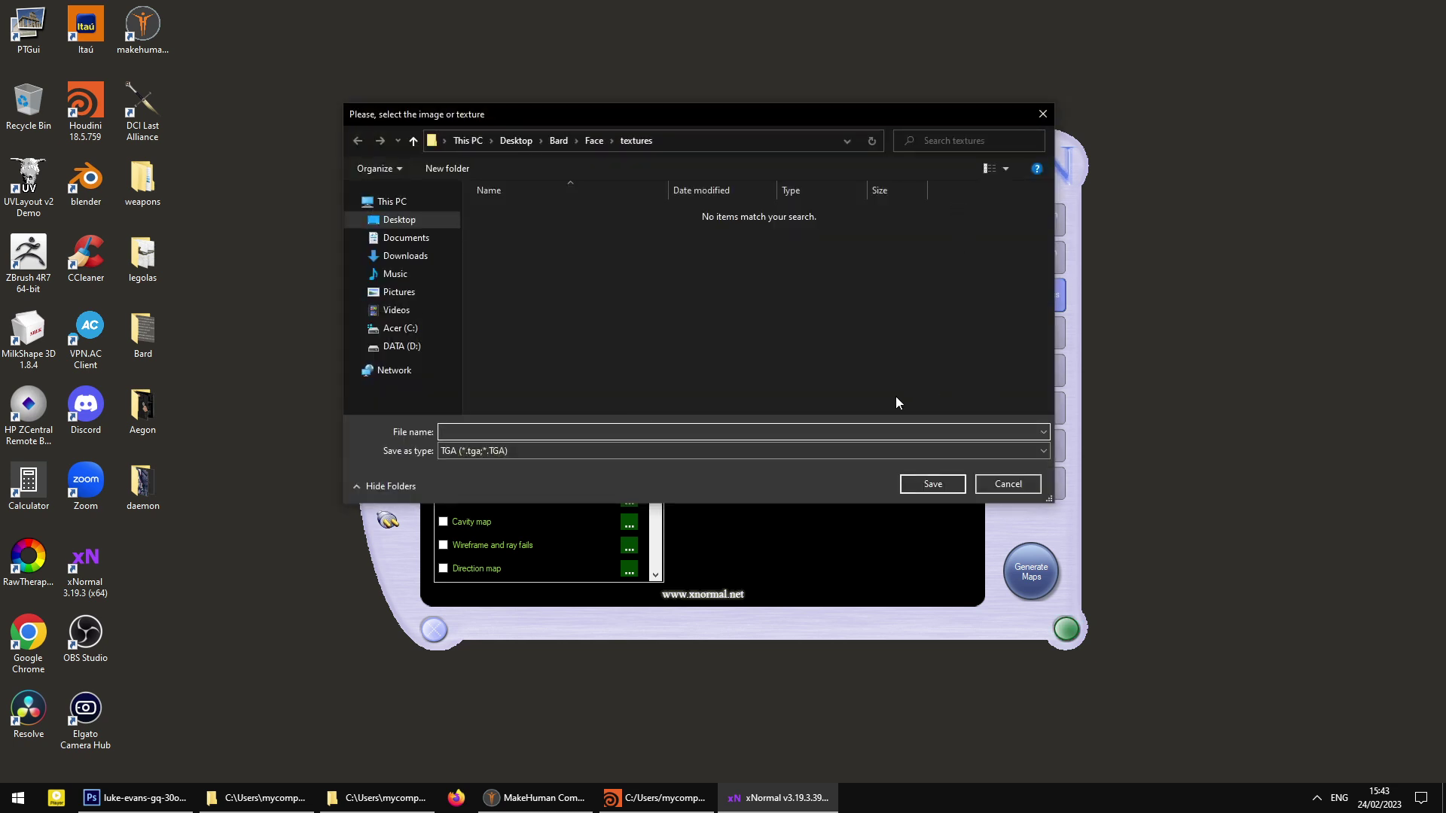
left_click(1043, 451)
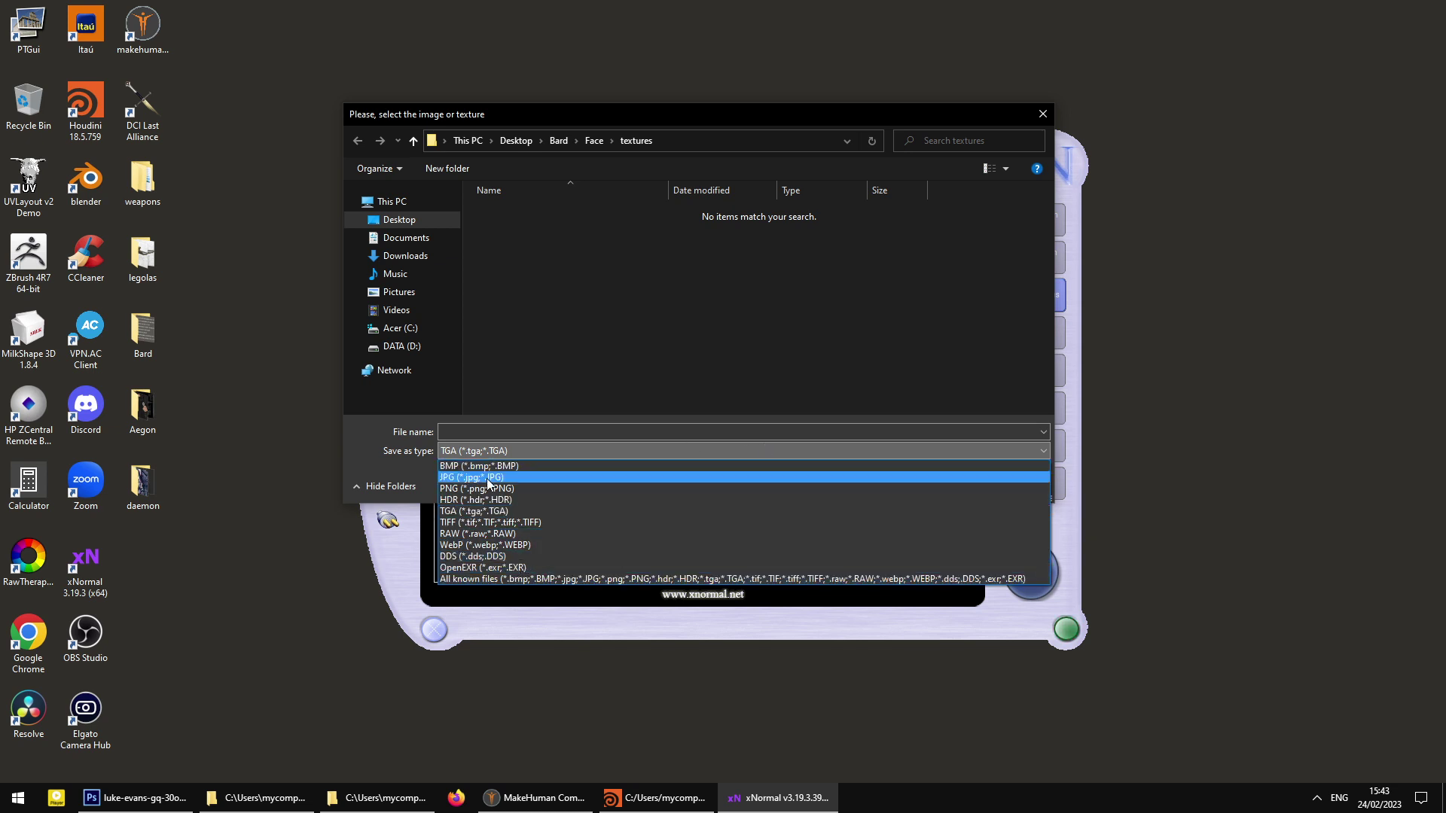
left_click(562, 449)
left_click(559, 449)
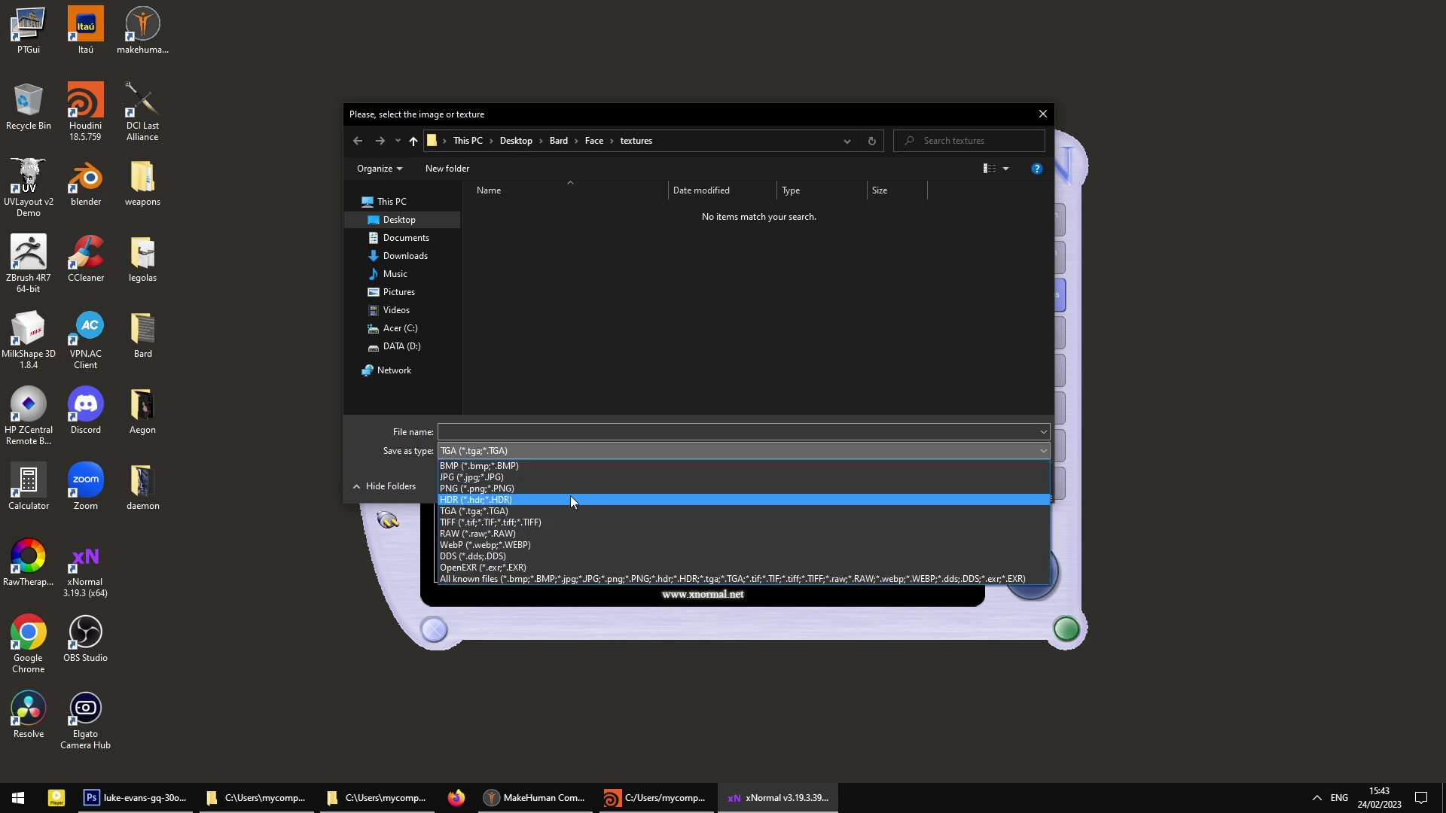
left_click(763, 429)
left_click(1010, 484)
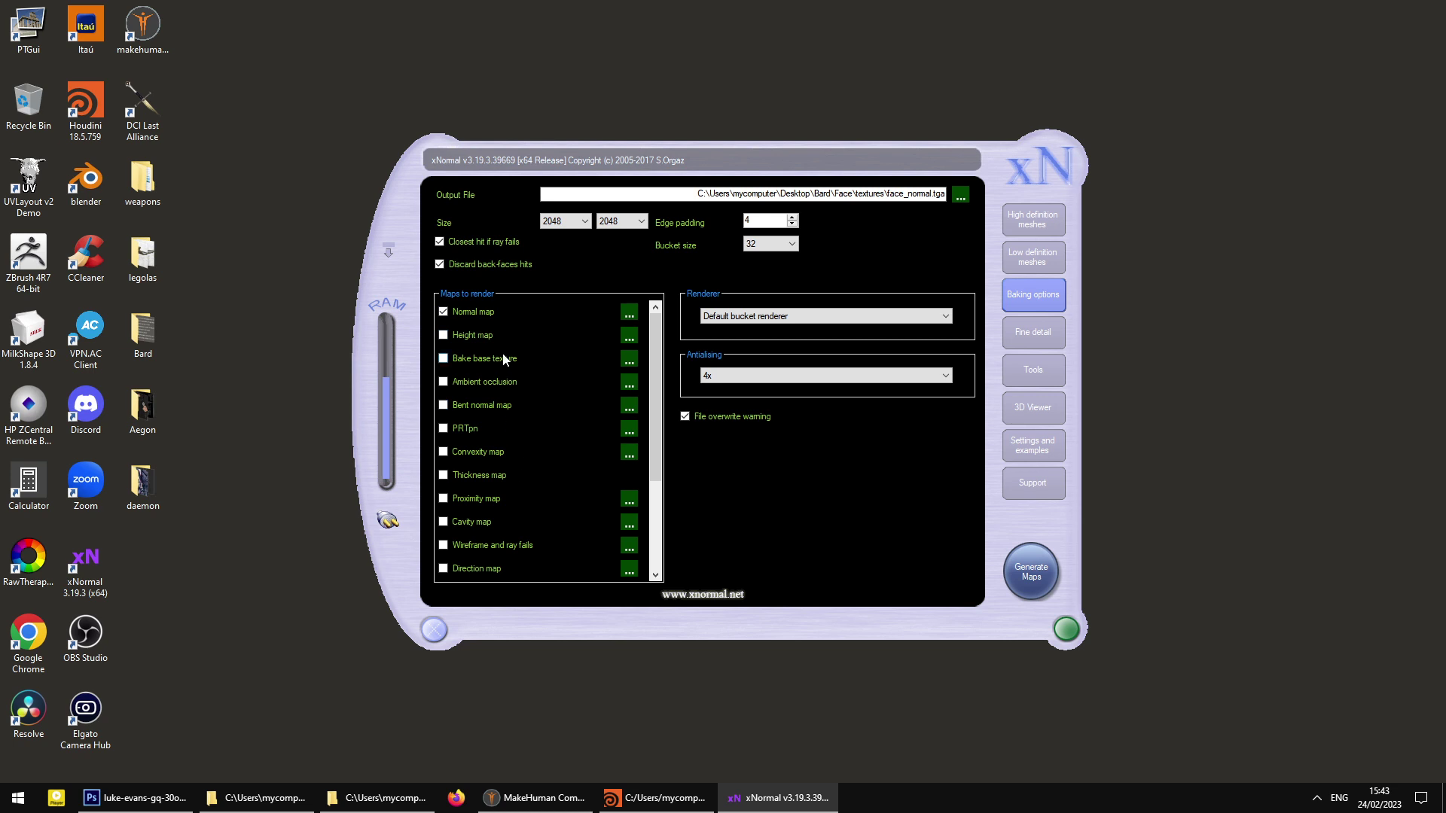
scroll(657, 361, "down", 3)
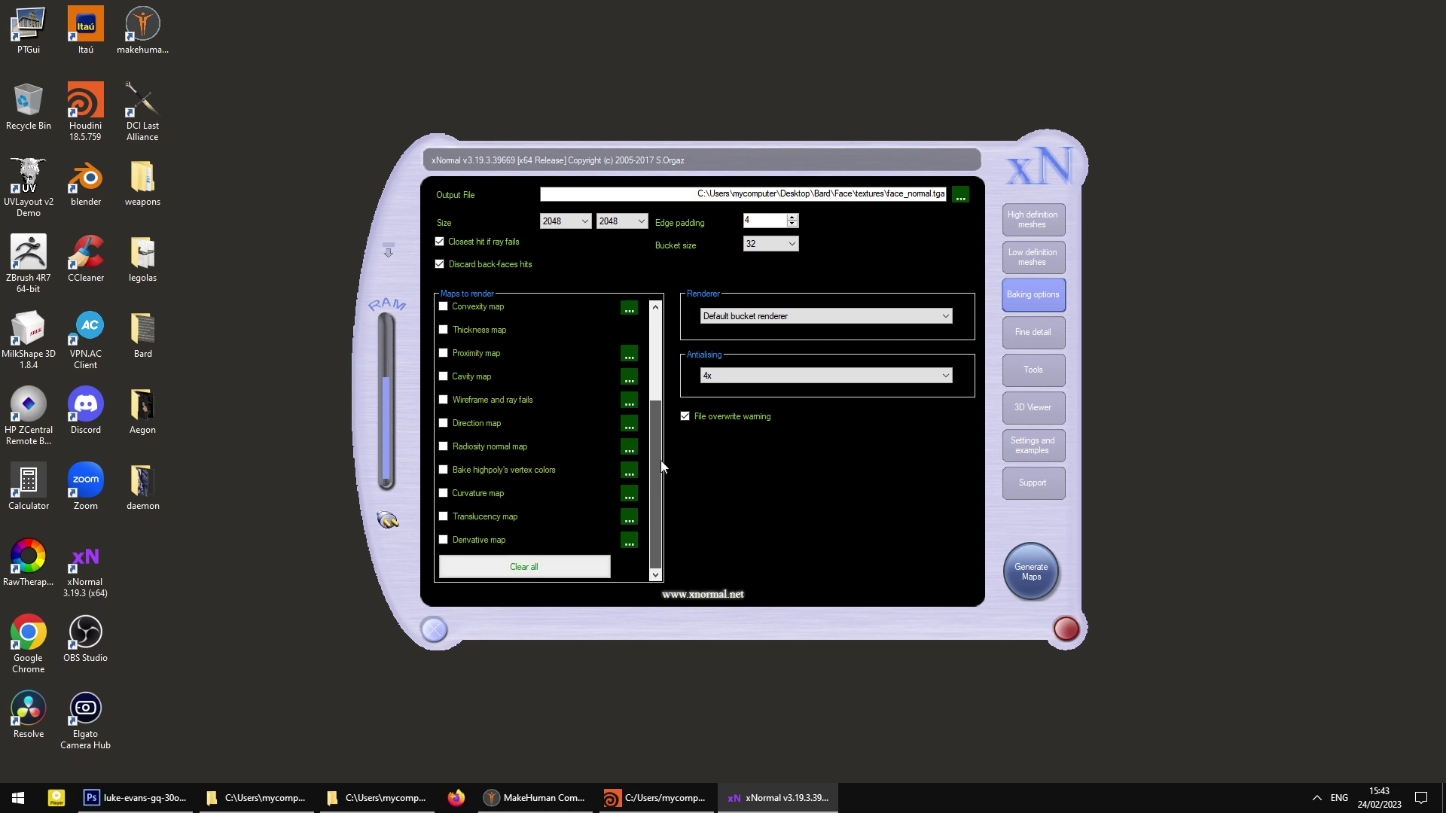
scroll(658, 478, "up", 3)
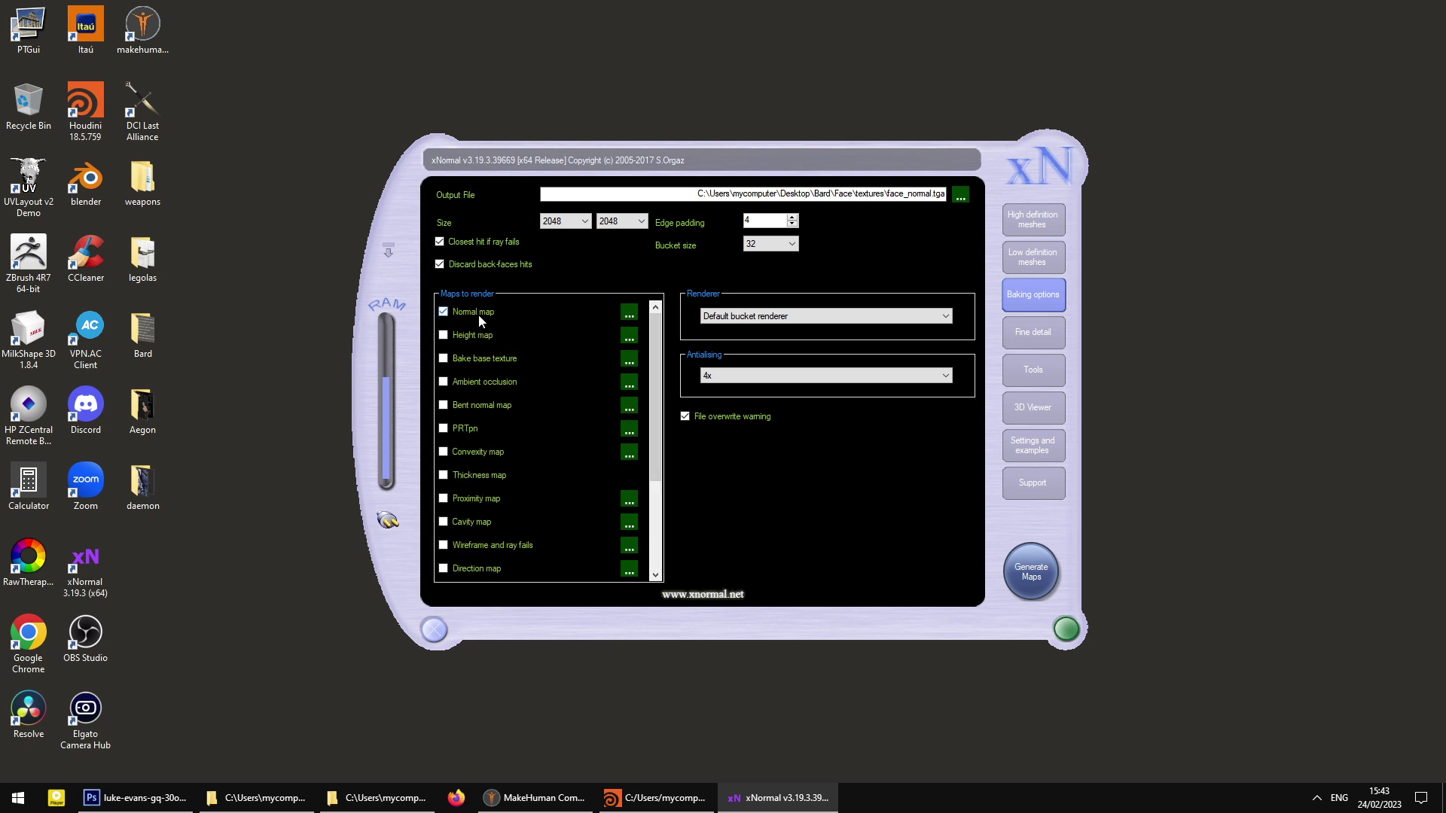
- Review the available baking sizes and set the map size to 4096 × 4096
left_click(558, 221)
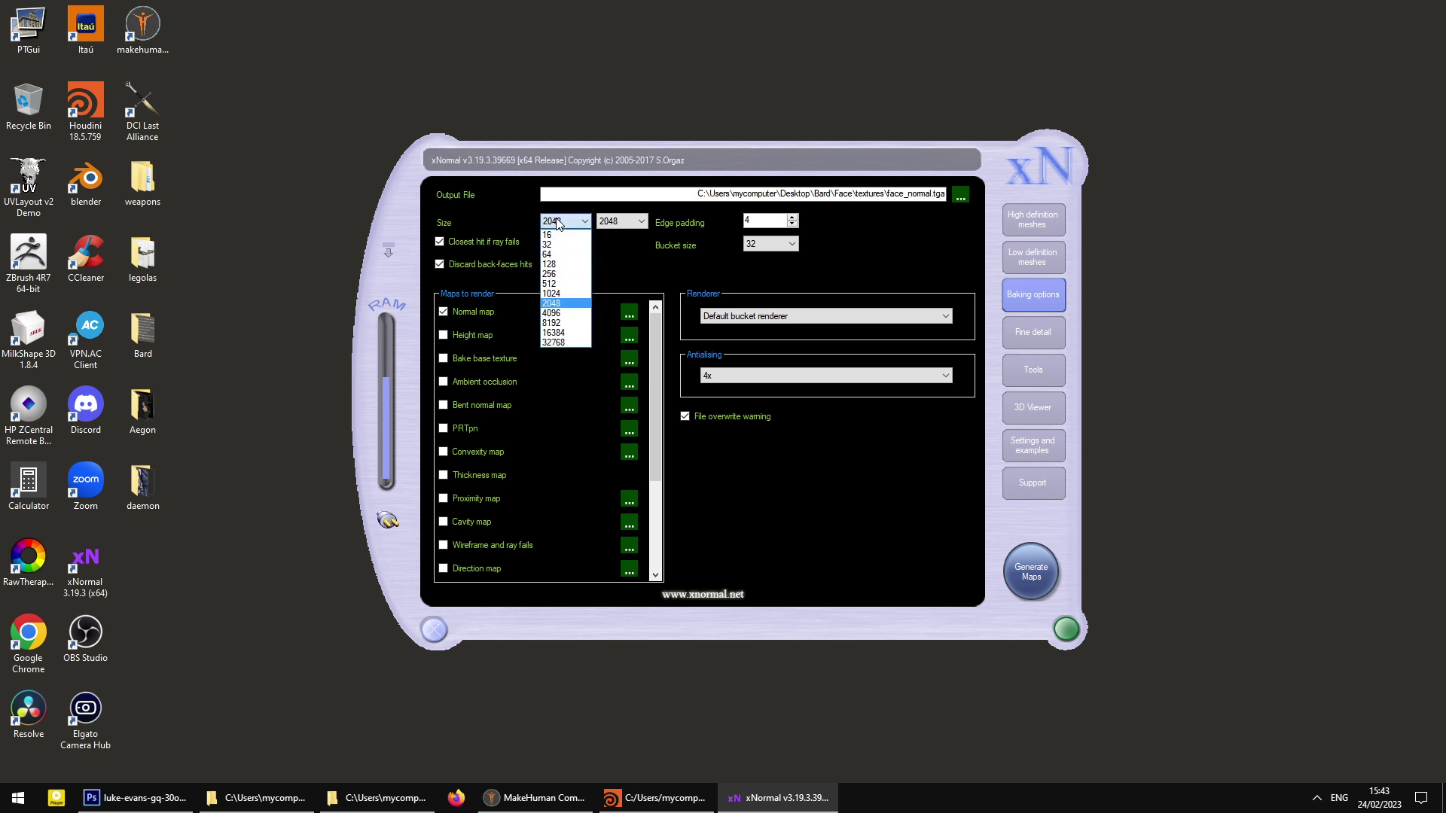
left_click(558, 222)
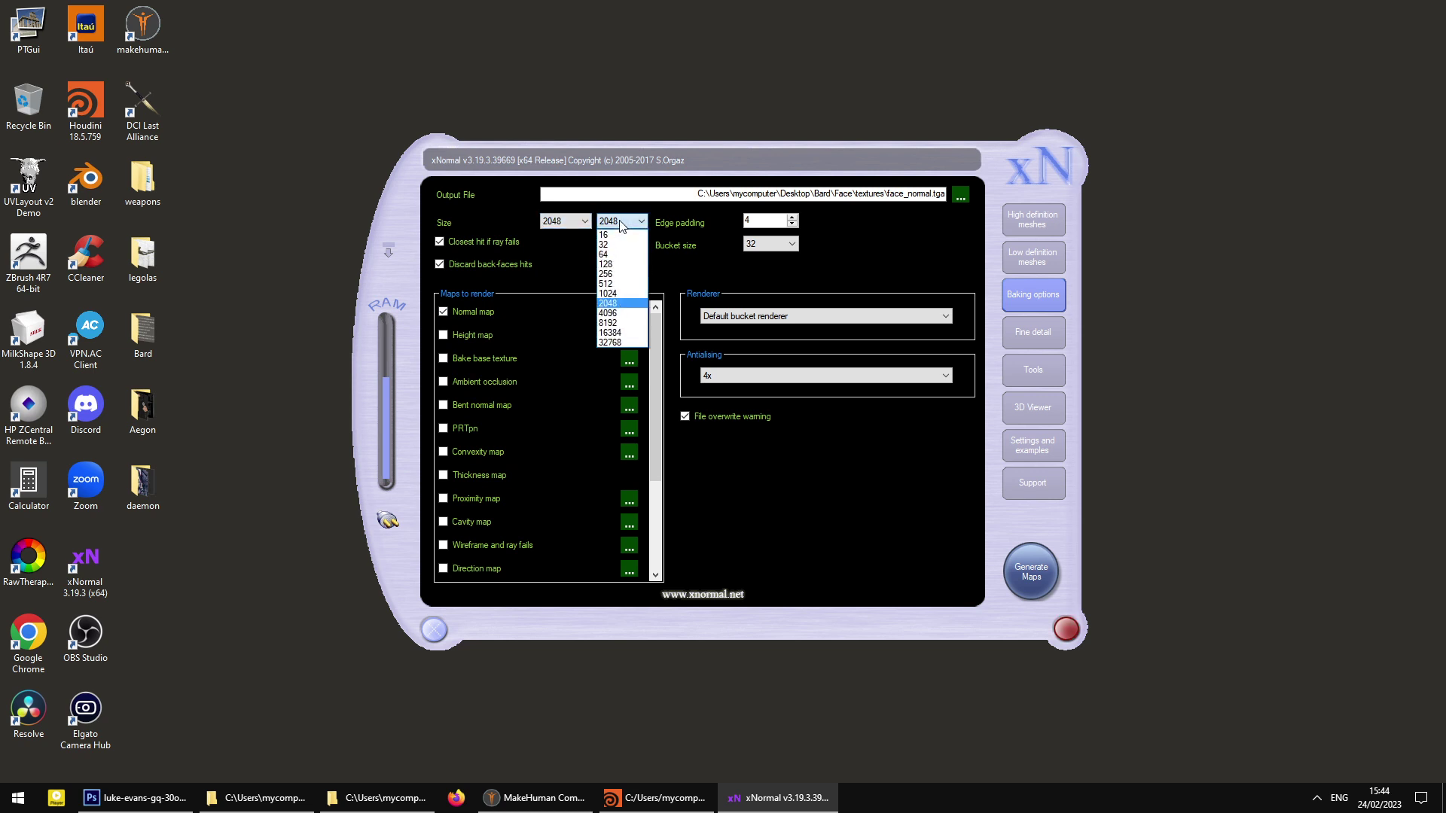
left_click(563, 221)
left_click(565, 222)
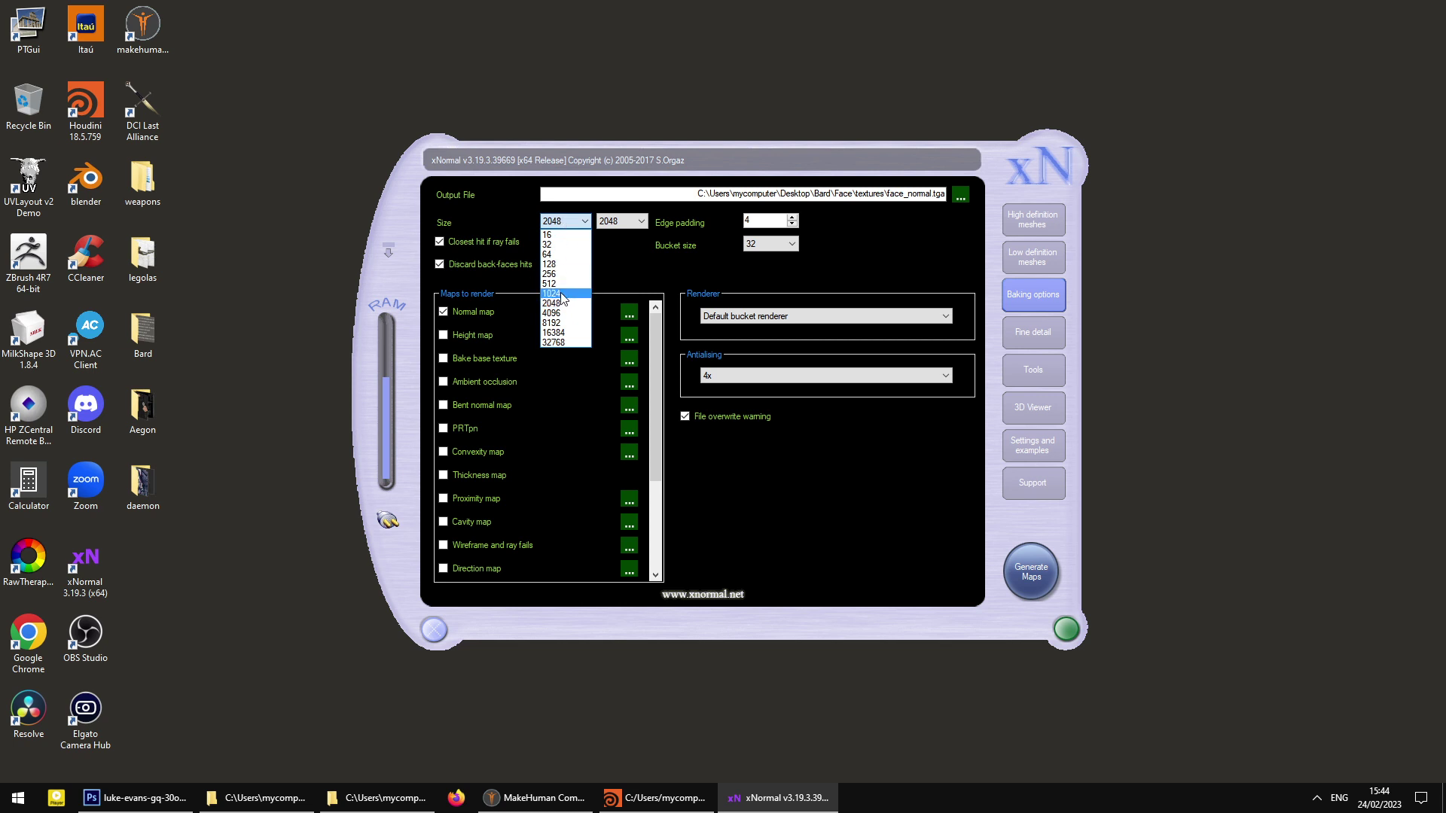
left_click(559, 303)
left_click(565, 222)
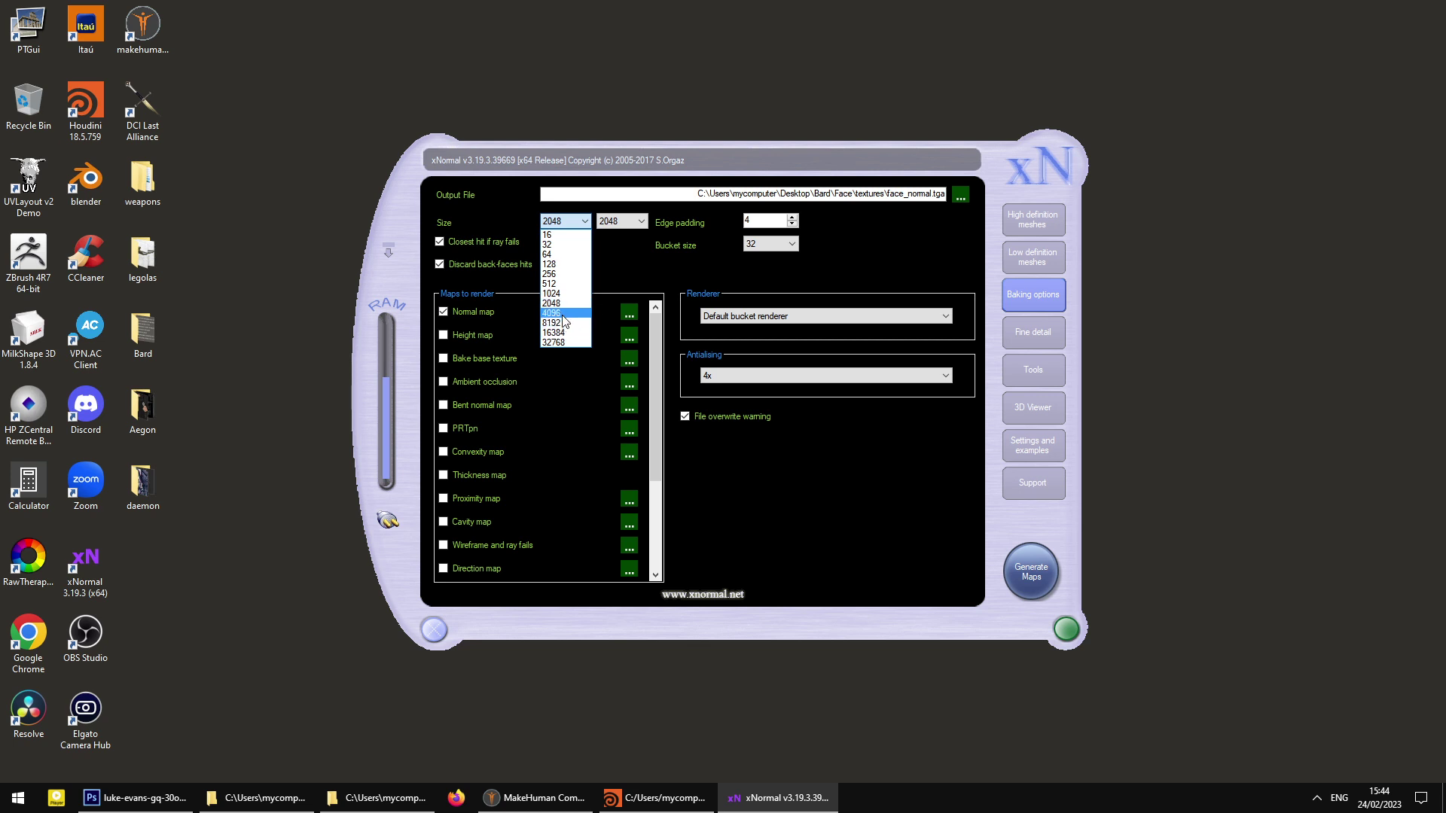
left_click(565, 312)
left_click(613, 222)
left_click(614, 313)
- Set the baking output size to 1024 × 1024
left_click(565, 222)
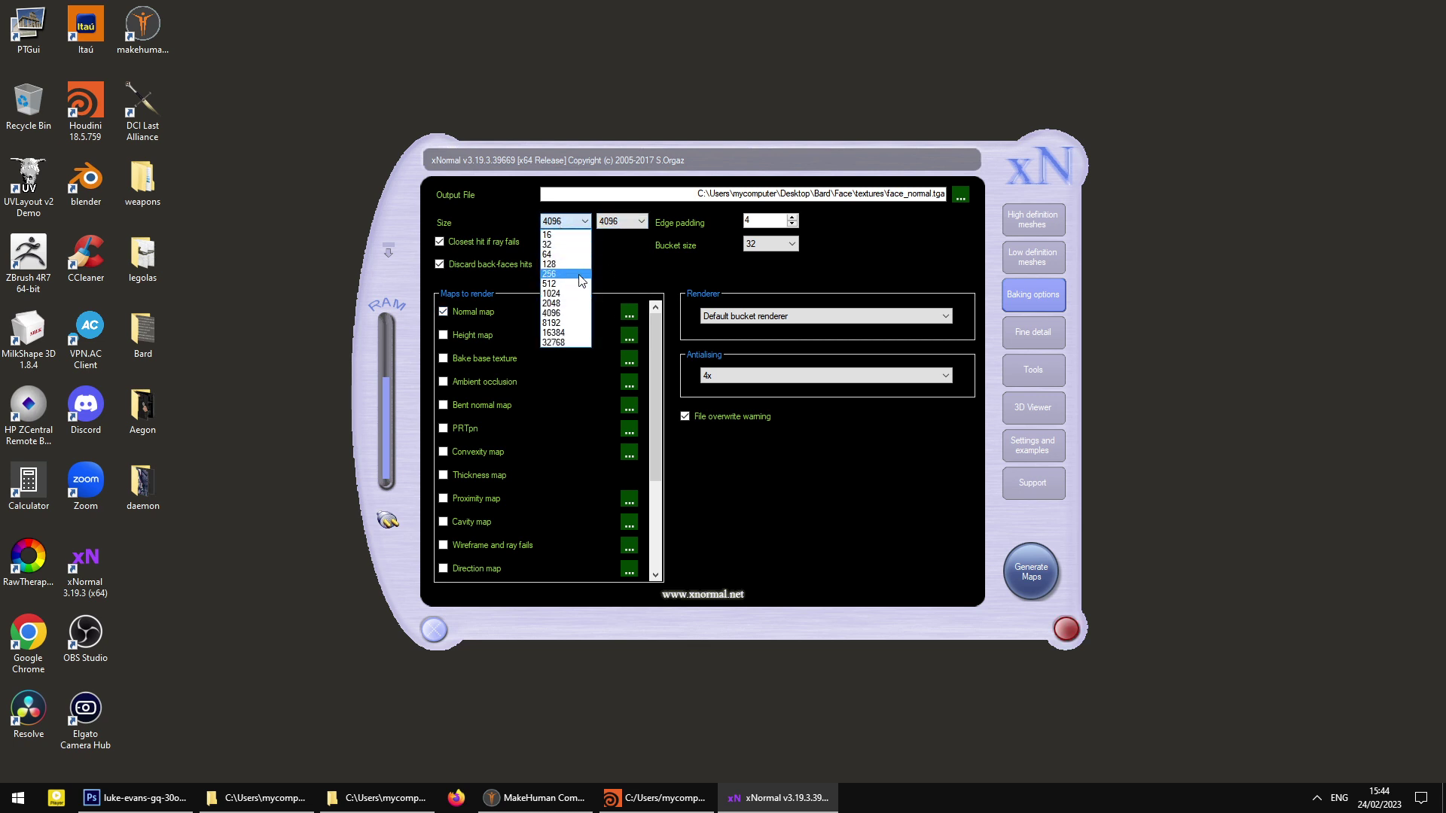
left_click(561, 294)
left_click(621, 221)
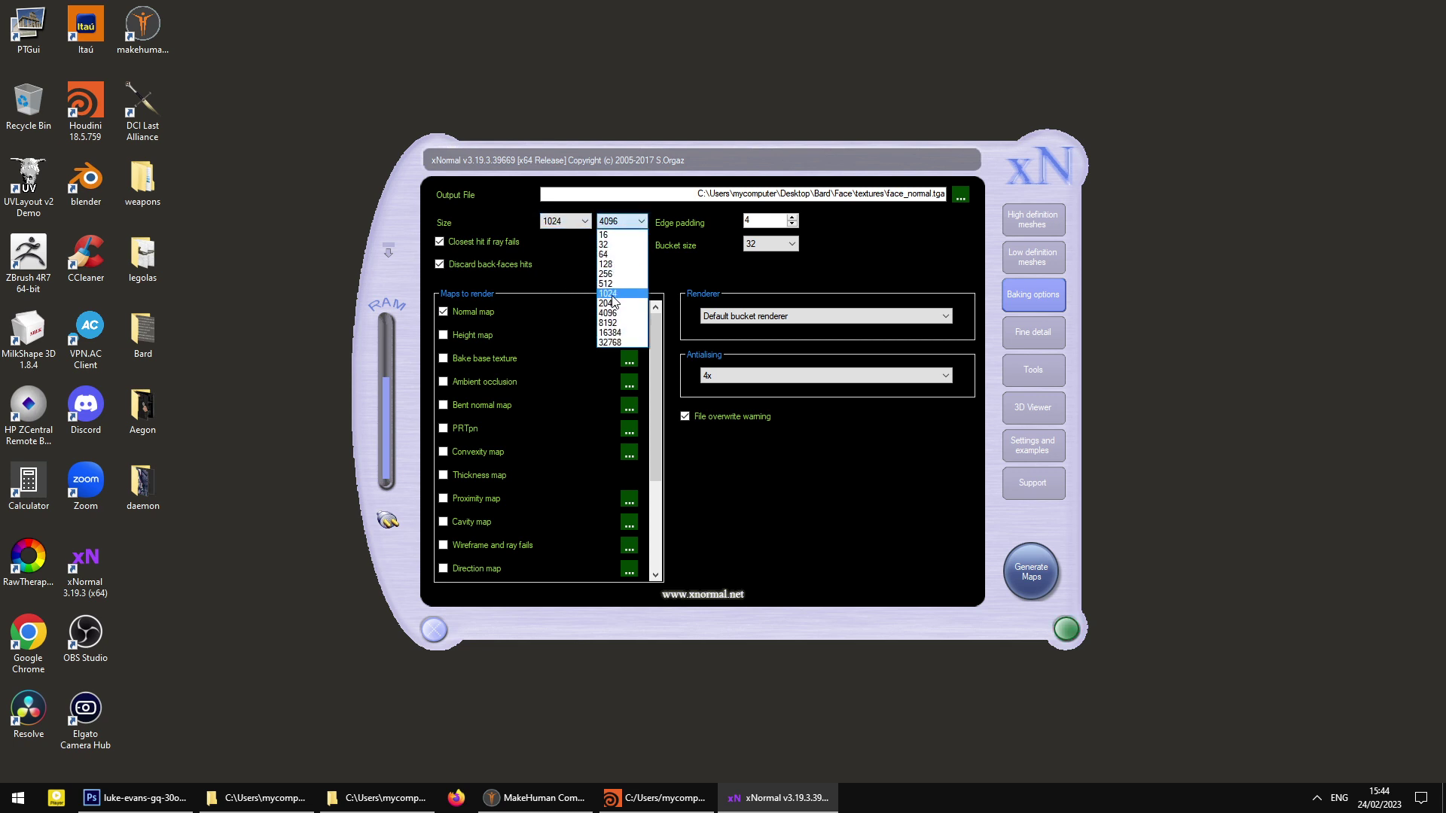
left_click(612, 294)
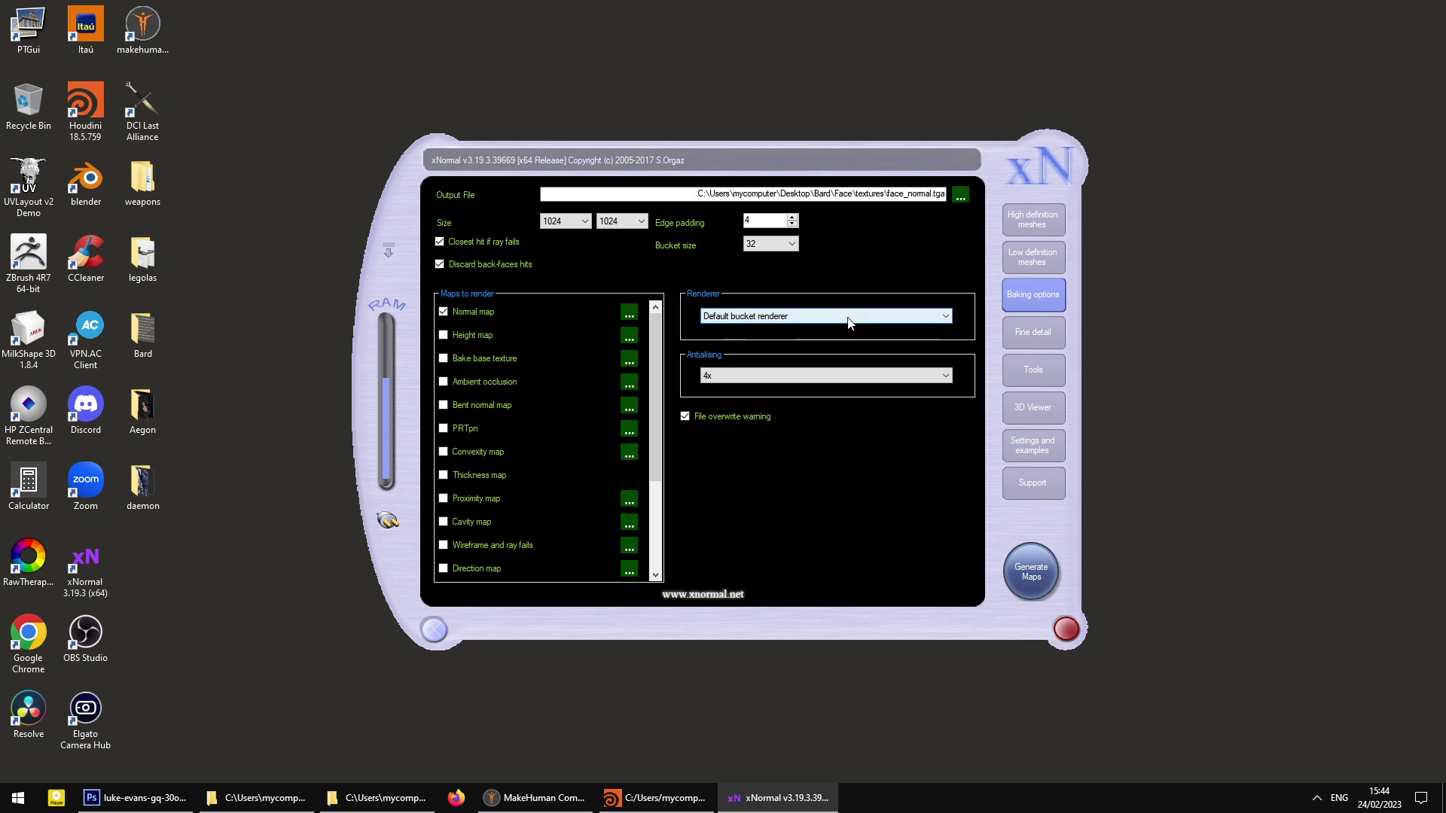
- Generate the face normal map with 4x antialiasing and close the render preview
left_click(733, 377)
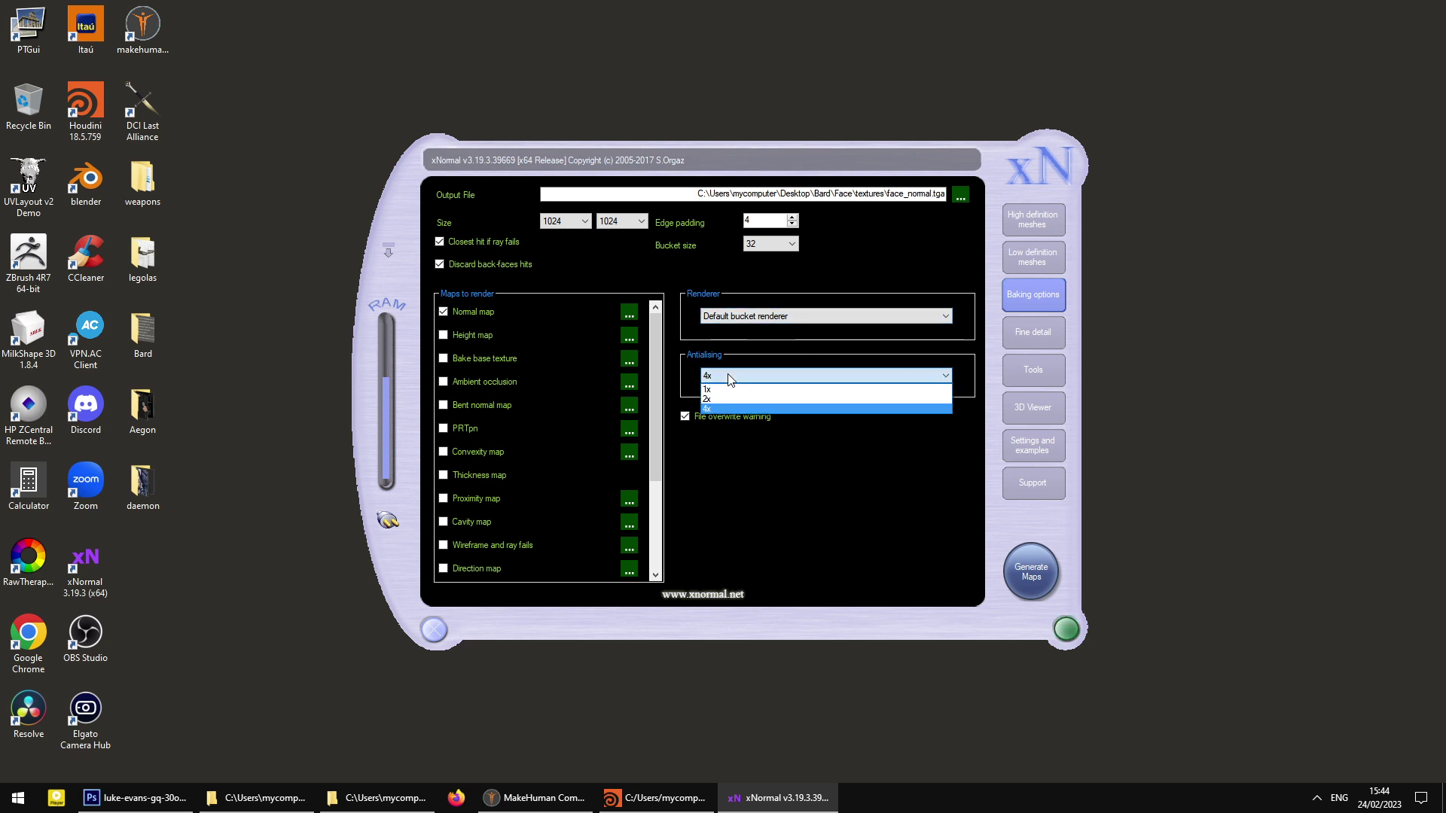
left_click(737, 402)
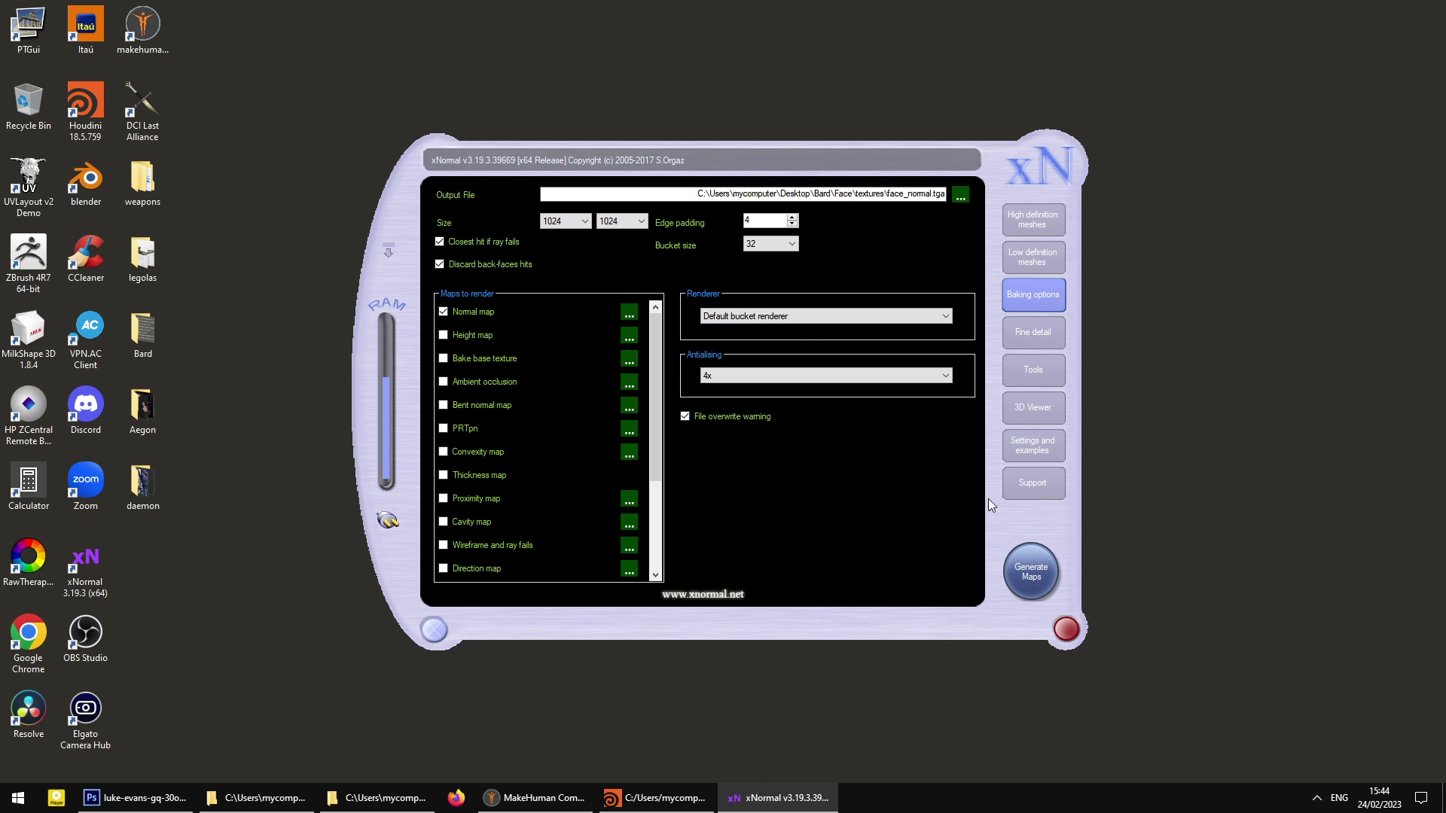
left_click(1045, 567)
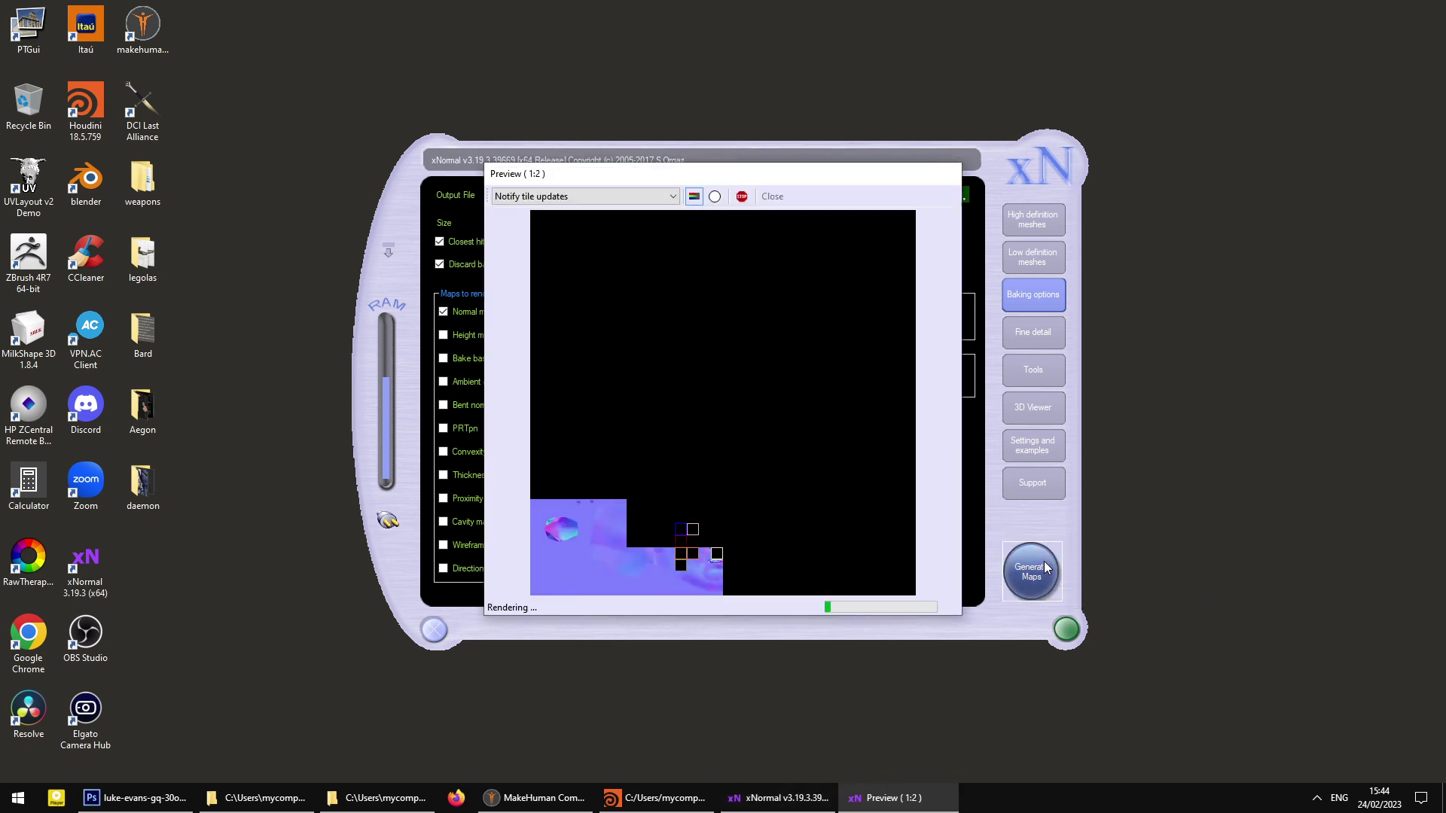
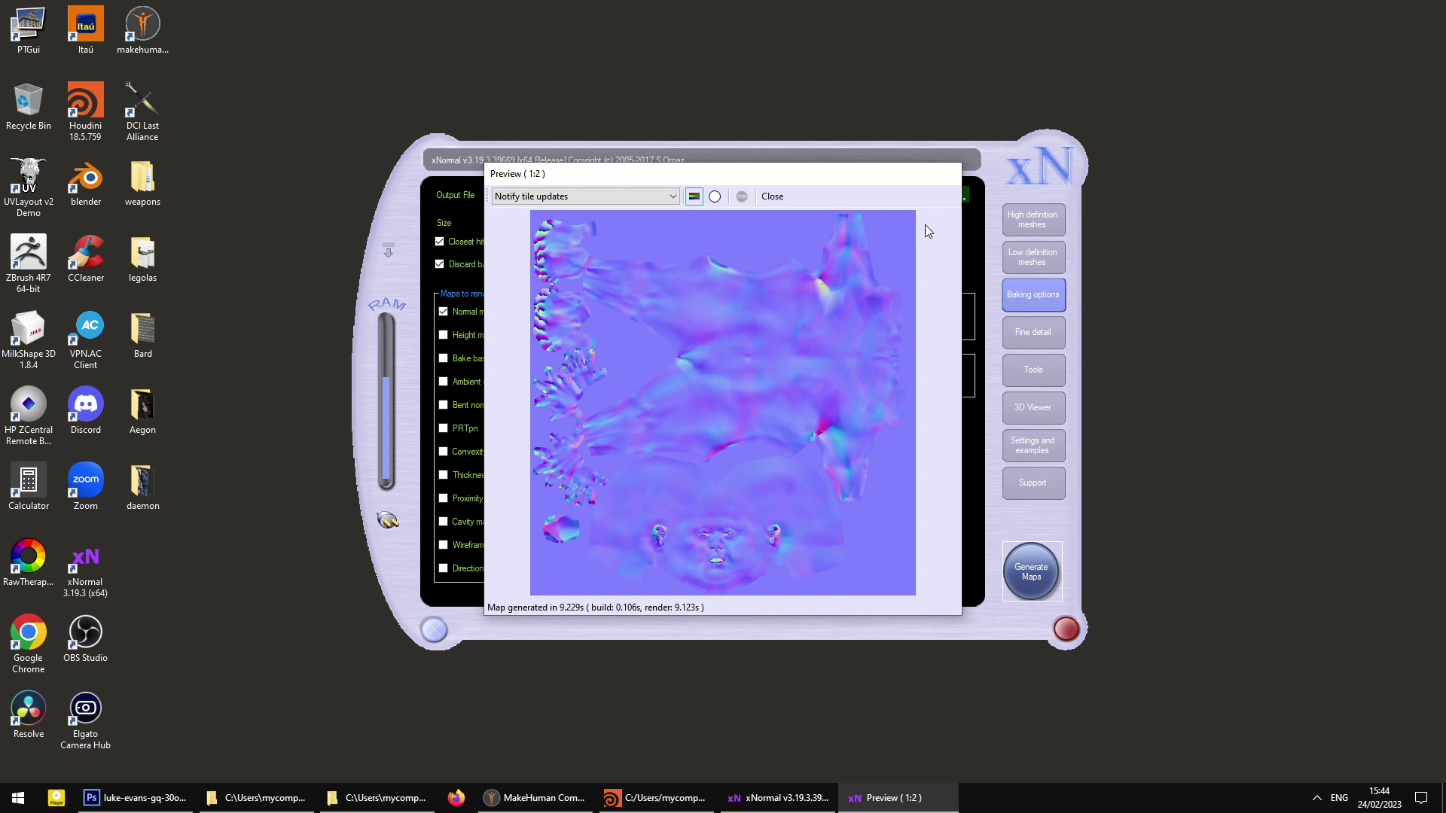
left_click(774, 197)
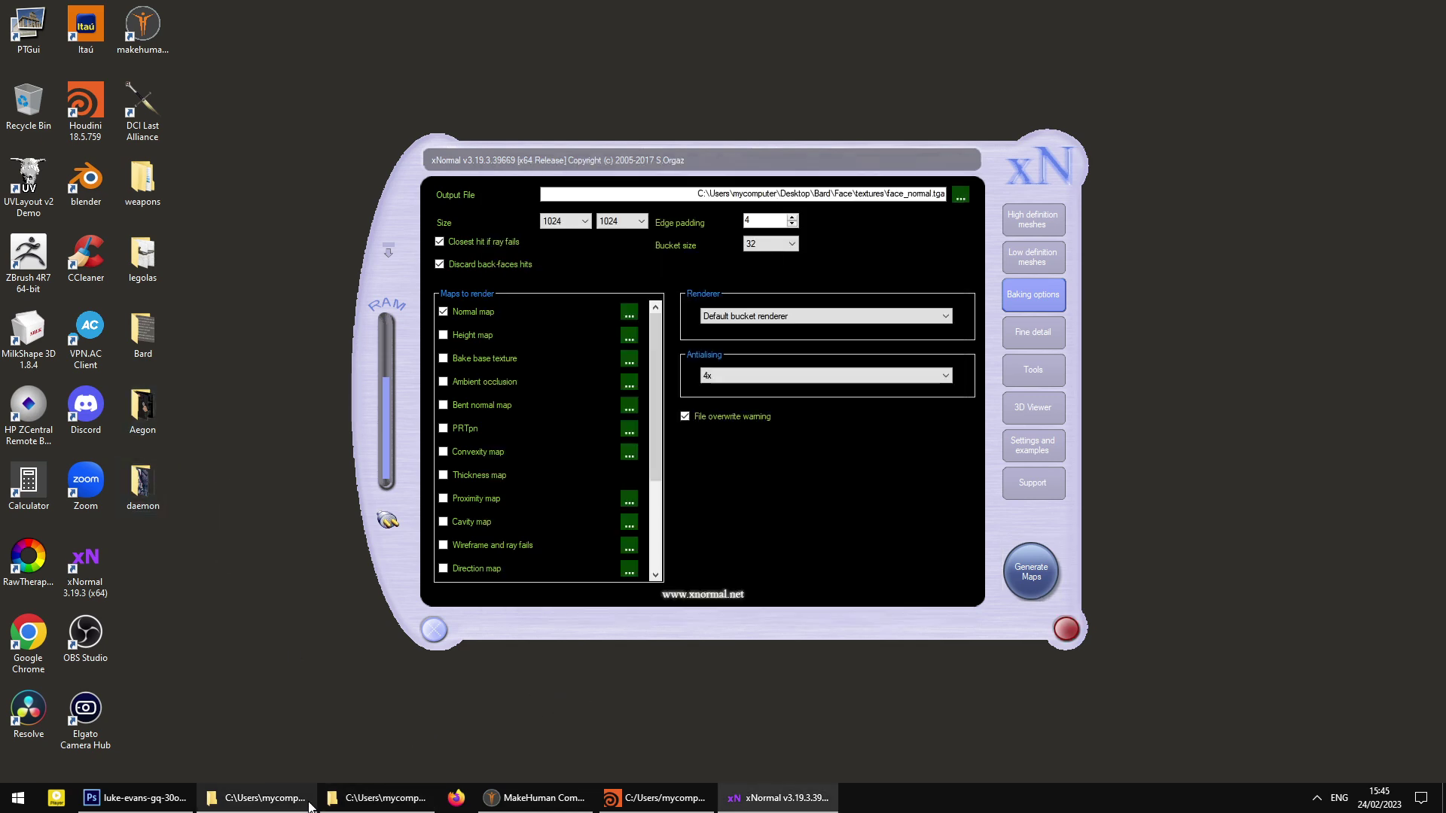
- Open face_normal_normals.tga from the Bard/Face/textures folder in Photoshop
left_click(309, 800)
left_click(377, 798)
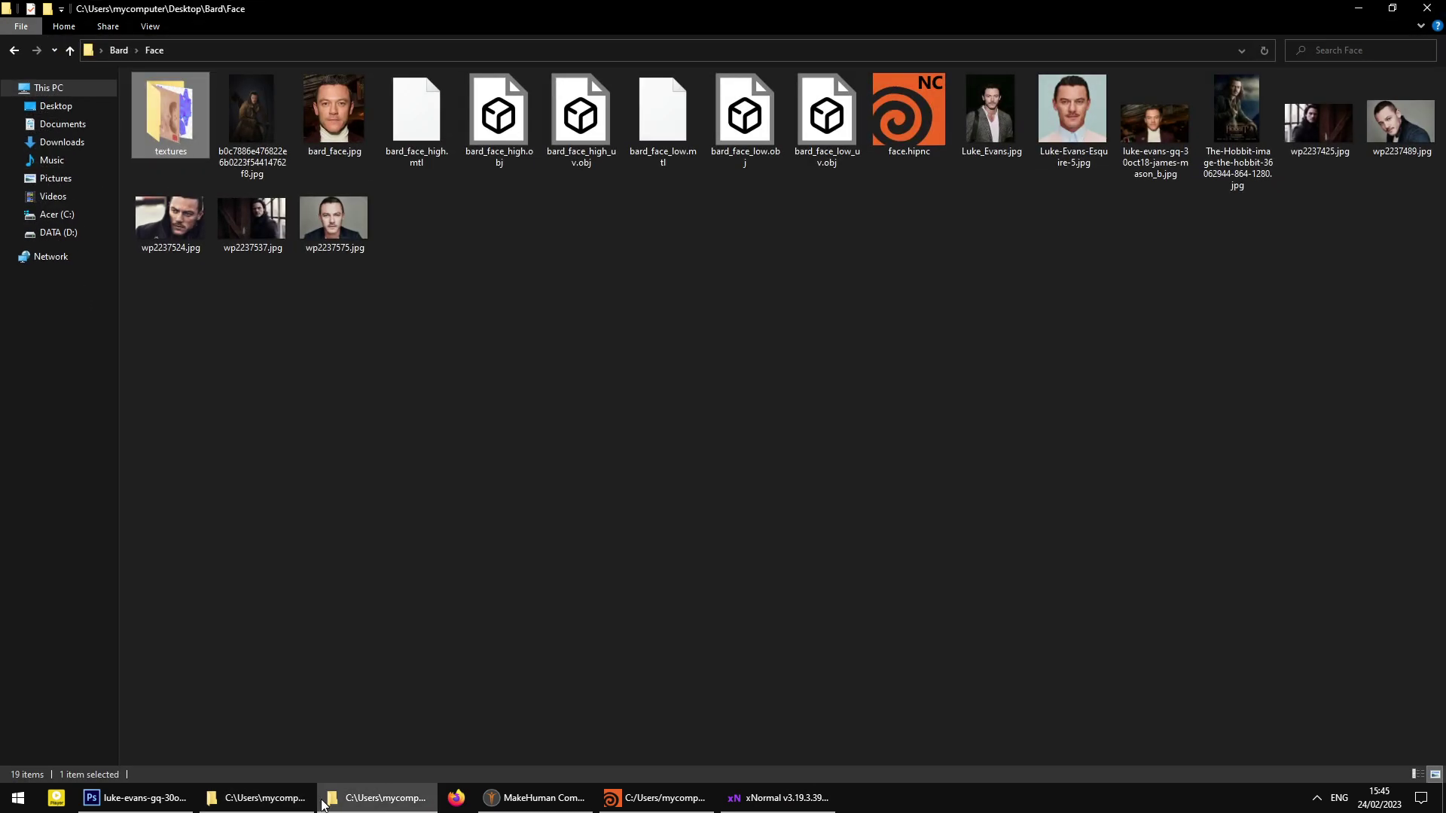
double_click(161, 120)
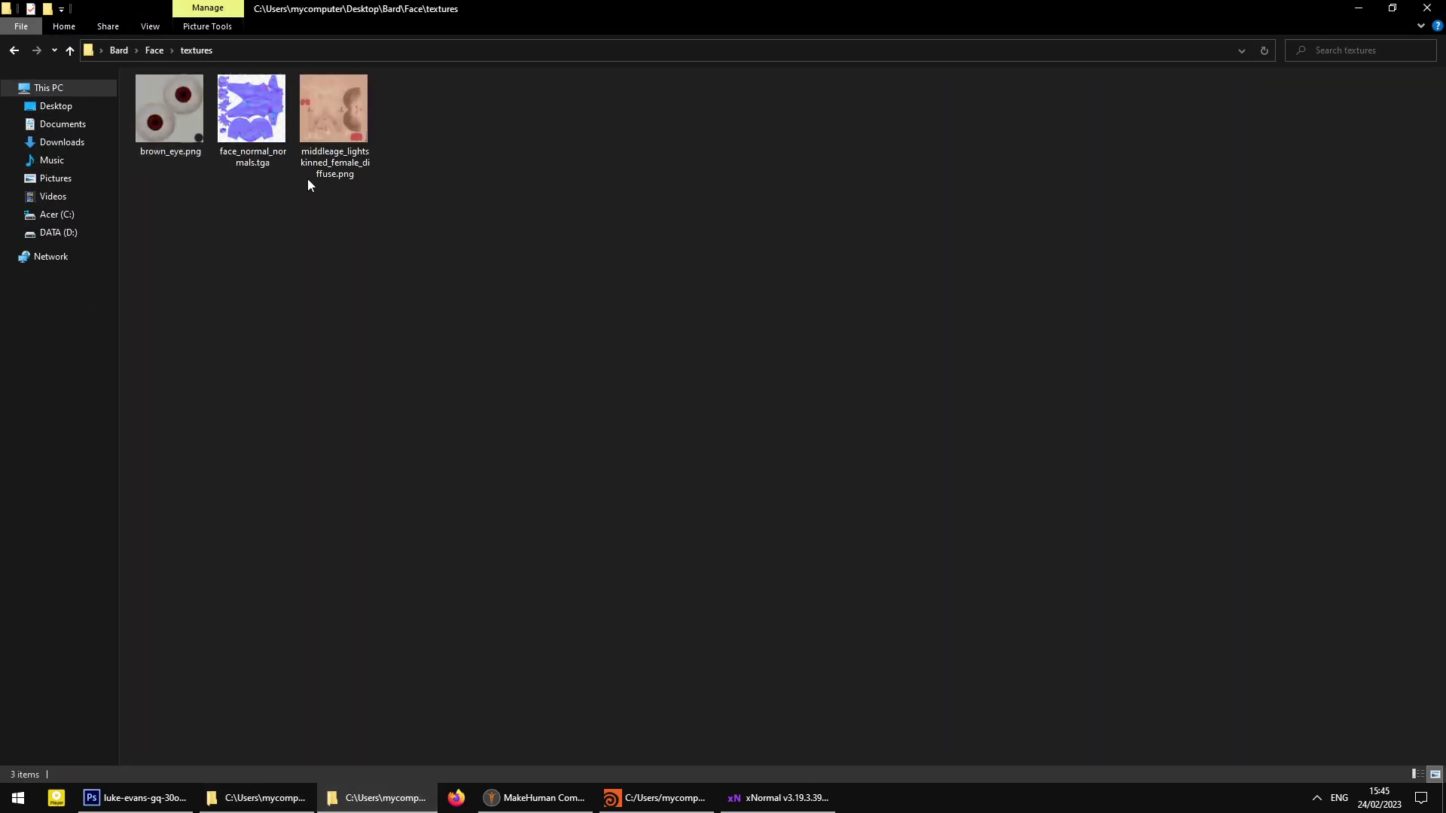
left_click(265, 129)
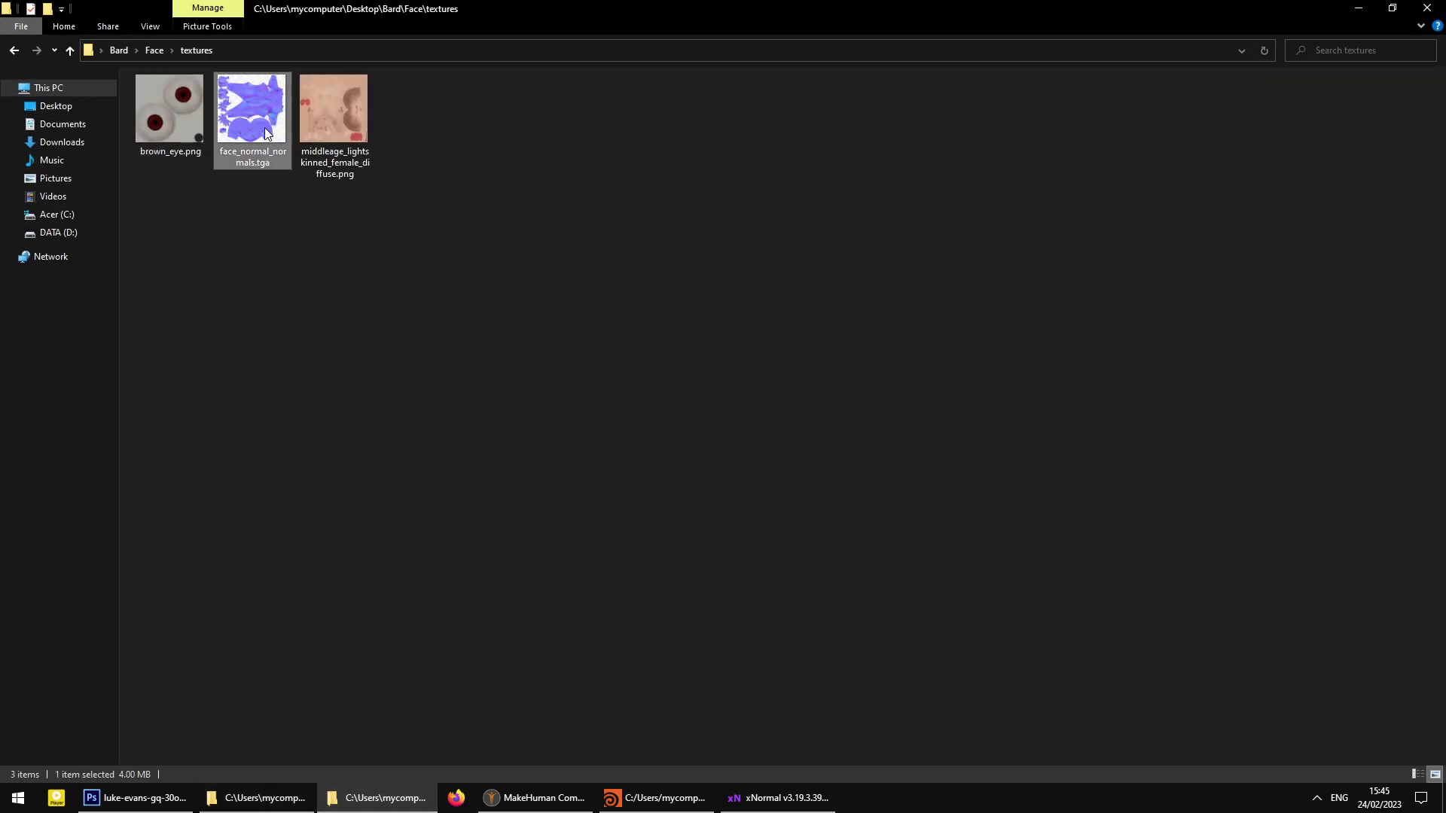
double_click(264, 128)
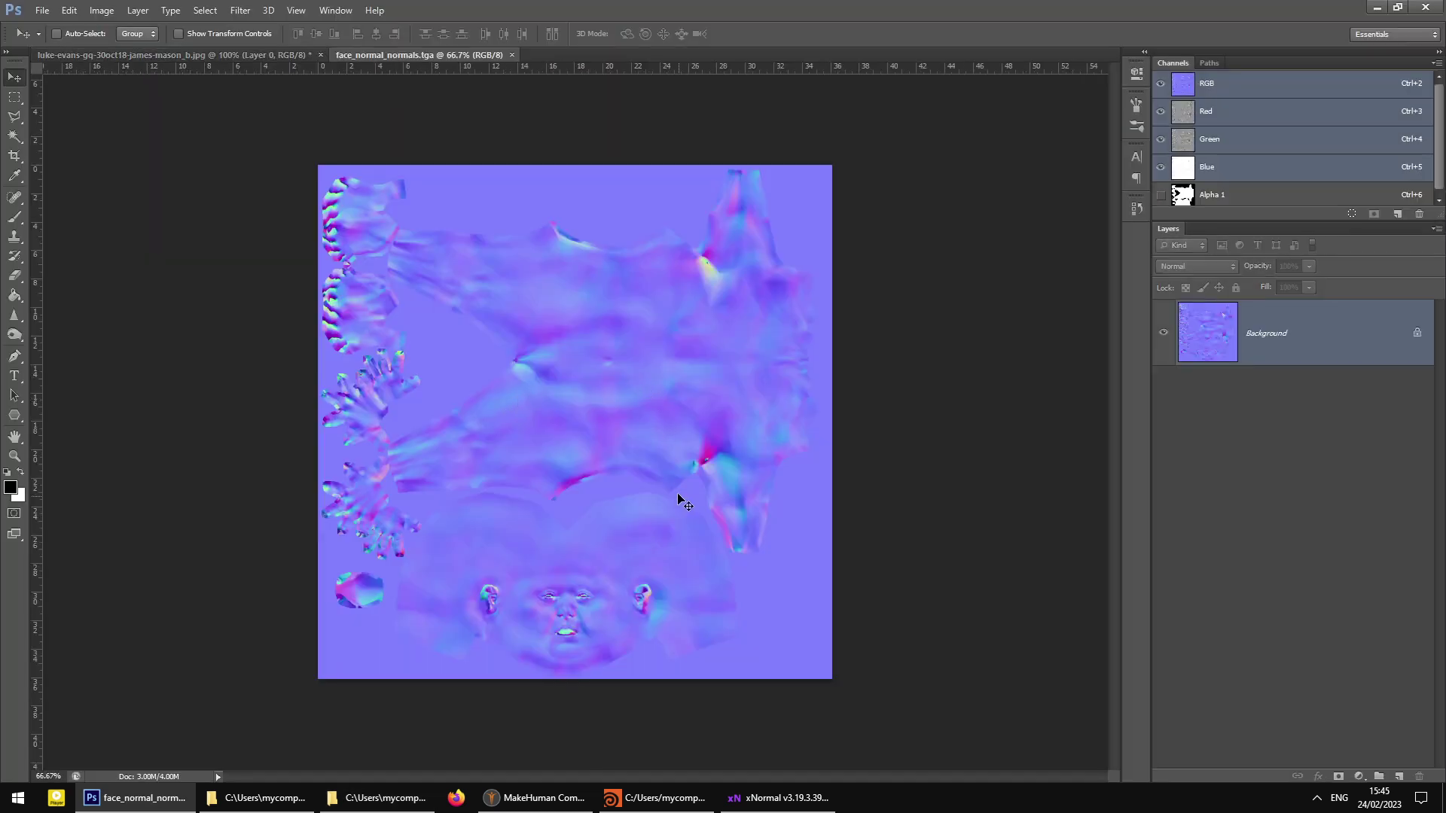
- Examine the face area of the baked normal map up close, including the eyes, mouth and ears
key("ctrl+plus")
key("ctrl+plus")
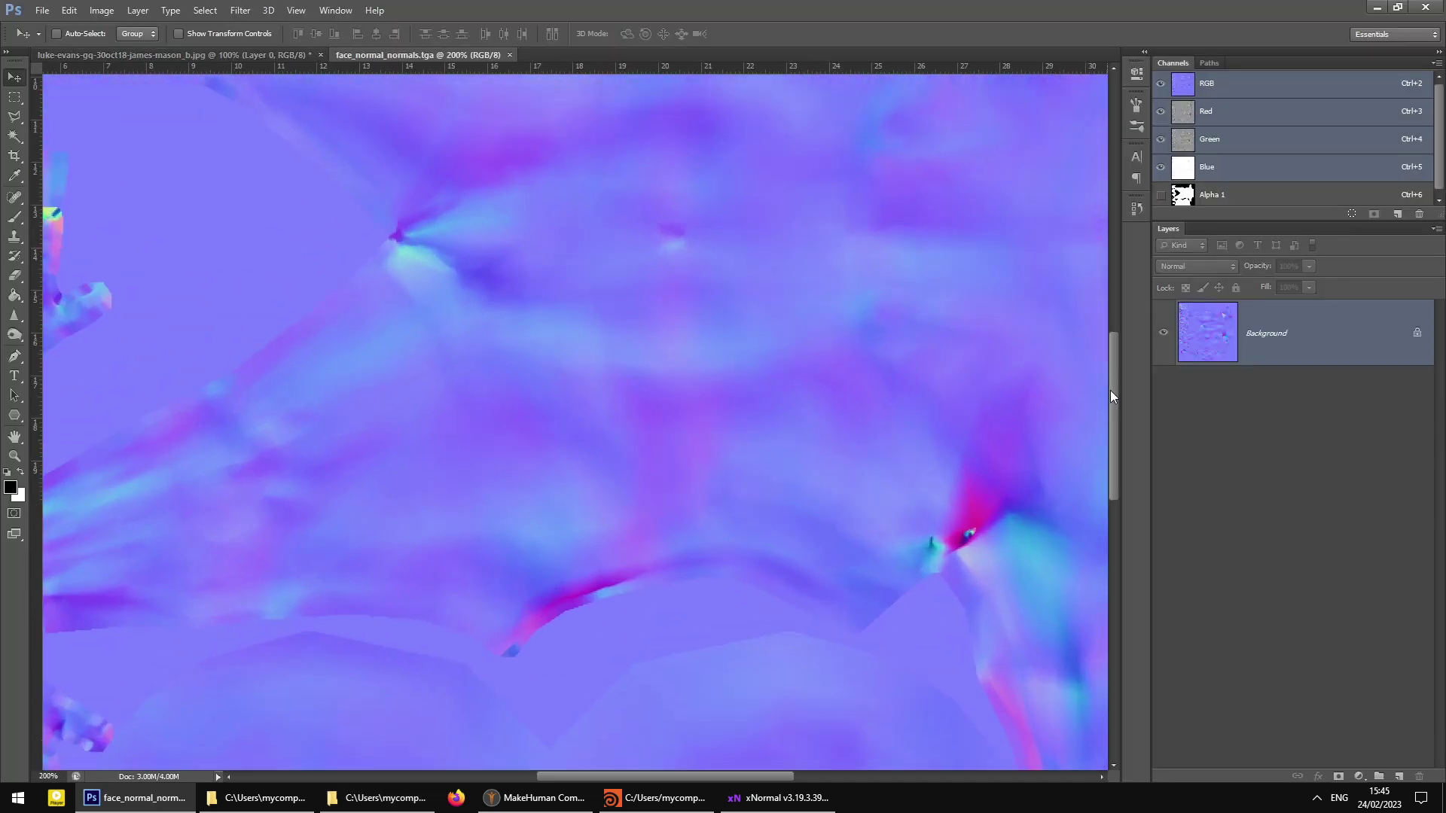
scroll(1109, 387, "down", 5)
key("ctrl+plus")
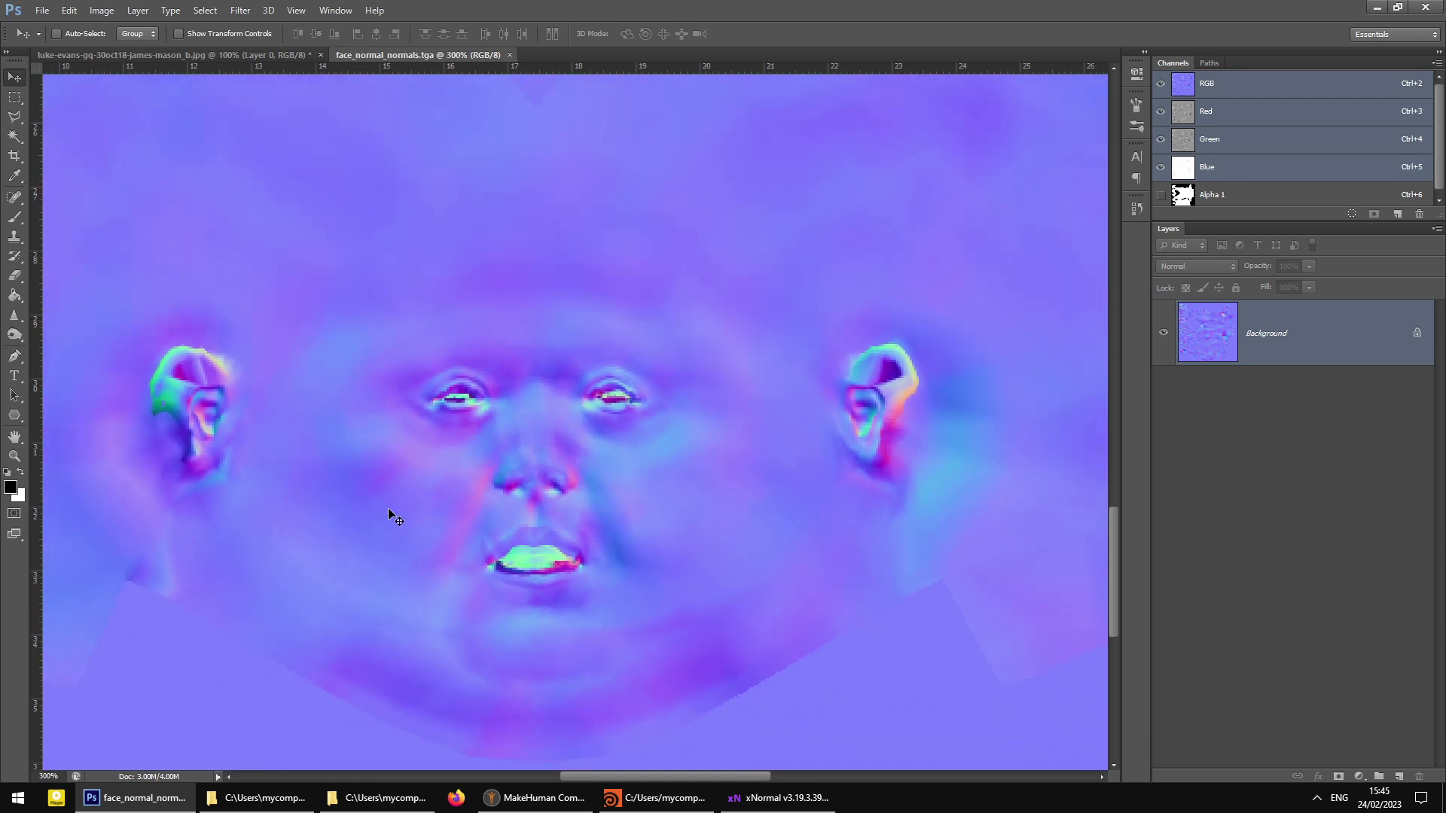
scroll(794, 540, "up", 1)
scroll(746, 587, "down", 1)
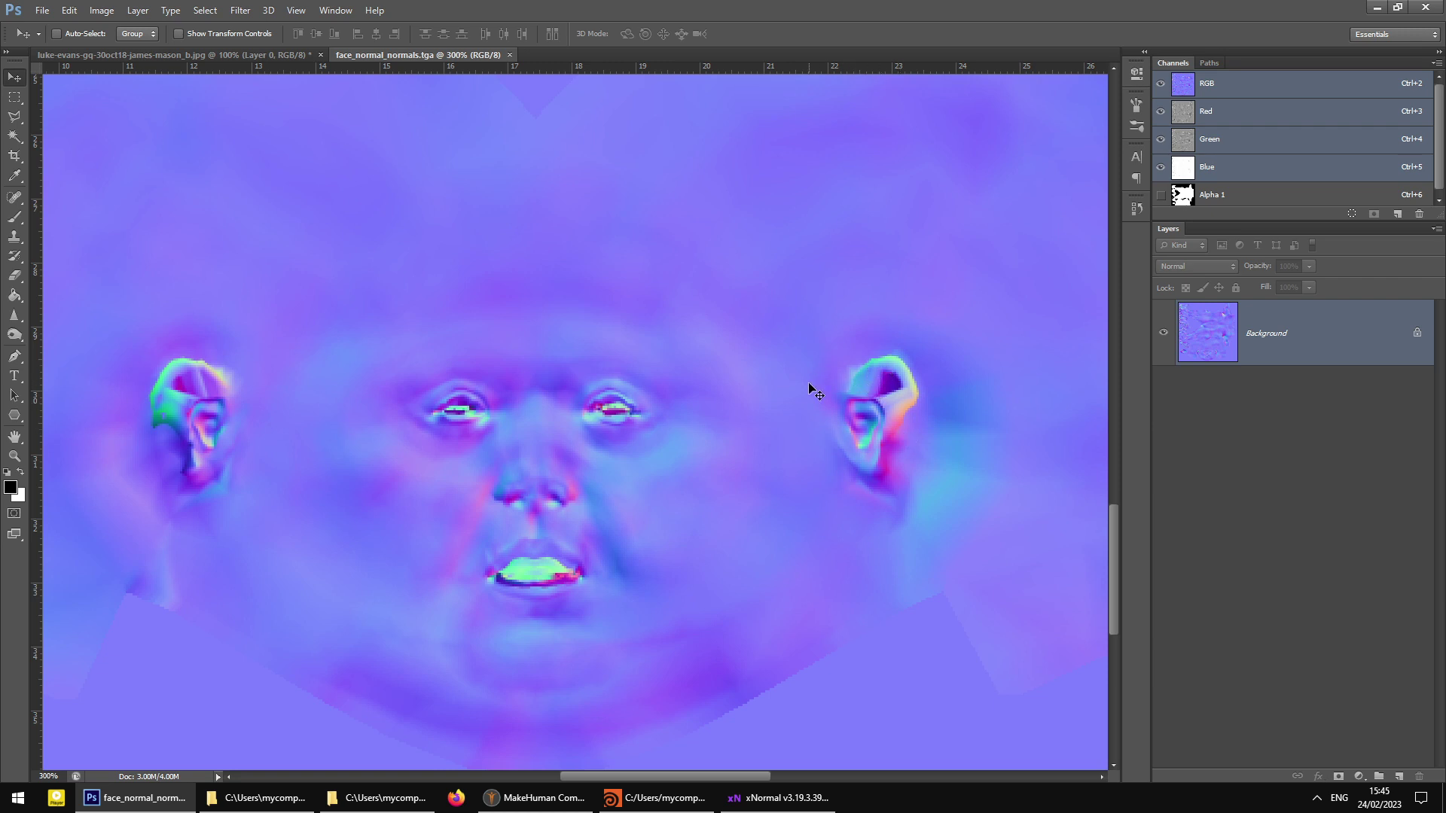
scroll(812, 430, "up", 1)
scroll(798, 467, "down", 1)
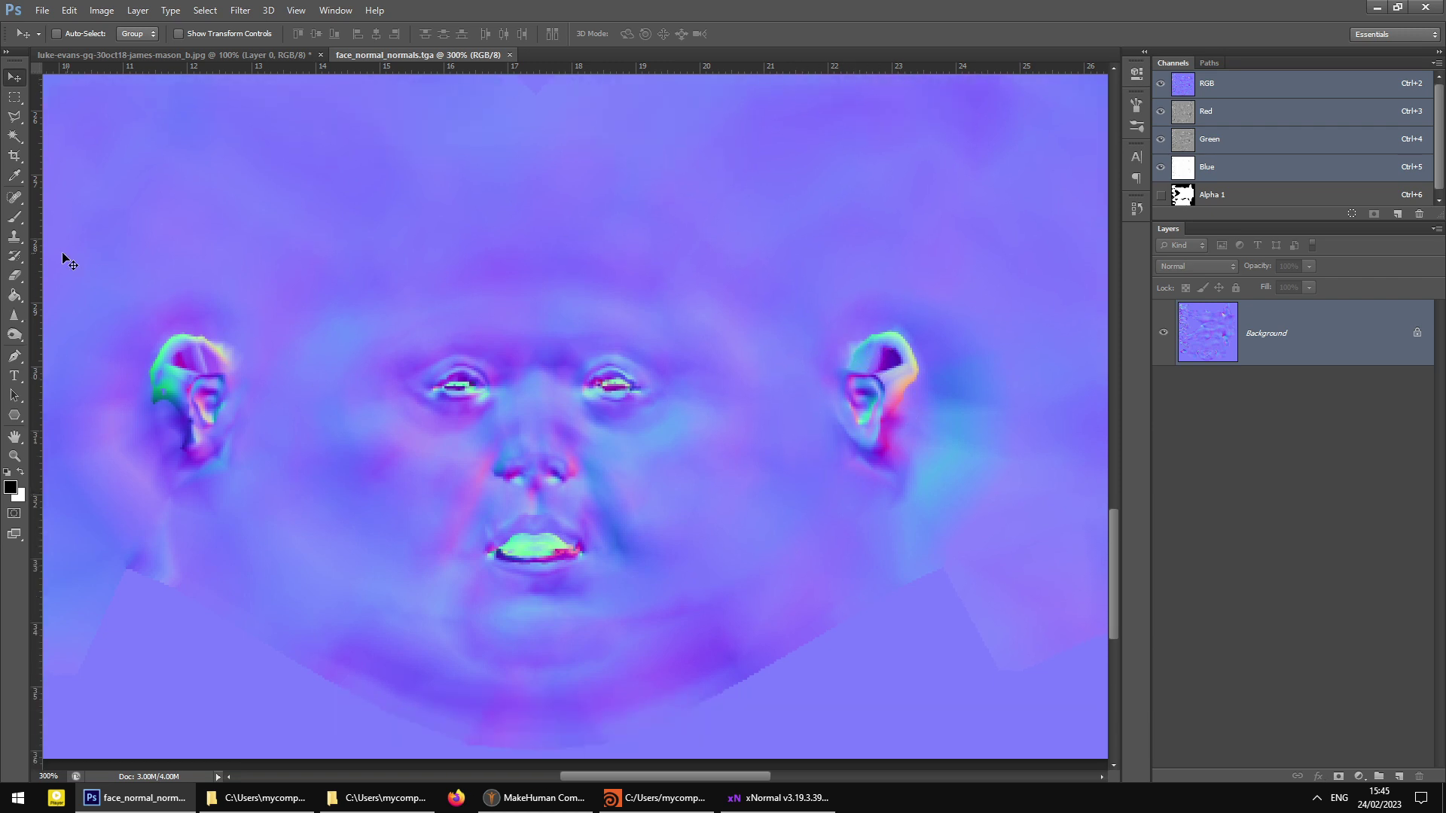
- Try softening one ear of the normal map with a 28 px Clone Stamp at 62% opacity, and undo the stroke
left_click(16, 216)
left_click(14, 237)
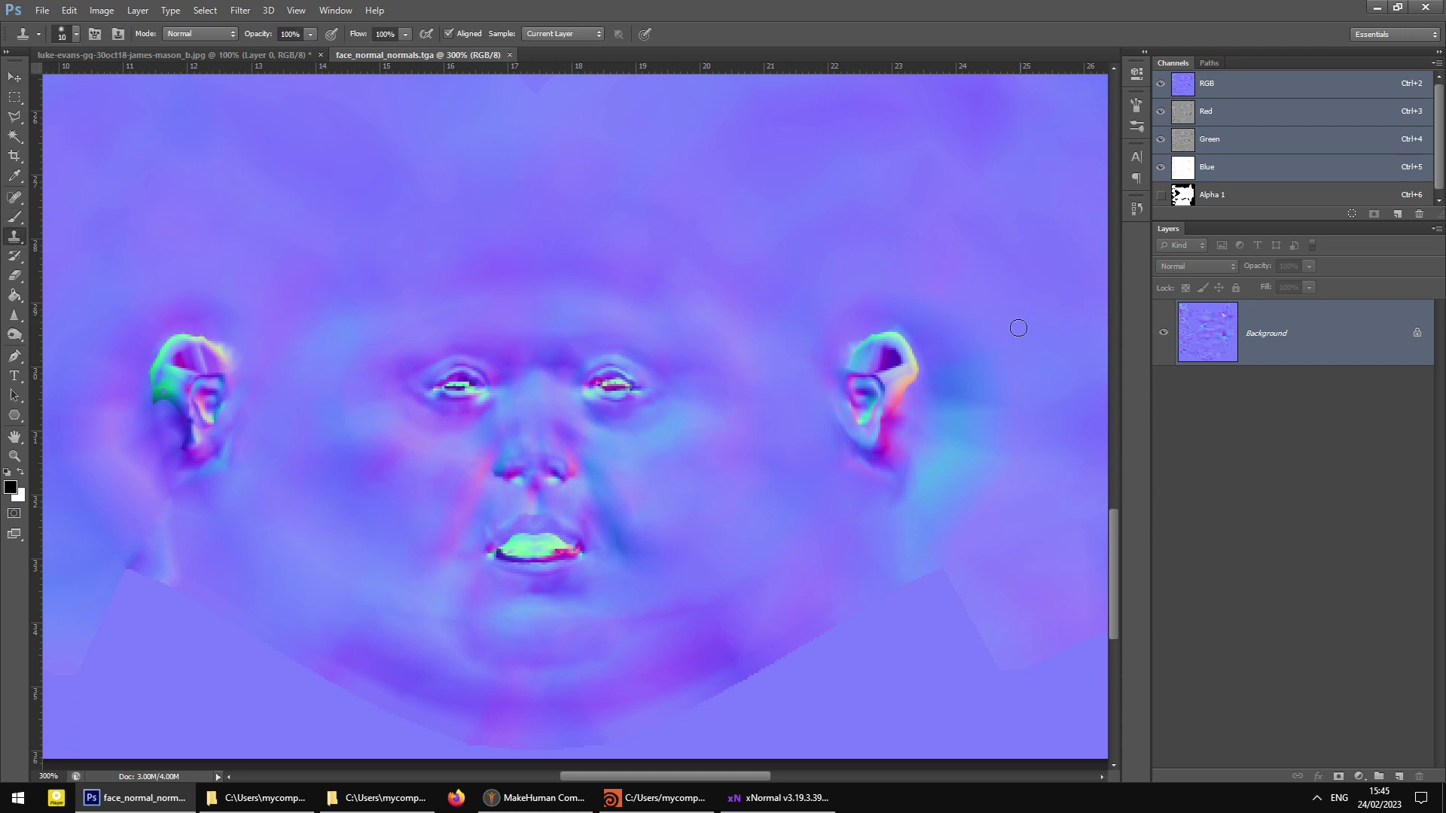
right_click(988, 366)
left_click_drag(1017, 401, 1027, 400)
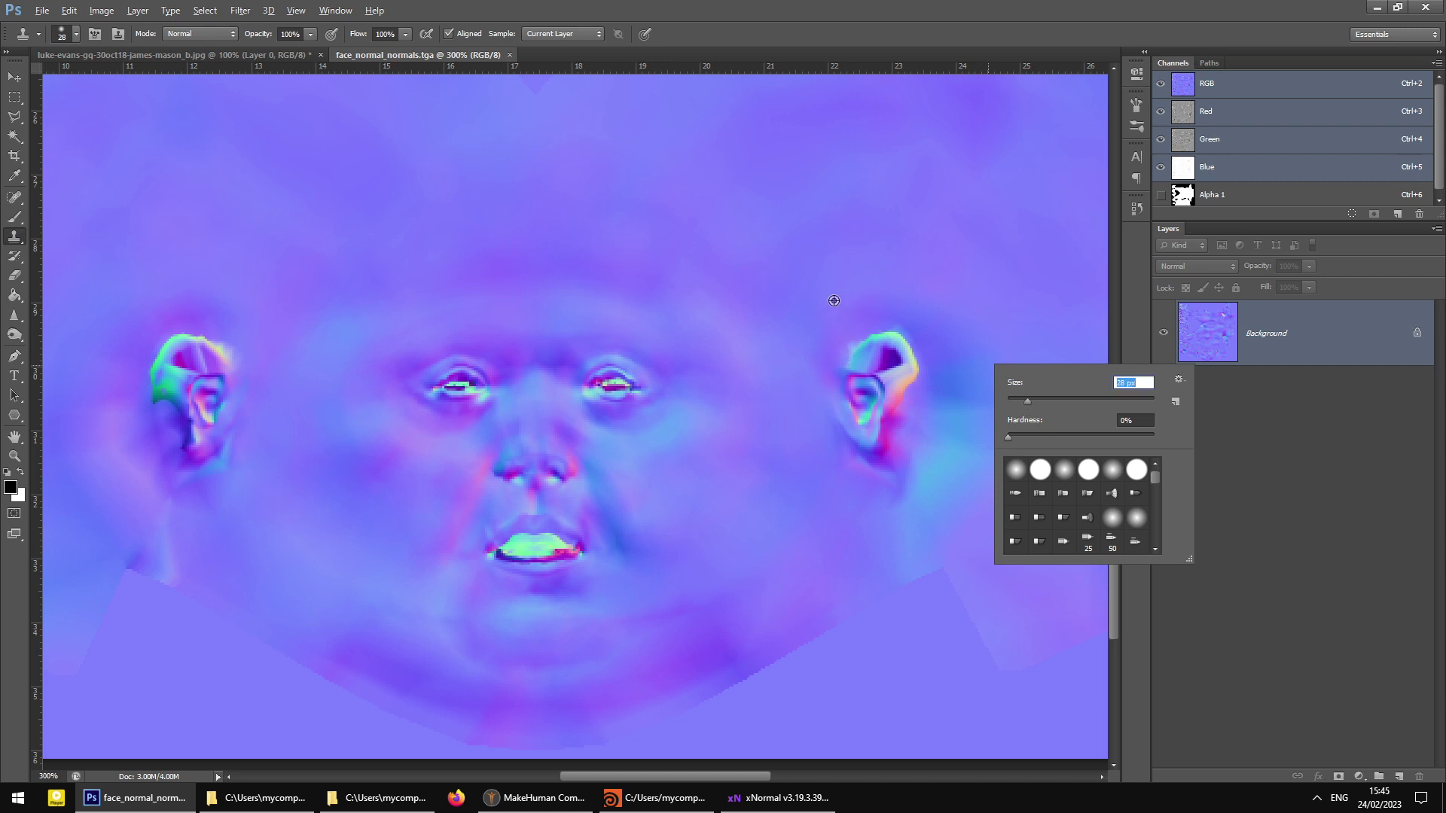
key("Return")
left_click(311, 34)
left_click_drag(312, 51, 280, 50)
mouse_move(874, 354)
left_mouse_down()
mouse_move(884, 385)
mouse_move(869, 394)
mouse_move(860, 375)
left_mouse_up()
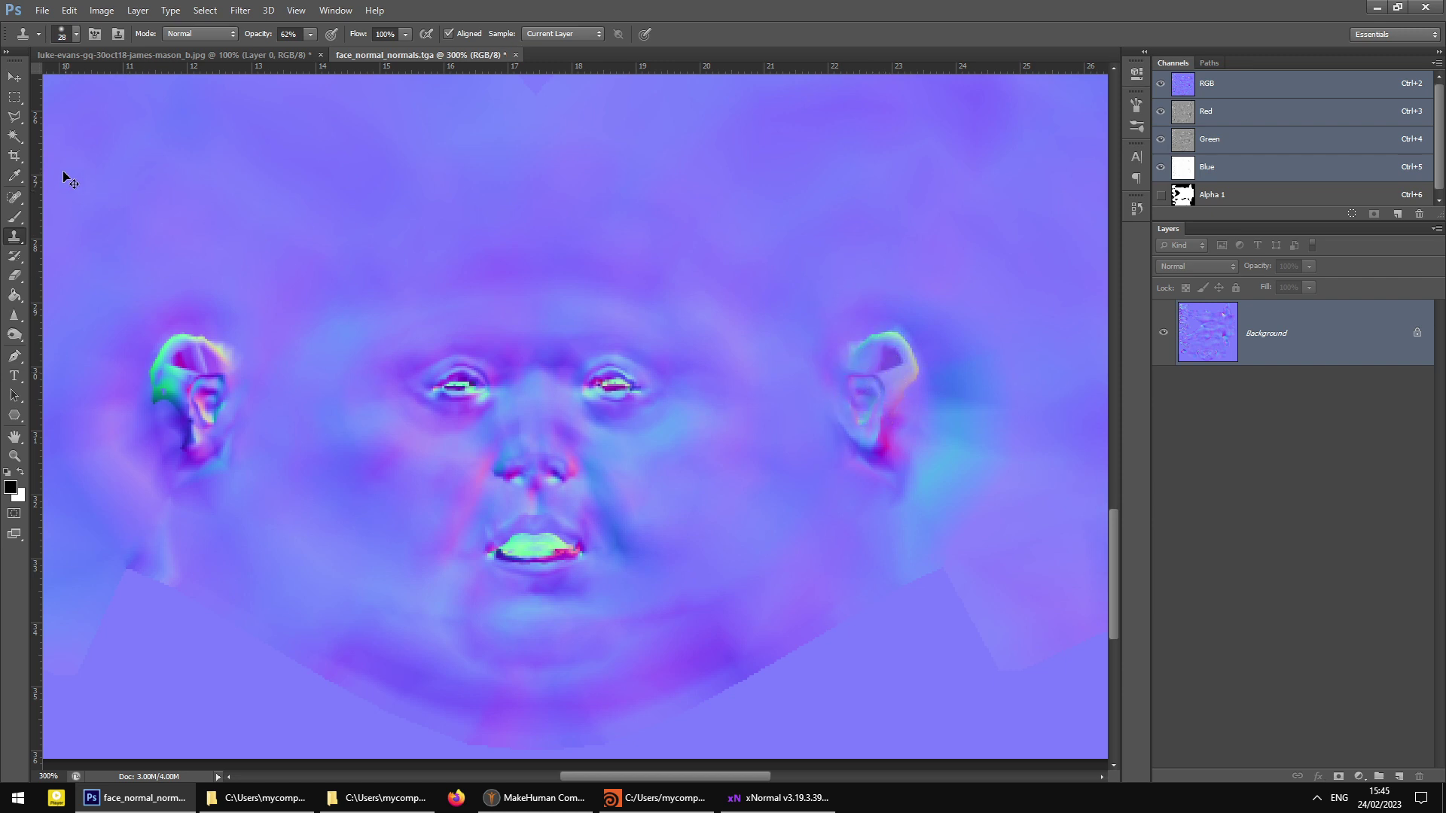
key("ctrl+z")
- Try painting over the same ear with a 16 px brush in a sampled nearby colour, and undo the painting
left_click(14, 217)
left_click(867, 248, "alt")
right_click(904, 380)
mouse_move(854, 348)
left_mouse_down()
mouse_move(886, 383)
mouse_move(890, 349)
mouse_move(870, 409)
mouse_move(856, 387)
mouse_move(855, 417)
mouse_move(885, 410)
mouse_move(899, 380)
mouse_move(893, 350)
mouse_move(862, 353)
mouse_move(891, 370)
left_mouse_up()
key("ctrl+z")
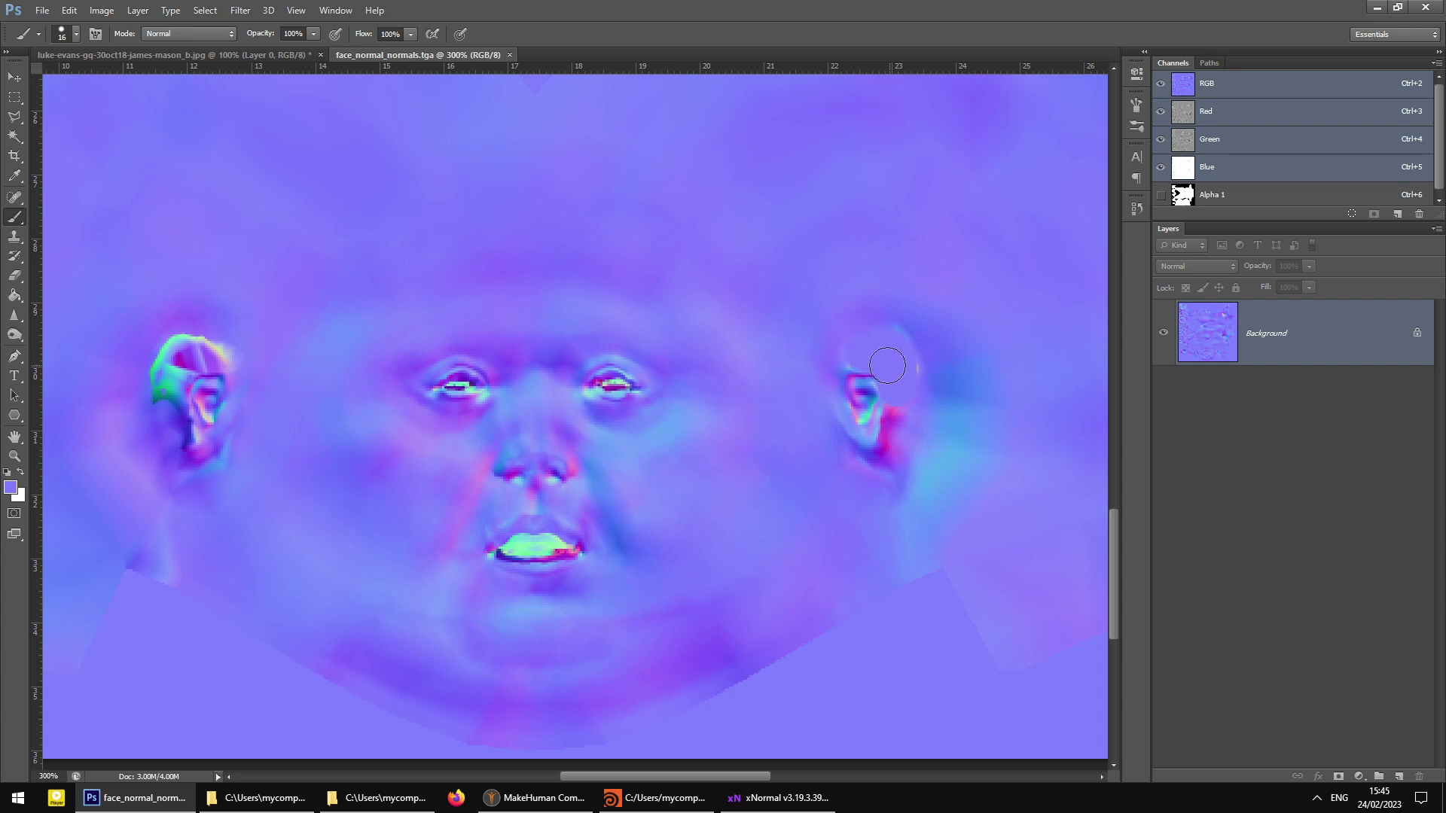
key("ctrl+z")
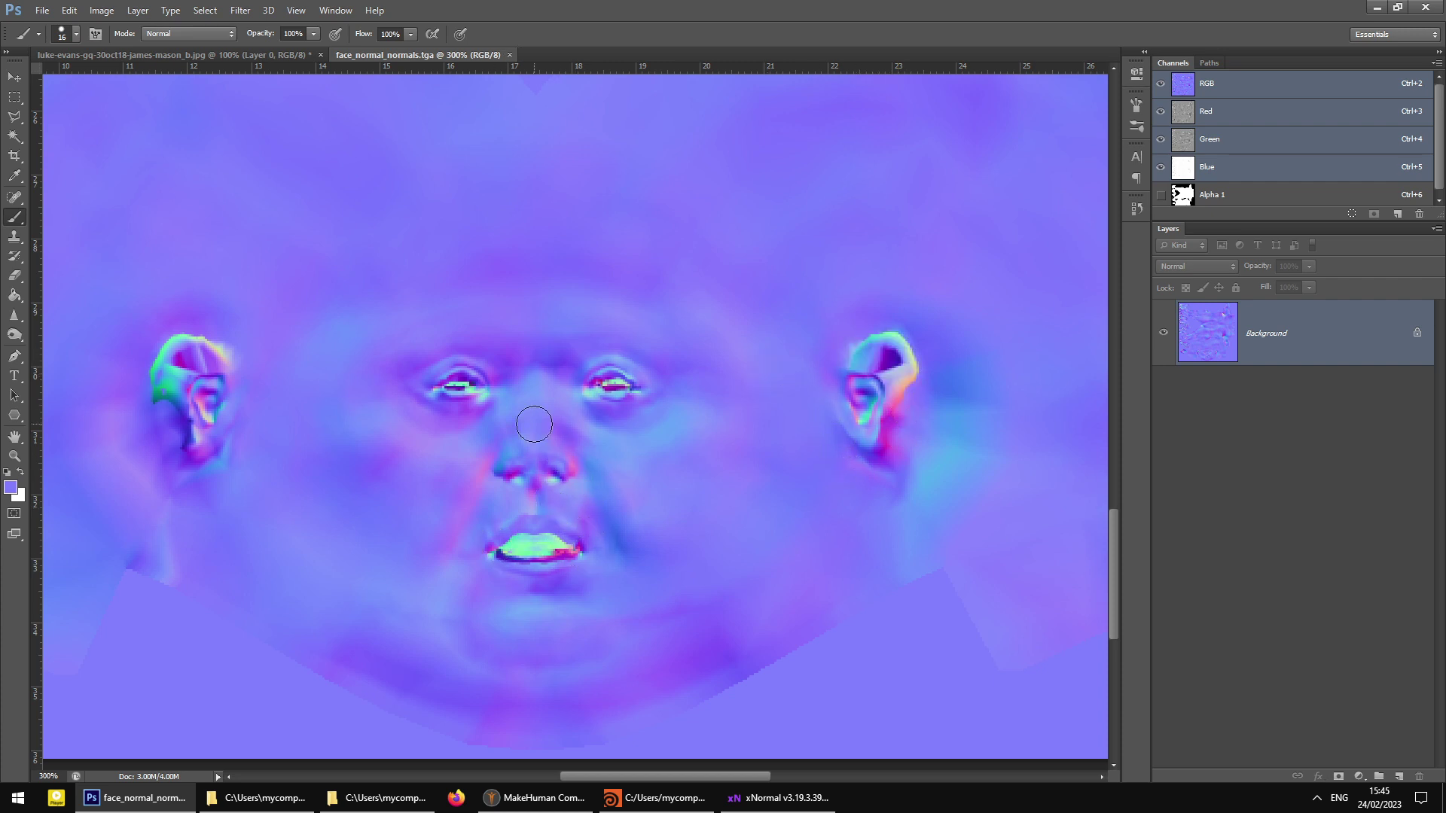
- Inspect the mouth area and the whole normal map, close its document and minimize Photoshop
scroll(671, 394, "down", 2)
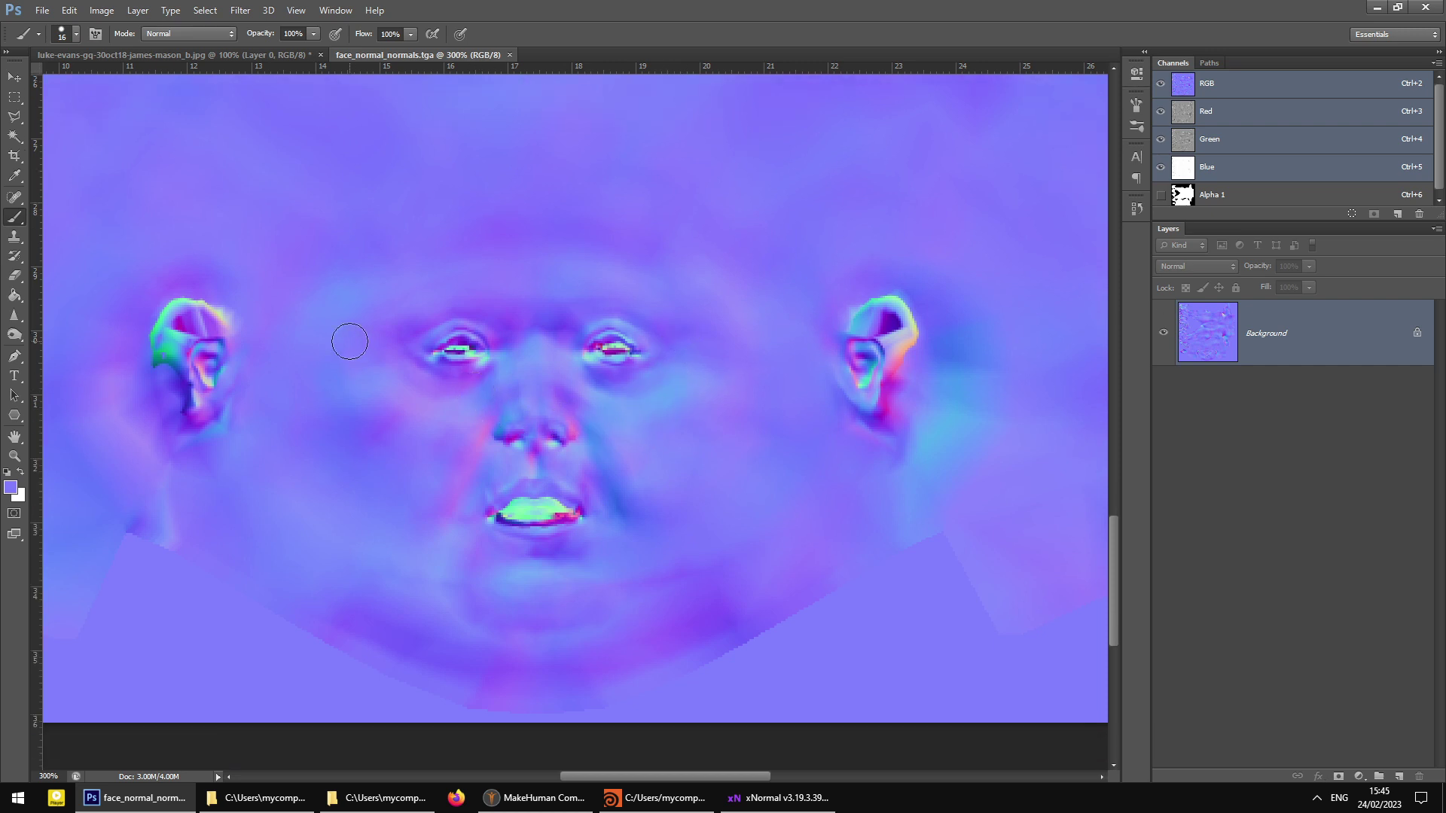
left_click(14, 117)
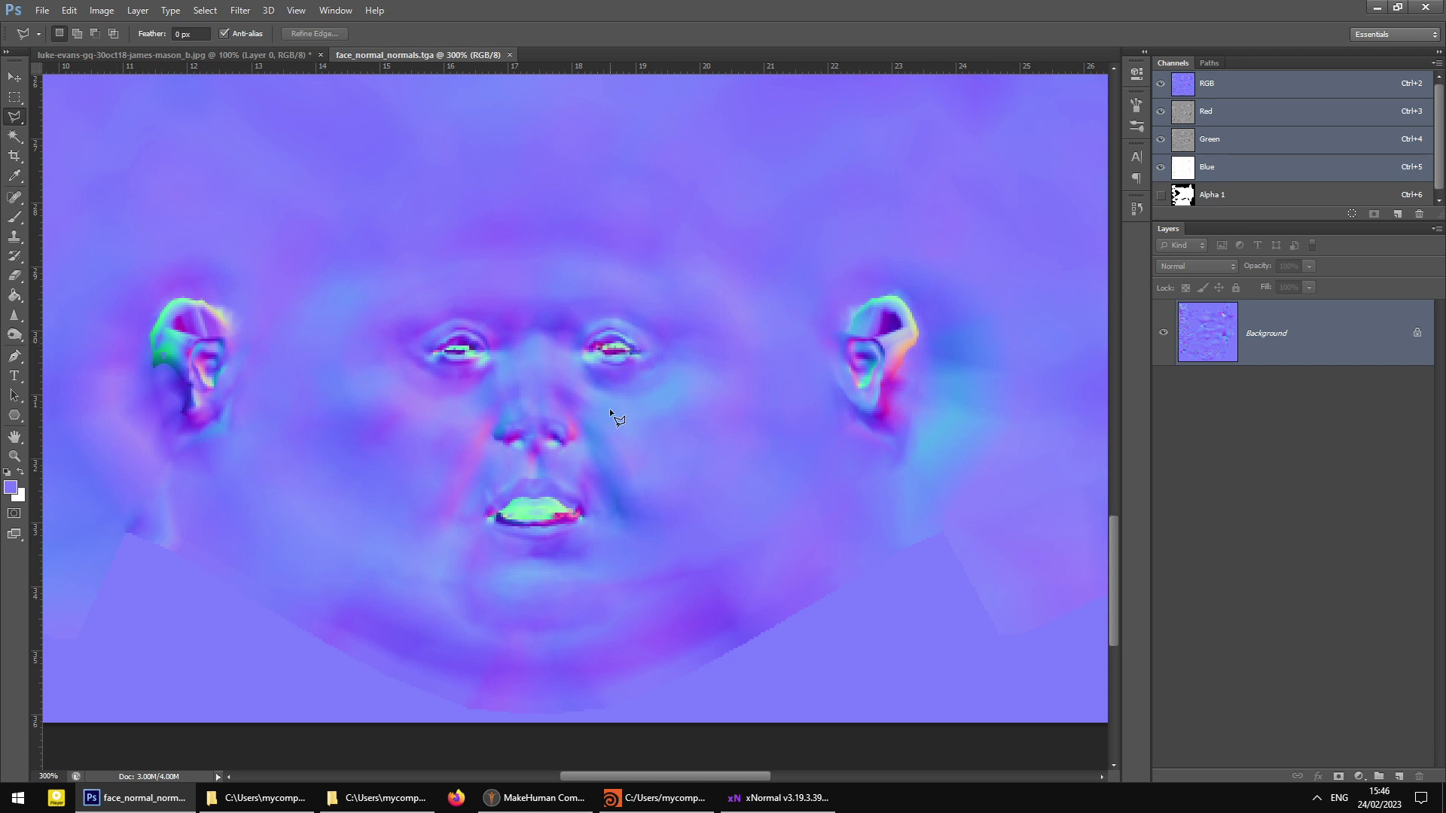
left_click(490, 516)
scroll(634, 360, "up", 5)
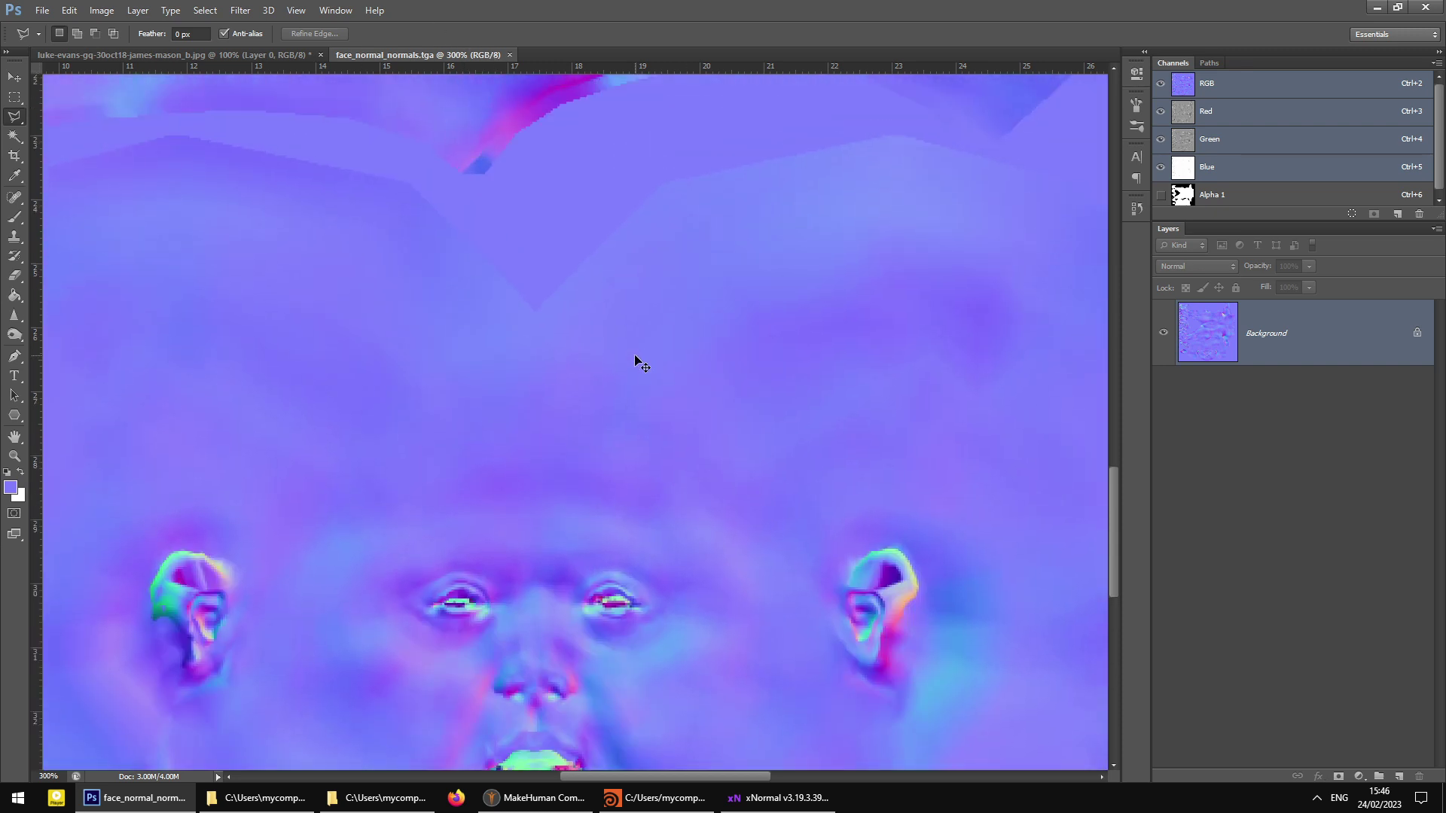
scroll(639, 364, "down", 1, "alt")
scroll(635, 357, "down", 1, "alt")
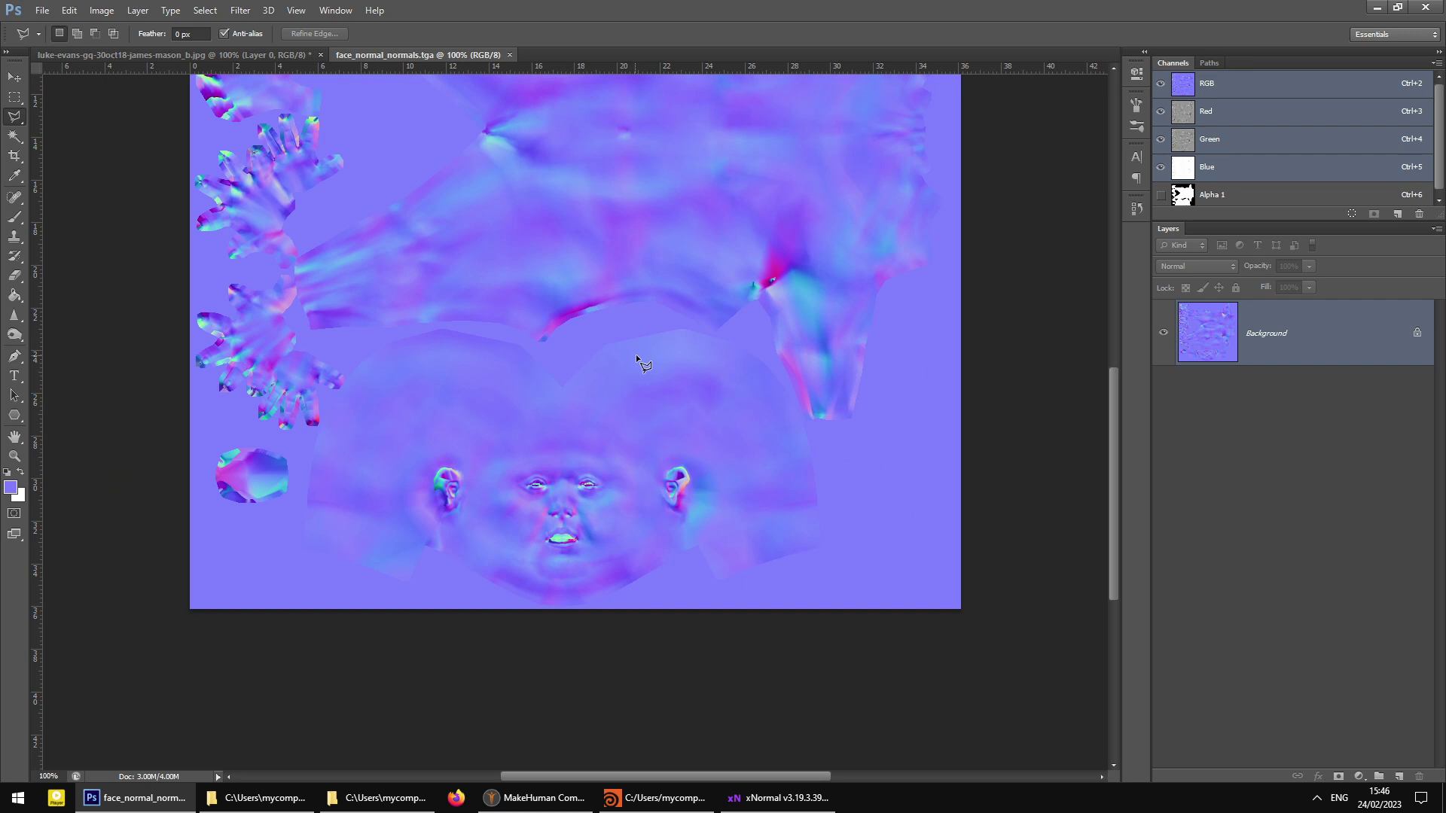
scroll(634, 354, "up", 3)
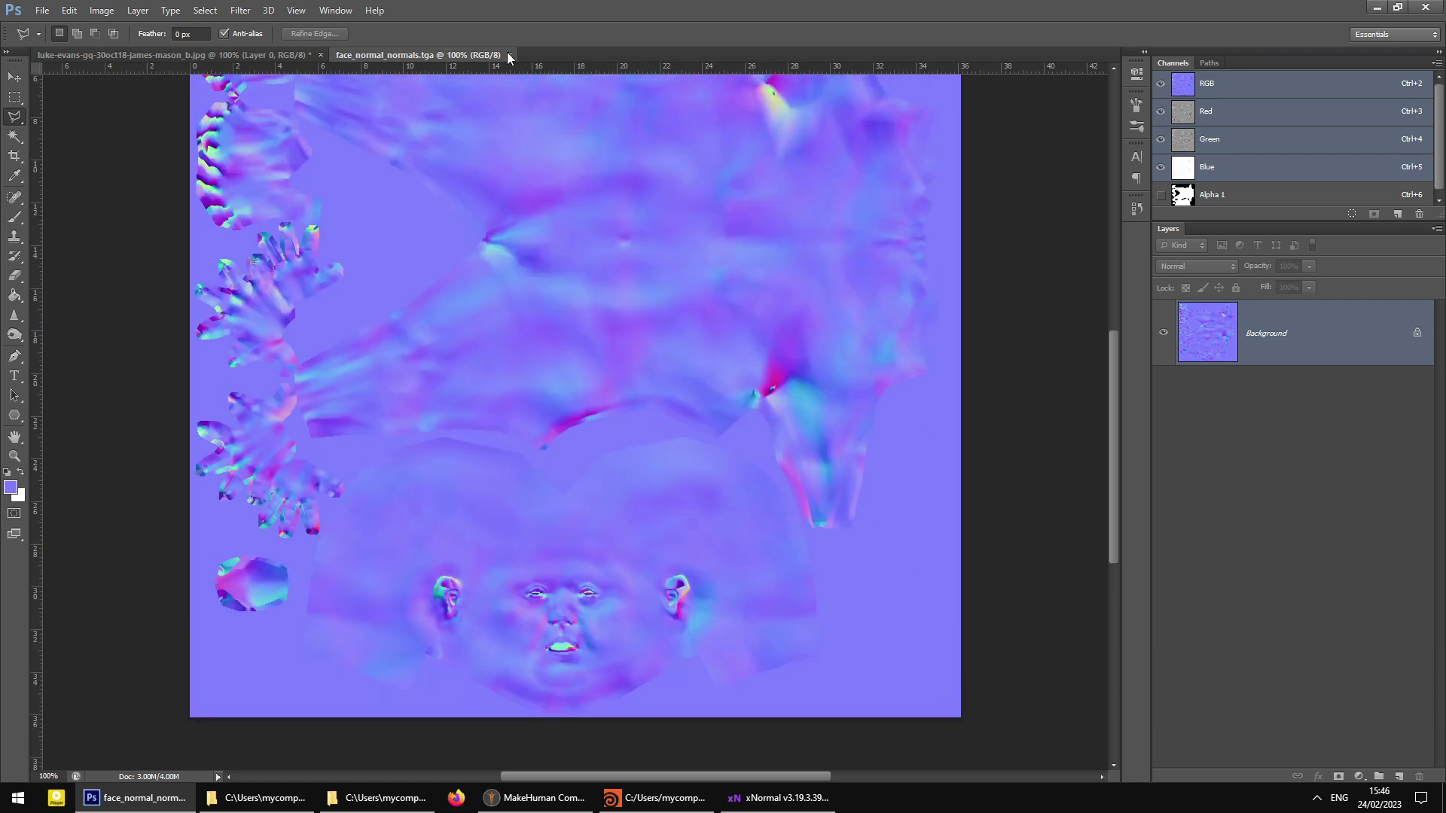
left_click(511, 55)
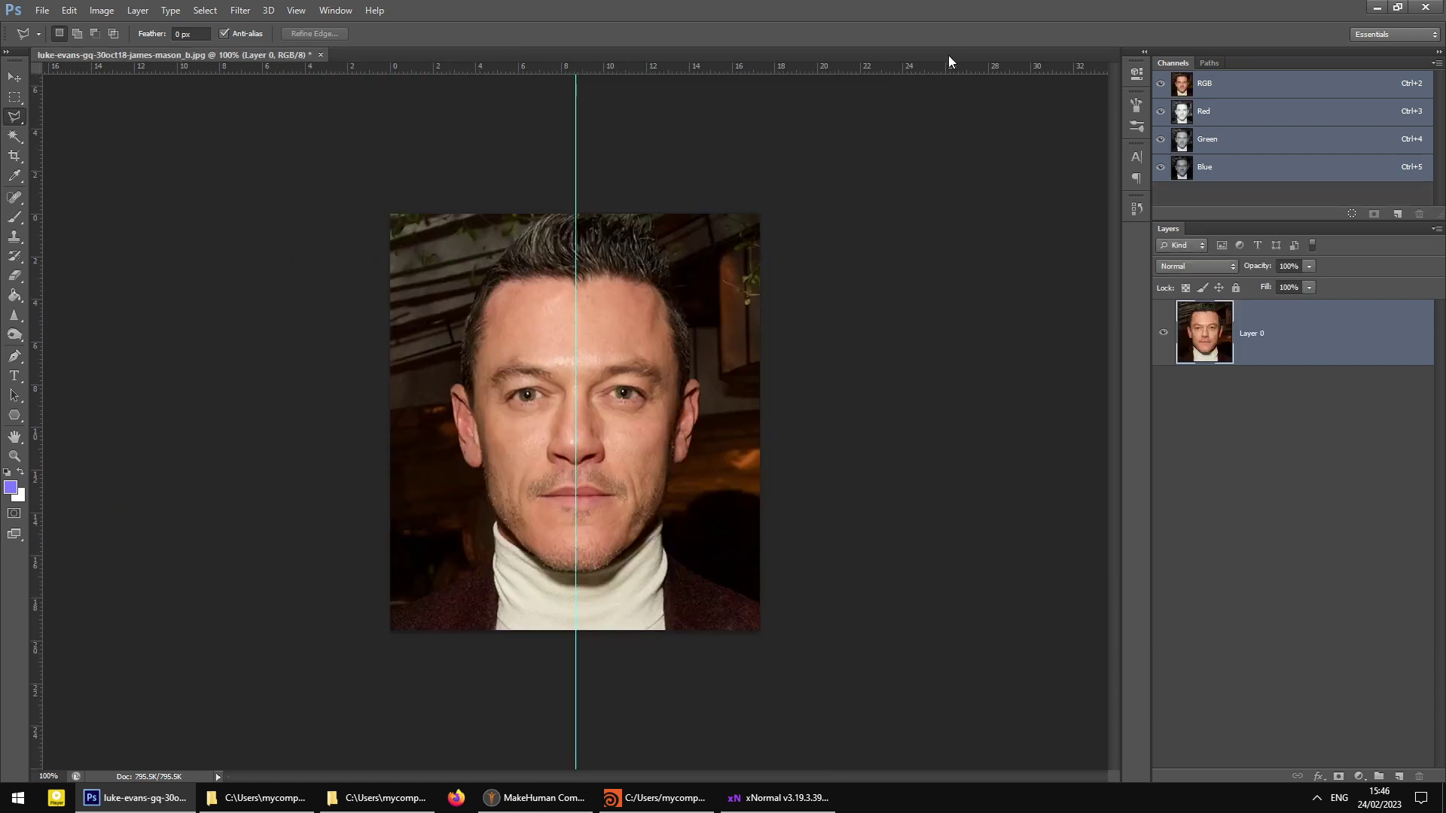
left_click(1378, 9)
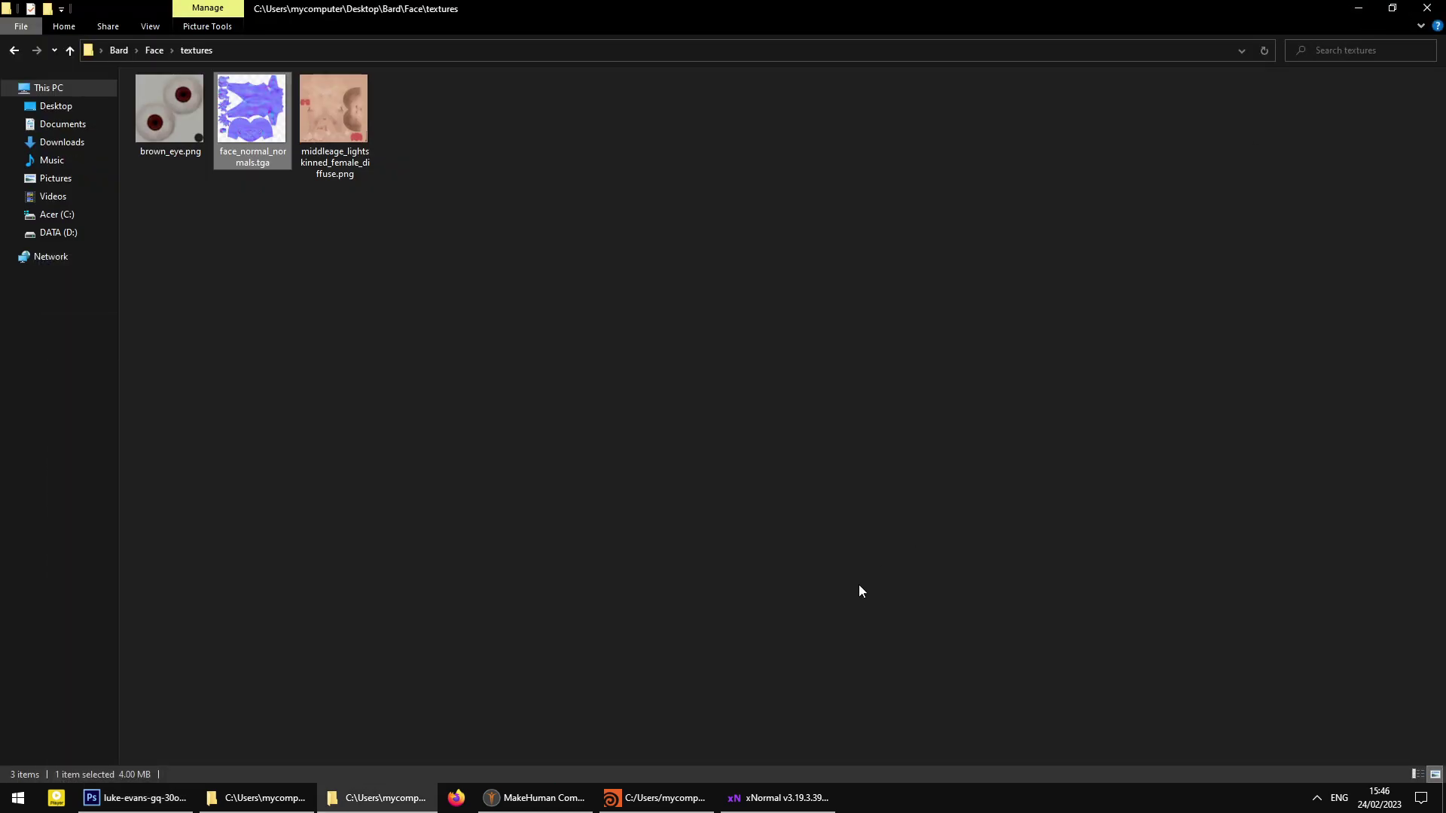
- Switch to MakeHuman and bring up the skin materials for the bard model
left_click(543, 797)
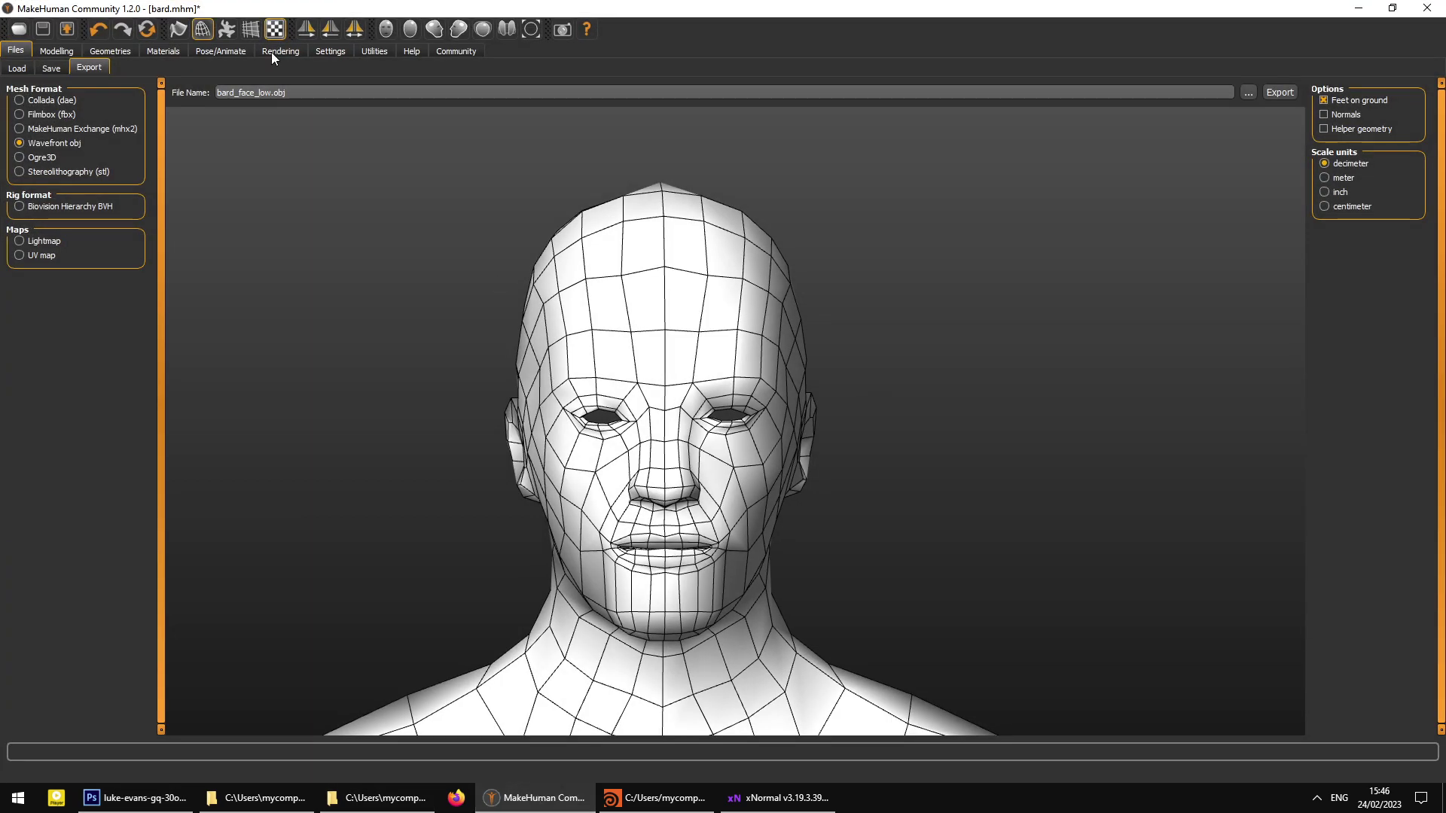
left_click(49, 68)
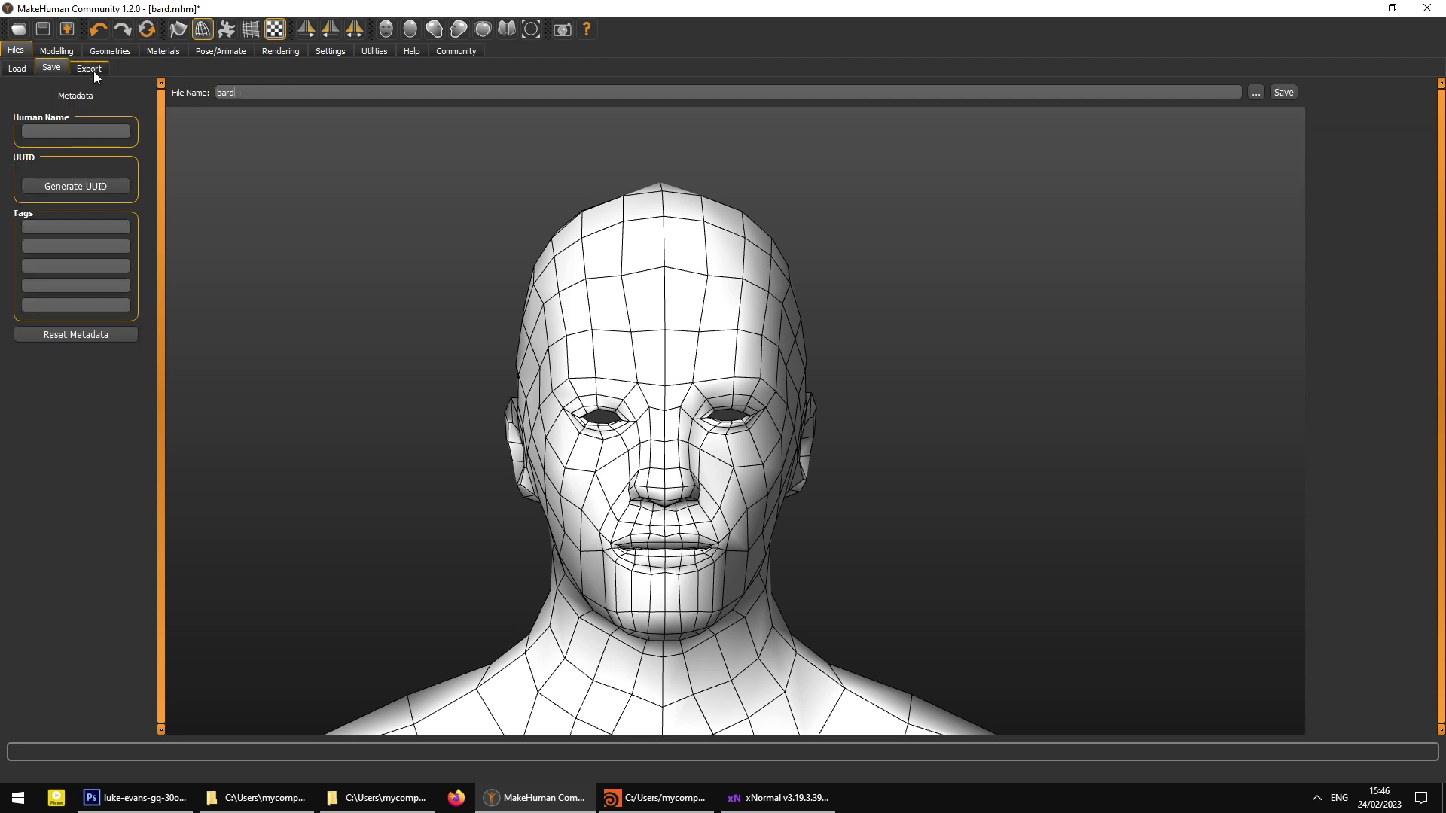
left_click(177, 53)
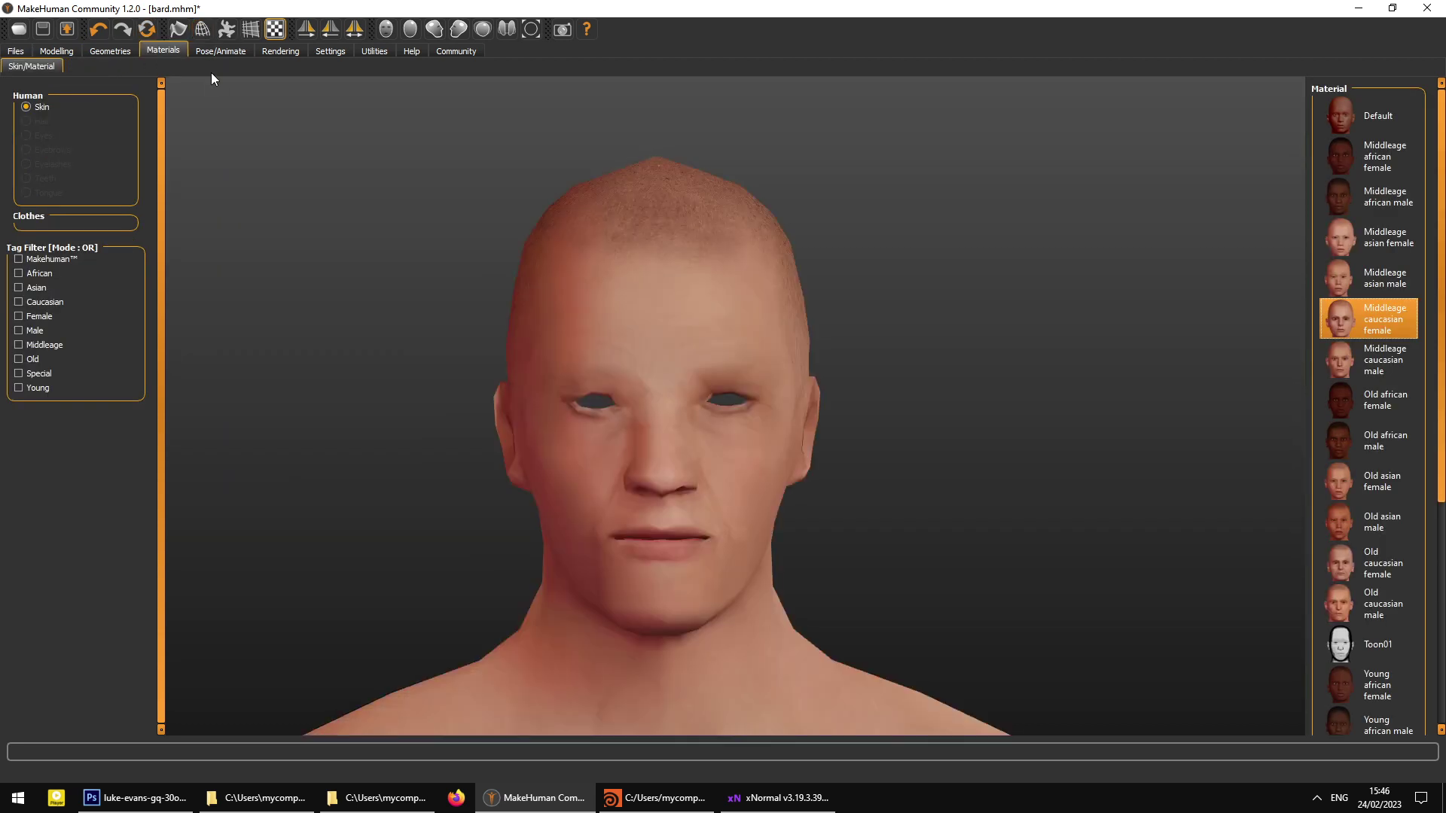
- Remove the low-poly proxy by setting the body topology to None, and save the model as bard
left_click(136, 56)
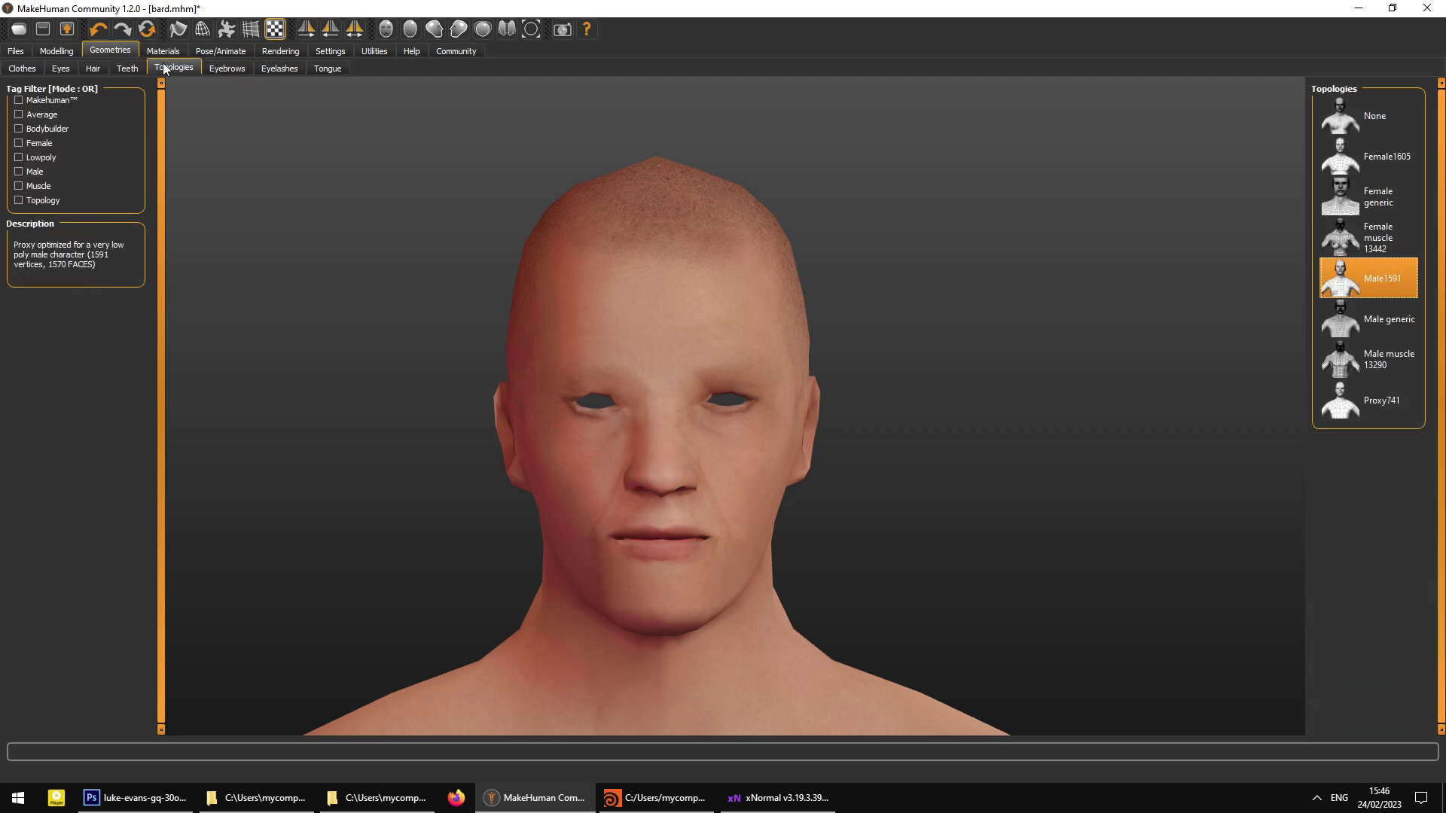
left_click(1362, 112)
left_click_drag(880, 366, 860, 369)
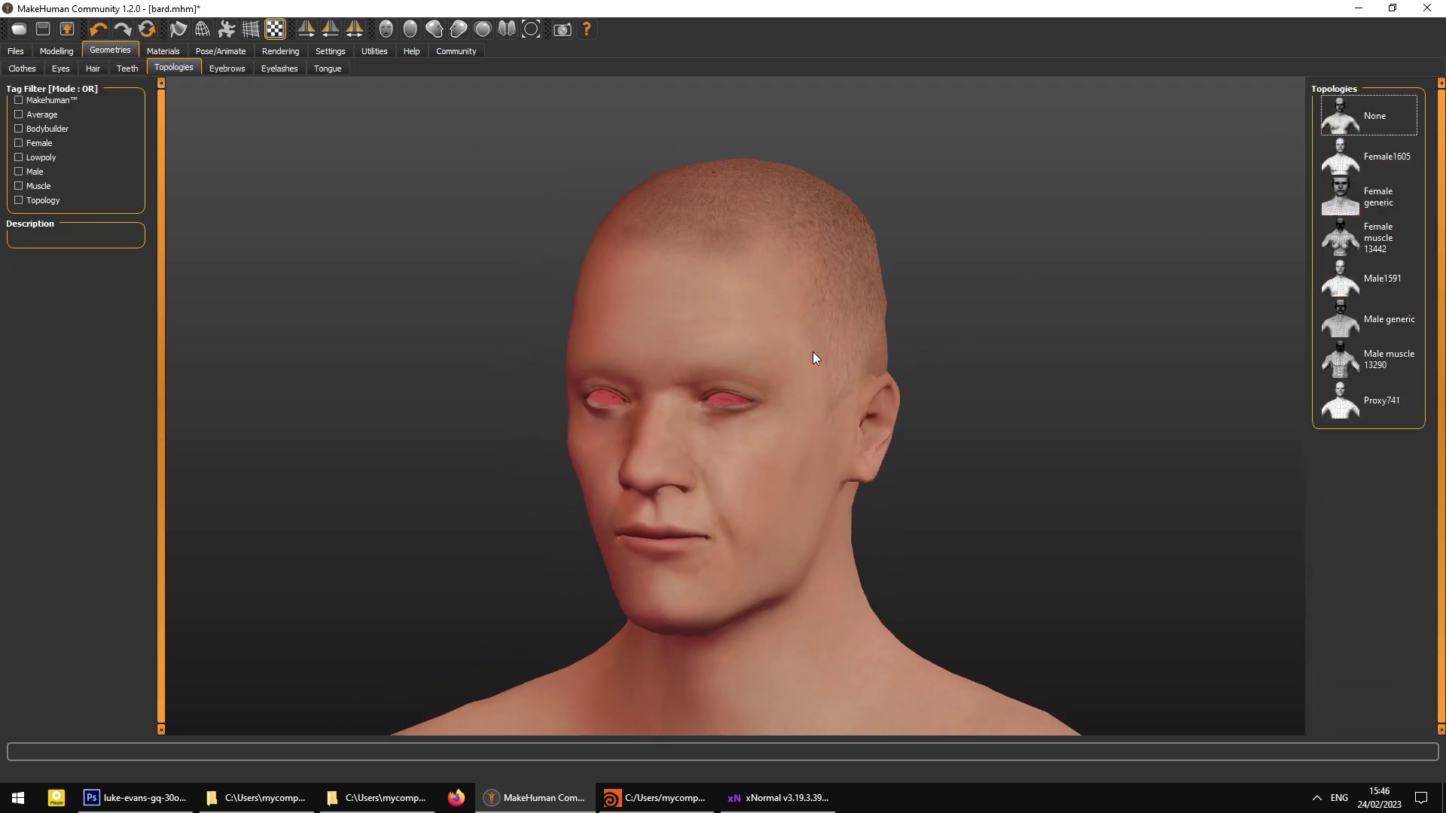
left_click(13, 51)
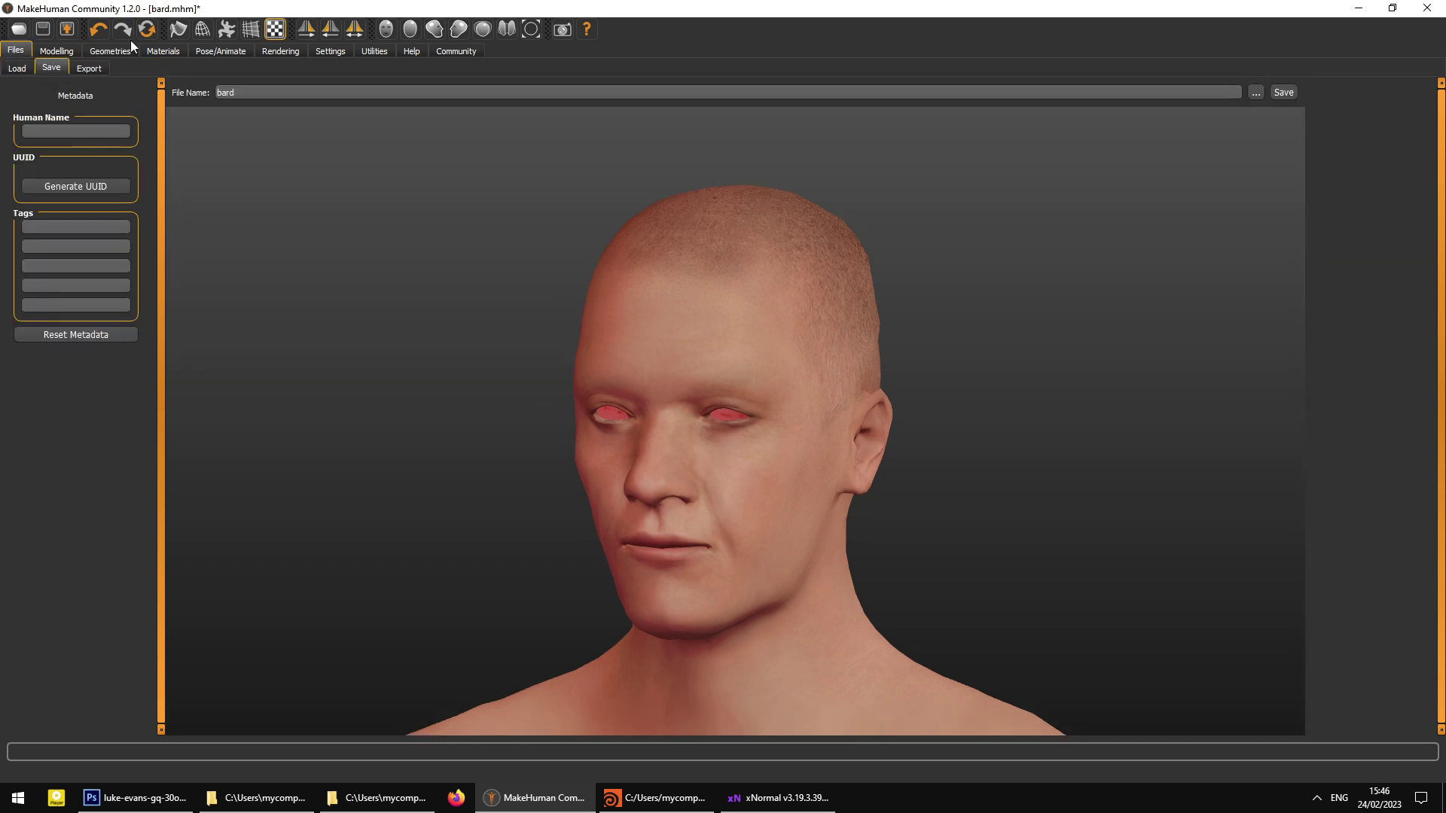
left_click(1285, 92)
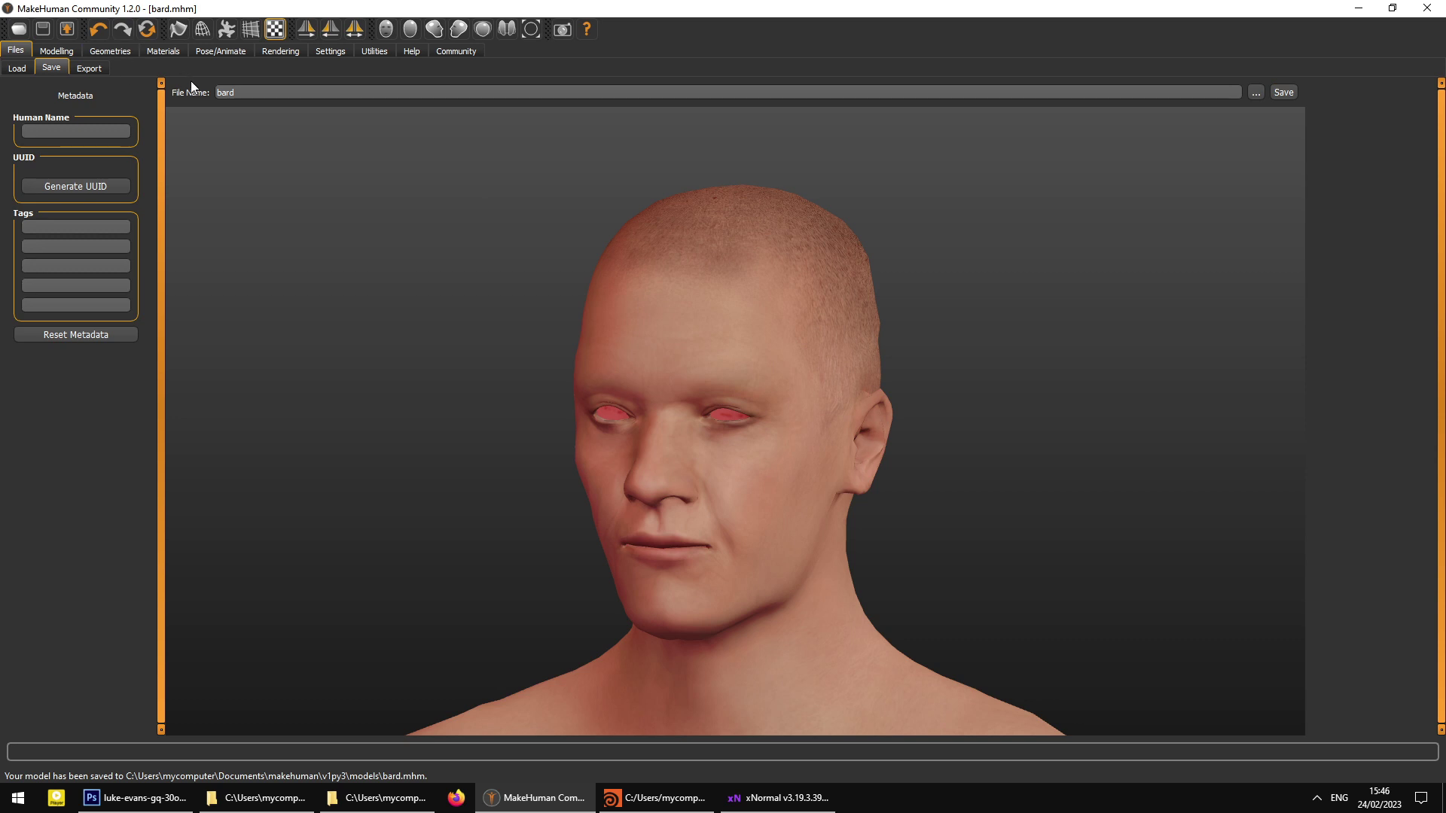
left_click_drag(341, 251, 177, 73)
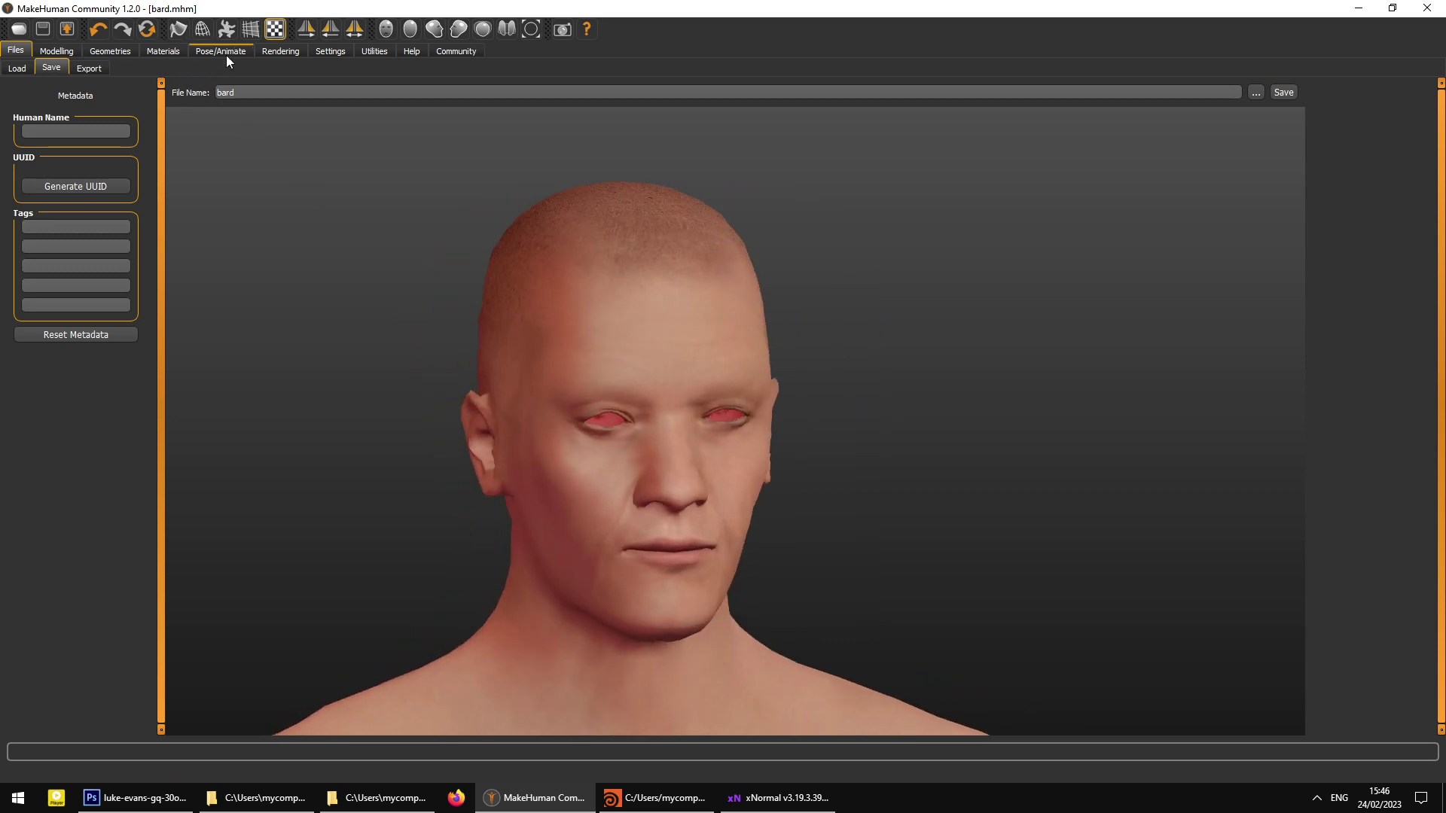
- Put the bard model into the Tpose preset pose
left_click(228, 53)
left_click(162, 50)
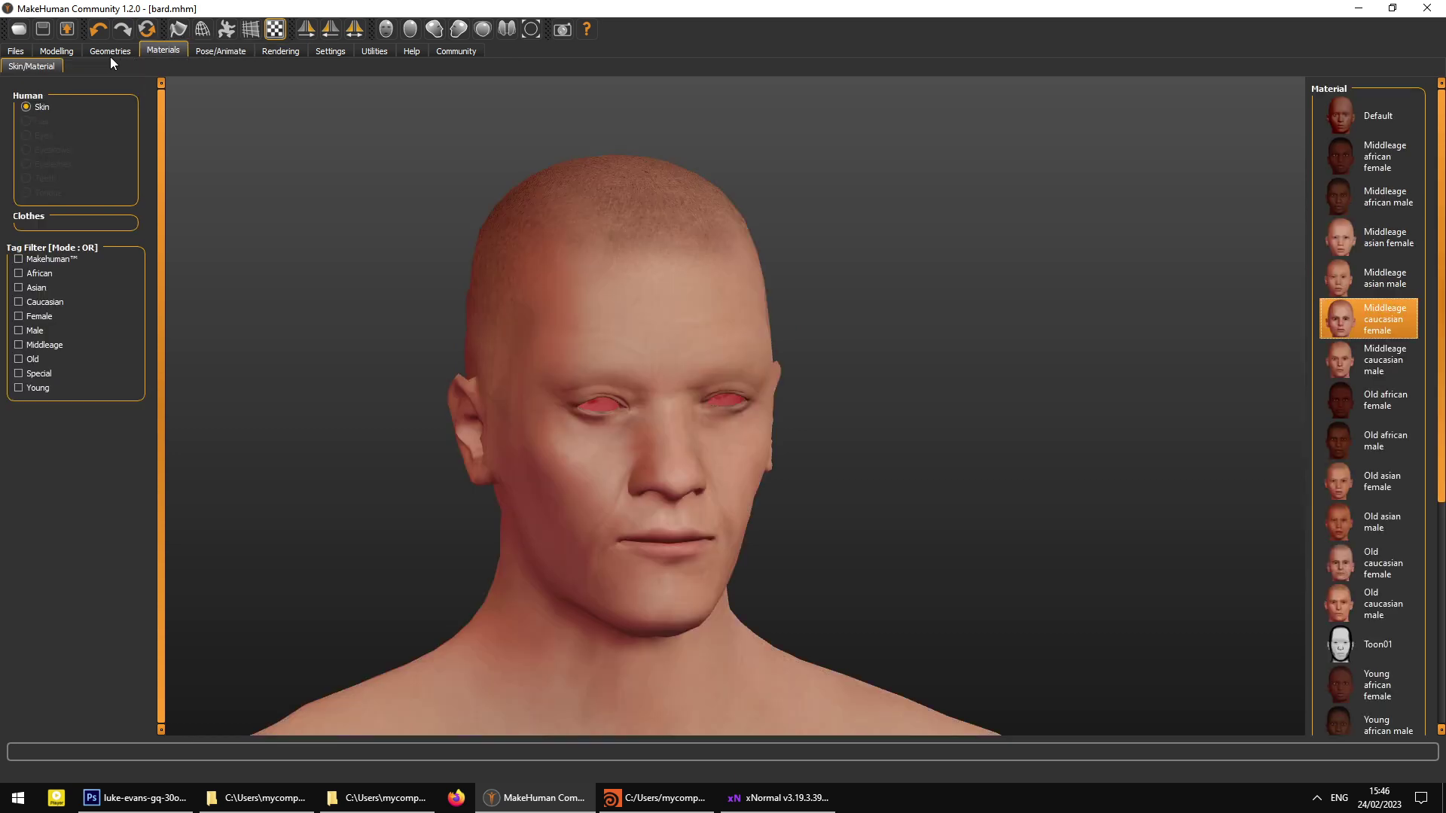
left_click(224, 50)
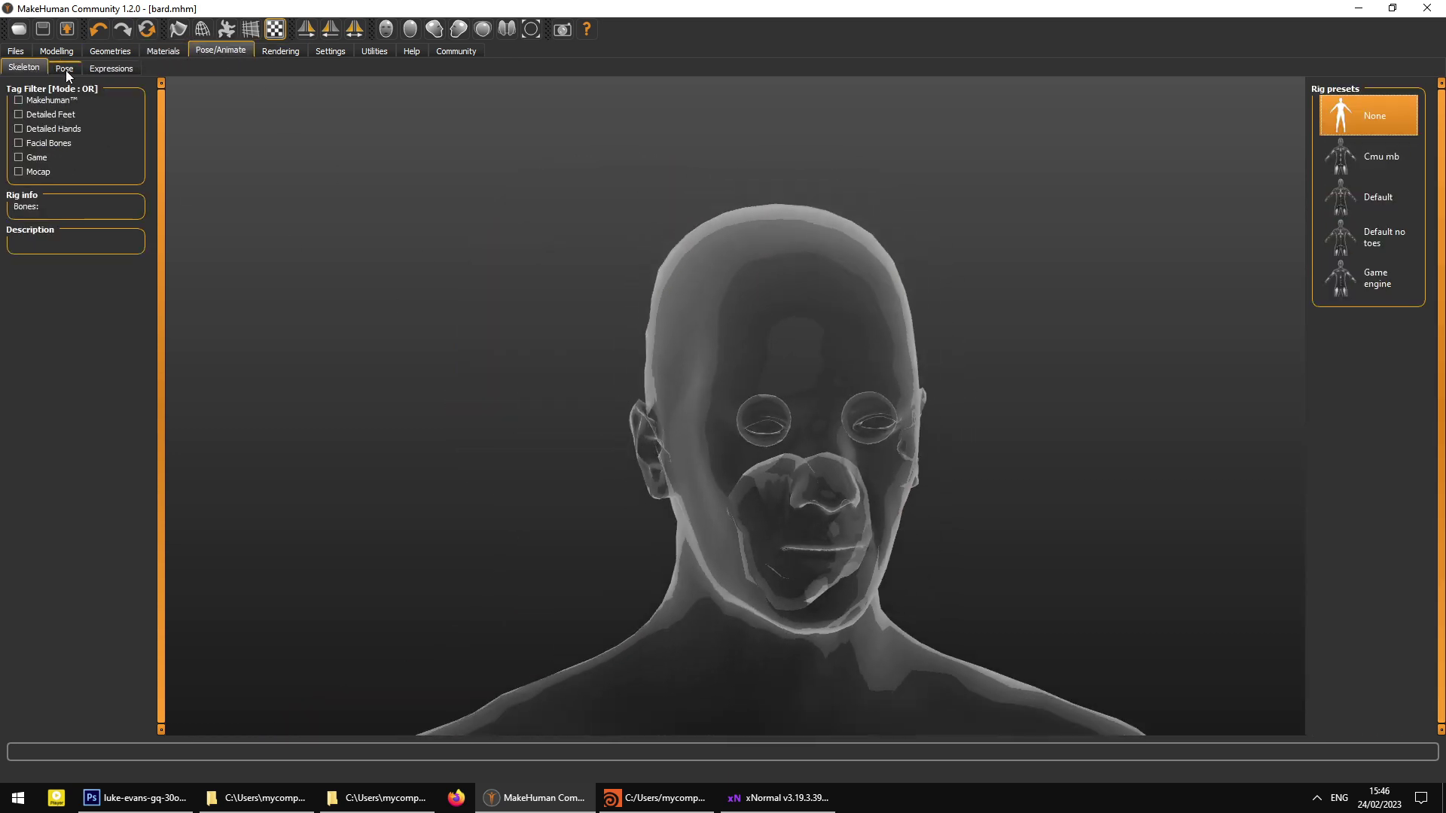
left_click(64, 69)
scroll(1440, 482, "down", 1)
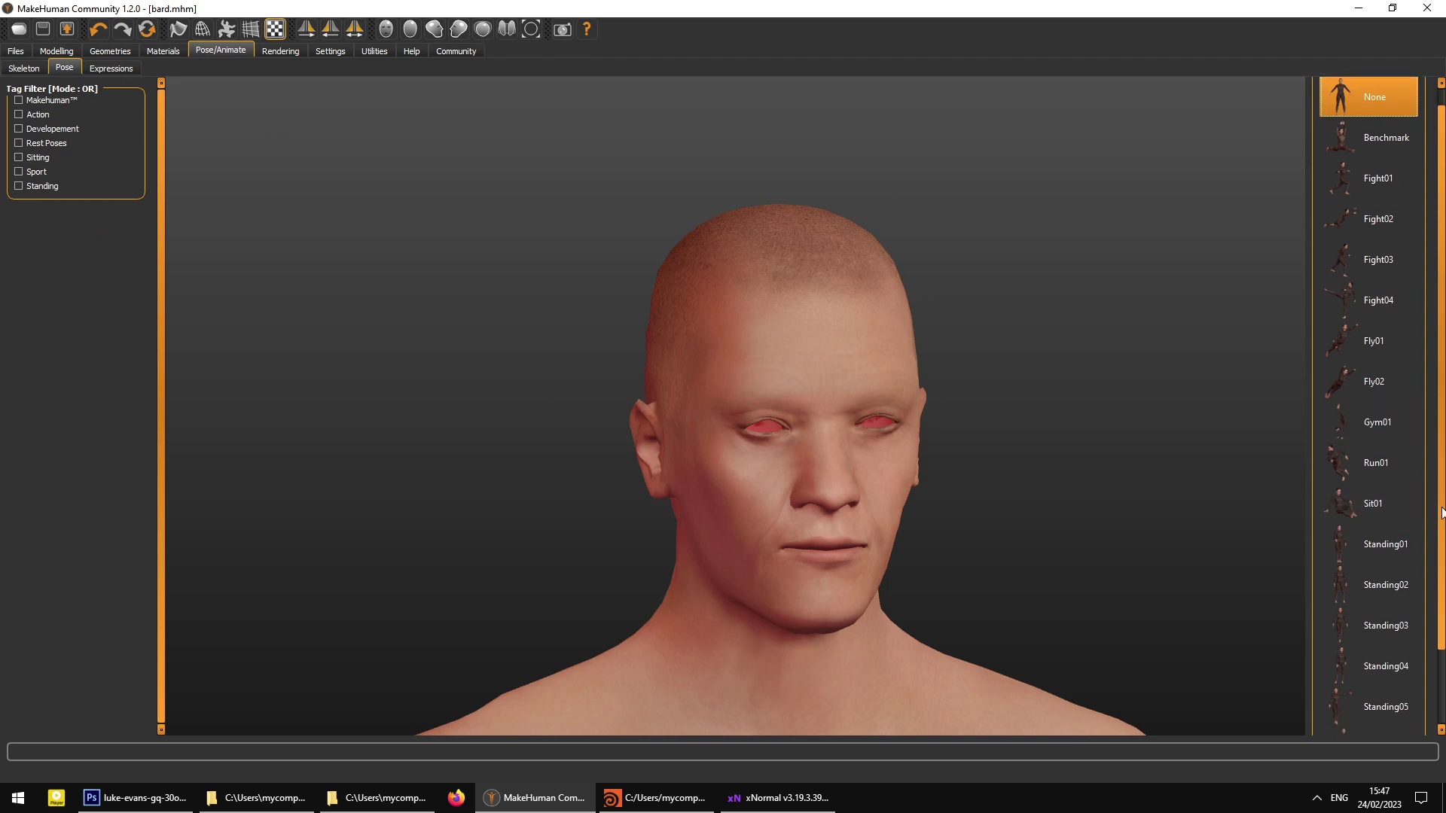
scroll(1441, 512, "down", 4)
left_click(1353, 712)
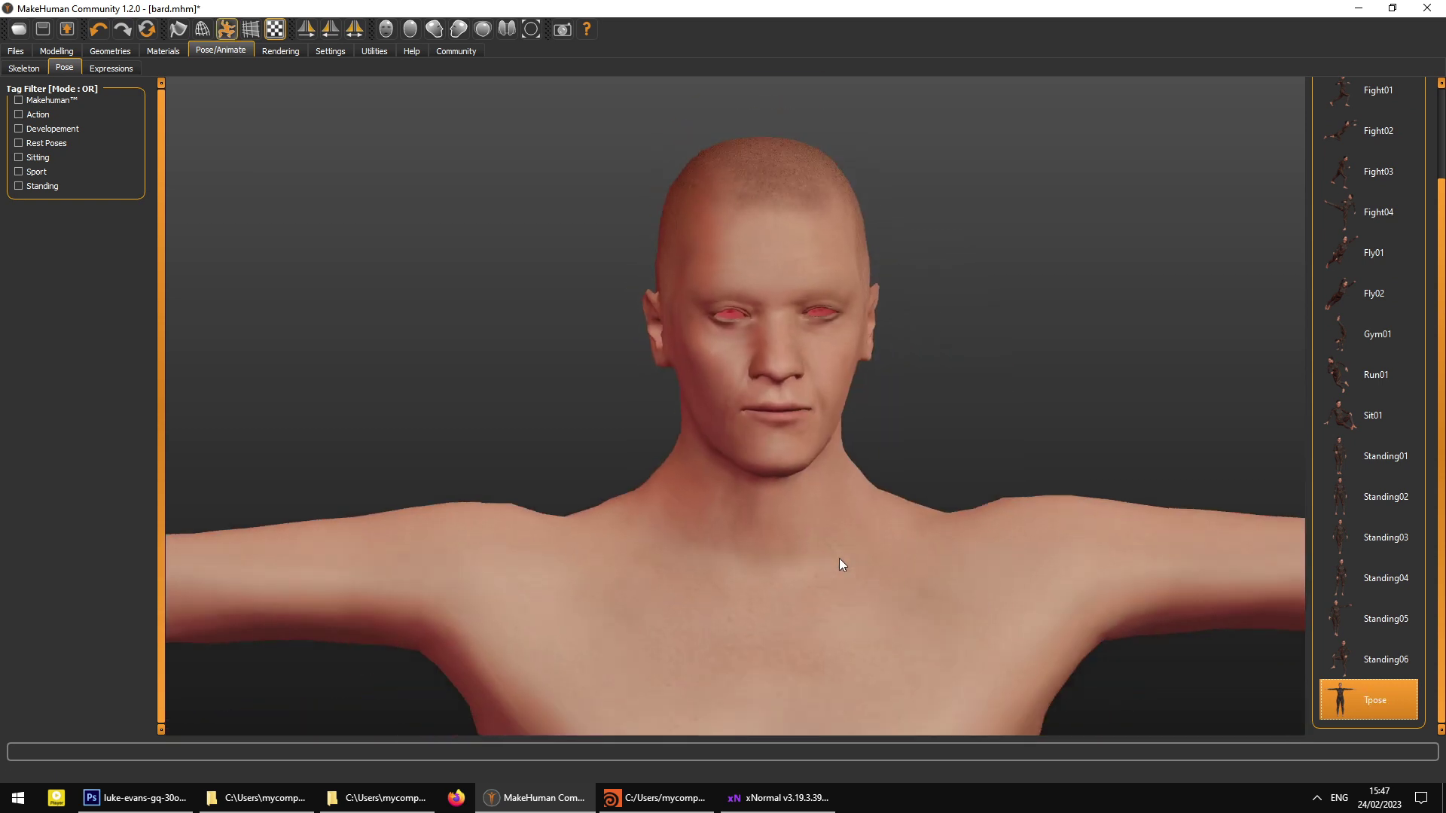
scroll(839, 558, "up", 5)
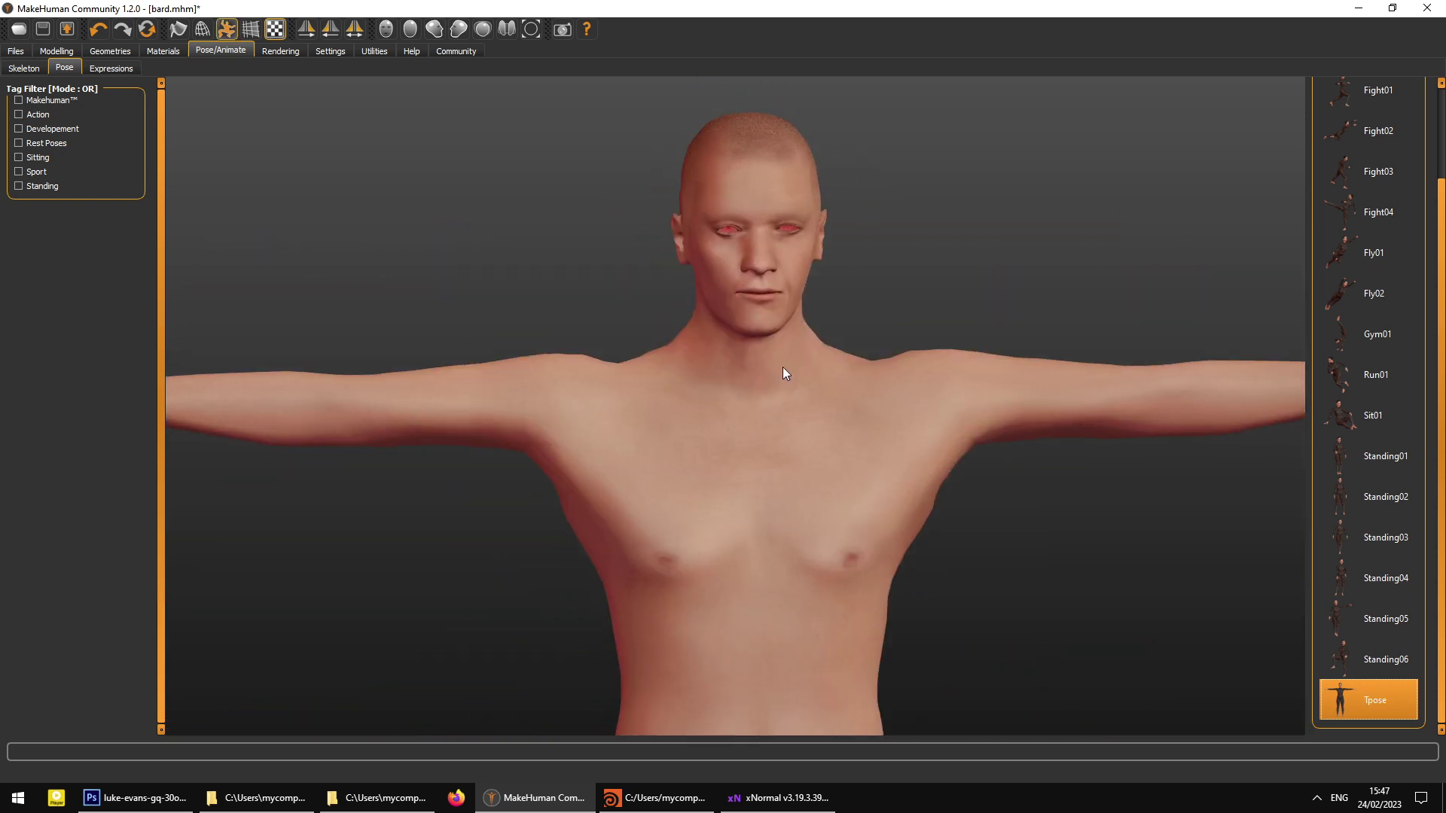
- Save the posed model under the name bard and bring up its mesh export options
left_click(18, 52)
mouse_move(450, 402)
left_mouse_down()
mouse_move(622, 410)
mouse_move(468, 386)
mouse_move(477, 407)
mouse_move(463, 405)
left_mouse_up()
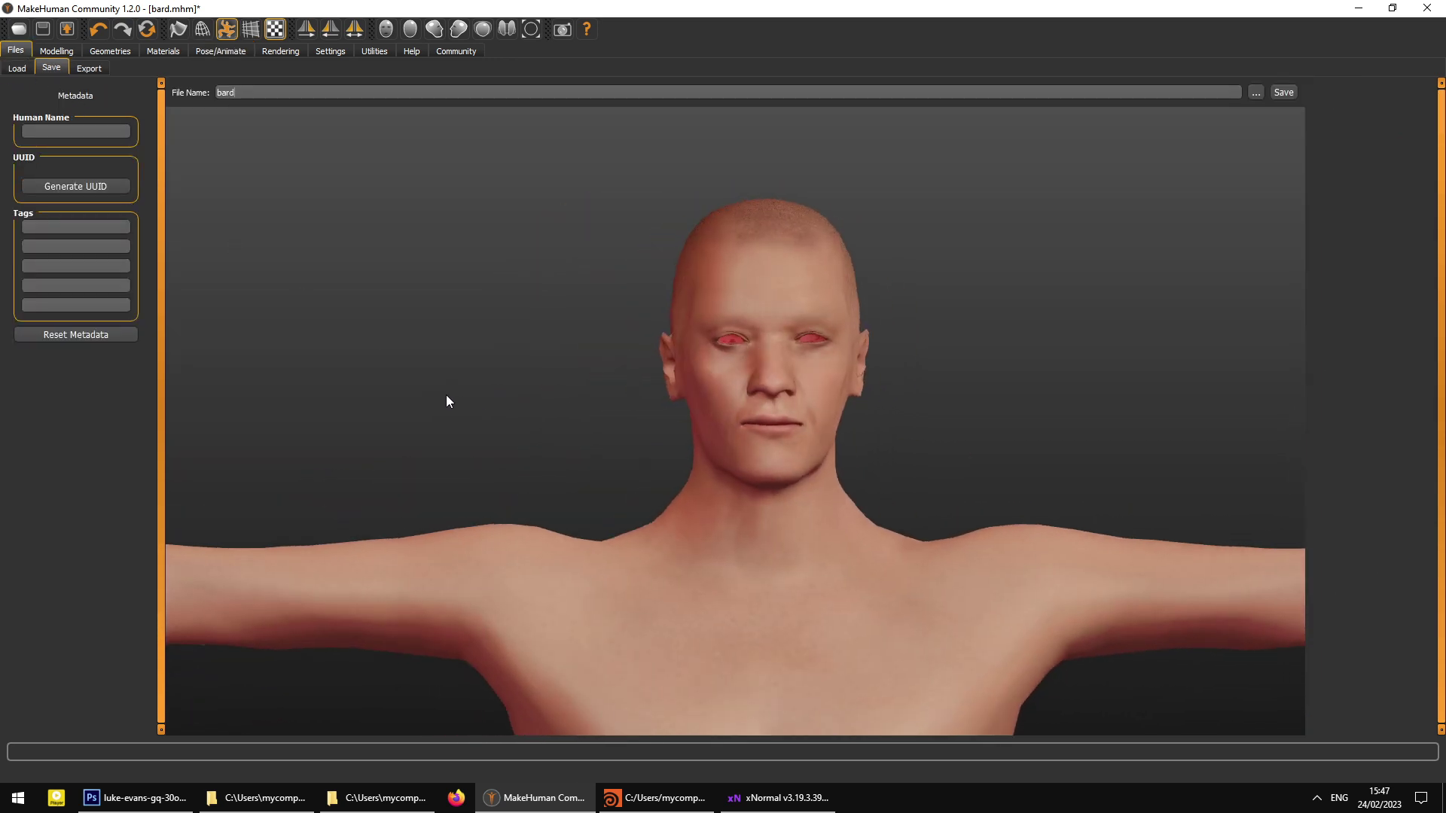
left_click_drag(309, 245, 208, 218)
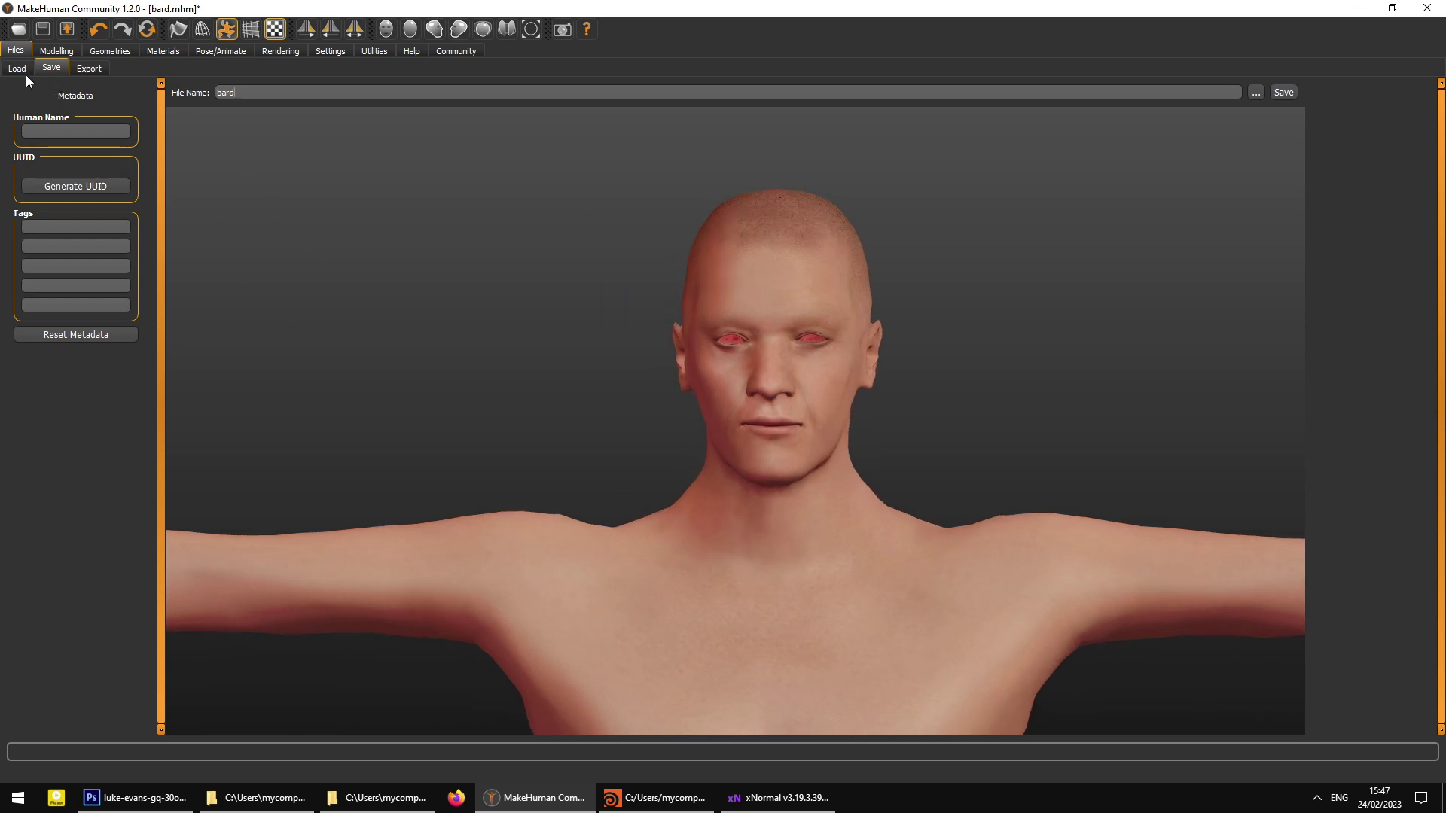
left_click(1284, 92)
left_click(89, 68)
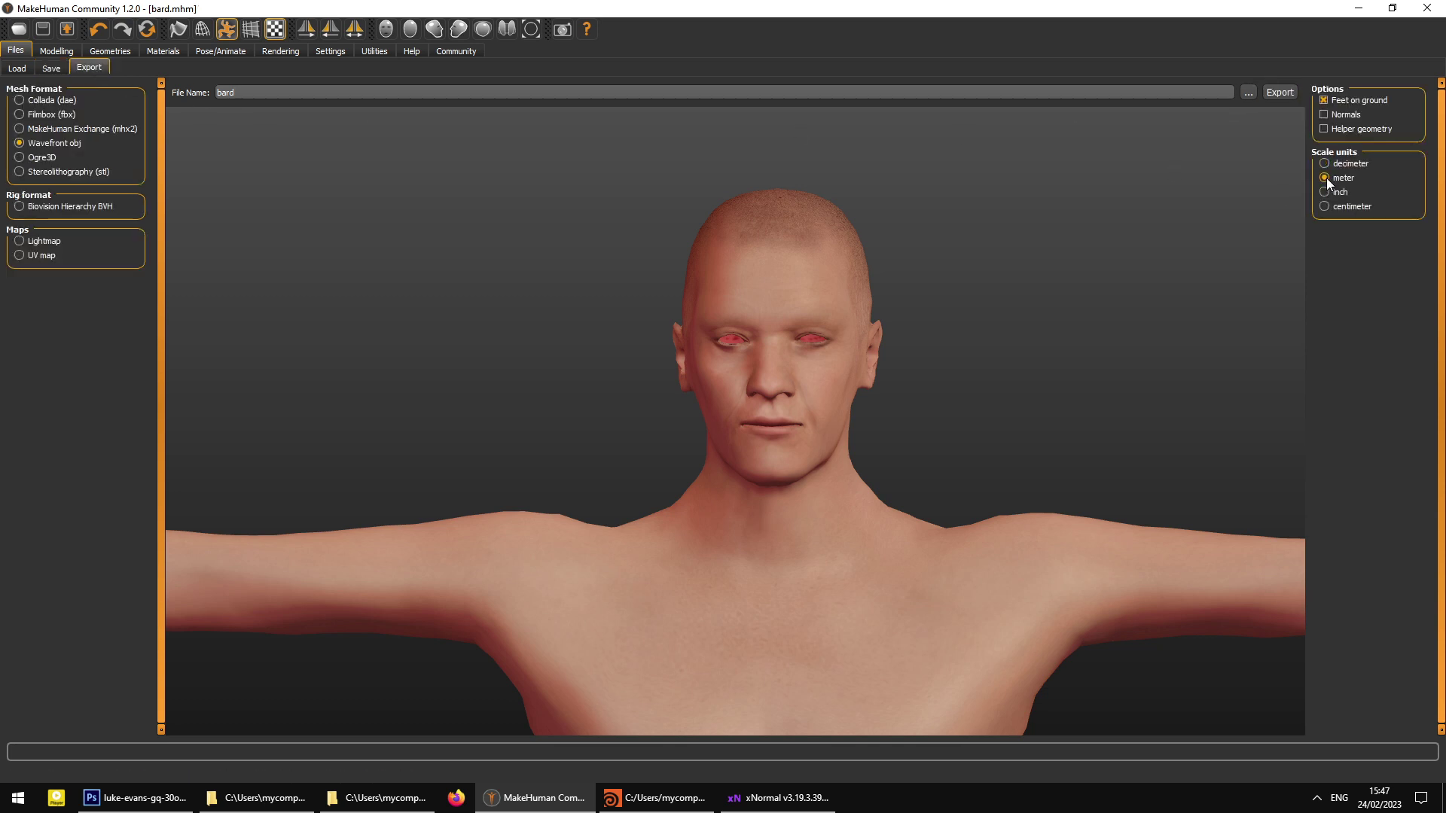
- Add High-poly eyes to the bard model and check them from an angle
left_click(220, 51)
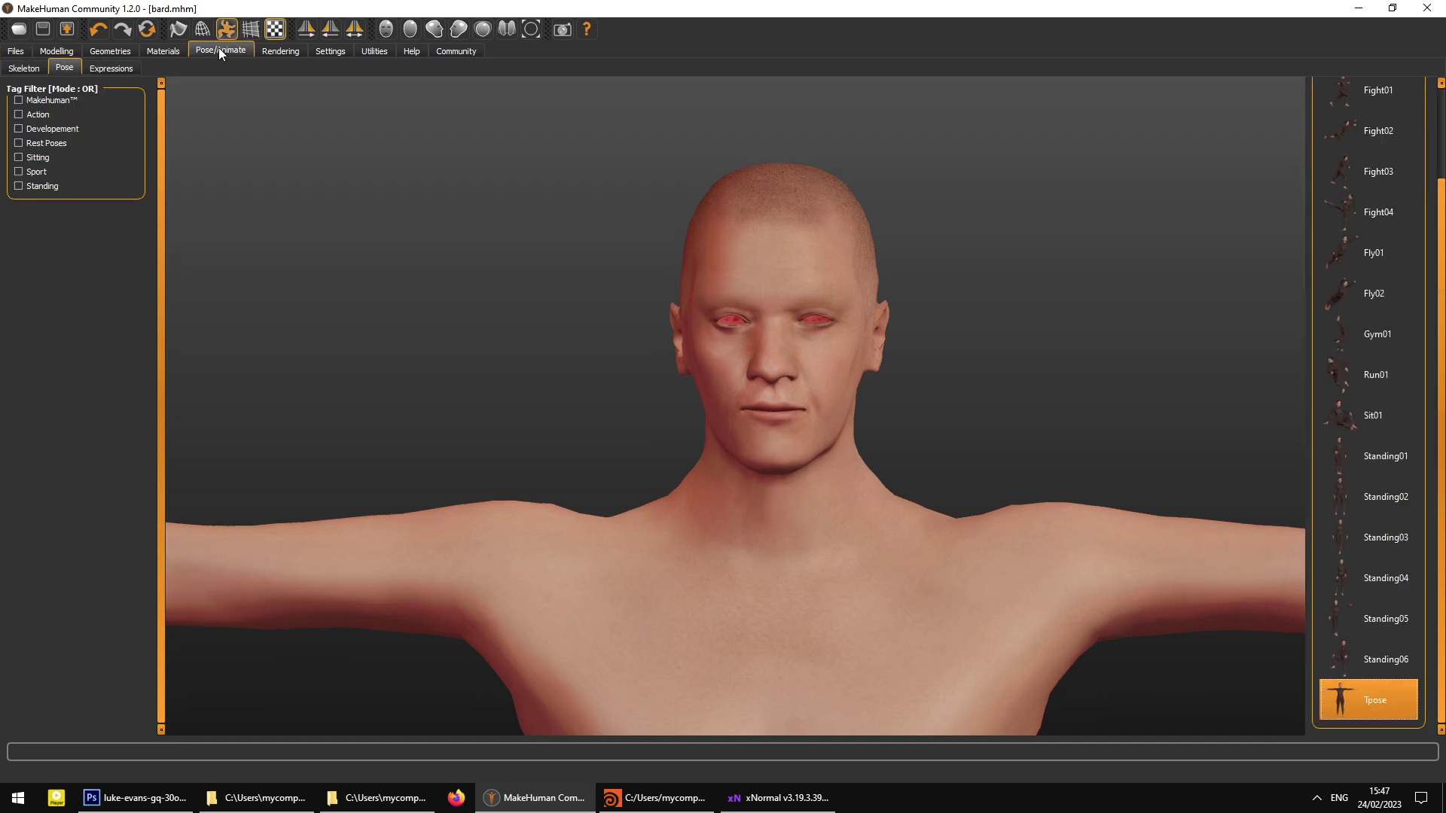
left_click(124, 55)
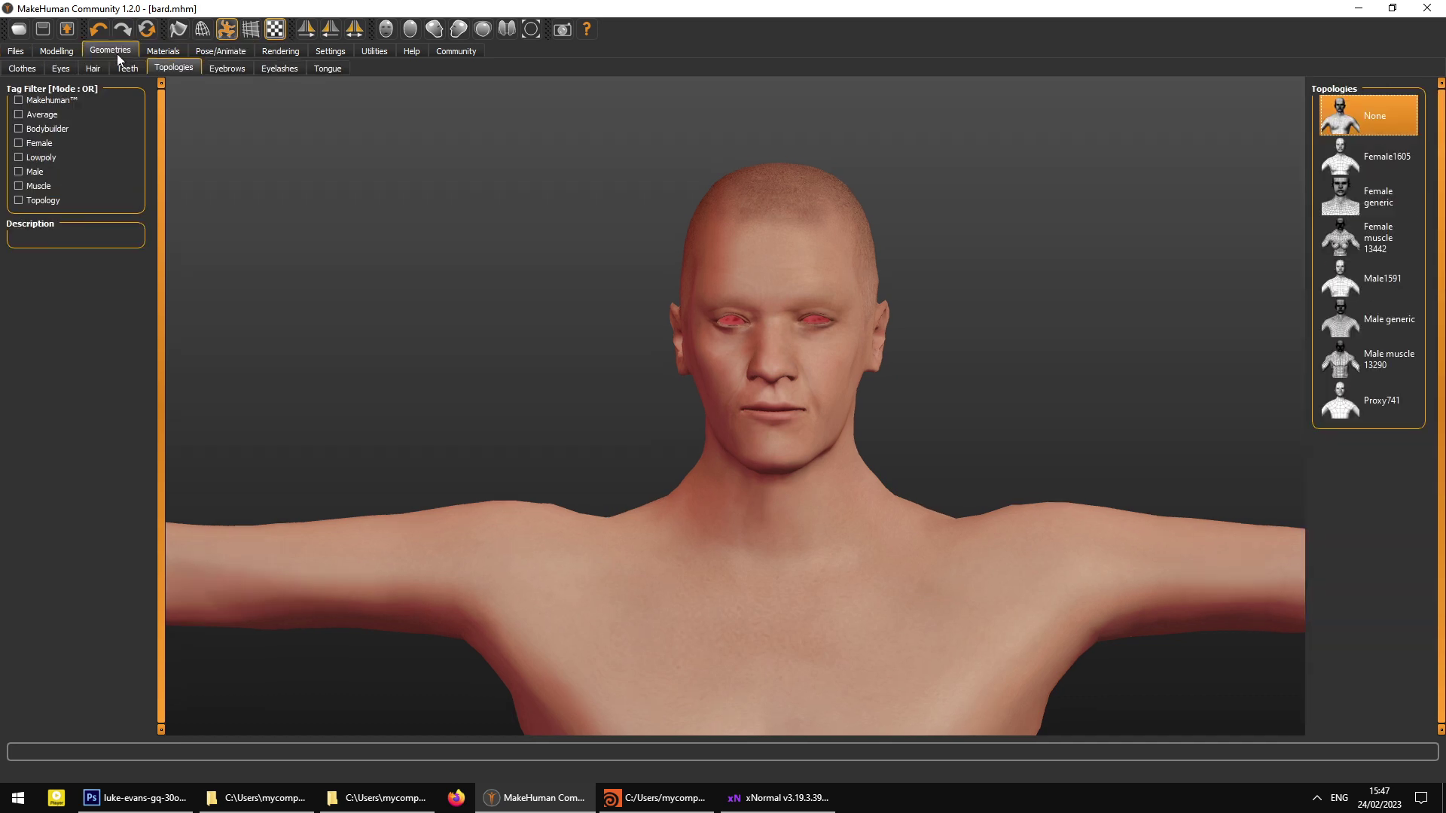
left_click(61, 69)
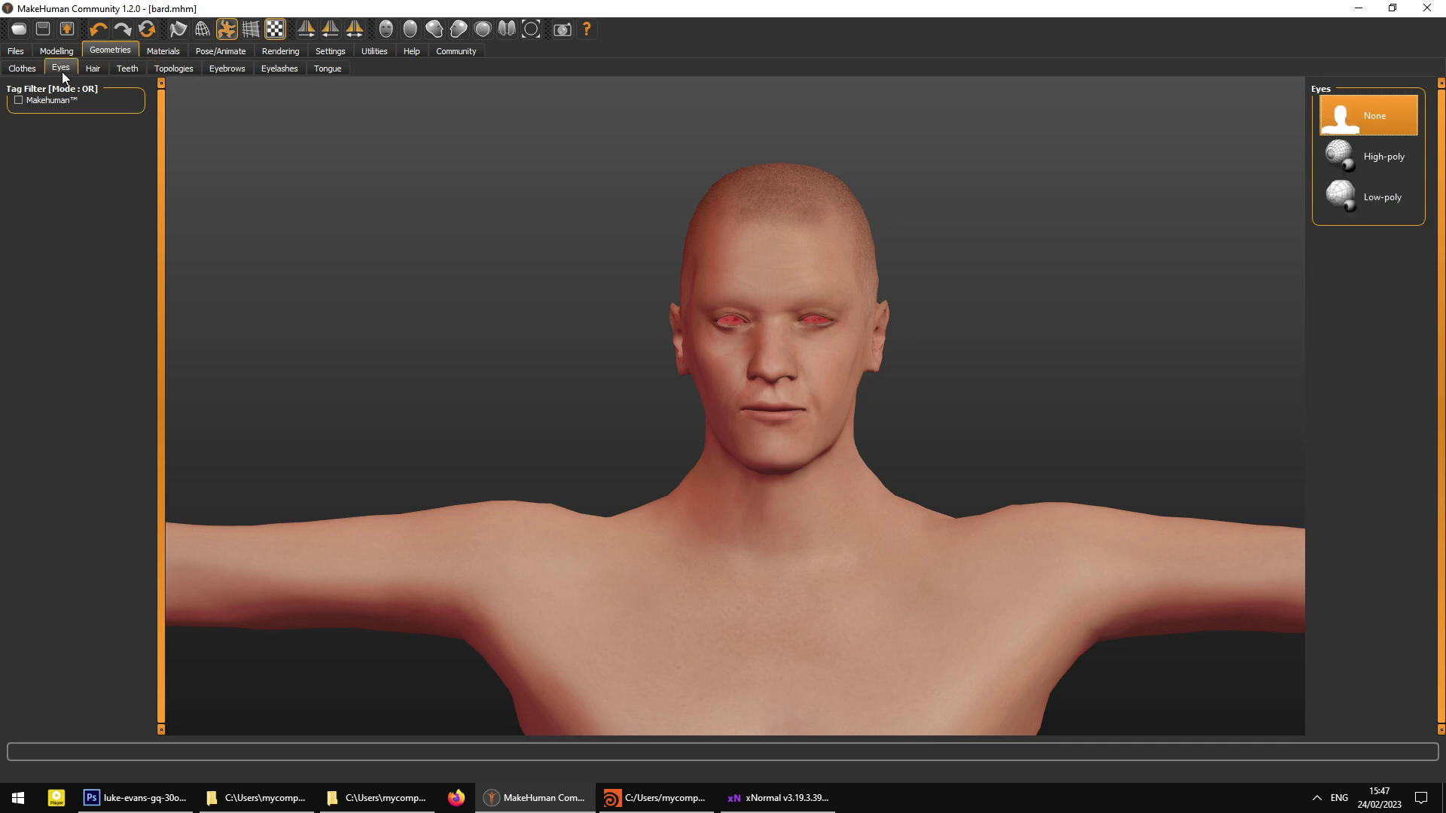
left_click(1390, 171)
left_click_drag(661, 231, 591, 245)
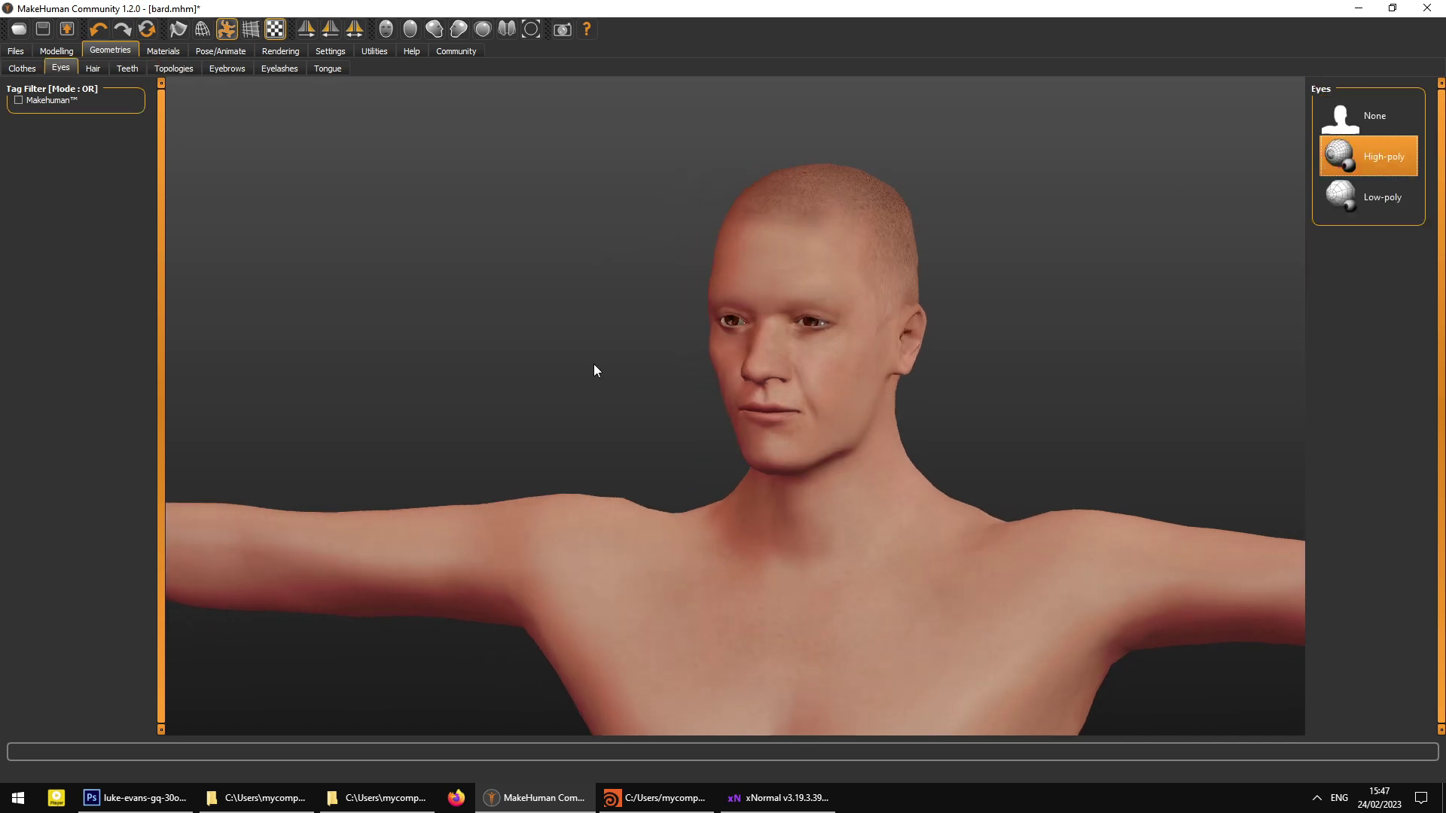
- Examine the eye colour in bard_face.jpg from the MakeHuman backgrounds folder, then close the picture
left_click(397, 805)
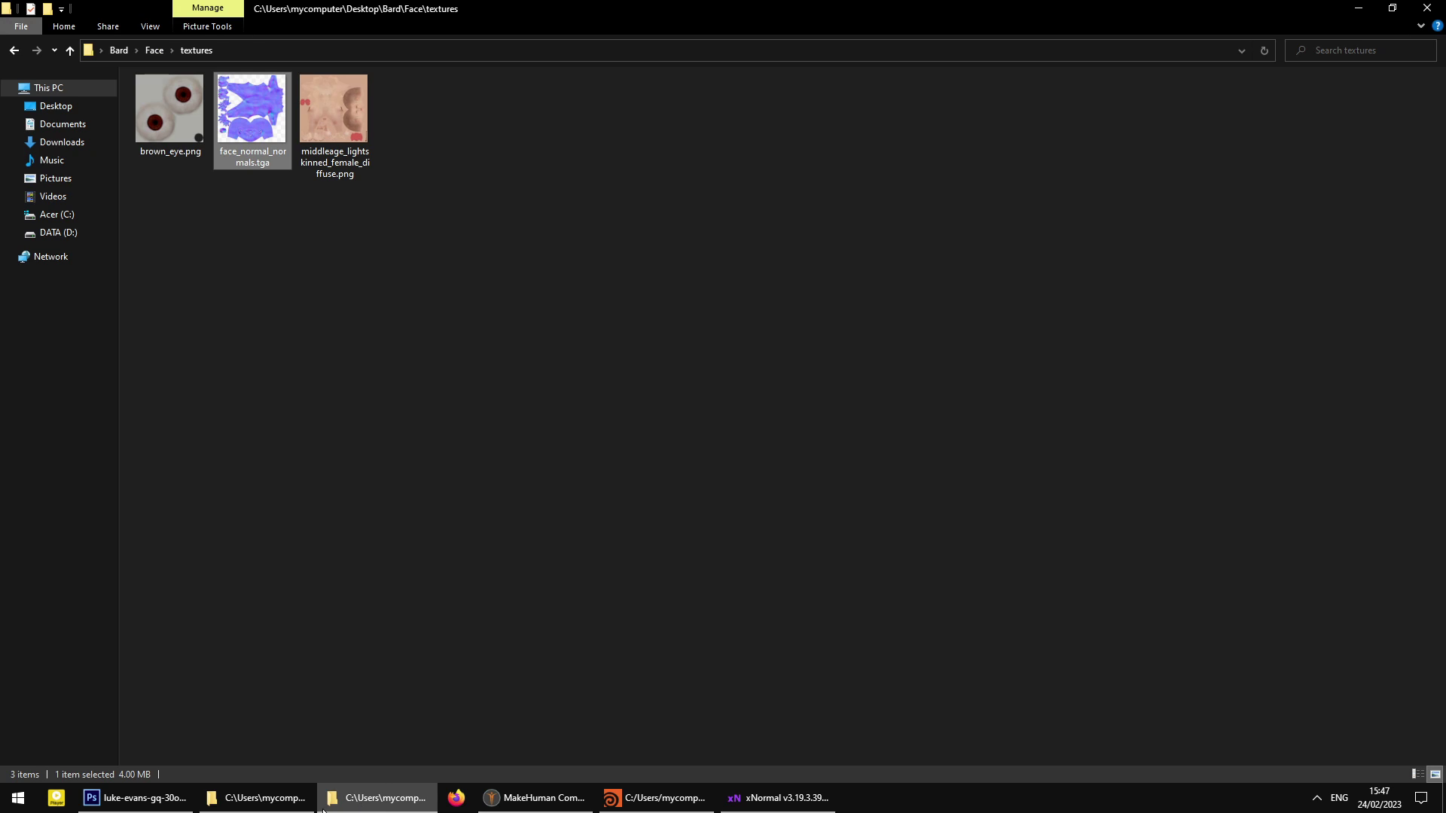
left_click(322, 809)
left_click(322, 810)
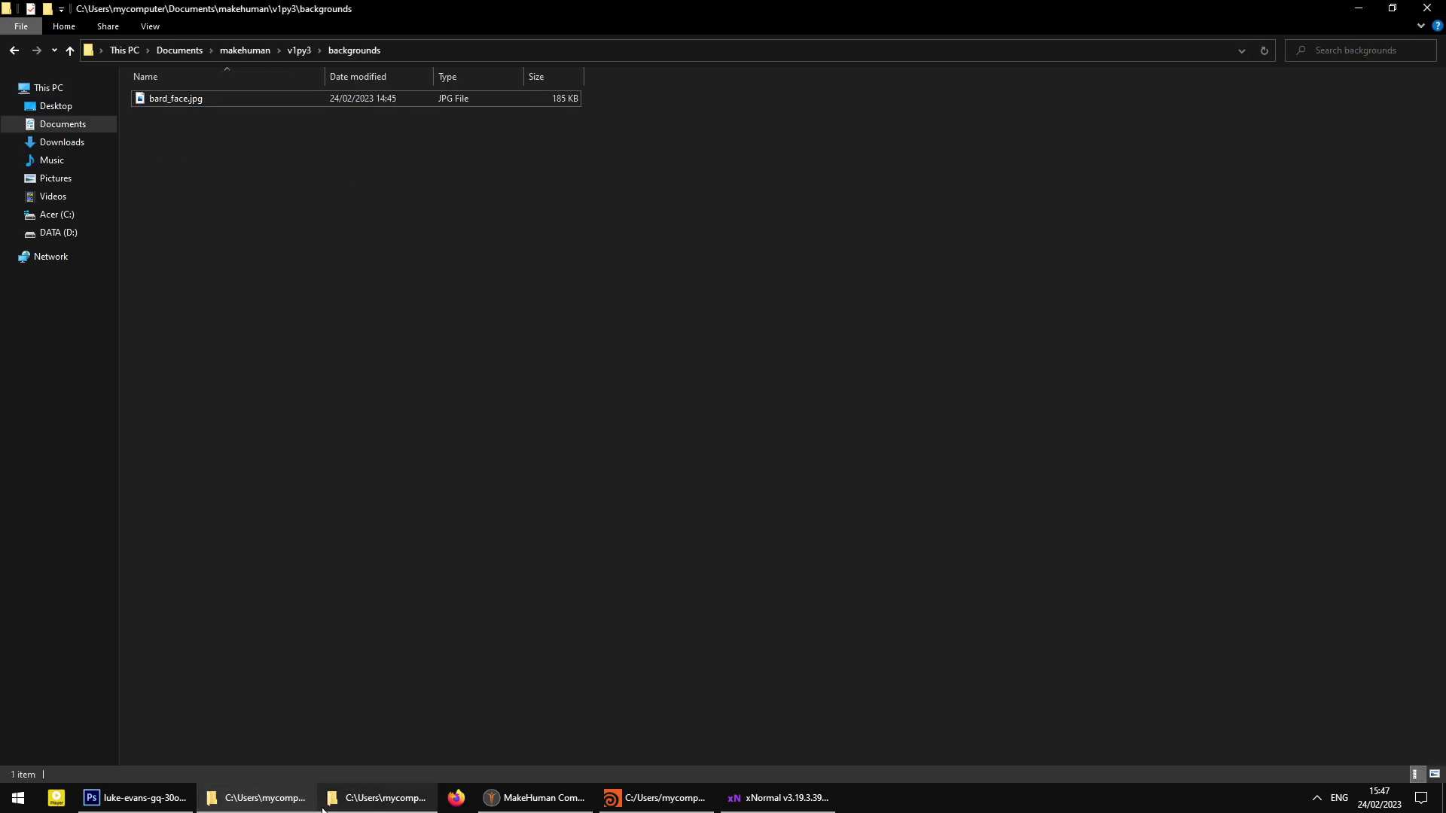
left_click(256, 799)
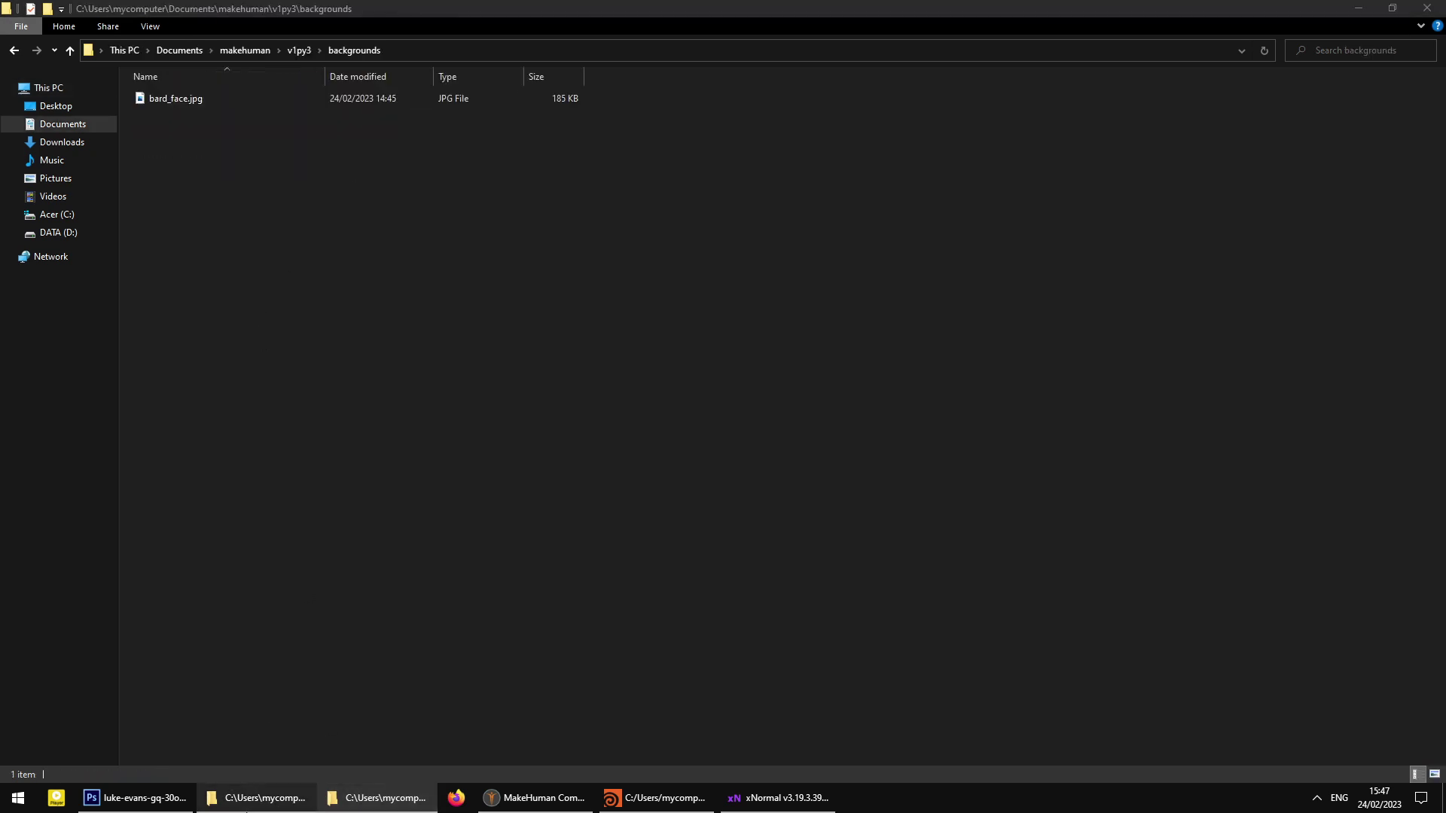
double_click(220, 100)
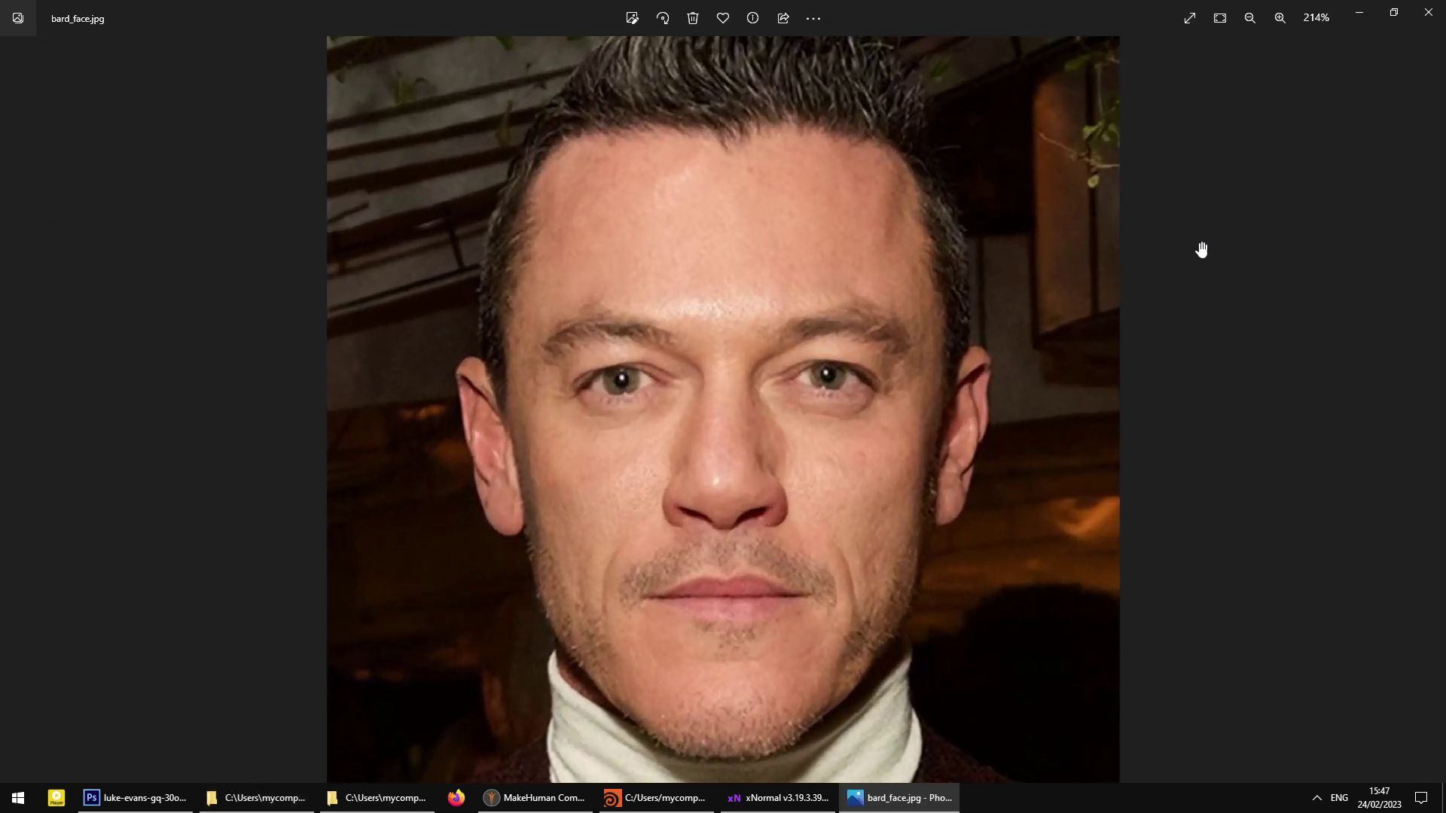
left_click(1428, 12)
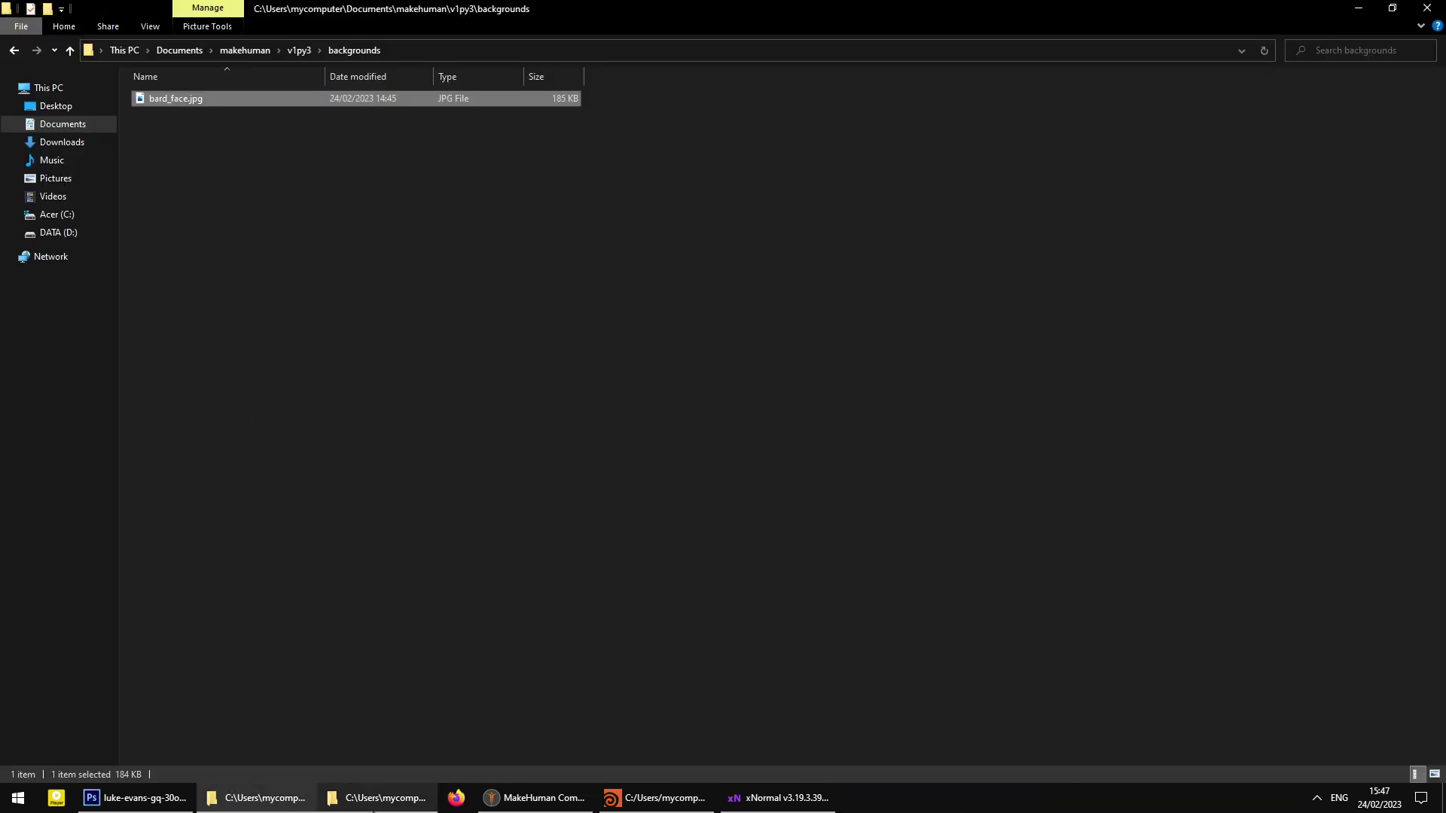
- Compare eye colour in the Bard Face folder's reference photos, starting with Luke_Evans.jpg, and close the viewer
left_click(380, 798)
left_click(154, 51)
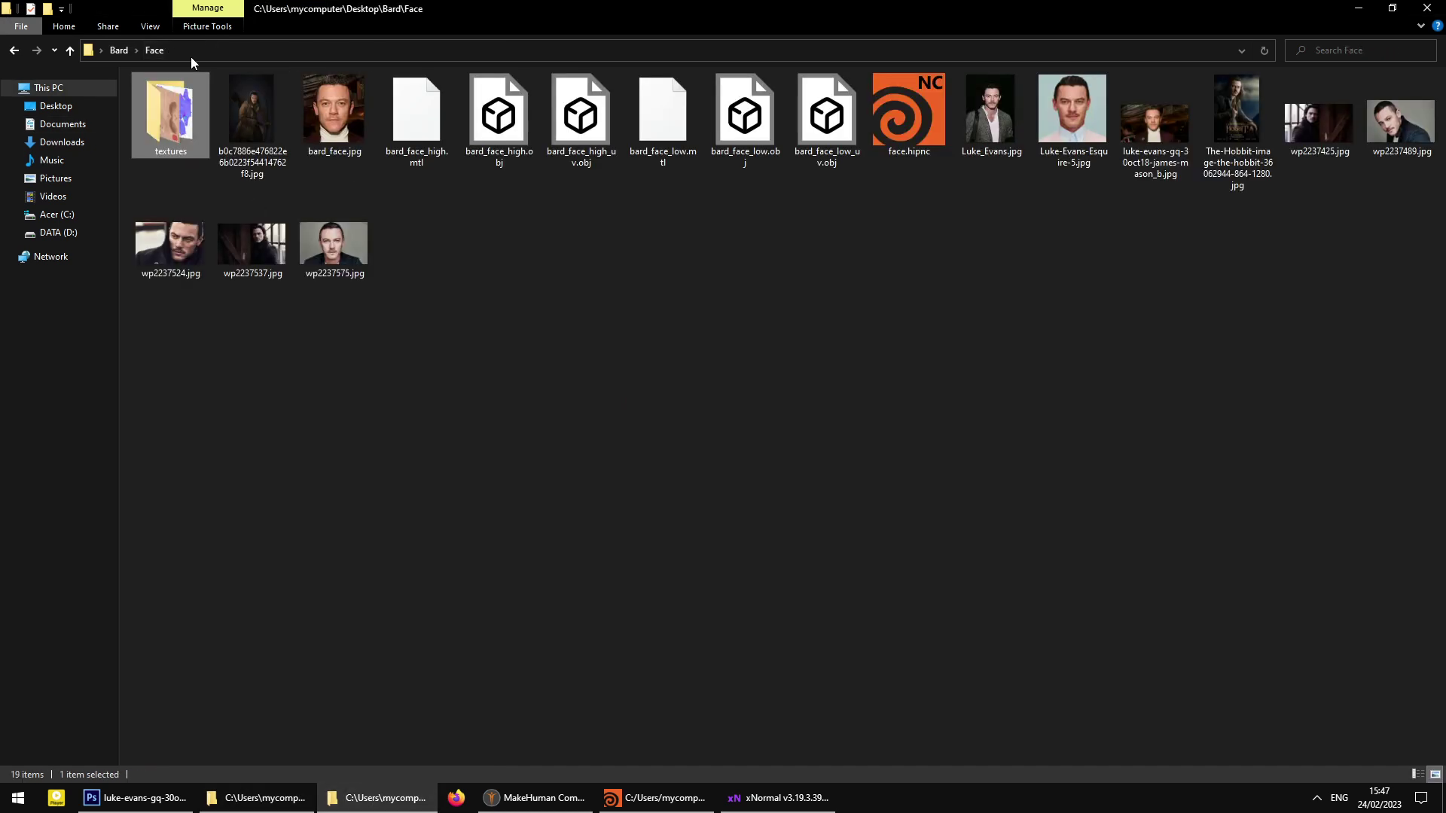
double_click(993, 124)
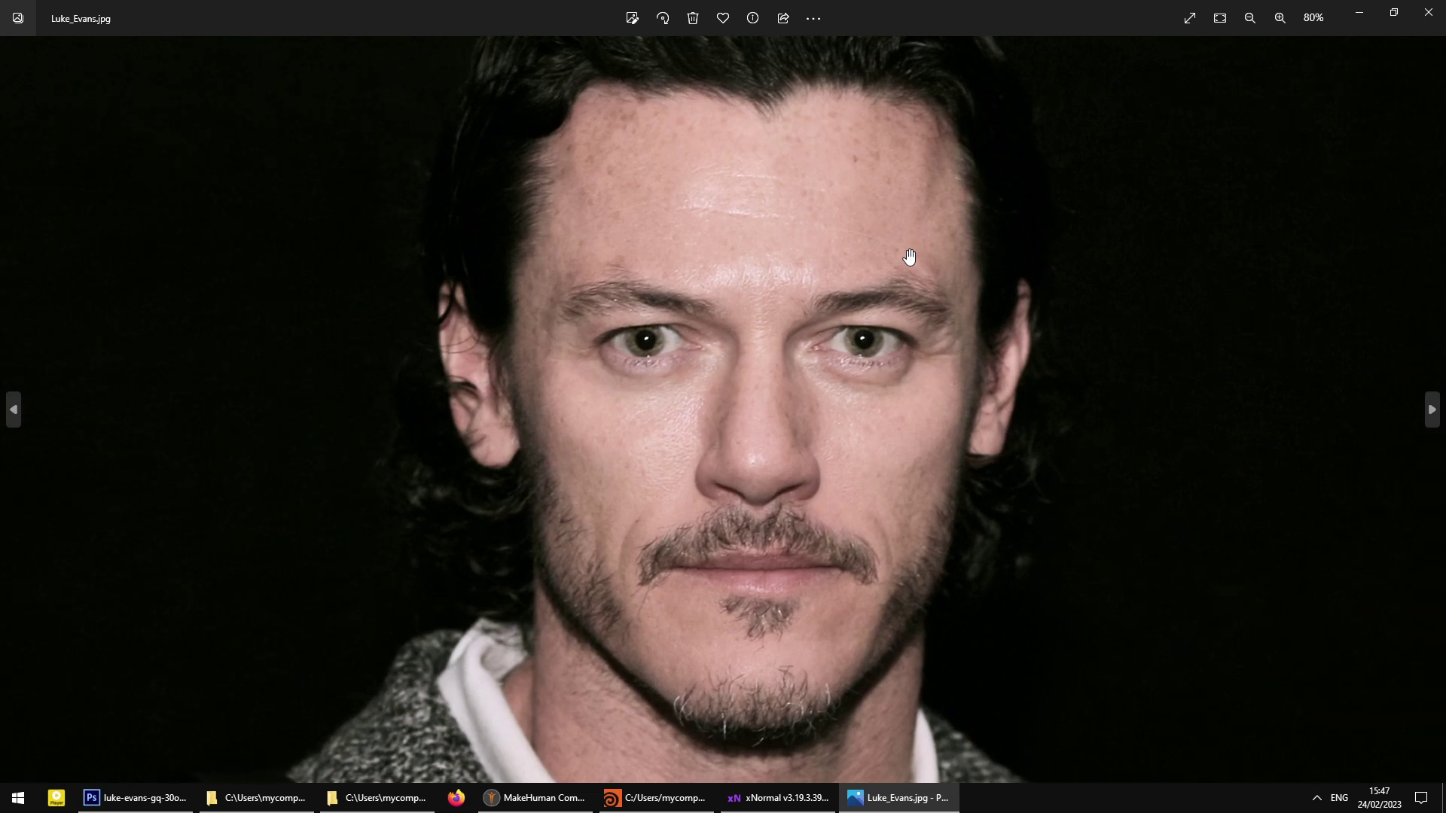
scroll(1365, 348, "down", 1)
scroll(1441, 375, "down", 1)
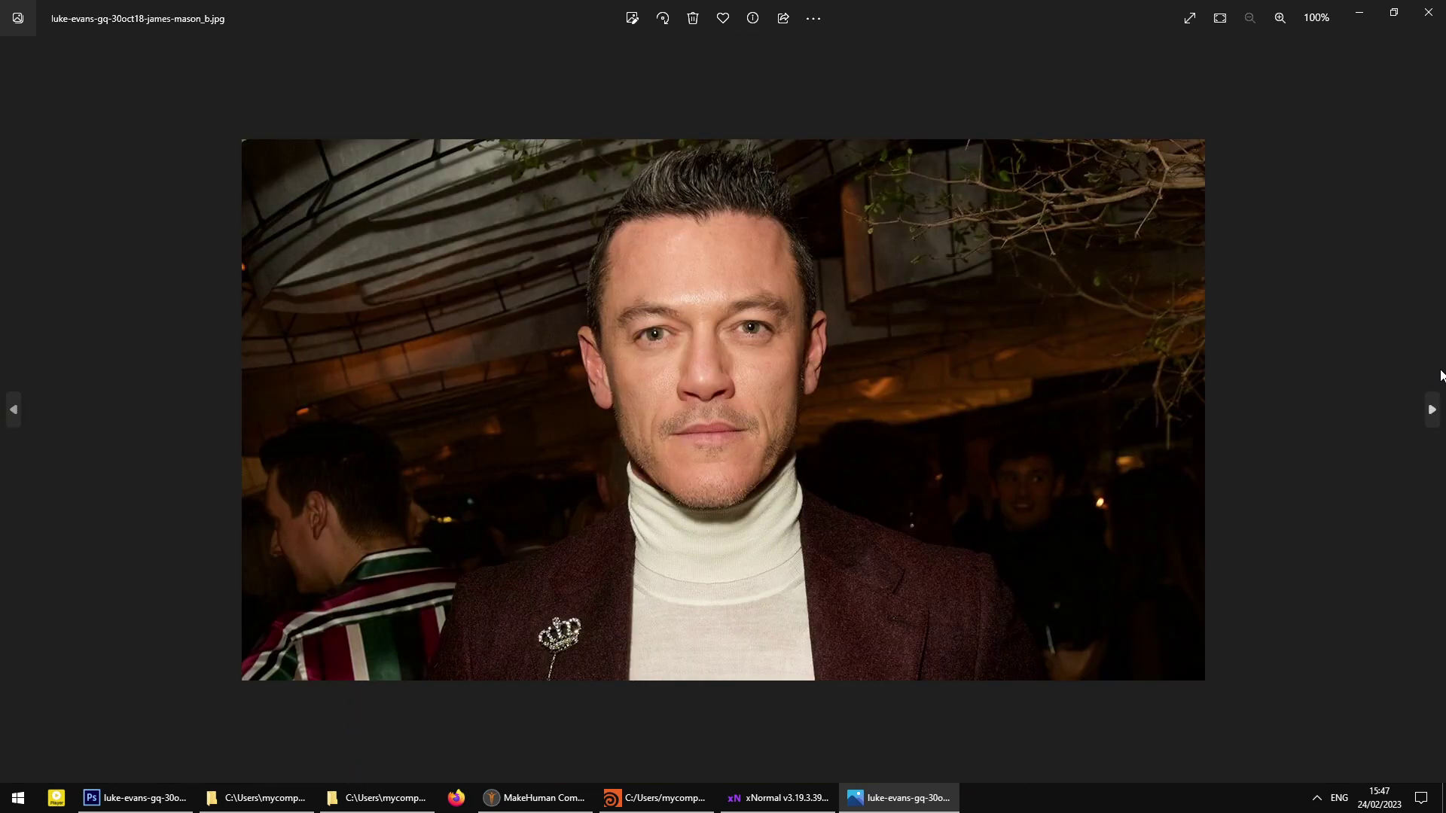
scroll(1143, 252, "up", 4, "ctrl")
scroll(1432, 409, "down", 1)
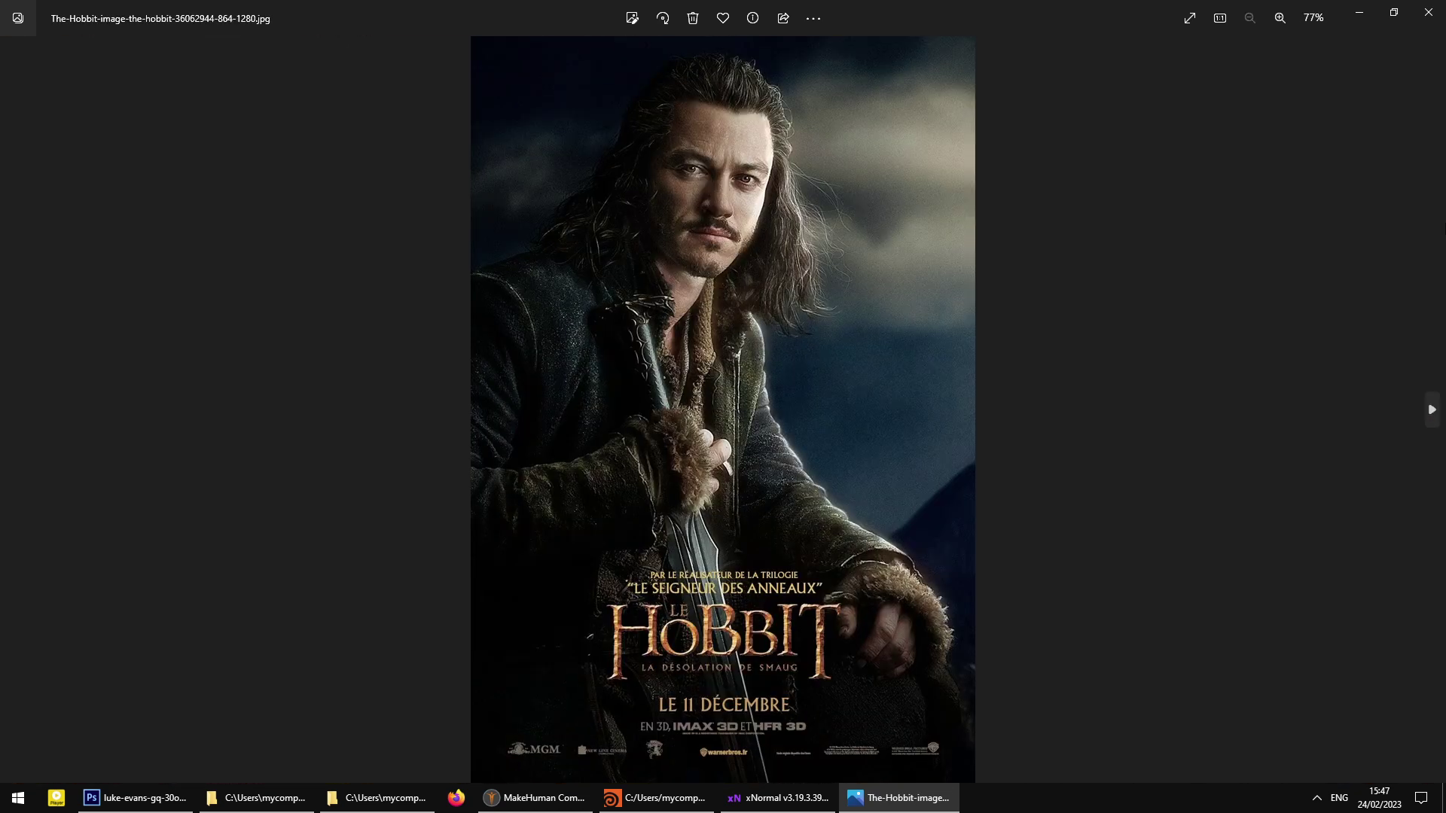
left_click(1429, 12)
- Return to MakeHuman, apply the Green material to the eyes and inspect the face
left_click(776, 798)
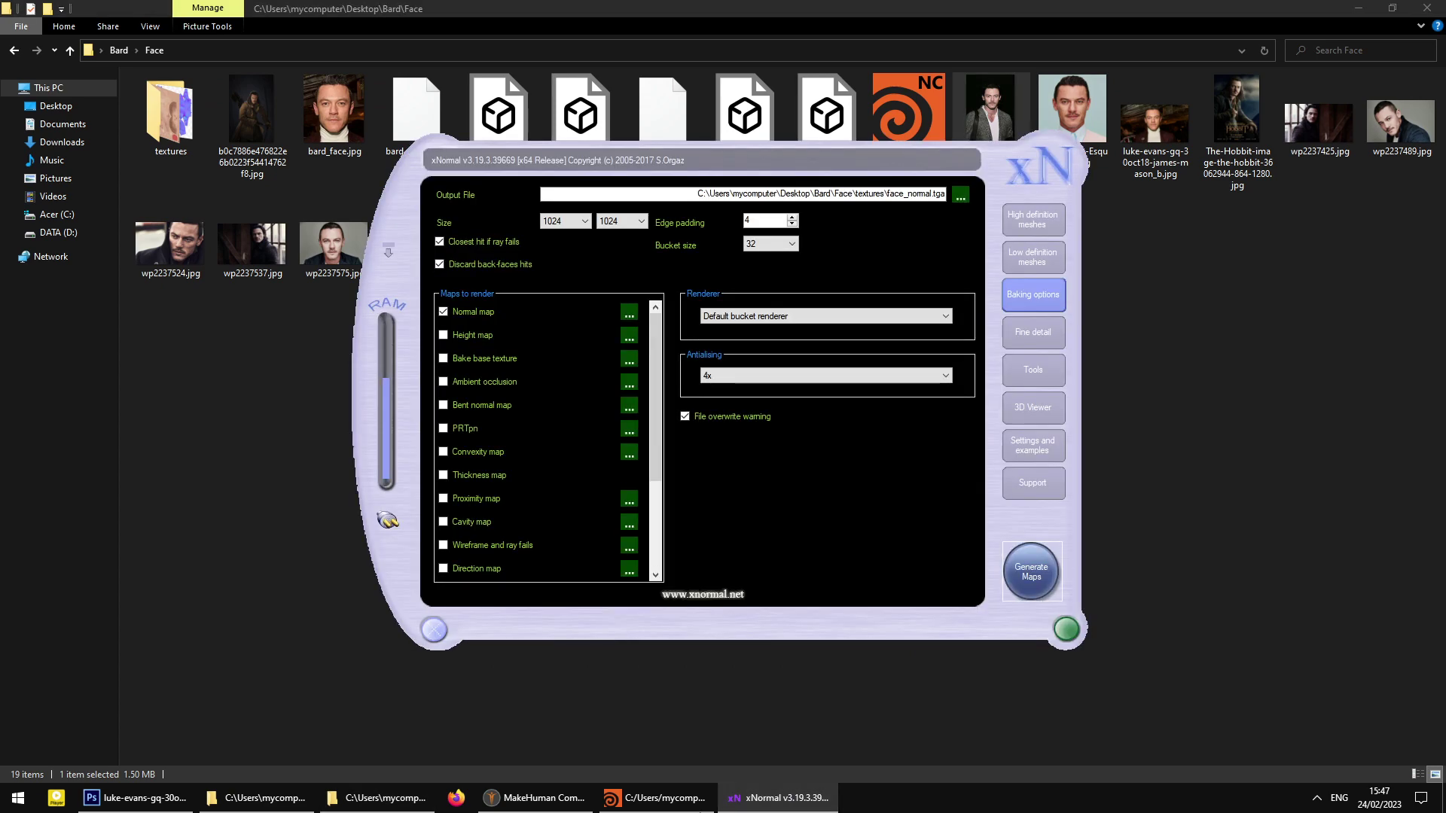
left_click(655, 798)
left_click(539, 798)
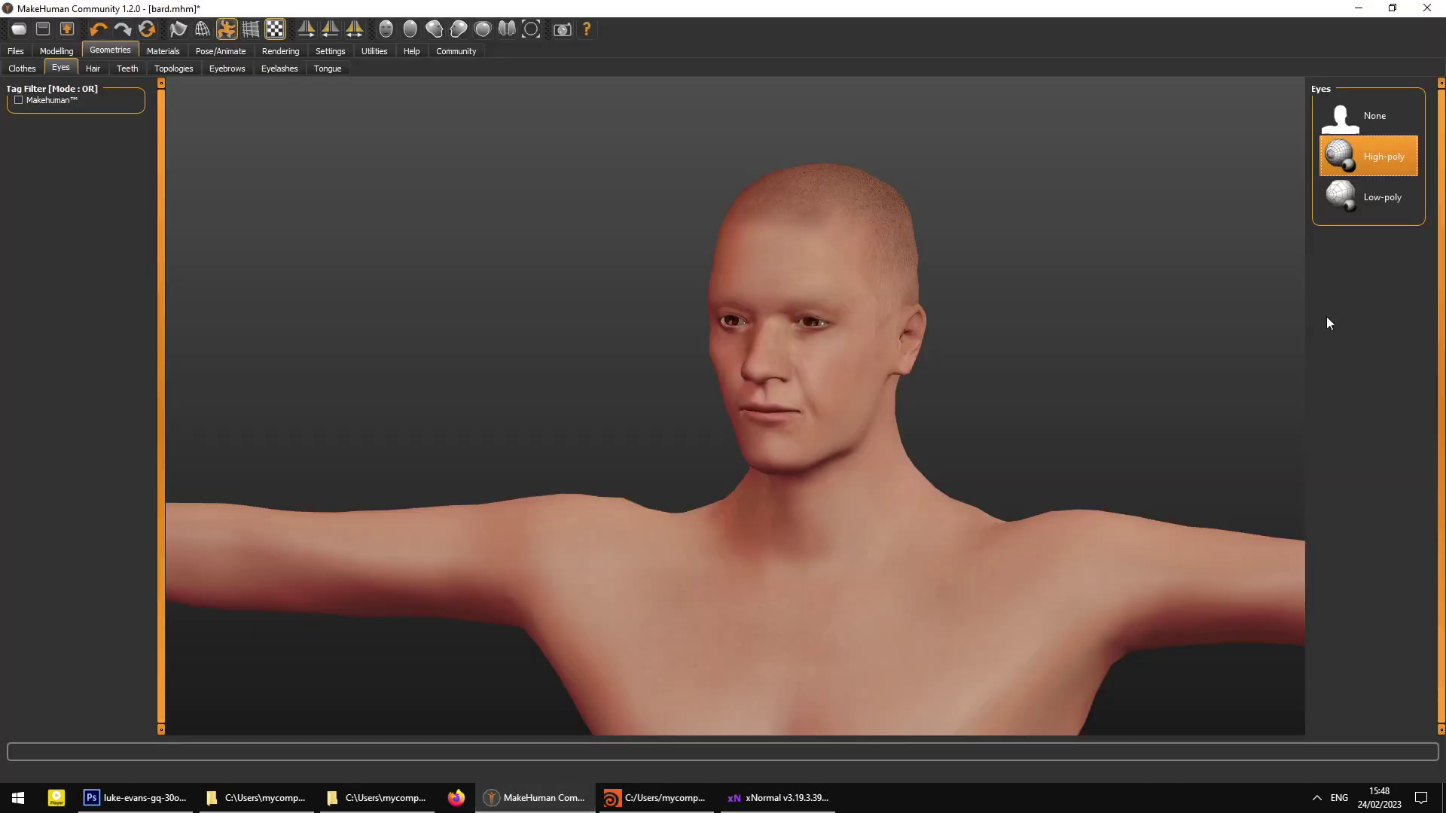
left_click(172, 52)
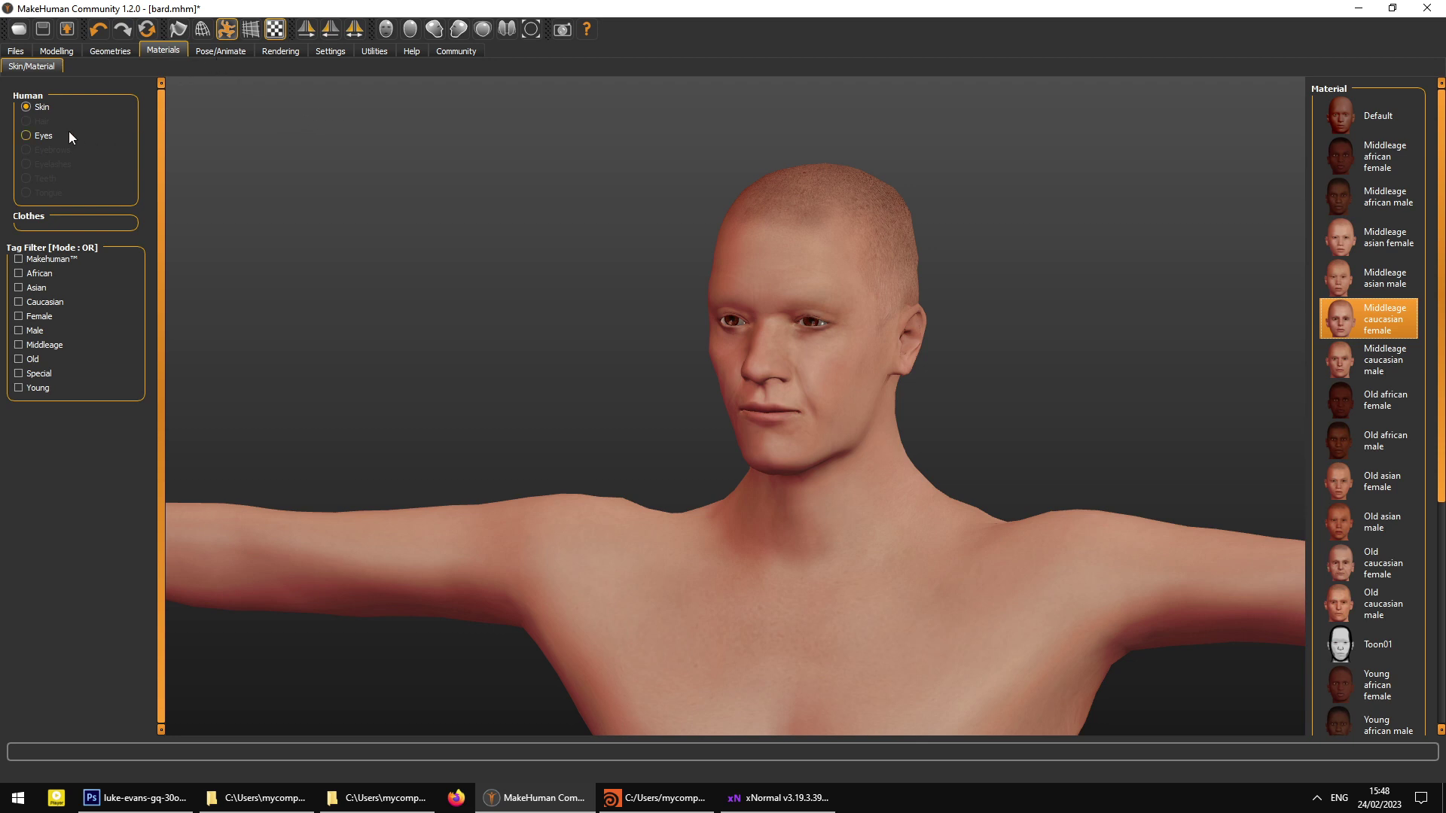
left_click(35, 134)
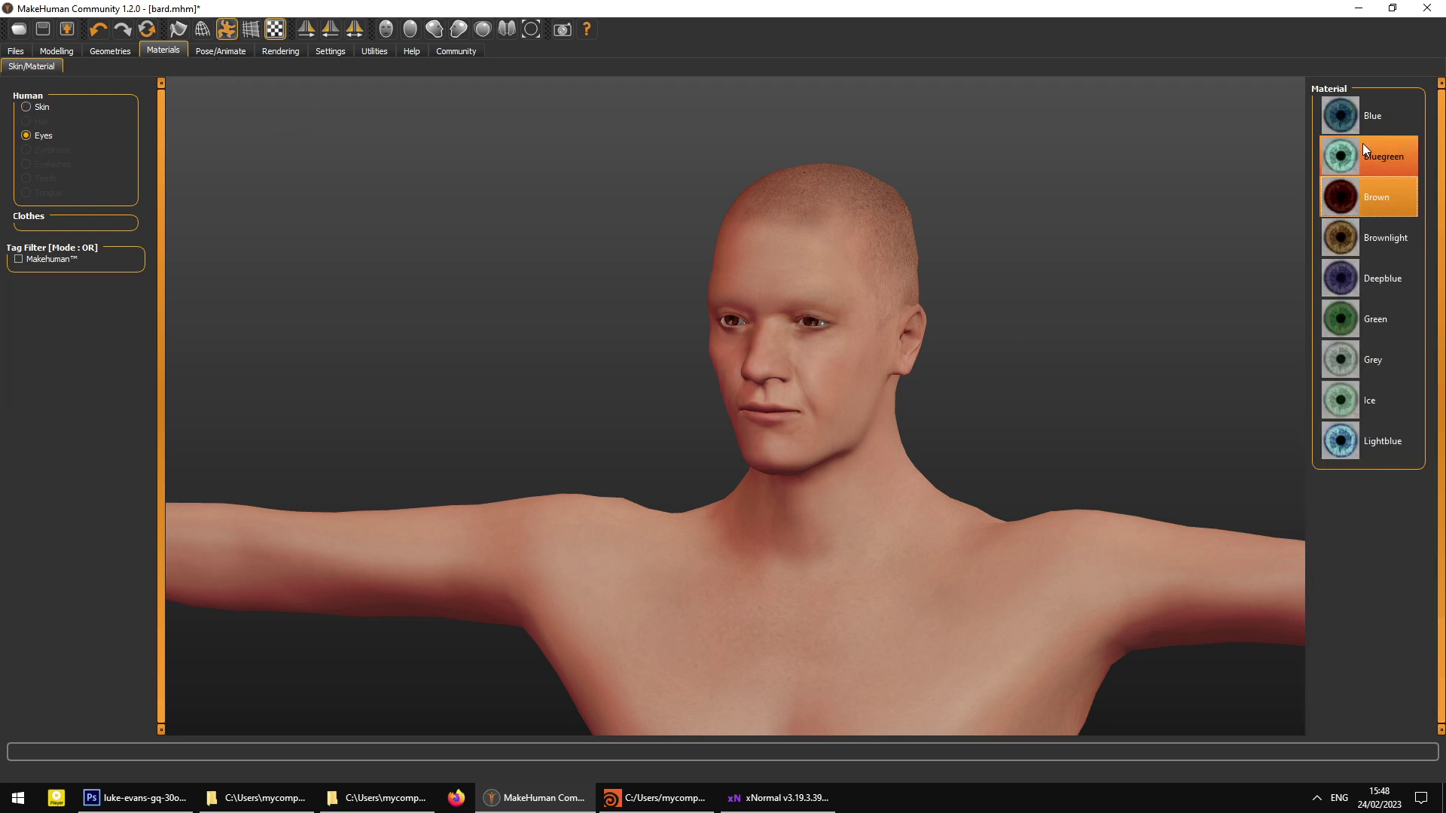
left_click(1367, 316)
left_click_drag(1120, 406, 793, 363)
scroll(920, 400, "up", 5)
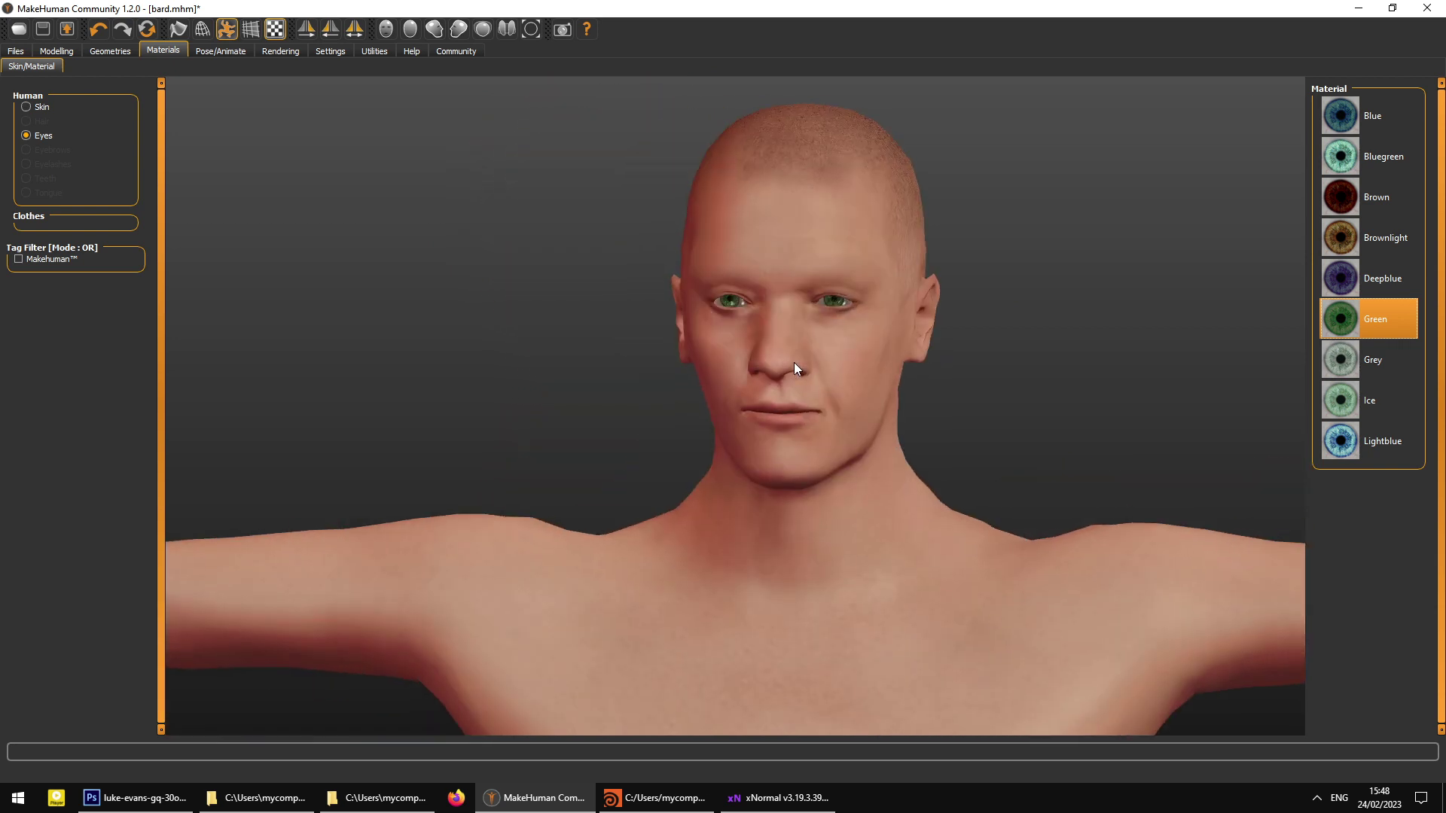
scroll(794, 363, "down", 3)
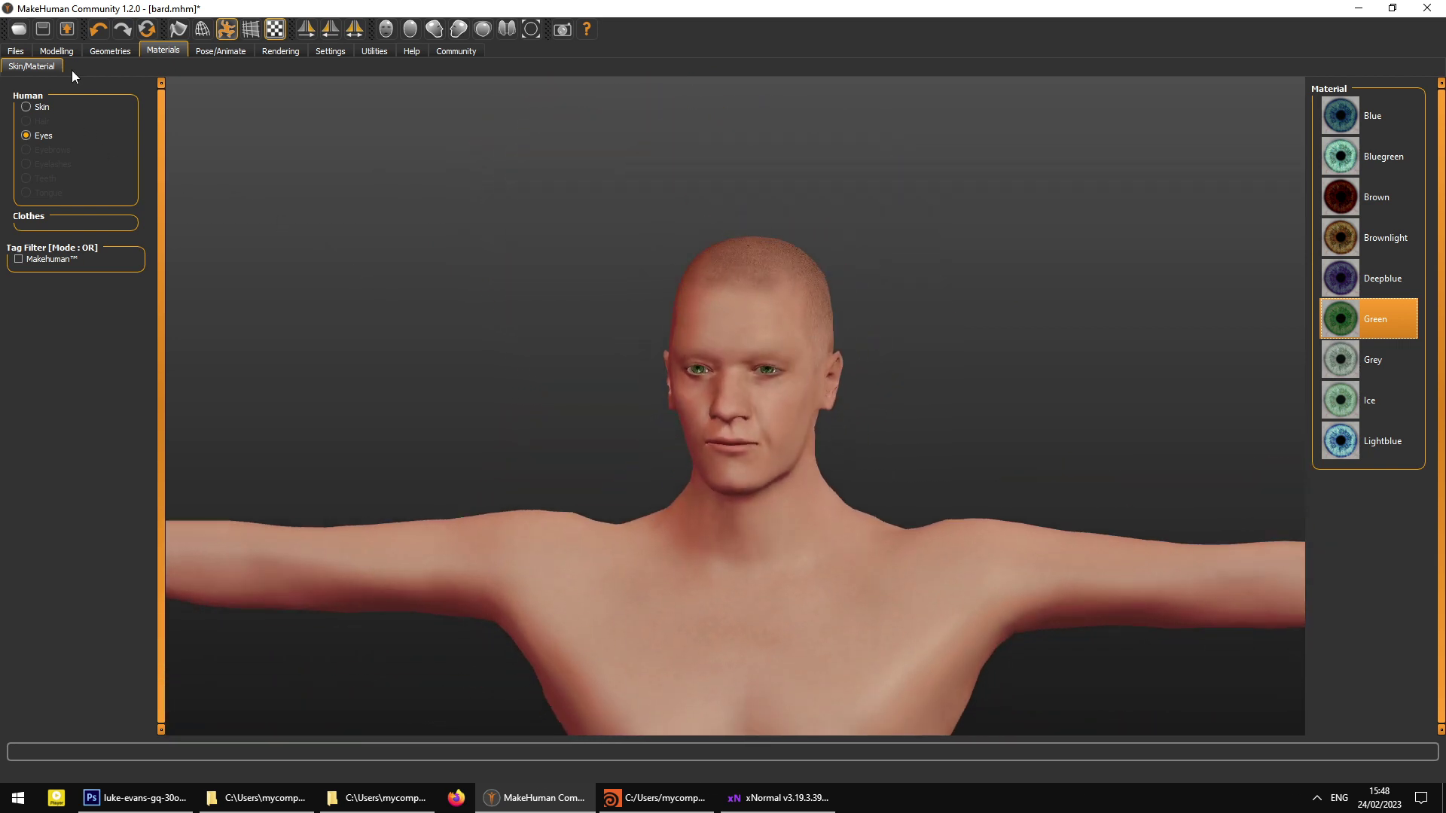
- Export the character as a Wavefront OBJ named bard_face.obj in the Desktop\Bard\Face folder
left_click(15, 51)
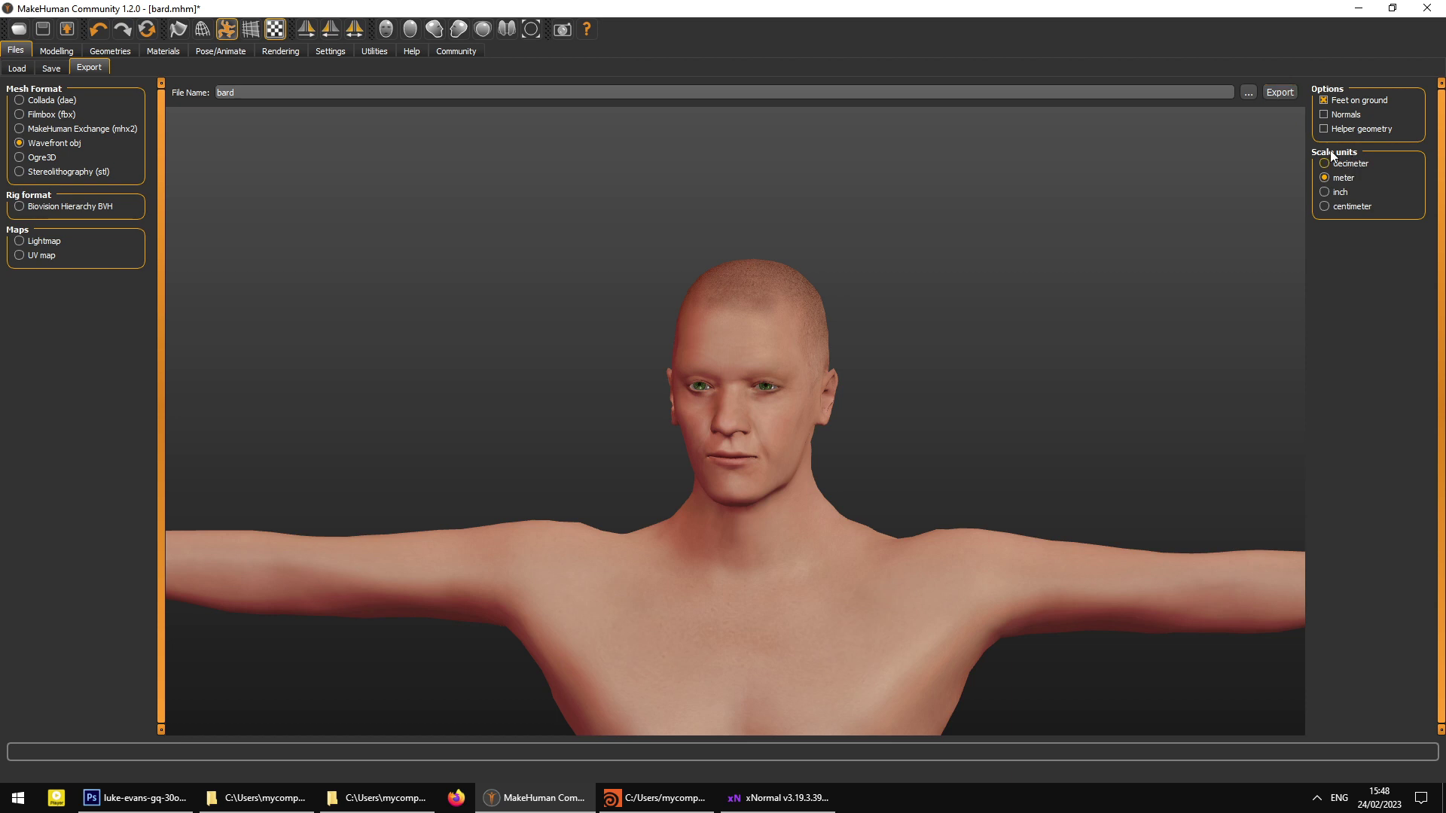
left_click(1252, 92)
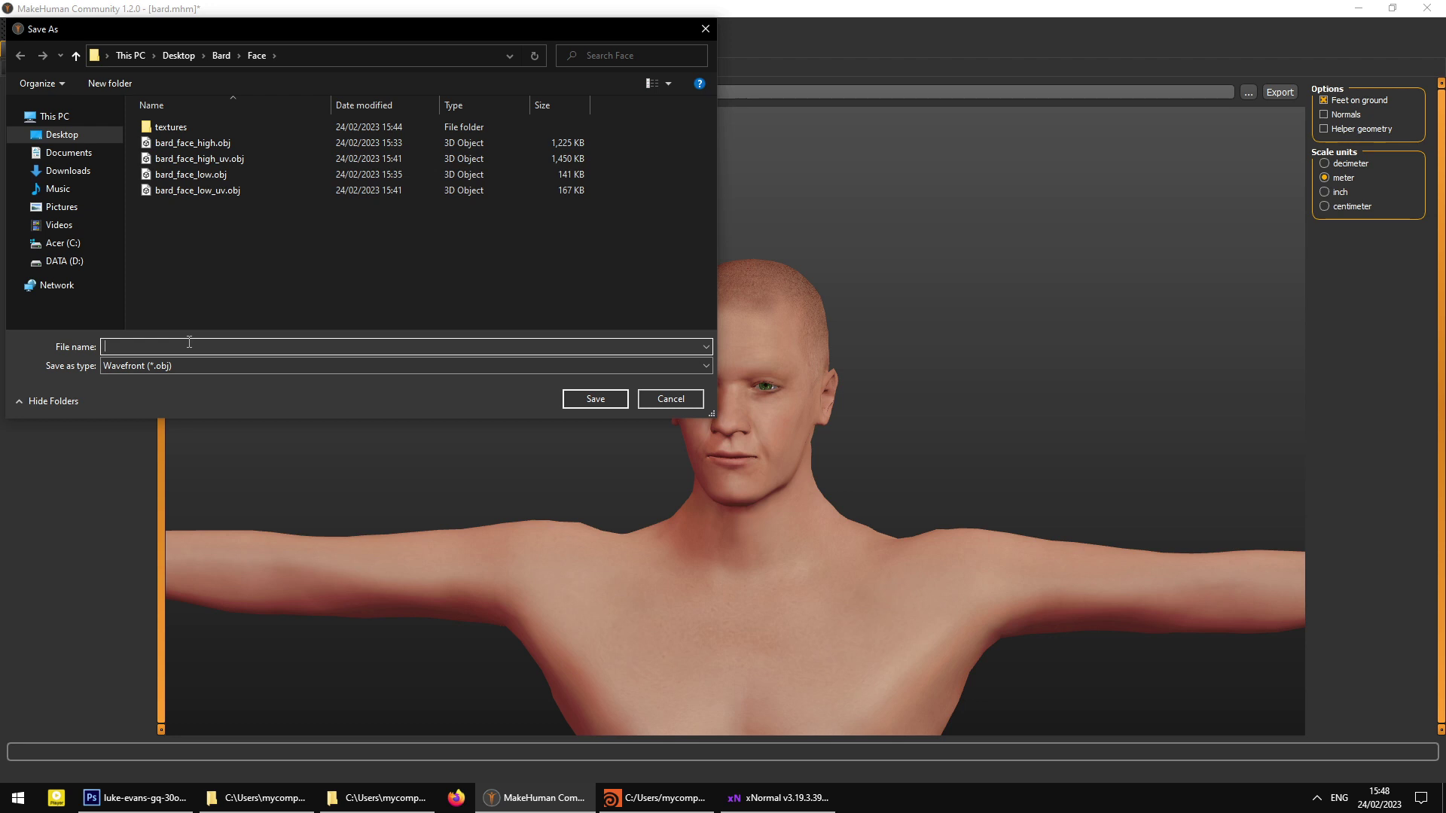
type("bar")
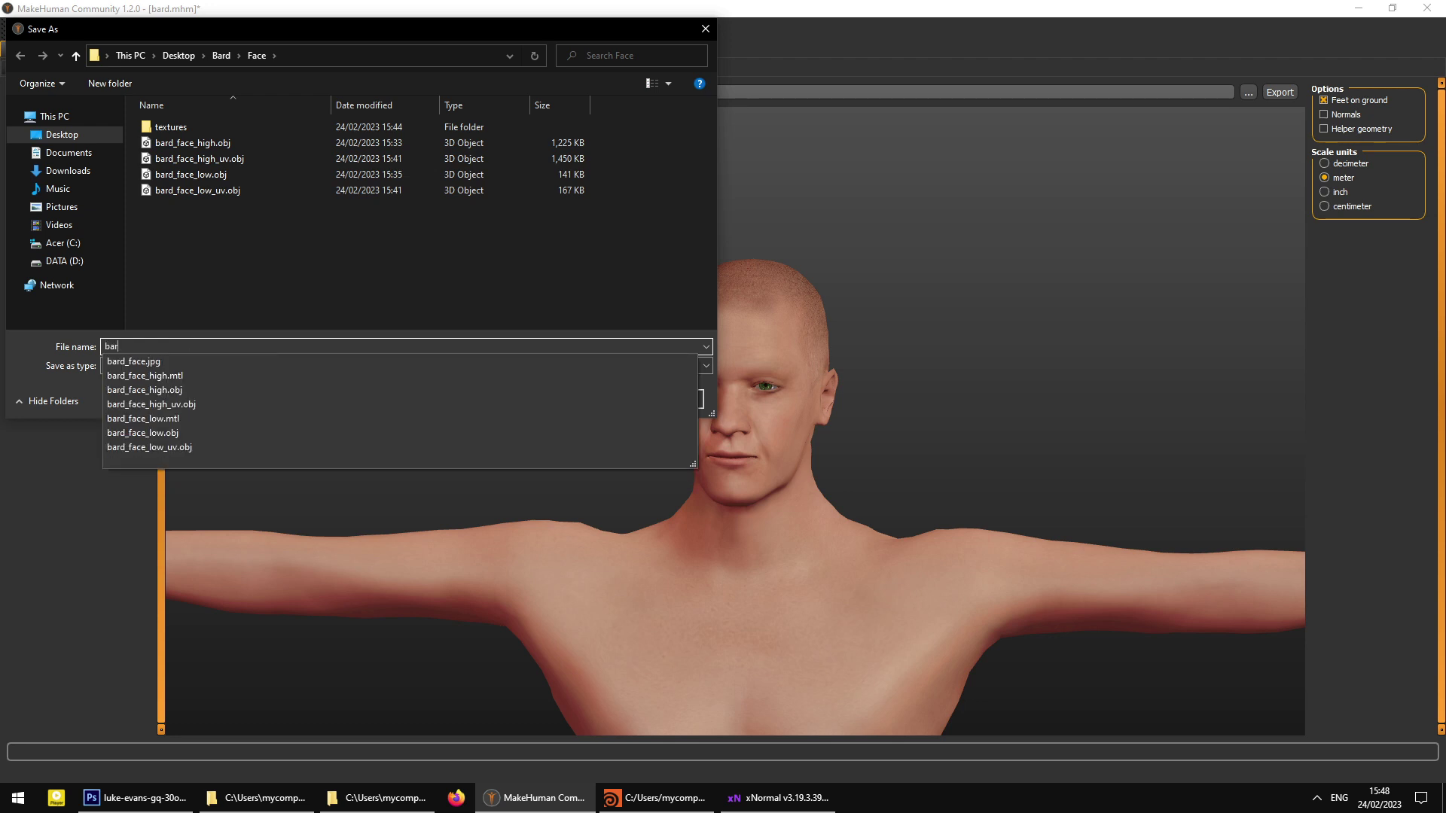
type("d_face")
left_click(33, 374)
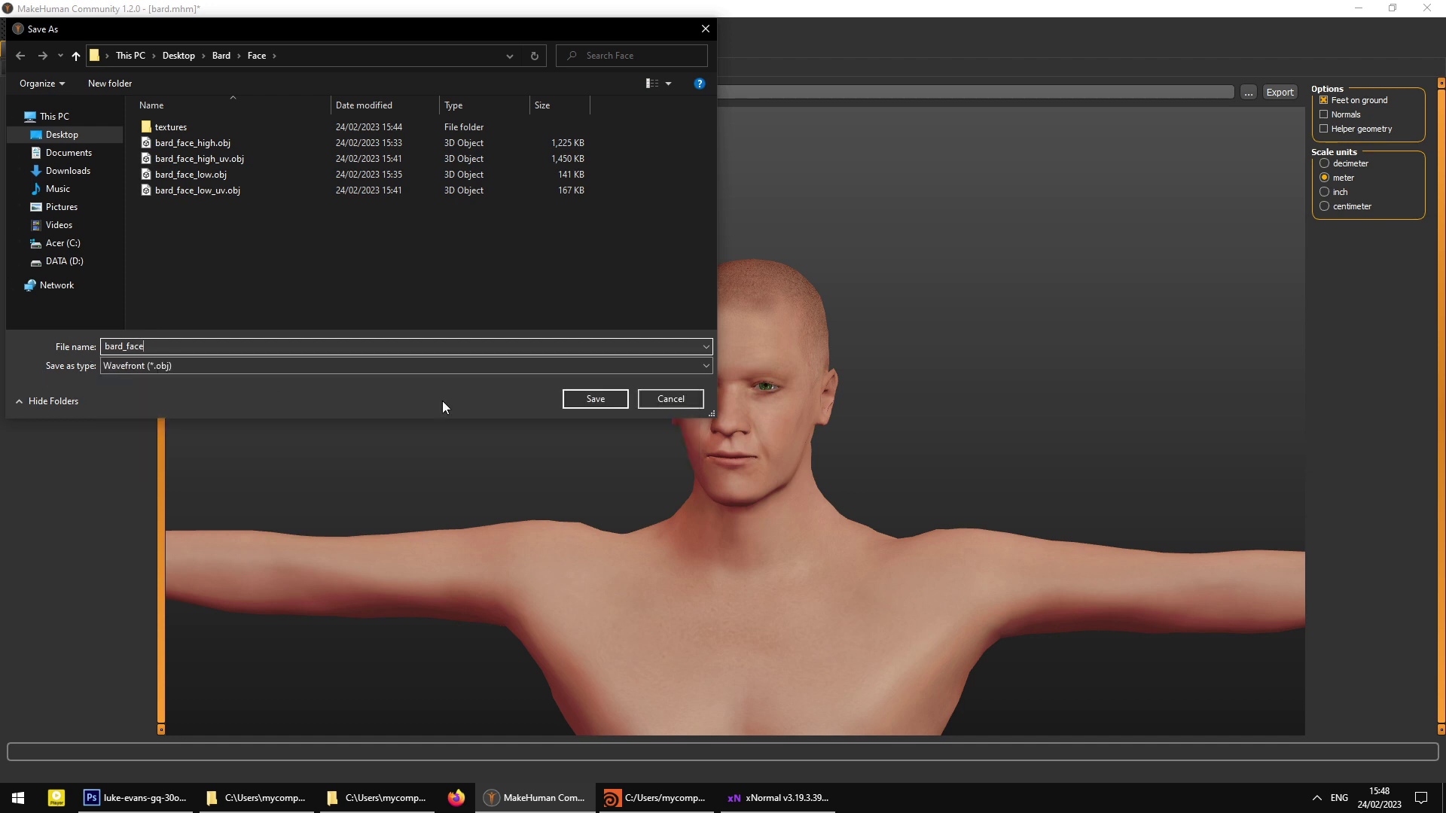
left_click(599, 400)
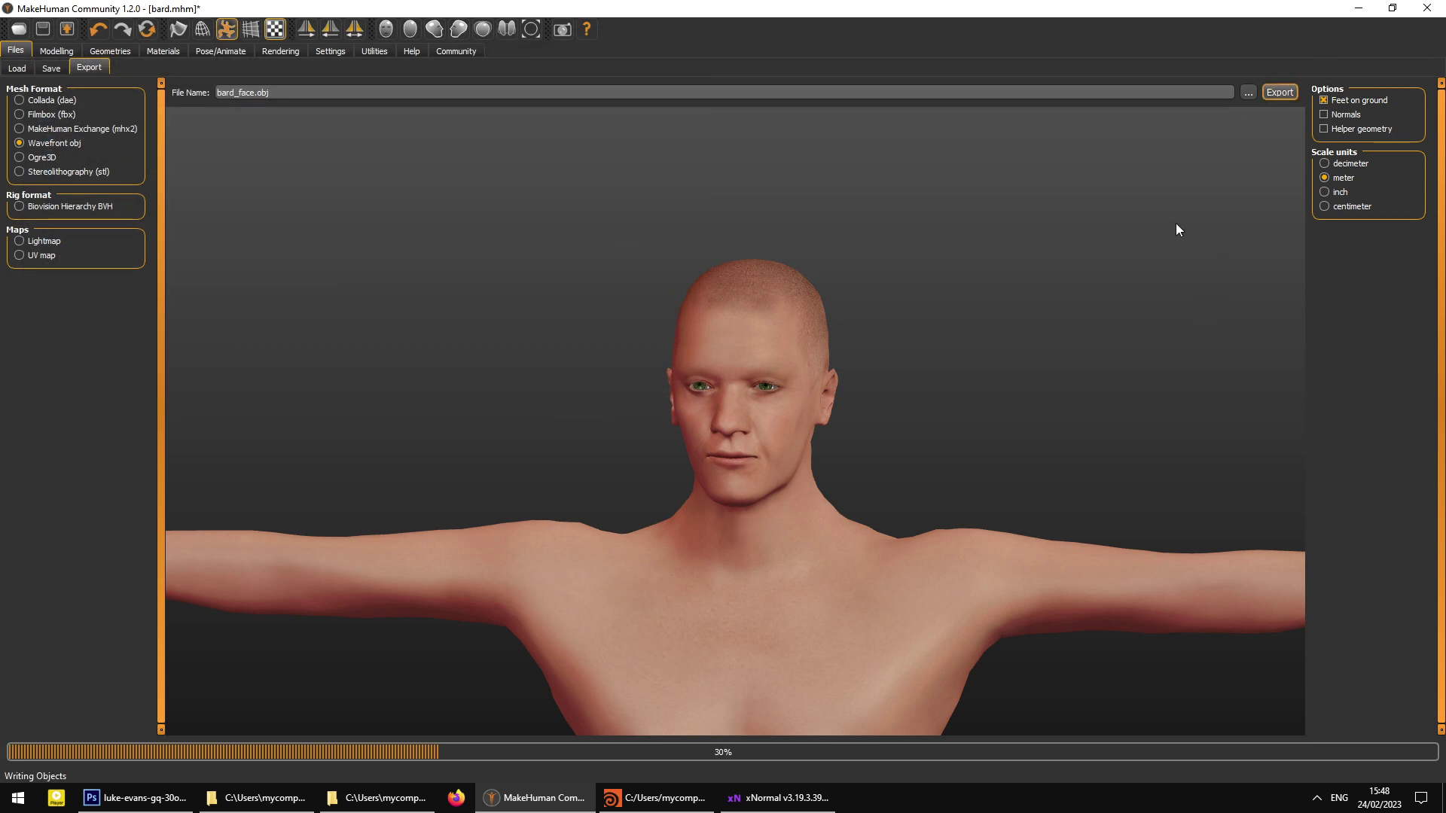
- Save the model under the existing file name bard and close MakeHuman
left_click_drag(1175, 223, 1130, 188)
scroll(970, 252, "down", 3)
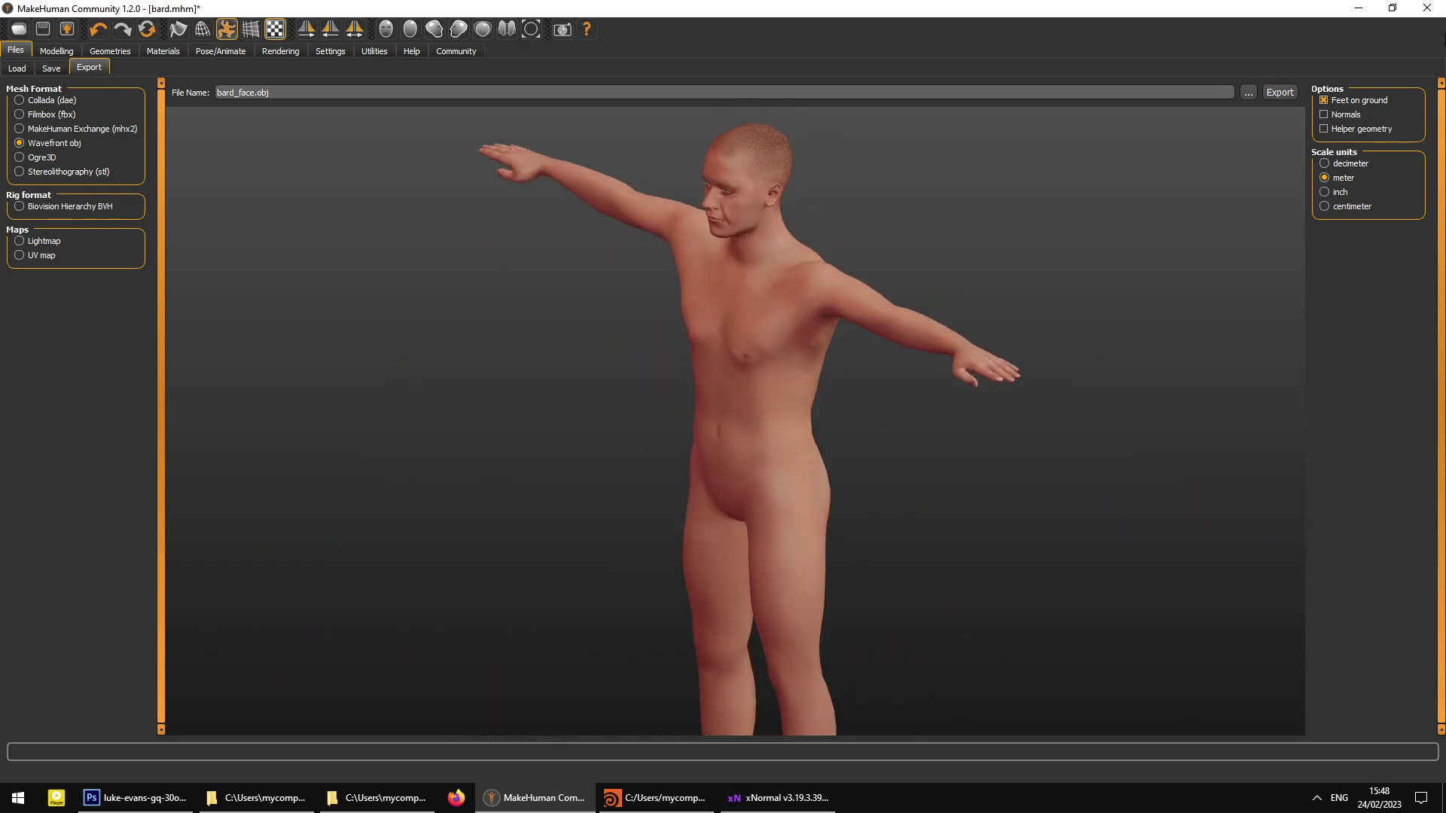
left_click(1427, 8)
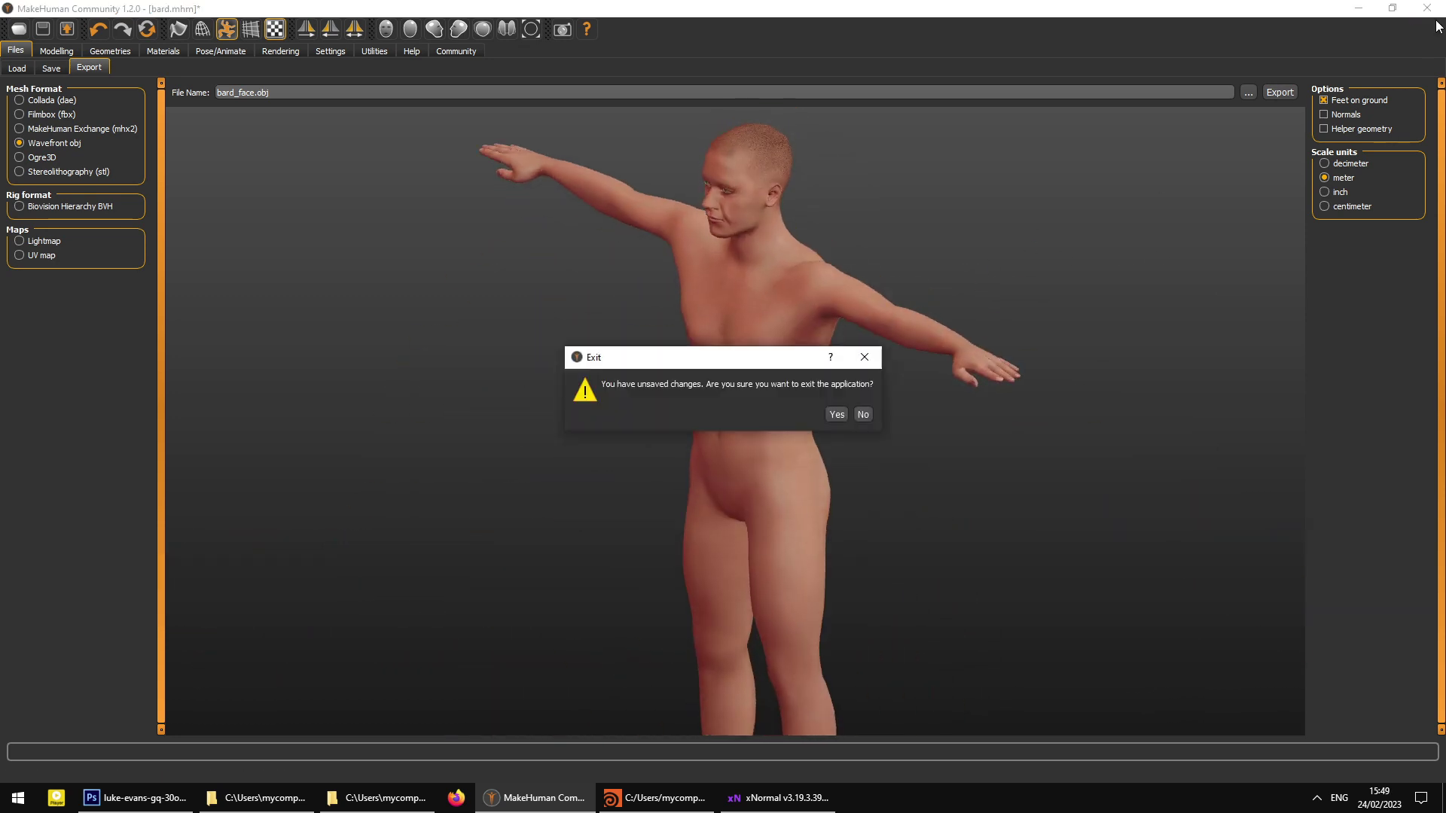
left_click(863, 415)
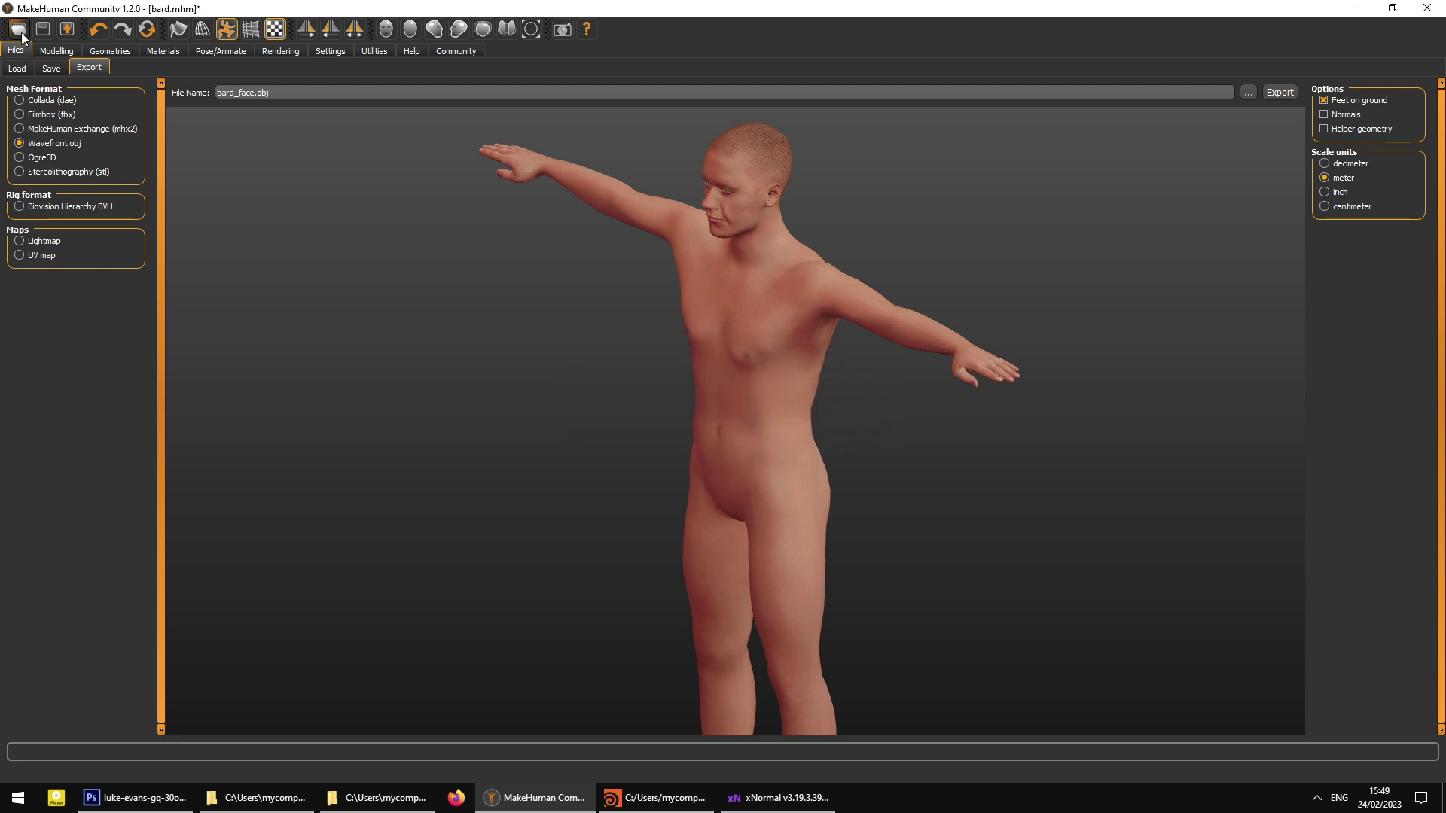
left_click(50, 68)
left_click(1295, 97)
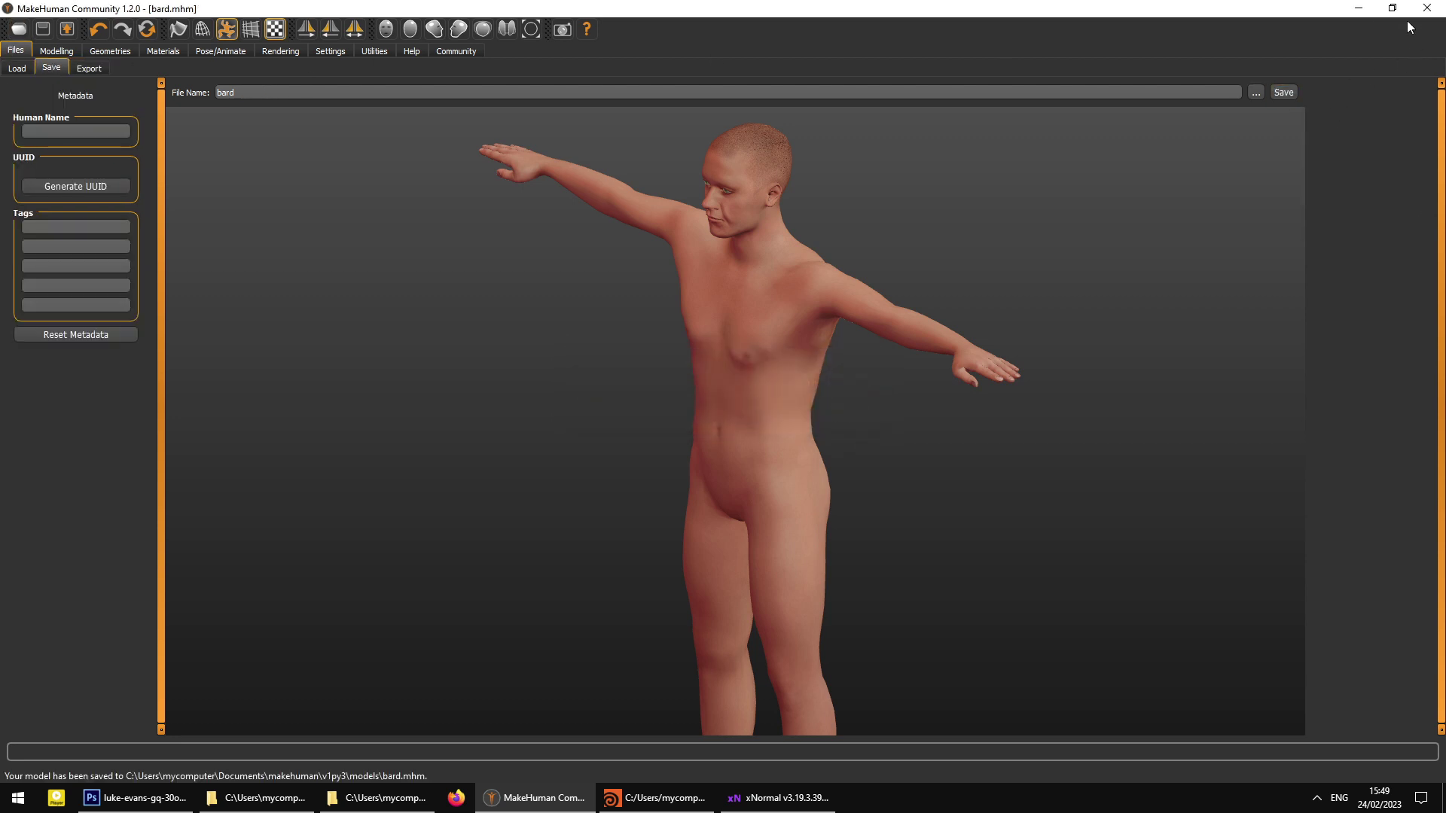
left_click(1427, 8)
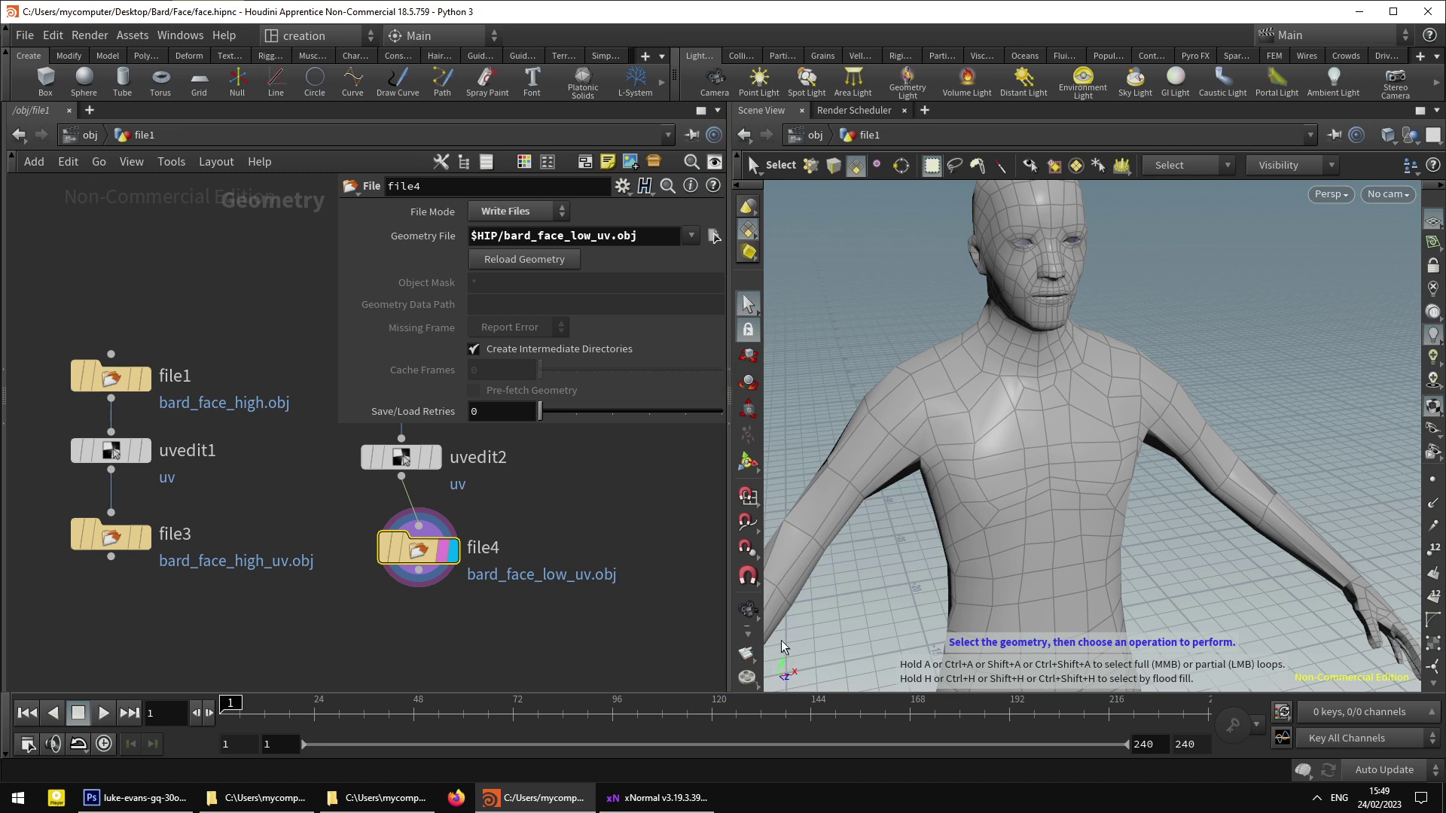
- Examine the low-poly body mesh in Houdini up close and from a distance
key("Escape")
left_click_drag(1186, 379, 883, 331)
scroll(1025, 418, "up", 3)
key("s")
key("Escape")
left_click_drag(1101, 376, 994, 396)
scroll(995, 395, "up", 5)
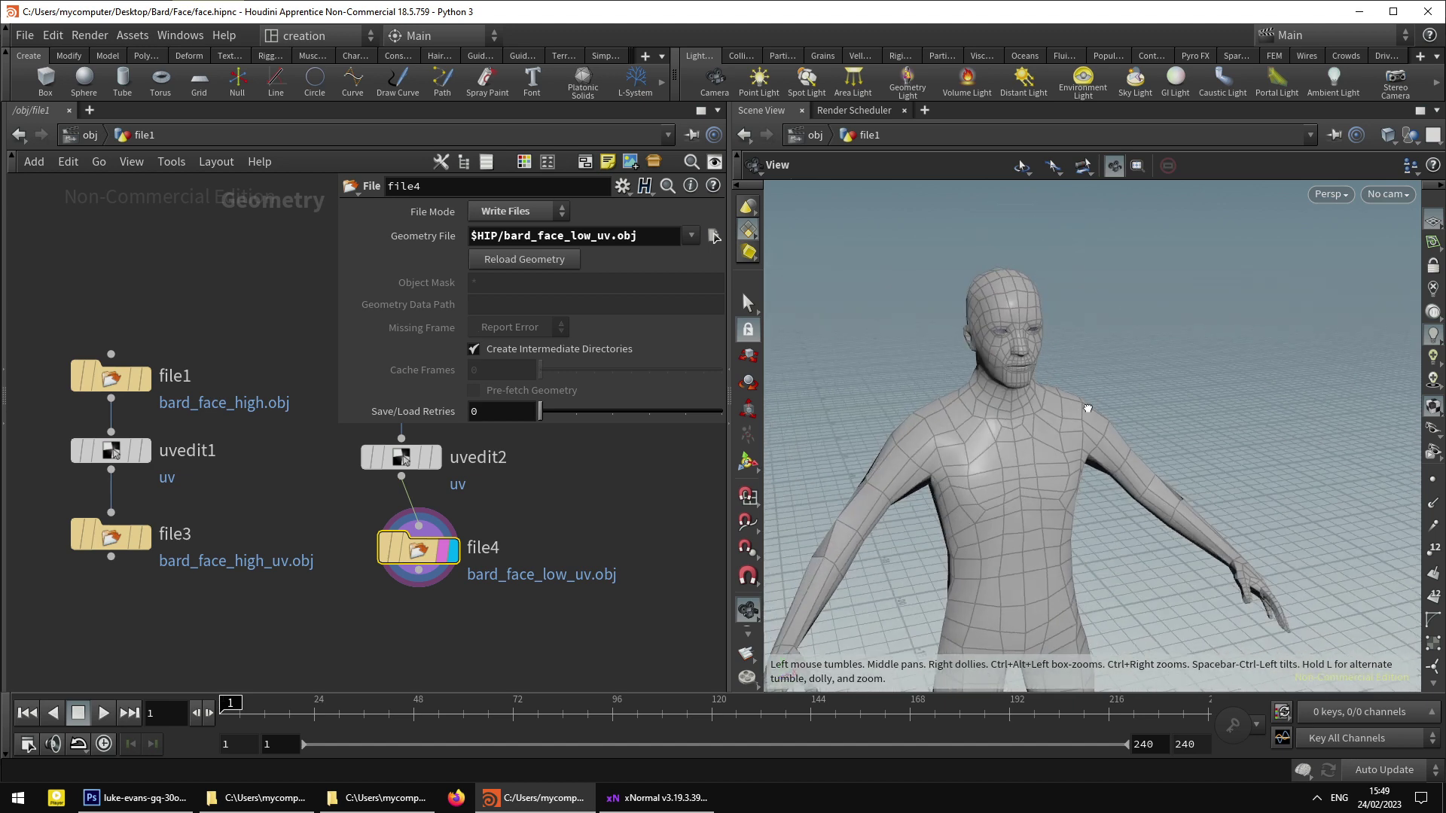
key("s")
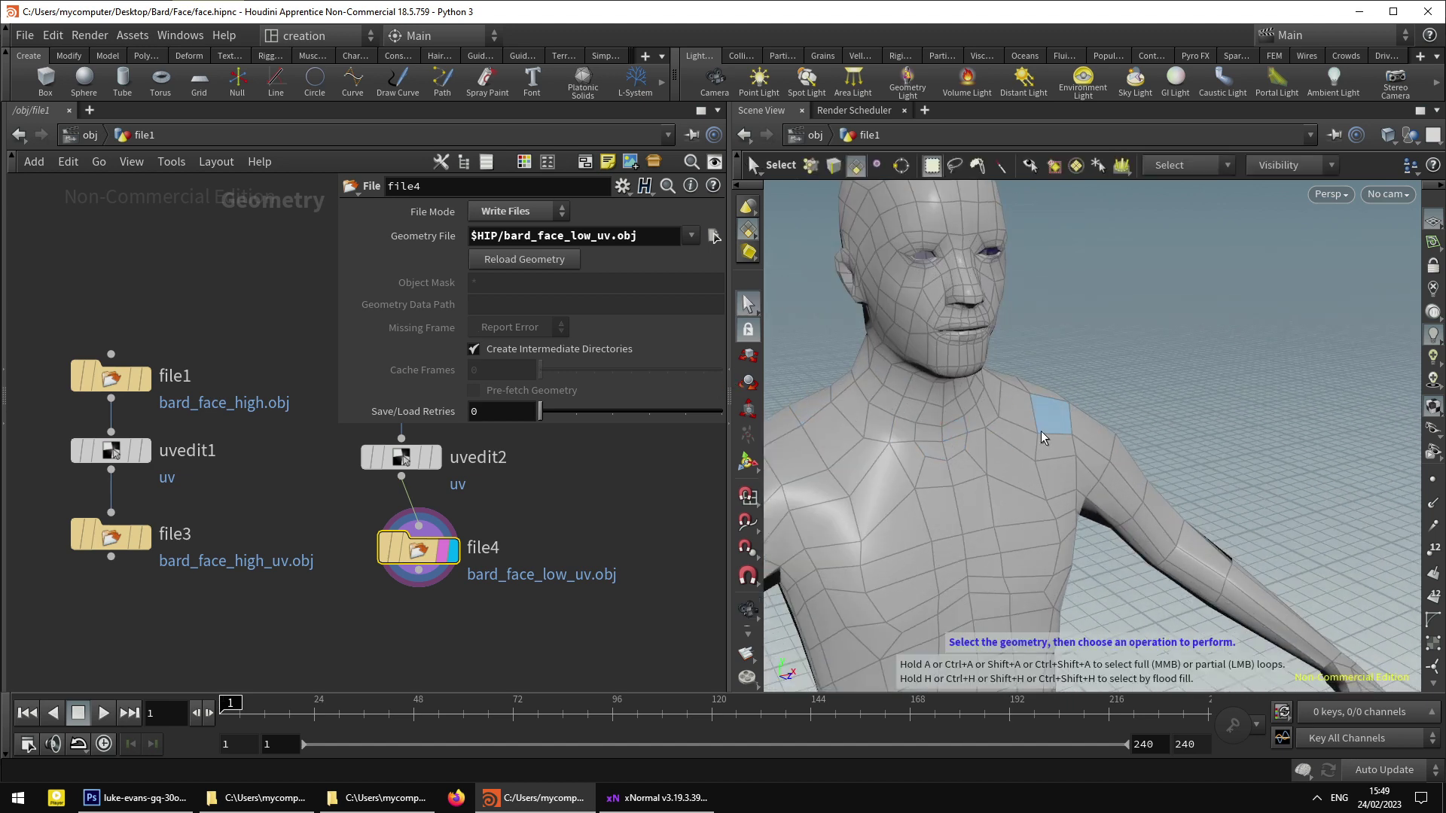
key("Escape")
left_click_drag(1041, 431, 1002, 428)
key("s")
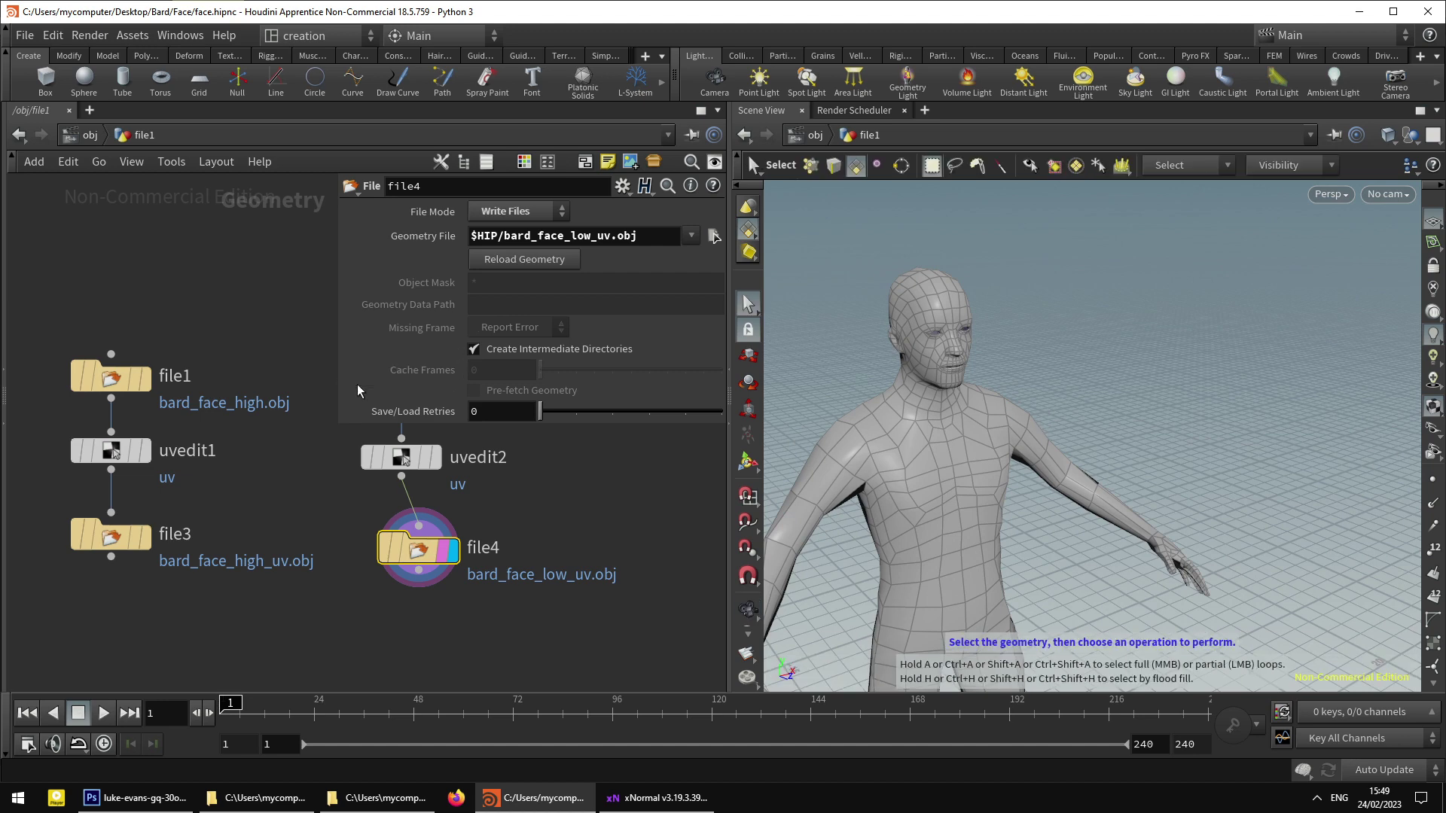
- Open the file commands for the Houdini scene face.hipnc
left_click(25, 38)
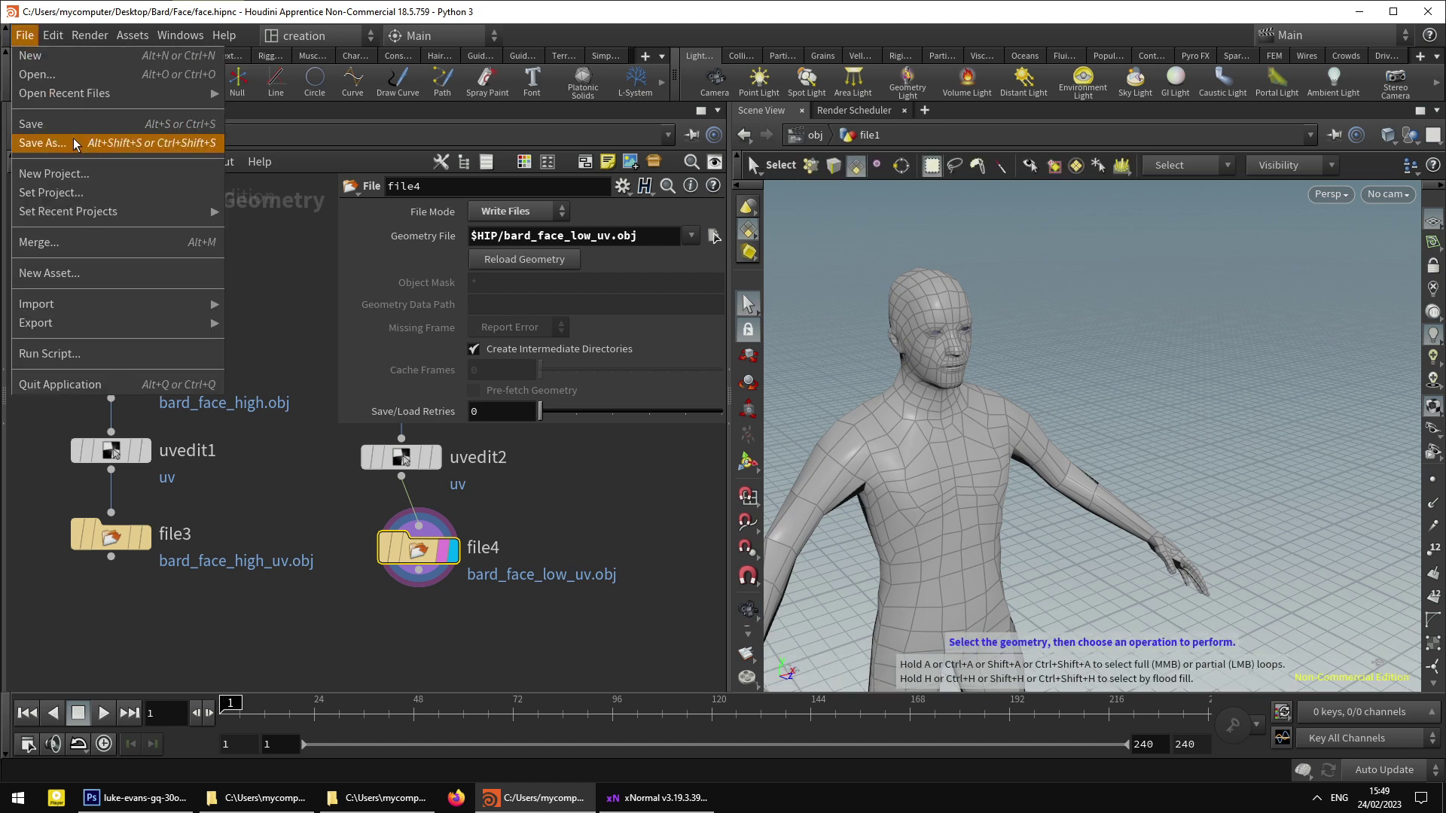